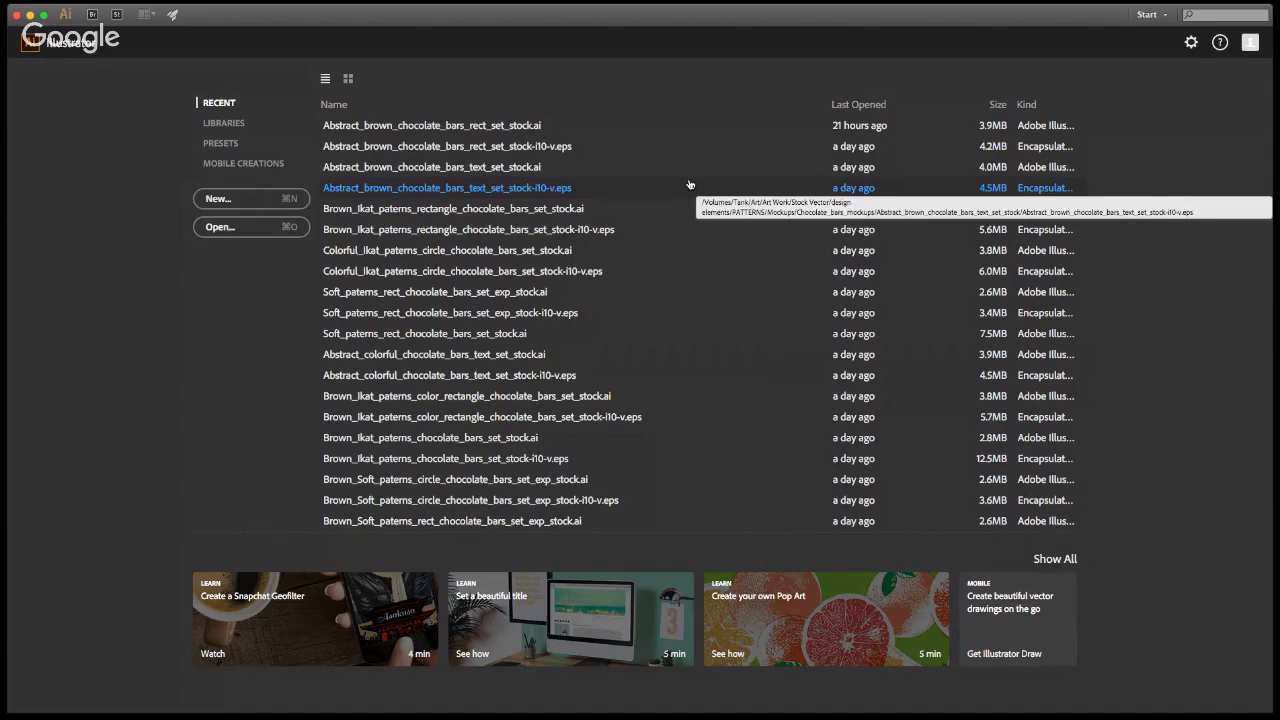
# Step: Create a new document and place the three rose photos in it
pyautogui.click(222, 203)
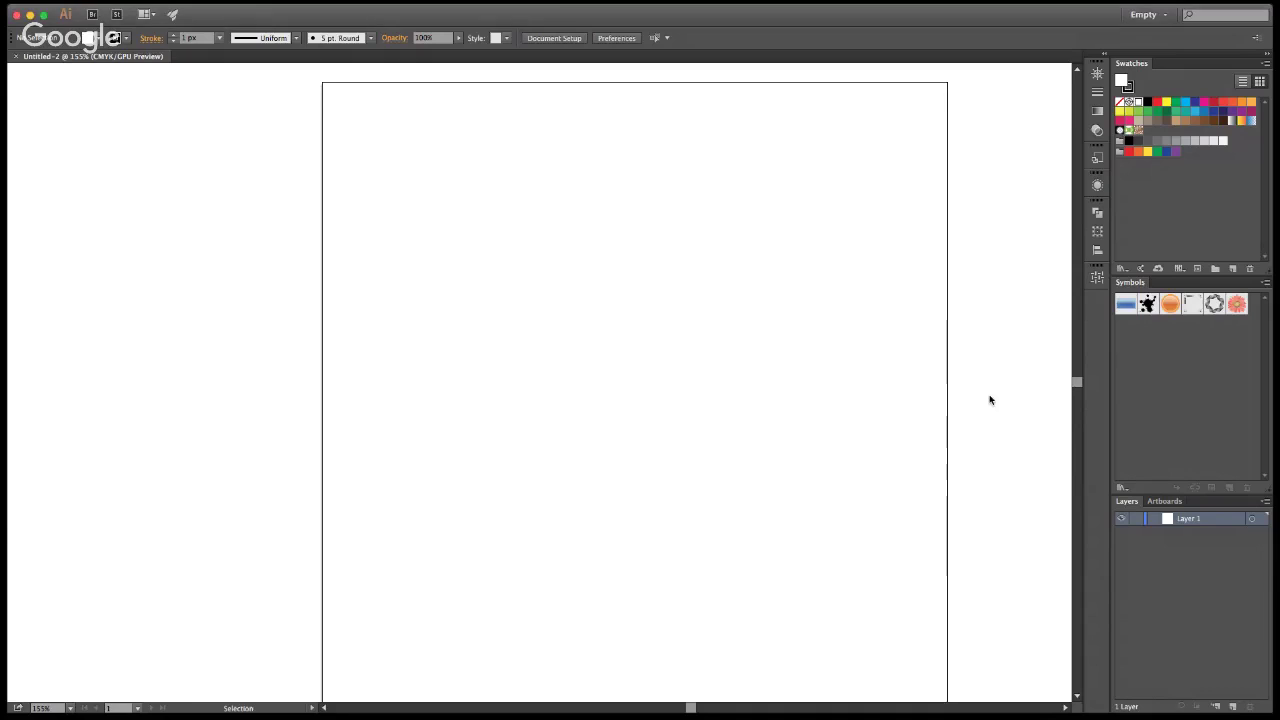
pyautogui.moveTo(778, 439); pyautogui.dragTo(732, 433)
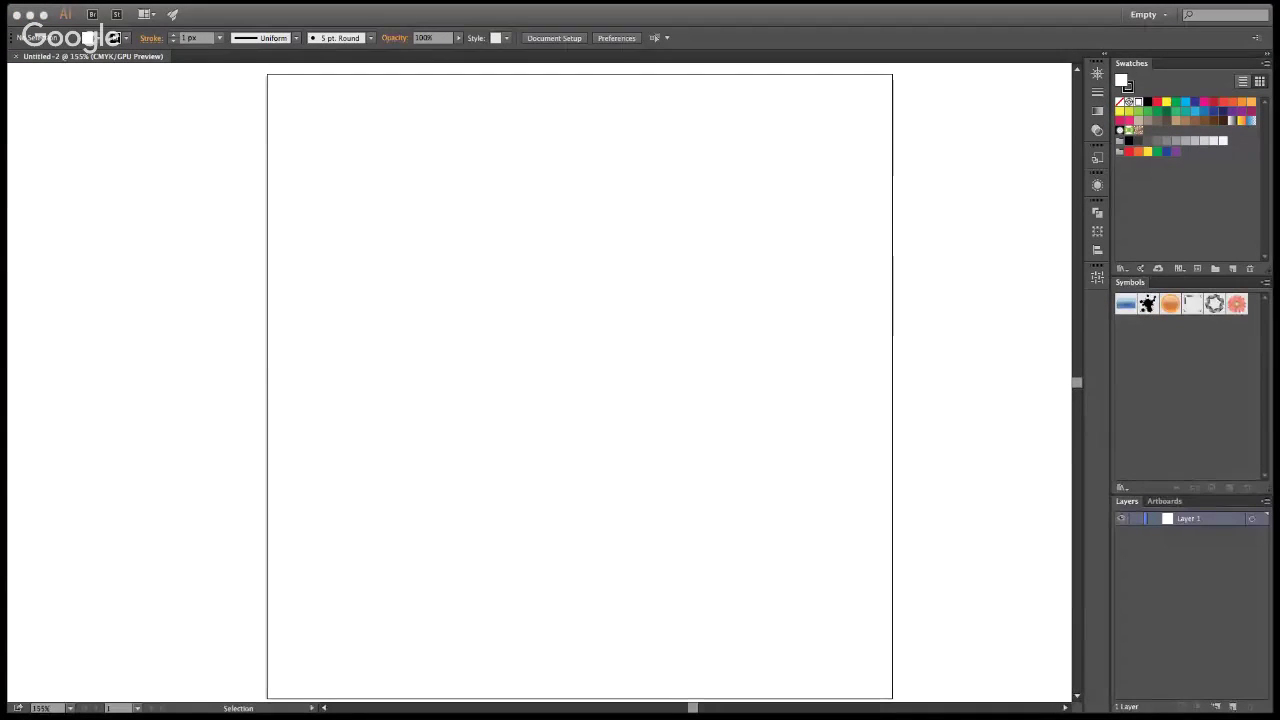
pyautogui.moveTo(190, 279); pyautogui.dragTo(190, 279)
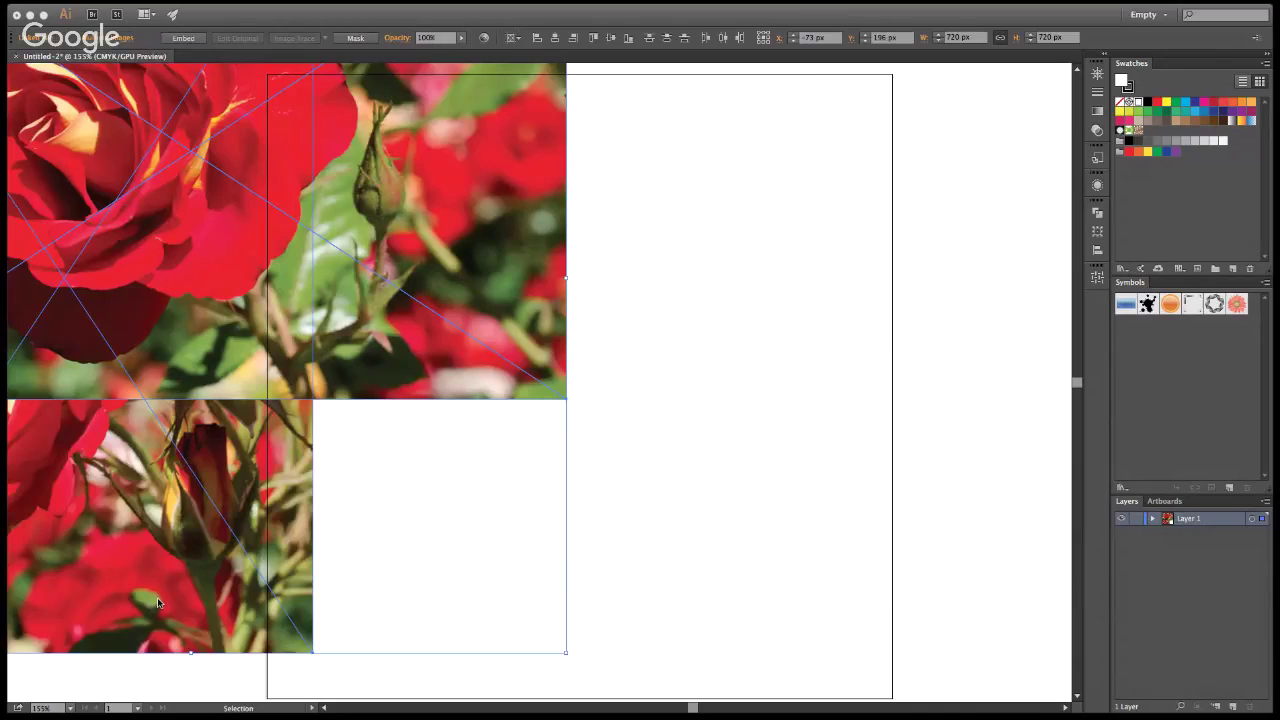
# Step: Spread out the stacked photos, with the two landscape roses side by side and the portrait photo directly beneath the left one
pyautogui.press('z')
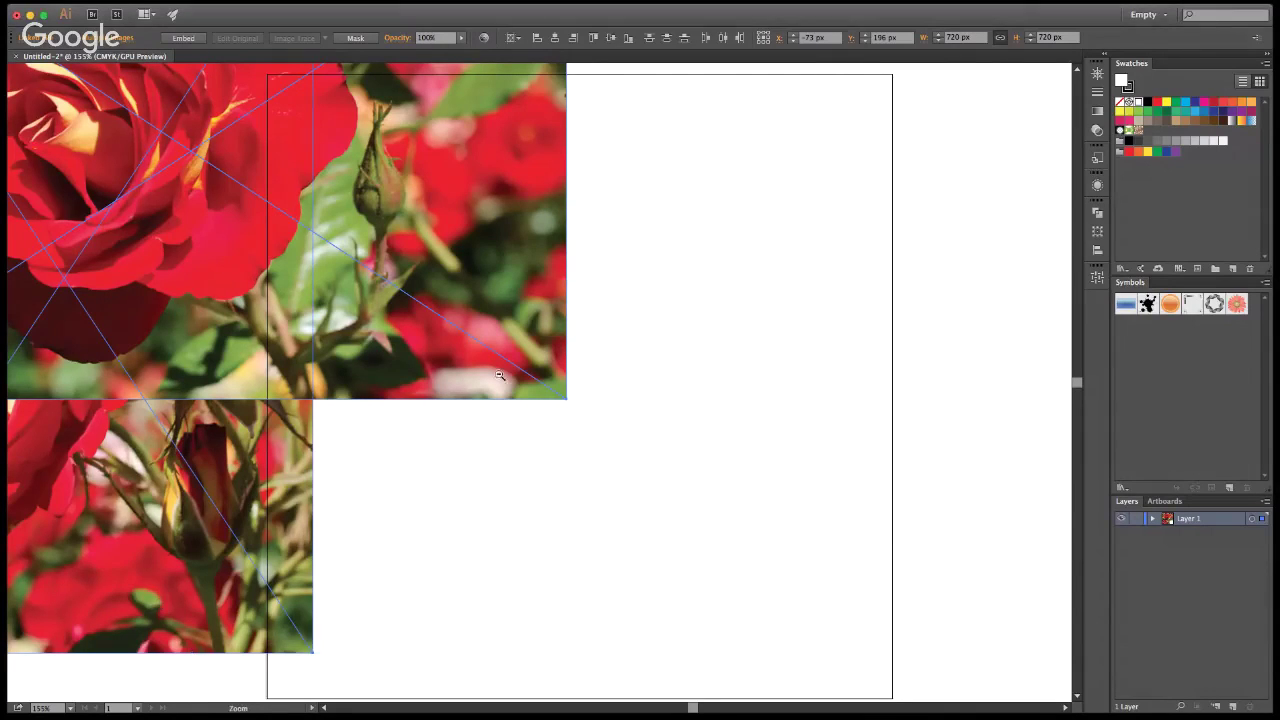
pyautogui.keyDown('alt'); pyautogui.click(493, 392); pyautogui.keyUp('alt')
pyautogui.keyDown('alt'); pyautogui.click(493, 392); pyautogui.keyUp('alt')
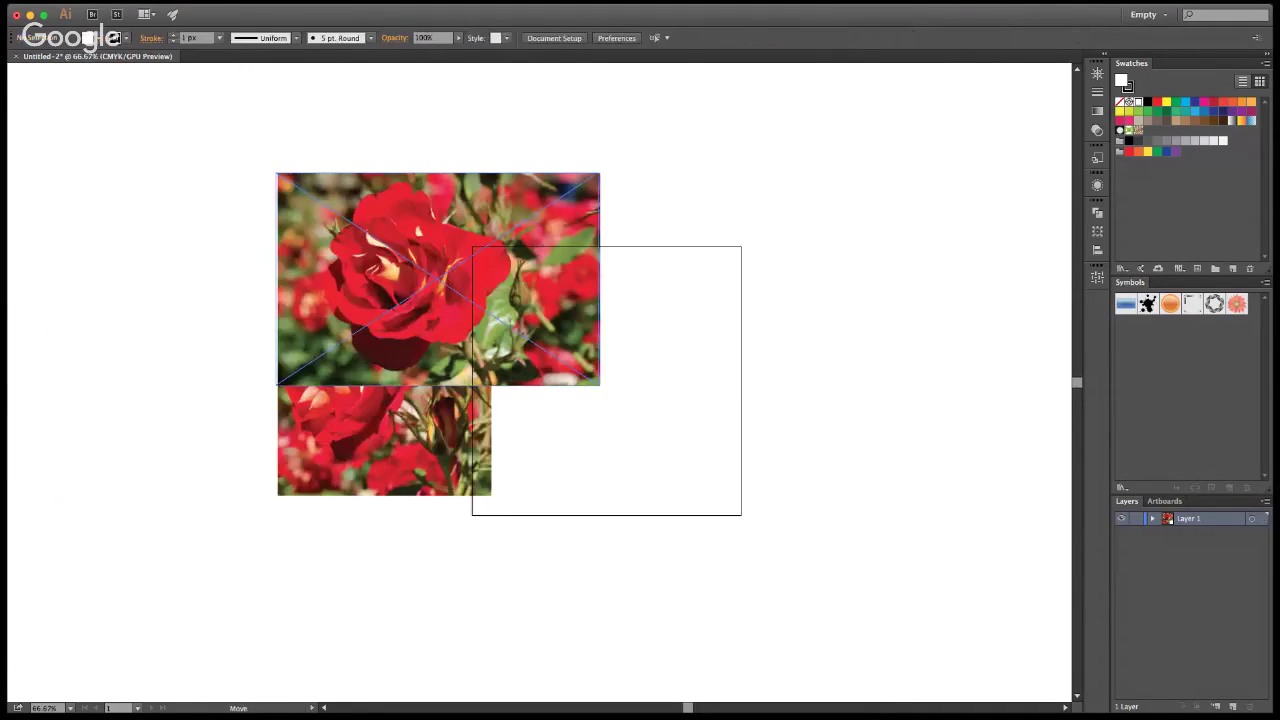
pyautogui.moveTo(440, 300); pyautogui.dragTo(306, 243)
pyautogui.moveTo(400, 400); pyautogui.dragTo(266, 584)
pyautogui.moveTo(540, 290); pyautogui.dragTo(736, 235)
pyautogui.click(693, 404)
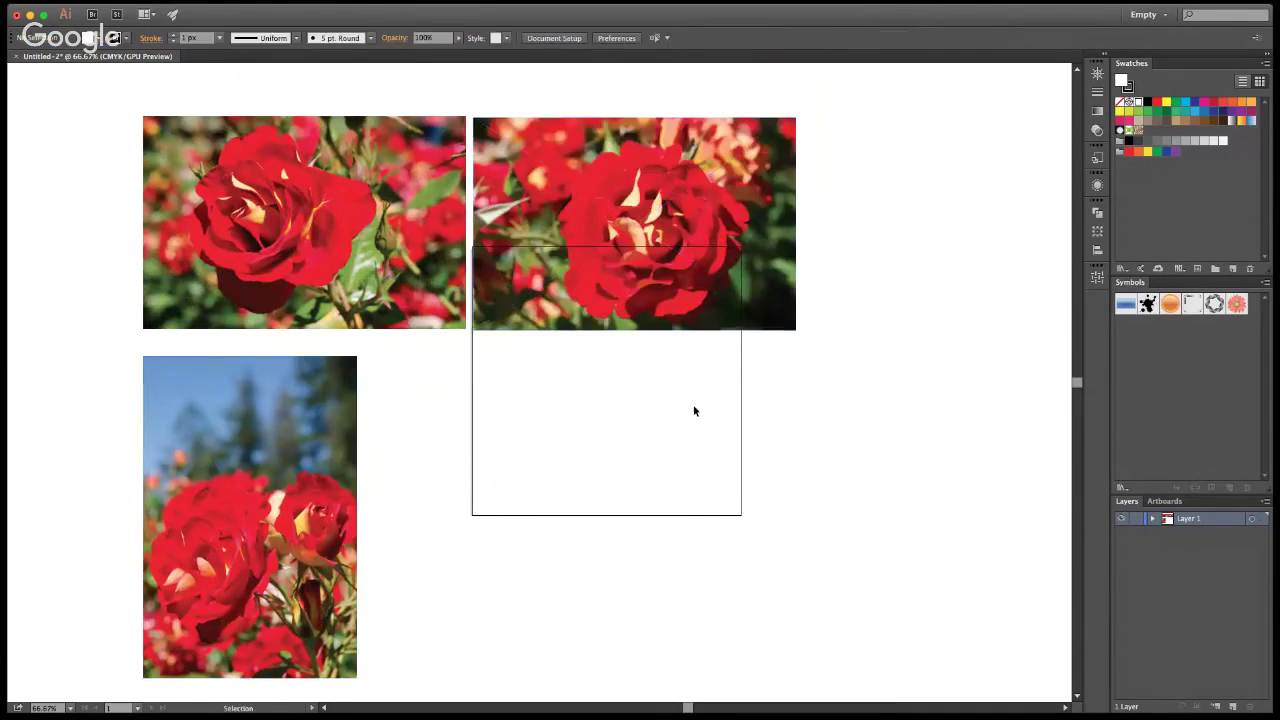
pyautogui.moveTo(250, 517); pyautogui.dragTo(251, 495)
pyautogui.click(550, 396)
pyautogui.scroll(-3, 531, 400)
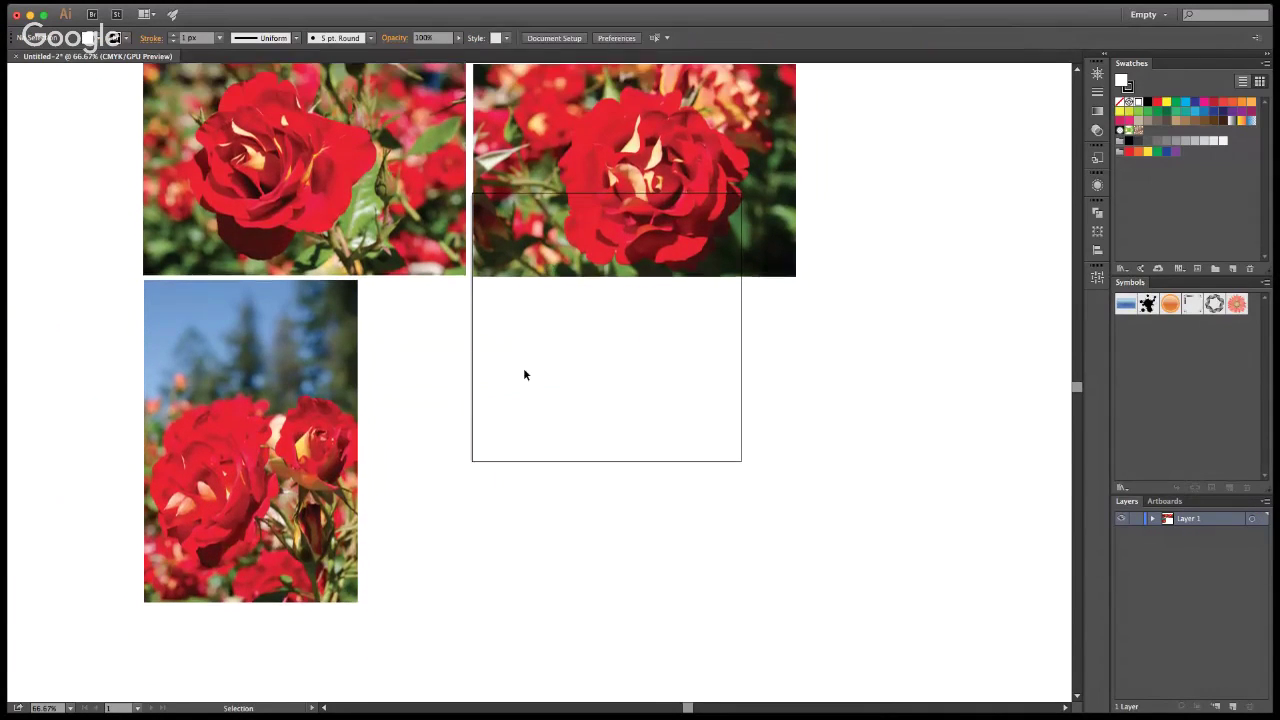
pyautogui.scroll(2, 517, 366)
pyautogui.scroll(1, 521, 374)
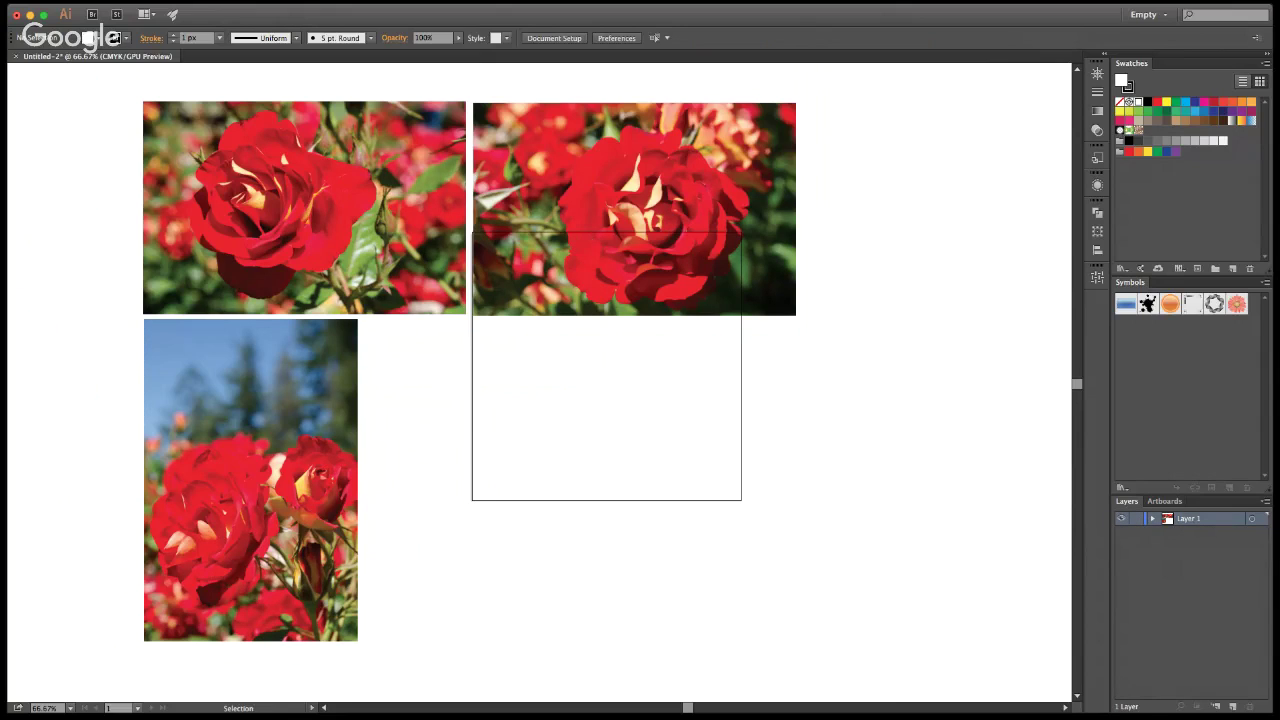
# Step: Enlarge the artboard to about 1518 by 1256 px so that it encloses all three photos
pyautogui.press('z')
pyautogui.keyDown('alt'); pyautogui.click(474, 379); pyautogui.keyUp('alt')
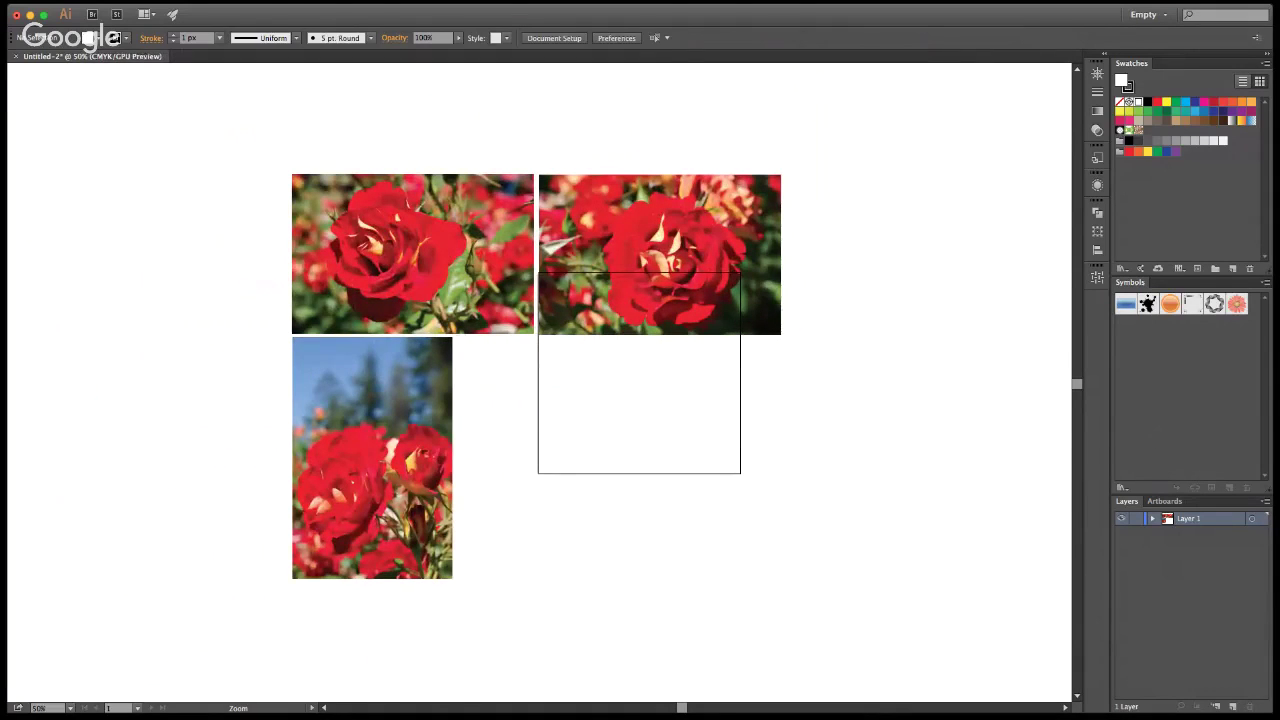
pyautogui.hotkey('shift', 'o')
pyautogui.moveTo(540, 373); pyautogui.dragTo(283, 373)
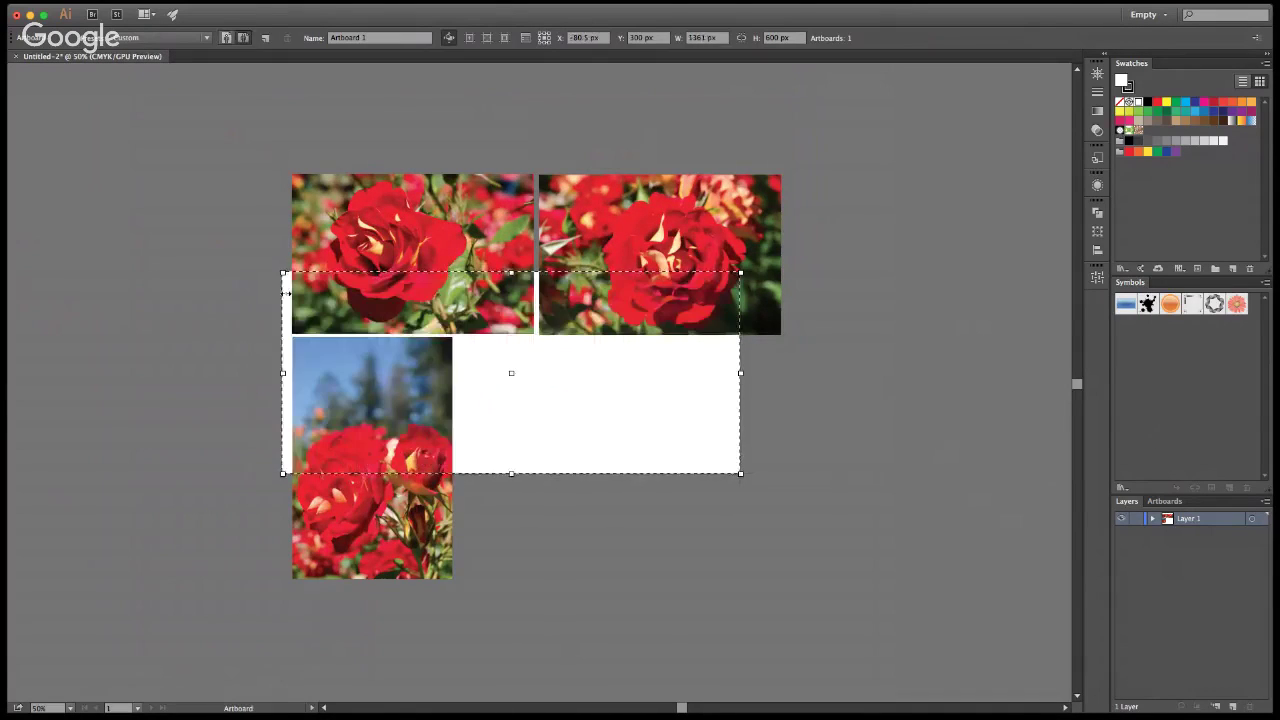
pyautogui.moveTo(748, 373); pyautogui.dragTo(792, 373)
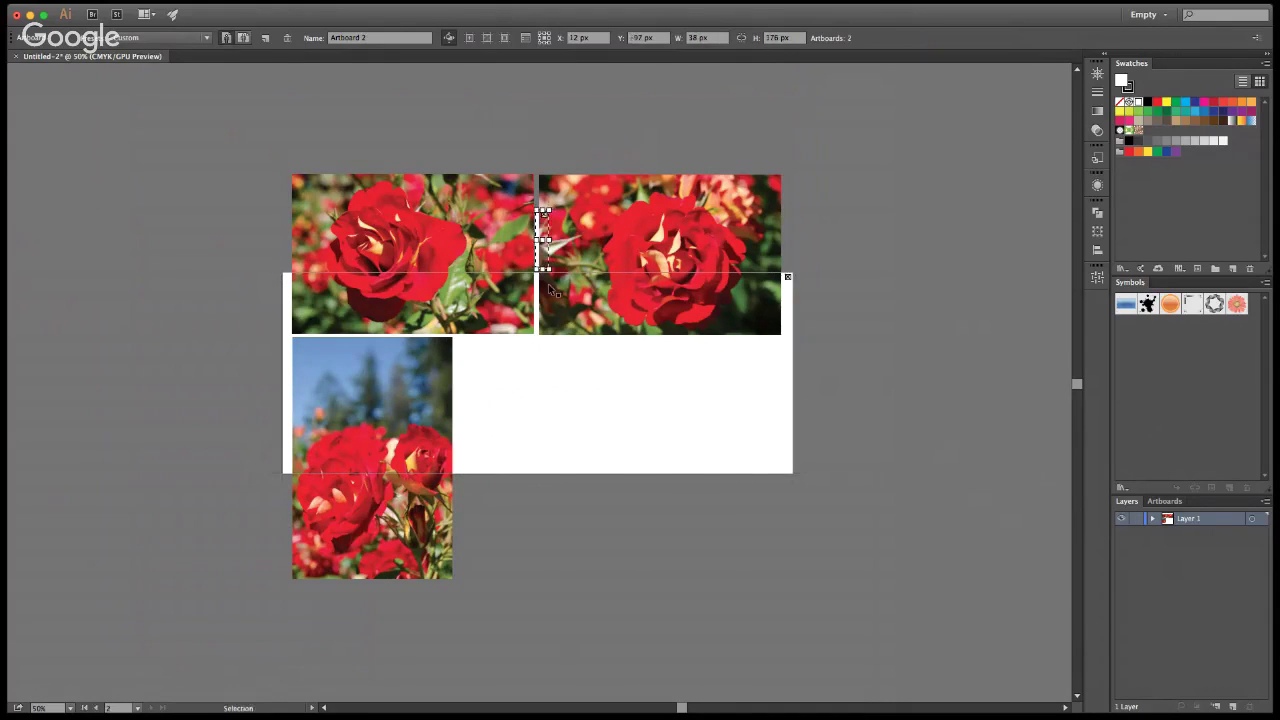
pyautogui.moveTo(538, 272); pyautogui.dragTo(537, 163)
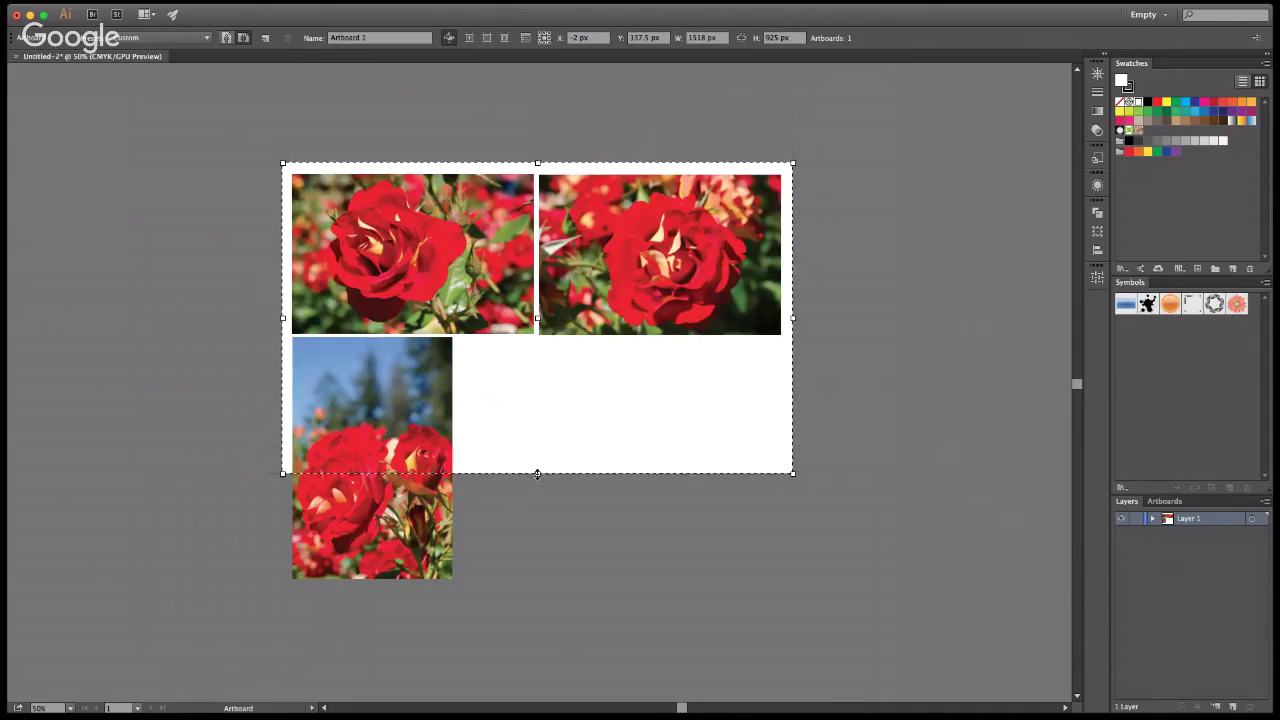
pyautogui.moveTo(537, 473); pyautogui.dragTo(538, 585)
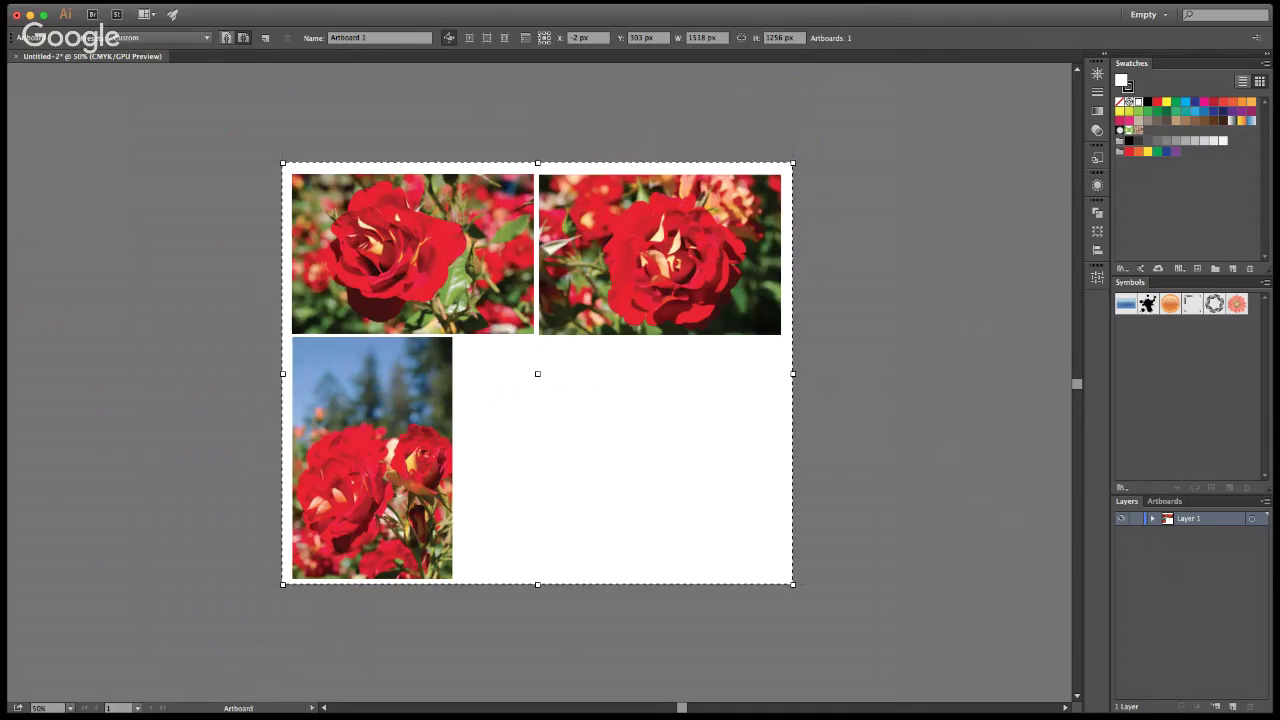
pyautogui.press('Escape')
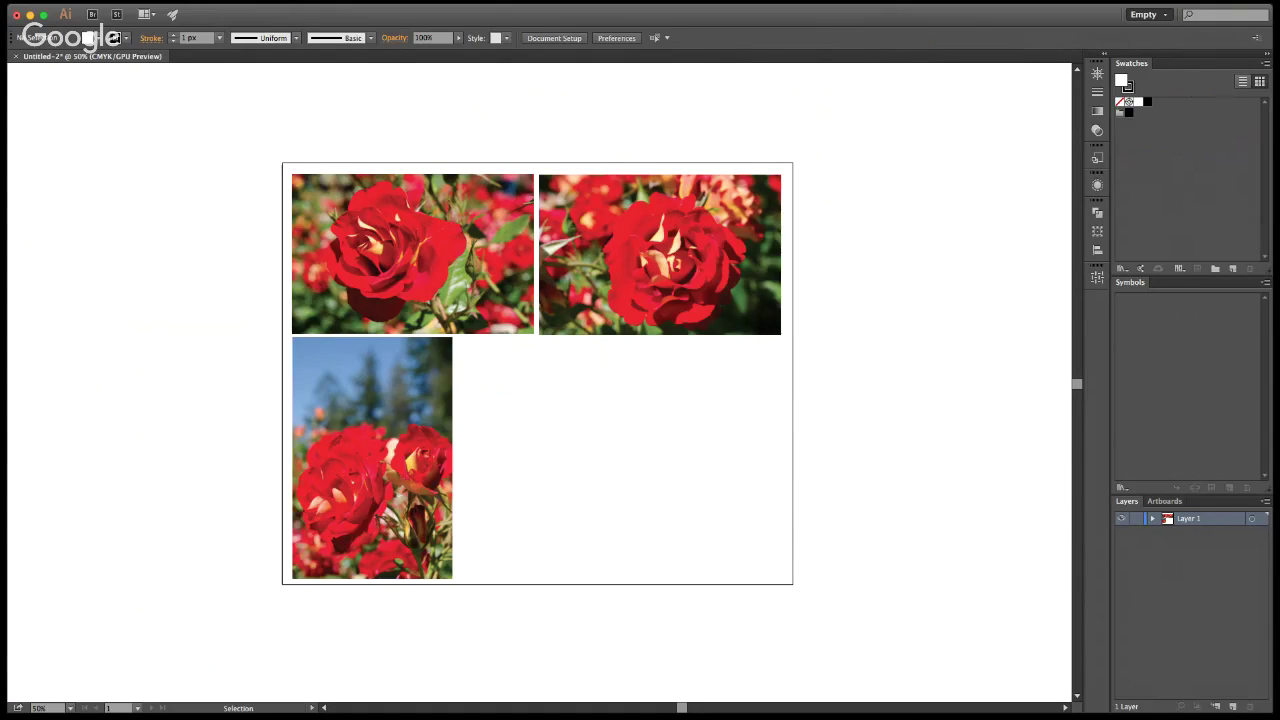
# Step: Switch to the Pattern Ext Feb 2017 workspace and show the start of its actions list
pyautogui.click(1198, 204)
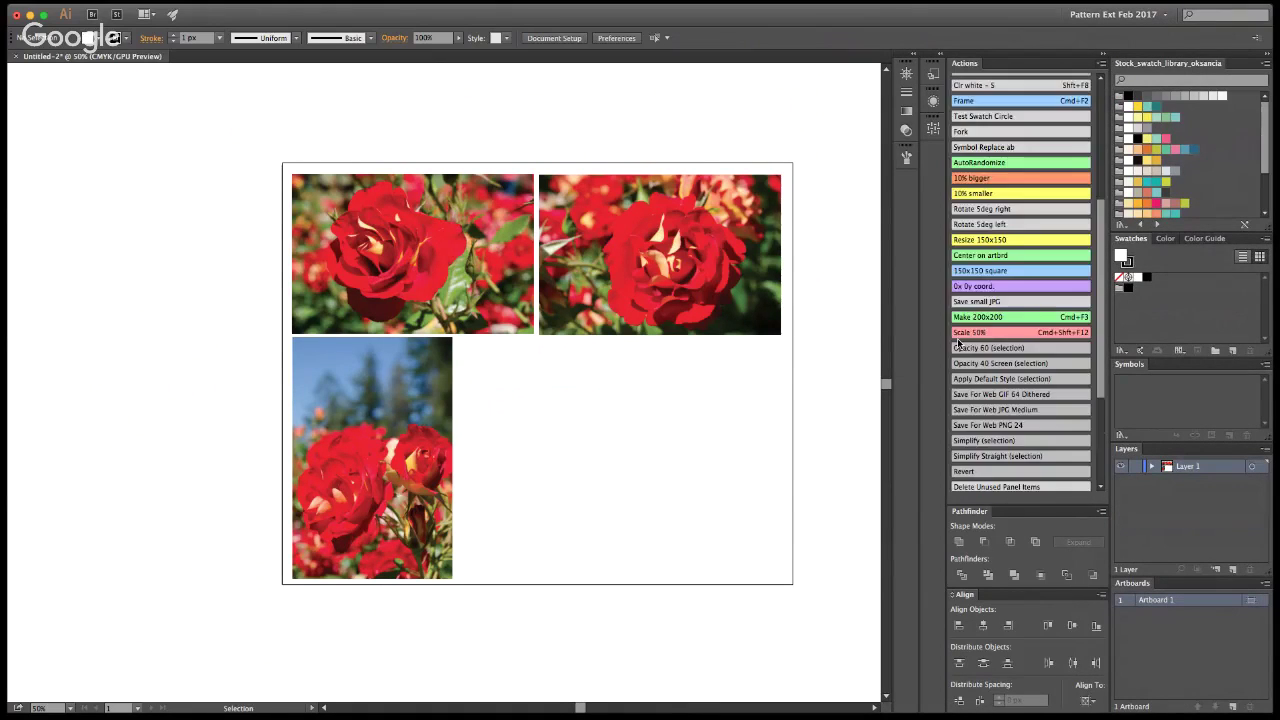
pyautogui.scroll(5, 958, 343)
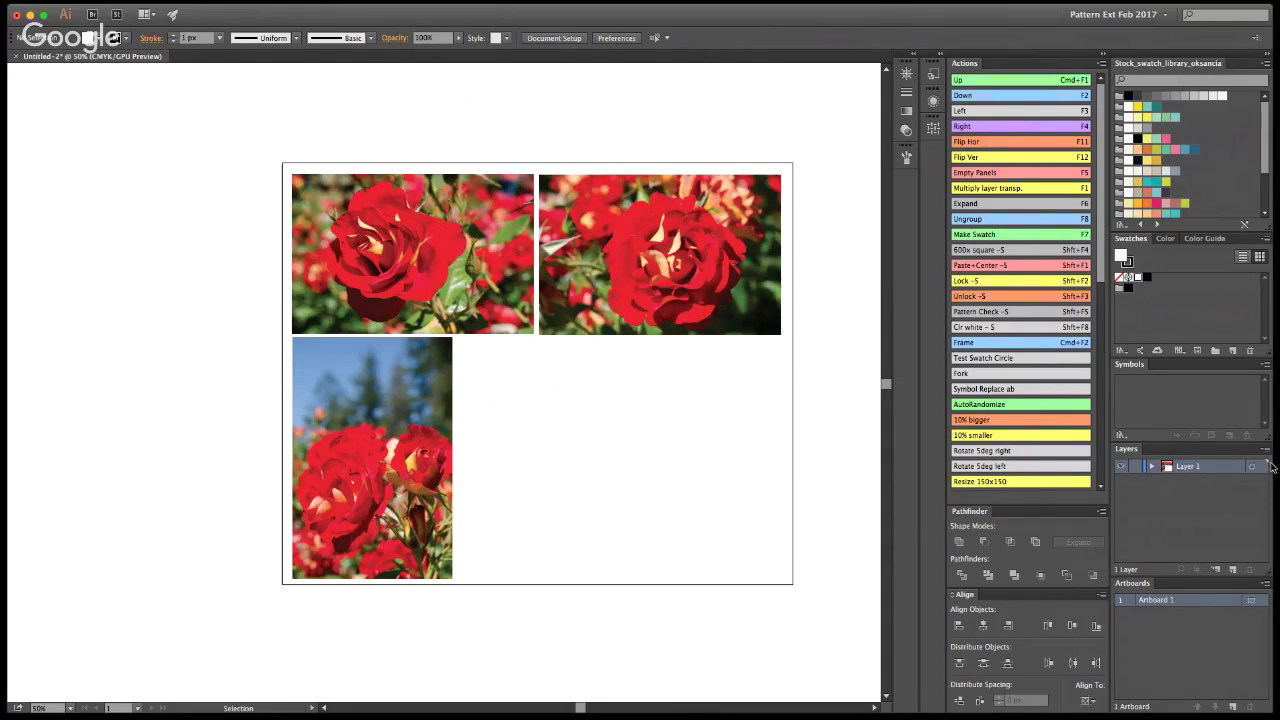
# Step: Rename Layer 1 to "Source photos", dim its images and lock the layer
pyautogui.doubleClick(1192, 467)
pyautogui.click(1266, 467)
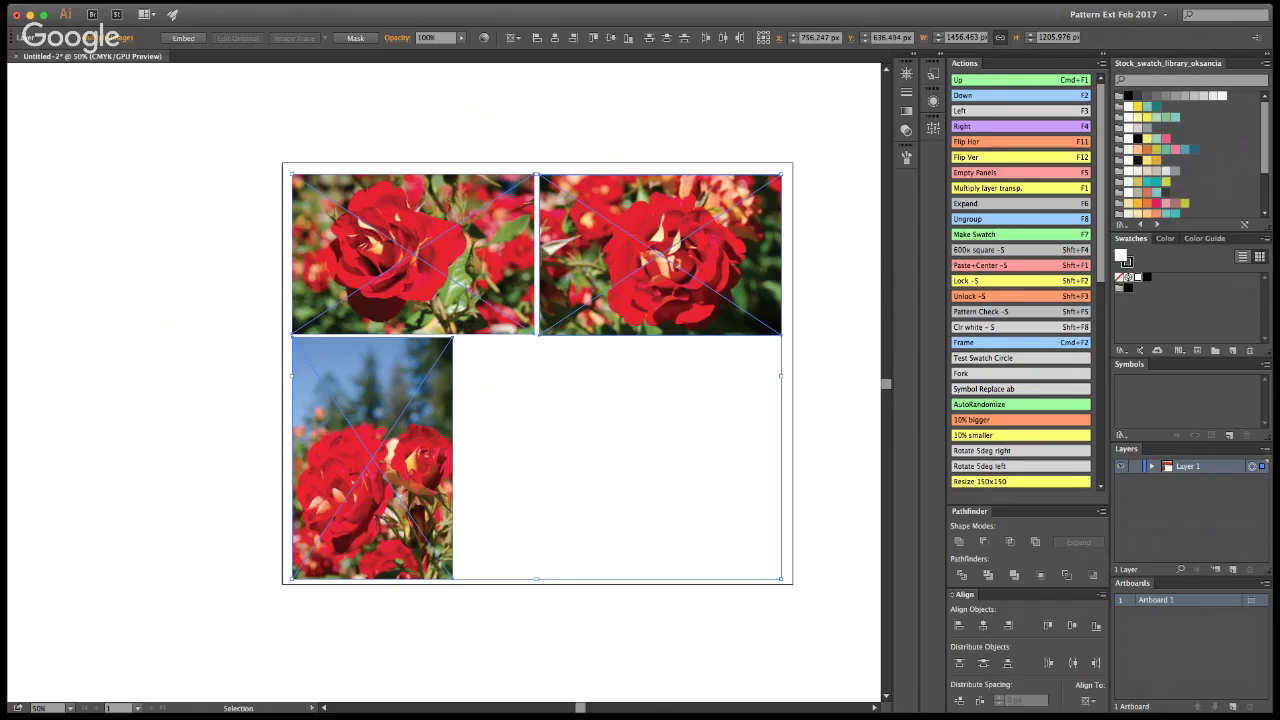
pyautogui.write('Source photos')
pyautogui.press('Return')
pyautogui.click(804, 439)
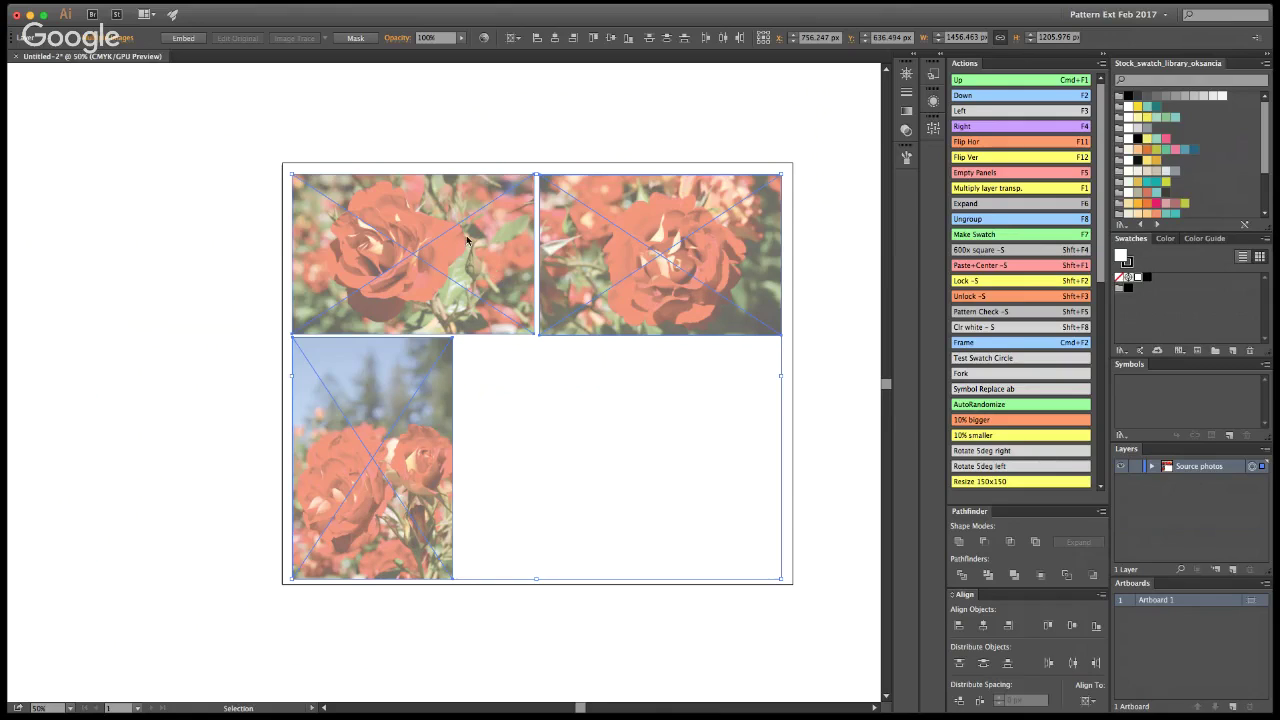
pyautogui.click(1136, 467)
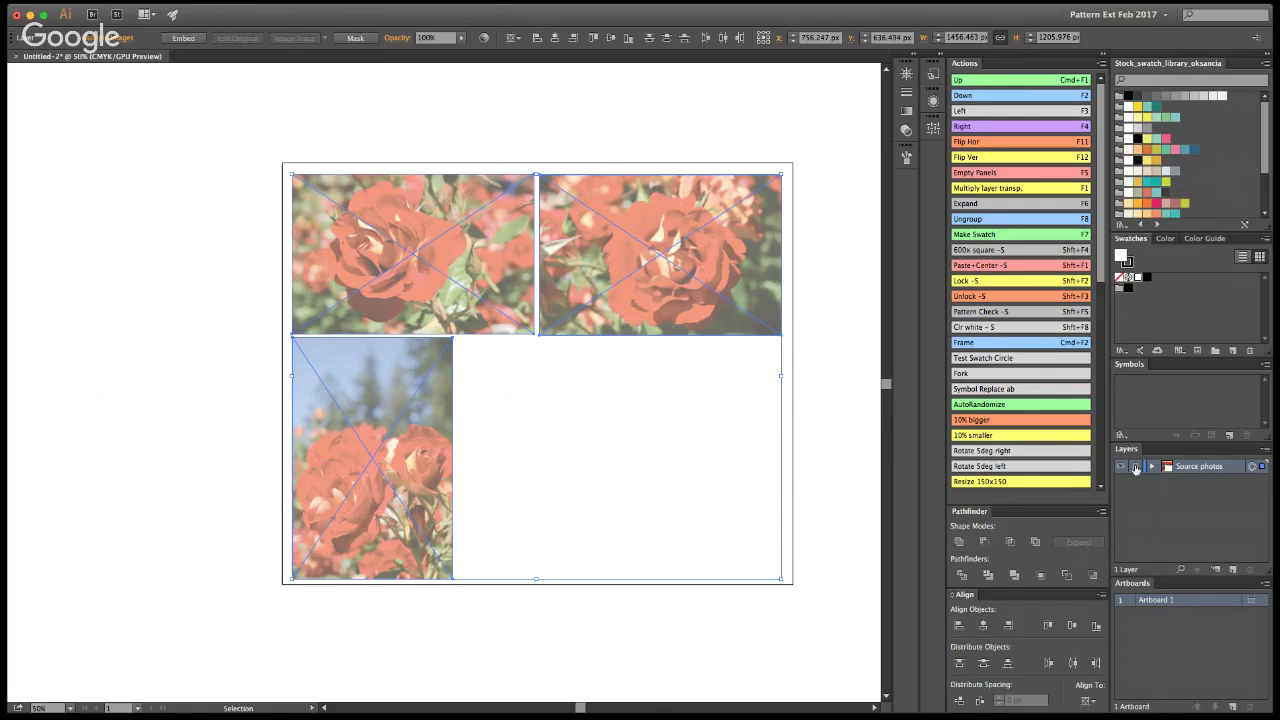
# Step: Add a new layer above the photos and name it "Biggest flower"
pyautogui.click(1232, 569)
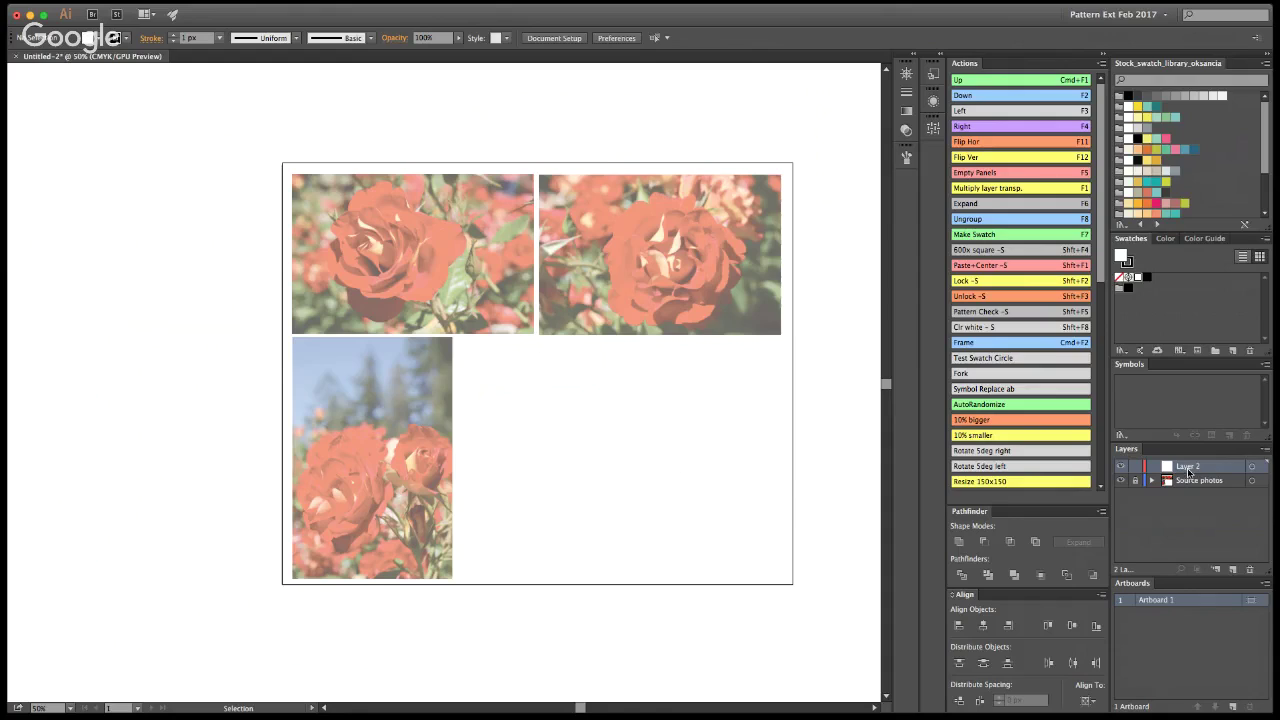
pyautogui.doubleClick(1188, 466)
pyautogui.write('Bkgd')
pyautogui.write('est flowers')
pyautogui.press('BackSpace')
pyautogui.press('Return')
# Step: Set the fill to none and make the black stroke active for tracing the rose in the upper-right photo
pyautogui.press('z')
pyautogui.click(619, 280)
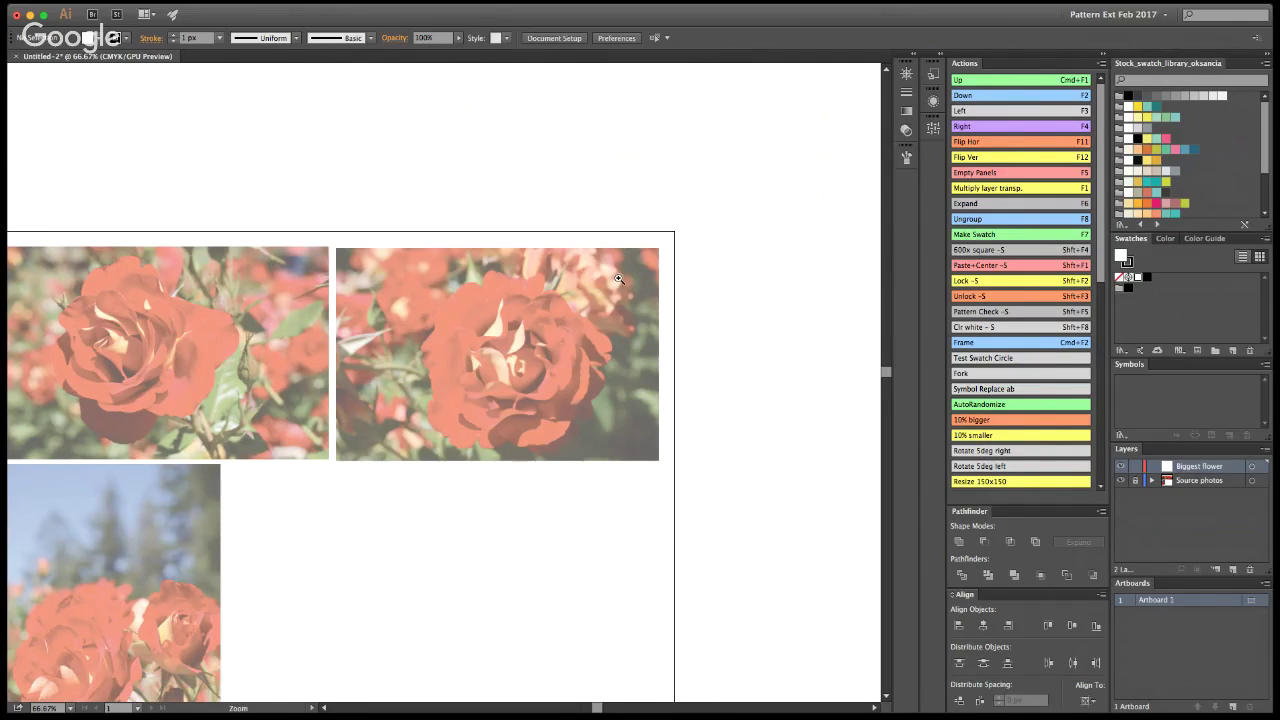
pyautogui.click(547, 400)
pyautogui.click(547, 400)
pyautogui.press('h')
pyautogui.moveTo(708, 481); pyautogui.dragTo(672, 506)
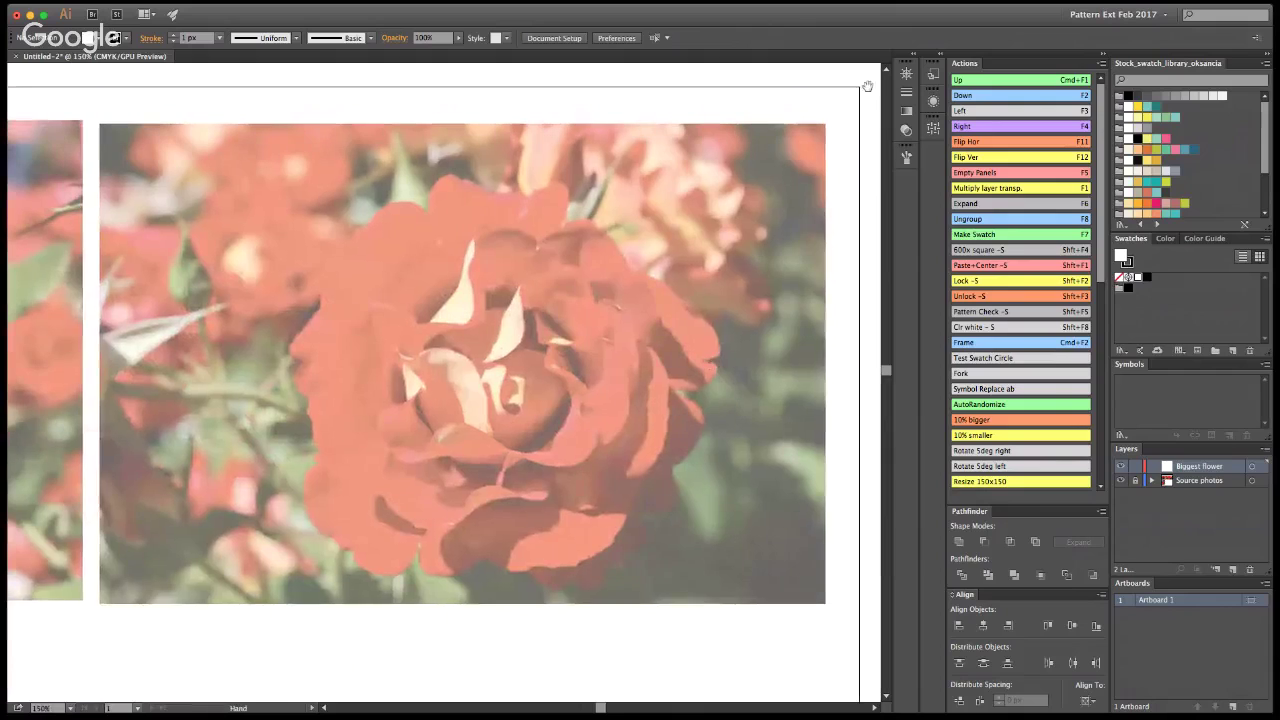
pyautogui.press('v')
pyautogui.press('/')
pyautogui.press('x')
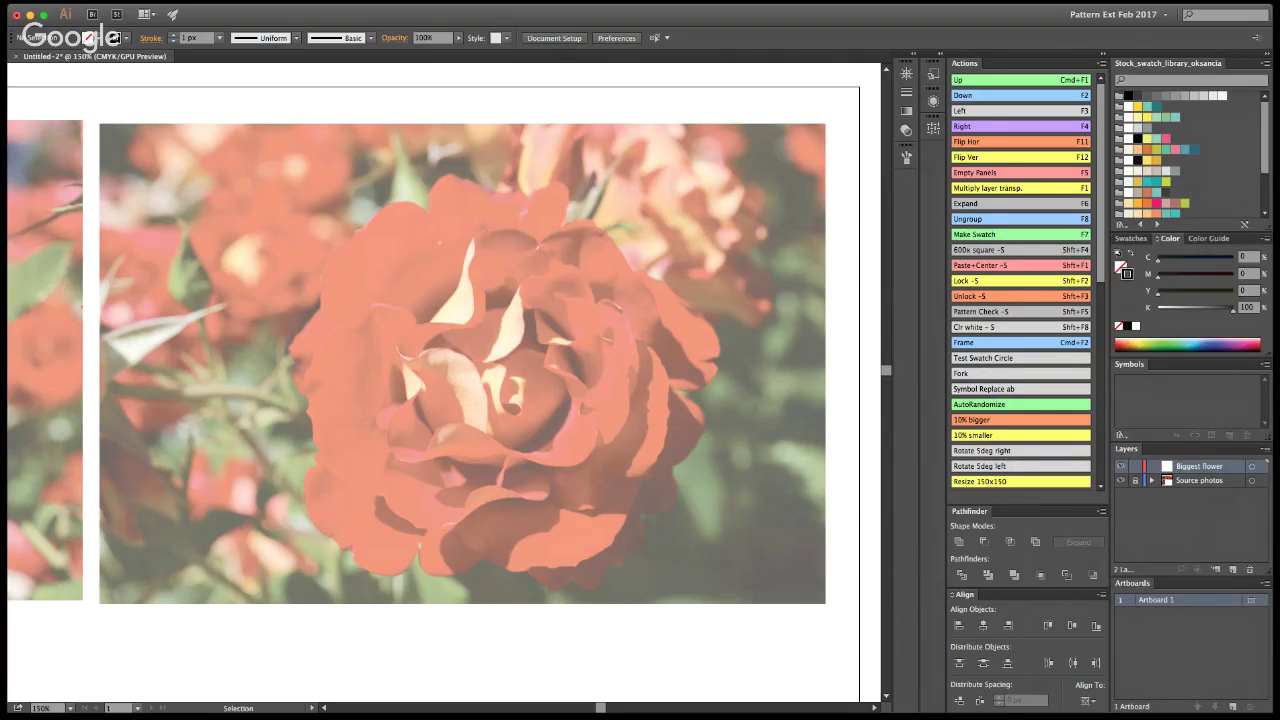
# Step: Trace the rose's central curl, the pale inner petals and the petal edges around its heart in black with the Blob Brush
pyautogui.press('z')
pyautogui.click(495, 392)
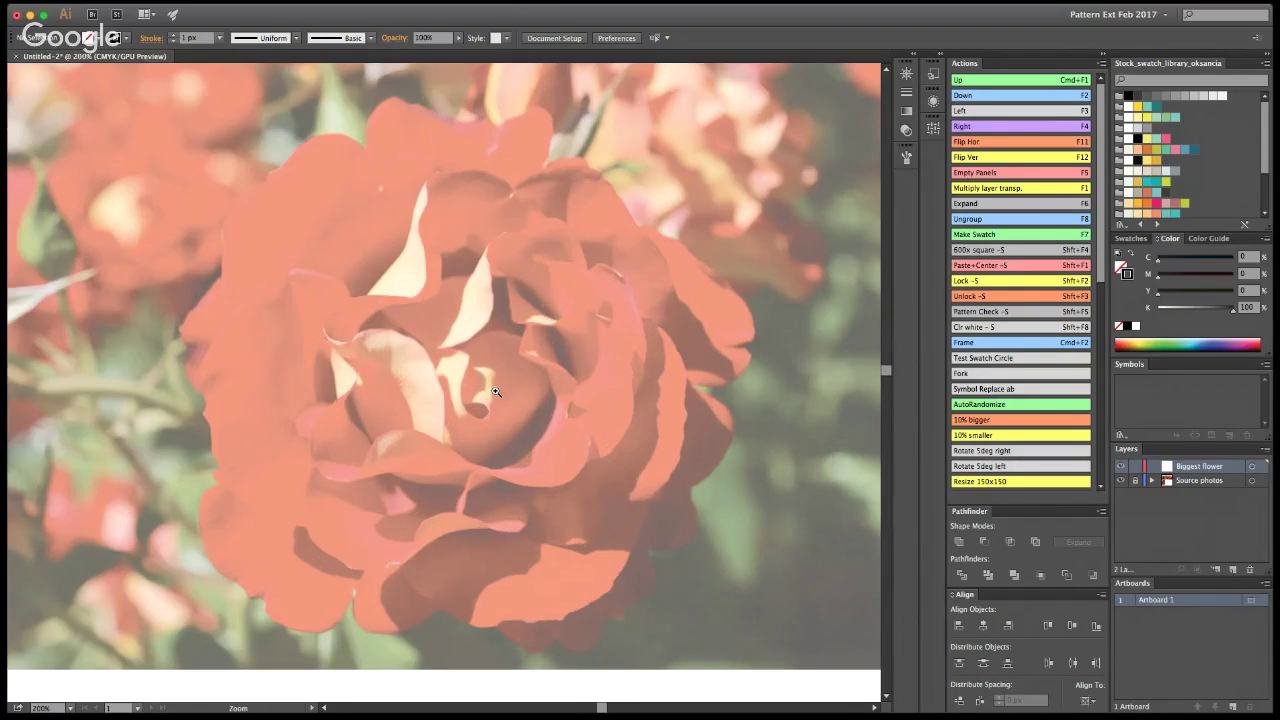
pyautogui.click(495, 392)
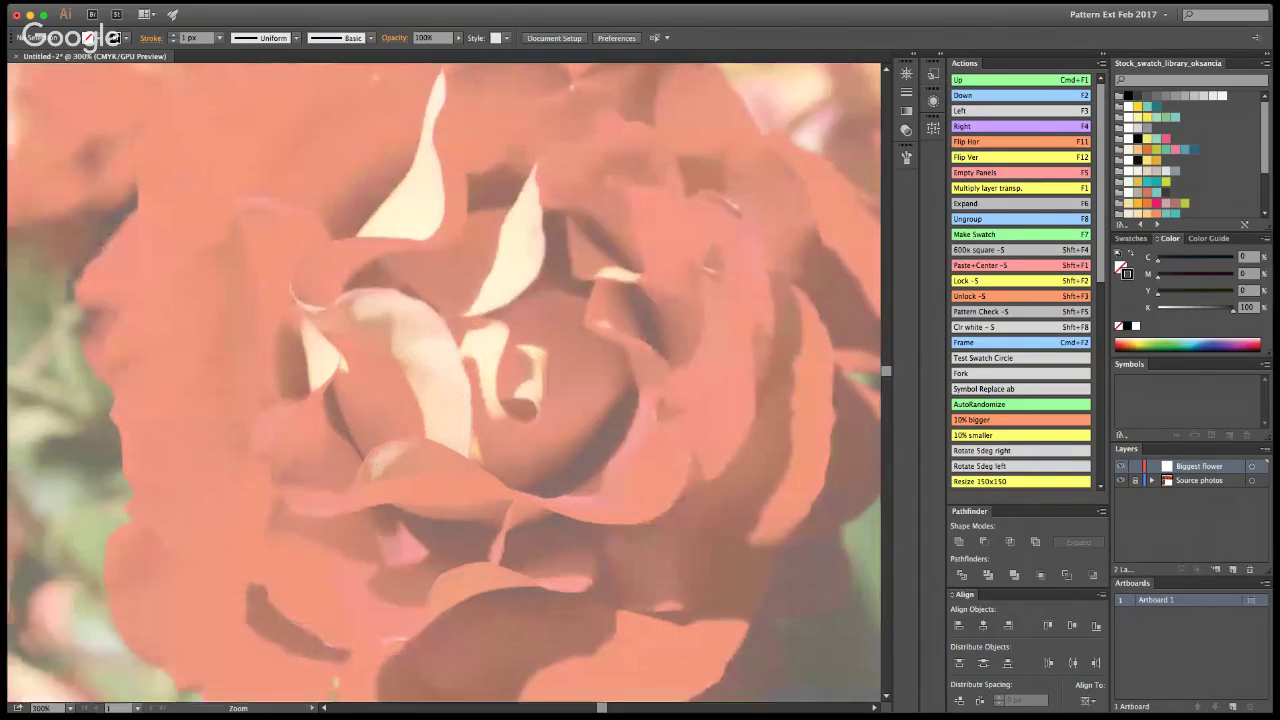
pyautogui.press('b')
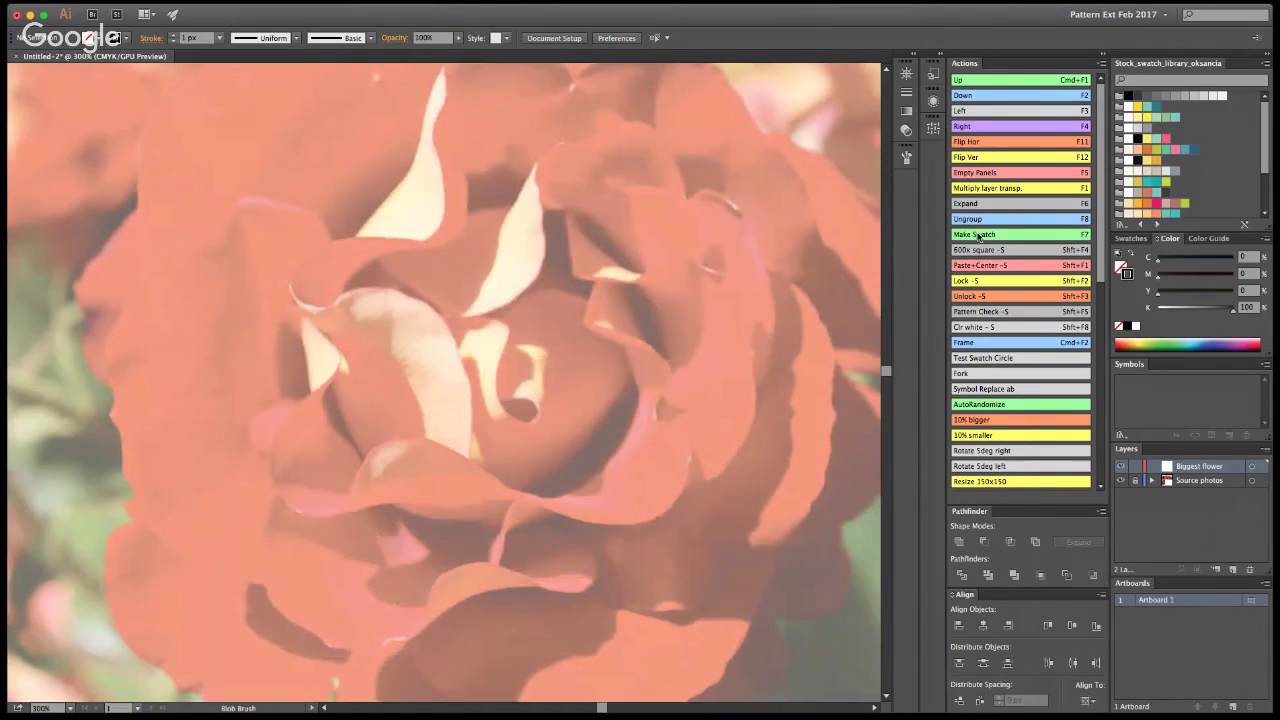
pyautogui.hotkey('shift', 'b')
pyautogui.moveTo(476, 318)
pyautogui.mouseDown()
pyautogui.moveTo(511, 327)
pyautogui.moveTo(509, 411)
pyautogui.moveTo(539, 416)
pyautogui.moveTo(541, 396)
pyautogui.moveTo(502, 398)
pyautogui.mouseUp()
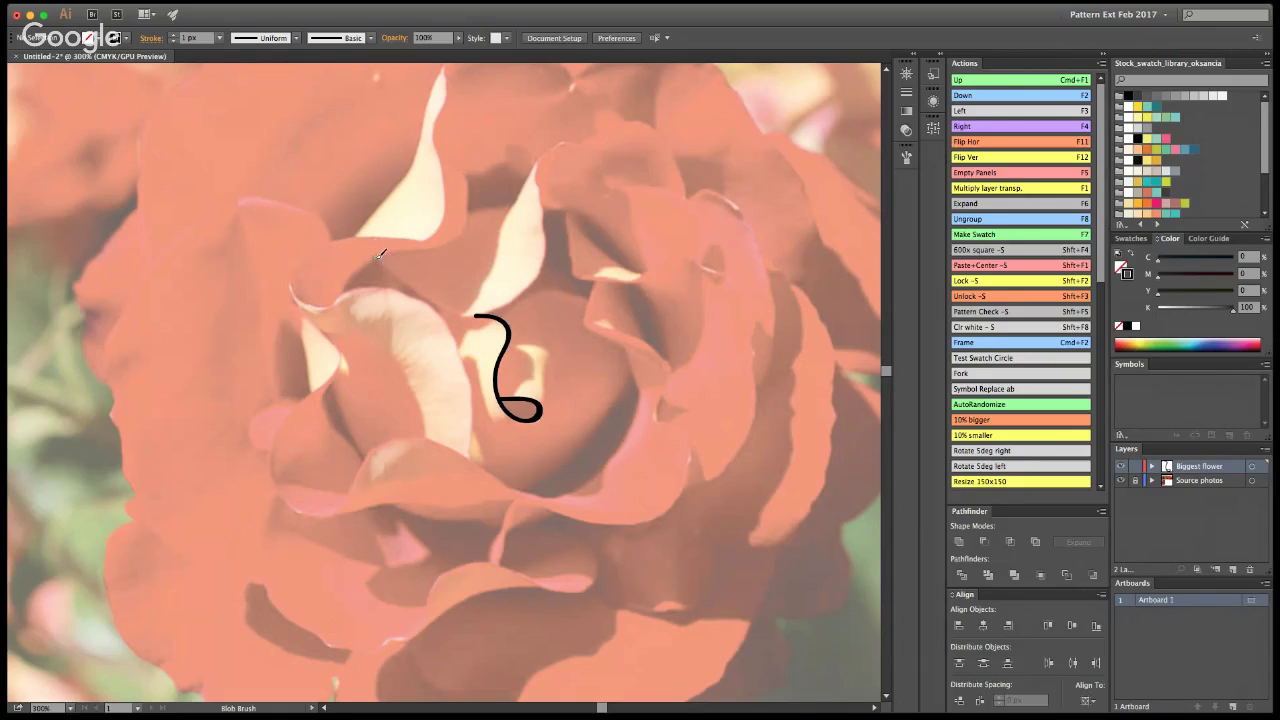
pyautogui.moveTo(374, 258)
pyautogui.mouseDown()
pyautogui.moveTo(424, 295)
pyautogui.moveTo(499, 311)
pyautogui.moveTo(530, 288)
pyautogui.moveTo(543, 245)
pyautogui.moveTo(540, 168)
pyautogui.moveTo(556, 148)
pyautogui.moveTo(600, 140)
pyautogui.moveTo(650, 268)
pyautogui.moveTo(594, 277)
pyautogui.moveTo(571, 248)
pyautogui.moveTo(570, 212)
pyautogui.moveTo(544, 212)
pyautogui.mouseUp()
pyautogui.moveTo(345, 291)
pyautogui.mouseDown()
pyautogui.moveTo(400, 244)
pyautogui.moveTo(463, 237)
pyautogui.moveTo(470, 190)
pyautogui.moveTo(445, 136)
pyautogui.moveTo(447, 66)
pyautogui.moveTo(409, 172)
pyautogui.moveTo(355, 238)
pyautogui.mouseUp()
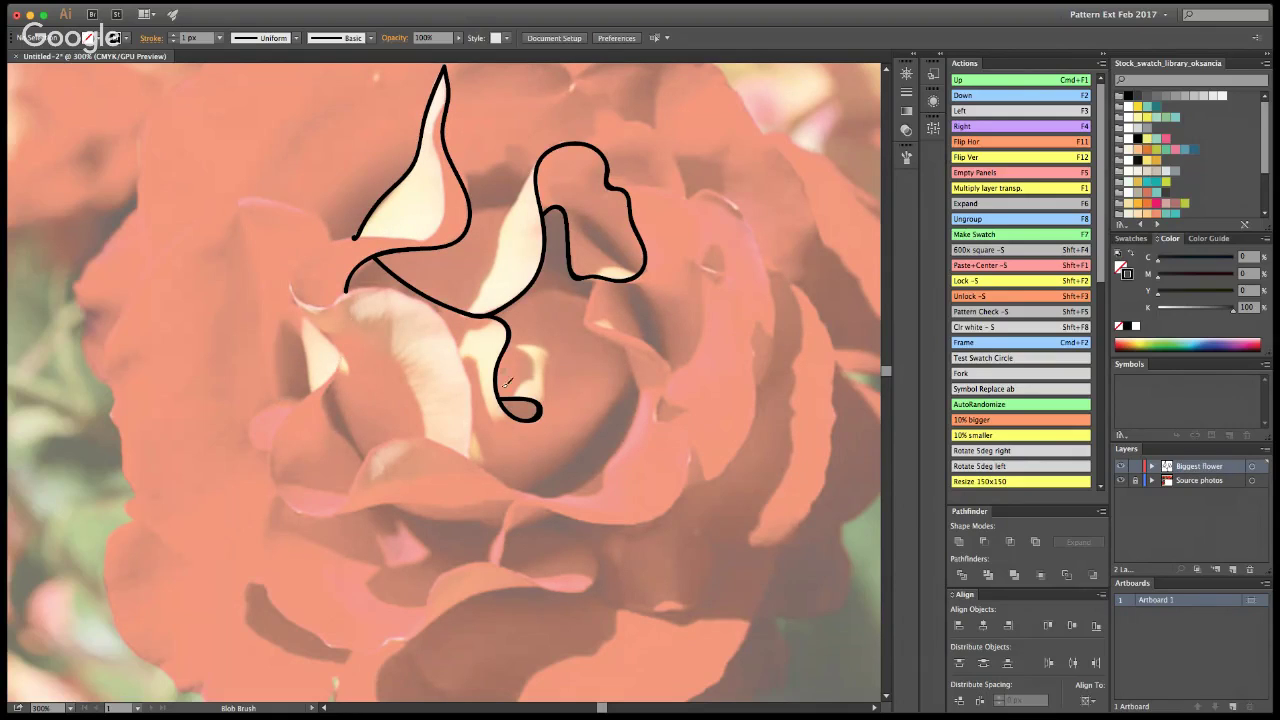
pyautogui.moveTo(295, 289)
pyautogui.mouseDown()
pyautogui.moveTo(326, 306)
pyautogui.moveTo(363, 282)
pyautogui.moveTo(421, 294)
pyautogui.moveTo(459, 327)
pyautogui.moveTo(476, 443)
pyautogui.mouseUp()
pyautogui.moveTo(472, 455); pyautogui.dragTo(470, 459)
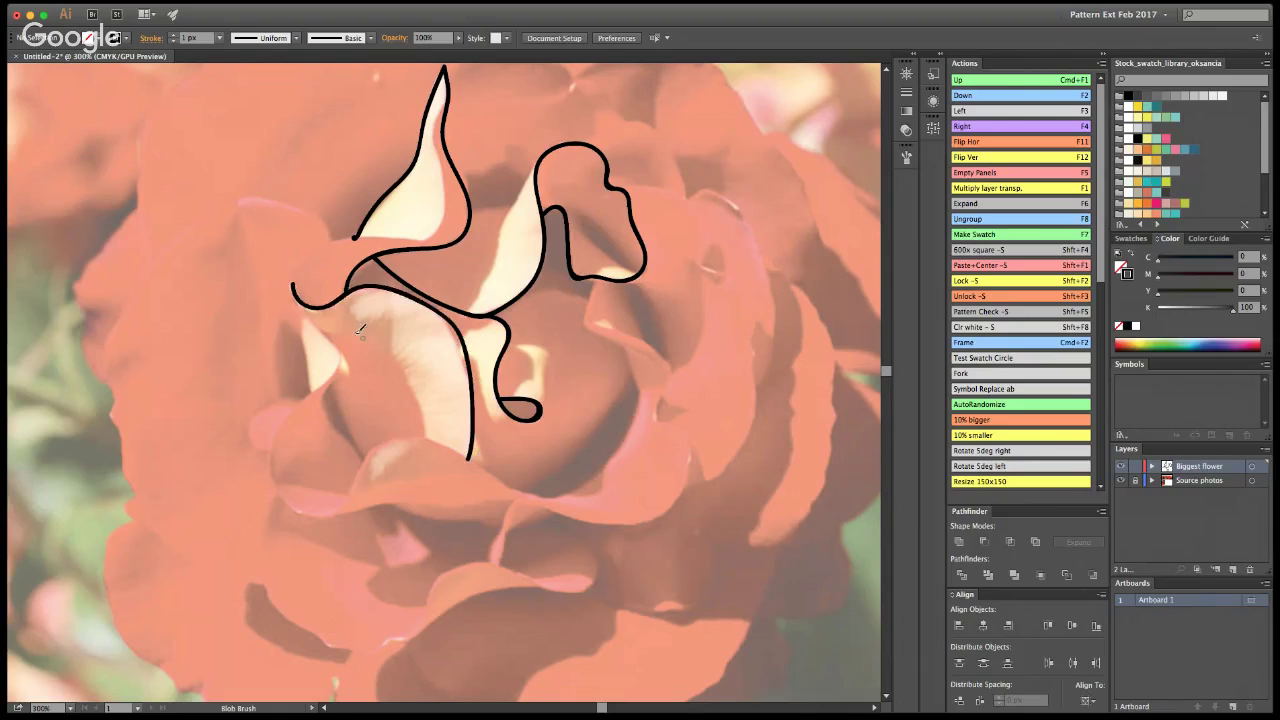
pyautogui.moveTo(300, 298)
pyautogui.mouseDown()
pyautogui.moveTo(351, 358)
pyautogui.moveTo(288, 418)
pyautogui.moveTo(278, 450)
pyautogui.moveTo(276, 474)
pyautogui.moveTo(311, 513)
pyautogui.moveTo(352, 499)
pyautogui.moveTo(402, 434)
pyautogui.moveTo(439, 436)
pyautogui.moveTo(548, 496)
pyautogui.moveTo(610, 484)
pyautogui.moveTo(637, 423)
pyautogui.moveTo(624, 349)
pyautogui.mouseUp()
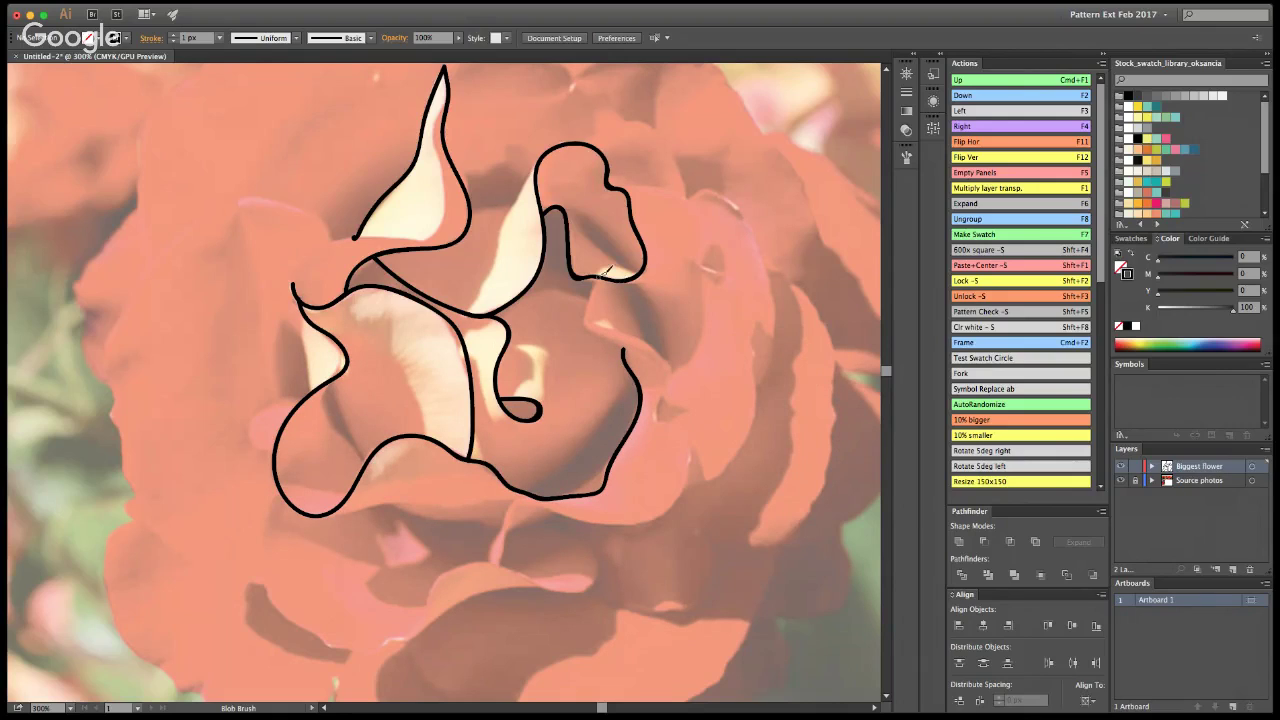
# Step: Outline the petals on the right of the rose's heart and the pointed petal at its upper left, then add the pale petal's inner fold
pyautogui.moveTo(601, 277)
pyautogui.mouseDown()
pyautogui.moveTo(590, 329)
pyautogui.moveTo(667, 356)
pyautogui.moveTo(658, 415)
pyautogui.moveTo(758, 352)
pyautogui.mouseUp()
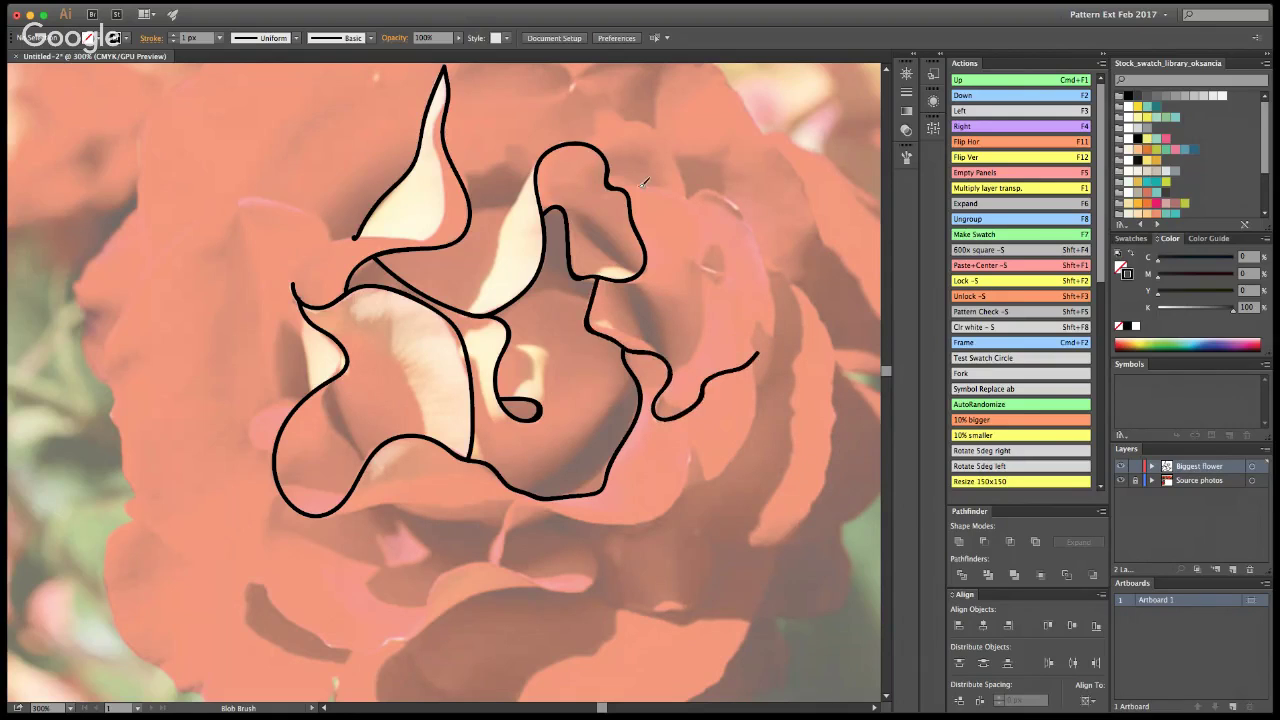
pyautogui.moveTo(626, 186)
pyautogui.mouseDown()
pyautogui.moveTo(681, 199)
pyautogui.moveTo(710, 189)
pyautogui.moveTo(763, 244)
pyautogui.moveTo(772, 299)
pyautogui.moveTo(752, 432)
pyautogui.moveTo(738, 463)
pyautogui.moveTo(668, 515)
pyautogui.moveTo(598, 520)
pyautogui.moveTo(530, 495)
pyautogui.mouseUp()
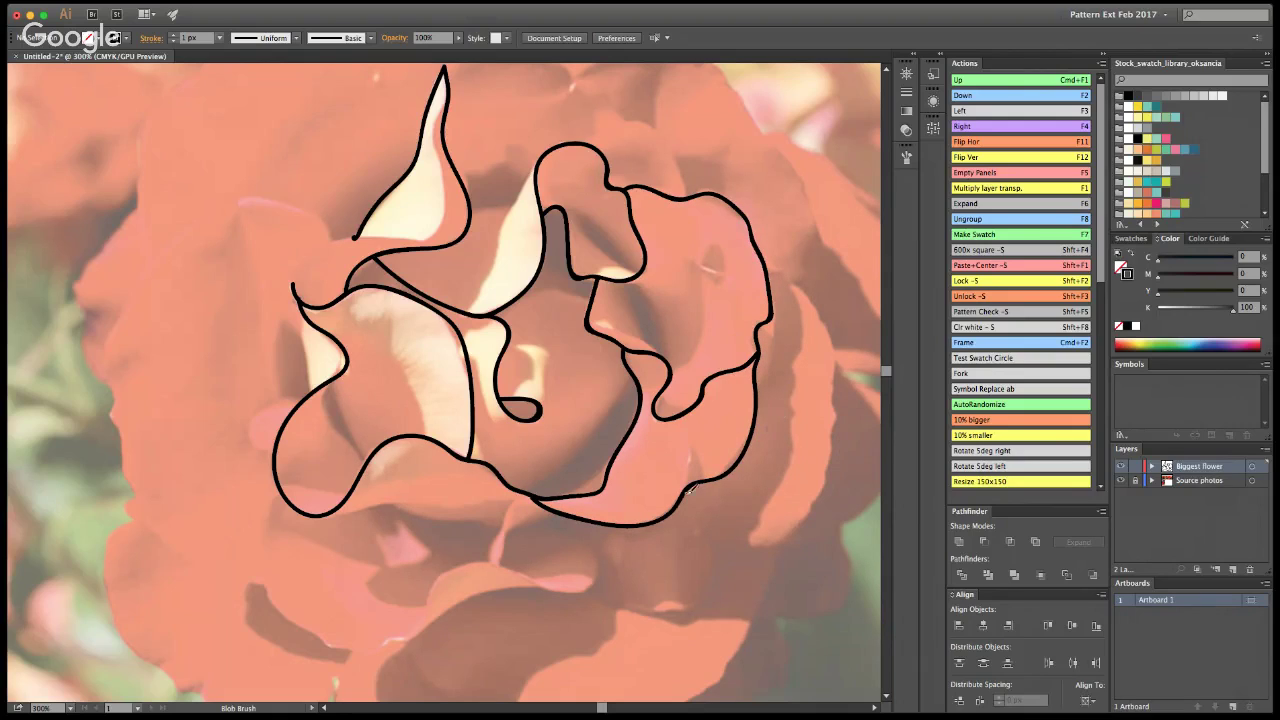
pyautogui.moveTo(688, 489); pyautogui.dragTo(703, 396)
pyautogui.moveTo(672, 372)
pyautogui.mouseDown()
pyautogui.moveTo(700, 353)
pyautogui.moveTo(705, 290)
pyautogui.moveTo(682, 251)
pyautogui.moveTo(648, 260)
pyautogui.mouseUp()
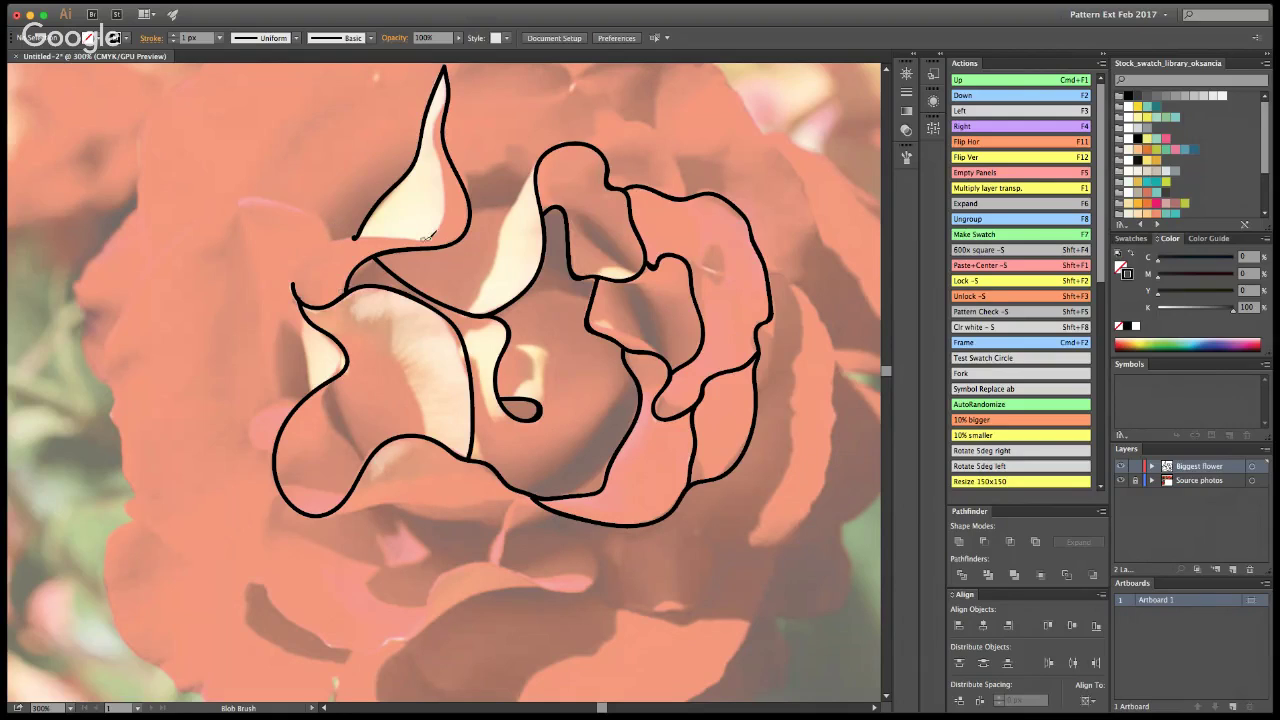
pyautogui.moveTo(438, 246)
pyautogui.mouseDown()
pyautogui.moveTo(352, 238)
pyautogui.moveTo(313, 211)
pyautogui.moveTo(236, 200)
pyautogui.moveTo(263, 286)
pyautogui.moveTo(262, 373)
pyautogui.moveTo(307, 394)
pyautogui.mouseUp()
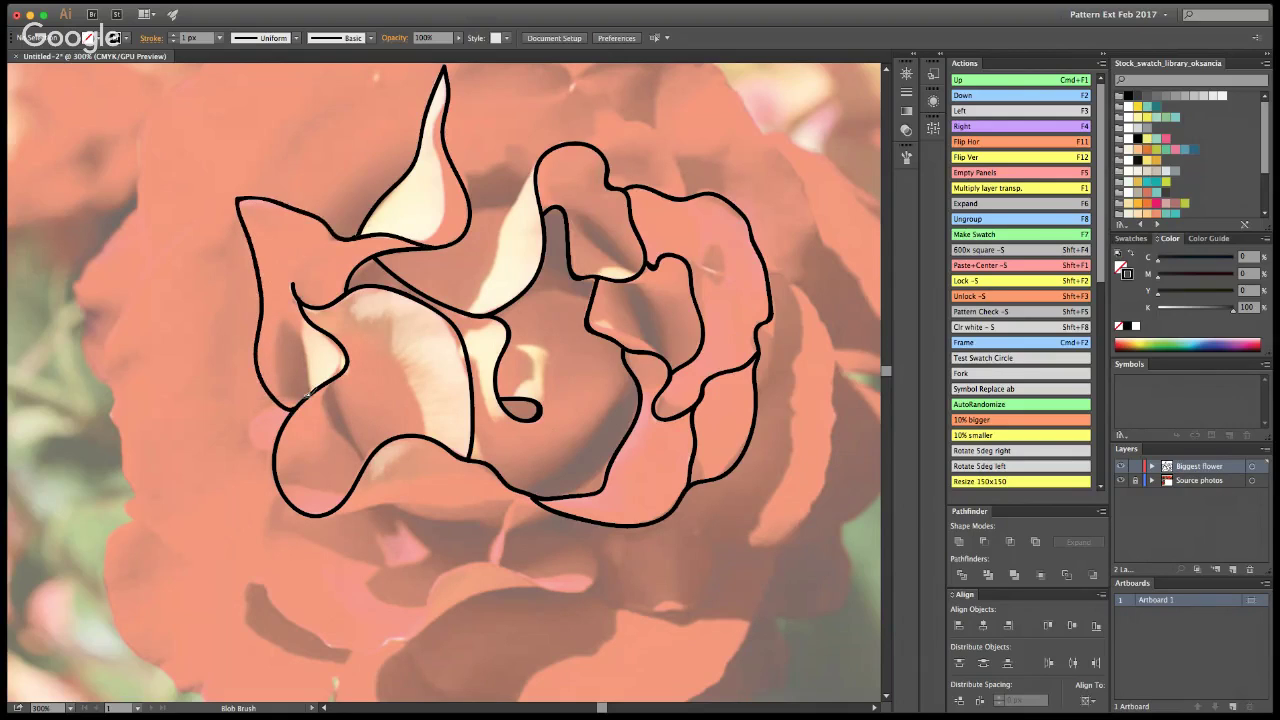
pyautogui.moveTo(424, 240)
pyautogui.mouseDown()
pyautogui.moveTo(447, 198)
pyautogui.moveTo(446, 106)
pyautogui.mouseUp()
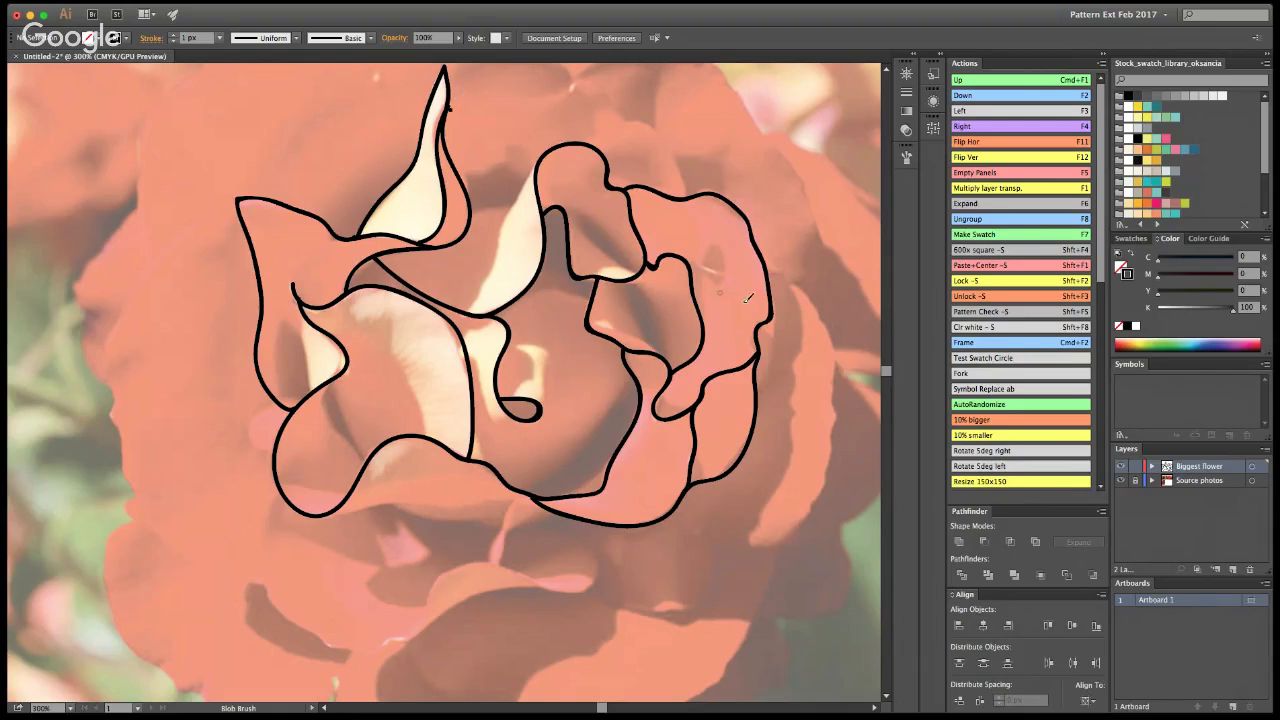
# Step: Smooth the bump near the tip of the tall pointed petal's outline with the Smooth tool
pyautogui.press('v')
pyautogui.click(437, 172)
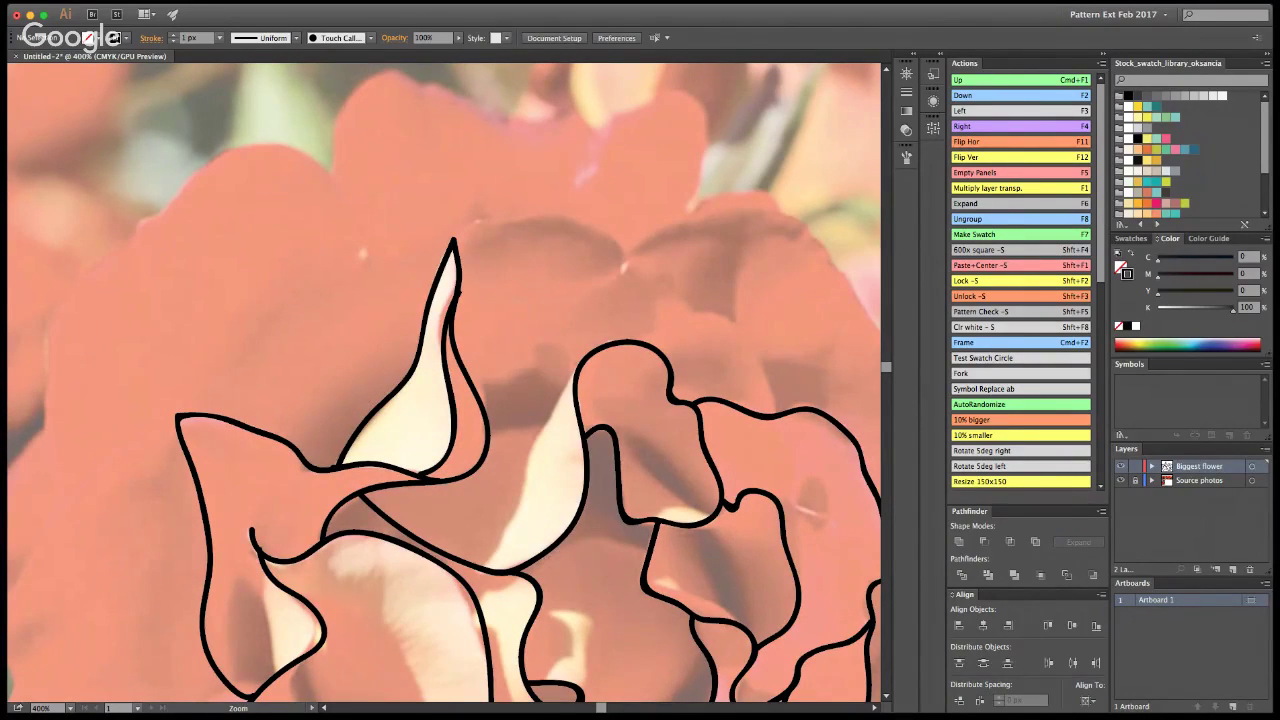
pyautogui.hotkey('shift', 'n')
pyautogui.press('super+a')
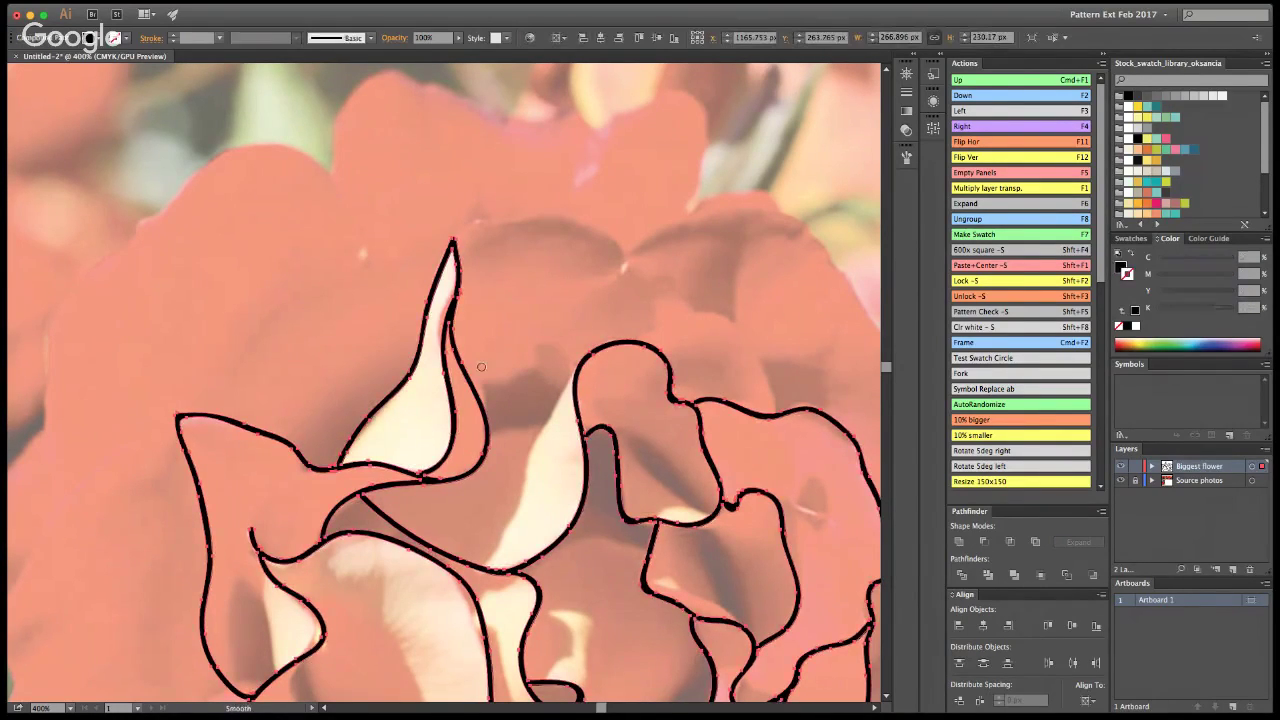
pyautogui.click(459, 340)
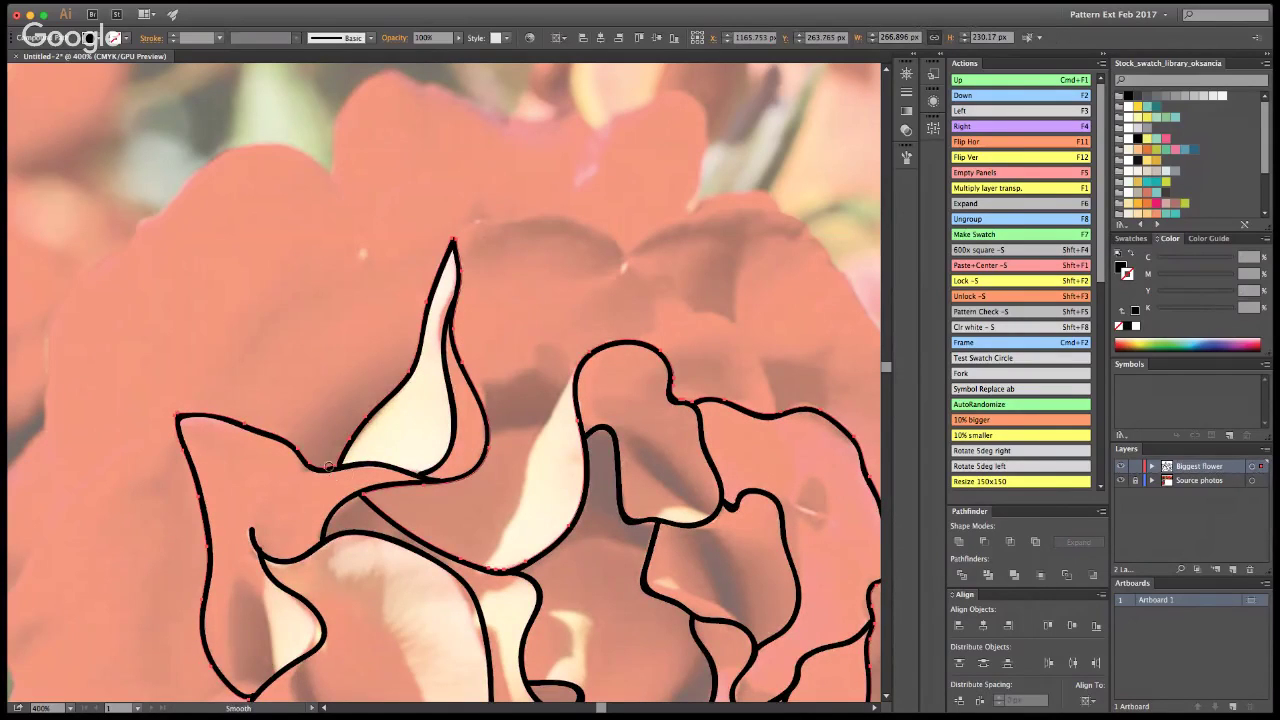
# Step: Erase the overshooting stroke end at the inner fold of the petal left of the rose's heart and deselect the outline
pyautogui.press('super+a')
pyautogui.moveTo(266, 552)
pyautogui.mouseDown()
pyautogui.moveTo(304, 536)
pyautogui.moveTo(252, 550)
pyautogui.mouseUp()
pyautogui.hotkey('shift', 'e')
pyautogui.press('super+a')
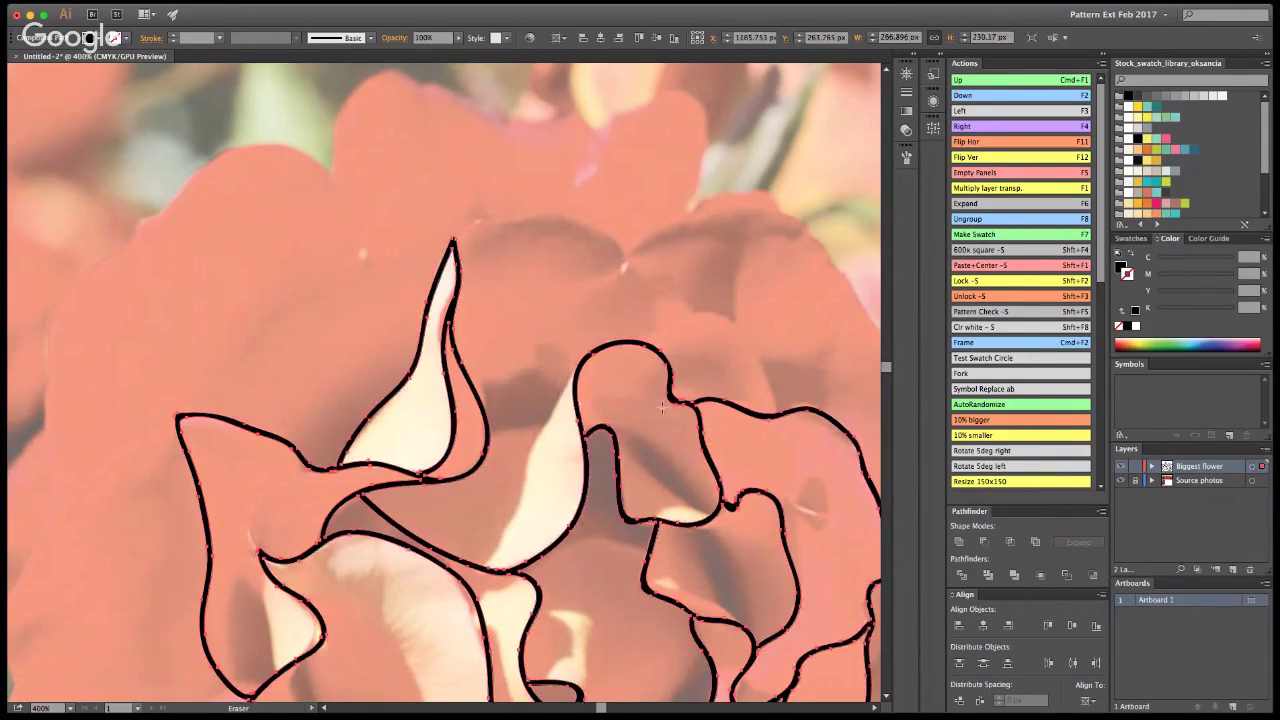
pyautogui.press('v')
pyautogui.click(847, 166)
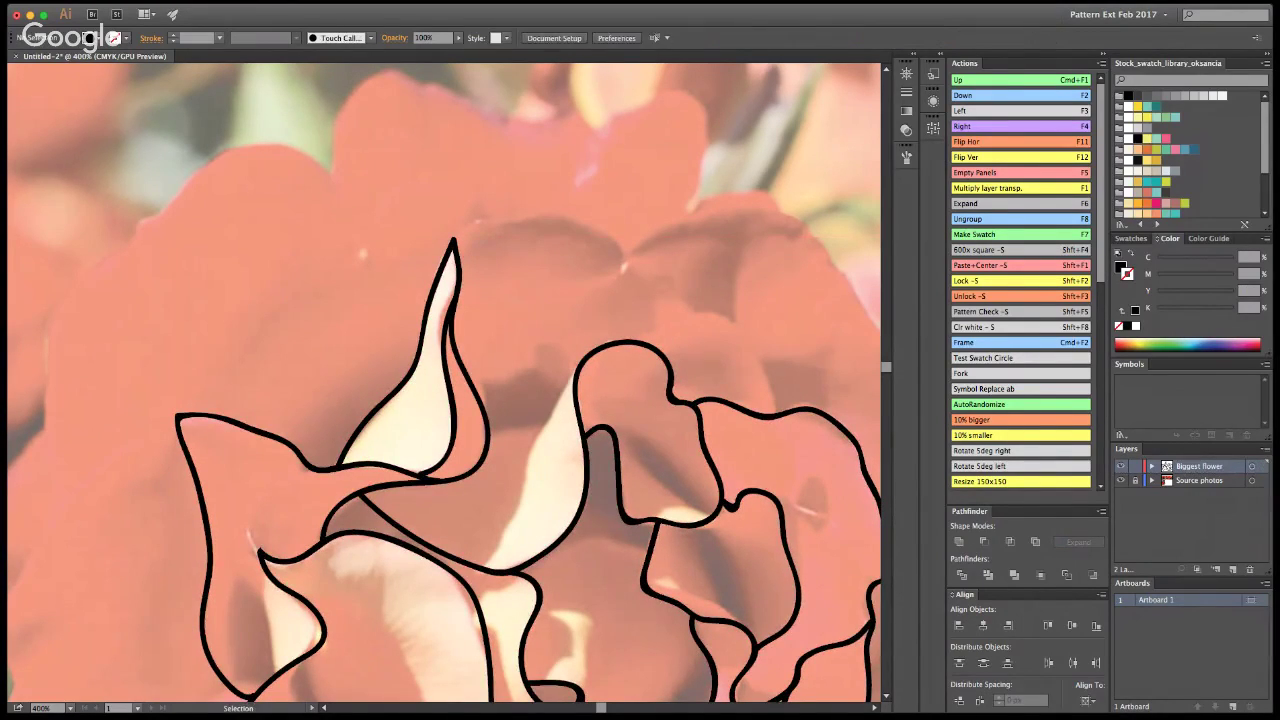
# Step: Trace the ruffled petal behind the rounded petal at the upper right of the rose's heart with the Blob Brush
pyautogui.press('space')
pyautogui.moveTo(678, 698); pyautogui.dragTo(669, 430)
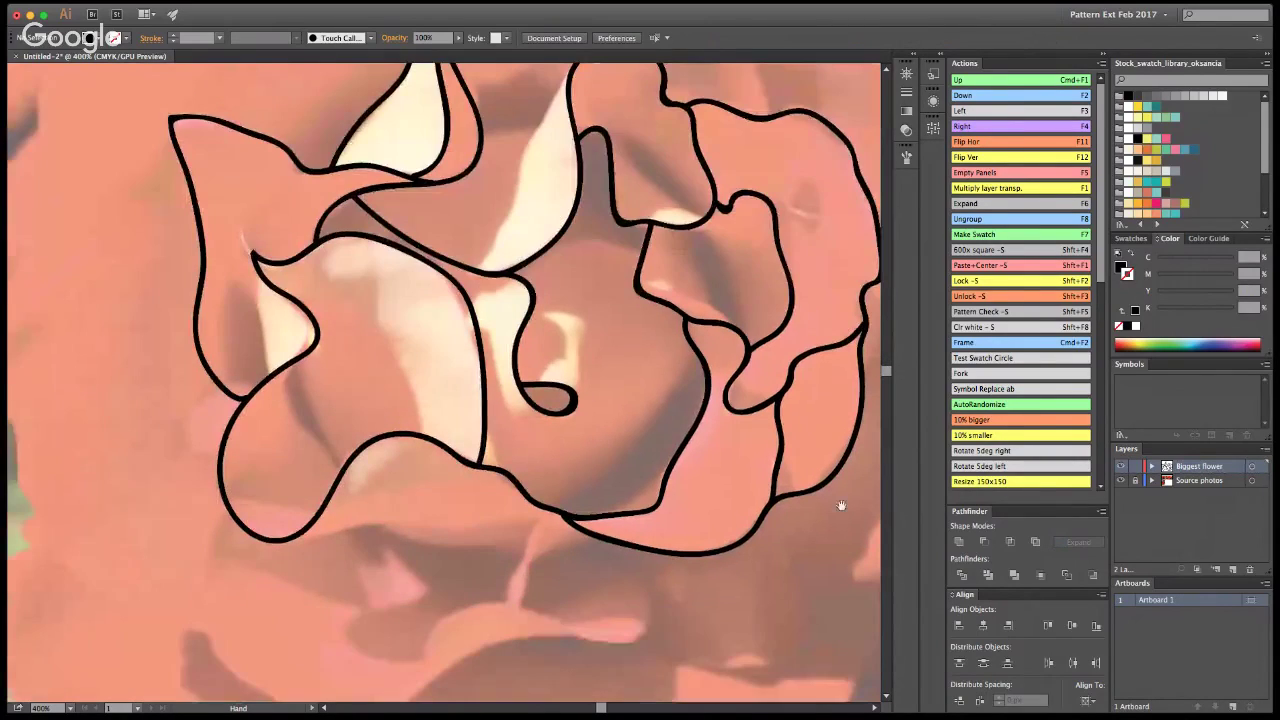
pyautogui.keyDown('alt'); pyautogui.keyDown('super'); pyautogui.click(465, 288); pyautogui.keyUp('super'); pyautogui.keyUp('alt')
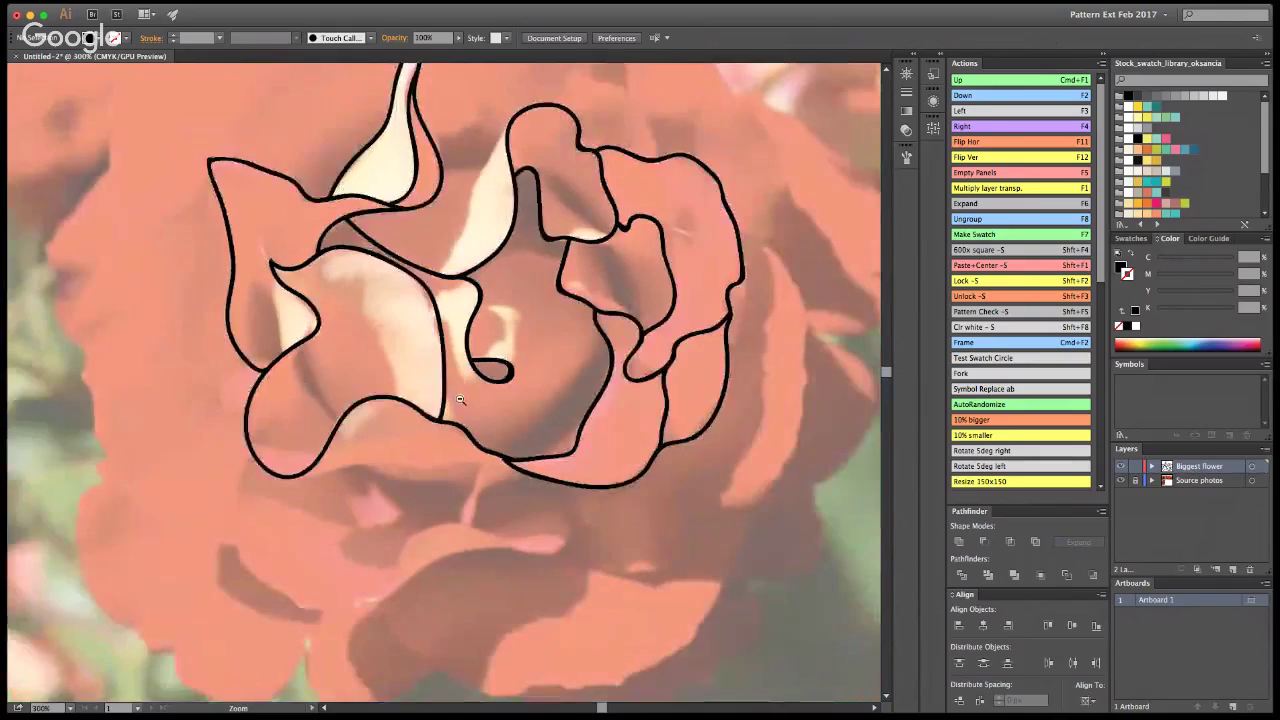
pyautogui.keyDown('alt'); pyautogui.keyDown('super'); pyautogui.click(465, 288); pyautogui.keyUp('super'); pyautogui.keyUp('alt')
pyautogui.keyDown('super'); pyautogui.click(482, 297); pyautogui.keyUp('super')
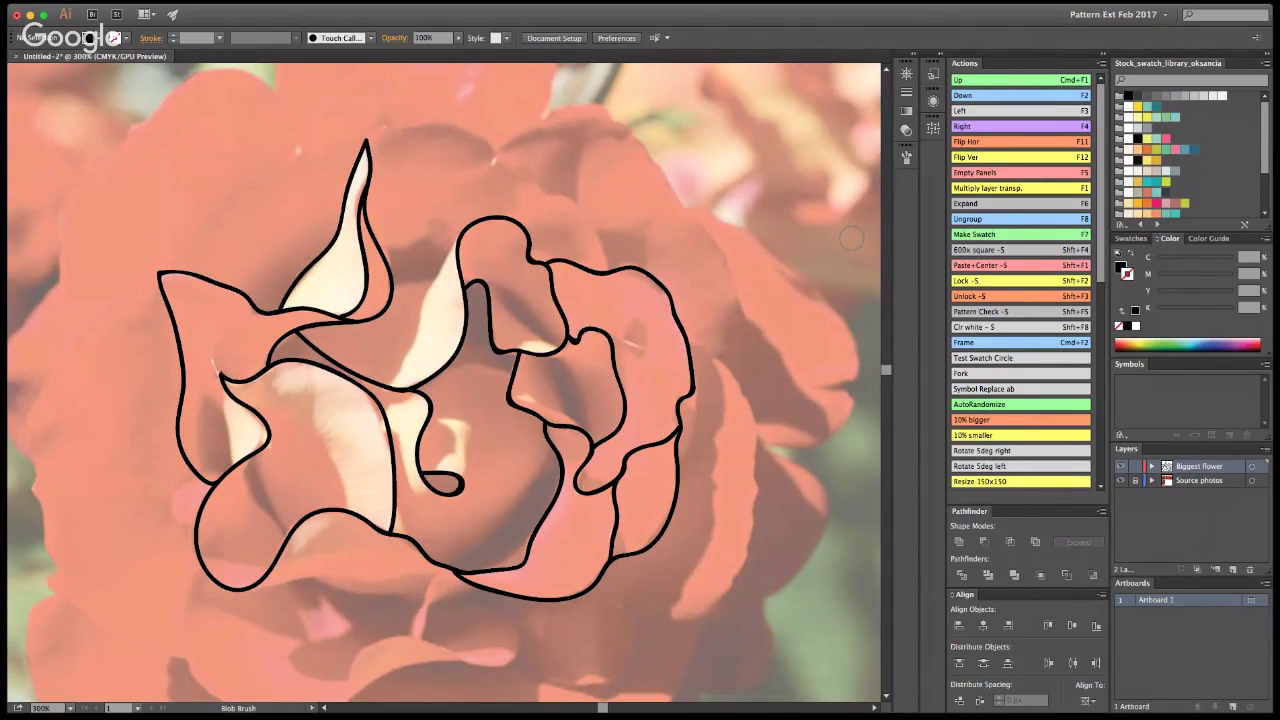
pyautogui.press('b')
pyautogui.press('v')
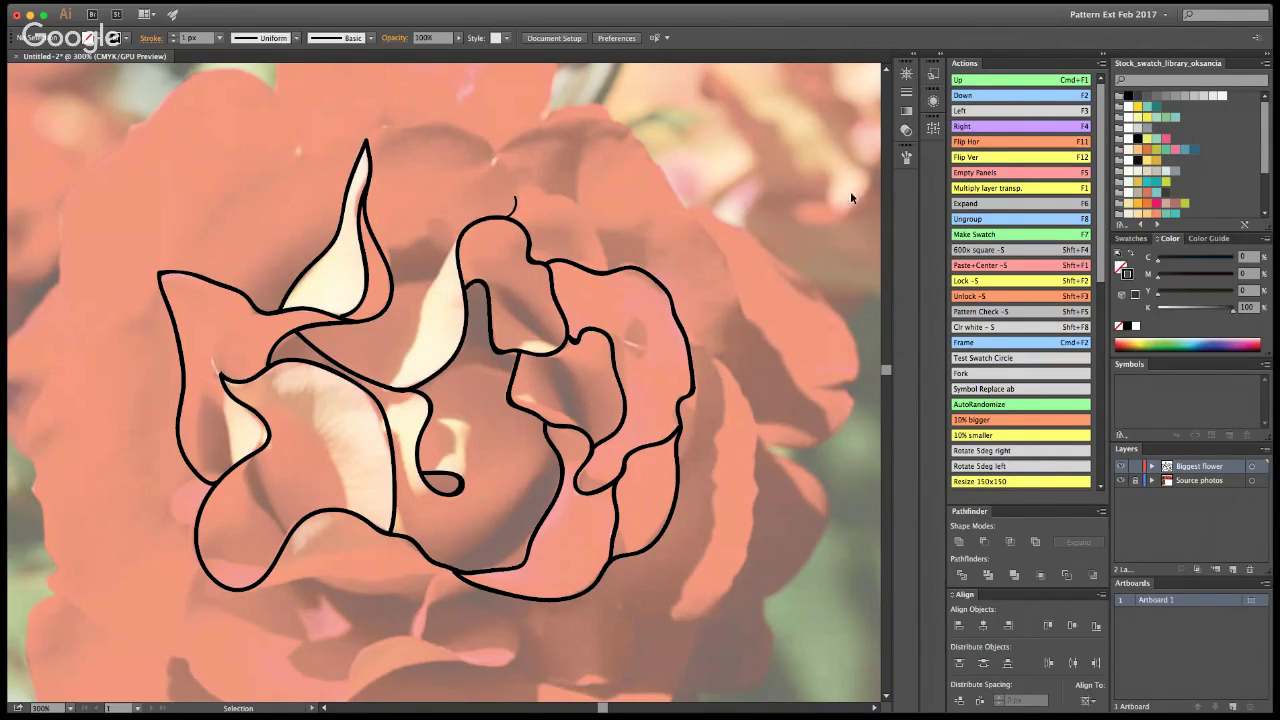
pyautogui.hotkey('shift', 'b')
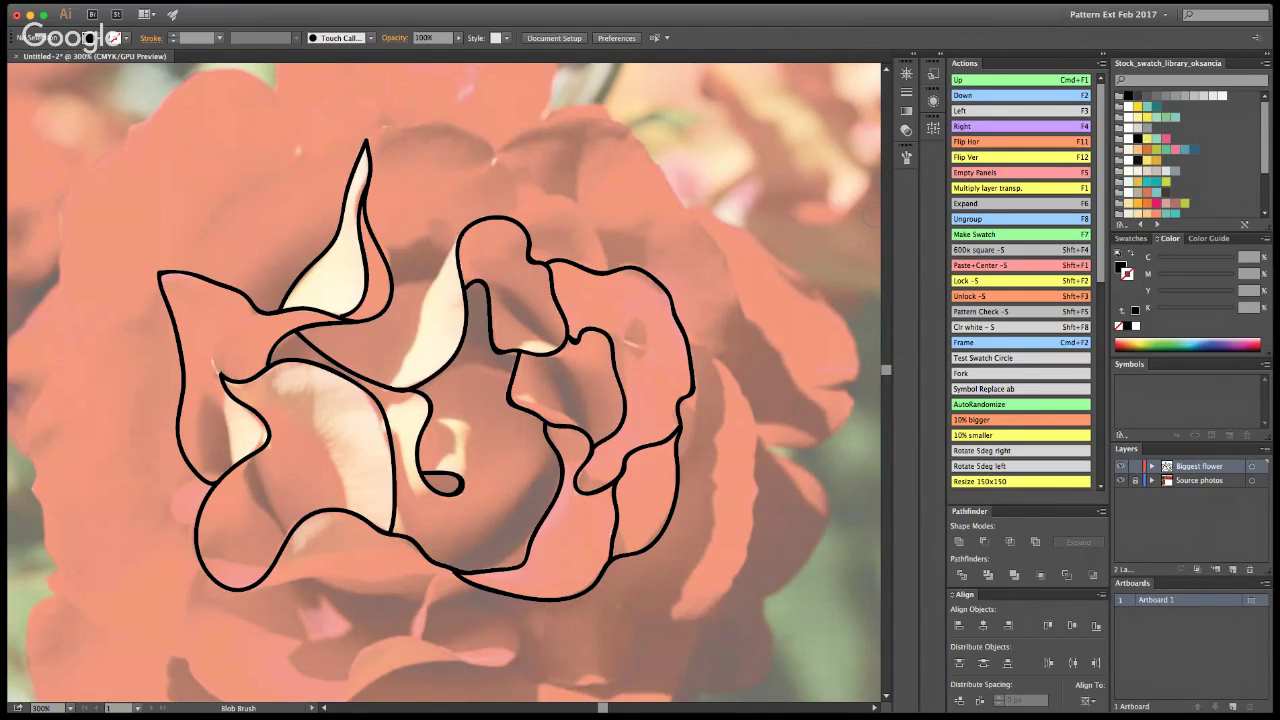
pyautogui.press('b')
pyautogui.moveTo(514, 215)
pyautogui.mouseDown()
pyautogui.moveTo(527, 185)
pyautogui.moveTo(570, 197)
pyautogui.moveTo(616, 268)
pyautogui.mouseUp()
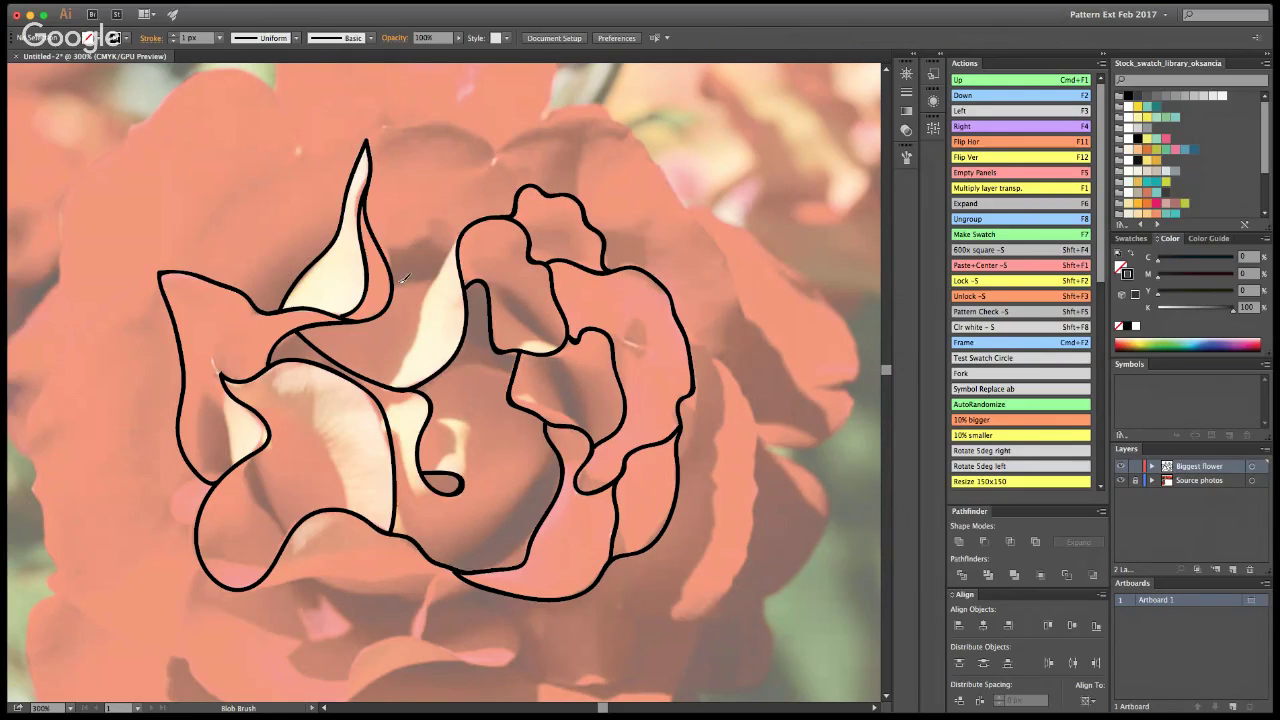
# Step: Draw a short line from the tall pointed petal toward the pale inner petal and undo the extra stroke along that petal
pyautogui.moveTo(393, 286); pyautogui.dragTo(436, 279)
pyautogui.moveTo(460, 236)
pyautogui.mouseDown()
pyautogui.moveTo(405, 355)
pyautogui.moveTo(385, 378)
pyautogui.moveTo(371, 369)
pyautogui.mouseUp()
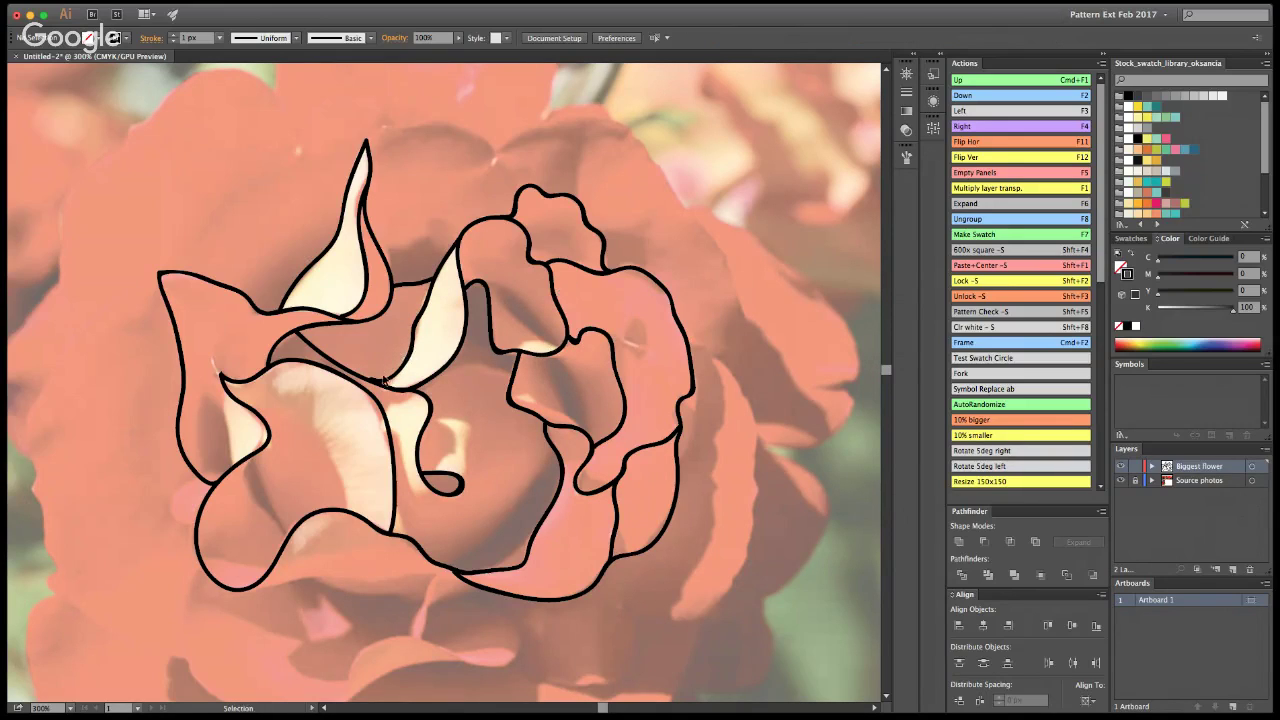
pyautogui.press('super+z')
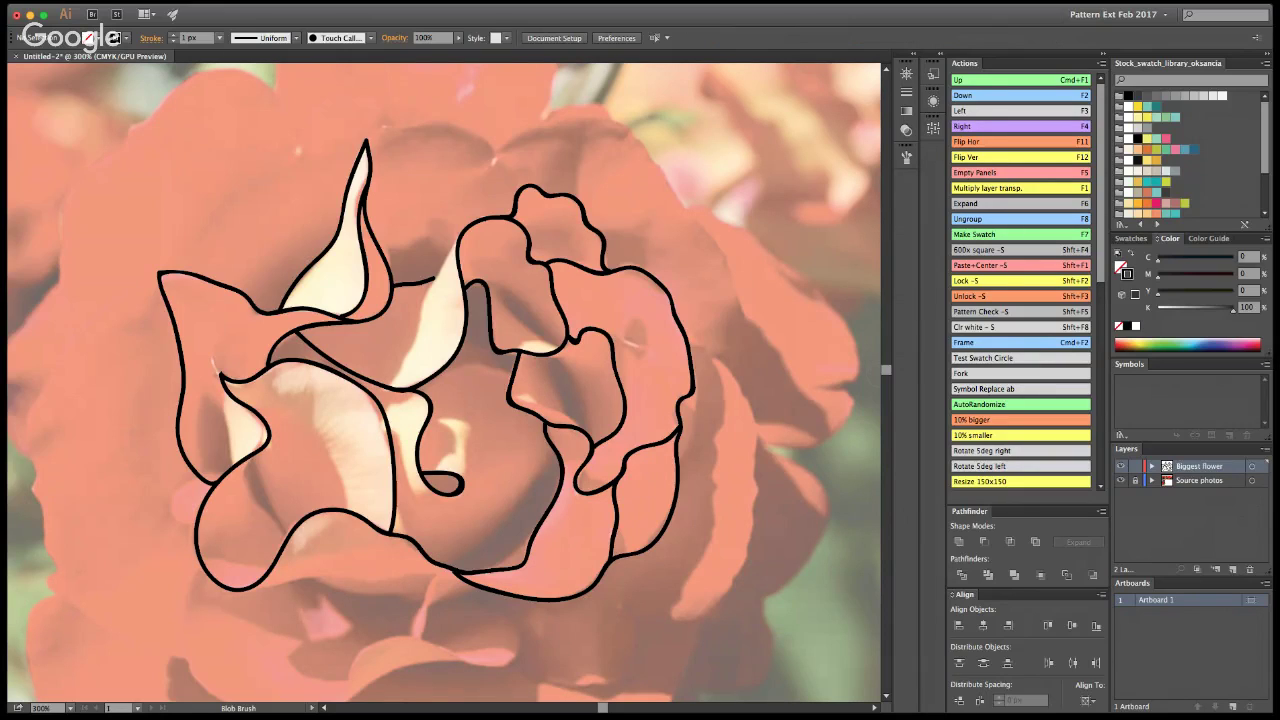
pyautogui.doubleClick(1182, 466)
pyautogui.press('Return')
pyautogui.press('i')
pyautogui.hotkey('shift', 'b')
pyautogui.click(290, 70)
pyautogui.press('n')
pyautogui.moveTo(366, 142); pyautogui.dragTo(382, 126)
pyautogui.press('super+z')
pyautogui.press('b')
# Step: Examine the anchor points of the traced outline, including a close-up of the petals right of the rose's heart
pyautogui.press('super+a')
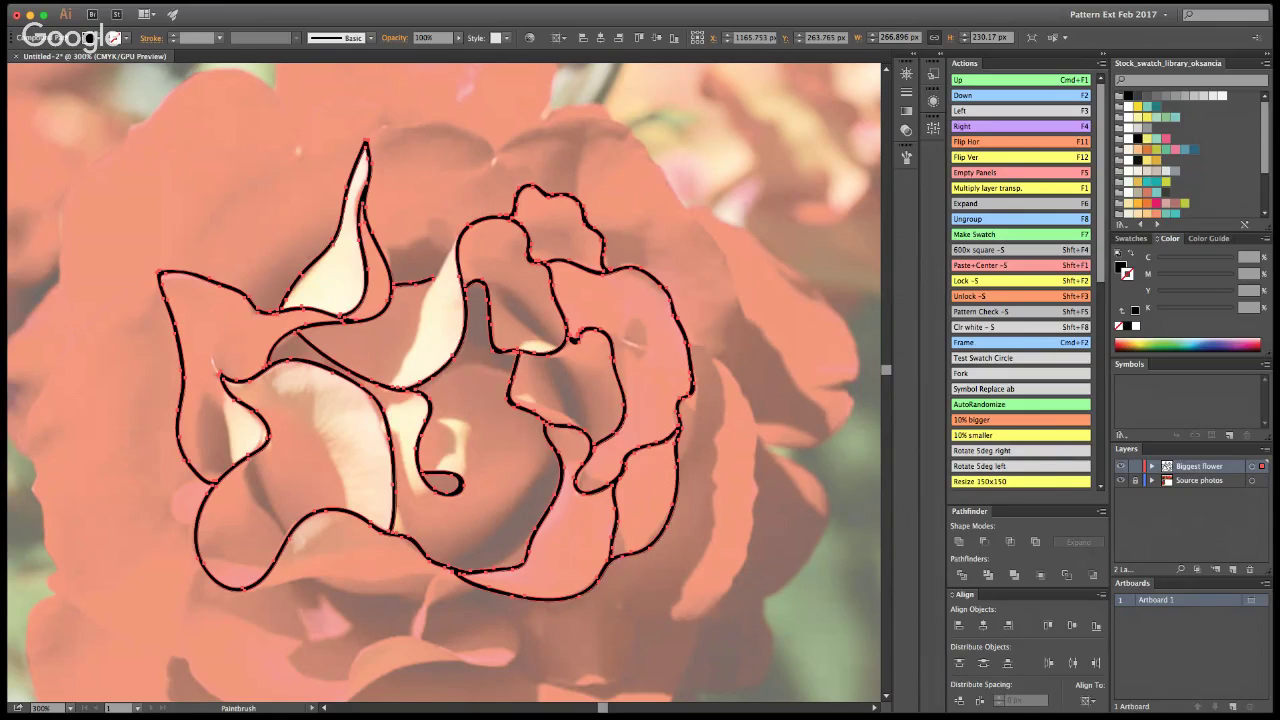
pyautogui.press('v')
pyautogui.click(822, 223)
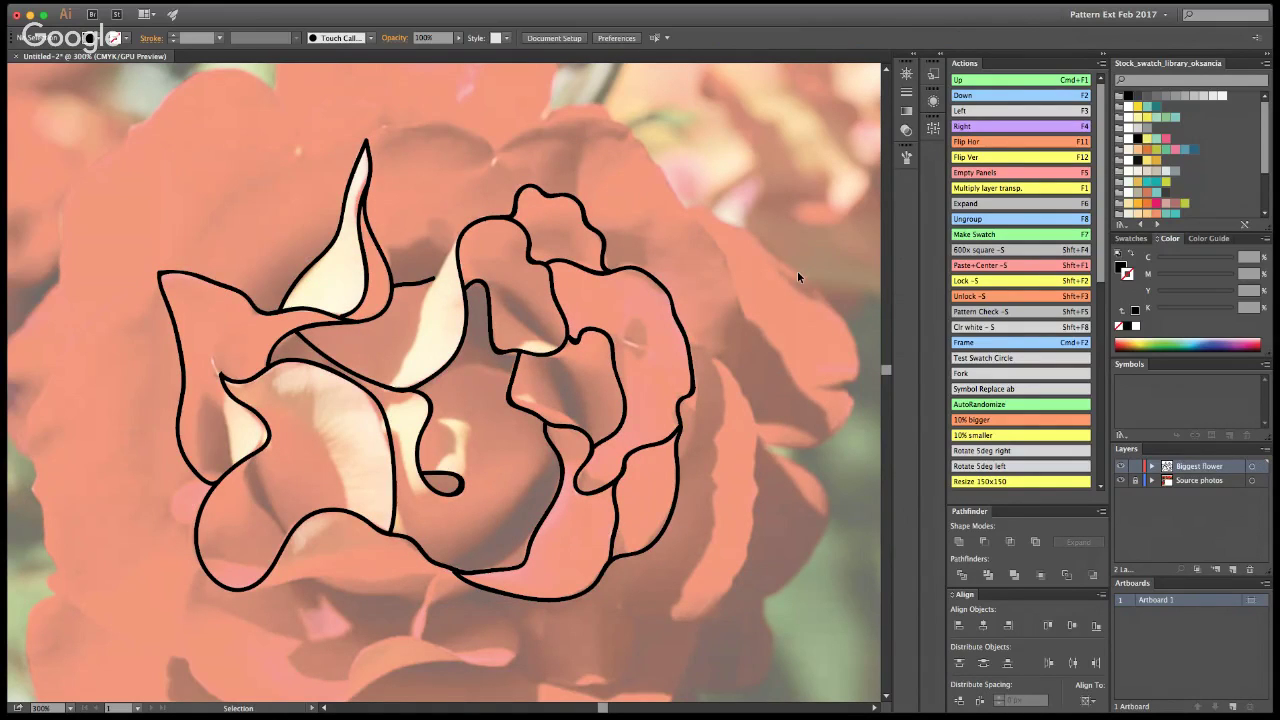
pyautogui.press('z')
pyautogui.moveTo(542, 307); pyautogui.dragTo(662, 448)
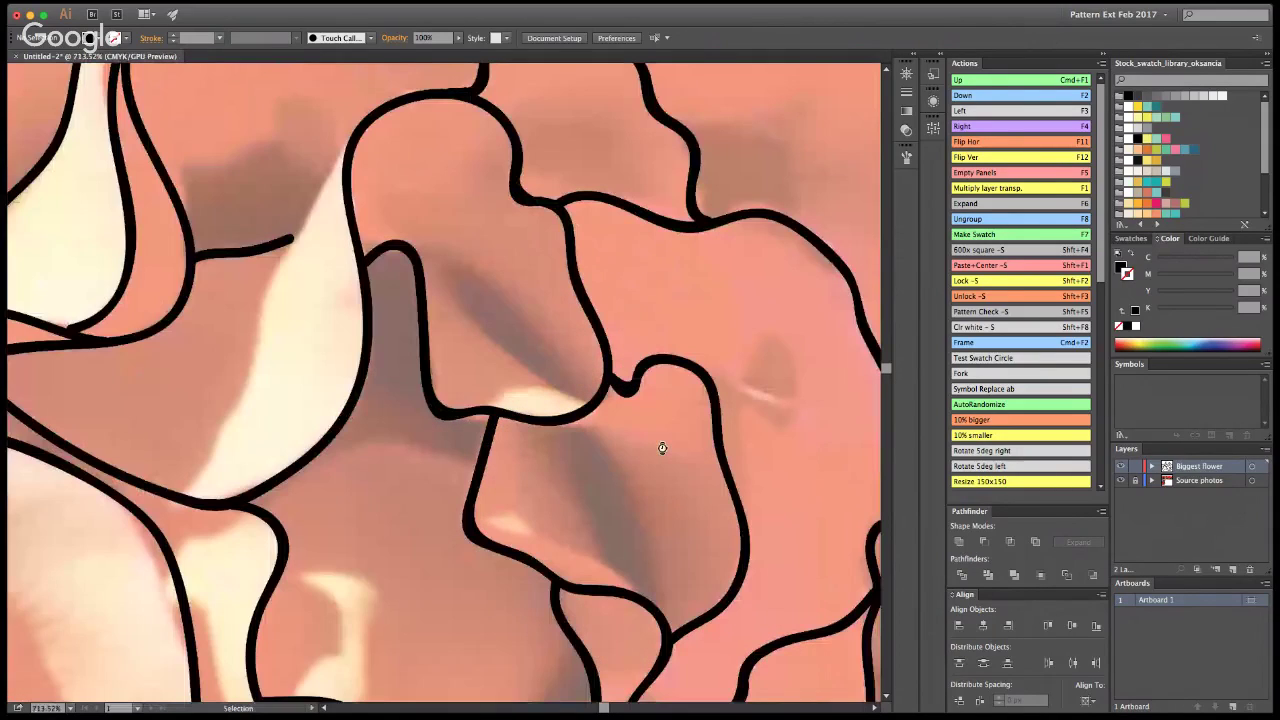
pyautogui.click(621, 383)
pyautogui.press('z')
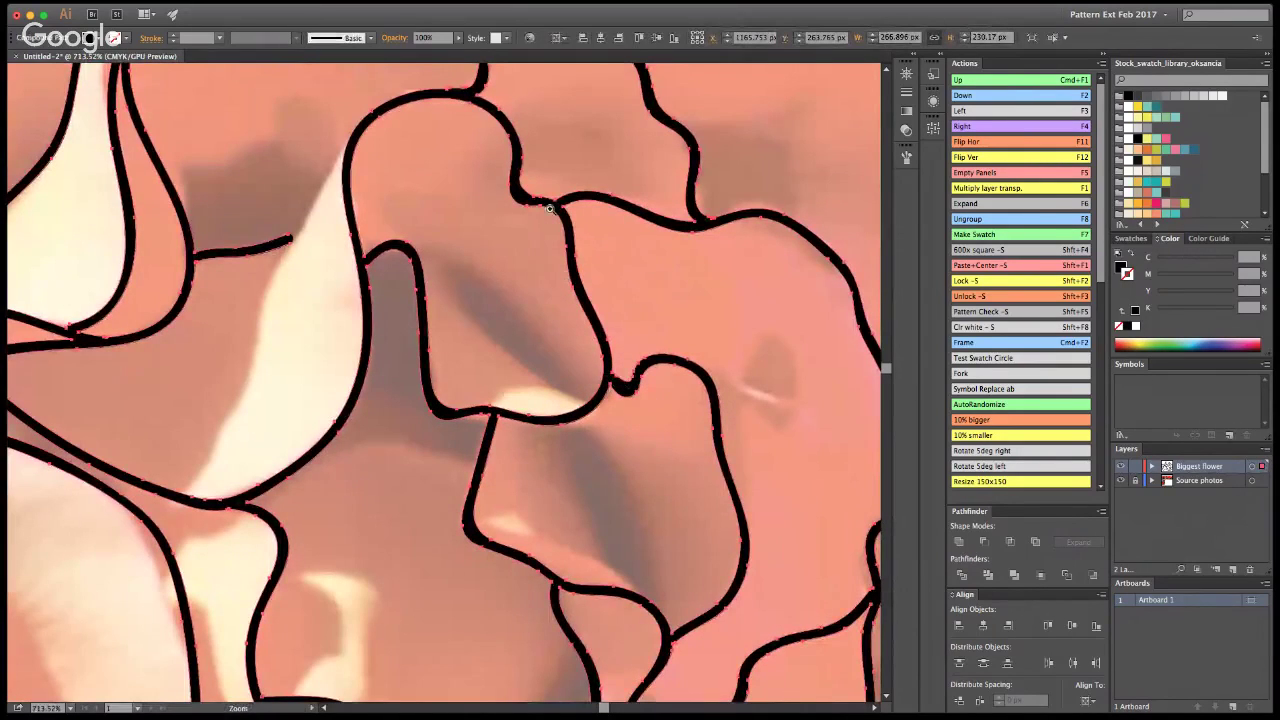
pyautogui.press('v')
pyautogui.click(866, 163)
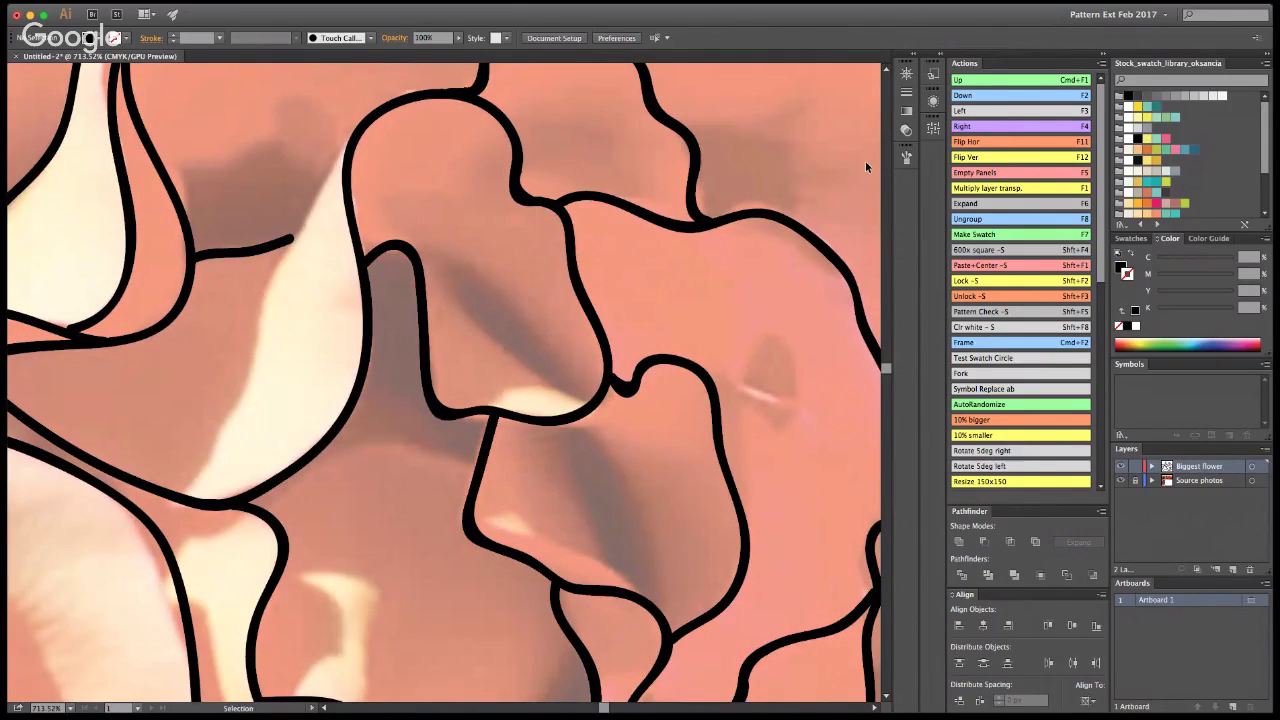
# Step: Choose a calligraphic brush for the Paintbrush, trying strokes on the petal right of the heart and undoing them
pyautogui.press('b')
pyautogui.moveTo(689, 271); pyautogui.dragTo(711, 268)
pyautogui.press('super+z')
pyautogui.moveTo(646, 286); pyautogui.dragTo(700, 250)
pyautogui.press('super+z')
pyautogui.click(906, 157)
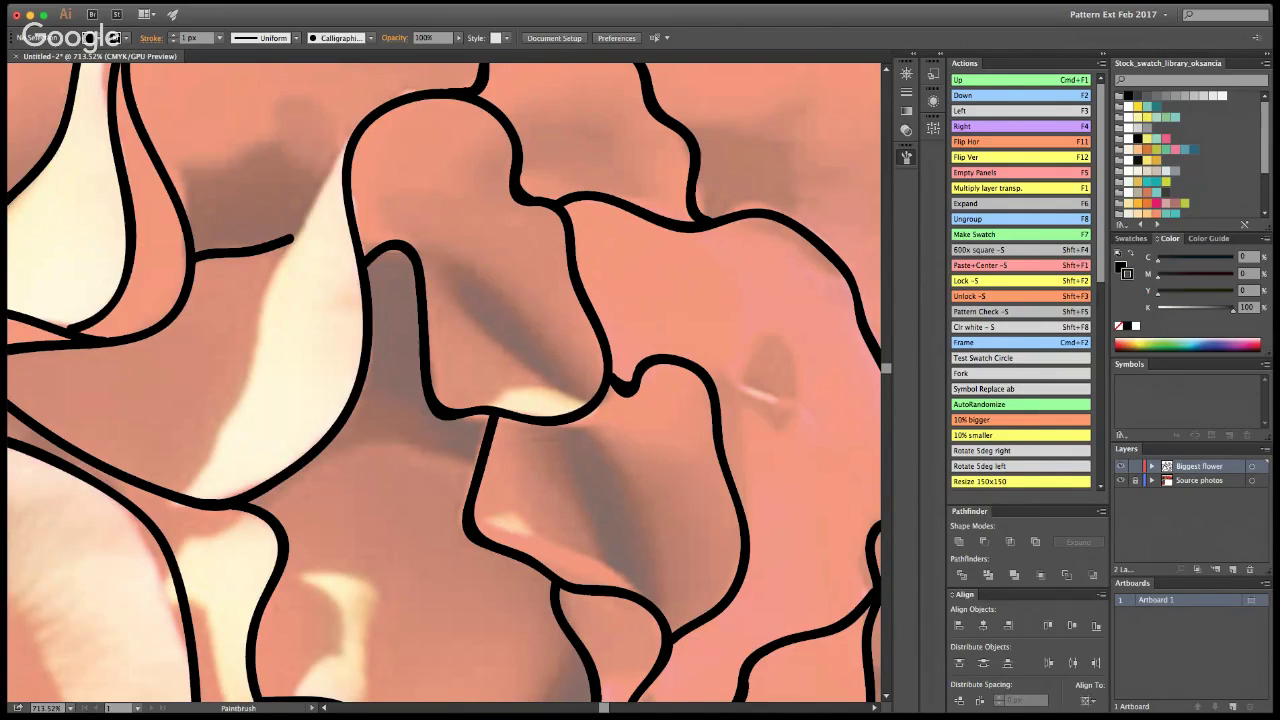
pyautogui.moveTo(643, 306); pyautogui.dragTo(675, 288)
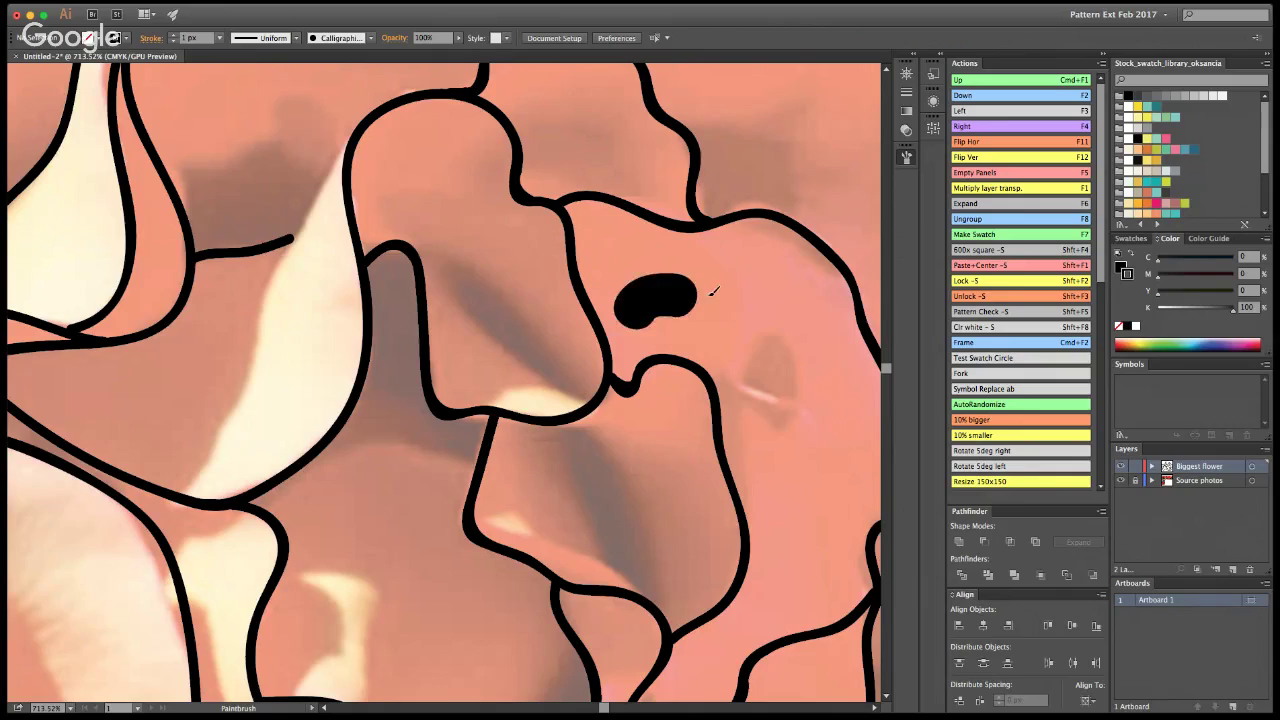
pyautogui.press('super+z')
# Step: Set the Paintbrush stroke weight to 0.25 px, undoing the short test strokes on the petal
pyautogui.click(218, 38)
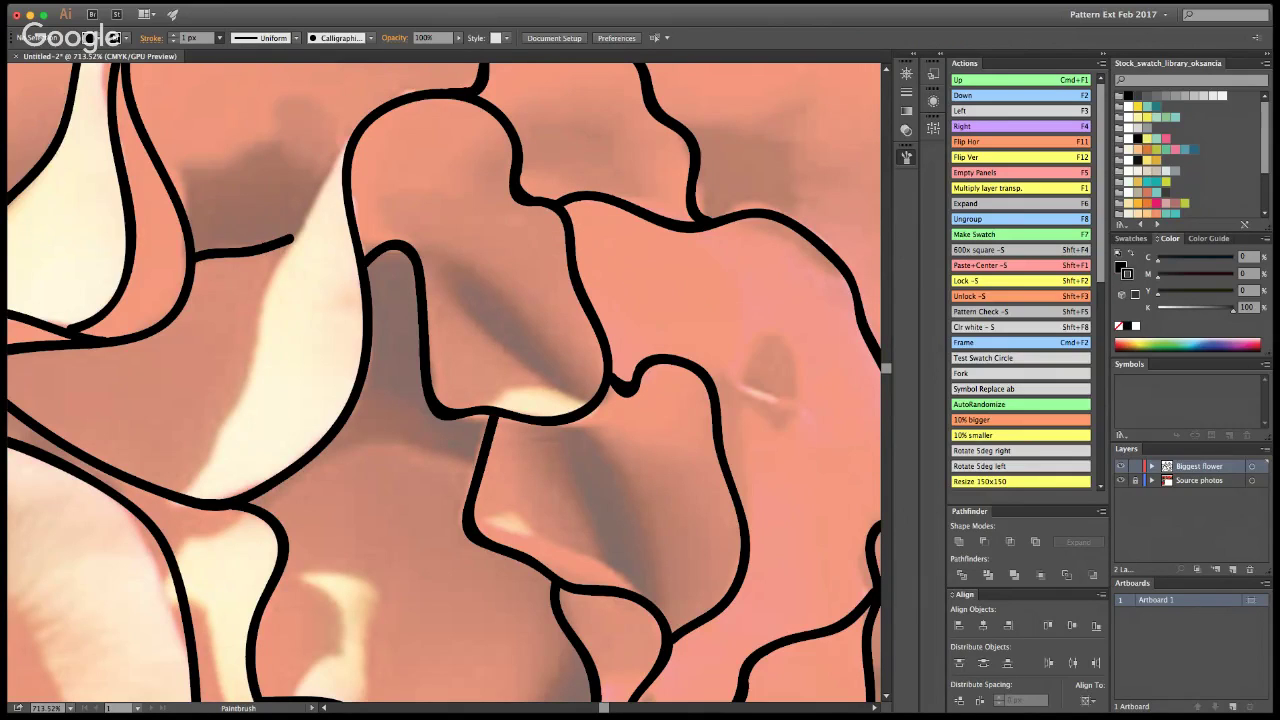
pyautogui.moveTo(651, 296); pyautogui.dragTo(678, 288)
pyautogui.press('super+z')
pyautogui.moveTo(613, 291); pyautogui.dragTo(671, 274)
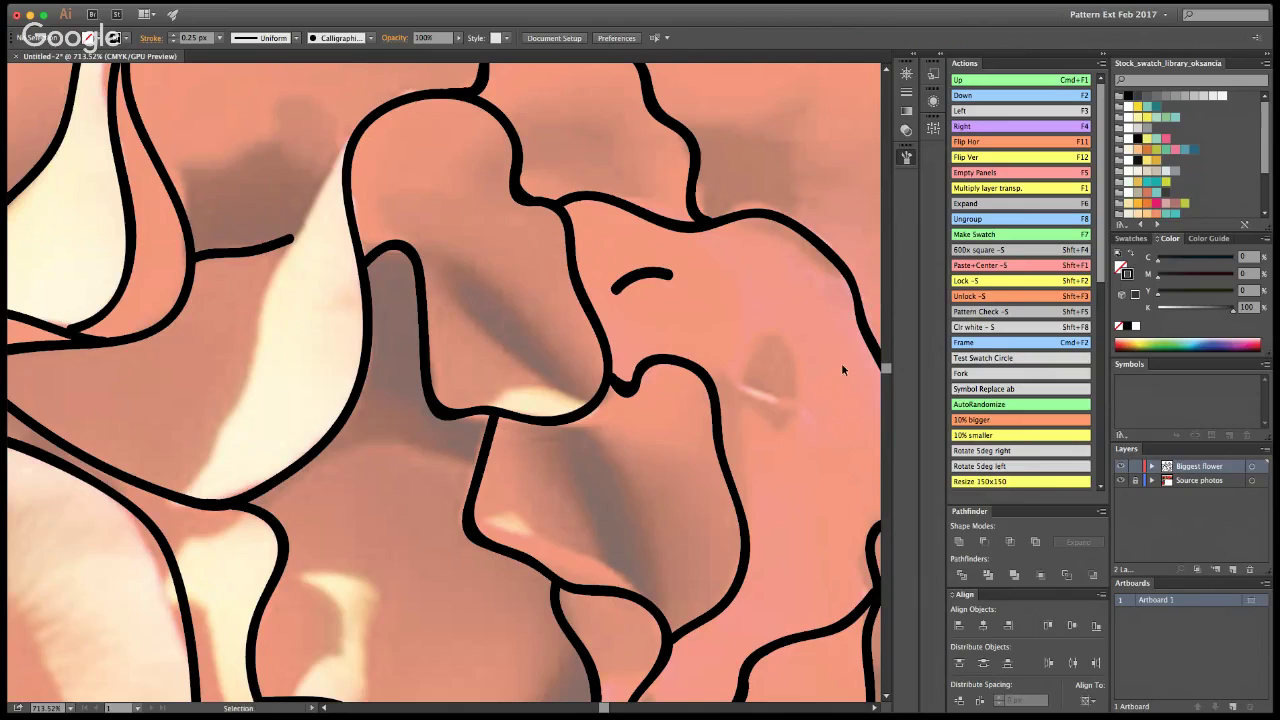
pyautogui.press('super+z')
# Step: Paint a long wavy test stroke across the petal and compare its path with the Blob Brush outline
pyautogui.moveTo(617, 298)
pyautogui.mouseDown()
pyautogui.moveTo(716, 279)
pyautogui.moveTo(830, 338)
pyautogui.mouseUp()
pyautogui.press('super')
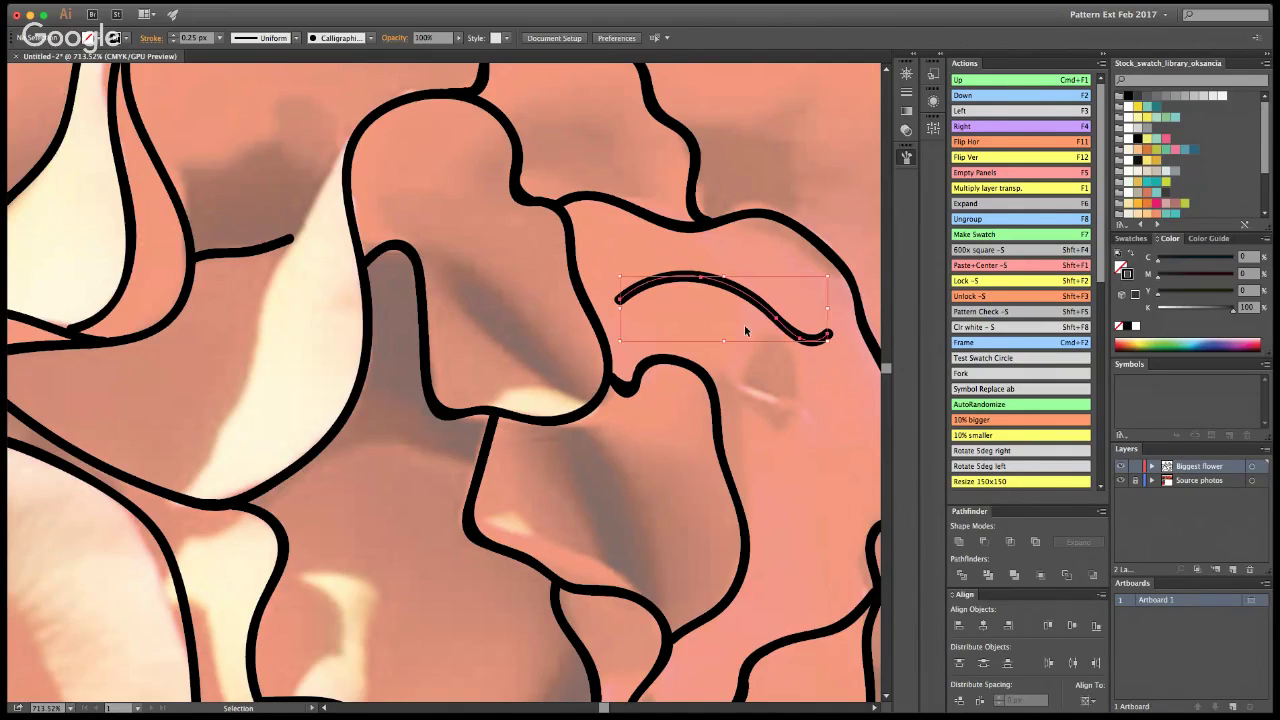
pyautogui.press('super+a')
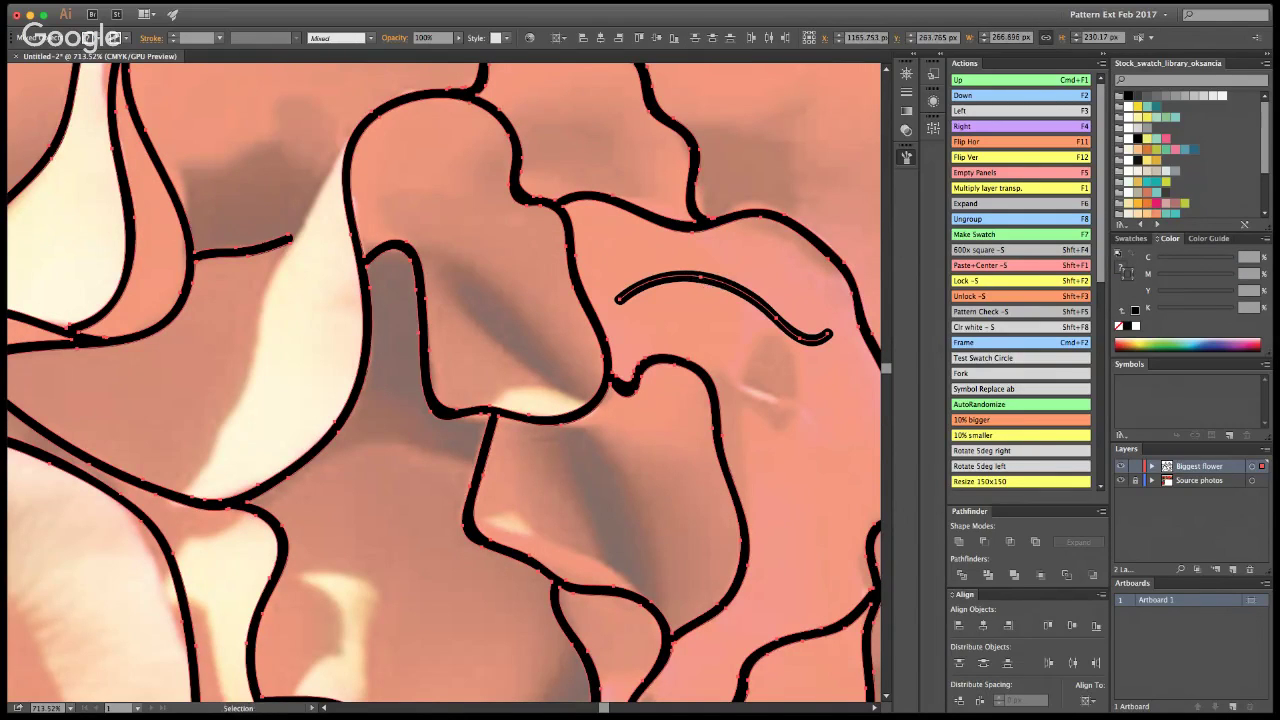
pyautogui.press('shift+super+a')
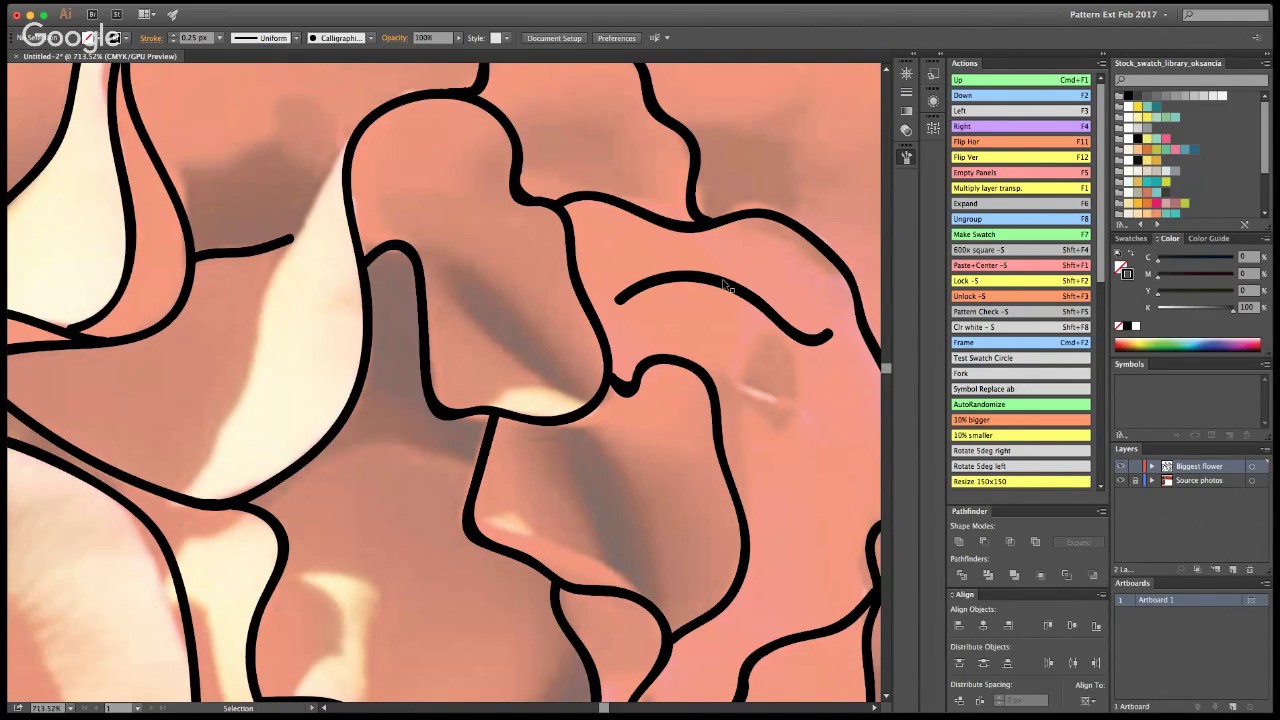
# Step: Isolate the wavy test stroke to inspect its anchor points and delete the stroke from the petal
pyautogui.doubleClick(724, 285)
pyautogui.click(700, 296)
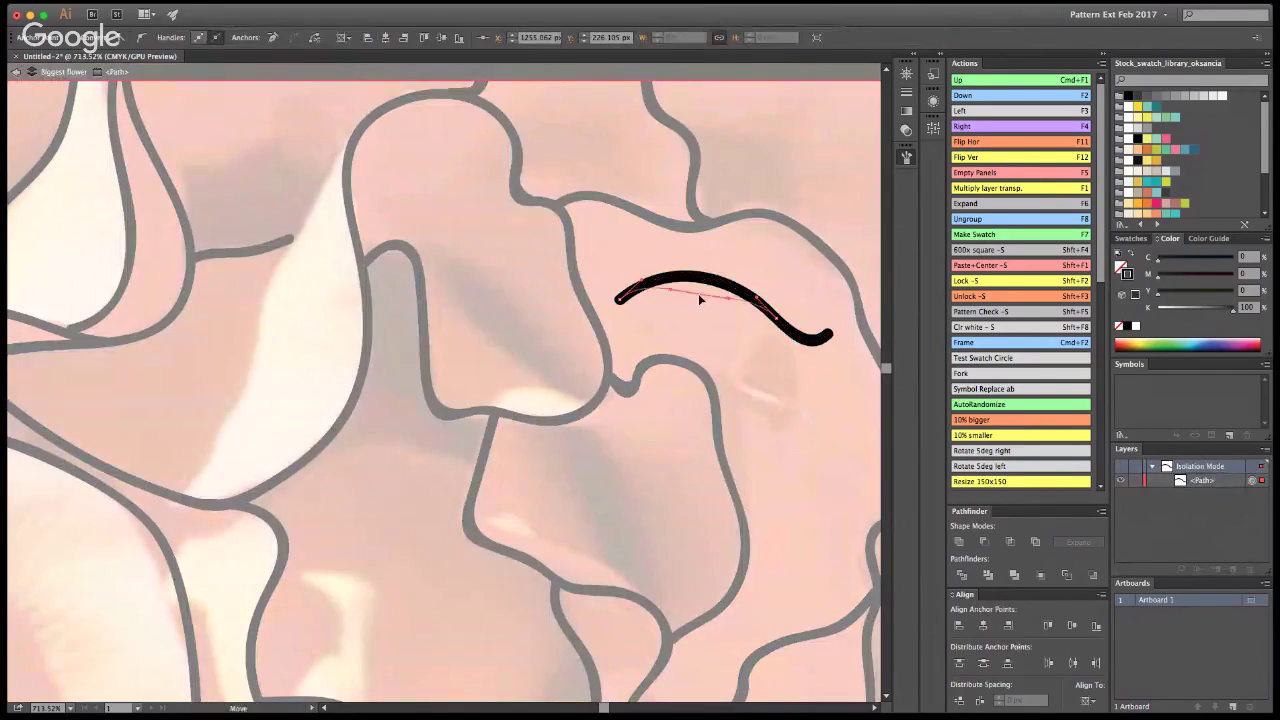
pyautogui.press('v')
pyautogui.press('a')
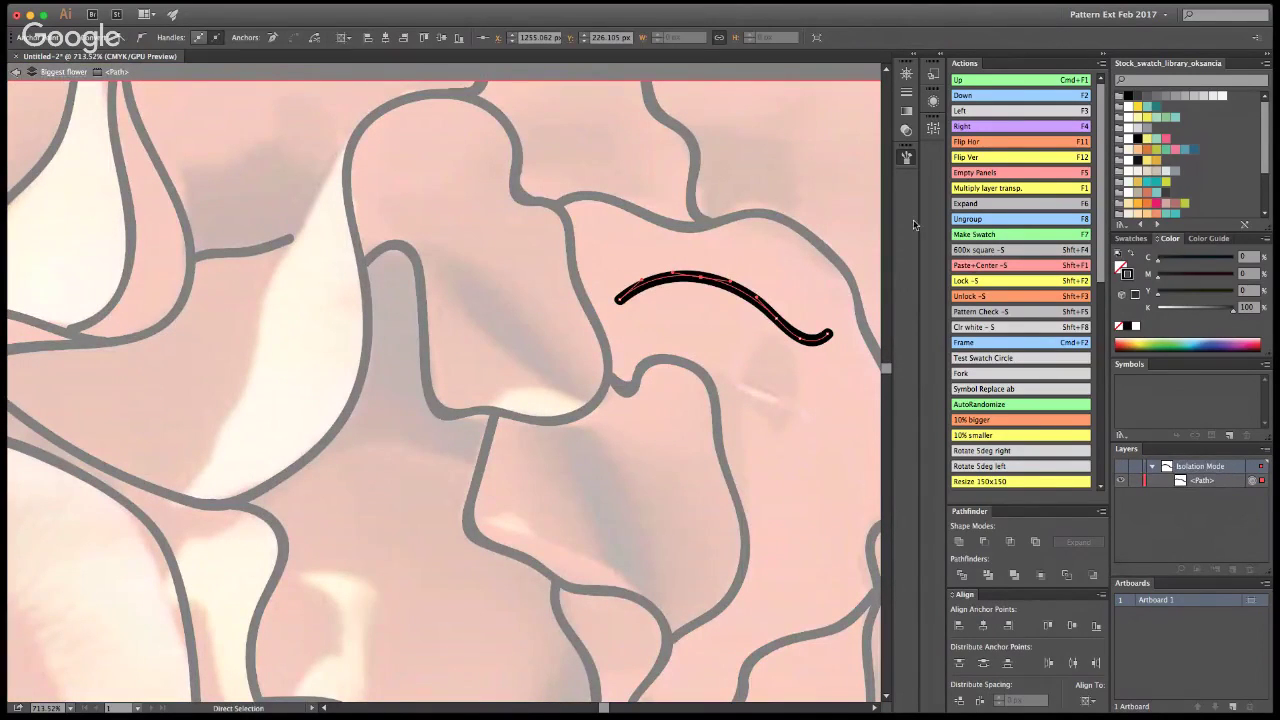
pyautogui.press('v')
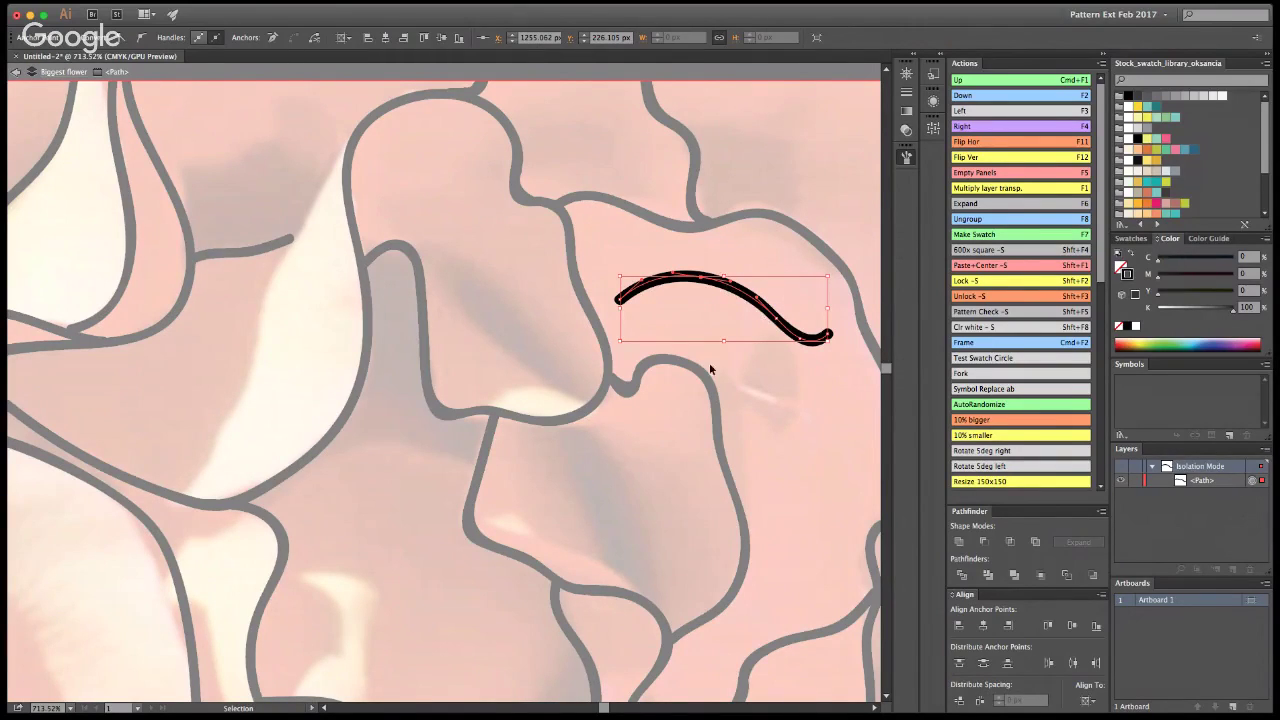
pyautogui.click(780, 298)
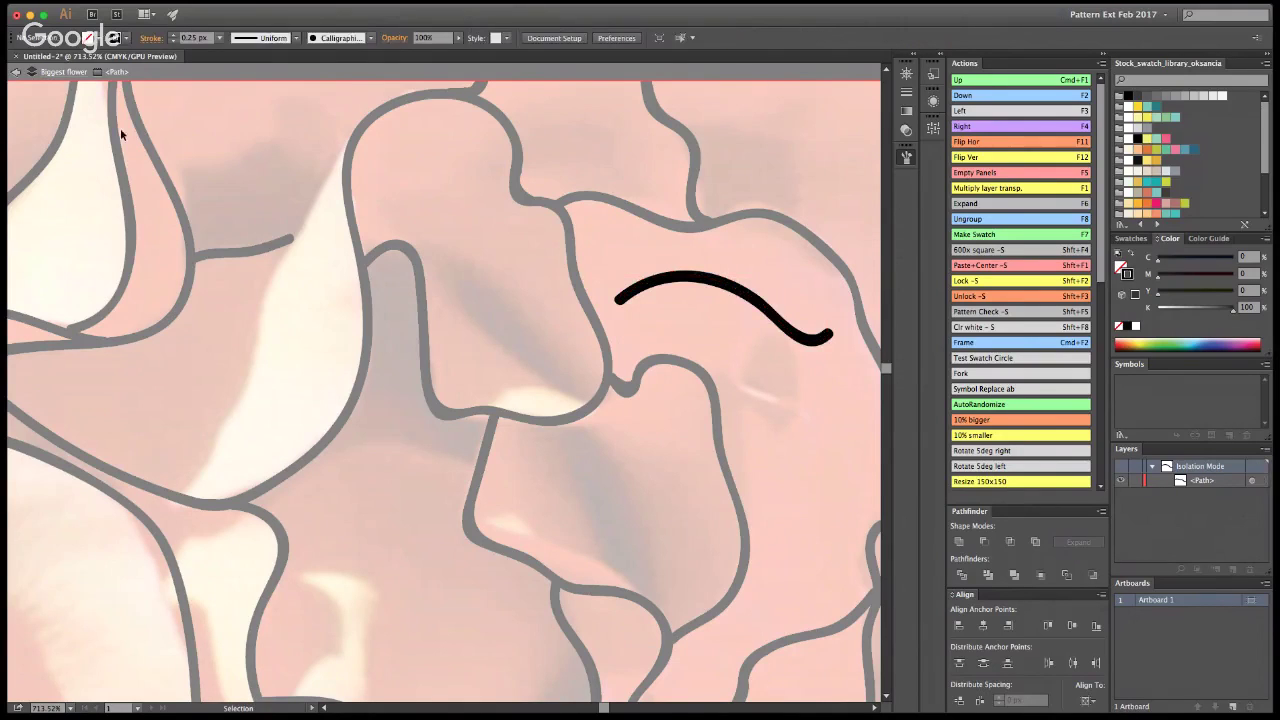
pyautogui.click(16, 74)
pyautogui.click(743, 289)
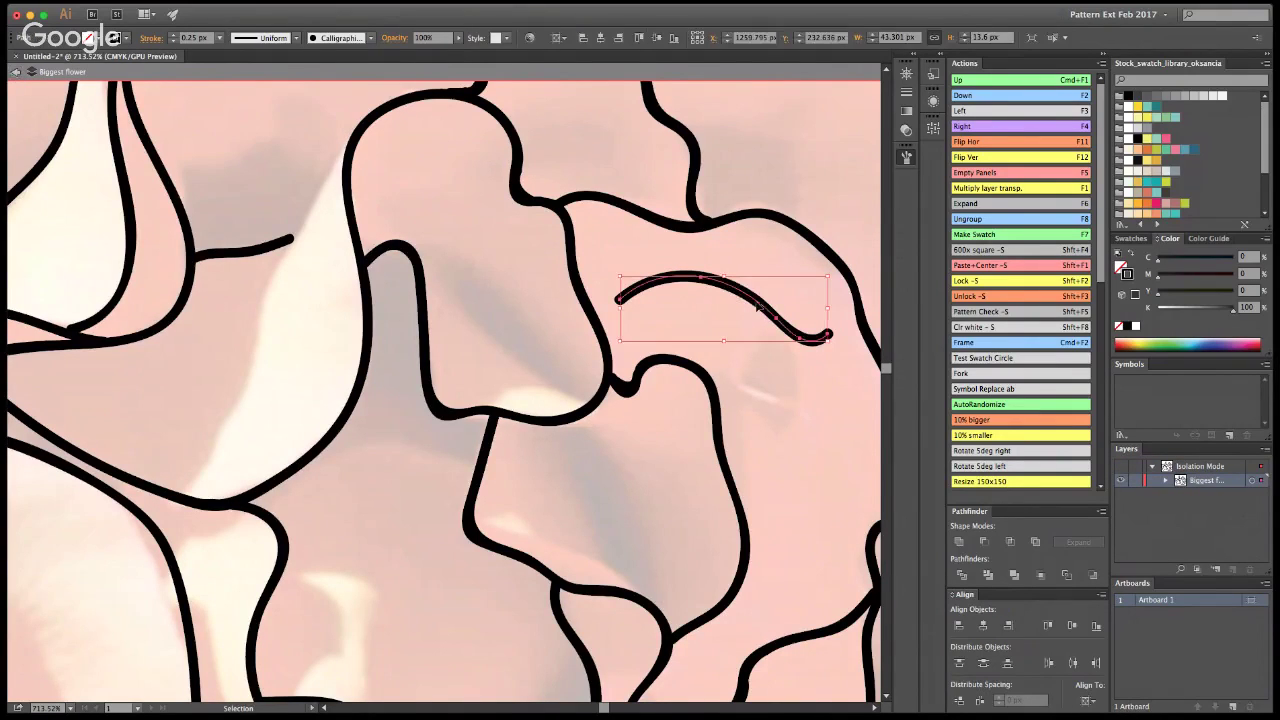
pyautogui.press('Delete')
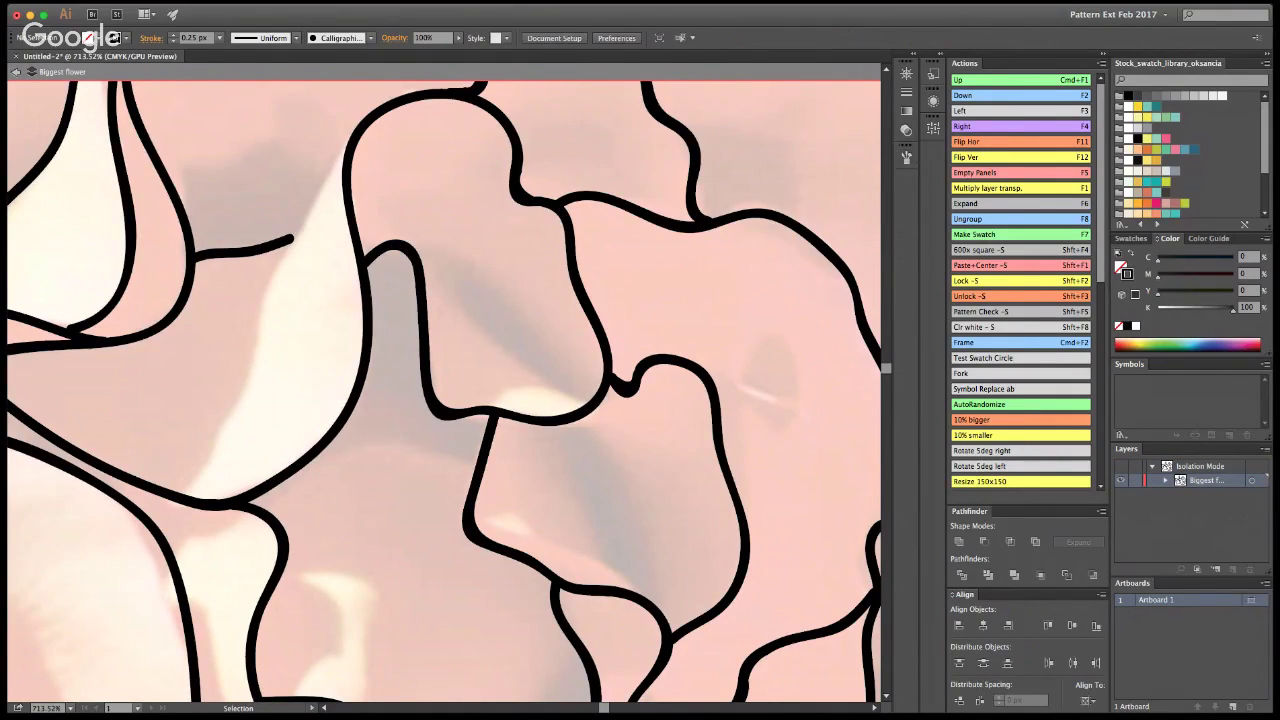
# Step: Exit isolation mode and make the Paintbrush active again over the top of the rose
pyautogui.press('super+0')
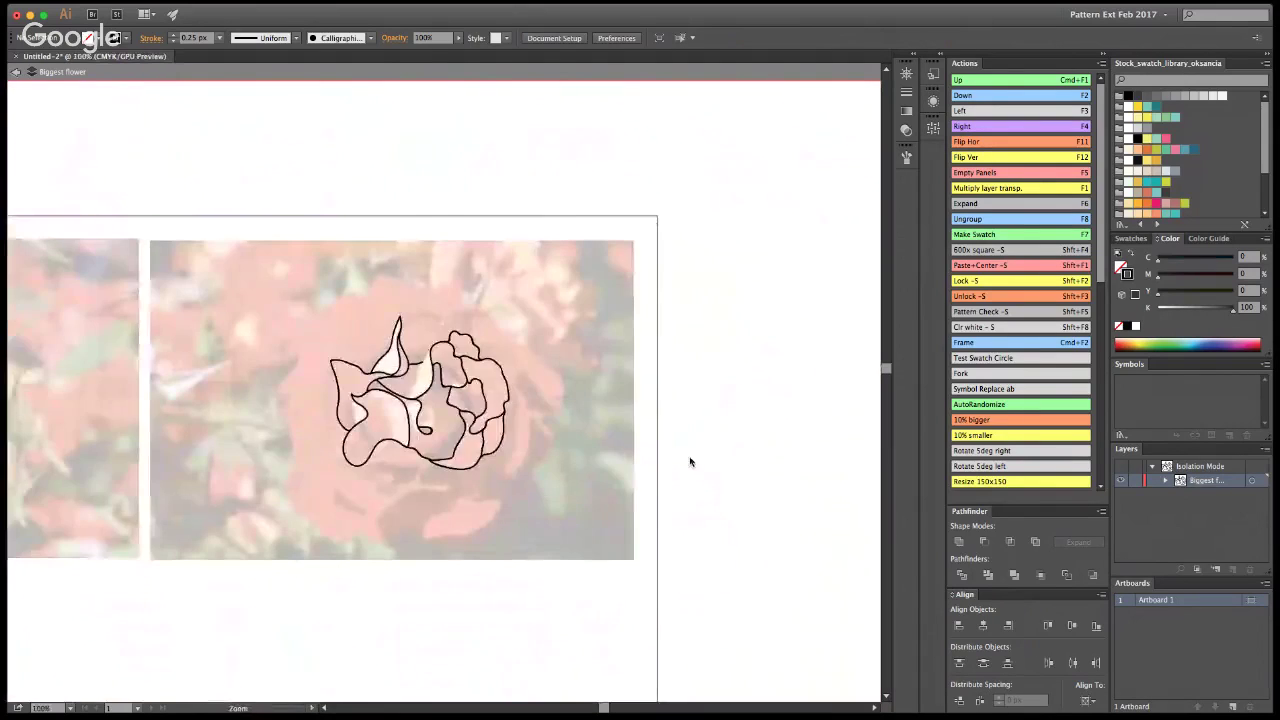
pyautogui.click(15, 72)
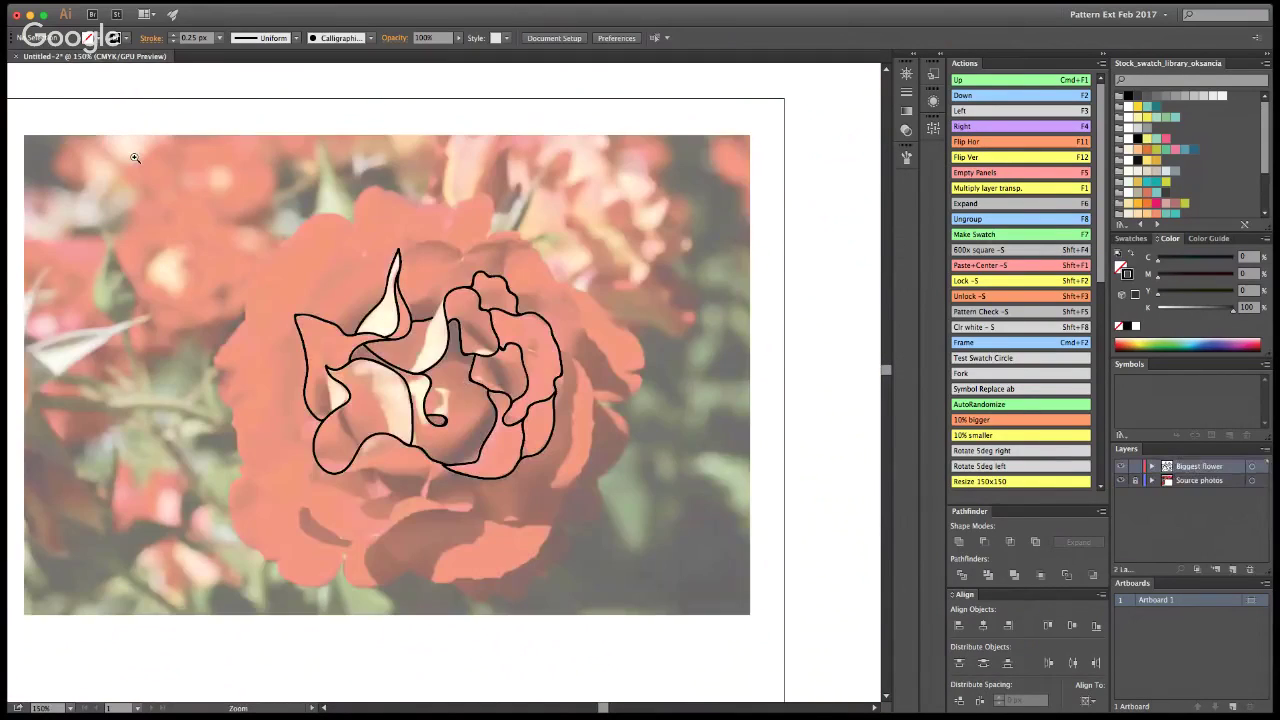
pyautogui.click(487, 374)
pyautogui.click(408, 281)
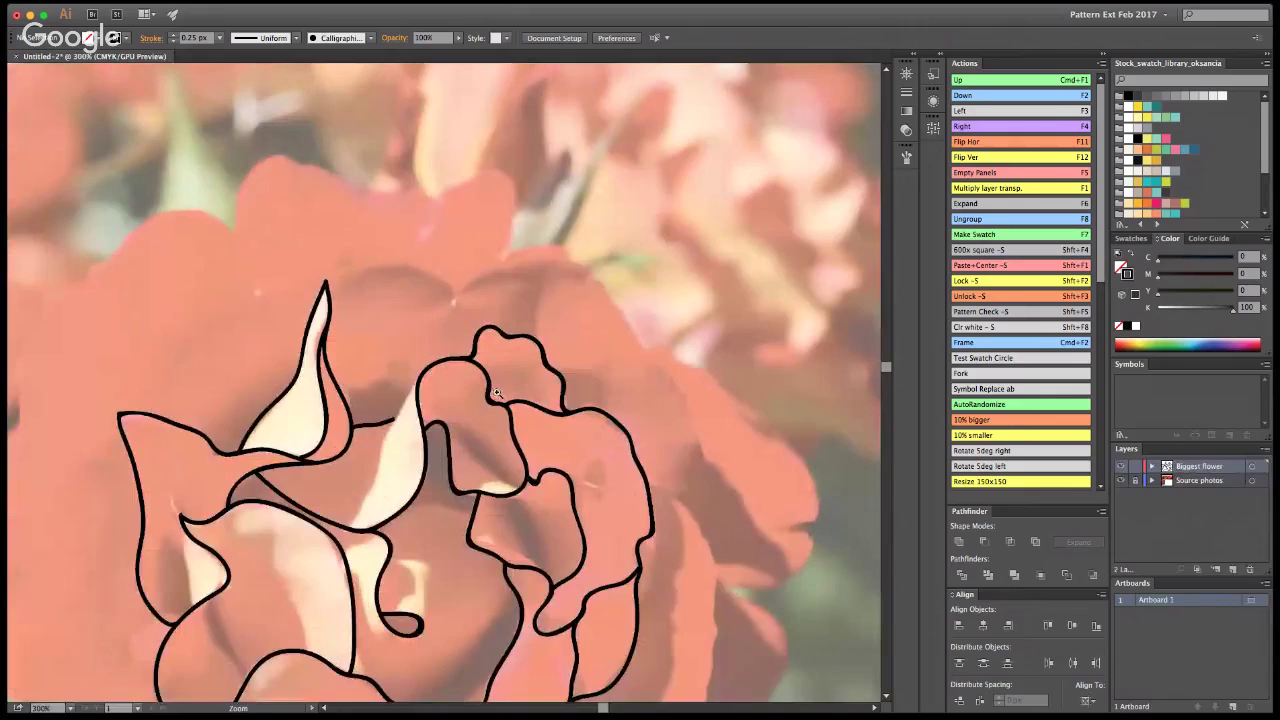
pyautogui.press('v')
pyautogui.press('b')
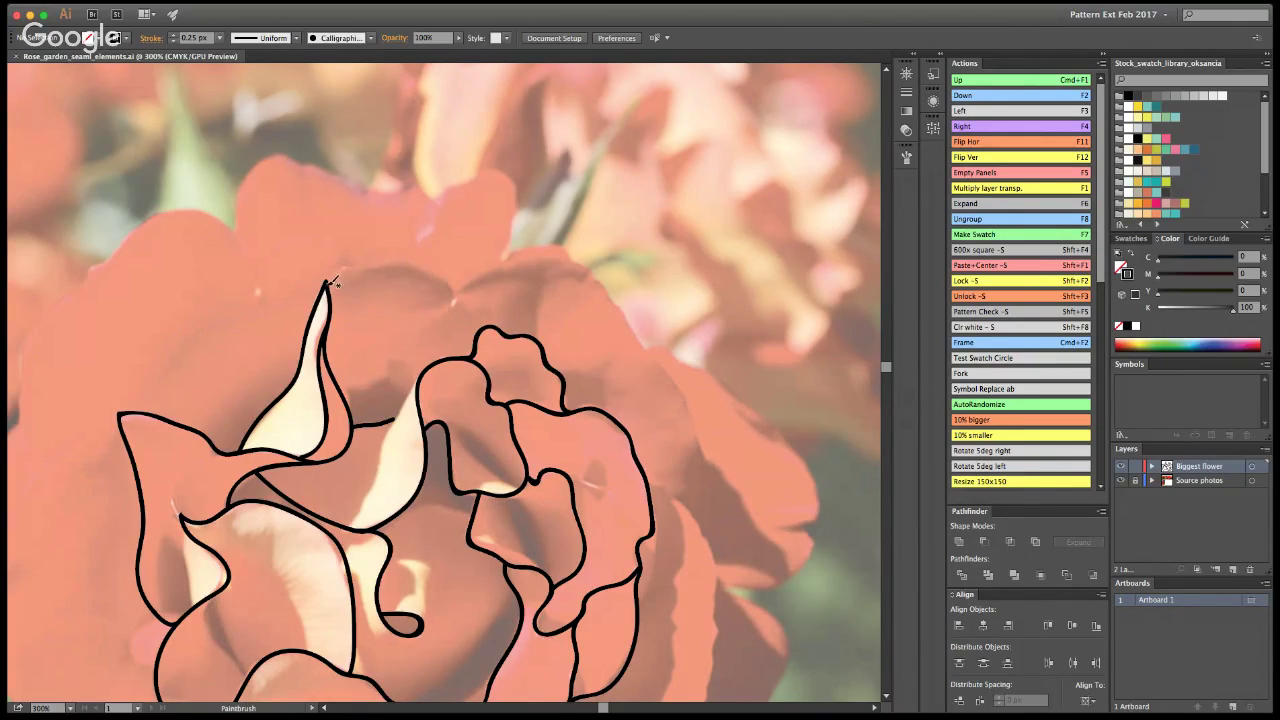
# Step: Outline the upper back petal, the large outer right petal and the layered petals beneath it down the rose's right side
pyautogui.moveTo(329, 282)
pyautogui.mouseDown()
pyautogui.moveTo(389, 260)
pyautogui.moveTo(452, 278)
pyautogui.moveTo(505, 323)
pyautogui.mouseUp()
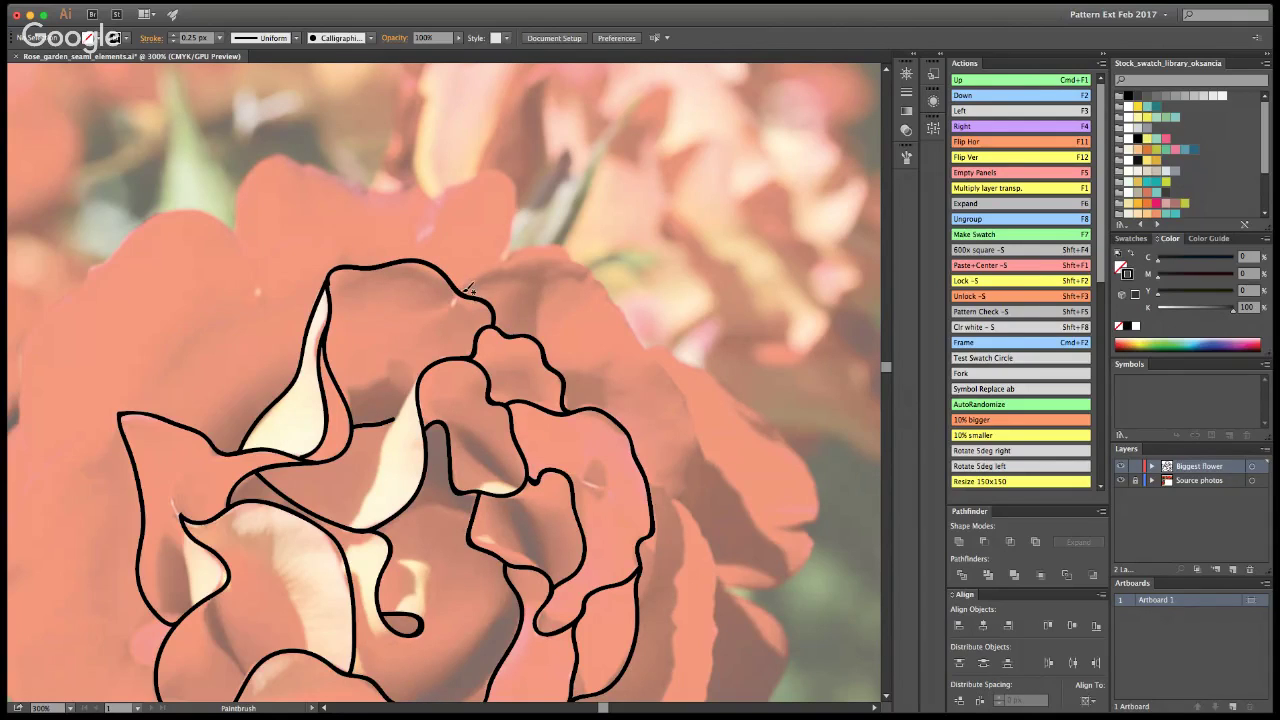
pyautogui.moveTo(462, 283)
pyautogui.mouseDown()
pyautogui.moveTo(494, 265)
pyautogui.moveTo(560, 261)
pyautogui.moveTo(635, 314)
pyautogui.moveTo(743, 504)
pyautogui.moveTo(782, 539)
pyautogui.moveTo(792, 562)
pyautogui.moveTo(724, 580)
pyautogui.mouseUp()
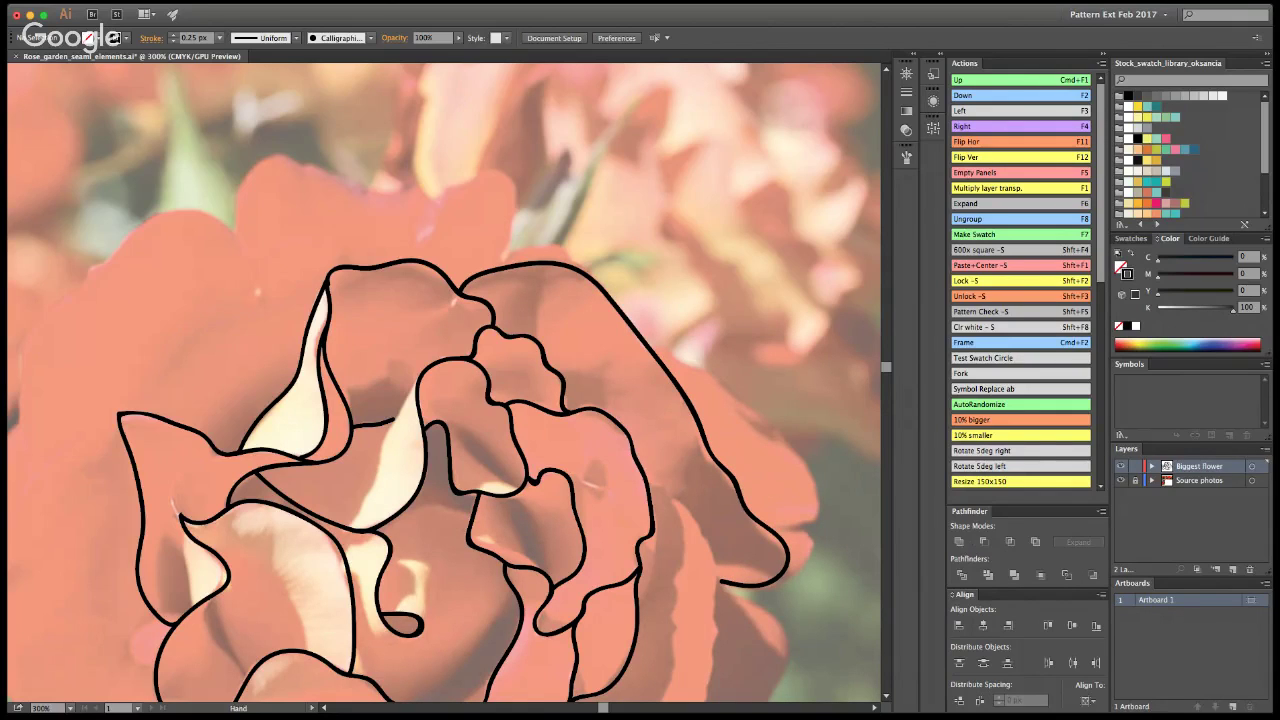
pyautogui.moveTo(660, 512)
pyautogui.mouseDown()
pyautogui.moveTo(700, 377)
pyautogui.moveTo(843, 185)
pyautogui.moveTo(663, 310)
pyautogui.moveTo(694, 319)
pyautogui.moveTo(700, 373)
pyautogui.moveTo(686, 527)
pyautogui.moveTo(612, 576)
pyautogui.mouseUp()
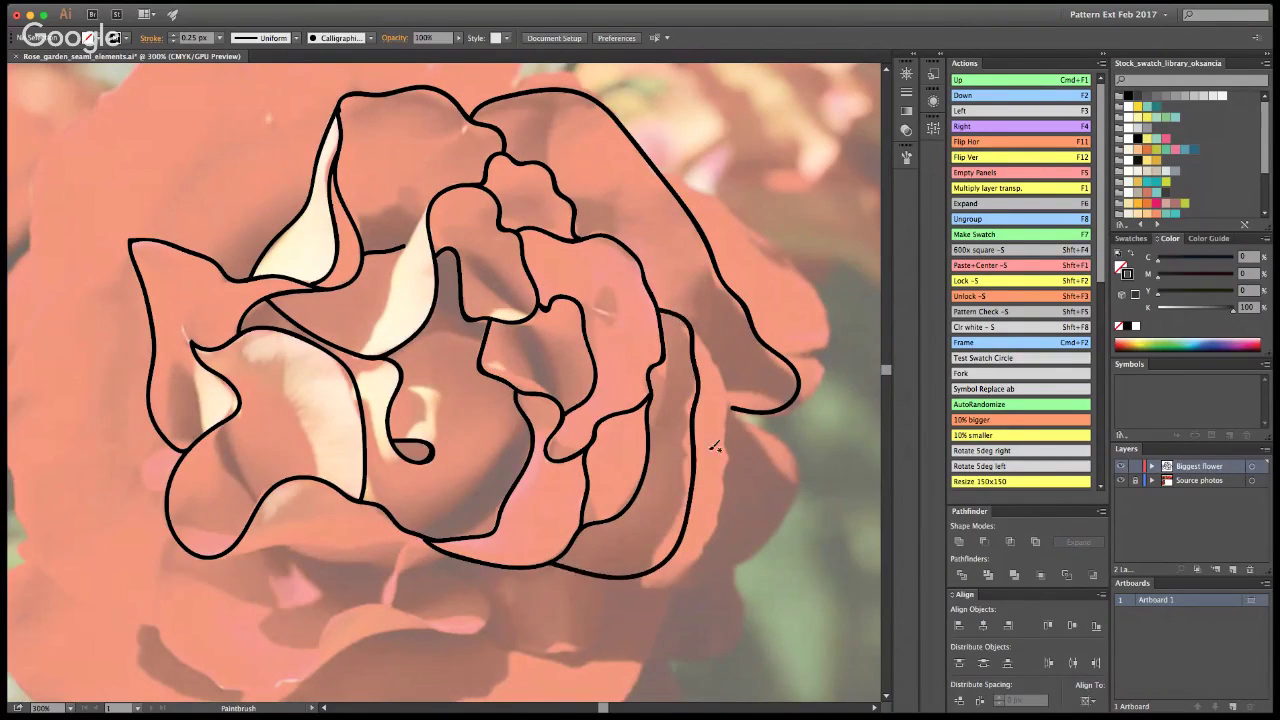
pyautogui.moveTo(692, 328)
pyautogui.mouseDown()
pyautogui.moveTo(716, 346)
pyautogui.moveTo(696, 324)
pyautogui.moveTo(739, 407)
pyautogui.moveTo(736, 468)
pyautogui.moveTo(696, 565)
pyautogui.moveTo(644, 576)
pyautogui.mouseUp()
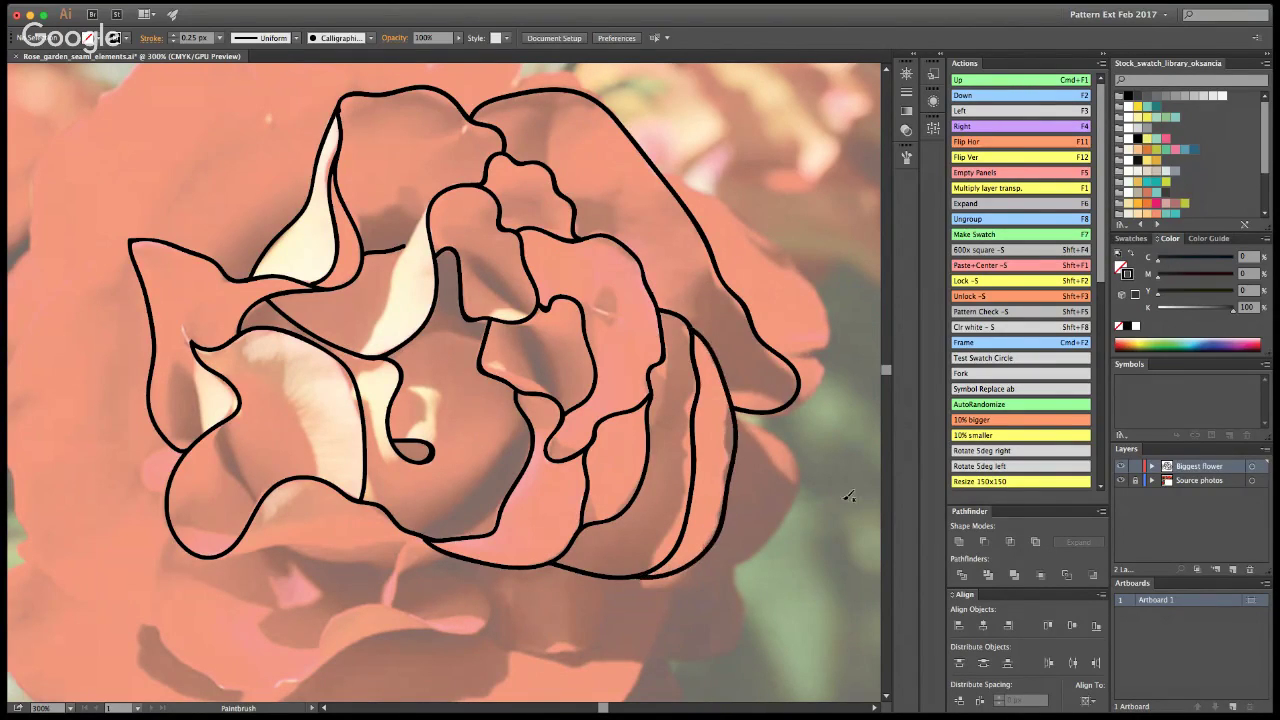
pyautogui.moveTo(742, 416)
pyautogui.mouseDown()
pyautogui.moveTo(796, 449)
pyautogui.moveTo(797, 514)
pyautogui.moveTo(735, 568)
pyautogui.moveTo(735, 617)
pyautogui.moveTo(706, 649)
pyautogui.moveTo(644, 660)
pyautogui.mouseUp()
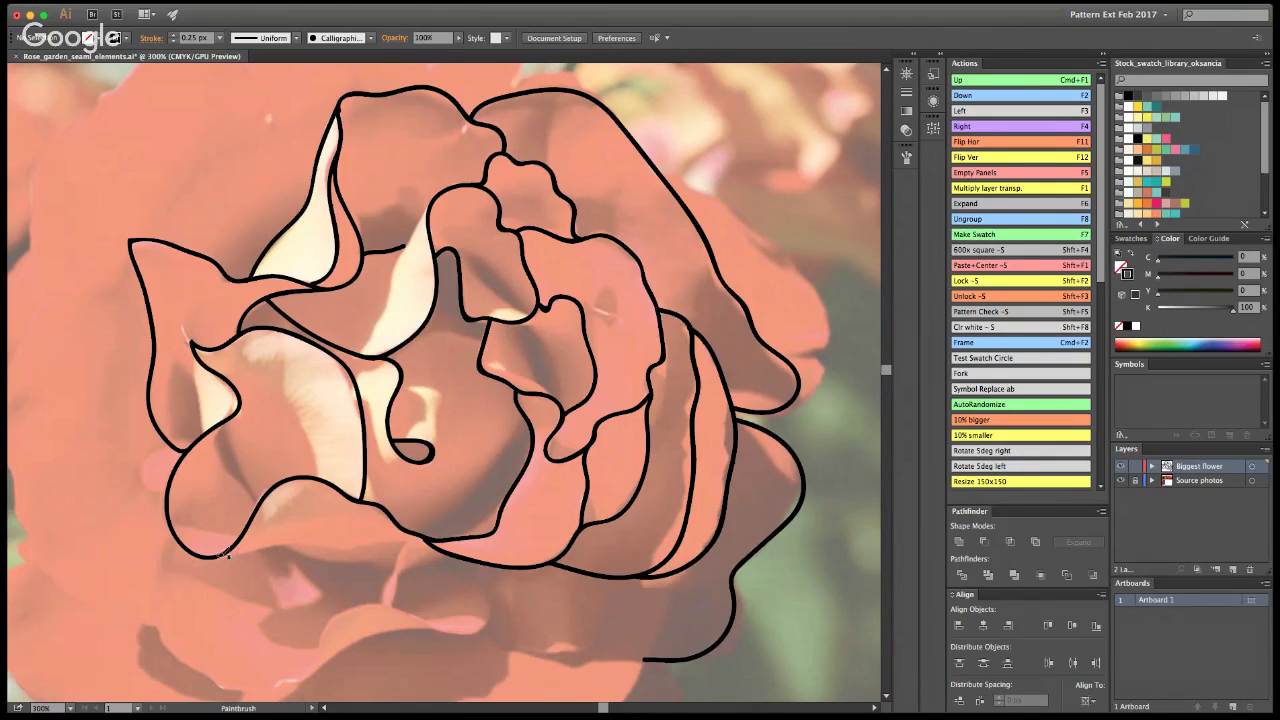
# Step: Outline the lower rim of the front curled petal, redoing the first stroke, and add the short fold line hanging below it
pyautogui.moveTo(214, 556)
pyautogui.mouseDown()
pyautogui.moveTo(295, 542)
pyautogui.moveTo(357, 552)
pyautogui.mouseUp()
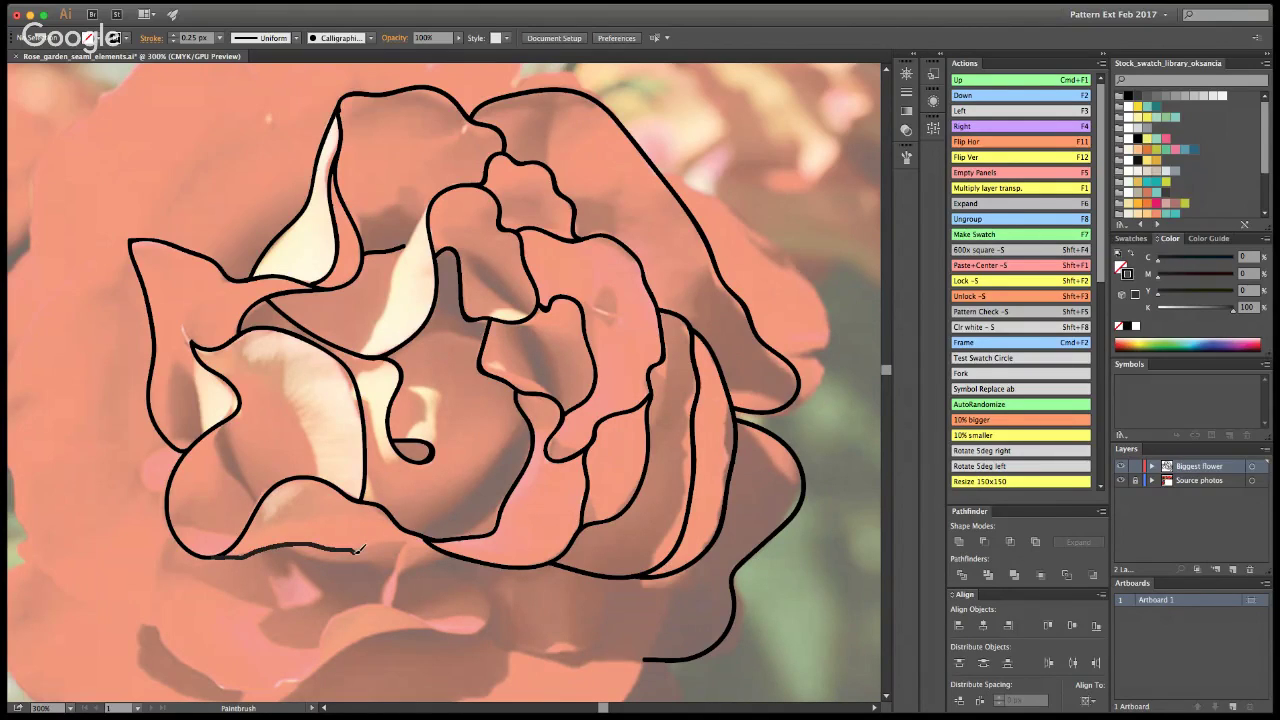
pyautogui.press('super+z')
pyautogui.moveTo(214, 557)
pyautogui.mouseDown()
pyautogui.moveTo(300, 543)
pyautogui.moveTo(380, 566)
pyautogui.moveTo(403, 547)
pyautogui.moveTo(379, 602)
pyautogui.mouseUp()
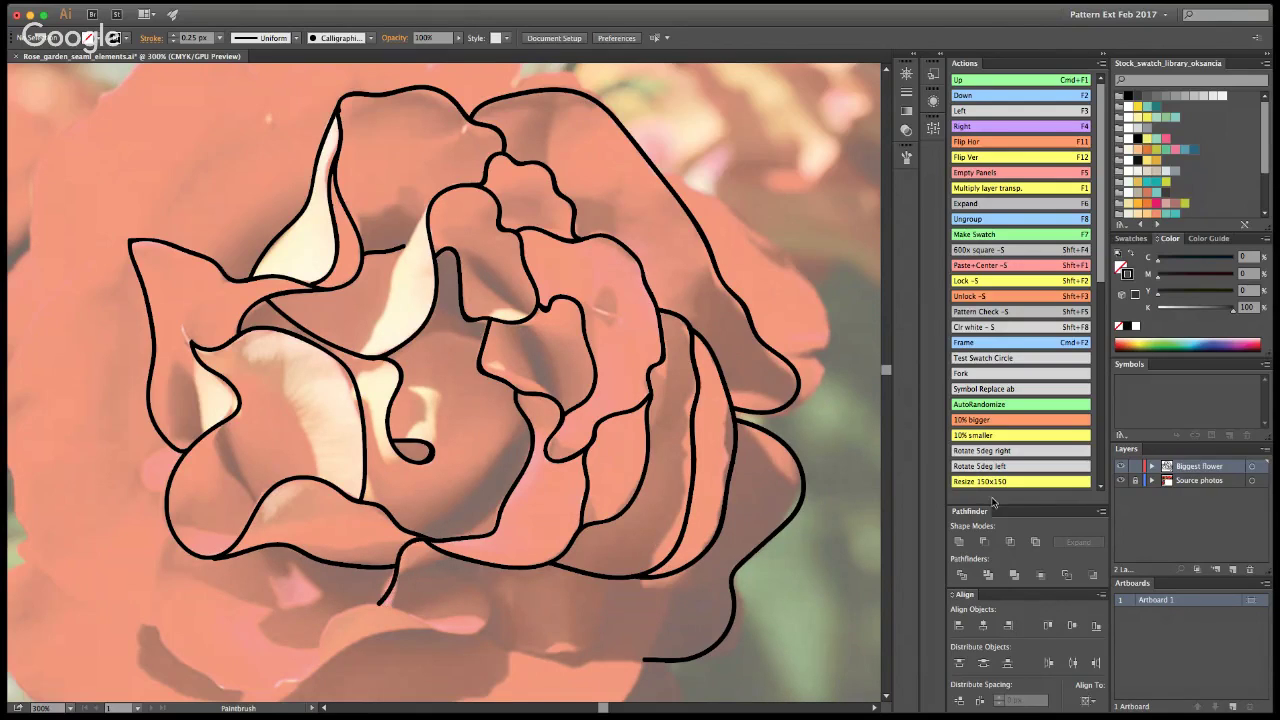
# Step: Outline the scalloped outer petal behind the large right petal, undoing the first stroke and repainting it
pyautogui.press('z')
pyautogui.keyDown('alt'); pyautogui.click(452, 476); pyautogui.keyUp('alt')
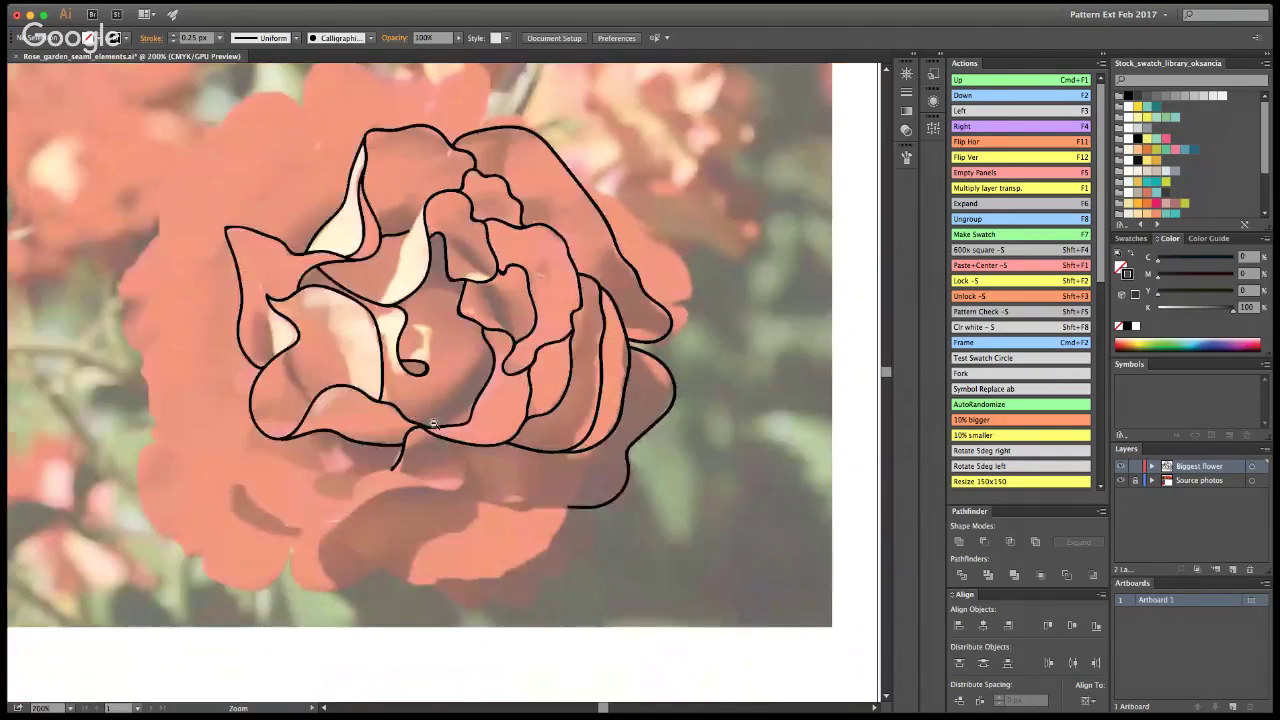
pyautogui.keyDown('alt'); pyautogui.click(418, 420); pyautogui.keyUp('alt')
pyautogui.click(440, 408)
pyautogui.click(612, 202)
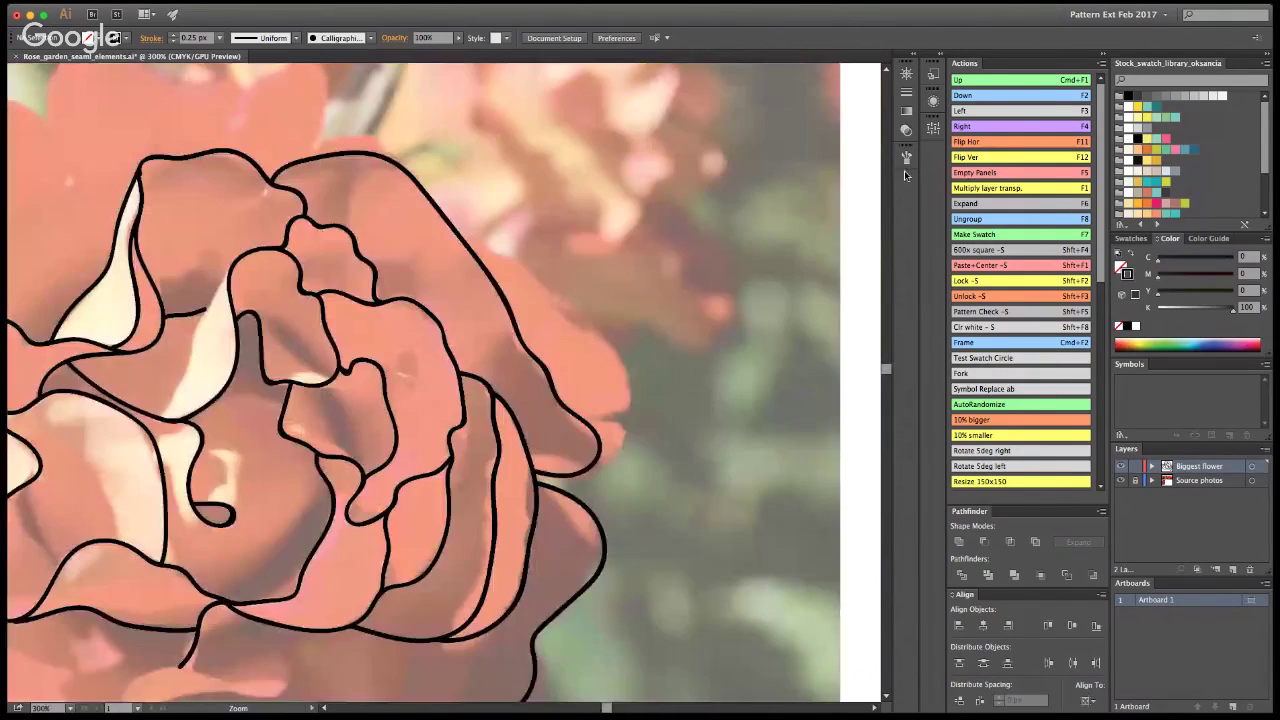
pyautogui.press('b')
pyautogui.moveTo(463, 236)
pyautogui.mouseDown()
pyautogui.moveTo(522, 256)
pyautogui.moveTo(591, 330)
pyautogui.moveTo(619, 465)
pyautogui.moveTo(572, 478)
pyautogui.mouseUp()
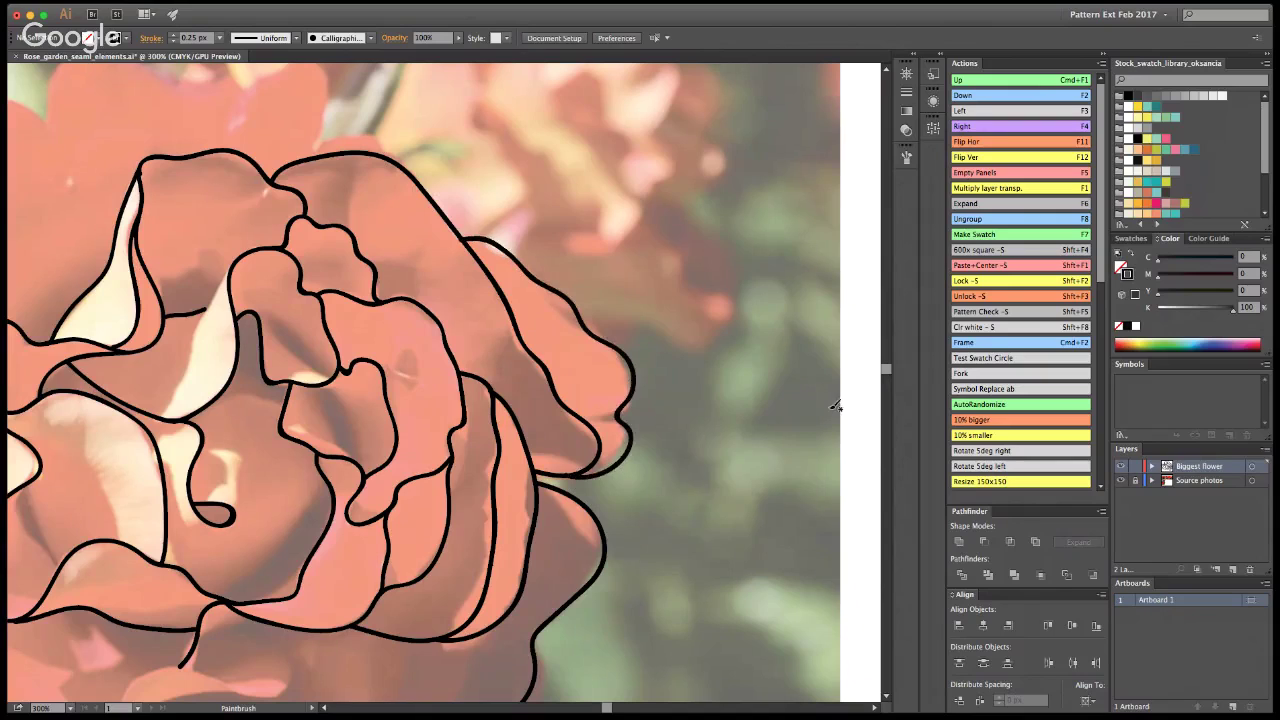
pyautogui.press('super+z')
pyautogui.press('b')
pyautogui.moveTo(464, 234)
pyautogui.mouseDown()
pyautogui.moveTo(565, 289)
pyautogui.moveTo(632, 359)
pyautogui.moveTo(612, 466)
pyautogui.moveTo(576, 477)
pyautogui.moveTo(660, 431)
pyautogui.moveTo(763, 328)
pyautogui.mouseUp()
# Step: Paint the curled lip under the rose's center and continue along the lower-left petal edge, repainting the first attempt
pyautogui.press('z')
pyautogui.press('h')
pyautogui.moveTo(641, 519); pyautogui.dragTo(736, 384)
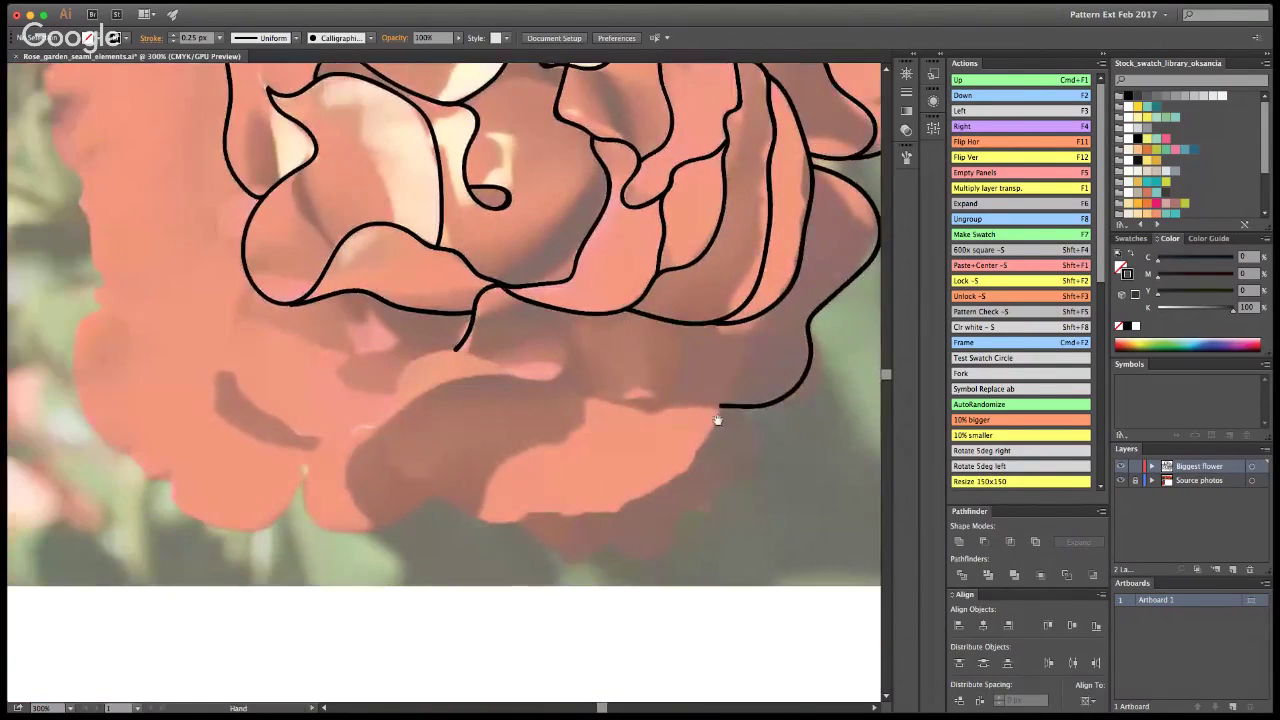
pyautogui.press('b')
pyautogui.moveTo(522, 299)
pyautogui.mouseDown()
pyautogui.moveTo(475, 320)
pyautogui.moveTo(530, 316)
pyautogui.moveTo(560, 380)
pyautogui.moveTo(500, 375)
pyautogui.moveTo(465, 347)
pyautogui.moveTo(440, 348)
pyautogui.moveTo(406, 370)
pyautogui.moveTo(377, 428)
pyautogui.moveTo(201, 362)
pyautogui.moveTo(92, 298)
pyautogui.moveTo(96, 248)
pyautogui.moveTo(74, 162)
pyautogui.mouseUp()
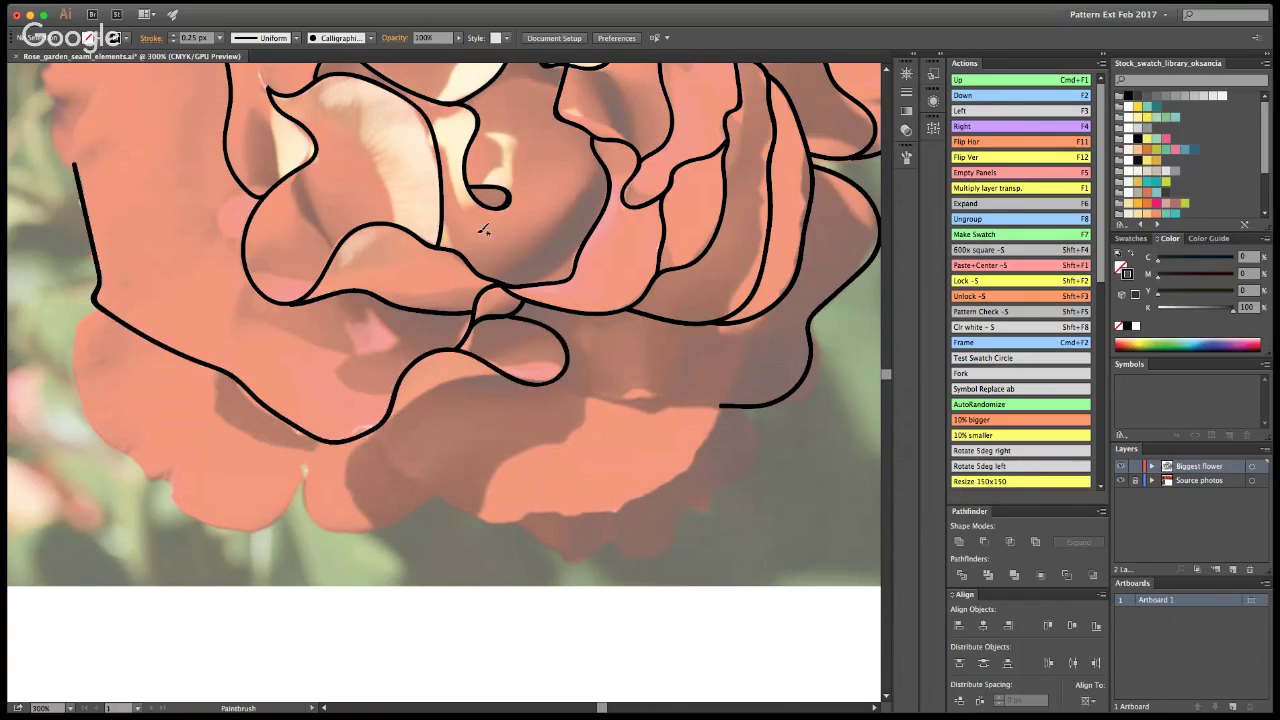
pyautogui.press('super+z')
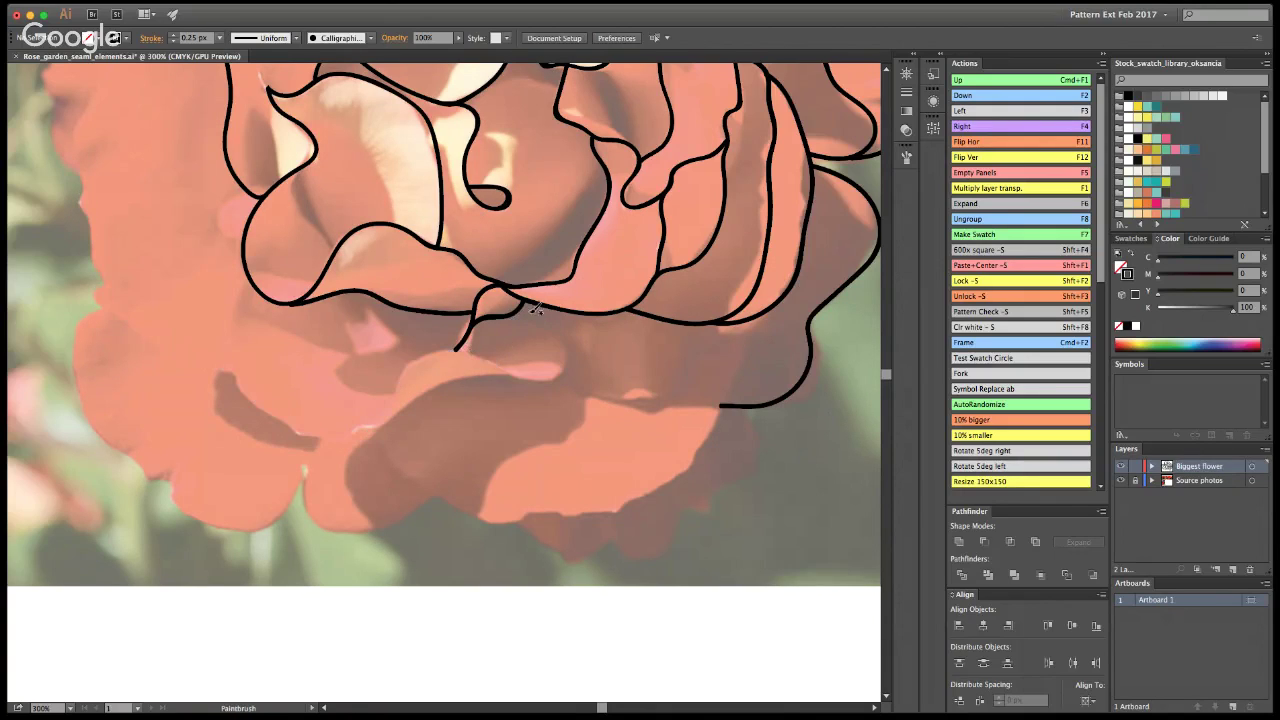
pyautogui.moveTo(512, 312)
pyautogui.mouseDown()
pyautogui.moveTo(562, 340)
pyautogui.moveTo(556, 374)
pyautogui.moveTo(452, 347)
pyautogui.moveTo(410, 366)
pyautogui.moveTo(374, 428)
pyautogui.moveTo(318, 440)
pyautogui.moveTo(286, 428)
pyautogui.moveTo(243, 378)
pyautogui.moveTo(149, 347)
pyautogui.mouseUp()
pyautogui.moveTo(115, 312); pyautogui.dragTo(98, 279)
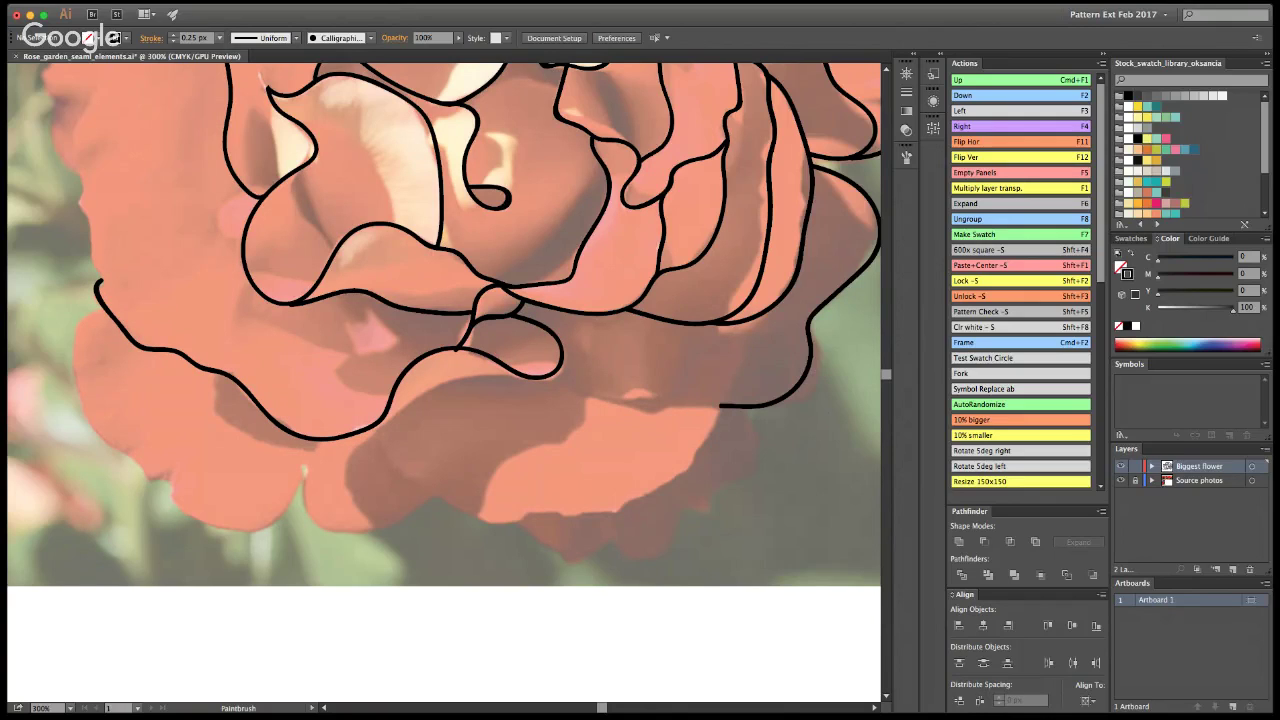
# Step: Move the lower end anchor of the short fold line onto the curled lip's outline
pyautogui.press('a')
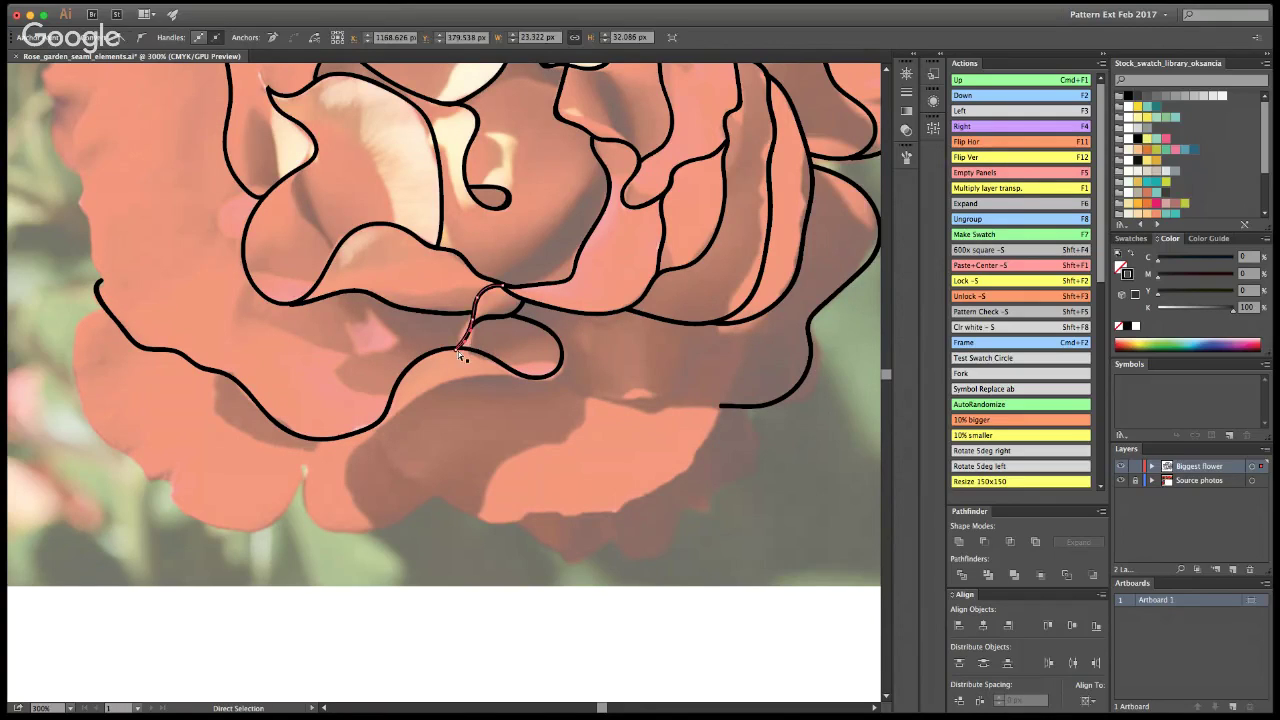
pyautogui.click(458, 350)
pyautogui.moveTo(460, 348); pyautogui.dragTo(461, 346)
pyautogui.click(487, 398)
# Step: Outline the big left petal up to its pointed tip and the tall upper-left petal behind it
pyautogui.press('z')
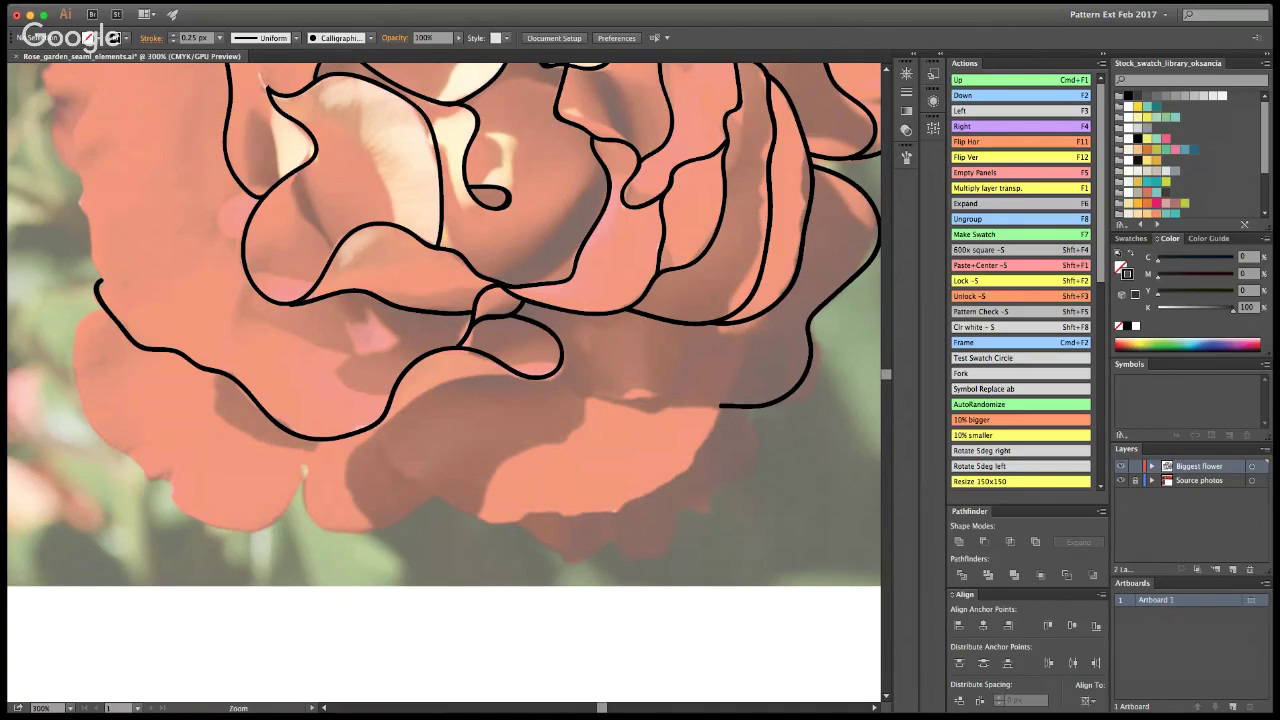
pyautogui.press('super+1')
pyautogui.click(413, 339)
pyautogui.click(411, 325)
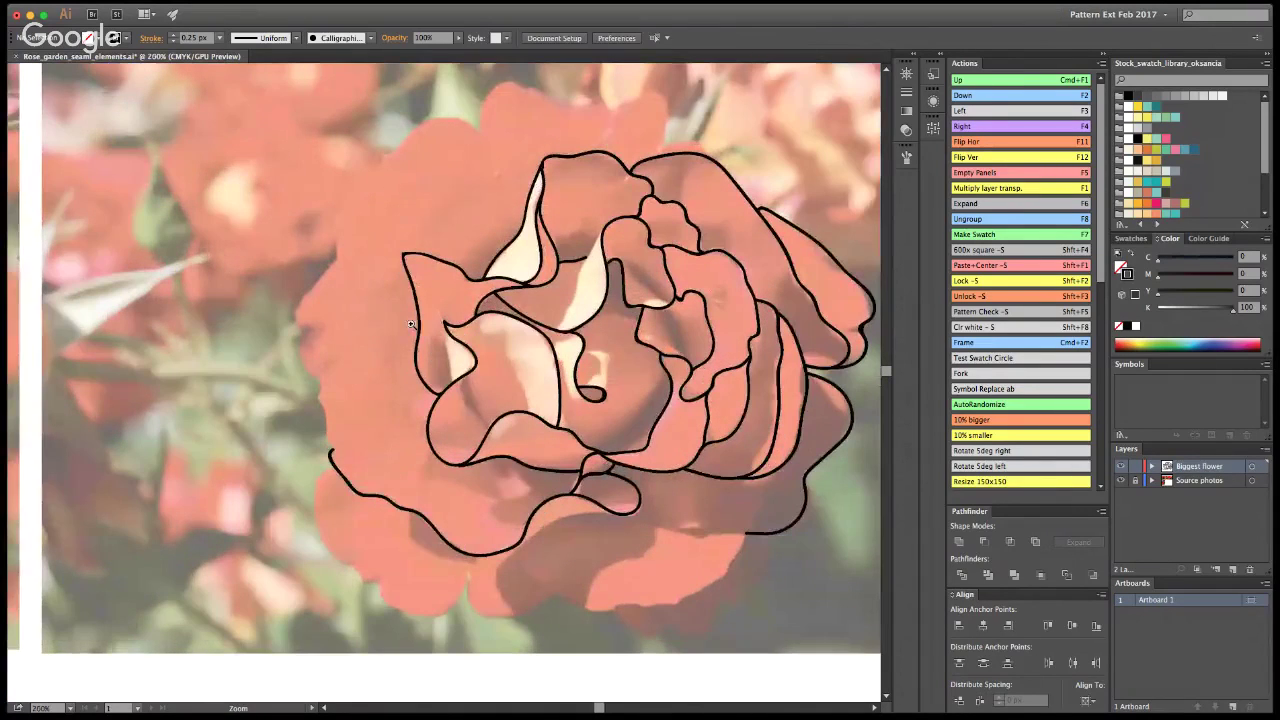
pyautogui.press('b')
pyautogui.moveTo(335, 441)
pyautogui.mouseDown()
pyautogui.moveTo(317, 354)
pyautogui.moveTo(343, 302)
pyautogui.moveTo(406, 250)
pyautogui.mouseUp()
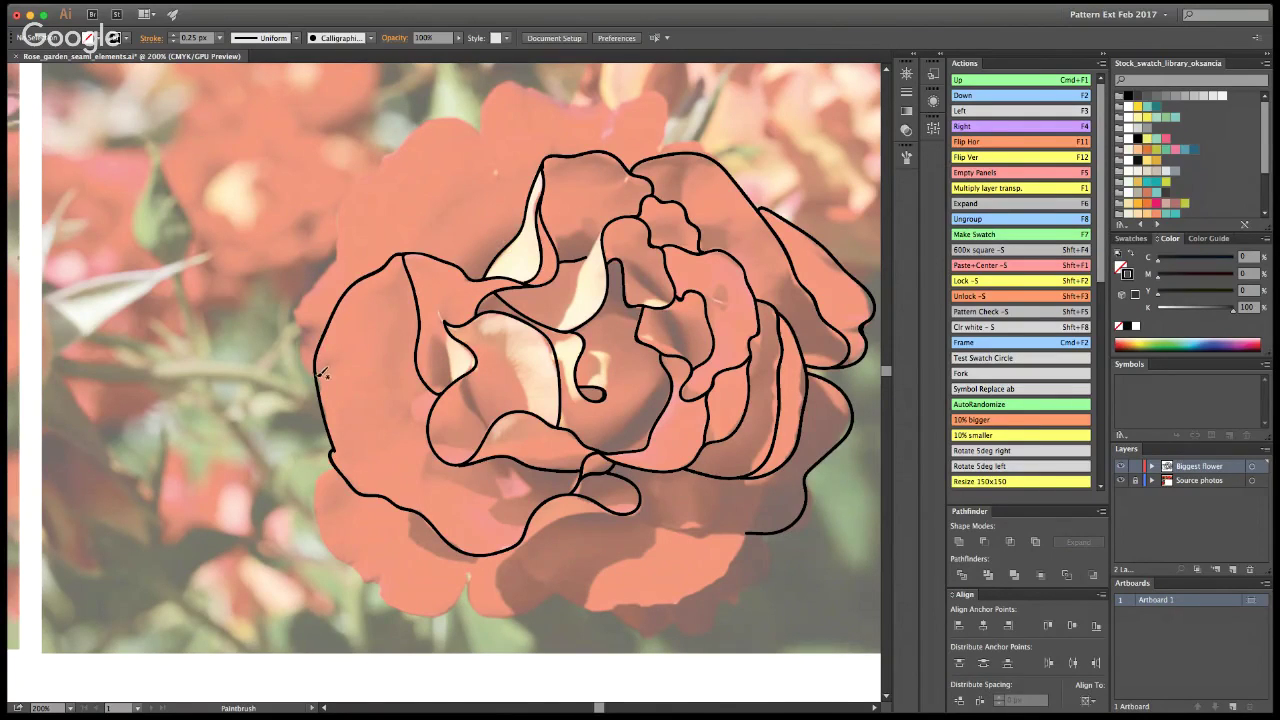
pyautogui.moveTo(312, 367)
pyautogui.mouseDown()
pyautogui.moveTo(300, 300)
pyautogui.moveTo(342, 240)
pyautogui.moveTo(350, 193)
pyautogui.moveTo(436, 116)
pyautogui.moveTo(477, 118)
pyautogui.moveTo(495, 137)
pyautogui.moveTo(532, 212)
pyautogui.mouseUp()
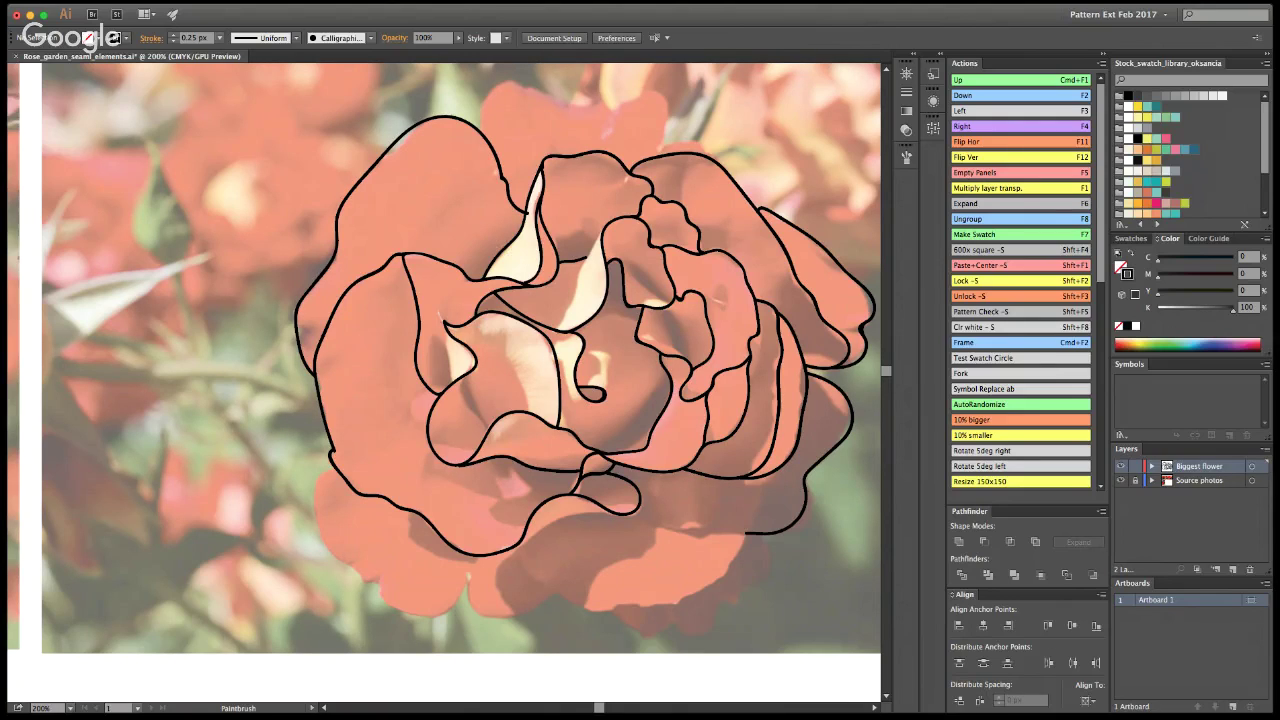
# Step: Adjust the end anchor of the upper-left petal's outline to meet the pale folded petal, and deselect the stroke
pyautogui.press('a')
pyautogui.click(531, 214)
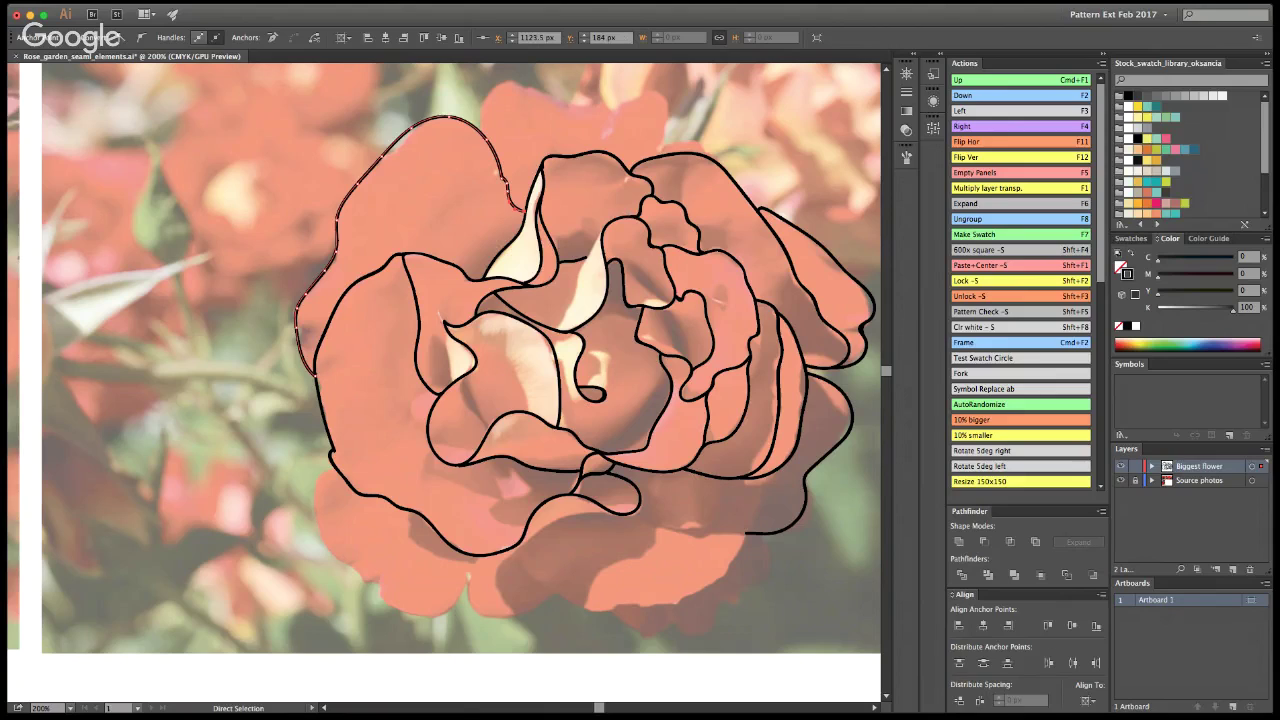
pyautogui.press('b')
pyautogui.press('super+z')
pyautogui.press('v')
pyautogui.press('super+shift+z')
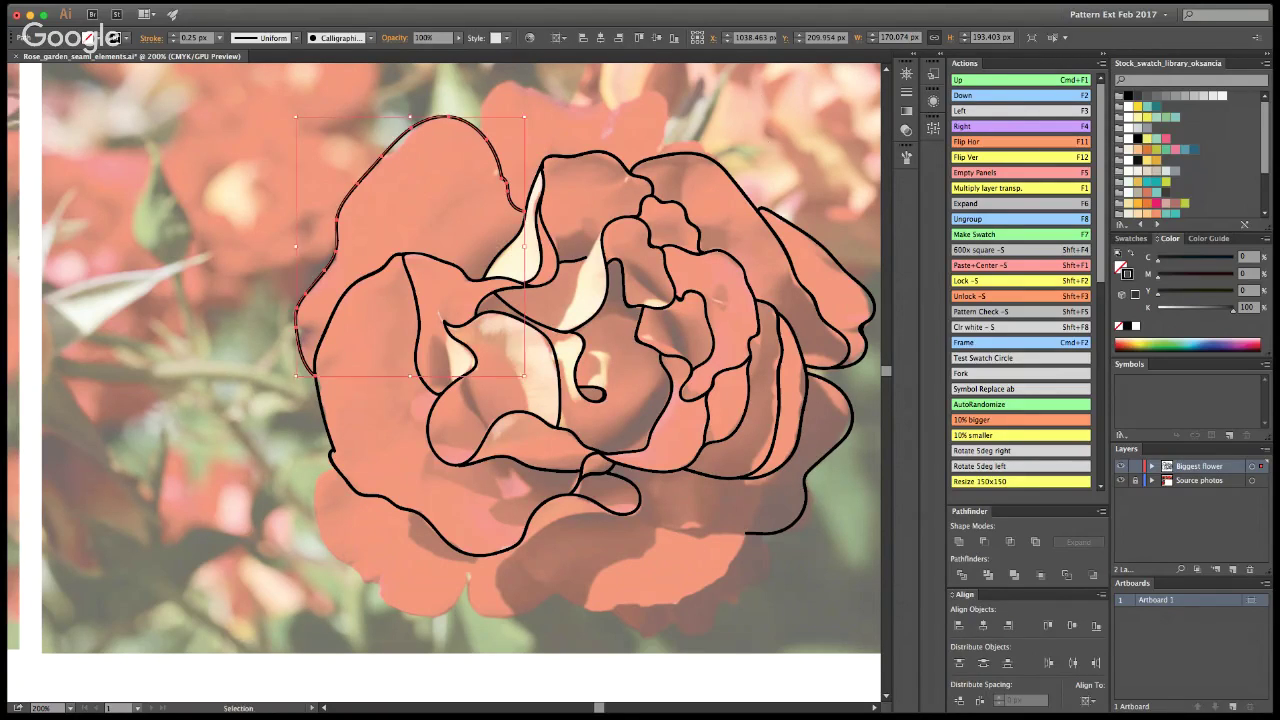
pyautogui.click(763, 138)
# Step: Outline the back petals at the top of the rose and two small drop-shaped folds beside and below the front petal
pyautogui.press('b')
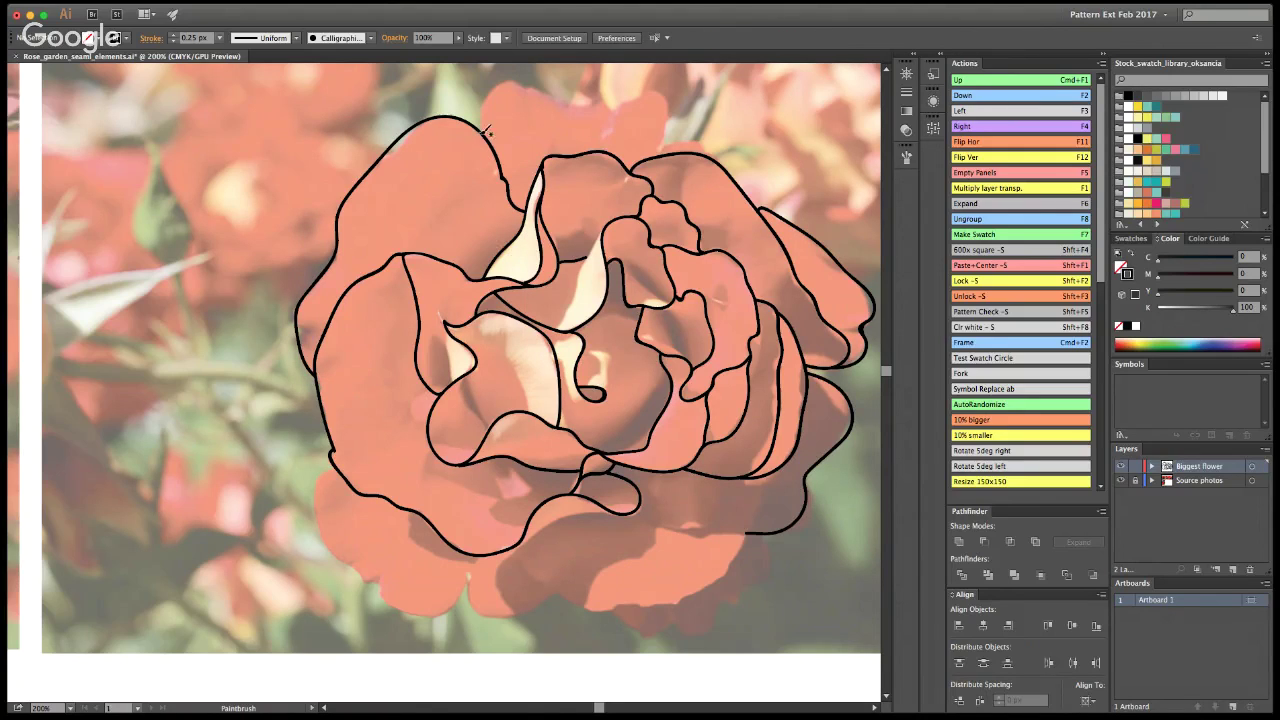
pyautogui.moveTo(487, 131)
pyautogui.mouseDown()
pyautogui.moveTo(490, 96)
pyautogui.moveTo(513, 76)
pyautogui.moveTo(583, 98)
pyautogui.moveTo(664, 81)
pyautogui.moveTo(667, 150)
pyautogui.moveTo(668, 130)
pyautogui.moveTo(695, 128)
pyautogui.moveTo(722, 158)
pyautogui.mouseUp()
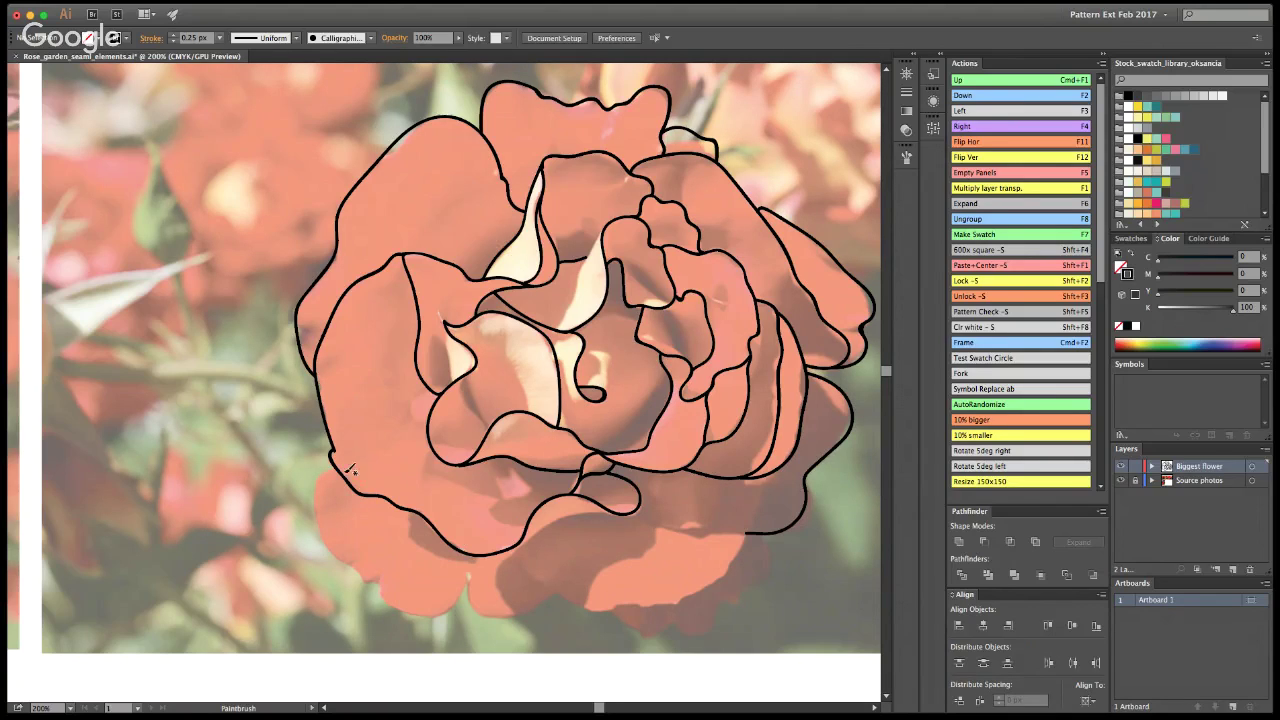
pyautogui.moveTo(410, 421)
pyautogui.mouseDown()
pyautogui.moveTo(438, 392)
pyautogui.moveTo(420, 384)
pyautogui.moveTo(422, 420)
pyautogui.mouseUp()
pyautogui.press('super+z')
pyautogui.moveTo(408, 398)
pyautogui.mouseDown()
pyautogui.moveTo(428, 420)
pyautogui.moveTo(436, 400)
pyautogui.mouseUp()
pyautogui.moveTo(498, 458)
pyautogui.mouseDown()
pyautogui.moveTo(504, 501)
pyautogui.moveTo(527, 491)
pyautogui.moveTo(512, 457)
pyautogui.mouseUp()
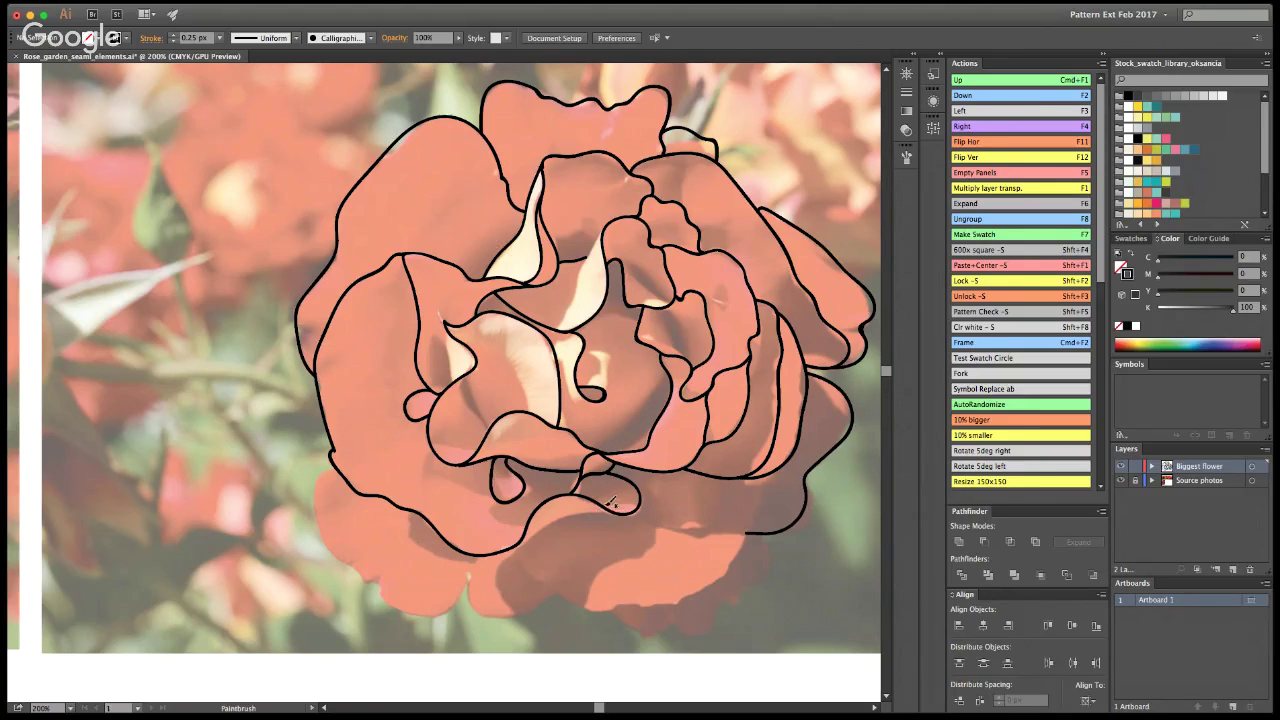
# Step: Paint the underside edge of the curled lip, redoing the first stroke, and adjust its right end anchor
pyautogui.moveTo(625, 511)
pyautogui.mouseDown()
pyautogui.moveTo(575, 512)
pyautogui.moveTo(515, 546)
pyautogui.mouseUp()
pyautogui.press('super+z')
pyautogui.moveTo(629, 510)
pyautogui.mouseDown()
pyautogui.moveTo(580, 511)
pyautogui.moveTo(516, 546)
pyautogui.mouseUp()
pyautogui.press('a')
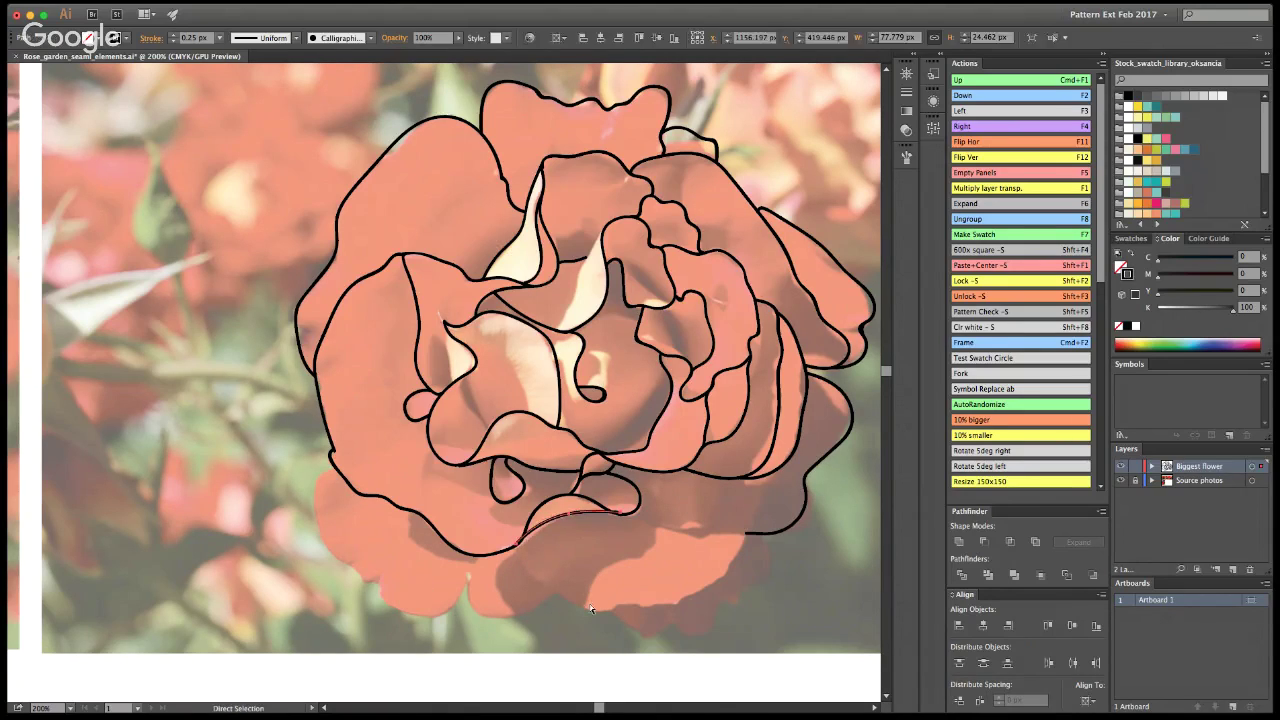
pyautogui.click(624, 519)
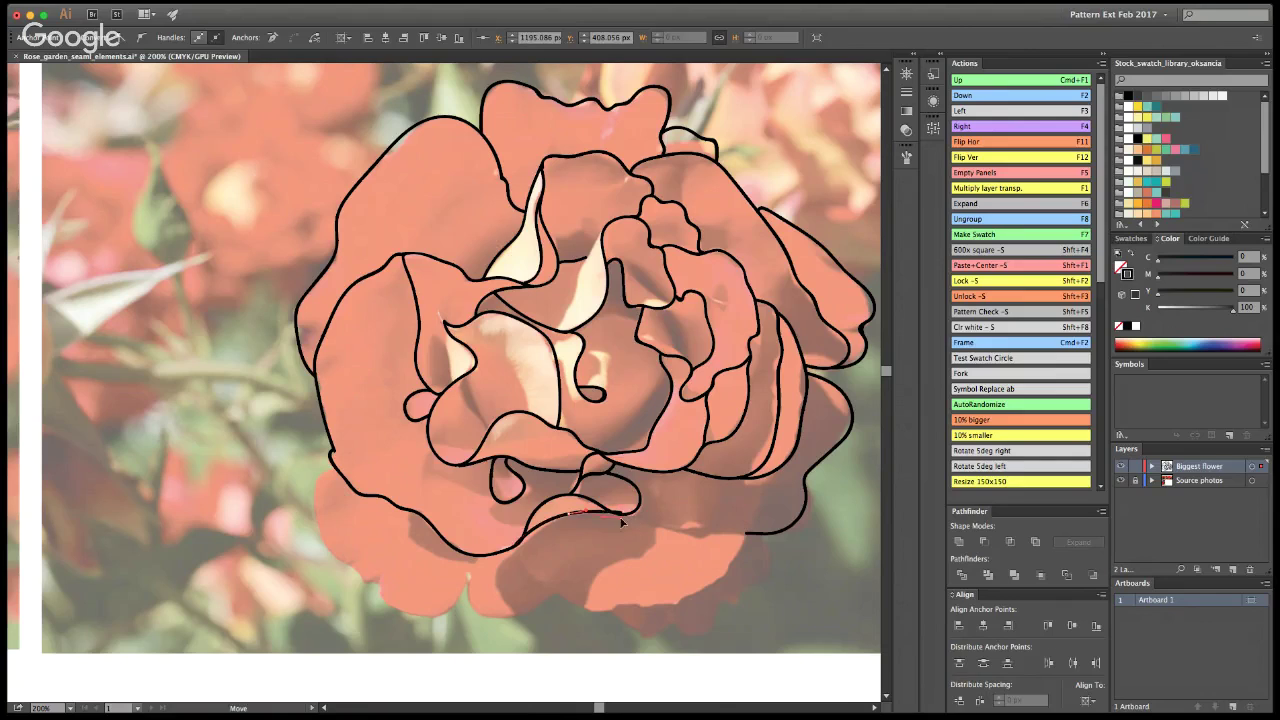
pyautogui.click(742, 531)
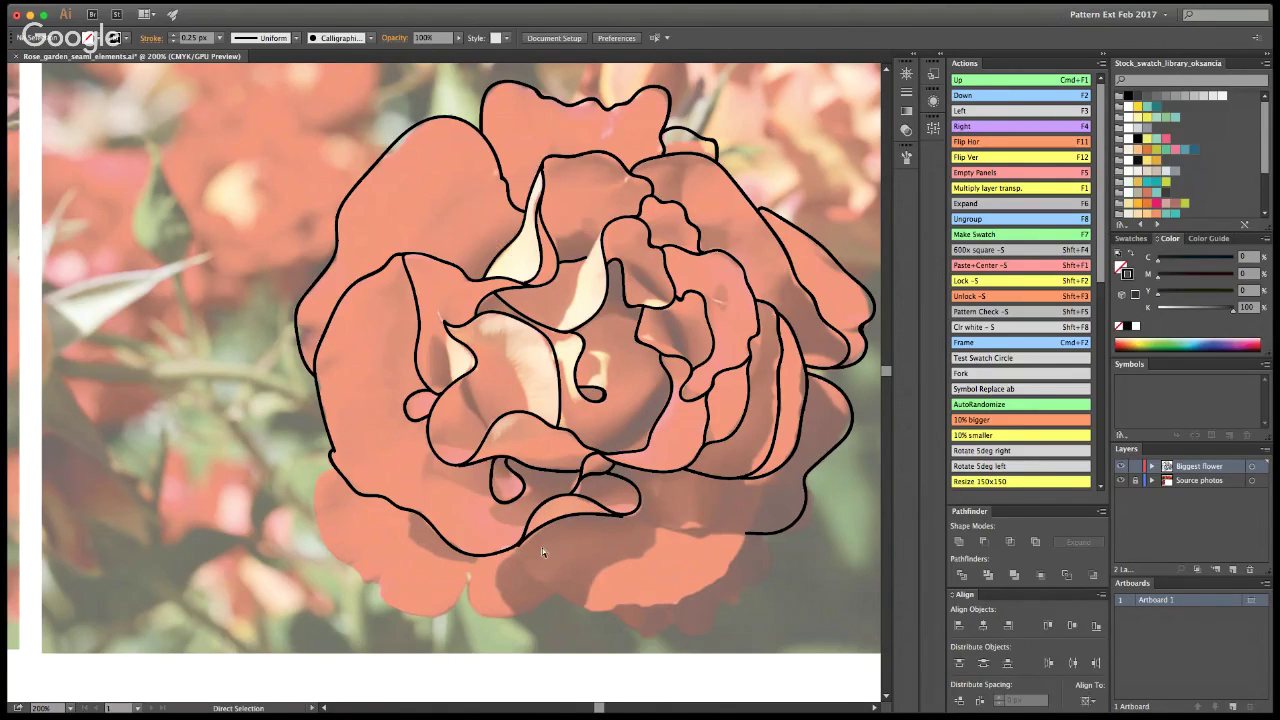
# Step: Refine the underside stroke's right end anchor so it joins the curled lip's outline cleanly
pyautogui.press('z')
pyautogui.click(601, 511)
pyautogui.click(394, 389)
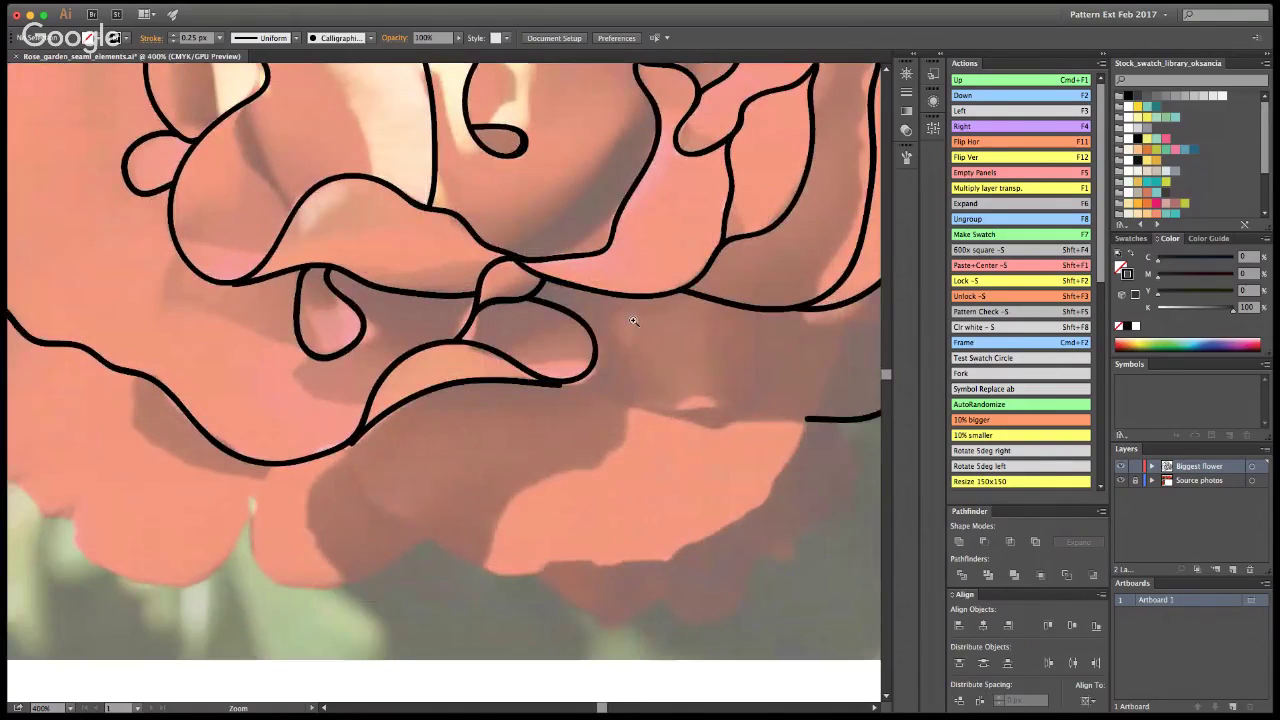
pyautogui.press('a')
pyautogui.click(557, 385)
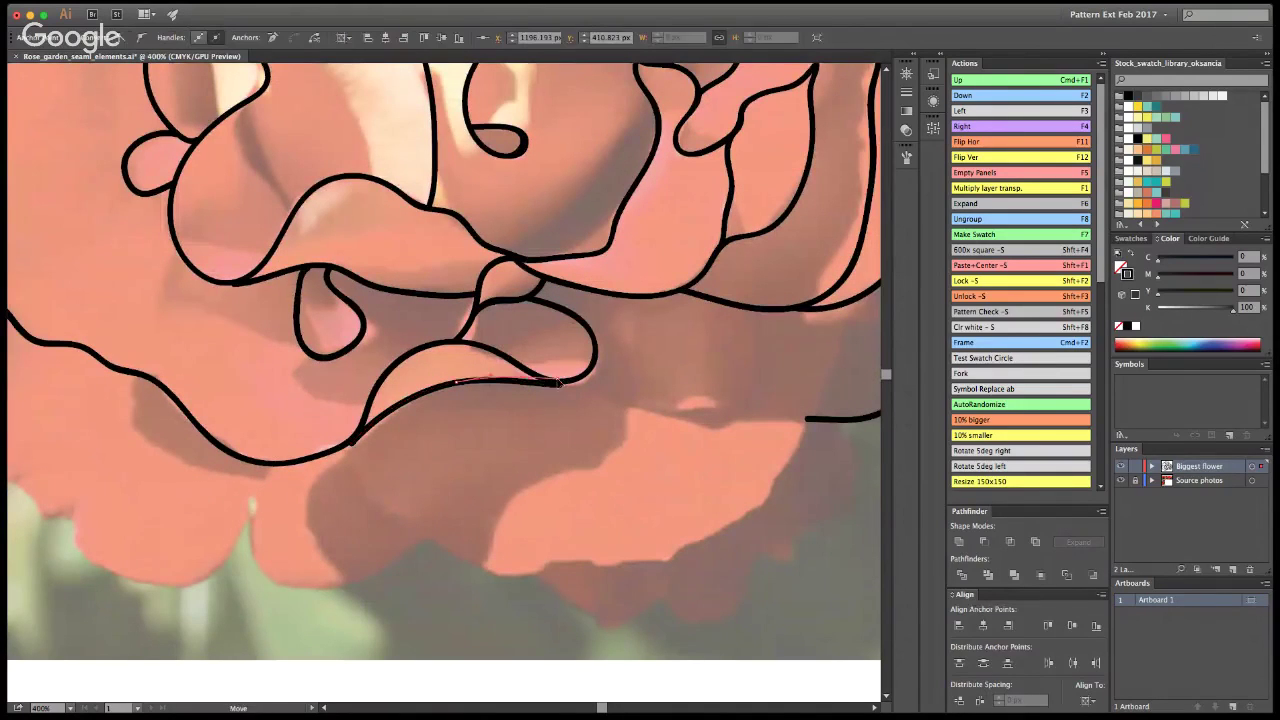
pyautogui.moveTo(557, 385)
pyautogui.mouseDown()
pyautogui.moveTo(534, 376)
pyautogui.moveTo(553, 381)
pyautogui.mouseUp()
pyautogui.click(562, 417)
pyautogui.click(584, 471)
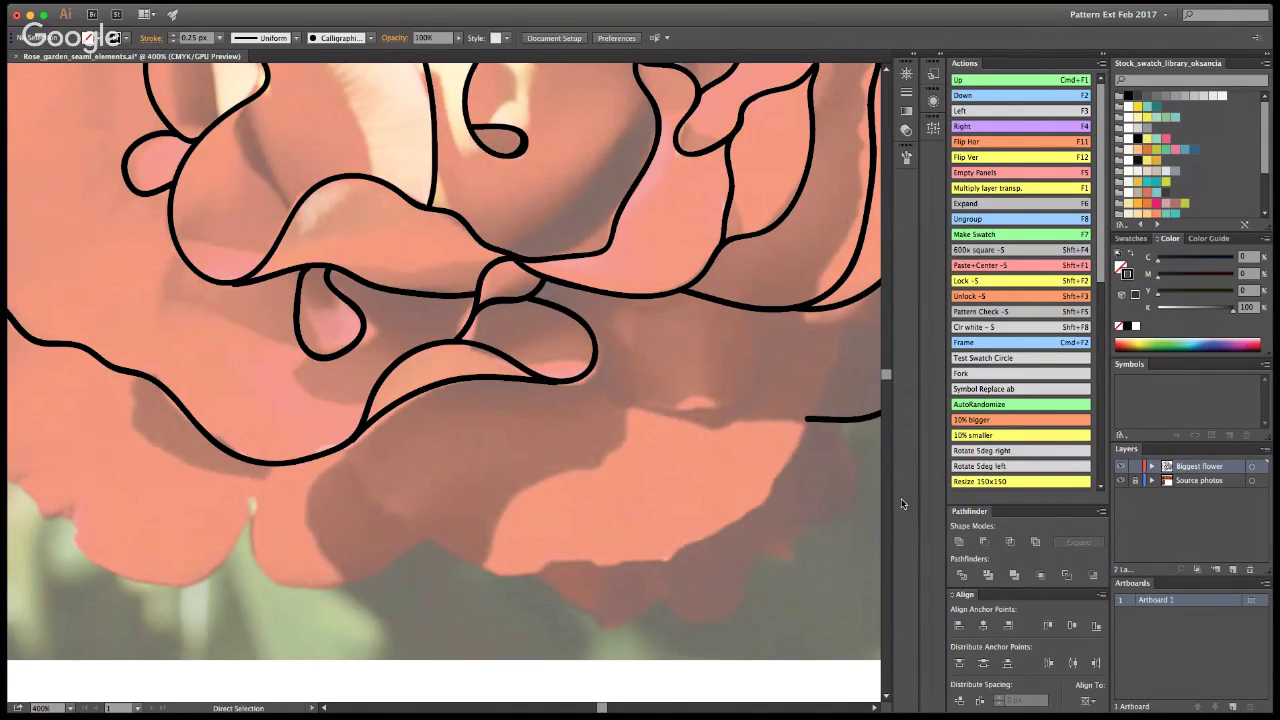
# Step: Outline the scalloped lower-left petals, the large bottom petal and the ruffled dark petal behind it
pyautogui.press('super+1')
pyautogui.press('z')
pyautogui.click(419, 373)
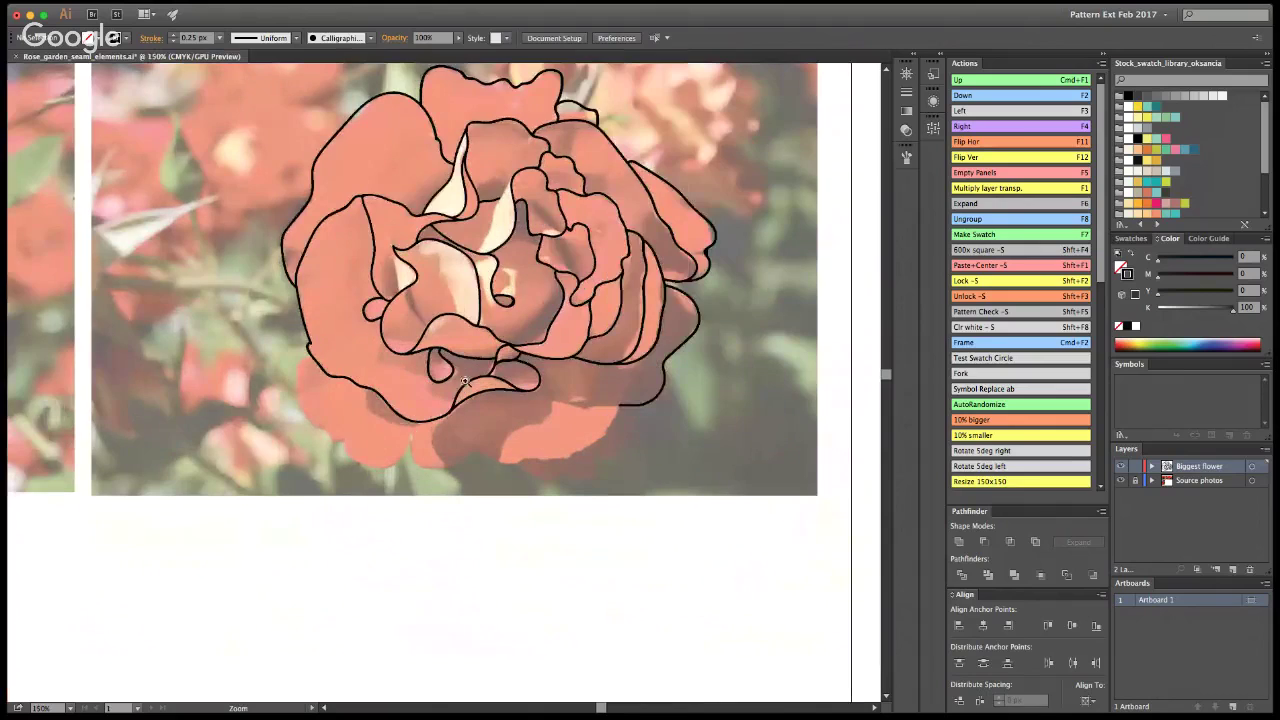
pyautogui.click(406, 396)
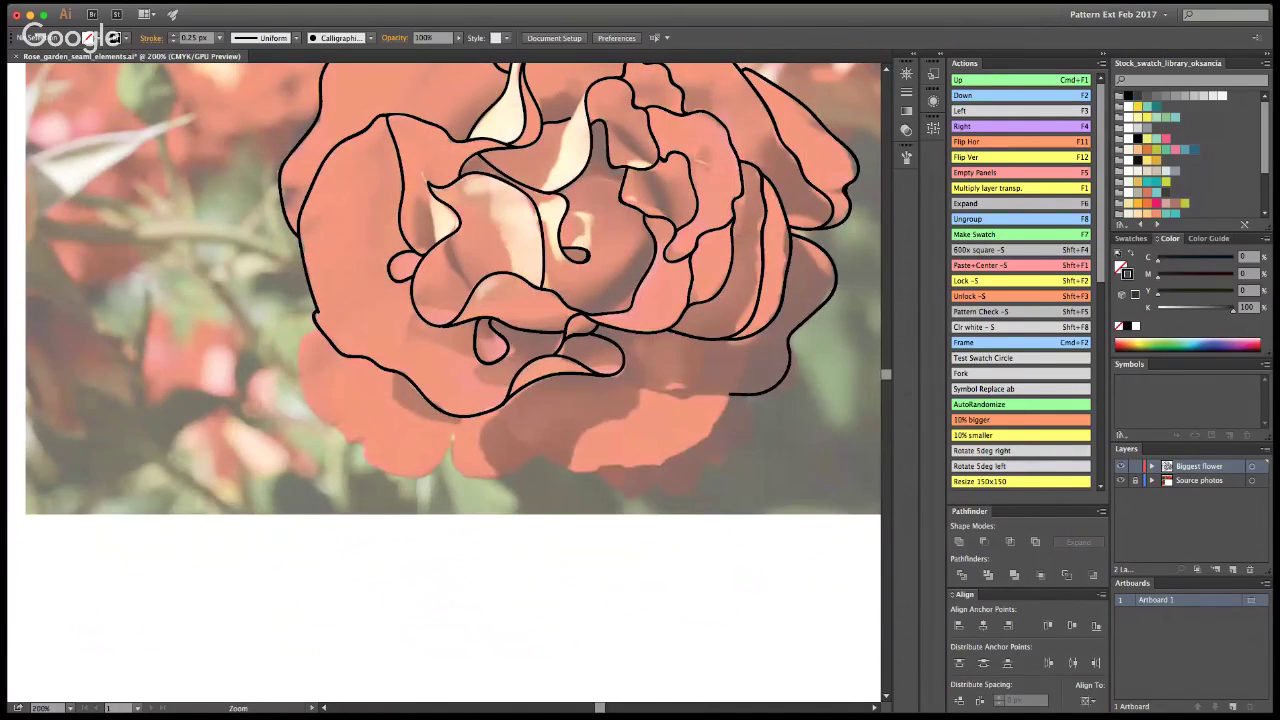
pyautogui.press('b')
pyautogui.moveTo(316, 332)
pyautogui.mouseDown()
pyautogui.moveTo(302, 367)
pyautogui.moveTo(347, 437)
pyautogui.moveTo(389, 468)
pyautogui.moveTo(452, 457)
pyautogui.moveTo(459, 426)
pyautogui.moveTo(469, 472)
pyautogui.moveTo(560, 448)
pyautogui.mouseUp()
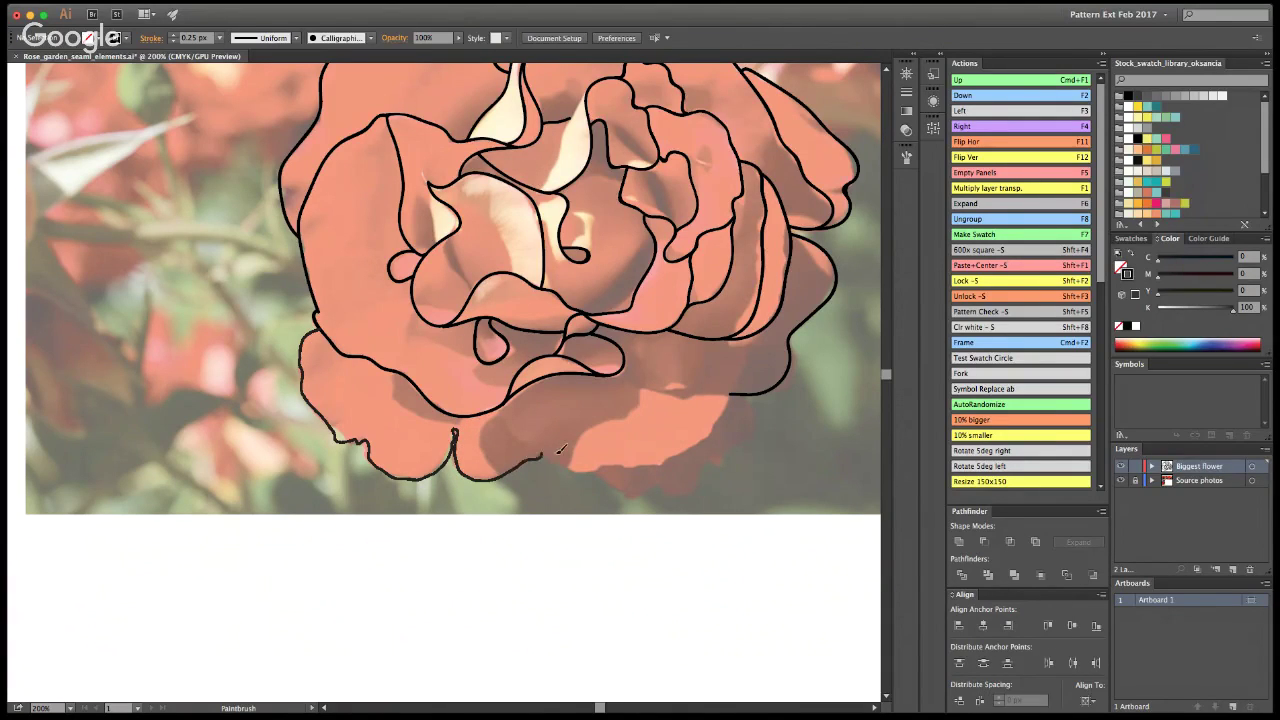
pyautogui.moveTo(501, 395)
pyautogui.mouseDown()
pyautogui.moveTo(505, 426)
pyautogui.moveTo(566, 461)
pyautogui.moveTo(677, 455)
pyautogui.moveTo(733, 400)
pyautogui.moveTo(760, 330)
pyautogui.mouseUp()
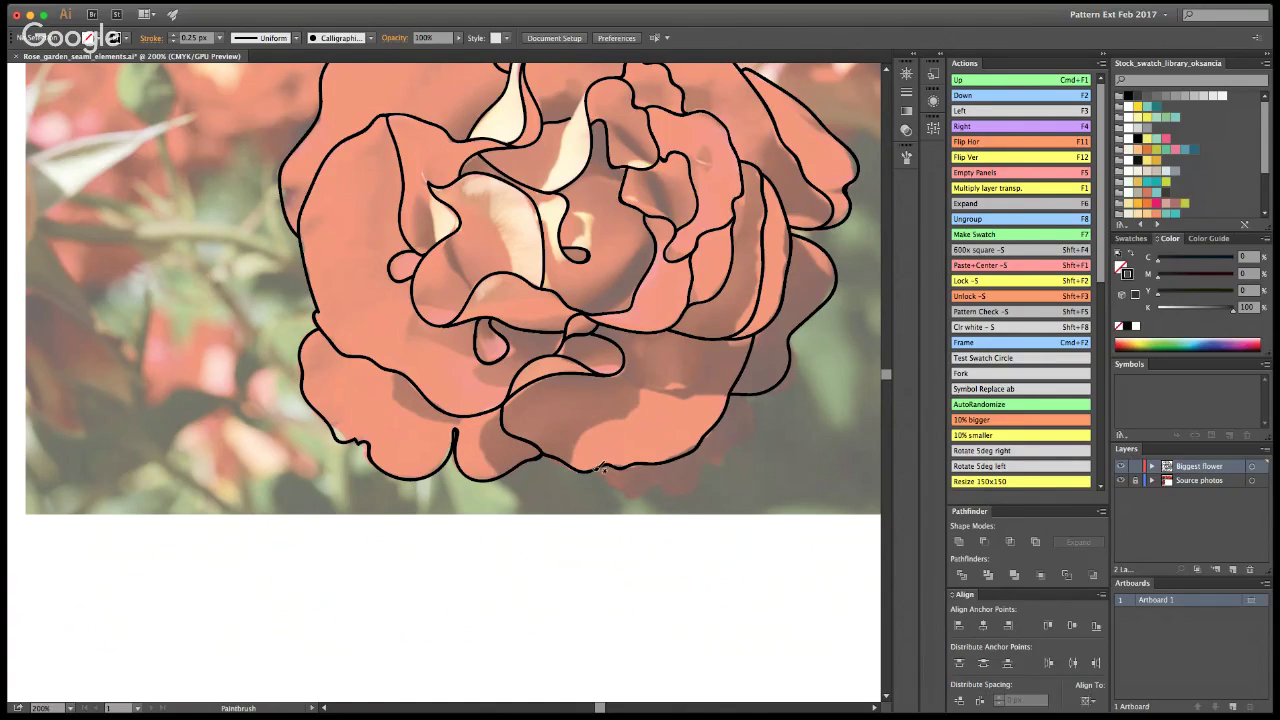
pyautogui.moveTo(604, 469)
pyautogui.mouseDown()
pyautogui.moveTo(647, 497)
pyautogui.moveTo(698, 485)
pyautogui.moveTo(755, 428)
pyautogui.moveTo(766, 384)
pyautogui.mouseUp()
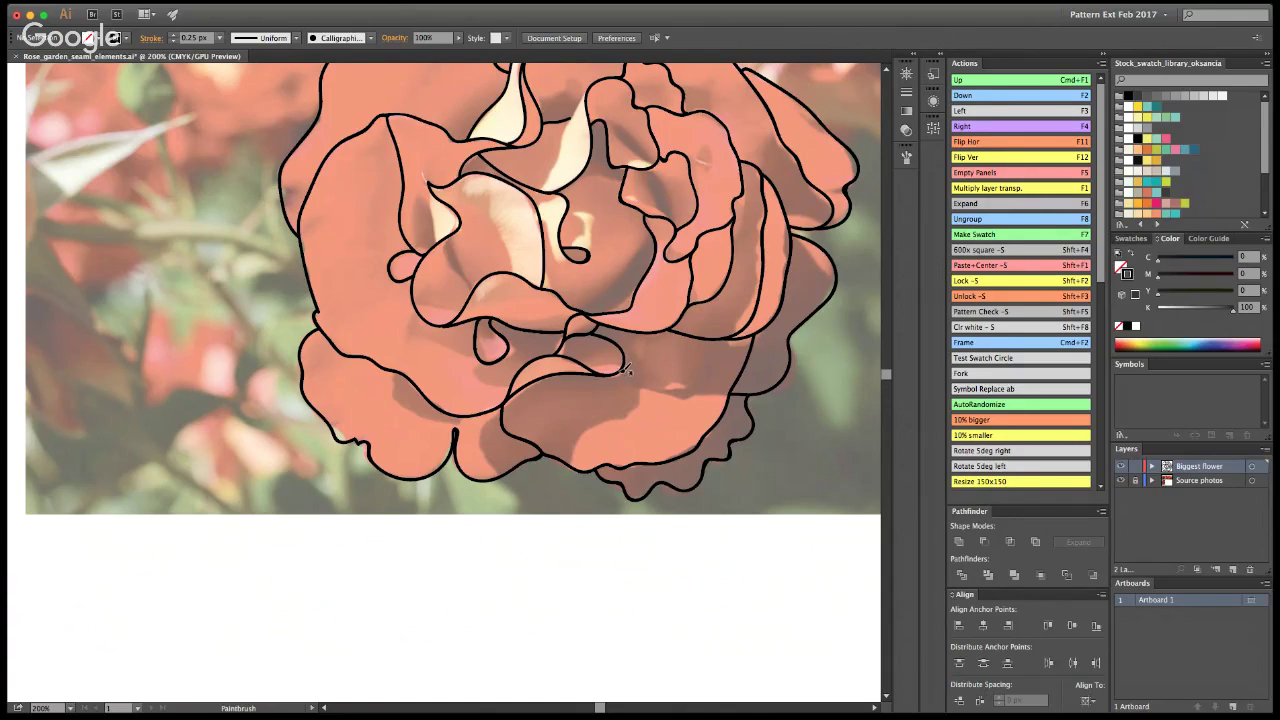
# Step: Paint the scalloped fold outline to the right of the curled lip, above the large bottom petal
pyautogui.moveTo(626, 369)
pyautogui.mouseDown()
pyautogui.moveTo(639, 394)
pyautogui.moveTo(675, 394)
pyautogui.moveTo(711, 339)
pyautogui.mouseUp()
pyautogui.press('z')
pyautogui.press('super+minus')
pyautogui.press('super+minus')
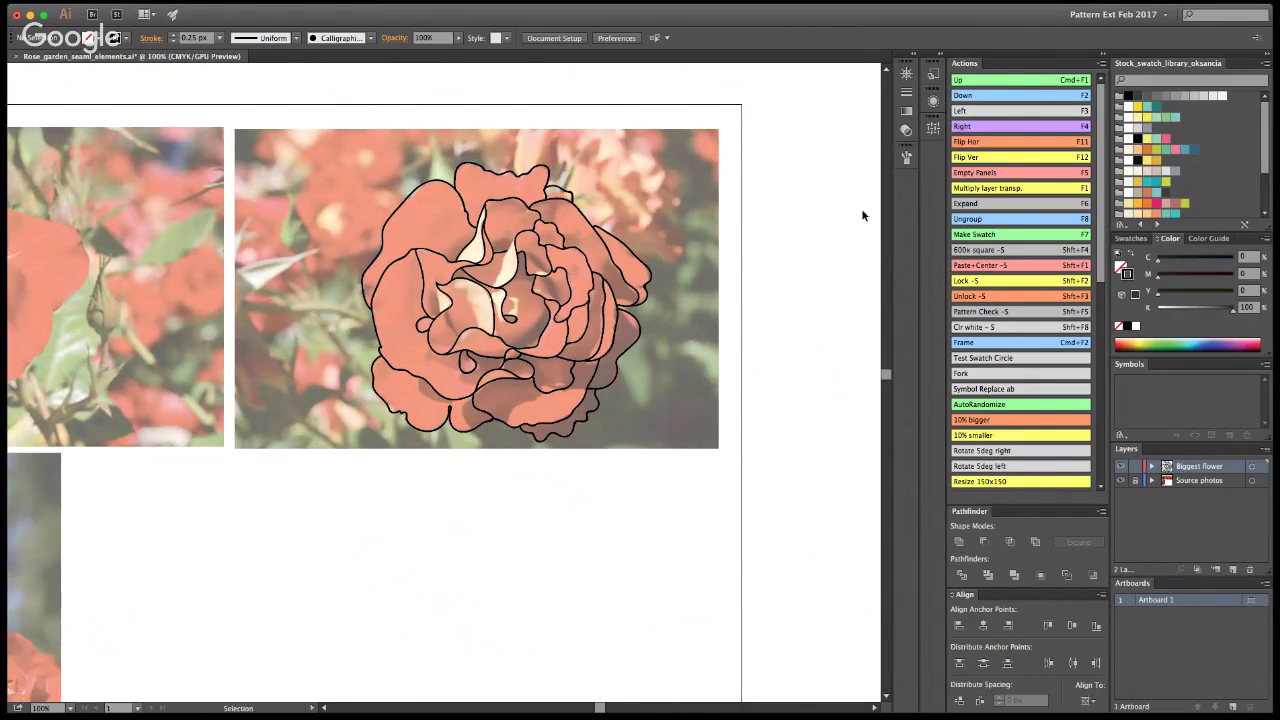
# Step: Examine the rose line art with the Source photos layer hidden, comparing it with the photo for missing petal edges
pyautogui.press('a')
pyautogui.press('v')
pyautogui.click(1121, 480)
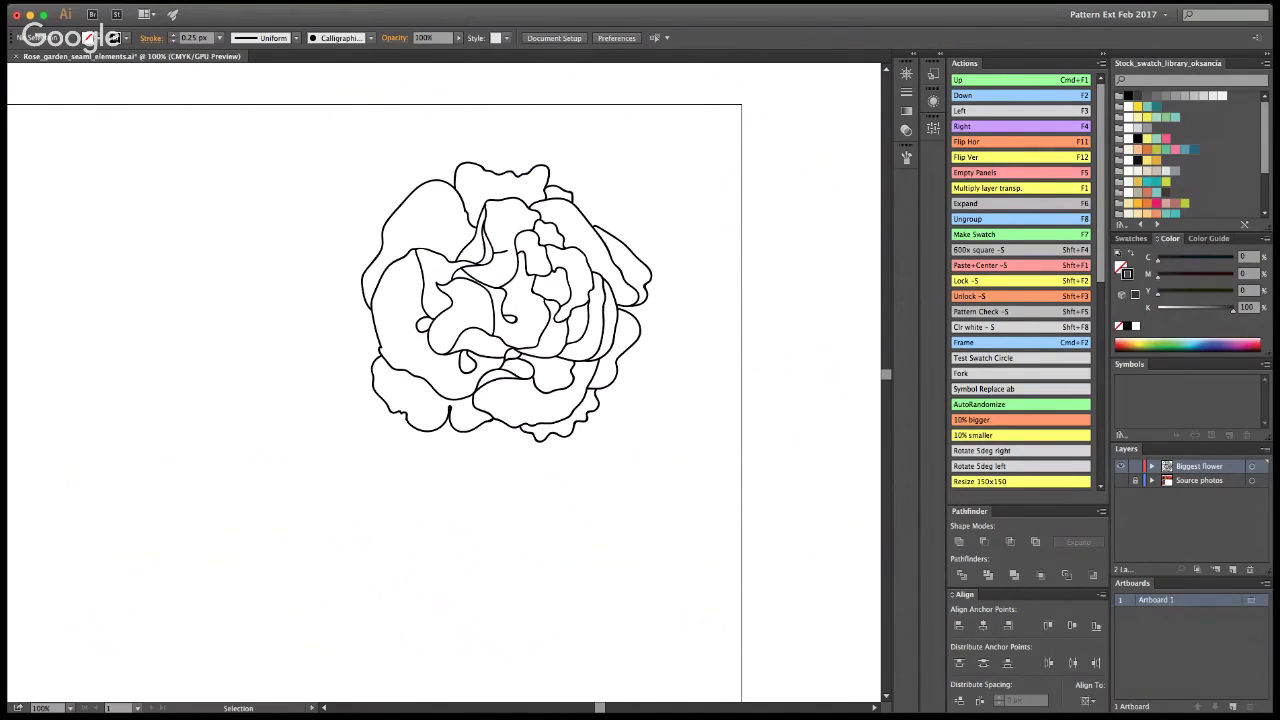
pyautogui.click(1121, 480)
pyautogui.click(1121, 480)
pyautogui.press('z')
pyautogui.click(482, 360)
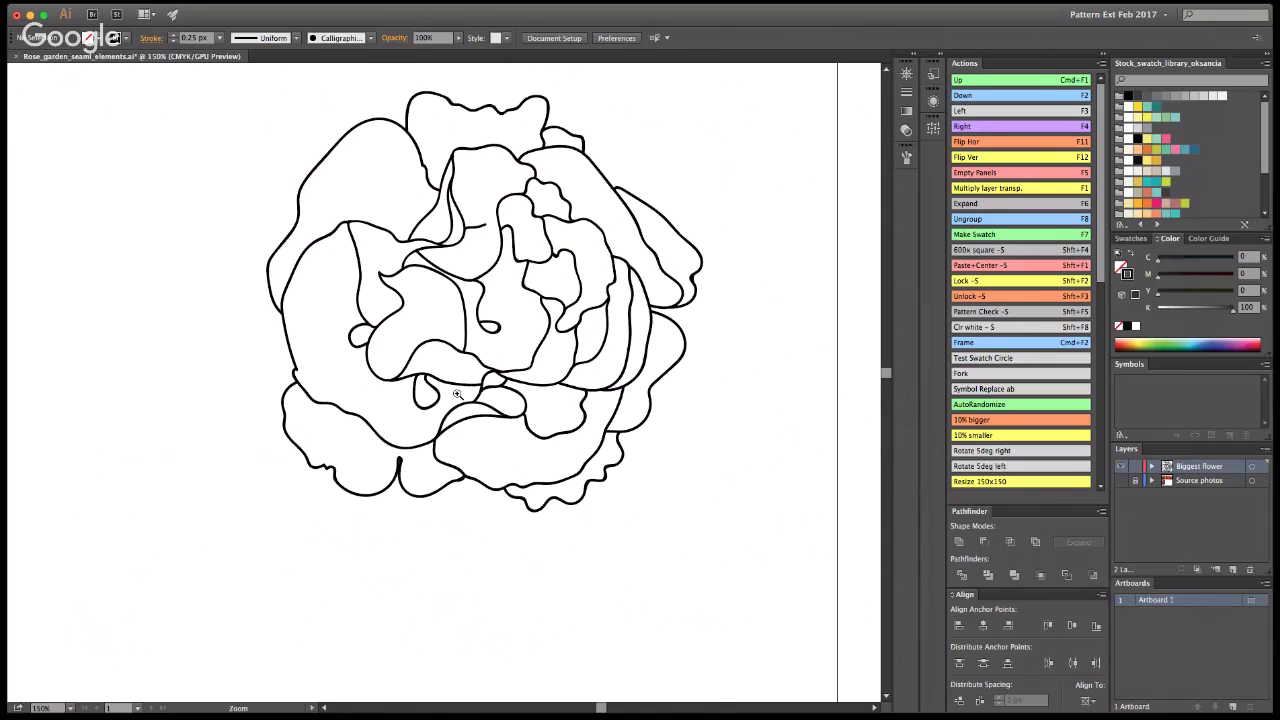
pyautogui.keyDown('alt'); pyautogui.click(423, 345); pyautogui.keyUp('alt')
pyautogui.keyDown('alt'); pyautogui.click(372, 410); pyautogui.keyUp('alt')
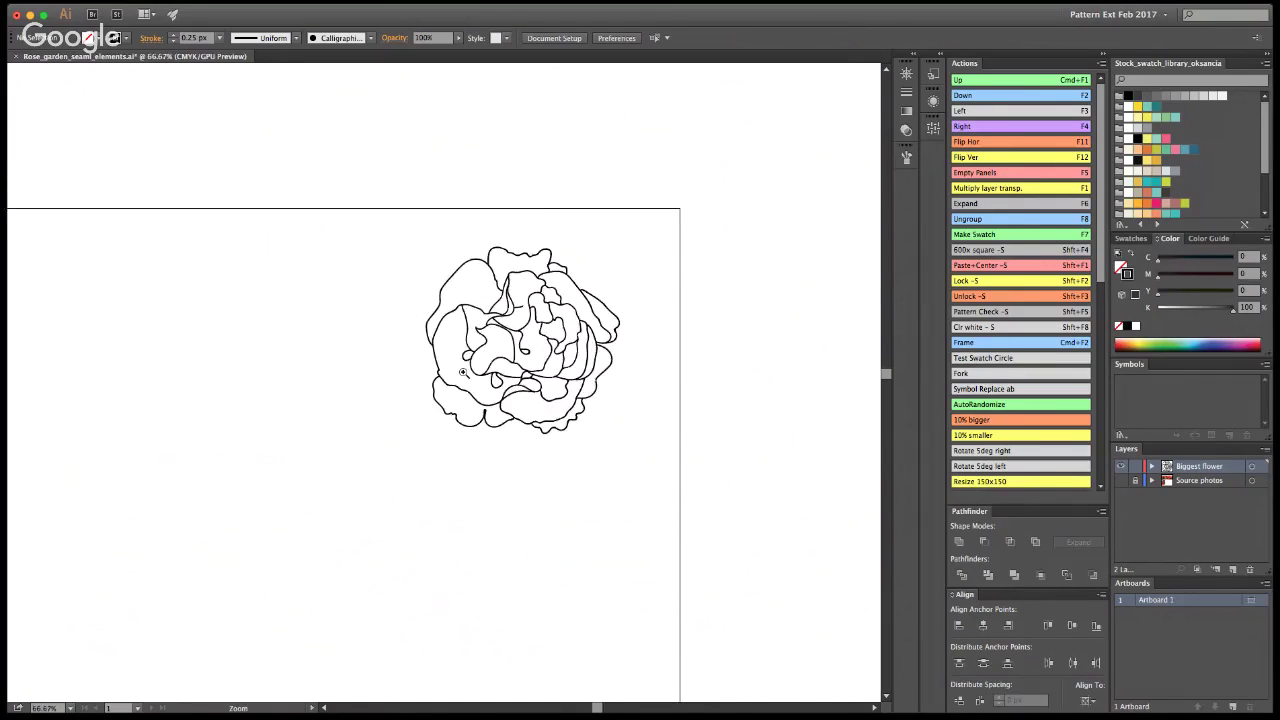
pyautogui.click(462, 367)
pyautogui.click(480, 373)
pyautogui.click(1121, 481)
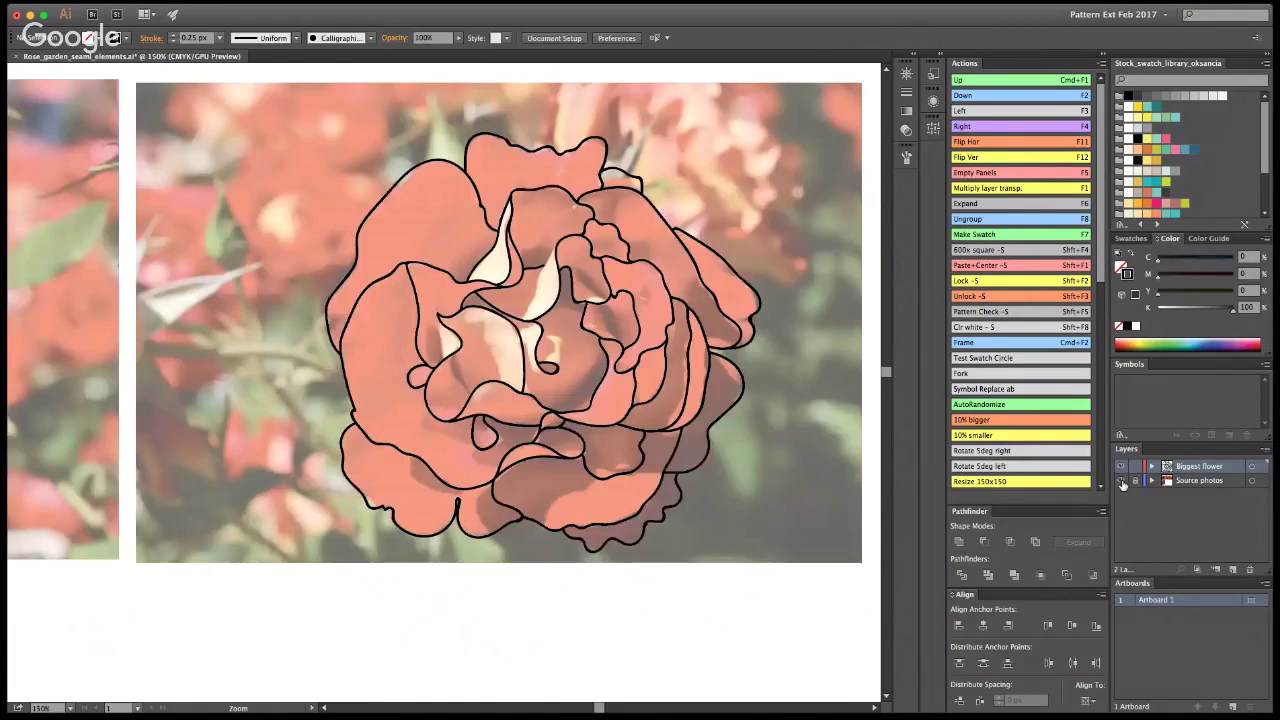
pyautogui.click(558, 325)
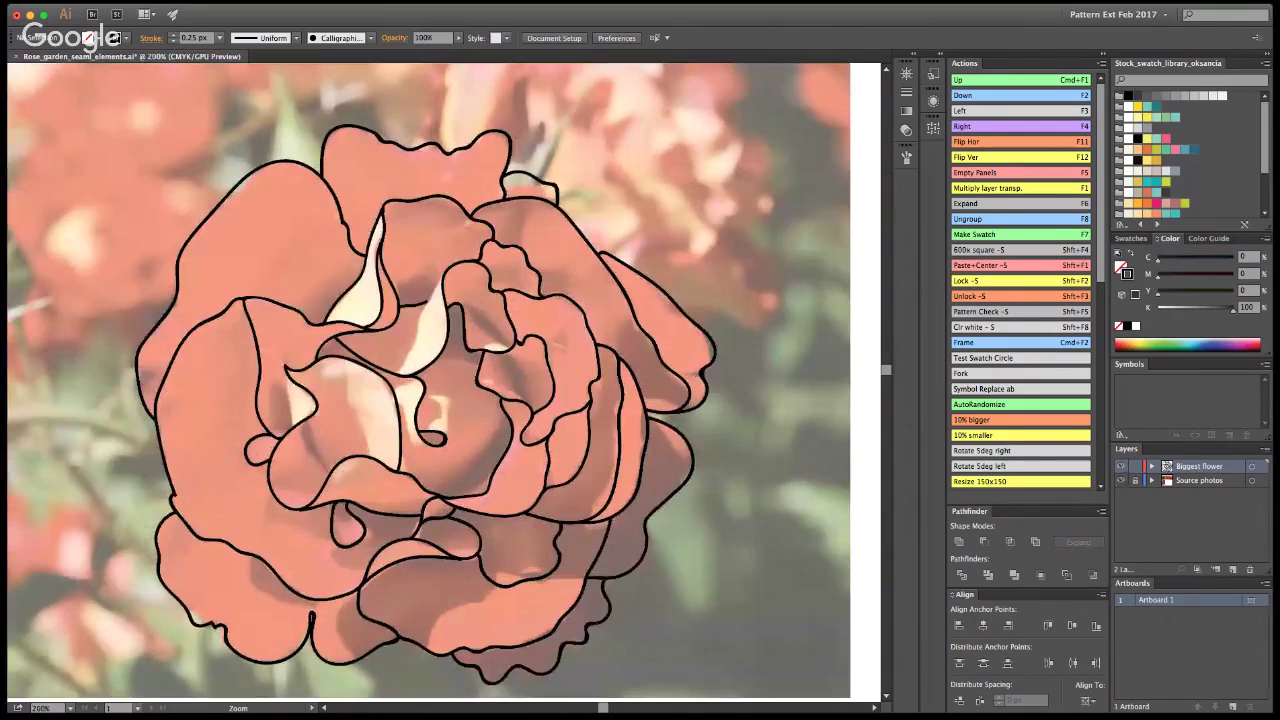
# Step: Paint the arched top edge of the central bud and undo the extra curve along its lower-right side
pyautogui.press('b')
pyautogui.moveTo(511, 411)
pyautogui.mouseDown()
pyautogui.moveTo(490, 470)
pyautogui.moveTo(445, 490)
pyautogui.moveTo(484, 480)
pyautogui.moveTo(507, 406)
pyautogui.mouseUp()
pyautogui.press('super+z')
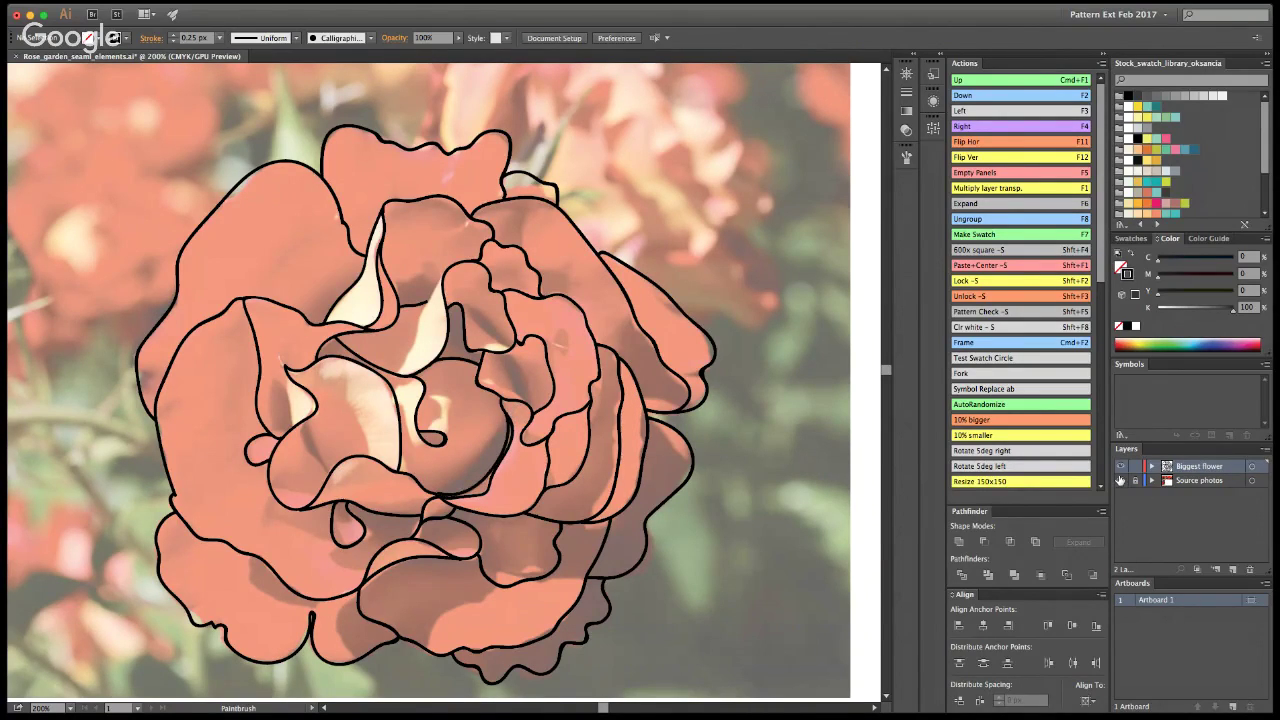
pyautogui.click(1120, 481)
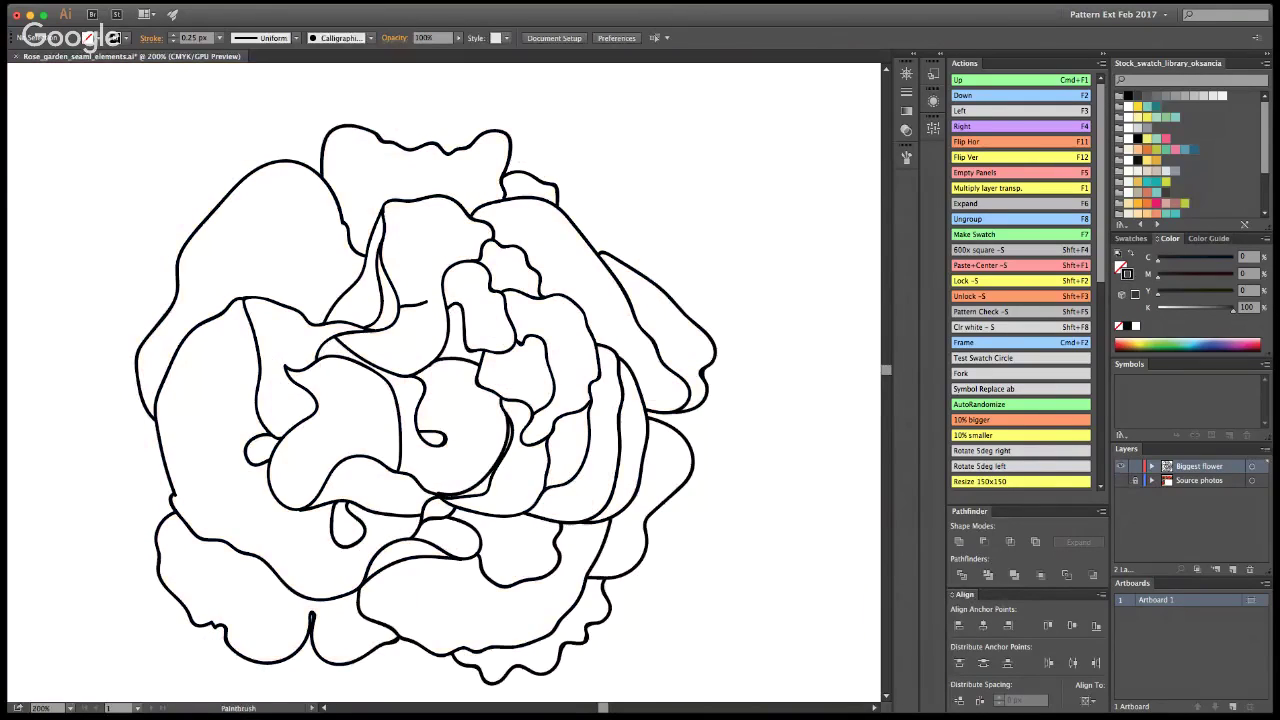
pyautogui.press('v')
pyautogui.press('super+z')
pyautogui.press('super+space')
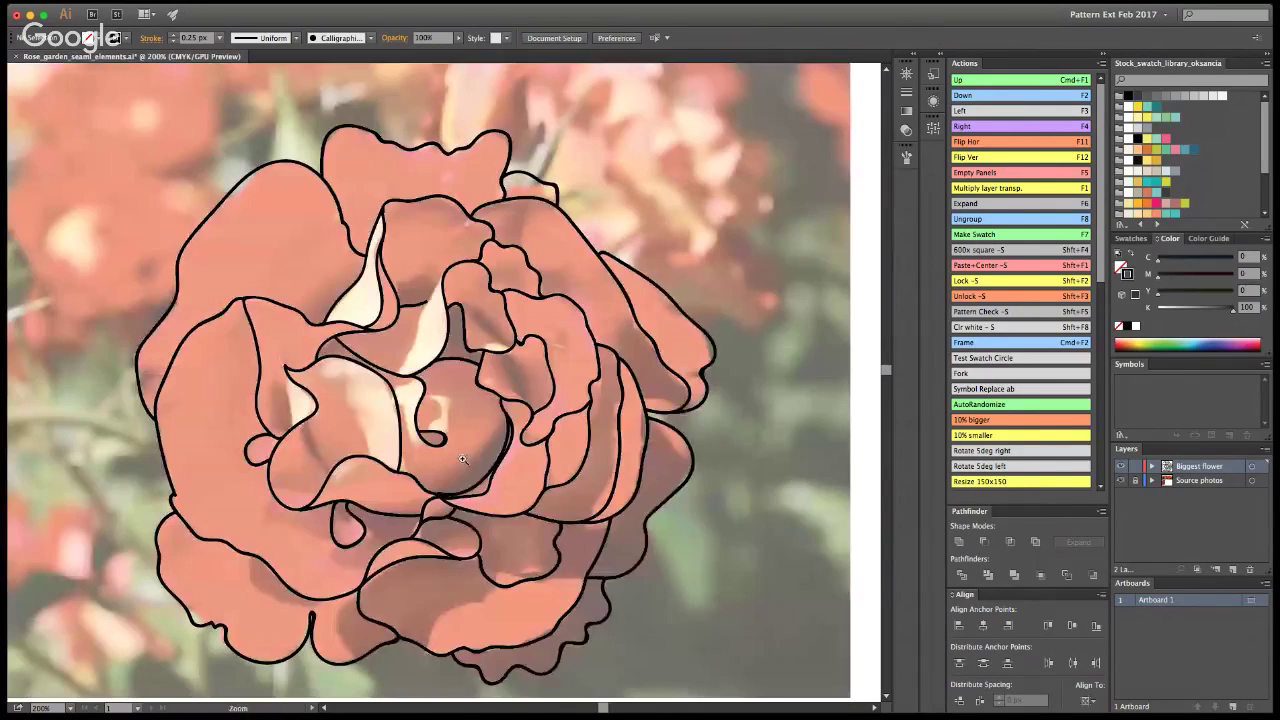
pyautogui.click(1119, 481)
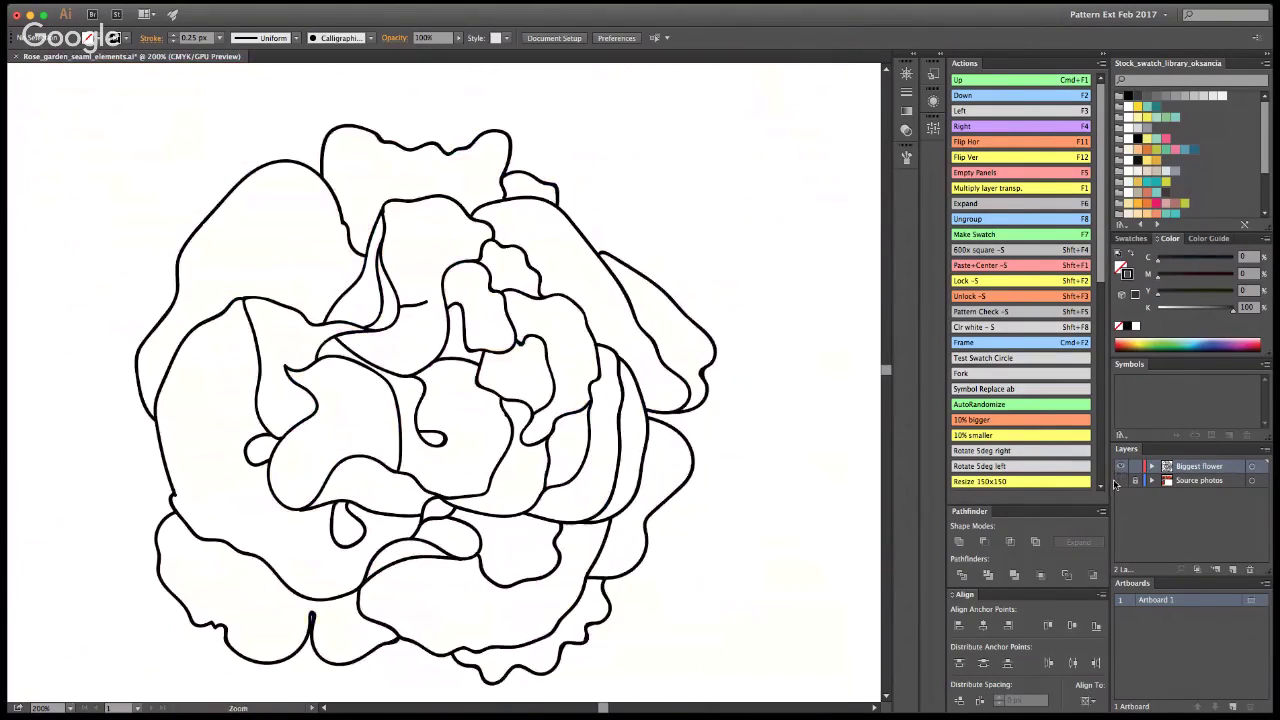
pyautogui.keyDown('alt'); pyautogui.click(363, 498); pyautogui.keyUp('alt')
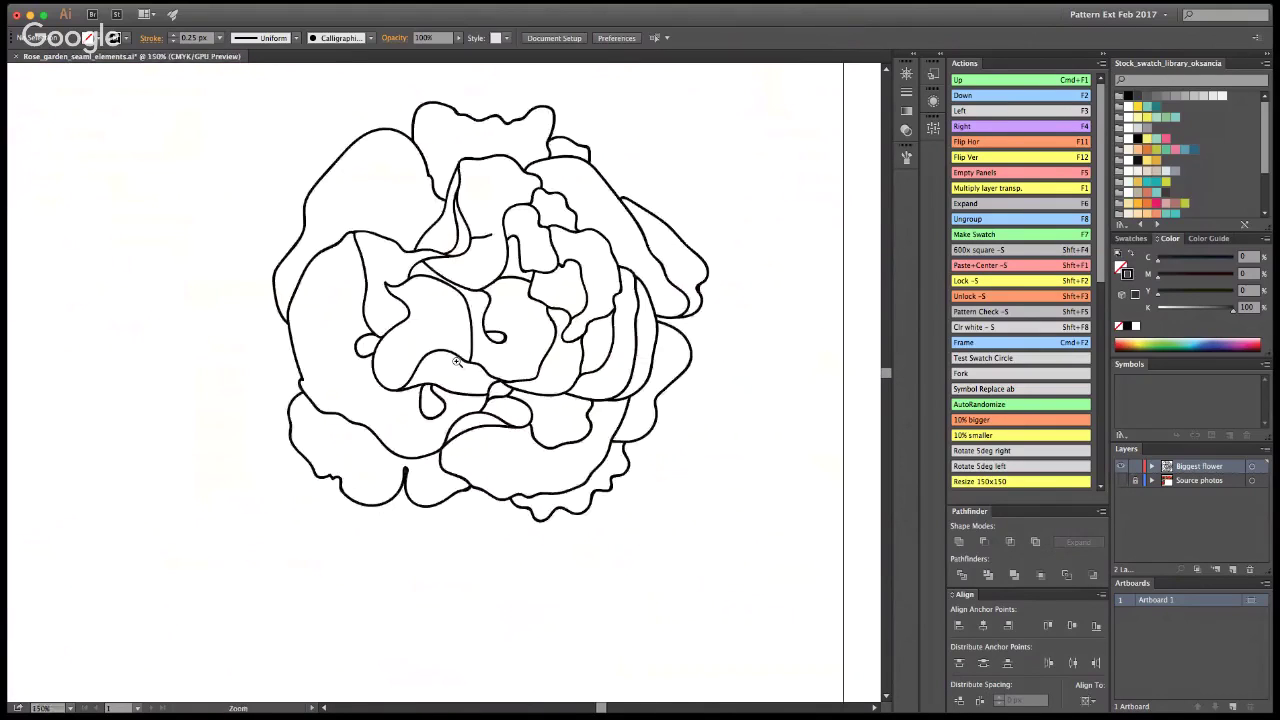
pyautogui.click(457, 362)
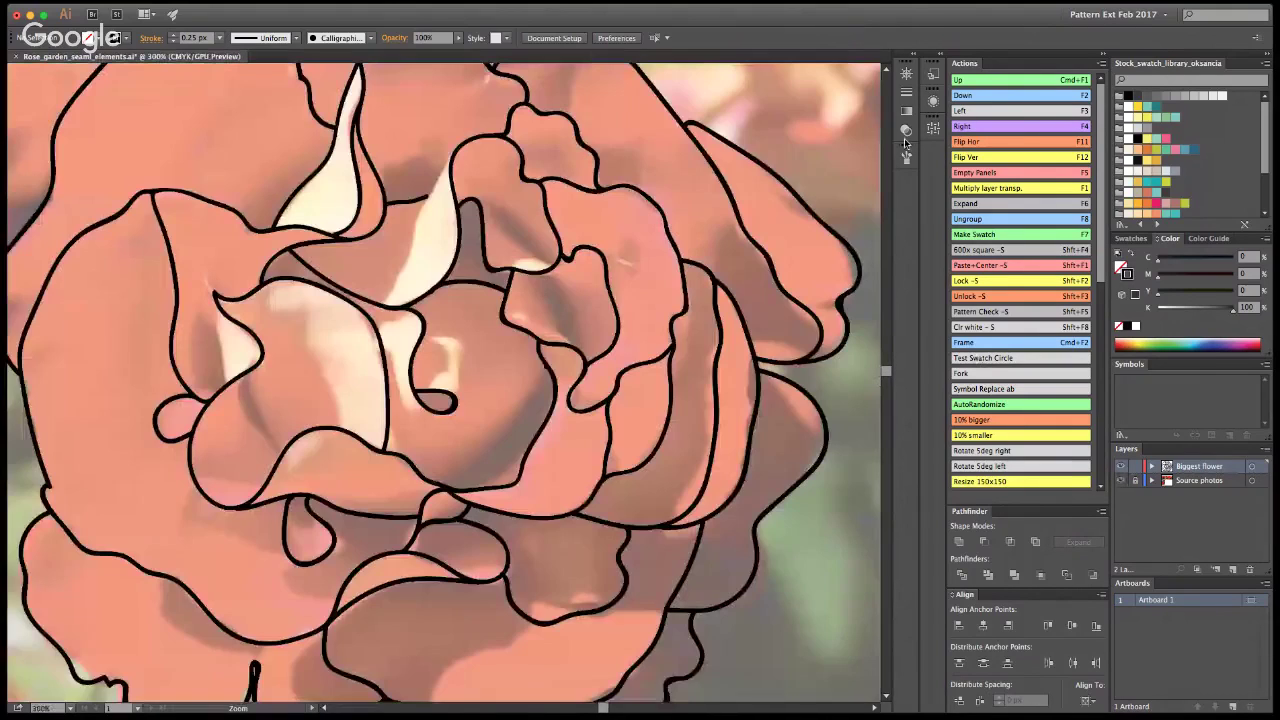
# Step: Try painting a second curve just inside the central bud's lower-right outline
pyautogui.press('a')
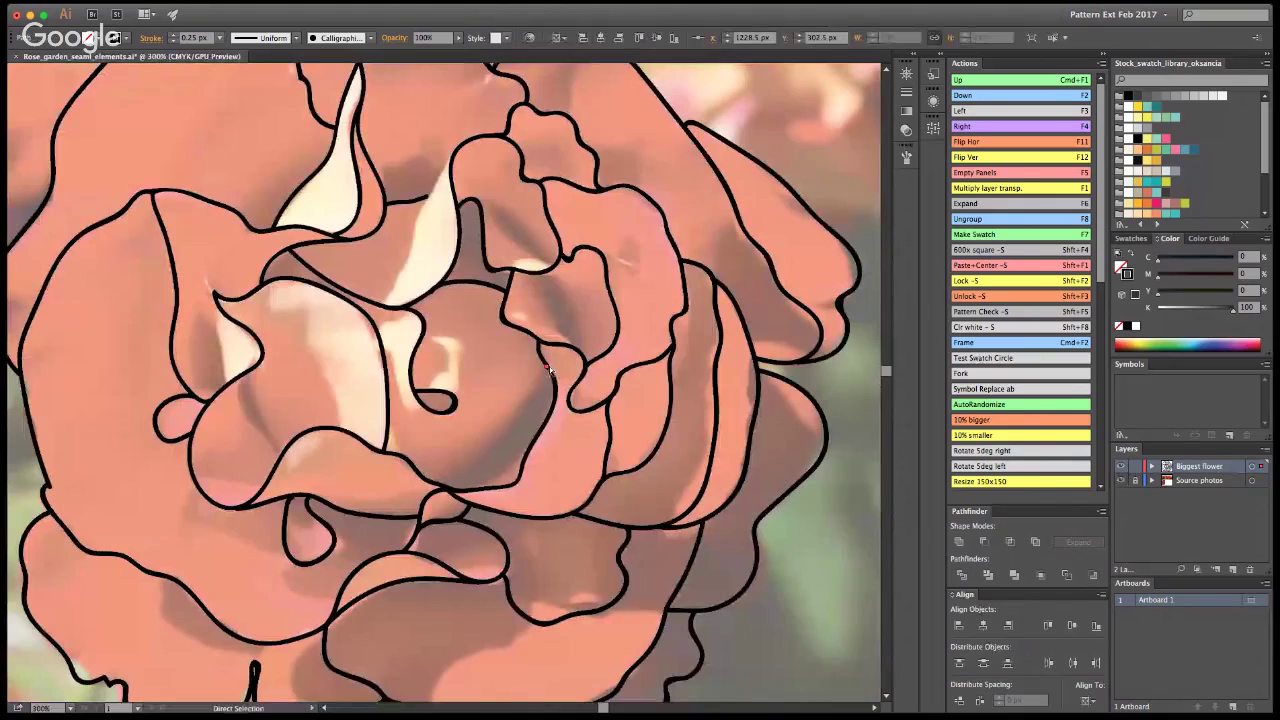
pyautogui.click(556, 372)
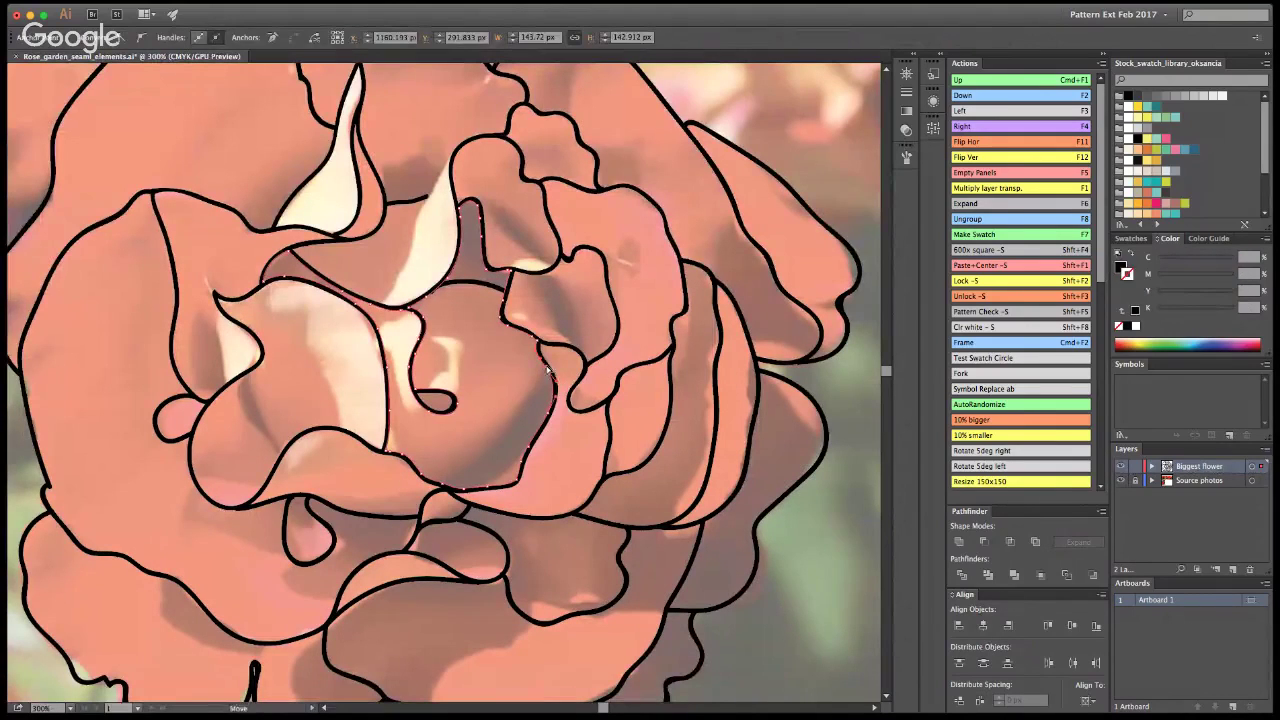
pyautogui.click(823, 388)
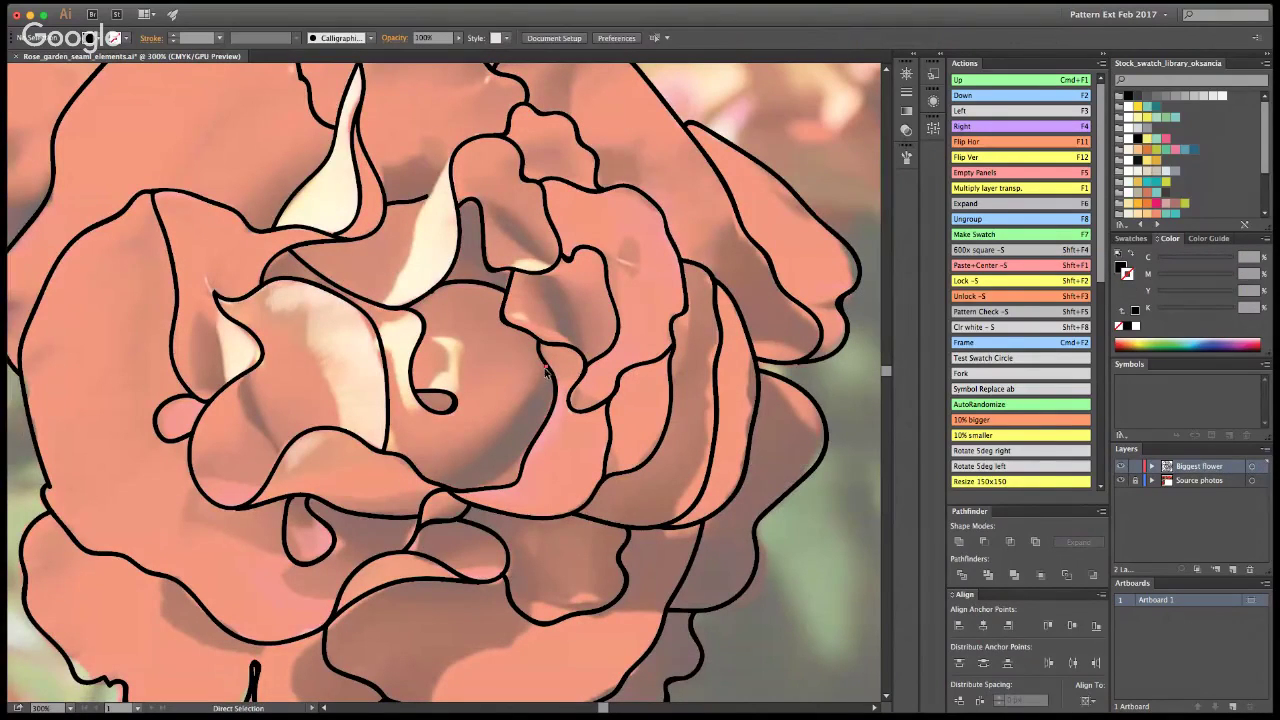
pyautogui.click(548, 419)
pyautogui.click(554, 449)
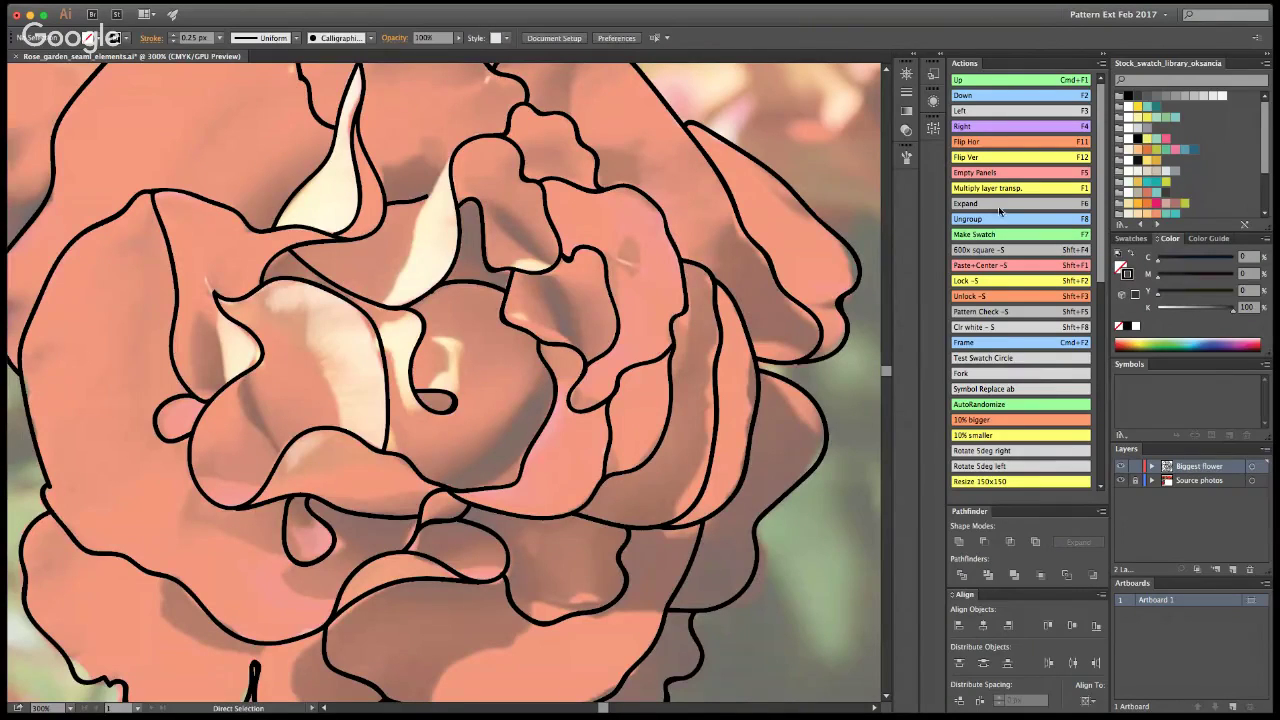
pyautogui.press('b')
pyautogui.moveTo(446, 487)
pyautogui.mouseDown()
pyautogui.moveTo(528, 440)
pyautogui.moveTo(548, 392)
pyautogui.moveTo(542, 340)
pyautogui.mouseUp()
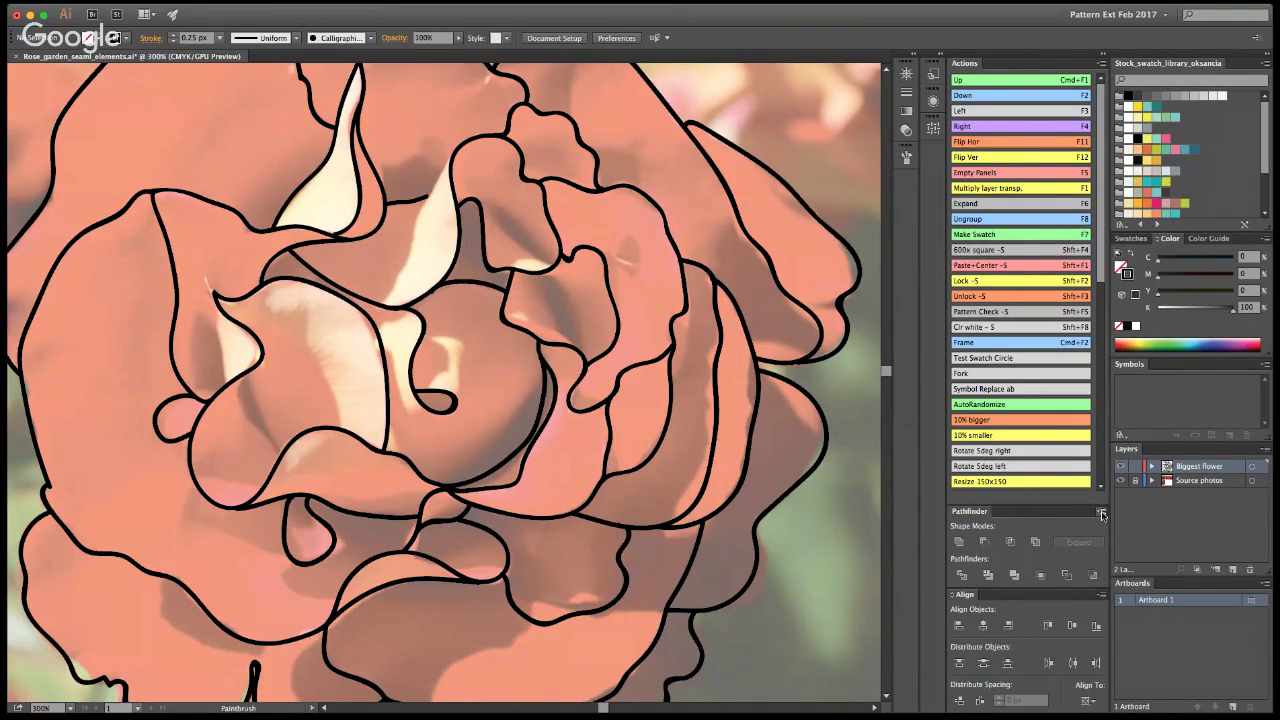
# Step: Check the line art without the Source photos layer and undo the added central bud curve
pyautogui.click(1121, 481)
pyautogui.press('super+minus')
pyautogui.press('super+minus')
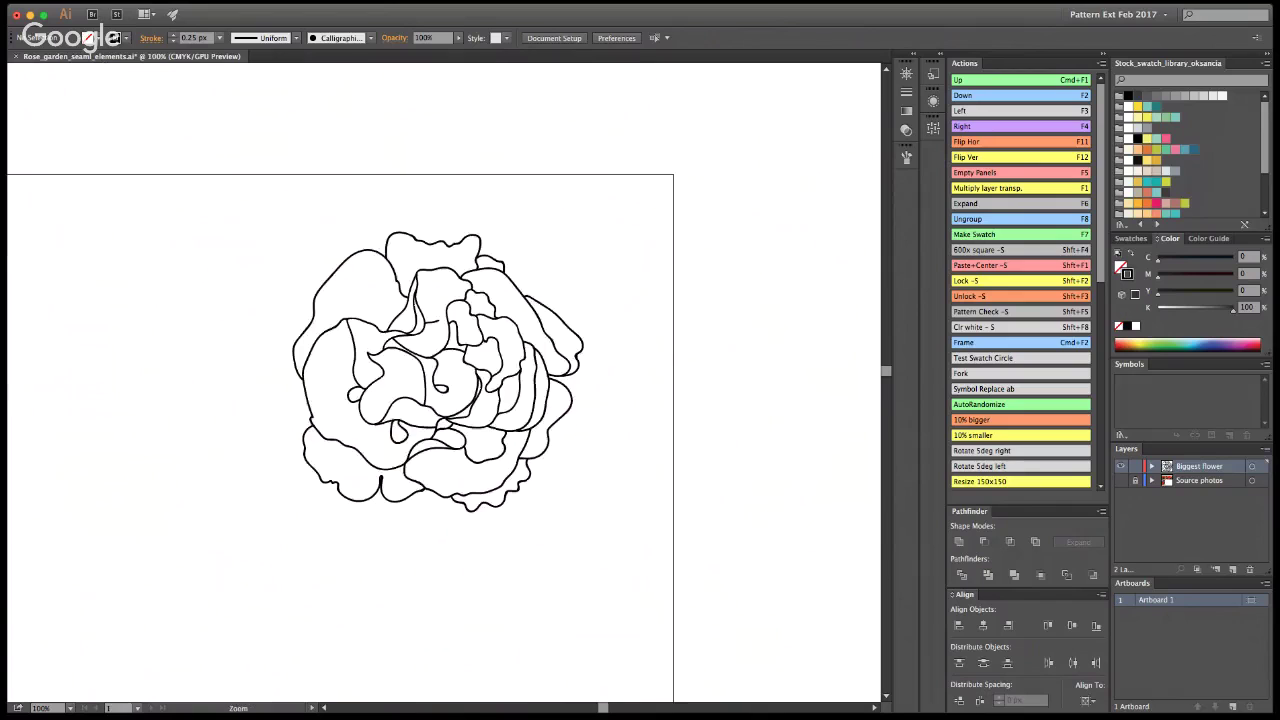
pyautogui.keyDown('alt'); pyautogui.keyDown('super'); pyautogui.click(385, 399); pyautogui.keyUp('super'); pyautogui.keyUp('alt')
pyautogui.keyDown('super'); pyautogui.click(465, 391); pyautogui.keyUp('super')
pyautogui.keyDown('super'); pyautogui.click(462, 394); pyautogui.keyUp('super')
pyautogui.press('super+z')
pyautogui.press('super+z')
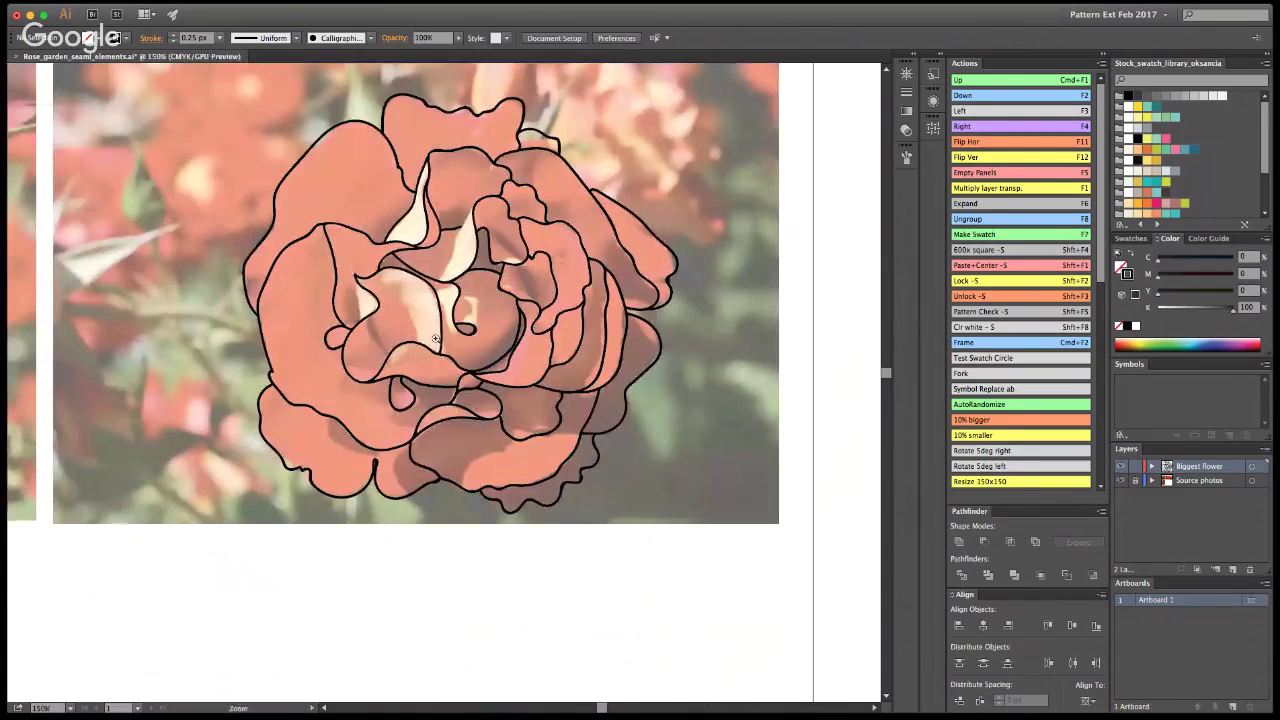
pyautogui.keyDown('super'); pyautogui.click(428, 331); pyautogui.keyUp('super')
pyautogui.press('v')
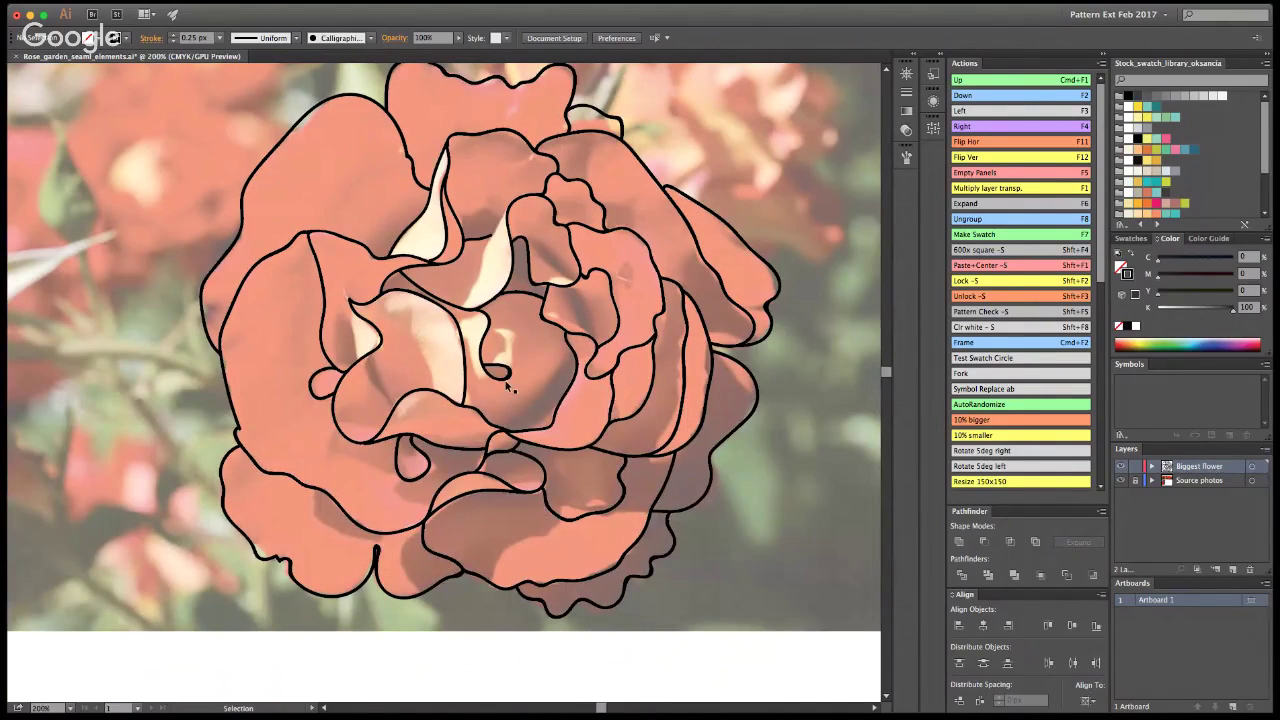
# Step: Paint the inner fold line at the left side of the front petal and check it with the Source photos layer hidden
pyautogui.press('b')
pyautogui.moveTo(374, 350)
pyautogui.mouseDown()
pyautogui.moveTo(383, 389)
pyautogui.moveTo(407, 394)
pyautogui.mouseUp()
pyautogui.press('super+z')
pyautogui.click(1121, 481)
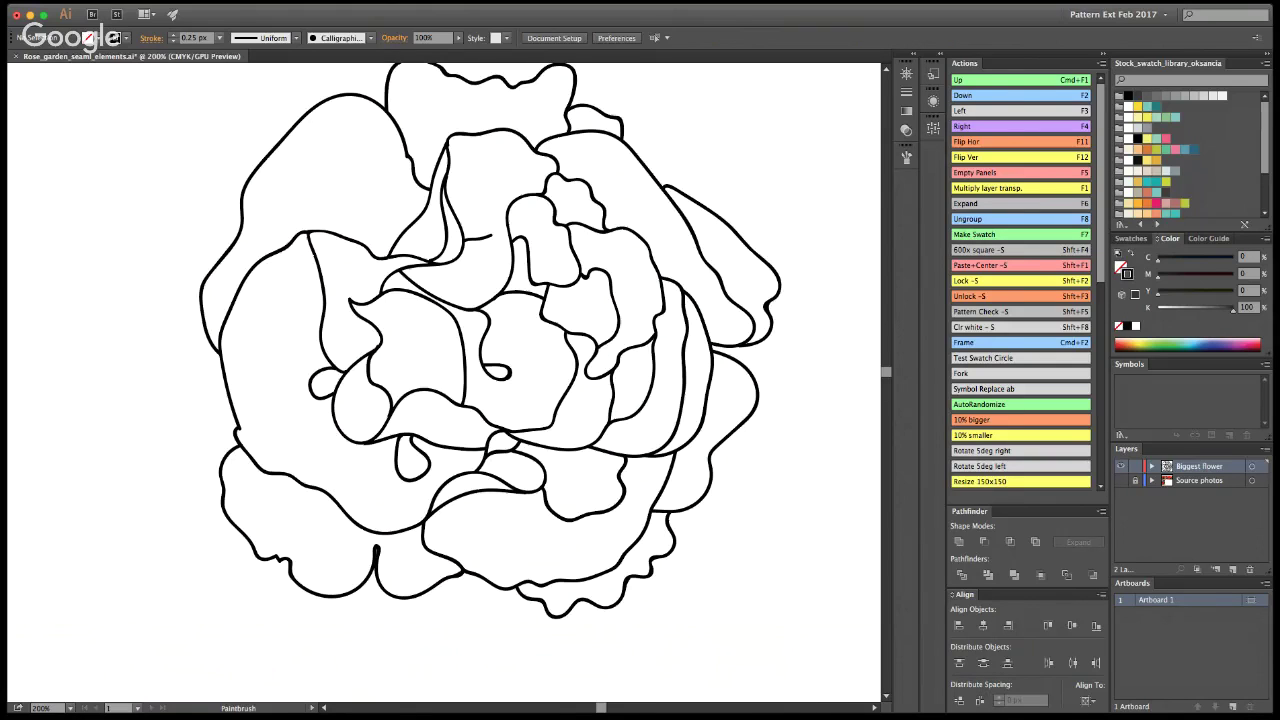
pyautogui.click(1121, 481)
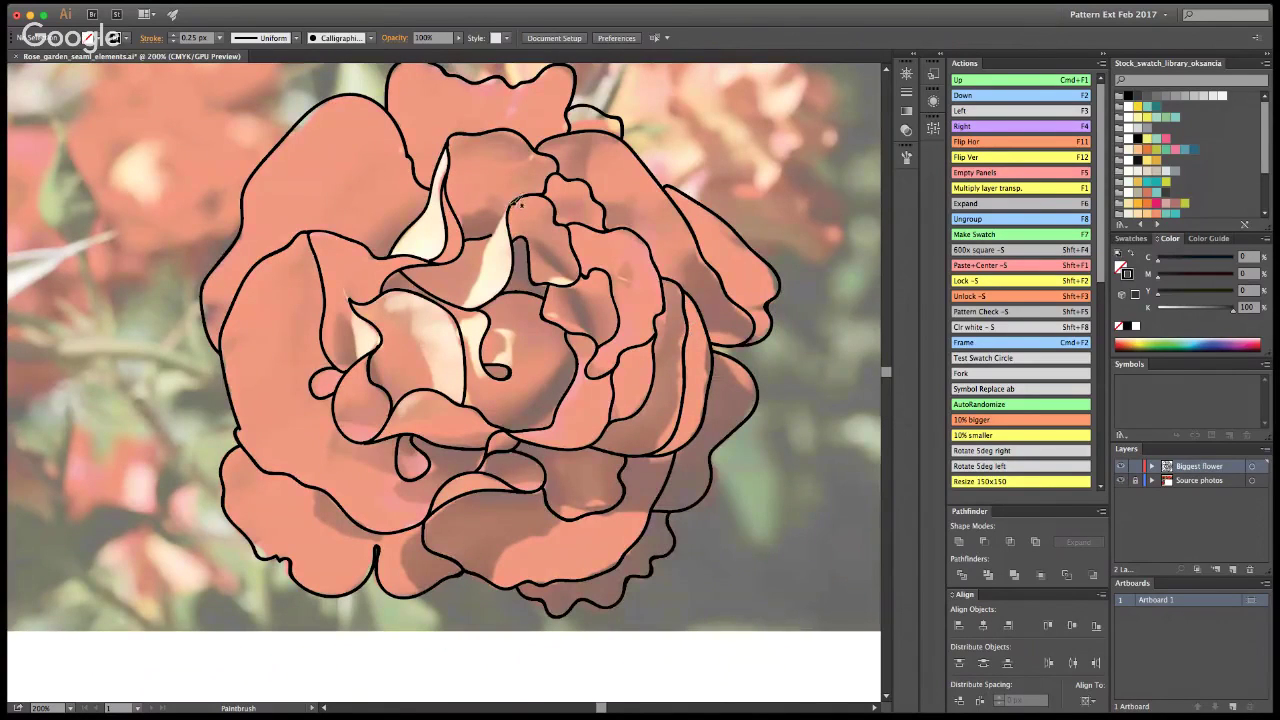
# Step: Paint the left edge of the cream highlight above the central bud and check it without the photos
pyautogui.moveTo(515, 200)
pyautogui.mouseDown()
pyautogui.moveTo(470, 288)
pyautogui.moveTo(432, 286)
pyautogui.mouseUp()
pyautogui.click(1122, 481)
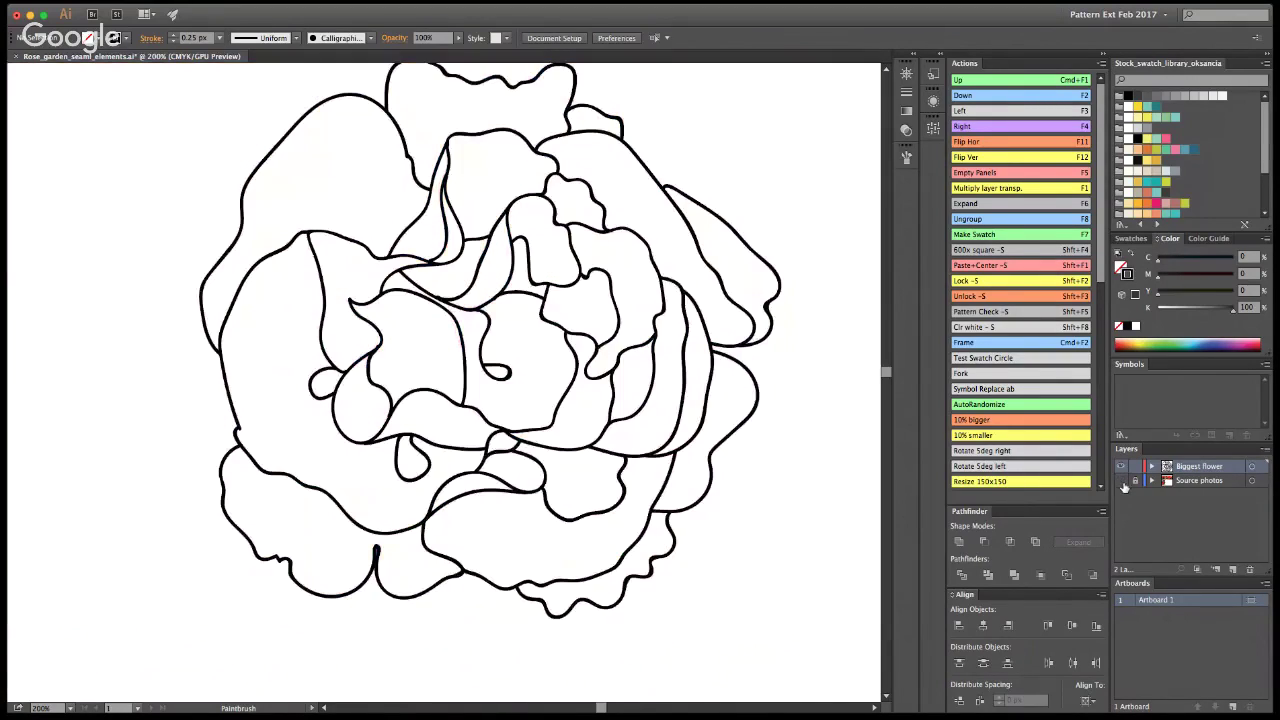
pyautogui.click(1121, 481)
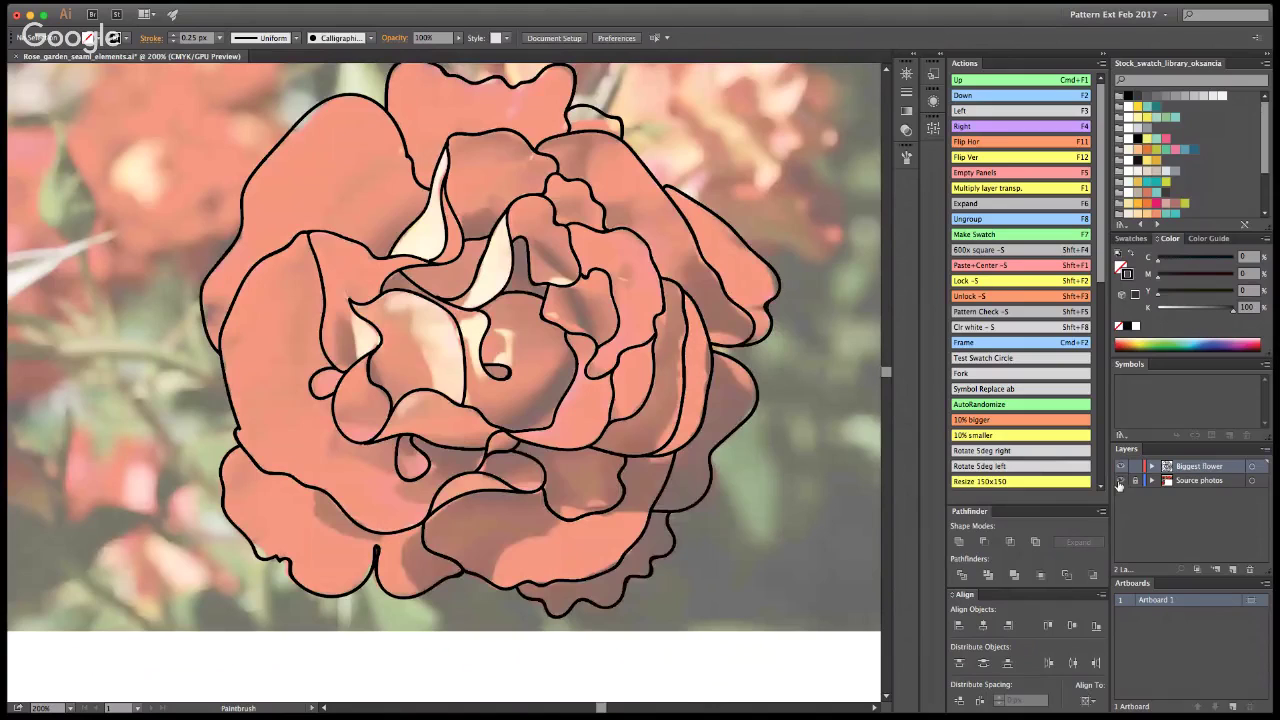
# Step: Adjust the upper end anchor of the cream highlight's left edge so it joins the neighbouring petal outline
pyautogui.press('z')
pyautogui.keyDown('alt'); pyautogui.click(414, 364); pyautogui.keyUp('alt')
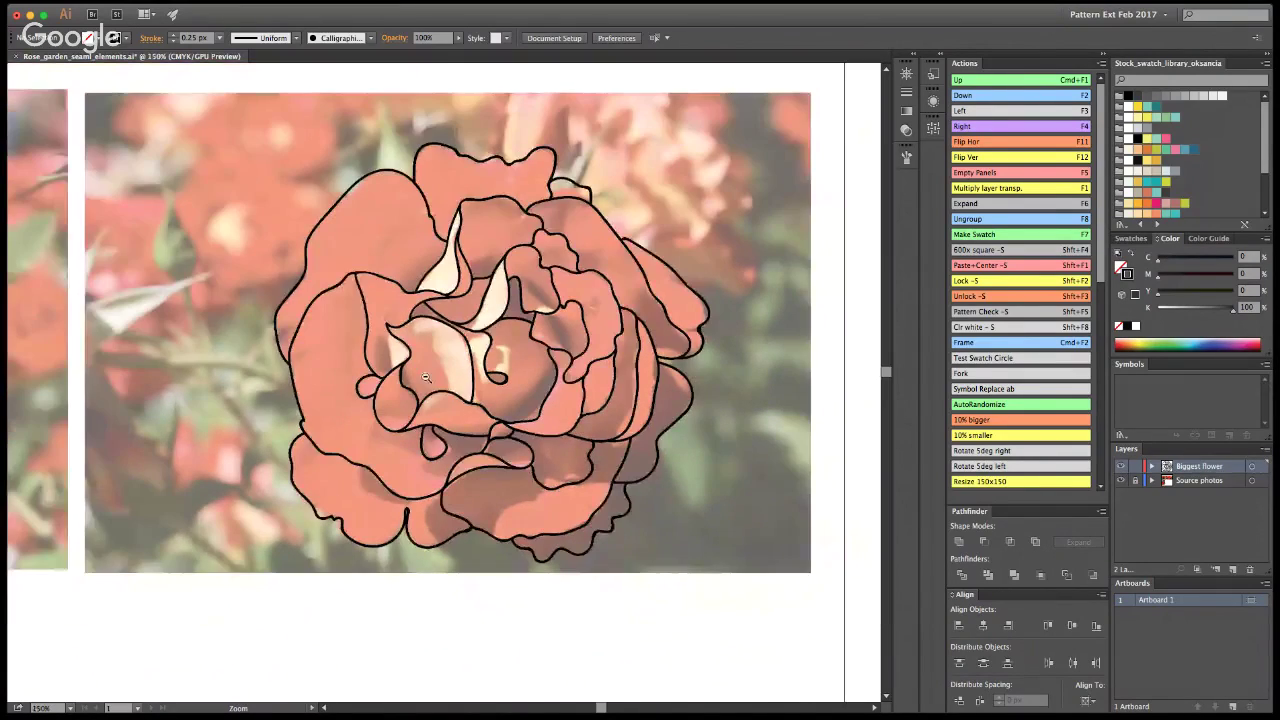
pyautogui.moveTo(412, 276); pyautogui.dragTo(469, 290)
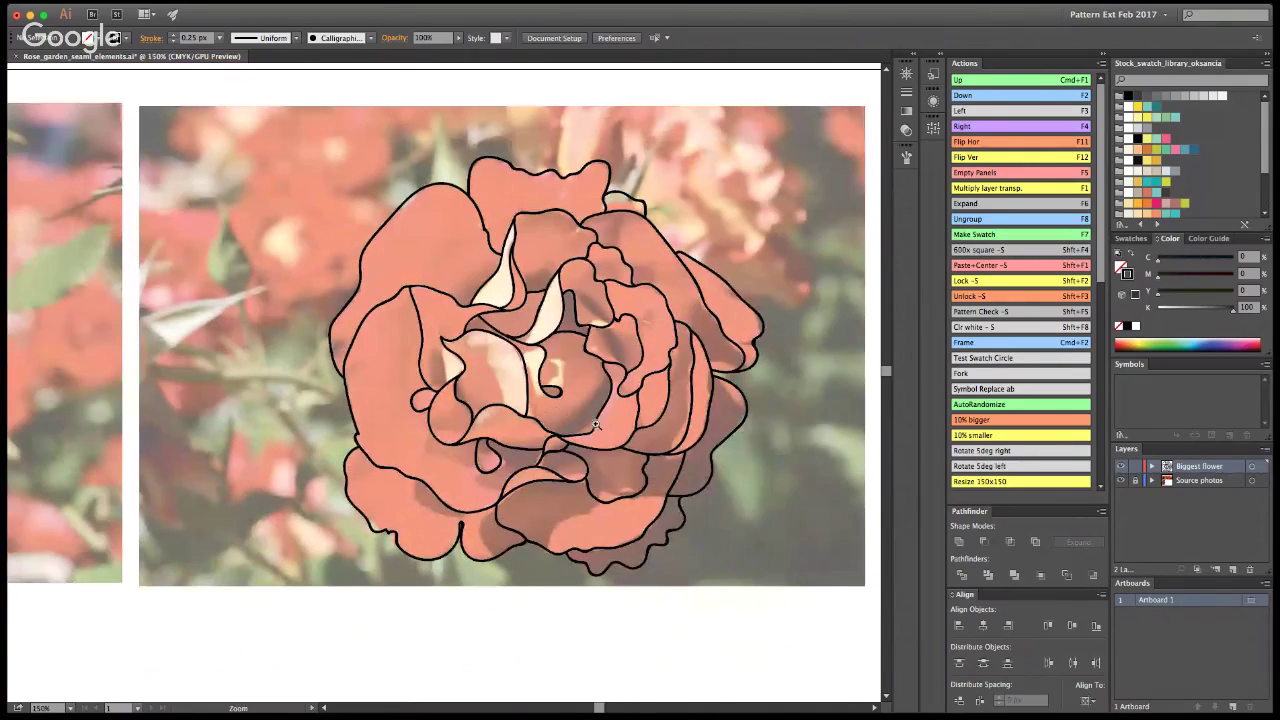
pyautogui.click(481, 382)
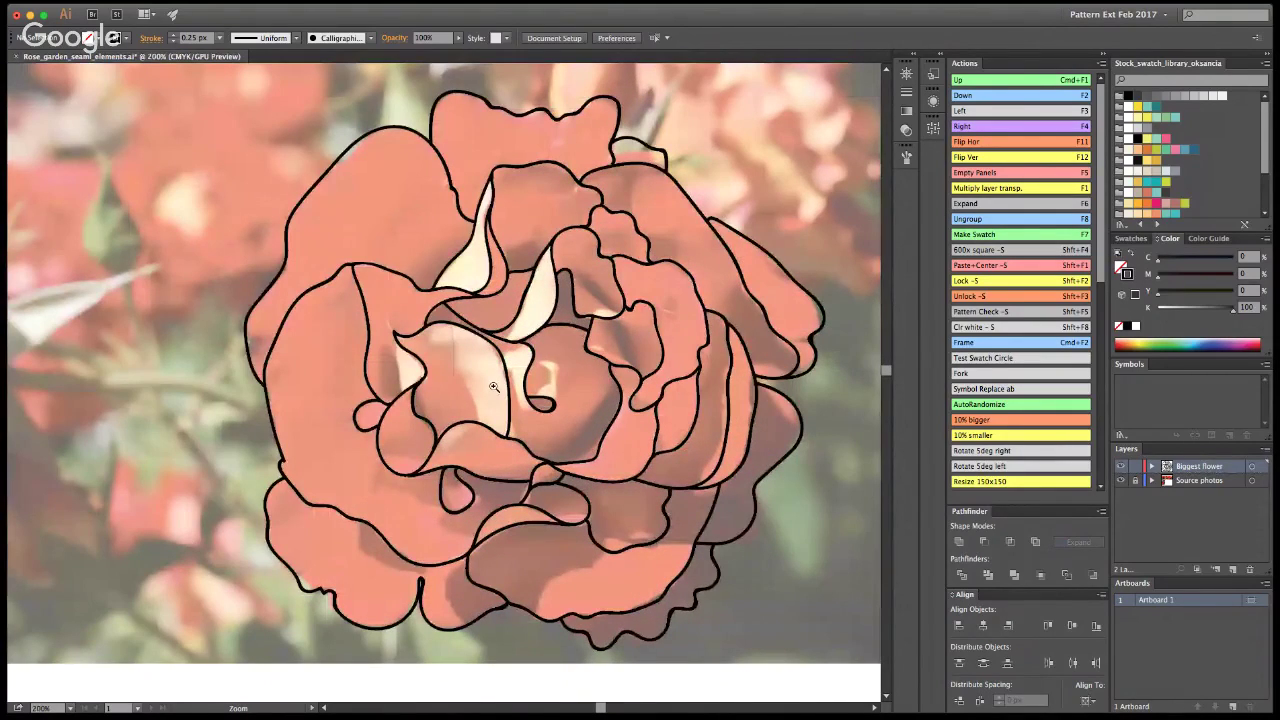
pyautogui.click(494, 387)
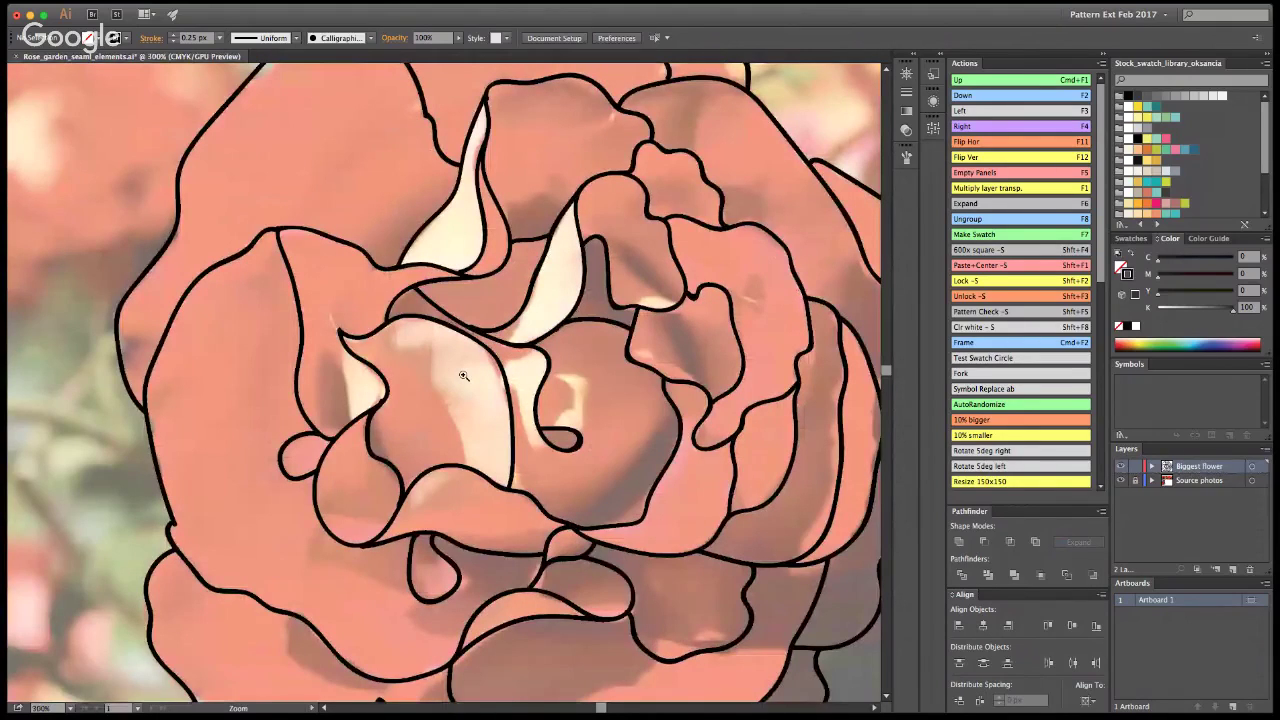
pyautogui.press('super+equal')
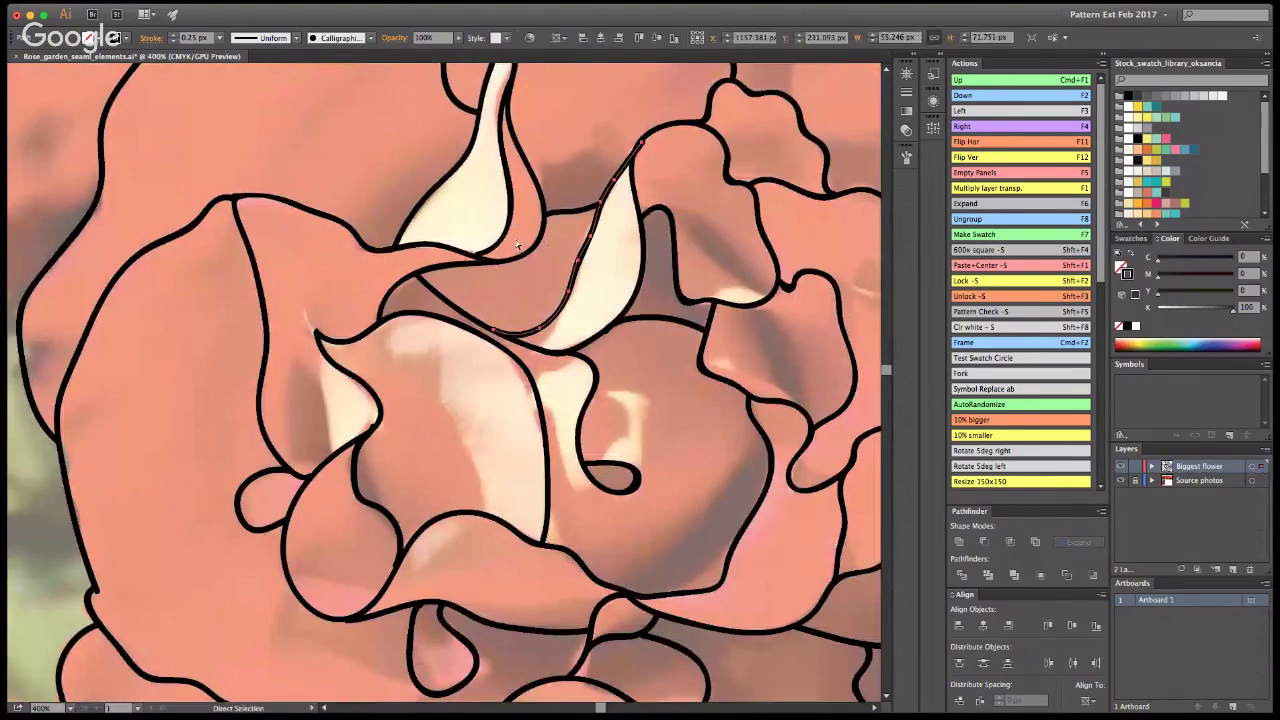
pyautogui.click(486, 259)
pyautogui.click(485, 258)
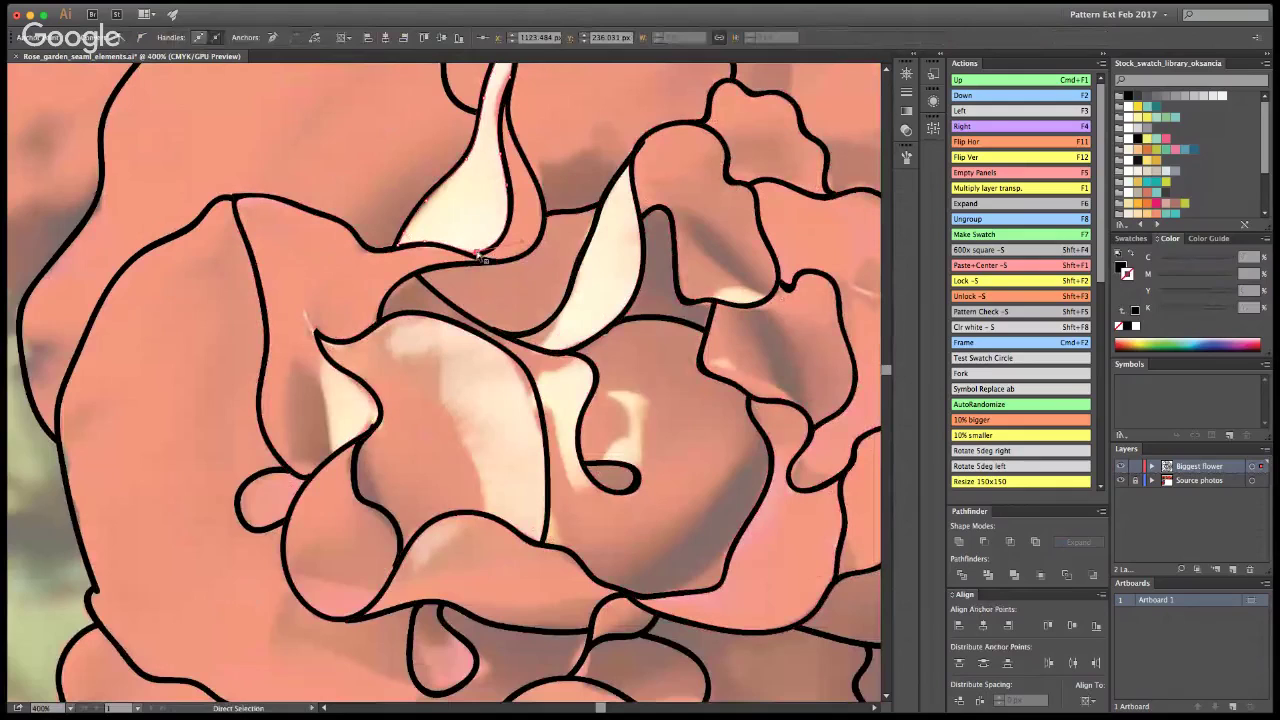
pyautogui.click(648, 148)
pyautogui.click(645, 147)
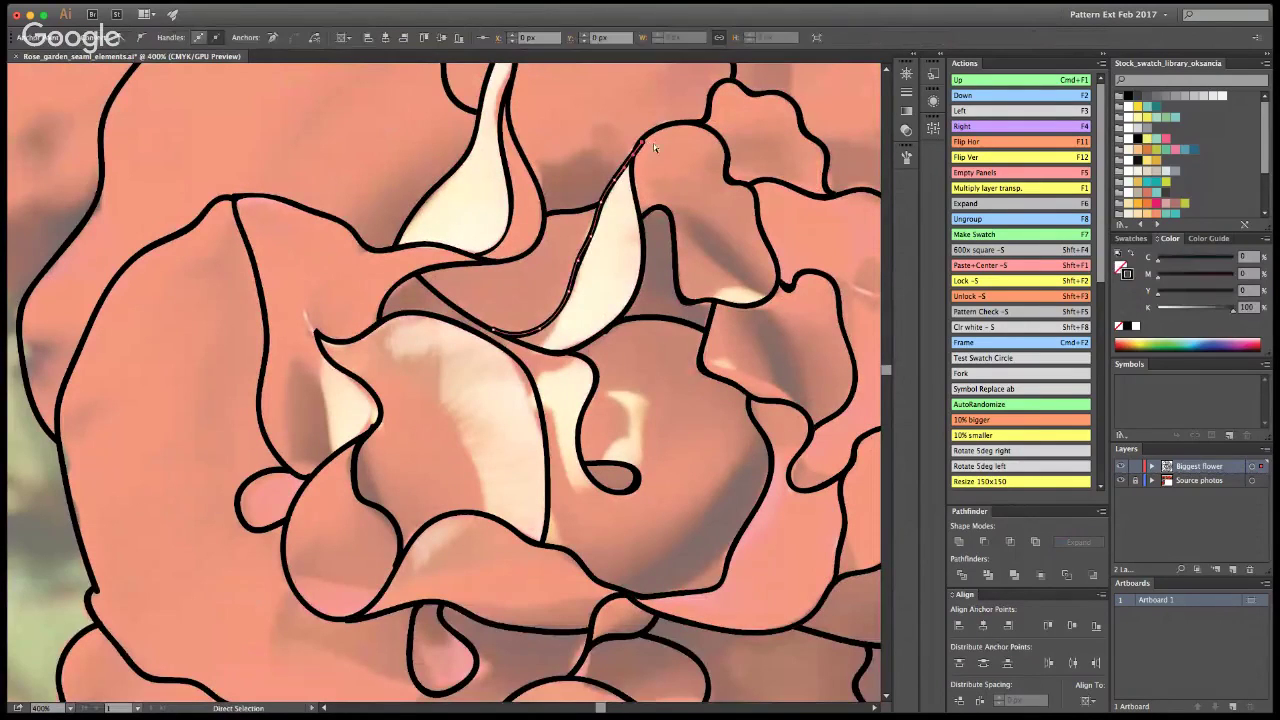
pyautogui.click(642, 148)
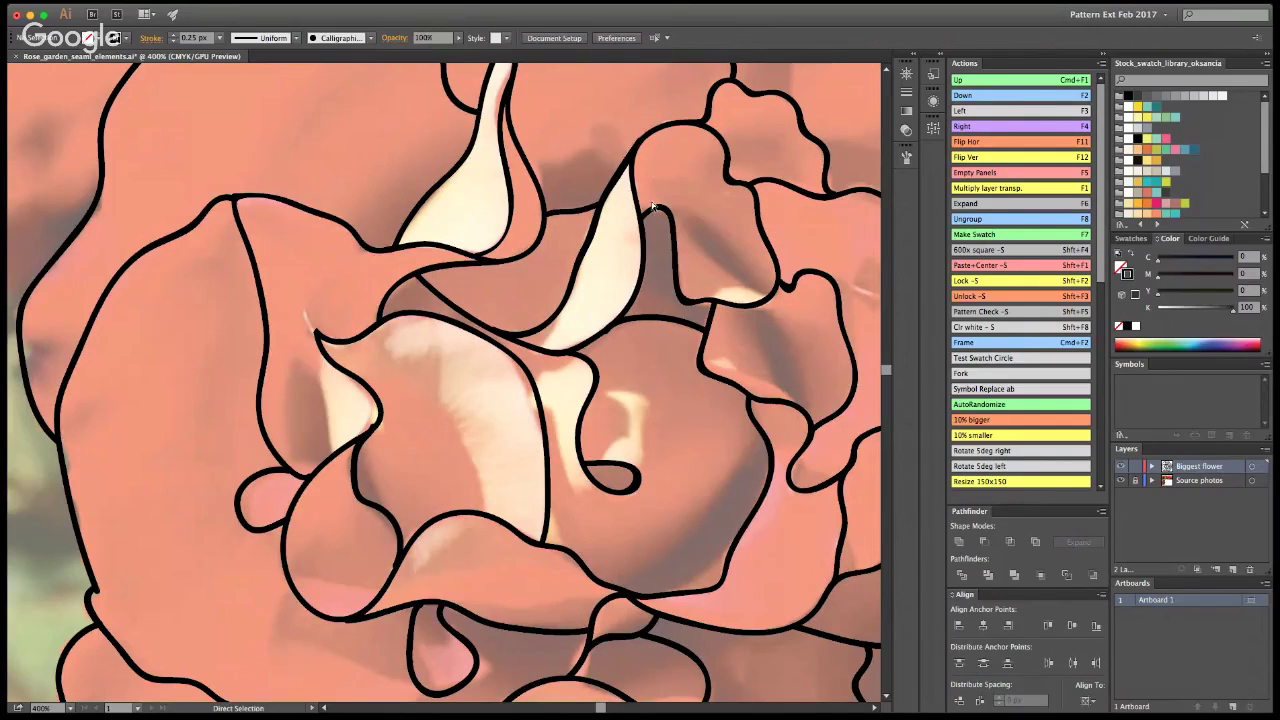
# Step: Adjust the upper end anchor of the front petal's inner fold line so it meets the petal outline
pyautogui.click(376, 430)
pyautogui.moveTo(376, 430); pyautogui.dragTo(374, 435)
pyautogui.click(407, 450)
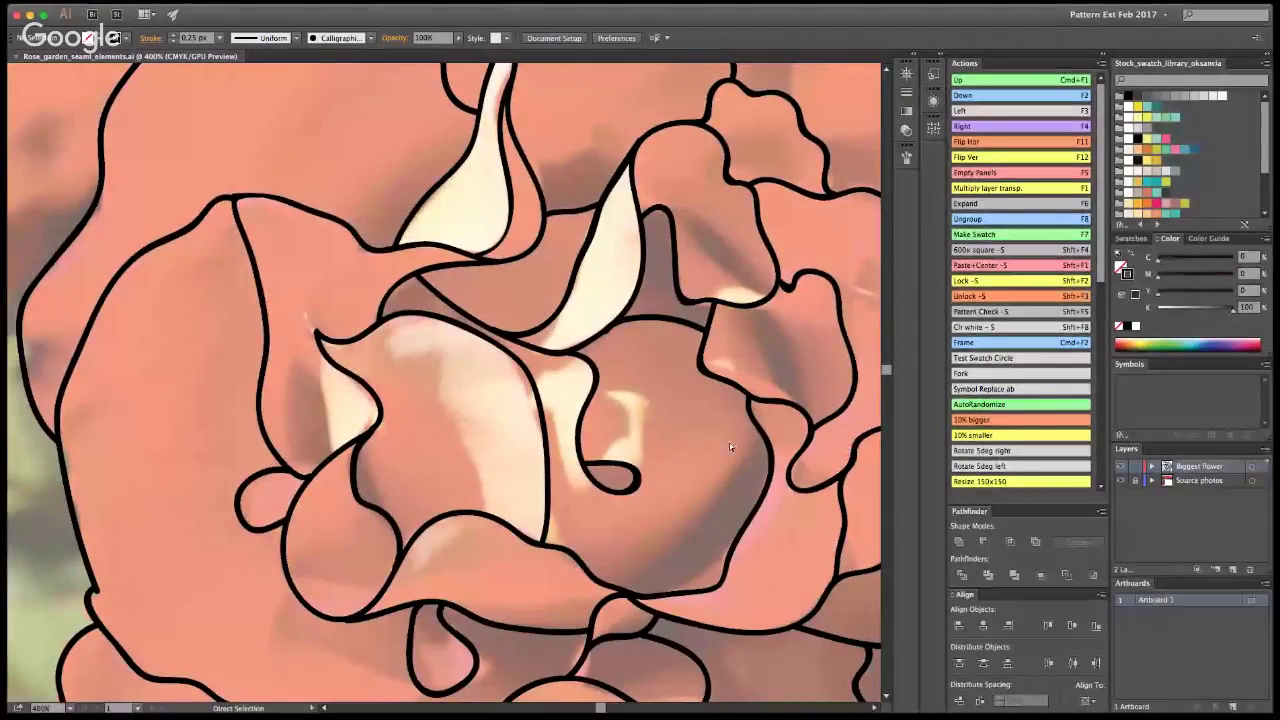
pyautogui.press('v')
pyautogui.press('a')
pyautogui.press('z')
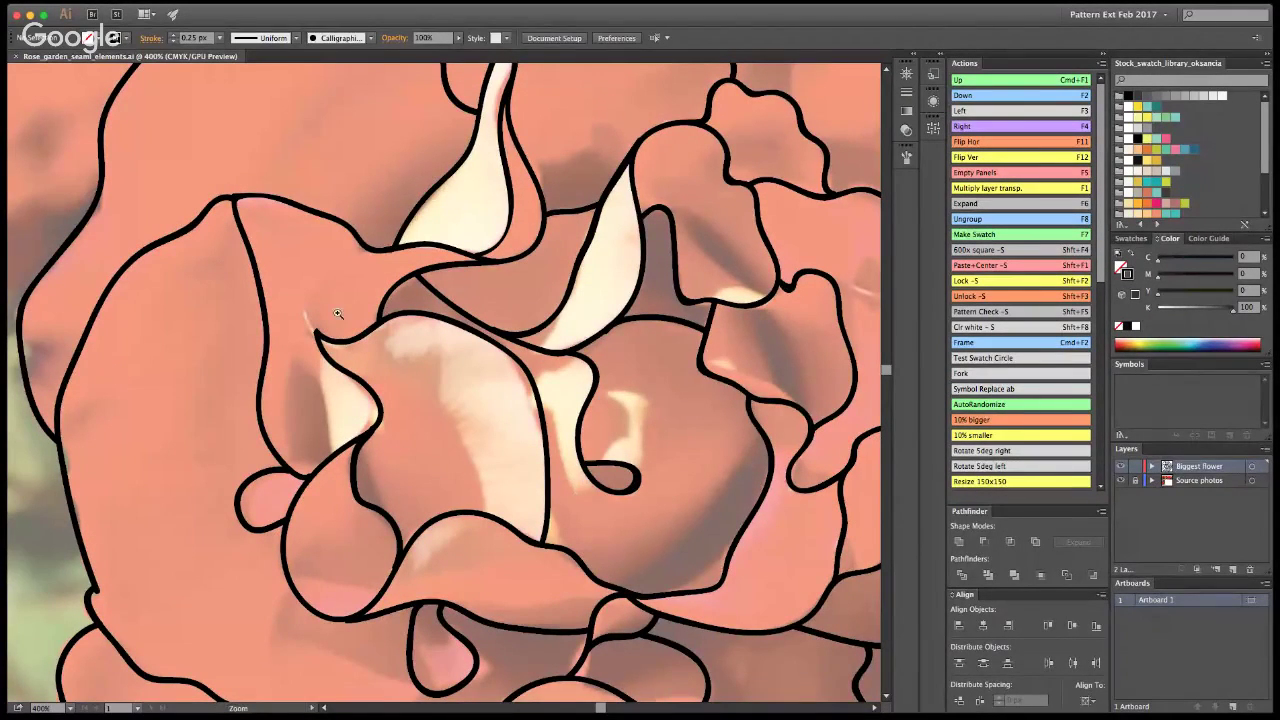
pyautogui.keyDown('alt'); pyautogui.click(466, 402); pyautogui.keyUp('alt')
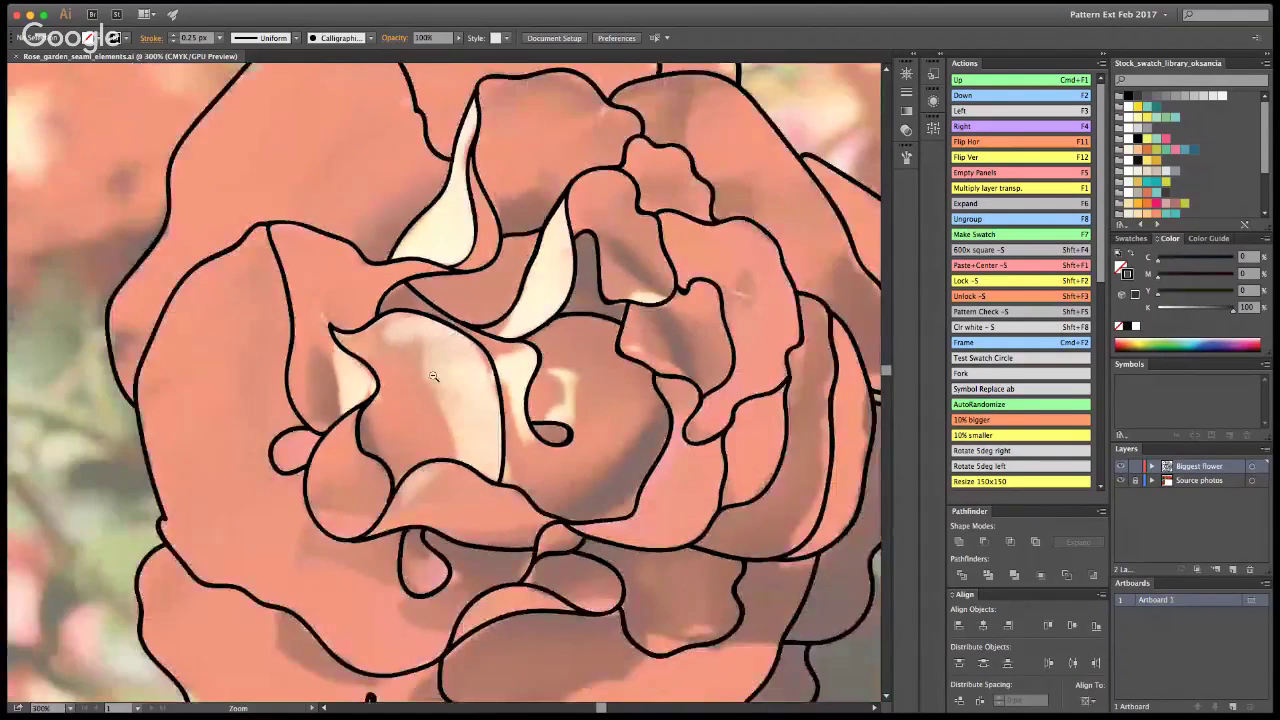
# Step: Lock the Biggest flower layer and append a suffix starting with "ou" to its name
pyautogui.keyDown('alt'); pyautogui.click(455, 396); pyautogui.keyUp('alt')
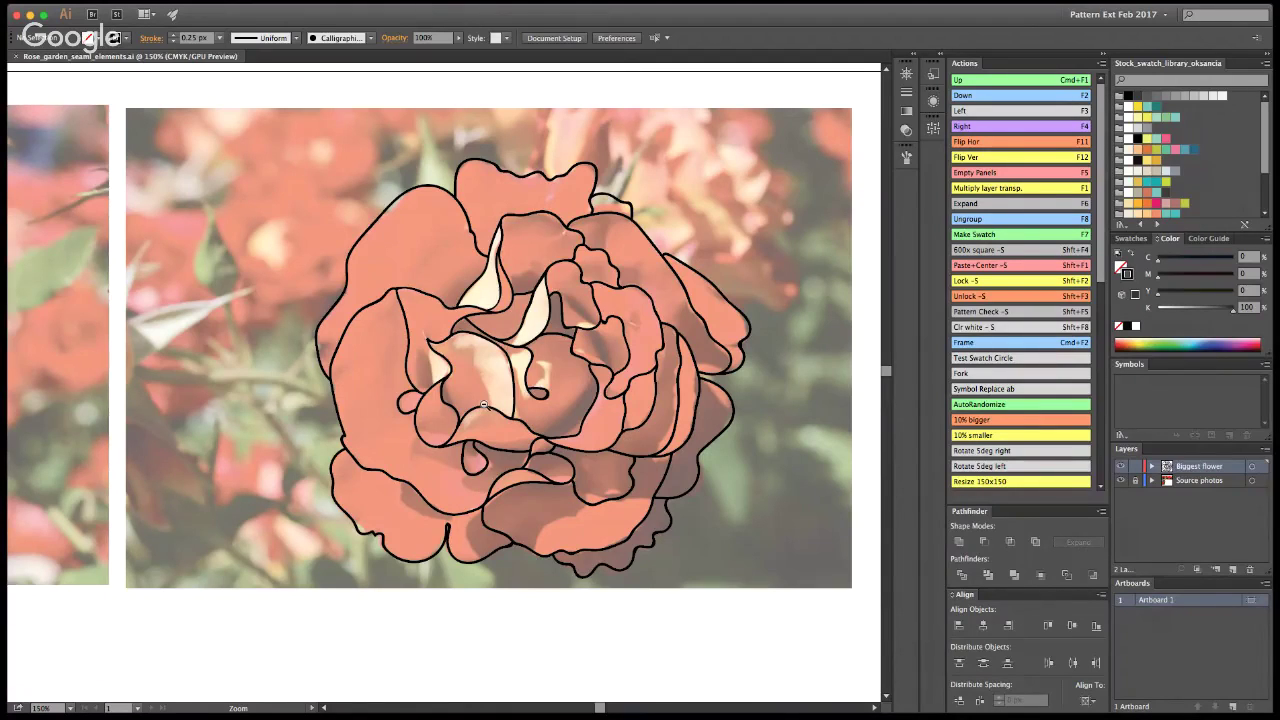
pyautogui.keyDown('alt'); pyautogui.click(365, 392); pyautogui.keyUp('alt')
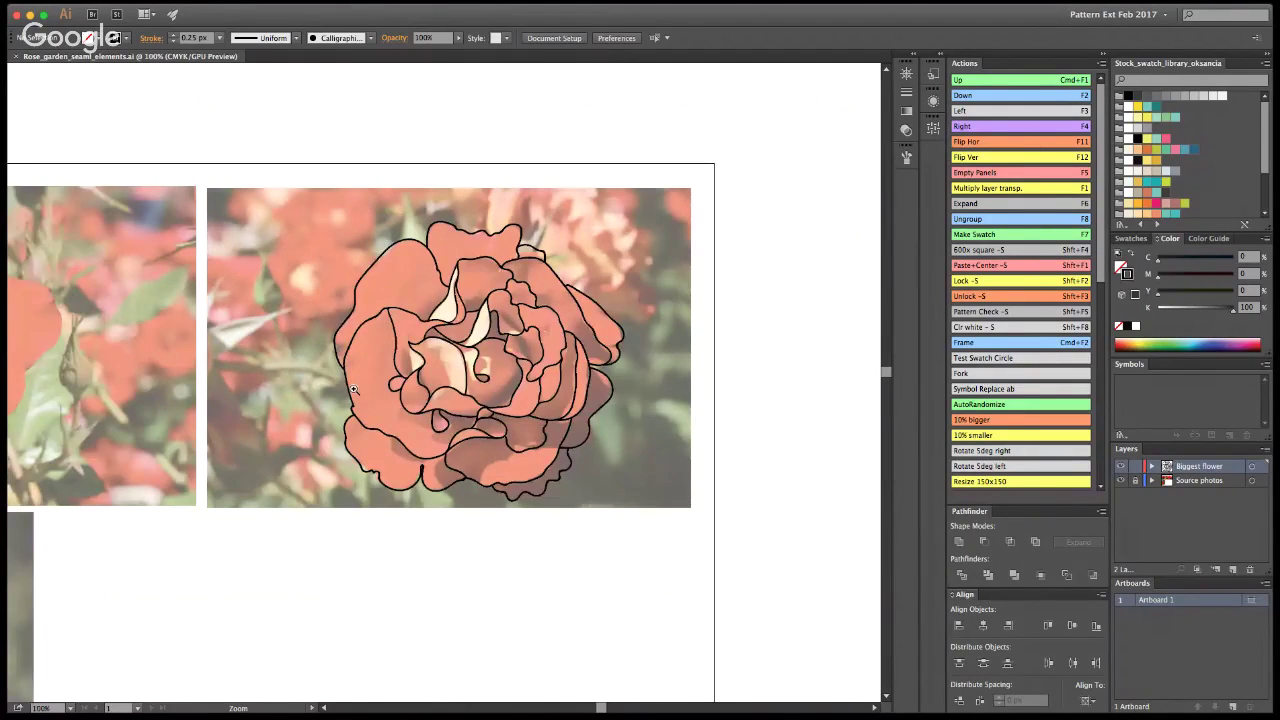
pyautogui.keyDown('alt'); pyautogui.click(353, 390); pyautogui.keyUp('alt')
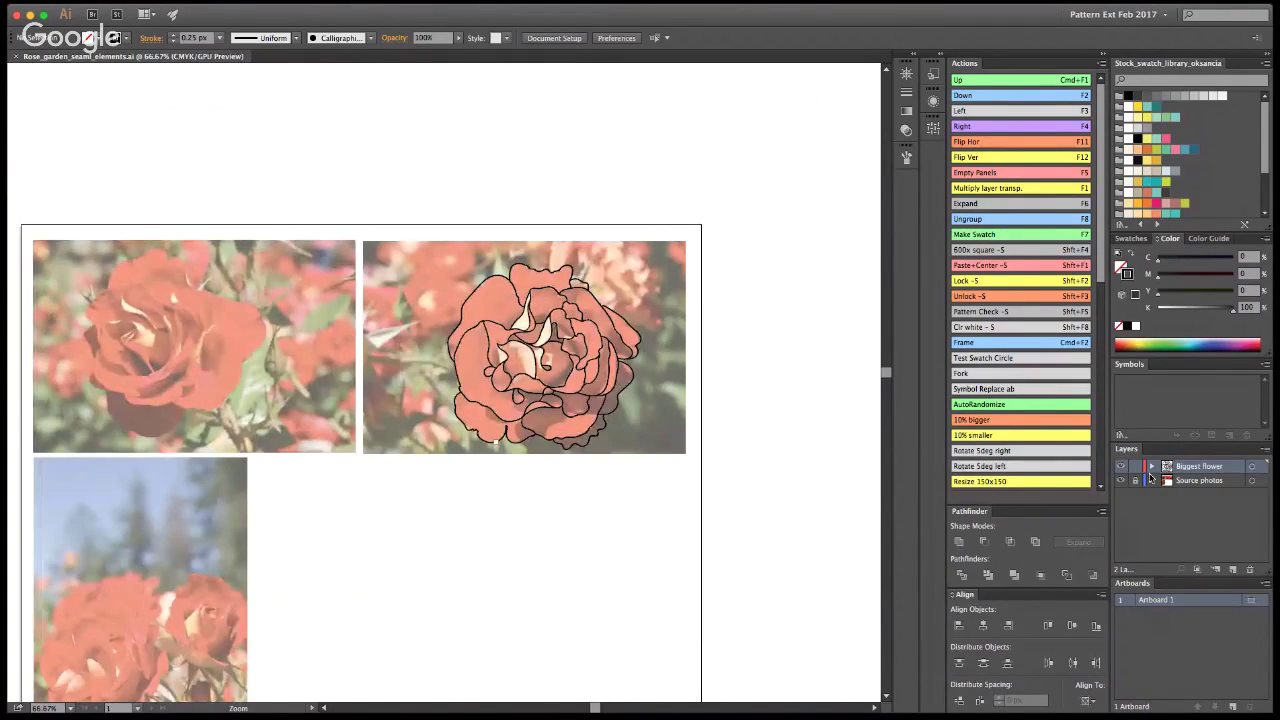
pyautogui.click(1135, 468)
pyautogui.doubleClick(1203, 466)
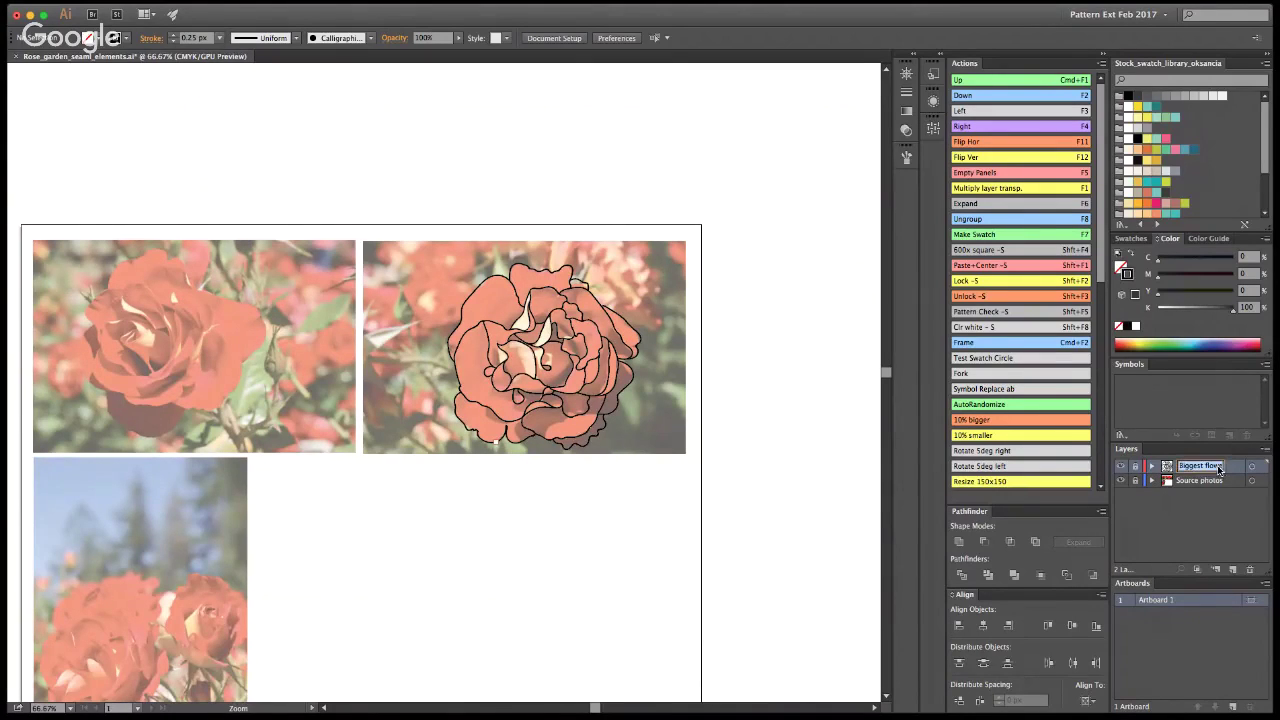
pyautogui.press('Right')
pyautogui.write('ou')
pyautogui.press('Return')
# Step: Create a new layer above the flower layer and name it "Second biggest flower"
pyautogui.click(1233, 569)
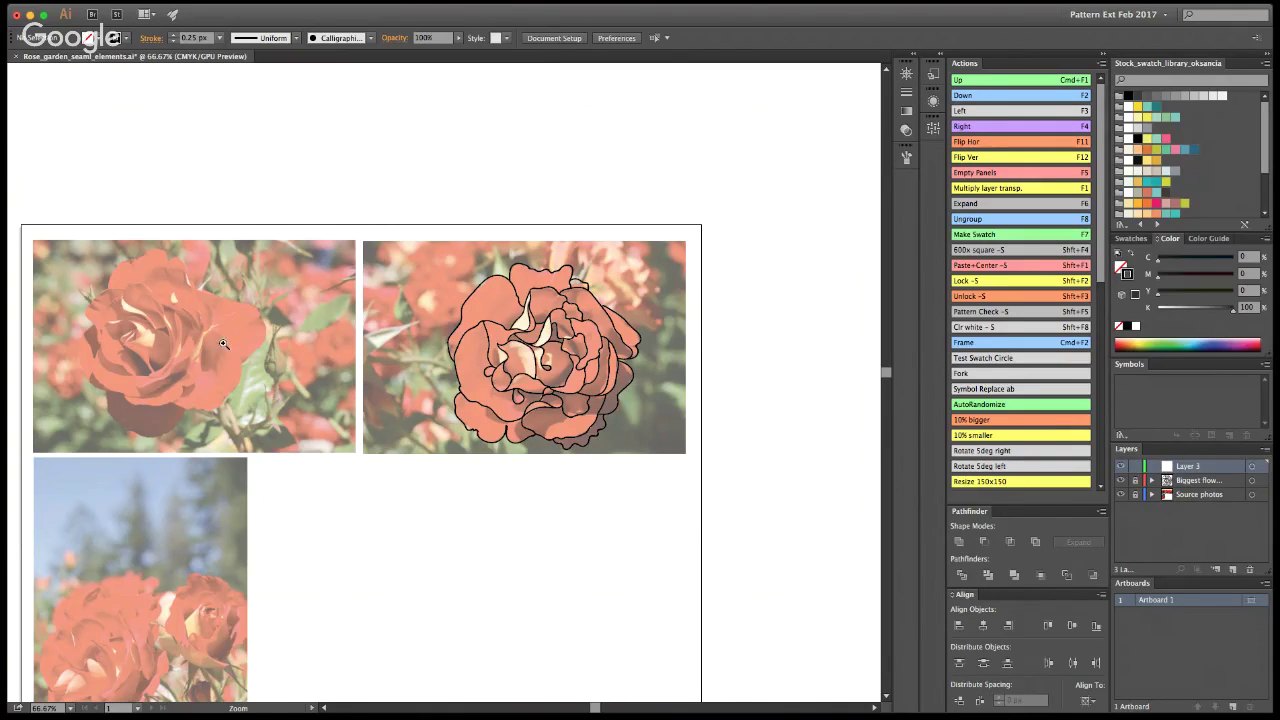
pyautogui.doubleClick(1190, 467)
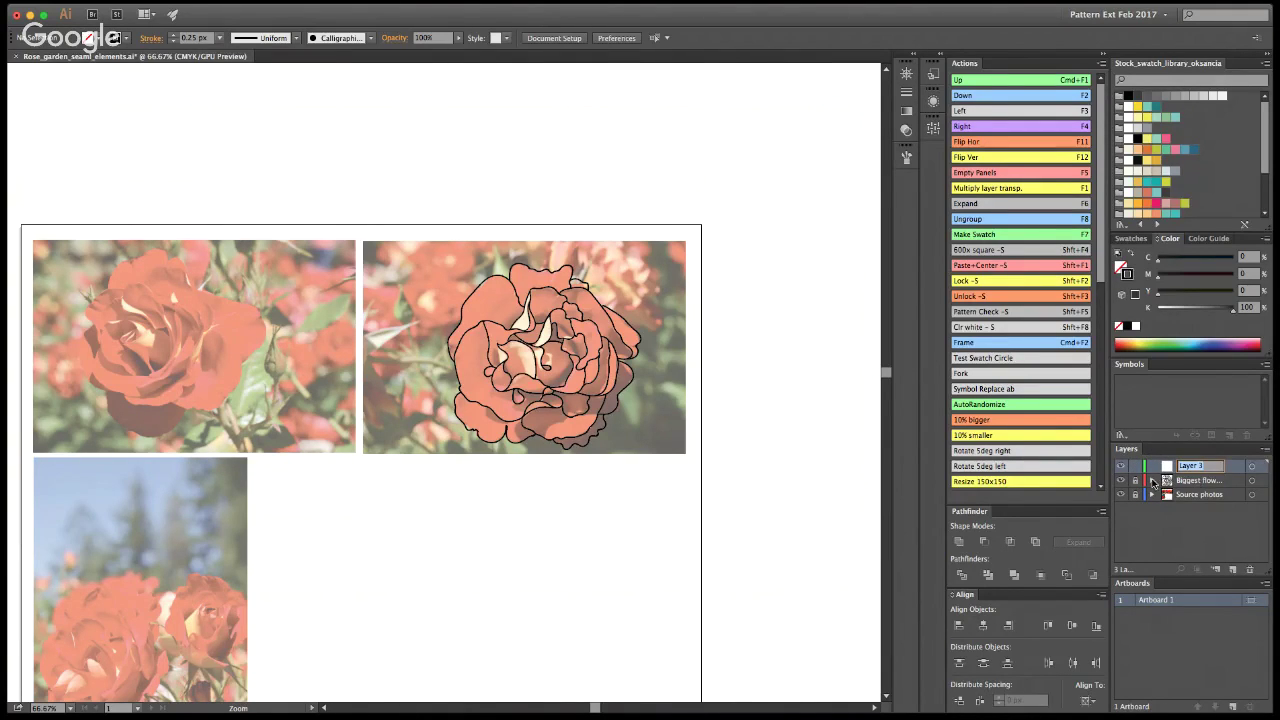
pyautogui.write('Second biggest flower')
pyautogui.press('Return')
# Step: Paint the curled innermost petals of the single red rose in the upper-left photo and the diagonal fold line running below them
pyautogui.click(184, 360)
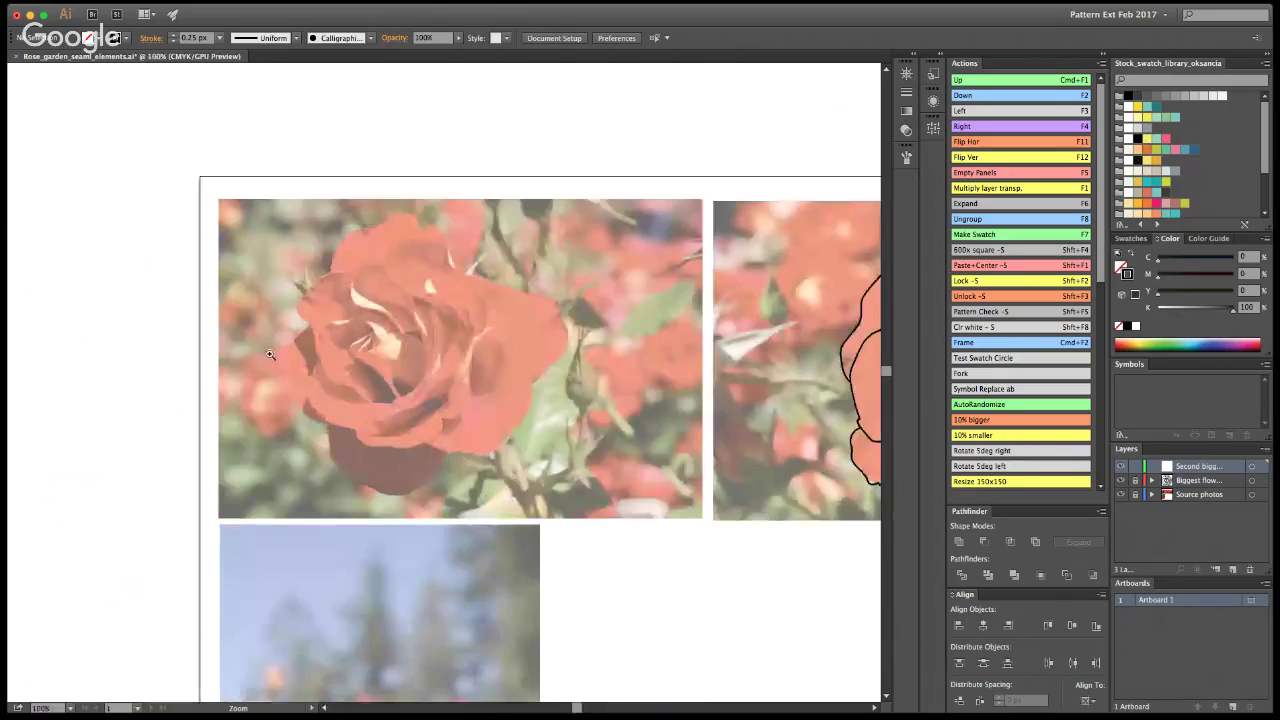
pyautogui.click(407, 355)
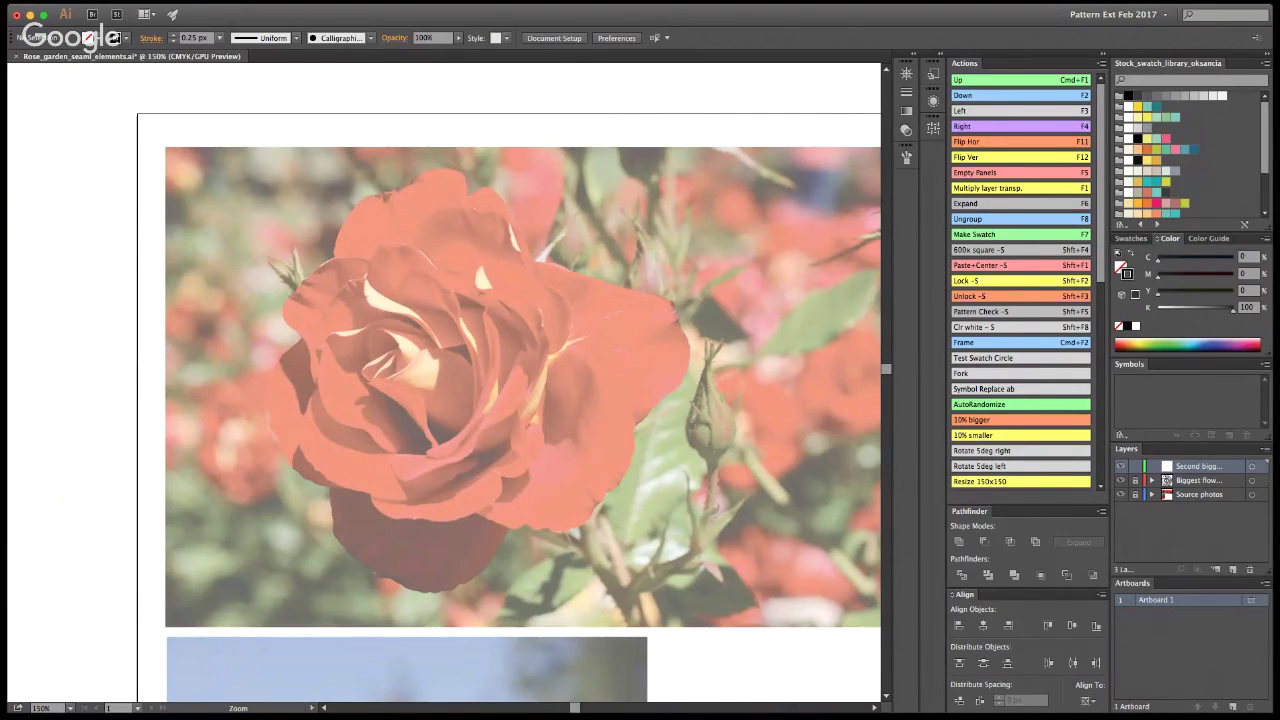
pyautogui.press('b')
pyautogui.press('z')
pyautogui.click(474, 318)
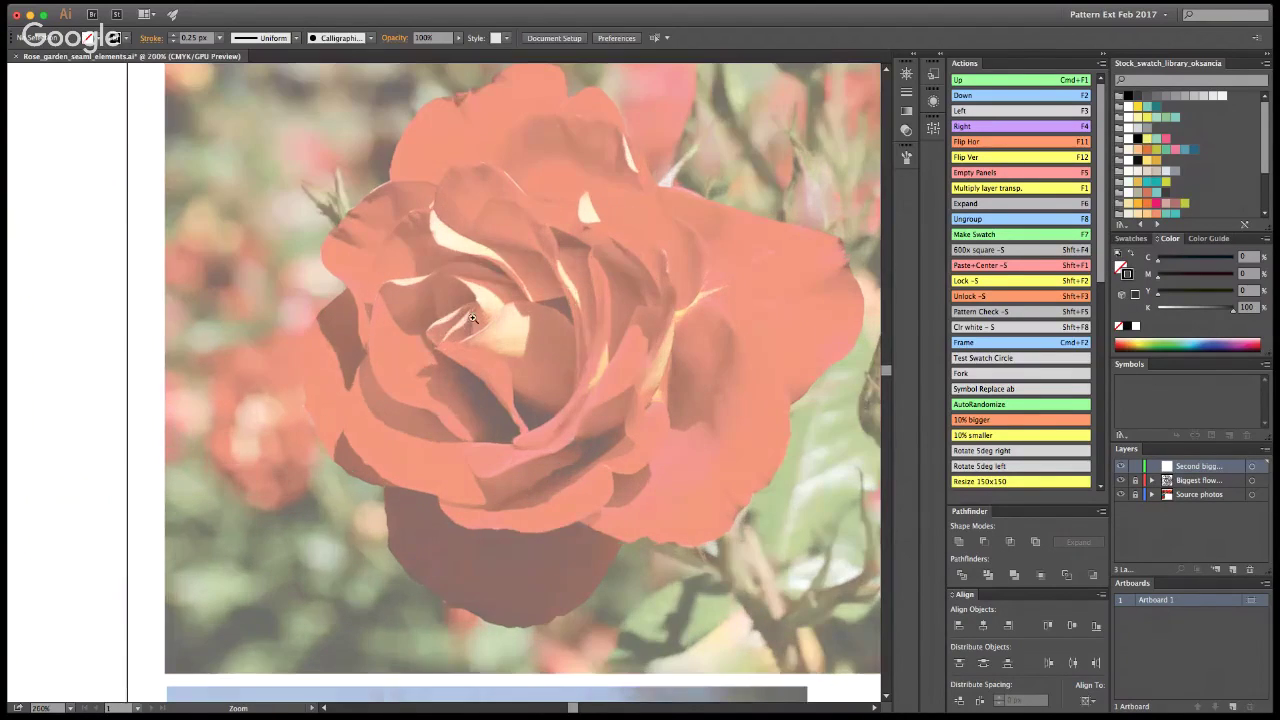
pyautogui.click(478, 322)
pyautogui.press('b')
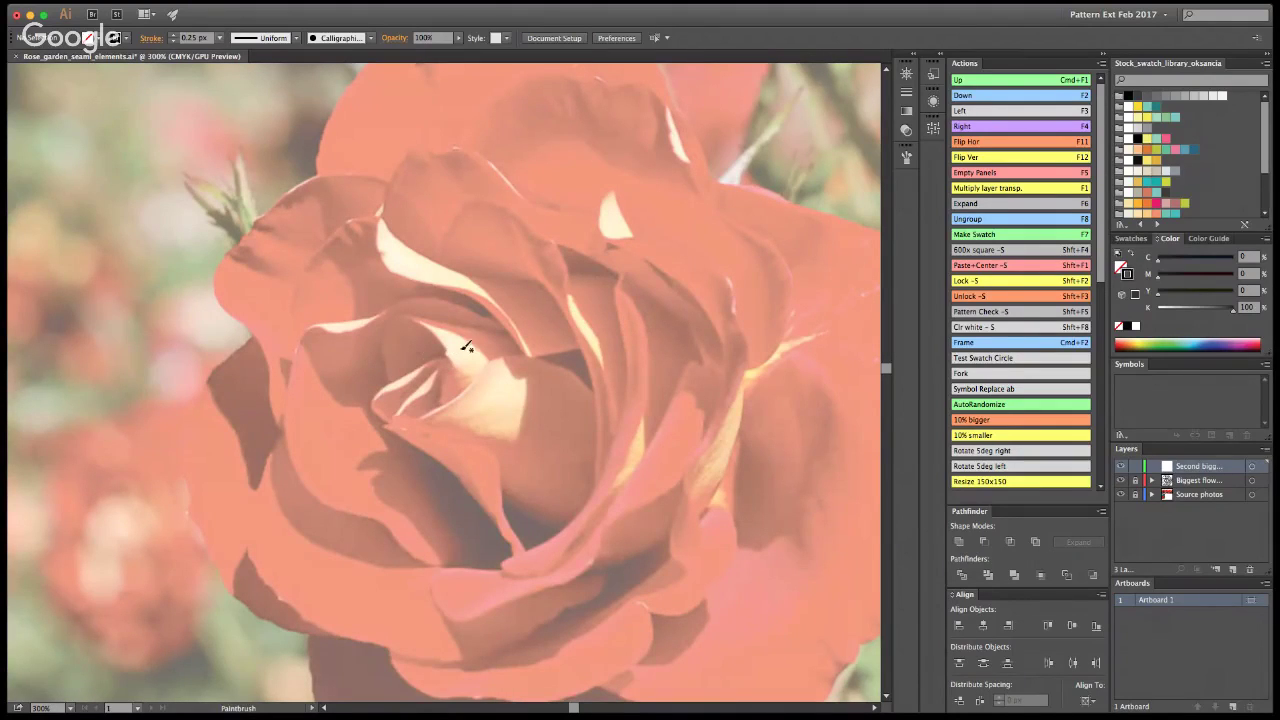
pyautogui.moveTo(443, 403)
pyautogui.mouseDown()
pyautogui.moveTo(451, 334)
pyautogui.moveTo(420, 314)
pyautogui.moveTo(386, 334)
pyautogui.moveTo(392, 379)
pyautogui.moveTo(430, 357)
pyautogui.moveTo(378, 392)
pyautogui.moveTo(374, 411)
pyautogui.moveTo(395, 417)
pyautogui.mouseUp()
pyautogui.moveTo(452, 358)
pyautogui.mouseDown()
pyautogui.moveTo(385, 424)
pyautogui.moveTo(454, 463)
pyautogui.moveTo(510, 556)
pyautogui.mouseUp()
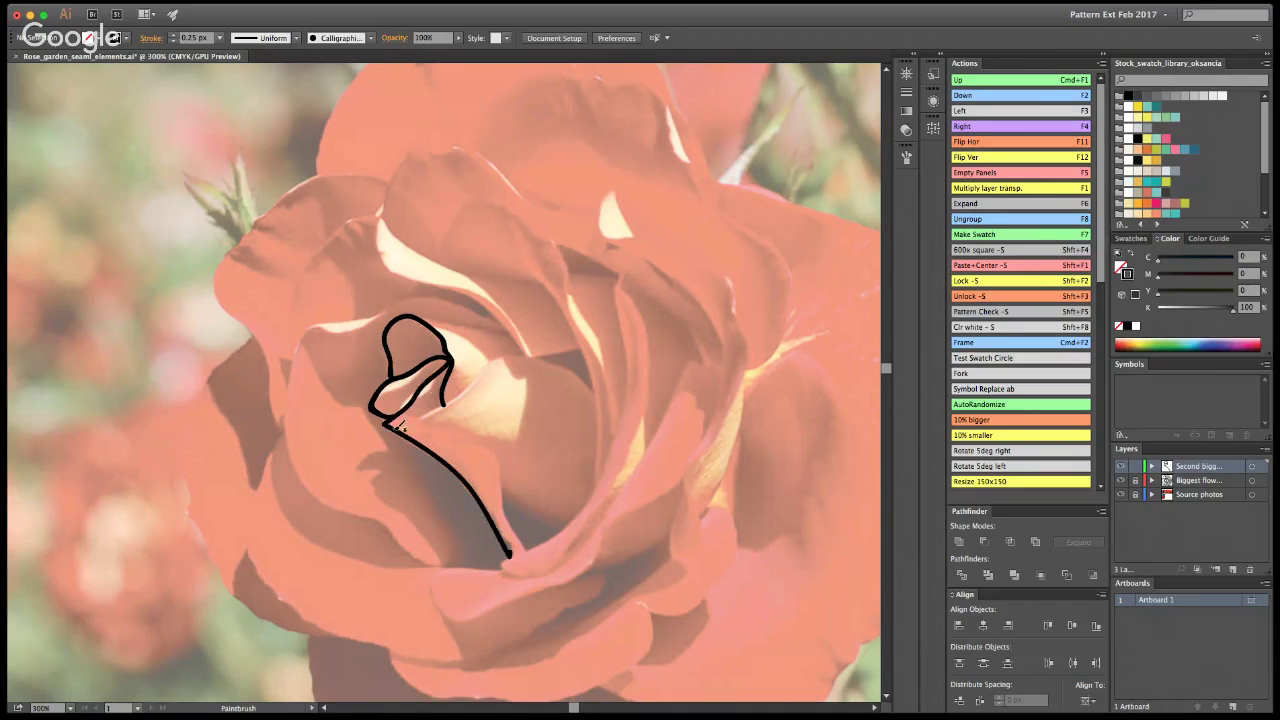
pyautogui.moveTo(386, 424)
pyautogui.mouseDown()
pyautogui.moveTo(500, 446)
pyautogui.moveTo(518, 515)
pyautogui.moveTo(510, 556)
pyautogui.mouseUp()
# Step: Paint the short line above the bud centre plus the upper edge and inner fold of the central cream petal
pyautogui.moveTo(410, 317); pyautogui.dragTo(506, 326)
pyautogui.press('super+z')
pyautogui.moveTo(412, 424)
pyautogui.mouseDown()
pyautogui.moveTo(492, 364)
pyautogui.moveTo(544, 352)
pyautogui.moveTo(596, 392)
pyautogui.mouseUp()
pyautogui.moveTo(513, 555); pyautogui.dragTo(590, 506)
pyautogui.press('super+z')
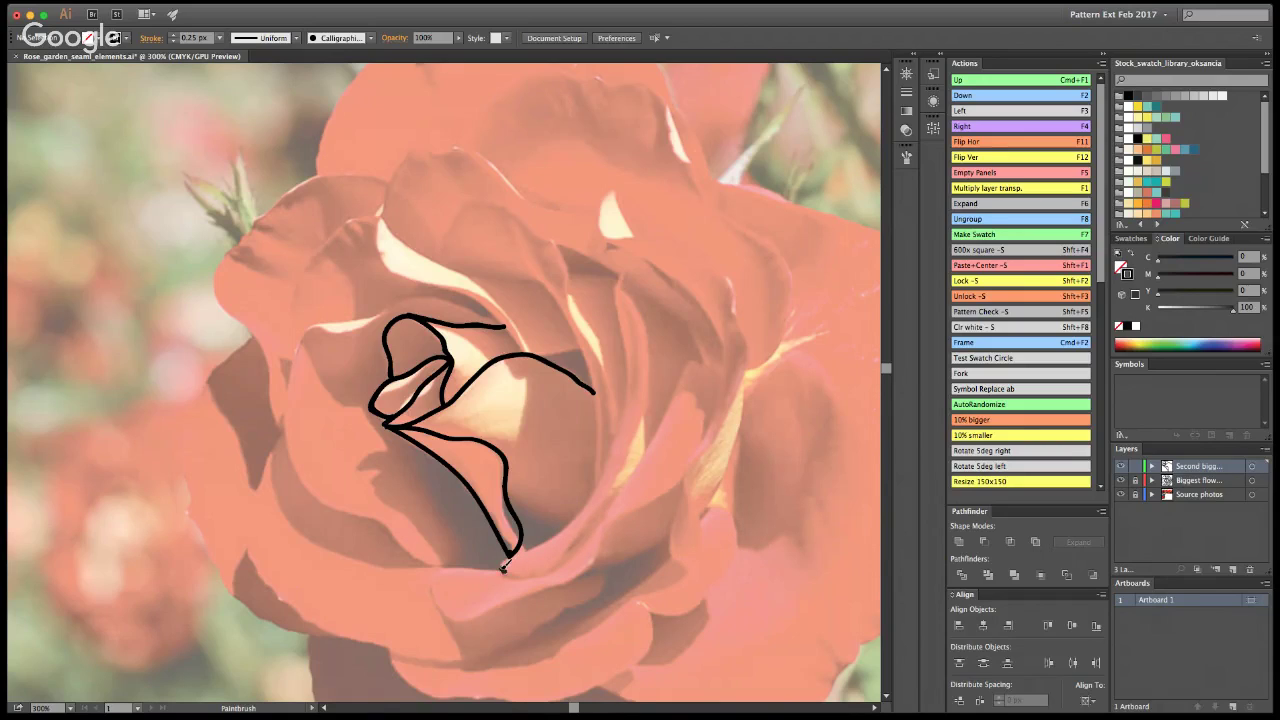
# Step: Paint the two long petal edges on the bud's right side, curving from its base up to the upper petals
pyautogui.moveTo(503, 566)
pyautogui.mouseDown()
pyautogui.moveTo(587, 504)
pyautogui.moveTo(606, 464)
pyautogui.moveTo(597, 402)
pyautogui.mouseUp()
pyautogui.press('super+z')
pyautogui.press('a')
pyautogui.press('b')
pyautogui.moveTo(502, 572)
pyautogui.mouseDown()
pyautogui.moveTo(598, 492)
pyautogui.moveTo(620, 445)
pyautogui.moveTo(621, 274)
pyautogui.moveTo(590, 246)
pyautogui.moveTo(553, 243)
pyautogui.mouseUp()
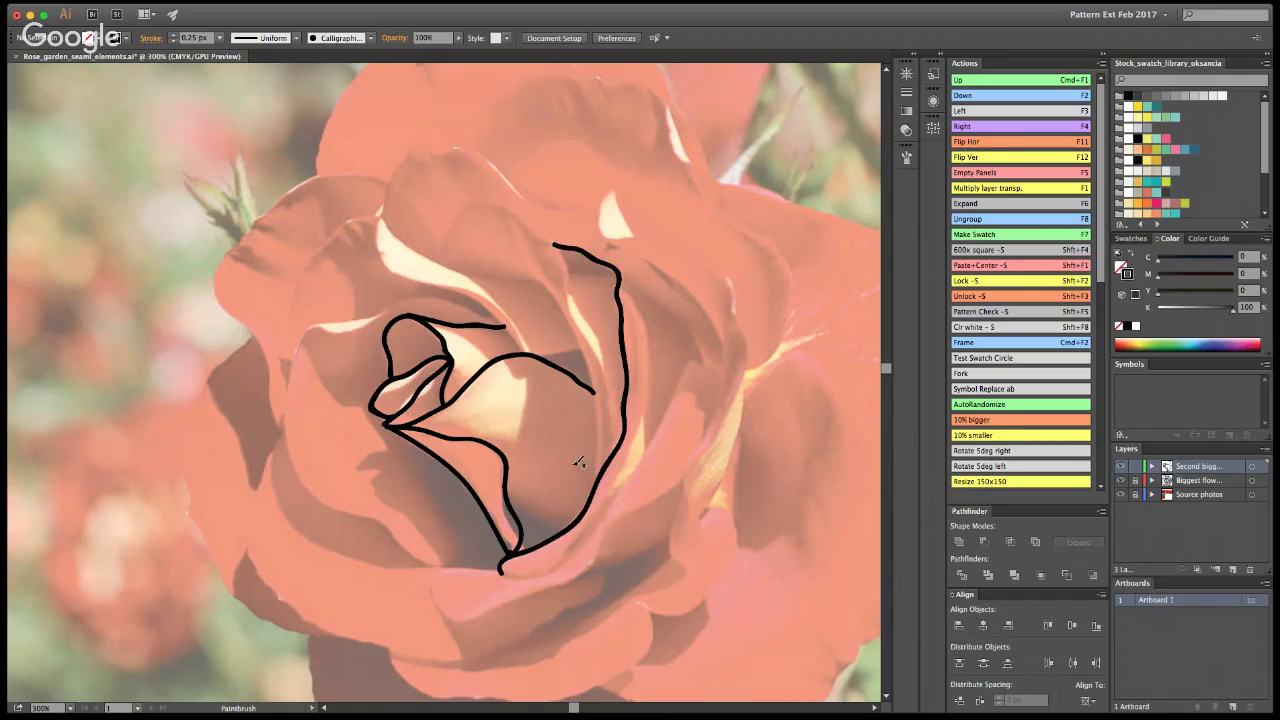
pyautogui.moveTo(597, 487); pyautogui.dragTo(585, 356)
pyautogui.press('super+z')
pyautogui.moveTo(597, 490)
pyautogui.mouseDown()
pyautogui.moveTo(592, 374)
pyautogui.moveTo(569, 330)
pyautogui.moveTo(545, 285)
pyautogui.moveTo(470, 279)
pyautogui.mouseUp()
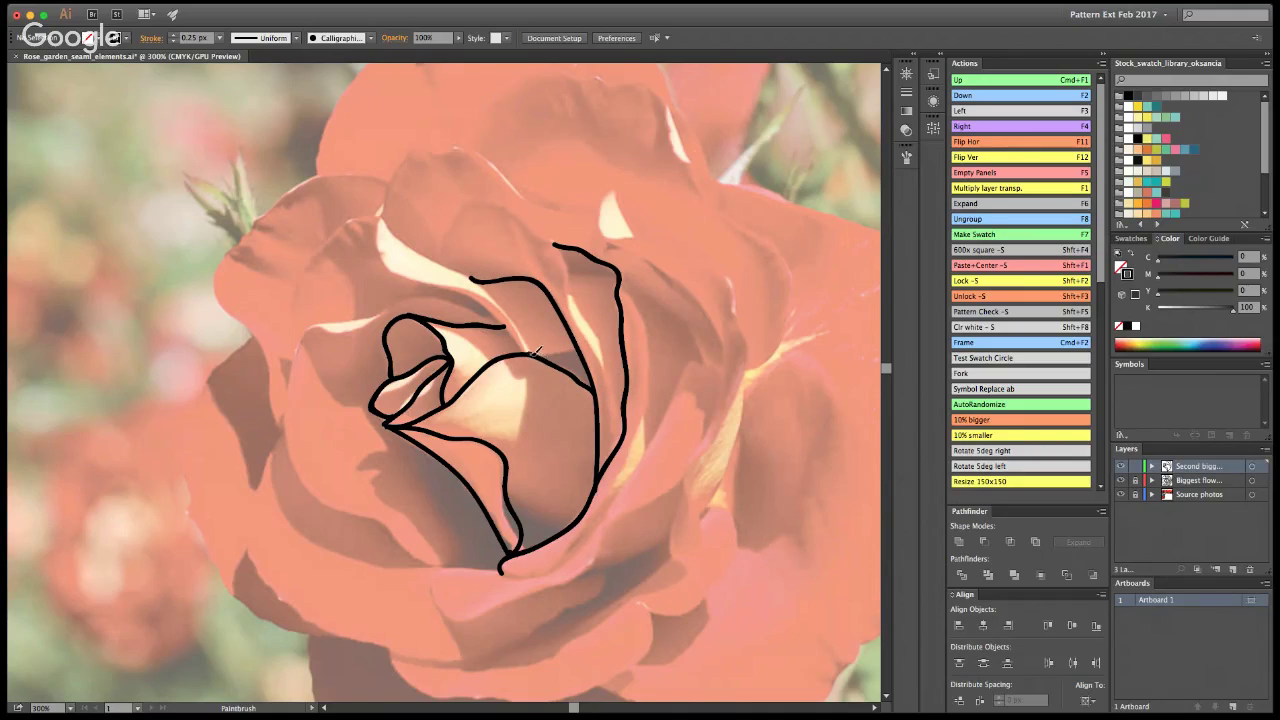
# Step: Paint the upper-left petal outline from the central petal's top edge along the cream highlight and around to the left
pyautogui.press('a')
pyautogui.press('b')
pyautogui.press('a')
pyautogui.press('b')
pyautogui.moveTo(526, 352)
pyautogui.mouseDown()
pyautogui.moveTo(478, 298)
pyautogui.moveTo(396, 268)
pyautogui.moveTo(376, 212)
pyautogui.moveTo(313, 254)
pyautogui.moveTo(297, 341)
pyautogui.mouseUp()
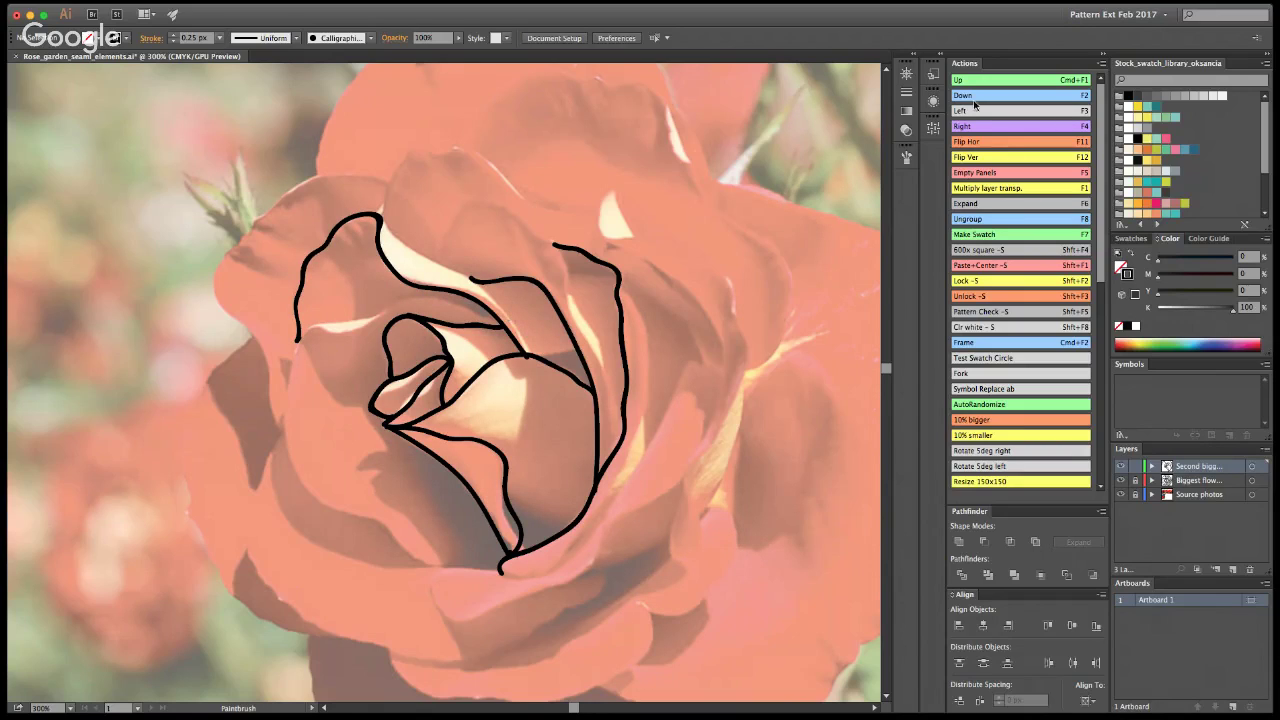
# Step: Adjust the end anchors of the upper-left petal outline and the bud's right edge so they meet the neighbouring lines
pyautogui.press('a')
pyautogui.click(530, 360)
pyautogui.moveTo(529, 358); pyautogui.dragTo(525, 353)
pyautogui.click(543, 398)
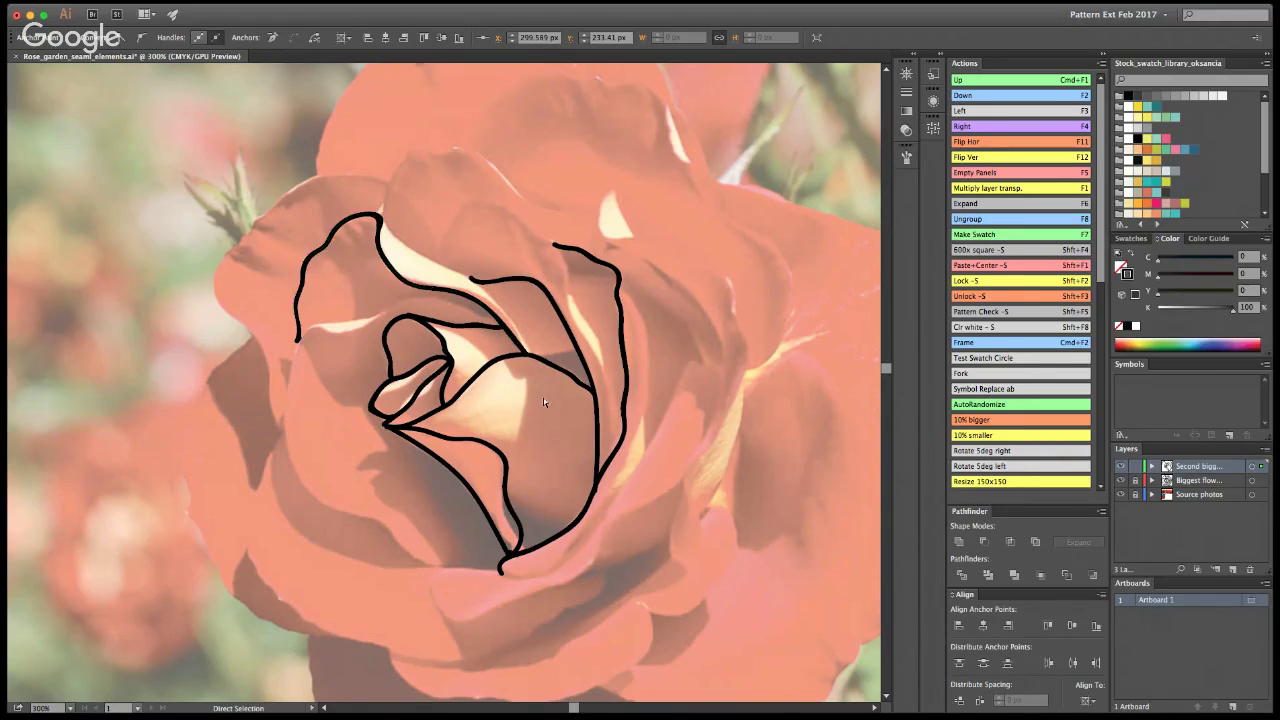
pyautogui.click(596, 493)
pyautogui.moveTo(595, 493); pyautogui.dragTo(597, 486)
pyautogui.click(658, 455)
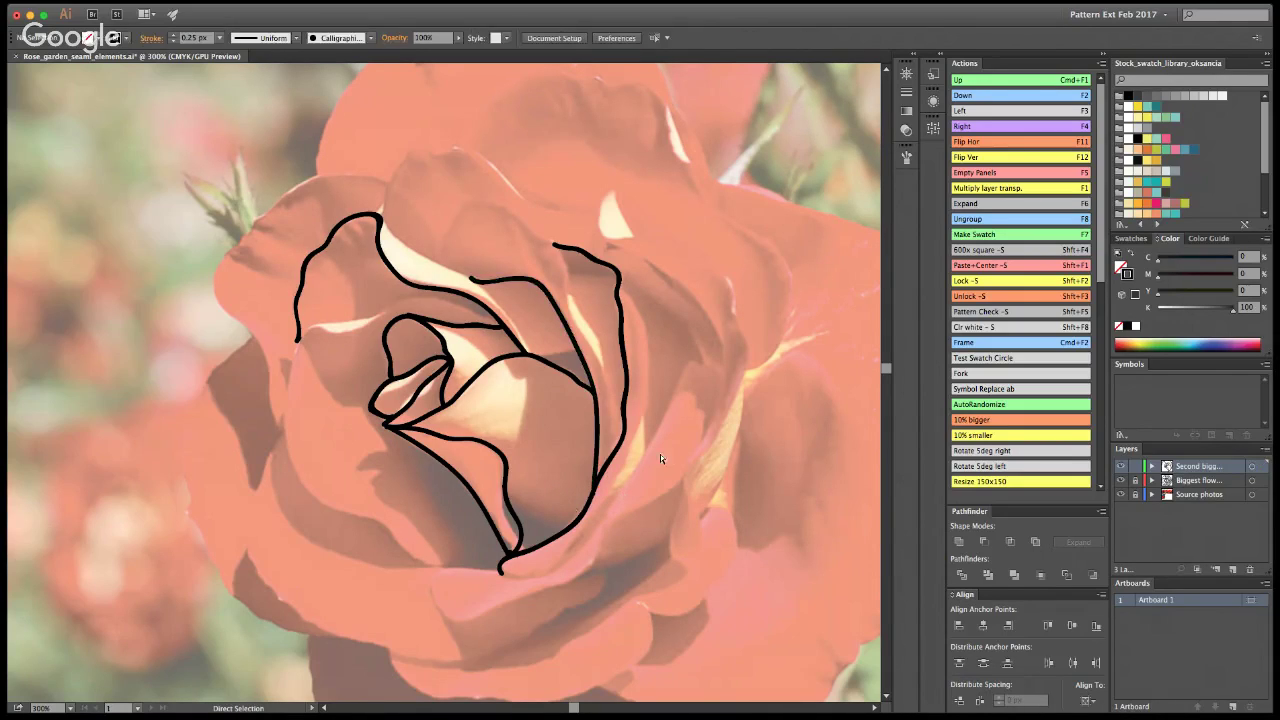
# Step: Paint the rolled rim above the bud and the left petal outline curving down toward the bud's base
pyautogui.press('b')
pyautogui.moveTo(485, 318); pyautogui.dragTo(457, 298)
pyautogui.moveTo(390, 298)
pyautogui.mouseDown()
pyautogui.moveTo(294, 343)
pyautogui.moveTo(287, 435)
pyautogui.moveTo(312, 498)
pyautogui.moveTo(443, 561)
pyautogui.moveTo(505, 556)
pyautogui.mouseUp()
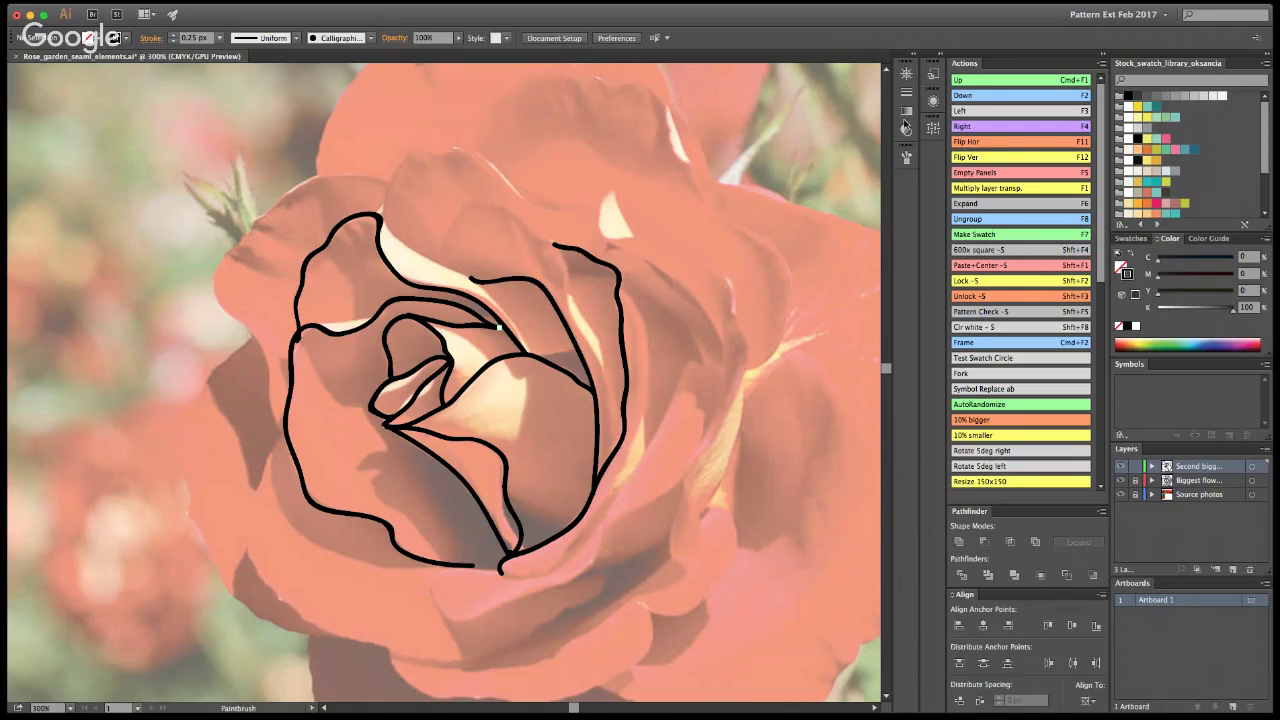
# Step: Adjust the lower-left end anchor of the upper-left petal outline so it joins the left petal's edge
pyautogui.press('a')
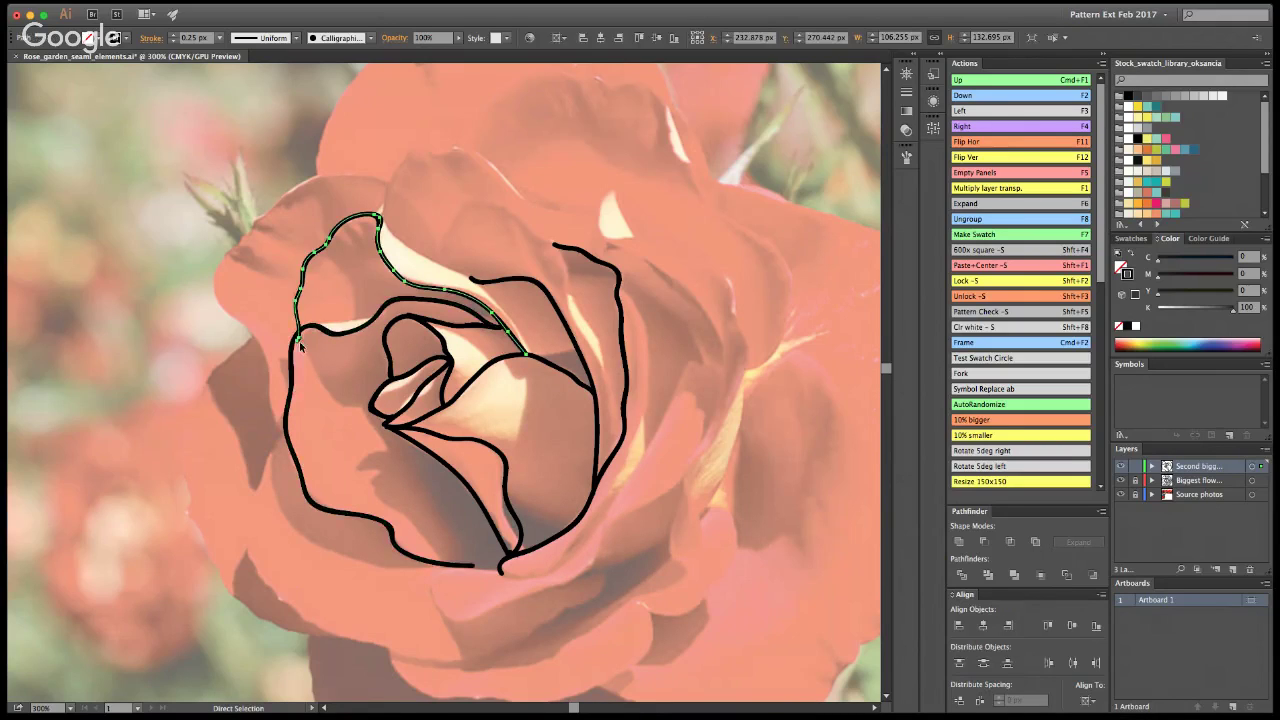
pyautogui.click(300, 340)
pyautogui.moveTo(308, 346); pyautogui.dragTo(311, 352)
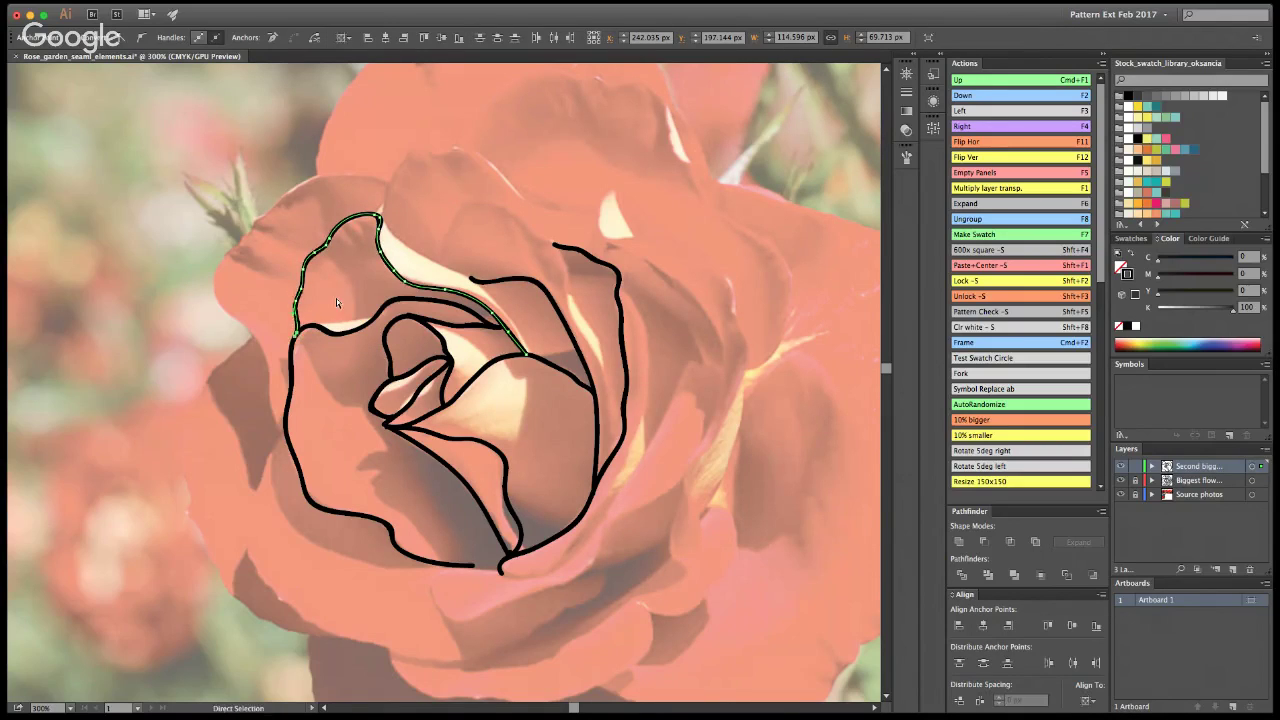
pyautogui.click(501, 217)
pyautogui.click(430, 325)
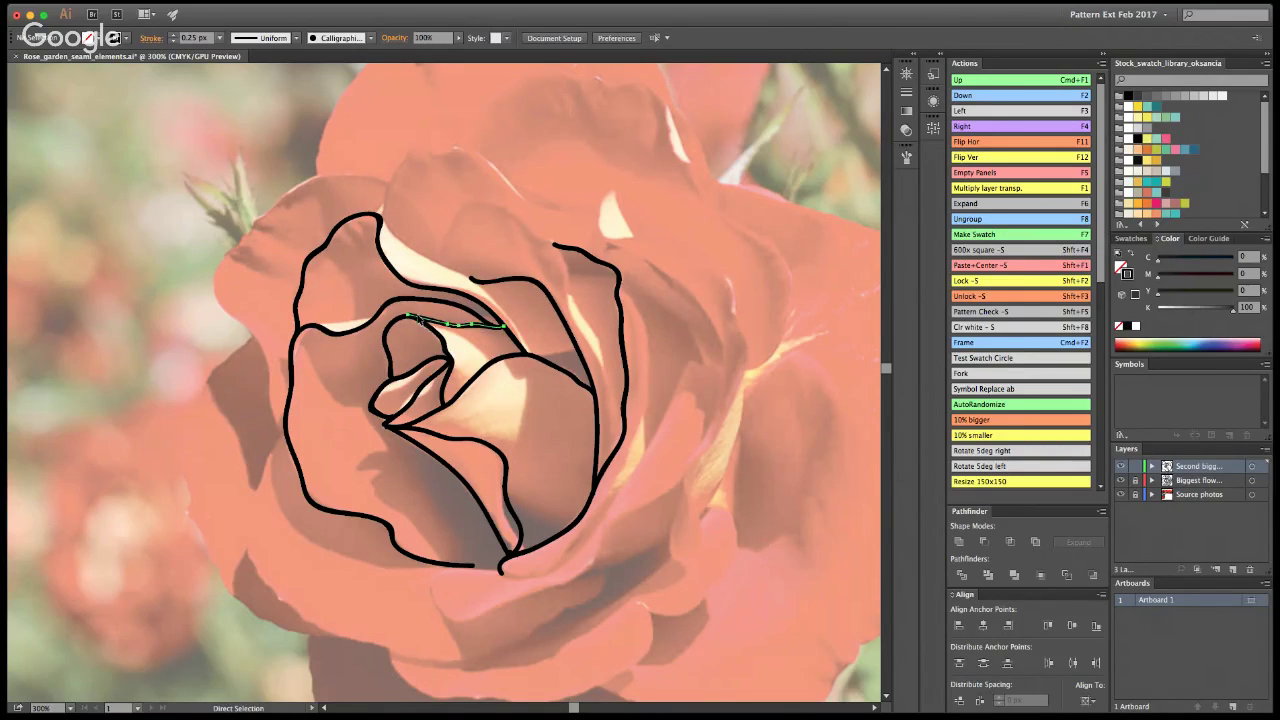
pyautogui.click(328, 388)
# Step: Paint the cream highlight's upper edge, the tall upper petal outline and the smaller petal edge inside it
pyautogui.press('b')
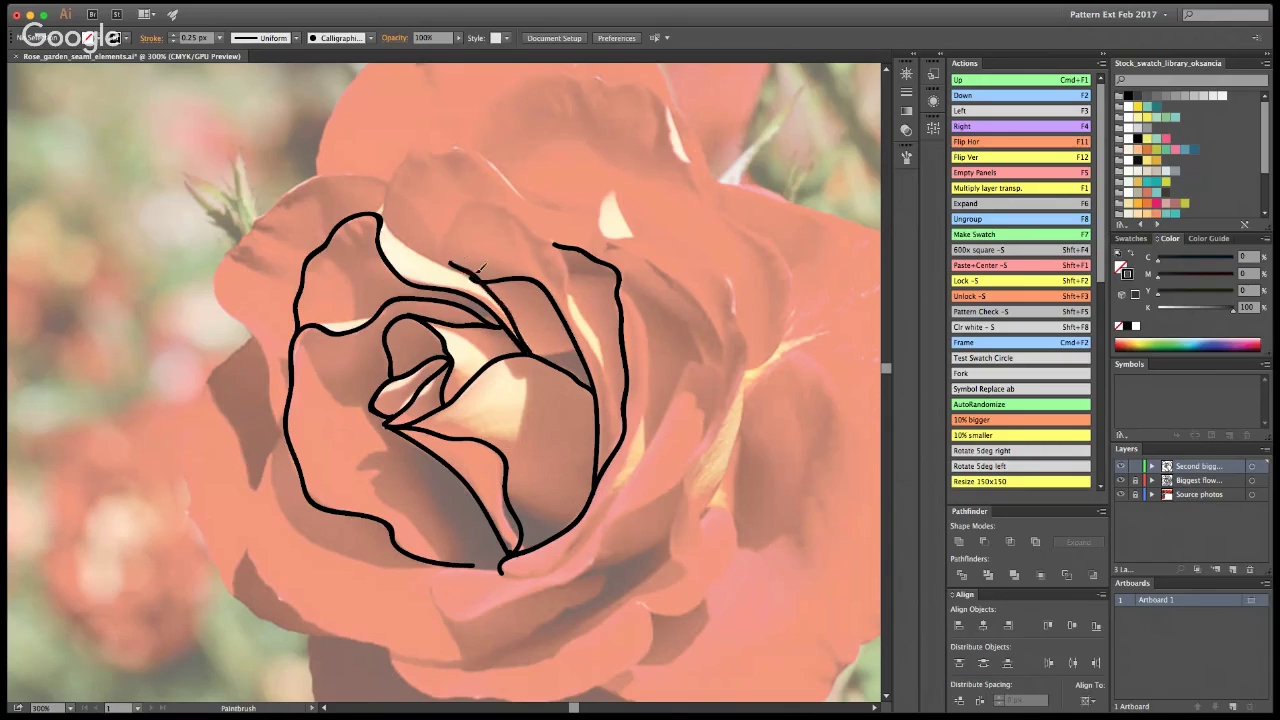
pyautogui.moveTo(531, 343)
pyautogui.mouseDown()
pyautogui.moveTo(473, 271)
pyautogui.moveTo(404, 240)
pyautogui.moveTo(385, 216)
pyautogui.moveTo(426, 140)
pyautogui.moveTo(491, 154)
pyautogui.moveTo(604, 257)
pyautogui.mouseUp()
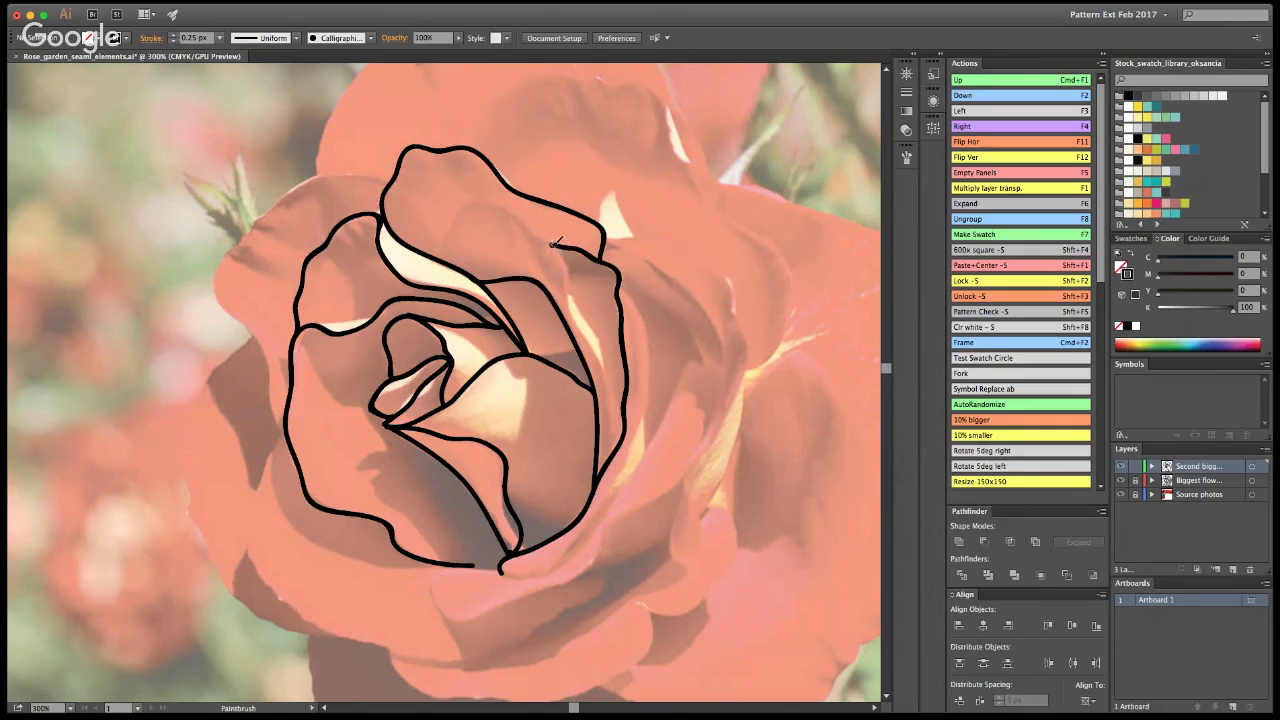
pyautogui.moveTo(535, 224)
pyautogui.mouseDown()
pyautogui.moveTo(470, 196)
pyautogui.moveTo(442, 235)
pyautogui.moveTo(466, 266)
pyautogui.moveTo(548, 283)
pyautogui.moveTo(563, 246)
pyautogui.moveTo(478, 194)
pyautogui.moveTo(453, 246)
pyautogui.moveTo(460, 266)
pyautogui.mouseUp()
pyautogui.press('super+z')
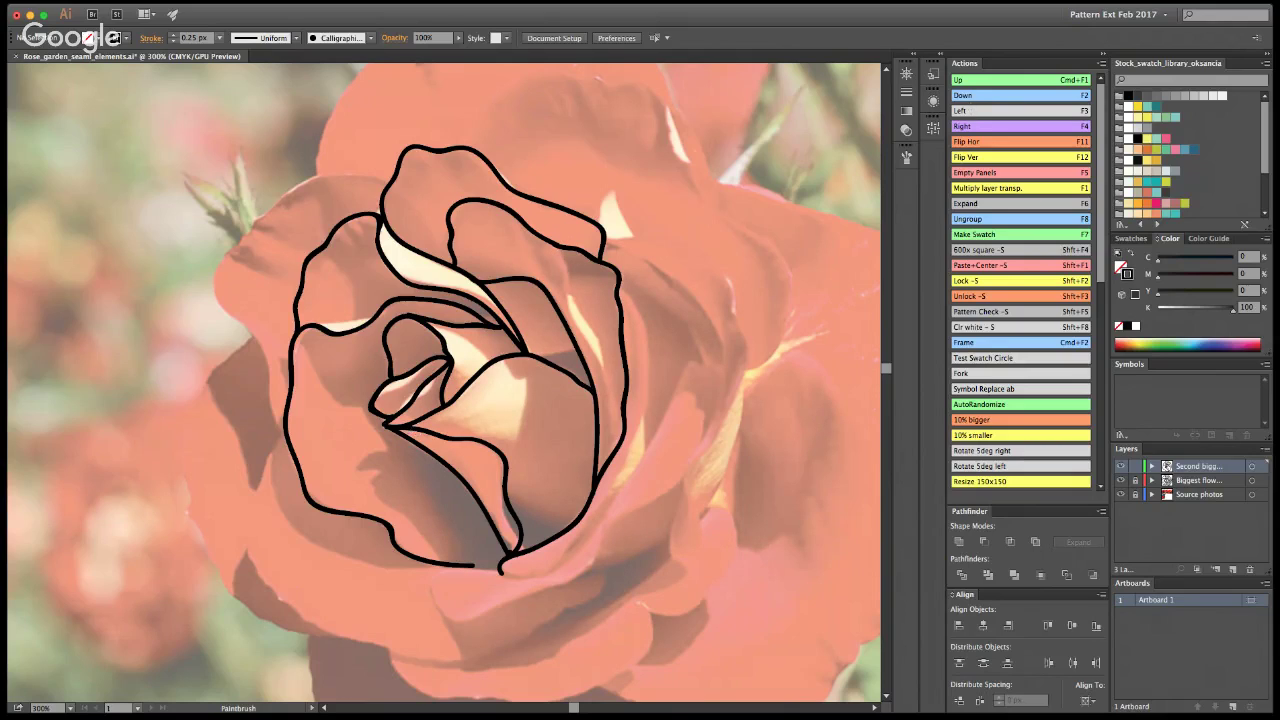
# Step: Adjust the left end anchor of the central petal's line so it meets the tip of the diagonal fold
pyautogui.press('a')
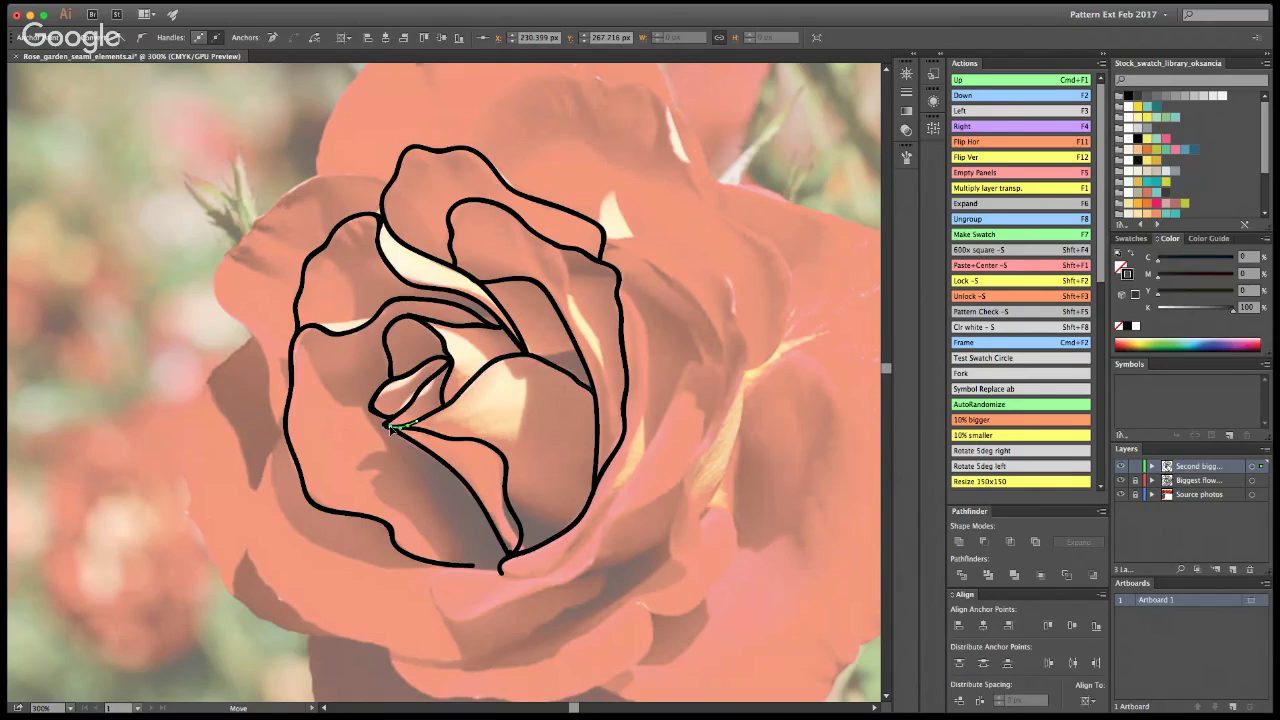
pyautogui.click(385, 428)
pyautogui.moveTo(385, 427); pyautogui.dragTo(381, 426)
pyautogui.click(426, 487)
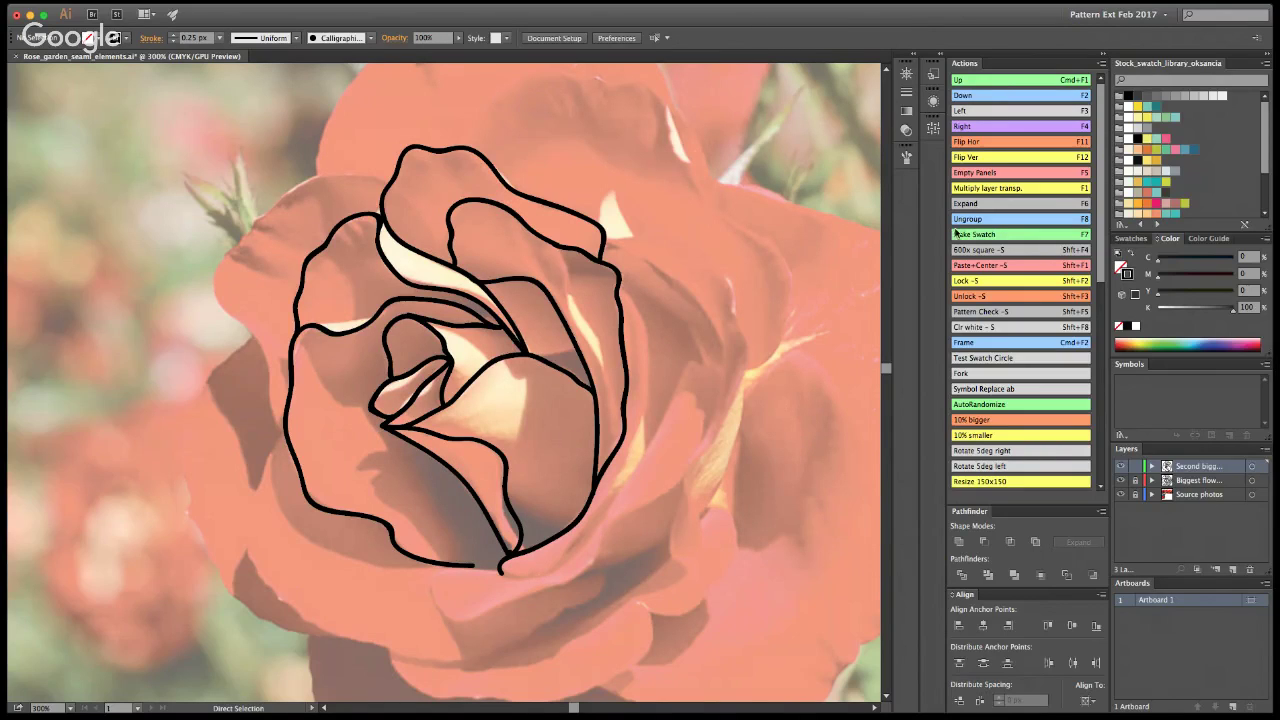
# Step: Paint the wavy outer petal at the upper left and the large petal wrapping around the rose's lower left side
pyautogui.press('b')
pyautogui.moveTo(289, 430)
pyautogui.mouseDown()
pyautogui.moveTo(255, 342)
pyautogui.moveTo(214, 284)
pyautogui.moveTo(267, 206)
pyautogui.moveTo(309, 175)
pyautogui.moveTo(395, 180)
pyautogui.mouseUp()
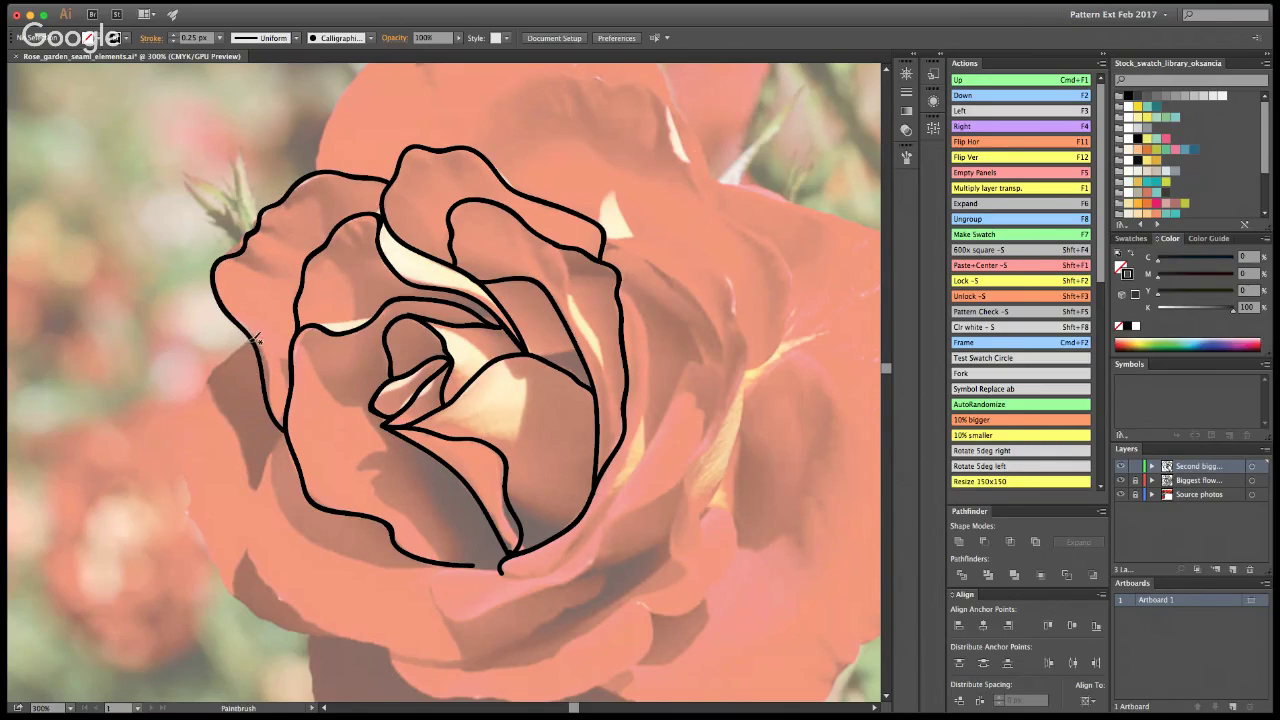
pyautogui.moveTo(253, 340)
pyautogui.mouseDown()
pyautogui.moveTo(183, 422)
pyautogui.moveTo(192, 513)
pyautogui.moveTo(220, 568)
pyautogui.moveTo(272, 618)
pyautogui.moveTo(447, 661)
pyautogui.moveTo(613, 587)
pyautogui.moveTo(602, 566)
pyautogui.moveTo(558, 577)
pyautogui.moveTo(472, 565)
pyautogui.mouseUp()
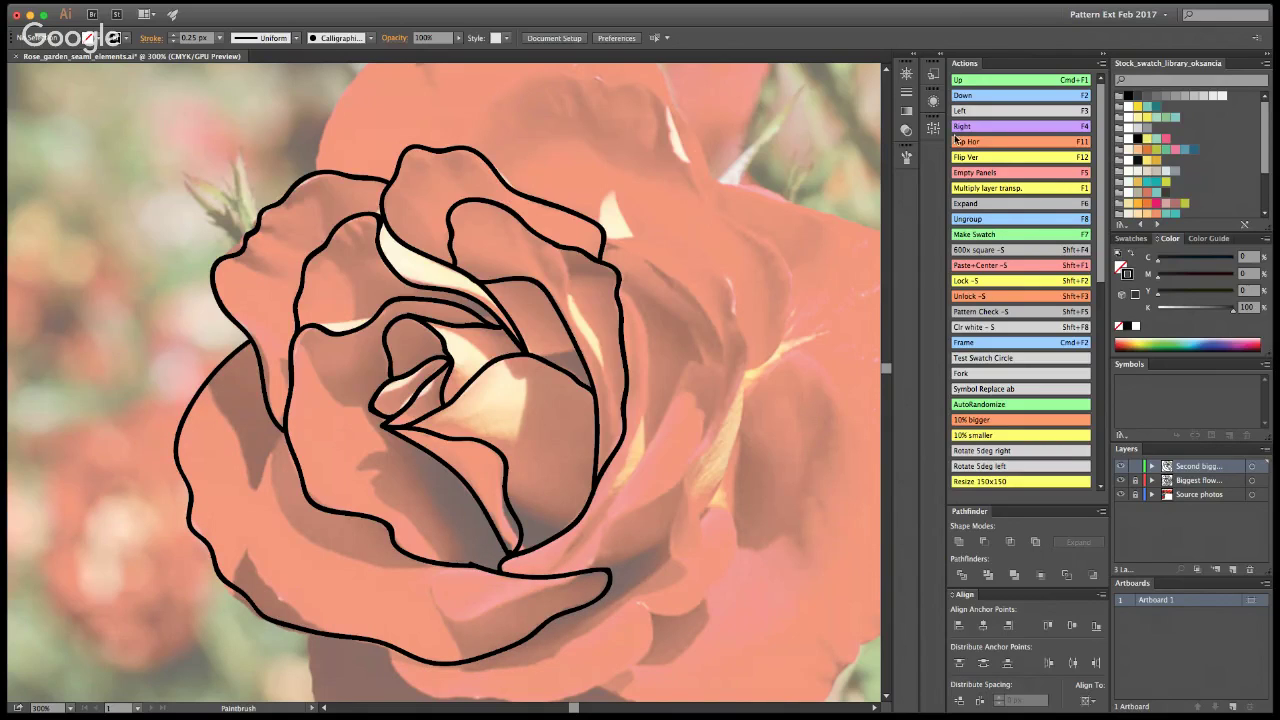
# Step: Nudge the large lower petal outline to join the neighbouring petal edge, and delete the left end anchor of the line above the bud
pyautogui.press('a')
pyautogui.click(473, 566)
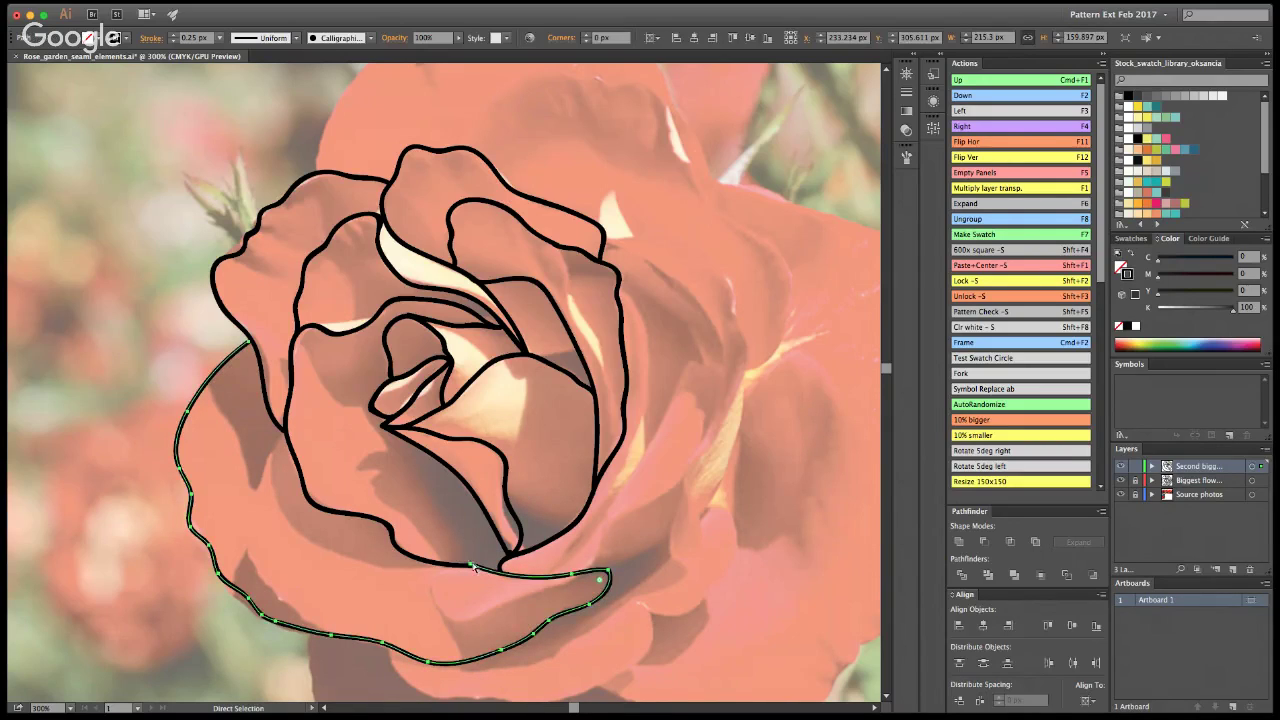
pyautogui.moveTo(473, 566); pyautogui.dragTo(477, 568)
pyautogui.click(482, 556)
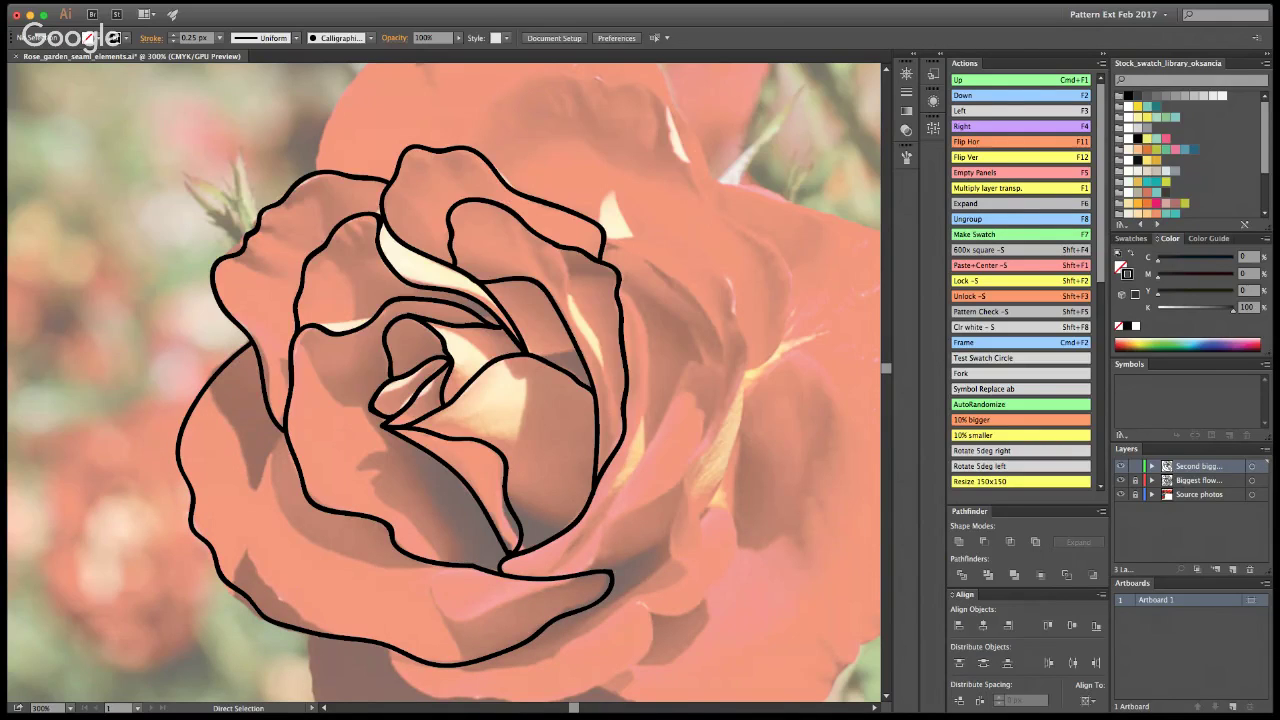
pyautogui.click(416, 317)
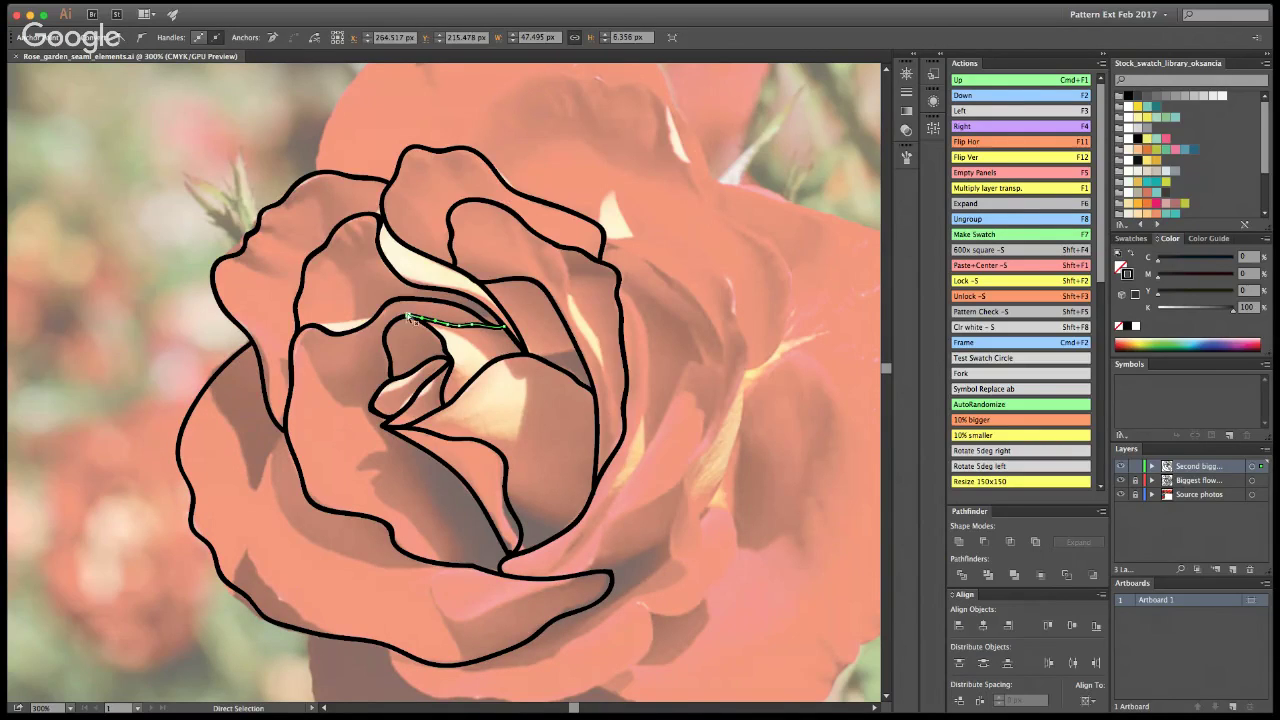
pyautogui.press('Delete')
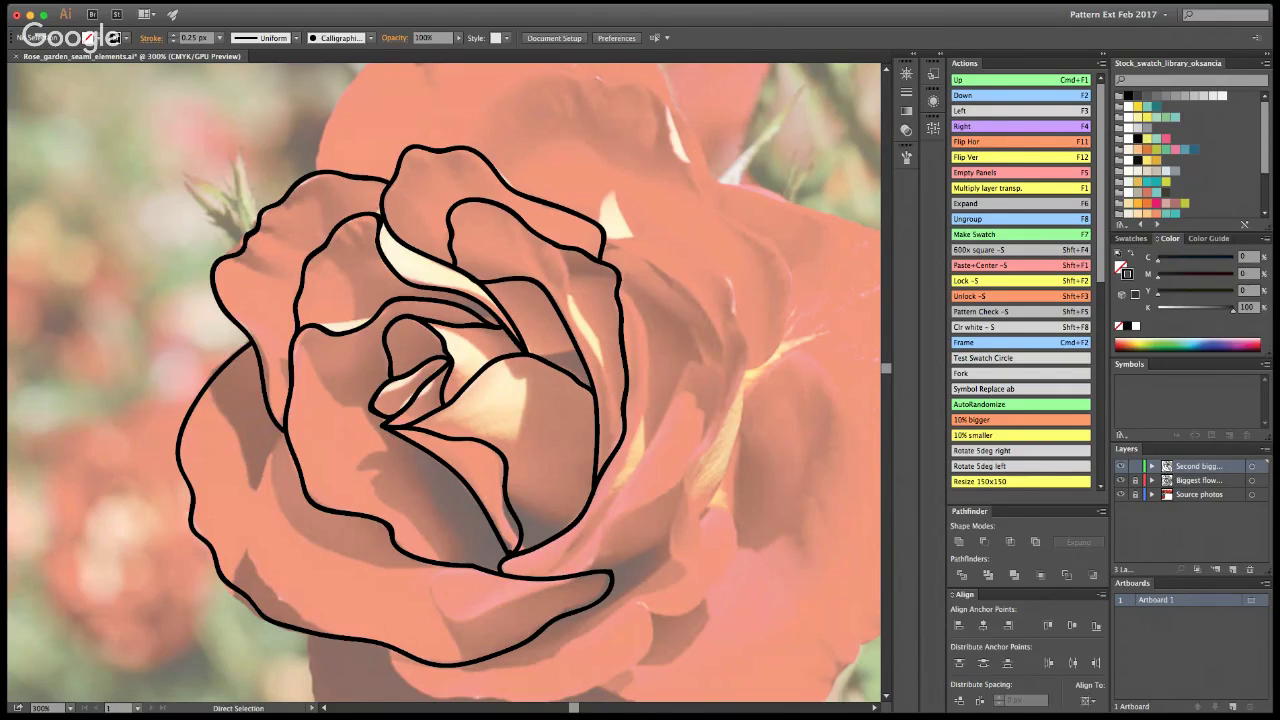
# Step: Paint the nested petal outlines to the right of the bud, running from the upper petals down toward the lower petal
pyautogui.keyDown('alt'); pyautogui.click(531, 457); pyautogui.keyUp('alt')
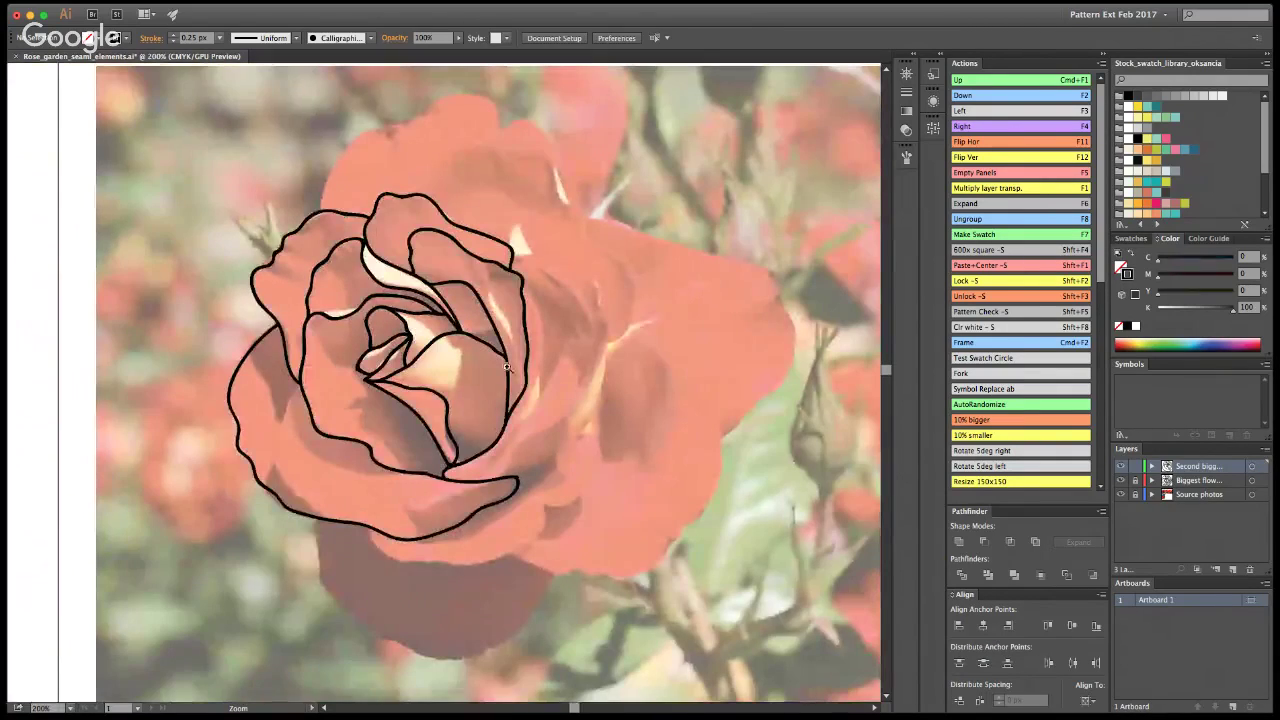
pyautogui.click(493, 375)
pyautogui.press('b')
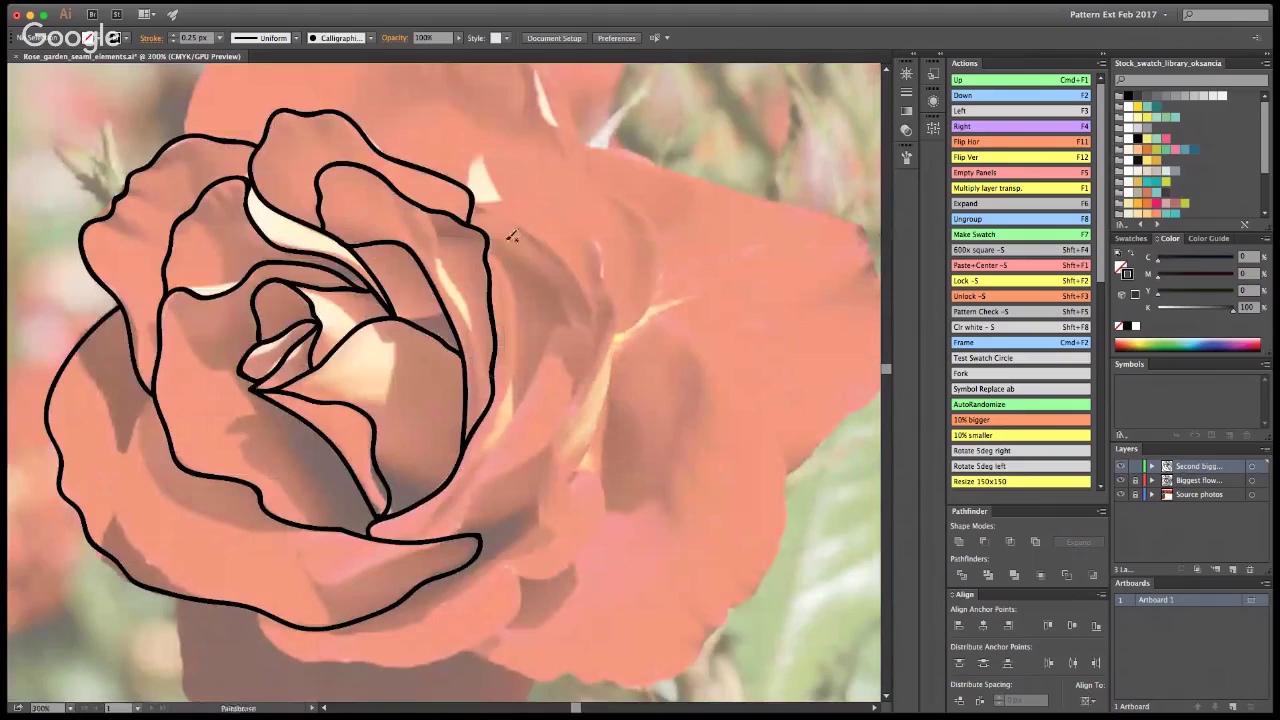
pyautogui.moveTo(476, 204)
pyautogui.mouseDown()
pyautogui.moveTo(562, 253)
pyautogui.moveTo(598, 330)
pyautogui.moveTo(565, 415)
pyautogui.moveTo(460, 530)
pyautogui.moveTo(572, 310)
pyautogui.moveTo(517, 244)
pyautogui.moveTo(490, 239)
pyautogui.mouseUp()
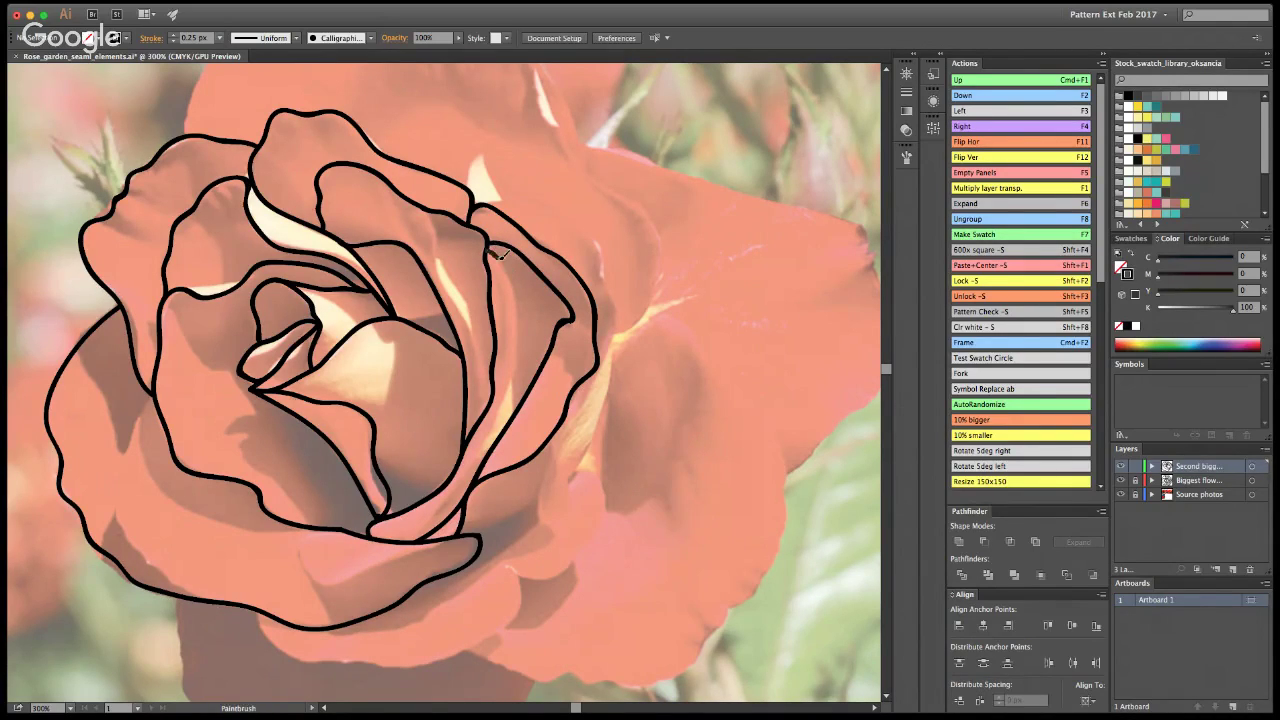
# Step: Paint the inner fold line of the right-hand petal, the outer petal under the rose, and the shorter petal edge nested inside it
pyautogui.moveTo(501, 254)
pyautogui.mouseDown()
pyautogui.moveTo(524, 332)
pyautogui.moveTo(503, 436)
pyautogui.mouseUp()
pyautogui.press('super+z')
pyautogui.moveTo(510, 270); pyautogui.dragTo(516, 410)
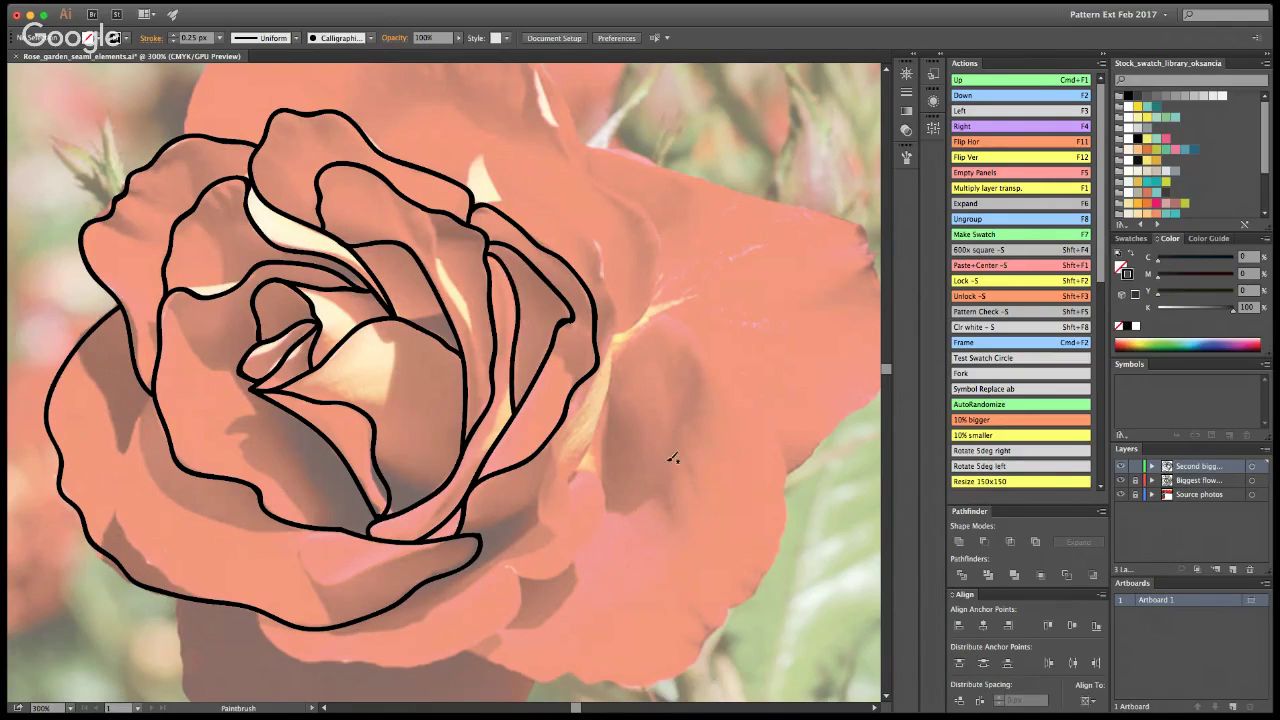
pyautogui.moveTo(262, 606)
pyautogui.mouseDown()
pyautogui.moveTo(310, 658)
pyautogui.moveTo(402, 666)
pyautogui.moveTo(486, 646)
pyautogui.moveTo(526, 590)
pyautogui.moveTo(587, 552)
pyautogui.moveTo(601, 481)
pyautogui.moveTo(584, 463)
pyautogui.moveTo(603, 346)
pyautogui.mouseUp()
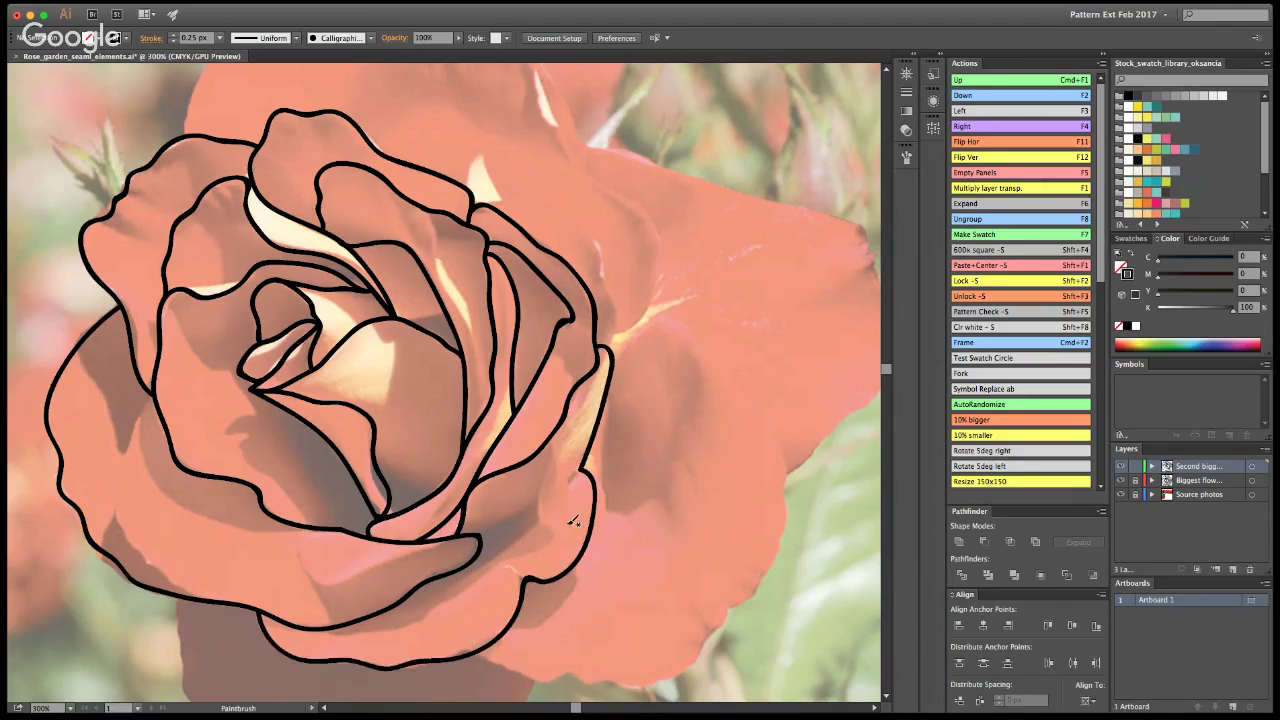
pyautogui.moveTo(487, 534)
pyautogui.mouseDown()
pyautogui.moveTo(566, 485)
pyautogui.moveTo(562, 425)
pyautogui.moveTo(602, 386)
pyautogui.mouseUp()
# Step: Nudge the anchor near the upper end of the nested petal edge slightly left to smooth its curve
pyautogui.press('a')
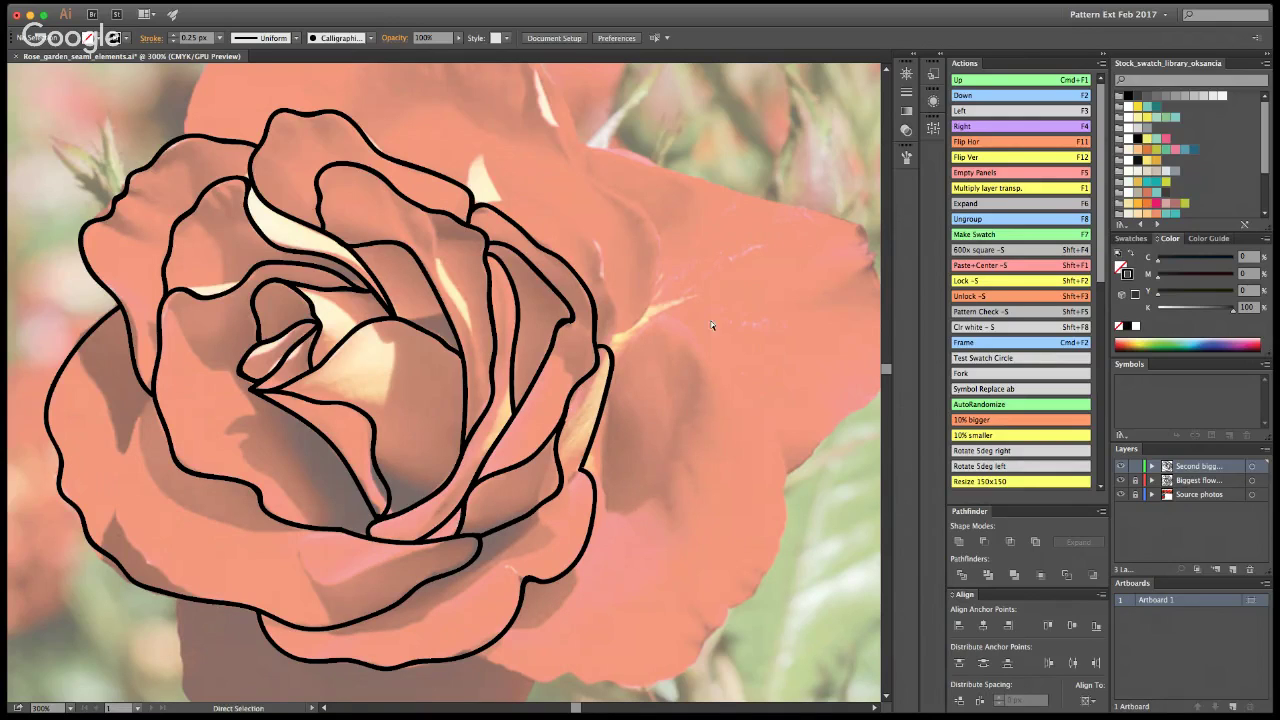
pyautogui.click(567, 424)
pyautogui.moveTo(567, 425); pyautogui.dragTo(560, 427)
pyautogui.click(653, 419)
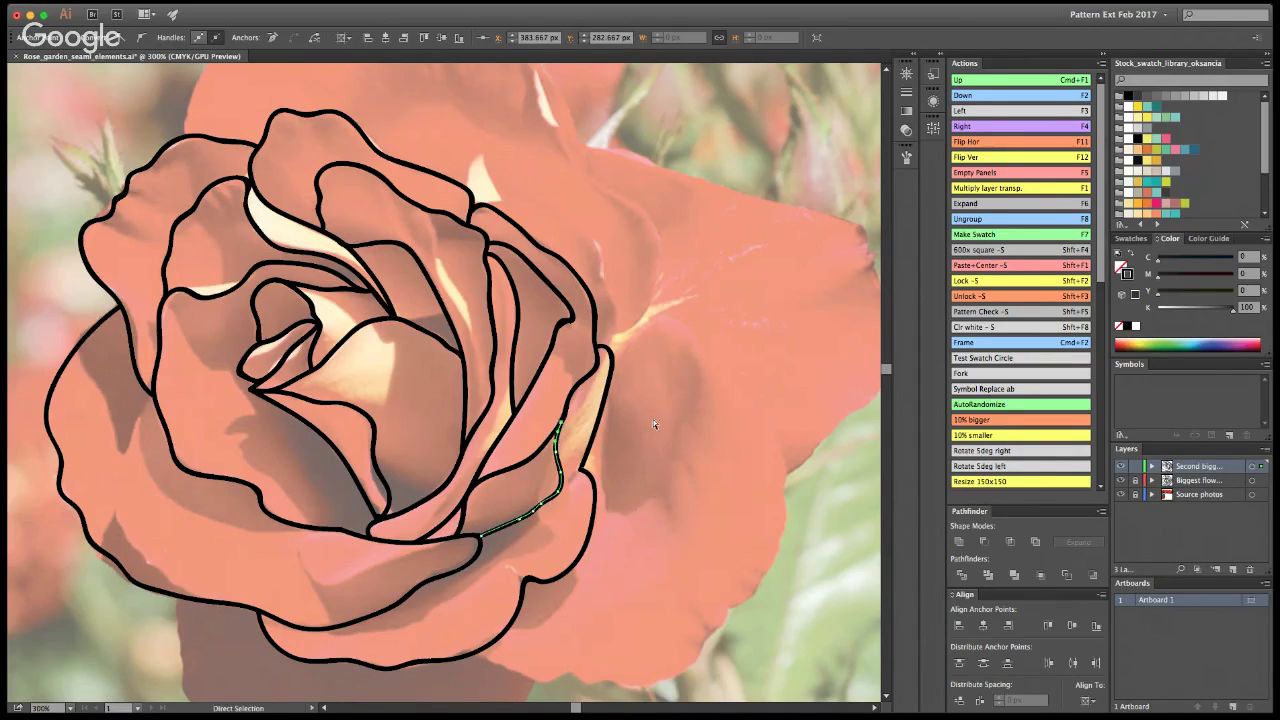
# Step: Paint the large rounded petal at the rose's lower right and the two wavy petals arching behind its upper right side
pyautogui.press('space')
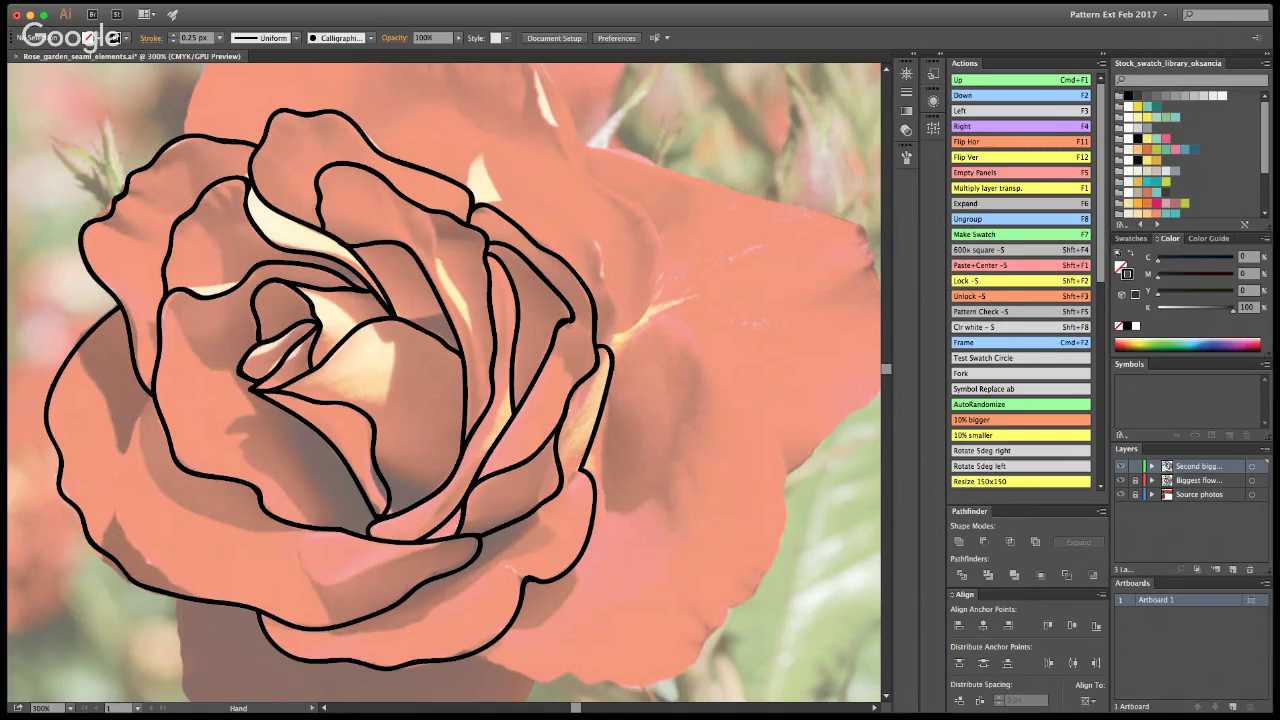
pyautogui.moveTo(648, 597); pyautogui.dragTo(627, 496)
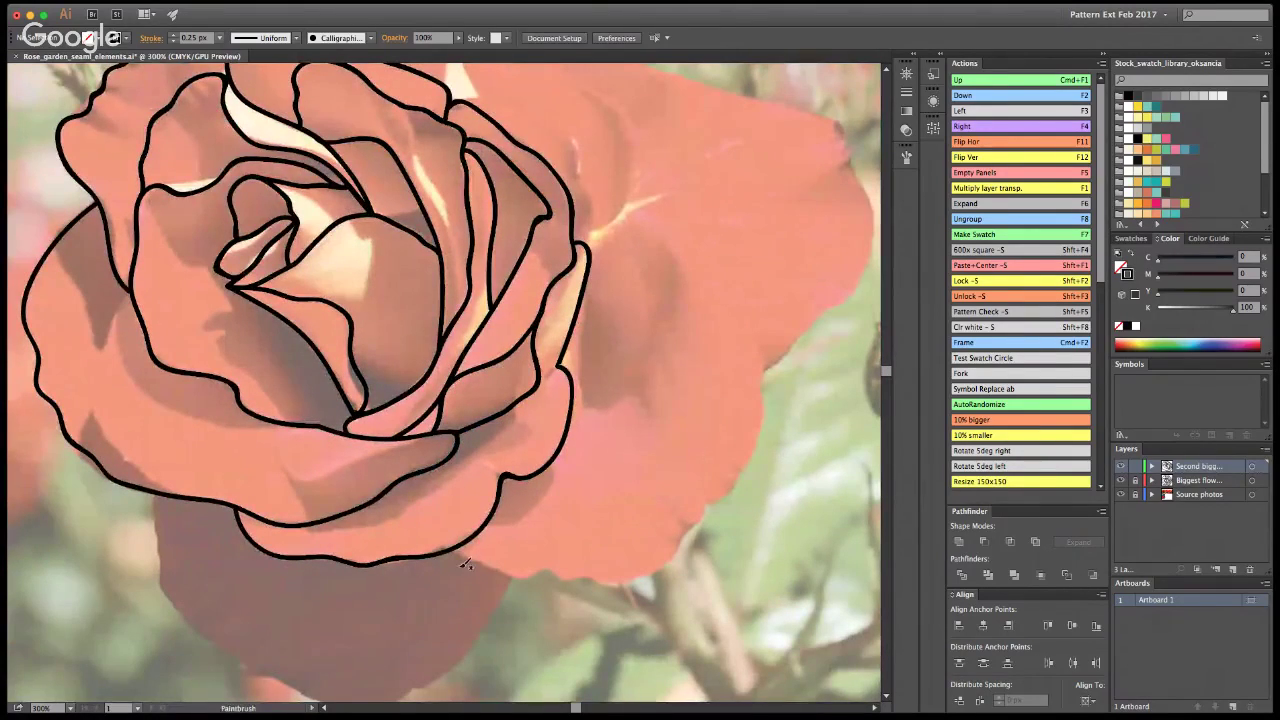
pyautogui.moveTo(453, 548)
pyautogui.mouseDown()
pyautogui.moveTo(532, 577)
pyautogui.moveTo(575, 573)
pyautogui.moveTo(706, 526)
pyautogui.moveTo(752, 458)
pyautogui.moveTo(750, 343)
pyautogui.moveTo(718, 263)
pyautogui.moveTo(690, 222)
pyautogui.moveTo(623, 208)
pyautogui.mouseUp()
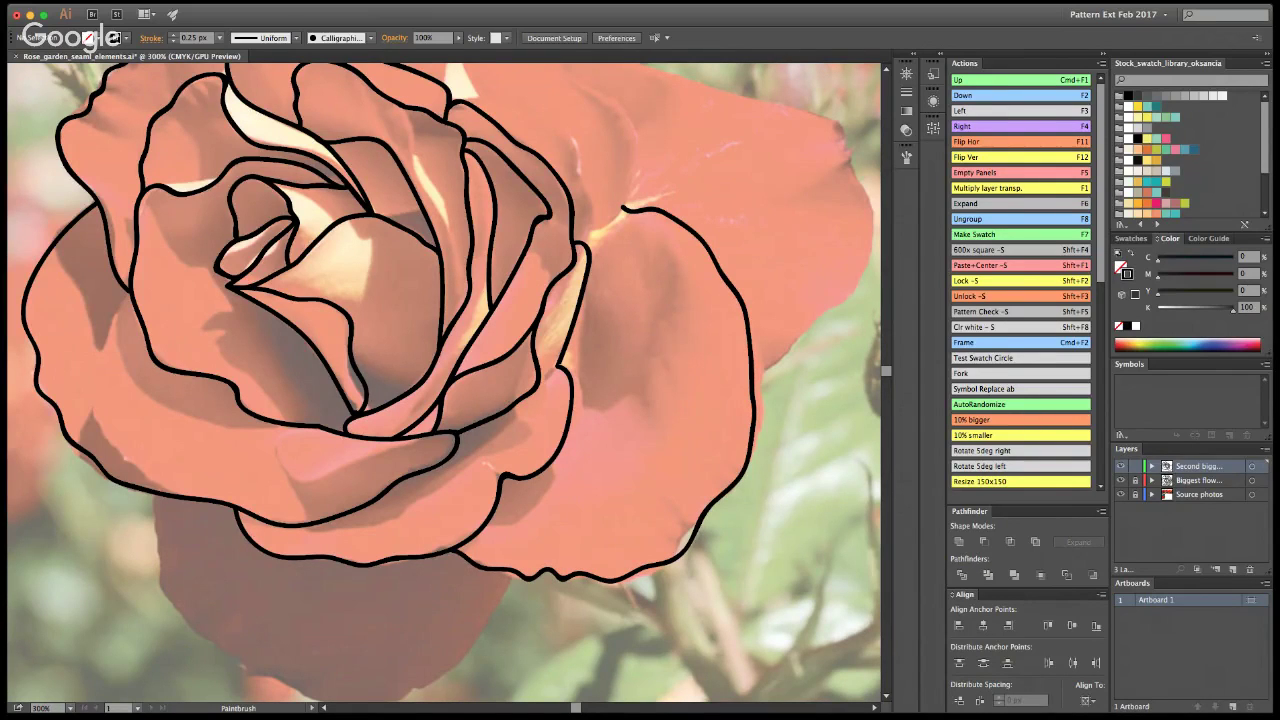
pyautogui.moveTo(593, 430); pyautogui.dragTo(548, 592)
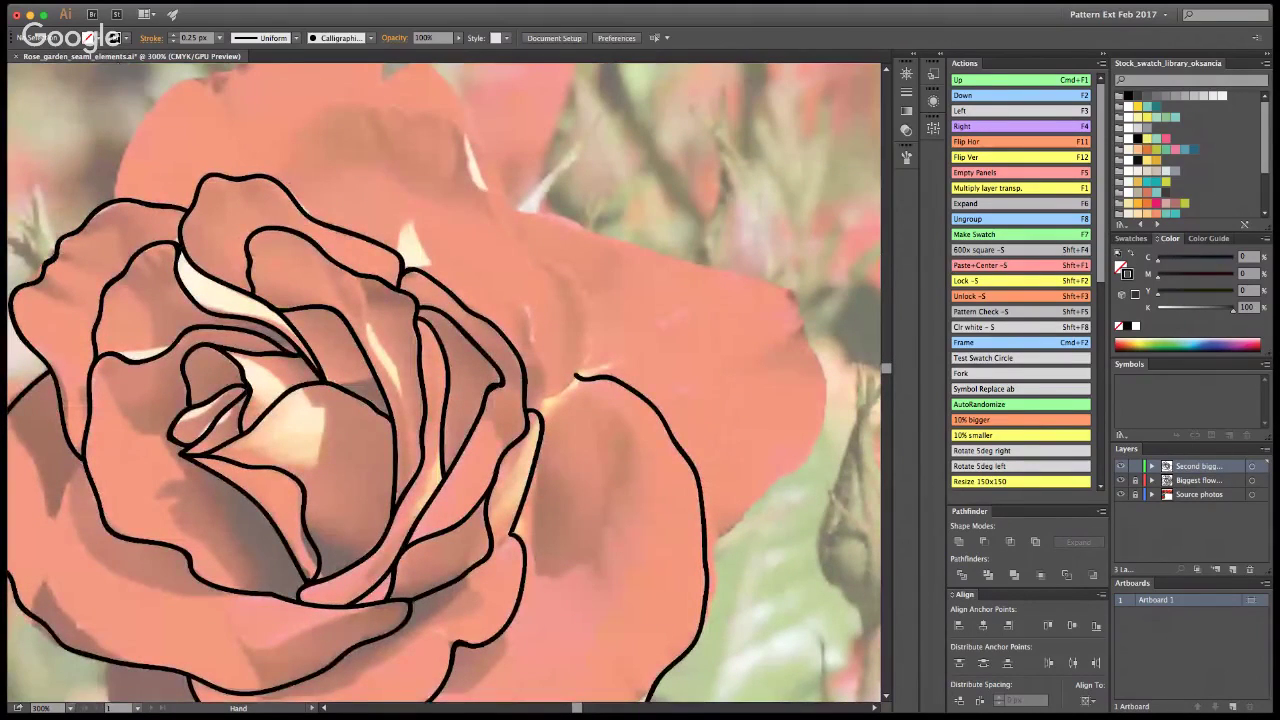
pyautogui.moveTo(545, 406)
pyautogui.mouseDown()
pyautogui.moveTo(533, 284)
pyautogui.moveTo(506, 243)
pyautogui.moveTo(370, 208)
pyautogui.moveTo(356, 233)
pyautogui.mouseUp()
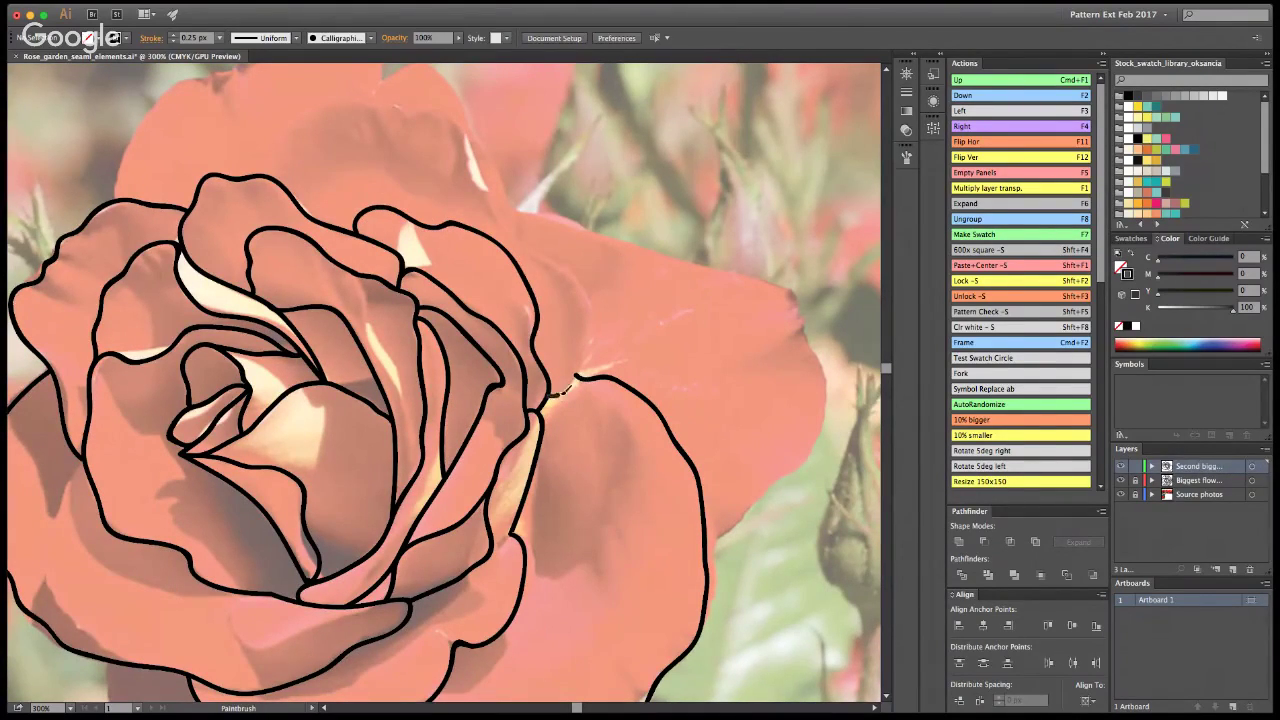
pyautogui.moveTo(575, 380)
pyautogui.mouseDown()
pyautogui.moveTo(594, 290)
pyautogui.moveTo(517, 221)
pyautogui.moveTo(459, 115)
pyautogui.moveTo(314, 100)
pyautogui.moveTo(268, 140)
pyautogui.moveTo(256, 171)
pyautogui.mouseUp()
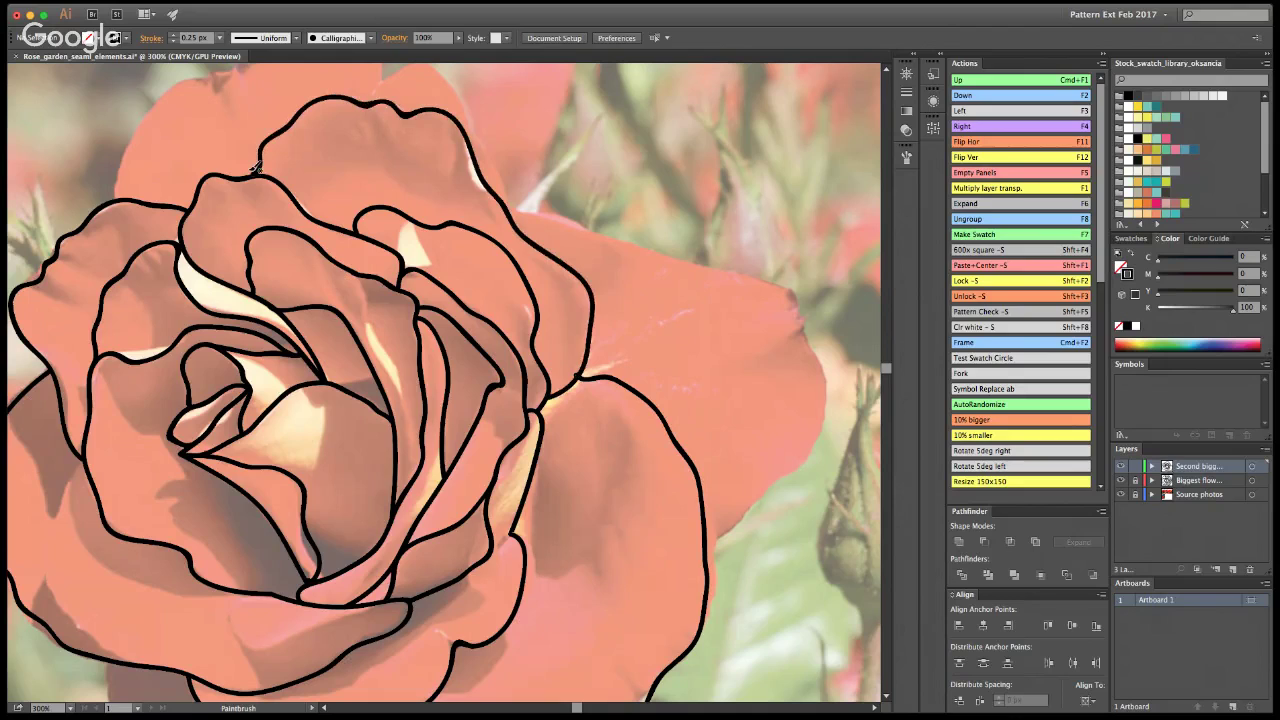
# Step: Adjust the left end anchor of the upper arching petal and join the large right petal's end to its outline
pyautogui.press('a')
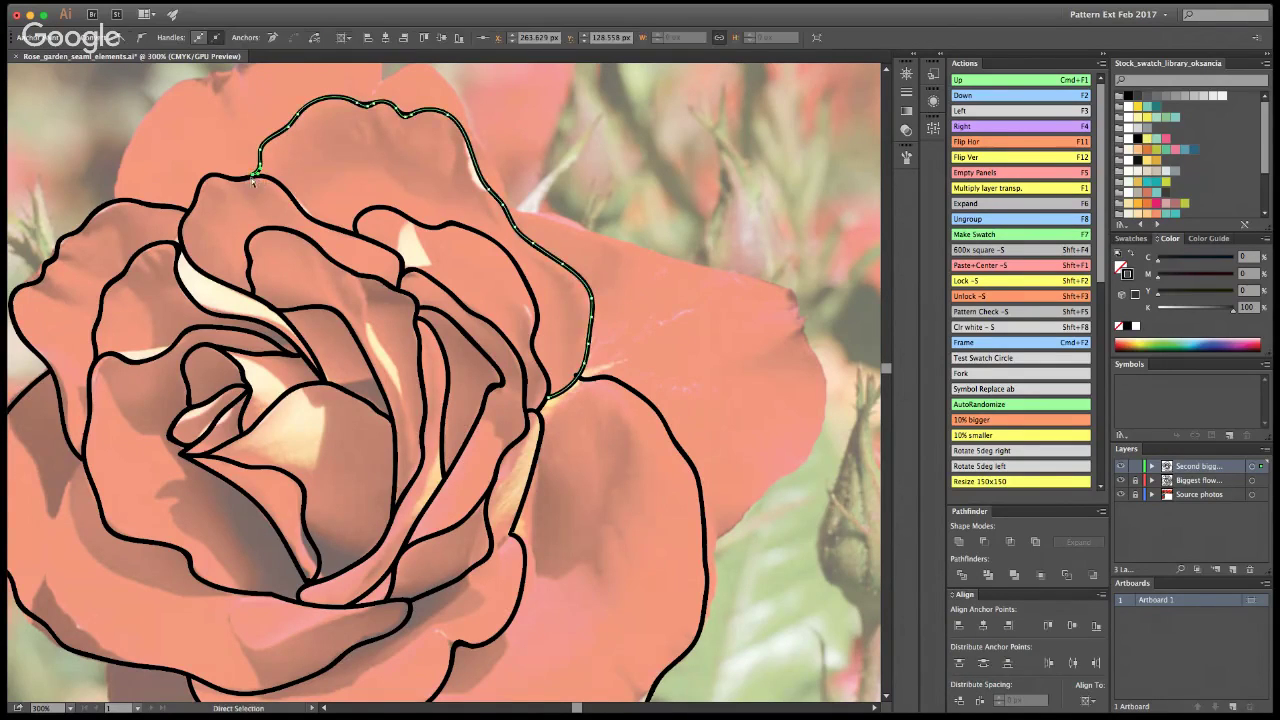
pyautogui.click(254, 174)
pyautogui.click(333, 163)
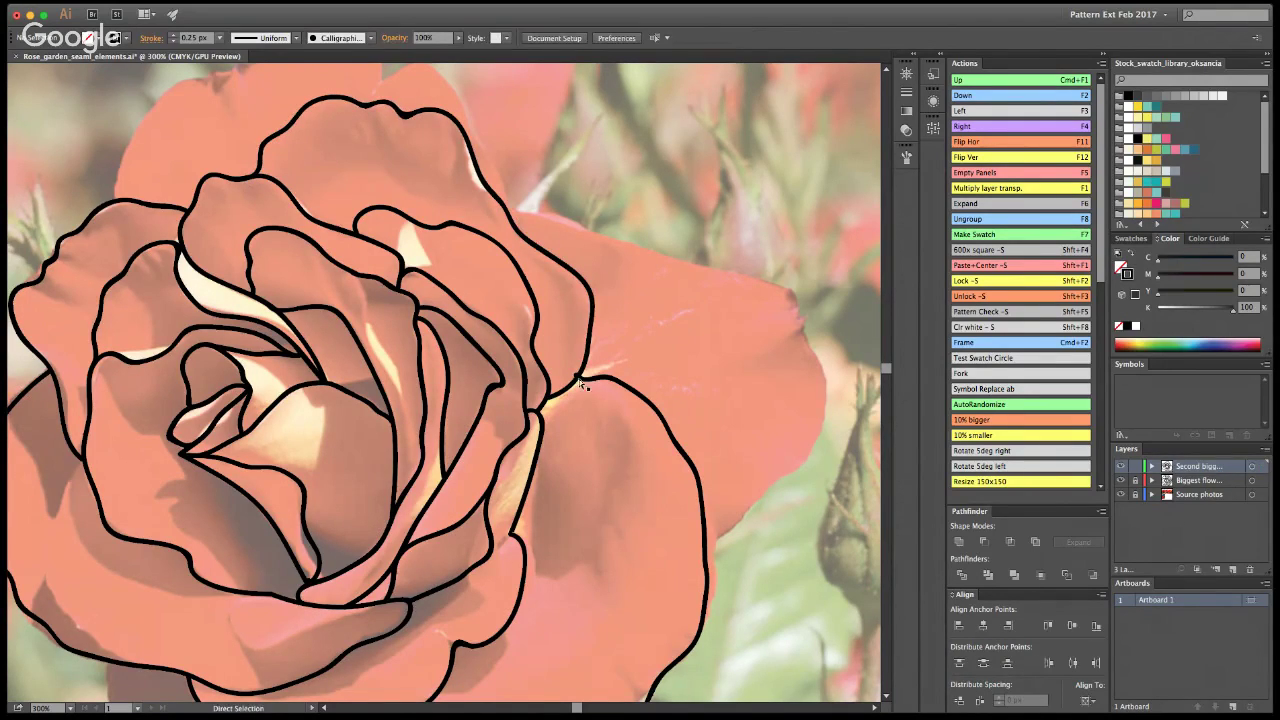
pyautogui.moveTo(578, 379); pyautogui.dragTo(582, 382)
pyautogui.click(786, 342)
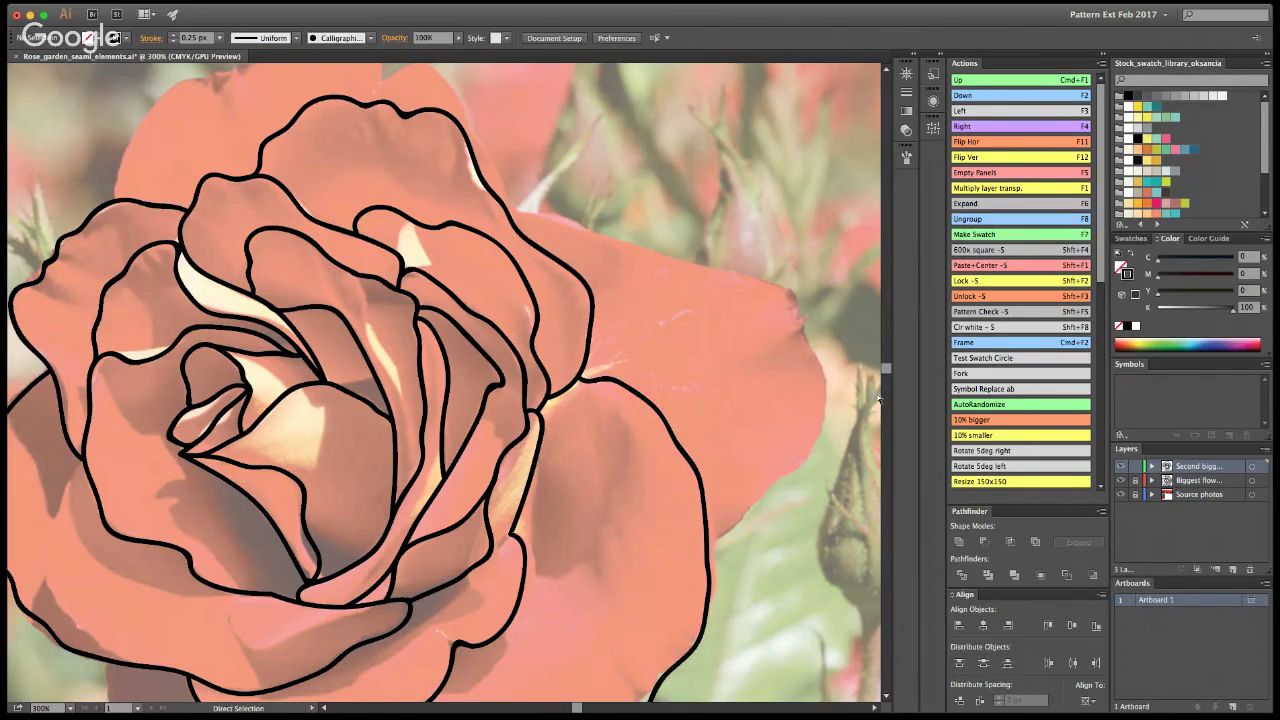
# Step: Paint the wavy back petal across the top of the rose, from the upper left petal to the arching petal's right edge
pyautogui.press('z')
pyautogui.press('super+1')
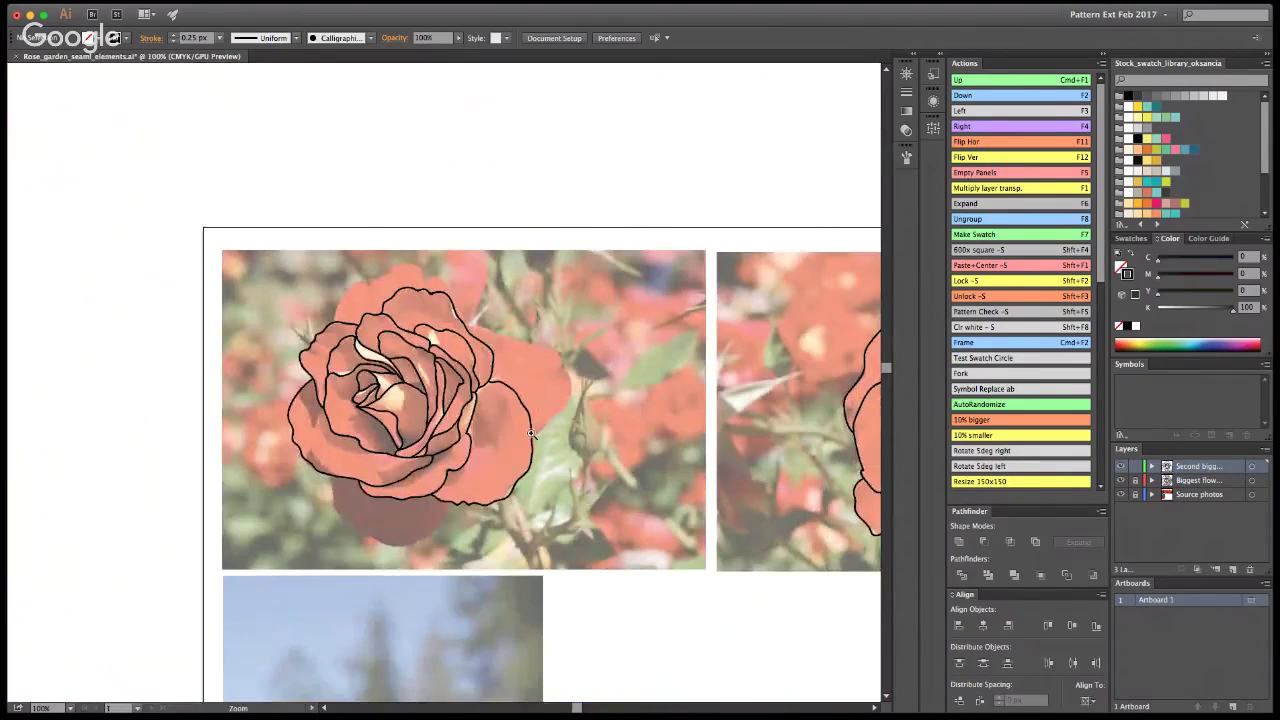
pyautogui.click(408, 394)
pyautogui.click(408, 290)
pyautogui.click(456, 353)
pyautogui.press('b')
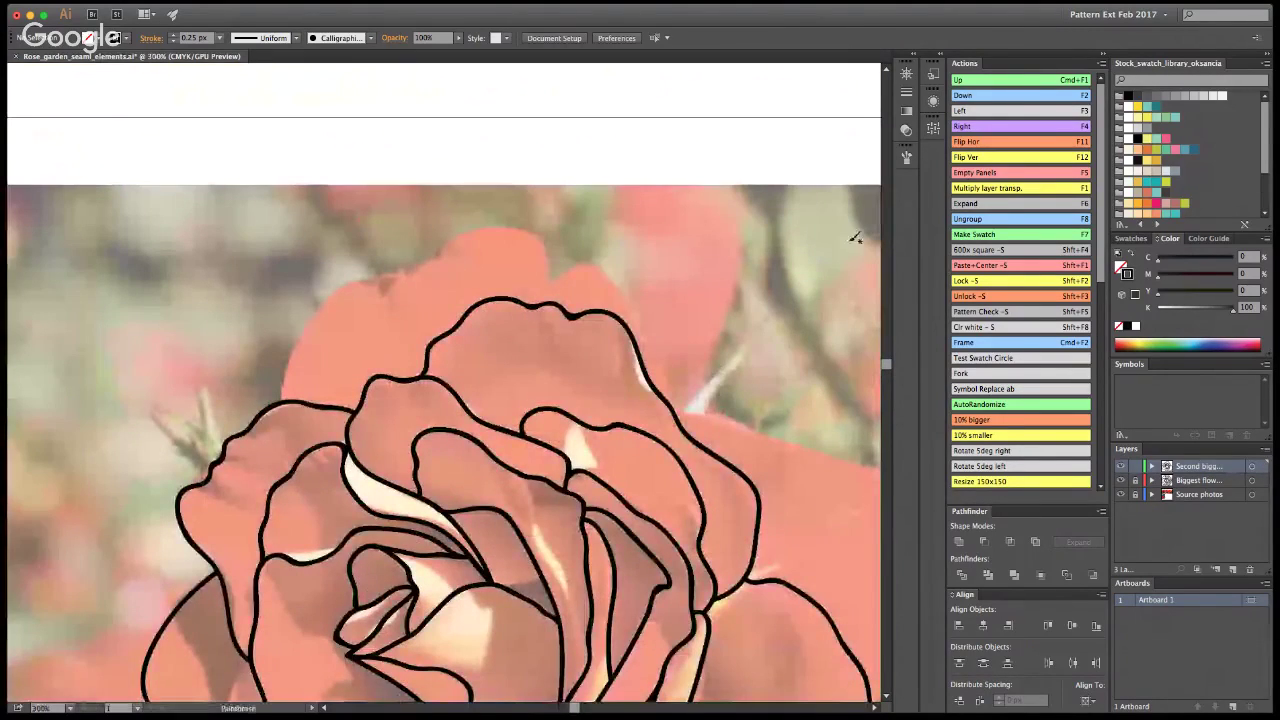
pyautogui.moveTo(286, 393)
pyautogui.mouseDown()
pyautogui.moveTo(327, 301)
pyautogui.moveTo(360, 275)
pyautogui.moveTo(505, 224)
pyautogui.moveTo(553, 255)
pyautogui.moveTo(552, 280)
pyautogui.moveTo(612, 265)
pyautogui.moveTo(676, 328)
pyautogui.moveTo(686, 385)
pyautogui.mouseUp()
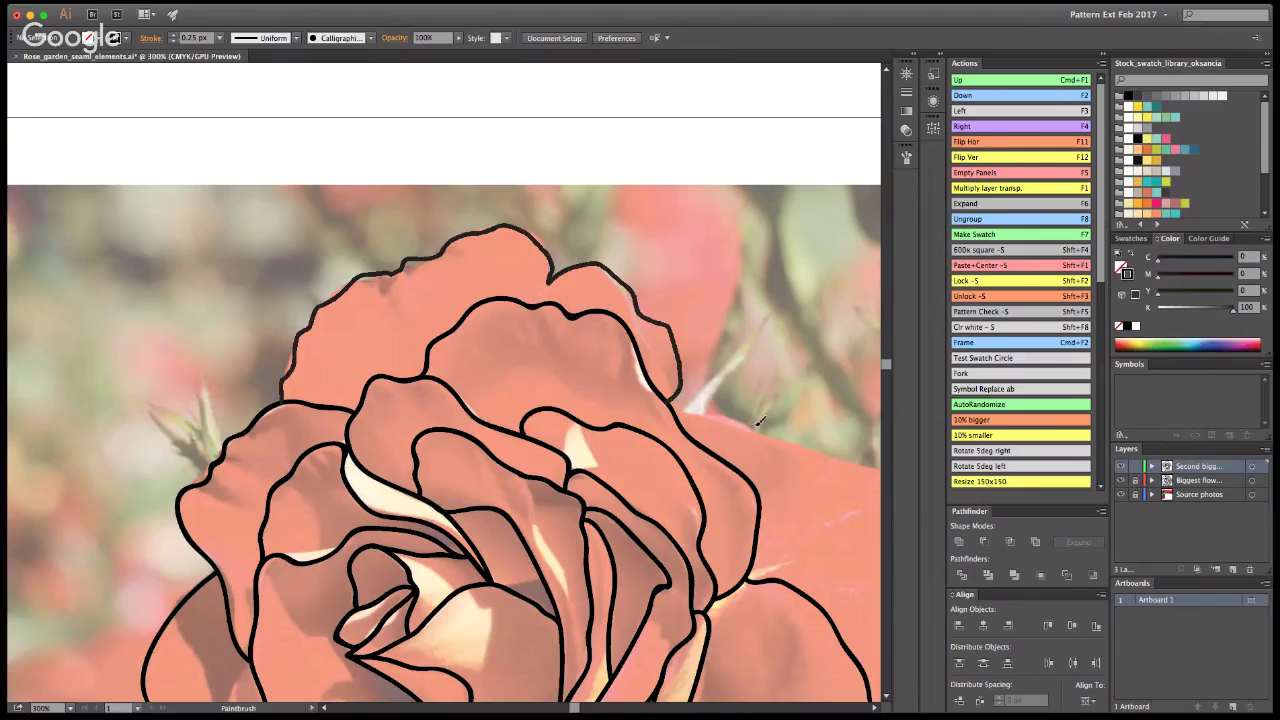
# Step: Paint the back petal on the rose's far right, from the top petals down to the large rounded petal
pyautogui.keyDown('alt'); pyautogui.click(579, 472); pyautogui.keyUp('alt')
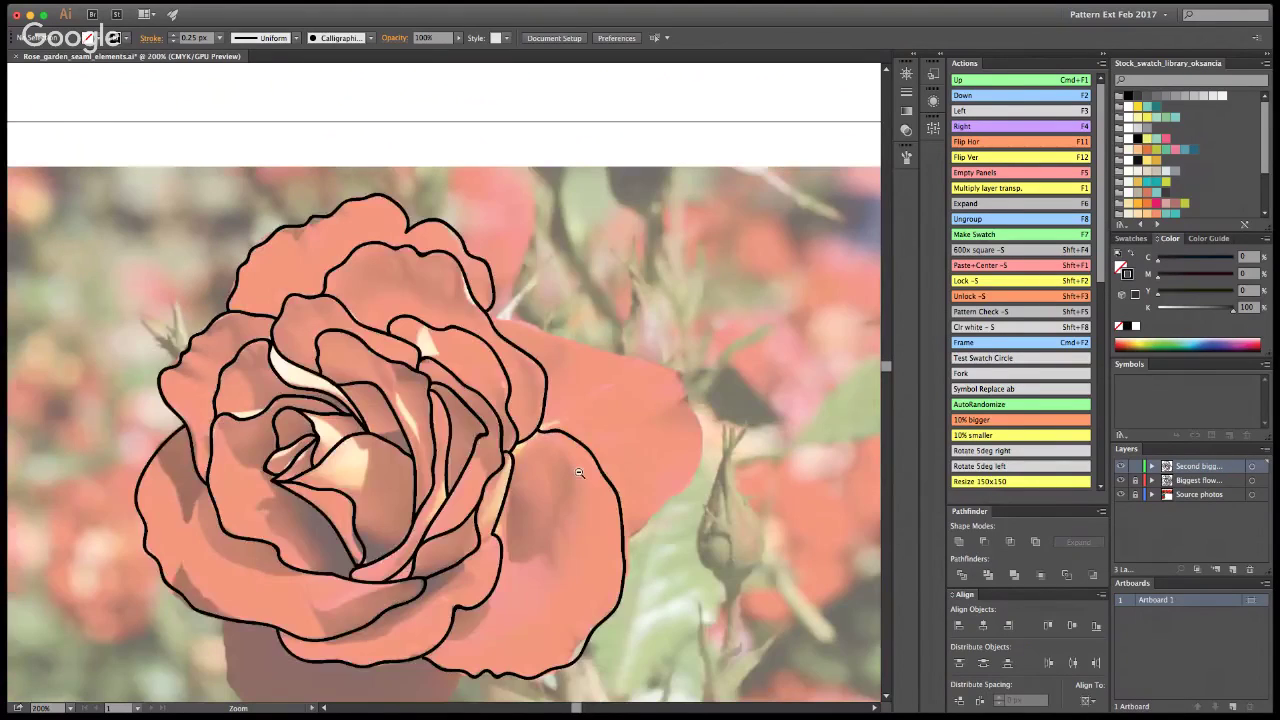
pyautogui.click(579, 472)
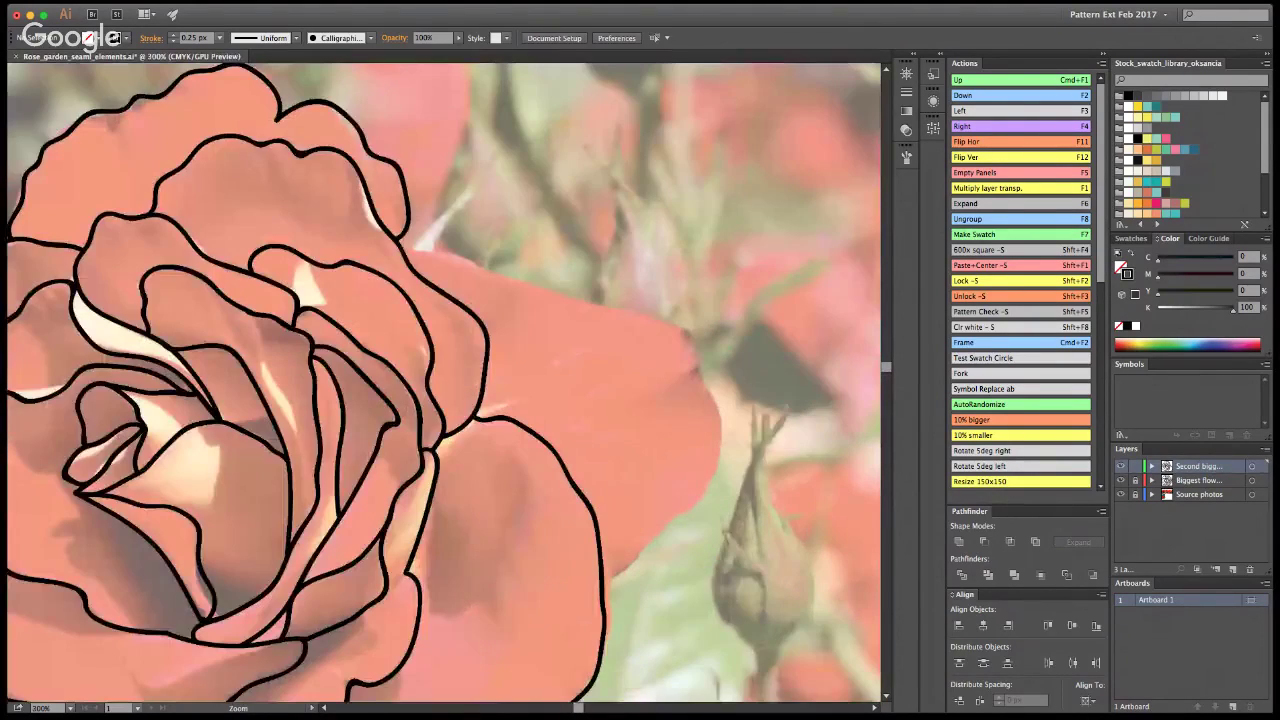
pyautogui.press('b')
pyautogui.moveTo(404, 249)
pyautogui.mouseDown()
pyautogui.moveTo(470, 237)
pyautogui.moveTo(521, 247)
pyautogui.moveTo(540, 271)
pyautogui.moveTo(579, 274)
pyautogui.moveTo(652, 349)
pyautogui.moveTo(680, 425)
pyautogui.moveTo(666, 526)
pyautogui.moveTo(604, 592)
pyautogui.mouseUp()
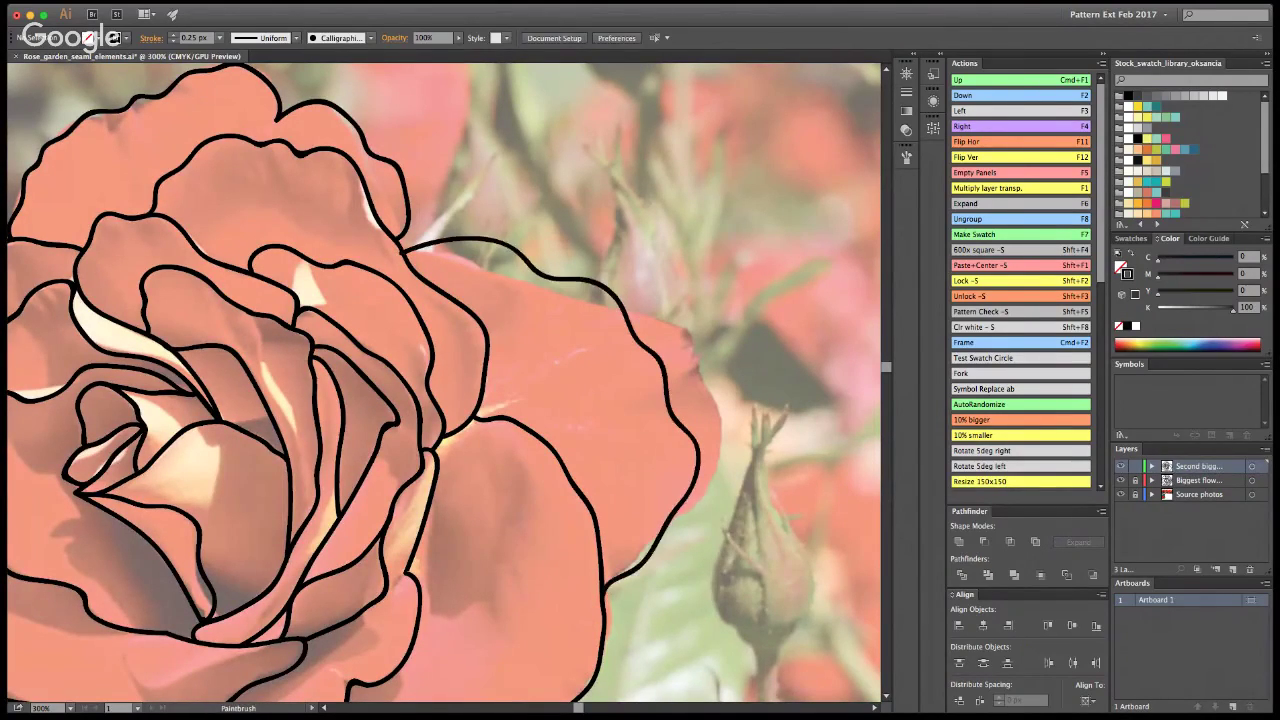
# Step: Paint the dark shaded petal beneath the rose to close the flower outline, and save the file
pyautogui.press('super+1')
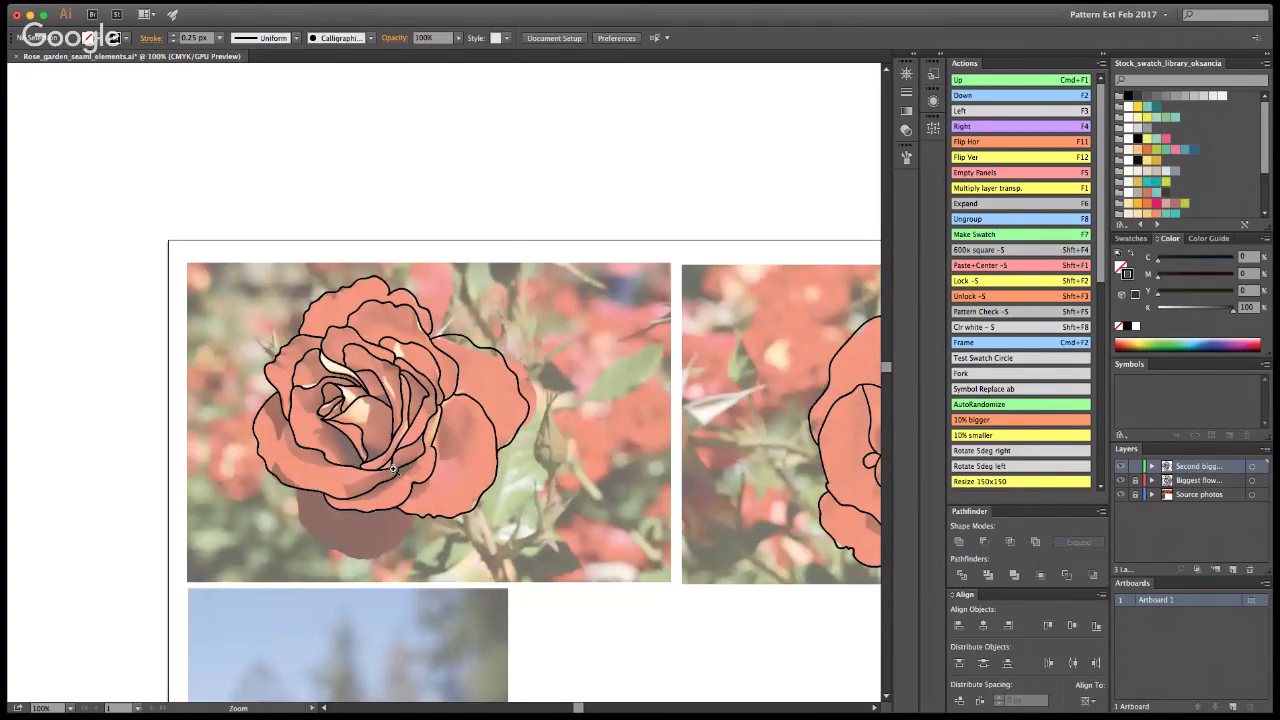
pyautogui.click(386, 482)
pyautogui.press('b')
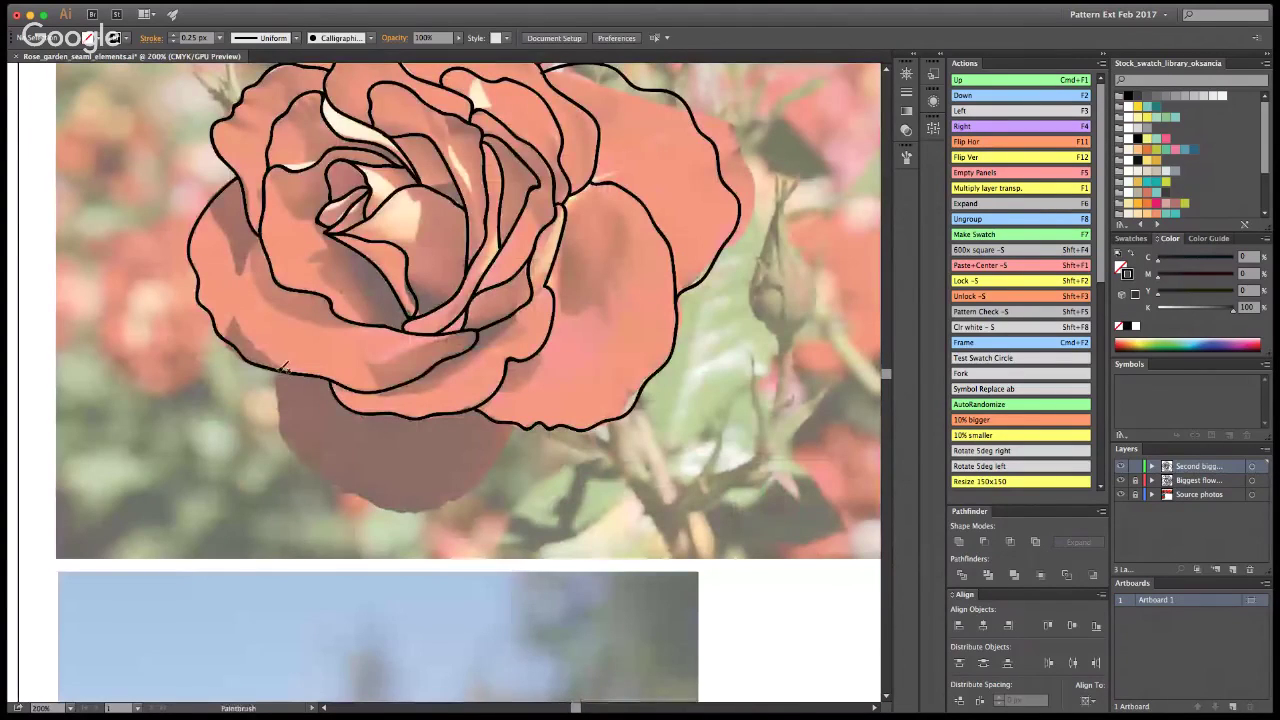
pyautogui.moveTo(276, 373)
pyautogui.mouseDown()
pyautogui.moveTo(290, 452)
pyautogui.moveTo(372, 497)
pyautogui.moveTo(414, 505)
pyautogui.moveTo(495, 474)
pyautogui.moveTo(530, 422)
pyautogui.mouseUp()
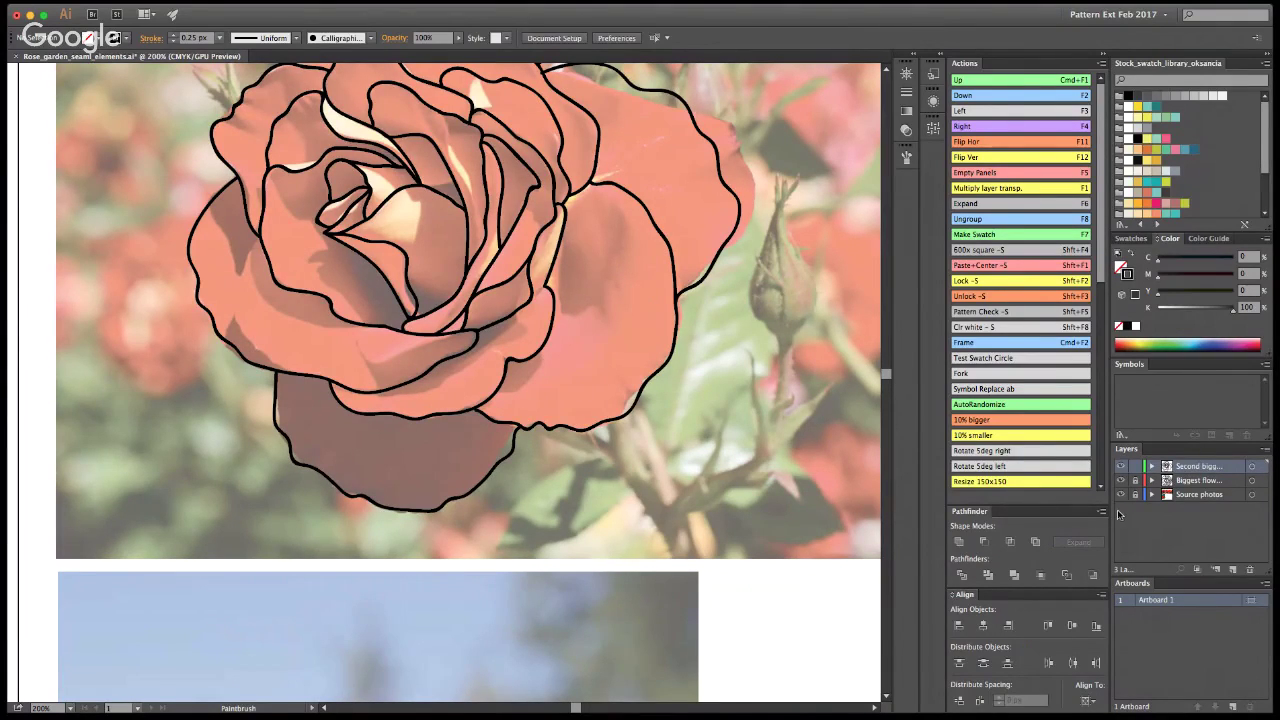
pyautogui.press('super+s')
# Step: Hide the Source photos layer and examine the two traced flowers as line art
pyautogui.click(1121, 493)
pyautogui.click(1121, 493)
pyautogui.click(1121, 493)
pyautogui.press('super+minus')
pyautogui.press('super+minus')
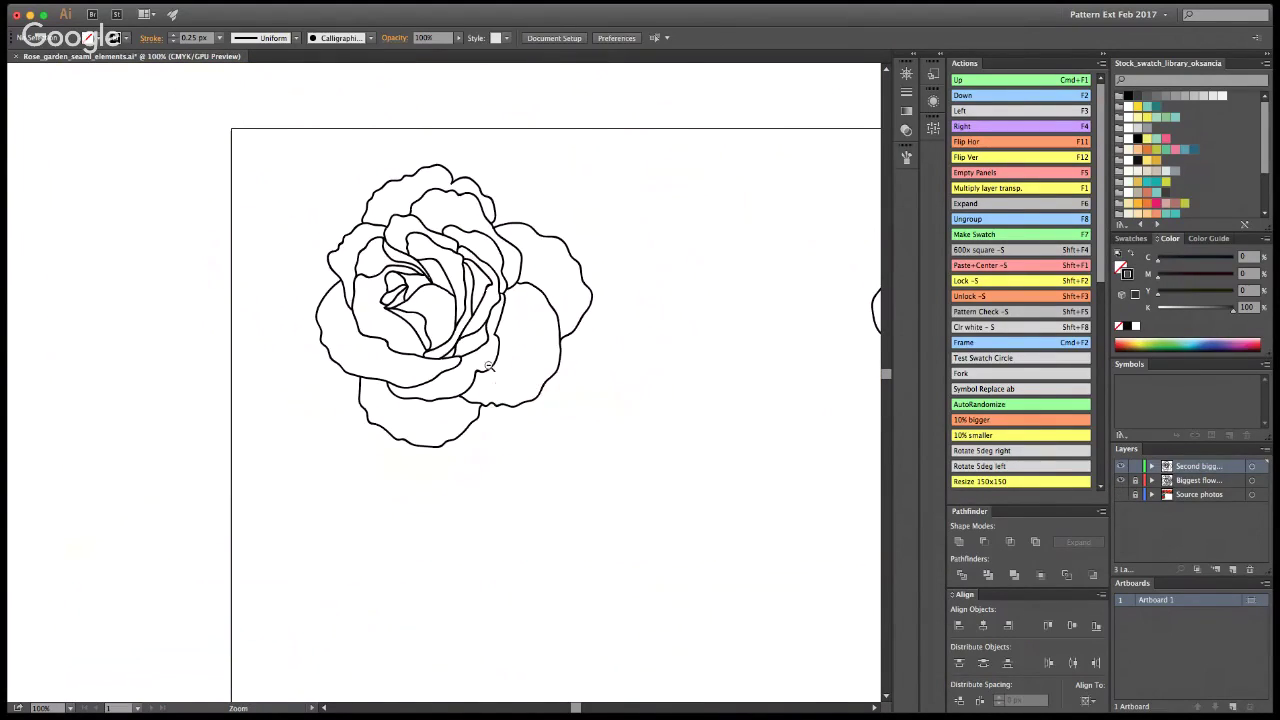
pyautogui.keyDown('alt'); pyautogui.click(513, 364); pyautogui.keyUp('alt')
pyautogui.keyDown('alt'); pyautogui.click(511, 370); pyautogui.keyUp('alt')
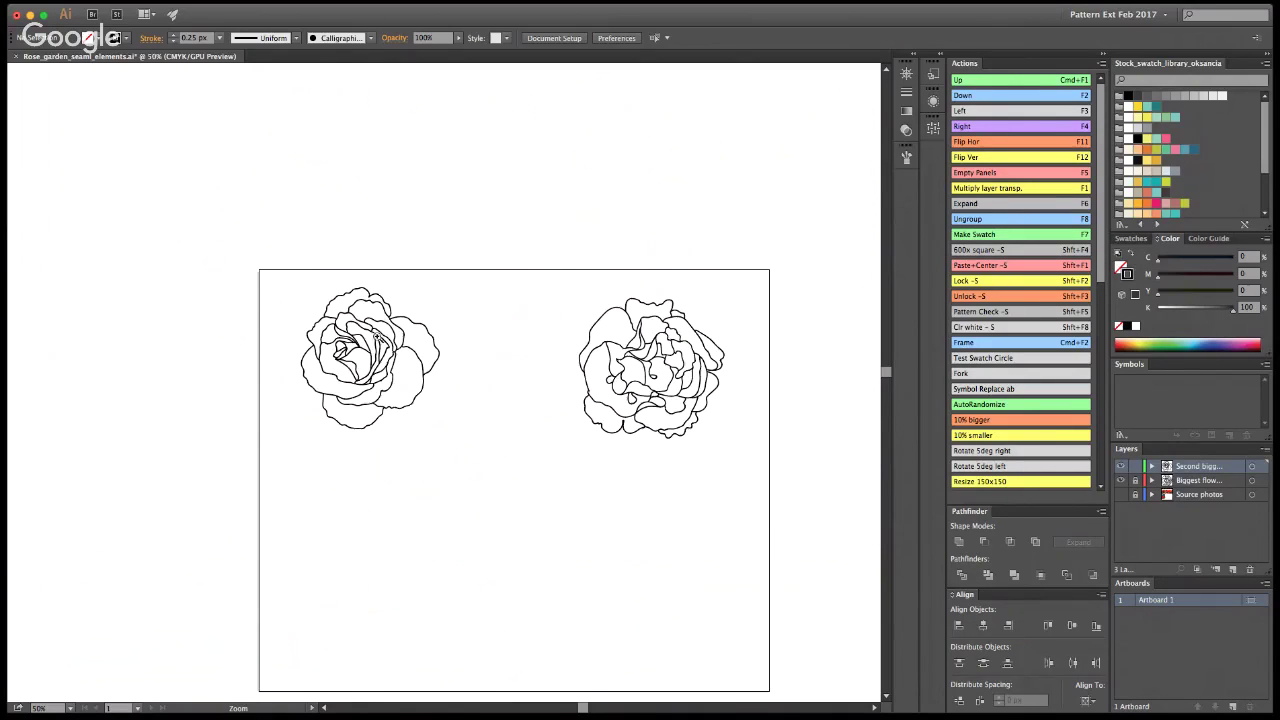
pyautogui.click(388, 363)
pyautogui.click(427, 387)
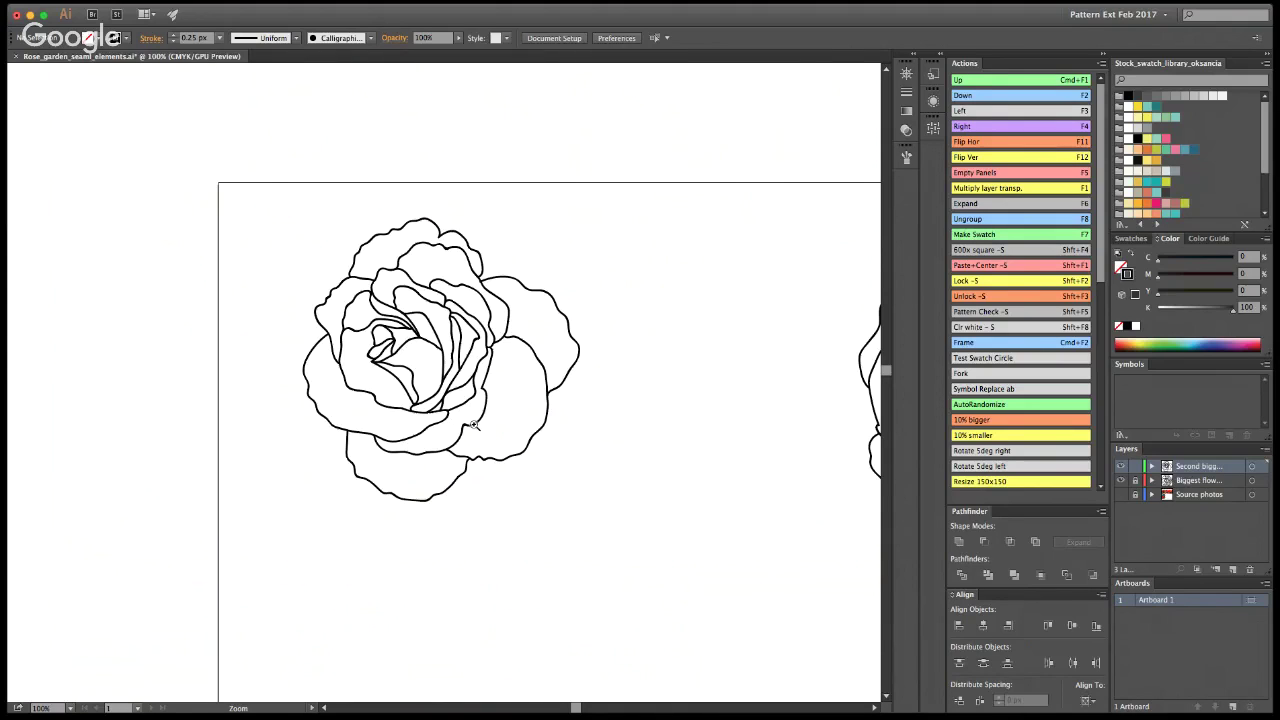
# Step: Save the file and show the Source photos layer again
pyautogui.press('a')
pyautogui.press('super+s')
pyautogui.press('z')
pyautogui.click(433, 391)
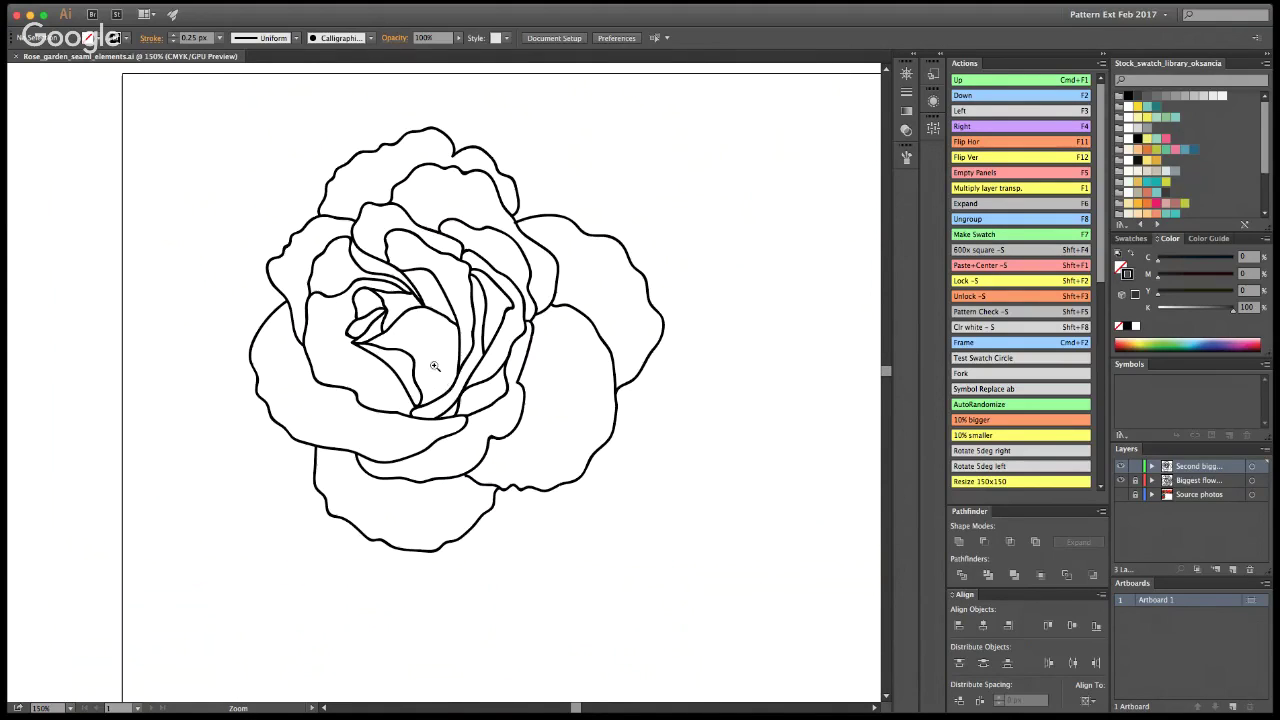
pyautogui.click(1121, 495)
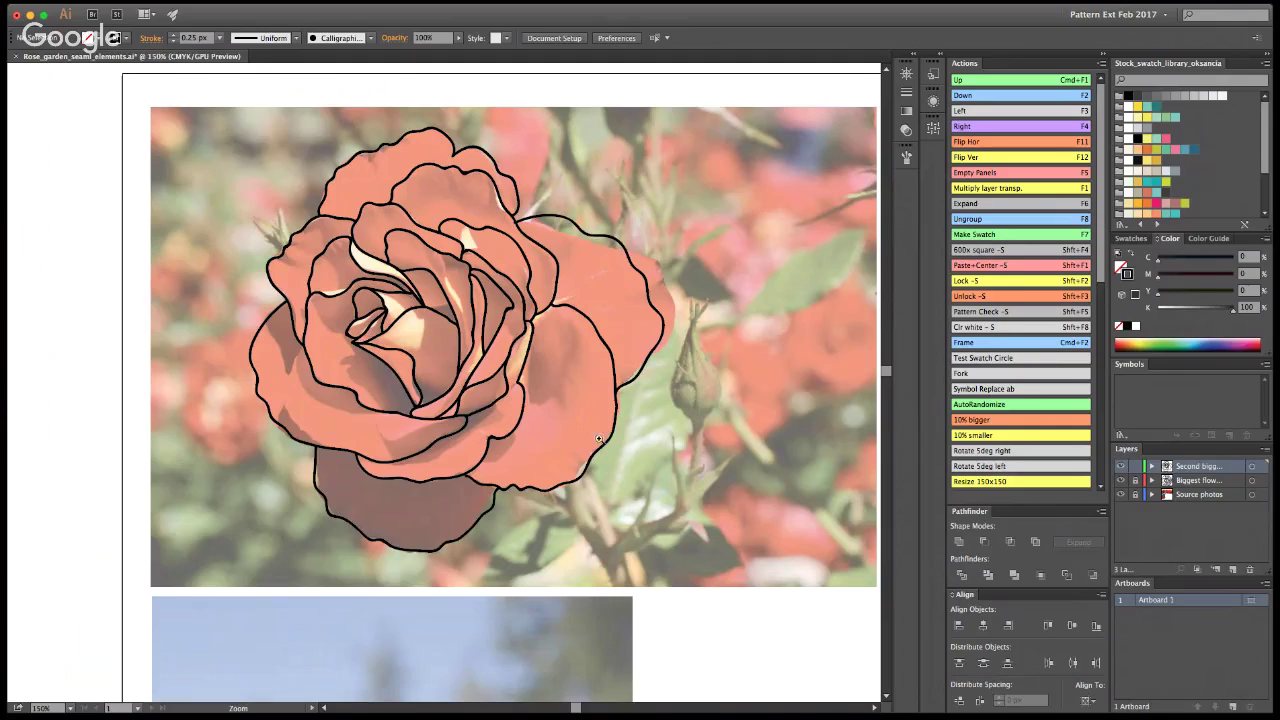
# Step: Create a new layer named "Small bud on" and lock the second biggest flower's layer
pyautogui.press('a')
pyautogui.click(1219, 568)
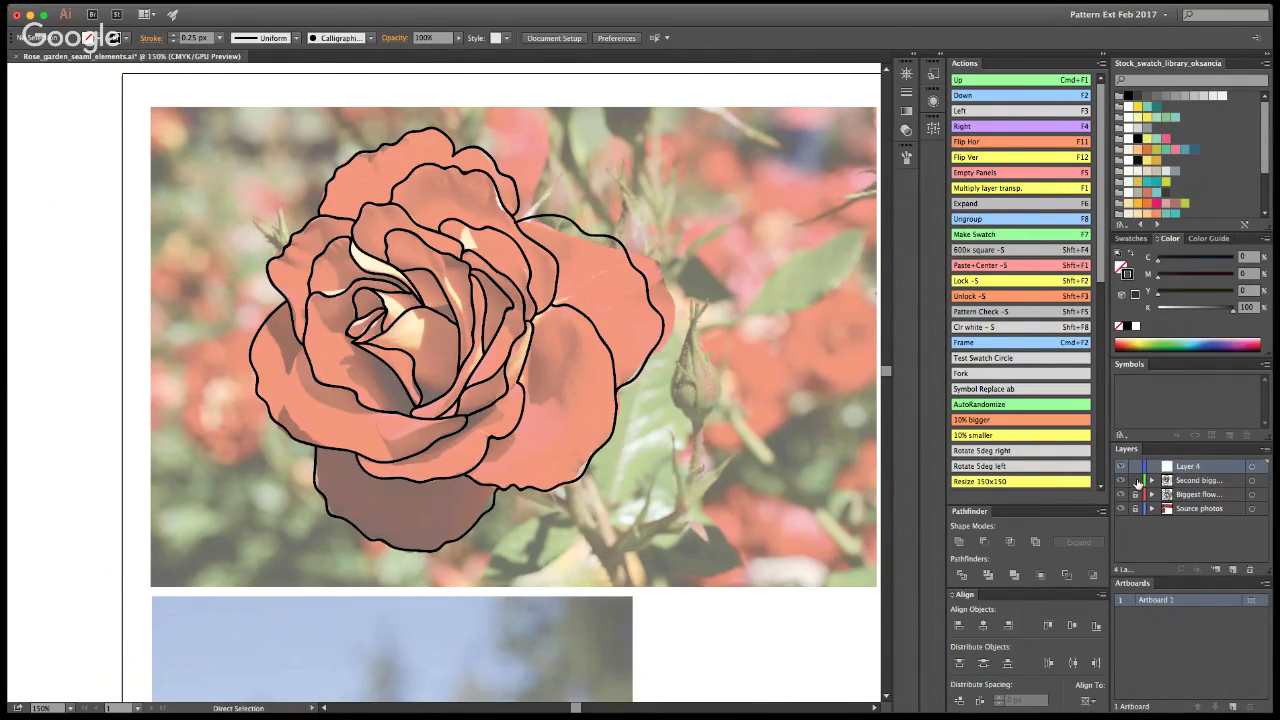
pyautogui.press('z')
pyautogui.doubleClick(1189, 467)
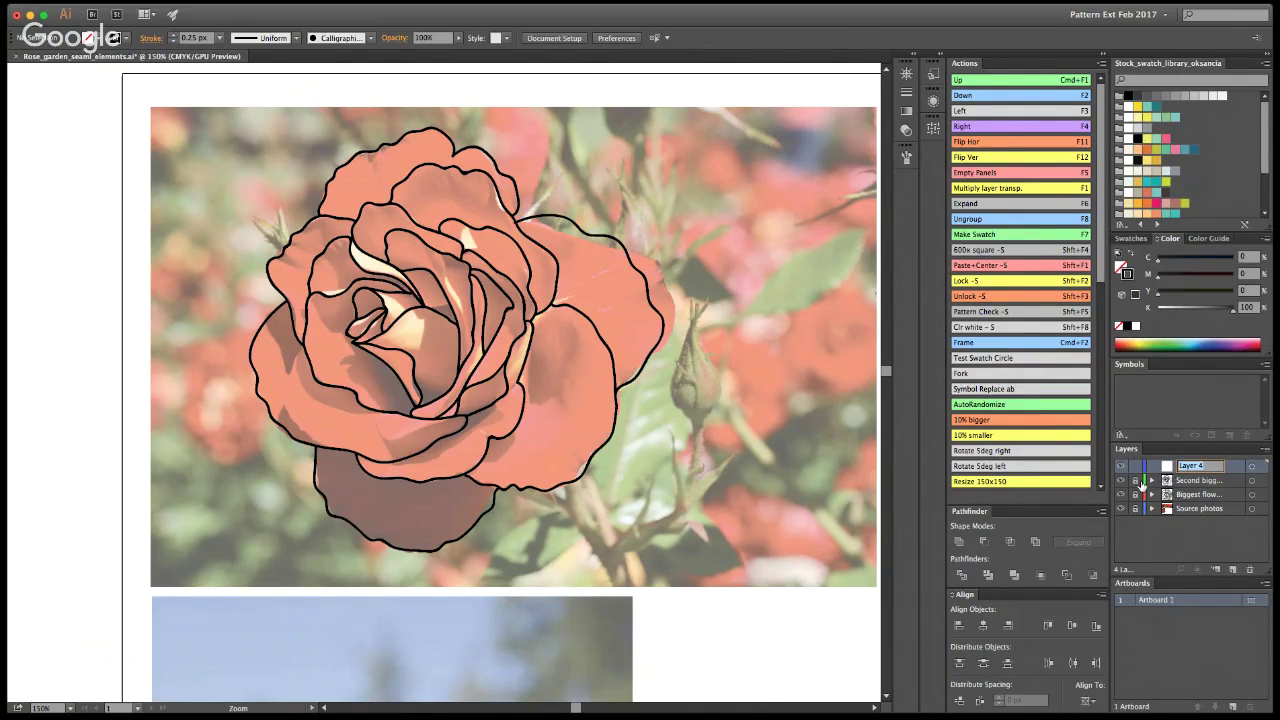
pyautogui.write('Small bud on')
pyautogui.press('Return')
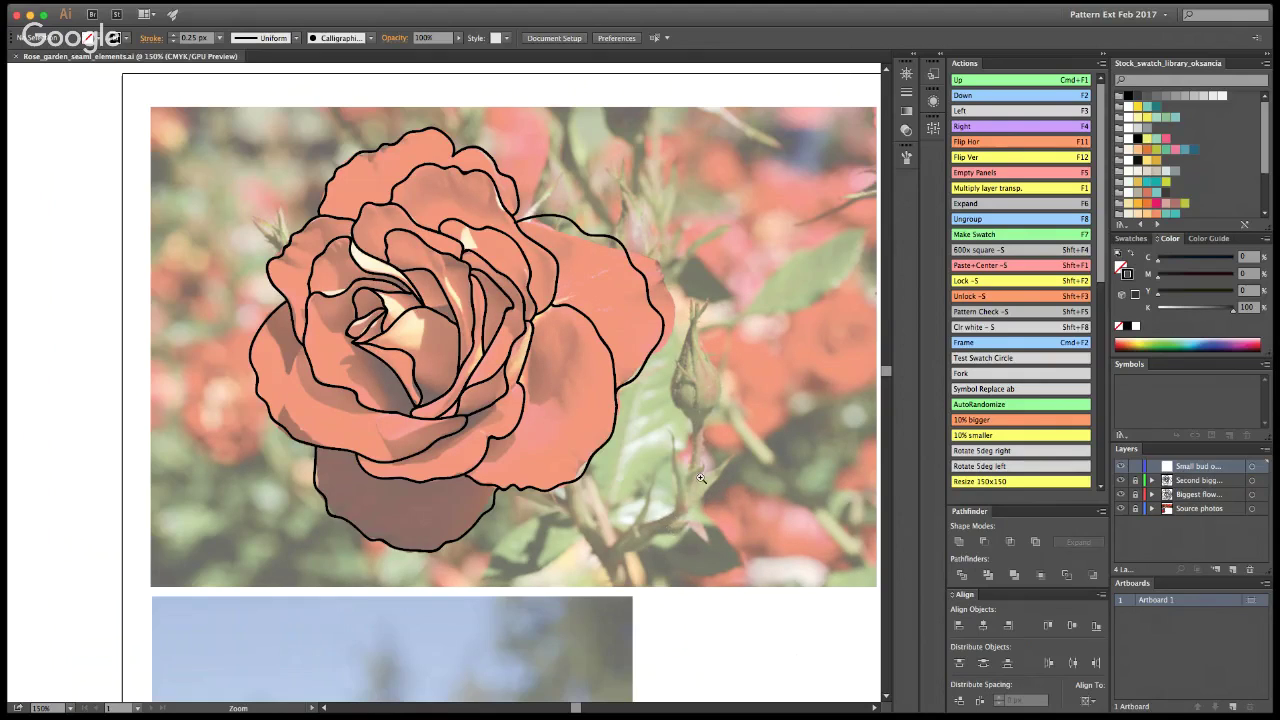
# Step: Paint the left and right outlines of the small bud beside the rose, from its notched tip down along the stem
pyautogui.click(680, 406)
pyautogui.click(424, 352)
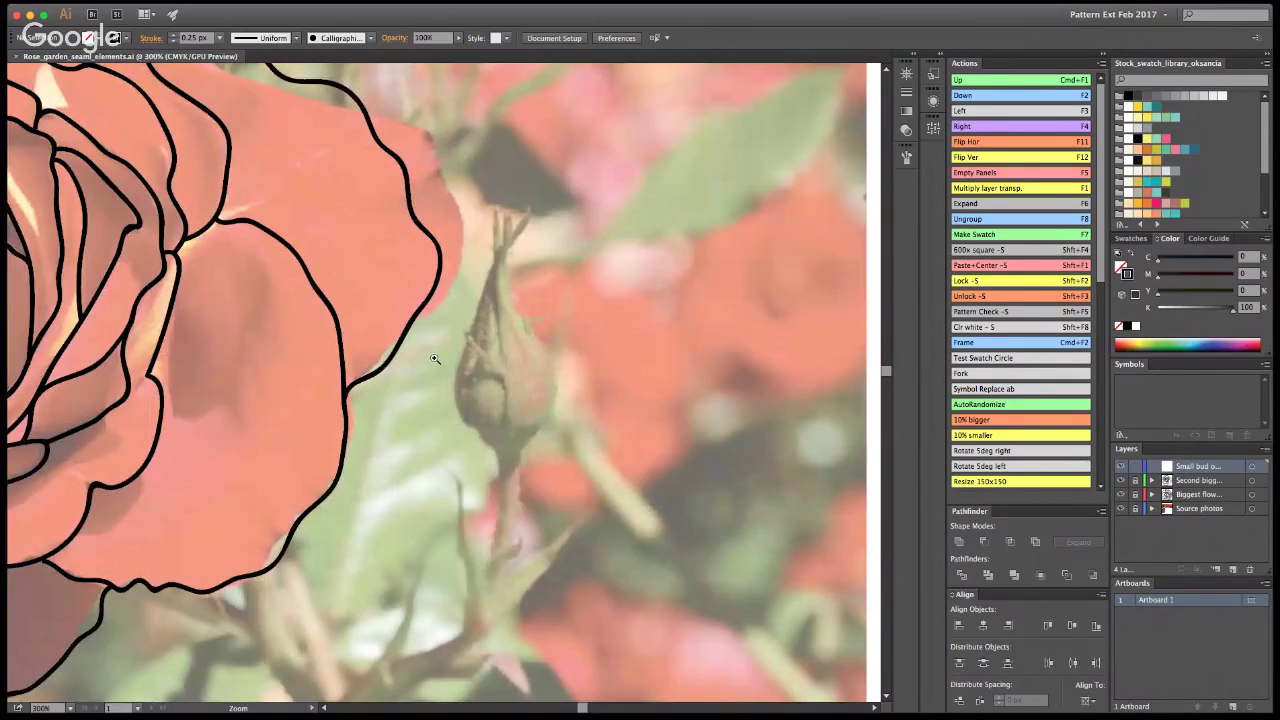
pyautogui.press('b')
pyautogui.moveTo(508, 235)
pyautogui.mouseDown()
pyautogui.moveTo(465, 342)
pyautogui.moveTo(458, 412)
pyautogui.moveTo(489, 440)
pyautogui.moveTo(499, 550)
pyautogui.mouseUp()
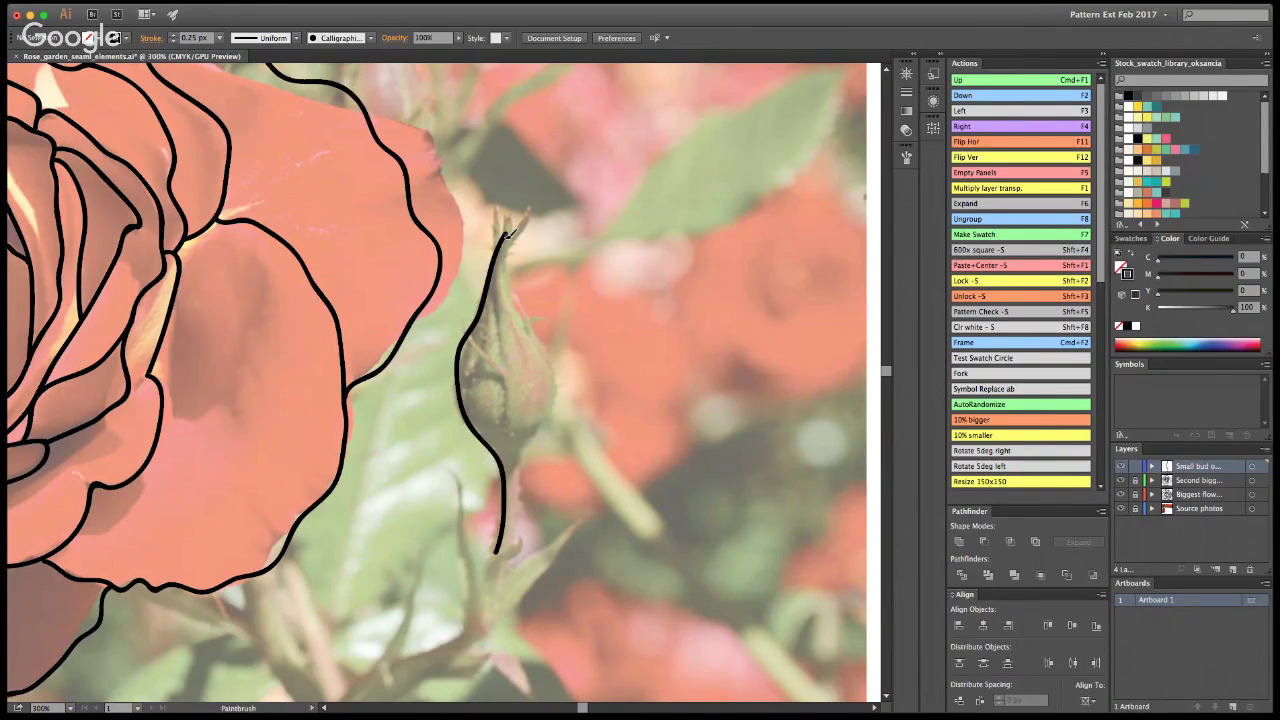
pyautogui.moveTo(507, 234)
pyautogui.mouseDown()
pyautogui.moveTo(561, 406)
pyautogui.moveTo(525, 443)
pyautogui.moveTo(513, 553)
pyautogui.mouseUp()
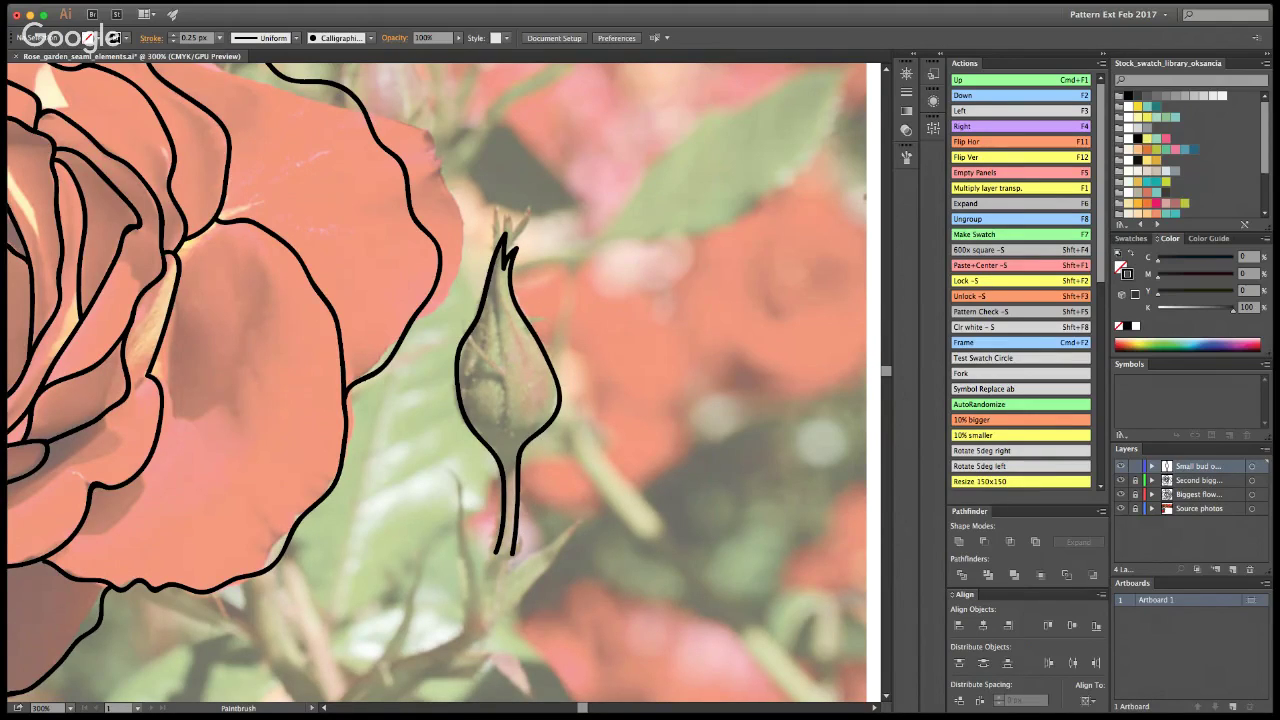
# Step: Paint the two pointed leaflets at the base of the bud's stem, undoing the strokes that do not fit
pyautogui.keyDown('alt'); pyautogui.click(418, 547); pyautogui.keyUp('alt')
pyautogui.click(466, 400)
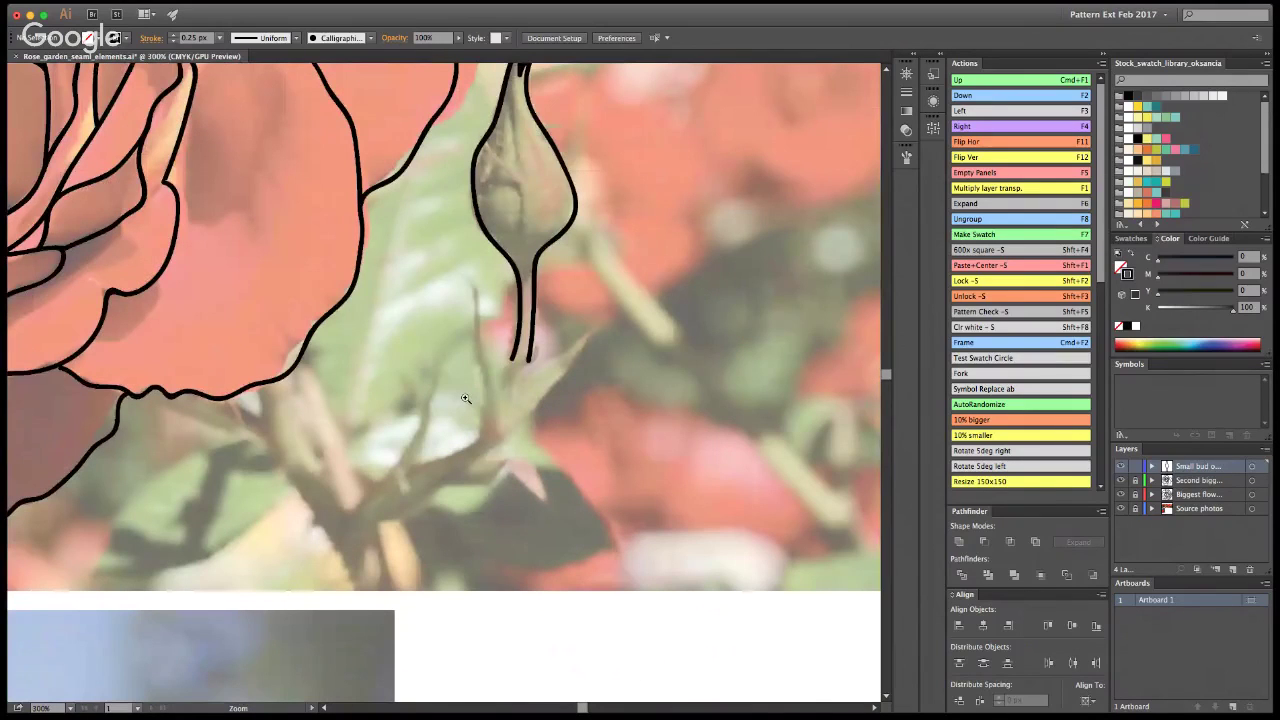
pyautogui.press('b')
pyautogui.moveTo(503, 423)
pyautogui.mouseDown()
pyautogui.moveTo(487, 312)
pyautogui.moveTo(463, 274)
pyautogui.moveTo(482, 393)
pyautogui.moveTo(499, 411)
pyautogui.moveTo(609, 318)
pyautogui.moveTo(561, 388)
pyautogui.moveTo(501, 424)
pyautogui.mouseUp()
pyautogui.moveTo(514, 357)
pyautogui.mouseDown()
pyautogui.moveTo(501, 386)
pyautogui.moveTo(524, 373)
pyautogui.mouseUp()
pyautogui.press('super+z')
pyautogui.press('super+z')
pyautogui.press('super+z')
pyautogui.press('super+z')
pyautogui.press('super+z')
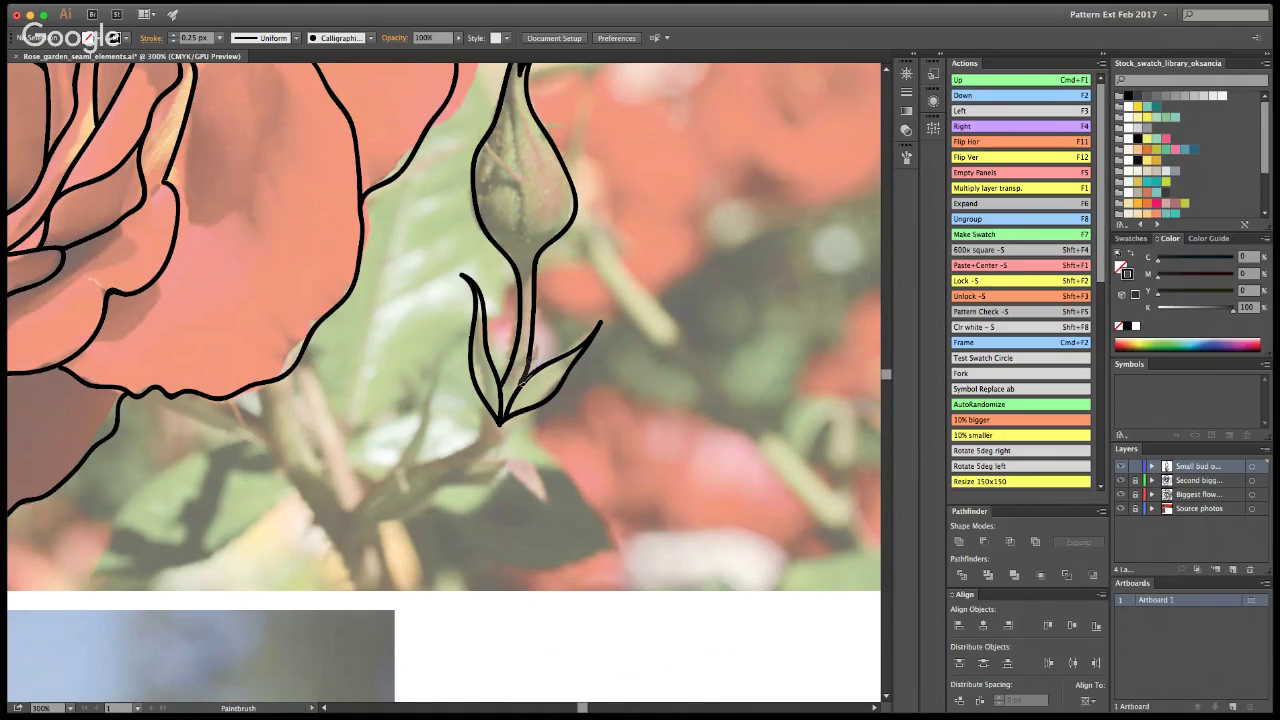
# Step: Paint both edges of the curved stem running down from the leaflets' base, undoing the strokes that do not fit
pyautogui.moveTo(498, 418); pyautogui.dragTo(368, 505)
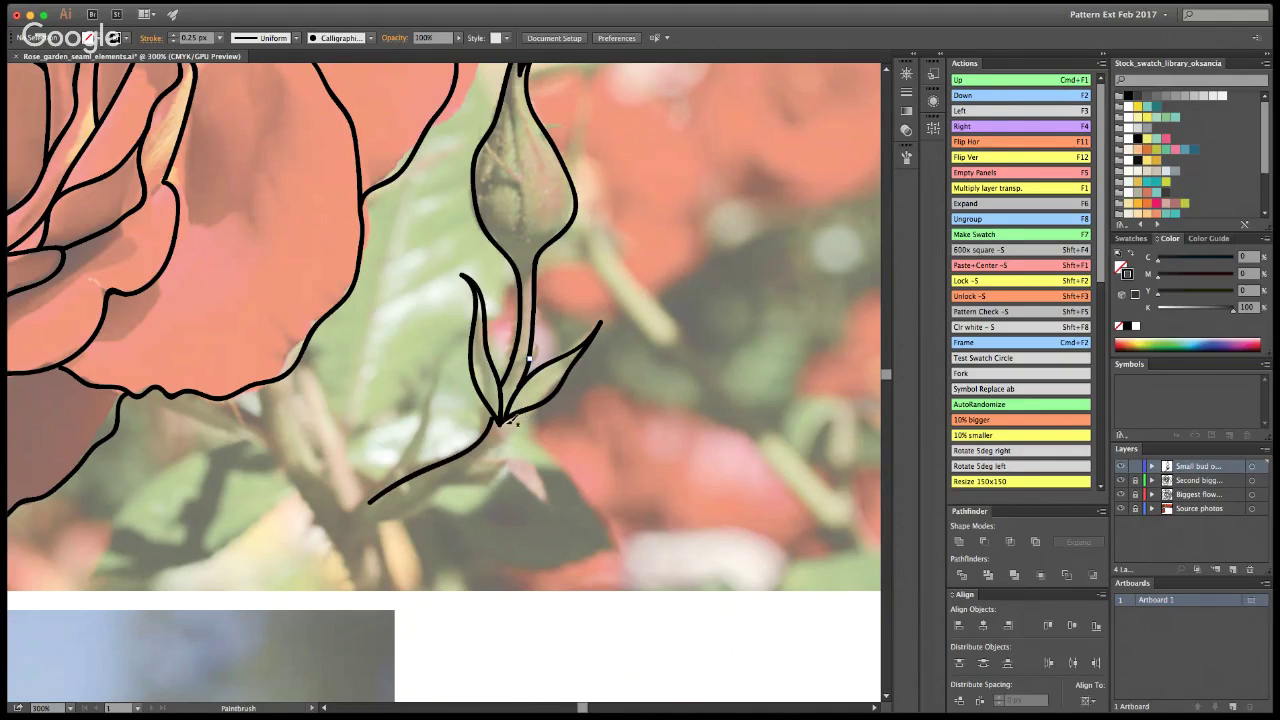
pyautogui.press('super+z')
pyautogui.moveTo(500, 416); pyautogui.dragTo(371, 505)
pyautogui.moveTo(501, 428); pyautogui.dragTo(476, 461)
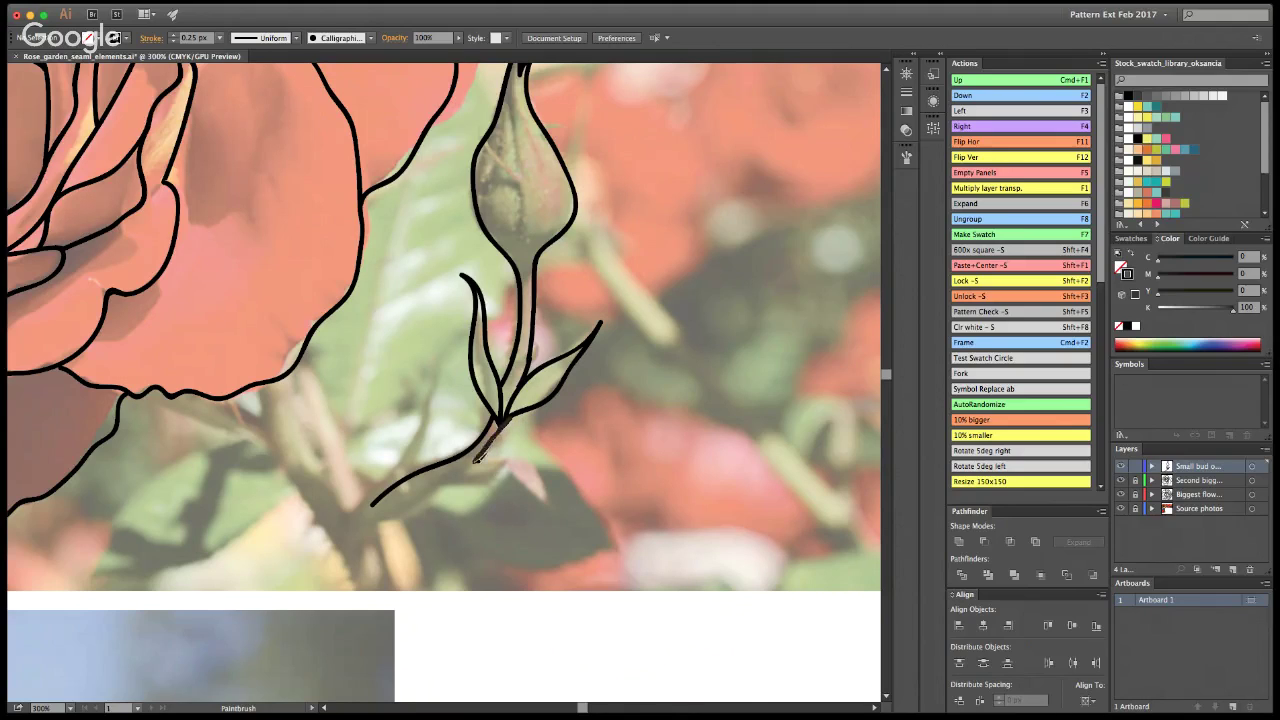
pyautogui.press('super+z')
pyautogui.moveTo(508, 420)
pyautogui.mouseDown()
pyautogui.moveTo(474, 464)
pyautogui.moveTo(368, 524)
pyautogui.moveTo(374, 505)
pyautogui.mouseUp()
pyautogui.press('super+z')
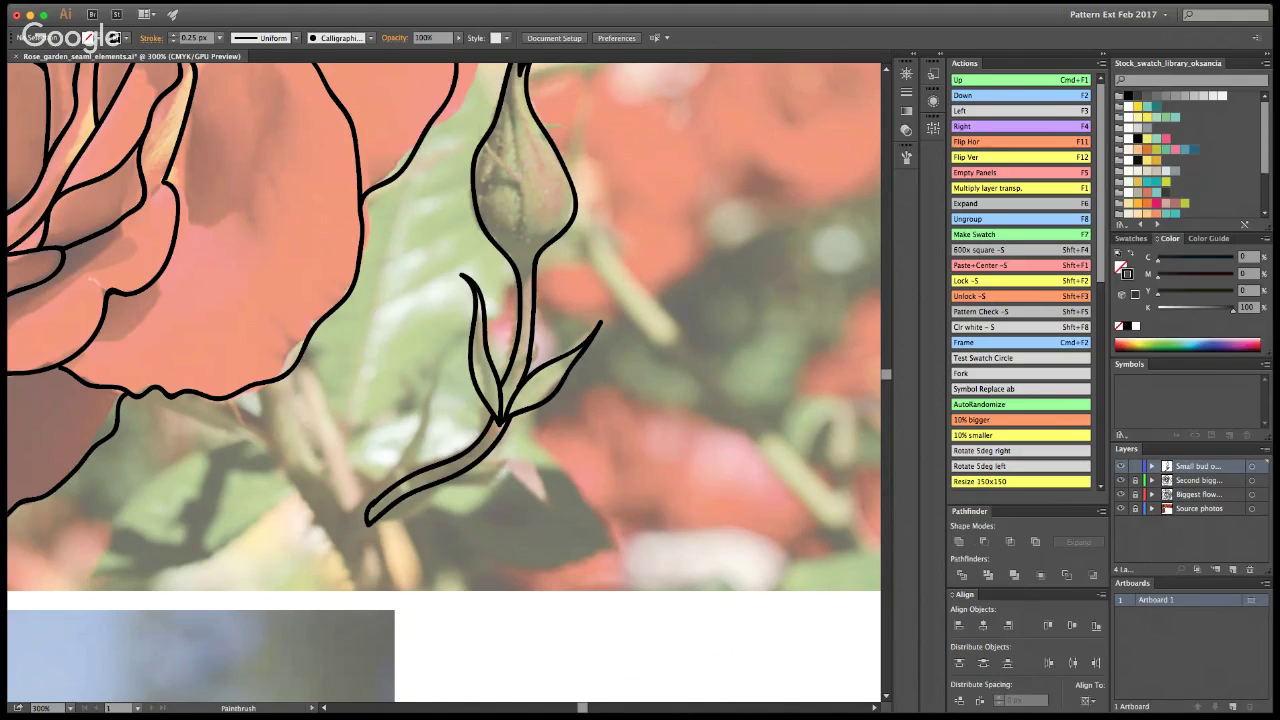
# Step: Check the line art with the Source photos layer hidden, show the photos again and save the file
pyautogui.press('z')
pyautogui.keyDown('alt'); pyautogui.click(448, 335); pyautogui.keyUp('alt')
pyautogui.keyDown('alt'); pyautogui.click(404, 363); pyautogui.keyUp('alt')
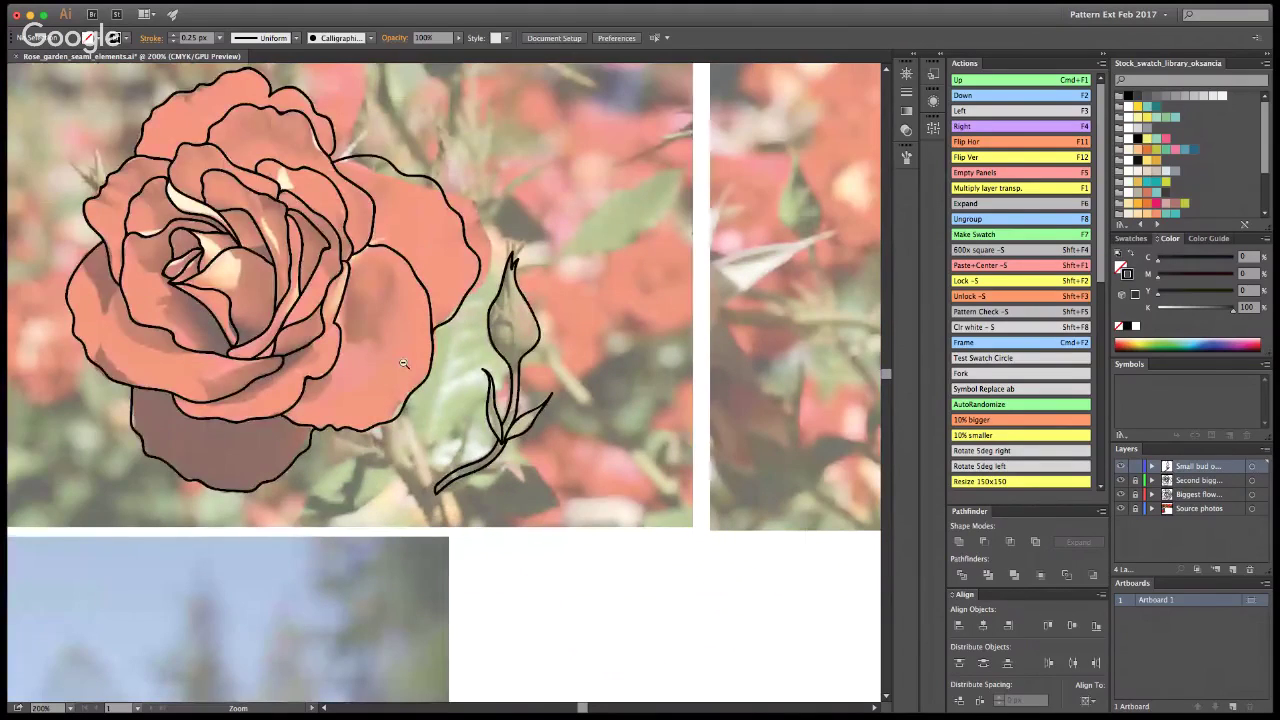
pyautogui.keyDown('alt'); pyautogui.click(404, 364); pyautogui.keyUp('alt')
pyautogui.keyDown('alt'); pyautogui.click(430, 398); pyautogui.keyUp('alt')
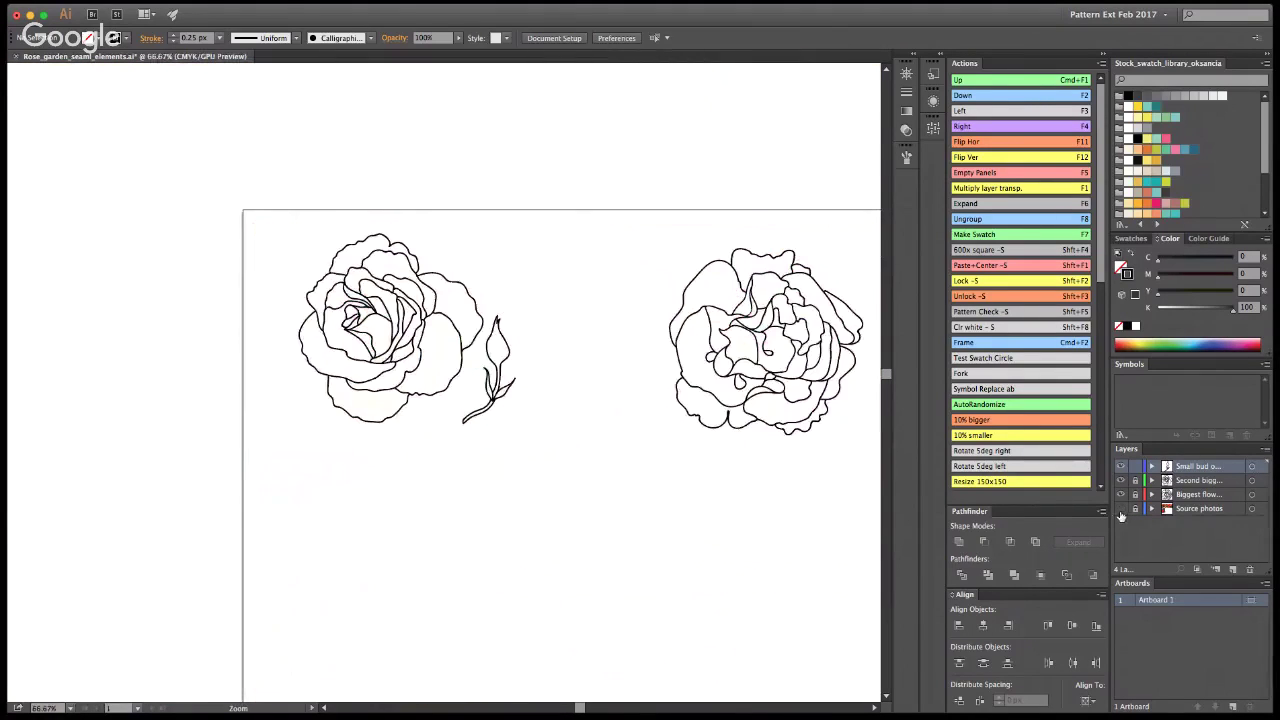
pyautogui.click(1121, 509)
pyautogui.click(1122, 511)
pyautogui.click(490, 470)
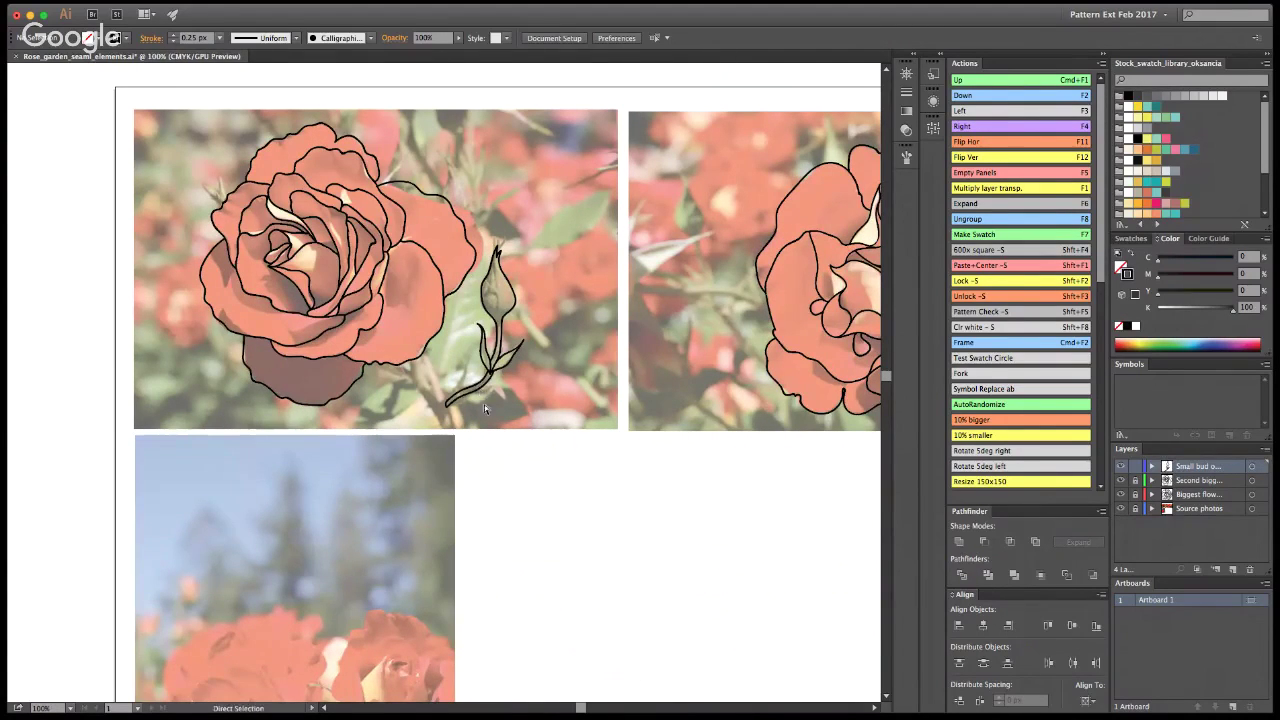
pyautogui.press('super+s')
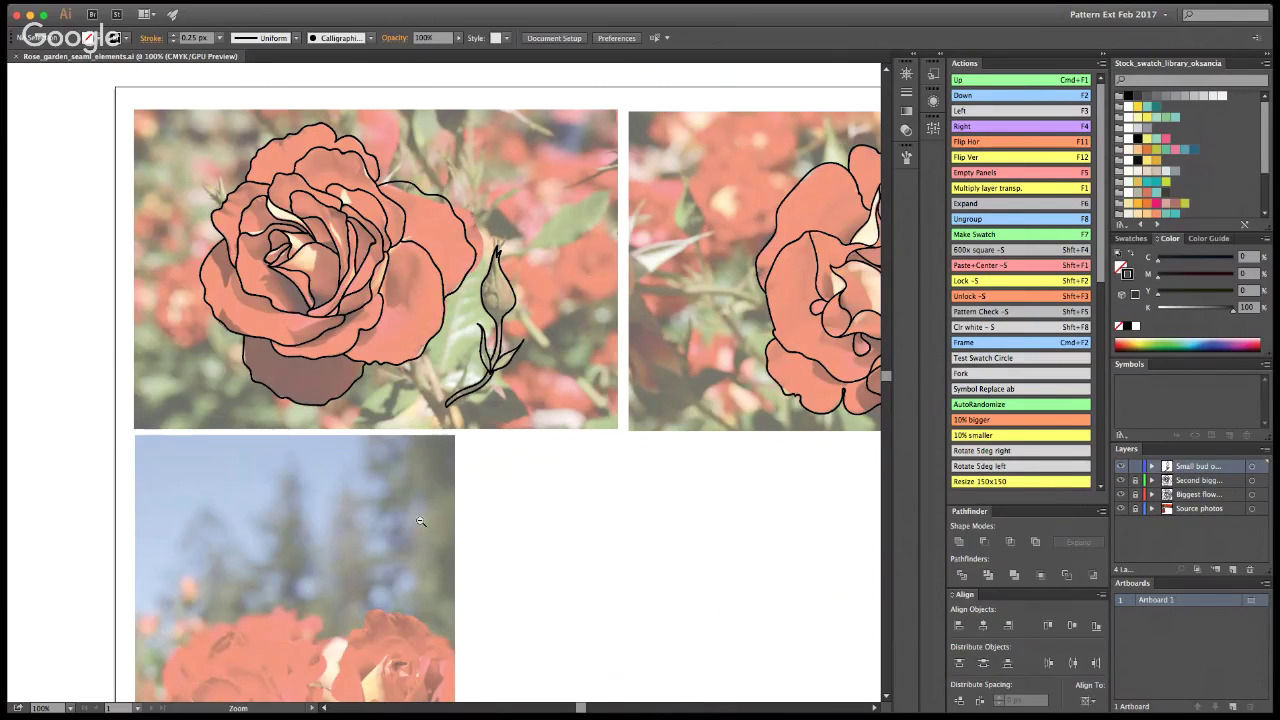
# Step: Add a layer named "Medium bud outline" directly below the small bud's layer, and lock the small bud's layer
pyautogui.click(390, 655)
pyautogui.click(443, 456)
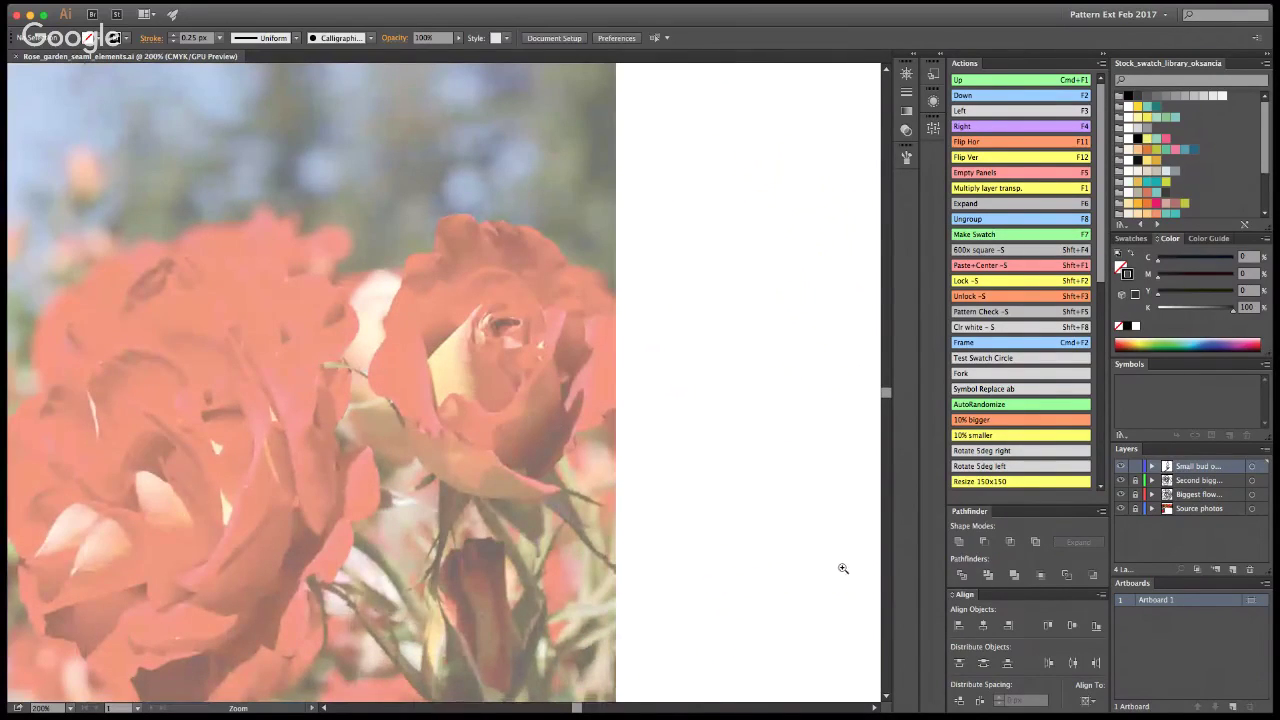
pyautogui.keyDown('alt'); pyautogui.click(518, 329); pyautogui.keyUp('alt')
pyautogui.keyDown('alt'); pyautogui.click(475, 353); pyautogui.keyUp('alt')
pyautogui.keyDown('alt'); pyautogui.click(475, 353); pyautogui.keyUp('alt')
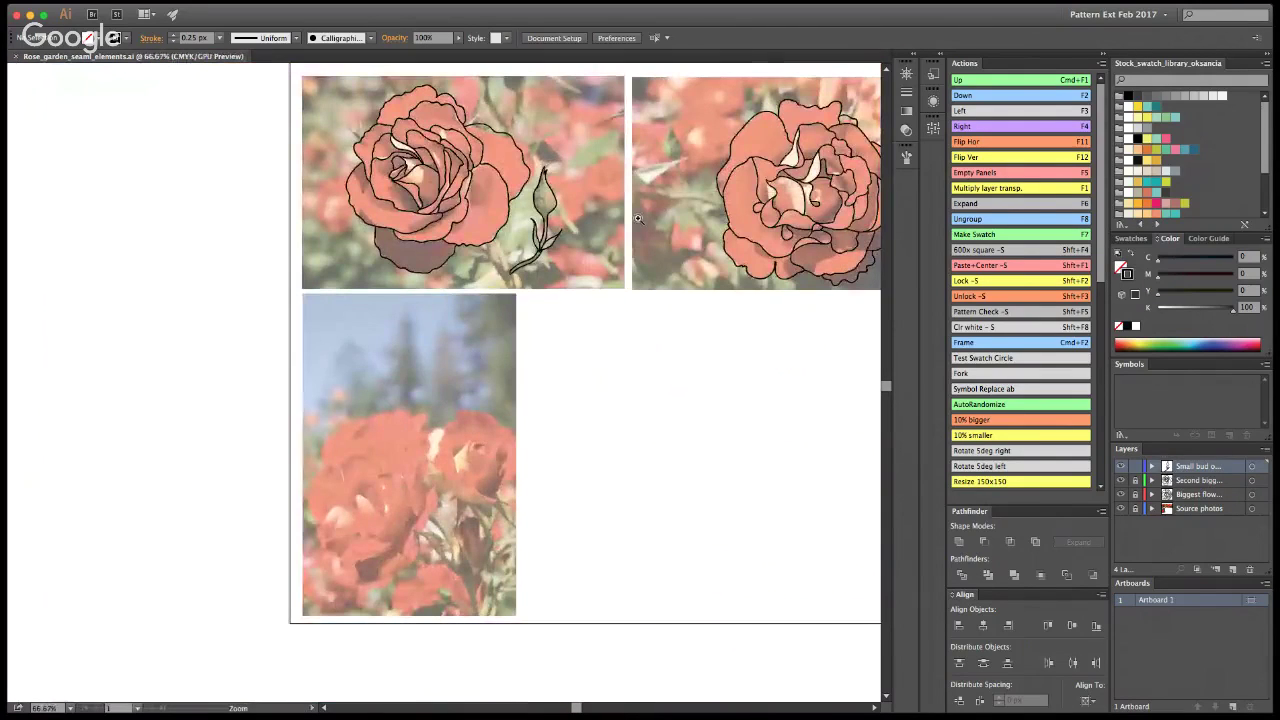
pyautogui.click(468, 455)
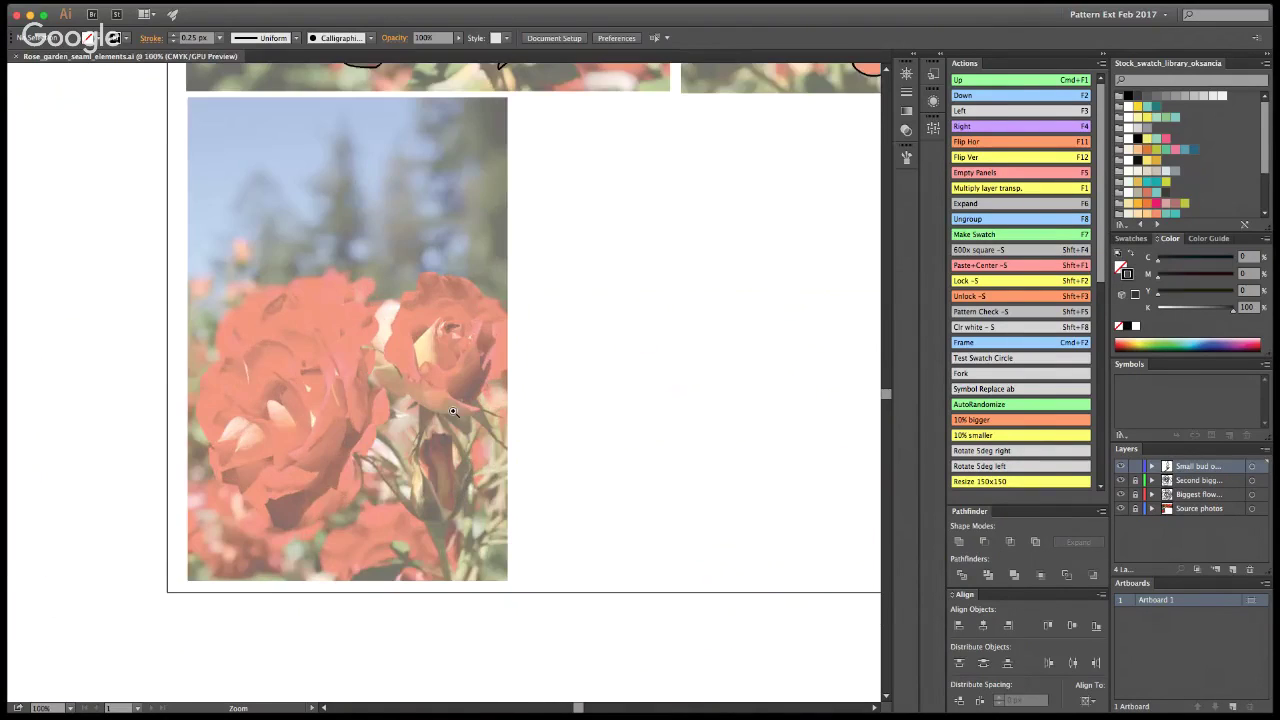
pyautogui.click(452, 411)
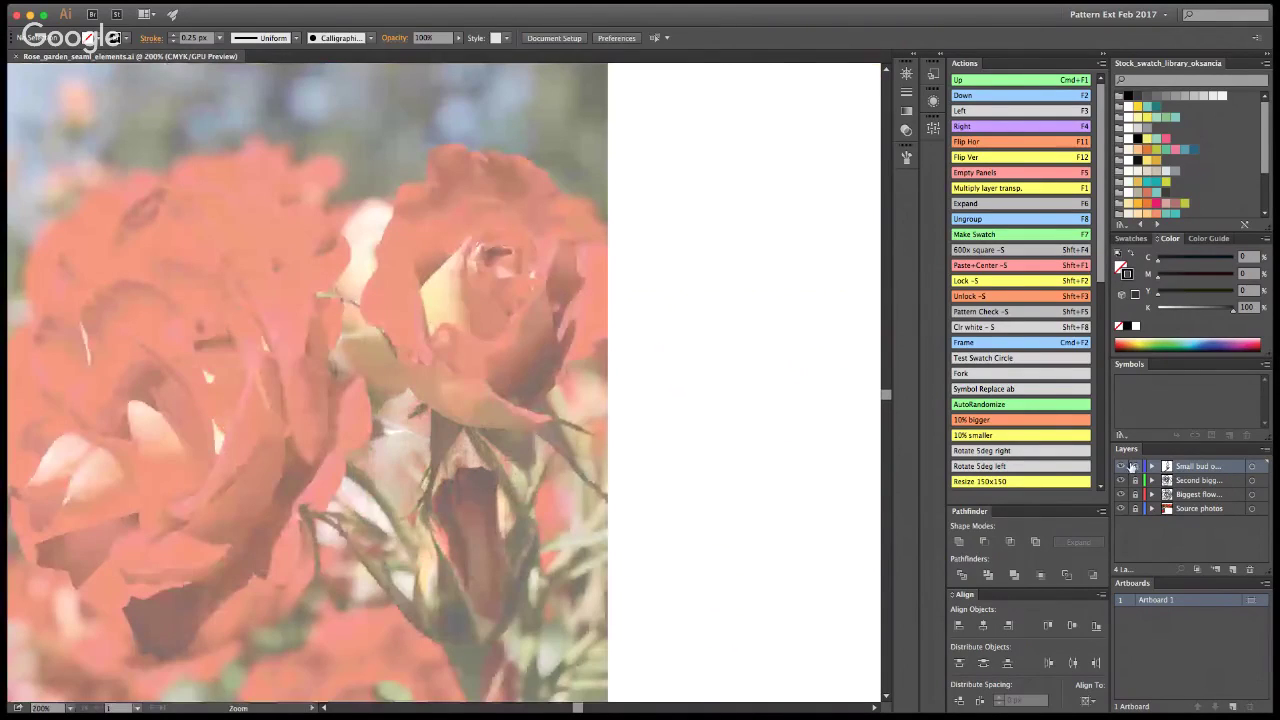
pyautogui.click(1232, 569)
pyautogui.moveTo(1188, 466); pyautogui.dragTo(1193, 484)
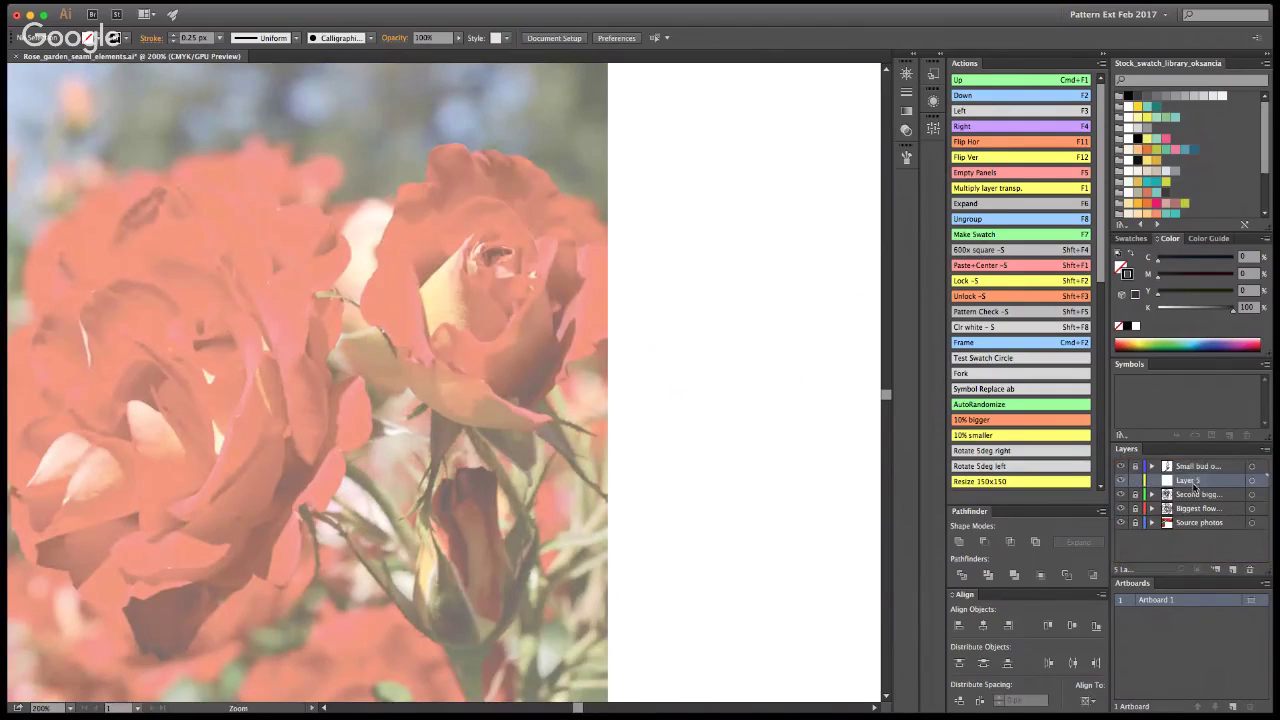
pyautogui.doubleClick(1185, 482)
pyautogui.write('M')
pyautogui.write('edium bud outline')
pyautogui.press('Return')
pyautogui.press('a')
# Step: Paint the tight spiral of innermost petals at the centre of the half-open rose in the third photo
pyautogui.press('z')
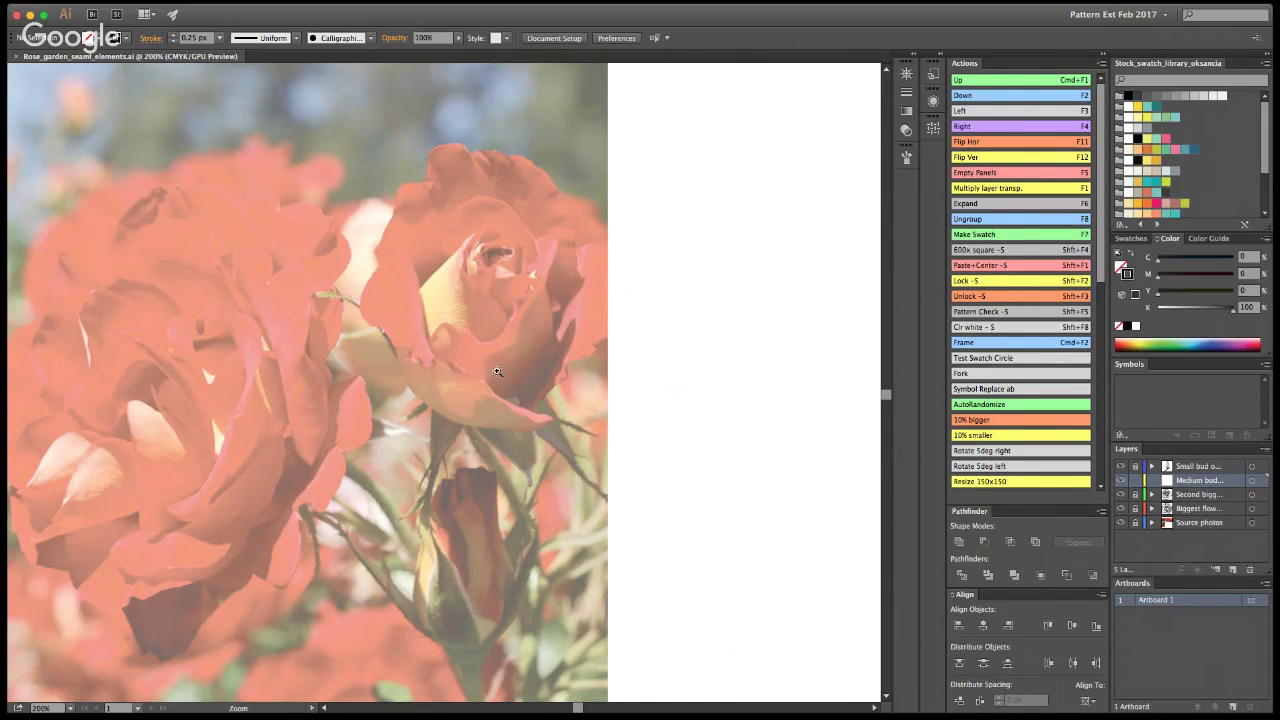
pyautogui.click(458, 318)
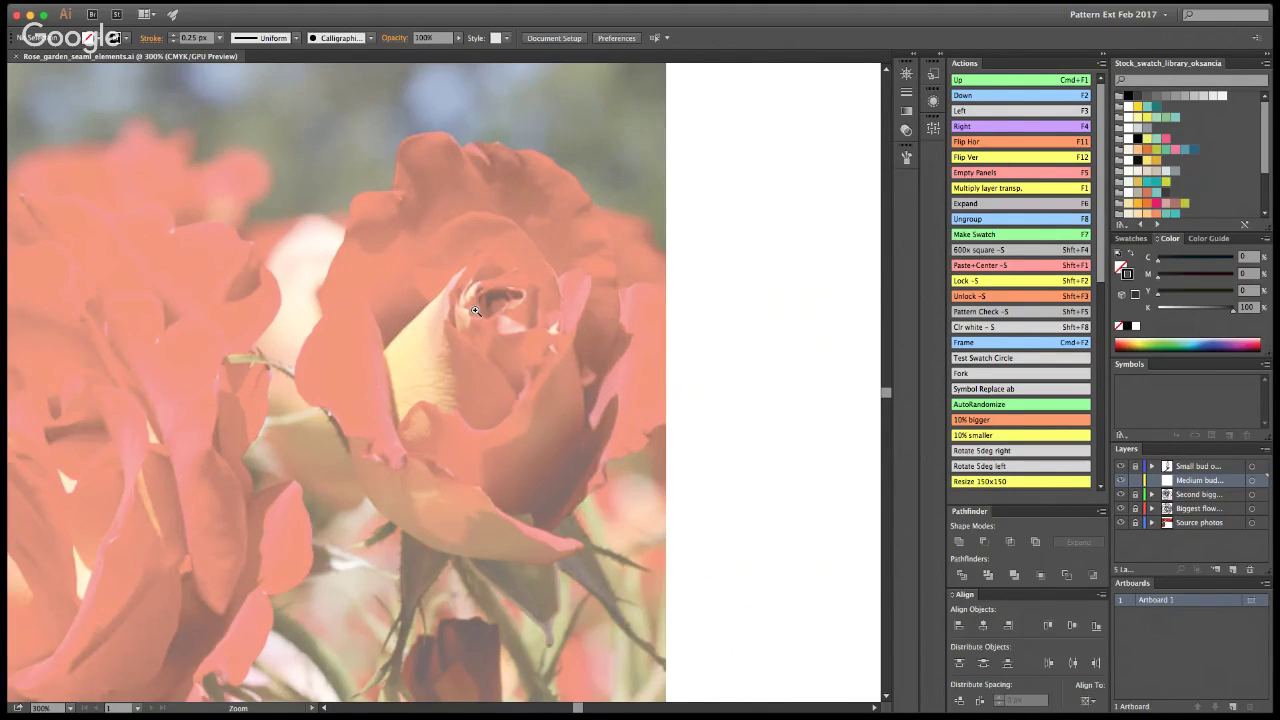
pyautogui.moveTo(475, 311); pyautogui.dragTo(458, 388)
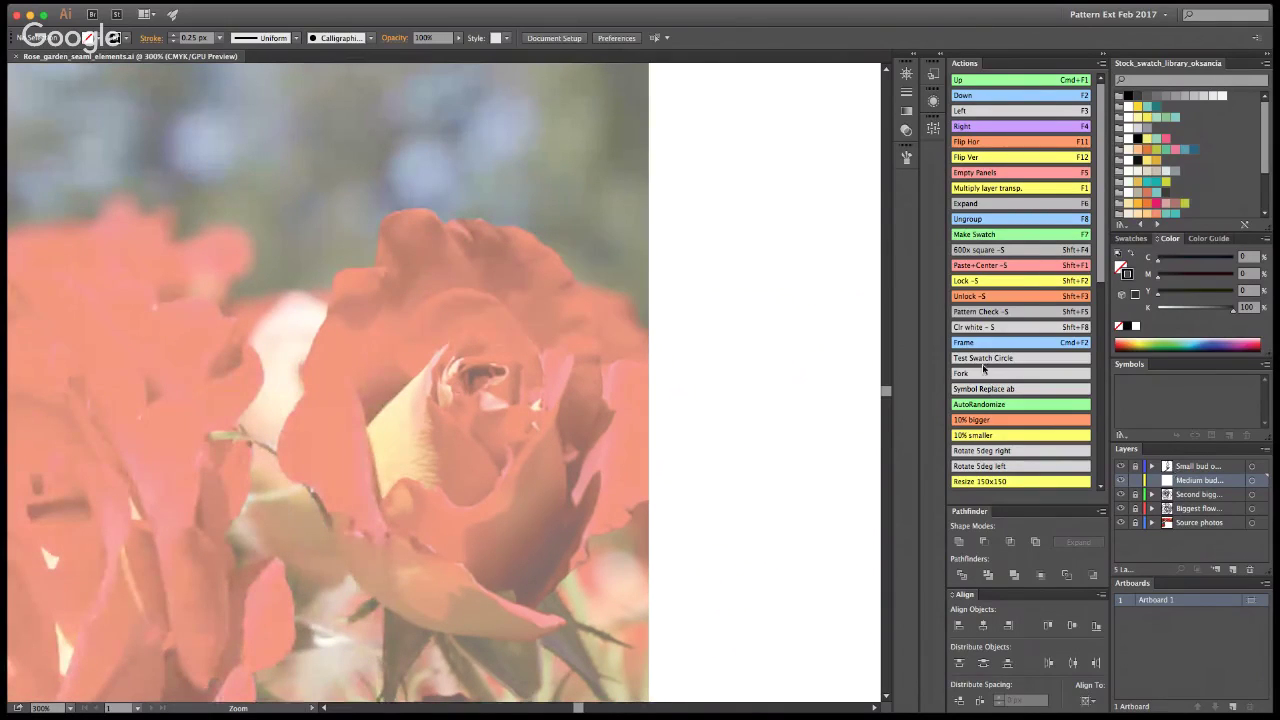
pyautogui.press('b')
pyautogui.moveTo(479, 389); pyautogui.dragTo(478, 368)
pyautogui.moveTo(476, 386)
pyautogui.mouseDown()
pyautogui.moveTo(518, 360)
pyautogui.moveTo(472, 357)
pyautogui.moveTo(469, 392)
pyautogui.moveTo(461, 373)
pyautogui.moveTo(476, 355)
pyautogui.moveTo(445, 360)
pyautogui.moveTo(439, 380)
pyautogui.moveTo(480, 392)
pyautogui.mouseUp()
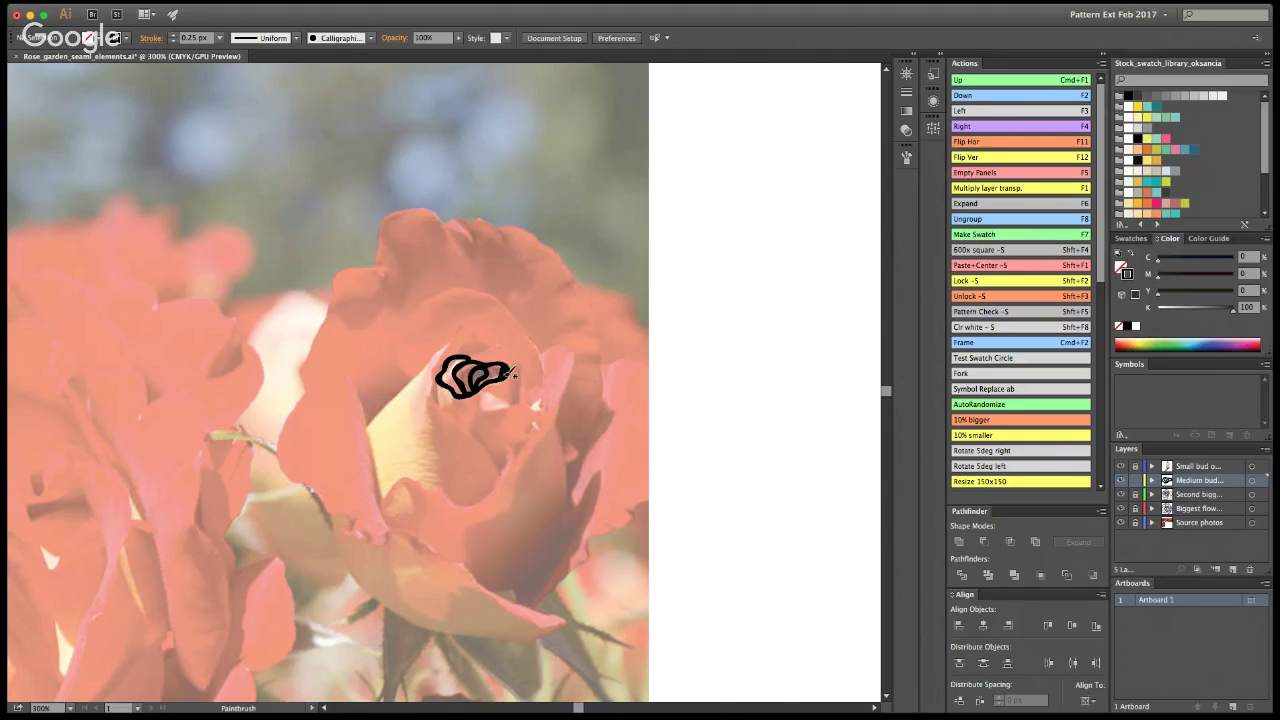
# Step: Paint the petals on both sides of the spiral, extending the left one's edge down below the centre
pyautogui.moveTo(442, 382); pyautogui.dragTo(439, 405)
pyautogui.moveTo(480, 354)
pyautogui.mouseDown()
pyautogui.moveTo(522, 349)
pyautogui.moveTo(528, 382)
pyautogui.moveTo(478, 411)
pyautogui.moveTo(470, 432)
pyautogui.mouseUp()
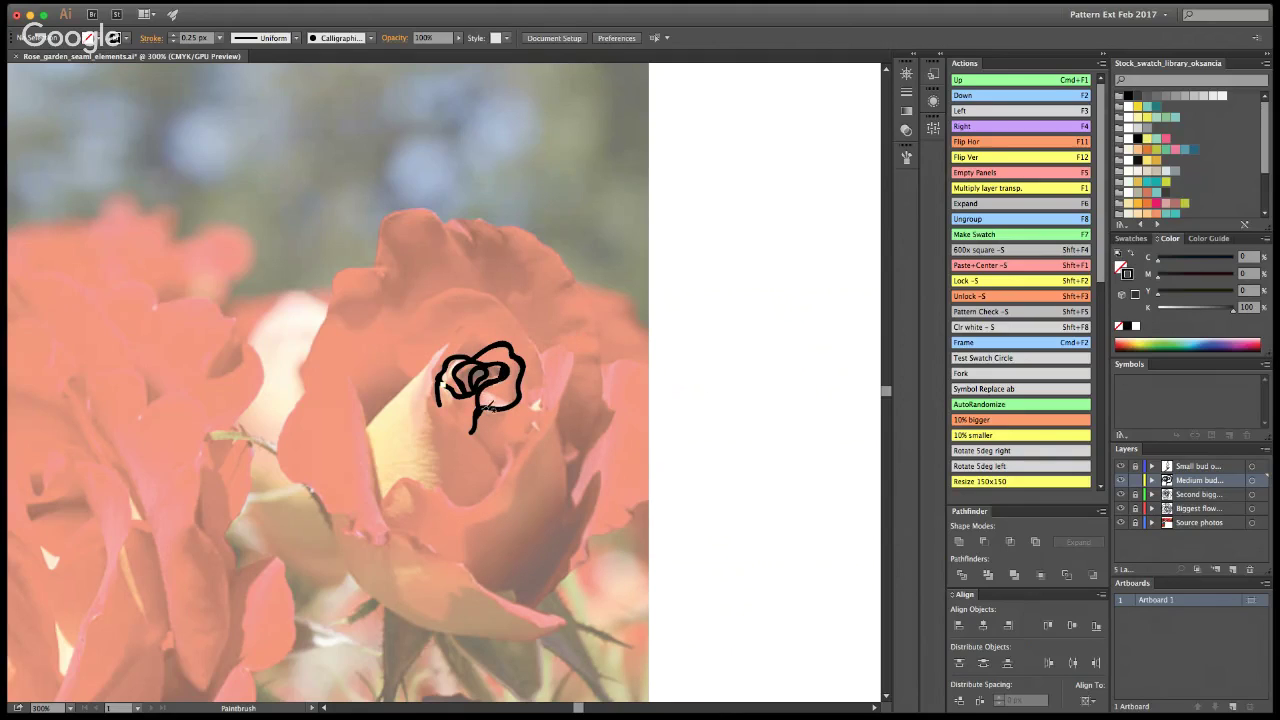
pyautogui.moveTo(437, 352)
pyautogui.mouseDown()
pyautogui.moveTo(458, 346)
pyautogui.moveTo(430, 394)
pyautogui.moveTo(486, 442)
pyautogui.moveTo(500, 478)
pyautogui.mouseUp()
# Step: Adjust the end anchor point of the short left inner stroke so it meets the surrounding petal line
pyautogui.press('a')
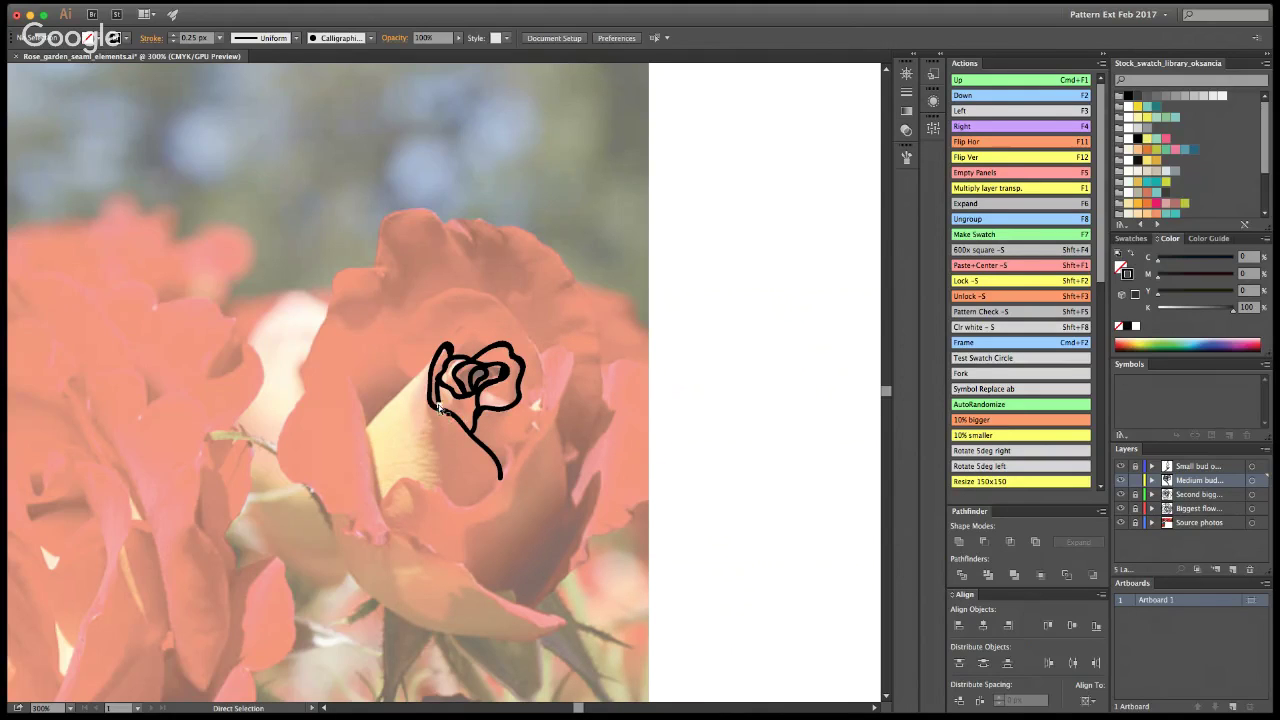
pyautogui.click(442, 408)
pyautogui.click(446, 412)
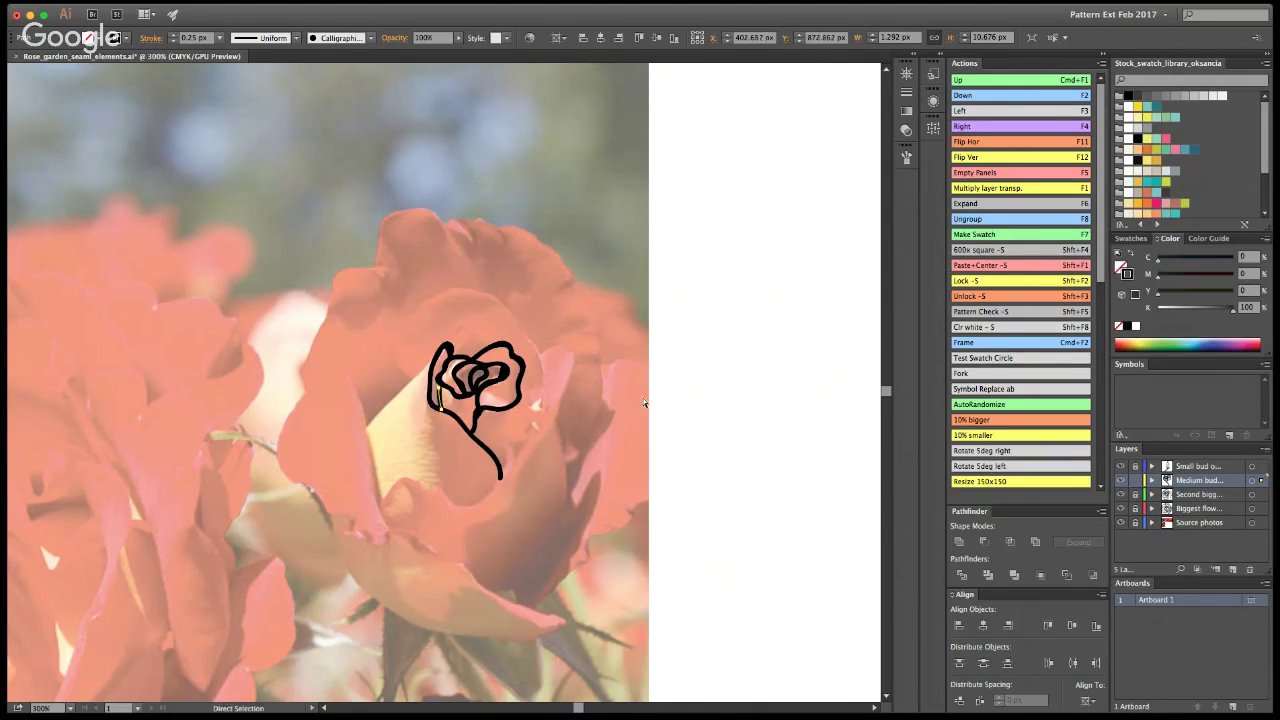
pyautogui.click(439, 402)
pyautogui.click(439, 396)
pyautogui.click(440, 400)
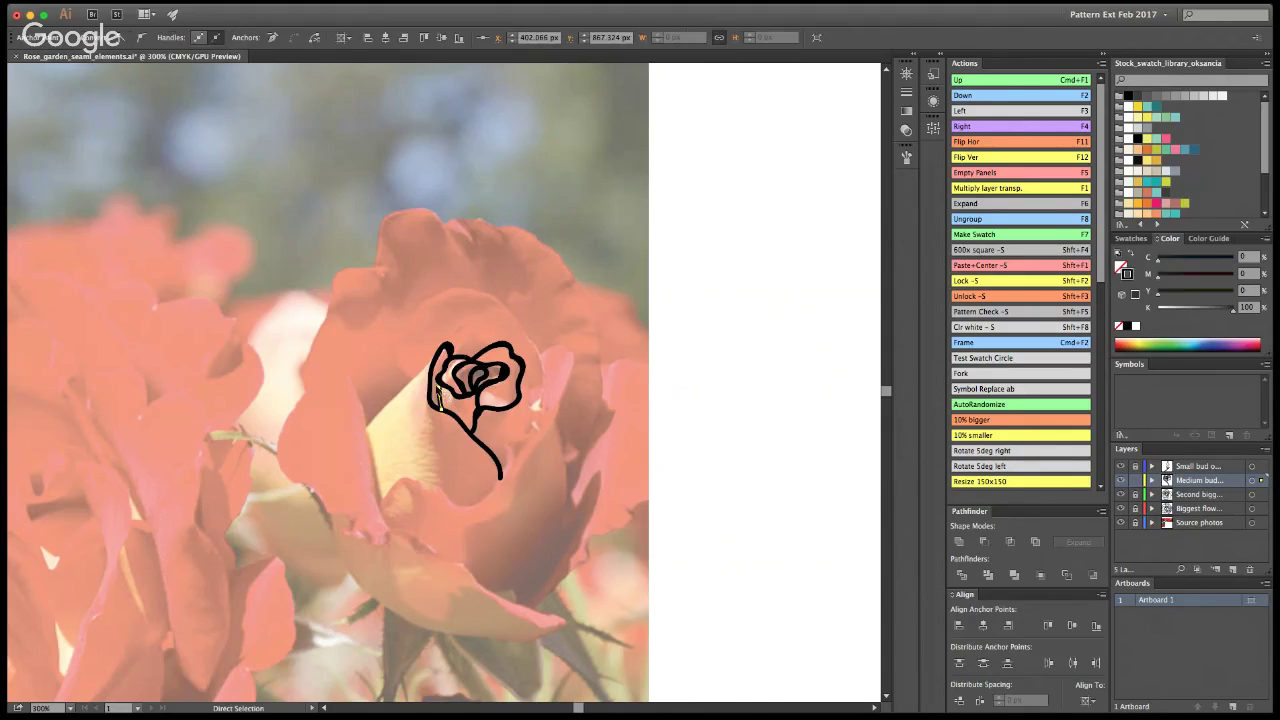
pyautogui.click(444, 405)
pyautogui.click(440, 398)
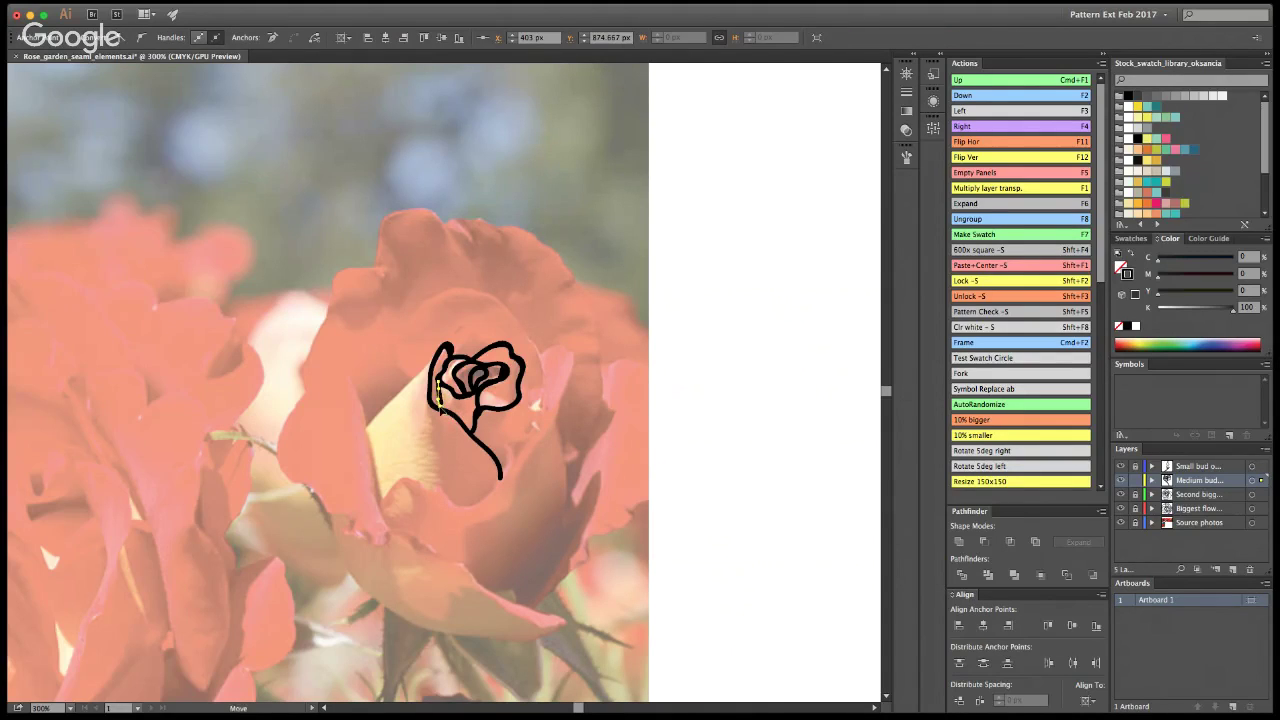
pyautogui.click(442, 410)
pyautogui.click(438, 398)
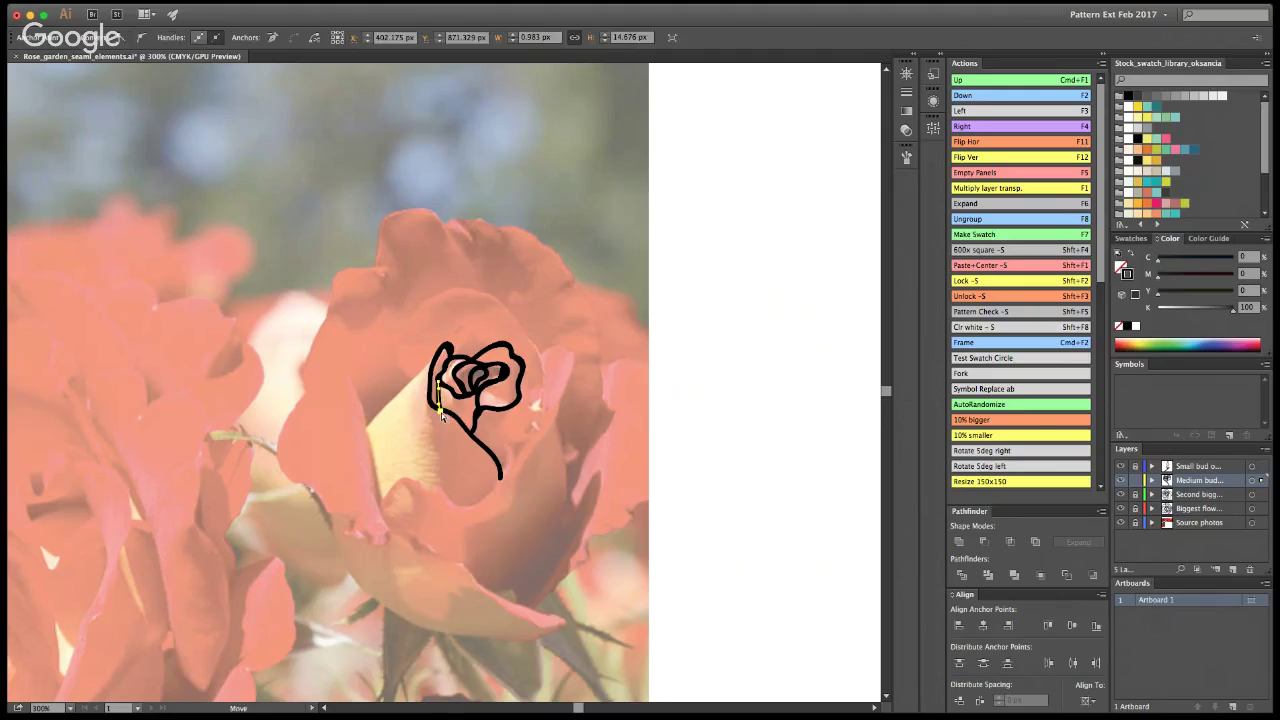
pyautogui.click(601, 426)
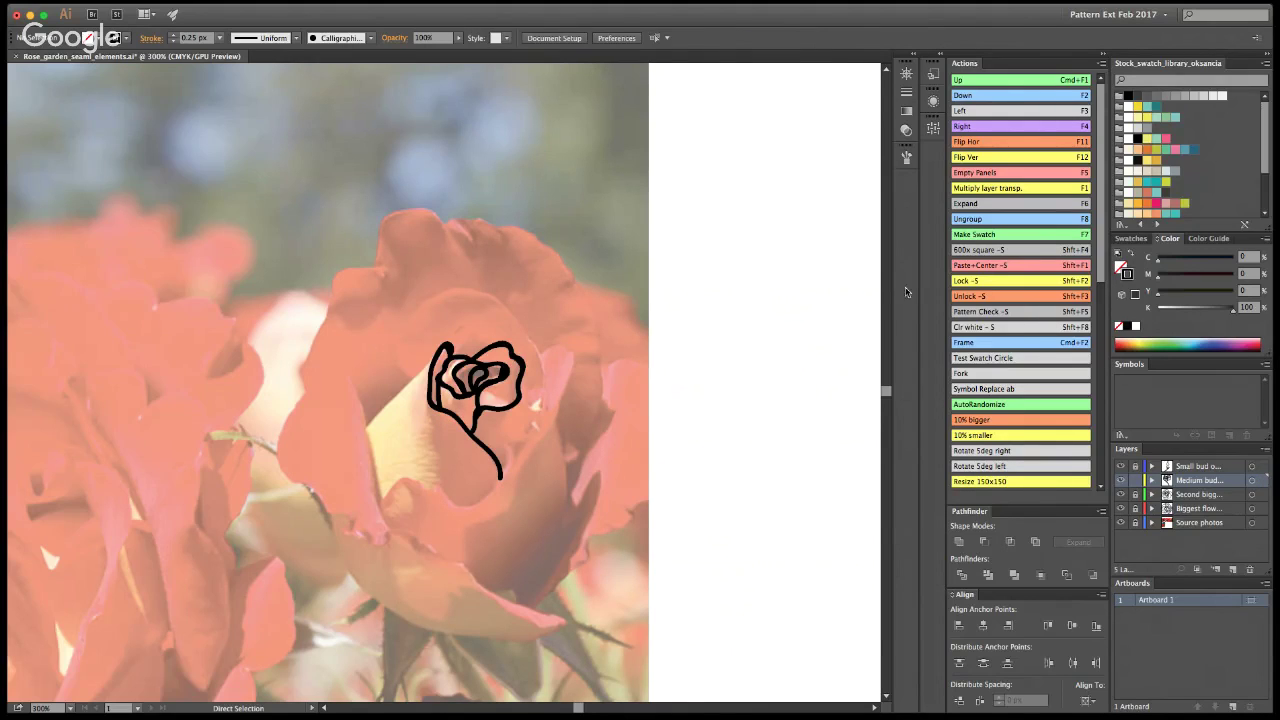
# Step: Smooth the closed outline at the medium bud's centre with the Smooth tool, evening out its right end and left side
pyautogui.click(512, 378)
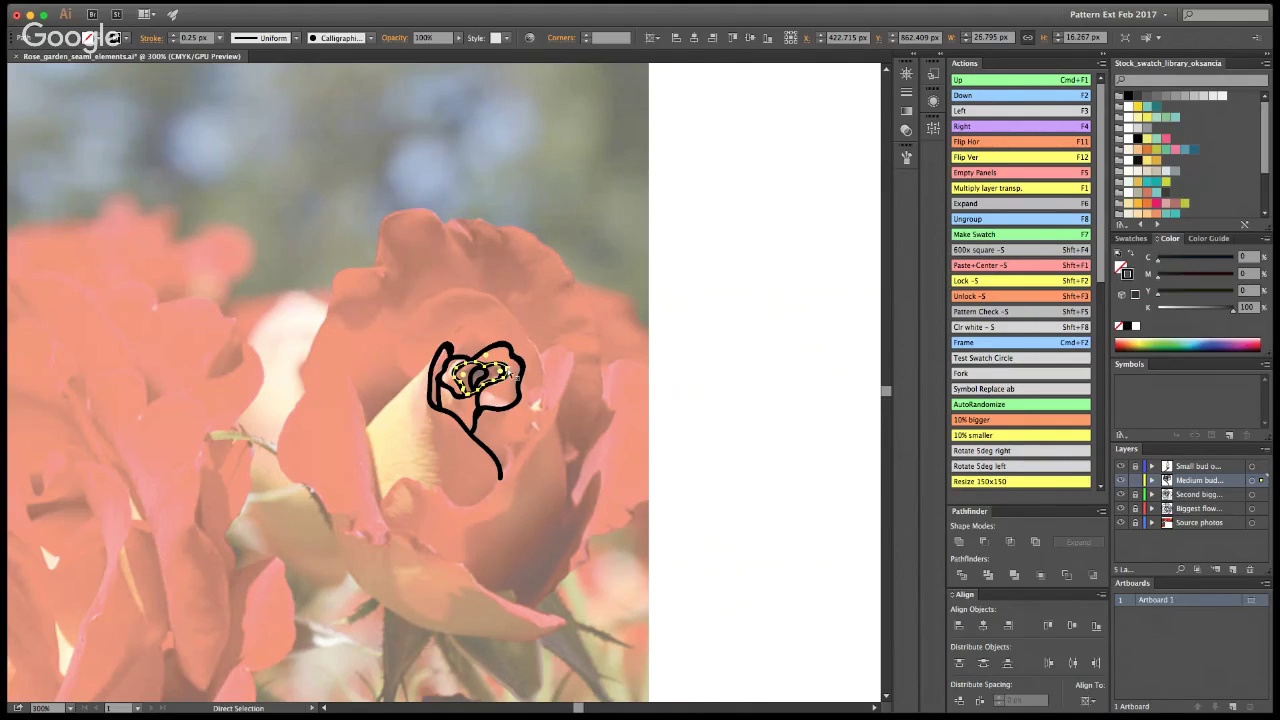
pyautogui.click(626, 383)
pyautogui.press('z')
pyautogui.click(500, 374)
pyautogui.click(427, 374)
pyautogui.click(427, 374)
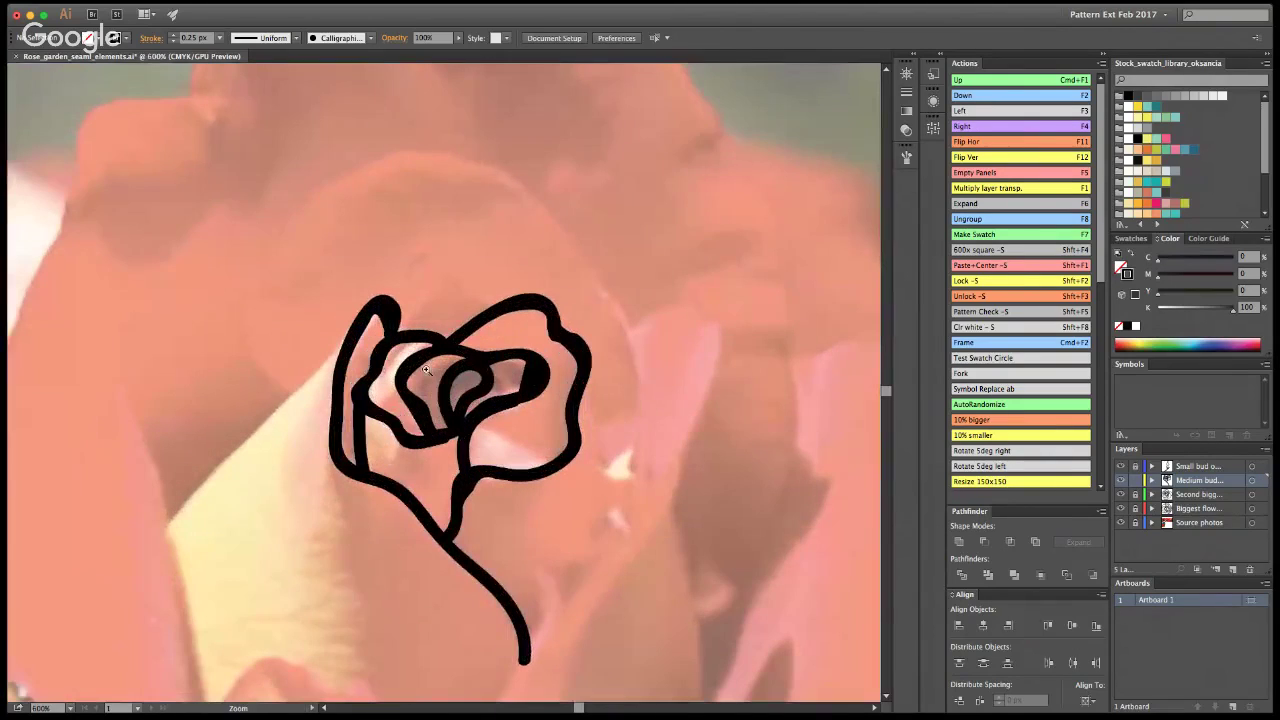
pyautogui.press('a')
pyautogui.click(518, 416)
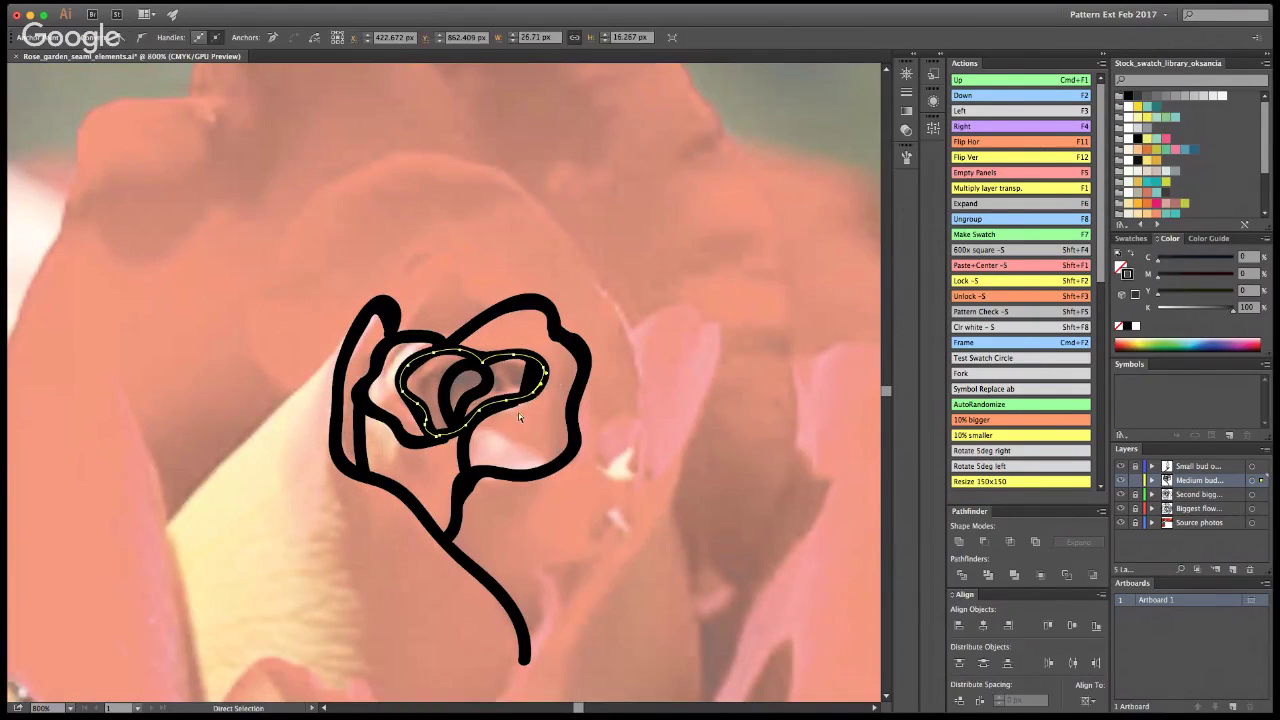
pyautogui.press('n')
pyautogui.moveTo(543, 366); pyautogui.dragTo(541, 386)
pyautogui.moveTo(416, 412); pyautogui.dragTo(430, 432)
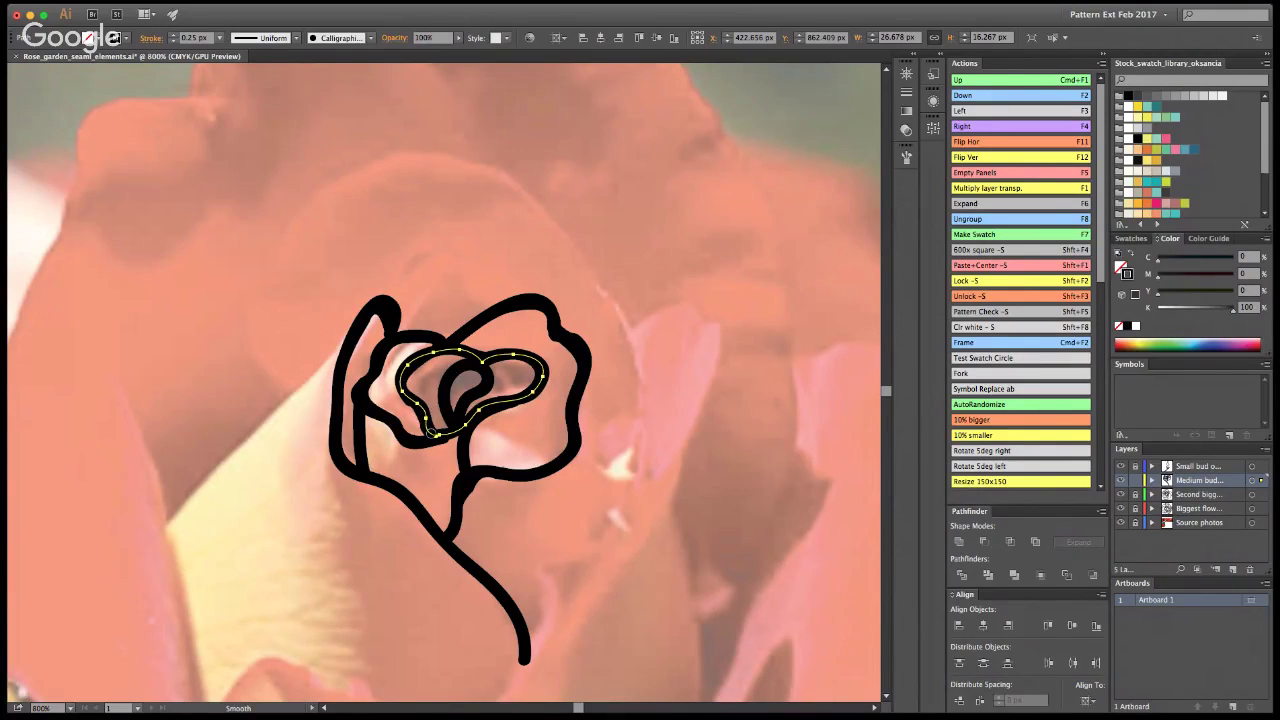
pyautogui.moveTo(440, 354)
pyautogui.mouseDown()
pyautogui.moveTo(412, 382)
pyautogui.moveTo(430, 382)
pyautogui.mouseUp()
# Step: Select the right and left petal outlines around the centre in turn for smoothing, and clear the selection
pyautogui.press('super+a')
pyautogui.keyDown('super'); pyautogui.click(553, 318); pyautogui.keyUp('super')
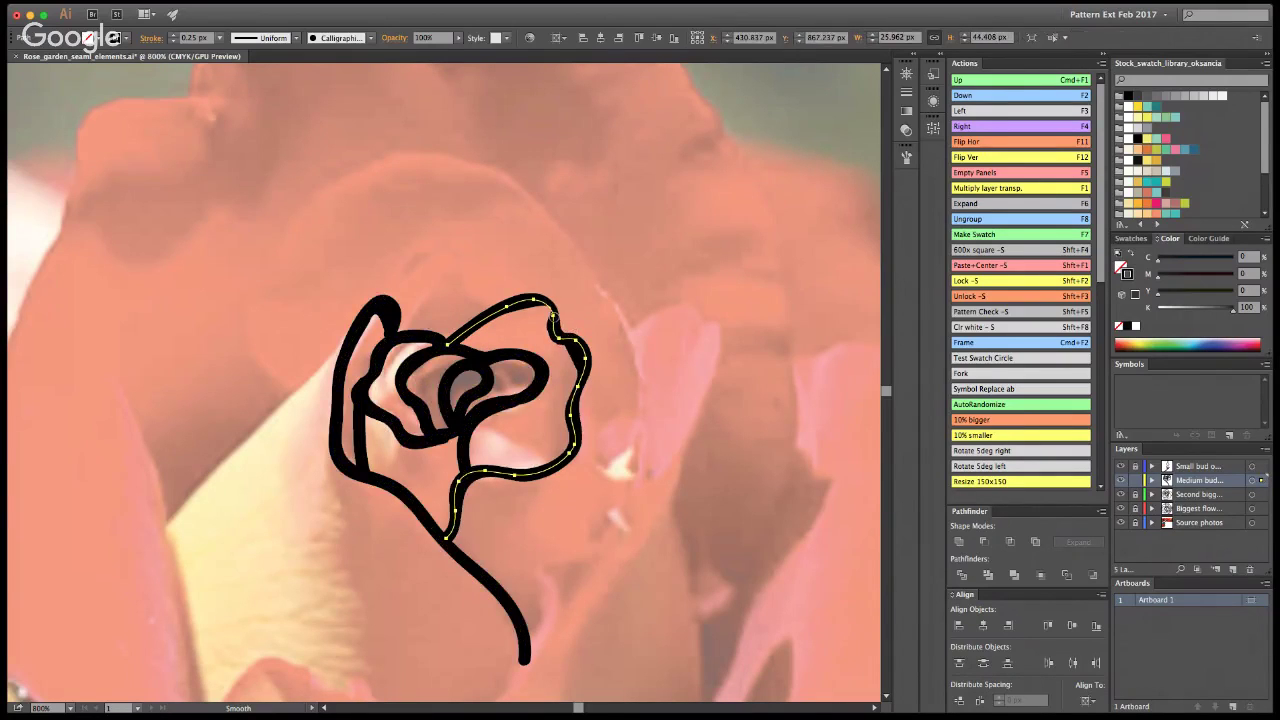
pyautogui.press('super+a')
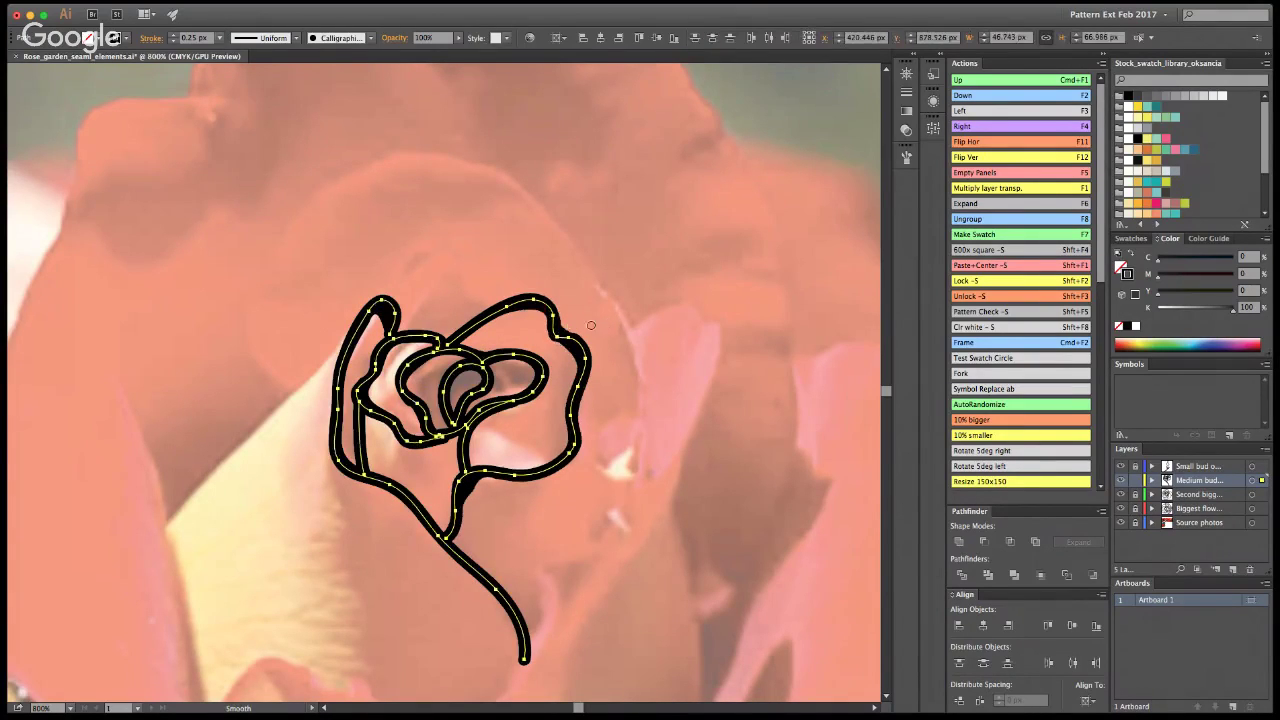
pyautogui.keyDown('super'); pyautogui.click(363, 320); pyautogui.keyUp('super')
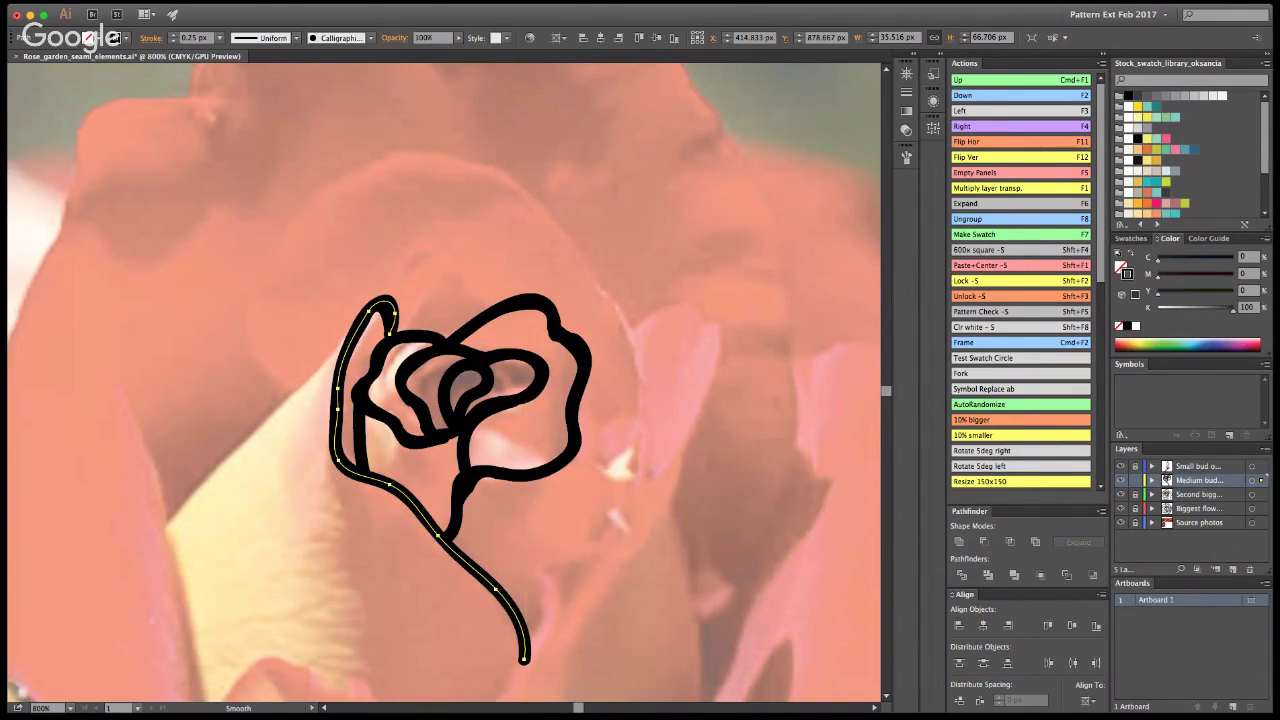
pyautogui.keyDown('super'); pyautogui.click(768, 438); pyautogui.keyUp('super')
# Step: Paint the large rounded petal enclosing the bud's centre, the yellow petal's upper edge and its wavy lower edge
pyautogui.press('super+1')
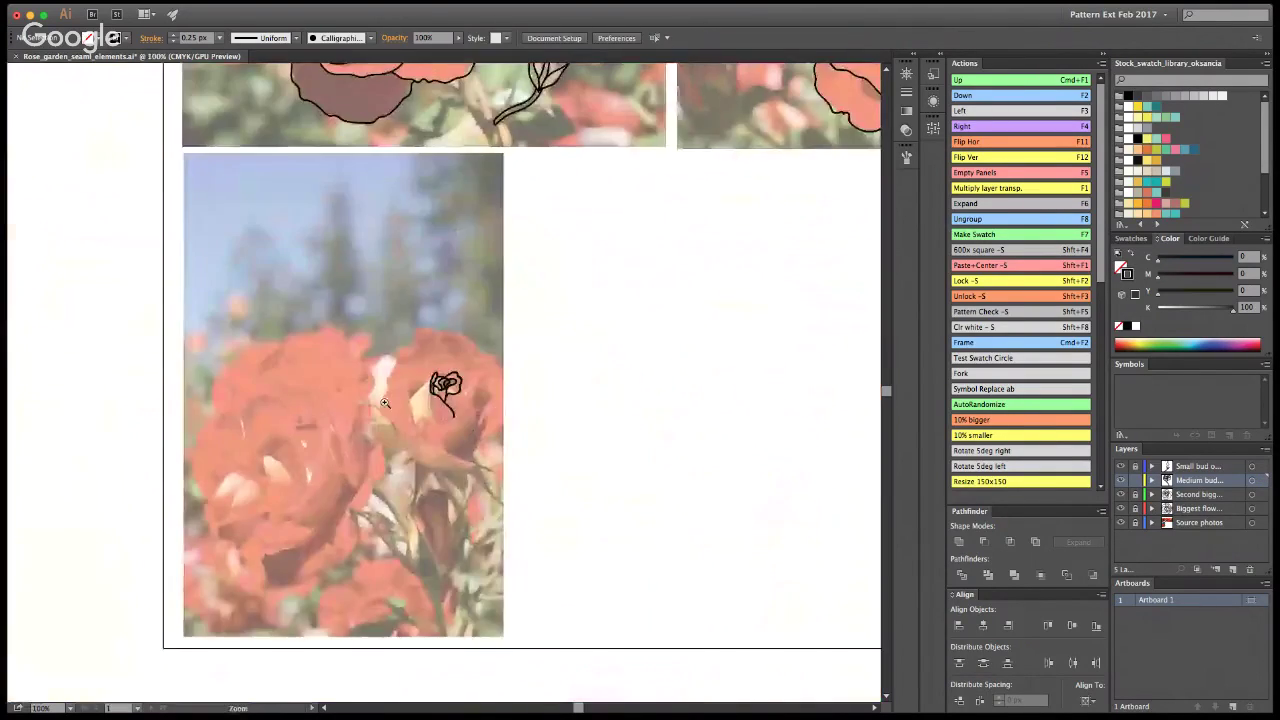
pyautogui.keyDown('super'); pyautogui.click(383, 401); pyautogui.keyUp('super')
pyautogui.keyDown('super'); pyautogui.click(458, 361); pyautogui.keyUp('super')
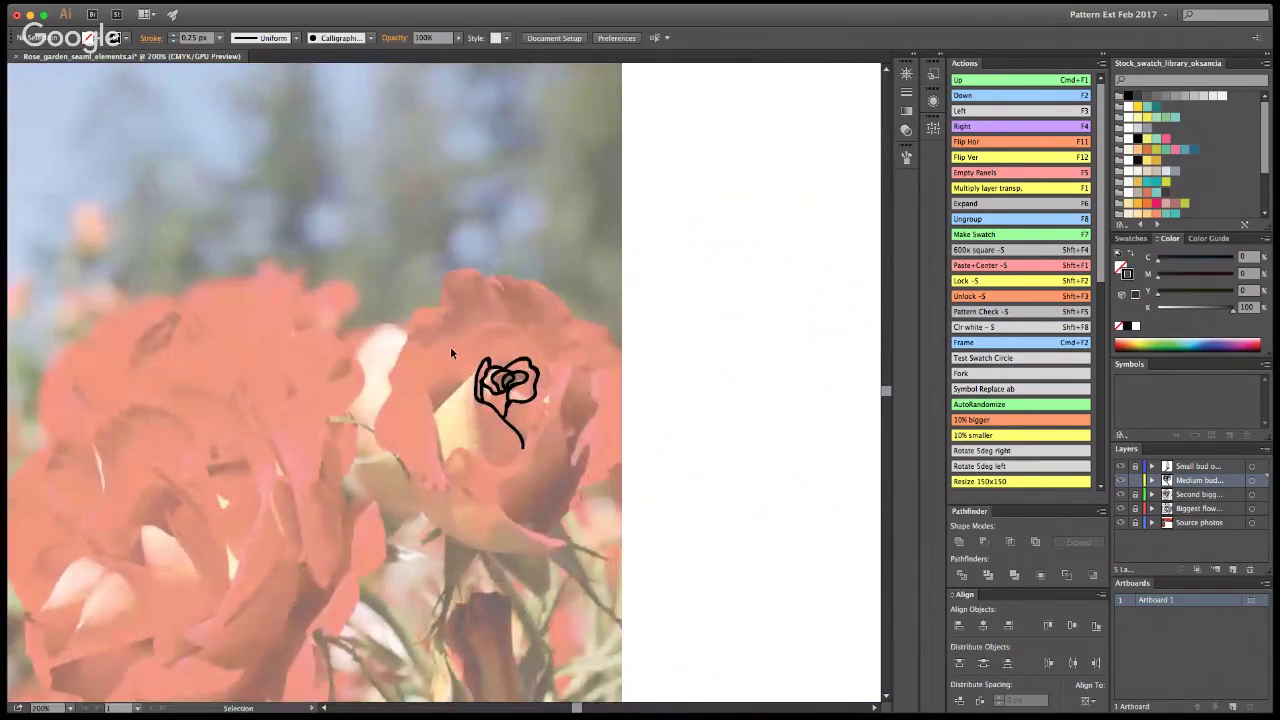
pyautogui.press('super+space')
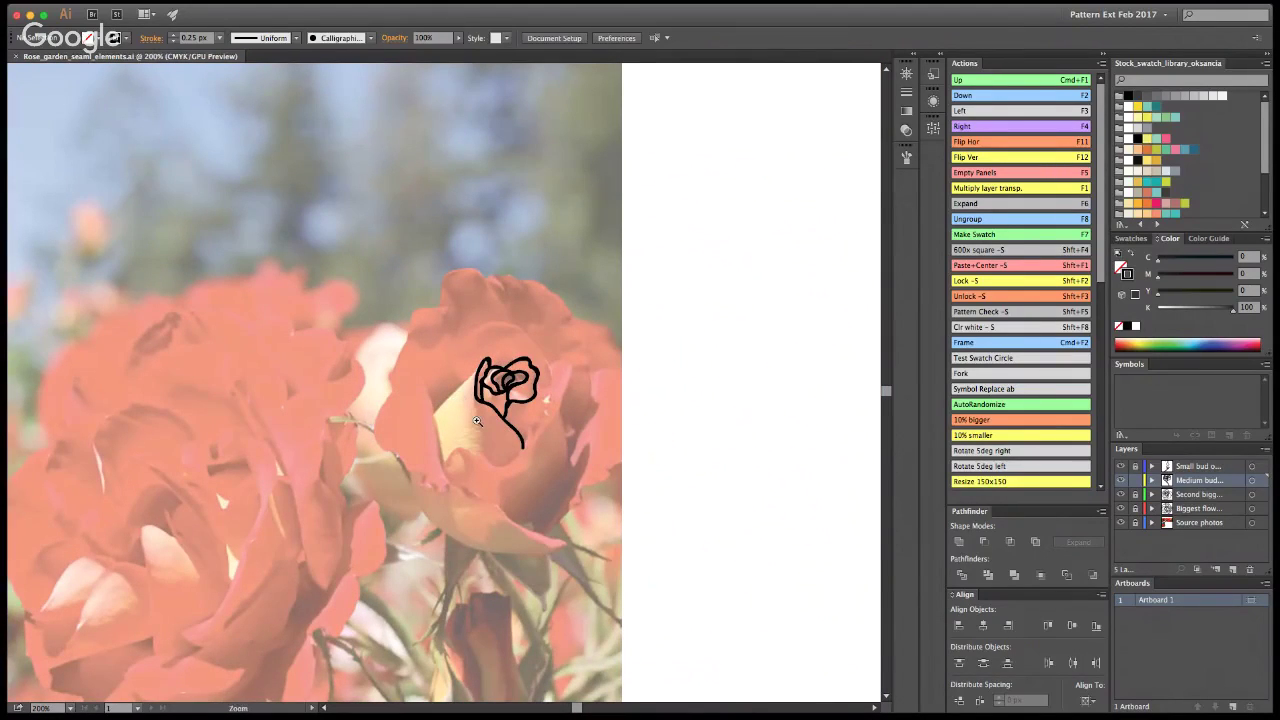
pyautogui.keyDown('super'); pyautogui.click(477, 421); pyautogui.keyUp('super')
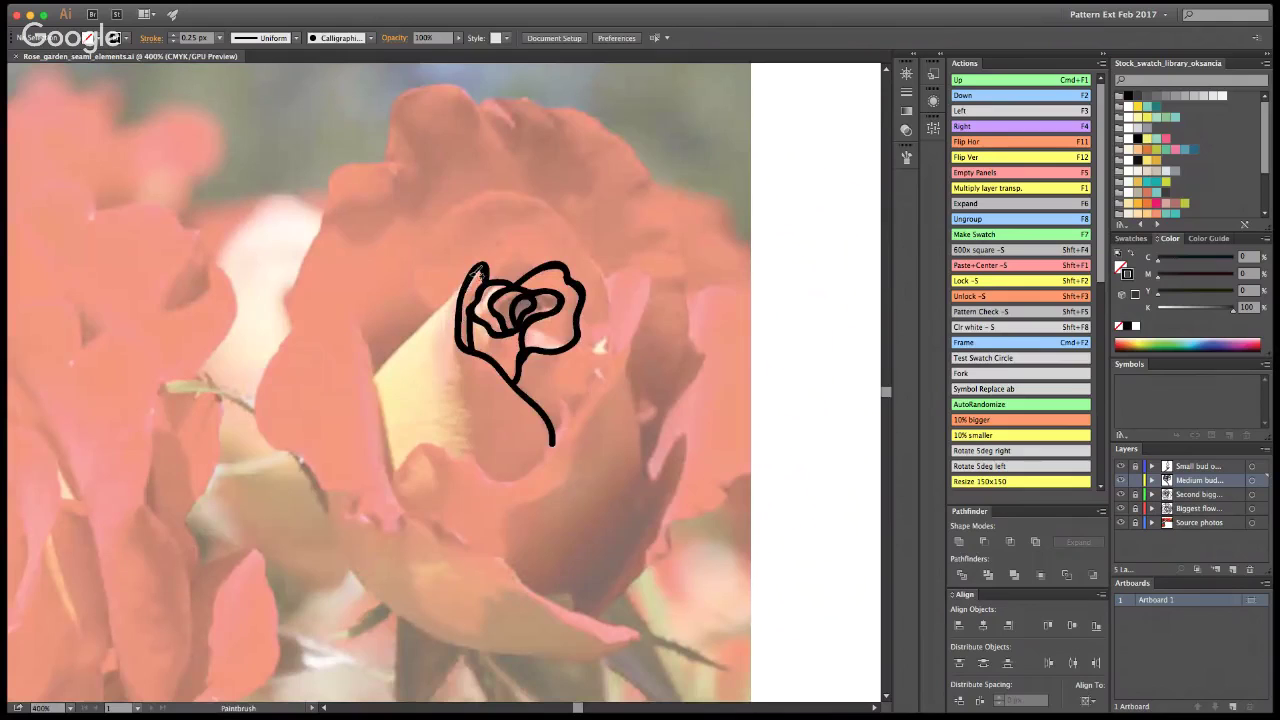
pyautogui.moveTo(455, 296); pyautogui.dragTo(372, 382)
pyautogui.moveTo(390, 485)
pyautogui.mouseDown()
pyautogui.moveTo(450, 441)
pyautogui.moveTo(521, 478)
pyautogui.moveTo(582, 421)
pyautogui.moveTo(610, 350)
pyautogui.moveTo(598, 257)
pyautogui.moveTo(539, 198)
pyautogui.moveTo(460, 207)
pyautogui.moveTo(417, 248)
pyautogui.moveTo(415, 293)
pyautogui.moveTo(447, 313)
pyautogui.mouseUp()
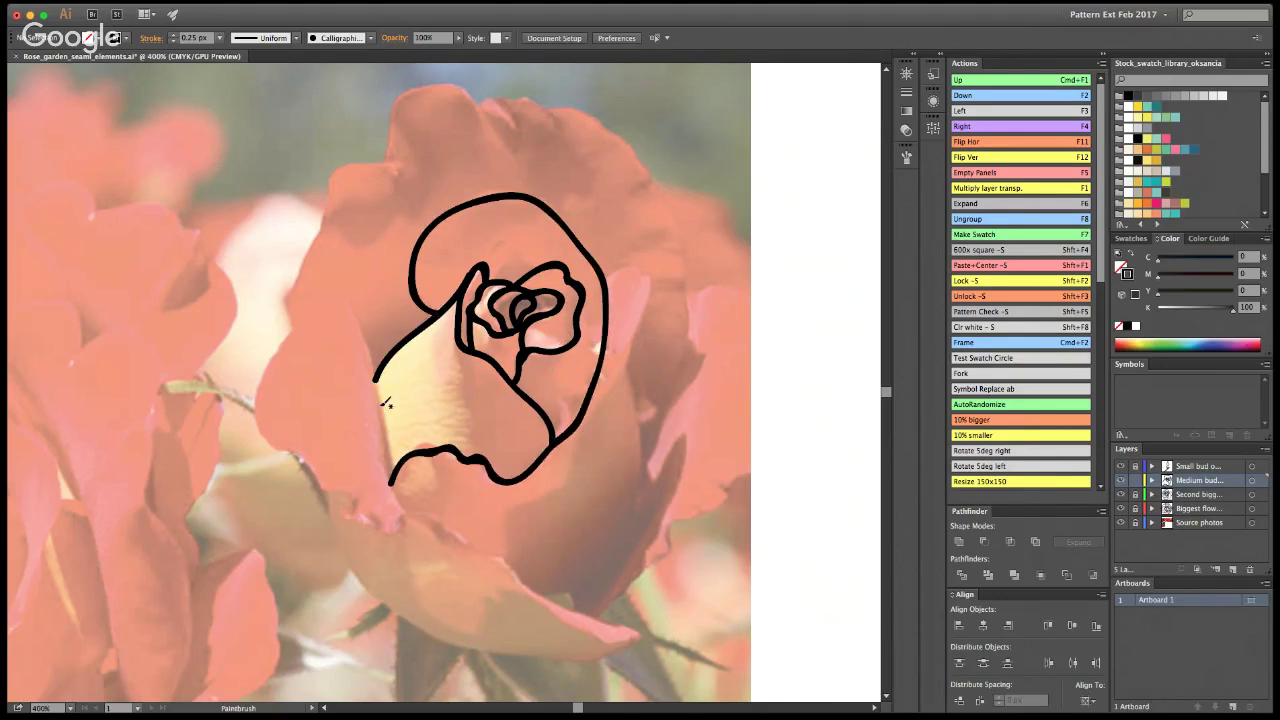
# Step: Paint the medium bud's pointed left petal and the long curved lower petal that tapers to a tip on the right
pyautogui.moveTo(401, 511)
pyautogui.mouseDown()
pyautogui.moveTo(352, 294)
pyautogui.moveTo(328, 290)
pyautogui.moveTo(274, 356)
pyautogui.moveTo(380, 518)
pyautogui.moveTo(442, 514)
pyautogui.moveTo(528, 580)
pyautogui.moveTo(648, 622)
pyautogui.moveTo(545, 652)
pyautogui.moveTo(460, 642)
pyautogui.moveTo(378, 600)
pyautogui.moveTo(325, 505)
pyautogui.moveTo(328, 465)
pyautogui.mouseUp()
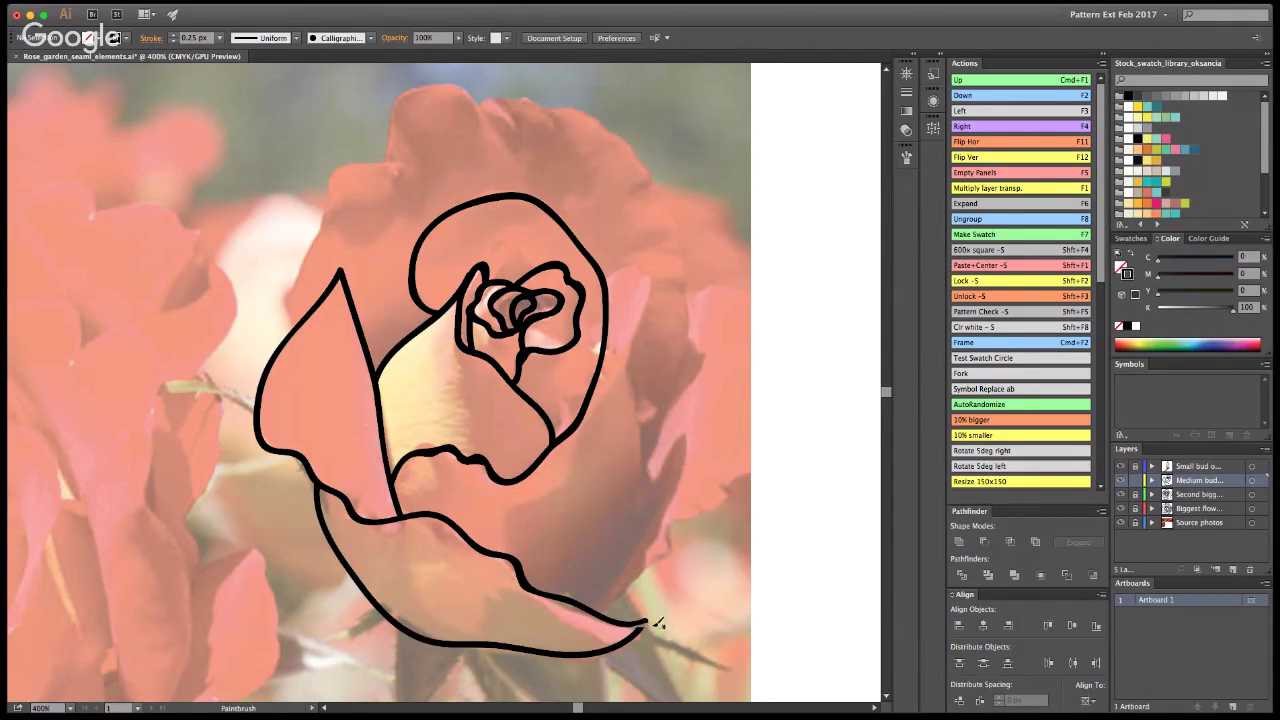
# Step: Adjust the anchor points at the lower petal's right tip to bring its upper and lower edges closer together
pyautogui.press('a')
pyautogui.moveTo(653, 618); pyautogui.dragTo(638, 634)
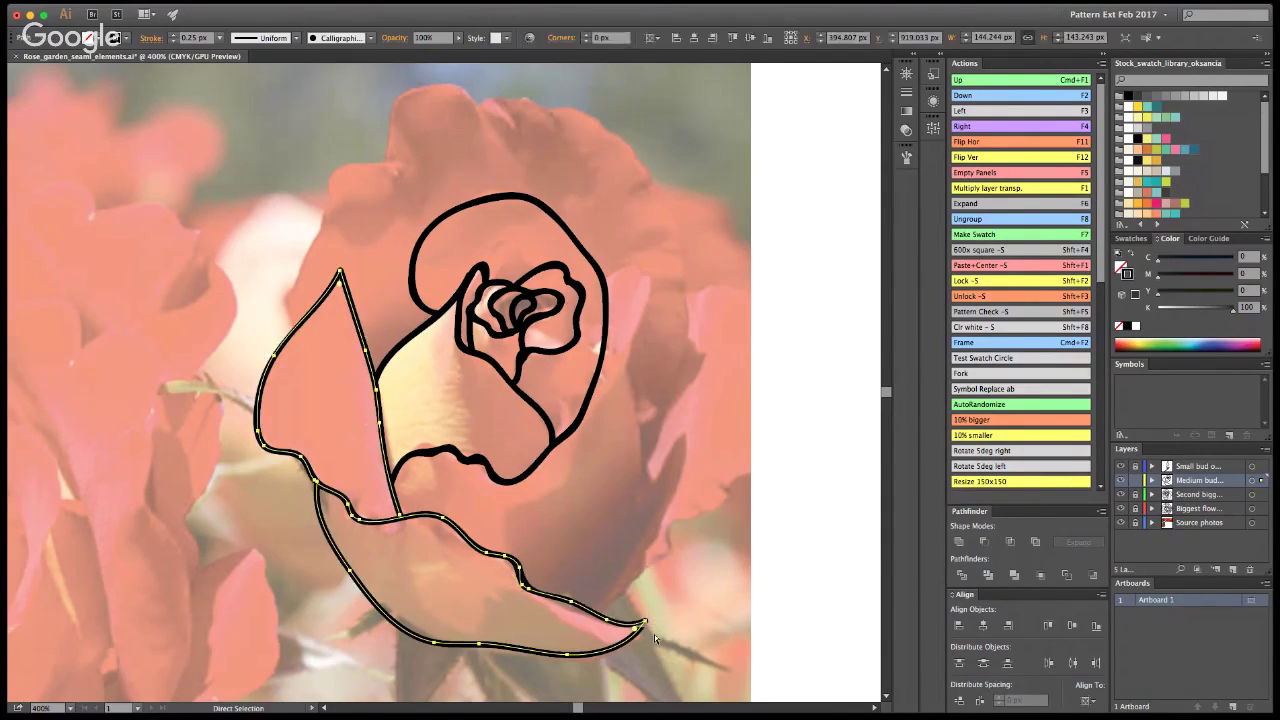
pyautogui.click(789, 612)
pyautogui.press('z')
pyautogui.click(628, 600)
pyautogui.click(335, 611)
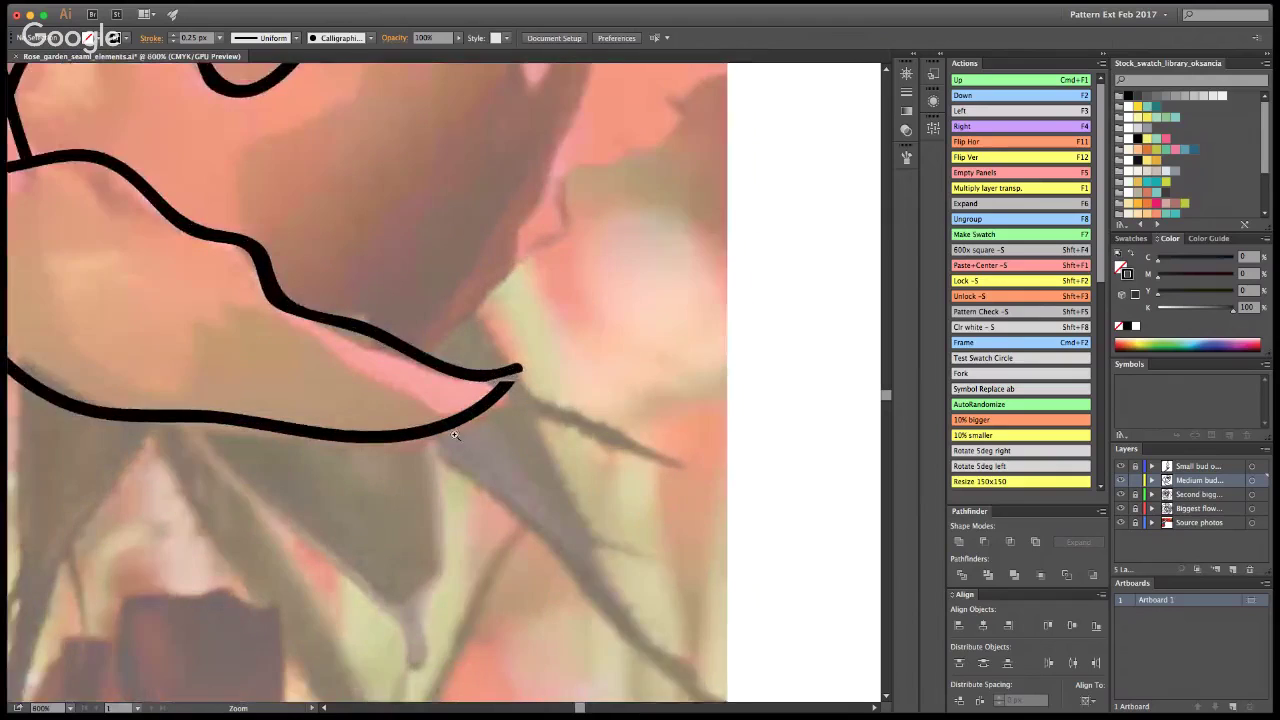
pyautogui.click(450, 363)
pyautogui.press('a')
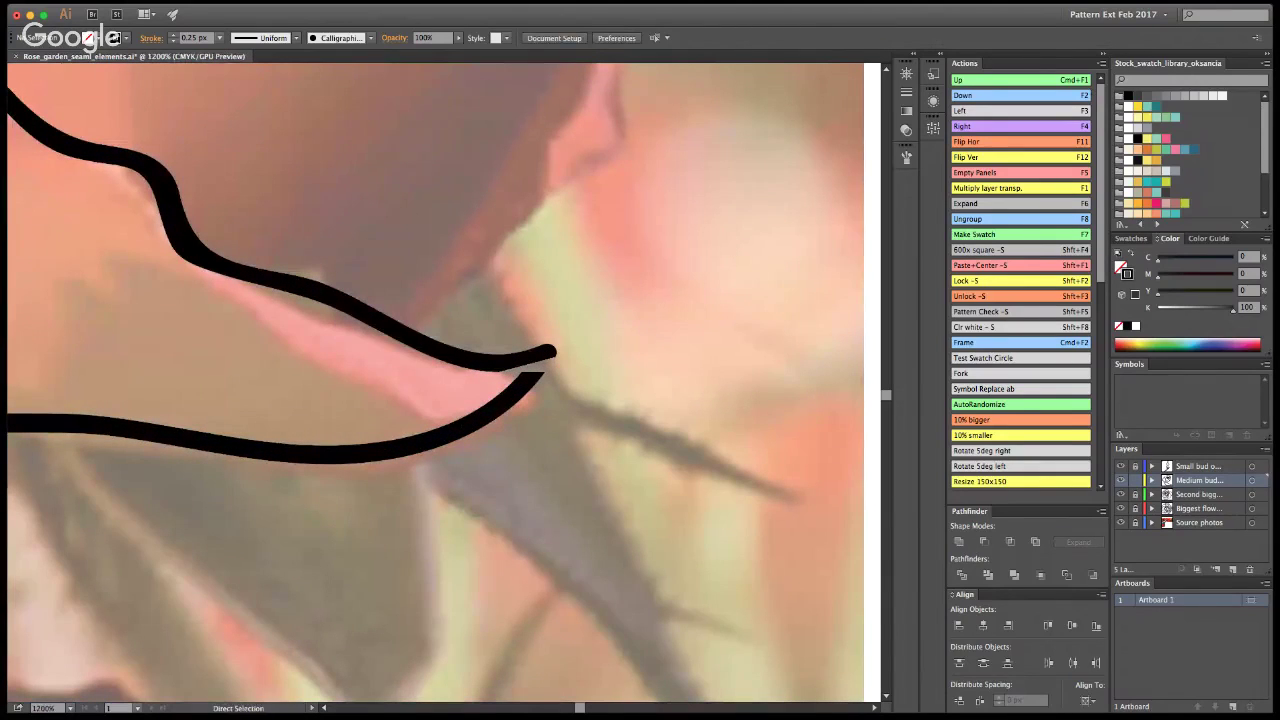
pyautogui.click(550, 373)
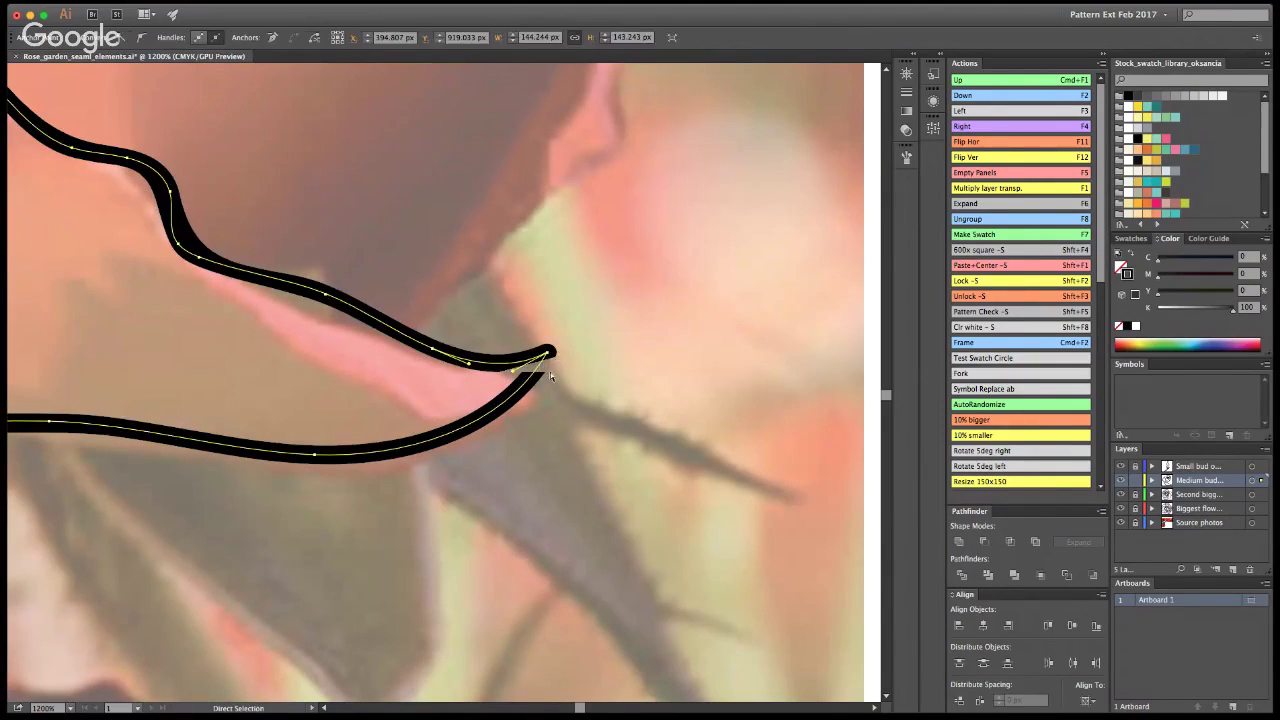
pyautogui.moveTo(513, 372)
pyautogui.mouseDown()
pyautogui.moveTo(535, 373)
pyautogui.moveTo(434, 338)
pyautogui.mouseUp()
pyautogui.press('super+z')
pyautogui.click(628, 384)
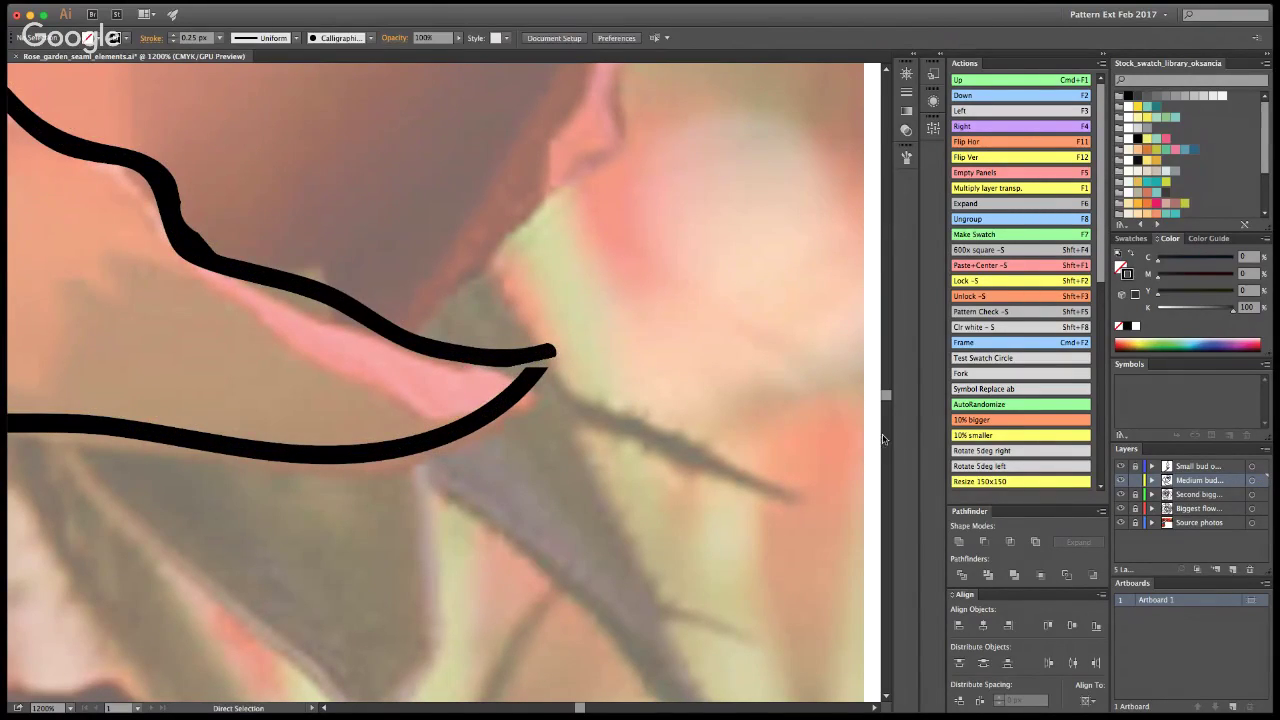
# Step: Paint the scalloped outline of the large back petal and the narrow rounded petal to the right of the bud's centre
pyautogui.press('super+1')
pyautogui.press('z')
pyautogui.click(400, 352)
pyautogui.click(460, 350)
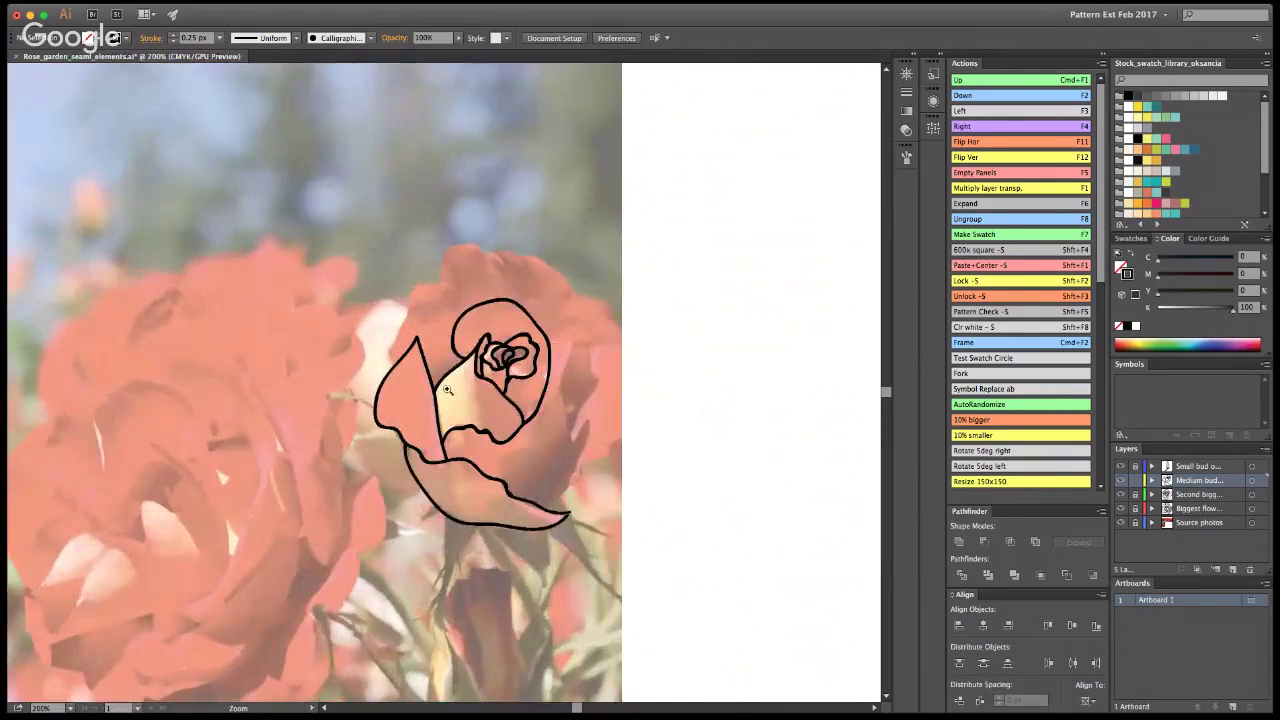
pyautogui.click(470, 405)
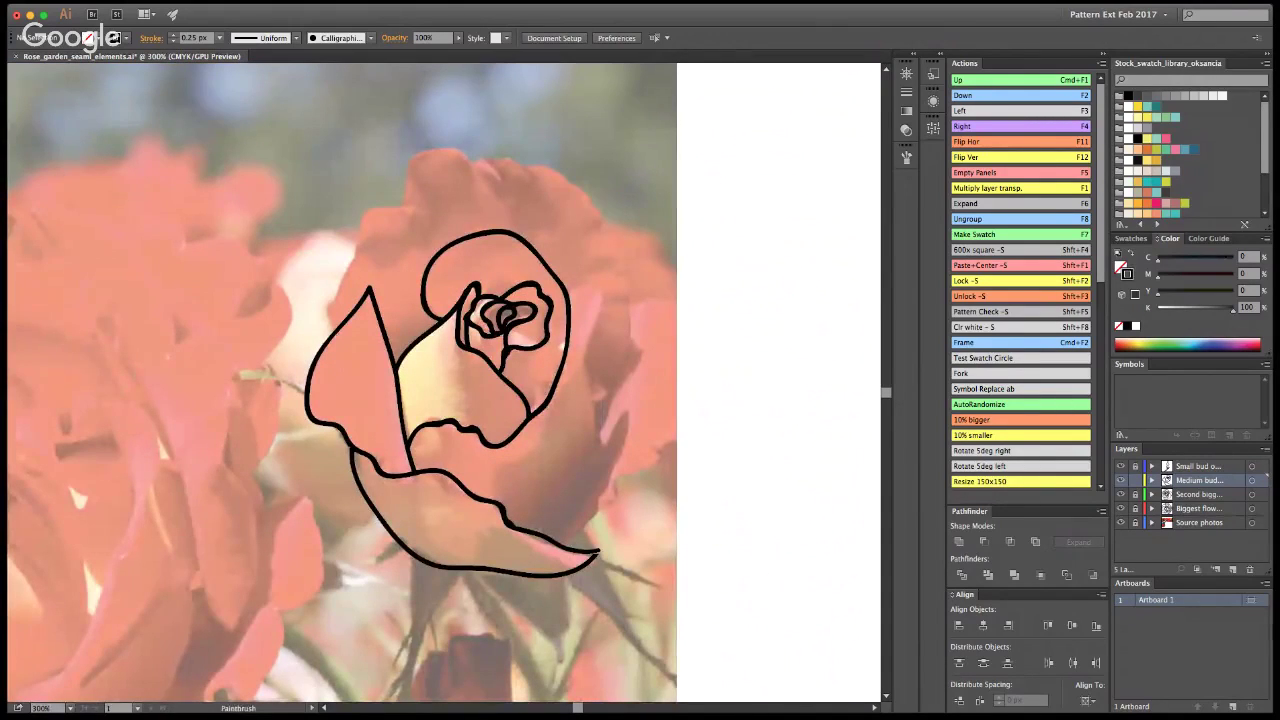
pyautogui.moveTo(343, 333)
pyautogui.mouseDown()
pyautogui.moveTo(365, 212)
pyautogui.moveTo(414, 188)
pyautogui.moveTo(417, 162)
pyautogui.moveTo(437, 148)
pyautogui.moveTo(466, 142)
pyautogui.moveTo(557, 168)
pyautogui.moveTo(622, 210)
pyautogui.moveTo(635, 288)
pyautogui.moveTo(636, 348)
pyautogui.moveTo(591, 442)
pyautogui.mouseUp()
pyautogui.moveTo(573, 290)
pyautogui.mouseDown()
pyautogui.moveTo(608, 294)
pyautogui.moveTo(581, 385)
pyautogui.moveTo(549, 407)
pyautogui.mouseUp()
# Step: Paint the bud's curved right side from the narrow petal down to the lower petal, redoing the first attempt
pyautogui.moveTo(585, 368); pyautogui.dragTo(593, 486)
pyautogui.press('super+z')
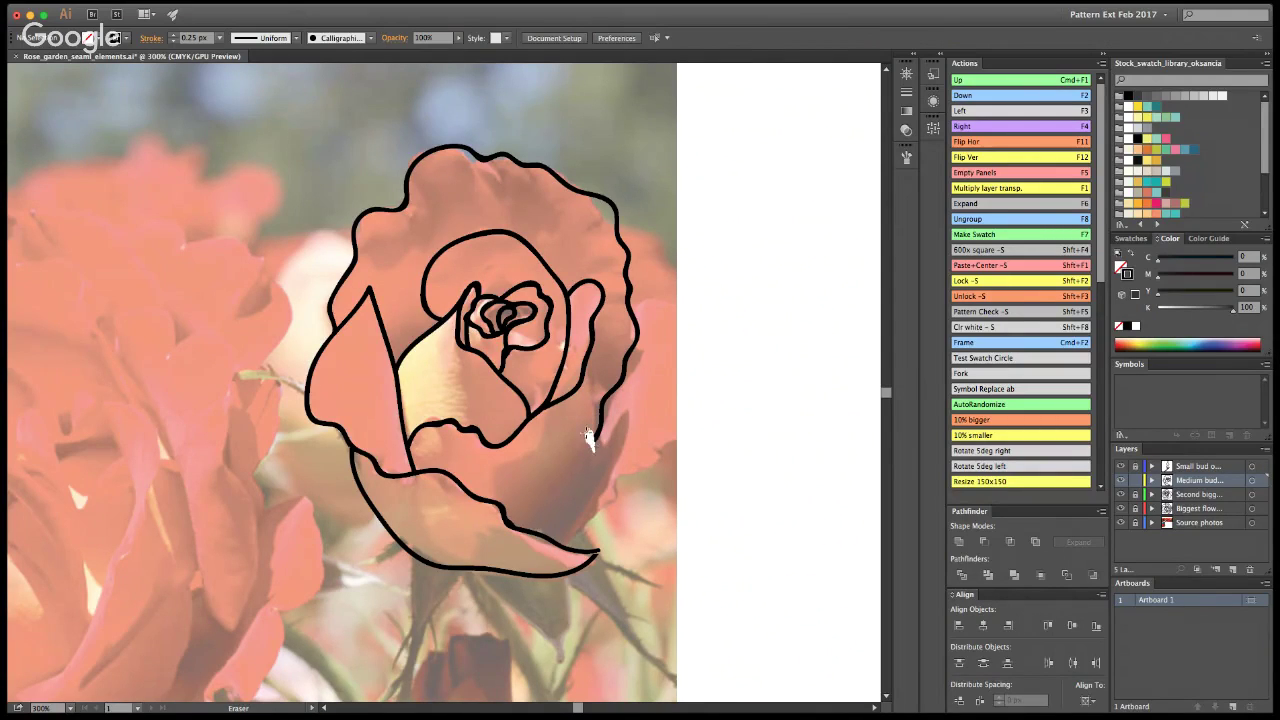
pyautogui.press('b')
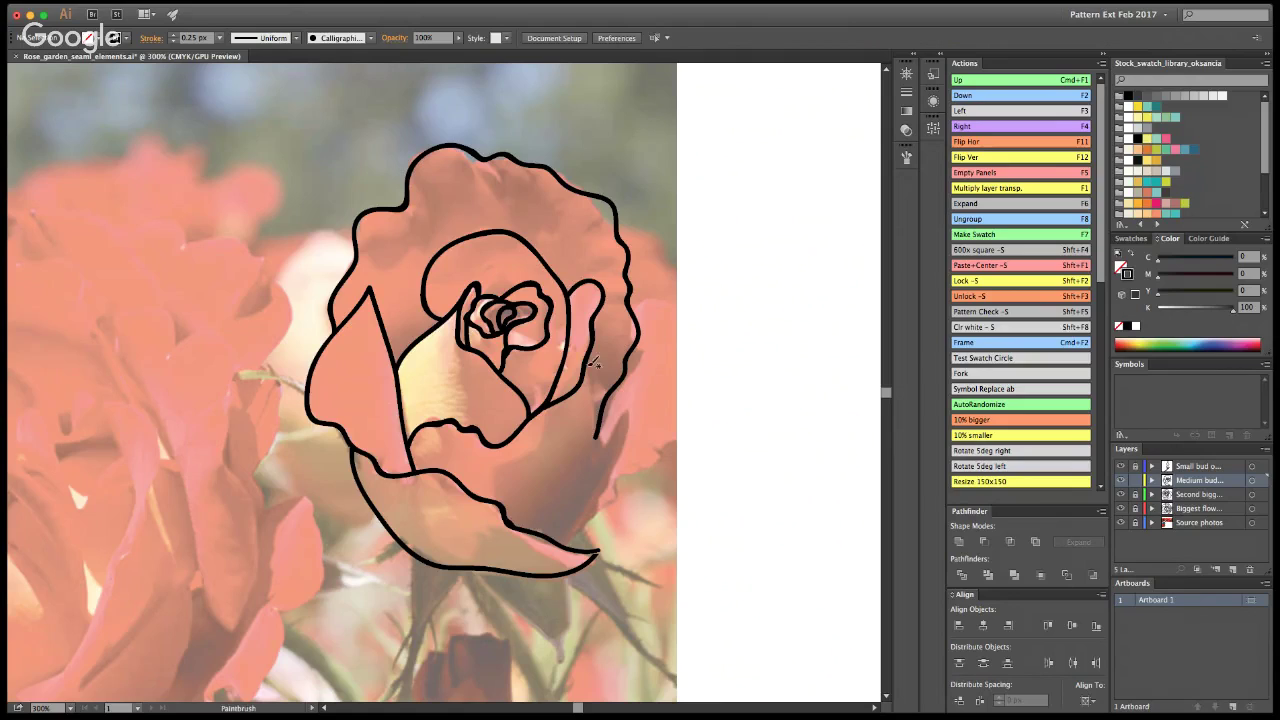
pyautogui.moveTo(584, 360)
pyautogui.mouseDown()
pyautogui.moveTo(605, 480)
pyautogui.moveTo(566, 540)
pyautogui.mouseUp()
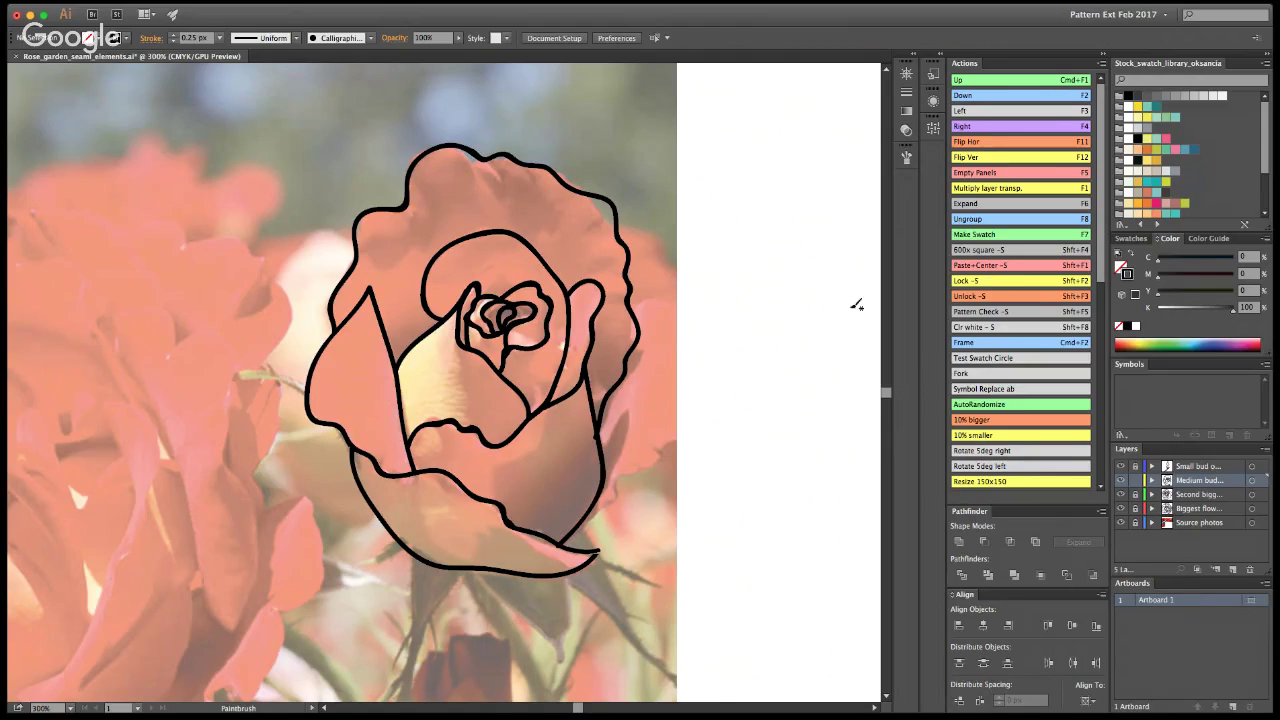
# Step: Pull the anchor point at the lower petal's right tip inward to shorten and close the tip
pyautogui.press('a')
pyautogui.moveTo(563, 544); pyautogui.dragTo(560, 545)
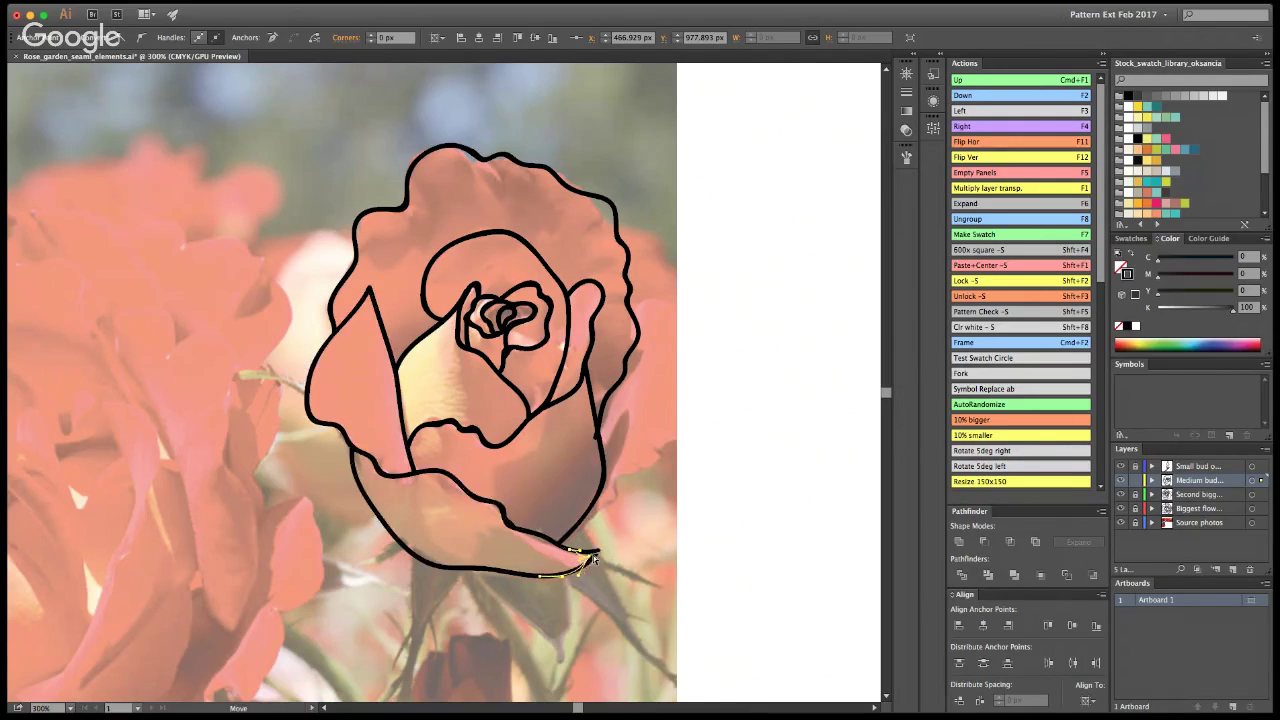
pyautogui.click(724, 515)
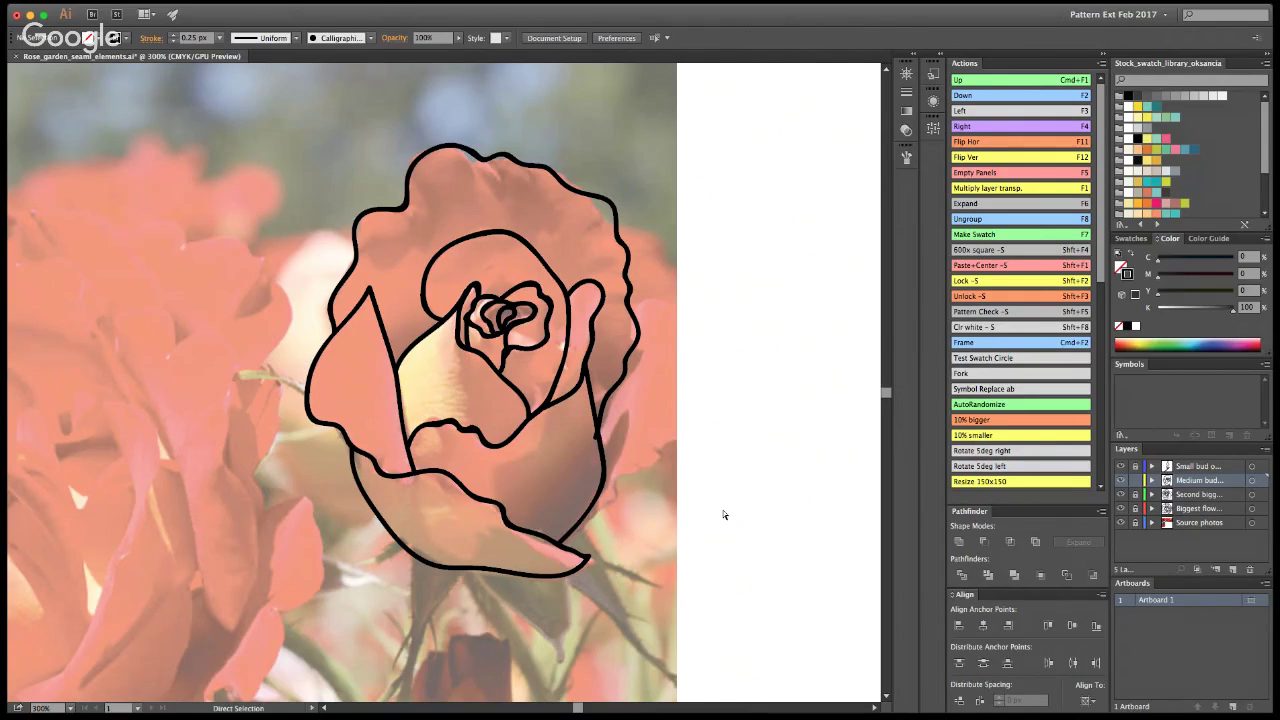
# Step: Adjust the lower end point of the back petal's scalloped outline so it meets the bud's curved right side
pyautogui.click(598, 437)
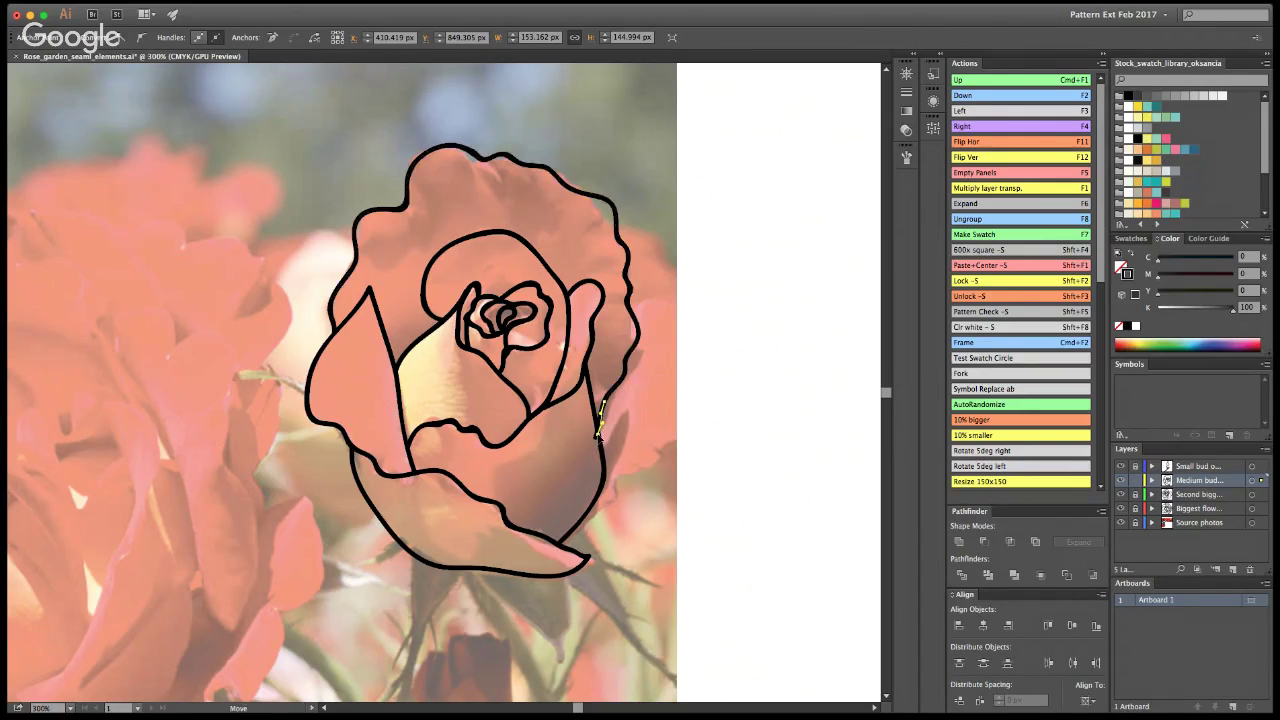
pyautogui.moveTo(599, 437); pyautogui.dragTo(600, 435)
pyautogui.click(693, 415)
pyautogui.click(600, 431)
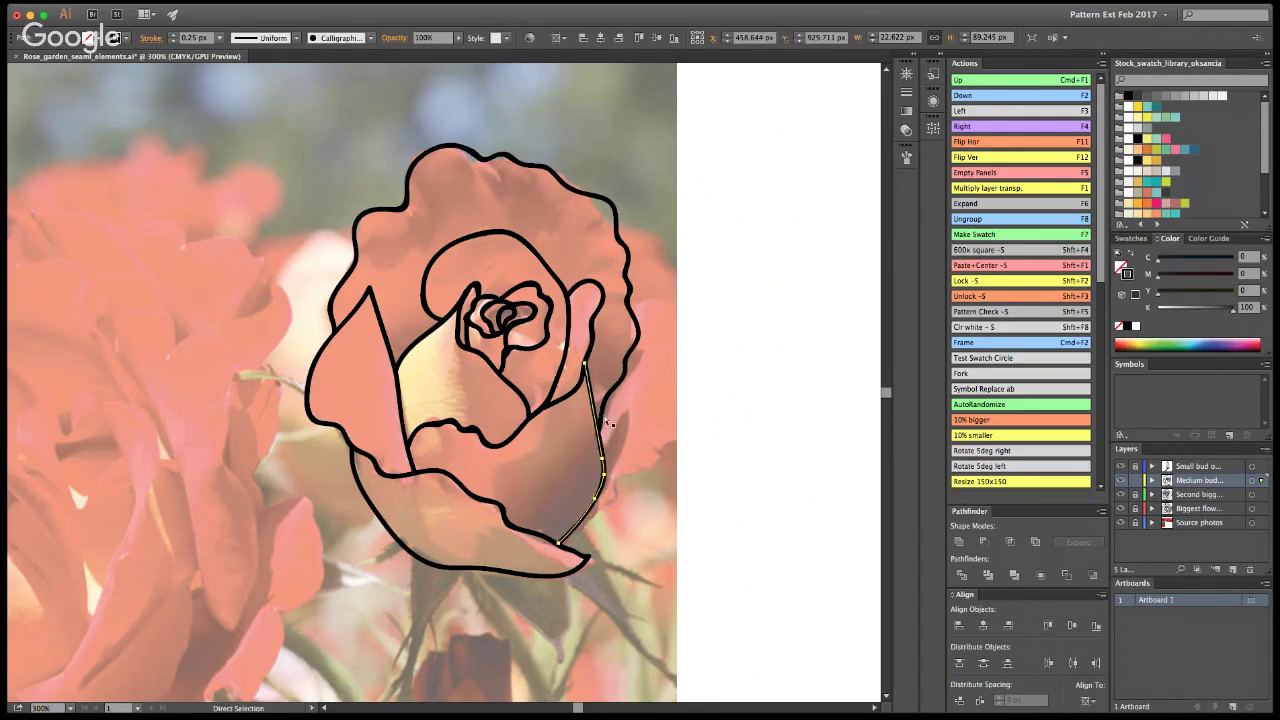
pyautogui.click(608, 424)
pyautogui.click(699, 439)
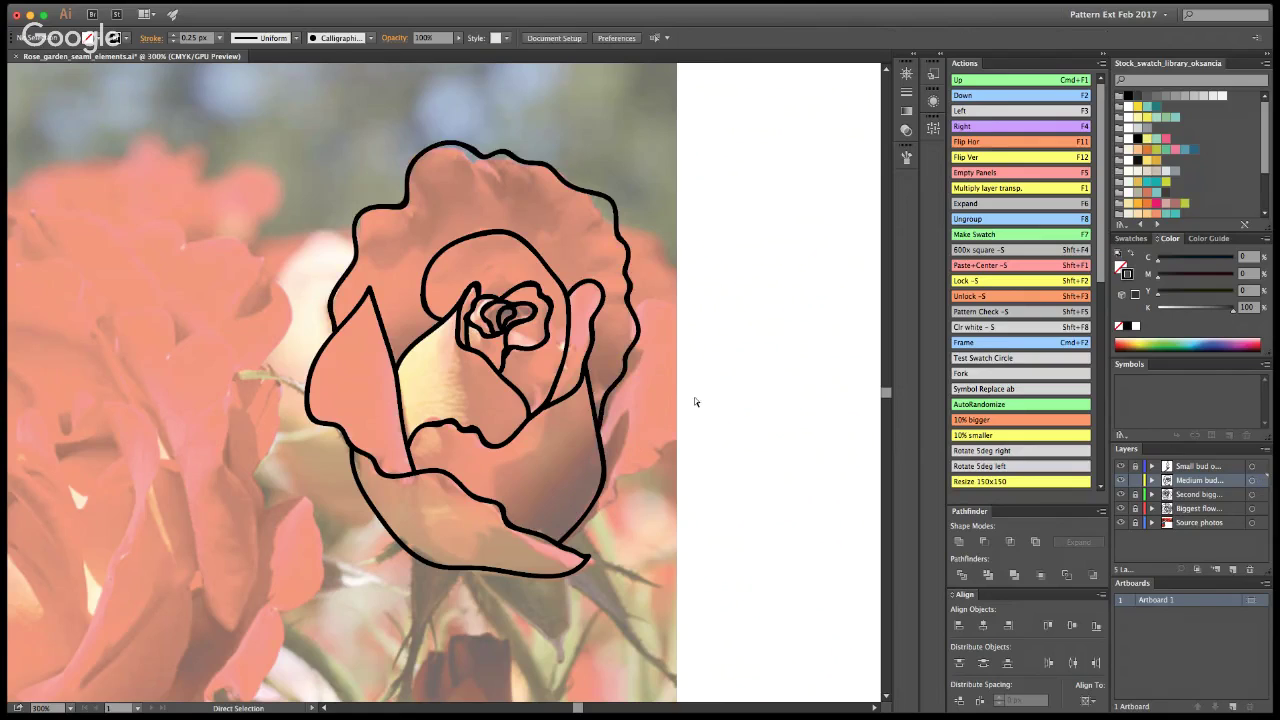
# Step: Paint a large wavy-edged outer petal on the bud's right side, extending it past the photo's edge
pyautogui.press('b')
pyautogui.moveTo(638, 300)
pyautogui.mouseDown()
pyautogui.moveTo(715, 310)
pyautogui.moveTo(727, 380)
pyautogui.moveTo(580, 522)
pyautogui.mouseUp()
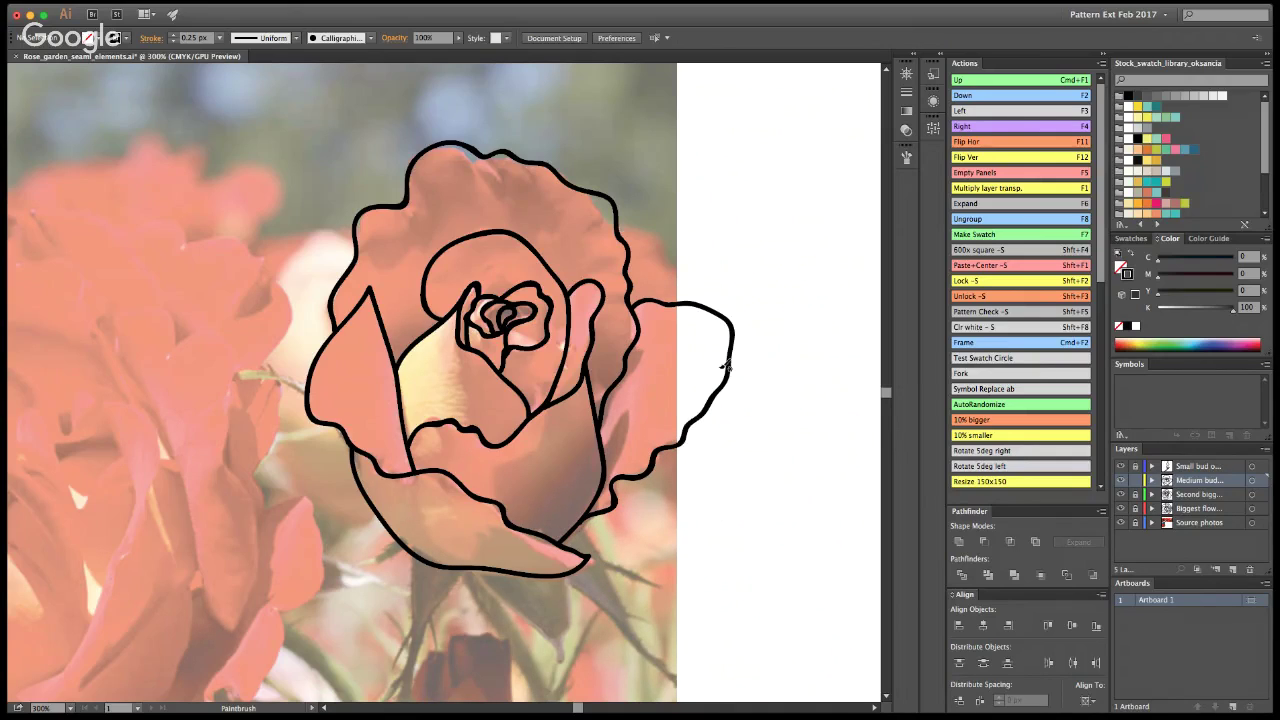
# Step: Hide the Source photos layer and examine the medium bud's line art among the other roses and up close
pyautogui.click(1121, 523)
pyautogui.press('z')
pyautogui.press('super+1')
pyautogui.keyDown('alt'); pyautogui.click(441, 346); pyautogui.keyUp('alt')
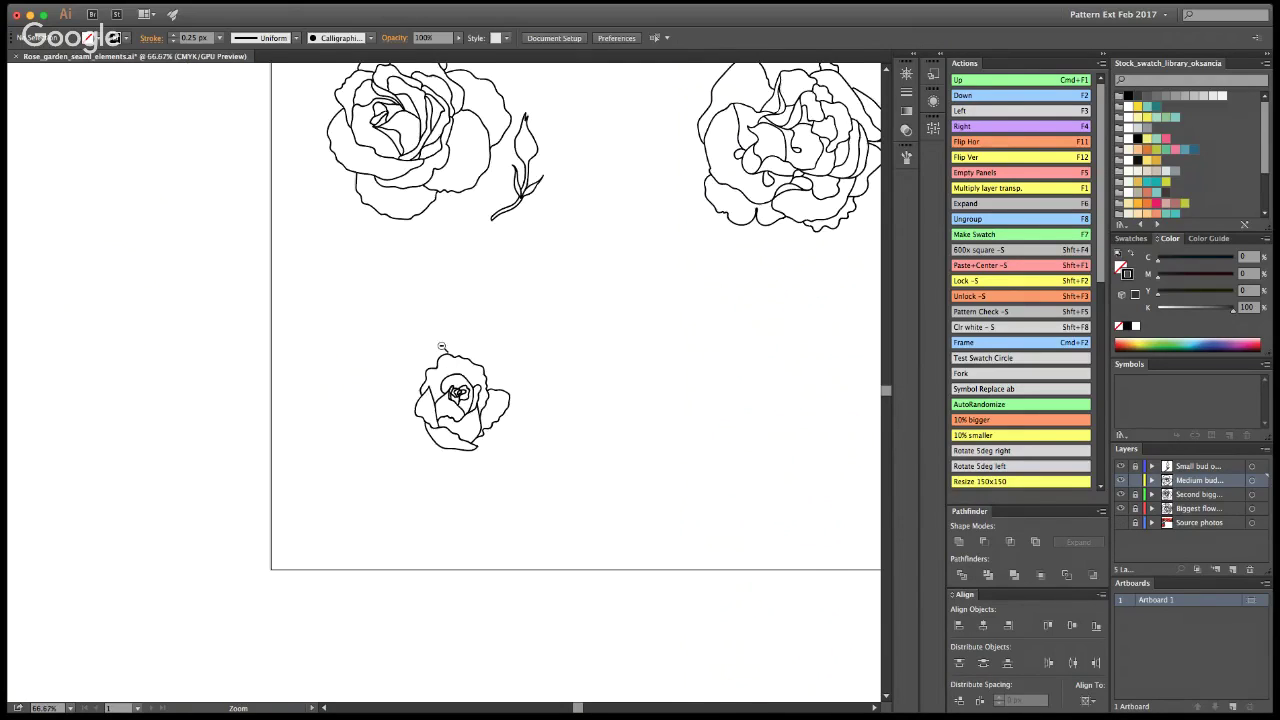
pyautogui.keyDown('alt'); pyautogui.click(441, 346); pyautogui.keyUp('alt')
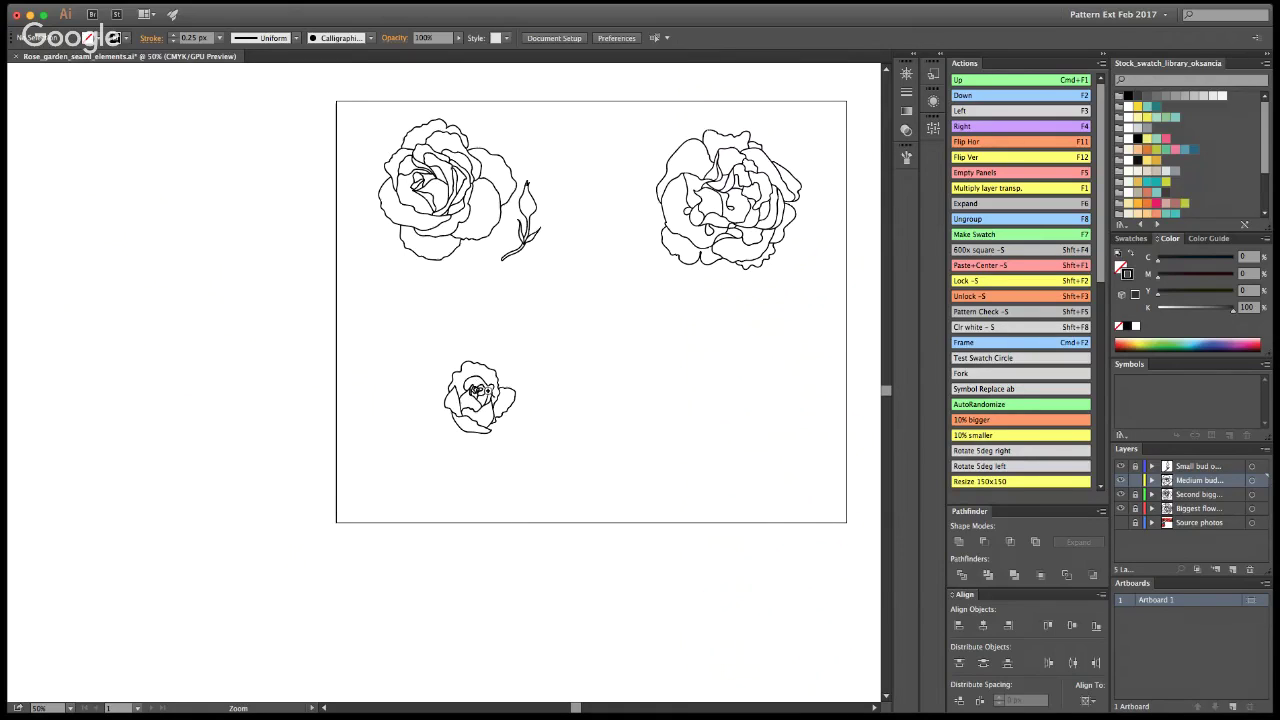
pyautogui.press('a')
pyautogui.press('z')
pyautogui.click(485, 398)
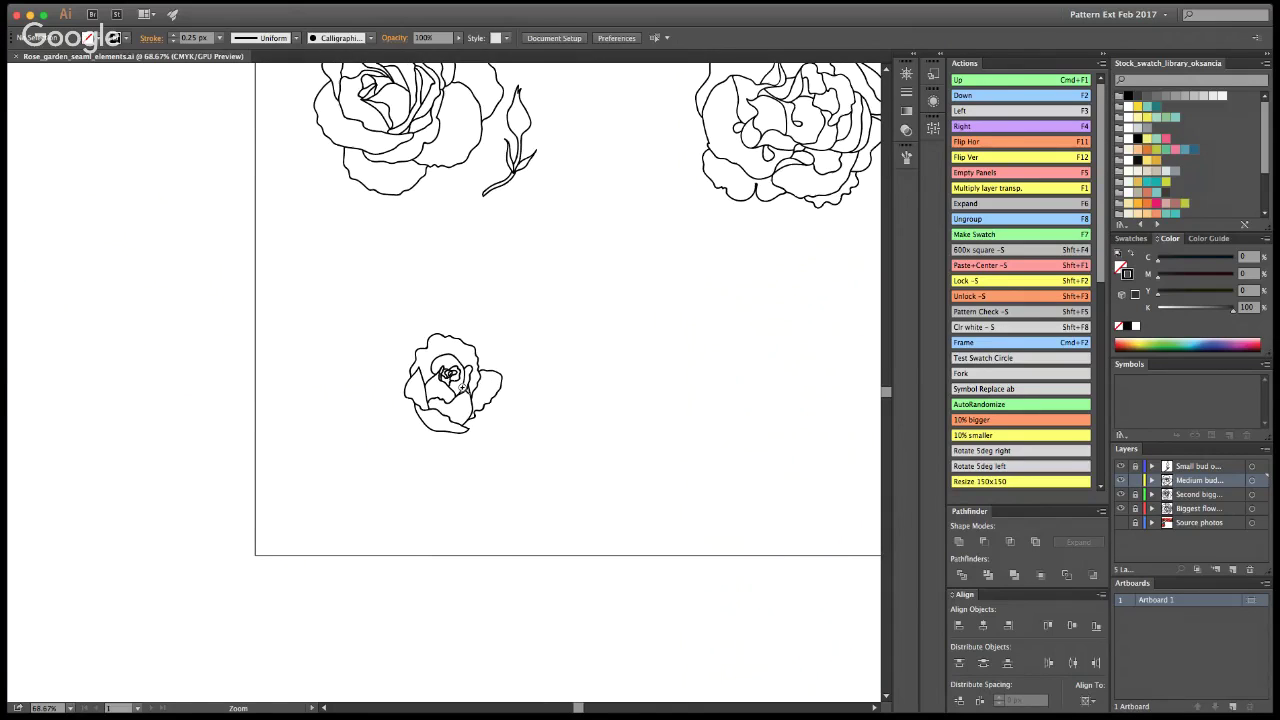
pyautogui.click(462, 387)
pyautogui.click(462, 387)
pyautogui.click(462, 387)
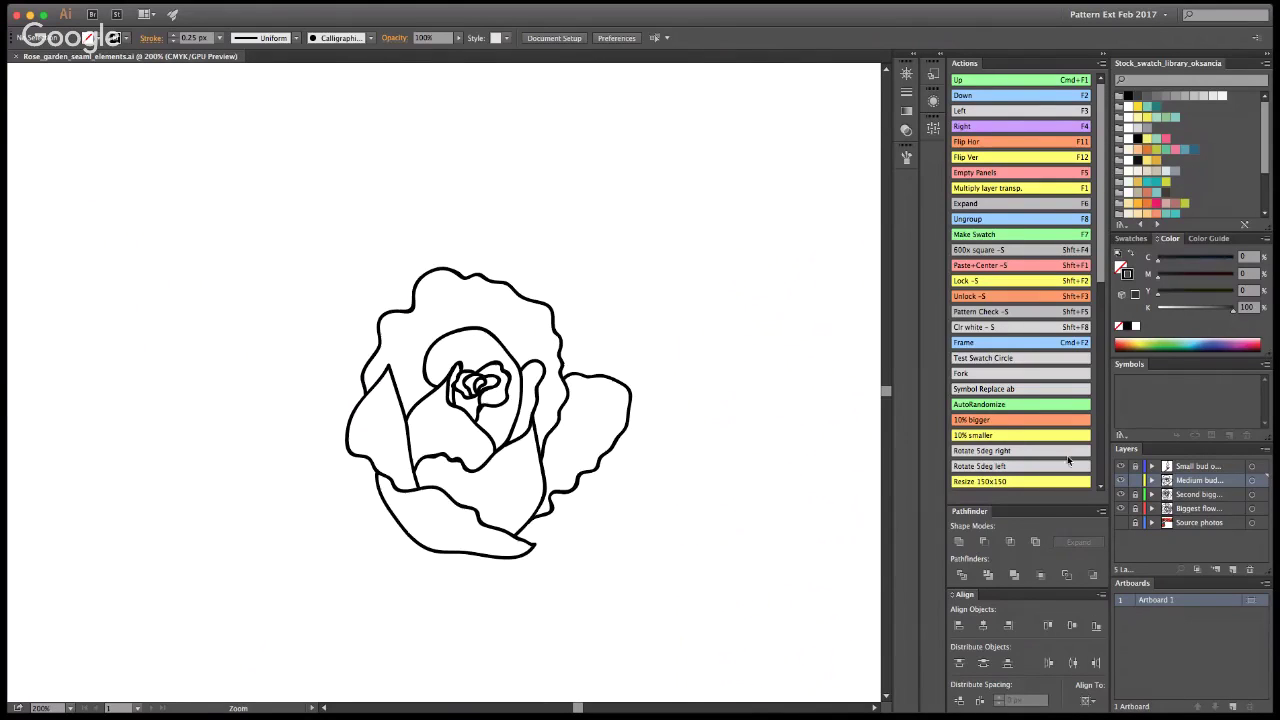
# Step: Delete the upper part of the back petal's scalloped outline, keeping its lower right edge, with the source photos hidden again
pyautogui.click(1120, 523)
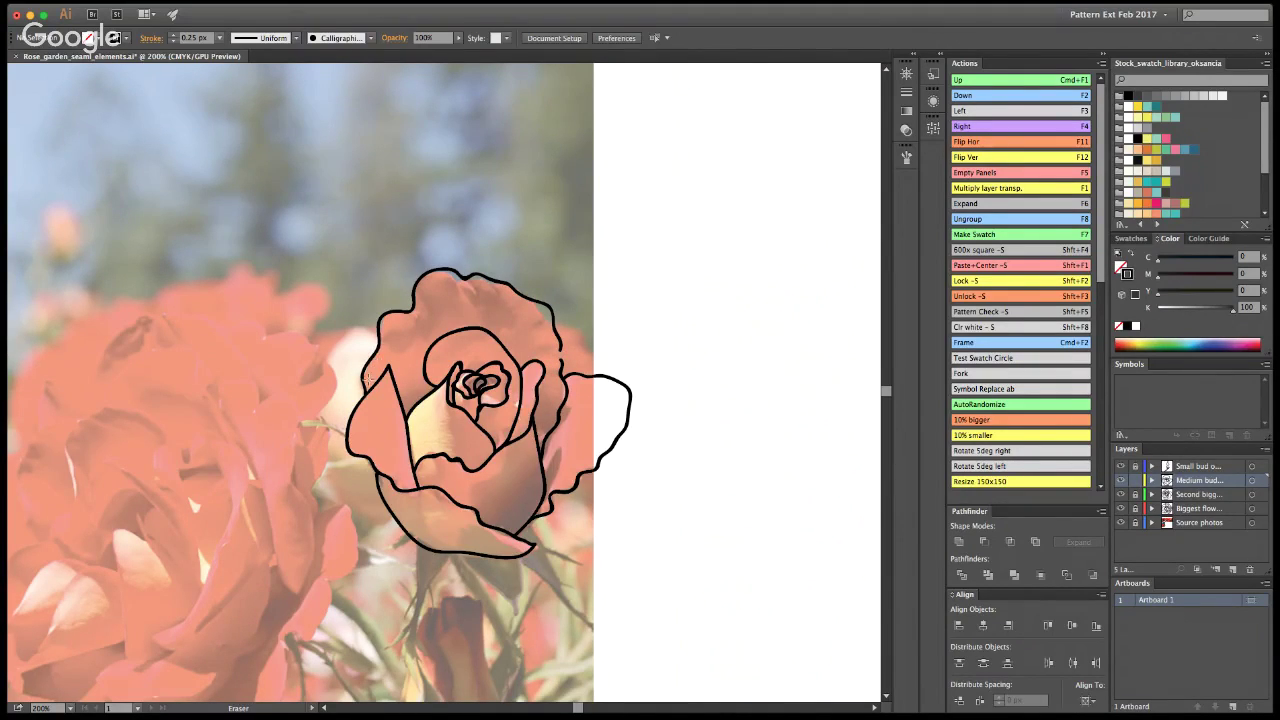
pyautogui.press('a')
pyautogui.click(418, 295)
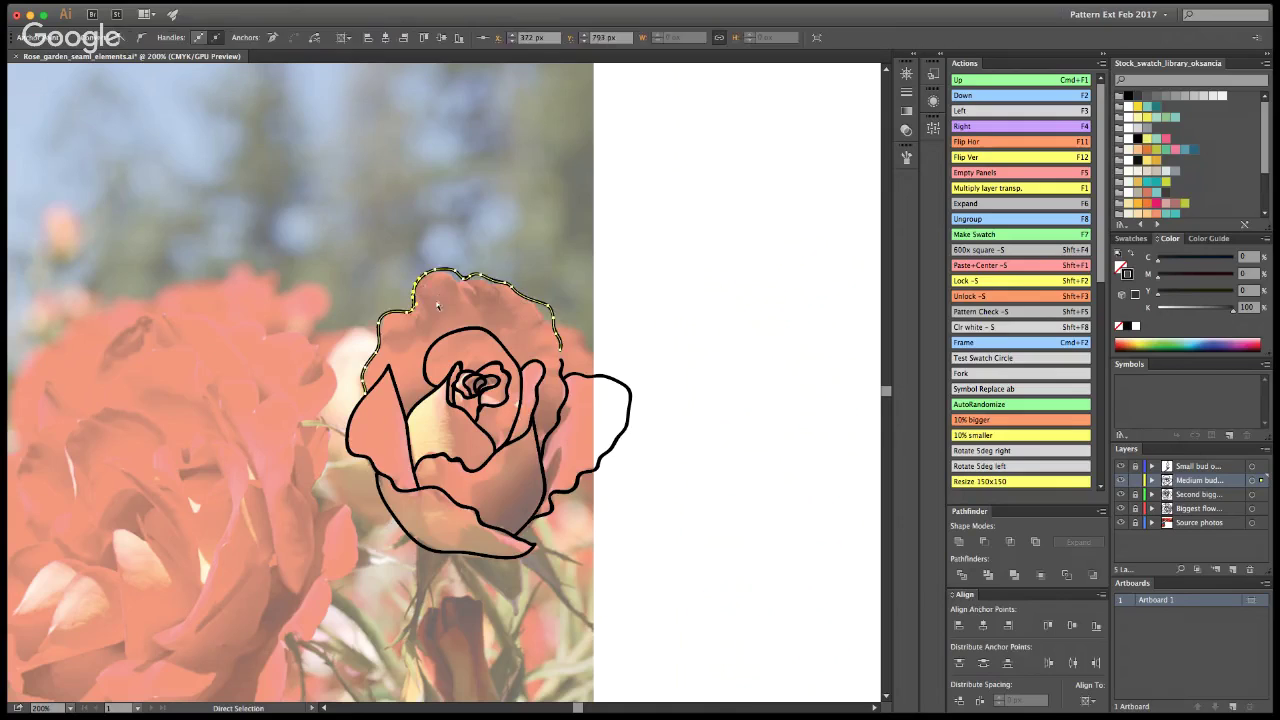
pyautogui.press('Delete')
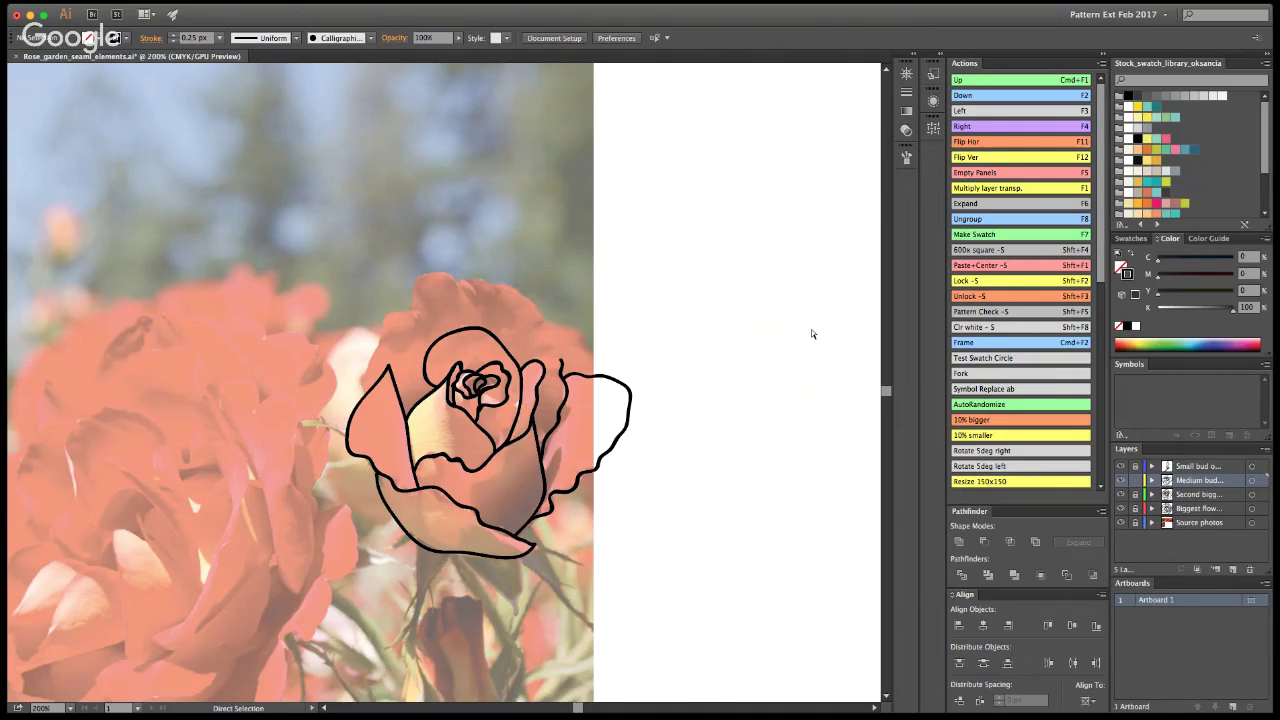
pyautogui.click(1120, 523)
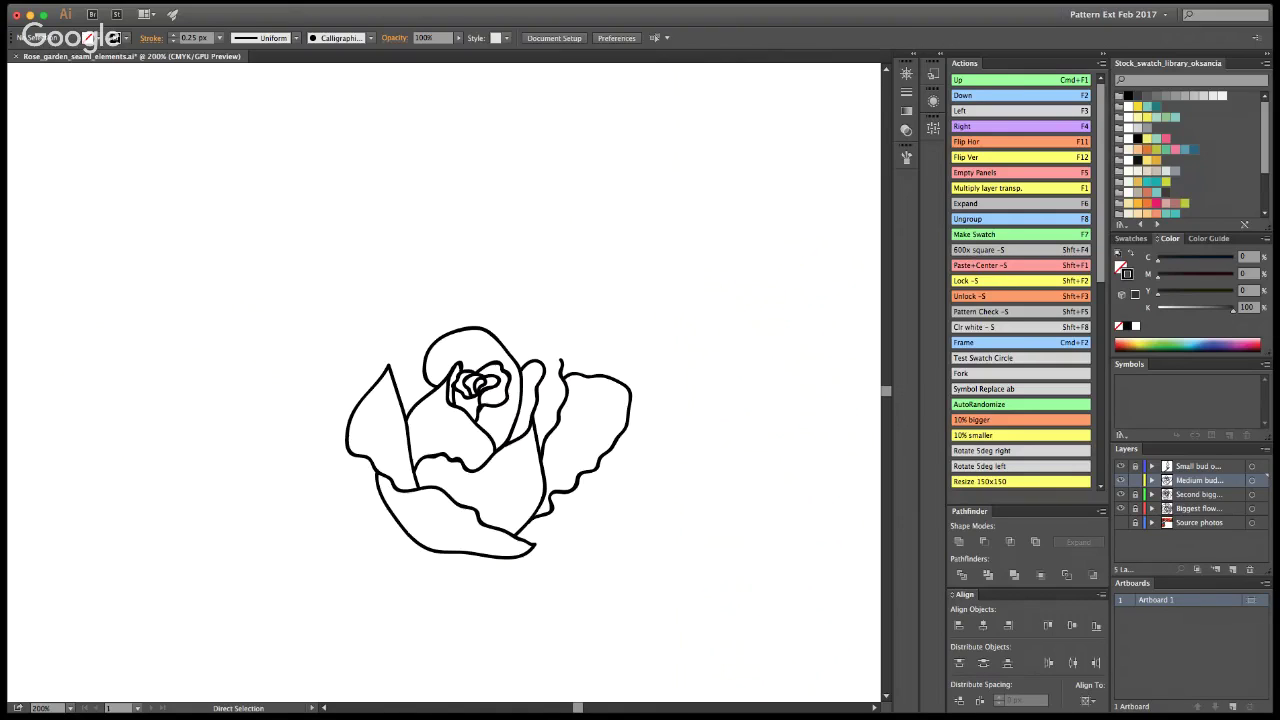
# Step: Paint a smaller rounded petal behind the upper right of the bud's centre and adjust its end point to meet the central petal
pyautogui.press('b')
pyautogui.moveTo(563, 321)
pyautogui.mouseDown()
pyautogui.moveTo(520, 294)
pyautogui.moveTo(482, 294)
pyautogui.moveTo(452, 335)
pyautogui.mouseUp()
pyautogui.press('super+z')
pyautogui.press('super+shift+z')
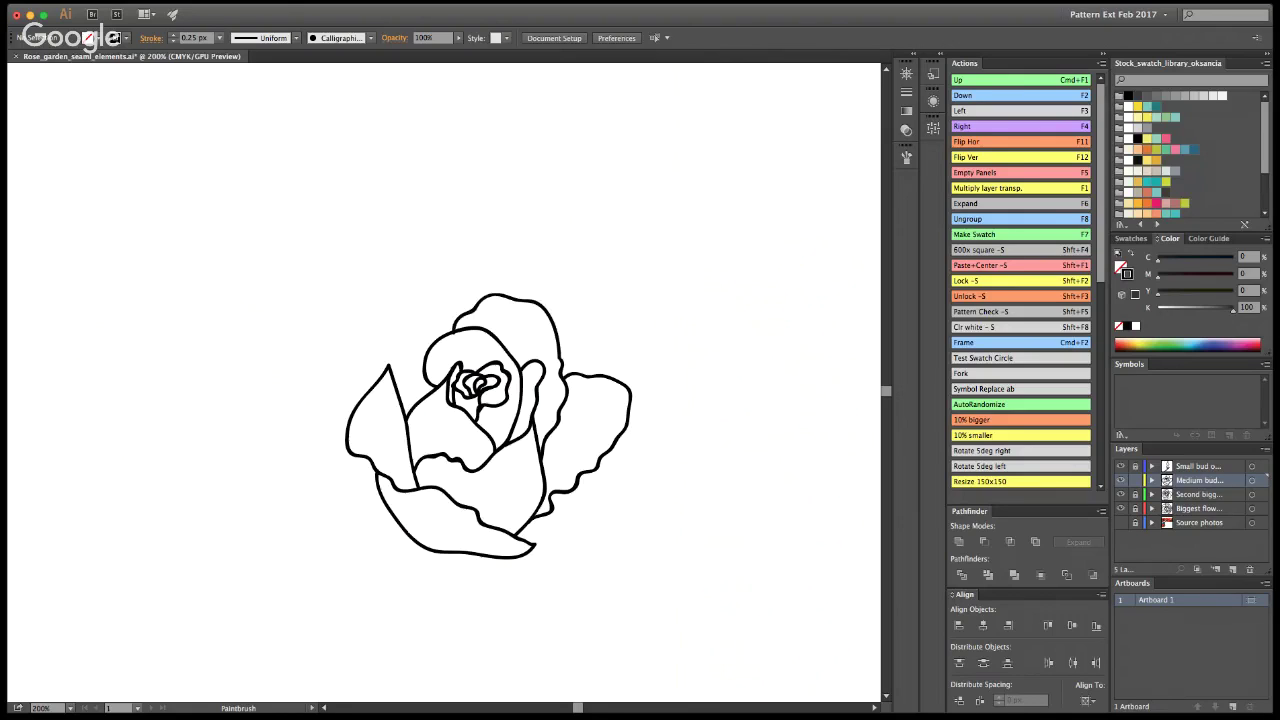
pyautogui.press('a')
pyautogui.click(453, 334)
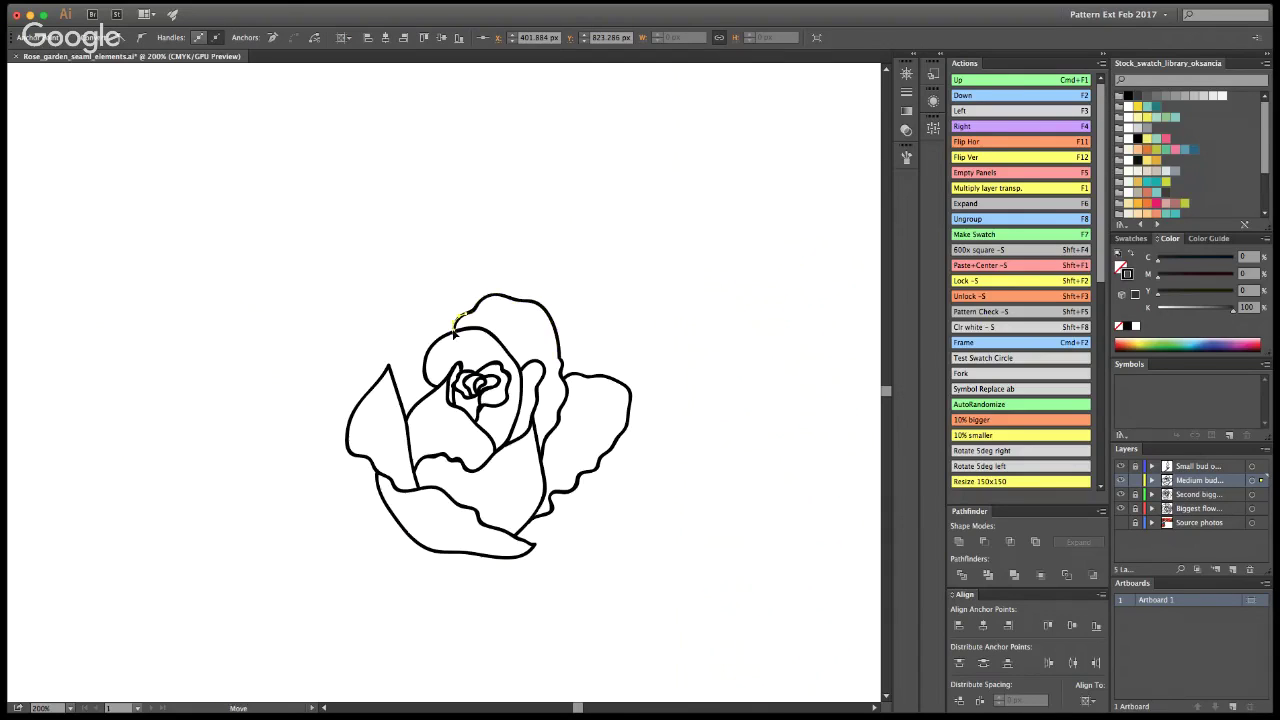
pyautogui.click(620, 307)
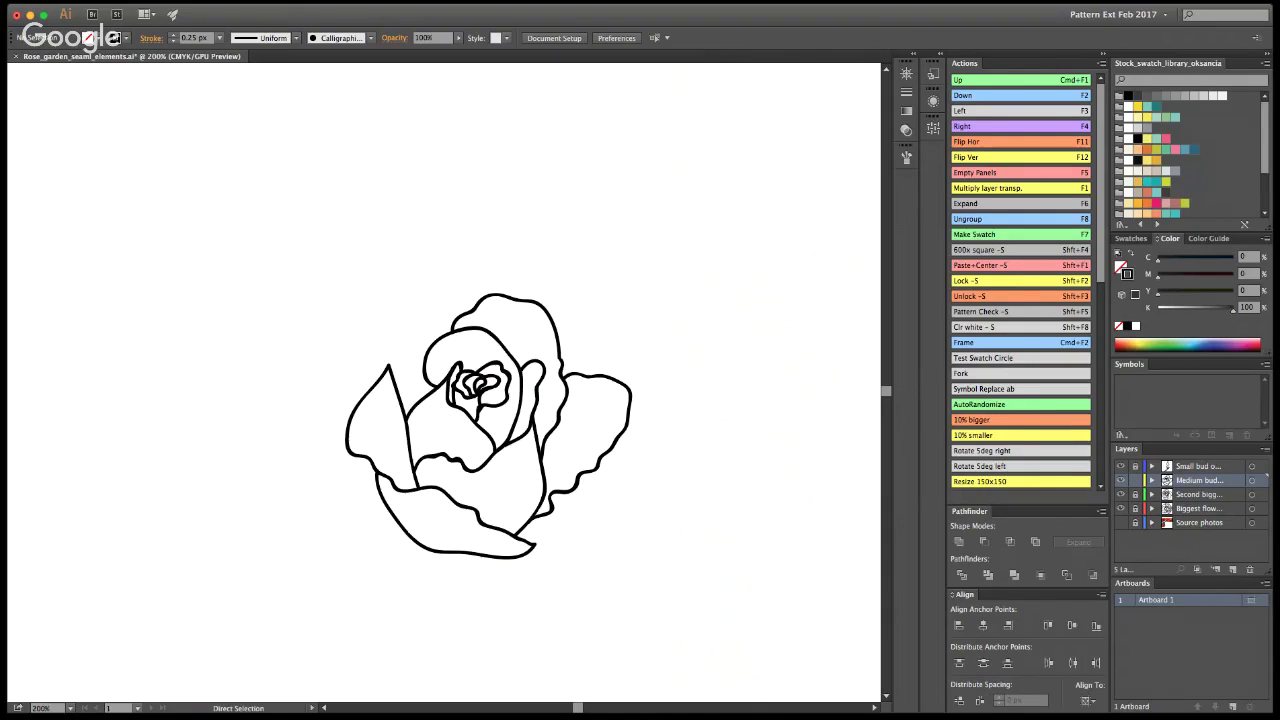
# Step: Paint a rounded petal at the bud's upper left and extend its end point to meet the neighbouring back petal
pyautogui.press('b')
pyautogui.moveTo(390, 345)
pyautogui.mouseDown()
pyautogui.moveTo(425, 306)
pyautogui.moveTo(480, 307)
pyautogui.mouseUp()
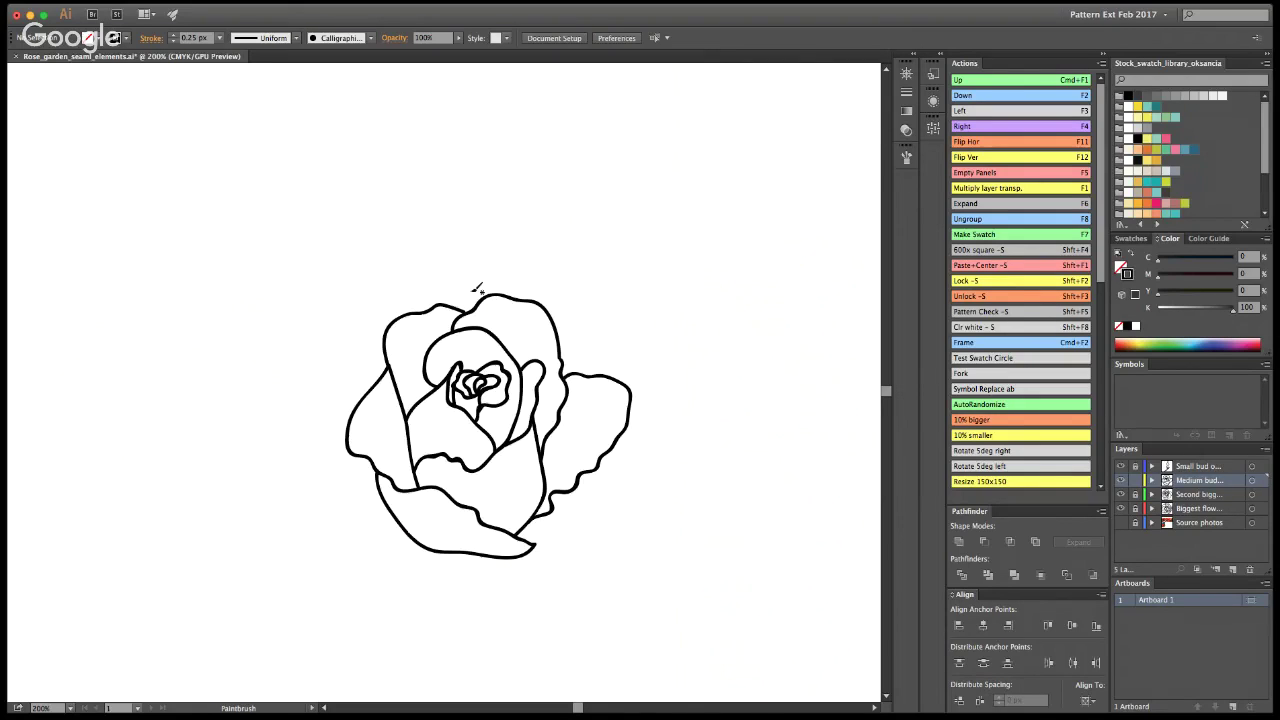
pyautogui.press('a')
pyautogui.click(463, 311)
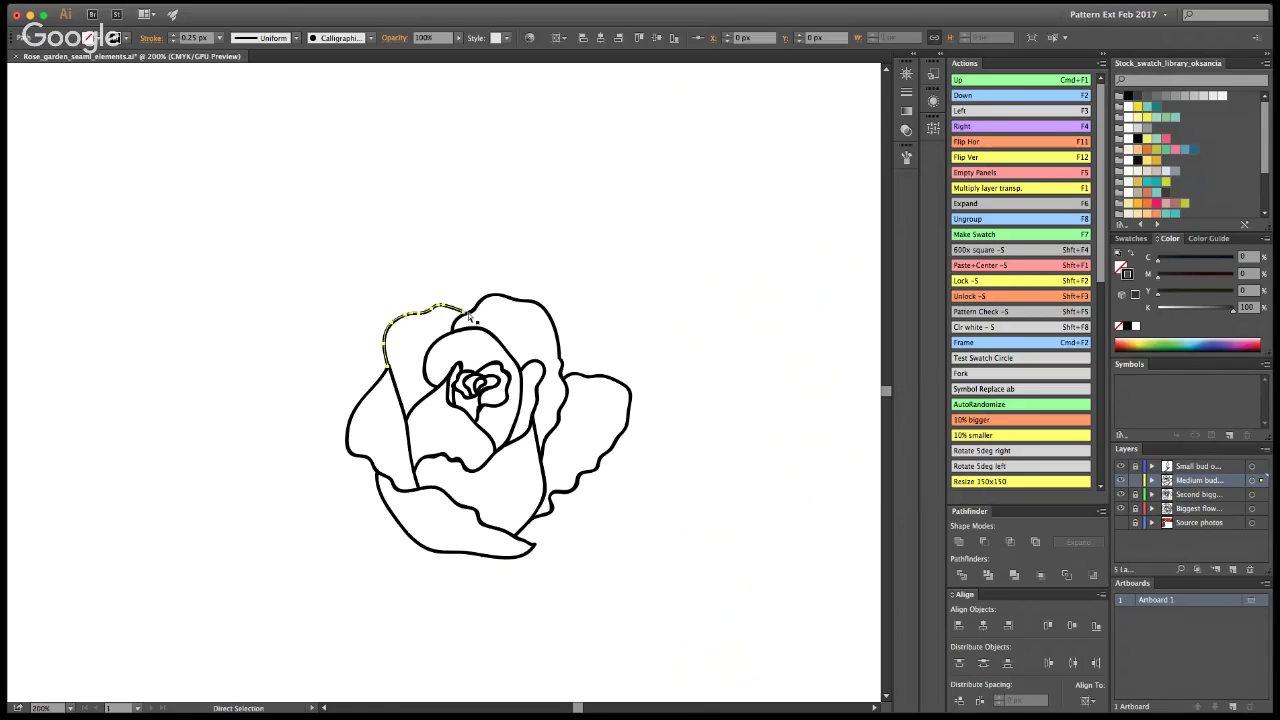
pyautogui.moveTo(463, 311); pyautogui.dragTo(467, 313)
pyautogui.click(626, 256)
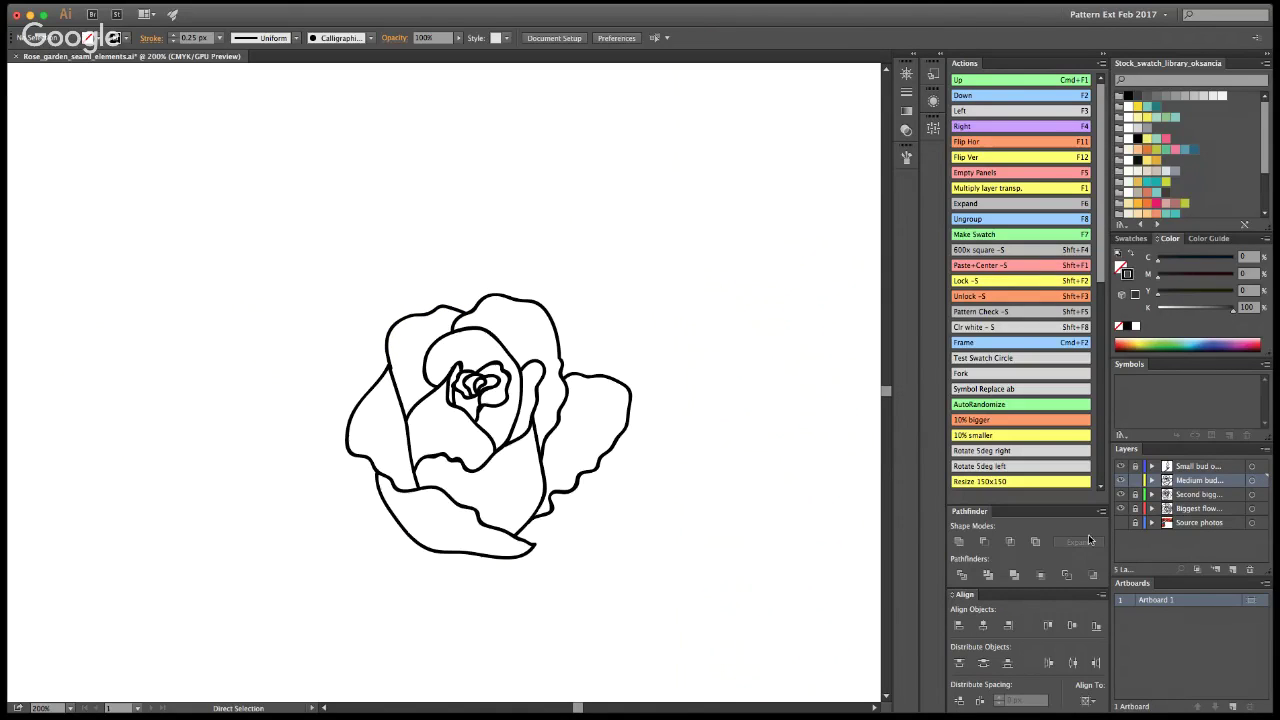
# Step: Paint a rounded outer petal at the bud's lower right, joining the lower petal's tip to the large right petal
pyautogui.press('b')
pyautogui.moveTo(539, 539)
pyautogui.mouseDown()
pyautogui.moveTo(612, 514)
pyautogui.moveTo(615, 458)
pyautogui.mouseUp()
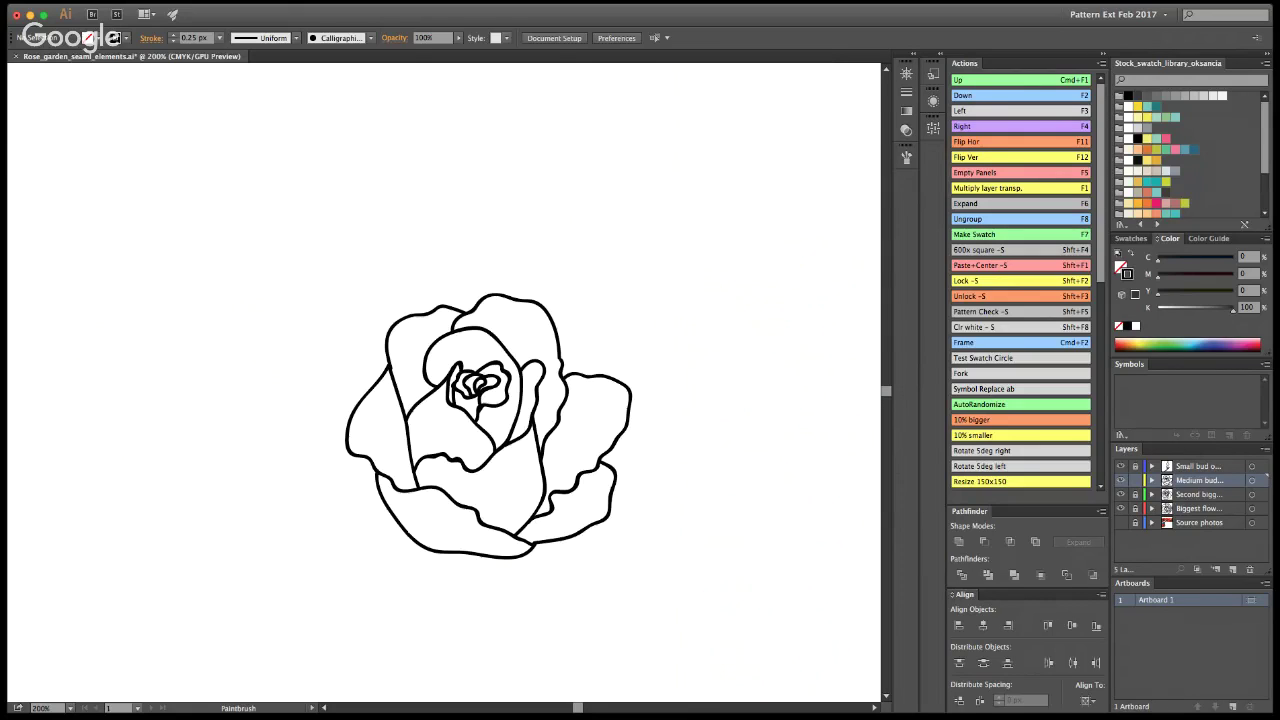
# Step: Examine the completed medium bud's proportions against the other traced roses on the whole artboard
pyautogui.press('z')
pyautogui.press('super+minus')
pyautogui.press('super+minus')
pyautogui.keyDown('alt'); pyautogui.click(433, 423); pyautogui.keyUp('alt')
pyautogui.keyDown('alt'); pyautogui.click(426, 388); pyautogui.keyUp('alt')
pyautogui.keyDown('alt'); pyautogui.click(473, 383); pyautogui.keyUp('alt')
pyautogui.click(474, 384)
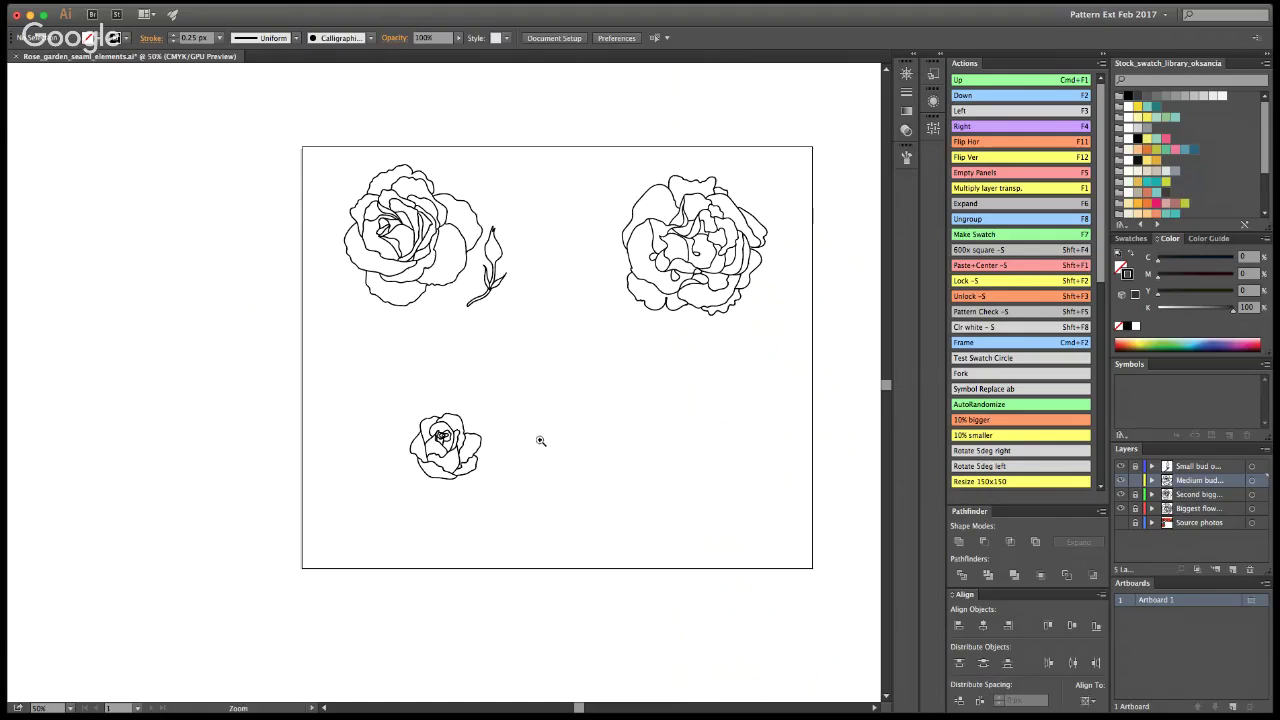
pyautogui.press('a')
pyautogui.press('z')
# Step: Show the Source photos layer again and display the artboard at 100%
pyautogui.click(1120, 523)
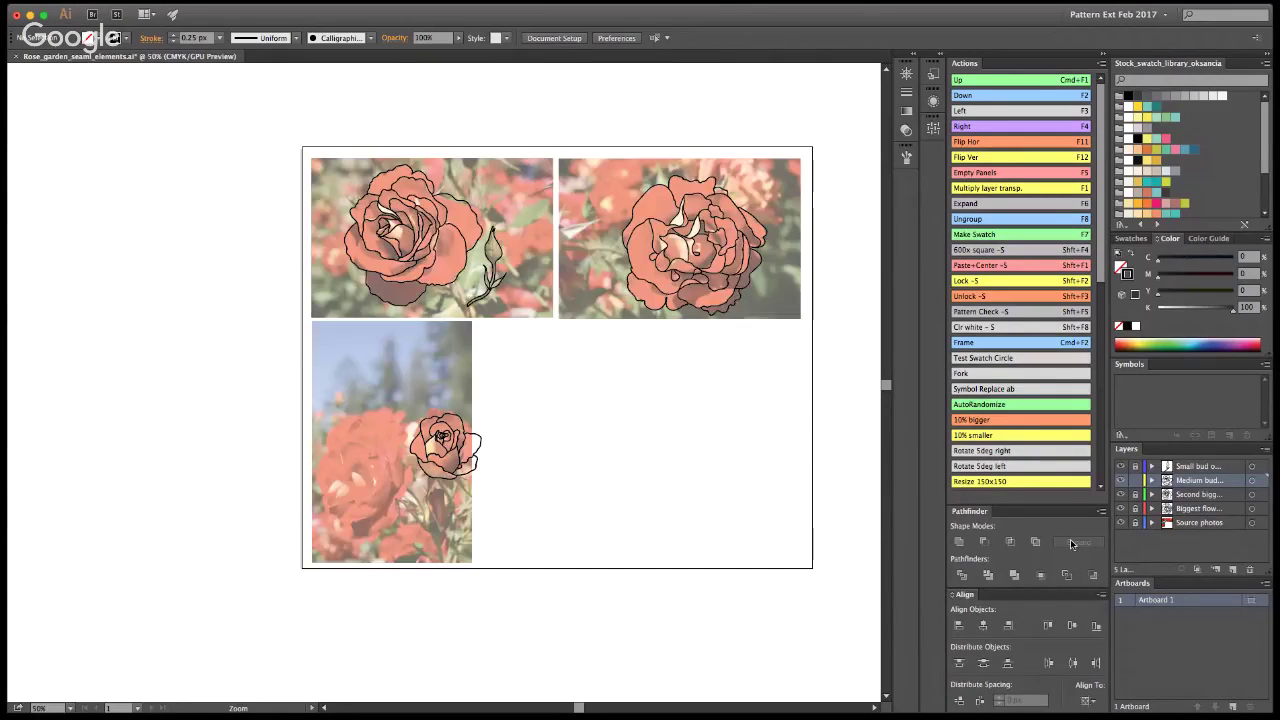
pyautogui.press('super+1')
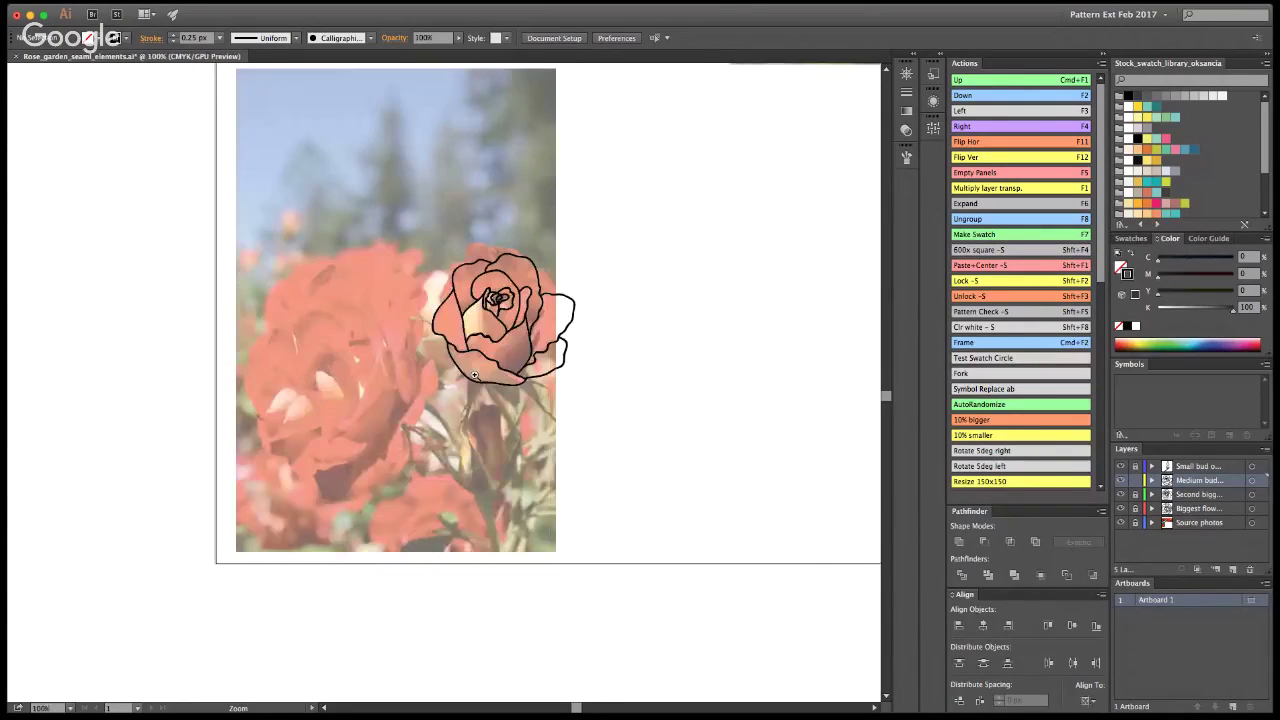
# Step: Set the stroke to the dark teal swatch and paint sepals with the Paintbrush beneath the medium bud's lower left
pyautogui.click(475, 375)
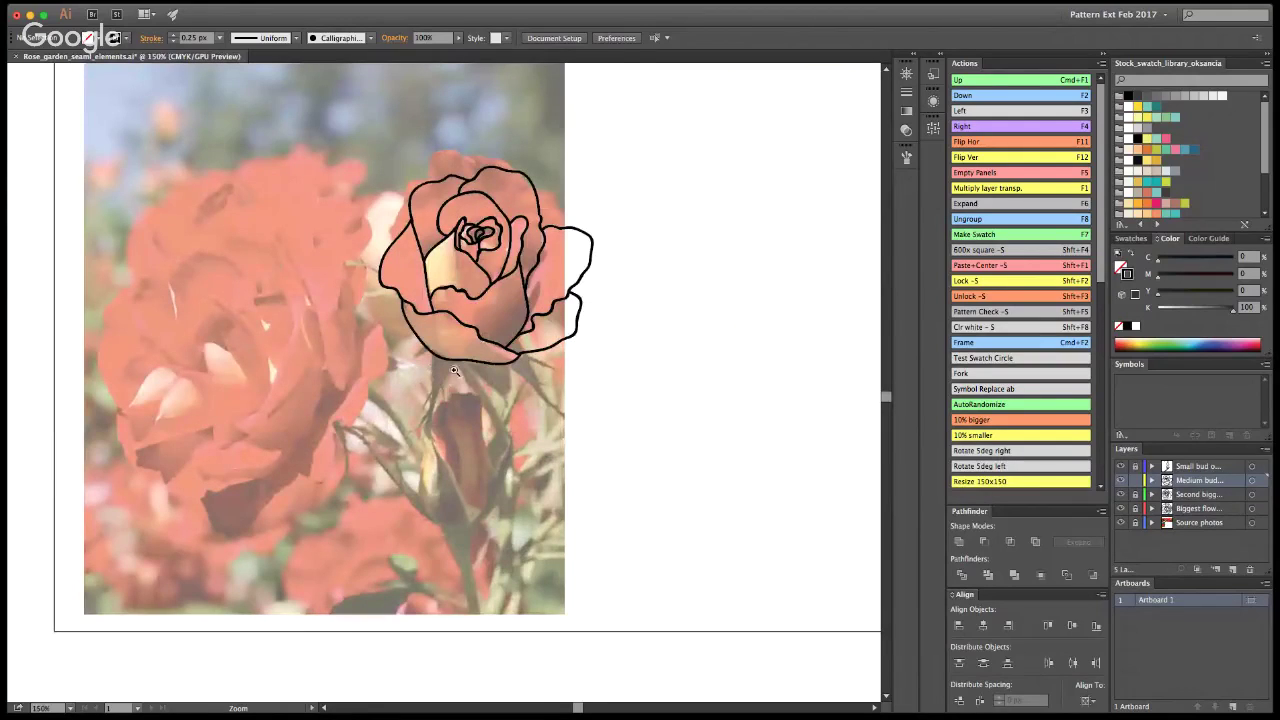
pyautogui.click(455, 371)
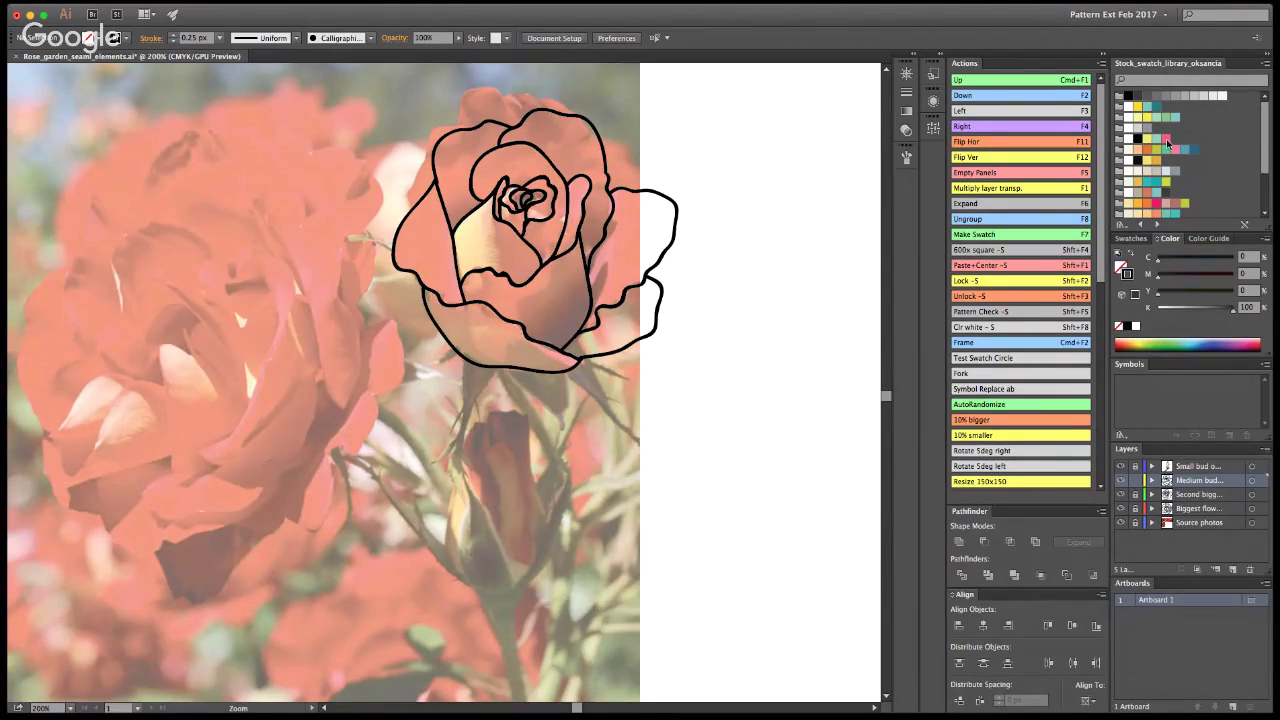
pyautogui.click(1156, 108)
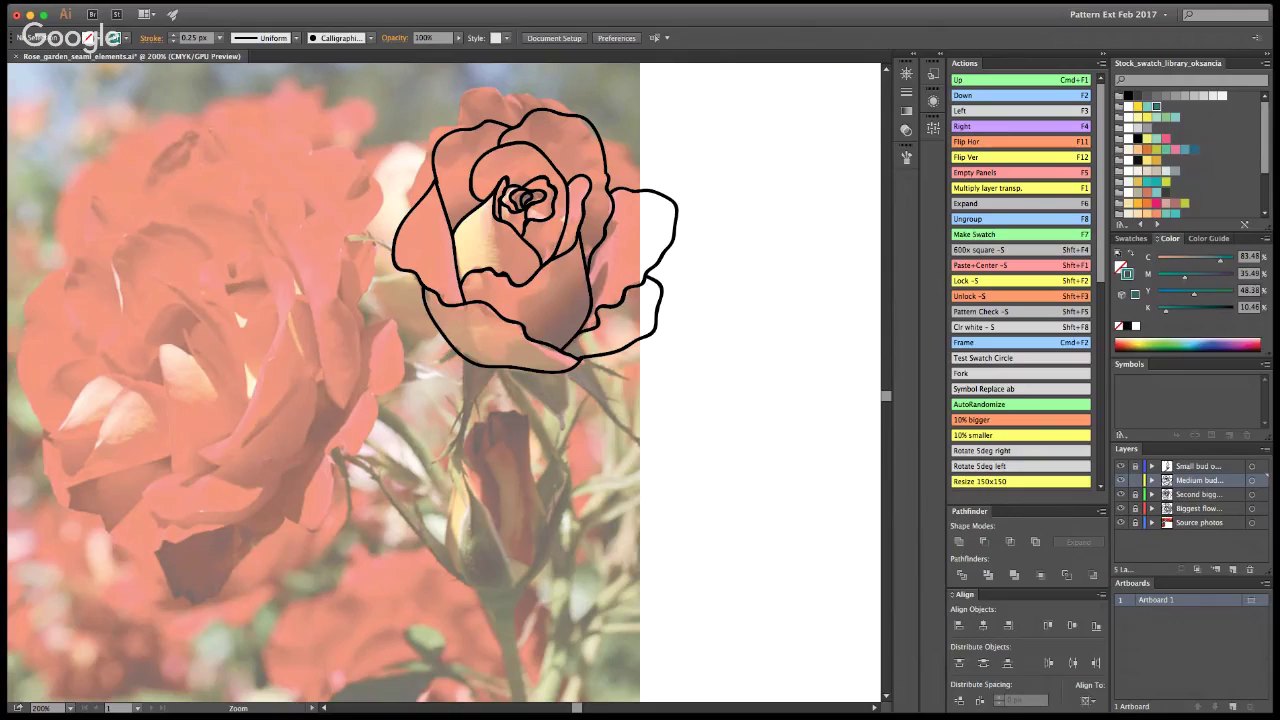
pyautogui.press('b')
pyautogui.moveTo(466, 351)
pyautogui.mouseDown()
pyautogui.moveTo(457, 464)
pyautogui.moveTo(508, 348)
pyautogui.moveTo(476, 339)
pyautogui.moveTo(425, 360)
pyautogui.moveTo(455, 349)
pyautogui.mouseUp()
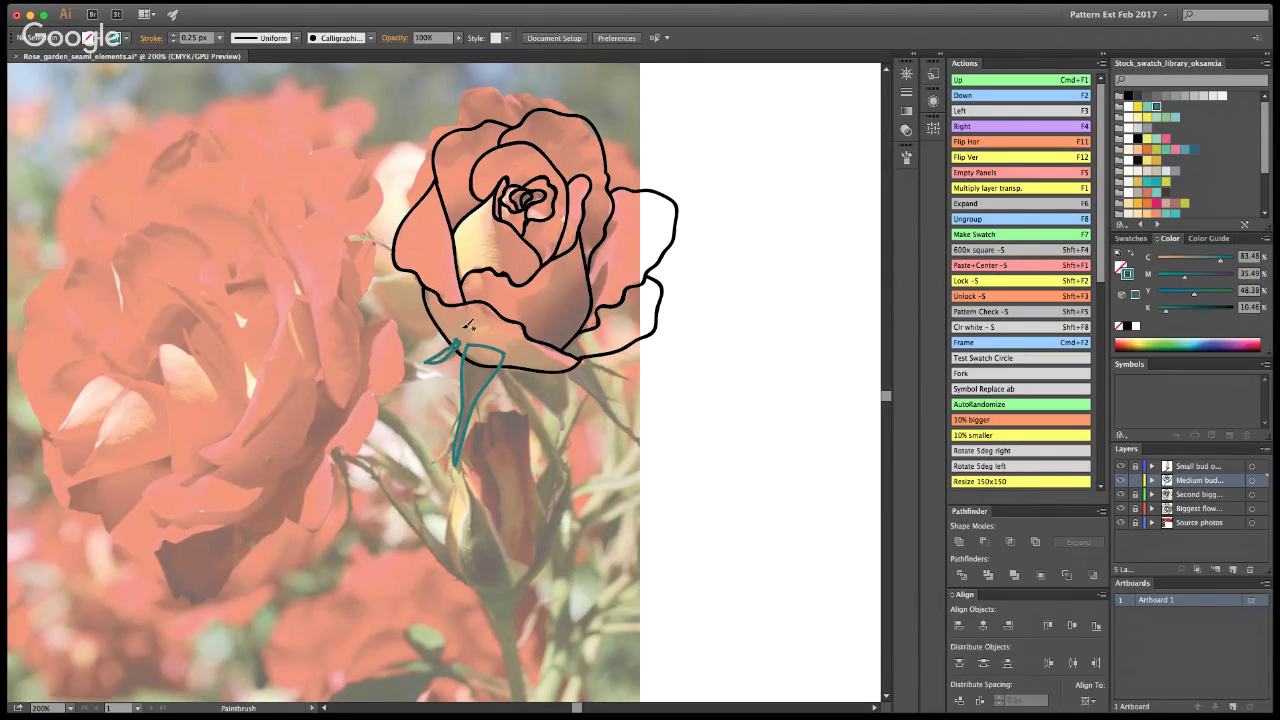
# Step: Paint a pointed teal sepal beside the bud's left petal and more sepals curving out beneath its lower right
pyautogui.moveTo(388, 234)
pyautogui.mouseDown()
pyautogui.moveTo(340, 237)
pyautogui.moveTo(403, 255)
pyautogui.moveTo(386, 235)
pyautogui.moveTo(337, 238)
pyautogui.moveTo(410, 243)
pyautogui.mouseUp()
pyautogui.press('super+z')
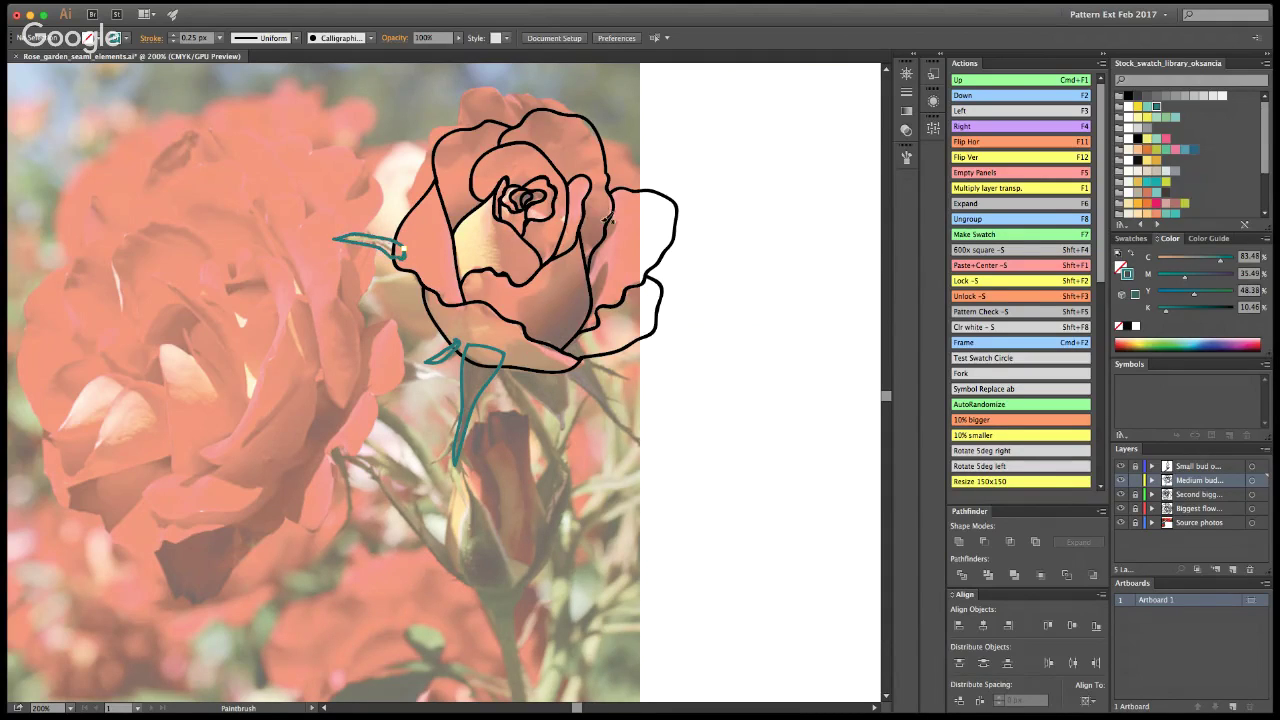
pyautogui.moveTo(514, 354)
pyautogui.mouseDown()
pyautogui.moveTo(562, 429)
pyautogui.moveTo(574, 364)
pyautogui.moveTo(617, 422)
pyautogui.moveTo(655, 430)
pyautogui.moveTo(614, 413)
pyautogui.moveTo(603, 380)
pyautogui.moveTo(633, 369)
pyautogui.moveTo(584, 348)
pyautogui.moveTo(512, 350)
pyautogui.mouseUp()
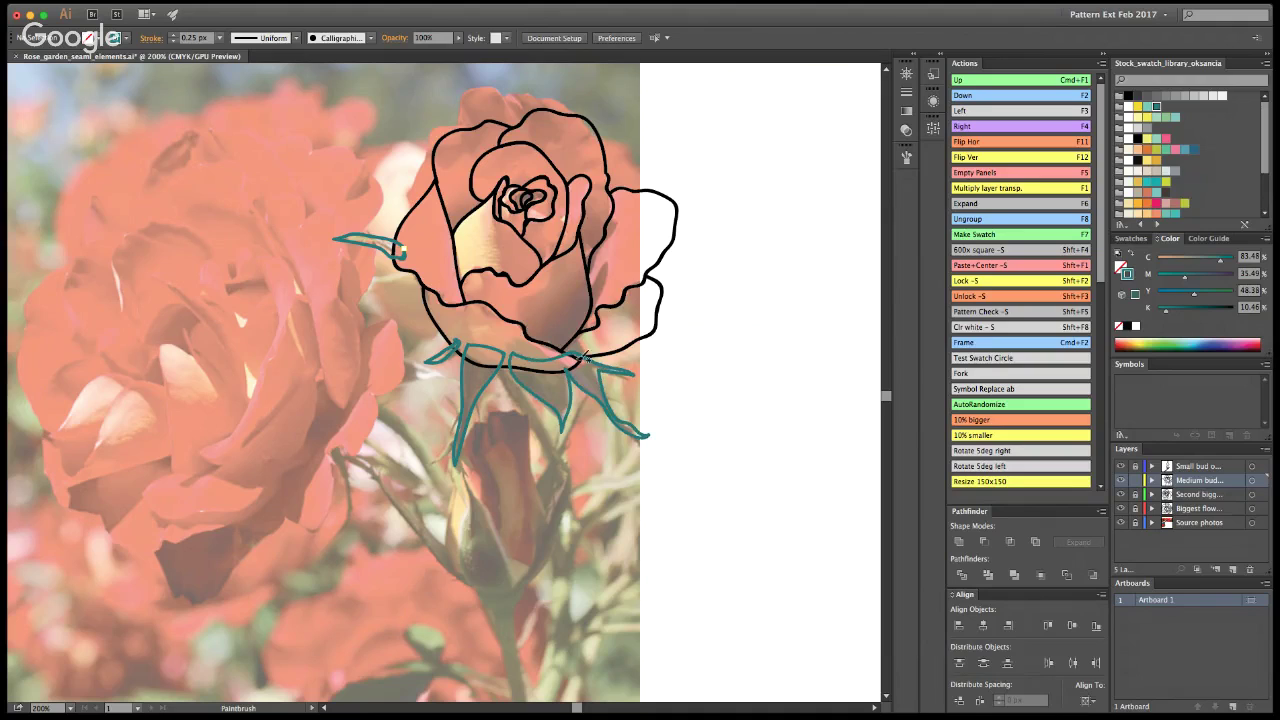
# Step: Close the left sepal's open end by adjusting its anchor points with the Source photos layer temporarily hidden
pyautogui.click(1121, 522)
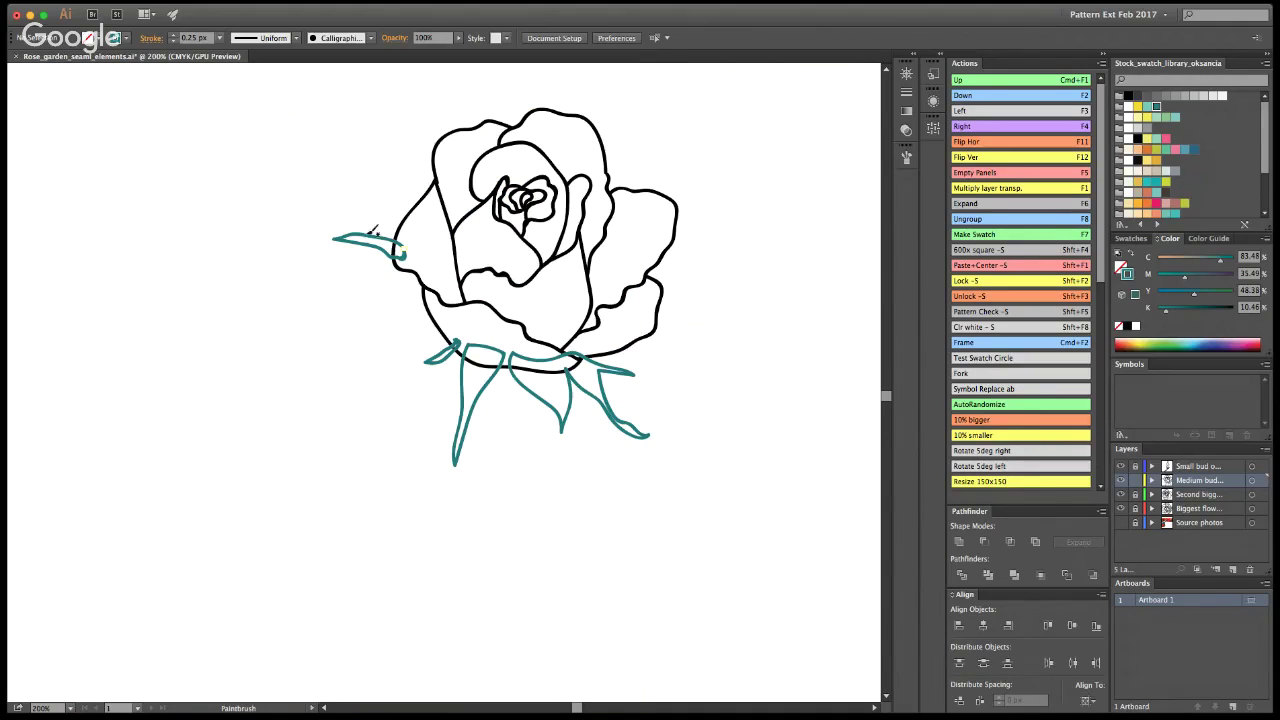
pyautogui.press('a')
pyautogui.click(1121, 522)
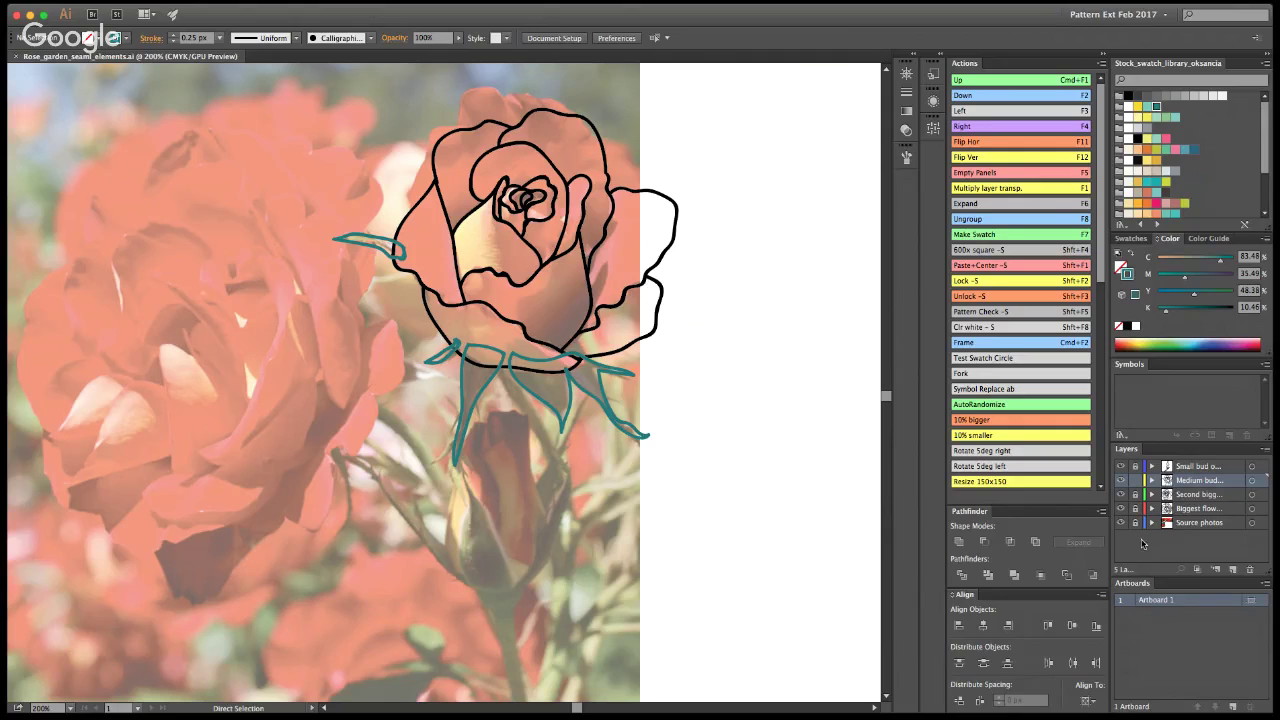
# Step: Lock the Medium bud layer, unlock the Biggest flower layer, and check which strokes it holds by selecting them all
pyautogui.press('v')
pyautogui.press('z')
pyautogui.keyDown('alt'); pyautogui.click(470, 273); pyautogui.keyUp('alt')
pyautogui.keyDown('alt'); pyautogui.click(420, 329); pyautogui.keyUp('alt')
pyautogui.keyDown('alt'); pyautogui.click(441, 310); pyautogui.keyUp('alt')
pyautogui.keyDown('alt'); pyautogui.click(477, 321); pyautogui.keyUp('alt')
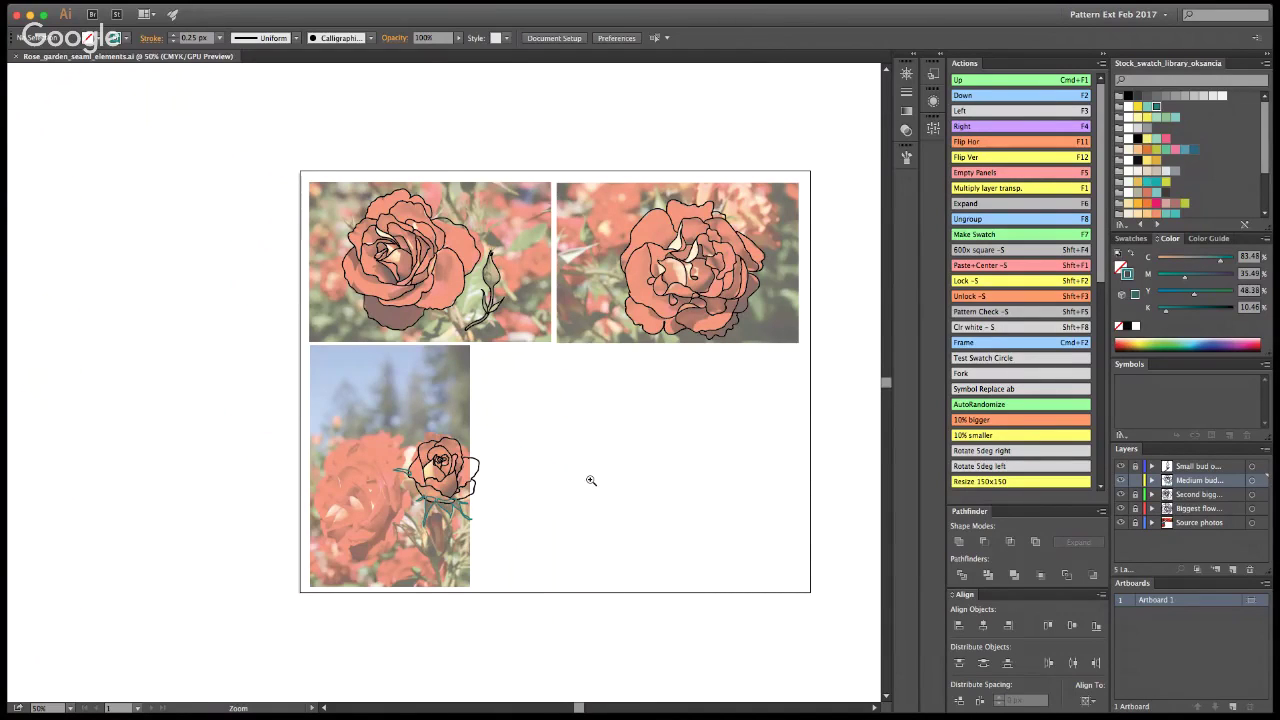
pyautogui.click(602, 351)
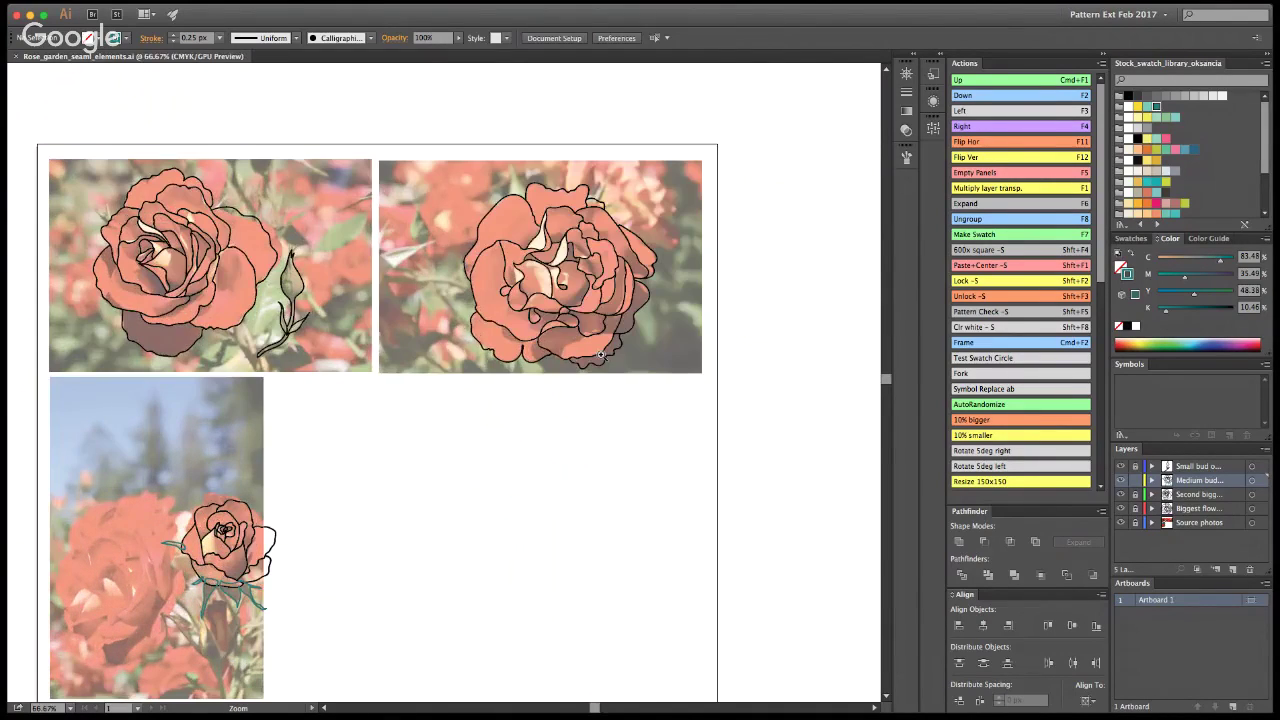
pyautogui.click(601, 355)
pyautogui.click(601, 355)
pyautogui.press('v')
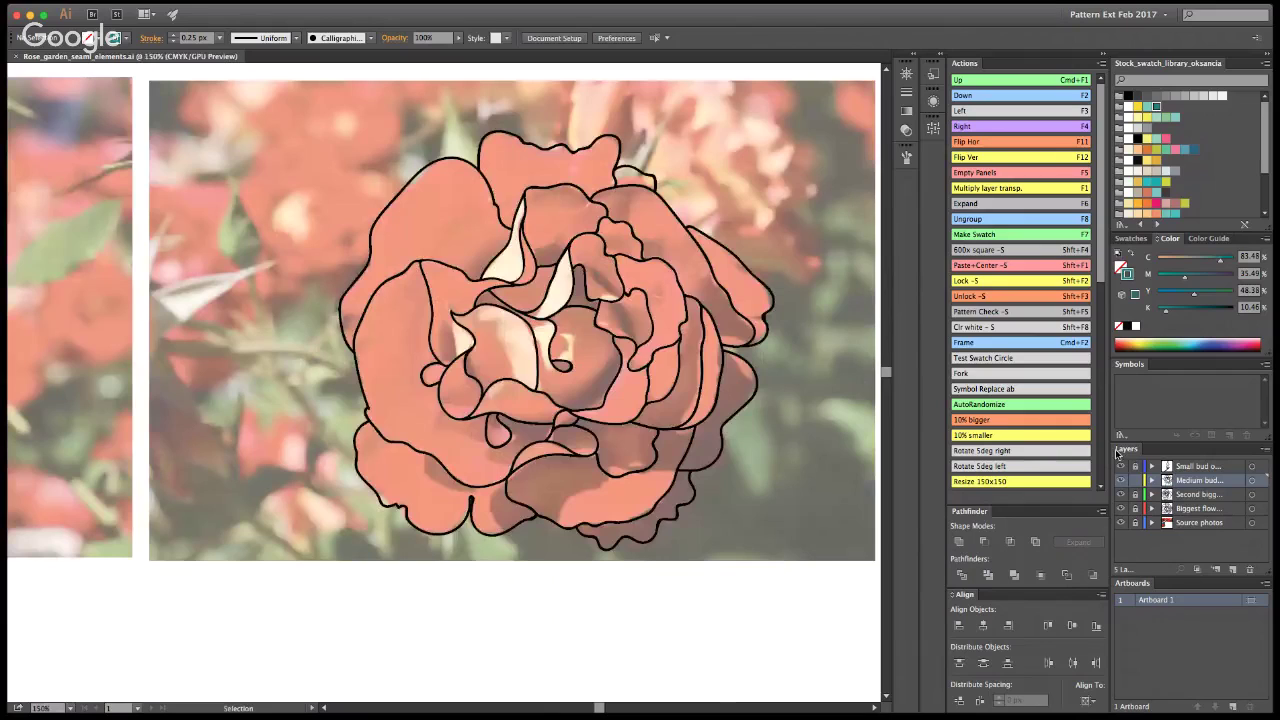
pyautogui.click(1170, 508)
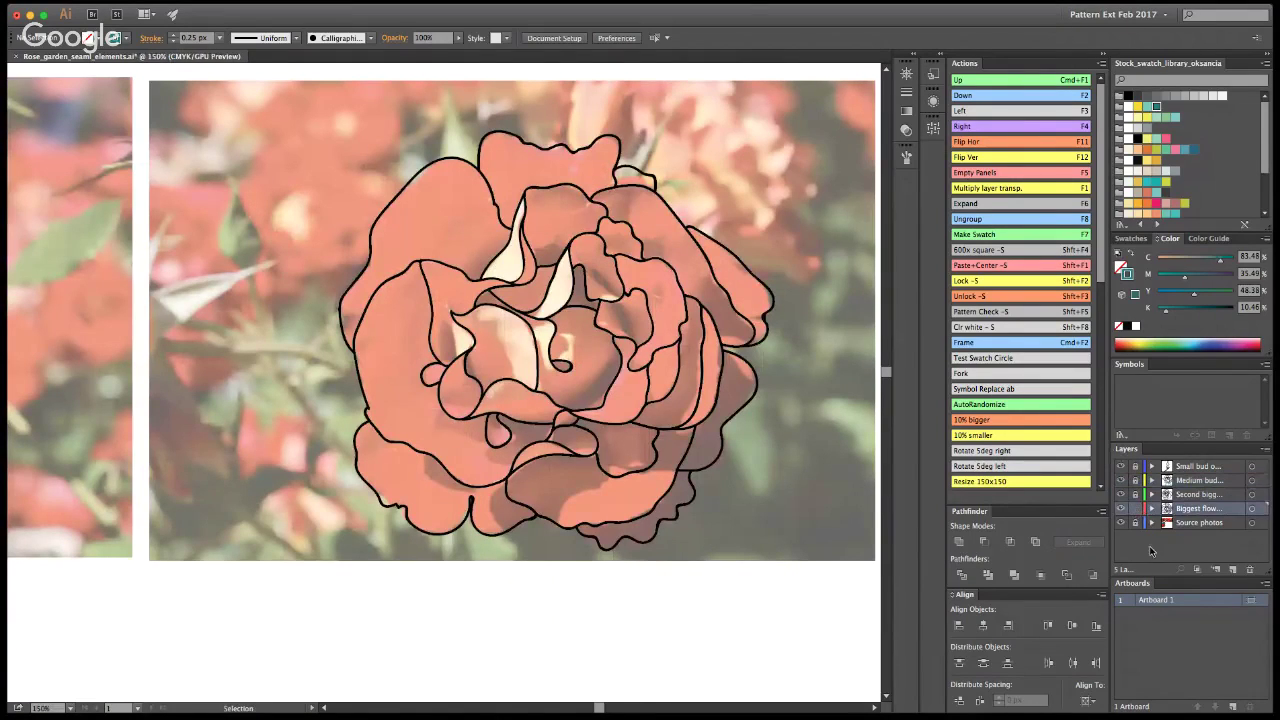
pyautogui.press('super+a')
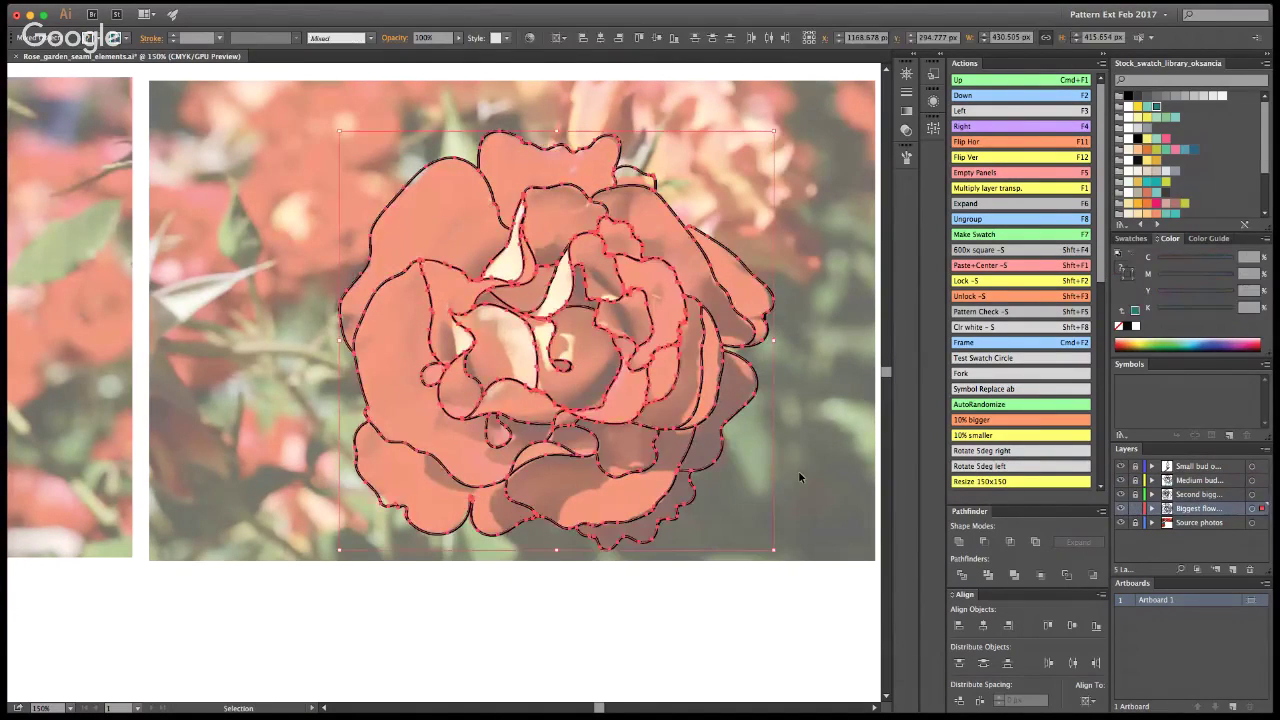
pyautogui.click(808, 471)
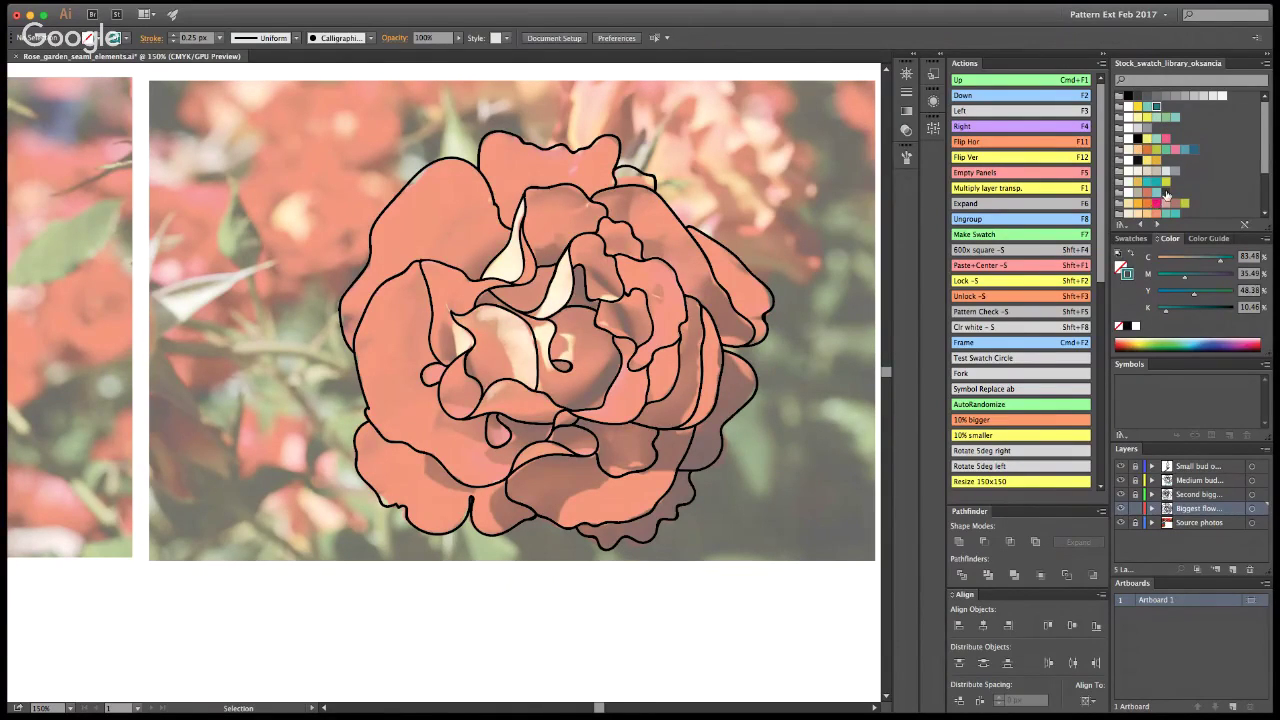
# Step: Choose the dark blue swatch as the stroke colour and set the Paintbrush stroke weight to 1 px
pyautogui.click(1193, 149)
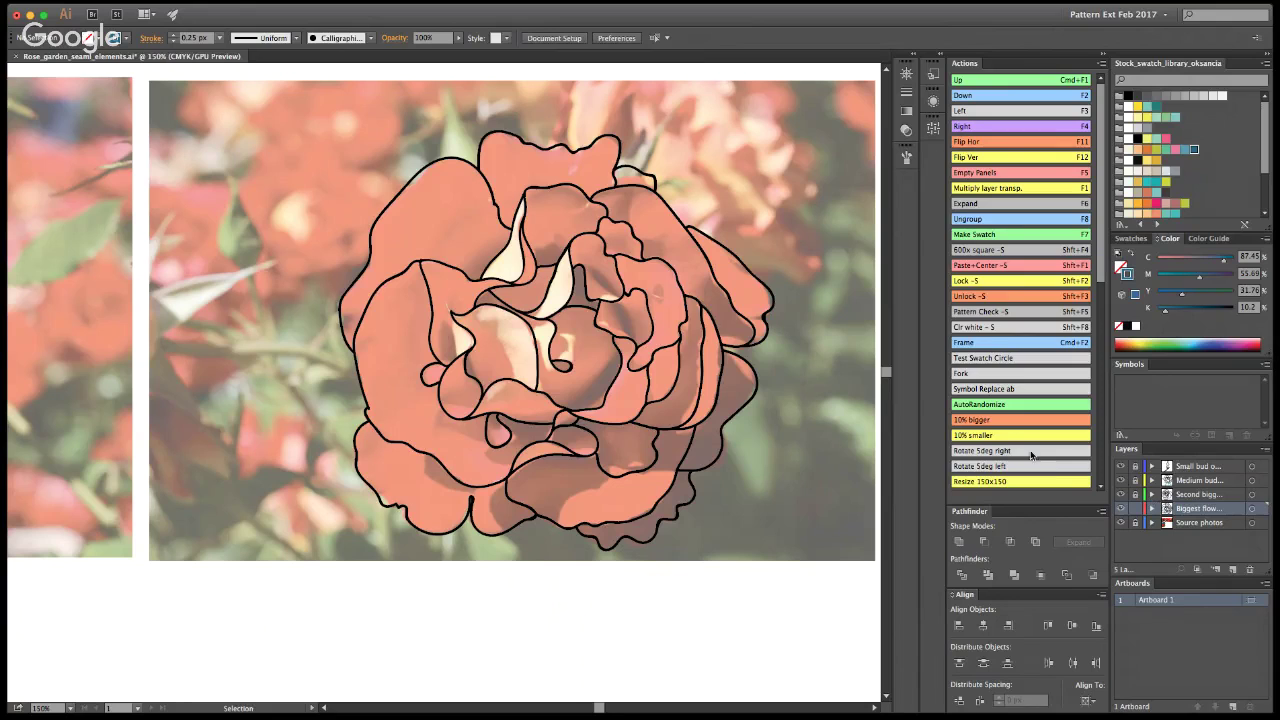
pyautogui.press('z')
pyautogui.click(554, 372)
pyautogui.click(418, 386)
pyautogui.keyDown('alt'); pyautogui.click(429, 330); pyautogui.keyUp('alt')
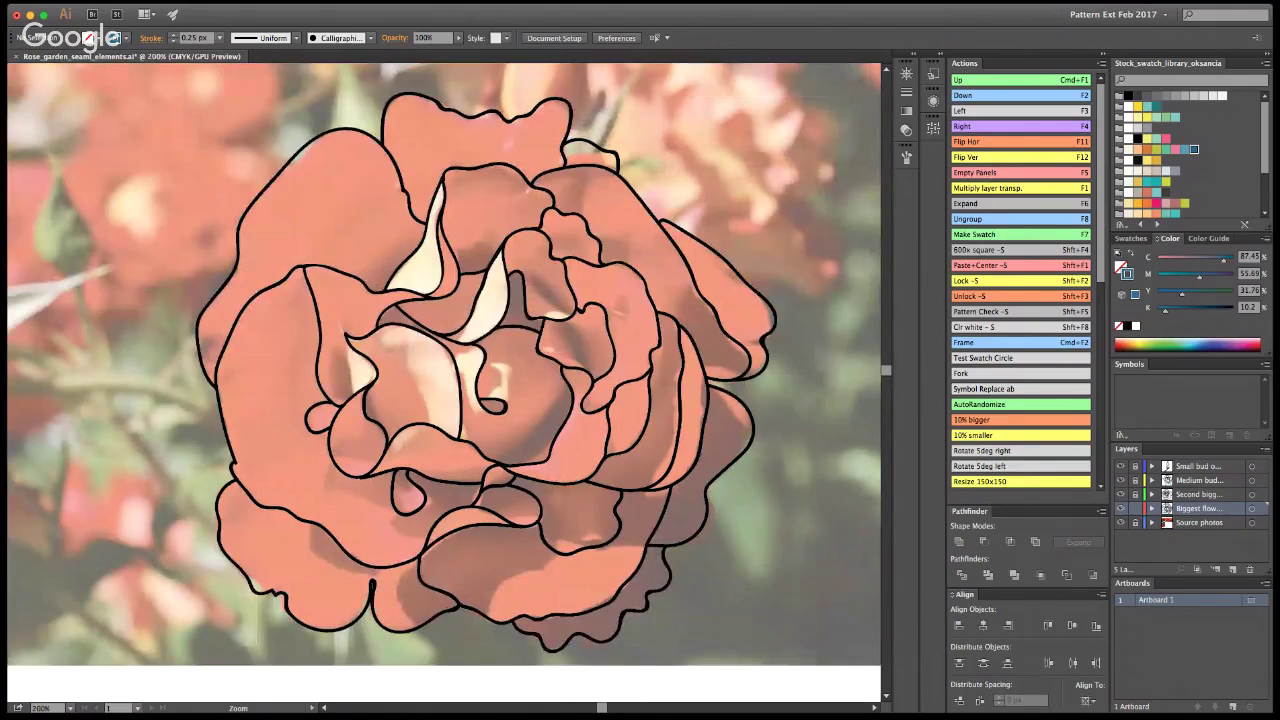
pyautogui.press('b')
pyautogui.click(194, 38)
pyautogui.write('1')
pyautogui.press('Return')
# Step: Try short diagonal blue Paintbrush strokes over the largest rose's right-hand petals, undoing each one
pyautogui.moveTo(614, 296); pyautogui.dragTo(636, 281)
pyautogui.press('super+z')
pyautogui.moveTo(688, 208); pyautogui.dragTo(730, 188)
pyautogui.press('super+z')
pyautogui.moveTo(618, 316); pyautogui.dragTo(648, 292)
pyautogui.press('super+z')
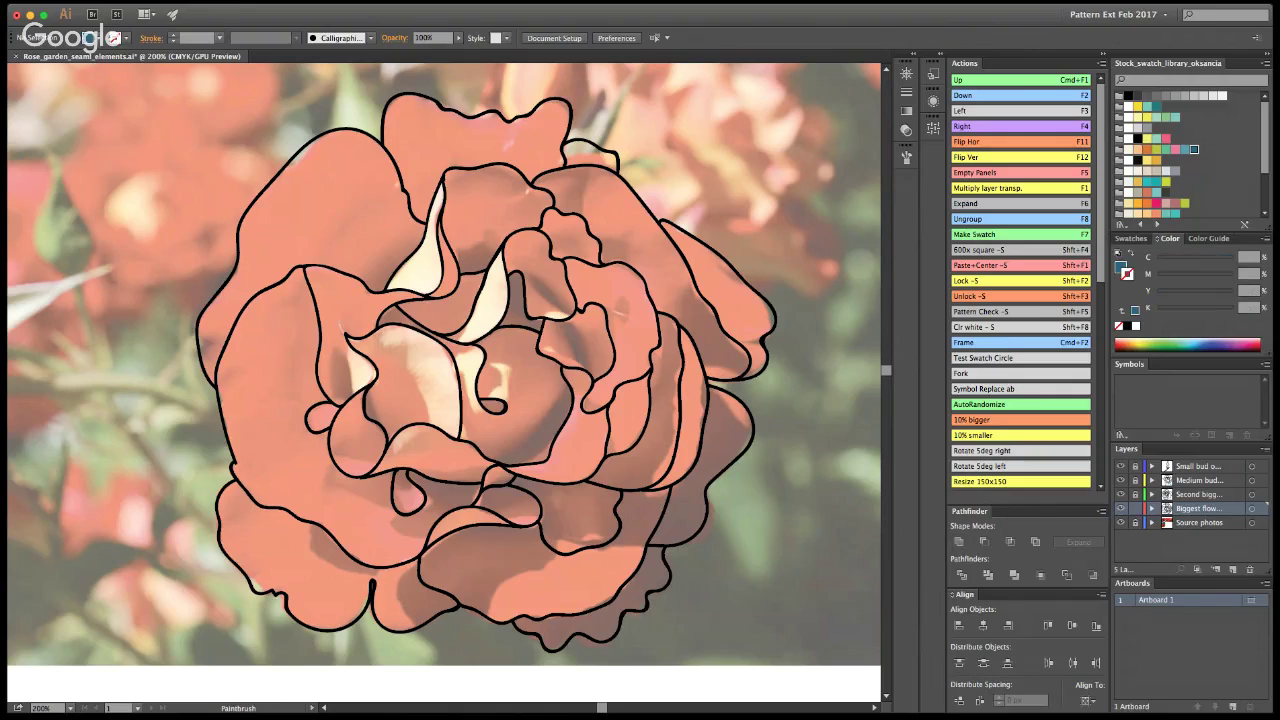
pyautogui.moveTo(612, 292); pyautogui.dragTo(626, 279)
pyautogui.press('super+z')
# Step: Try a short Blob Brush stroke on the largest rose's inner right petal and delete it
pyautogui.hotkey('shift', 'b')
pyautogui.moveTo(606, 294); pyautogui.dragTo(628, 277)
pyautogui.press('v')
pyautogui.click(618, 285)
pyautogui.press('Delete')
# Step: Try blue Paintbrush strokes near the largest rose's upper right at a 0.15 px weight without fill, undoing each one
pyautogui.press('b')
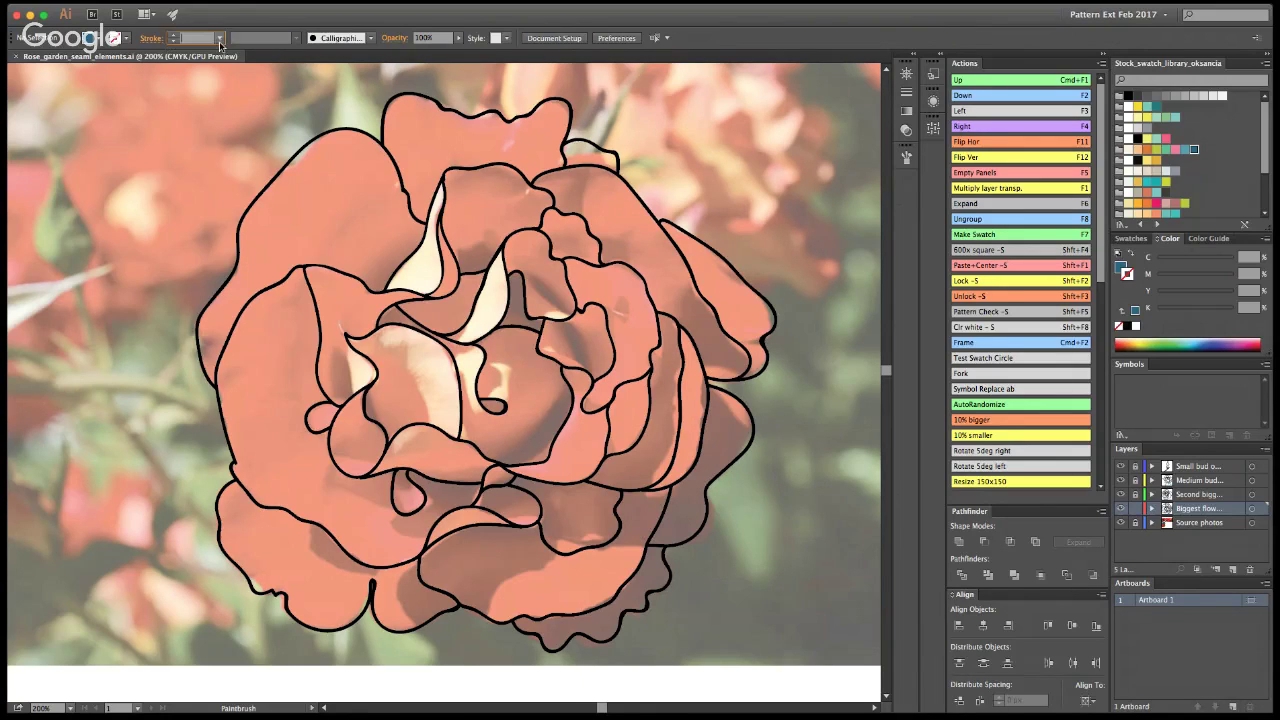
pyautogui.moveTo(727, 258); pyautogui.dragTo(768, 225)
pyautogui.press('super+z')
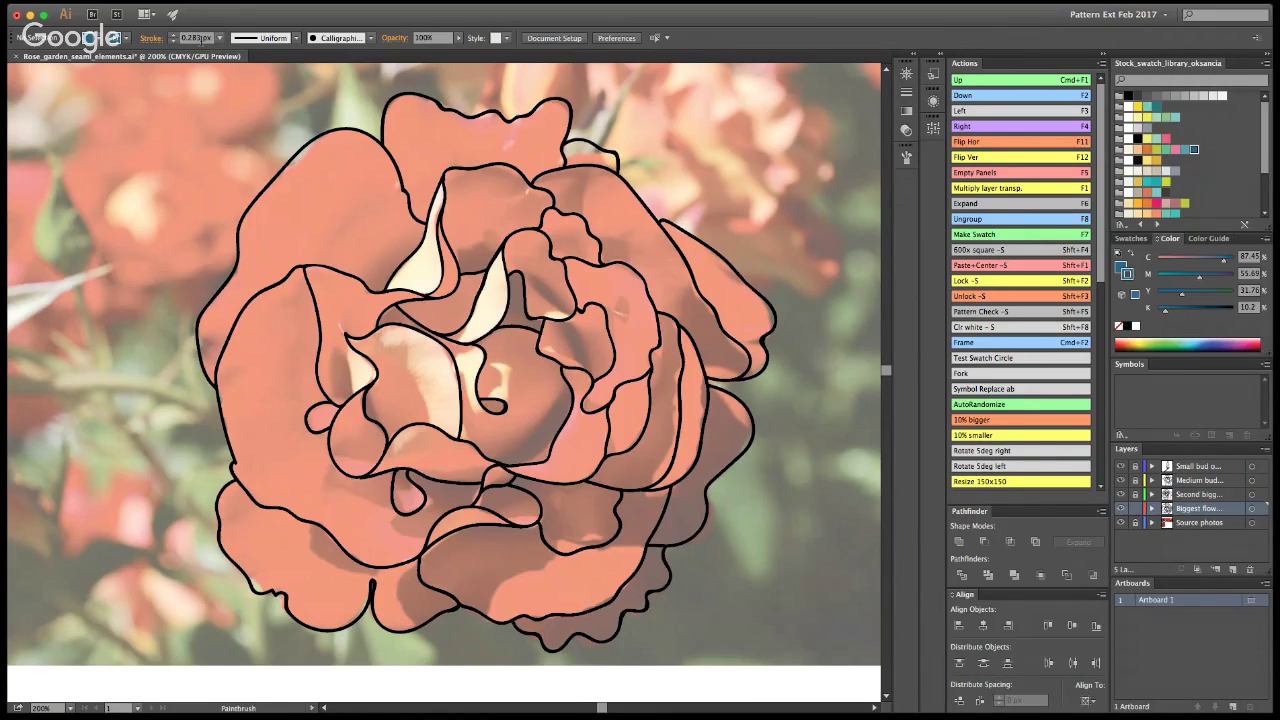
pyautogui.click(221, 39)
pyautogui.write('0.15')
pyautogui.press('Return')
pyautogui.moveTo(681, 191); pyautogui.dragTo(717, 163)
pyautogui.press('super+z')
pyautogui.press('b')
pyautogui.press('b')
pyautogui.press('/')
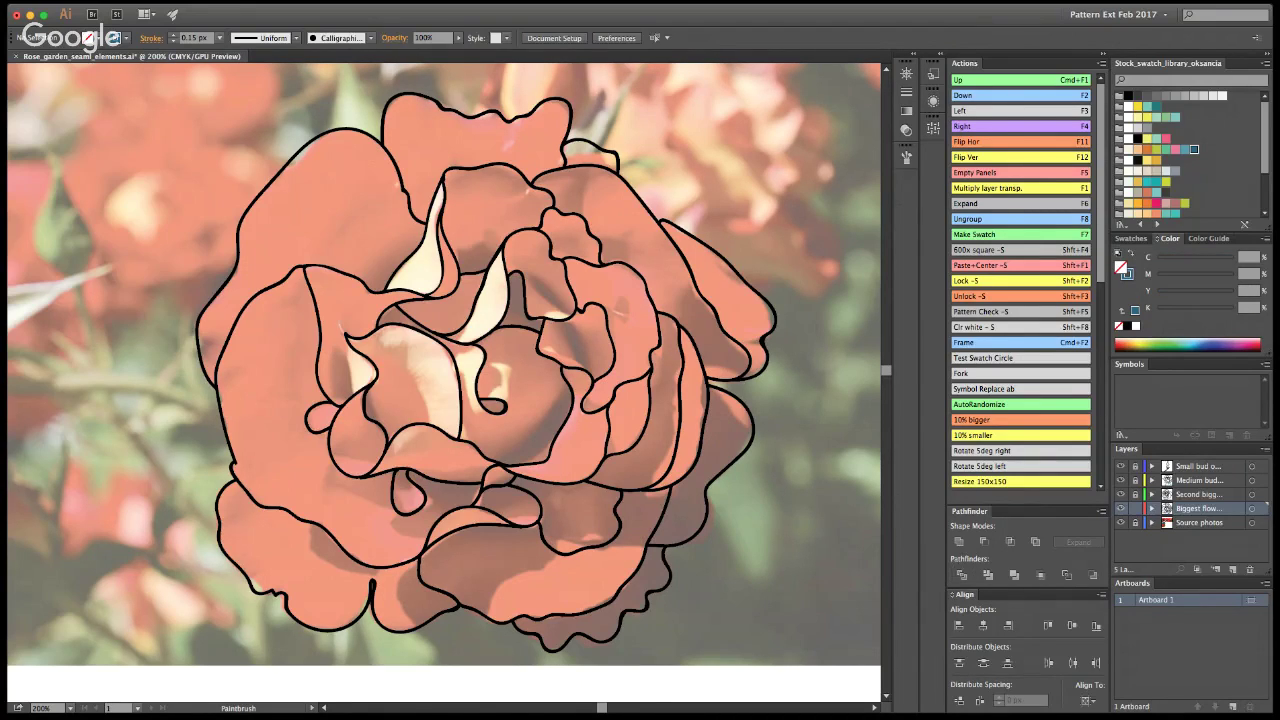
pyautogui.press('x')
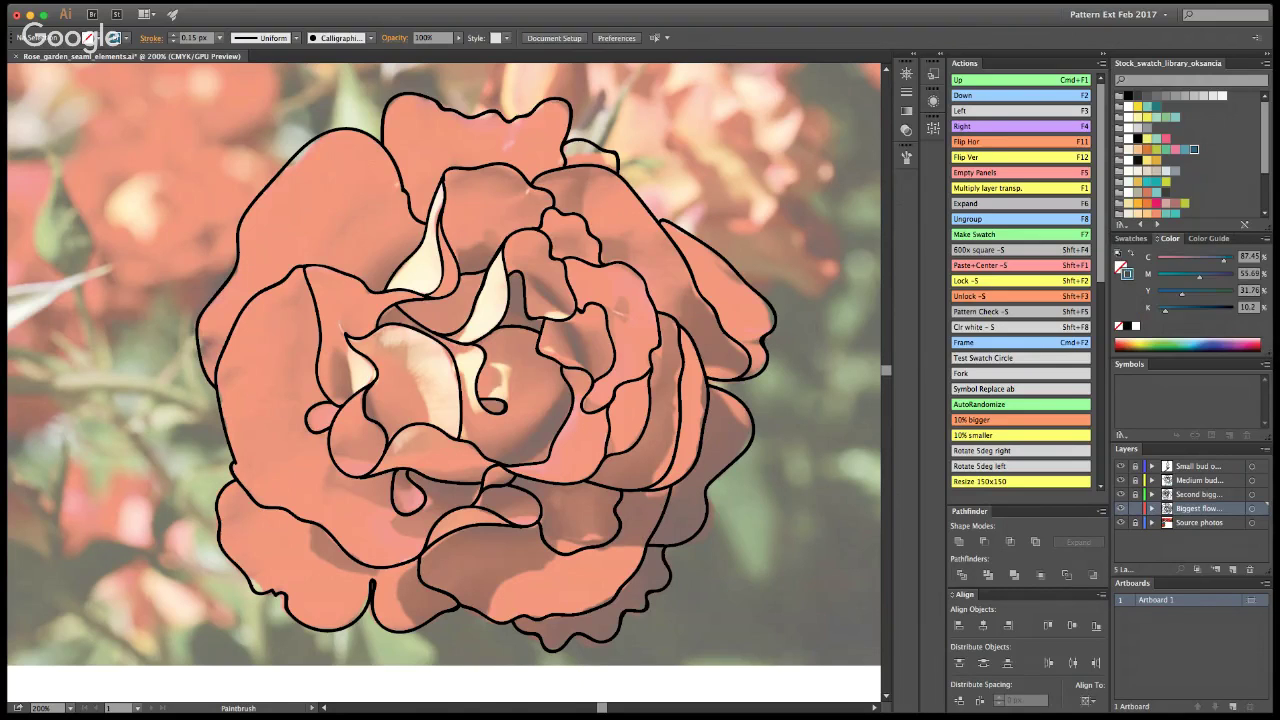
# Step: Try short blue Paintbrush strokes on the largest rose's centre petal at 400% magnification, undoing each one
pyautogui.press('z')
pyautogui.click(466, 407)
pyautogui.click(429, 381)
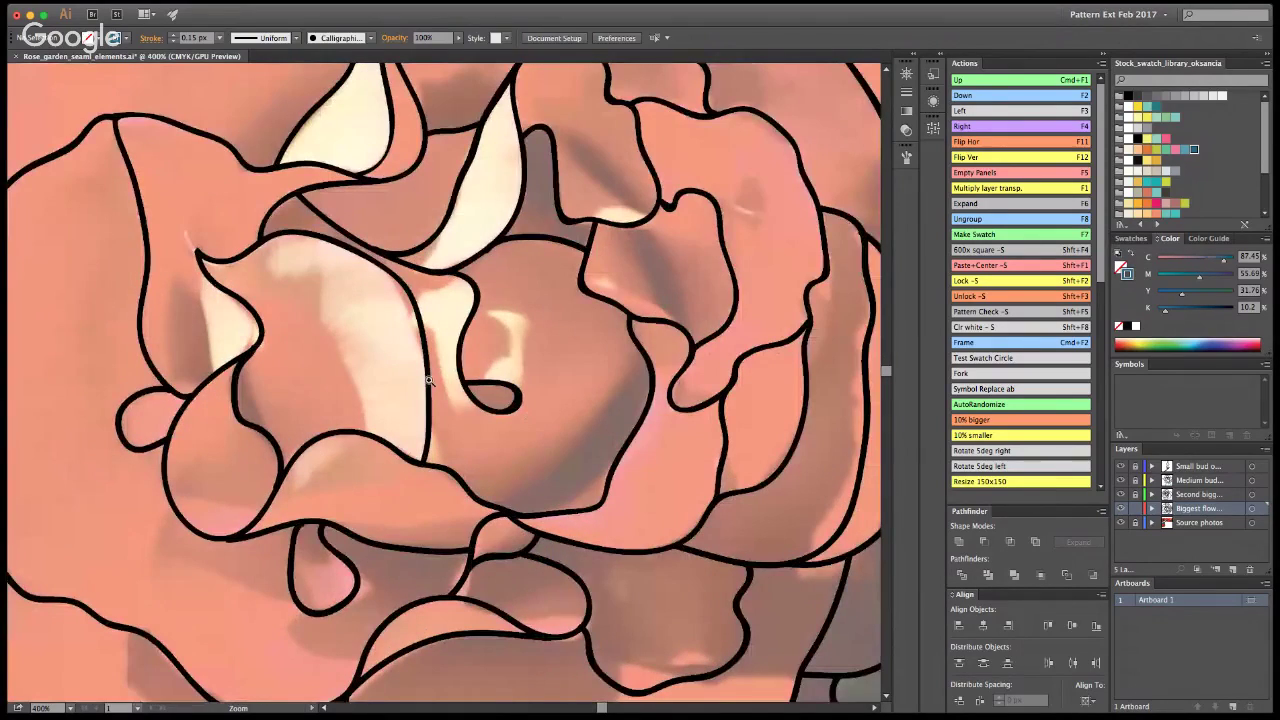
pyautogui.press('b')
pyautogui.moveTo(520, 388); pyautogui.dragTo(556, 352)
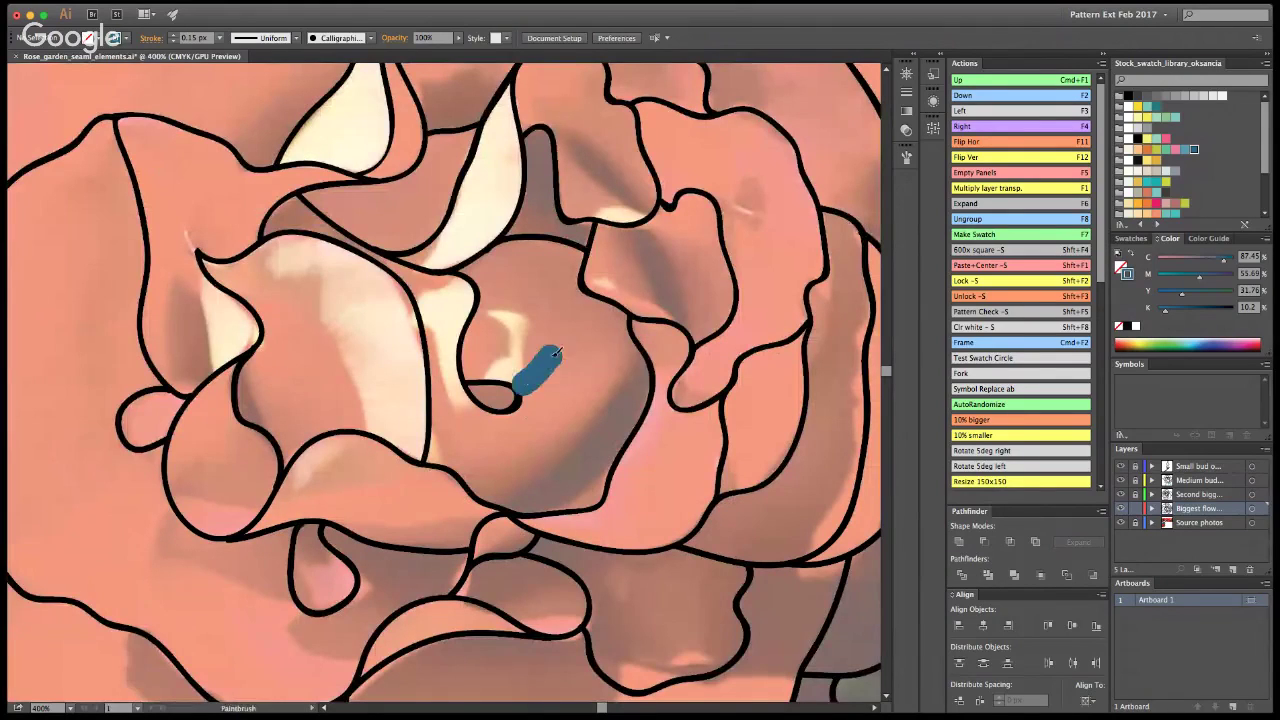
pyautogui.press('super+z')
pyautogui.press('b')
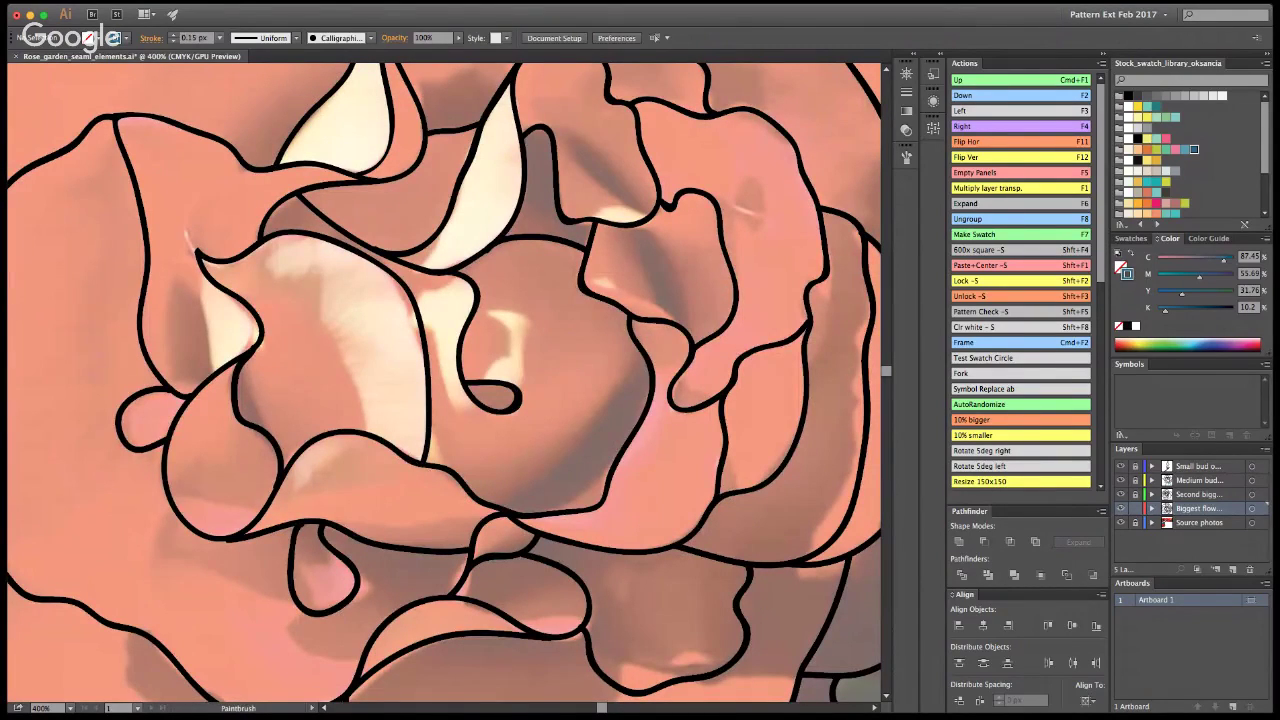
pyautogui.moveTo(538, 376); pyautogui.dragTo(576, 324)
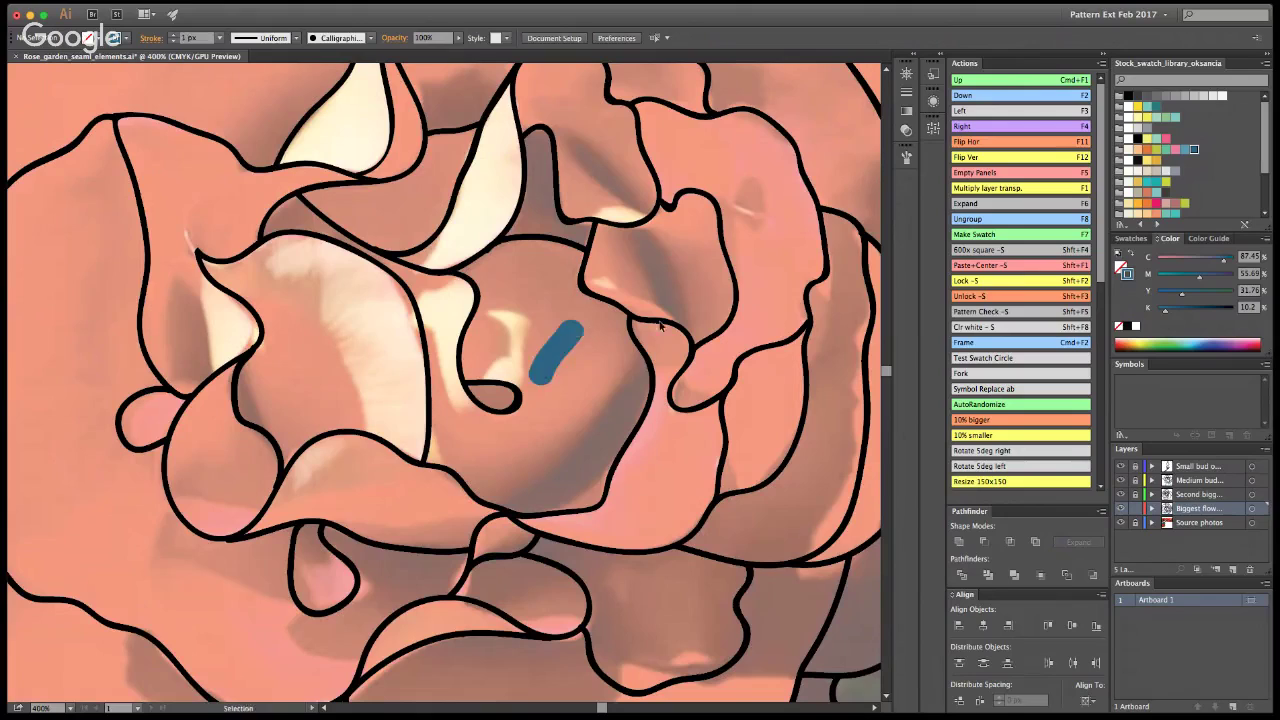
pyautogui.press('super+z')
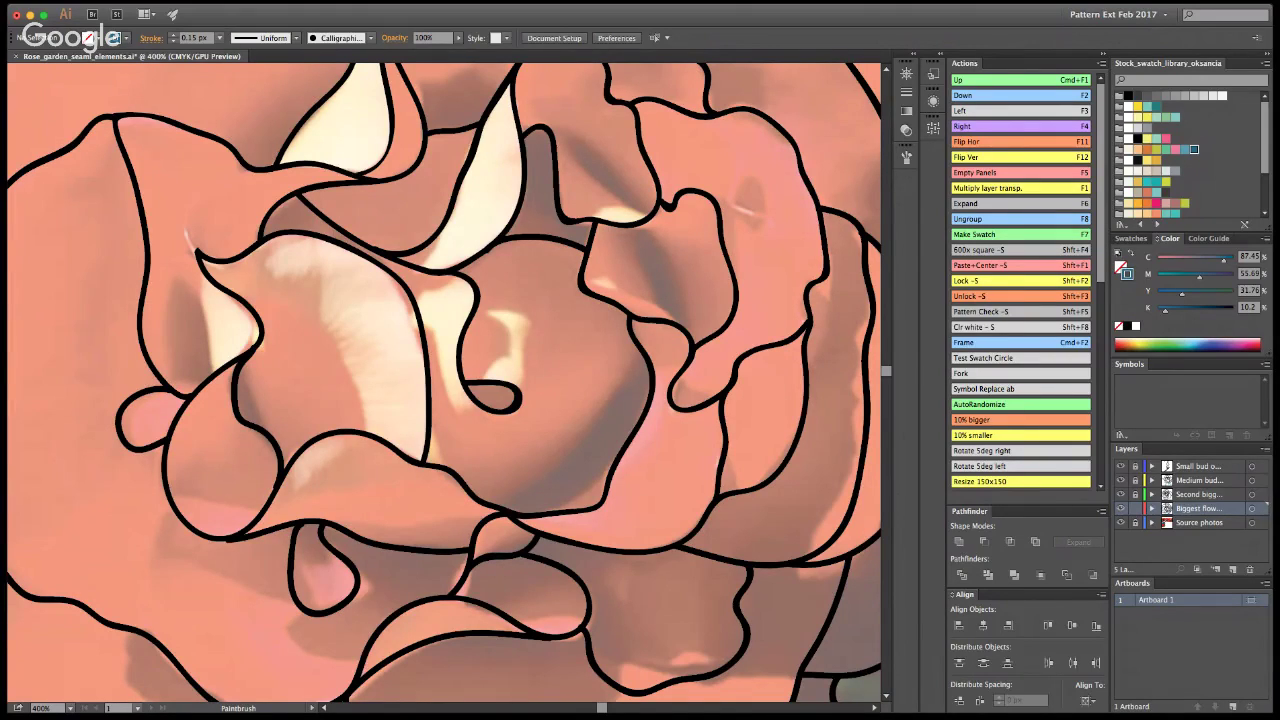
# Step: Try further blue strokes on the inner petals right of the rose's centre, undoing each one
pyautogui.moveTo(542, 356); pyautogui.dragTo(590, 300)
pyautogui.press('super+z')
pyautogui.moveTo(647, 298); pyautogui.dragTo(690, 258)
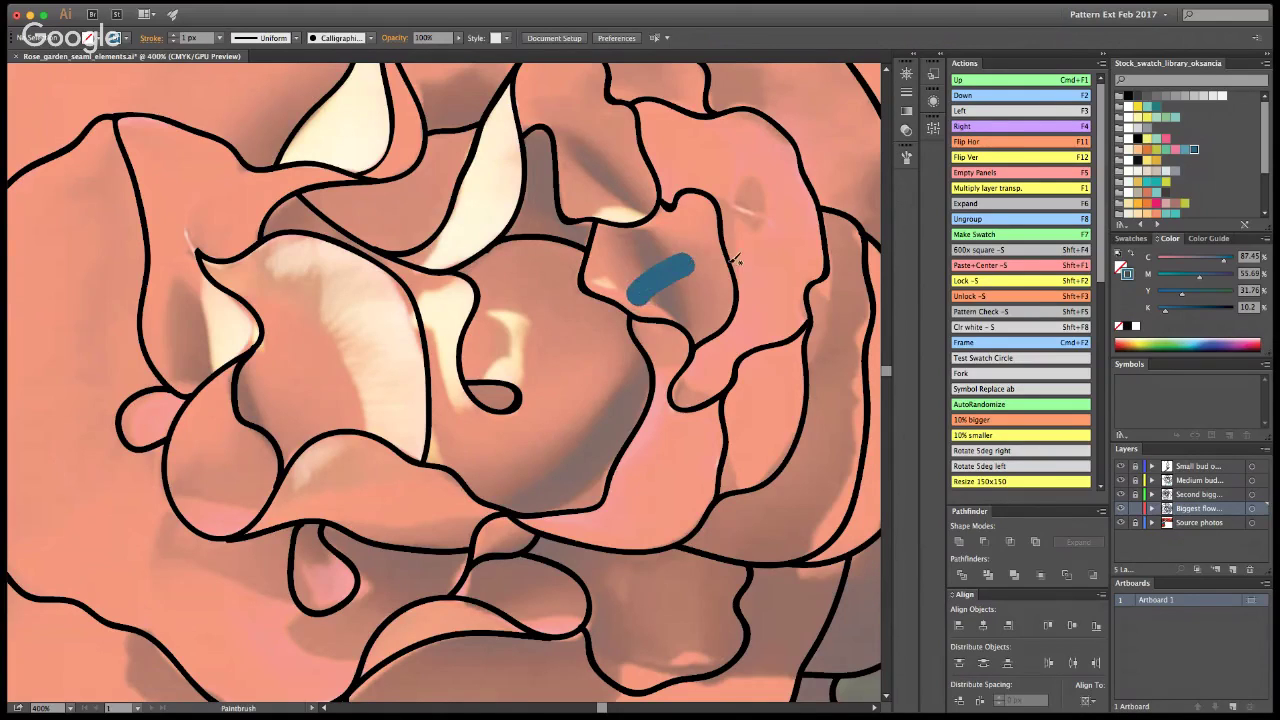
pyautogui.press('super+z')
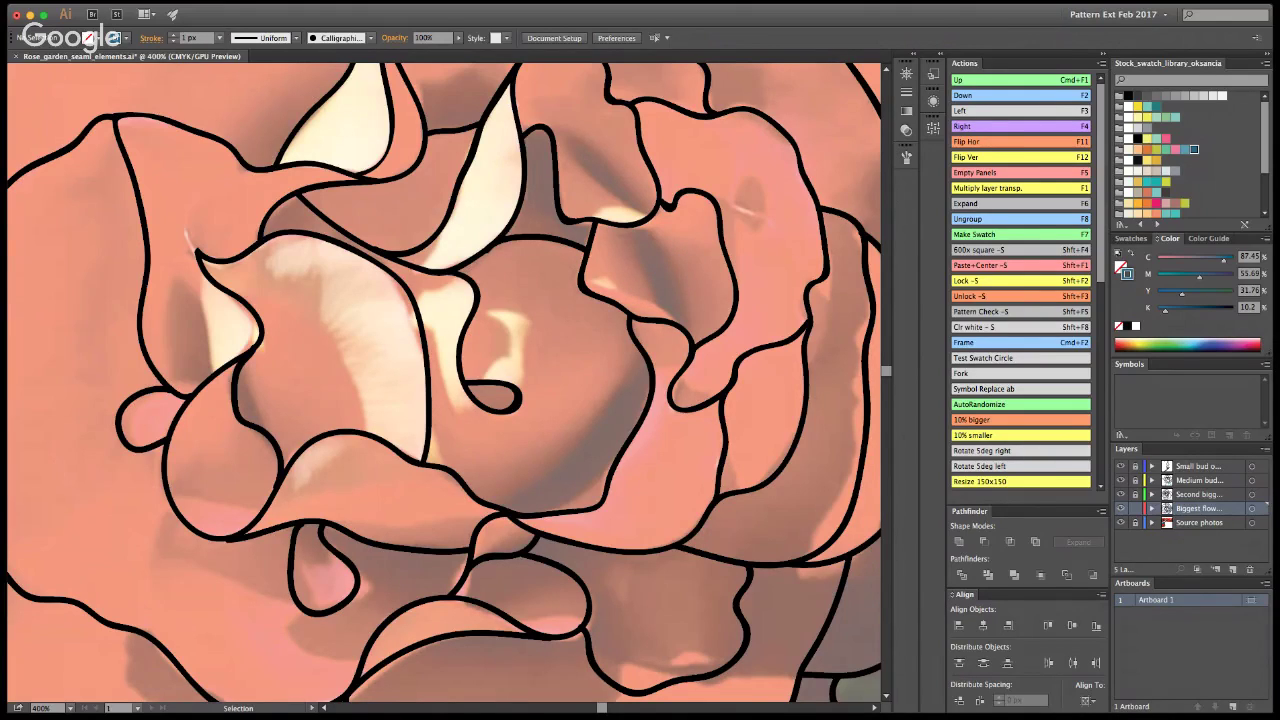
# Step: Swap the fill and stroke colours and bring the whole artboard into view at 50%
pyautogui.press('b')
pyautogui.press('z')
pyautogui.hotkey('shift', 'x')
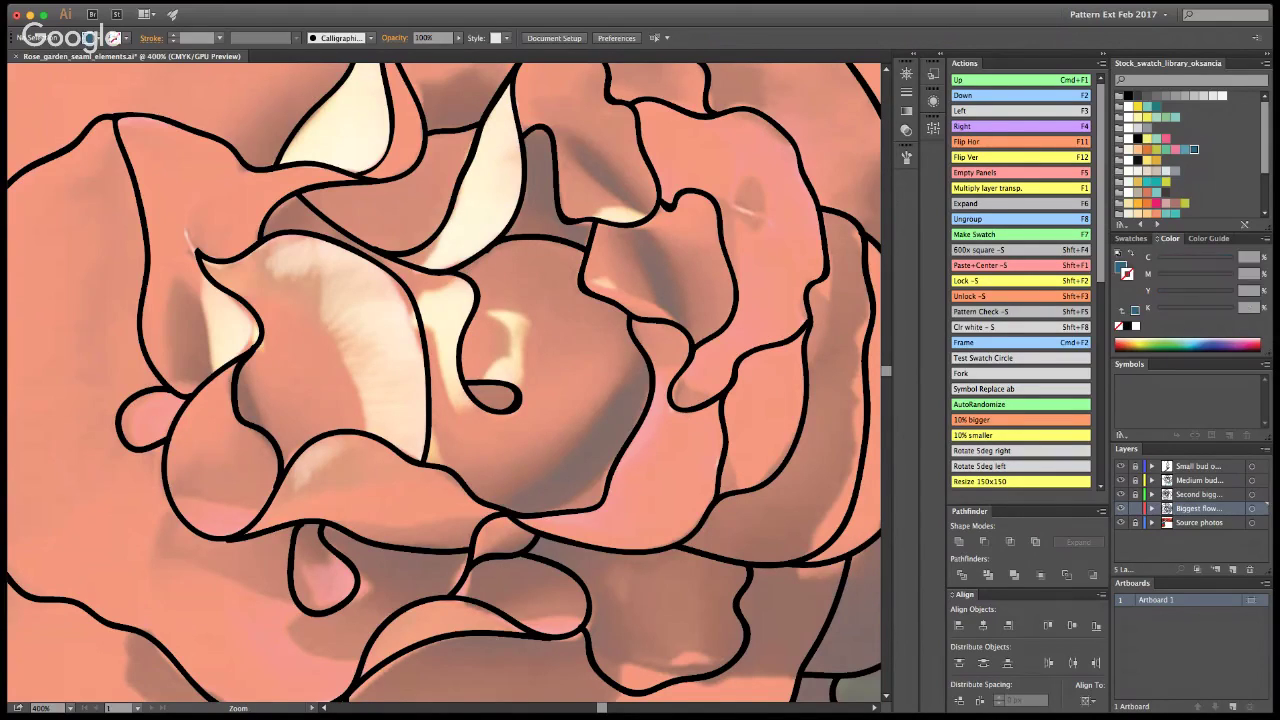
pyautogui.keyDown('alt'); pyautogui.click(420, 408); pyautogui.keyUp('alt')
pyautogui.keyDown('alt'); pyautogui.click(413, 399); pyautogui.keyUp('alt')
pyautogui.keyDown('alt'); pyautogui.click(412, 397); pyautogui.keyUp('alt')
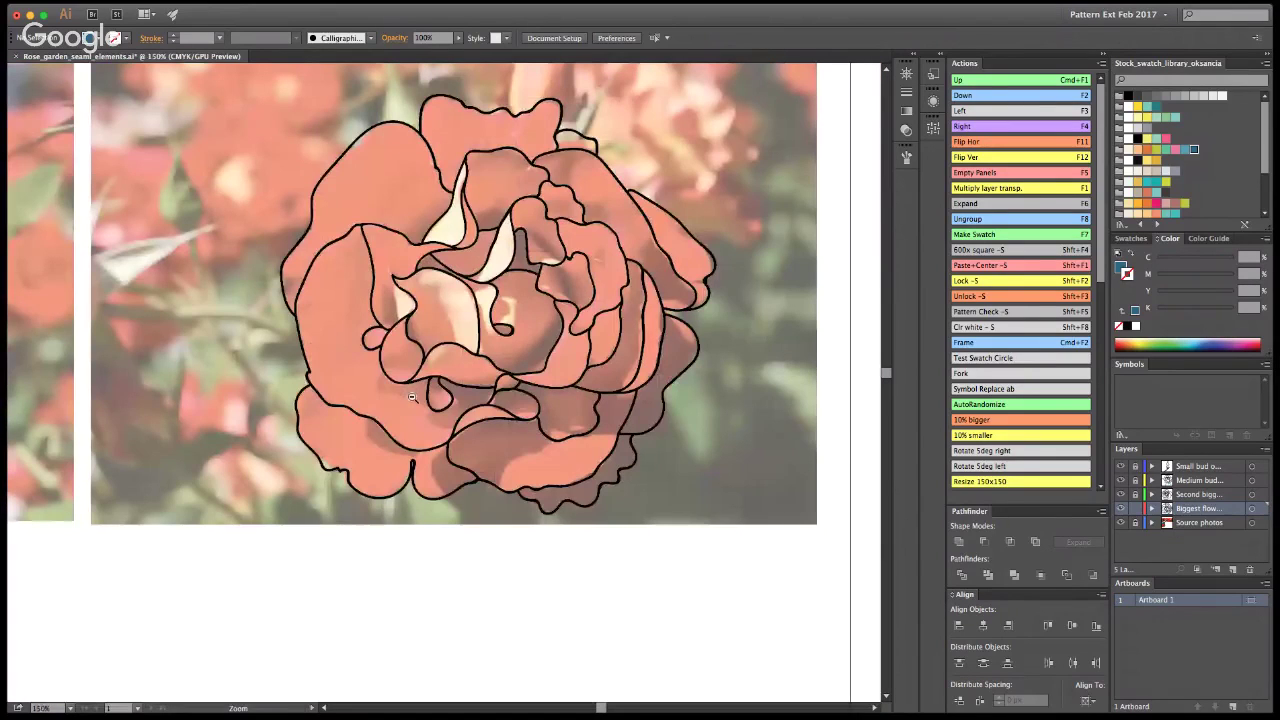
pyautogui.hscroll(-5, 440, 380)
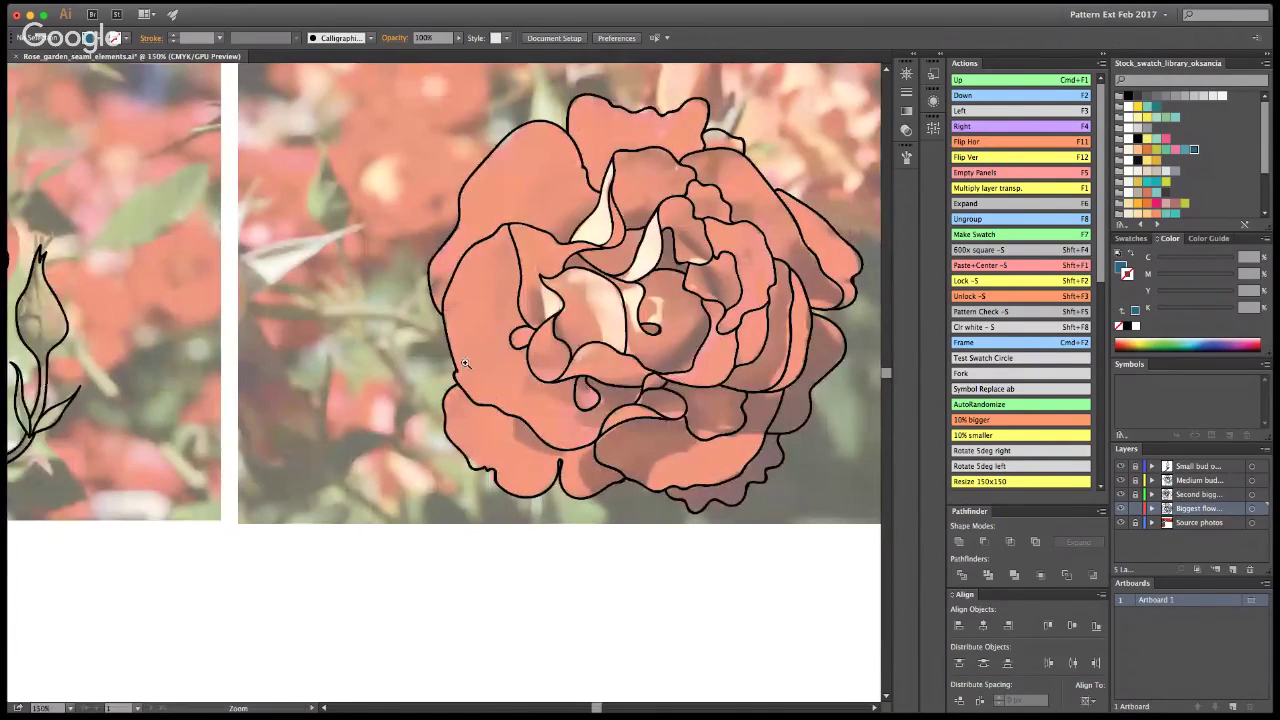
pyautogui.click(465, 364)
pyautogui.press('super+minus')
pyautogui.press('super+minus')
pyautogui.press('super+minus')
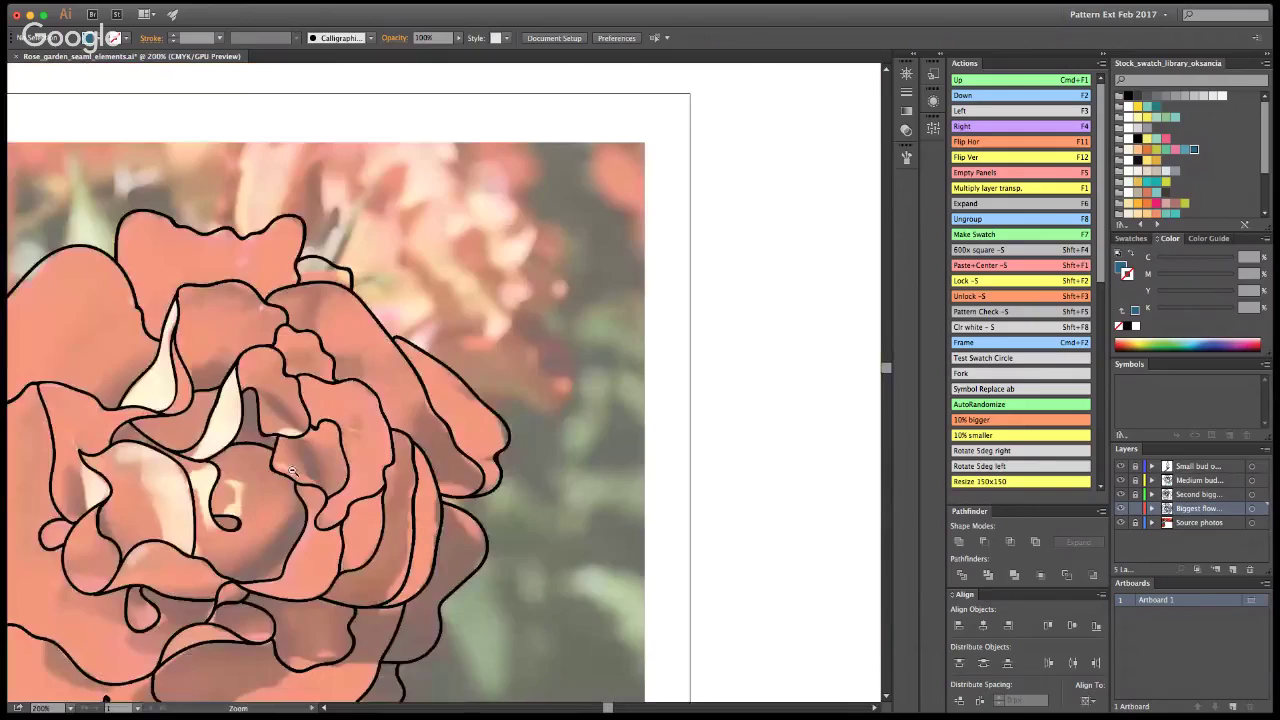
pyautogui.press('v')
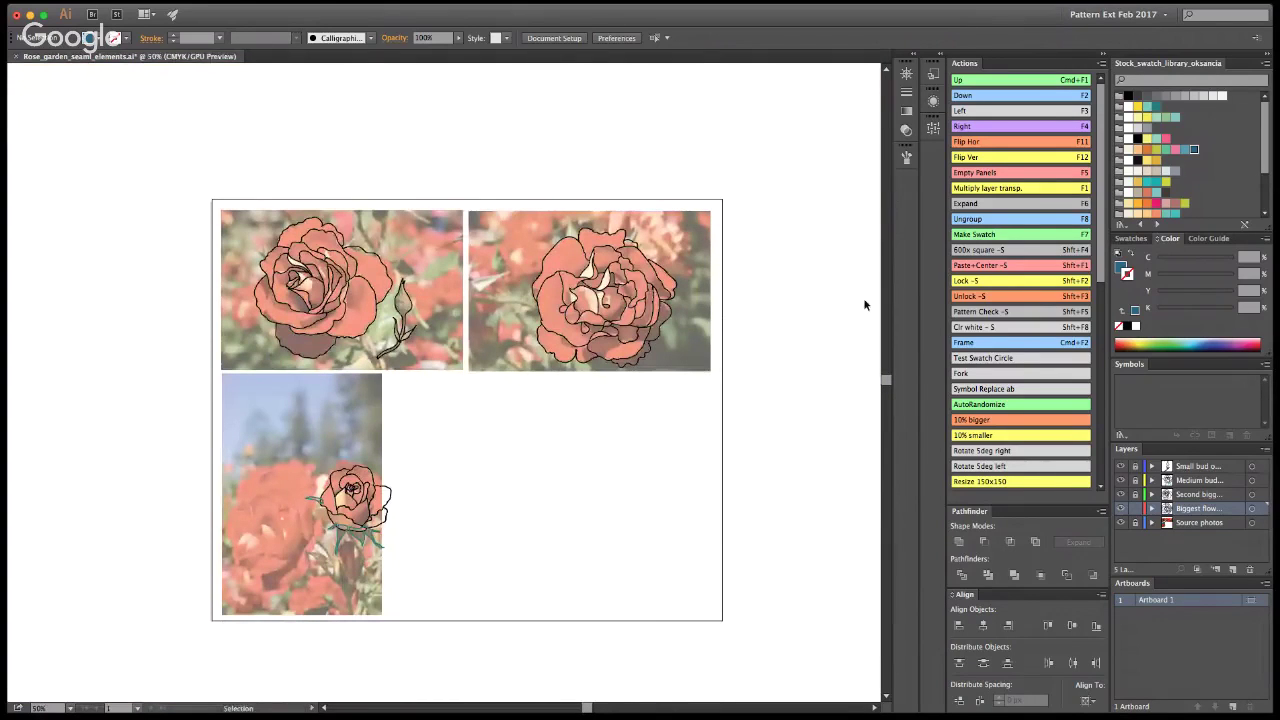
# Step: Unlock all layers and enlarge all photos and traced drawings together proportionally to about 4075 × 3374 px
pyautogui.press('z')
pyautogui.click(1136, 522)
pyautogui.keyDown('alt'); pyautogui.click(490, 437); pyautogui.keyUp('alt')
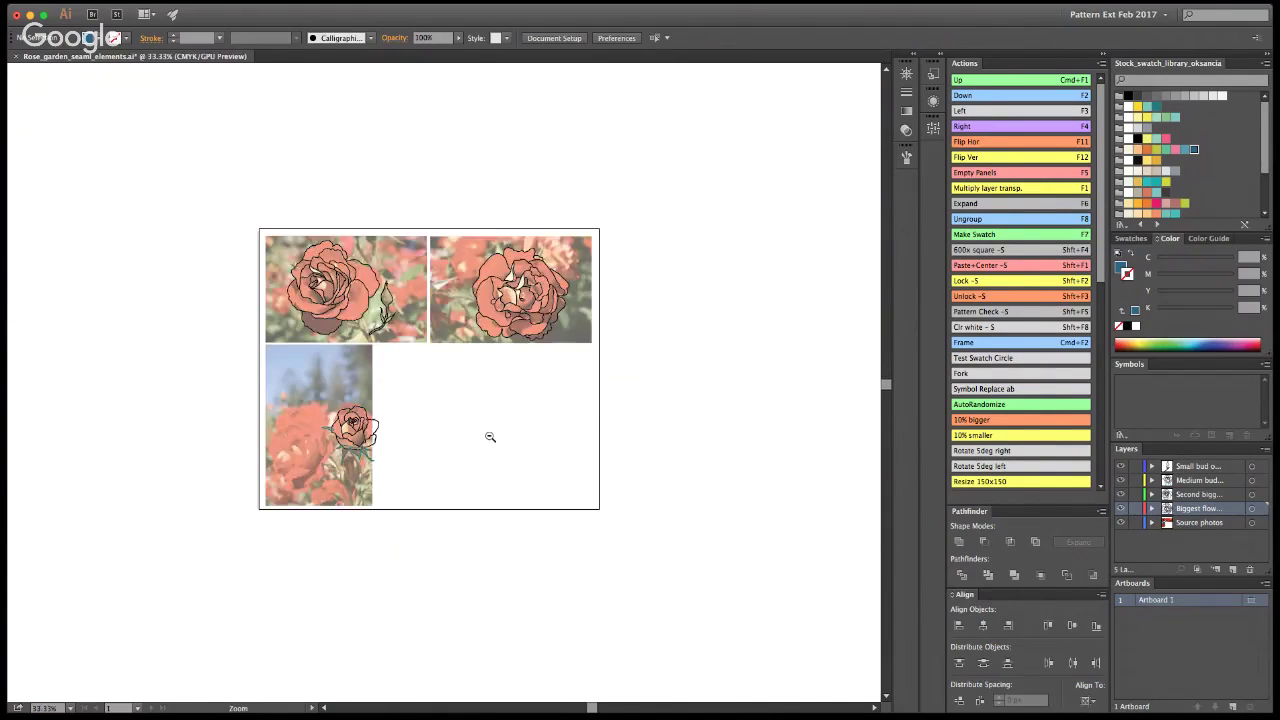
pyautogui.keyDown('alt'); pyautogui.click(490, 437); pyautogui.keyUp('alt')
pyautogui.press('v')
pyautogui.moveTo(200, 214); pyautogui.dragTo(753, 624)
pyautogui.keyDown('shift'); pyautogui.click(532, 444); pyautogui.keyUp('shift')
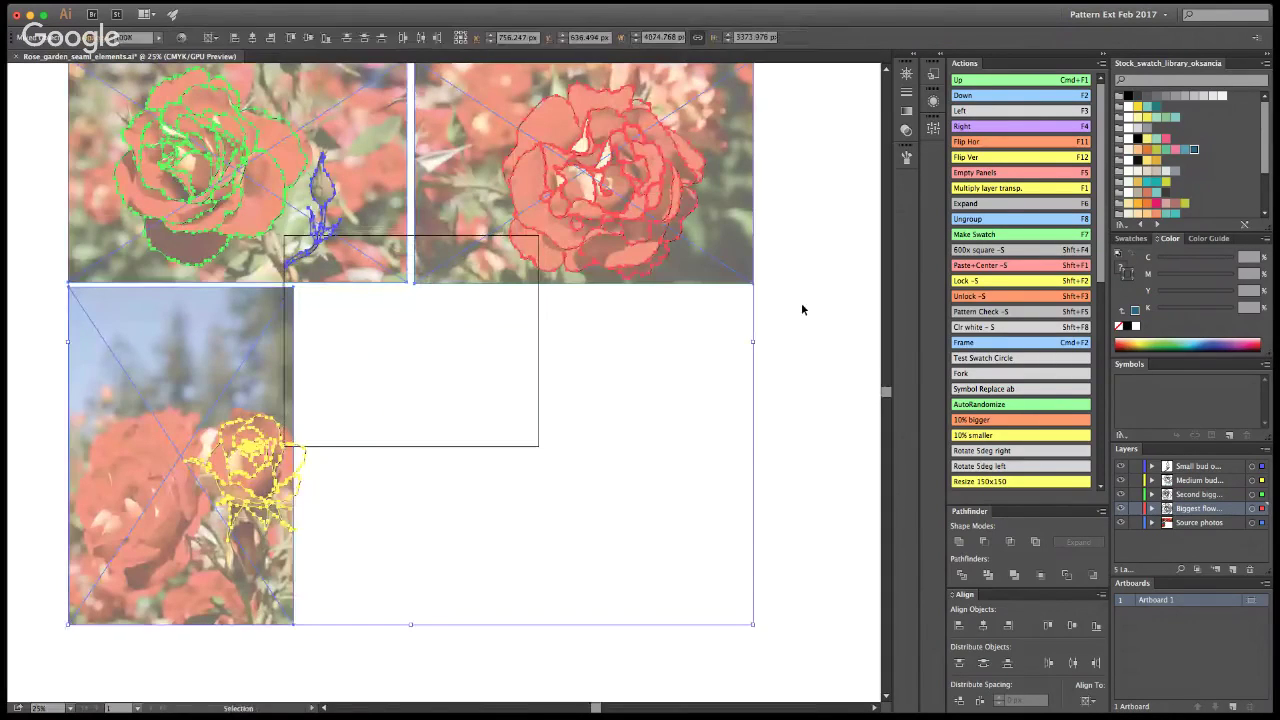
# Step: Enlarge all photos and traced drawings together proportionally to about 5934 × 4514 px and shift them slightly down and left
pyautogui.click(750, 474)
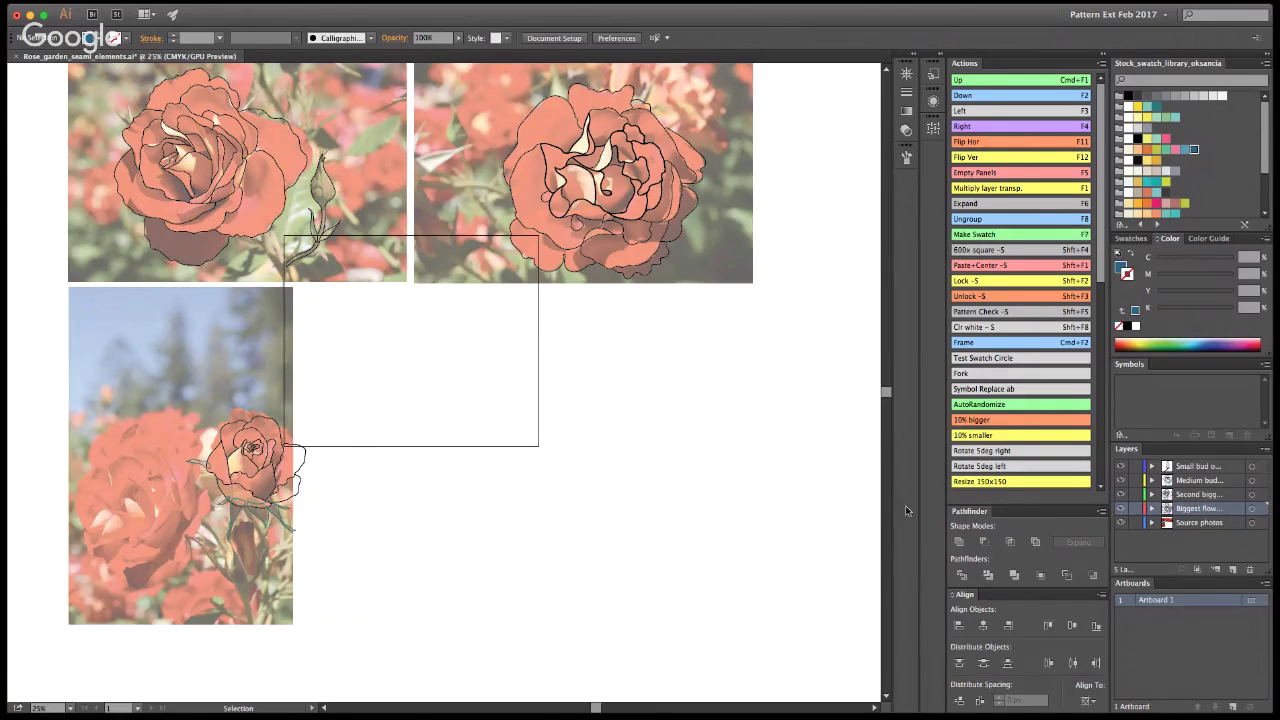
pyautogui.press('z')
pyautogui.keyDown('alt'); pyautogui.click(370, 377); pyautogui.keyUp('alt')
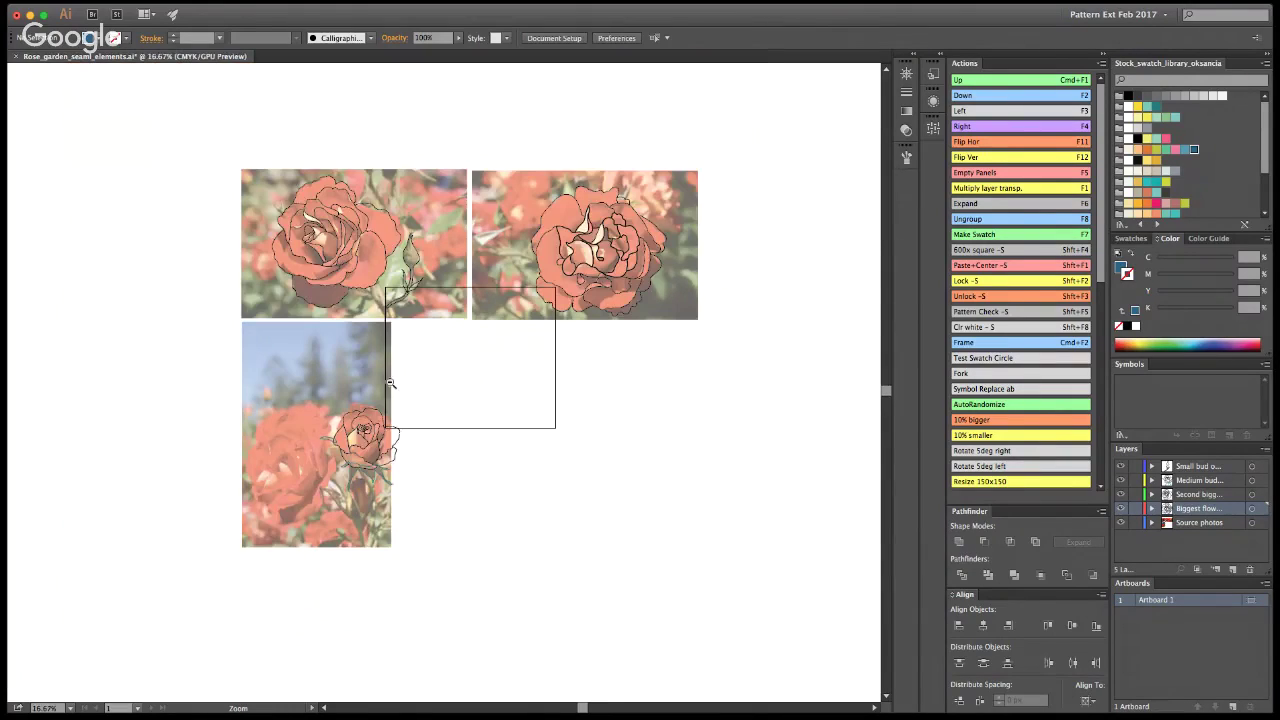
pyautogui.moveTo(175, 139); pyautogui.dragTo(803, 638)
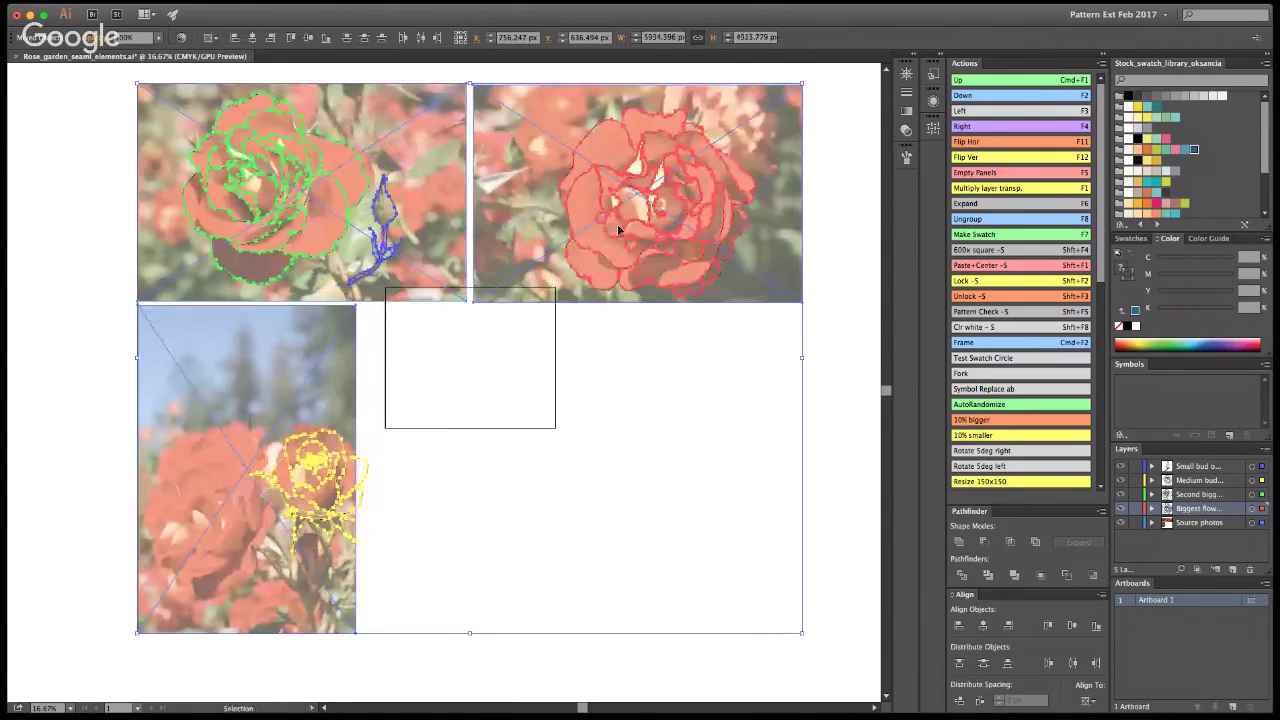
pyautogui.moveTo(612, 225); pyautogui.dragTo(581, 257)
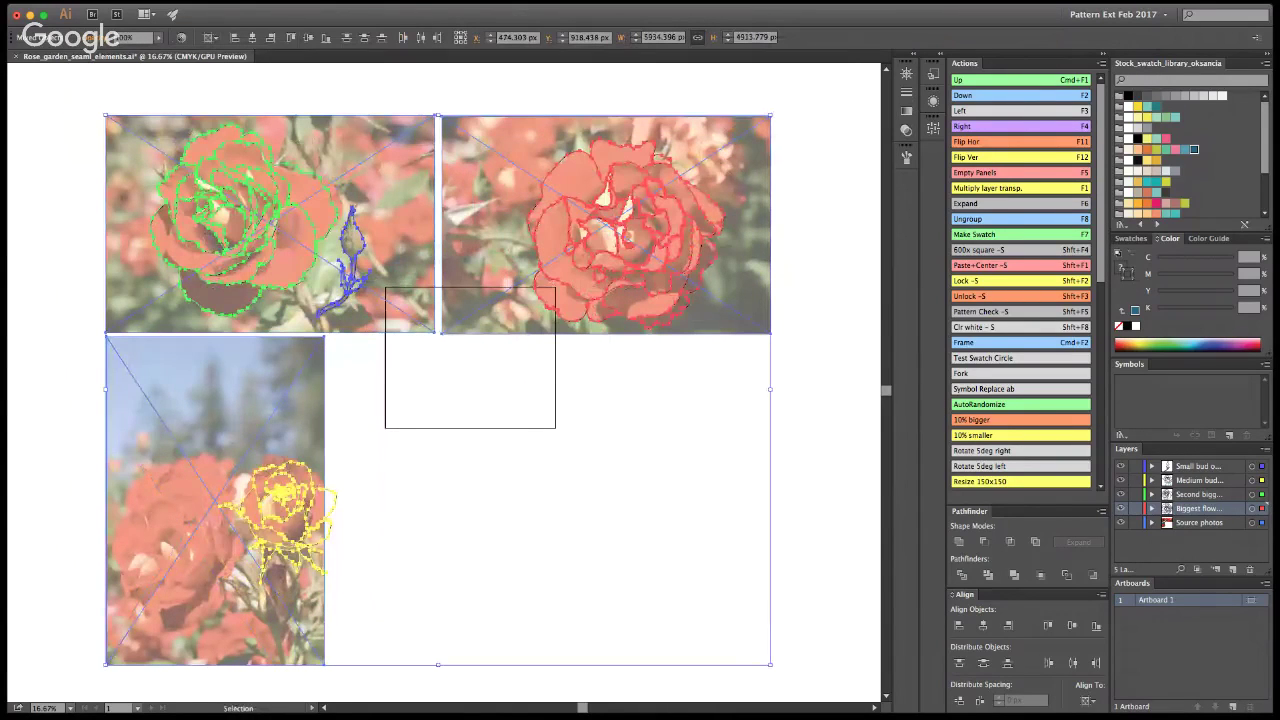
pyautogui.click(805, 408)
# Step: Examine the line thickness of the largest rose's inner and outer petals up close and compare it with the whole artwork
pyautogui.press('z')
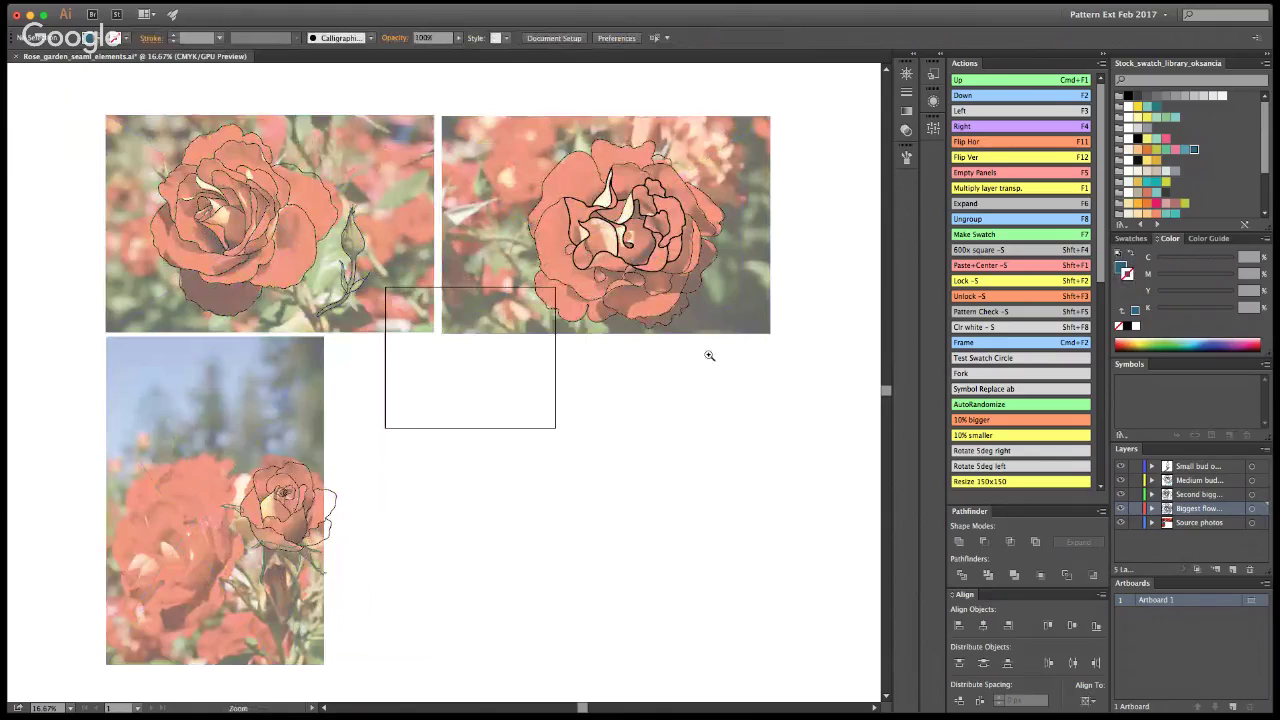
pyautogui.click(544, 262)
pyautogui.click(490, 361)
pyautogui.click(517, 353)
pyautogui.press('b')
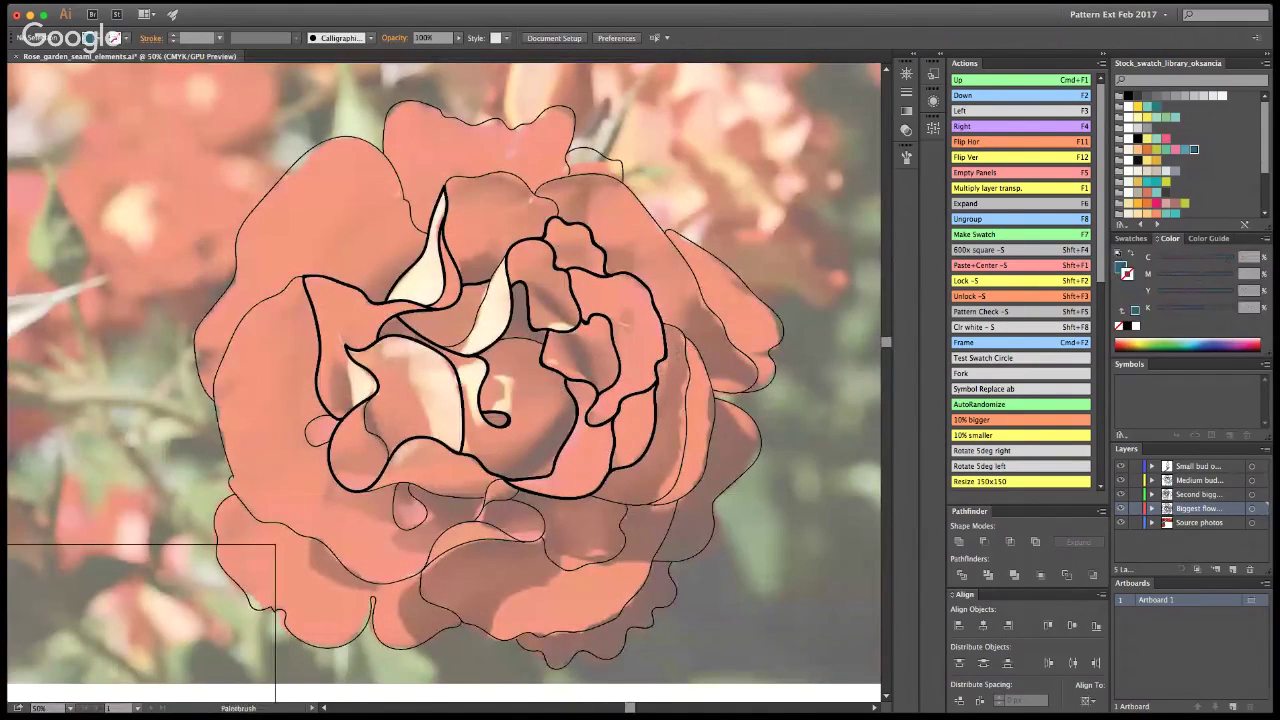
pyautogui.press('z')
pyautogui.click(443, 385)
pyautogui.click(443, 385)
pyautogui.keyDown('alt'); pyautogui.click(402, 458); pyautogui.keyUp('alt')
pyautogui.keyDown('alt'); pyautogui.click(352, 450); pyautogui.keyUp('alt')
pyautogui.keyDown('alt'); pyautogui.click(350, 449); pyautogui.keyUp('alt')
pyautogui.keyDown('alt'); pyautogui.click(348, 449); pyautogui.keyUp('alt')
pyautogui.keyDown('alt'); pyautogui.click(348, 449); pyautogui.keyUp('alt')
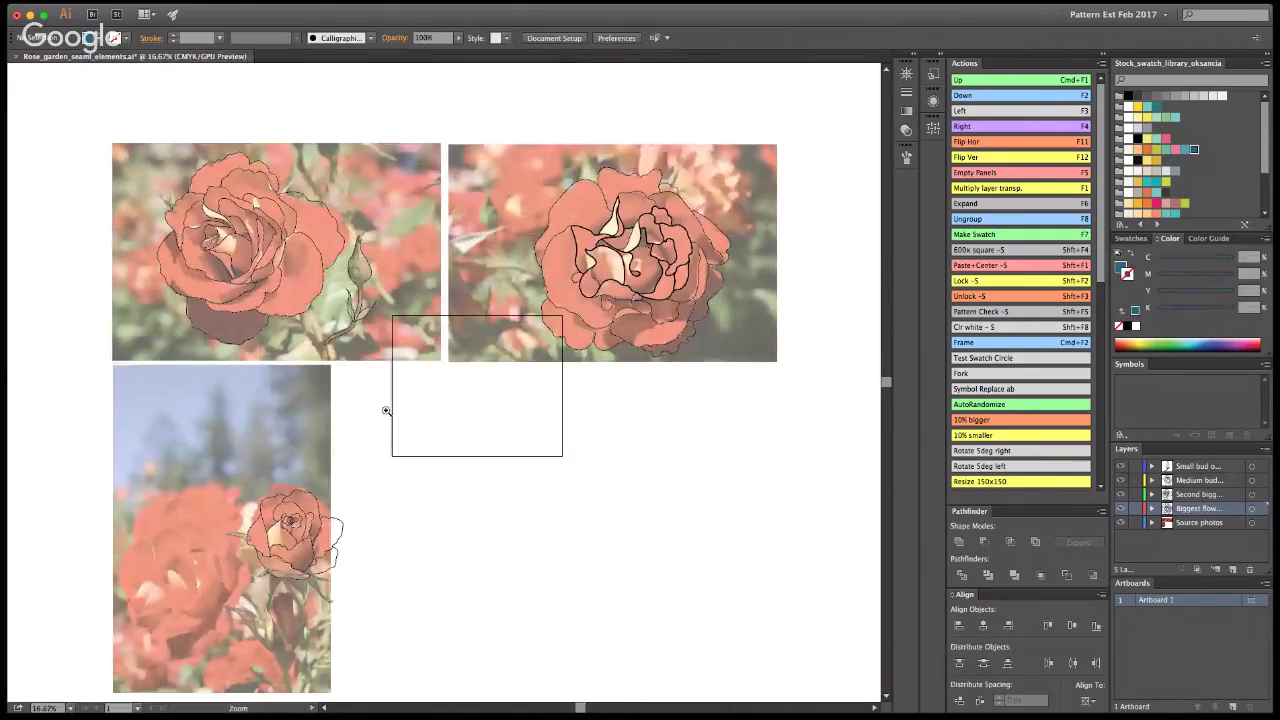
# Step: Select all the thin 0.25 px outlines across the roses and buds with the Magic Wand and set their stroke weight to 1 px
pyautogui.press('y')
pyautogui.click(708, 222)
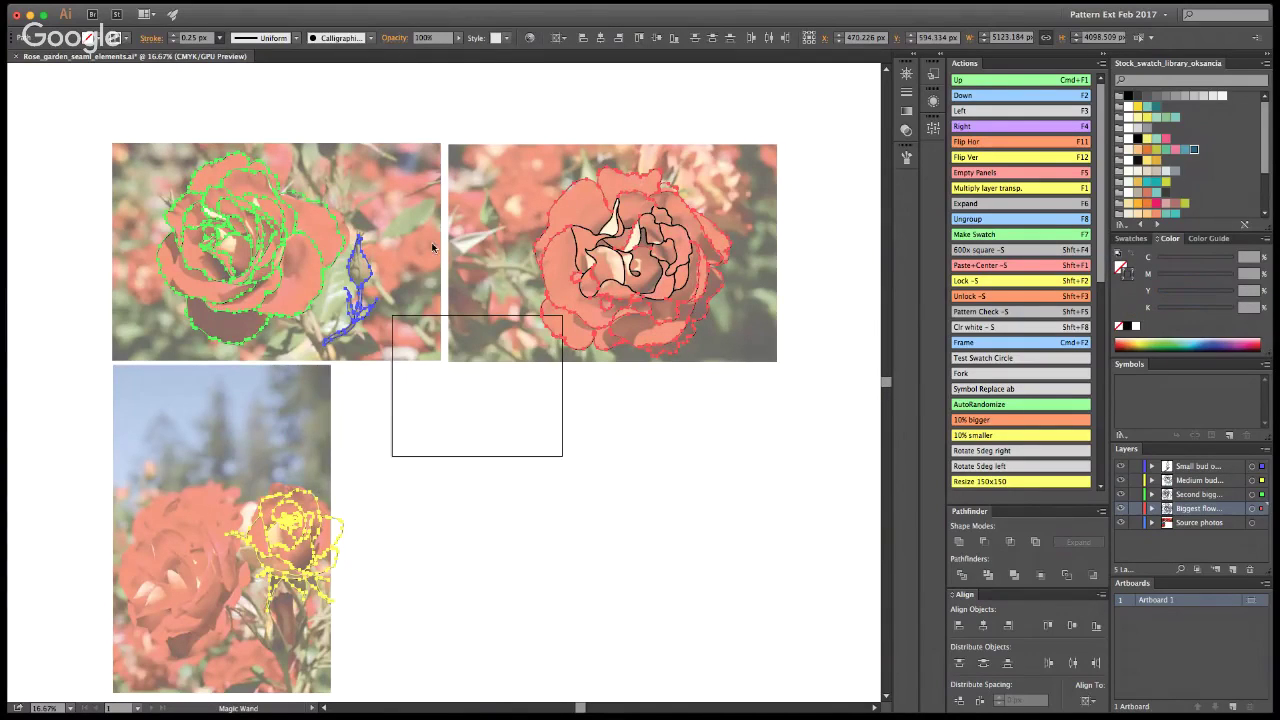
pyautogui.press('i')
pyautogui.click(680, 301)
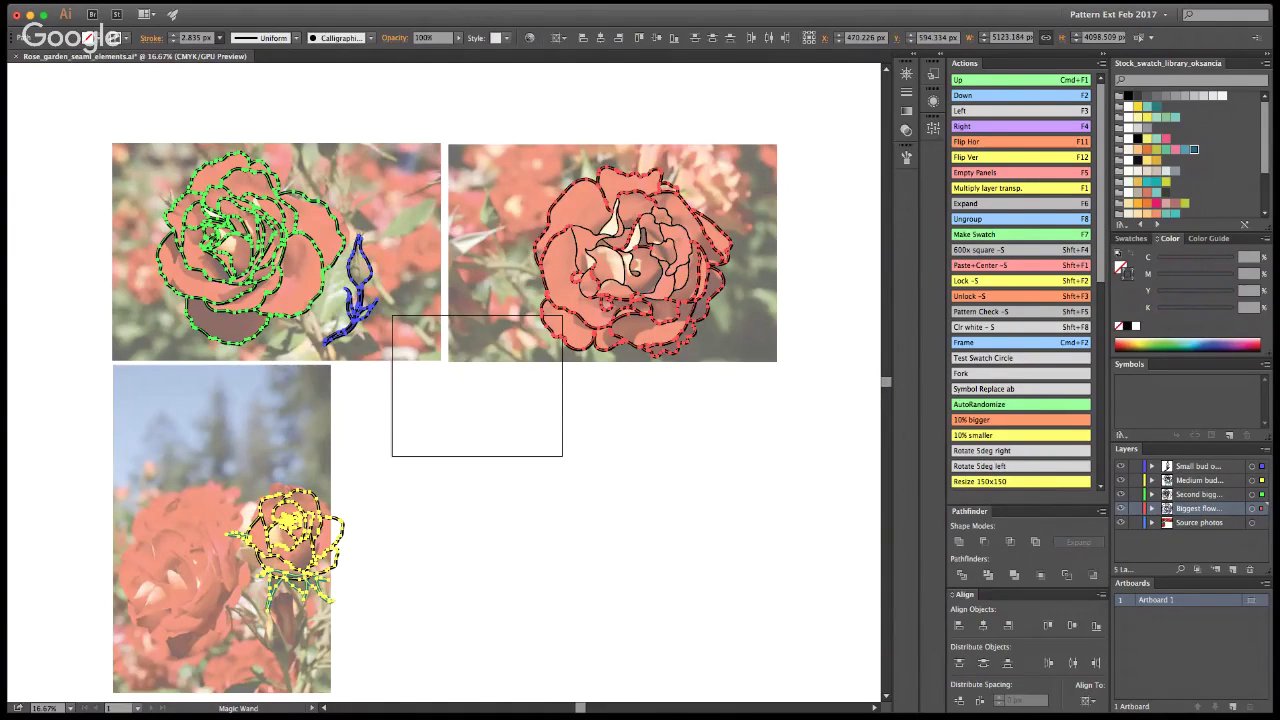
pyautogui.click(189, 40)
pyautogui.write('1')
pyautogui.press('Return')
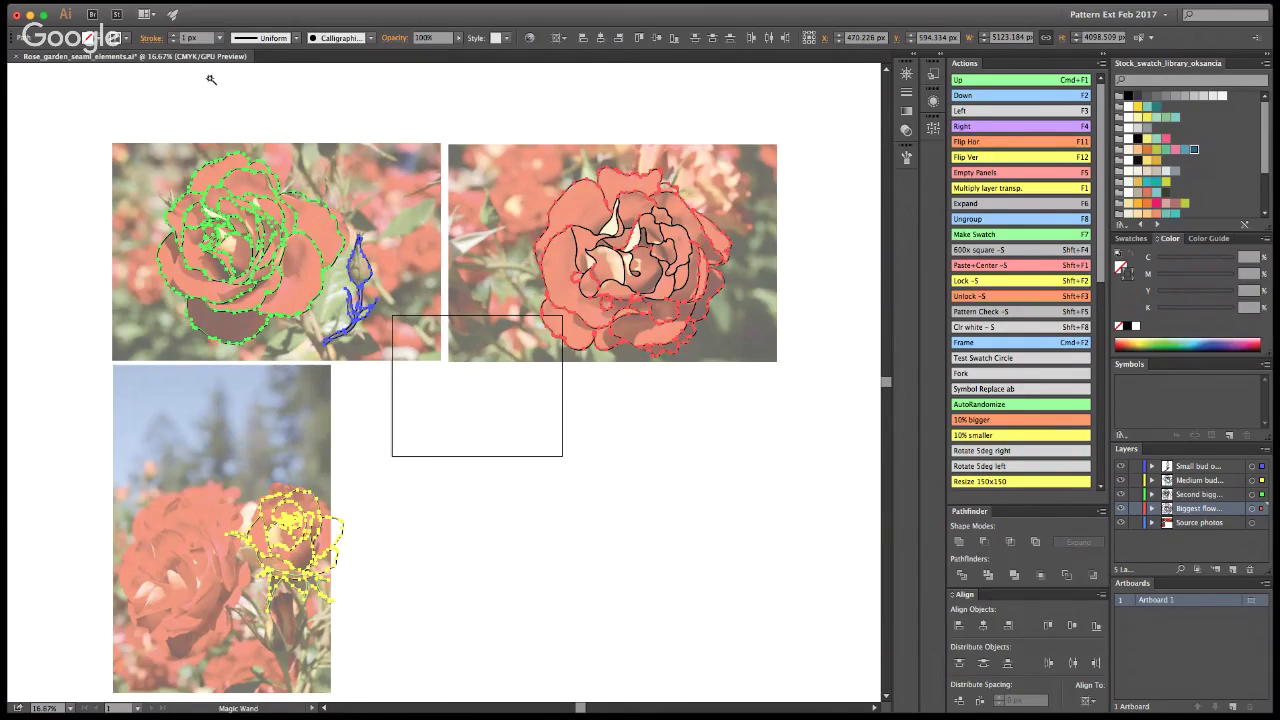
# Step: Set the selected rose and bud outlines' stroke weight to 1.5 px and deselect them
pyautogui.click(188, 40)
pyautogui.write('5')
pyautogui.click(186, 38)
pyautogui.write('.')
pyautogui.press('Return')
pyautogui.press('v')
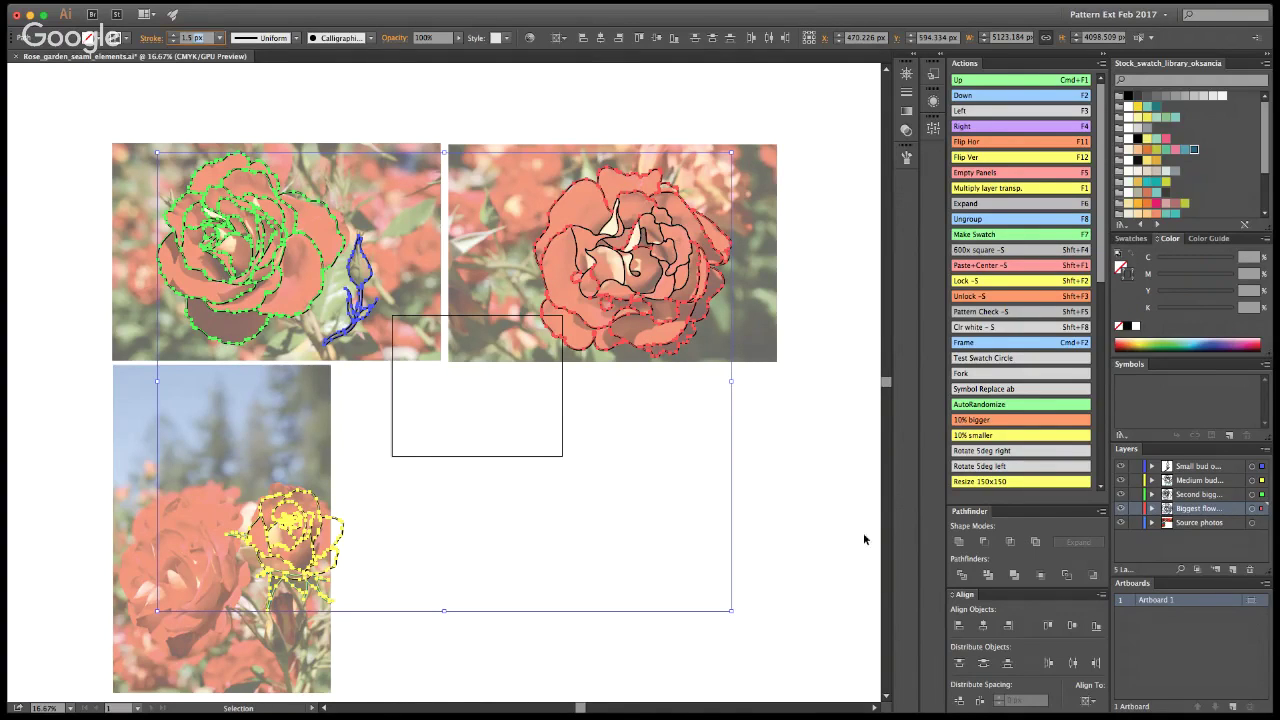
pyautogui.click(823, 498)
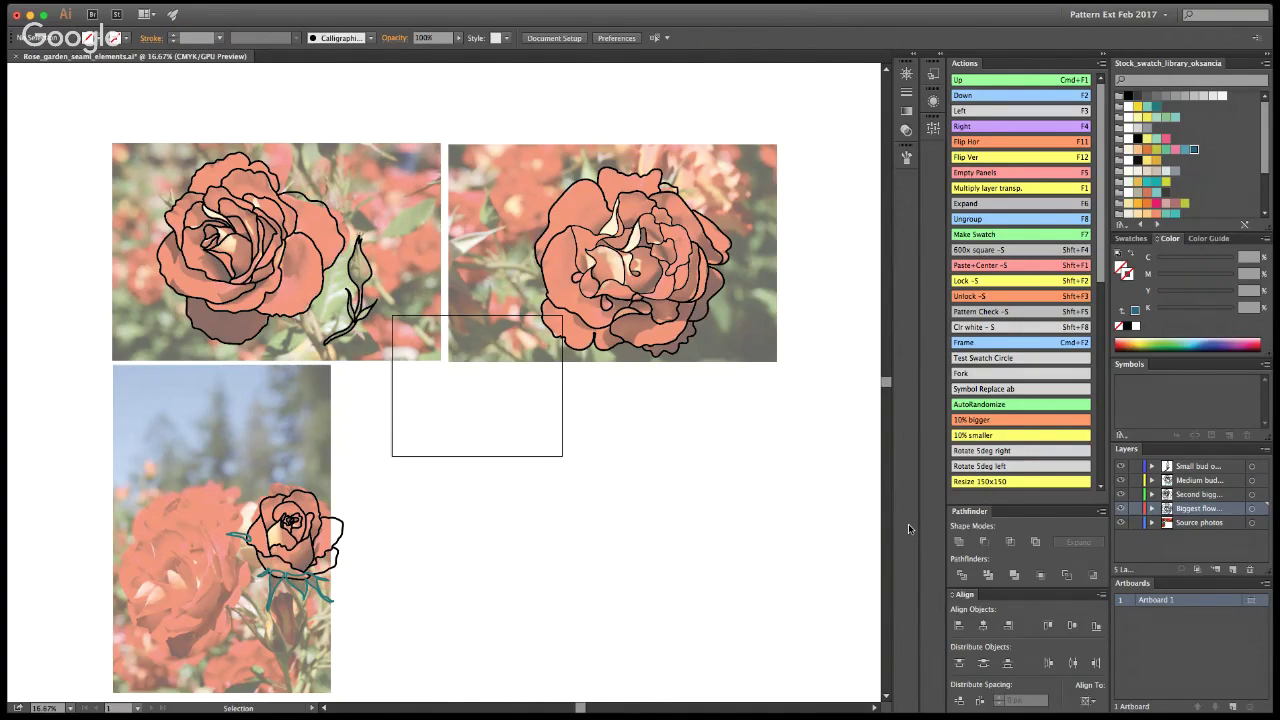
# Step: Select all the rose and bud outlines by matching stroke with the Magic Wand and set their stroke weight to 1 px
pyautogui.press('z')
pyautogui.click(528, 342)
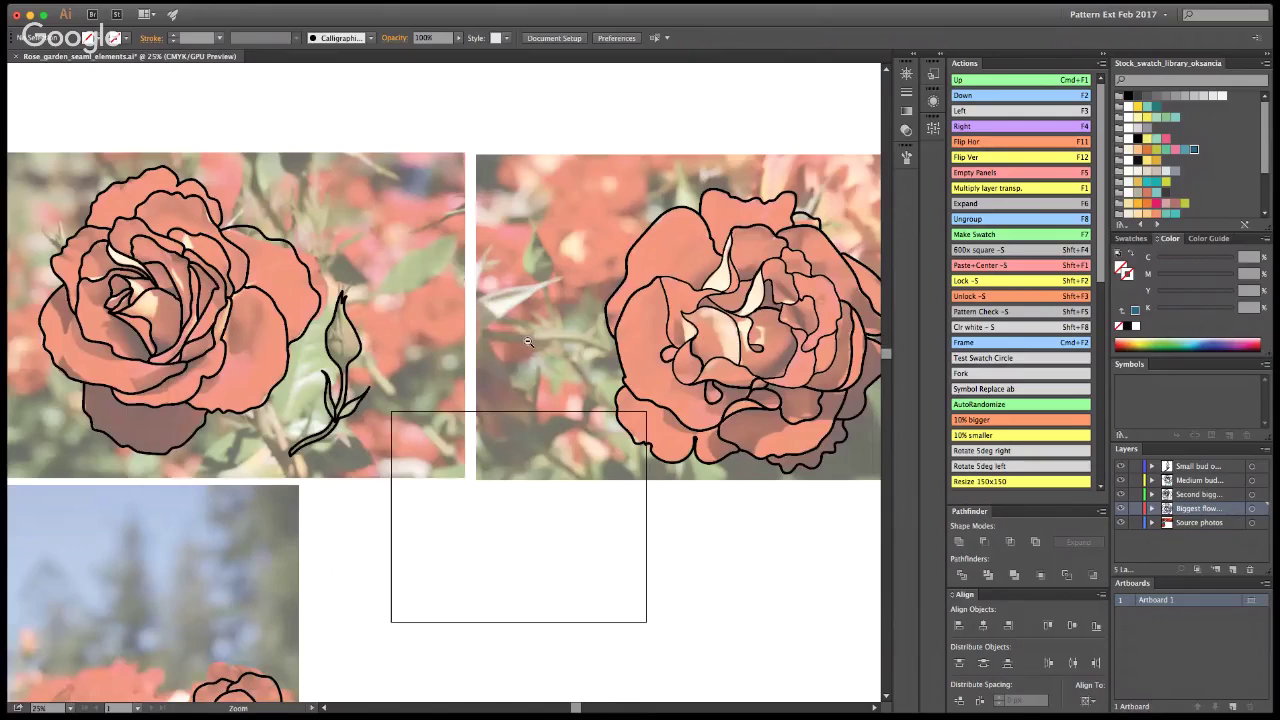
pyautogui.keyDown('alt'); pyautogui.click(528, 342); pyautogui.keyUp('alt')
pyautogui.press('super+a')
pyautogui.press('super+shift+a')
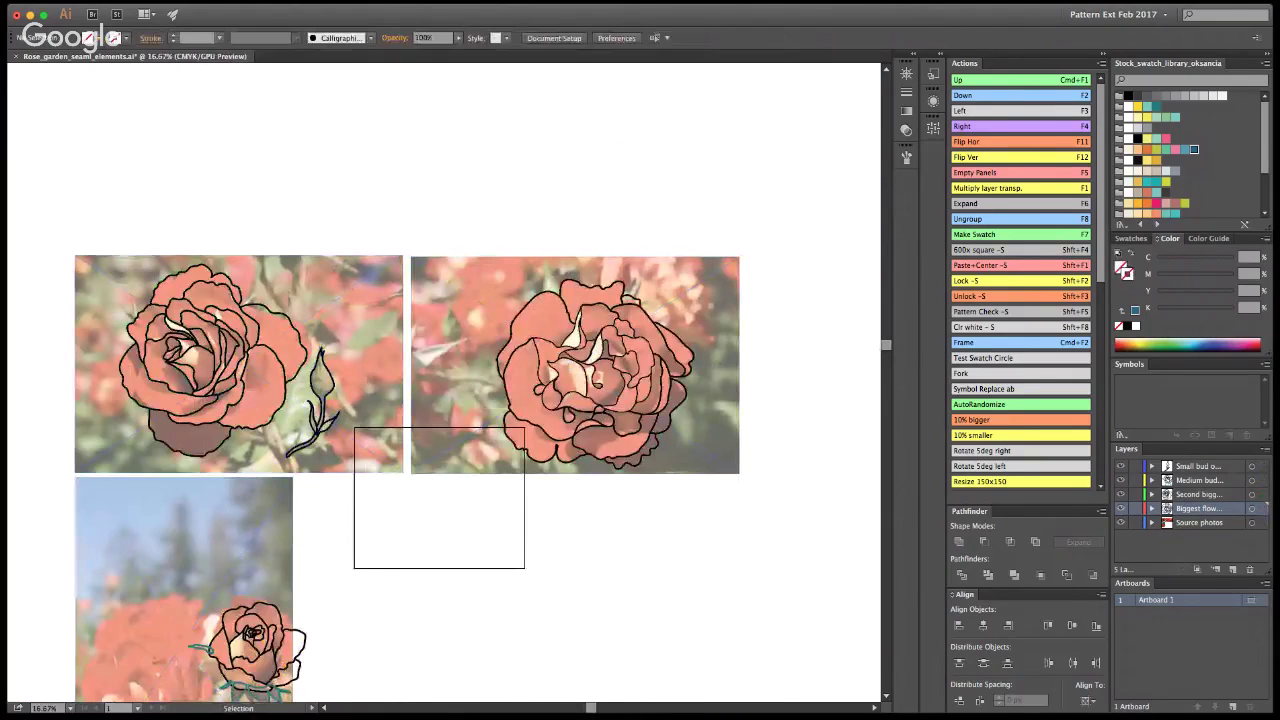
pyautogui.press('y')
pyautogui.click(528, 342)
pyautogui.click(190, 38)
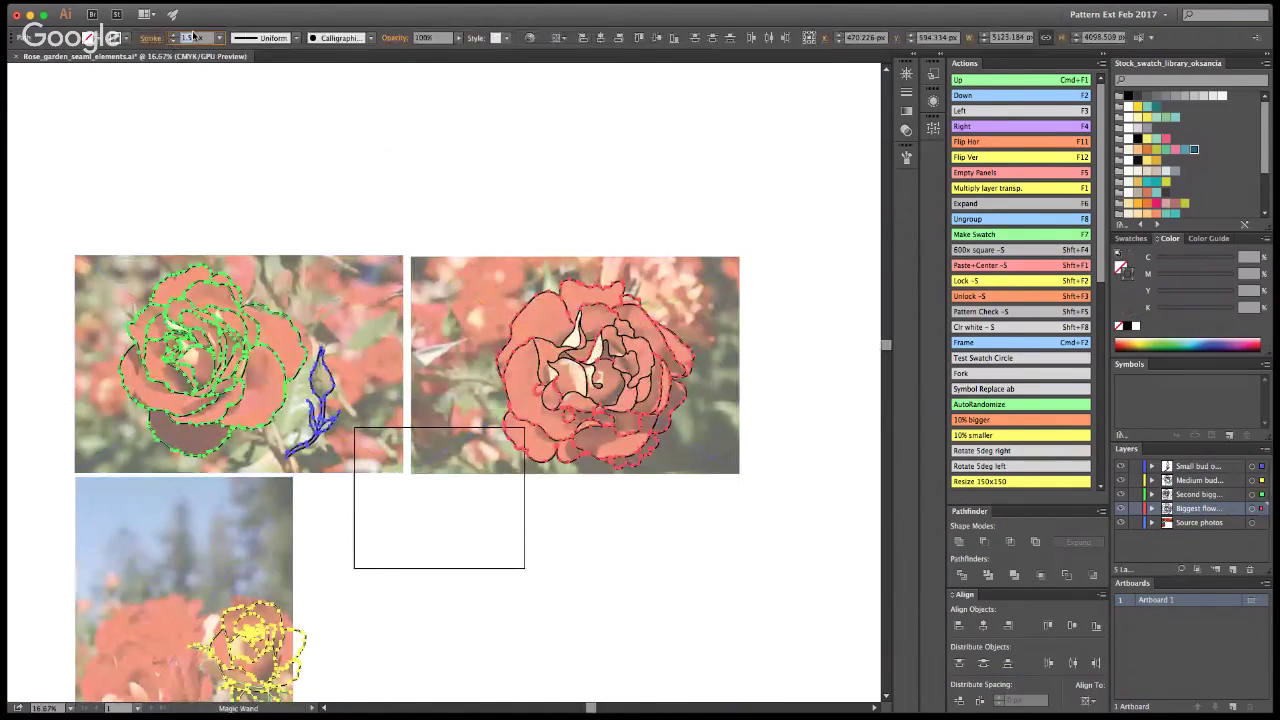
pyautogui.press('v')
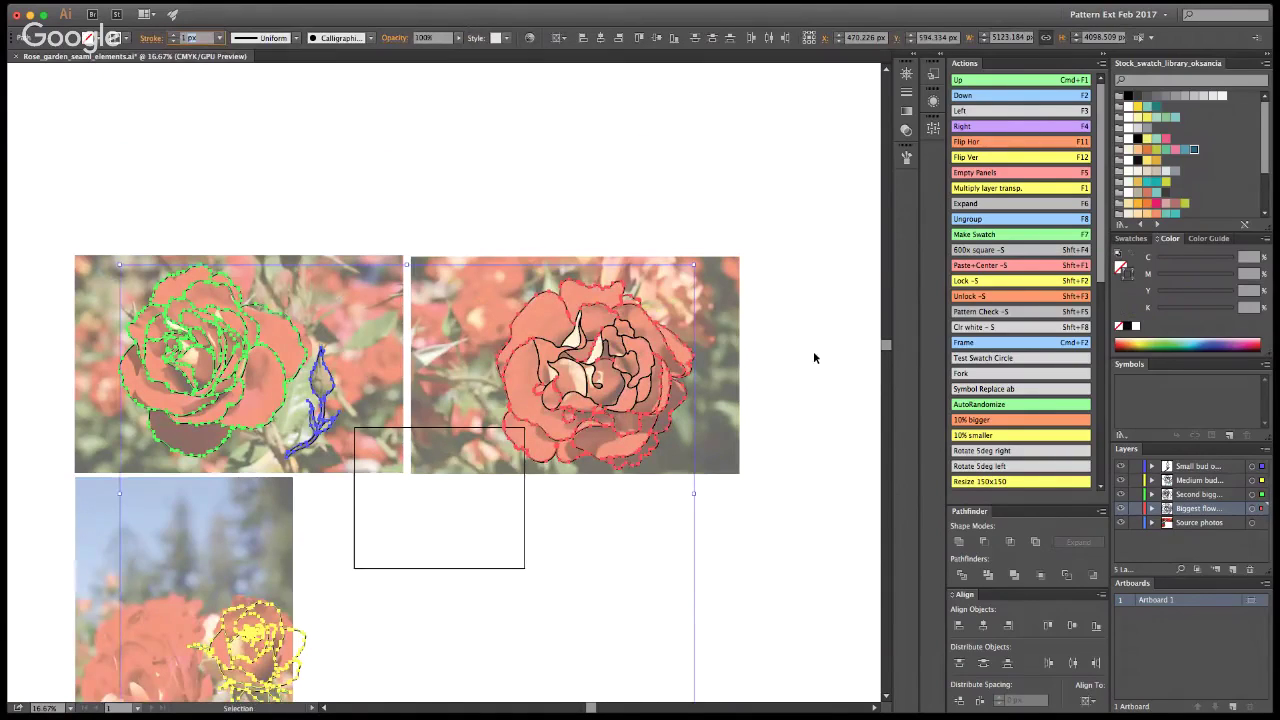
pyautogui.click(805, 543)
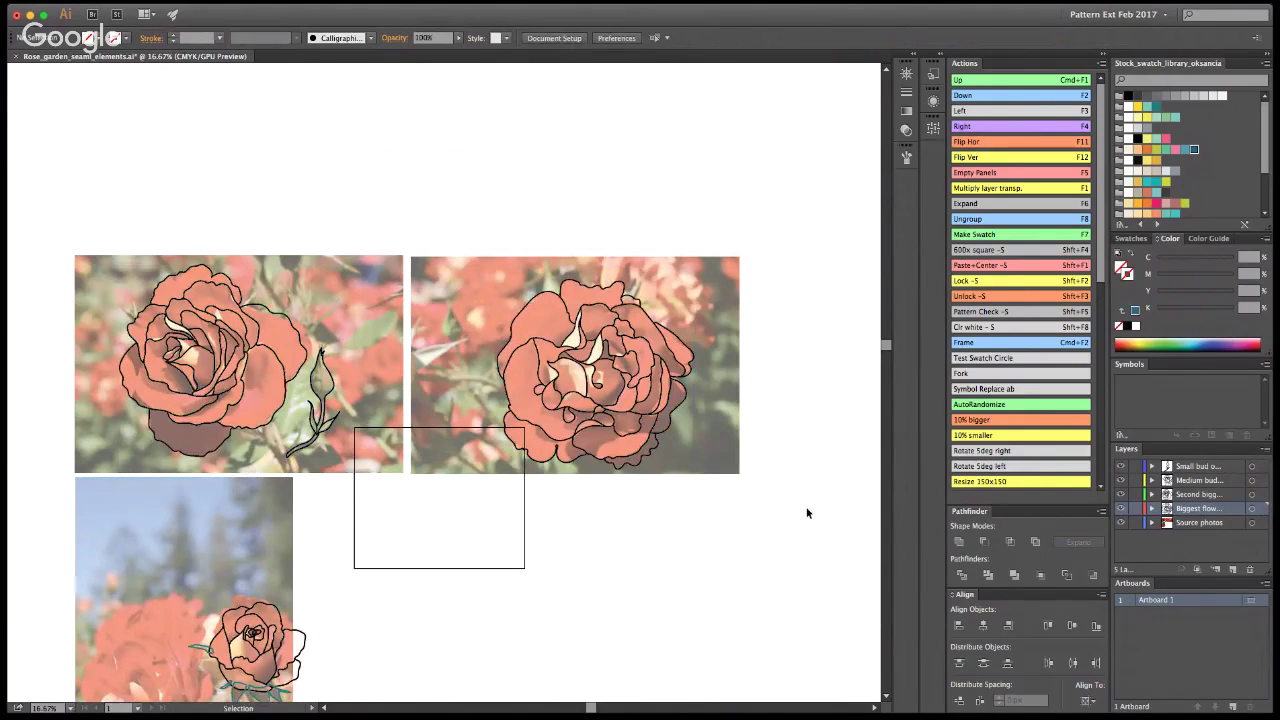
# Step: Save the document and hide the Source photos layer to examine the rose outlines on their own
pyautogui.press('a')
pyautogui.press('super+s')
pyautogui.click(1120, 522)
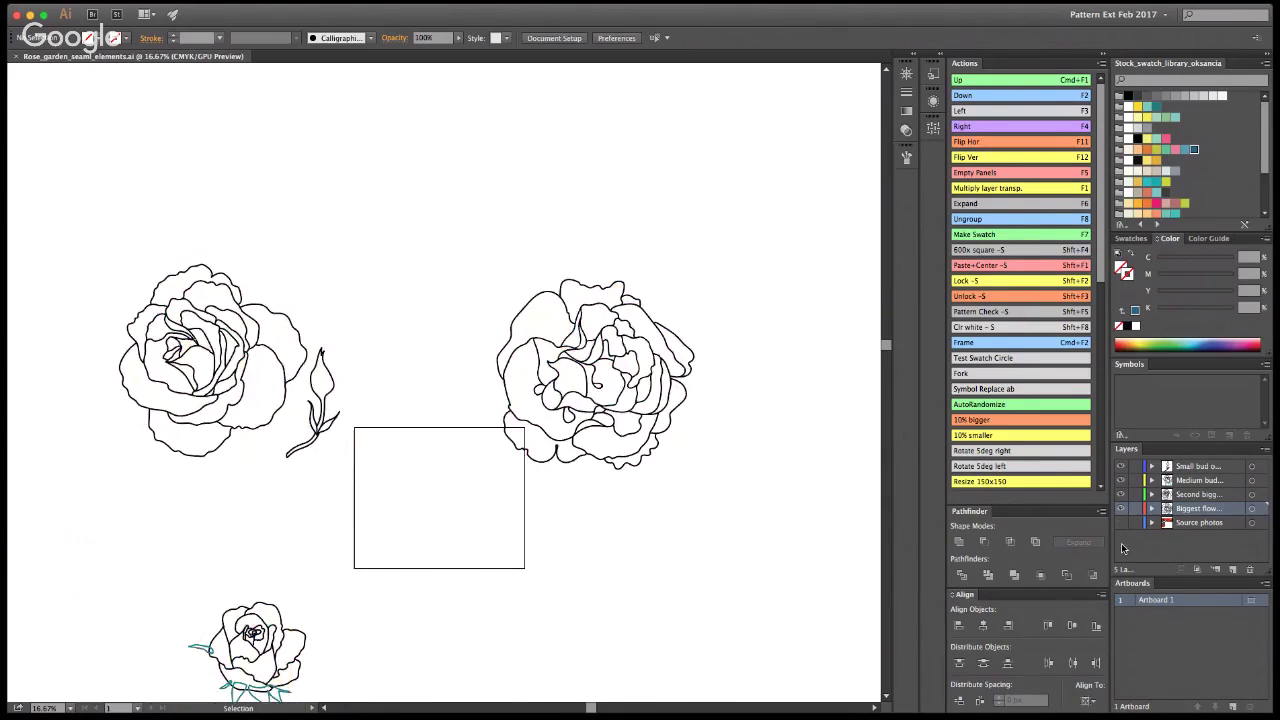
pyautogui.press('z')
pyautogui.keyDown('alt'); pyautogui.click(430, 483); pyautogui.keyUp('alt')
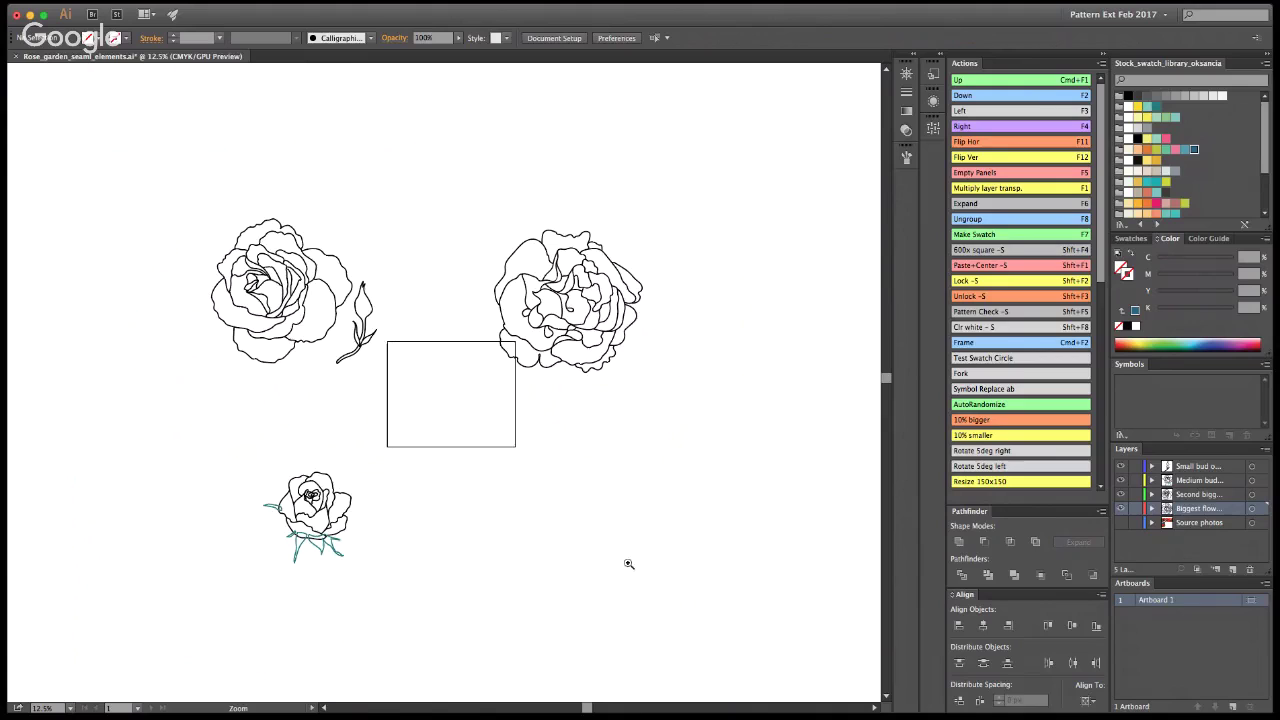
pyautogui.click(497, 391)
pyautogui.click(458, 284)
pyautogui.click(475, 319)
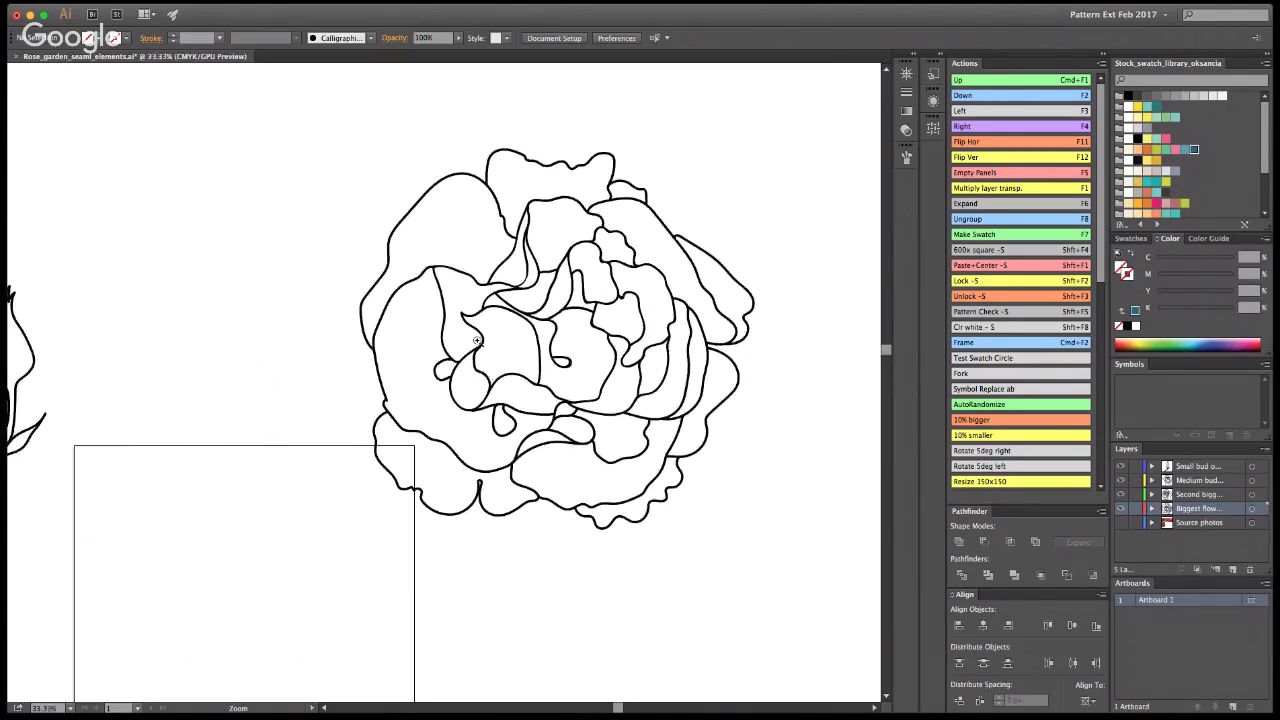
pyautogui.click(478, 342)
# Step: Lock the small bud, medium bud and second biggest flower layers and show the Source photos layer again
pyautogui.press('v')
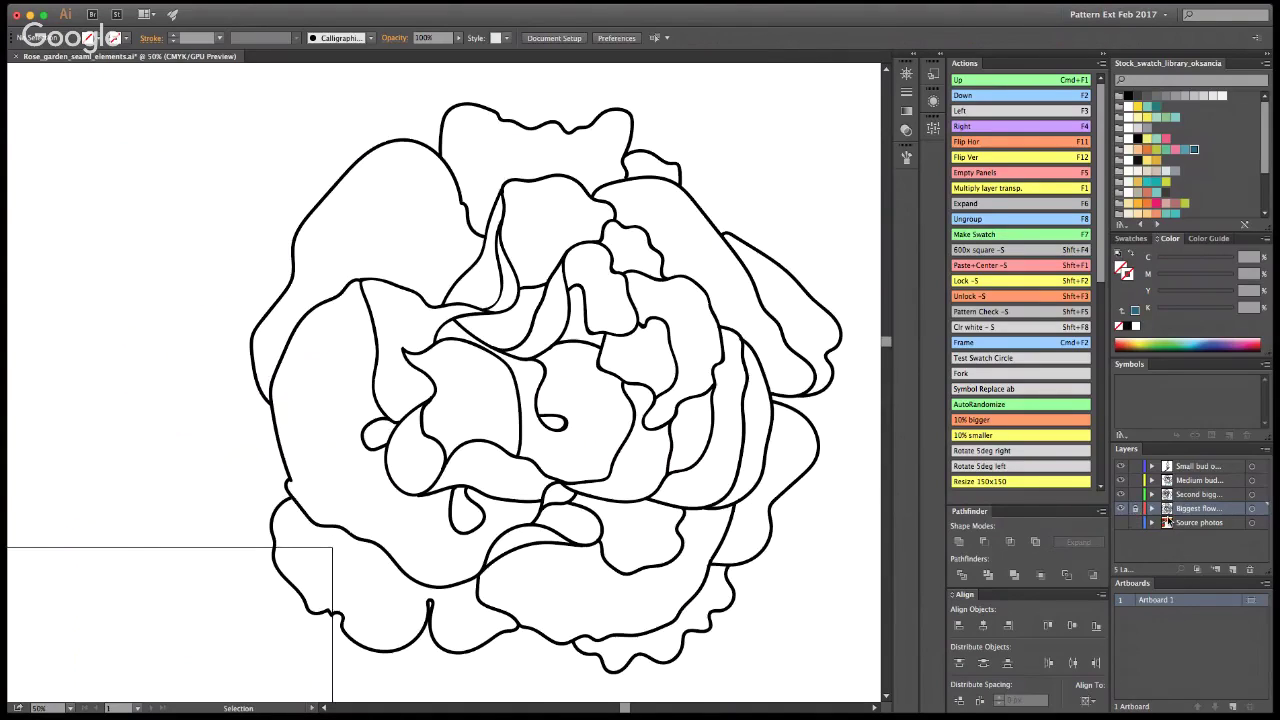
pyautogui.moveTo(1135, 466); pyautogui.dragTo(1135, 500)
pyautogui.click(1120, 522)
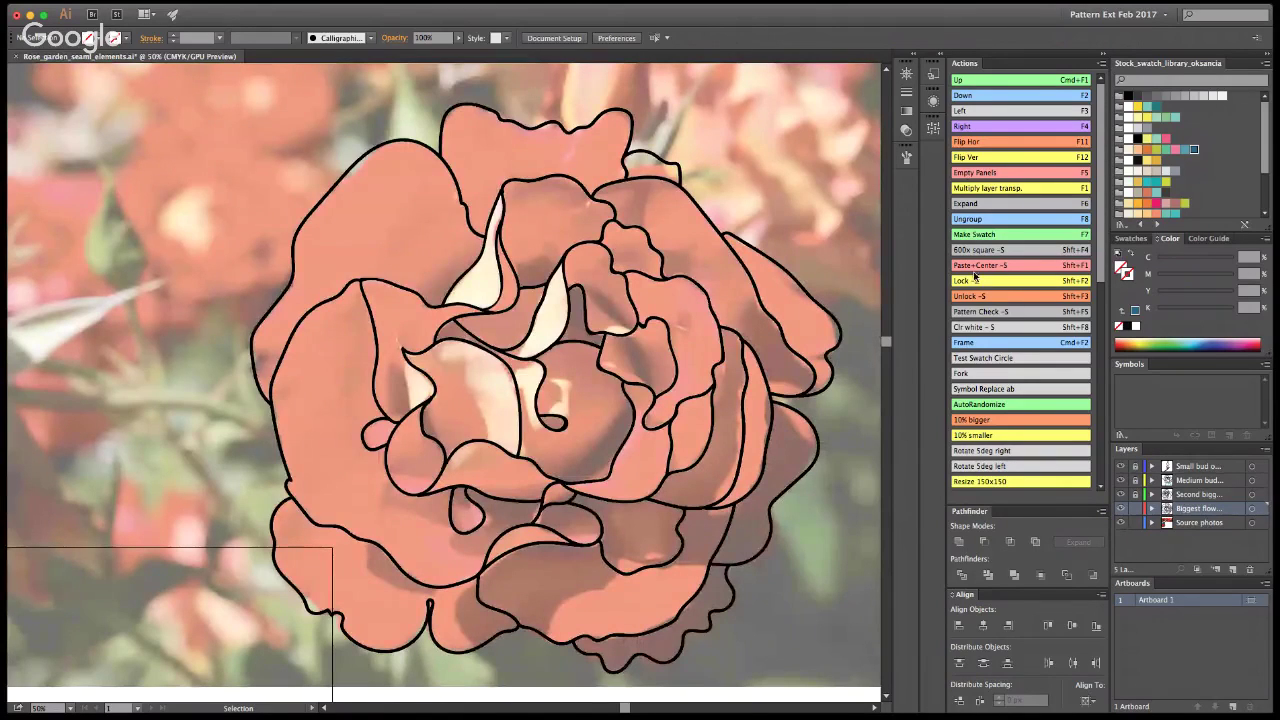
# Step: Try painting a blue vein line on the big rose's centre petal with the stroke weight reduced to 0.5 px
pyautogui.press('b')
pyautogui.moveTo(556, 397); pyautogui.dragTo(574, 362)
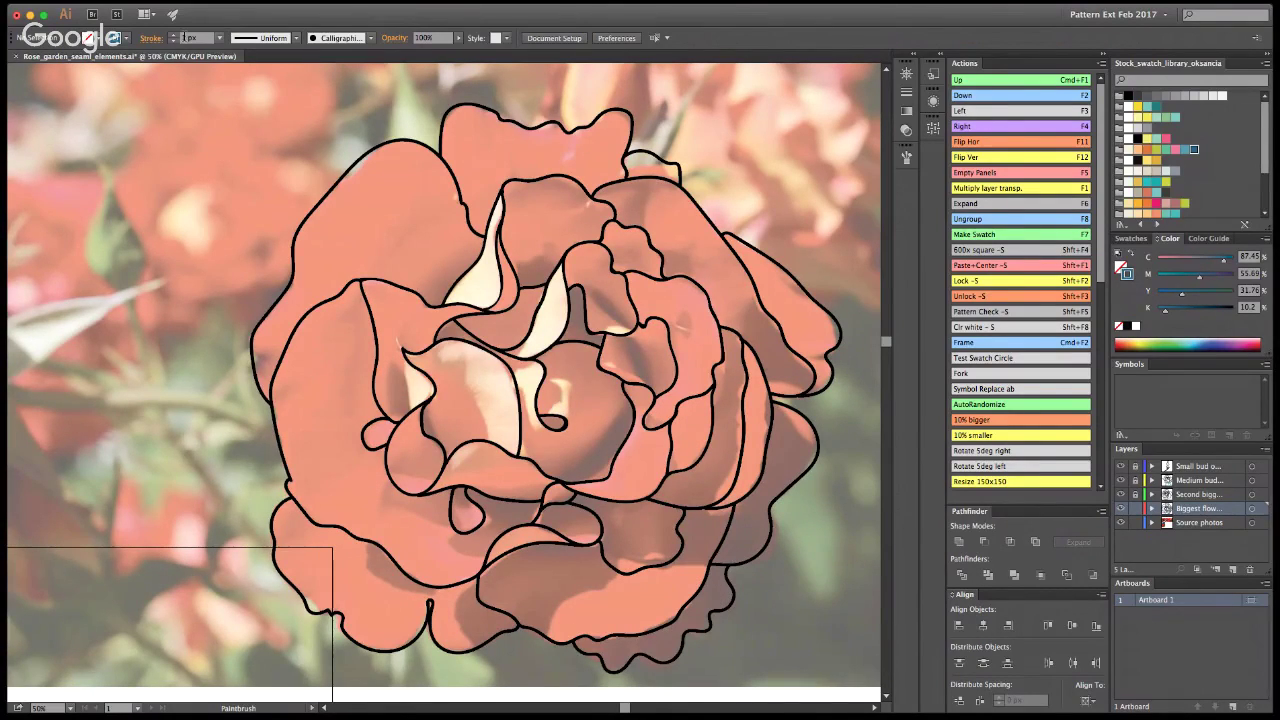
pyautogui.doubleClick(185, 38)
pyautogui.write('0')
pyautogui.press('Return')
pyautogui.write('.5')
pyautogui.press('Return')
pyautogui.press('Return')
pyautogui.moveTo(553, 406); pyautogui.dragTo(586, 360)
pyautogui.press('v')
pyautogui.press('super+z')
# Step: Select all the source photos and traced flowers together and enlarge them proportionally to nearly twice their size
pyautogui.press('super+equal')
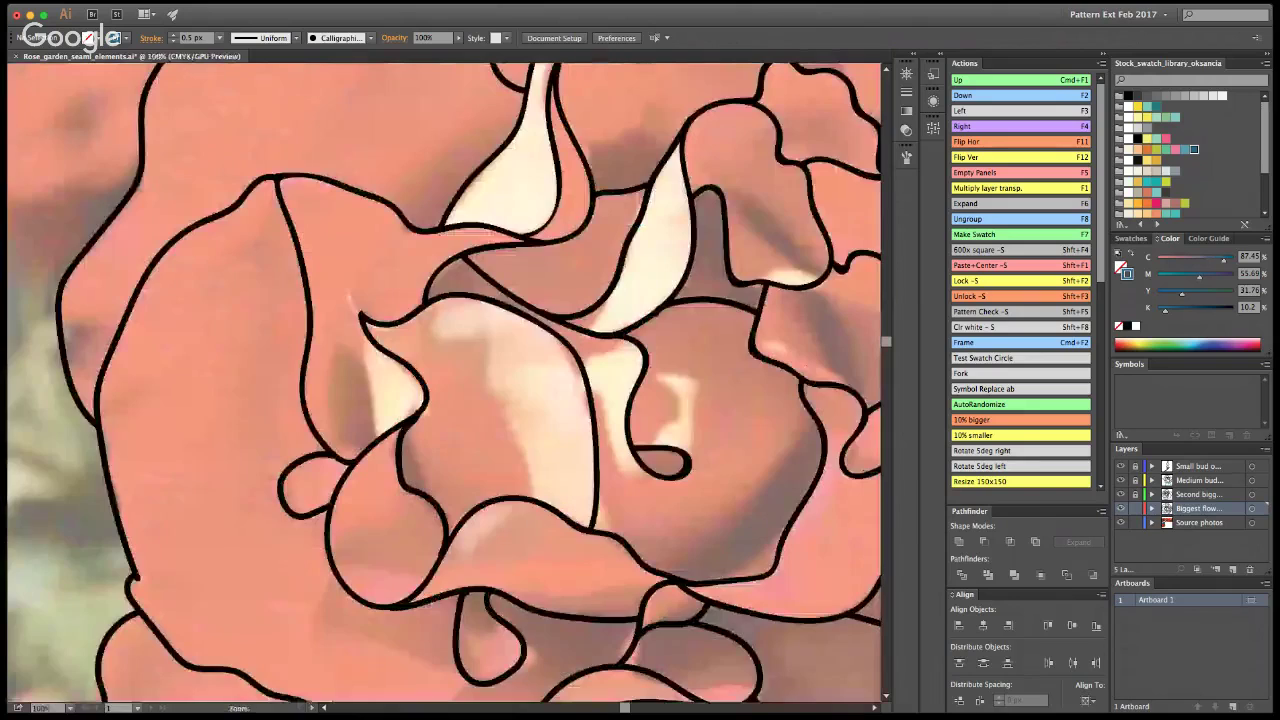
pyautogui.press('super+minus')
pyautogui.press('super+minus')
pyautogui.press('super+minus')
pyautogui.press('super+minus')
pyautogui.press('super+minus')
pyautogui.press('super+minus')
pyautogui.press('super+minus')
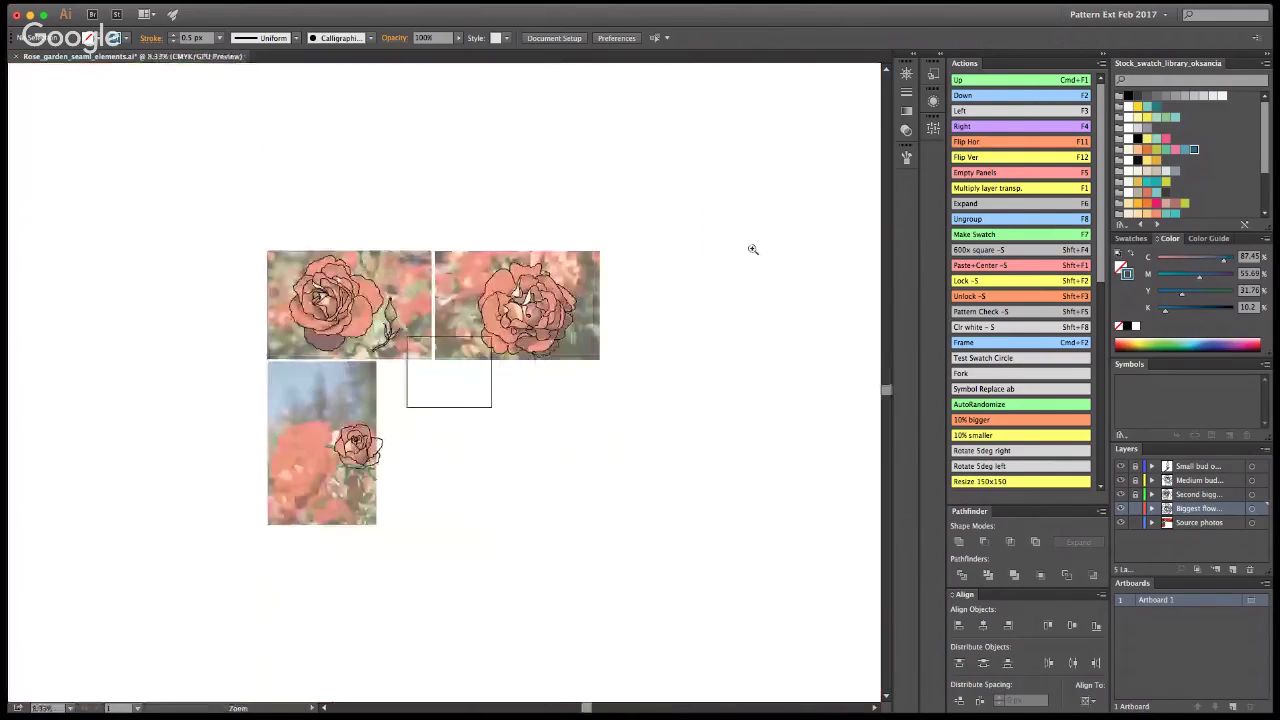
pyautogui.moveTo(752, 609); pyautogui.dragTo(225, 330)
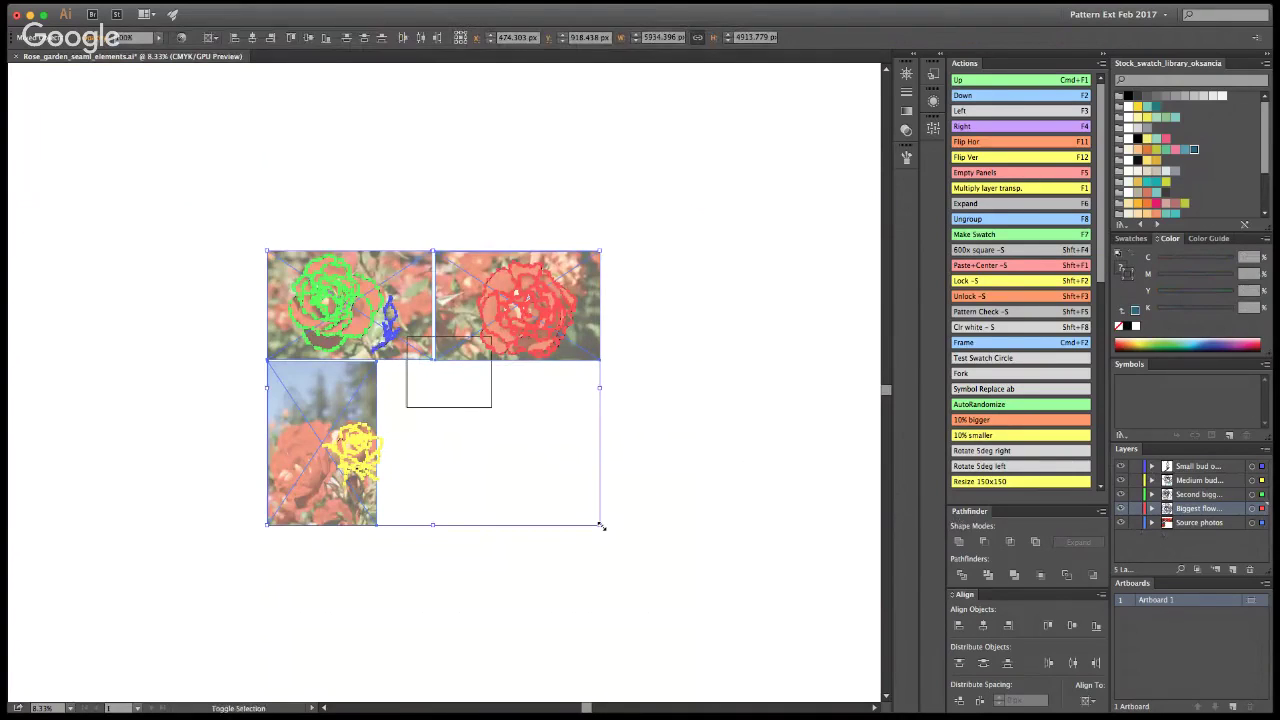
pyautogui.moveTo(600, 524); pyautogui.dragTo(860, 645)
pyautogui.click(787, 382)
# Step: Select all the flower outlines with the Magic Wand and set their stroke weight to 2 px
pyautogui.press('y')
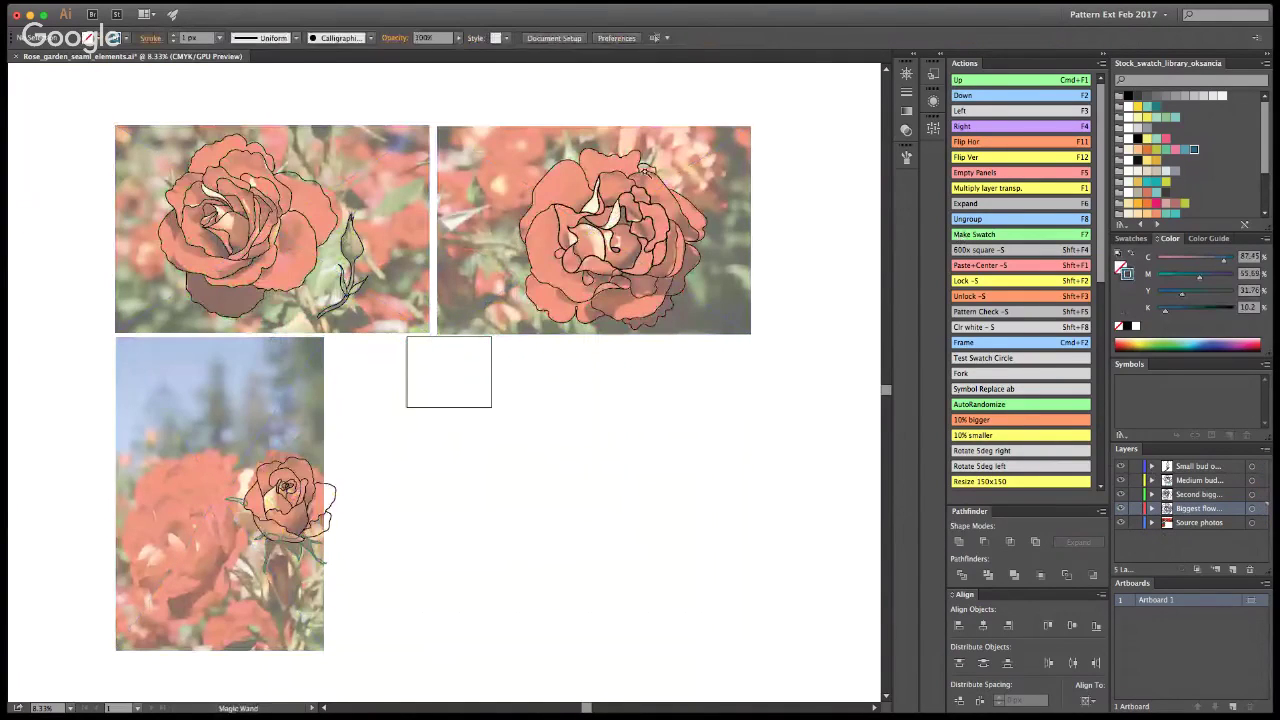
pyautogui.click(674, 177)
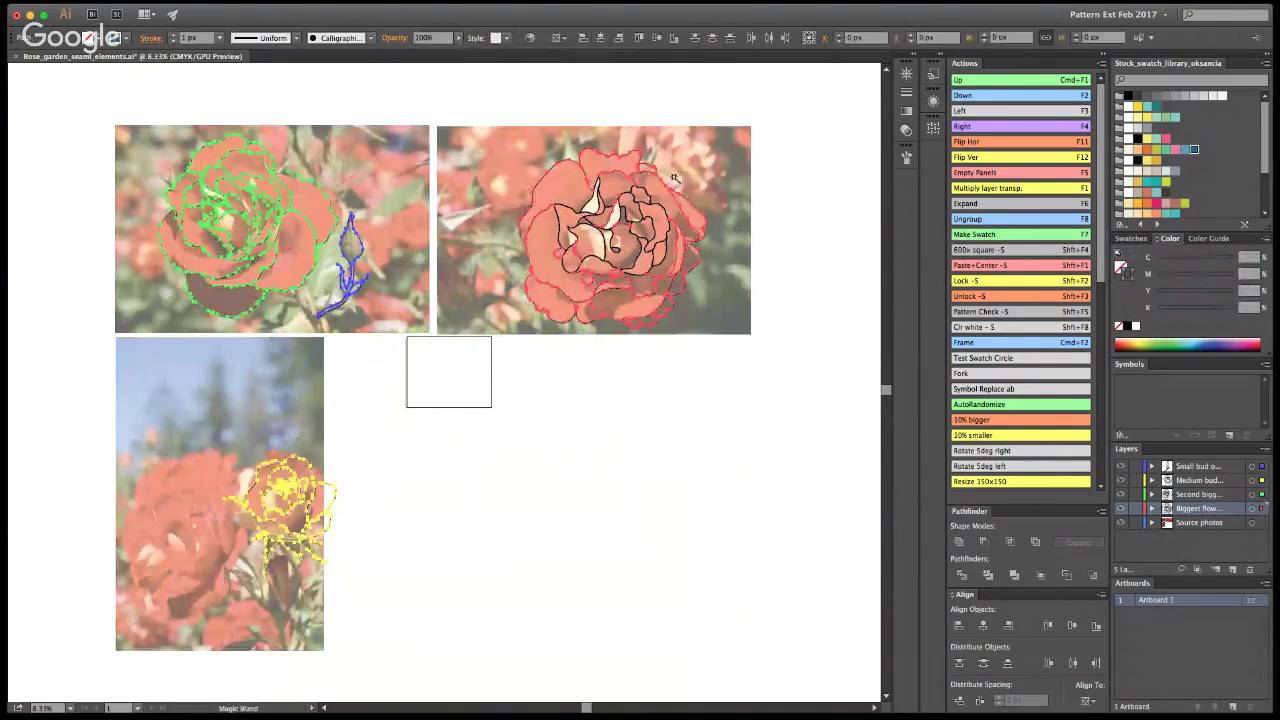
pyautogui.click(185, 39)
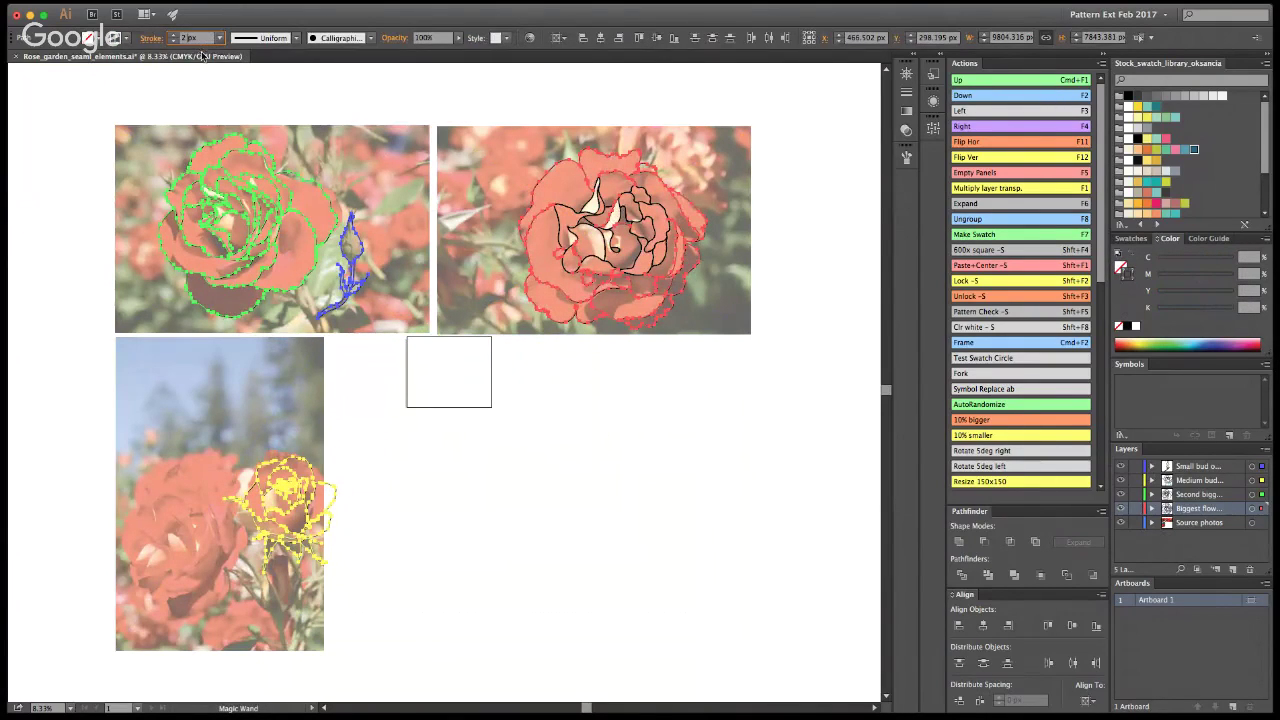
pyautogui.write('2')
pyautogui.press('Return')
pyautogui.press('v')
pyautogui.click(814, 439)
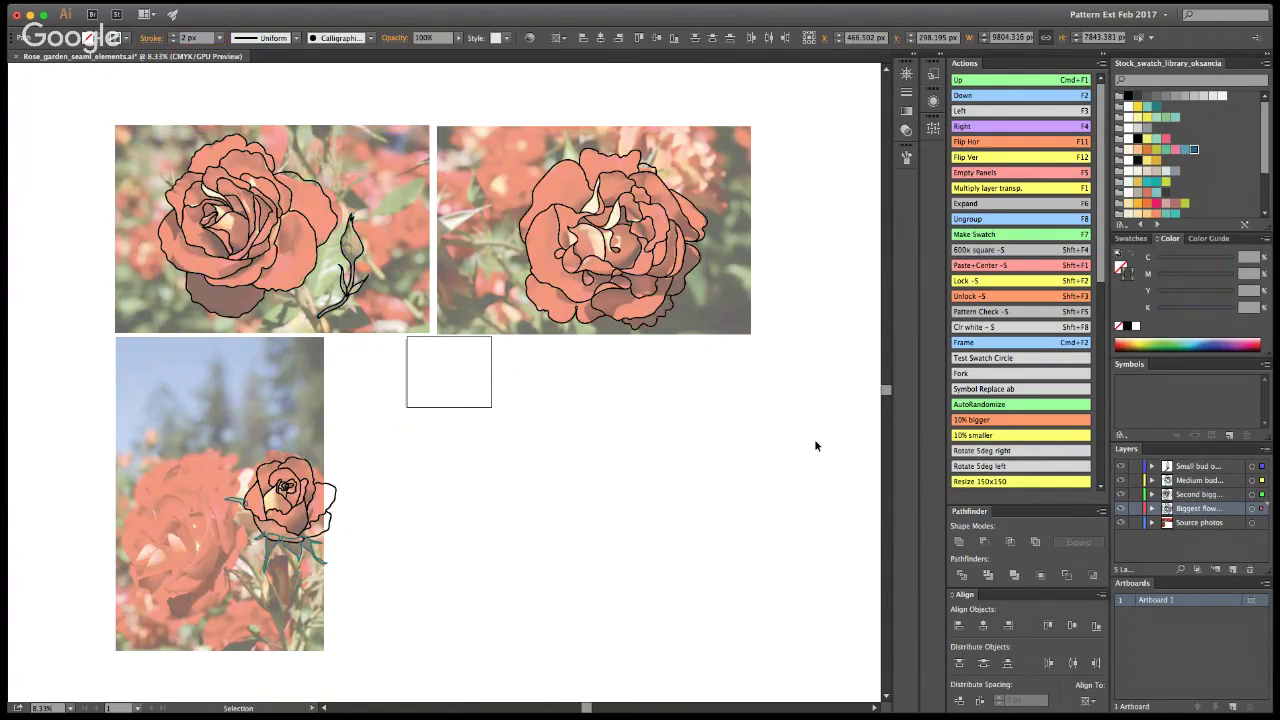
# Step: Check the outlines without the photos, show the Source photos layer again, and lock every layer except the biggest flower
pyautogui.click(1120, 522)
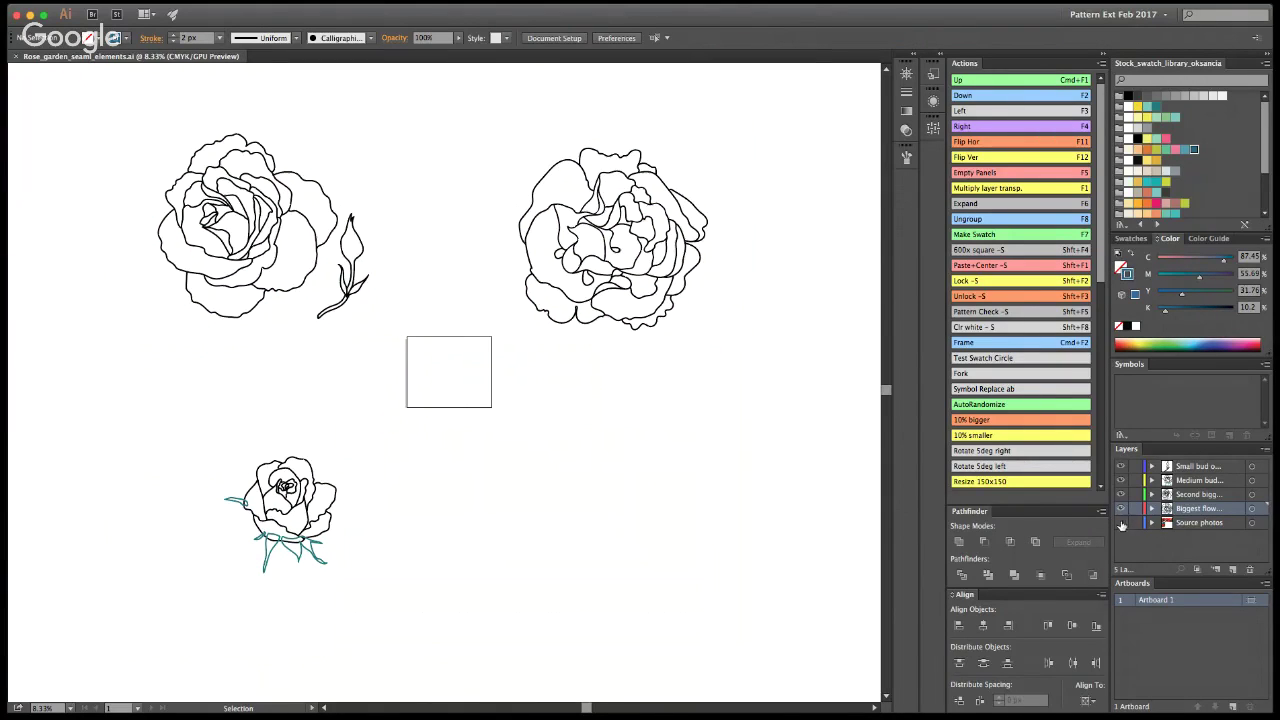
pyautogui.click(1120, 522)
pyautogui.click(1135, 523)
pyautogui.moveTo(1135, 466); pyautogui.dragTo(1136, 508)
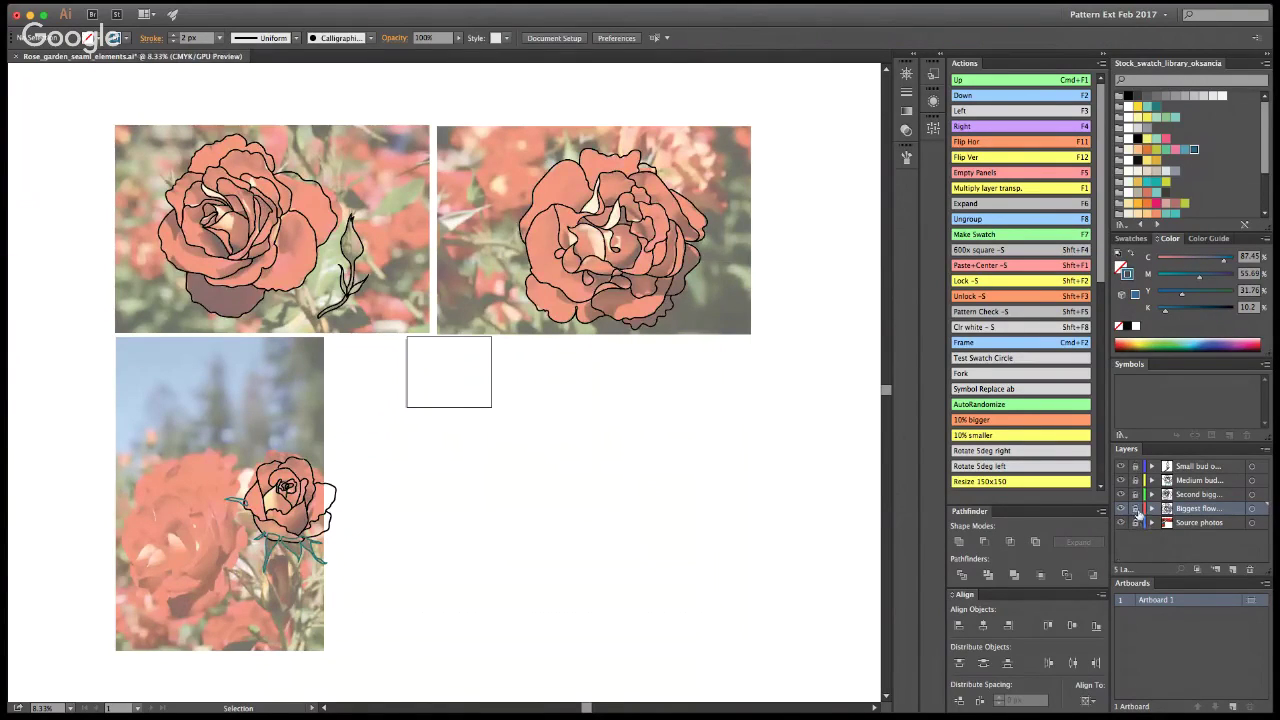
pyautogui.click(1135, 508)
# Step: Paint two 1 px blue vein lines from the small loop at the big rose's centre up to the petal's upper edge
pyautogui.press('z')
pyautogui.click(558, 285)
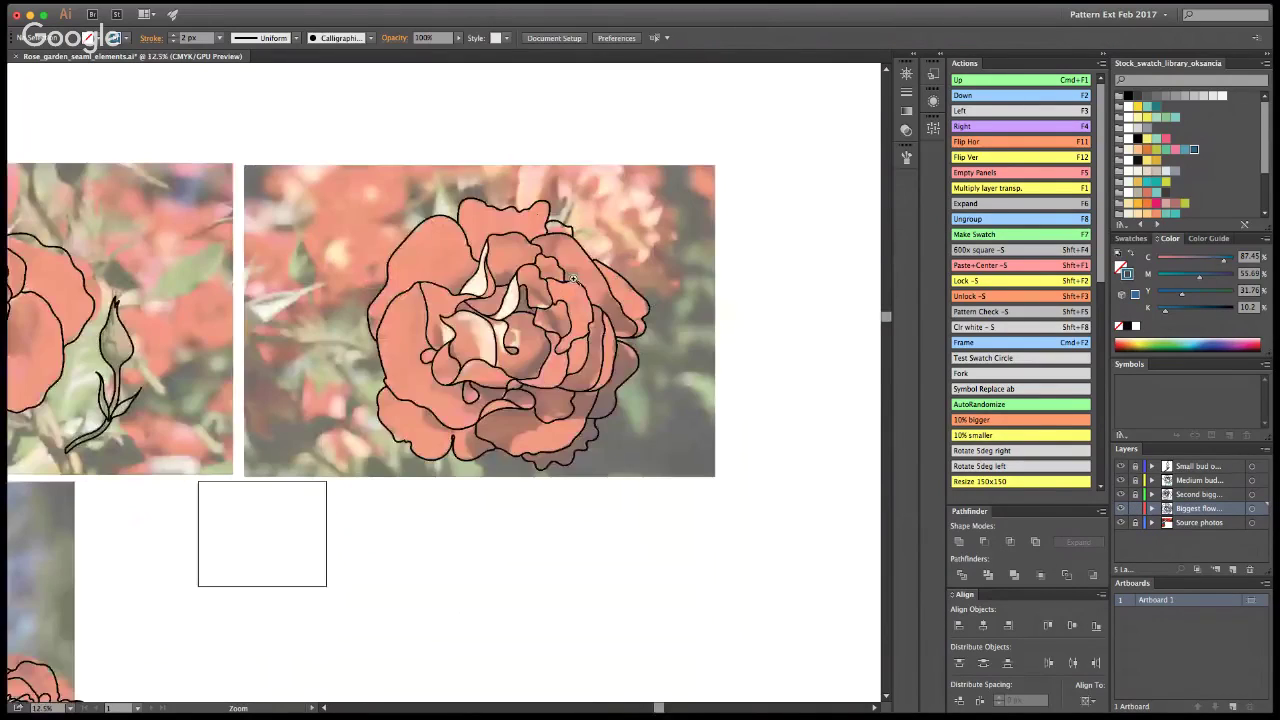
pyautogui.click(573, 278)
pyautogui.click(484, 328)
pyautogui.click(469, 337)
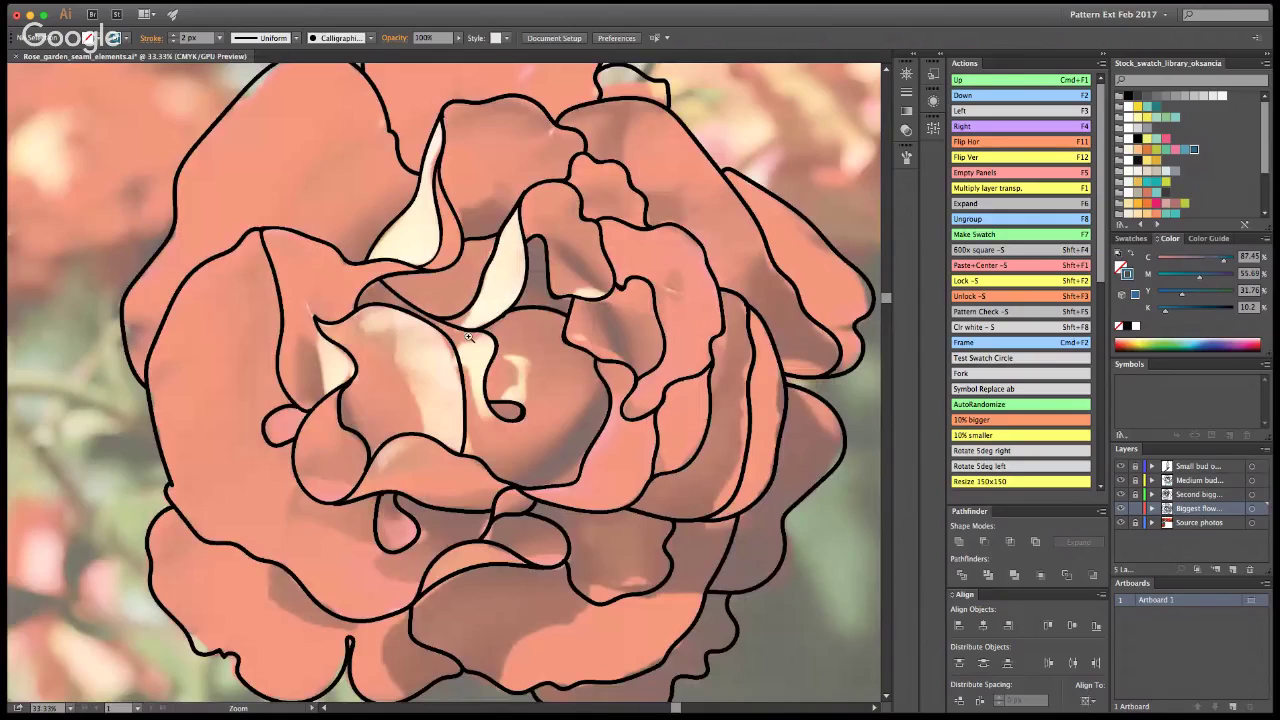
pyautogui.press('b')
pyautogui.moveTo(507, 399)
pyautogui.mouseDown()
pyautogui.moveTo(522, 325)
pyautogui.moveTo(540, 308)
pyautogui.mouseUp()
pyautogui.moveTo(522, 403); pyautogui.dragTo(579, 348)
pyautogui.press('super+z')
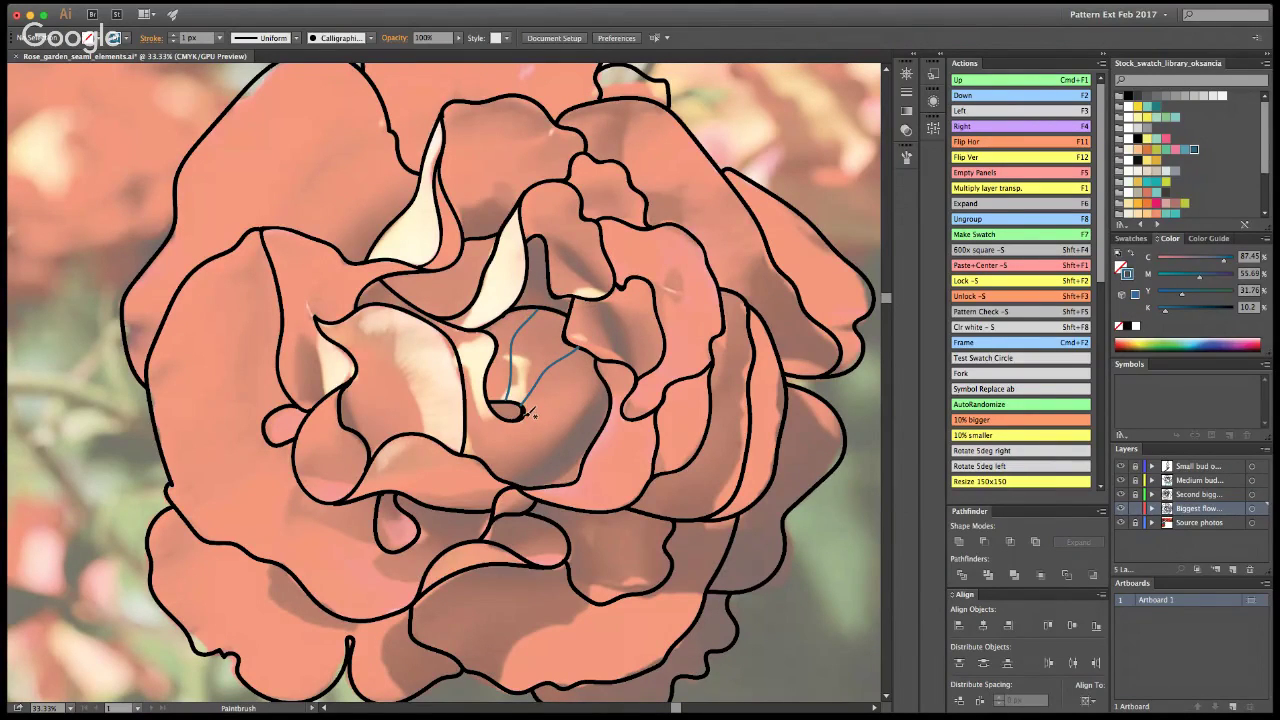
# Step: Paint the remaining blue vein lines radiating downward and sideways from the small loop at the rose's centre
pyautogui.press('v')
pyautogui.press('b')
pyautogui.moveTo(520, 411)
pyautogui.mouseDown()
pyautogui.moveTo(612, 426)
pyautogui.moveTo(539, 432)
pyautogui.moveTo(570, 484)
pyautogui.mouseUp()
pyautogui.moveTo(511, 421); pyautogui.dragTo(520, 487)
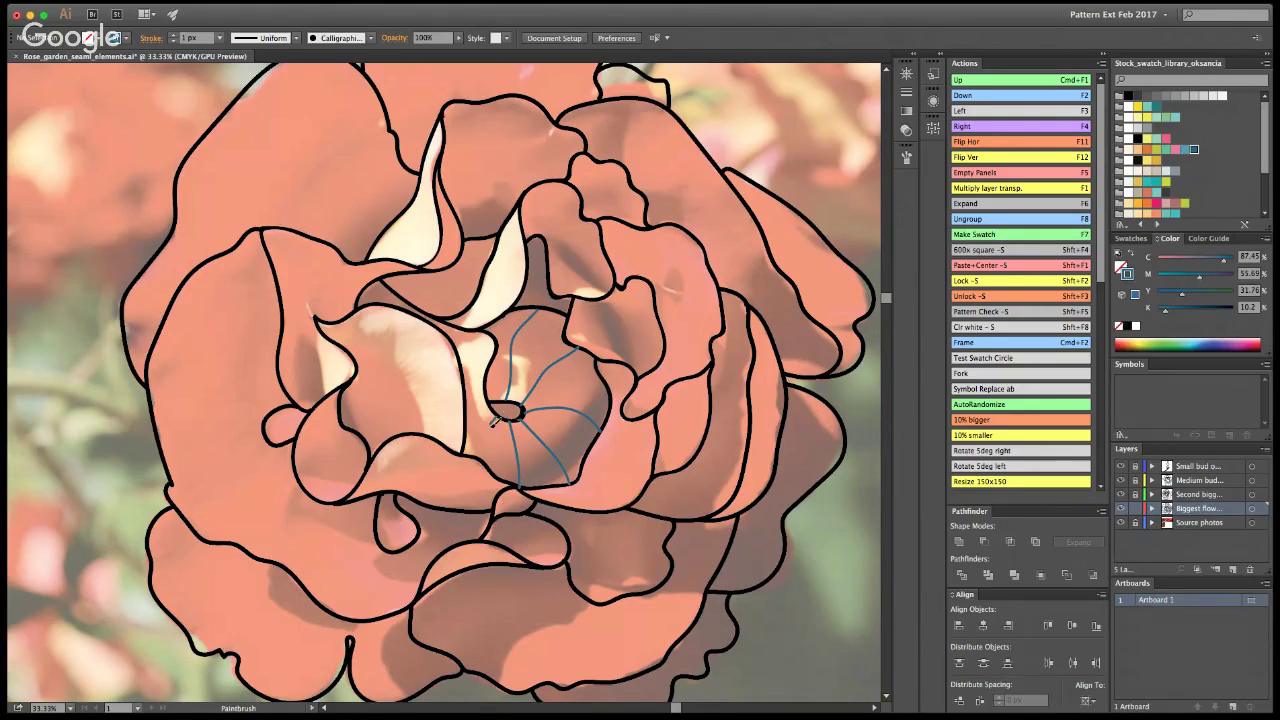
pyautogui.moveTo(493, 421); pyautogui.dragTo(485, 462)
pyautogui.moveTo(496, 408); pyautogui.dragTo(464, 403)
# Step: Paint blue vein lines along the big rose's large left petal, running from its outer edge inward and around its lower part
pyautogui.moveTo(161, 332); pyautogui.dragTo(278, 344)
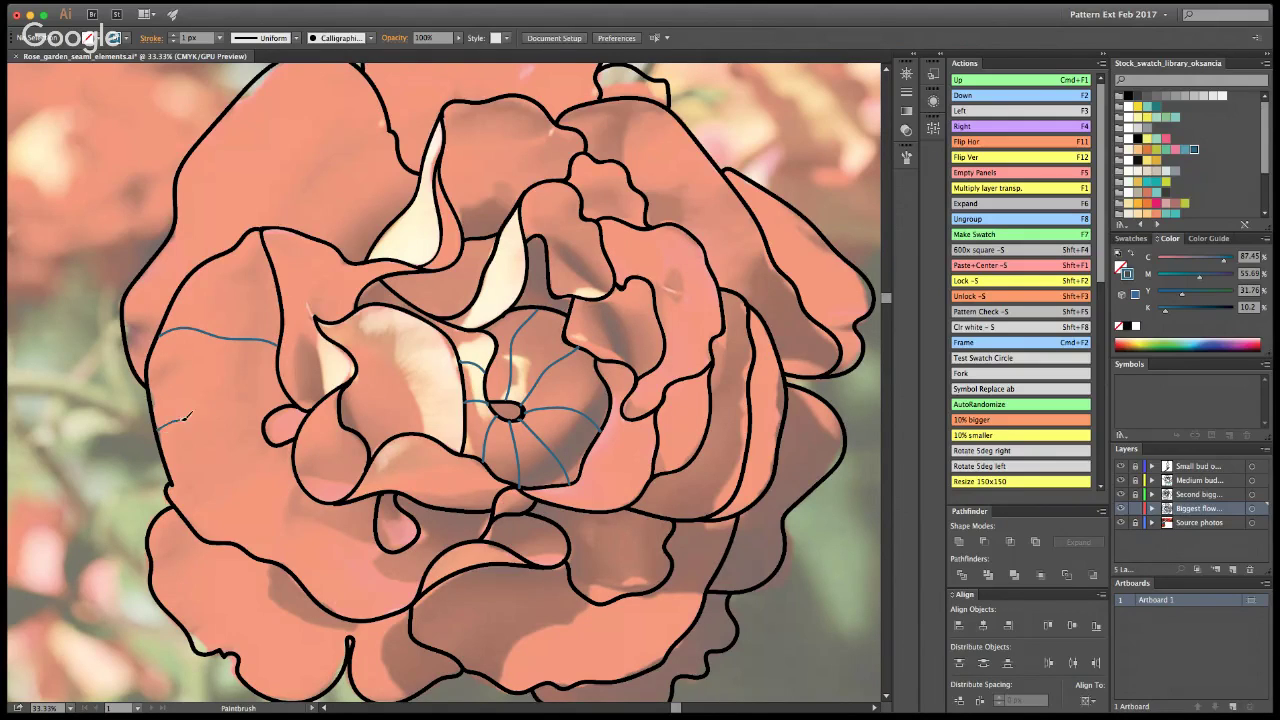
pyautogui.moveTo(186, 417); pyautogui.dragTo(294, 403)
pyautogui.moveTo(248, 523); pyautogui.dragTo(297, 494)
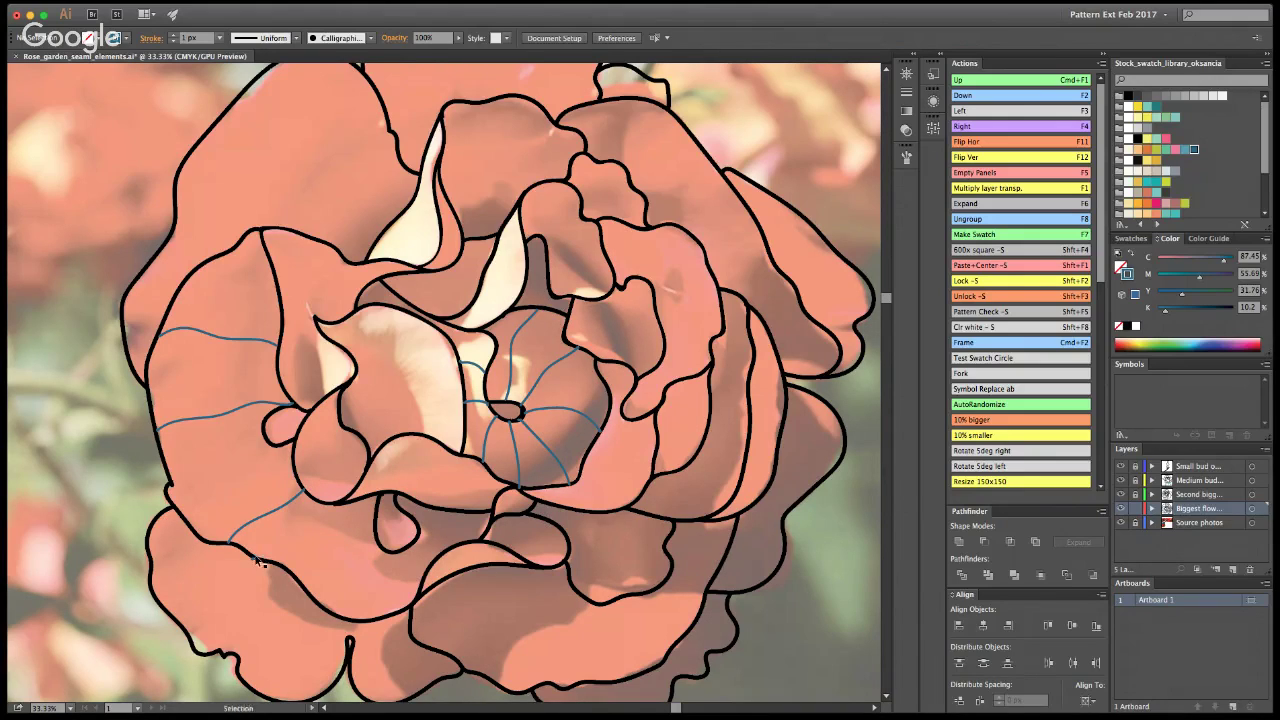
pyautogui.moveTo(256, 553); pyautogui.dragTo(296, 512)
pyautogui.moveTo(333, 612); pyautogui.dragTo(378, 492)
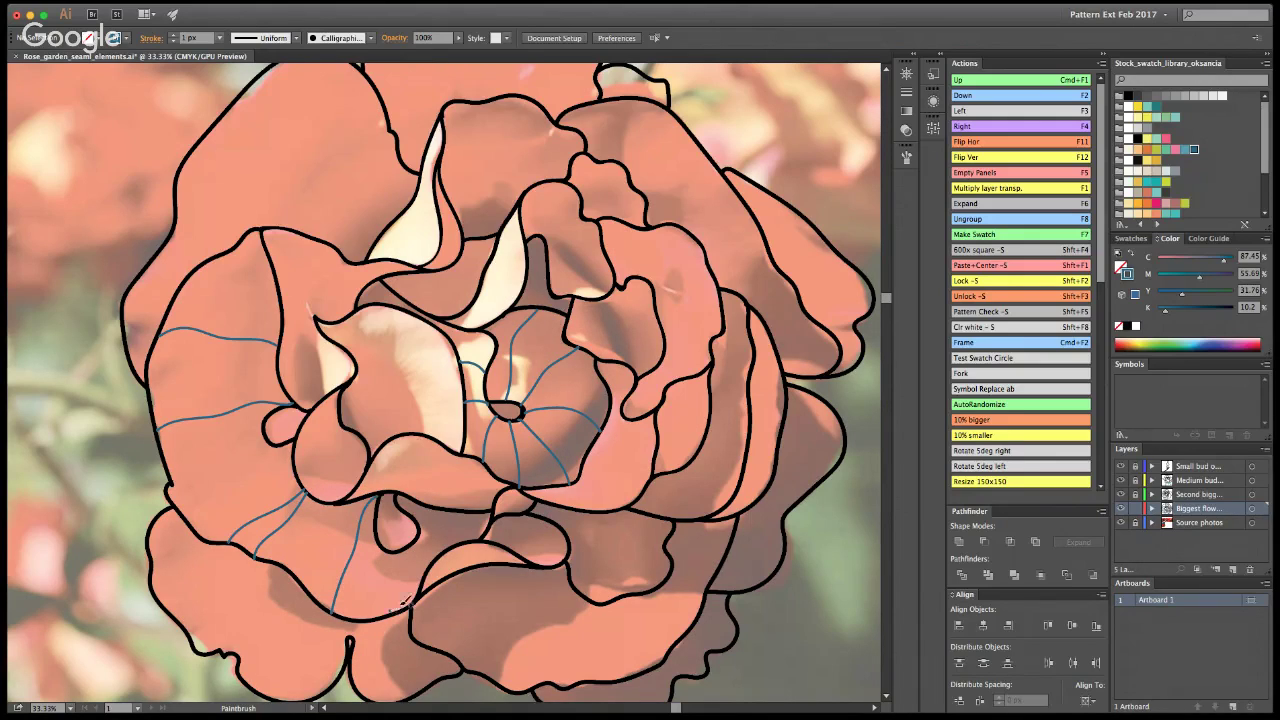
pyautogui.moveTo(392, 612); pyautogui.dragTo(386, 550)
# Step: Paint two vein lines on the lower-left outer petal and two diagonal ones across the pale inner petal beside the centre
pyautogui.moveTo(244, 651); pyautogui.dragTo(293, 591)
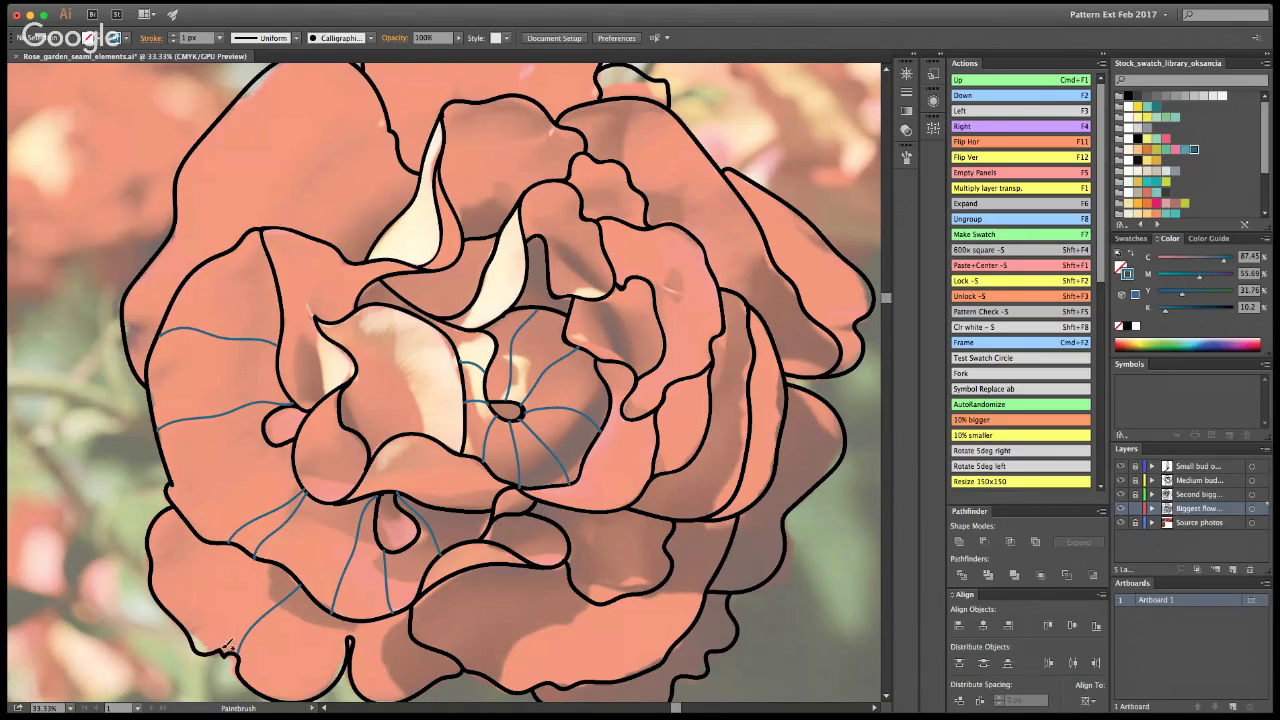
pyautogui.moveTo(224, 648); pyautogui.dragTo(316, 575)
pyautogui.moveTo(433, 325)
pyautogui.mouseDown()
pyautogui.moveTo(401, 379)
pyautogui.moveTo(364, 406)
pyautogui.moveTo(449, 326)
pyautogui.mouseUp()
pyautogui.press('super+z')
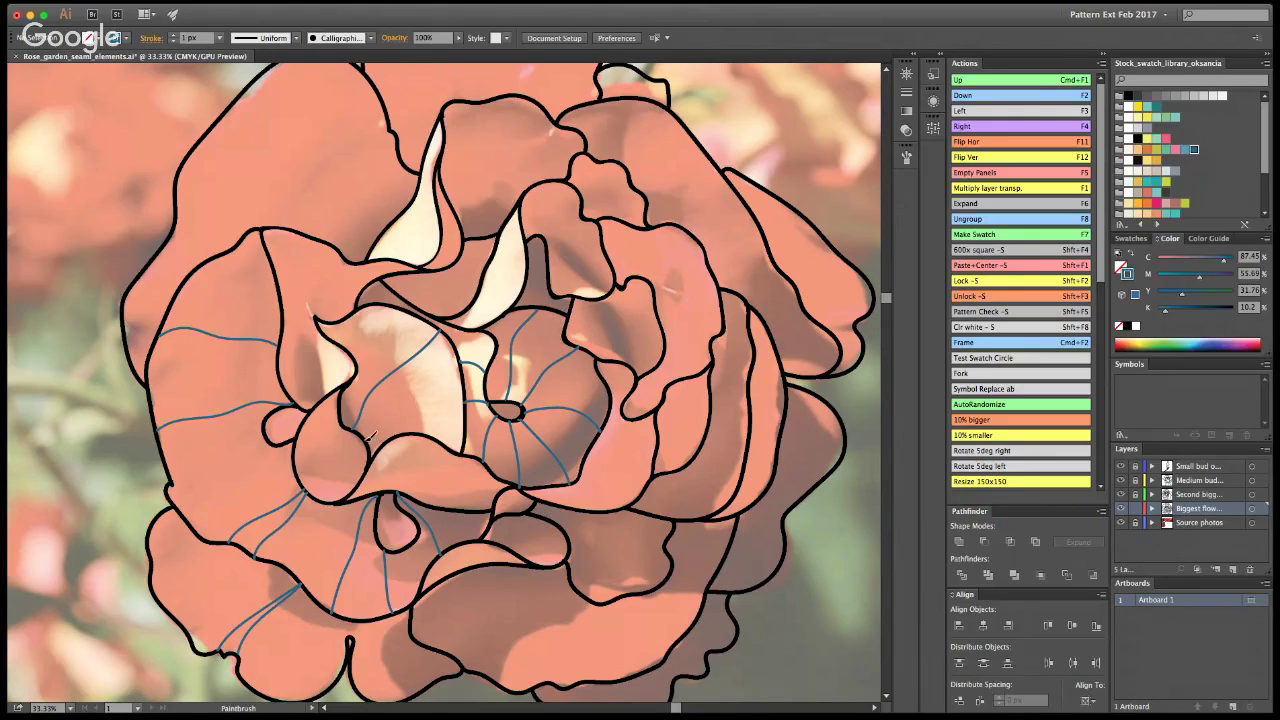
pyautogui.moveTo(370, 435); pyautogui.dragTo(472, 378)
# Step: Hide the source photos, examine the vein lines against the big rose's outlines, and show the photos again
pyautogui.click(1120, 522)
pyautogui.press('z')
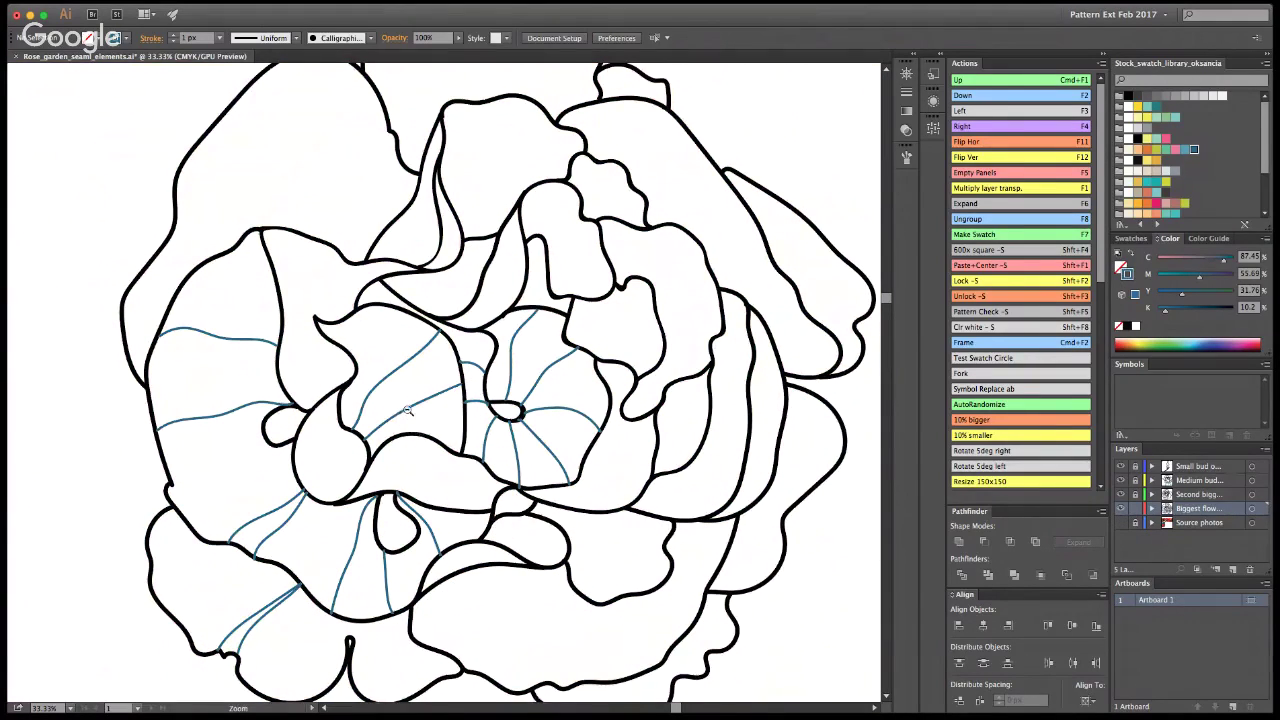
pyautogui.keyDown('alt'); pyautogui.click(403, 423); pyautogui.keyUp('alt')
pyautogui.keyDown('alt'); pyautogui.click(403, 423); pyautogui.keyUp('alt')
pyautogui.keyDown('alt'); pyautogui.click(403, 423); pyautogui.keyUp('alt')
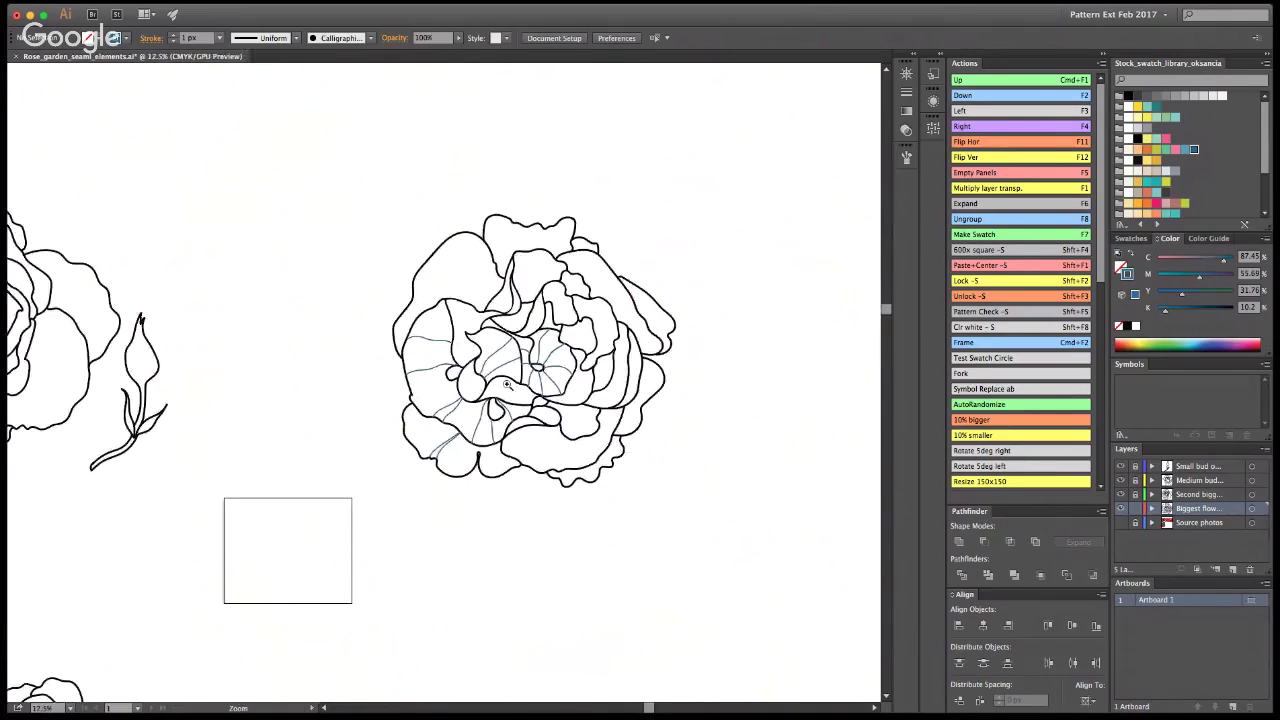
pyautogui.click(476, 382)
pyautogui.click(481, 398)
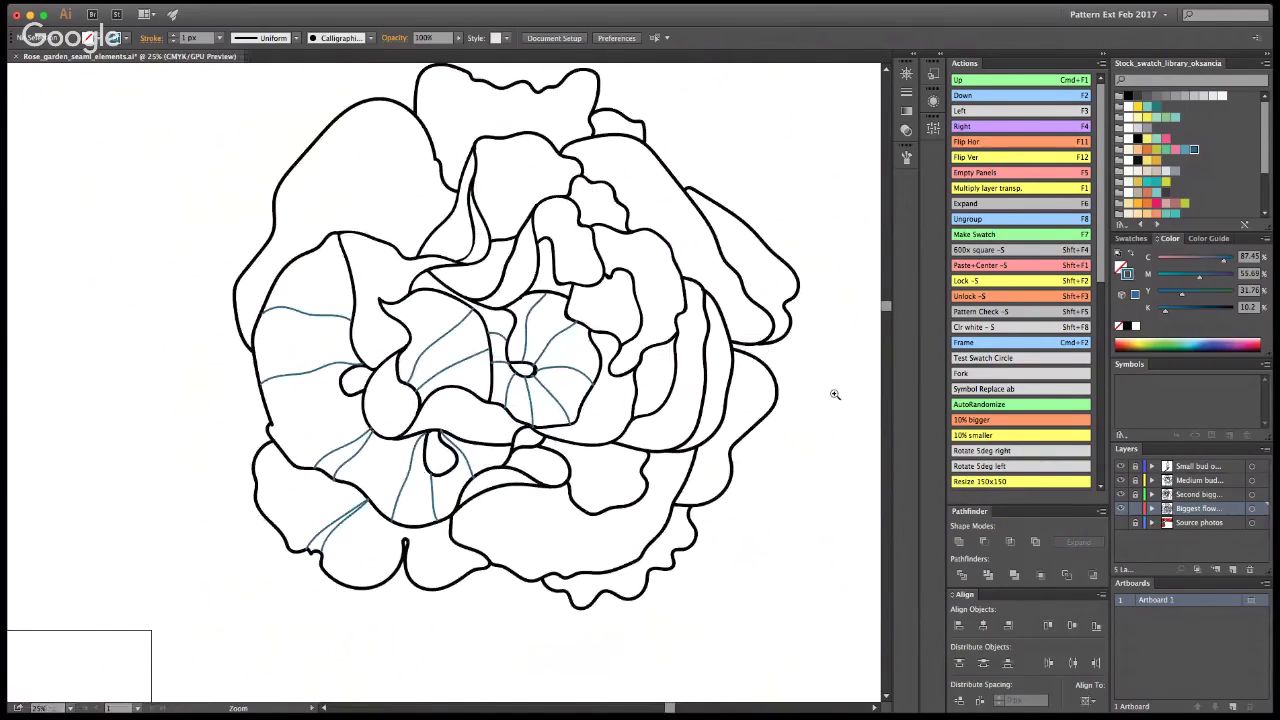
pyautogui.click(1121, 522)
# Step: Paint two vertical blue vein lines on the bottom outer petal just right of its notch
pyautogui.click(365, 330)
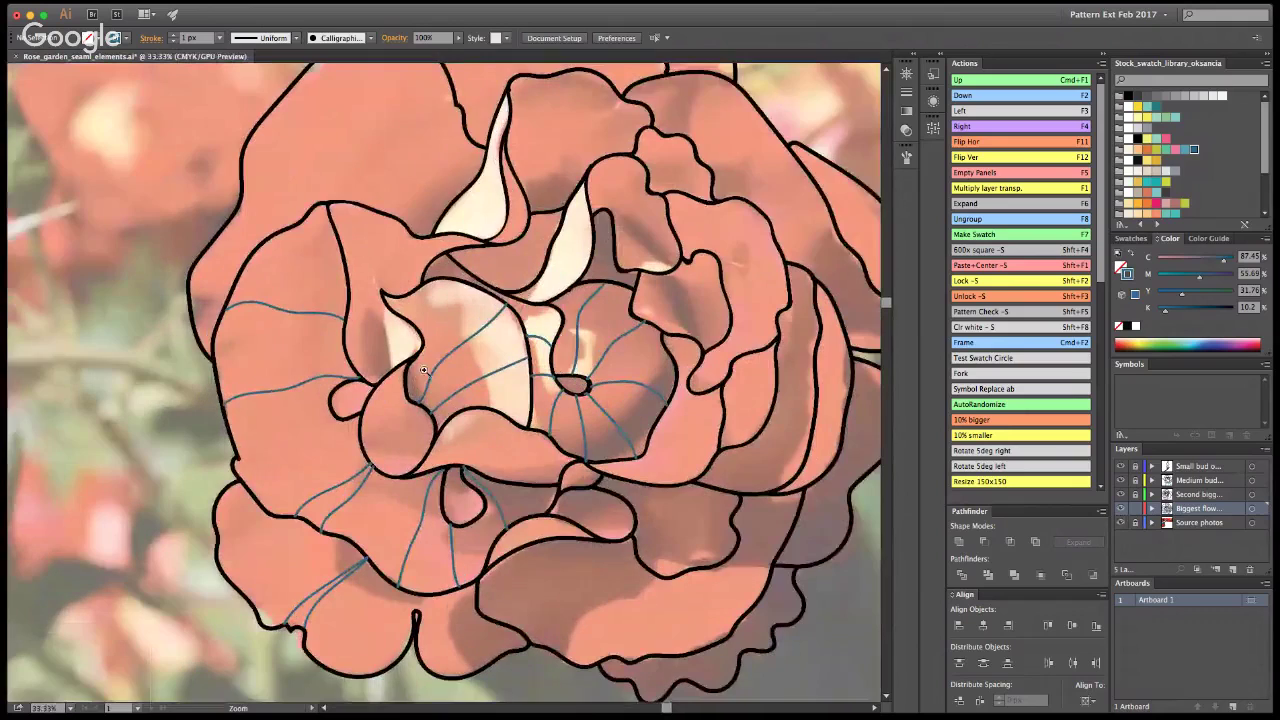
pyautogui.click(519, 597)
pyautogui.press('b')
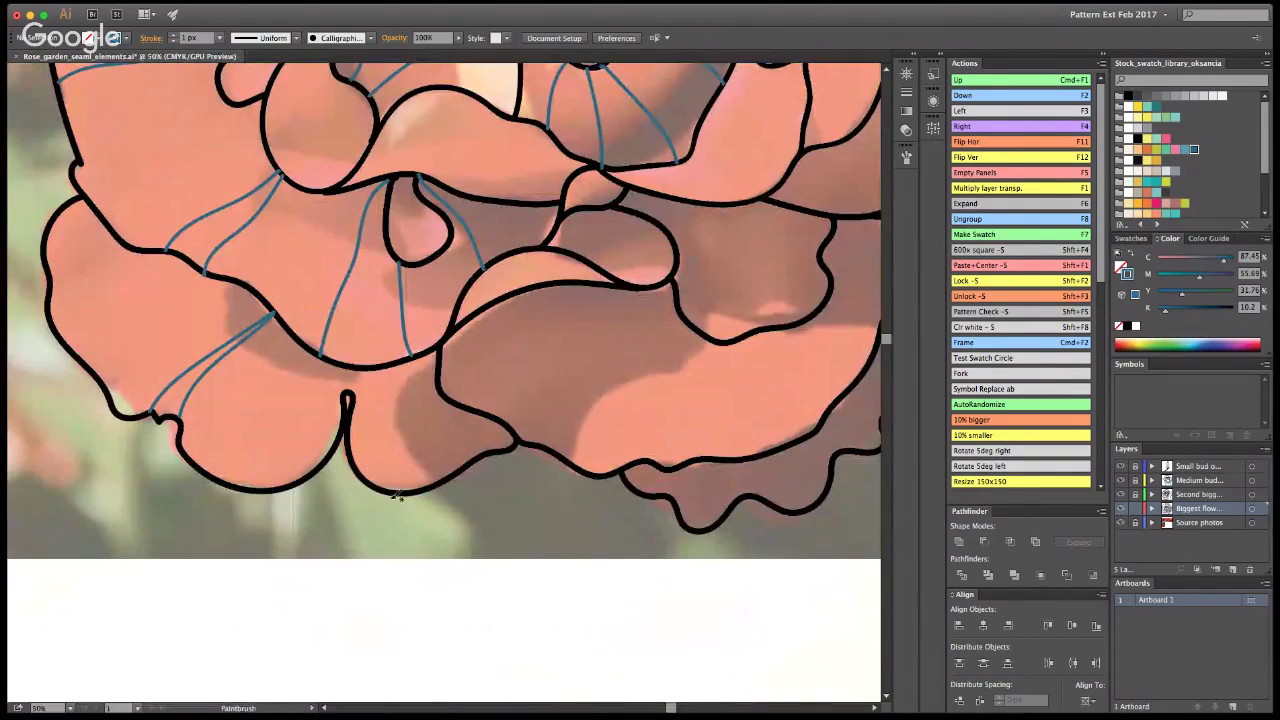
pyautogui.moveTo(393, 493); pyautogui.dragTo(391, 364)
pyautogui.moveTo(428, 480); pyautogui.dragTo(408, 344)
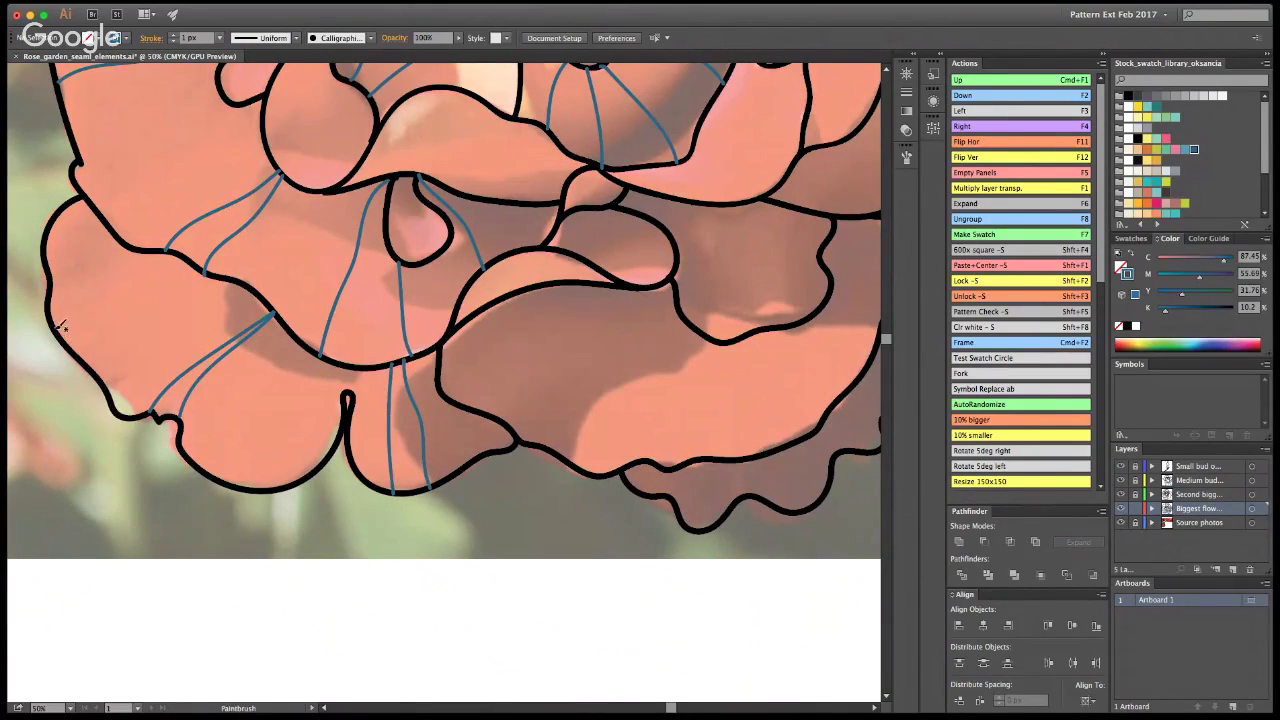
# Step: Paint one blue vein across the lower-left outer petal and four vertical ones across the wide petal at the rose's bottom
pyautogui.moveTo(57, 325); pyautogui.dragTo(181, 254)
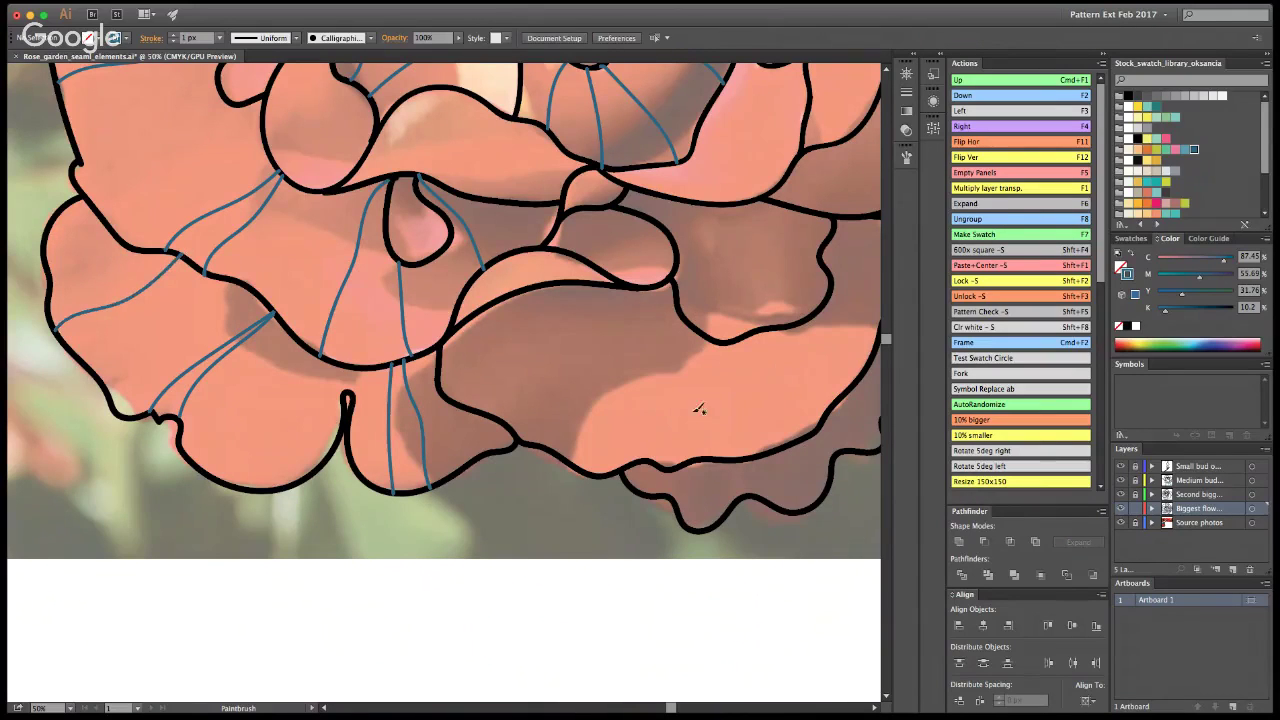
pyautogui.moveTo(594, 470); pyautogui.dragTo(619, 277)
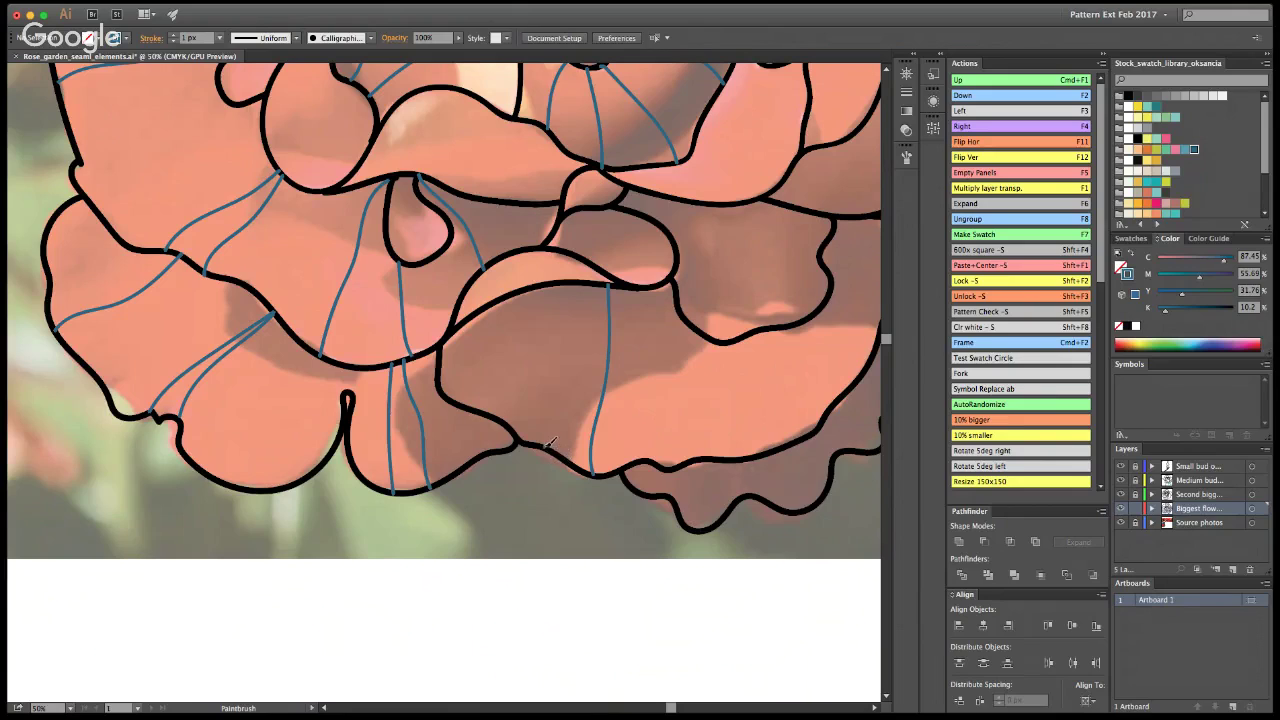
pyautogui.moveTo(549, 443); pyautogui.dragTo(591, 282)
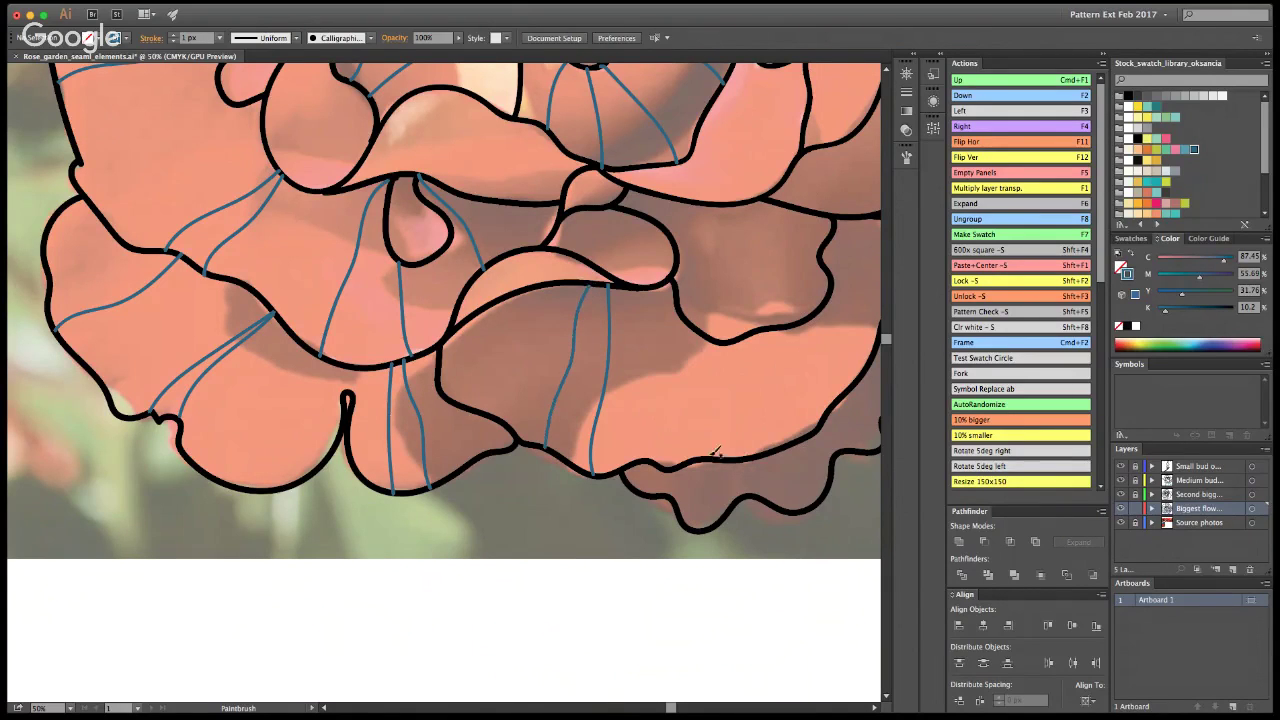
pyautogui.moveTo(714, 452); pyautogui.dragTo(668, 284)
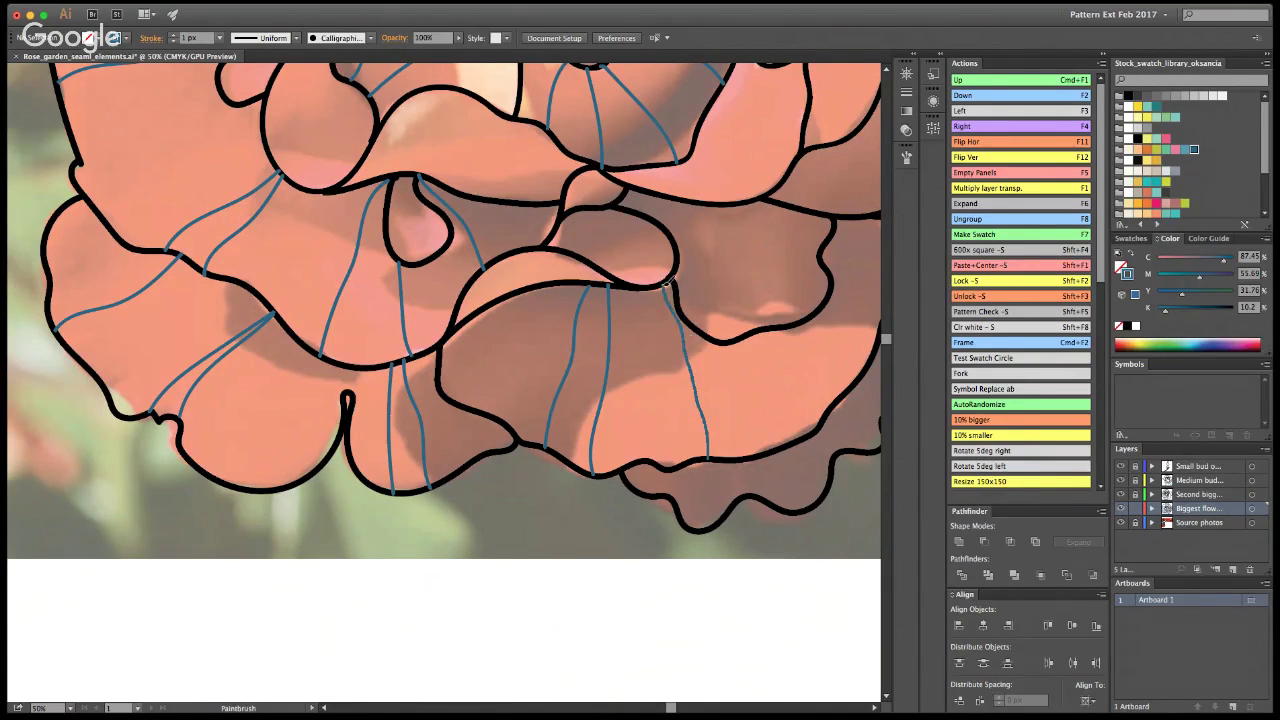
pyautogui.moveTo(812, 432); pyautogui.dragTo(765, 331)
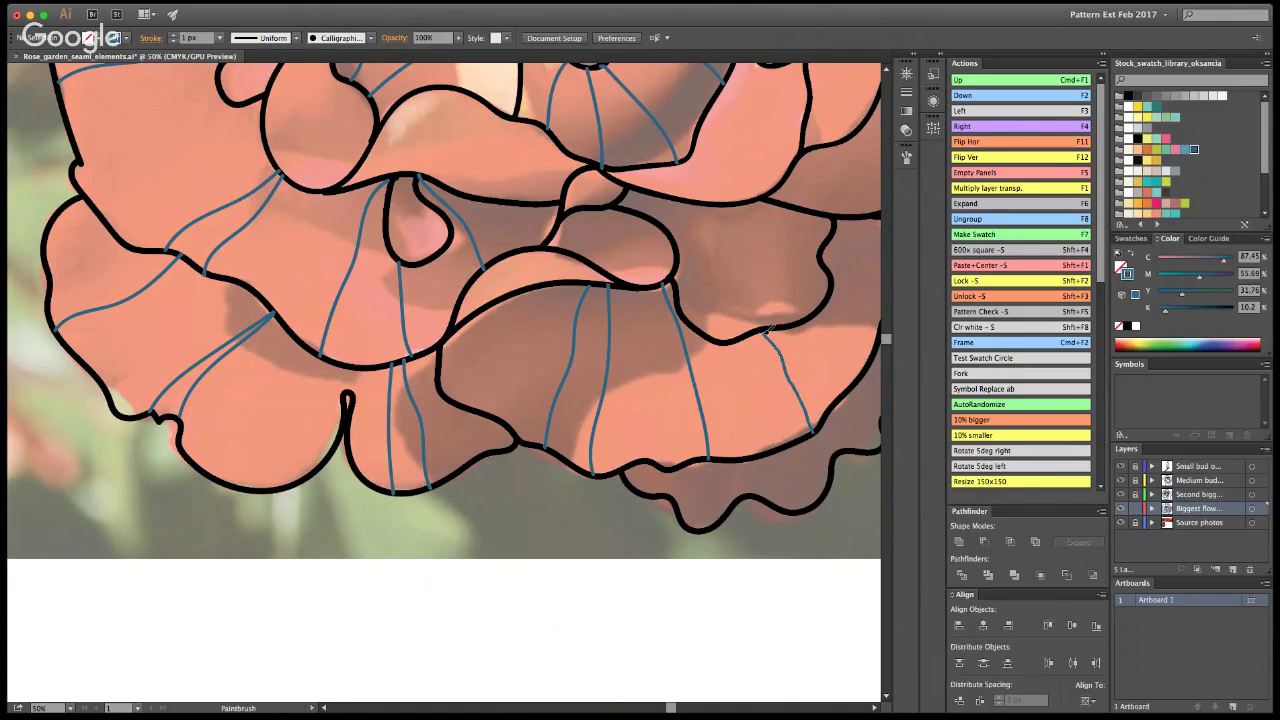
# Step: Paint three long curved veins on the big rose's large upper-left outer petal, from its outer edge towards the pale fold
pyautogui.press('space')
pyautogui.keyDown('alt'); pyautogui.keyDown('super'); pyautogui.click(500, 295); pyautogui.keyUp('super'); pyautogui.keyUp('alt')
pyautogui.keyDown('alt'); pyautogui.keyDown('super'); pyautogui.click(505, 306); pyautogui.keyUp('super'); pyautogui.keyUp('alt')
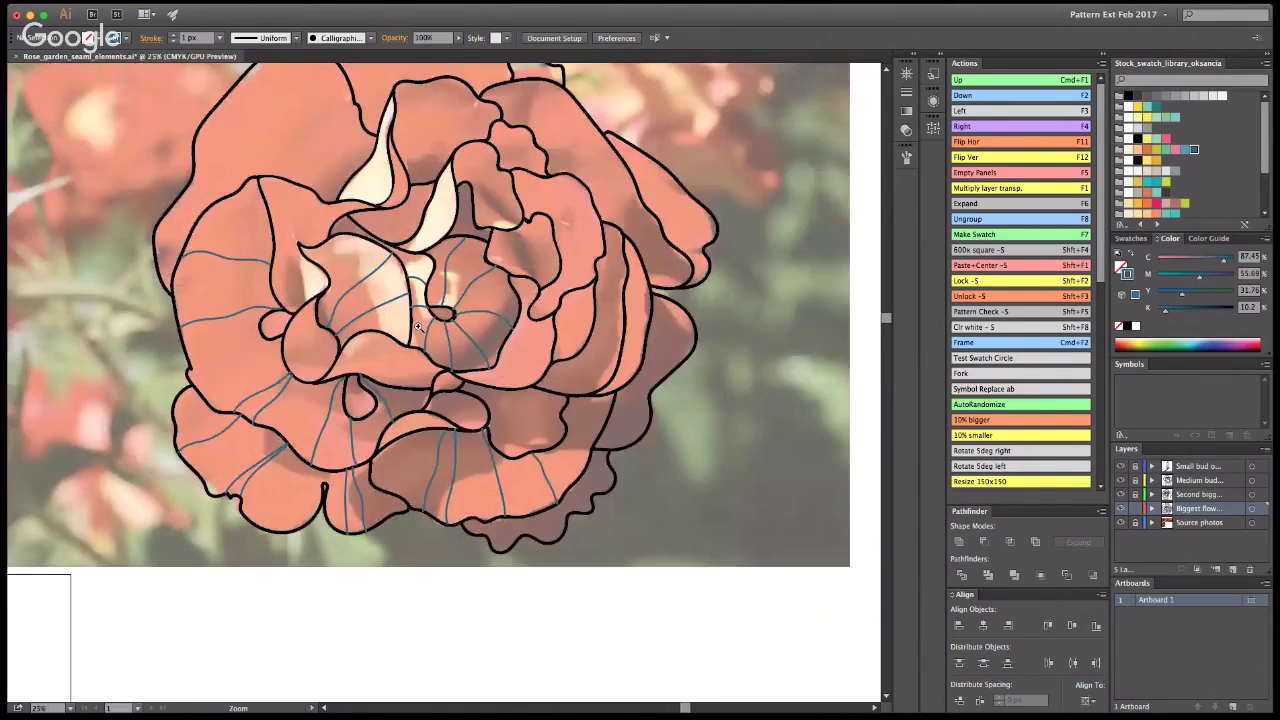
pyautogui.keyDown('super'); pyautogui.click(338, 218); pyautogui.keyUp('super')
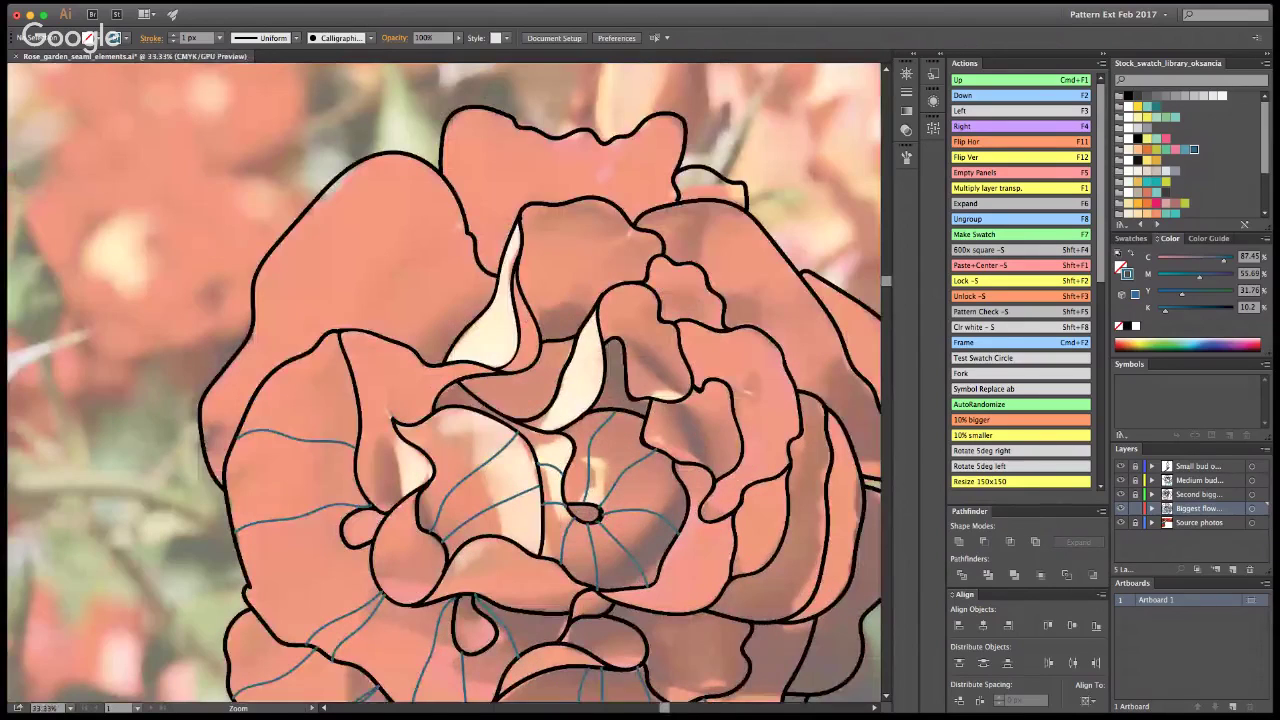
pyautogui.moveTo(337, 176)
pyautogui.mouseDown()
pyautogui.moveTo(390, 208)
pyautogui.moveTo(463, 338)
pyautogui.mouseUp()
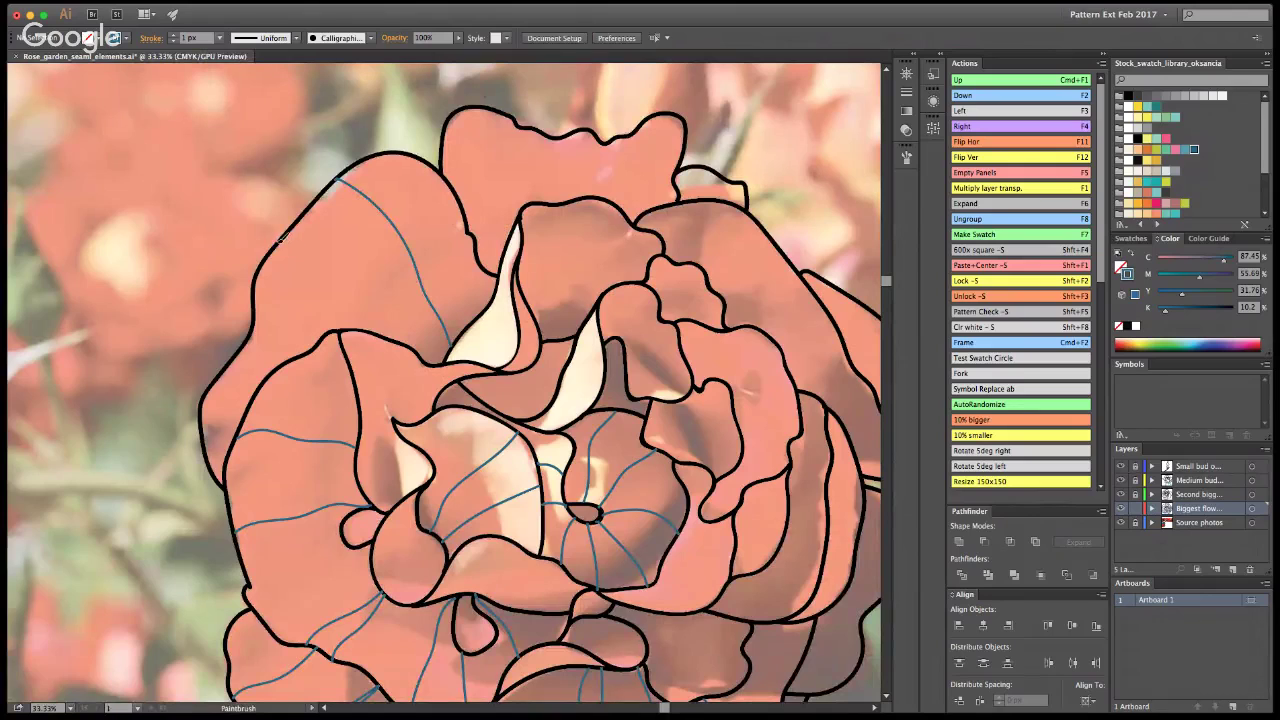
pyautogui.moveTo(281, 238)
pyautogui.mouseDown()
pyautogui.moveTo(339, 264)
pyautogui.moveTo(434, 348)
pyautogui.mouseUp()
pyautogui.moveTo(362, 158)
pyautogui.mouseDown()
pyautogui.moveTo(430, 255)
pyautogui.moveTo(462, 345)
pyautogui.mouseUp()
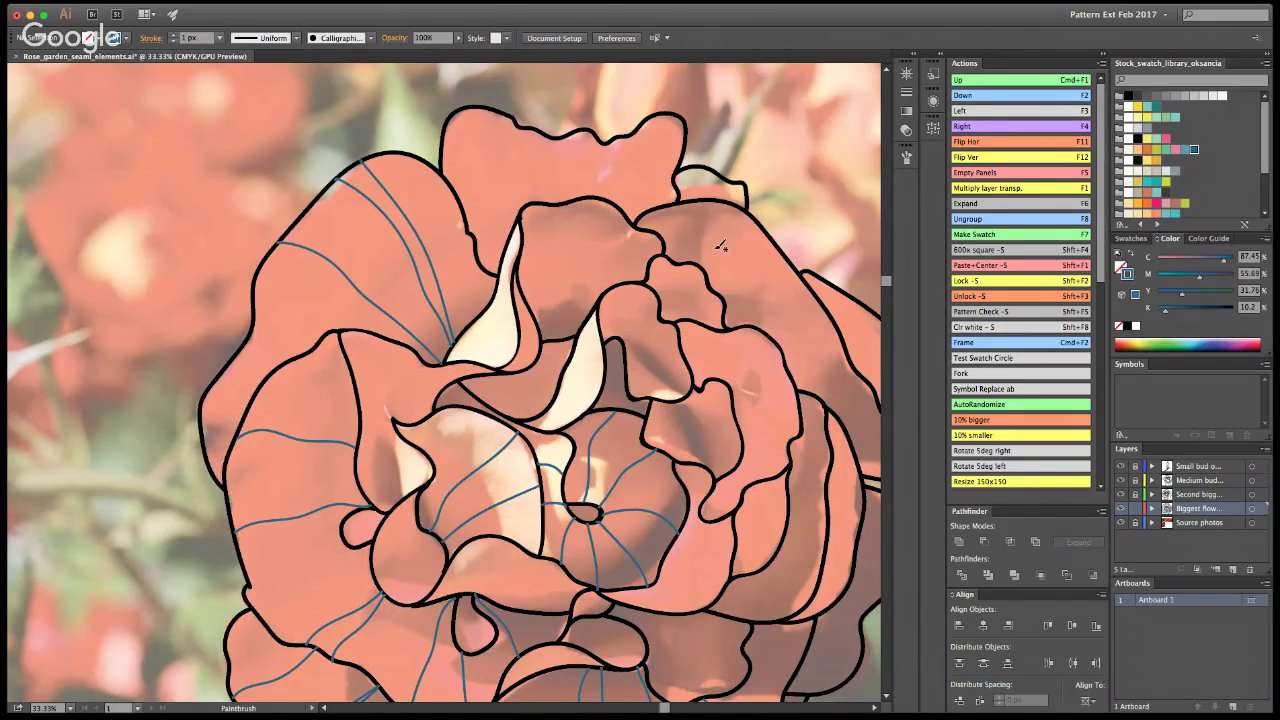
# Step: Paint three short veins on the ruffled top petal and one long vertical vein on the petal below it
pyautogui.moveTo(556, 138); pyautogui.dragTo(567, 196)
pyautogui.moveTo(586, 131); pyautogui.dragTo(581, 195)
pyautogui.moveTo(663, 115); pyautogui.dragTo(628, 198)
pyautogui.press('super+z')
pyautogui.moveTo(660, 117)
pyautogui.mouseDown()
pyautogui.moveTo(578, 262)
pyautogui.moveTo(573, 338)
pyautogui.mouseUp()
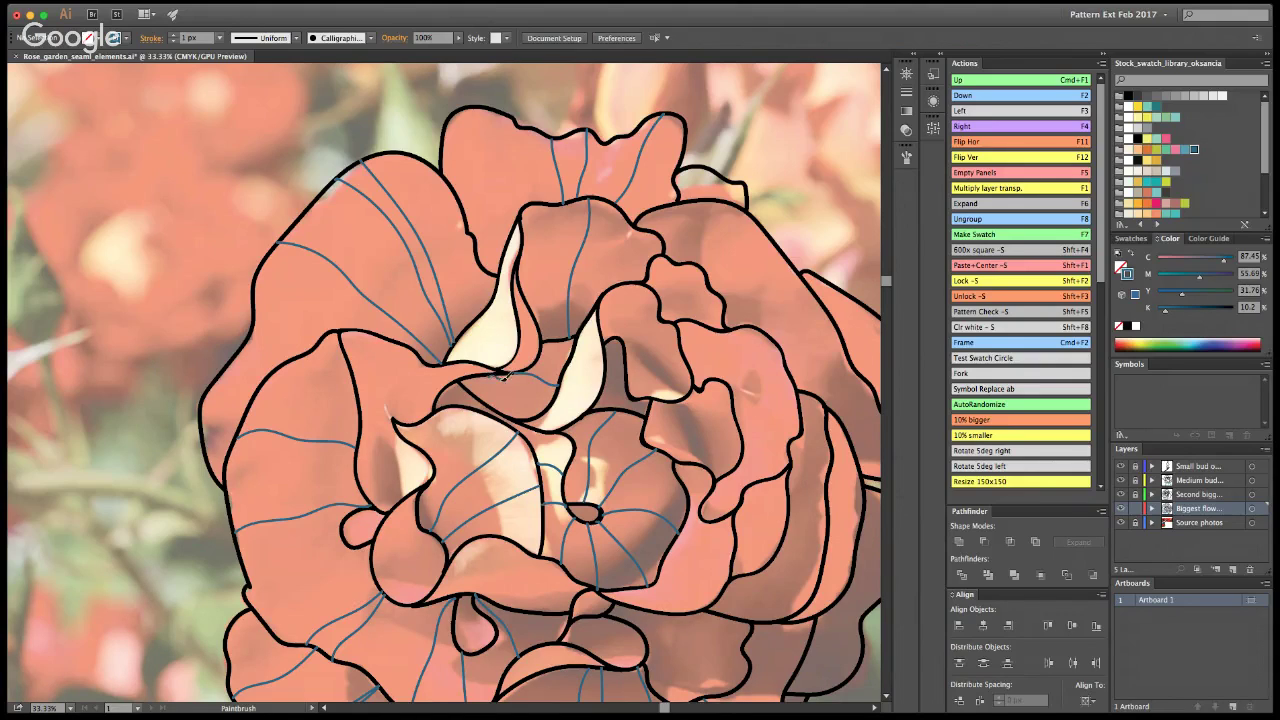
# Step: Paint vein lines on the dark fold above the centre, the petal right of the centre, the upper-left fold and the ruffled right petal
pyautogui.moveTo(494, 375); pyautogui.dragTo(522, 386)
pyautogui.moveTo(666, 554)
pyautogui.mouseDown()
pyautogui.moveTo(750, 570)
pyautogui.moveTo(704, 583)
pyautogui.mouseUp()
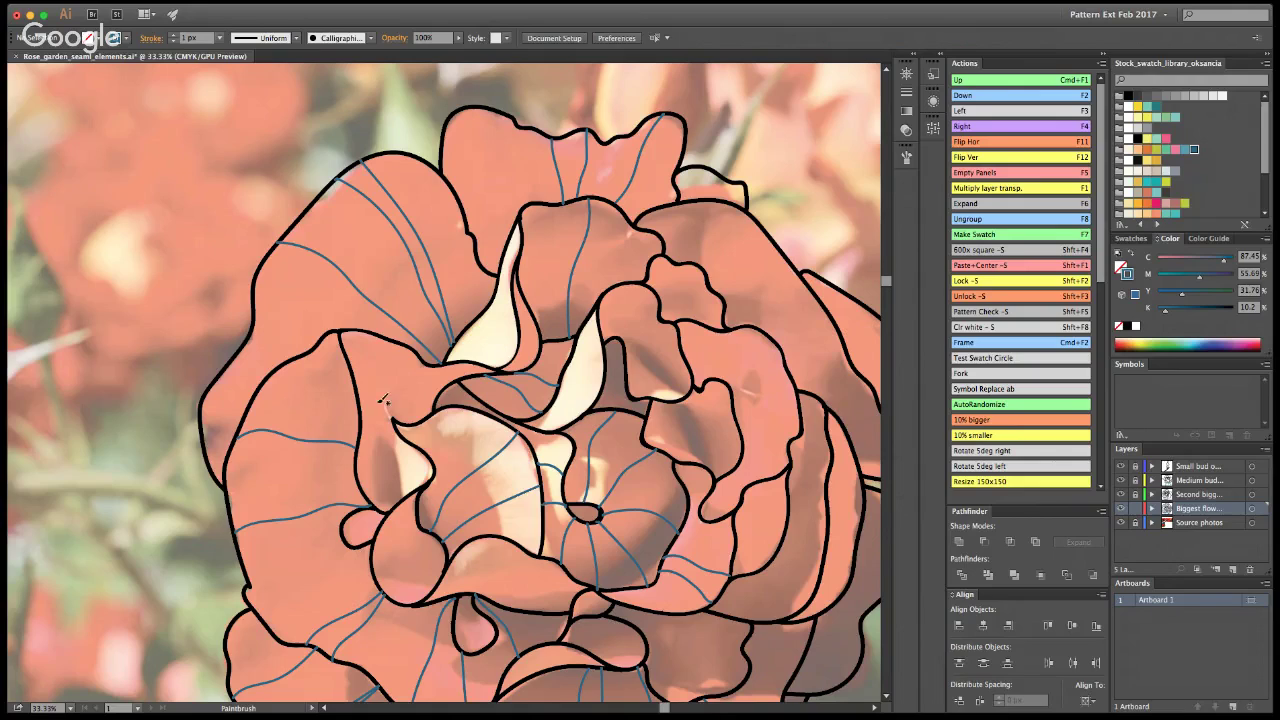
pyautogui.moveTo(341, 331)
pyautogui.mouseDown()
pyautogui.moveTo(378, 358)
pyautogui.moveTo(402, 407)
pyautogui.moveTo(434, 408)
pyautogui.mouseUp()
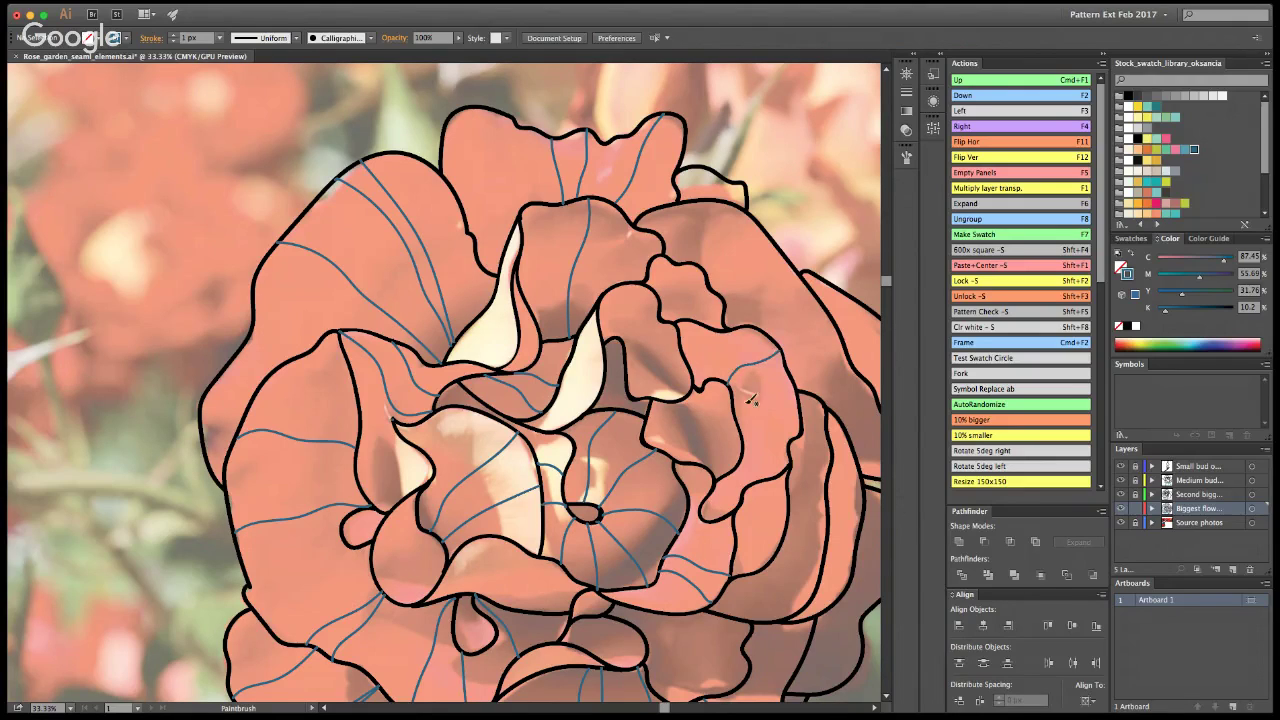
pyautogui.moveTo(741, 410); pyautogui.dragTo(806, 406)
# Step: Paint short slanted veins along the big rose's upper-right outer petals and short ones on the folded petals at its right
pyautogui.moveTo(648, 472); pyautogui.dragTo(462, 414)
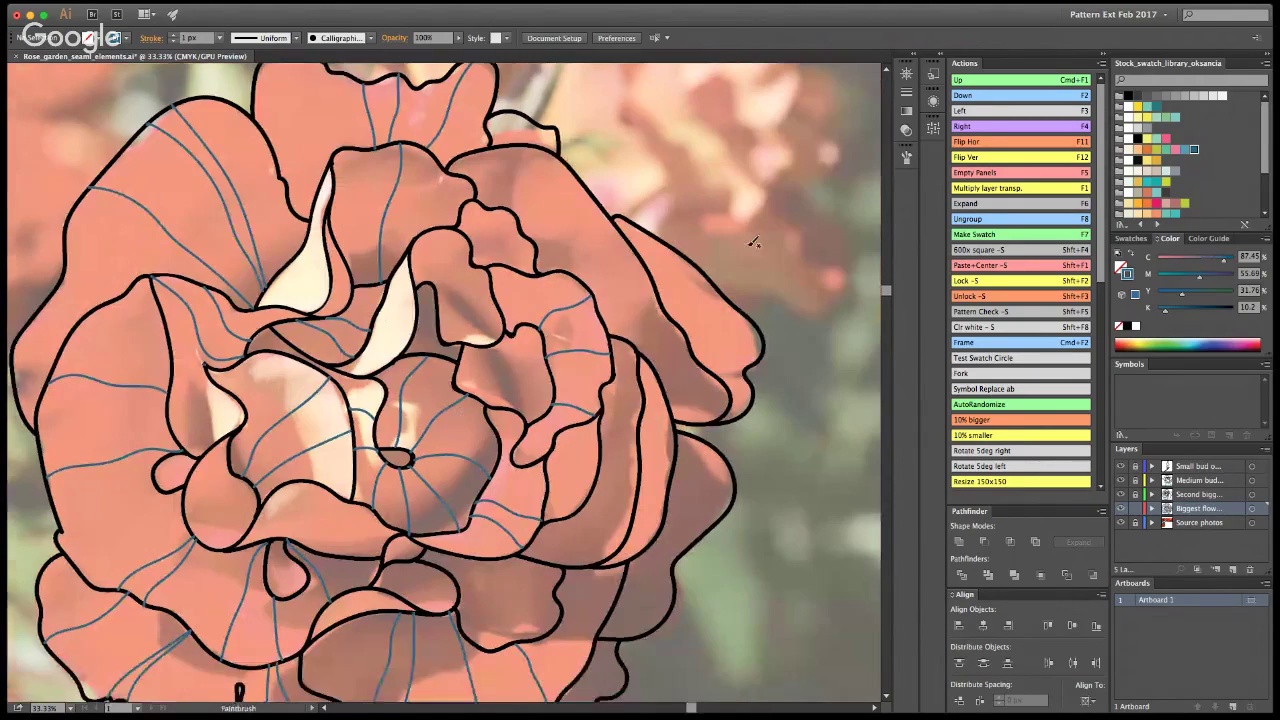
pyautogui.moveTo(537, 246); pyautogui.dragTo(583, 186)
pyautogui.moveTo(538, 262); pyautogui.dragTo(602, 205)
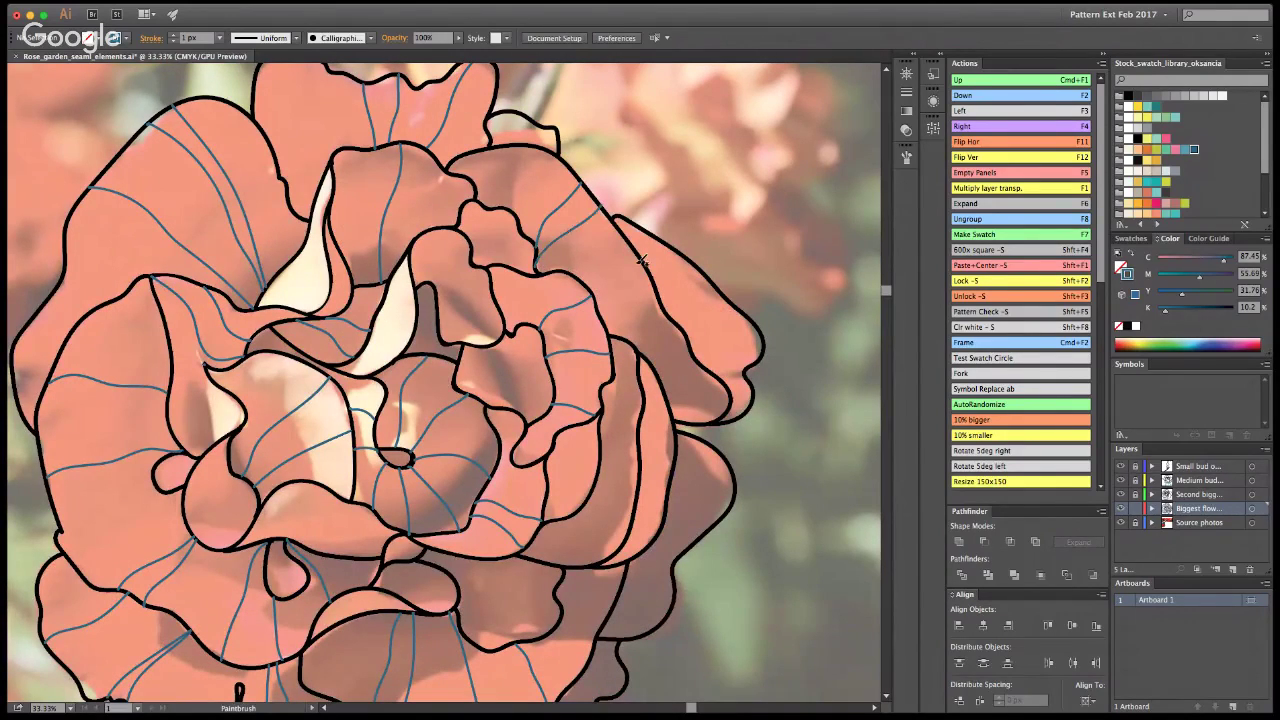
pyautogui.moveTo(588, 282); pyautogui.dragTo(635, 250)
pyautogui.moveTo(609, 330); pyautogui.dragTo(660, 304)
pyautogui.moveTo(657, 368); pyautogui.dragTo(695, 365)
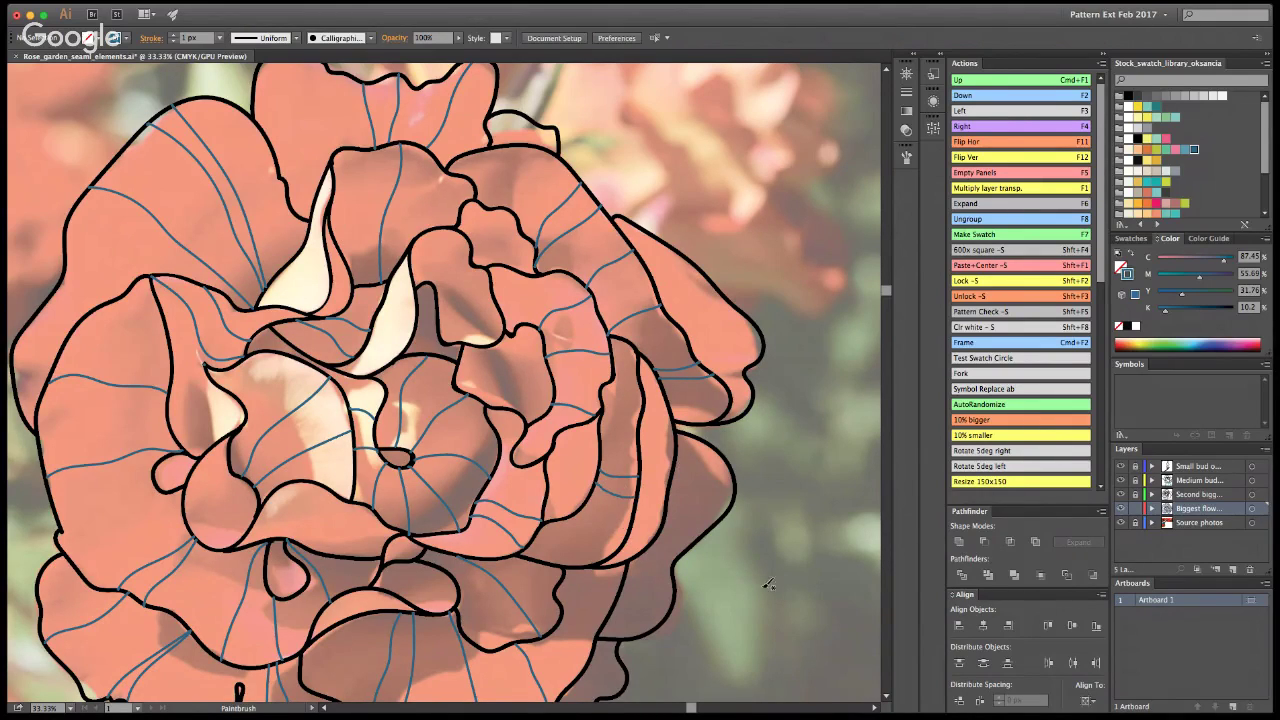
# Step: Hide the source photos to examine the whole veined rose on white, and show the photos again
pyautogui.keyDown('alt'); pyautogui.click(456, 450); pyautogui.keyUp('alt')
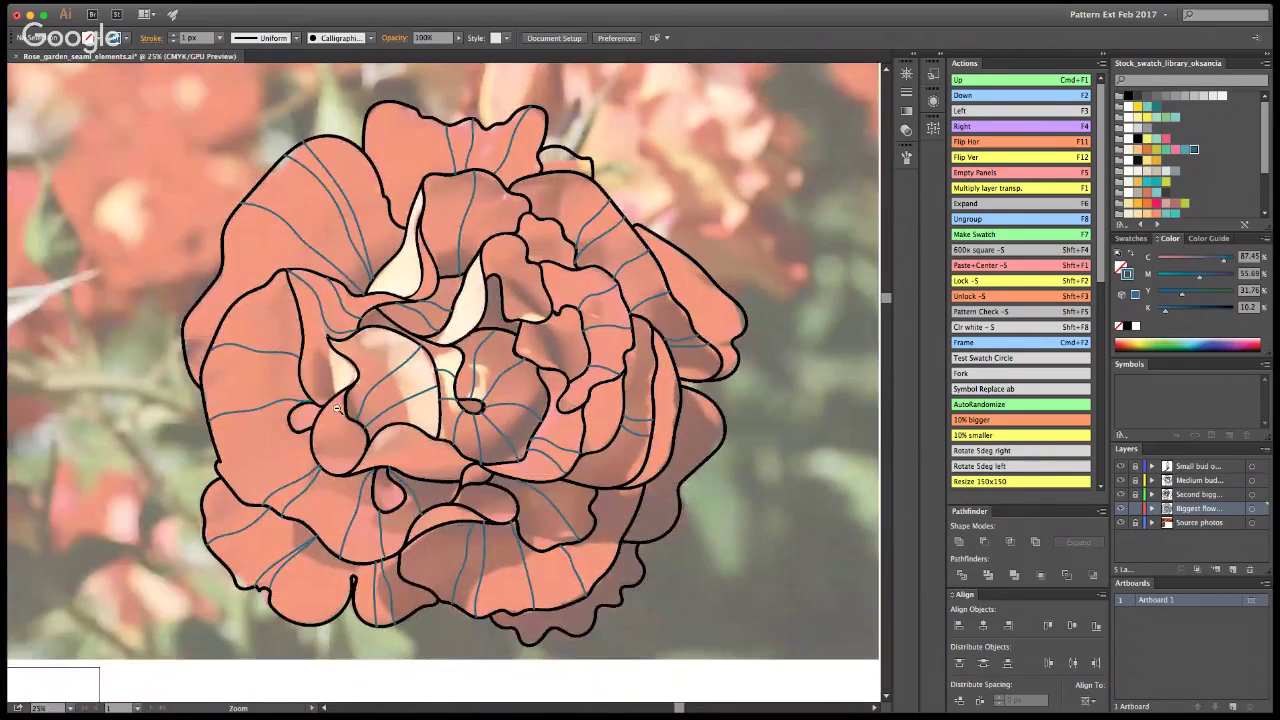
pyautogui.keyDown('alt'); pyautogui.click(337, 408); pyautogui.keyUp('alt')
pyautogui.click(1121, 522)
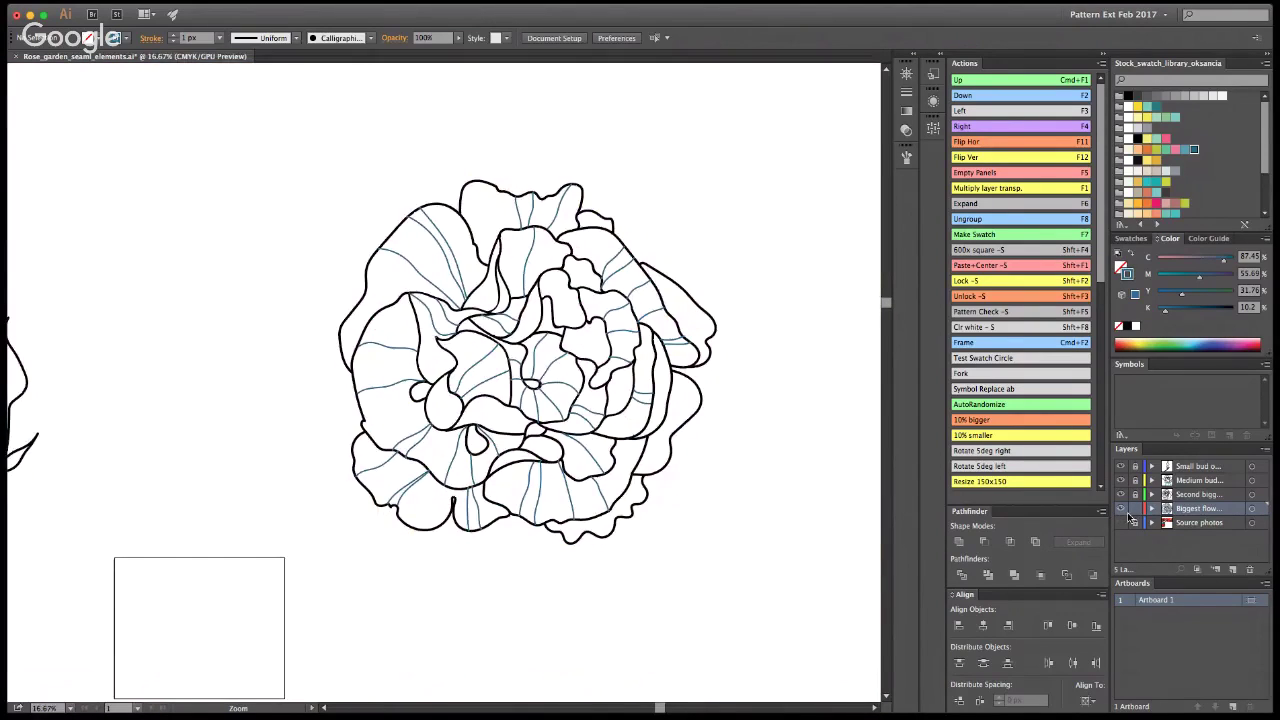
pyautogui.click(1121, 523)
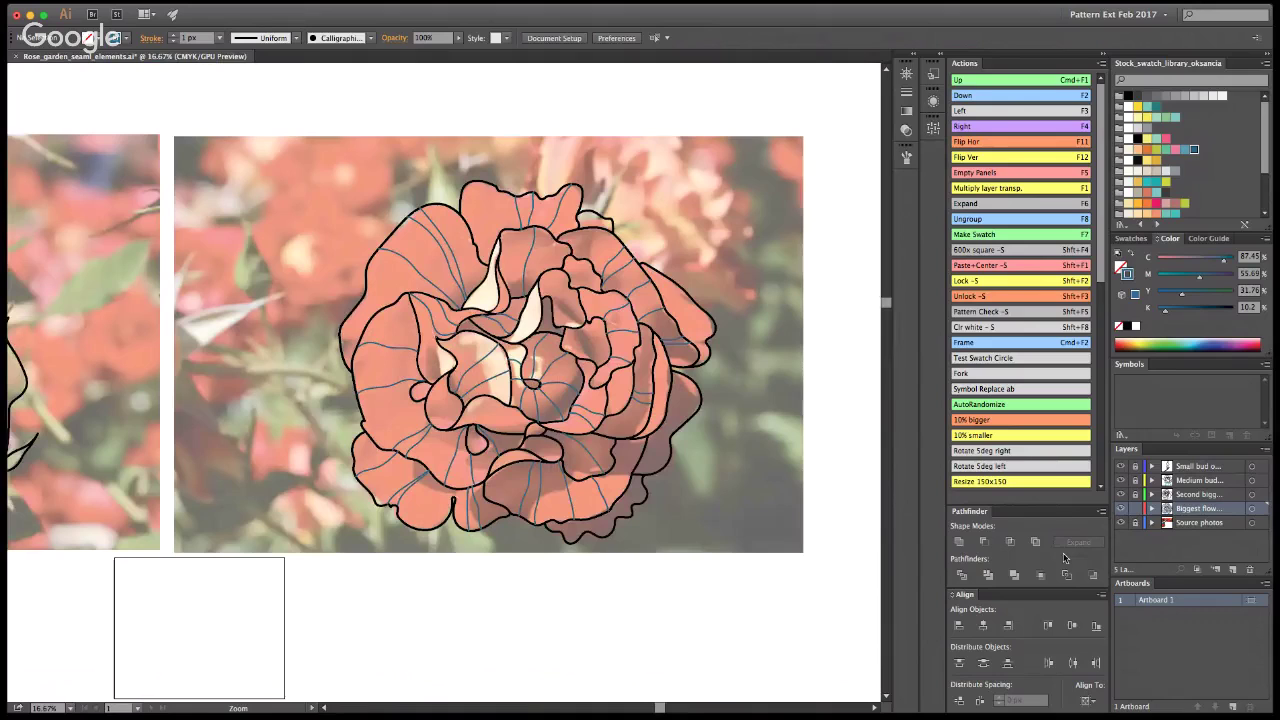
# Step: Paint short veins on the shaded lower-right outer petals, the bottom ruffle and the shaded petal under the rose's centre
pyautogui.click(560, 433)
pyautogui.click(525, 403)
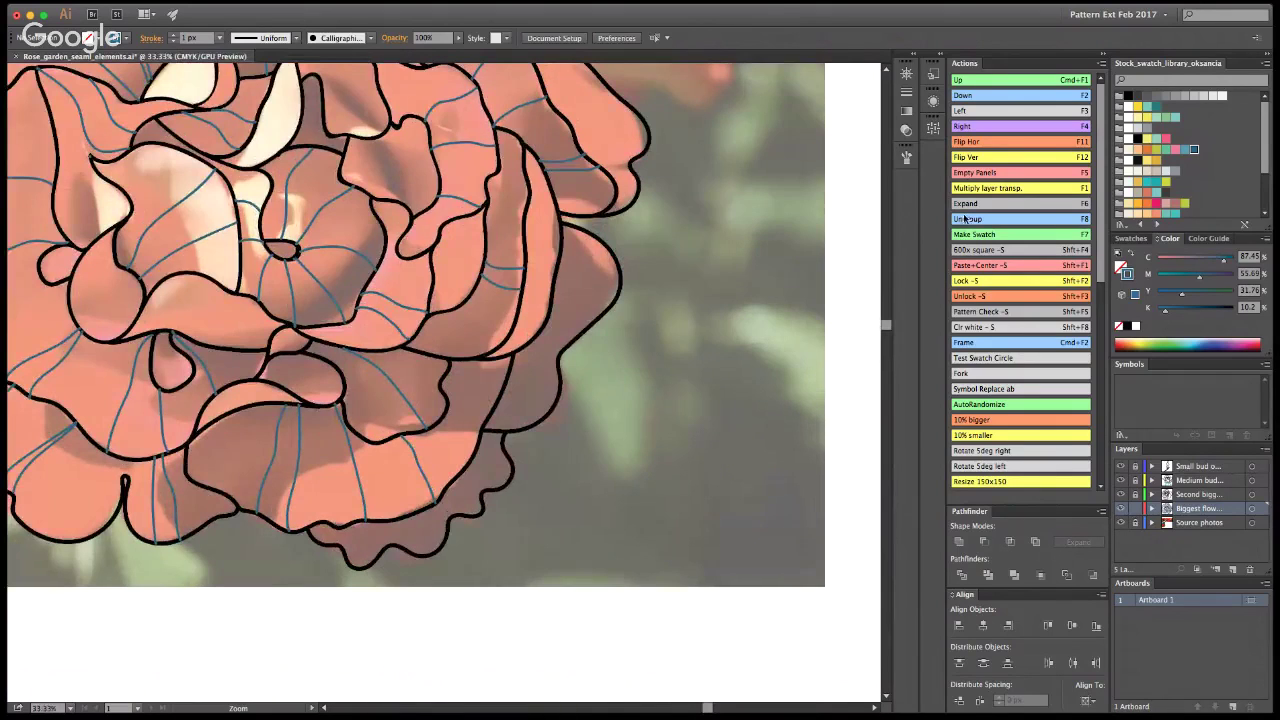
pyautogui.press('b')
pyautogui.moveTo(614, 305)
pyautogui.mouseDown()
pyautogui.moveTo(558, 302)
pyautogui.moveTo(560, 362)
pyautogui.moveTo(608, 310)
pyautogui.moveTo(558, 296)
pyautogui.moveTo(591, 312)
pyautogui.moveTo(576, 341)
pyautogui.moveTo(543, 326)
pyautogui.mouseUp()
pyautogui.press('super+z')
pyautogui.moveTo(541, 407); pyautogui.dragTo(505, 390)
pyautogui.moveTo(420, 513); pyautogui.dragTo(436, 546)
pyautogui.moveTo(70, 533); pyautogui.dragTo(95, 455)
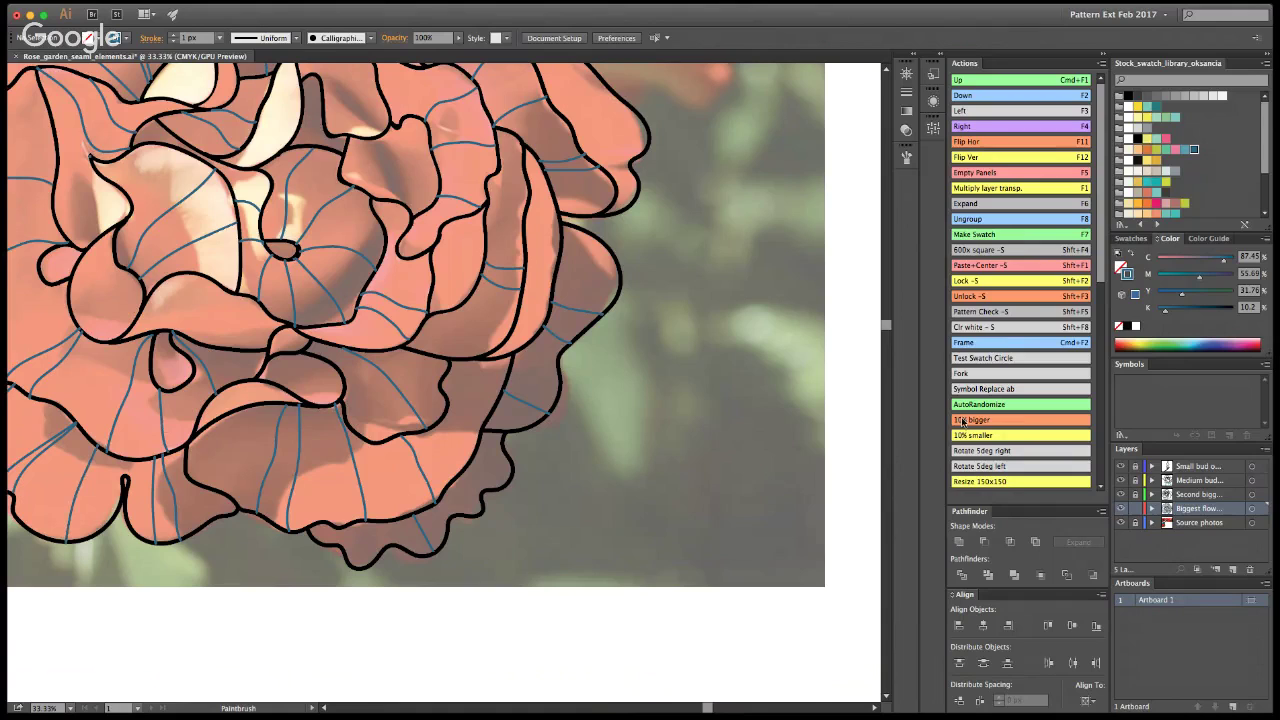
pyautogui.moveTo(449, 384); pyautogui.dragTo(600, 388)
# Step: Hide the source photos, bring all the flower drawings into view and save the document
pyautogui.keyDown('alt'); pyautogui.click(317, 370); pyautogui.keyUp('alt')
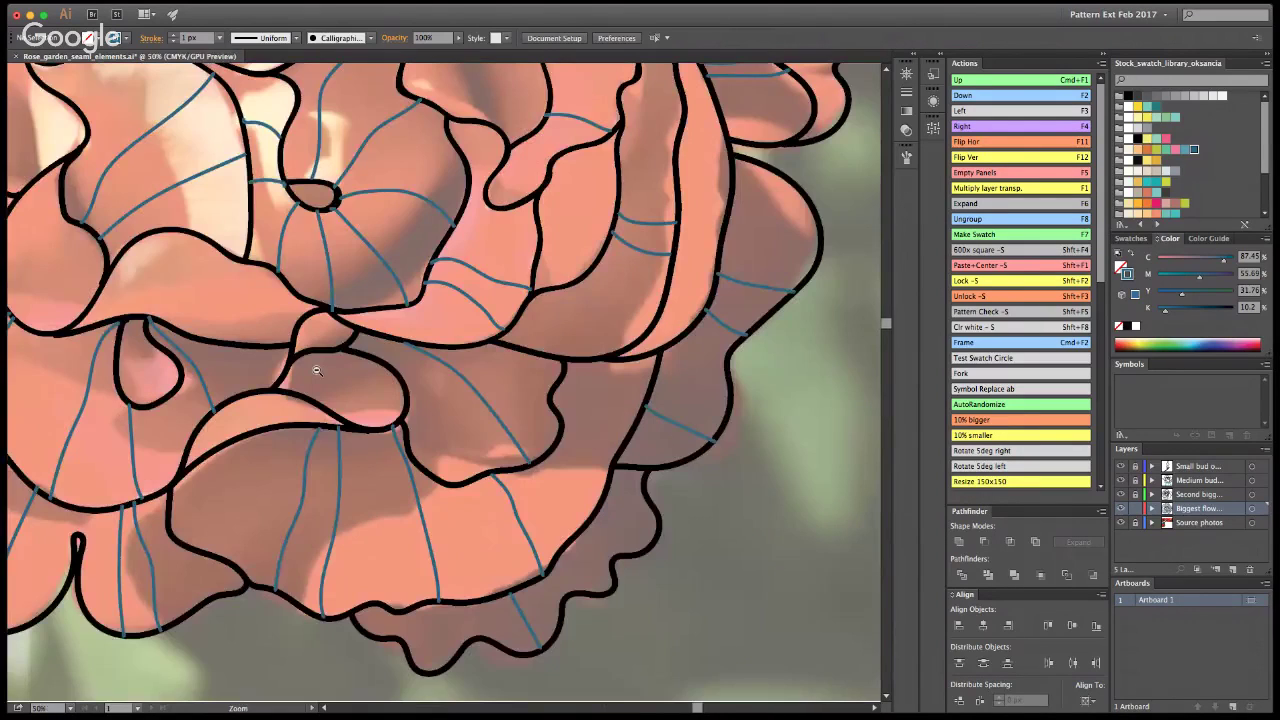
pyautogui.keyDown('alt'); pyautogui.click(317, 370); pyautogui.keyUp('alt')
pyautogui.keyDown('alt'); pyautogui.click(317, 370); pyautogui.keyUp('alt')
pyautogui.keyDown('alt'); pyautogui.click(317, 370); pyautogui.keyUp('alt')
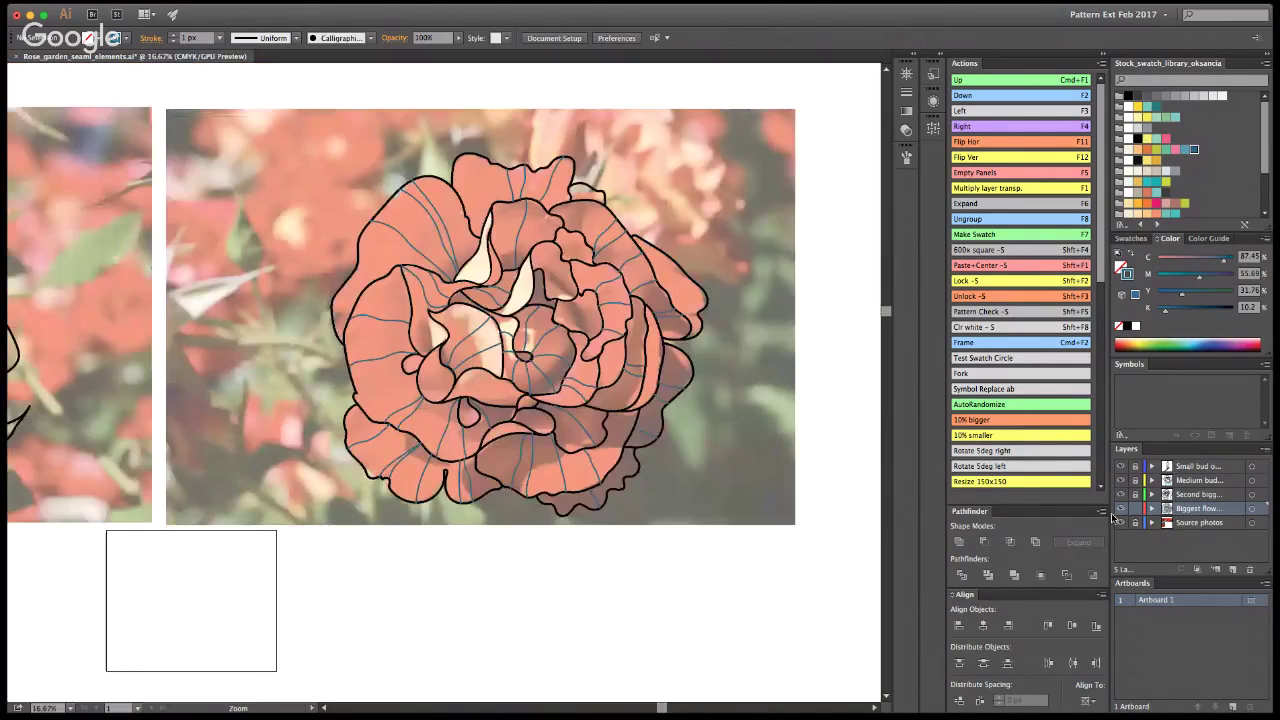
pyautogui.click(1120, 522)
pyautogui.keyDown('alt'); pyautogui.click(369, 395); pyautogui.keyUp('alt')
pyautogui.keyDown('alt'); pyautogui.click(369, 395); pyautogui.keyUp('alt')
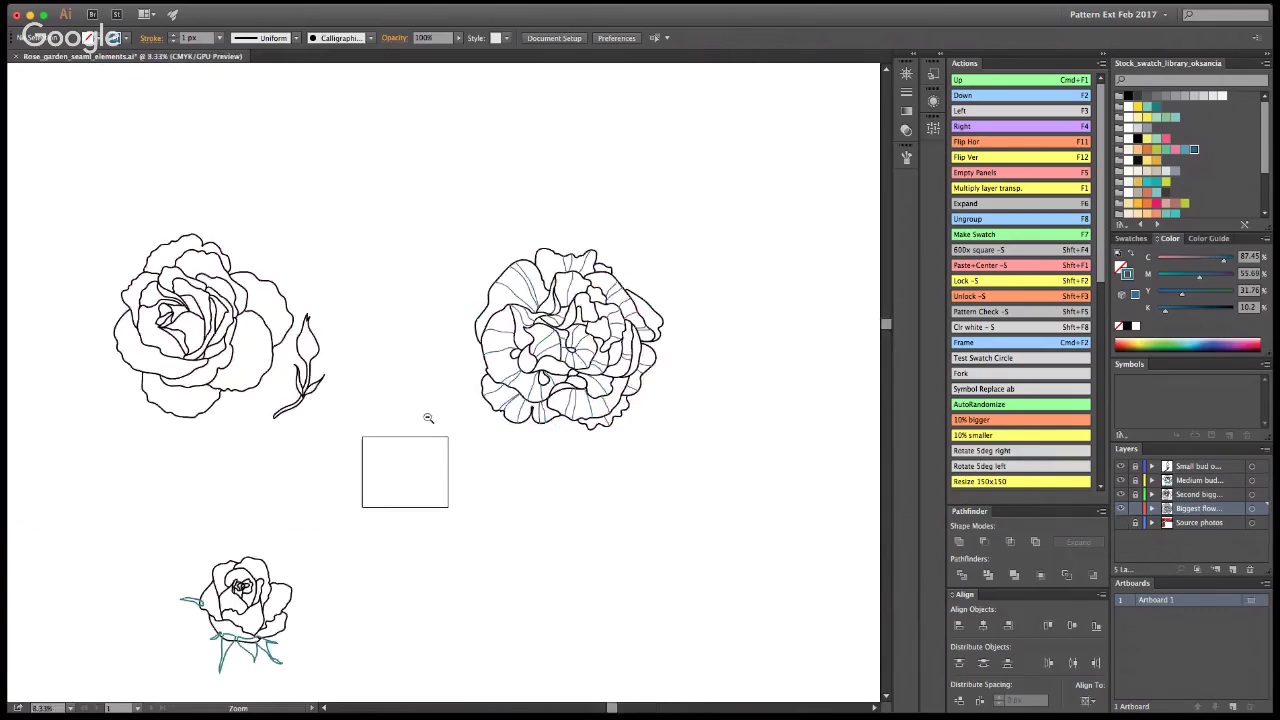
pyautogui.press('v')
pyautogui.press('super+s')
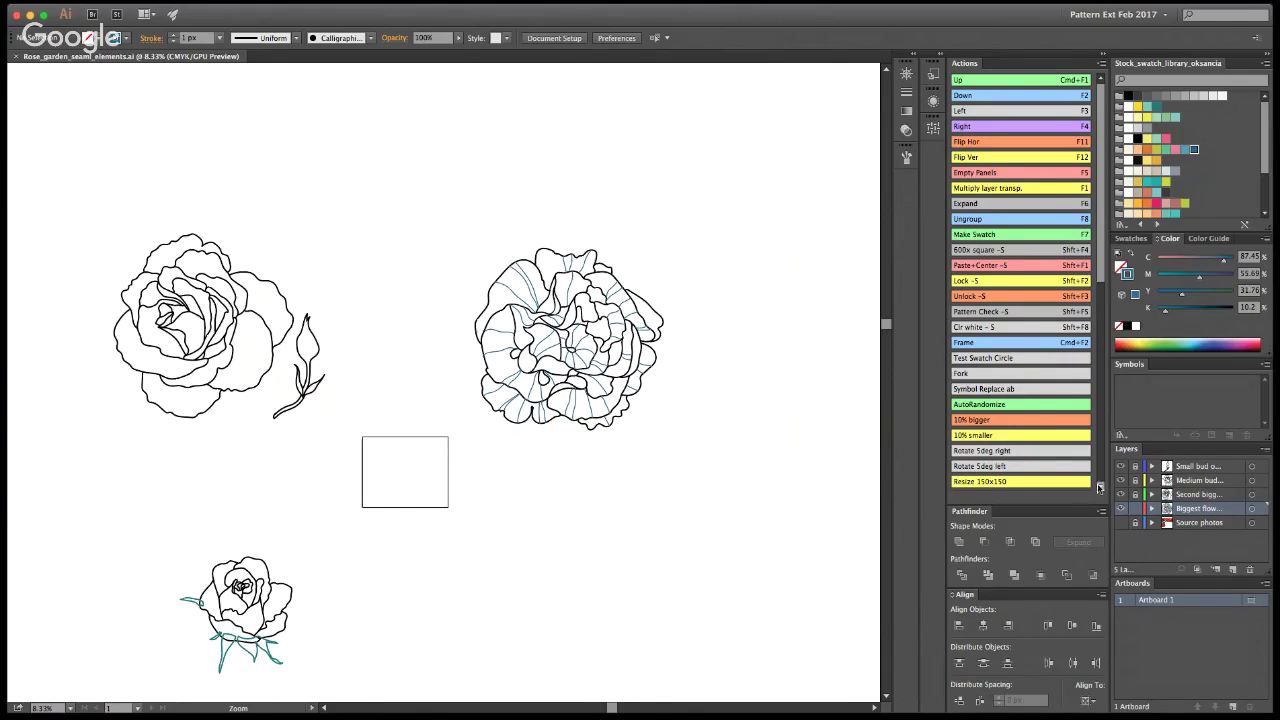
# Step: Lock the biggest flower's layer, unlock the second biggest flower's layer and make it active for painting
pyautogui.click(1135, 509)
pyautogui.click(1136, 495)
pyautogui.click(254, 362)
pyautogui.click(306, 322)
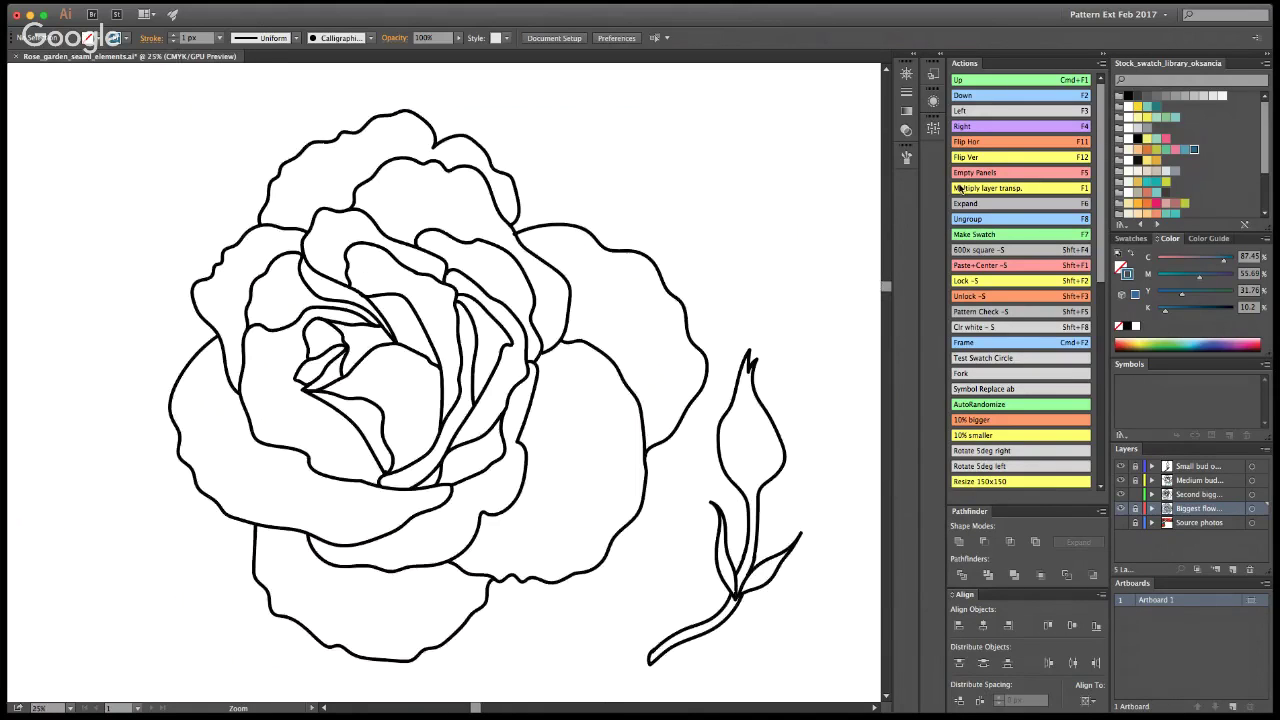
pyautogui.press('b')
pyautogui.click(1167, 496)
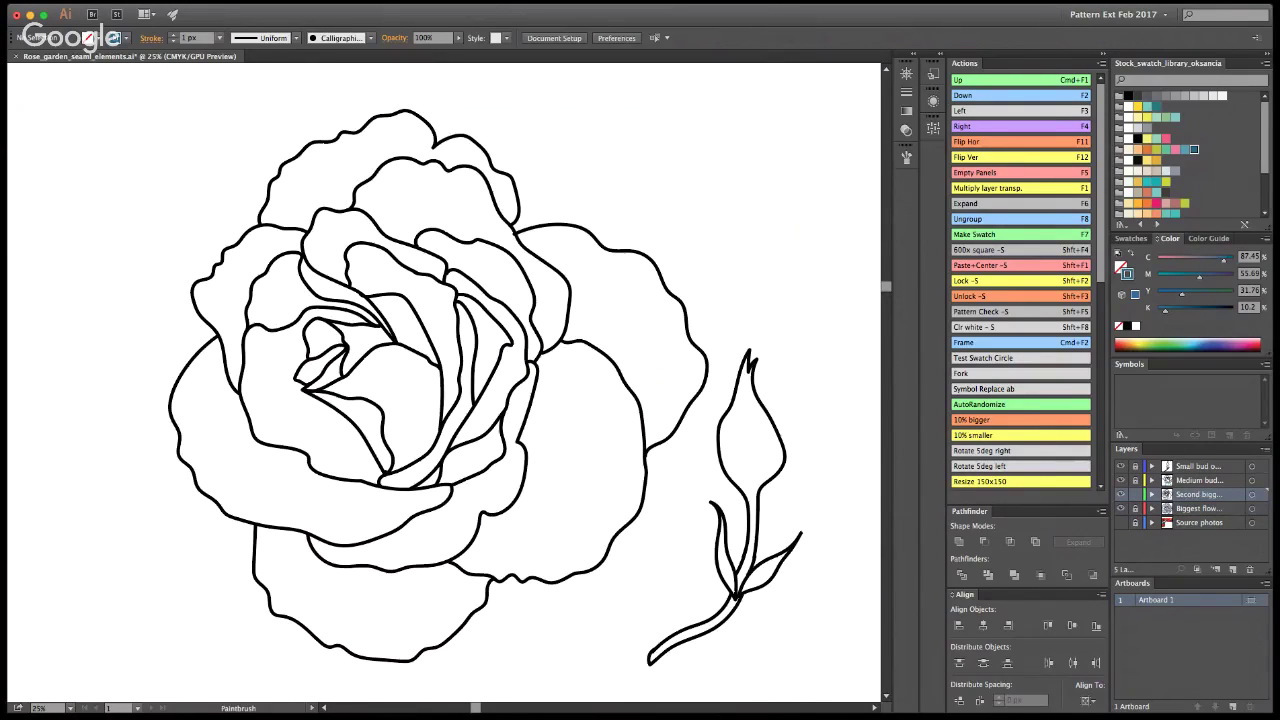
# Step: Paint curved blue veins across the rounded innermost petal of the second biggest rose
pyautogui.moveTo(361, 365)
pyautogui.mouseDown()
pyautogui.moveTo(394, 378)
pyautogui.moveTo(435, 432)
pyautogui.mouseUp()
pyautogui.moveTo(350, 368)
pyautogui.mouseDown()
pyautogui.moveTo(390, 386)
pyautogui.moveTo(436, 444)
pyautogui.mouseUp()
pyautogui.moveTo(432, 377); pyautogui.dragTo(376, 349)
pyautogui.press('super+z')
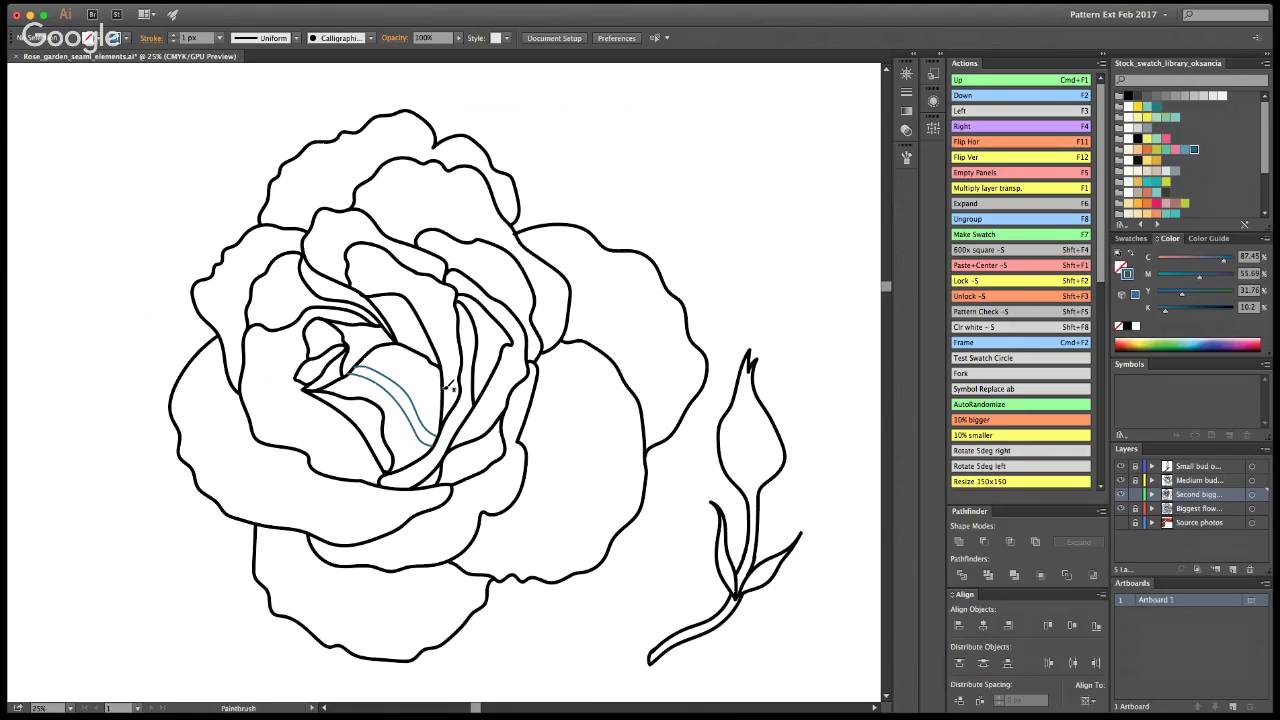
pyautogui.moveTo(450, 388); pyautogui.dragTo(366, 352)
# Step: Paint four veins on the inner petal wrapping the left and lower side of the second rose's centre
pyautogui.moveTo(274, 394); pyautogui.dragTo(300, 390)
pyautogui.moveTo(268, 439); pyautogui.dragTo(348, 417)
pyautogui.moveTo(258, 322); pyautogui.dragTo(311, 353)
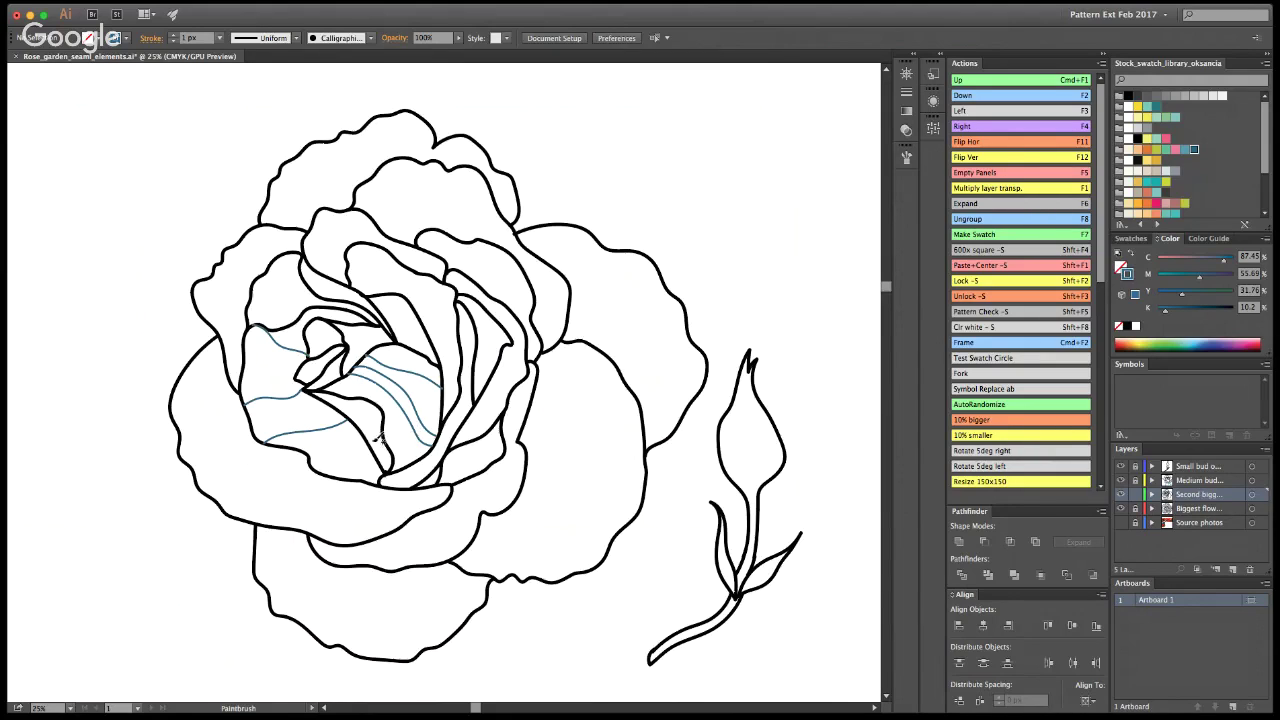
pyautogui.moveTo(371, 441); pyautogui.dragTo(373, 440)
pyautogui.press('super+z')
pyautogui.press('v')
pyautogui.press('b')
pyautogui.moveTo(367, 444); pyautogui.dragTo(368, 443)
# Step: Paint vein lines around the large lower-left petal of the second rose, from its outer edge to its inner edge
pyautogui.moveTo(187, 428); pyautogui.dragTo(250, 425)
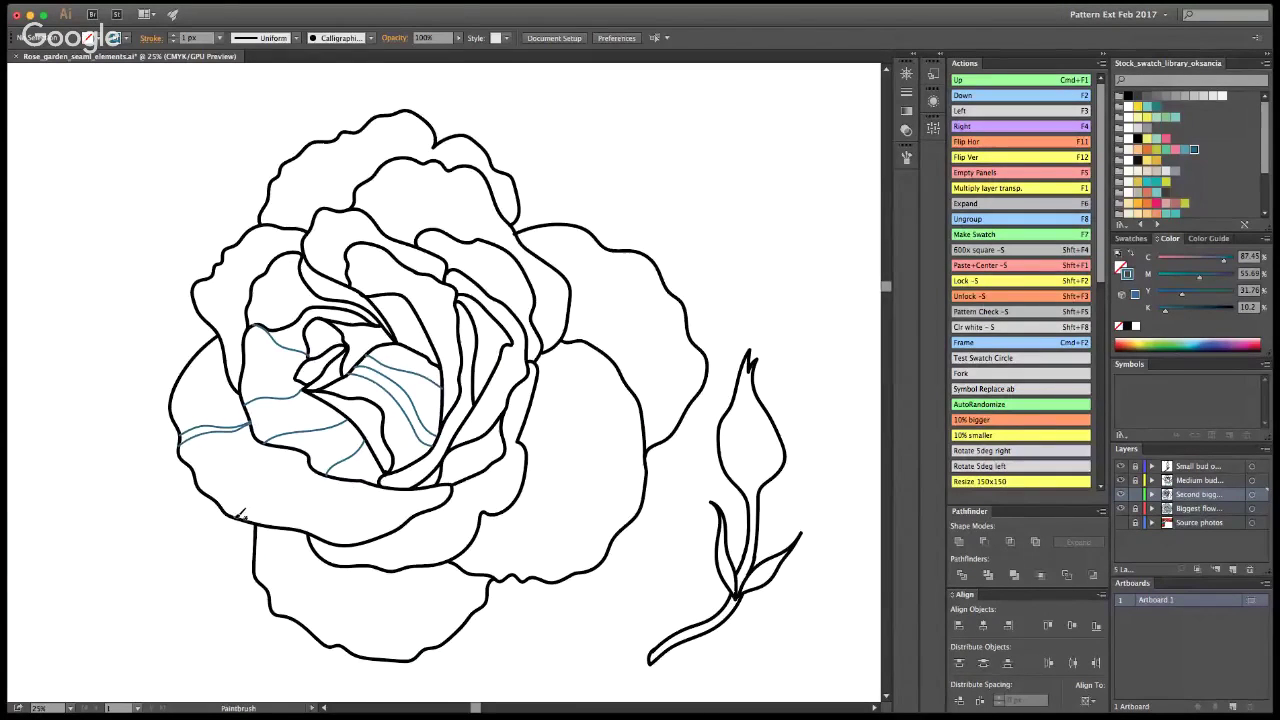
pyautogui.moveTo(240, 512); pyautogui.dragTo(302, 454)
pyautogui.moveTo(269, 501); pyautogui.dragTo(306, 457)
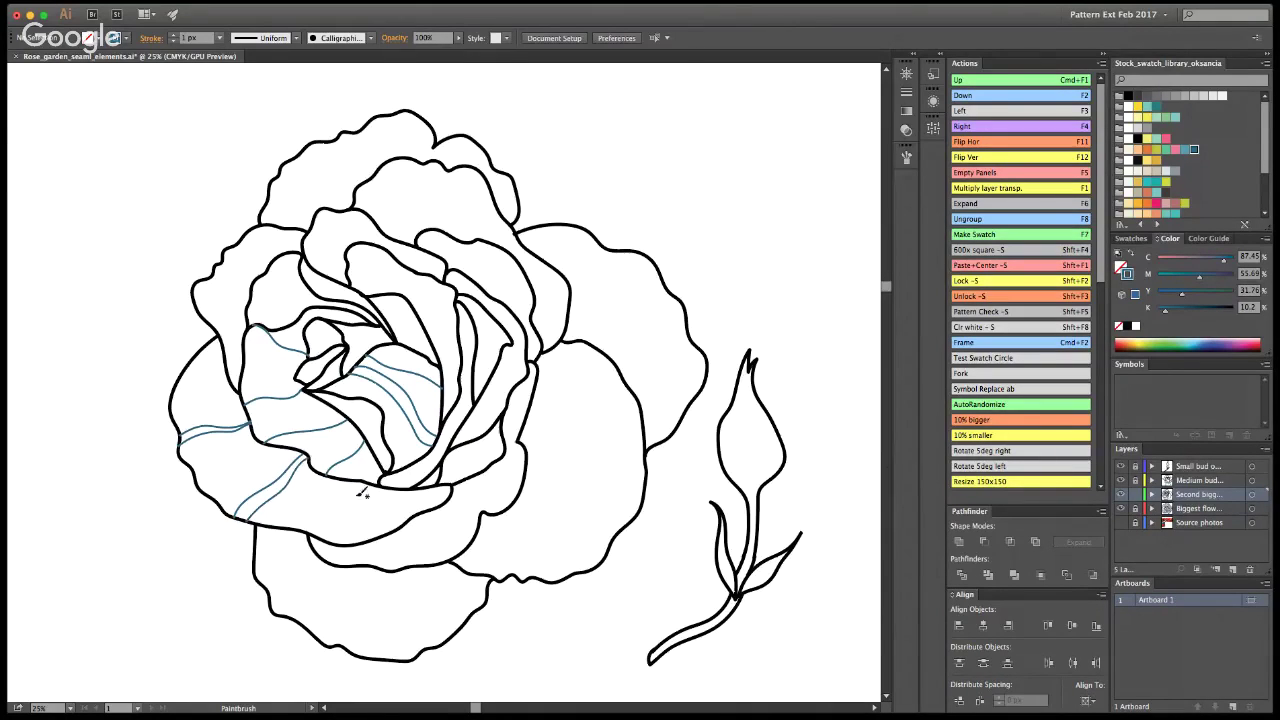
pyautogui.moveTo(343, 541); pyautogui.dragTo(363, 485)
pyautogui.moveTo(190, 370); pyautogui.dragTo(232, 364)
pyautogui.moveTo(382, 538); pyautogui.dragTo(393, 494)
# Step: Paint four veins on the second rose's top back petal and two on the petal in front of it
pyautogui.moveTo(278, 177); pyautogui.dragTo(318, 209)
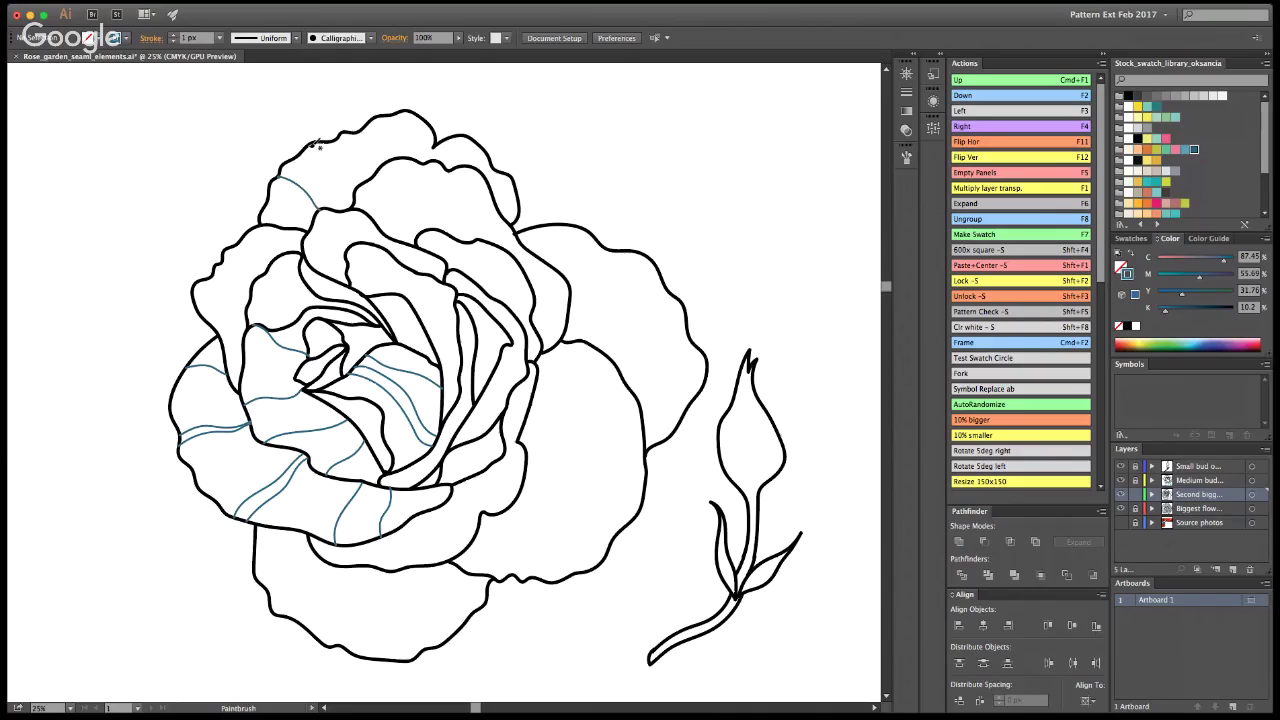
pyautogui.moveTo(318, 142); pyautogui.dragTo(351, 207)
pyautogui.moveTo(372, 124); pyautogui.dragTo(382, 161)
pyautogui.moveTo(426, 118); pyautogui.dragTo(424, 160)
pyautogui.moveTo(447, 168)
pyautogui.mouseDown()
pyautogui.moveTo(453, 230)
pyautogui.moveTo(483, 236)
pyautogui.moveTo(500, 209)
pyautogui.mouseUp()
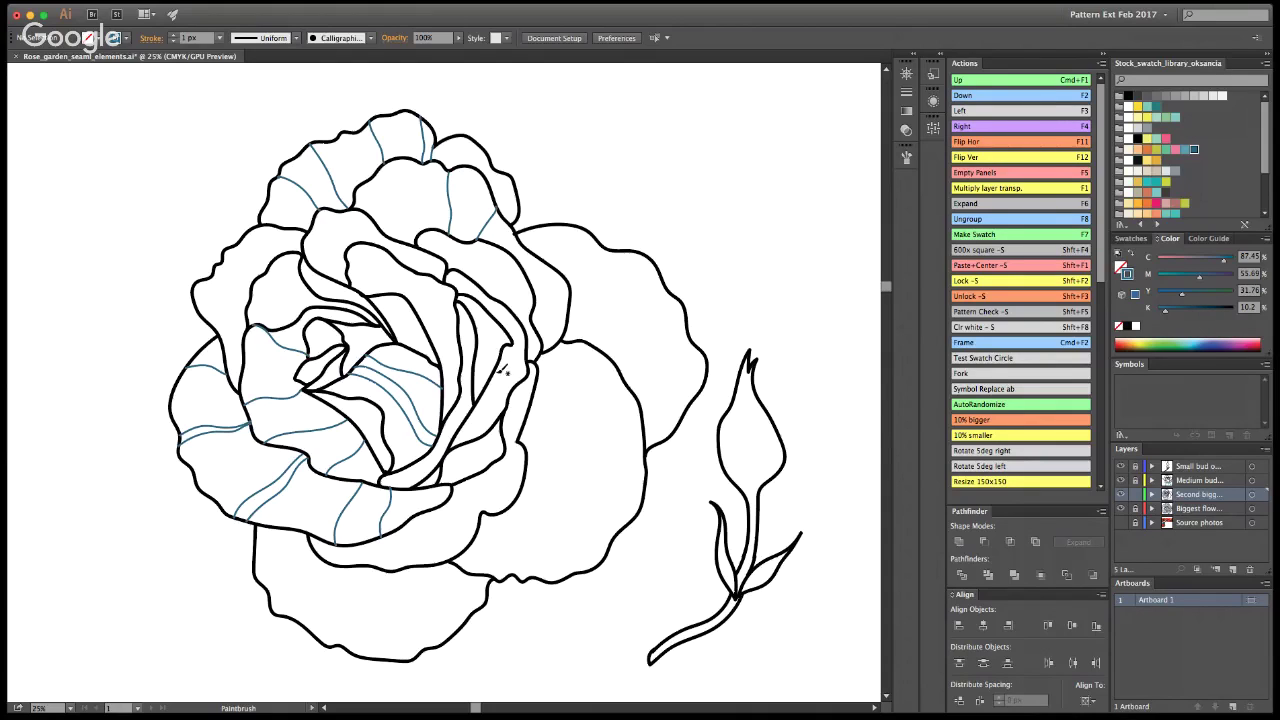
# Step: Paint short veins on the narrow inner petals above and right of the centre and two on the adjoining right petal
pyautogui.moveTo(496, 371); pyautogui.dragTo(517, 368)
pyautogui.moveTo(428, 318); pyautogui.dragTo(458, 285)
pyautogui.moveTo(535, 287); pyautogui.dragTo(566, 270)
pyautogui.moveTo(541, 327); pyautogui.dragTo(573, 312)
# Step: Paint four veins fanning downward across the second rose's bottom outer petal
pyautogui.moveTo(311, 545); pyautogui.dragTo(265, 585)
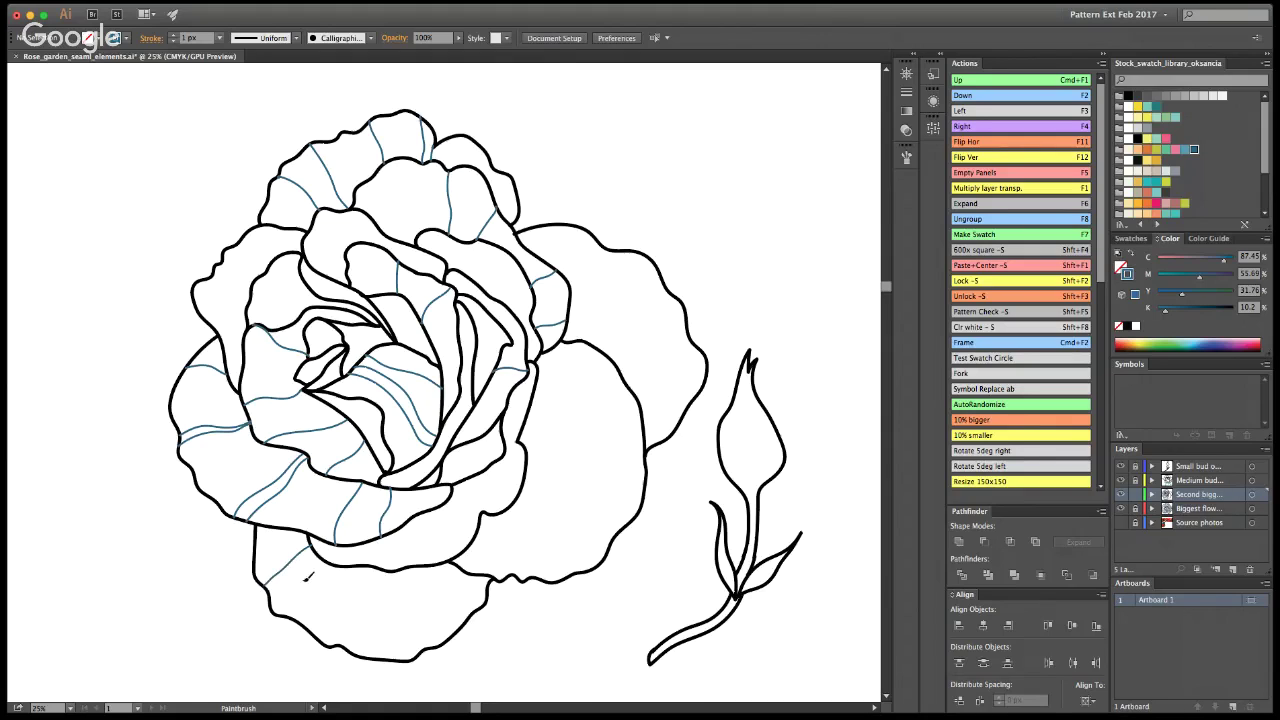
pyautogui.moveTo(337, 564); pyautogui.dragTo(327, 610)
pyautogui.moveTo(388, 569); pyautogui.dragTo(406, 660)
pyautogui.moveTo(432, 562); pyautogui.dragTo(478, 612)
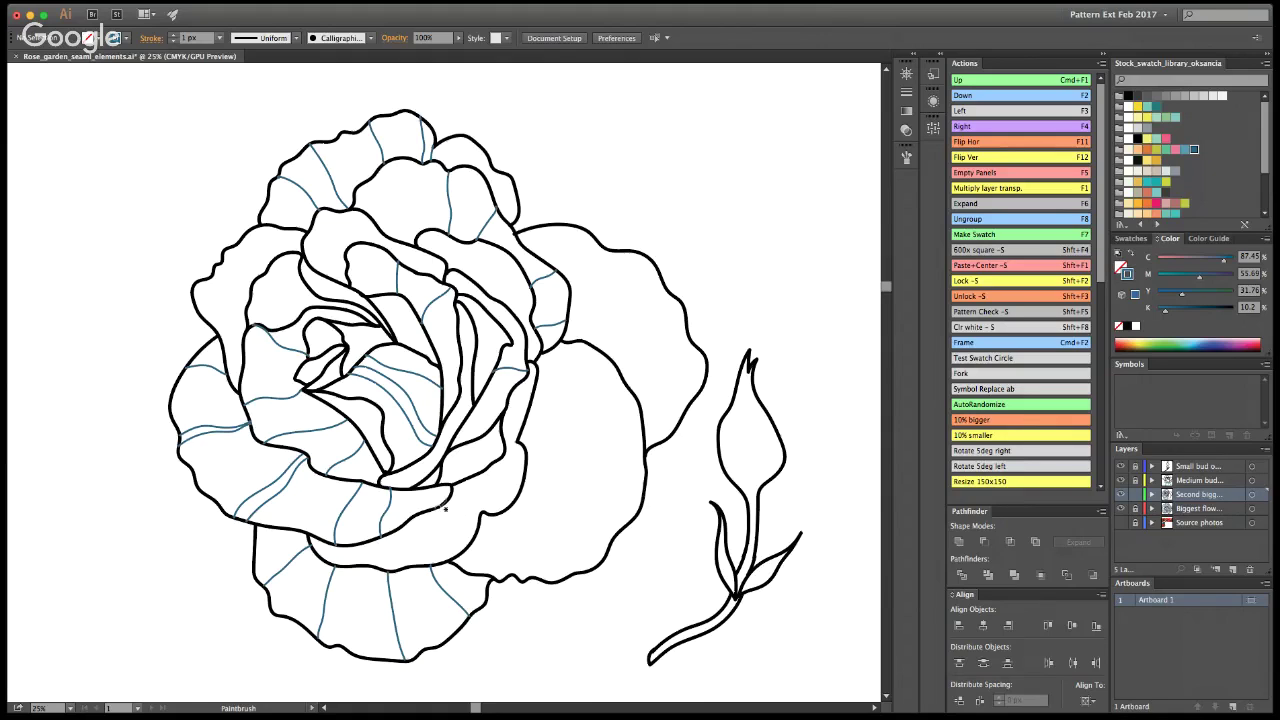
# Step: Paint a vein on the second rose's lower petal beneath the curled edge and three across its large lower-right petal
pyautogui.moveTo(440, 506); pyautogui.dragTo(474, 538)
pyautogui.moveTo(514, 497); pyautogui.dragTo(604, 556)
pyautogui.moveTo(527, 462); pyautogui.dragTo(646, 479)
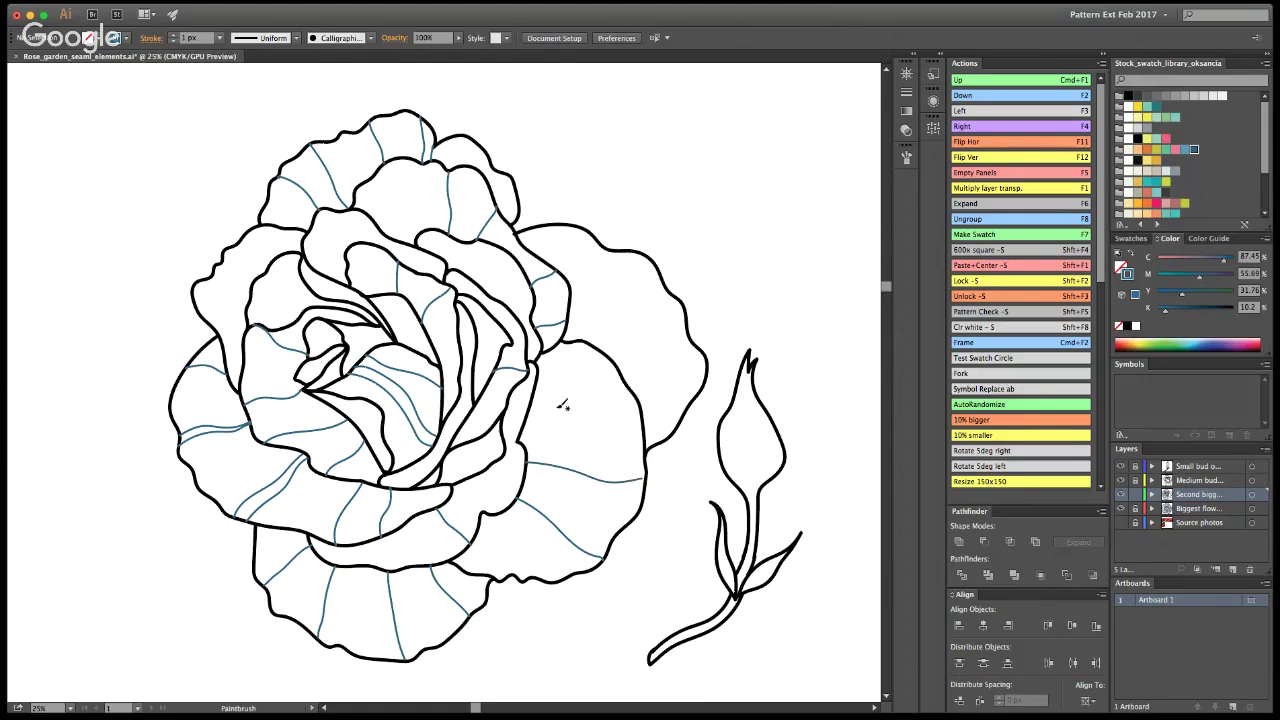
pyautogui.press('super+z')
pyautogui.moveTo(527, 462); pyautogui.dragTo(647, 475)
pyautogui.moveTo(528, 394); pyautogui.dragTo(625, 383)
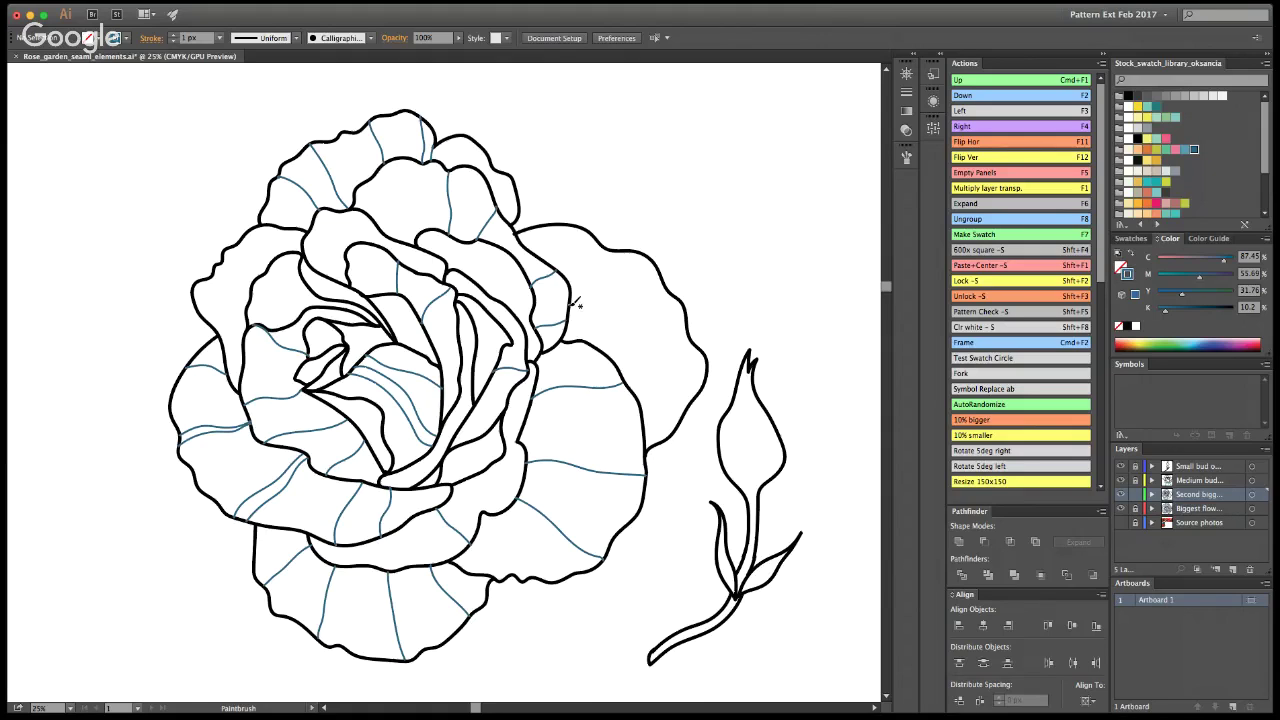
# Step: Paint four veins fanning outward across the second rose's upper-right outer petal
pyautogui.moveTo(590, 283); pyautogui.dragTo(606, 240)
pyautogui.moveTo(600, 347); pyautogui.dragTo(663, 277)
pyautogui.moveTo(636, 396); pyautogui.dragTo(713, 352)
pyautogui.moveTo(596, 346); pyautogui.dragTo(652, 247)
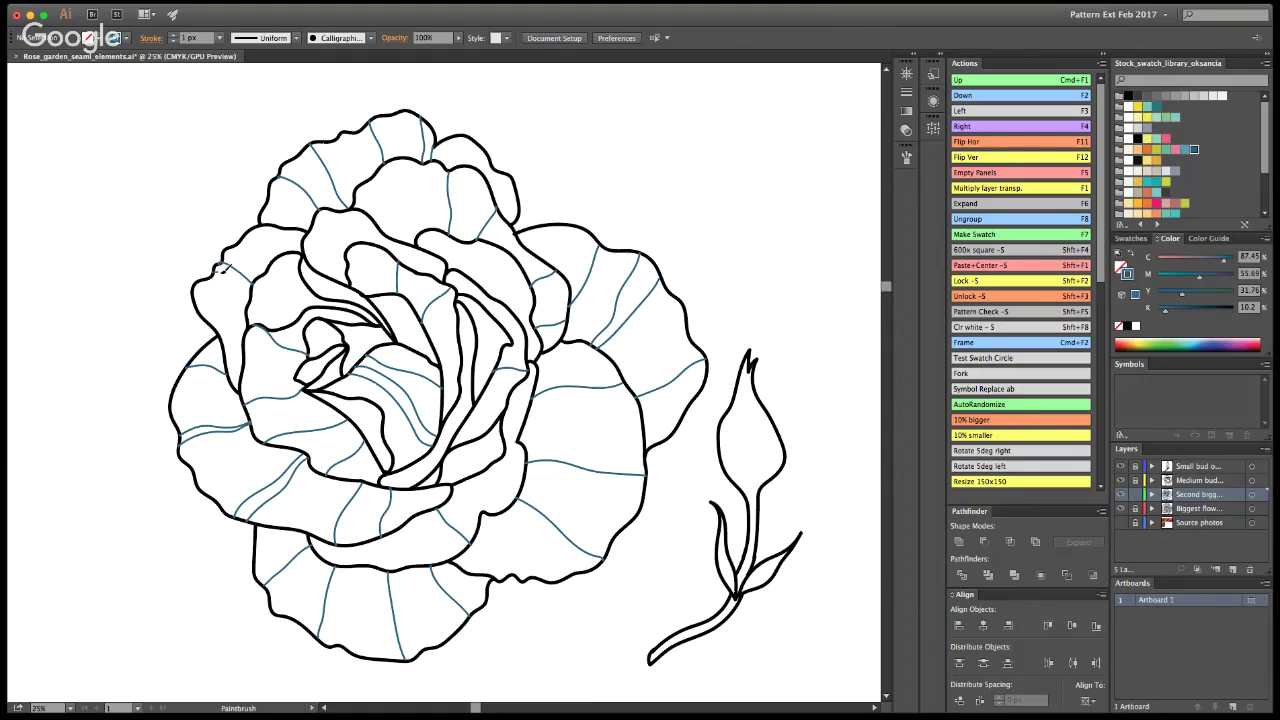
# Step: Paint short veins on the second rose's upper-left petal, its upper inner petal and the lower front petals
pyautogui.moveTo(254, 284); pyautogui.dragTo(256, 283)
pyautogui.moveTo(482, 475); pyautogui.dragTo(523, 487)
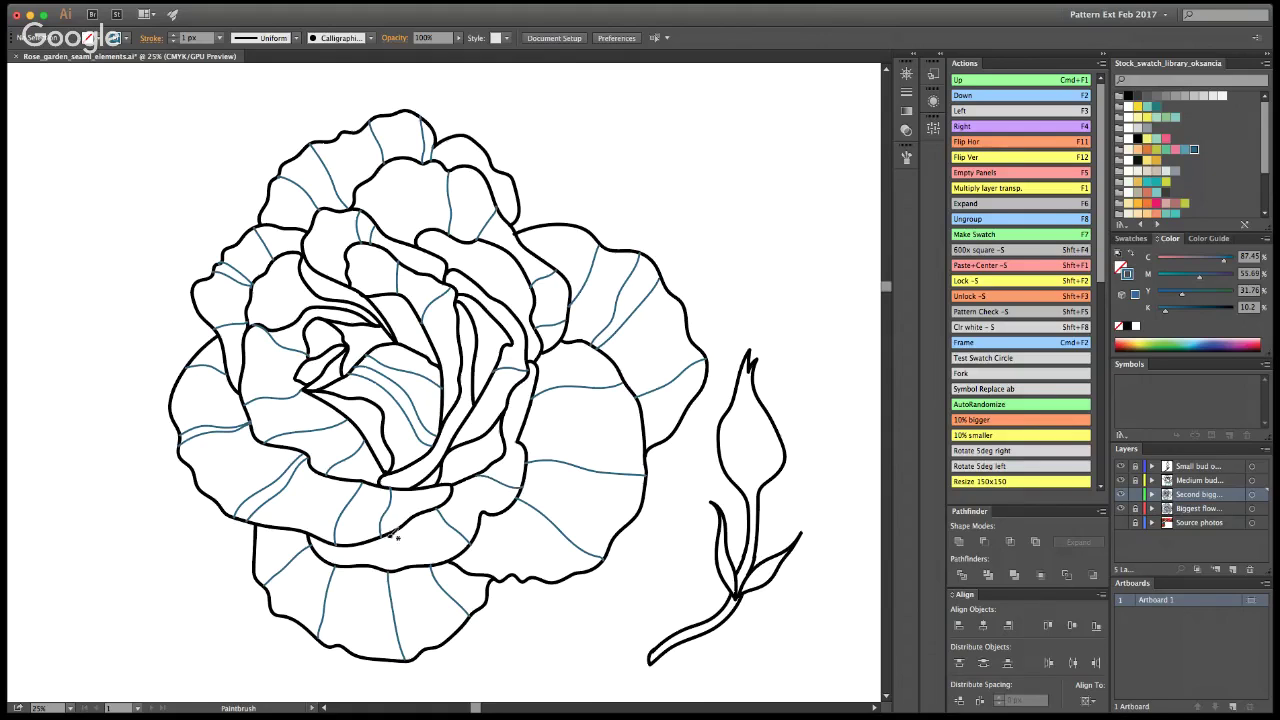
pyautogui.moveTo(403, 526); pyautogui.dragTo(415, 565)
pyautogui.moveTo(267, 279); pyautogui.dragTo(309, 298)
pyautogui.press('super+z')
# Step: Show the source photos layer and add two more veins across the second rose's large lower-right petal
pyautogui.click(1121, 523)
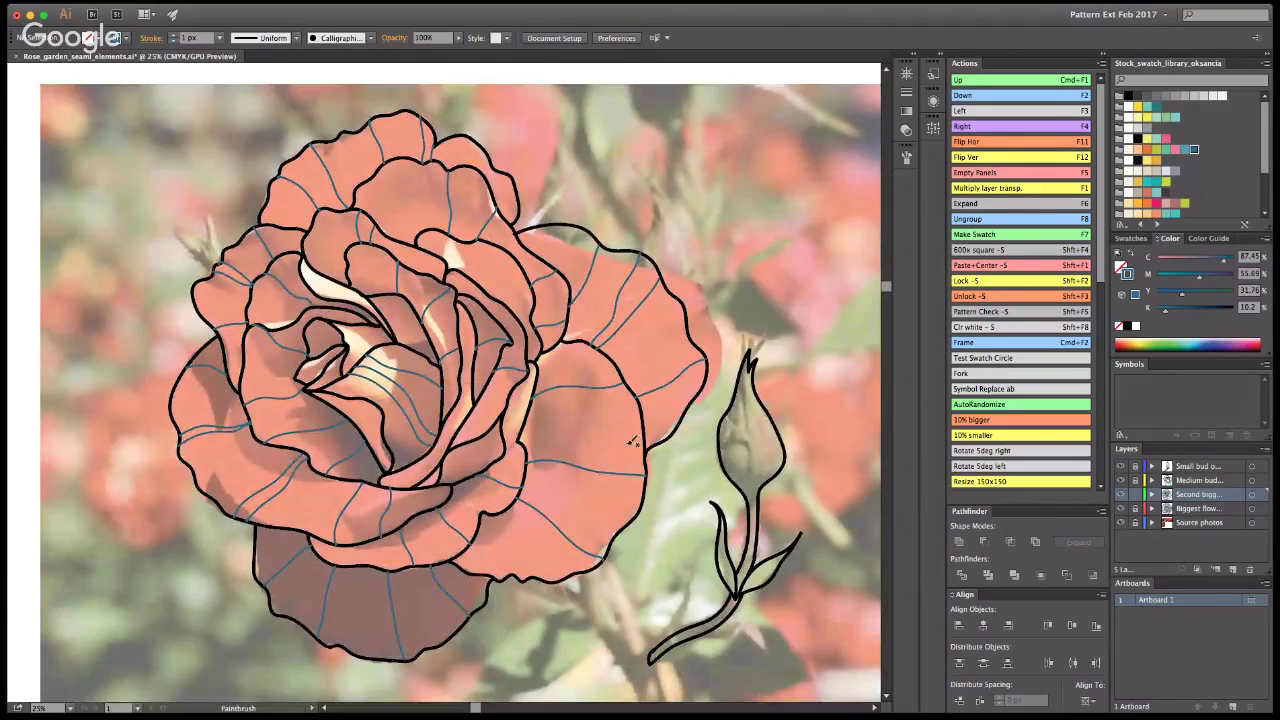
pyautogui.moveTo(535, 411); pyautogui.dragTo(641, 405)
pyautogui.moveTo(532, 464); pyautogui.dragTo(584, 470)
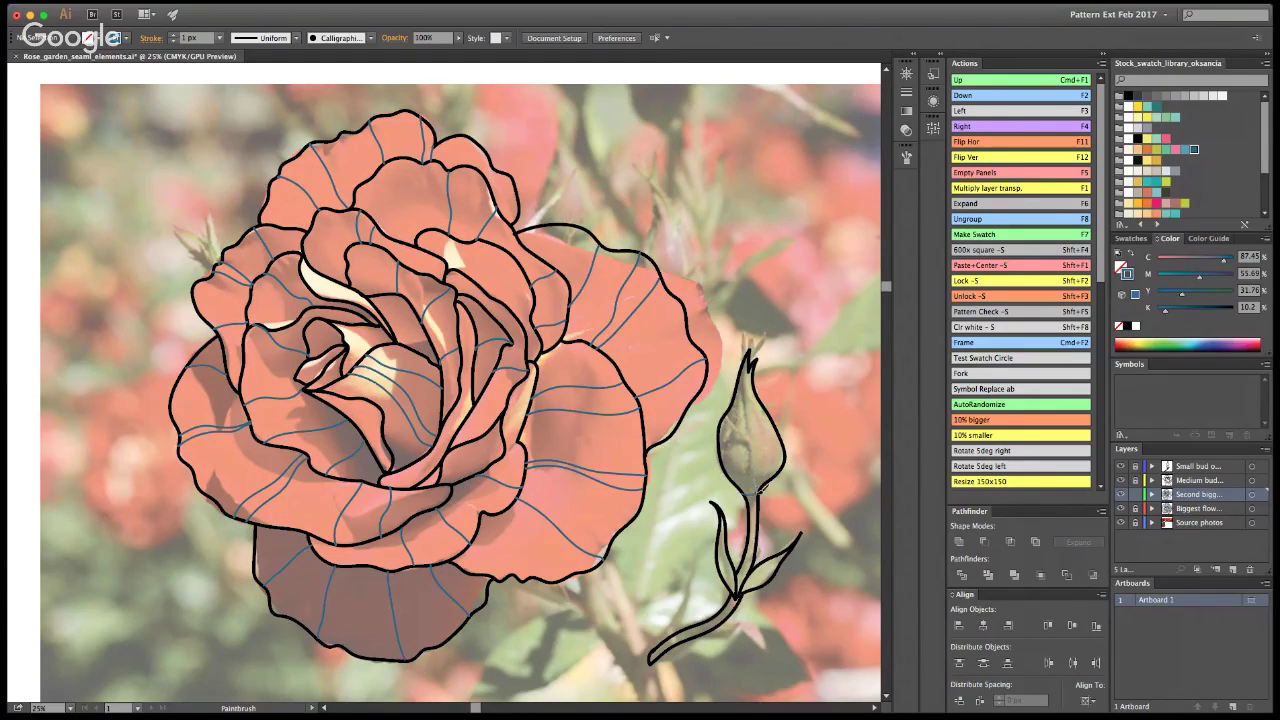
# Step: Paint lengthwise veins on the small bud, running from its base toward the tip
pyautogui.moveTo(754, 458); pyautogui.dragTo(747, 403)
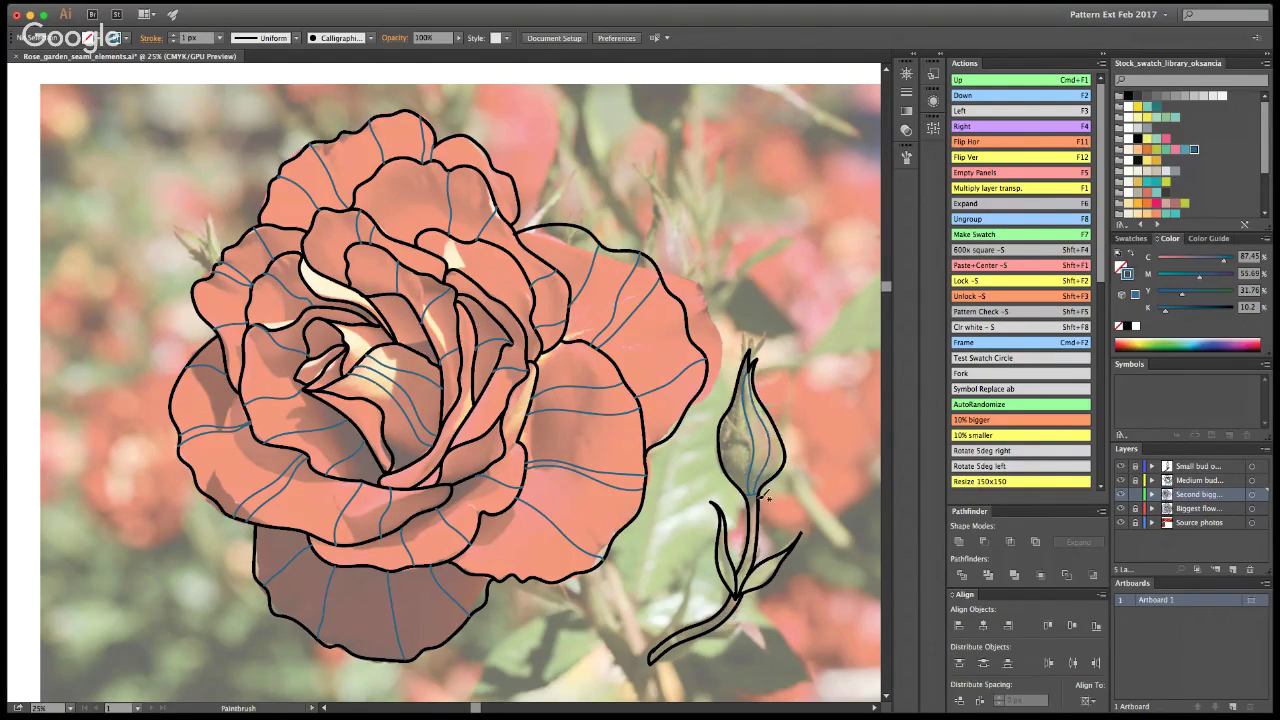
pyautogui.moveTo(751, 494)
pyautogui.mouseDown()
pyautogui.moveTo(735, 469)
pyautogui.moveTo(740, 412)
pyautogui.mouseUp()
pyautogui.press('super+z')
pyautogui.moveTo(742, 484)
pyautogui.mouseDown()
pyautogui.moveTo(729, 430)
pyautogui.moveTo(748, 371)
pyautogui.mouseUp()
pyautogui.press('super+z')
pyautogui.moveTo(733, 452); pyautogui.dragTo(750, 366)
# Step: Paint centre veins in the two leaves on the small bud's stem and adjust the left vein's upper end
pyautogui.moveTo(738, 596); pyautogui.dragTo(726, 529)
pyautogui.press('a')
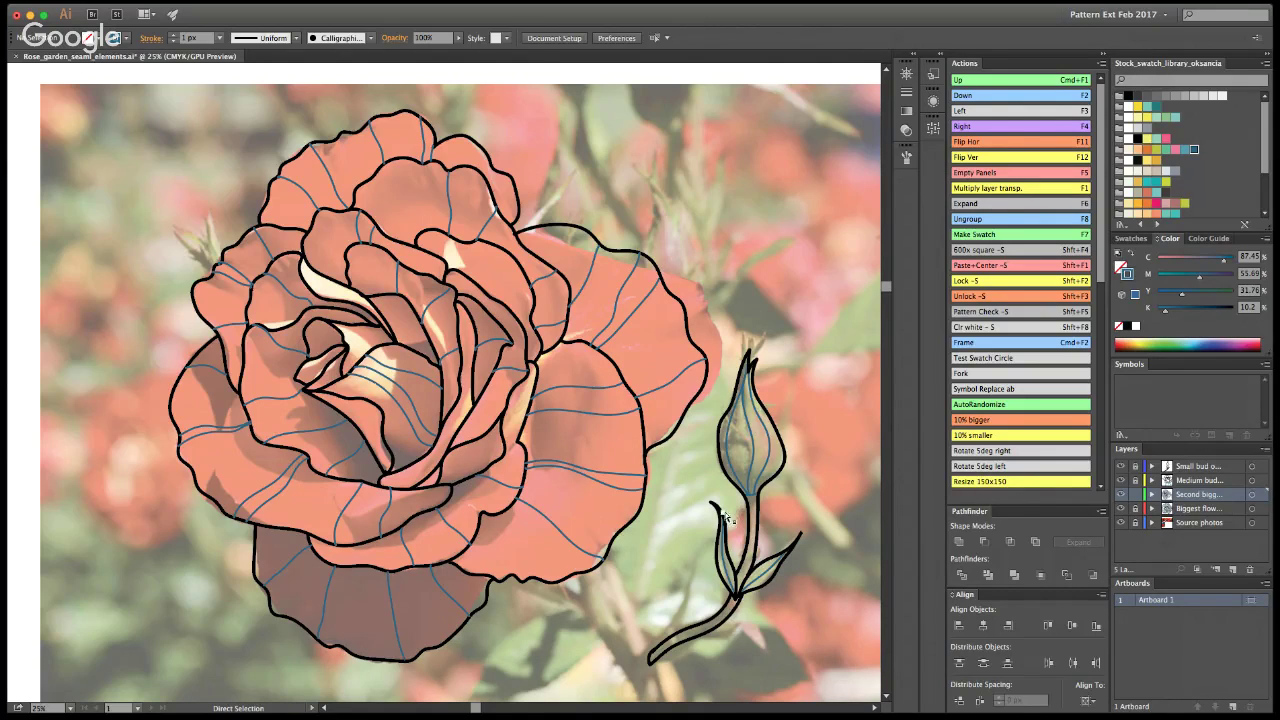
pyautogui.moveTo(723, 513); pyautogui.dragTo(721, 515)
pyautogui.click(795, 427)
# Step: Hide the source photos layer and bring all the flower drawings into view
pyautogui.press('z')
pyautogui.click(463, 408)
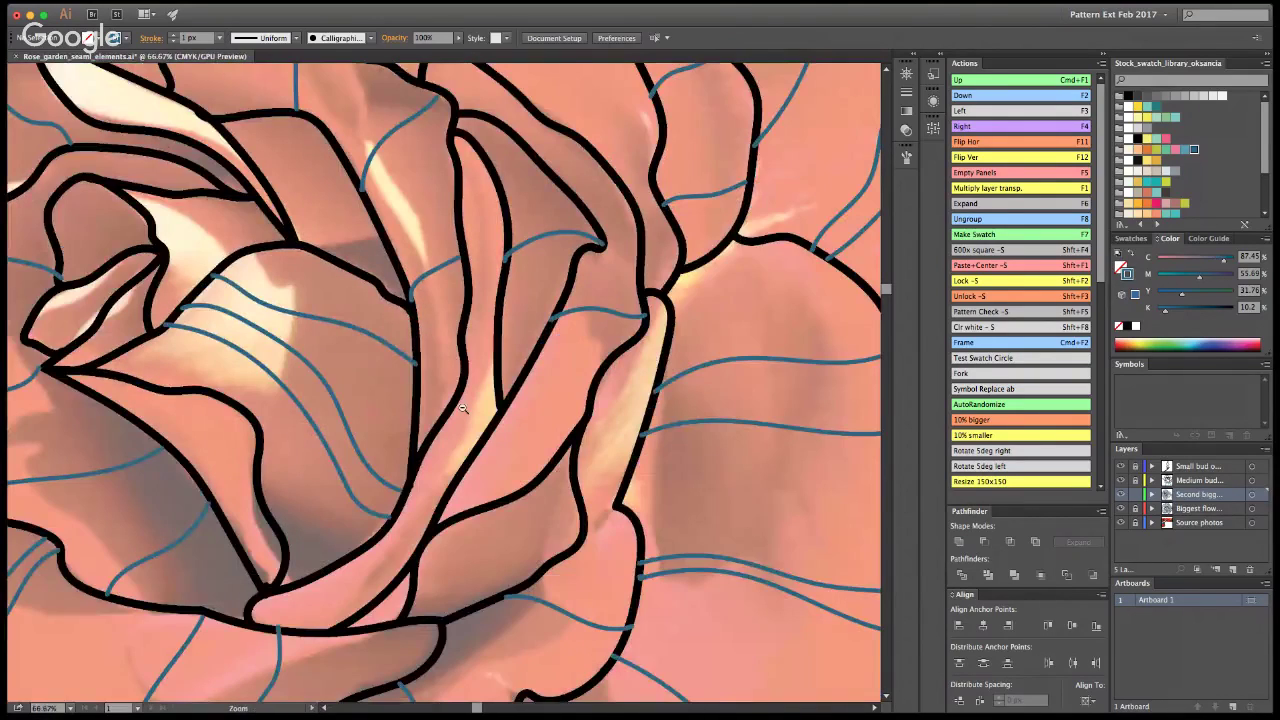
pyautogui.keyDown('alt'); pyautogui.click(463, 408); pyautogui.keyUp('alt')
pyautogui.keyDown('alt'); pyautogui.click(463, 408); pyautogui.keyUp('alt')
pyautogui.keyDown('alt'); pyautogui.click(463, 408); pyautogui.keyUp('alt')
pyautogui.keyDown('alt'); pyautogui.click(463, 408); pyautogui.keyUp('alt')
pyautogui.keyDown('alt'); pyautogui.click(463, 408); pyautogui.keyUp('alt')
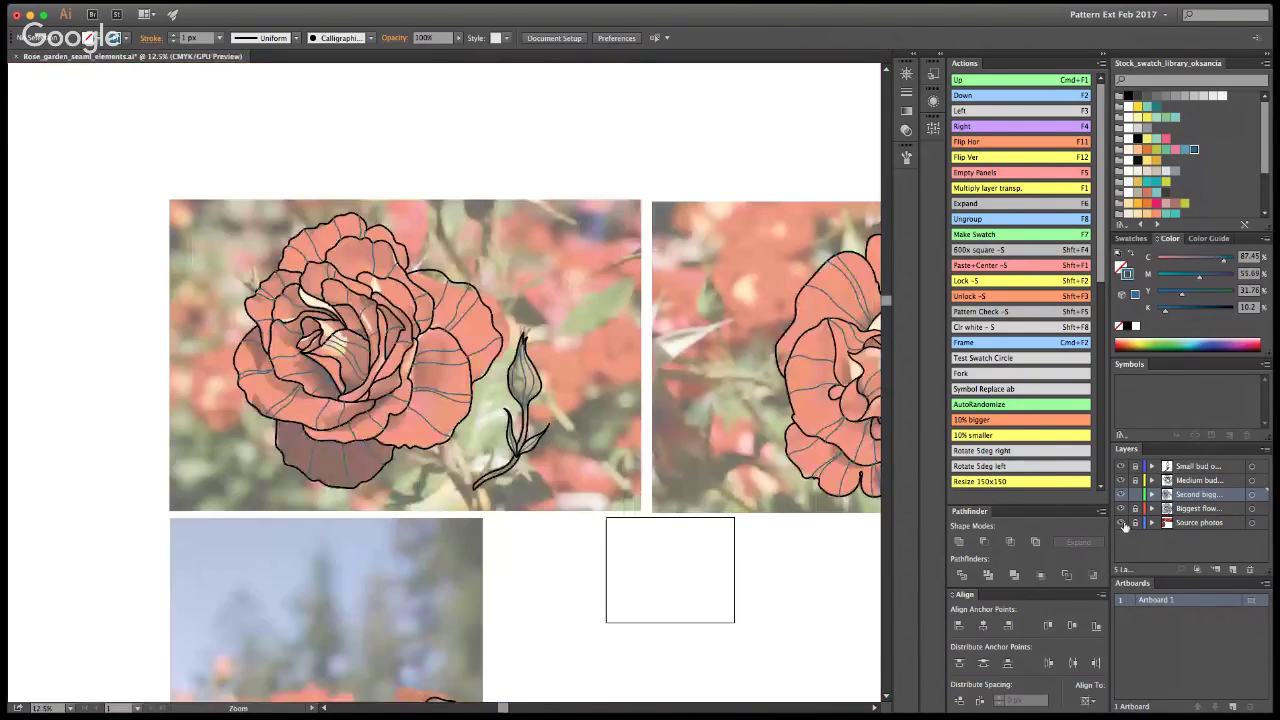
pyautogui.click(1122, 523)
pyautogui.keyDown('alt'); pyautogui.click(446, 498); pyautogui.keyUp('alt')
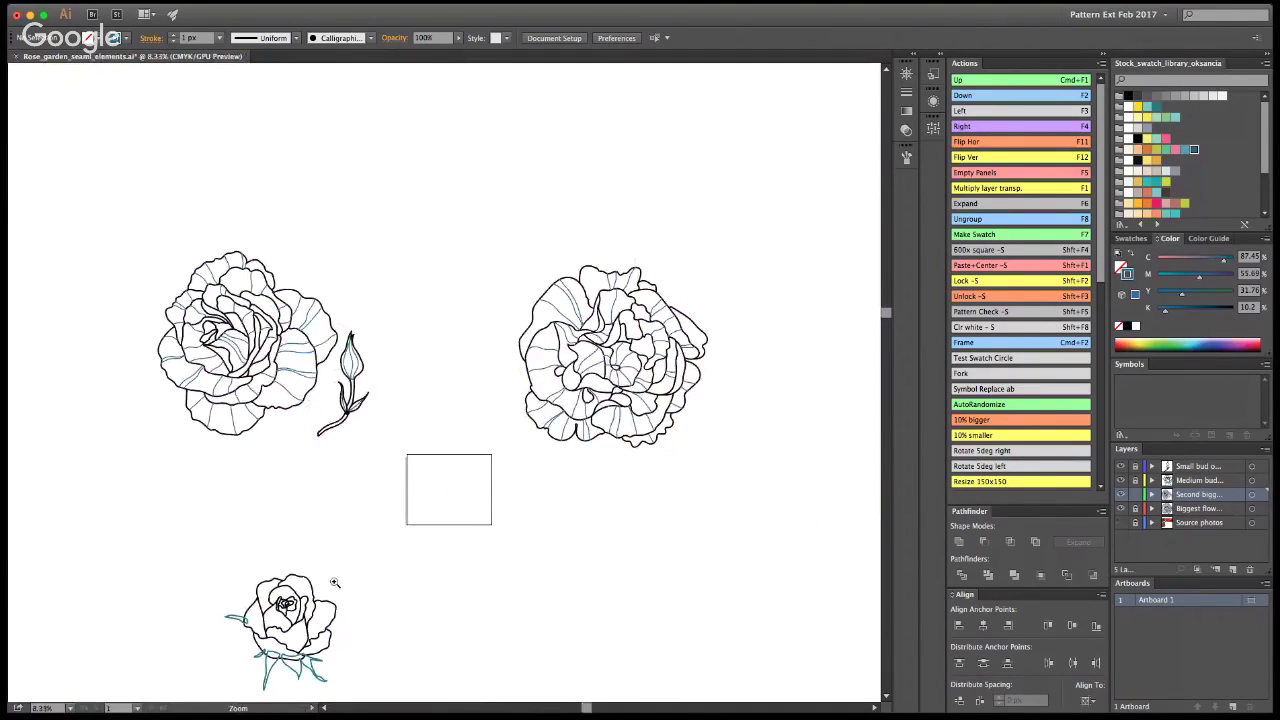
# Step: Bring the medium rose bud with the teal sepals into view and unlock its layer
pyautogui.press('a')
pyautogui.press('z')
pyautogui.click(326, 600)
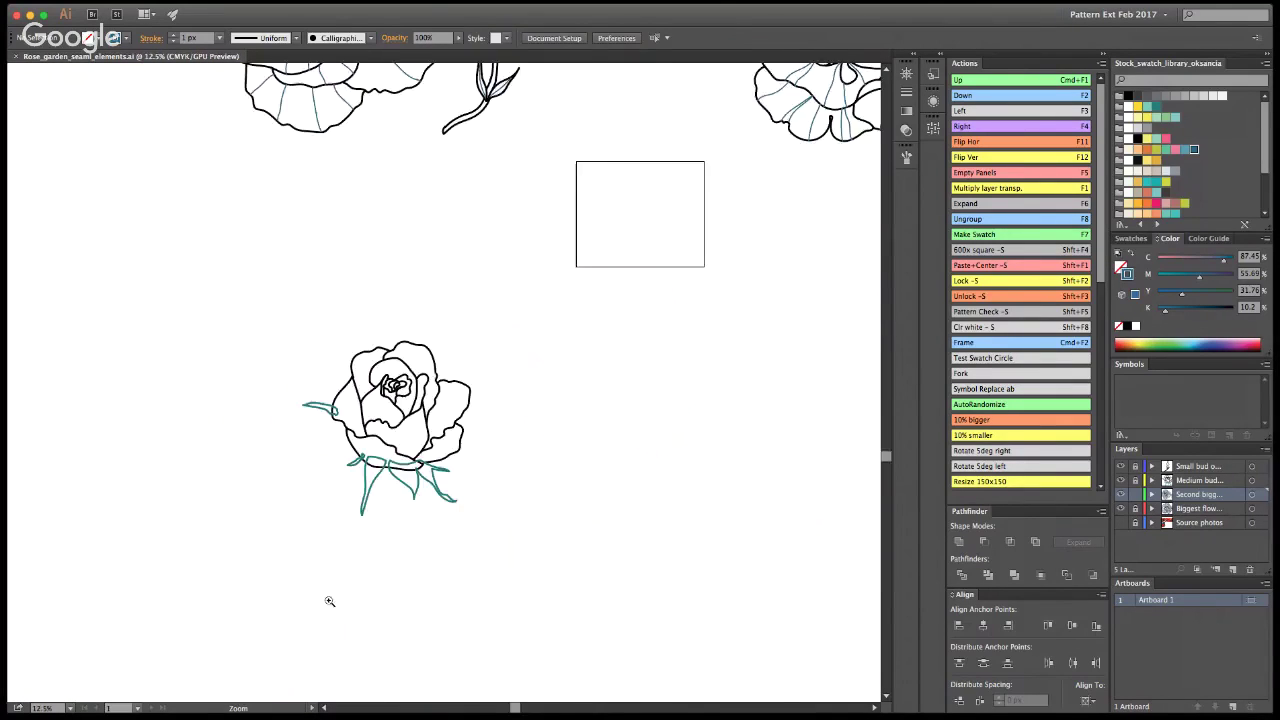
pyautogui.click(330, 601)
pyautogui.click(421, 370)
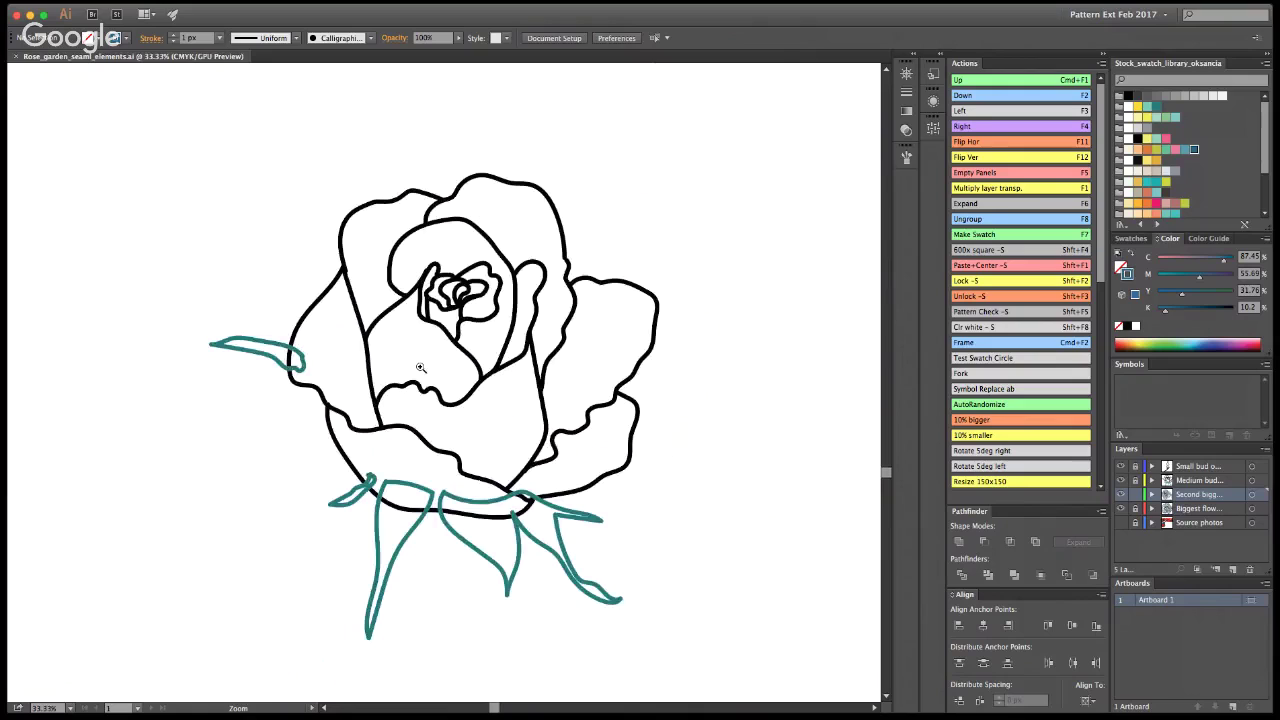
pyautogui.press('super+minus')
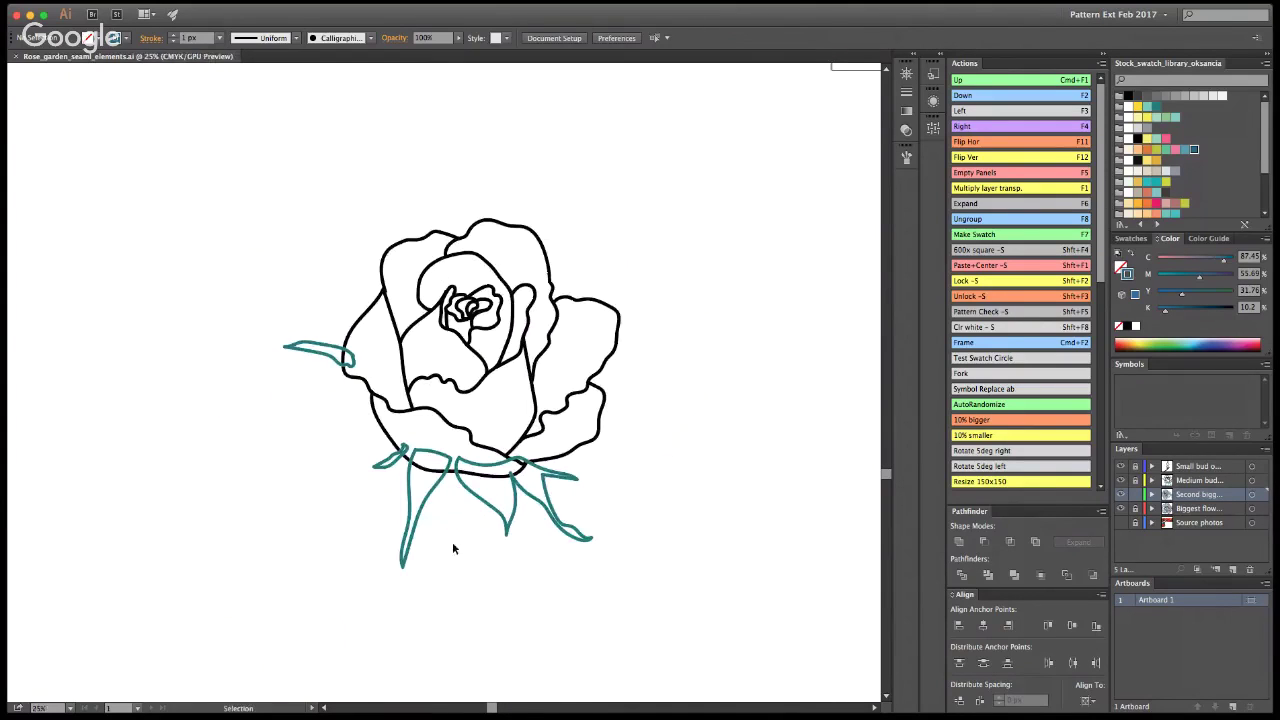
pyautogui.click(1135, 481)
# Step: Select the vein lines of the small bud and its leaves and move them from the second biggest rose's layer to the small bud layer
pyautogui.press('z')
pyautogui.keyDown('alt'); pyautogui.click(455, 272); pyautogui.keyUp('alt')
pyautogui.keyDown('alt'); pyautogui.click(457, 251); pyautogui.keyUp('alt')
pyautogui.keyDown('alt'); pyautogui.click(478, 316); pyautogui.keyUp('alt')
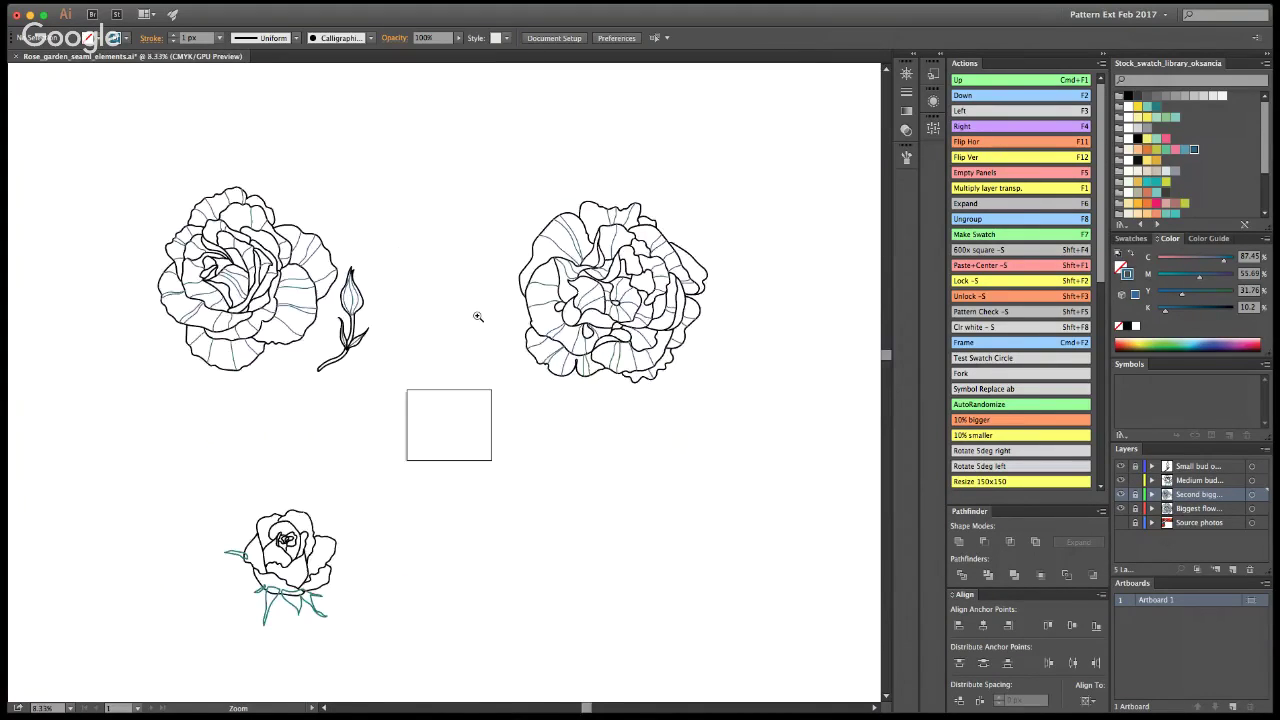
pyautogui.click(211, 287)
pyautogui.click(211, 287)
pyautogui.click(211, 287)
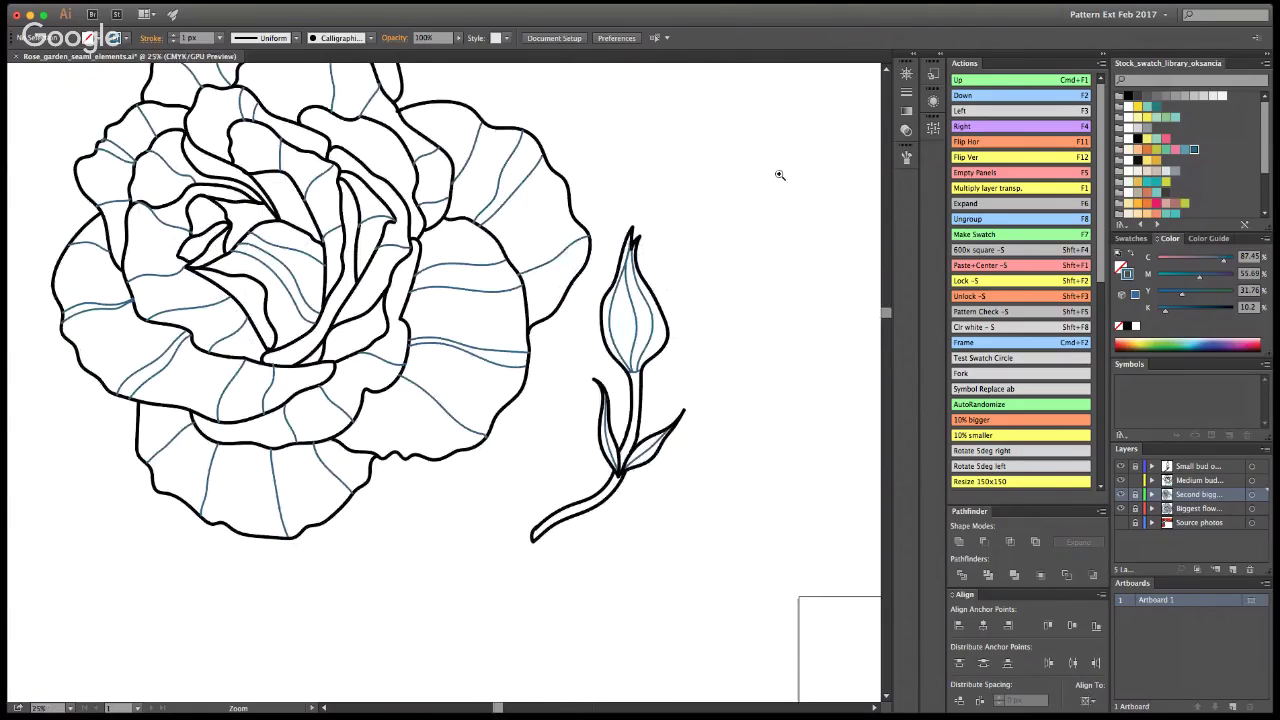
pyautogui.press('v')
pyautogui.click(652, 330)
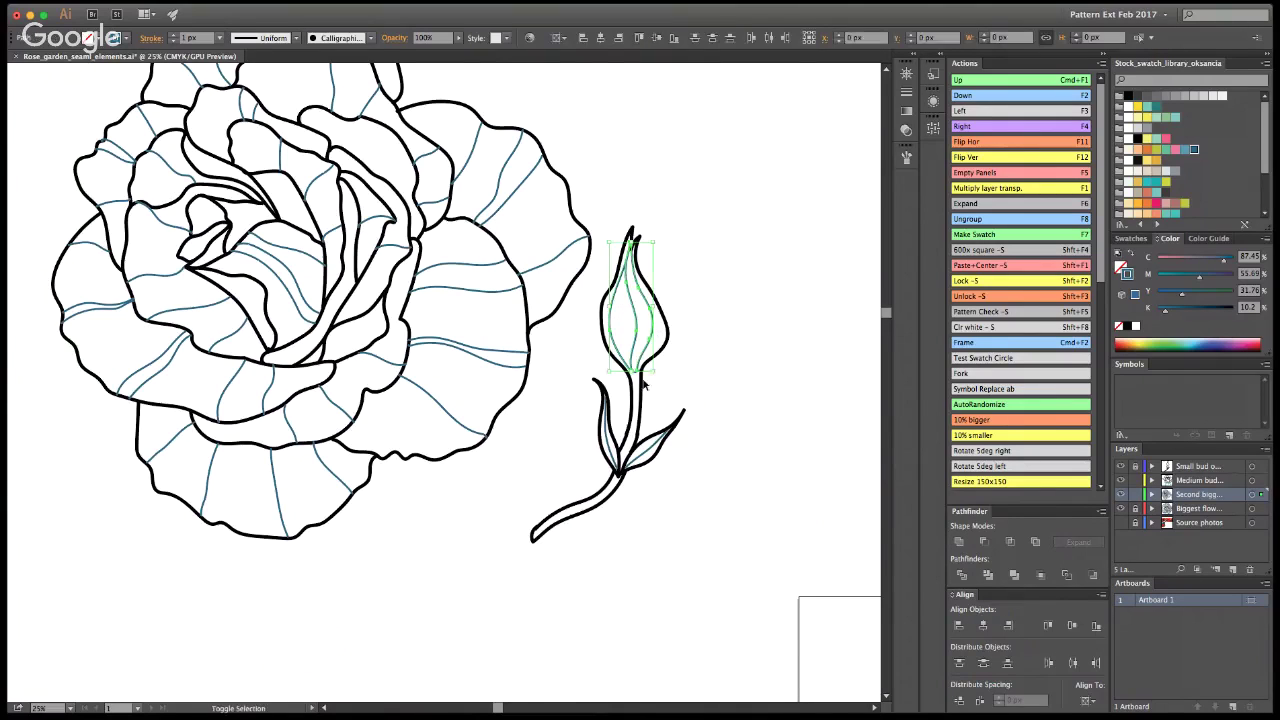
pyautogui.keyDown('shift'); pyautogui.click(645, 456); pyautogui.keyUp('shift')
pyautogui.keyDown('shift'); pyautogui.click(606, 441); pyautogui.keyUp('shift')
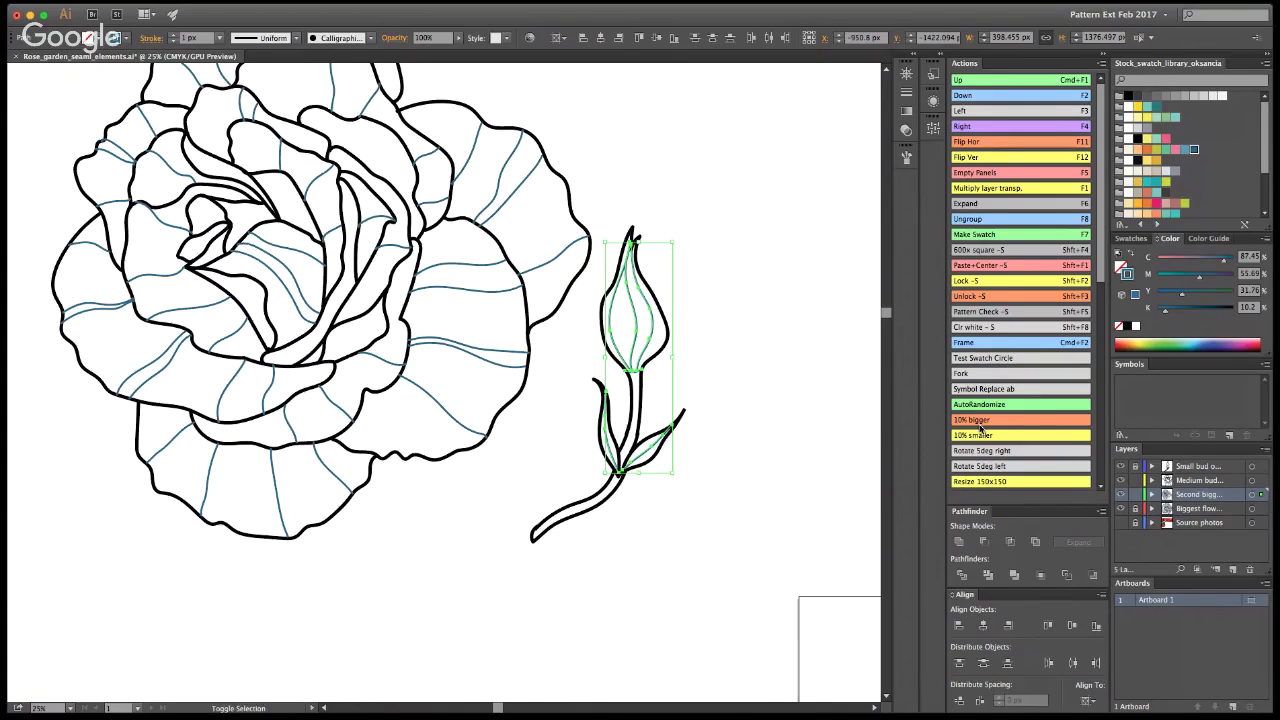
pyautogui.moveTo(1261, 494); pyautogui.dragTo(1261, 467)
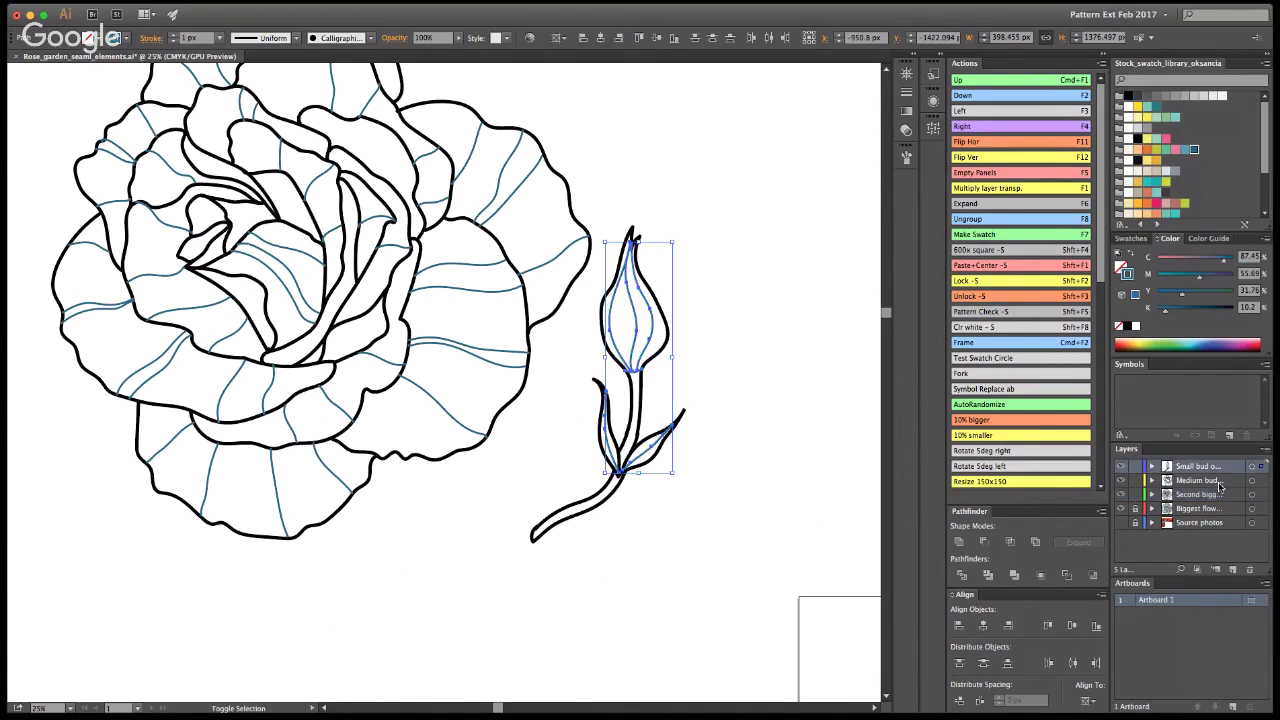
pyautogui.click(775, 446)
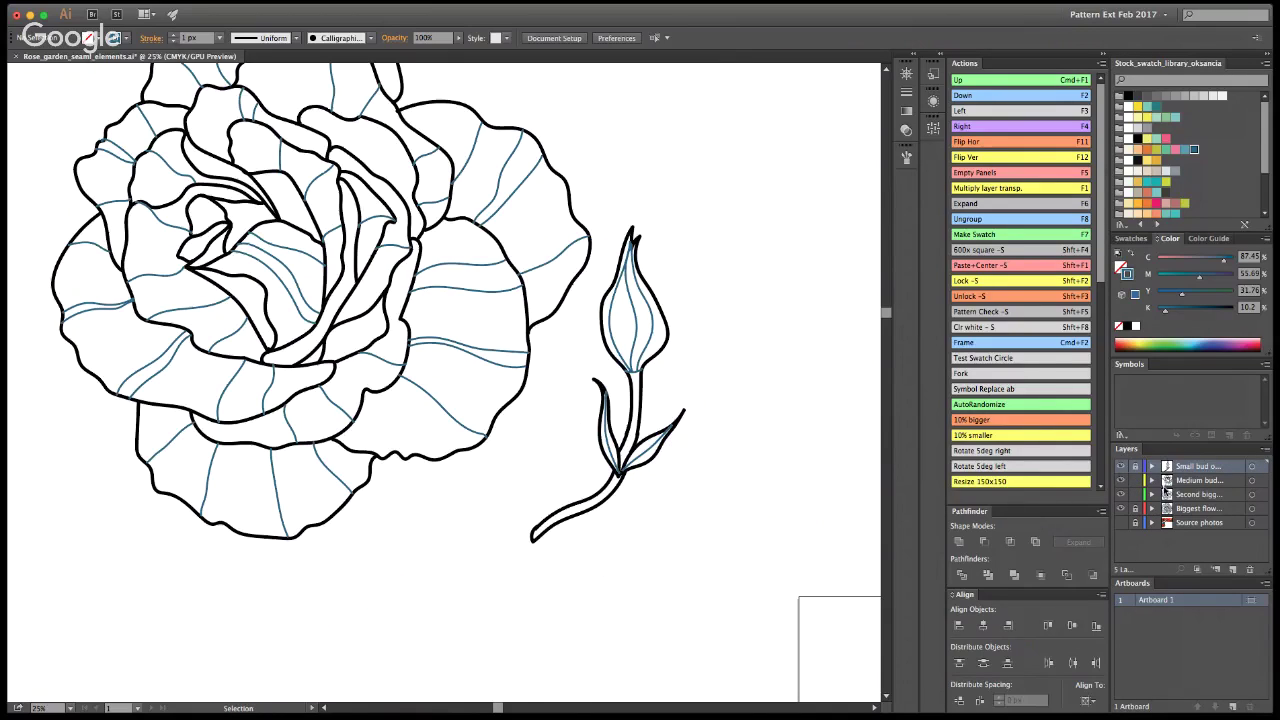
# Step: Save the document, open the medium bud layer's options and accept them
pyautogui.press('super+s')
pyautogui.doubleClick(1190, 480)
pyautogui.press('Return')
# Step: Select all the teal sepal outlines of the medium bud and place them behind the black petal outlines with Cut and Paste in Back
pyautogui.keyDown('alt'); pyautogui.keyDown('super'); pyautogui.click(407, 481); pyautogui.keyUp('super'); pyautogui.keyUp('alt')
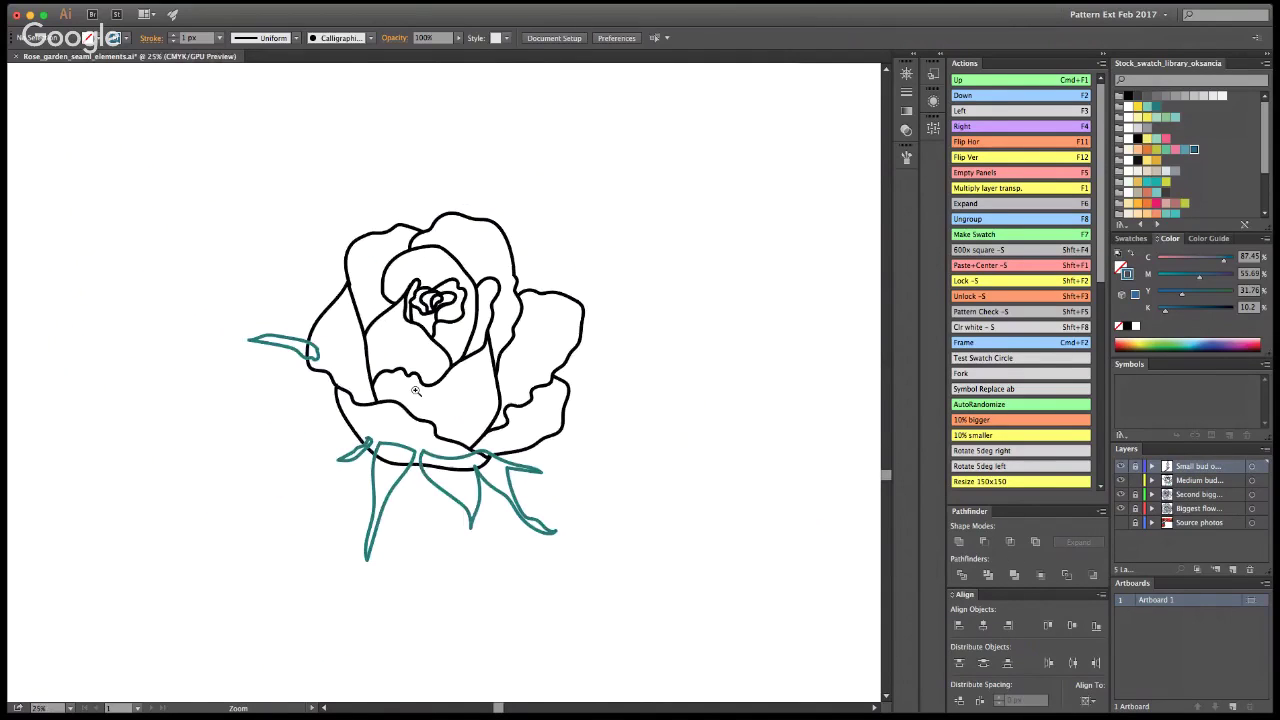
pyautogui.press('super+equal')
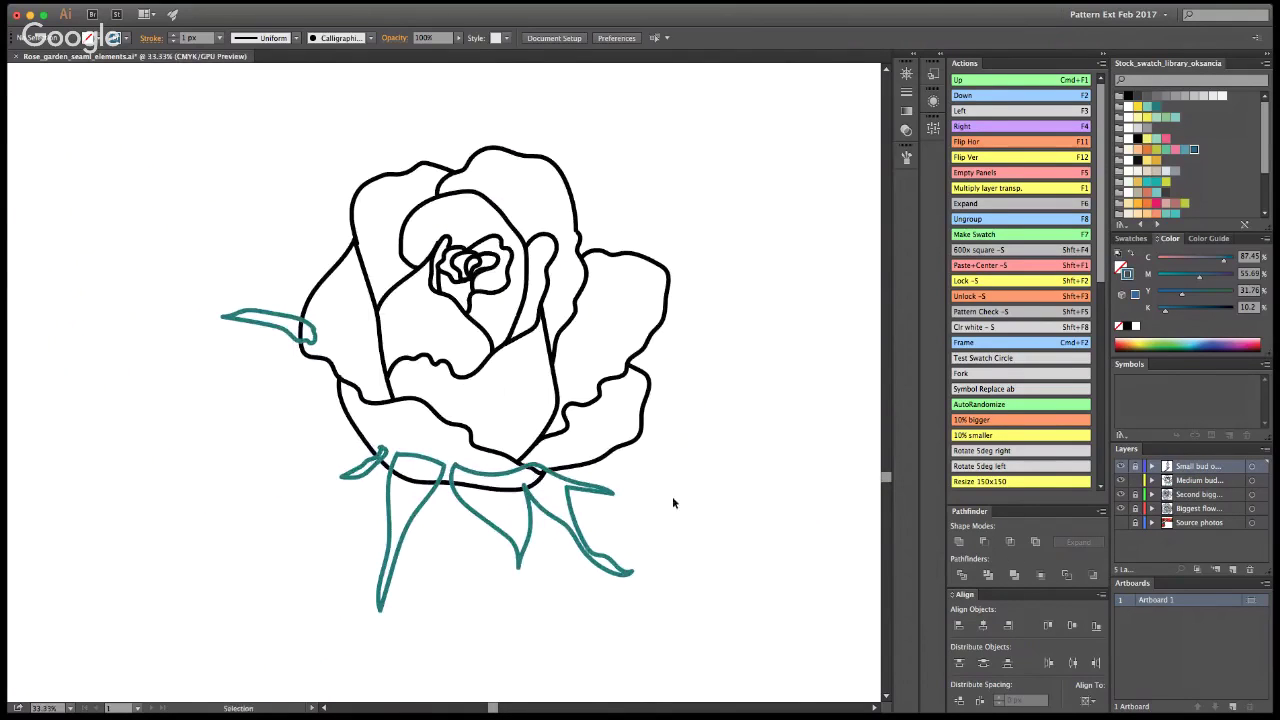
pyautogui.moveTo(637, 590); pyautogui.dragTo(400, 513)
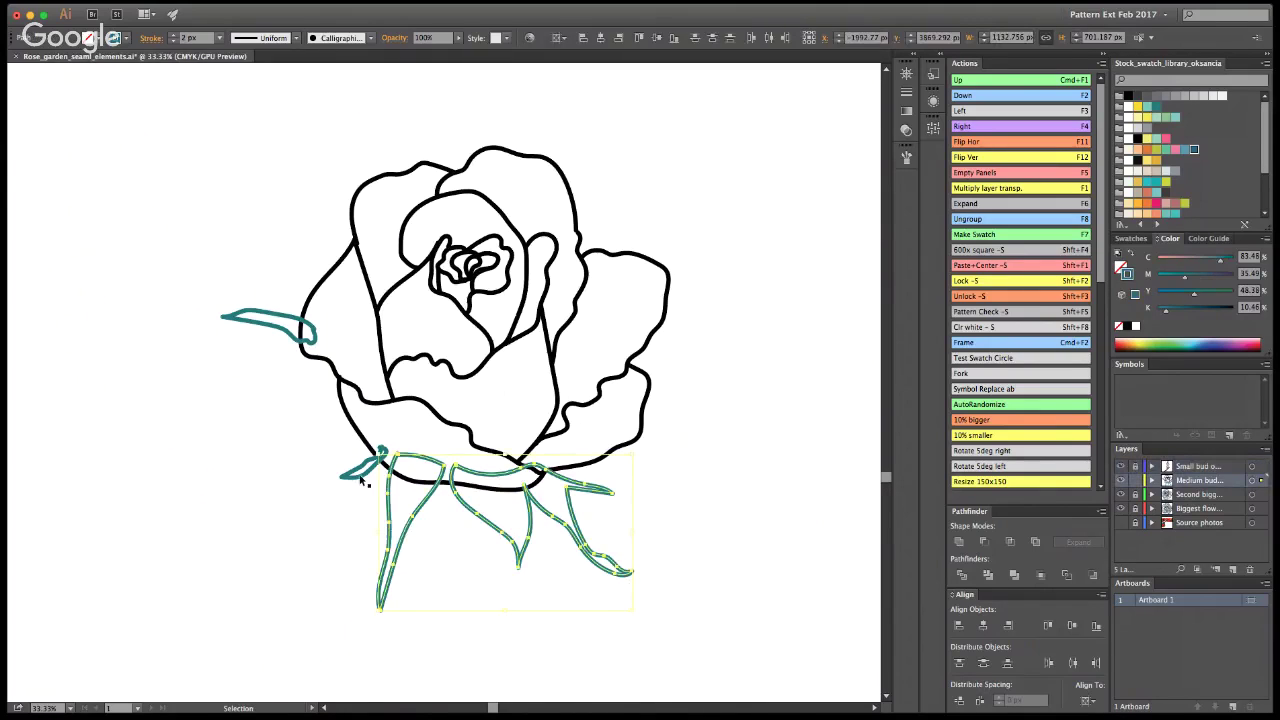
pyautogui.moveTo(316, 454); pyautogui.dragTo(361, 488)
pyautogui.moveTo(258, 298); pyautogui.dragTo(293, 380)
pyautogui.press('a')
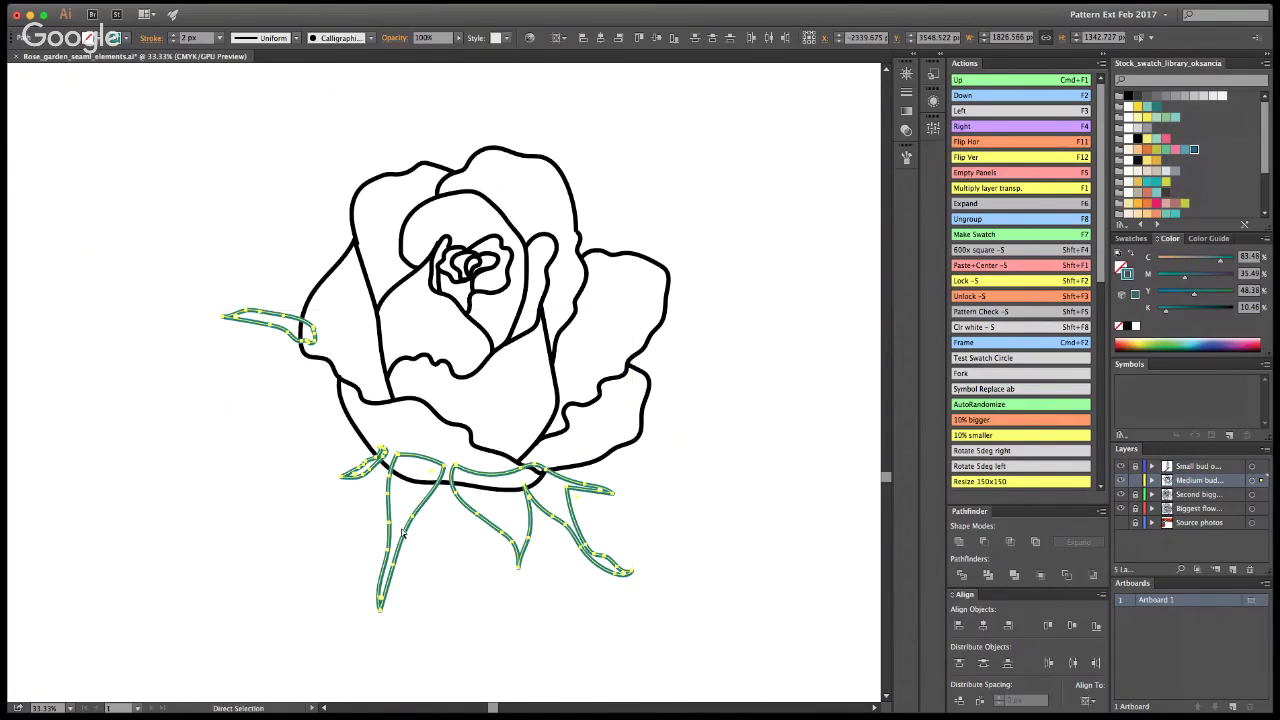
pyautogui.press('super+x')
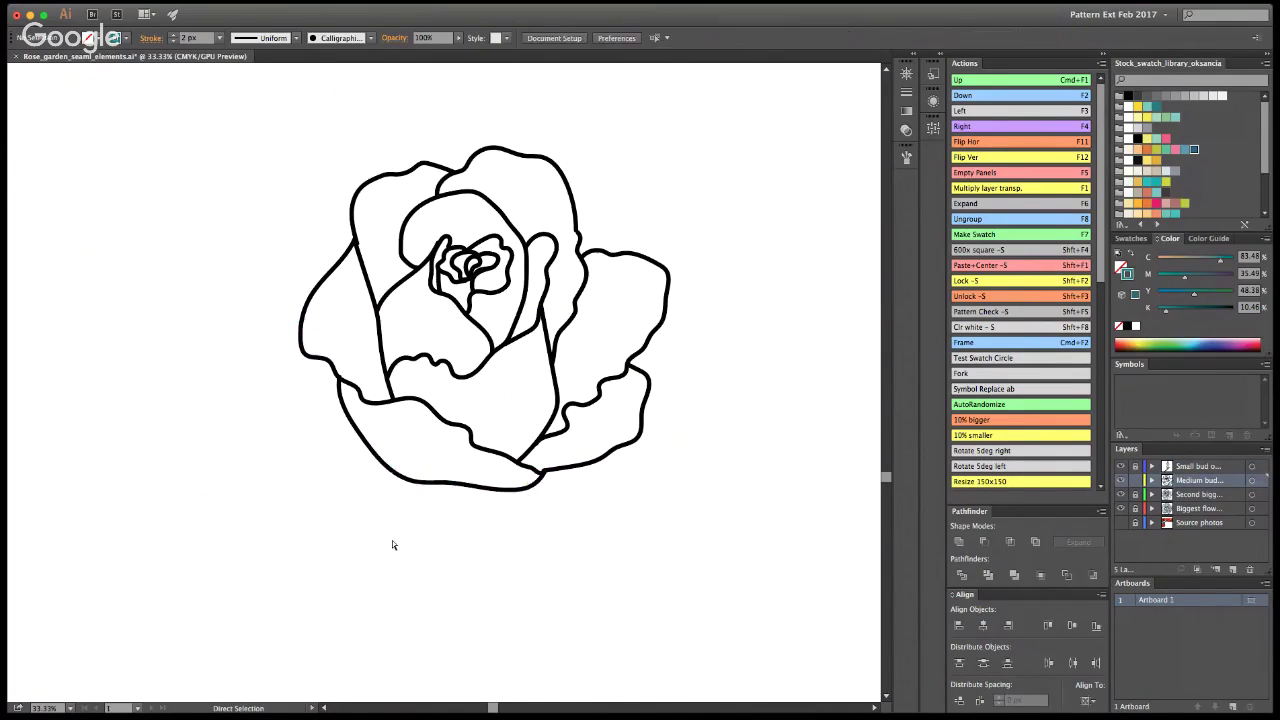
pyautogui.press('super+b')
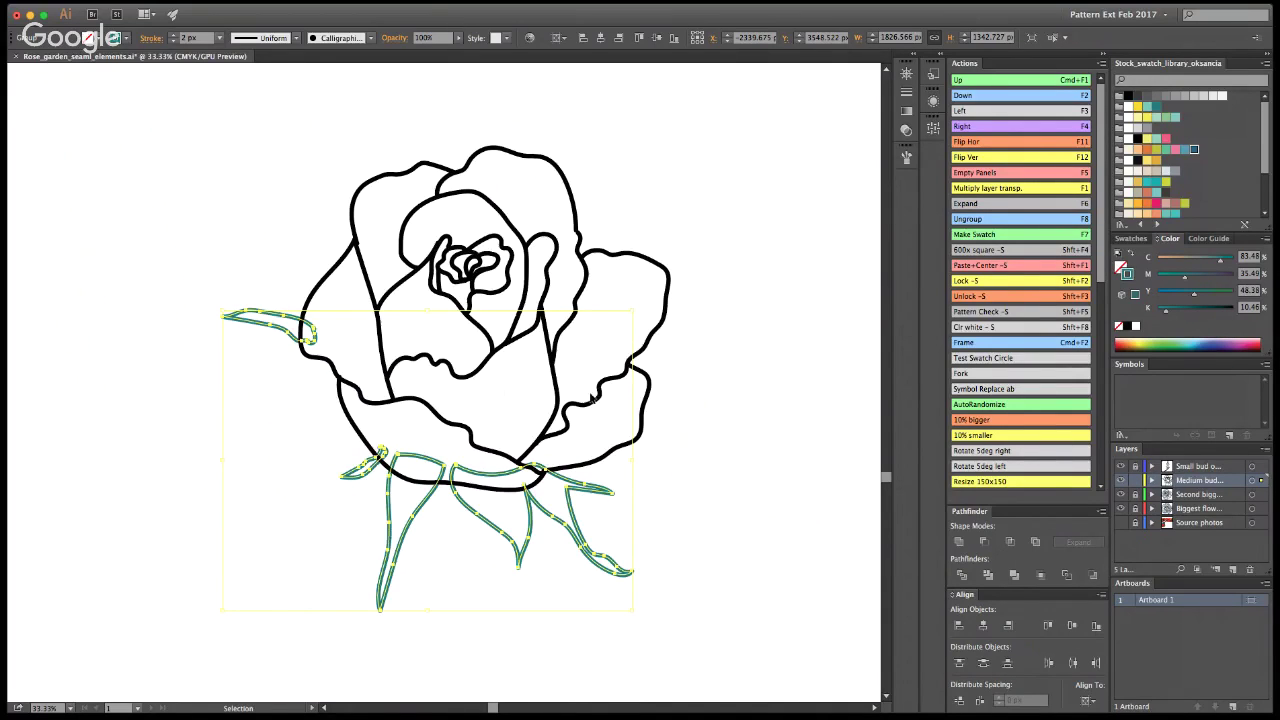
pyautogui.click(872, 163)
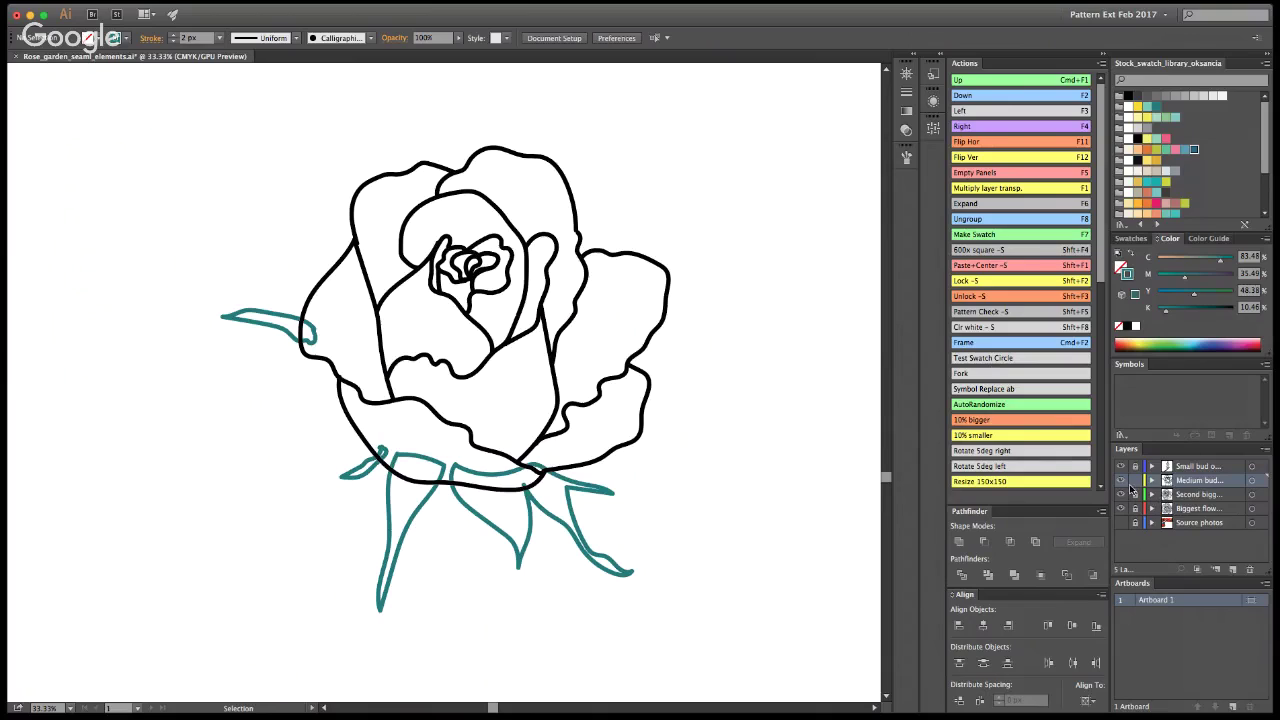
# Step: Pick the blue vein swatch as the stroke colour and paint four veins down the medium bud's inner front petal
pyautogui.press('i')
pyautogui.click(1195, 149)
pyautogui.moveTo(432, 275)
pyautogui.mouseDown()
pyautogui.moveTo(388, 371)
pyautogui.moveTo(434, 322)
pyautogui.moveTo(440, 290)
pyautogui.moveTo(414, 356)
pyautogui.moveTo(456, 326)
pyautogui.moveTo(460, 296)
pyautogui.mouseUp()
pyautogui.moveTo(464, 376)
pyautogui.mouseDown()
pyautogui.moveTo(478, 317)
pyautogui.moveTo(474, 368)
pyautogui.mouseUp()
pyautogui.press('super+z')
pyautogui.press('super+z')
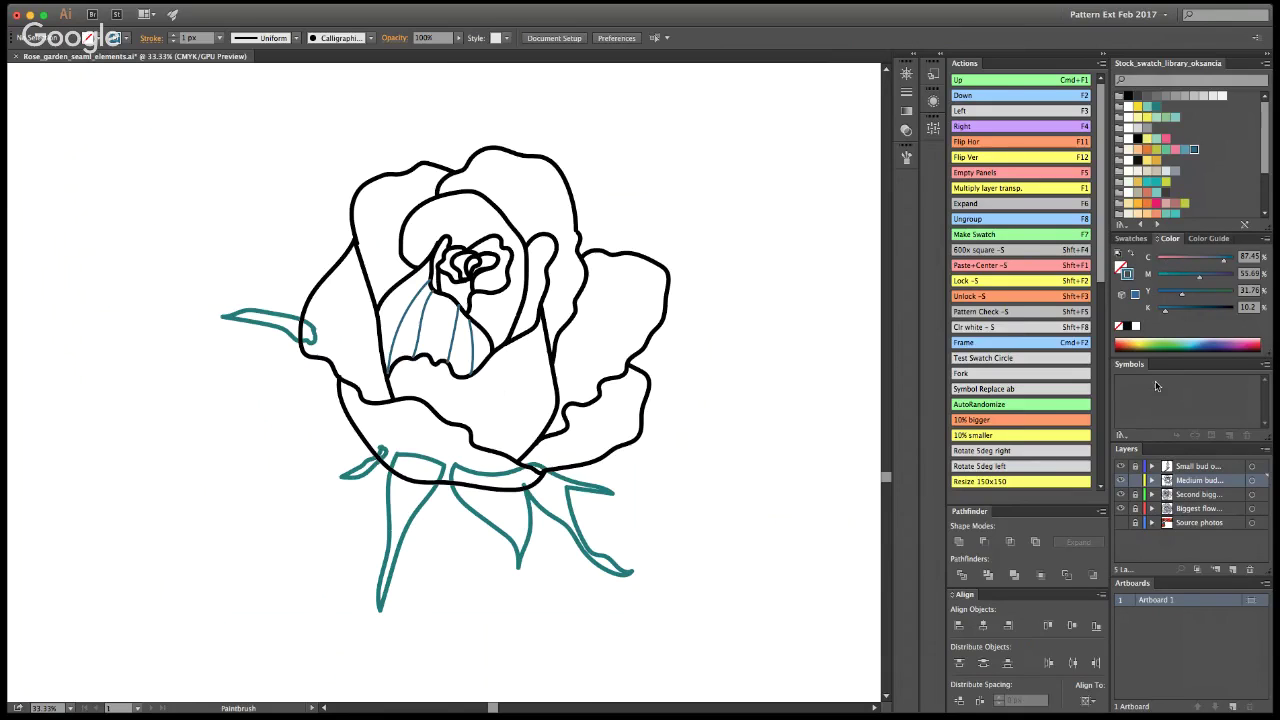
# Step: Paint three veins on the medium bud's upper-left back petal and two on the left outer petal
pyautogui.moveTo(352, 208); pyautogui.dragTo(394, 228)
pyautogui.moveTo(399, 172); pyautogui.dragTo(414, 207)
pyautogui.moveTo(396, 257); pyautogui.dragTo(401, 254)
pyautogui.moveTo(369, 278)
pyautogui.mouseDown()
pyautogui.moveTo(339, 307)
pyautogui.moveTo(329, 360)
pyautogui.moveTo(387, 326)
pyautogui.mouseUp()
pyautogui.press('super+z')
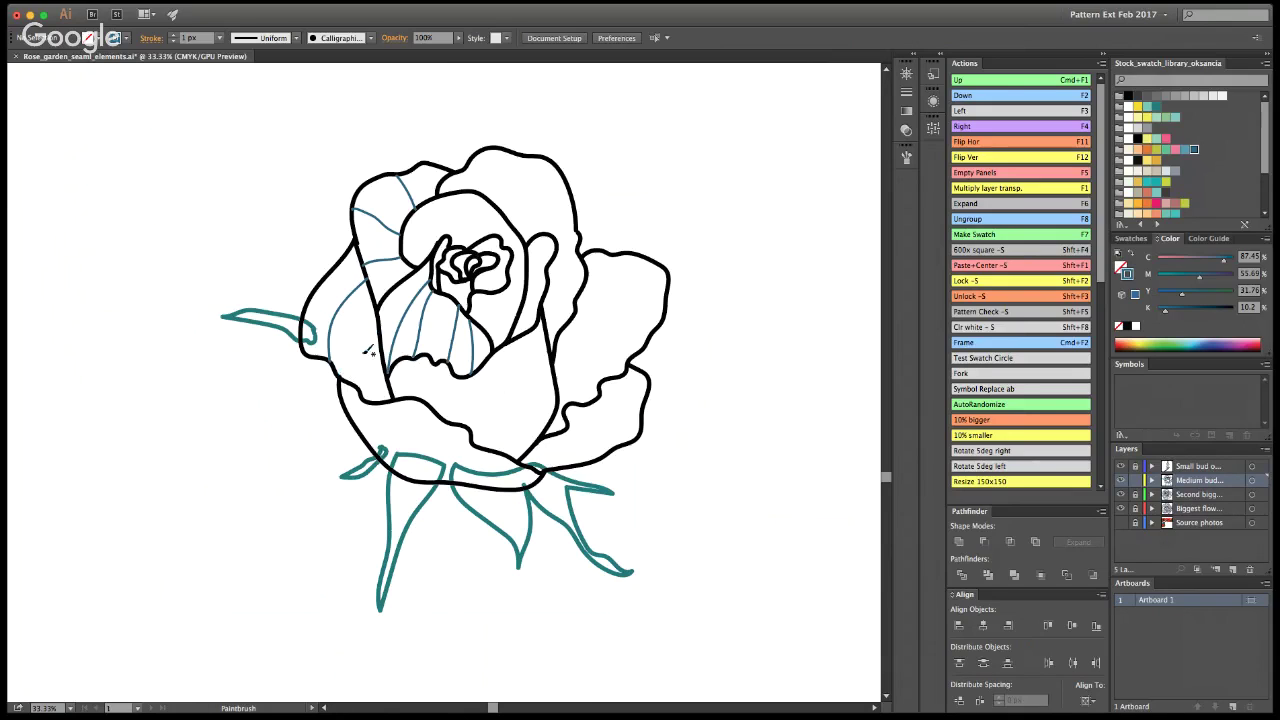
pyautogui.moveTo(343, 380); pyautogui.dragTo(384, 320)
pyautogui.press('super+z')
pyautogui.moveTo(356, 386)
pyautogui.mouseDown()
pyautogui.moveTo(358, 352)
pyautogui.moveTo(381, 322)
pyautogui.mouseUp()
# Step: Paint three veins down the medium bud's large front petal, below the wavy edge
pyautogui.moveTo(432, 357); pyautogui.dragTo(440, 405)
pyautogui.moveTo(488, 369); pyautogui.dragTo(477, 445)
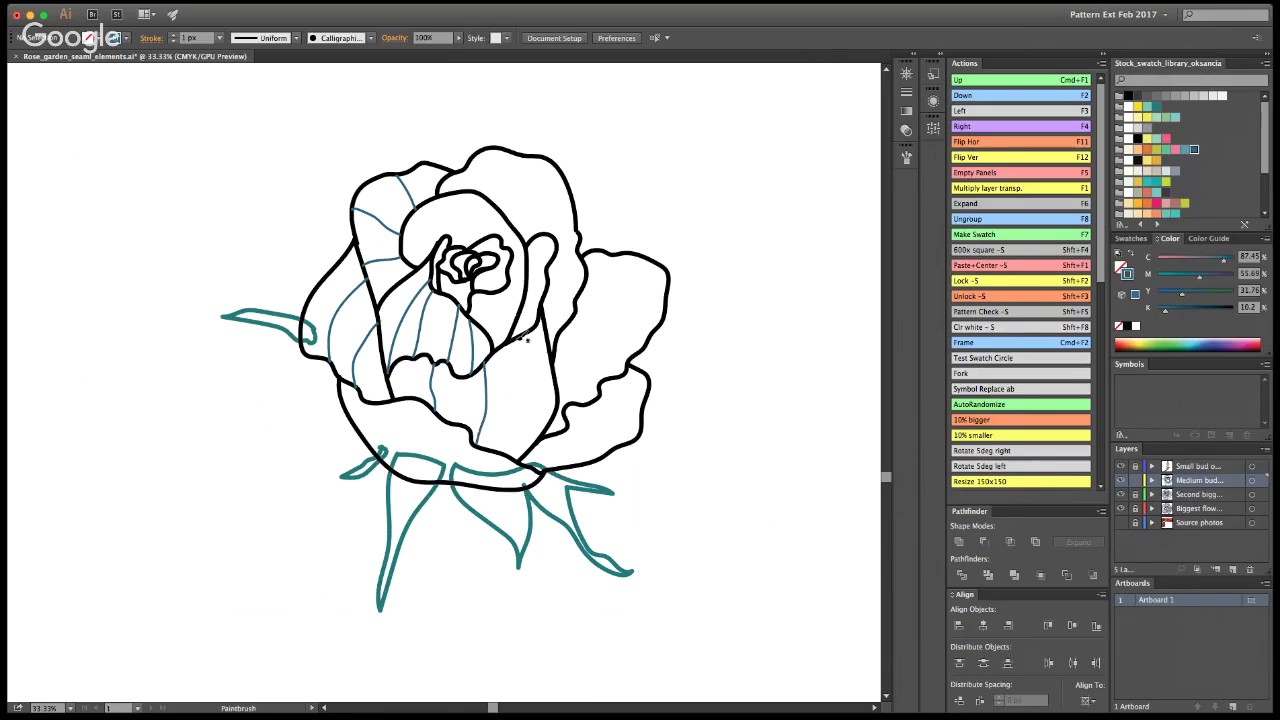
pyautogui.moveTo(518, 335); pyautogui.dragTo(526, 439)
# Step: Paint short veins radiating around the medium bud's centre on the rounded inner petal and down its right side
pyautogui.moveTo(438, 245); pyautogui.dragTo(425, 203)
pyautogui.moveTo(466, 240); pyautogui.dragTo(472, 192)
pyautogui.moveTo(460, 247); pyautogui.dragTo(475, 226)
pyautogui.moveTo(475, 226); pyautogui.dragTo(492, 206)
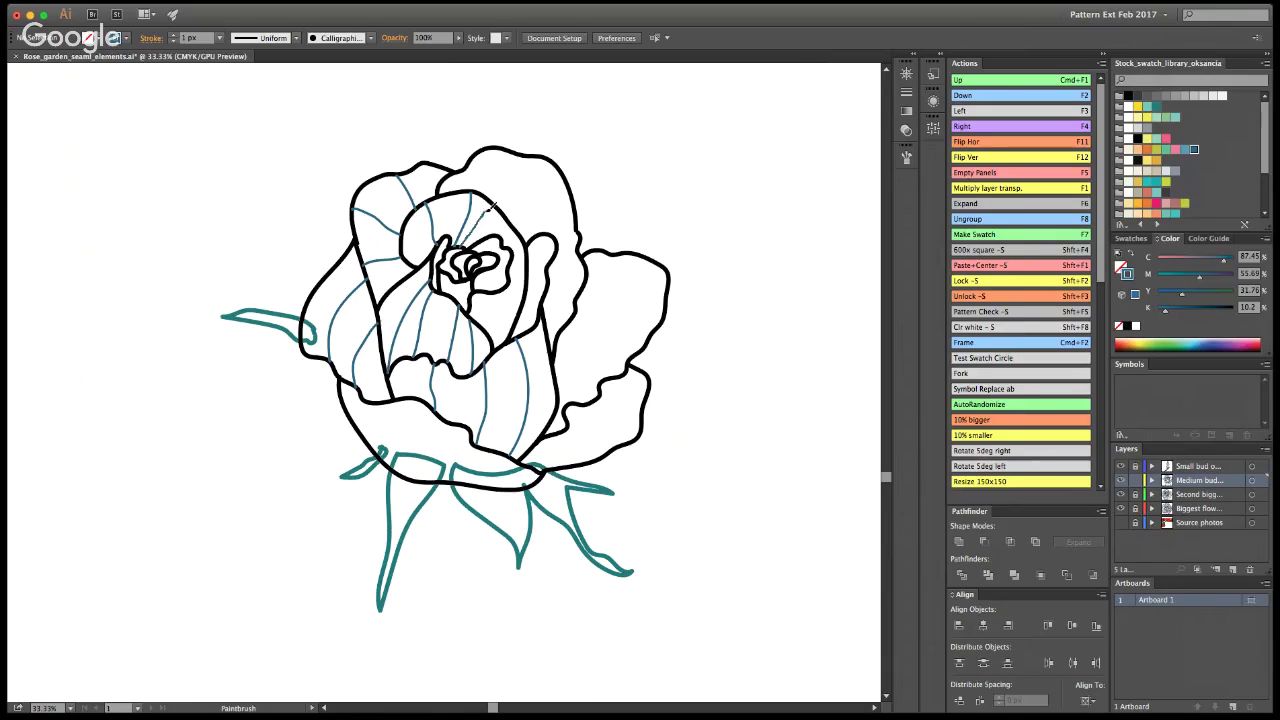
pyautogui.moveTo(506, 250); pyautogui.dragTo(522, 234)
pyautogui.moveTo(510, 284); pyautogui.dragTo(501, 343)
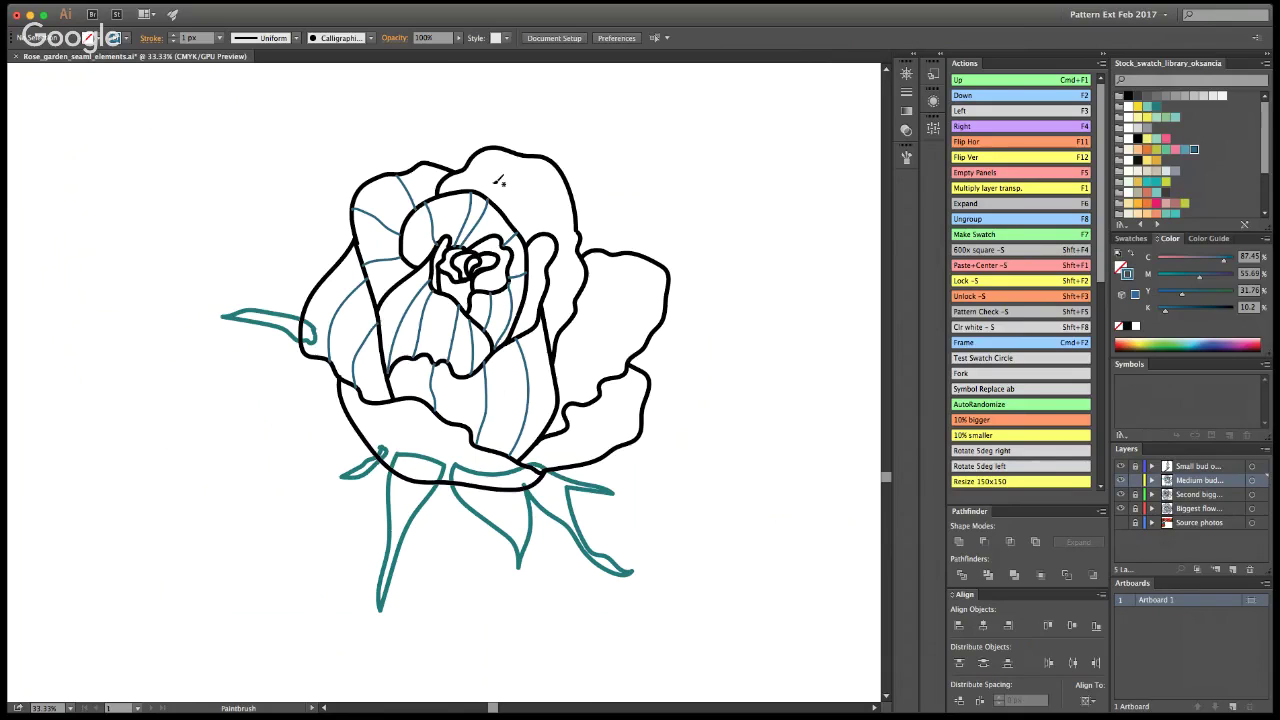
# Step: Paint veins fanning across the medium bud's top back petal and down its right side
pyautogui.moveTo(507, 204); pyautogui.dragTo(507, 148)
pyautogui.moveTo(518, 219); pyautogui.dragTo(552, 153)
pyautogui.moveTo(540, 232); pyautogui.dragTo(580, 195)
pyautogui.moveTo(548, 276); pyautogui.dragTo(585, 262)
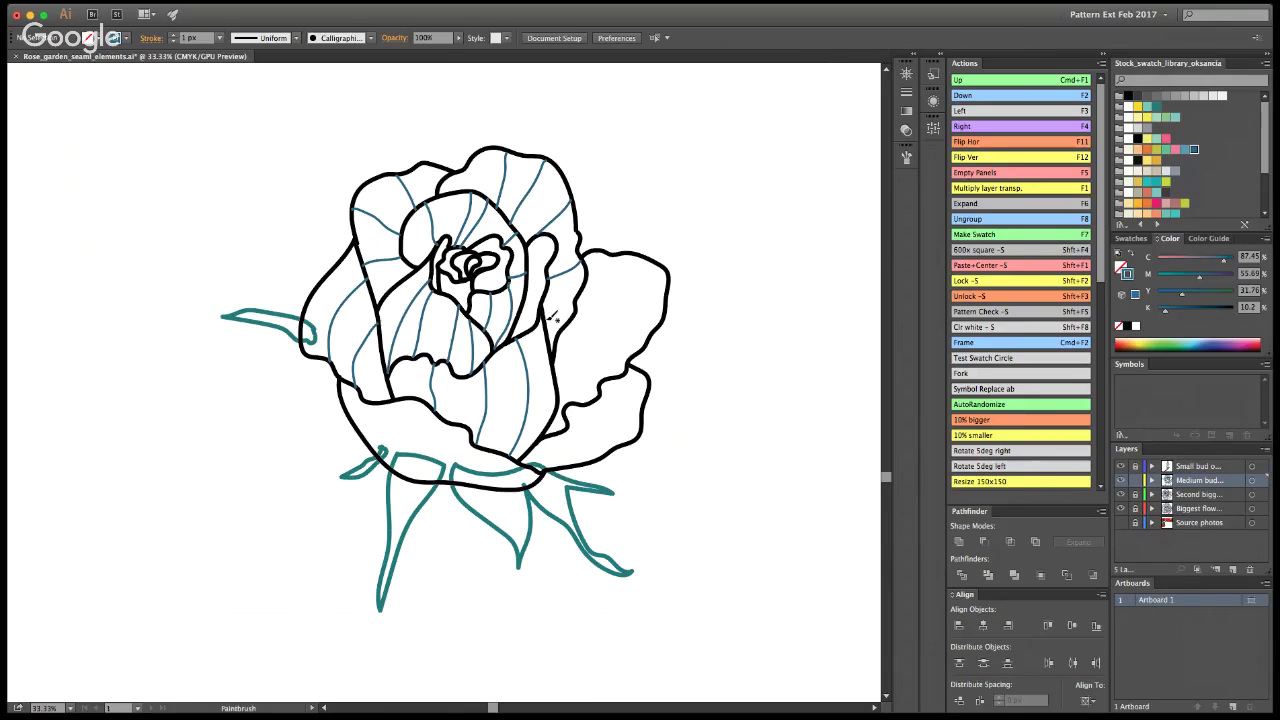
pyautogui.press('super+z')
pyautogui.moveTo(543, 309); pyautogui.dragTo(578, 308)
# Step: Paint four short veins along the medium bud's bottom outer petal
pyautogui.moveTo(371, 402)
pyautogui.mouseDown()
pyautogui.moveTo(374, 447)
pyautogui.moveTo(409, 473)
pyautogui.moveTo(419, 403)
pyautogui.mouseUp()
pyautogui.press('super+z')
pyautogui.moveTo(408, 452); pyautogui.dragTo(419, 402)
pyautogui.press('super+z')
pyautogui.moveTo(414, 477); pyautogui.dragTo(419, 402)
pyautogui.moveTo(446, 463); pyautogui.dragTo(453, 430)
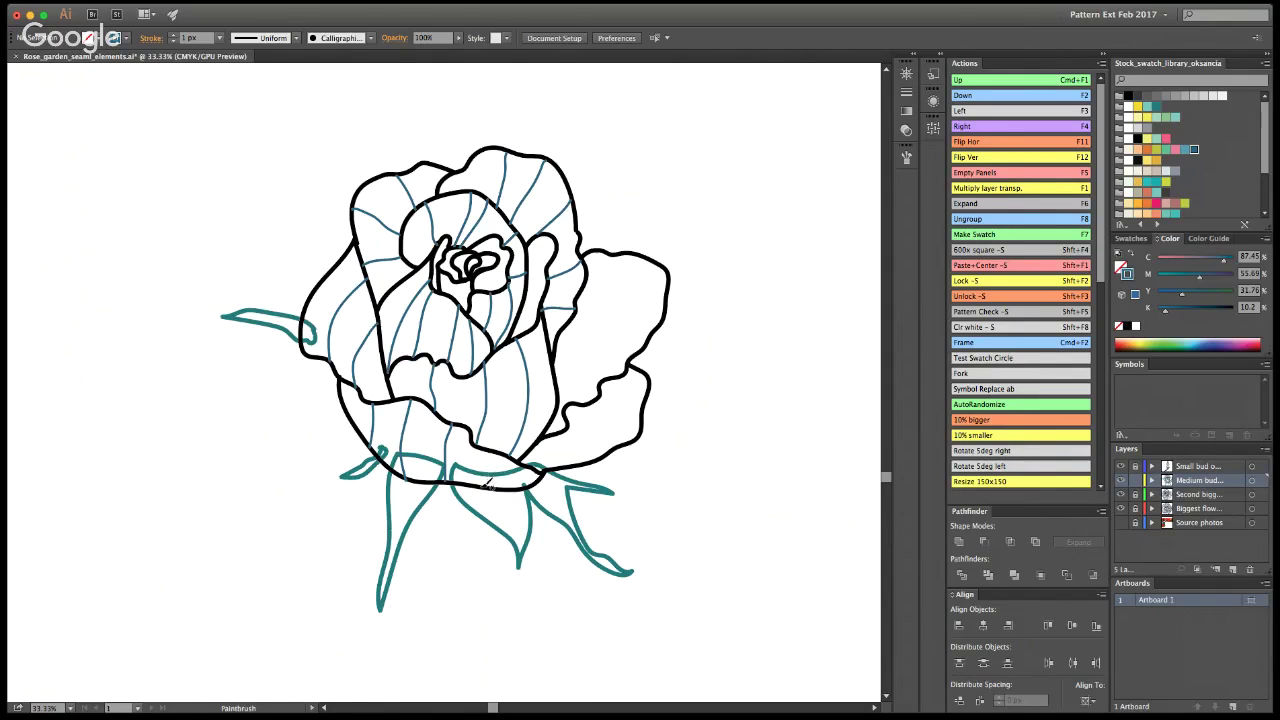
pyautogui.moveTo(481, 487); pyautogui.dragTo(495, 452)
# Step: Paint blue veins across the medium bud's two outer petals on its right side and save the document
pyautogui.moveTo(567, 320)
pyautogui.mouseDown()
pyautogui.moveTo(614, 325)
pyautogui.moveTo(646, 352)
pyautogui.mouseUp()
pyautogui.press('super+z')
pyautogui.moveTo(588, 286); pyautogui.dragTo(680, 276)
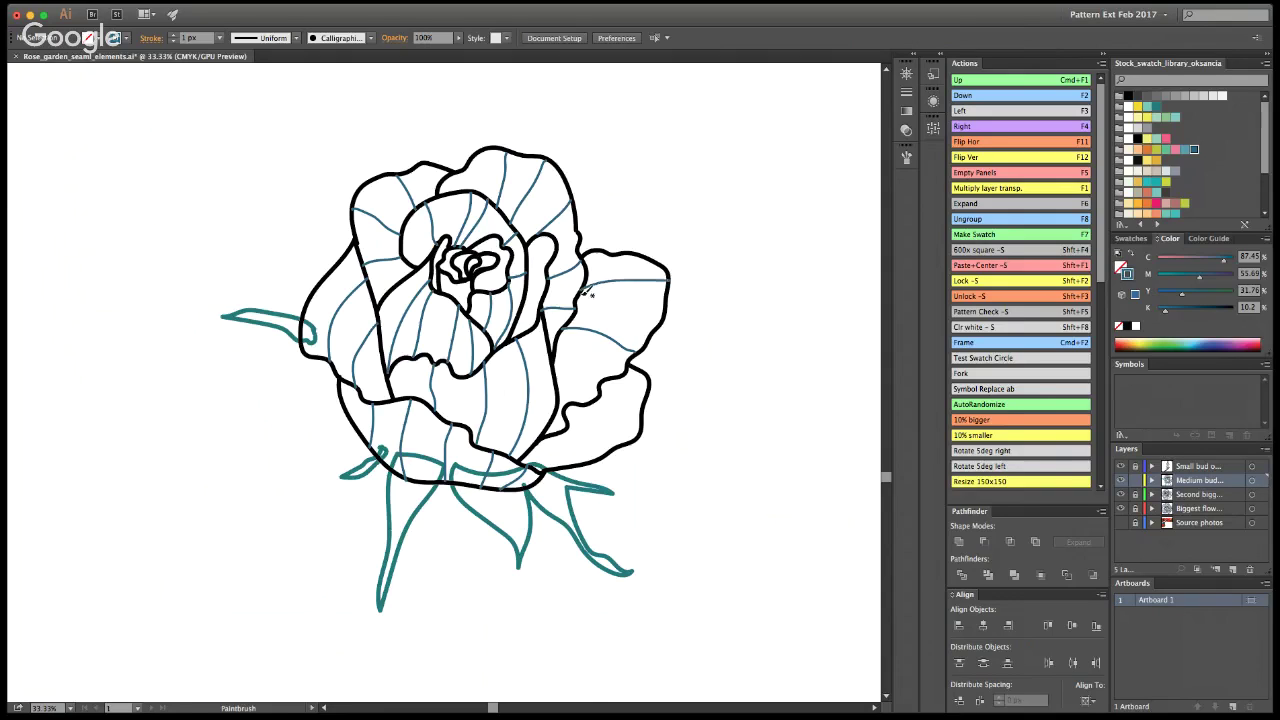
pyautogui.moveTo(582, 292); pyautogui.dragTo(668, 287)
pyautogui.moveTo(563, 342); pyautogui.dragTo(617, 377)
pyautogui.moveTo(592, 401); pyautogui.dragTo(645, 410)
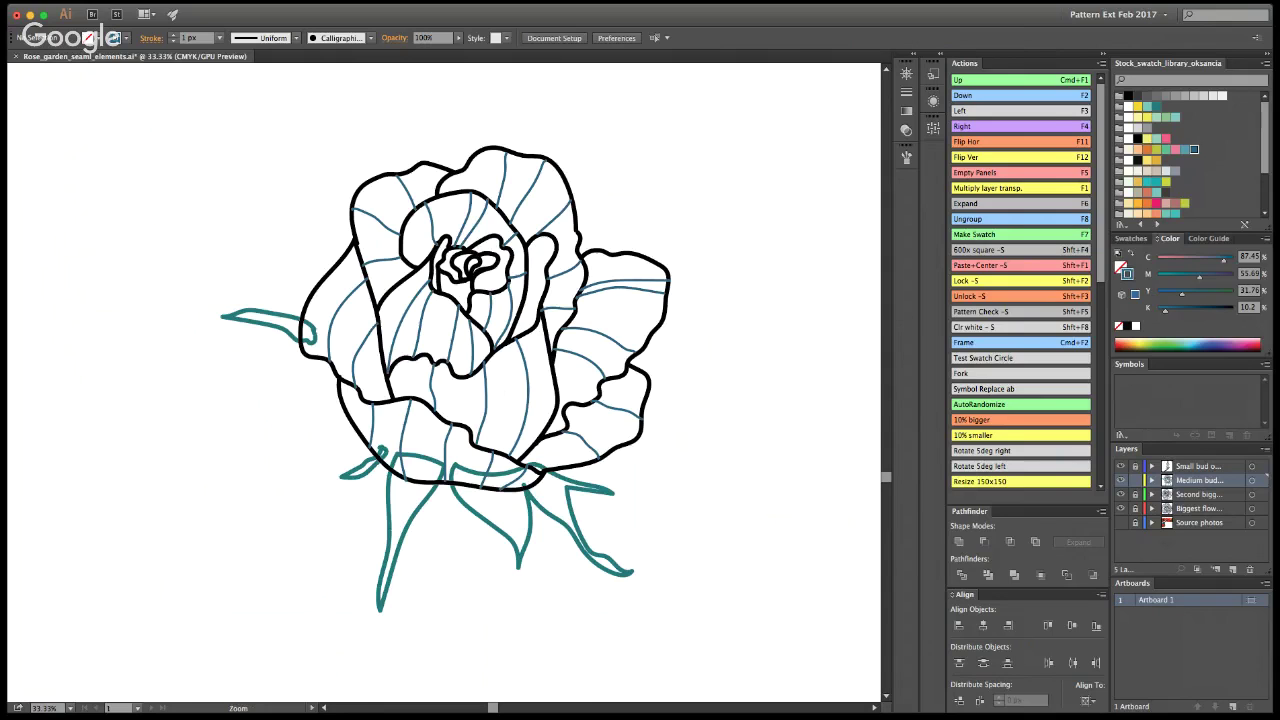
pyautogui.keyDown('alt'); pyautogui.click(390, 381); pyautogui.keyUp('alt')
pyautogui.keyDown('alt'); pyautogui.click(390, 381); pyautogui.keyUp('alt')
pyautogui.keyDown('alt'); pyautogui.click(390, 381); pyautogui.keyUp('alt')
pyautogui.keyDown('alt'); pyautogui.click(390, 381); pyautogui.keyUp('alt')
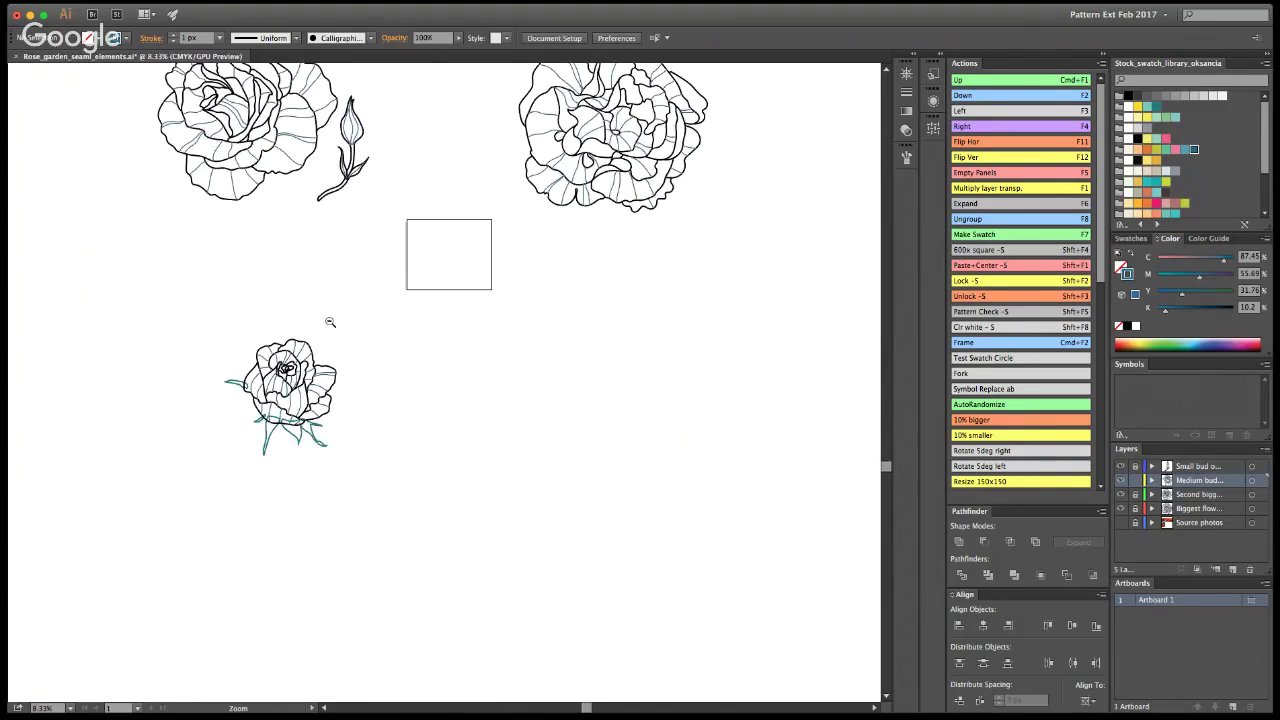
pyautogui.scroll(3, 476, 595)
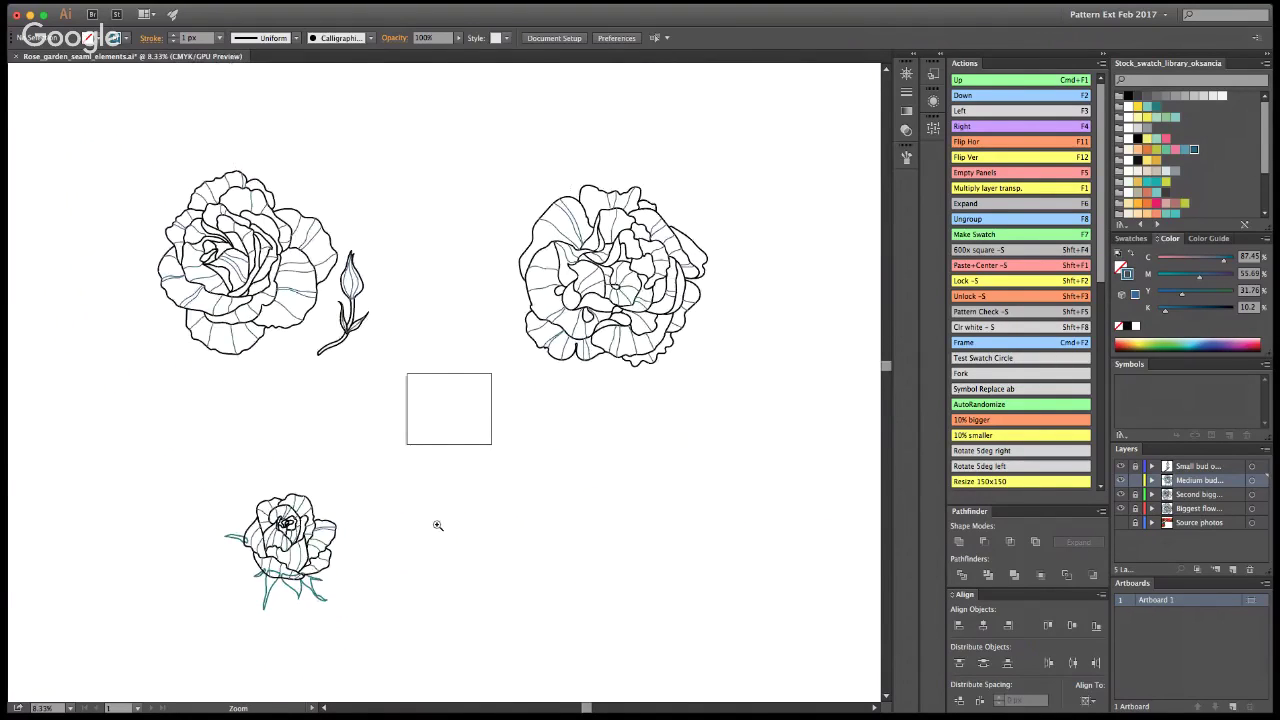
pyautogui.press('super+s')
# Step: Paint light green centre and side veins in the medium bud's three large sepals below the flower
pyautogui.click(296, 534)
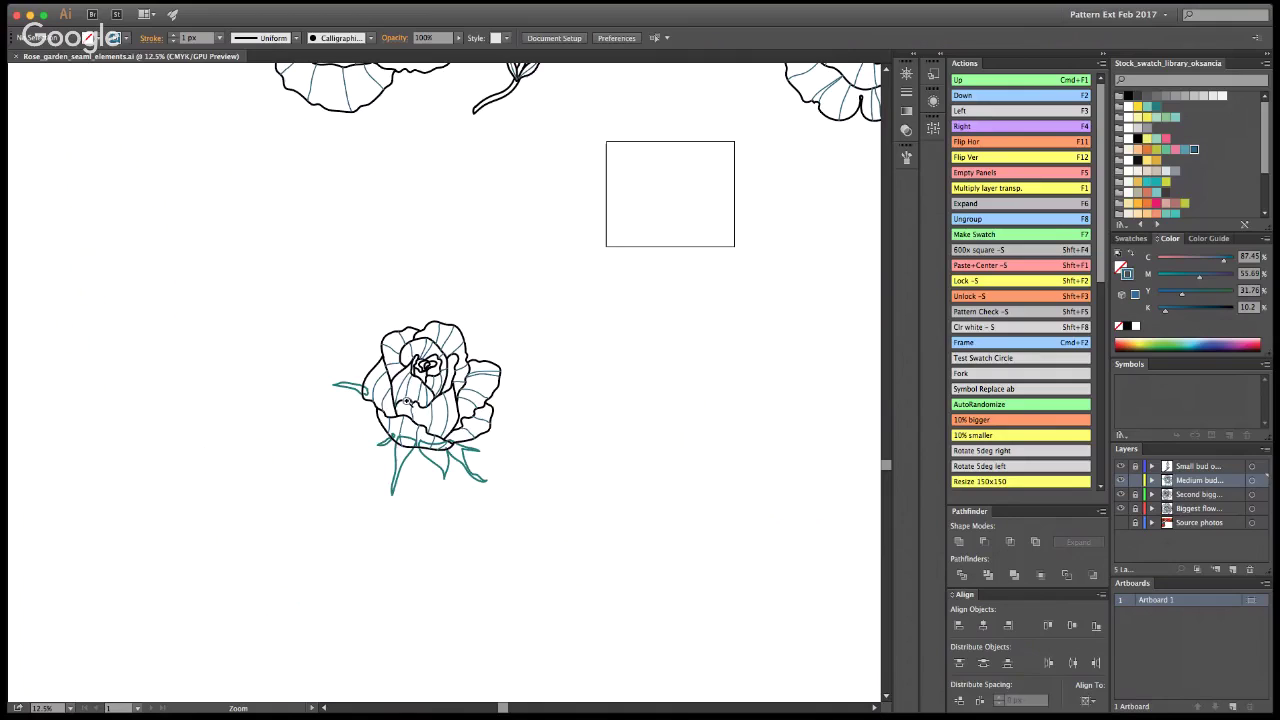
pyautogui.click(420, 403)
pyautogui.click(427, 404)
pyautogui.click(430, 404)
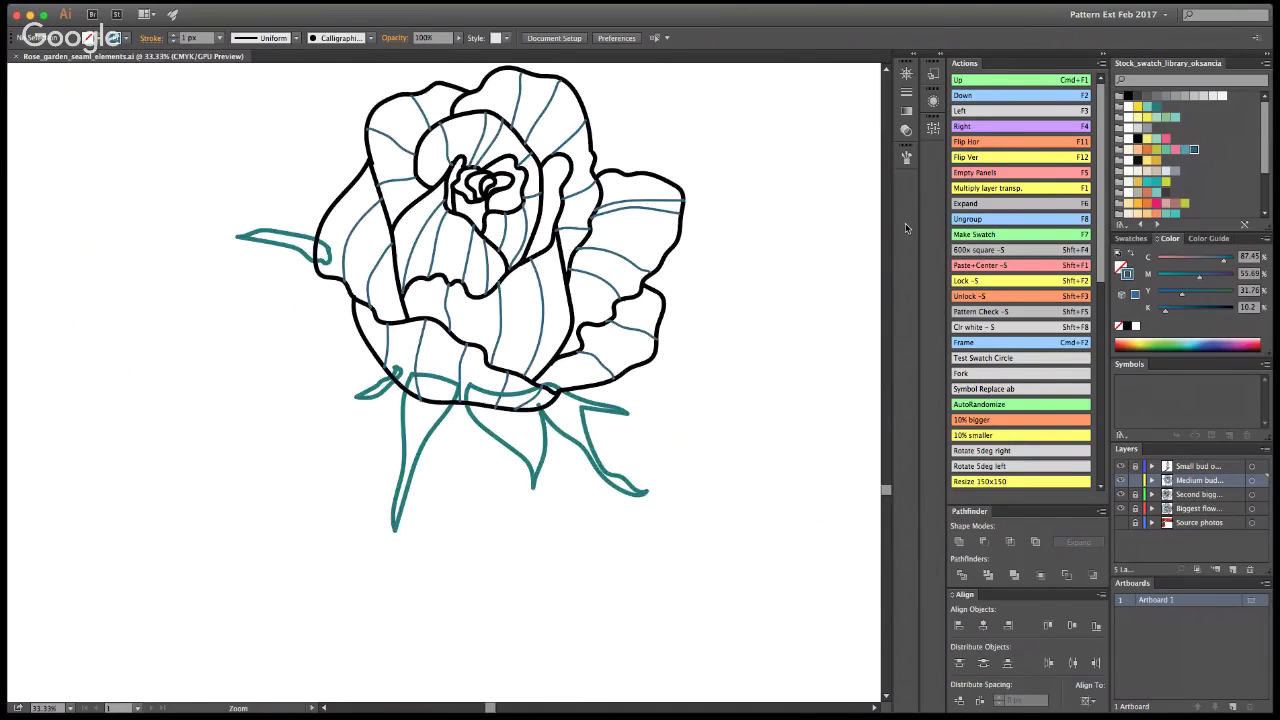
pyautogui.press('b')
pyautogui.click(1165, 117)
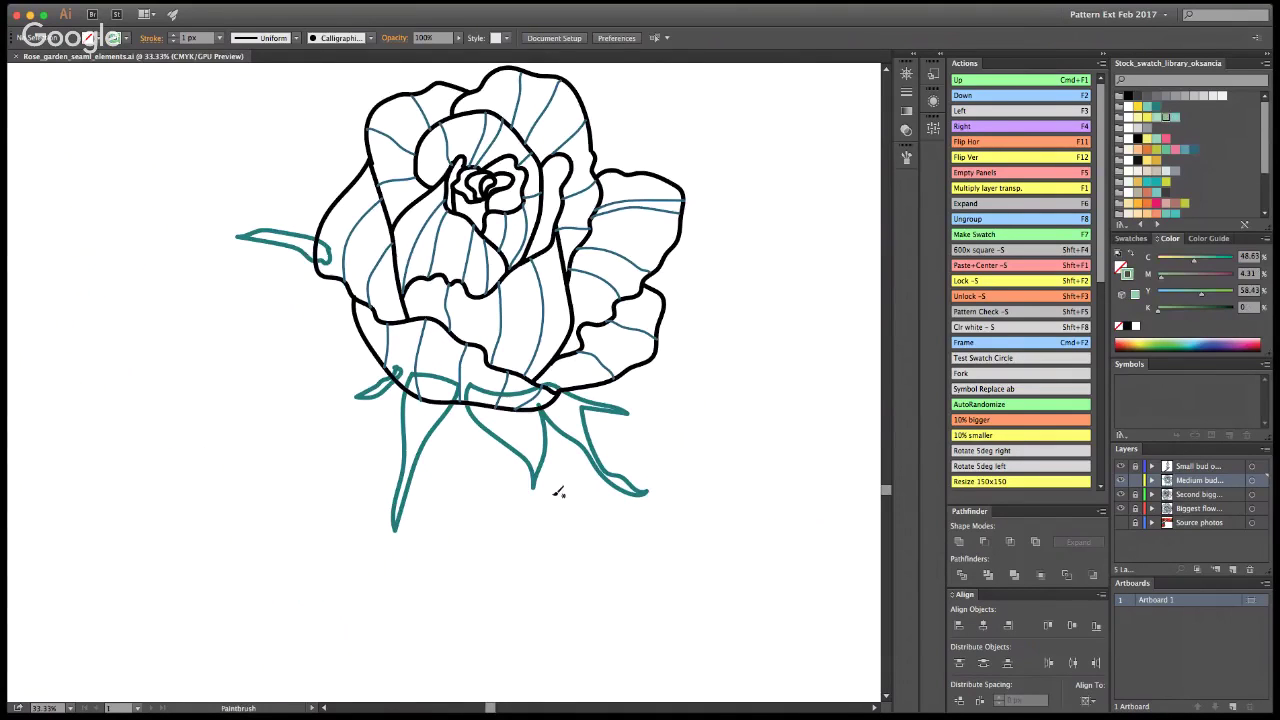
pyautogui.moveTo(509, 405)
pyautogui.mouseDown()
pyautogui.moveTo(538, 466)
pyautogui.moveTo(515, 411)
pyautogui.moveTo(498, 437)
pyautogui.mouseUp()
pyautogui.moveTo(539, 390)
pyautogui.mouseDown()
pyautogui.moveTo(580, 446)
pyautogui.moveTo(634, 484)
pyautogui.mouseUp()
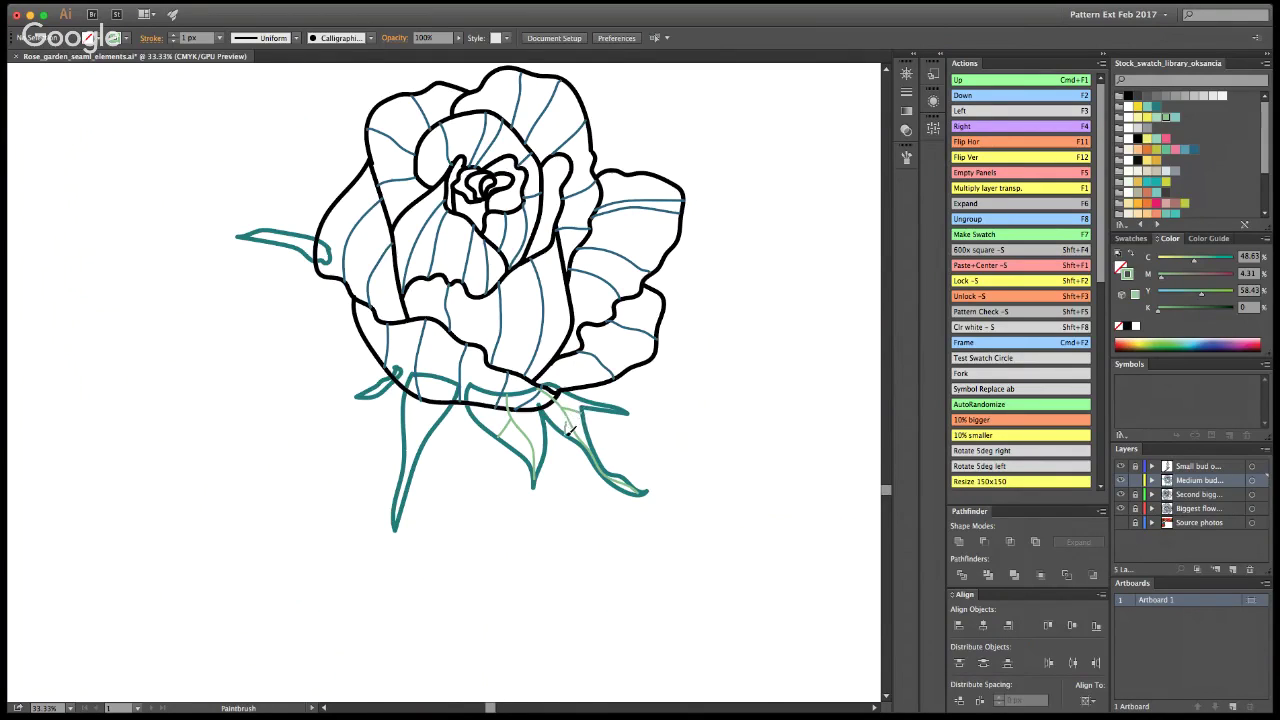
pyautogui.moveTo(437, 378); pyautogui.dragTo(396, 524)
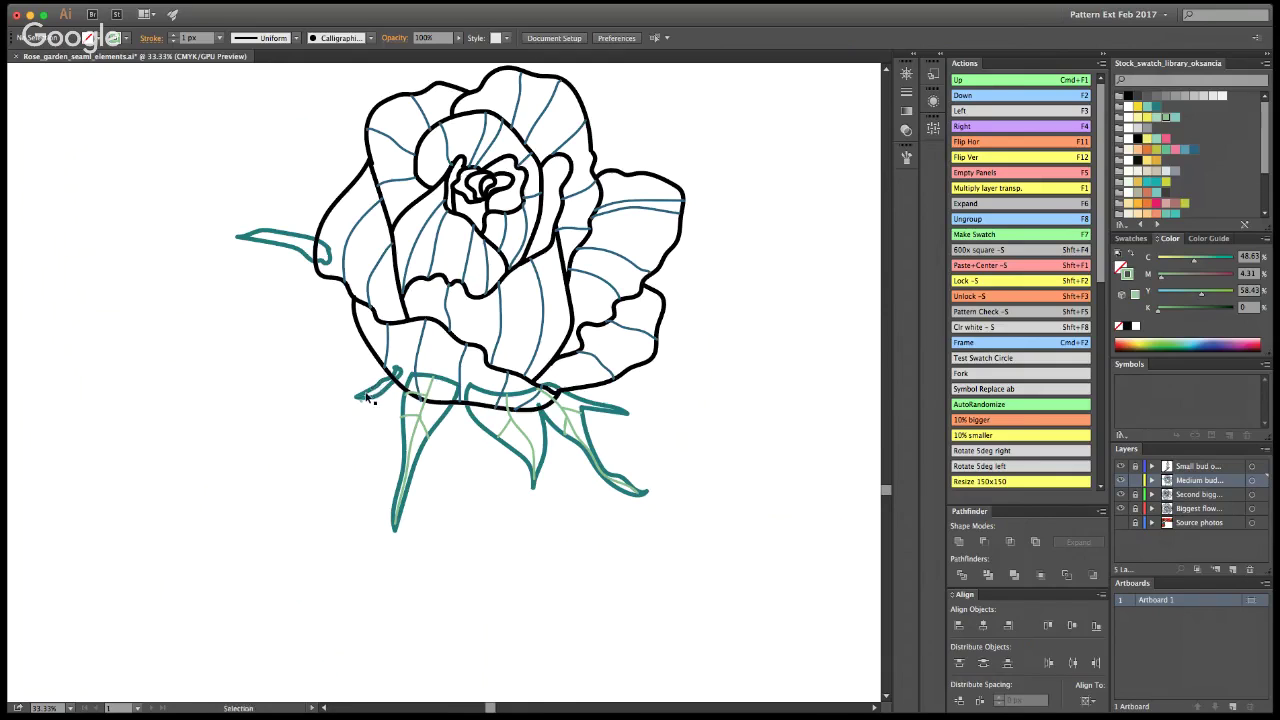
# Step: Paint light green veins along the medium bud's two small sepals on its left side
pyautogui.moveTo(372, 393); pyautogui.dragTo(412, 362)
pyautogui.moveTo(245, 233); pyautogui.dragTo(334, 254)
pyautogui.press('super+z')
pyautogui.moveTo(244, 236); pyautogui.dragTo(328, 257)
pyautogui.click(903, 130)
pyautogui.click(548, 435)
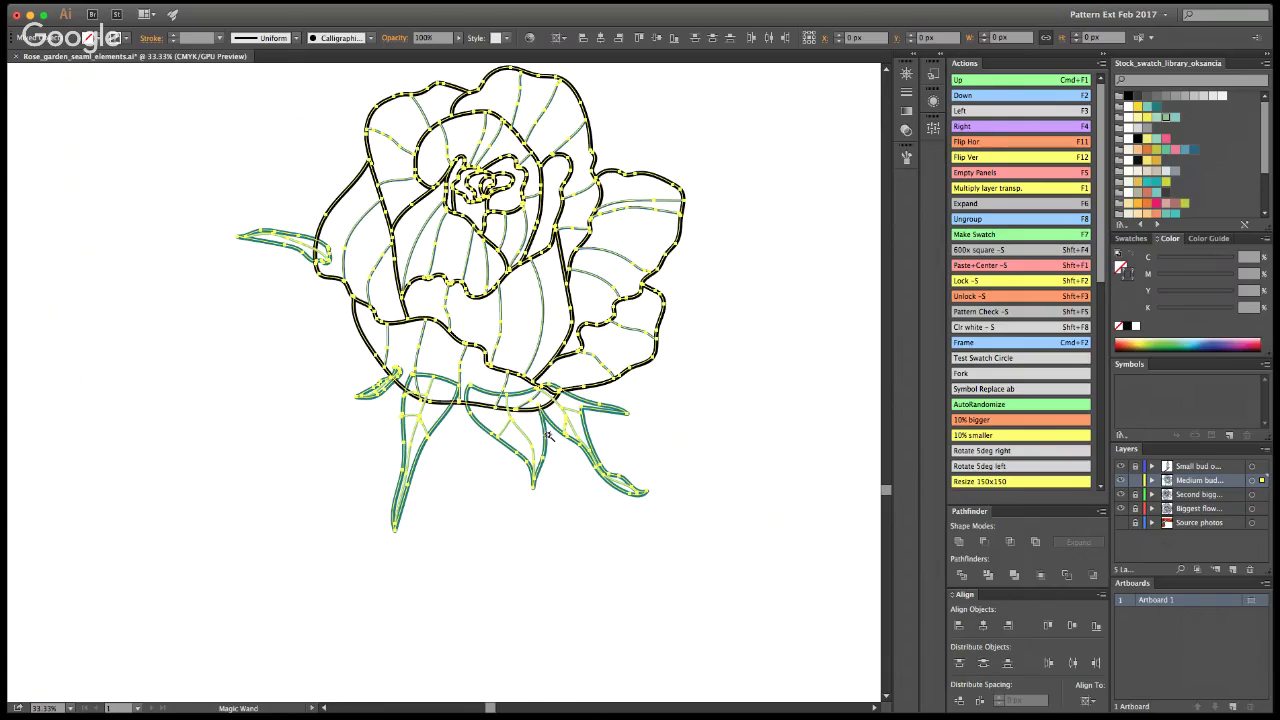
pyautogui.press('v')
pyautogui.click(778, 416)
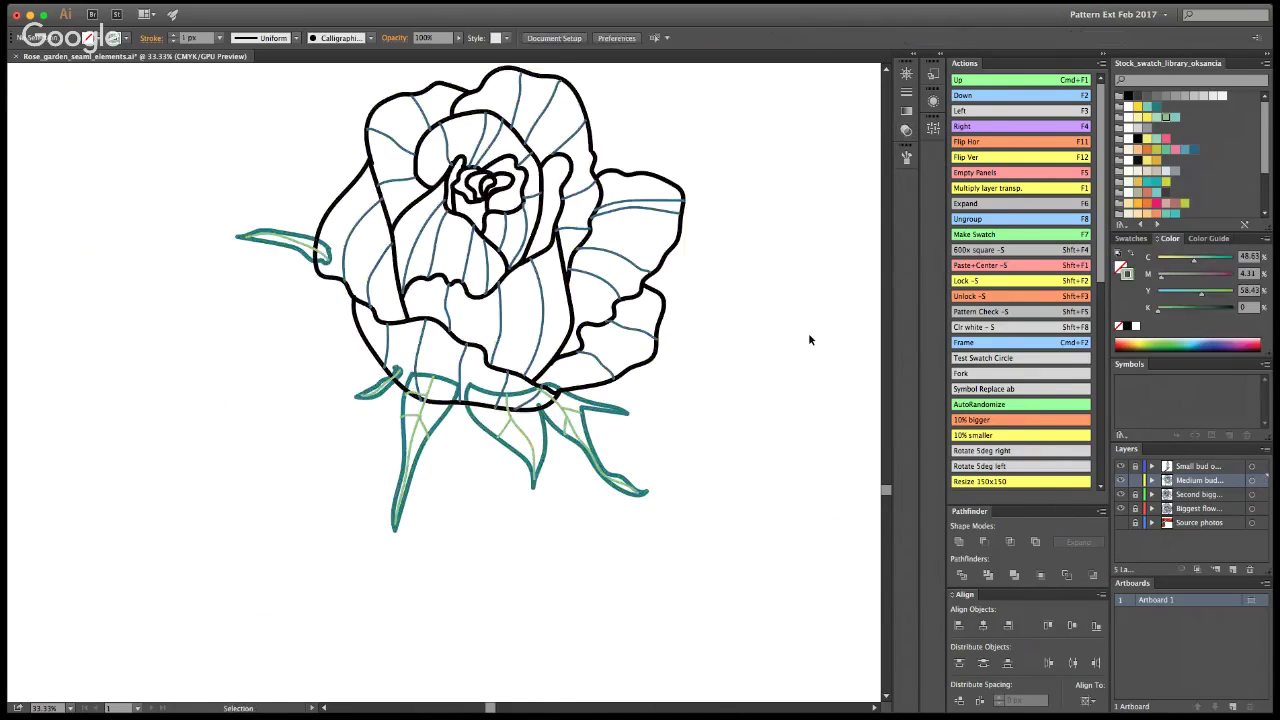
pyautogui.press('y')
pyautogui.click(574, 428)
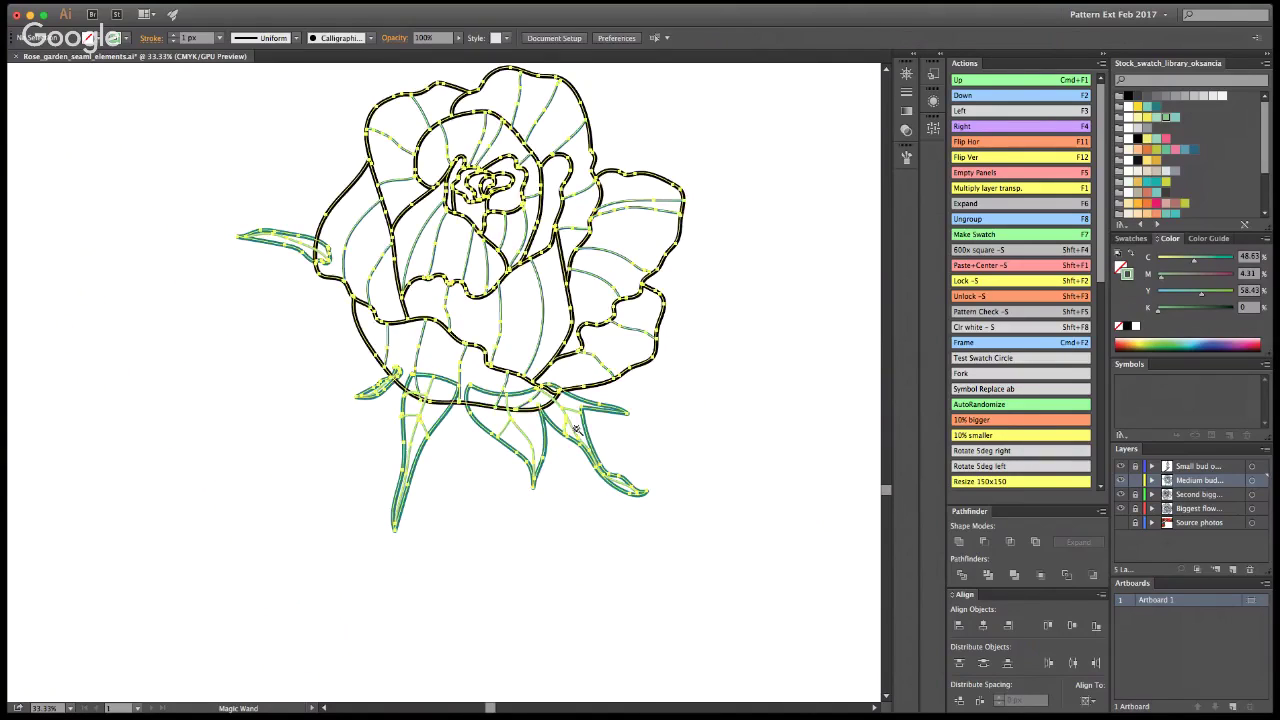
pyautogui.press('v')
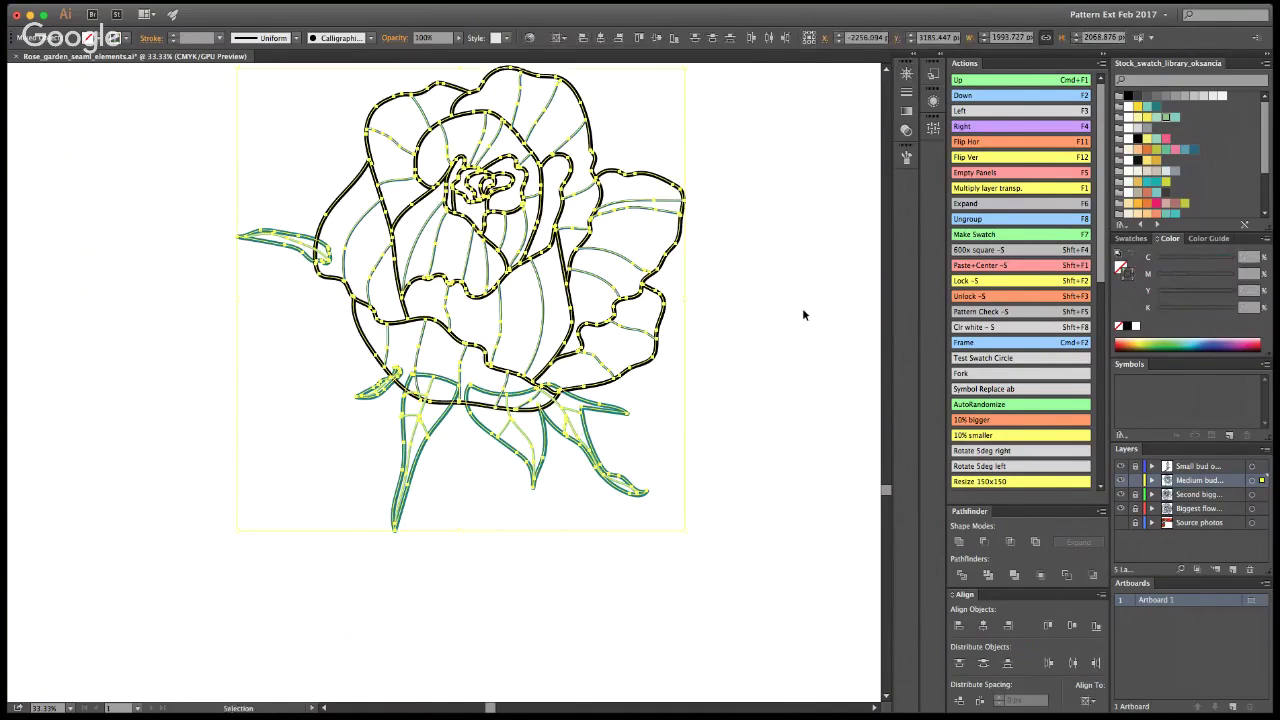
pyautogui.click(802, 308)
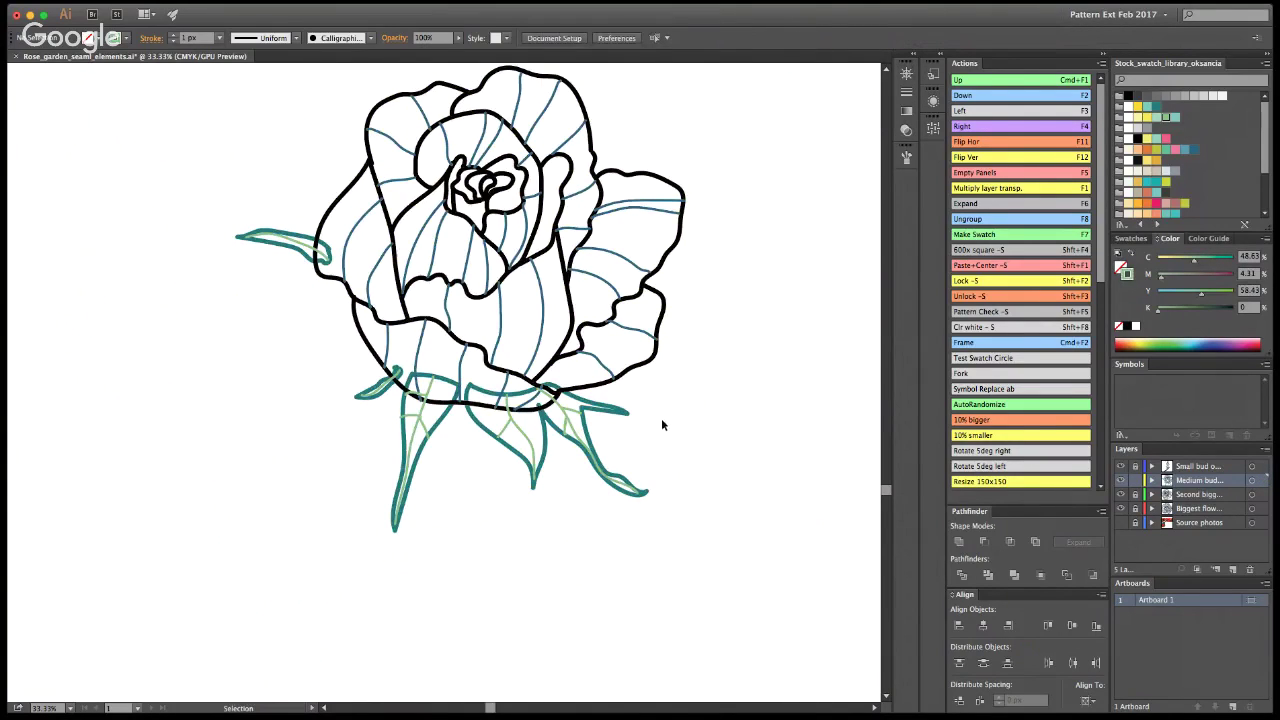
pyautogui.press('a')
pyautogui.press('v')
# Step: Show the Source photos layer and save the document as Rose_garden_seaml_elements_expanded_colored.ai
pyautogui.keyDown('alt'); pyautogui.click(508, 280); pyautogui.keyUp('alt')
pyautogui.keyDown('alt'); pyautogui.click(460, 312); pyautogui.keyUp('alt')
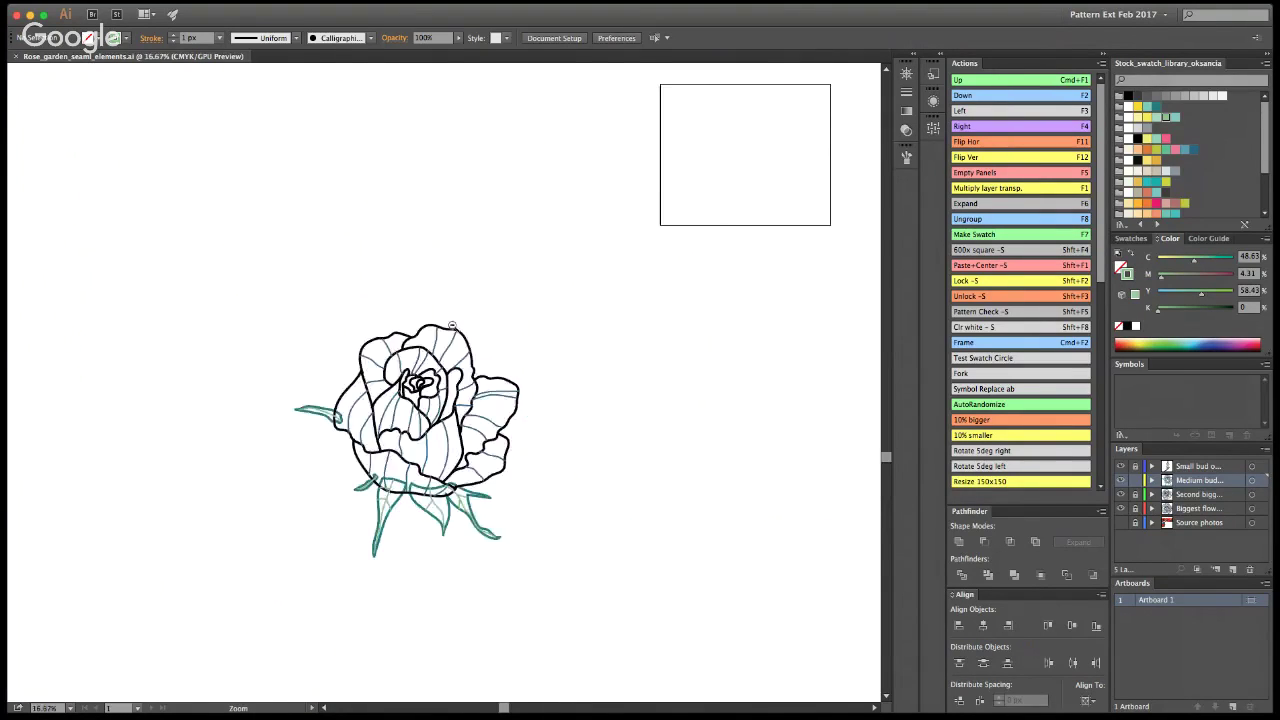
pyautogui.keyDown('alt'); pyautogui.click(454, 325); pyautogui.keyUp('alt')
pyautogui.keyDown('alt'); pyautogui.click(650, 341); pyautogui.keyUp('alt')
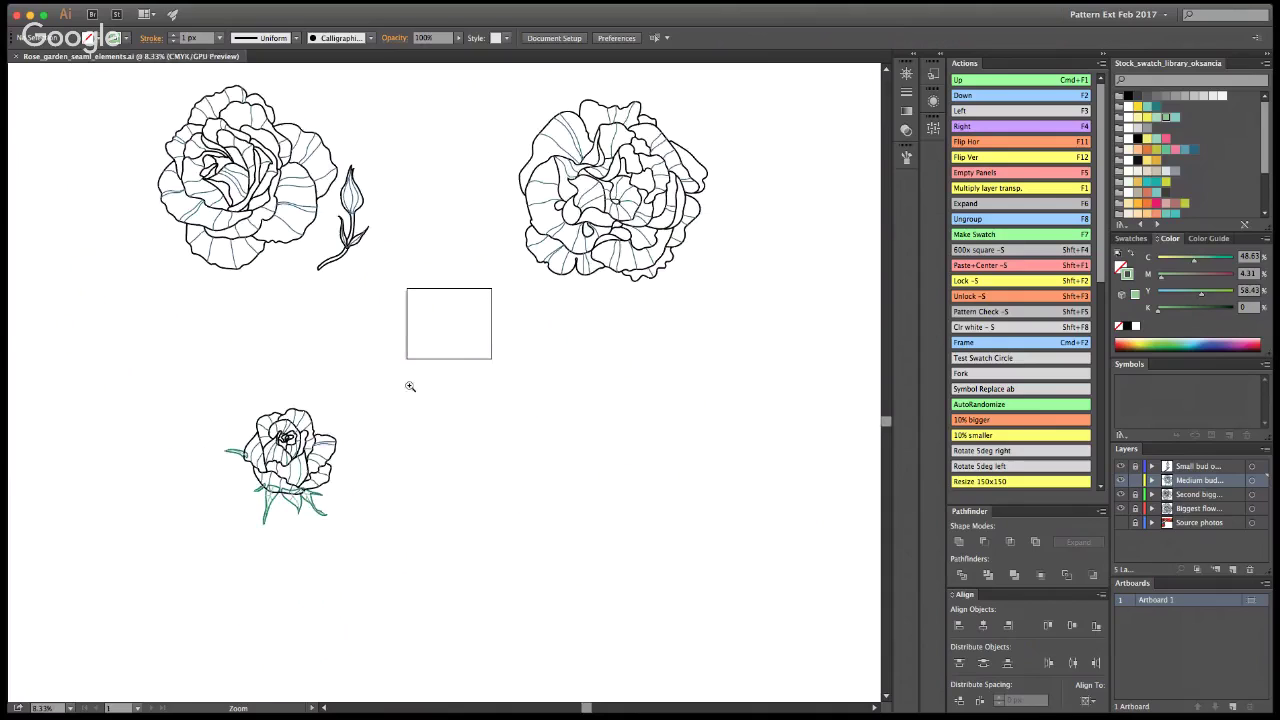
pyautogui.press('v')
pyautogui.click(1121, 522)
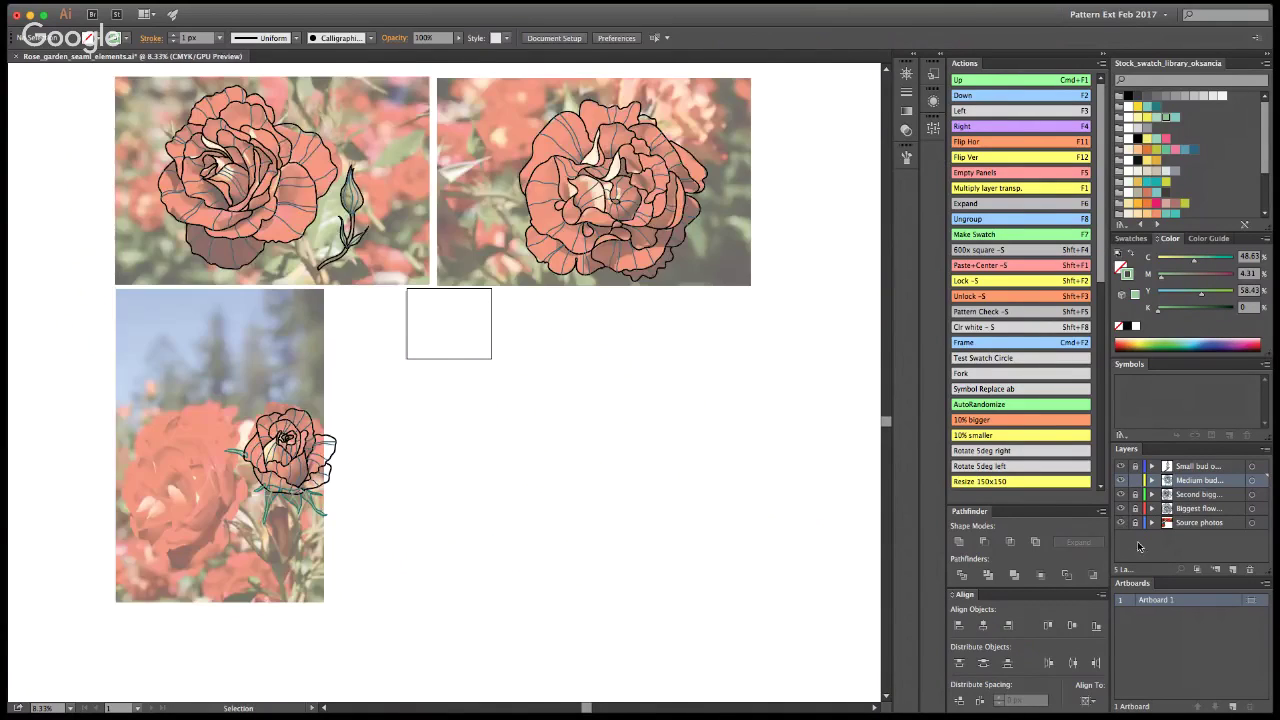
pyautogui.moveTo(1121, 509)
pyautogui.mouseDown()
pyautogui.moveTo(1121, 467)
pyautogui.moveTo(1120, 515)
pyautogui.mouseUp()
pyautogui.press('super+s')
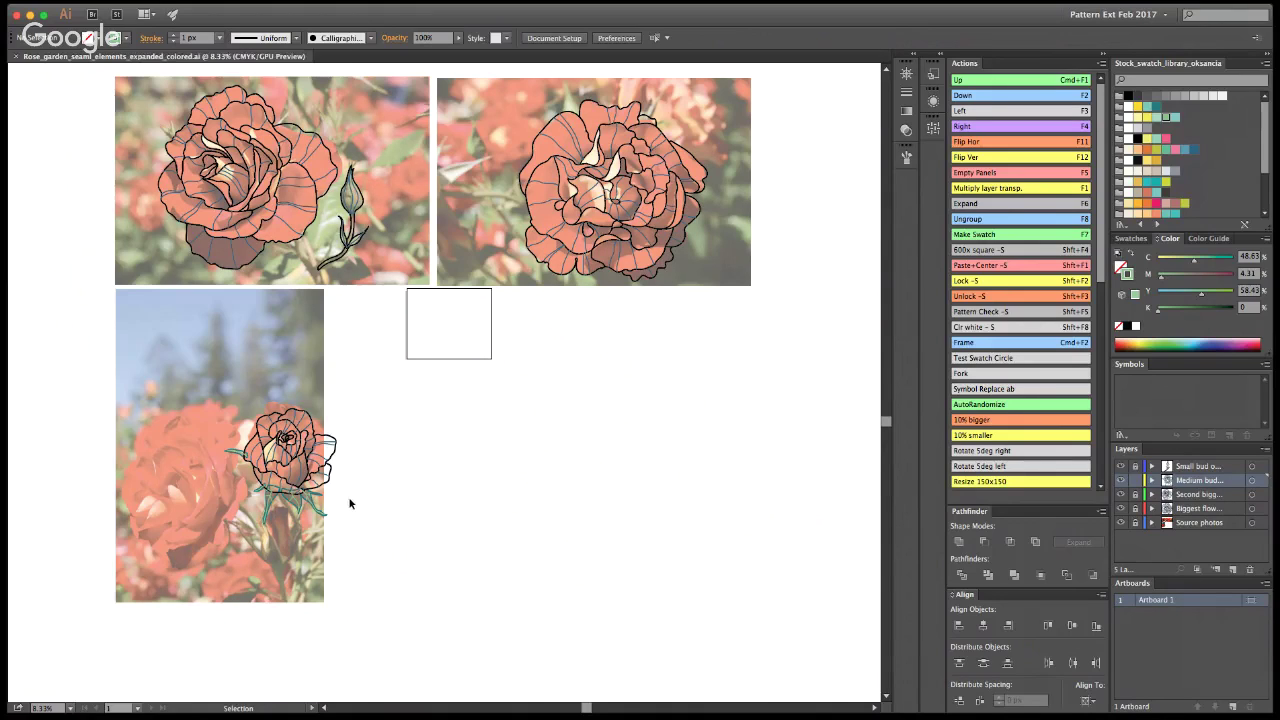
# Step: Hide the Source photos layer and unlock the second biggest flower's layer
pyautogui.click(1121, 523)
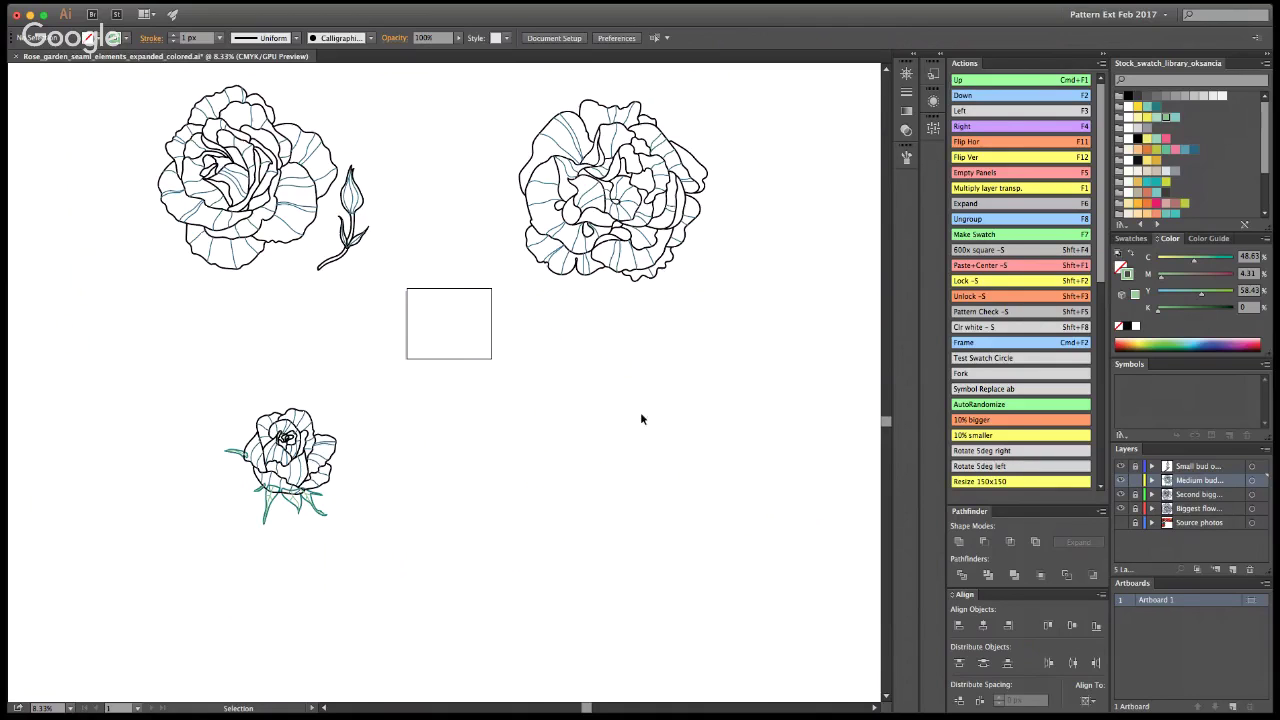
pyautogui.press('z')
pyautogui.click(296, 242)
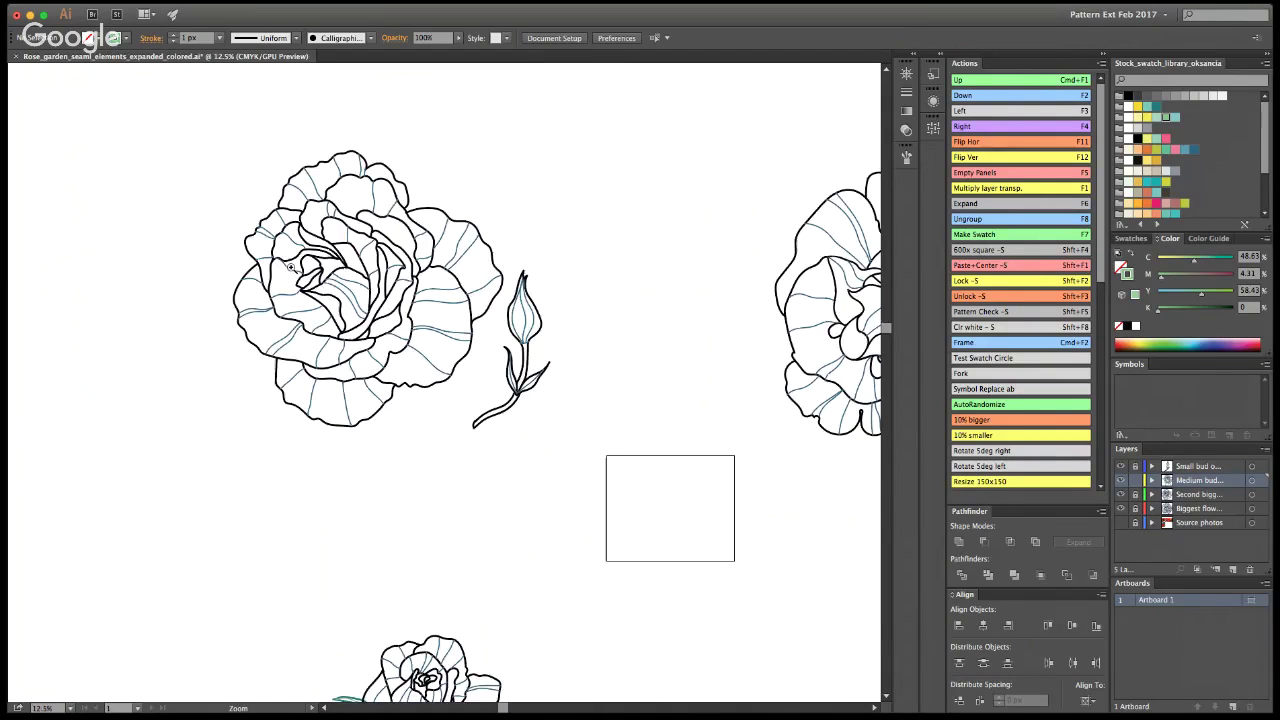
pyautogui.click(290, 265)
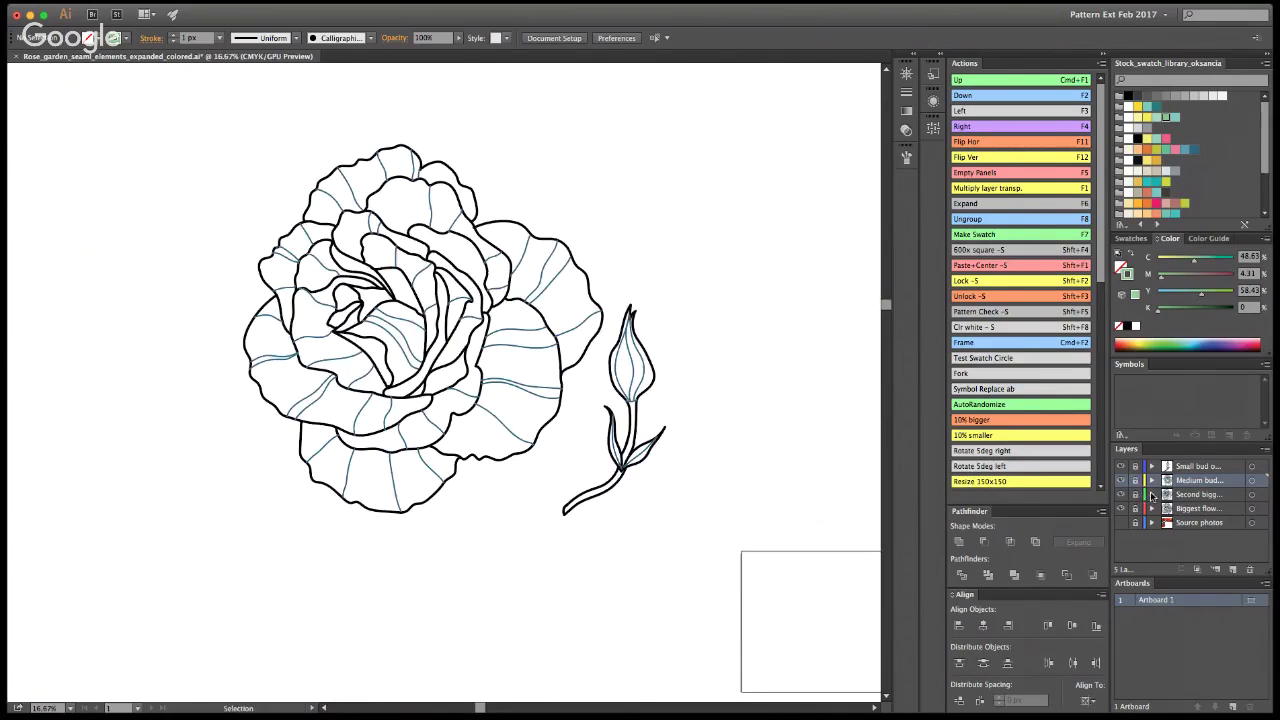
pyautogui.moveTo(229, 140); pyautogui.dragTo(585, 470)
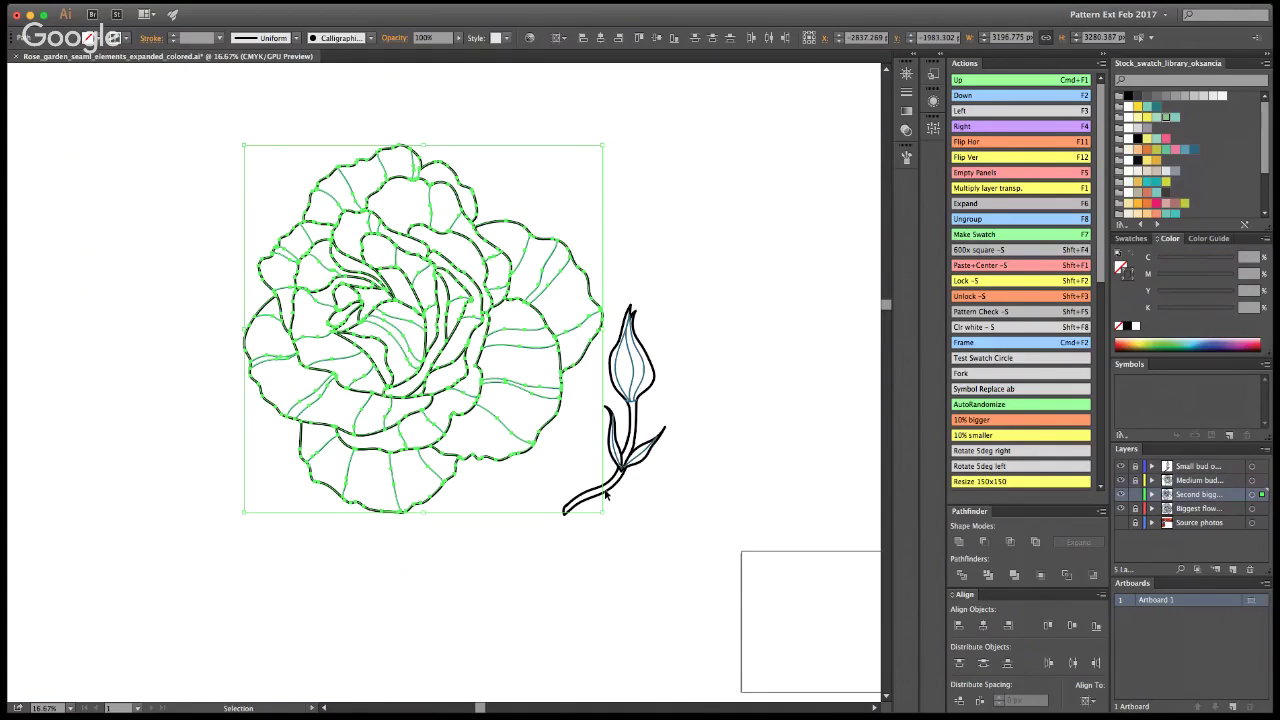
pyautogui.click(691, 298)
pyautogui.press('y')
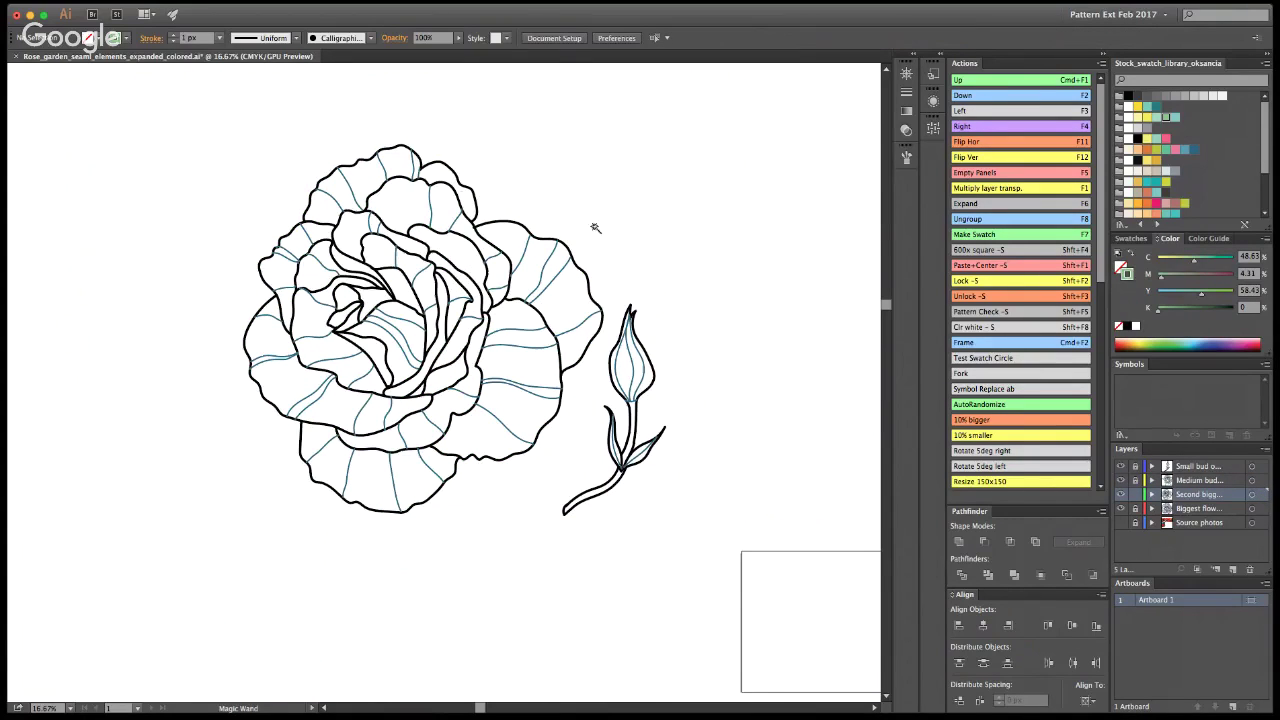
pyautogui.click(475, 197)
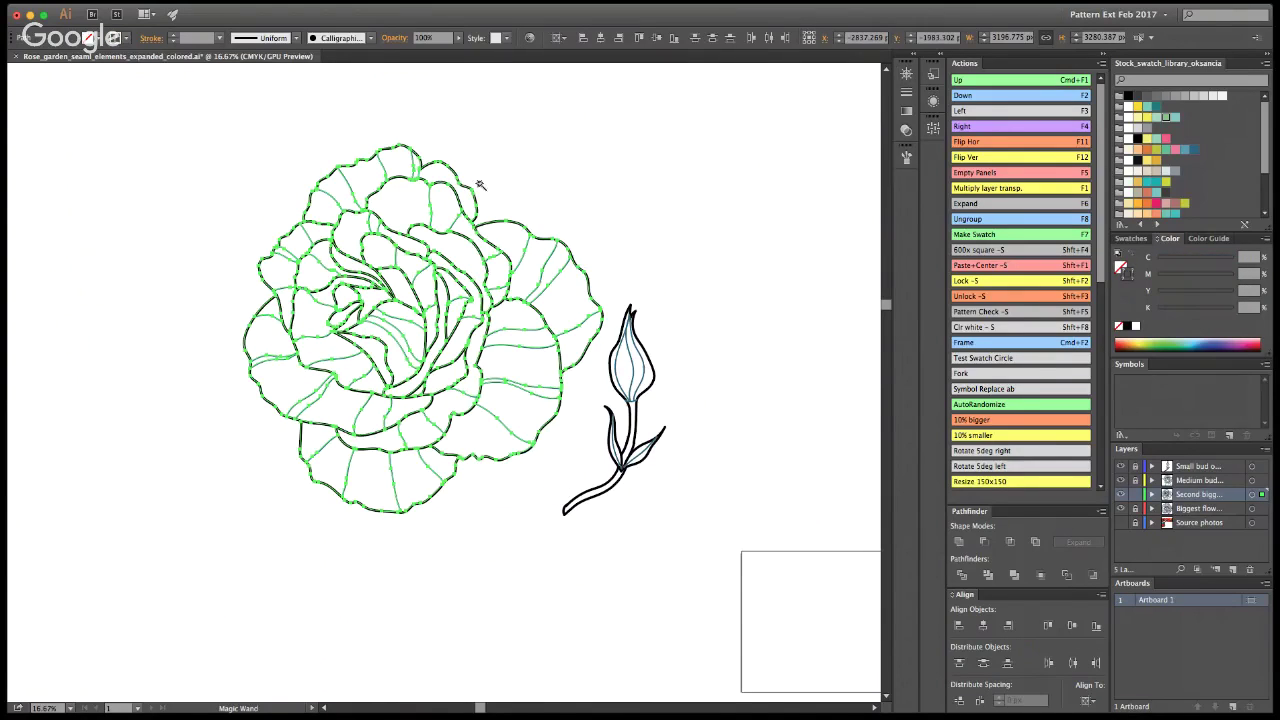
pyautogui.press('v')
pyautogui.click(562, 217)
pyautogui.click(477, 221)
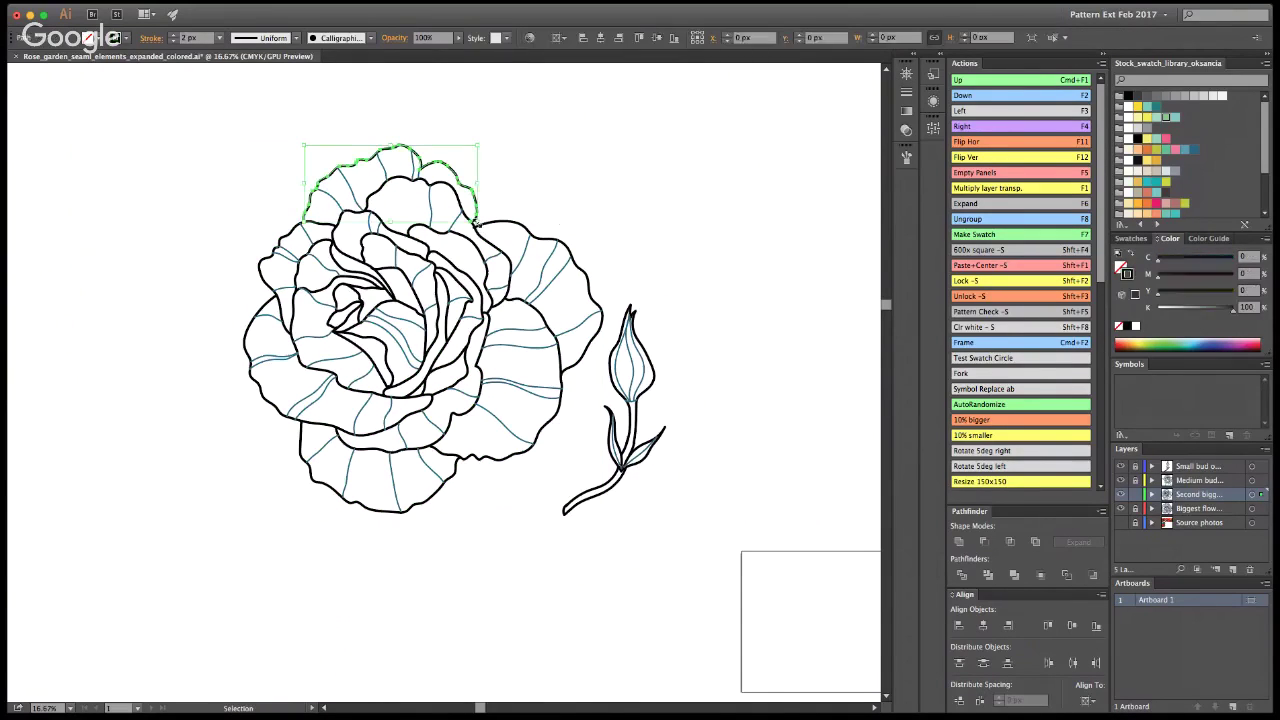
pyautogui.click(527, 185)
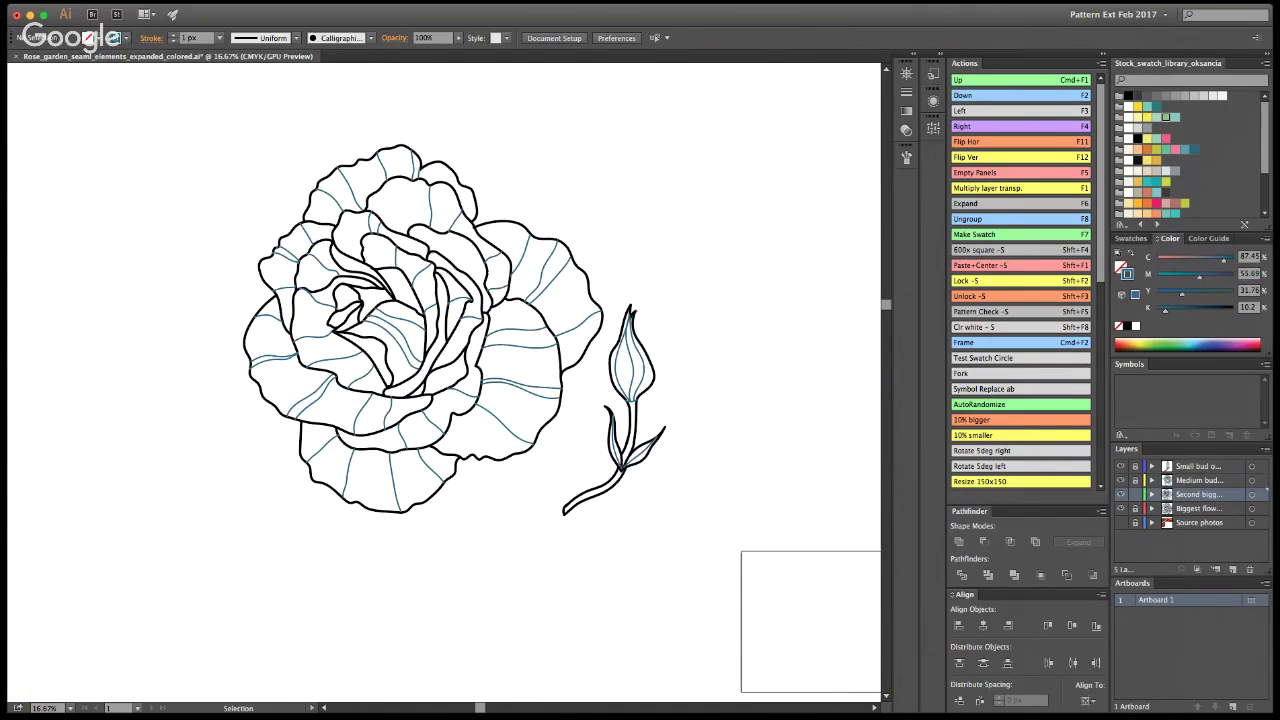
# Step: Select all strokes of the second biggest rose with the Magic Wand and expand them into filled shapes
pyautogui.press('x')
pyautogui.click(903, 108)
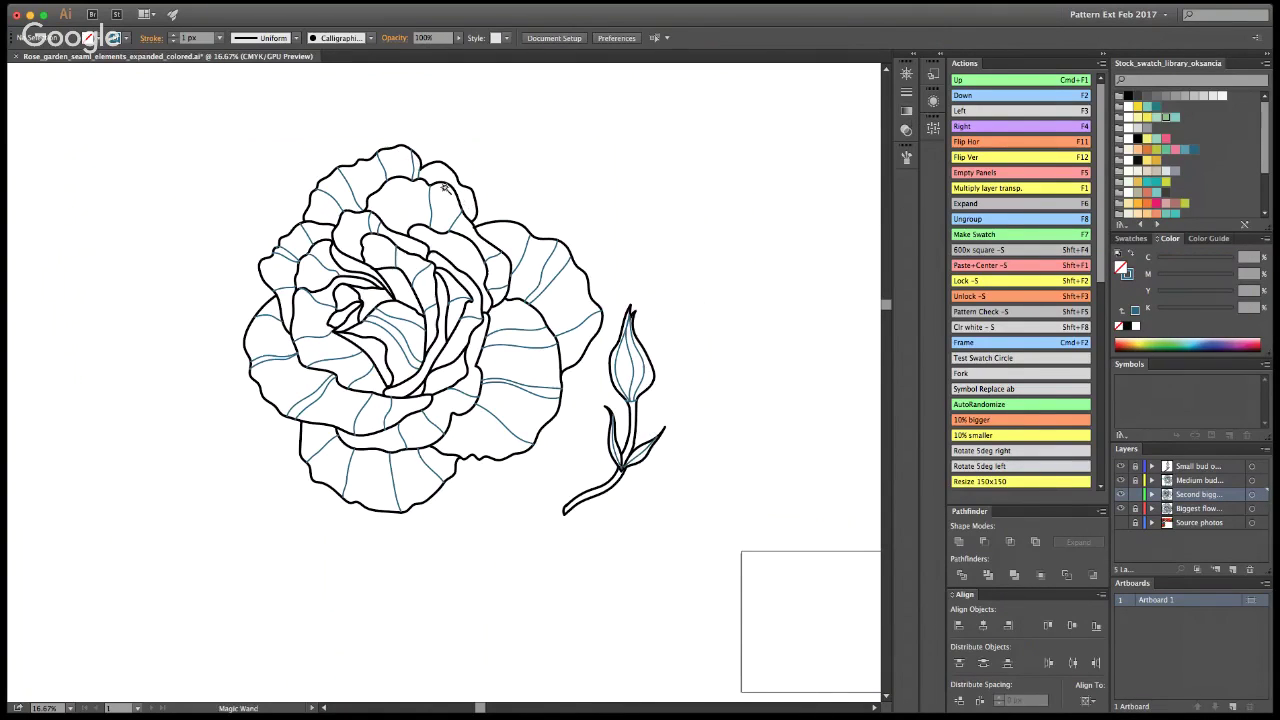
pyautogui.click(476, 189)
pyautogui.press('v')
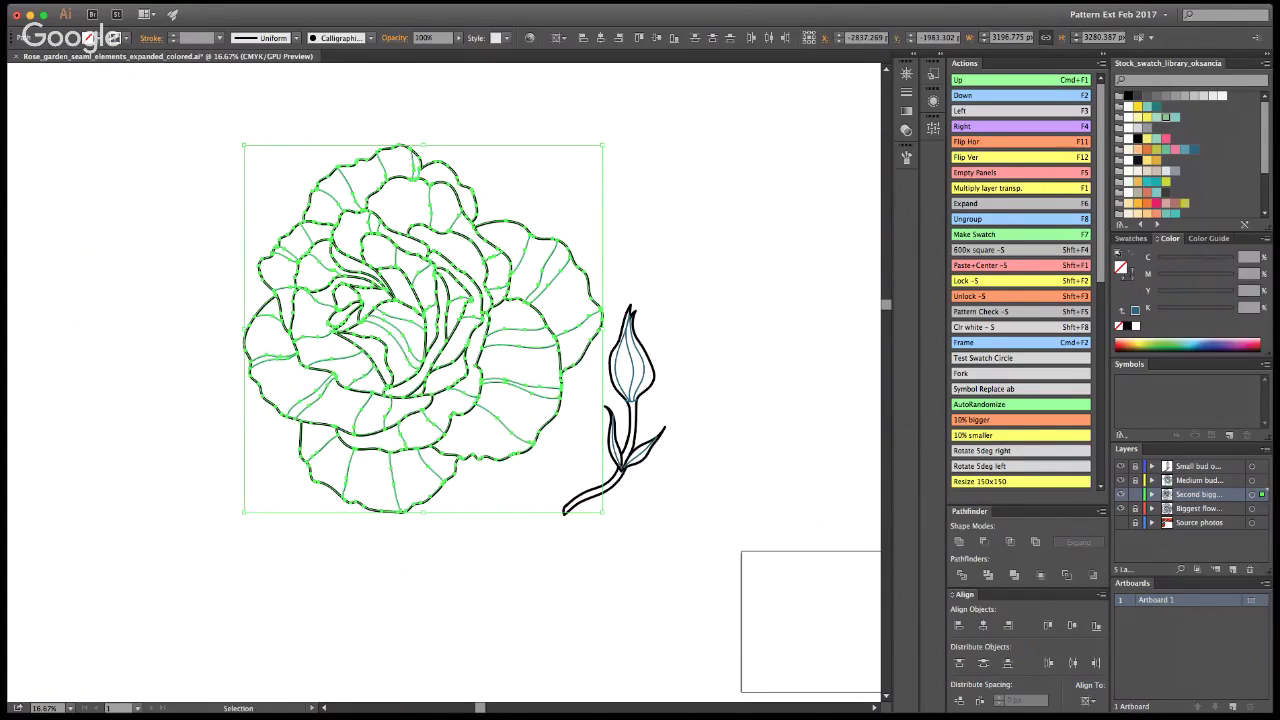
pyautogui.press('F6')
pyautogui.click(690, 266)
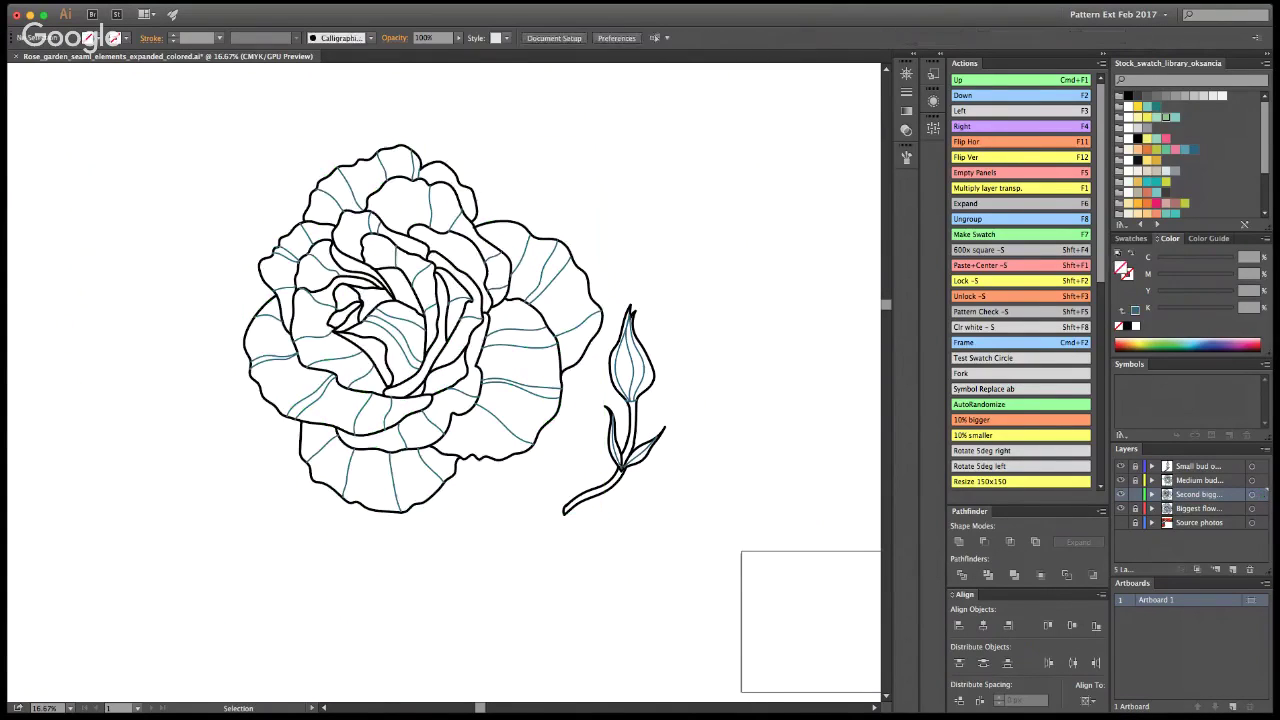
# Step: Examine the expanded paths of the second biggest rose, including the outline of its upper right outer petal
pyautogui.press('z')
pyautogui.click(486, 219)
pyautogui.moveTo(486, 219); pyautogui.dragTo(567, 326)
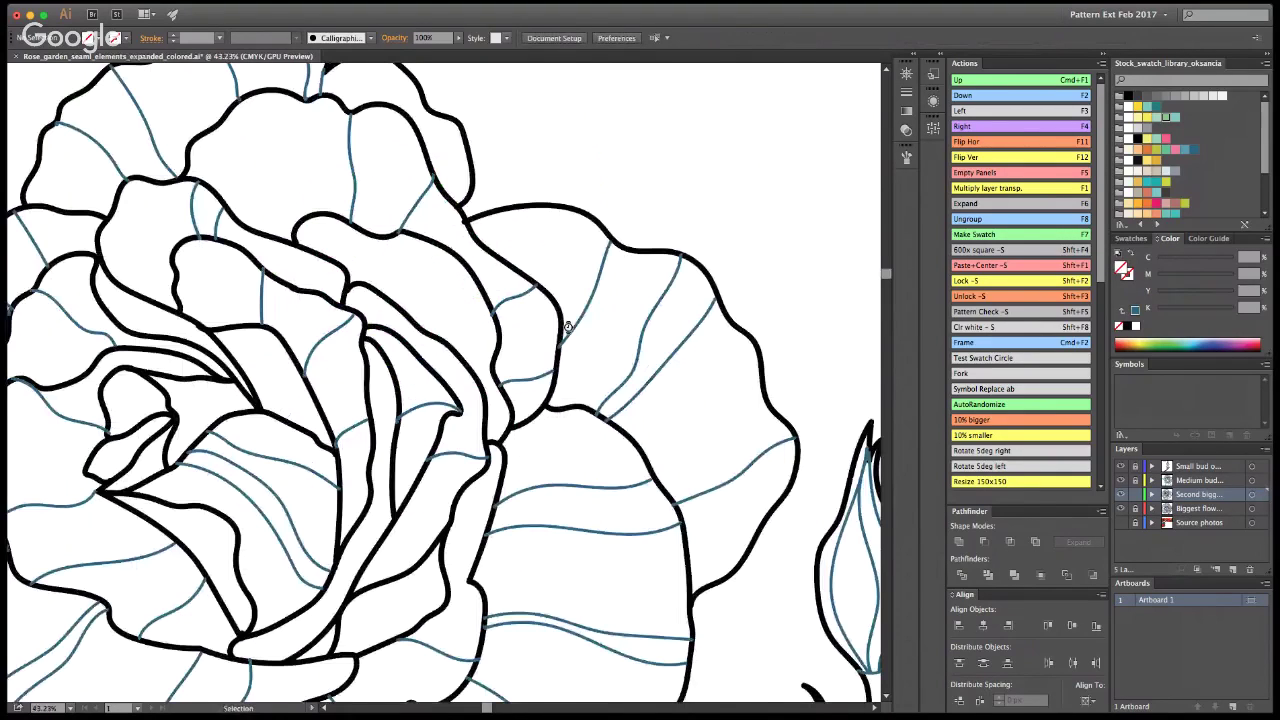
pyautogui.press('super+a')
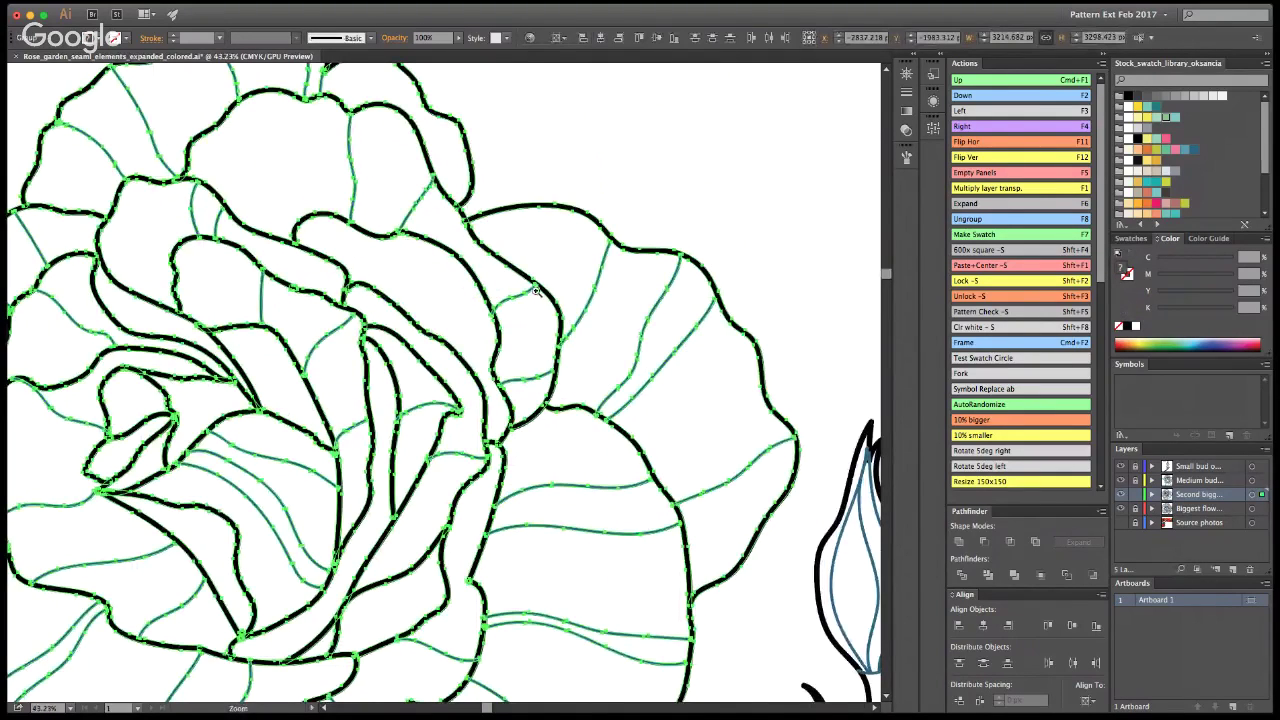
pyautogui.keyDown('alt'); pyautogui.click(323, 394); pyautogui.keyUp('alt')
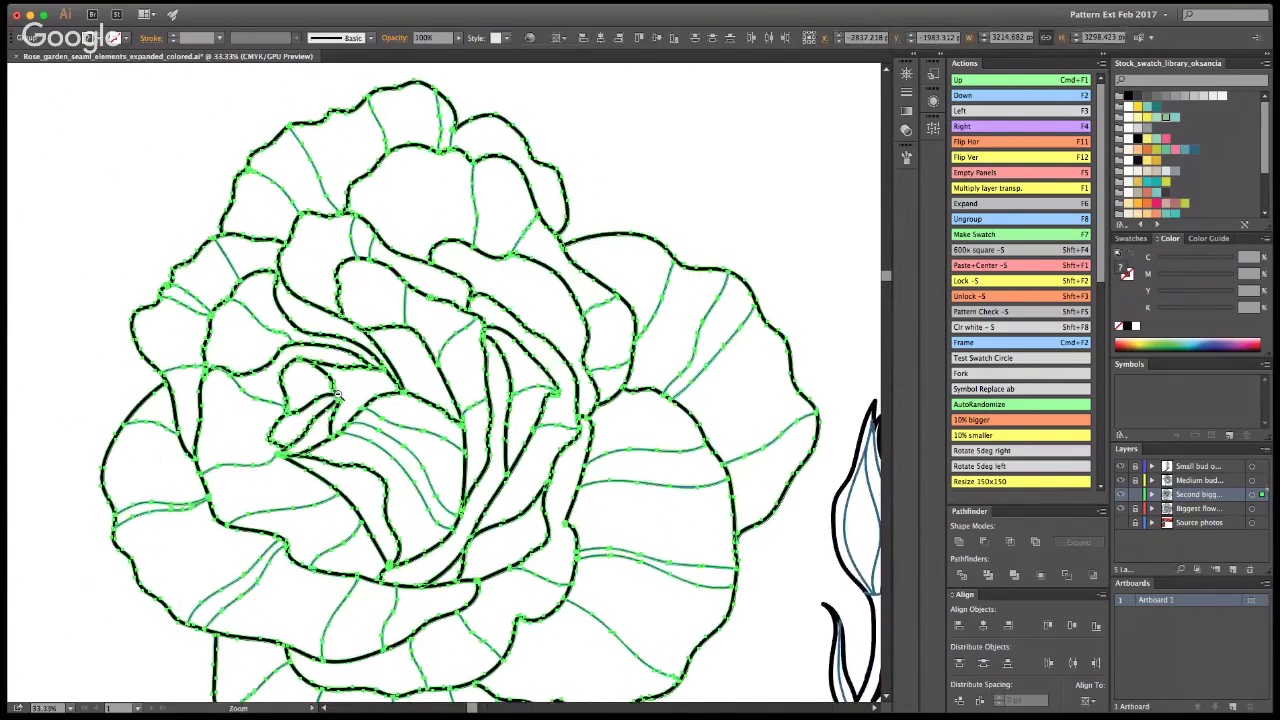
pyautogui.keyDown('alt'); pyautogui.click(496, 294); pyautogui.keyUp('alt')
pyautogui.click(537, 279)
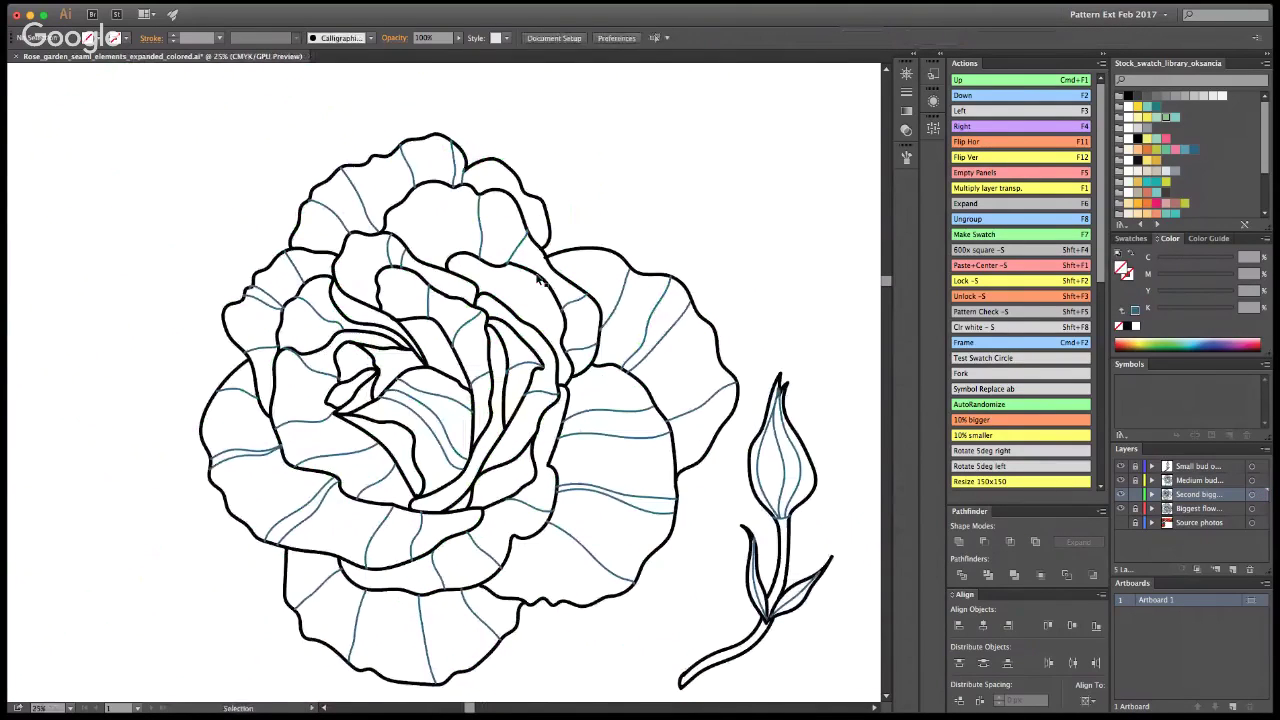
pyautogui.press('a')
pyautogui.click(546, 262)
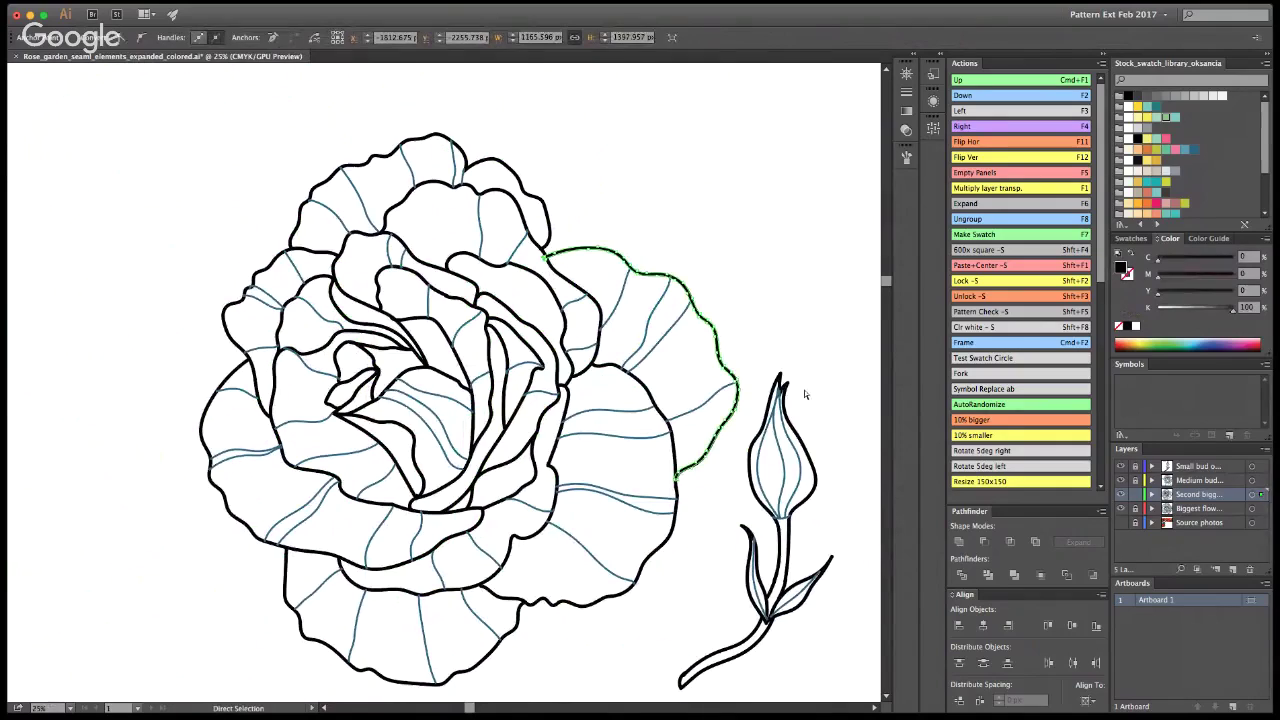
pyautogui.click(804, 390)
pyautogui.press('z')
pyautogui.click(522, 288)
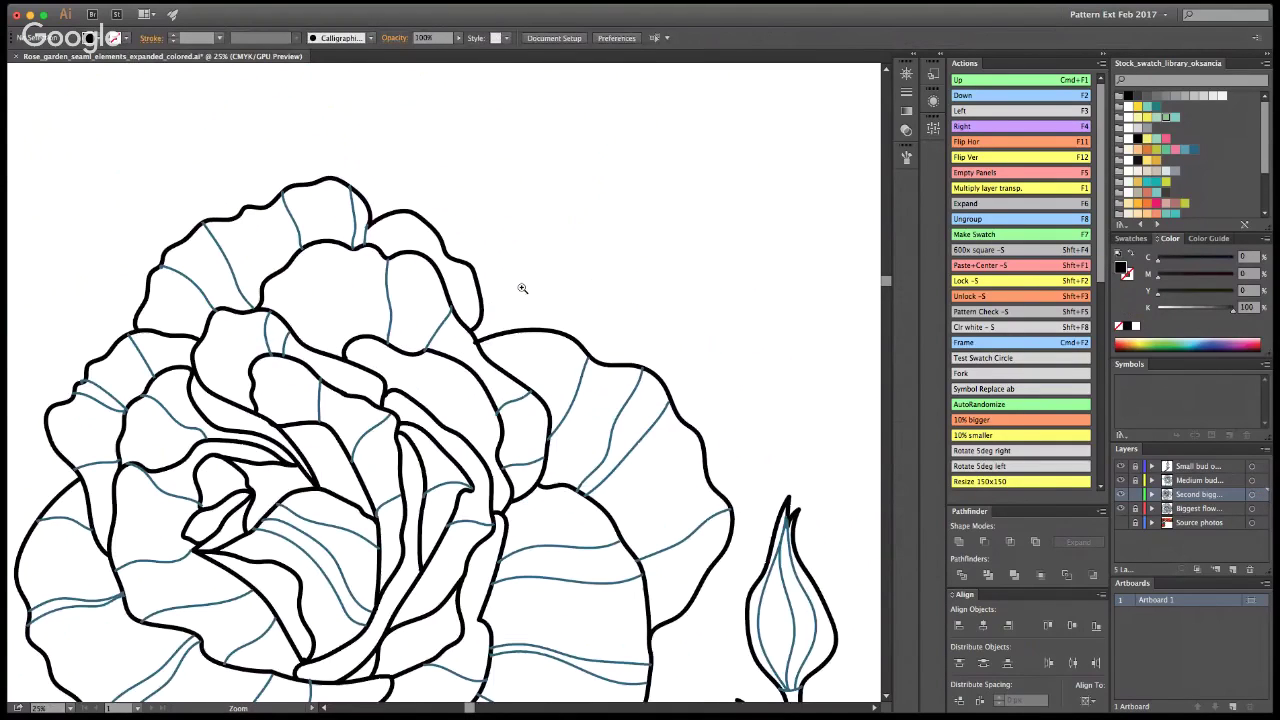
# Step: Pull in the protruding end point of the upper right outer petal's outline so it meets the neighbouring outline cleanly
pyautogui.click(522, 288)
pyautogui.click(522, 288)
pyautogui.press('a')
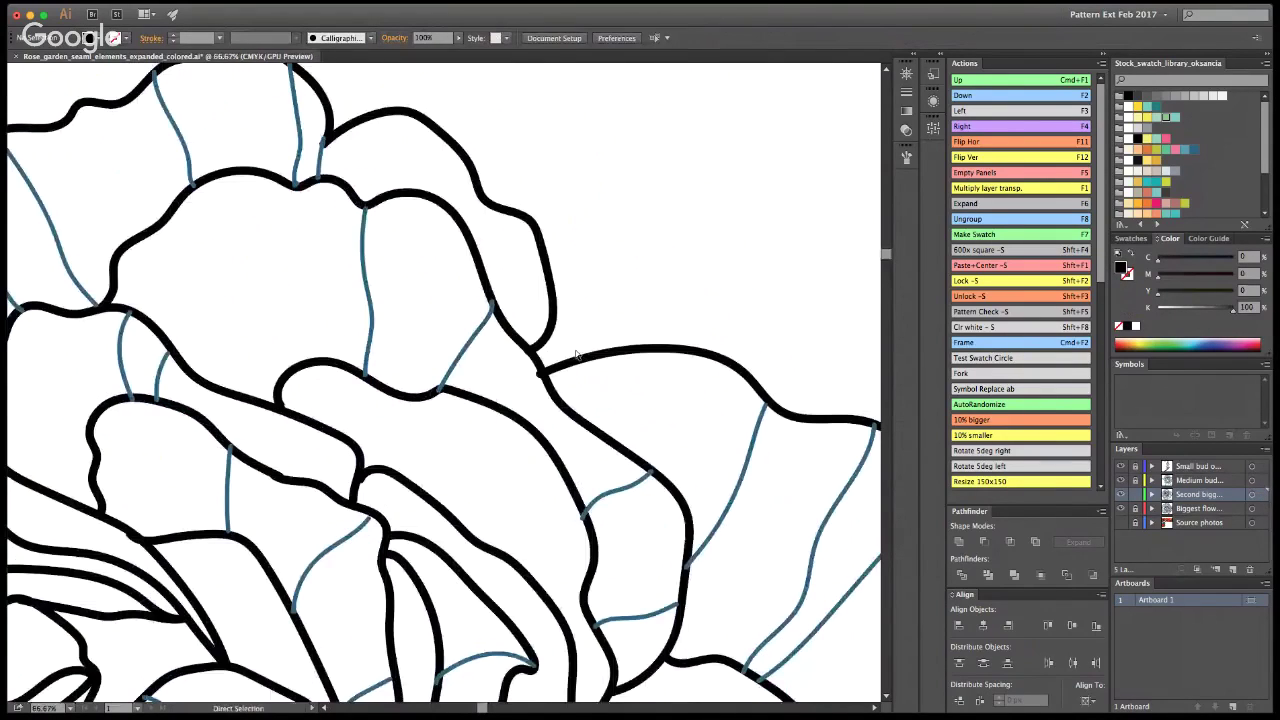
pyautogui.click(546, 373)
pyautogui.moveTo(543, 375); pyautogui.dragTo(545, 377)
pyautogui.click(608, 309)
# Step: Try to nudge the end point of the curled inner petal's outline and undo the move
pyautogui.click(362, 480)
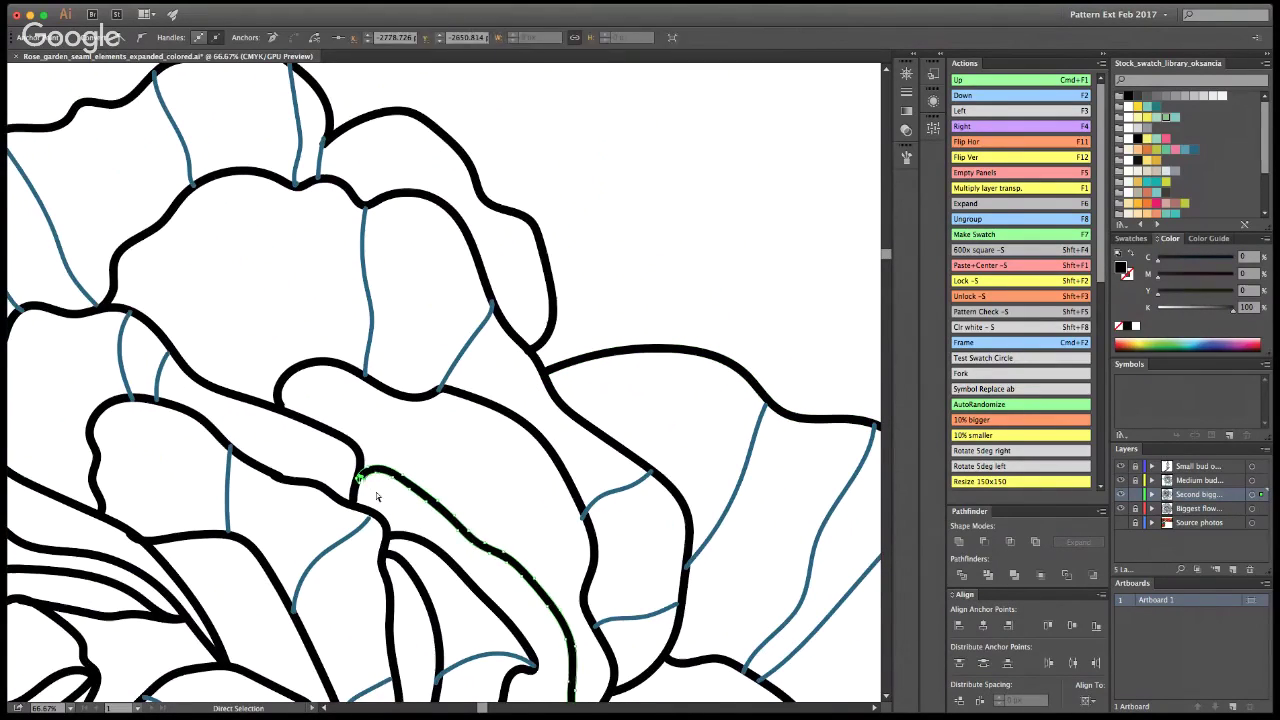
pyautogui.click(383, 484)
pyautogui.moveTo(363, 479); pyautogui.dragTo(360, 479)
pyautogui.click(382, 492)
pyautogui.press('super+z')
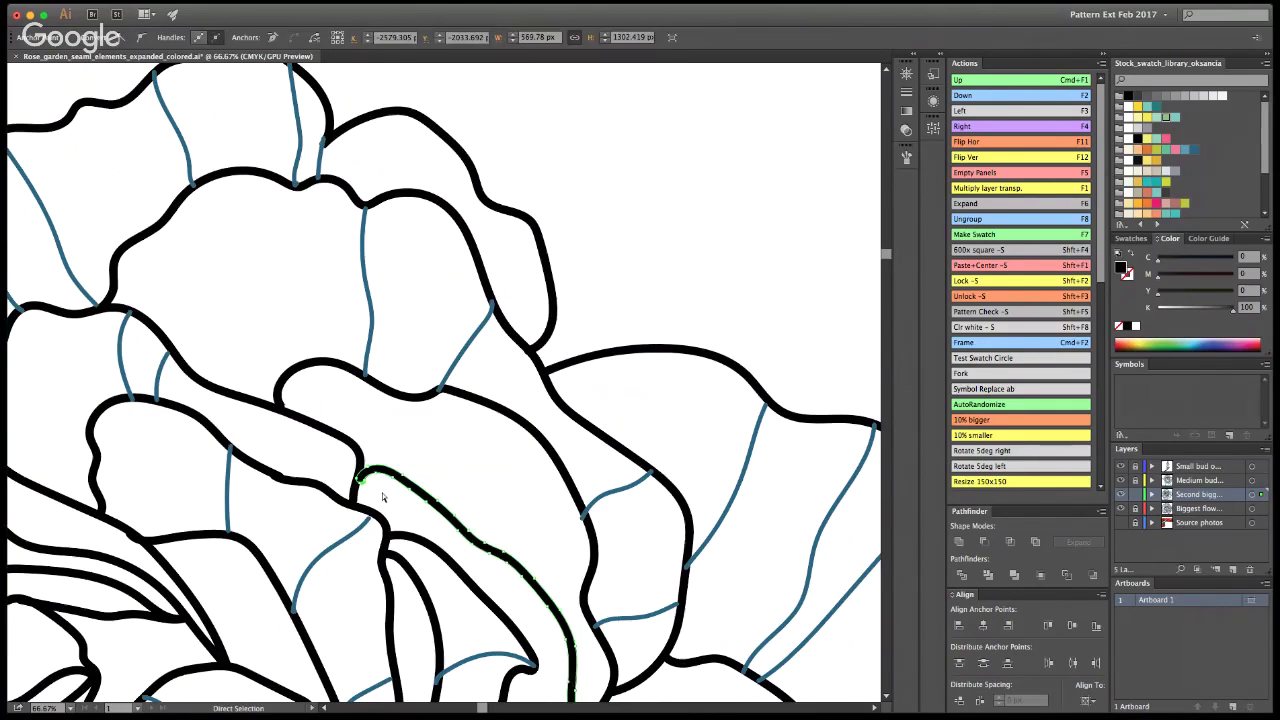
pyautogui.click(381, 492)
pyautogui.click(359, 486)
pyautogui.click(351, 416)
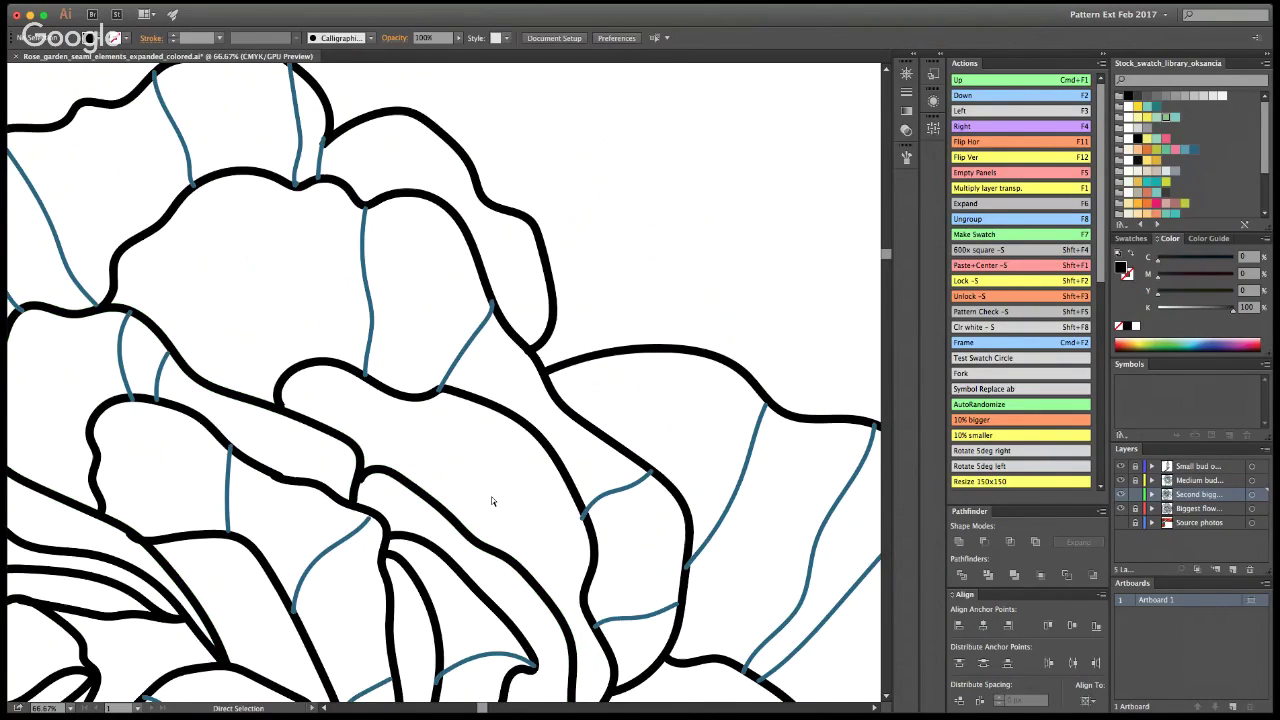
# Step: Tuck the lower end of the upper short vein on the narrow right petal into the black outline
pyautogui.click(587, 513)
pyautogui.click(584, 520)
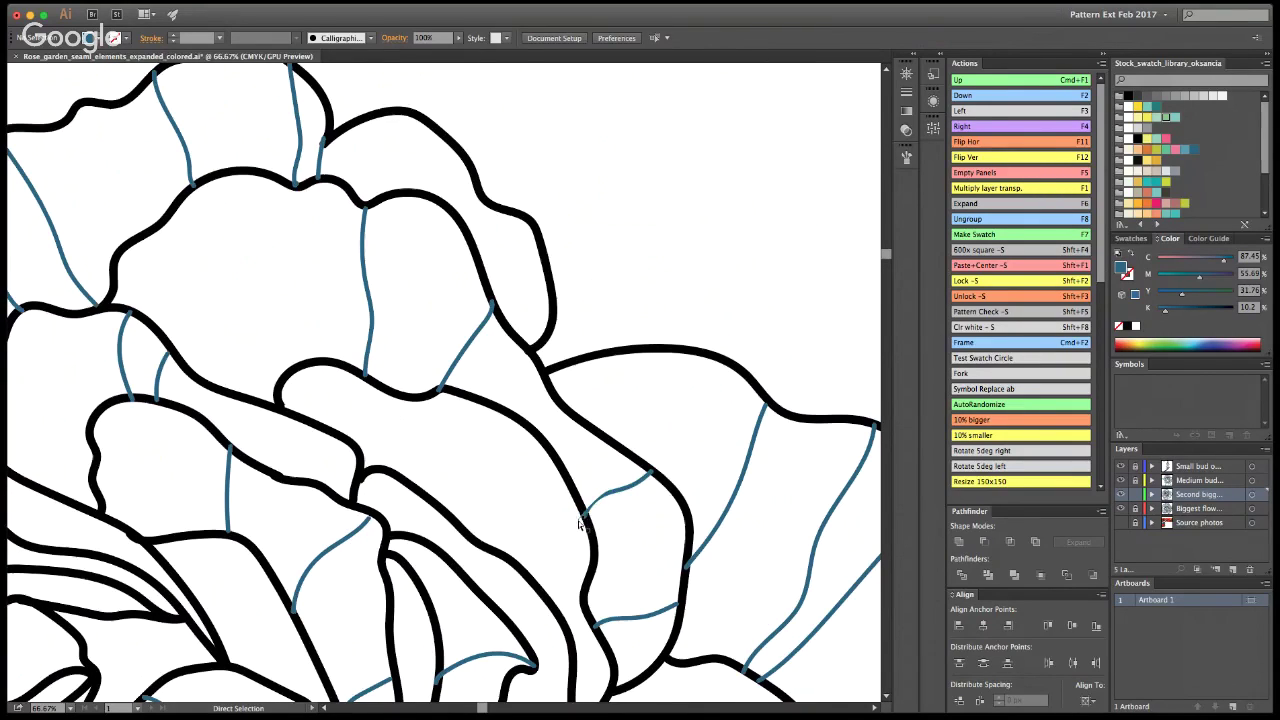
pyautogui.click(601, 496)
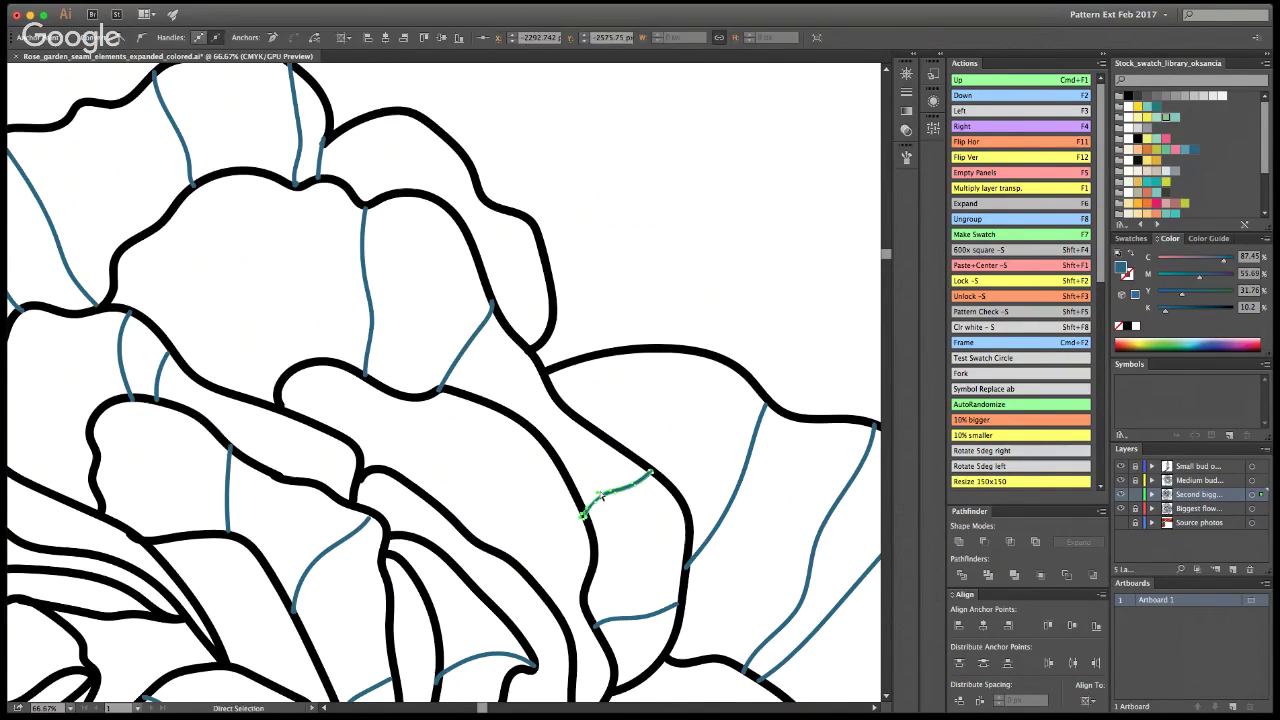
pyautogui.click(610, 501)
pyautogui.click(600, 497)
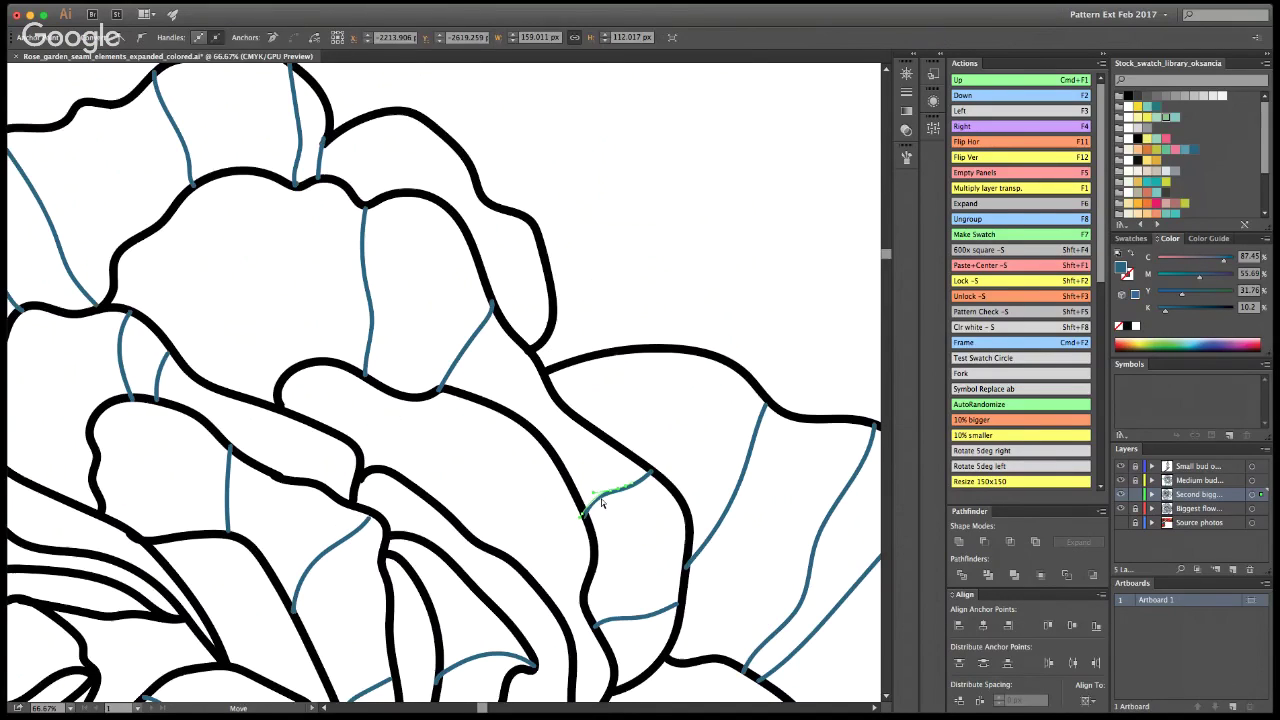
pyautogui.click(630, 507)
# Step: Select all blue veins of the second biggest rose with the Magic Wand, try deleting them and undo the deletion
pyautogui.press('z')
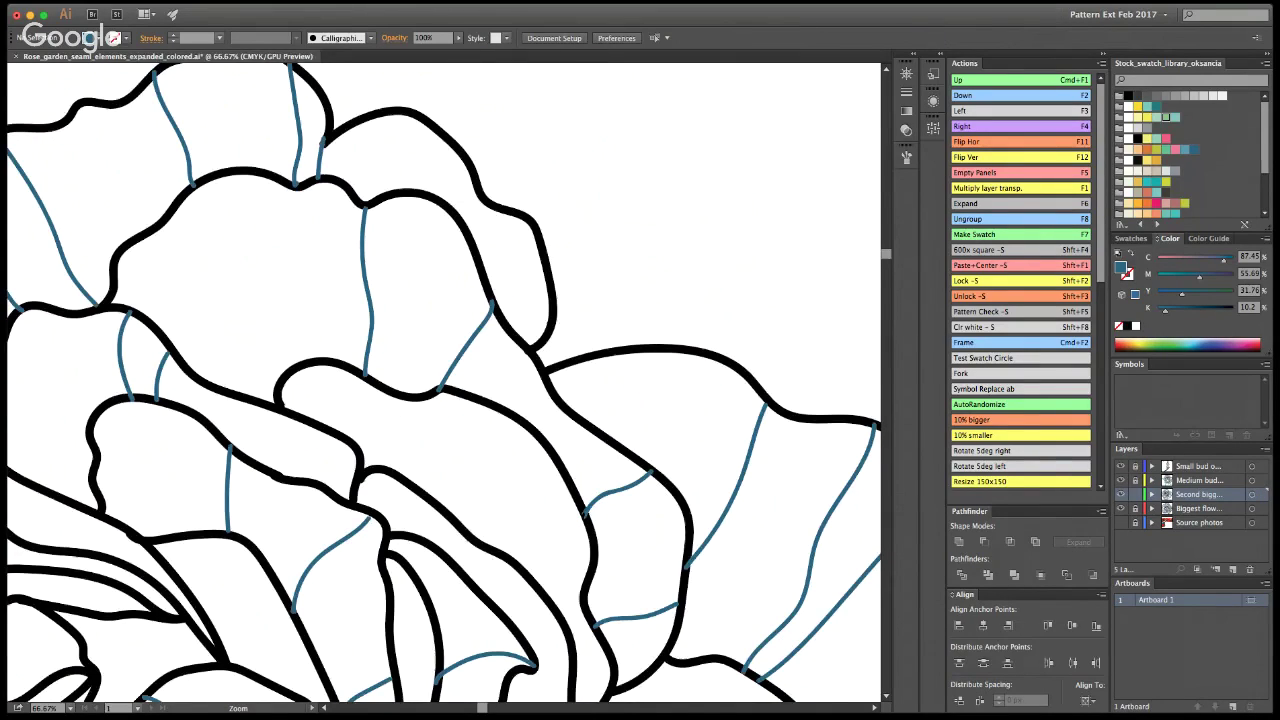
pyautogui.click(440, 392)
pyautogui.keyDown('alt'); pyautogui.click(405, 429); pyautogui.keyUp('alt')
pyautogui.keyDown('alt'); pyautogui.click(392, 428); pyautogui.keyUp('alt')
pyautogui.keyDown('alt'); pyautogui.click(410, 428); pyautogui.keyUp('alt')
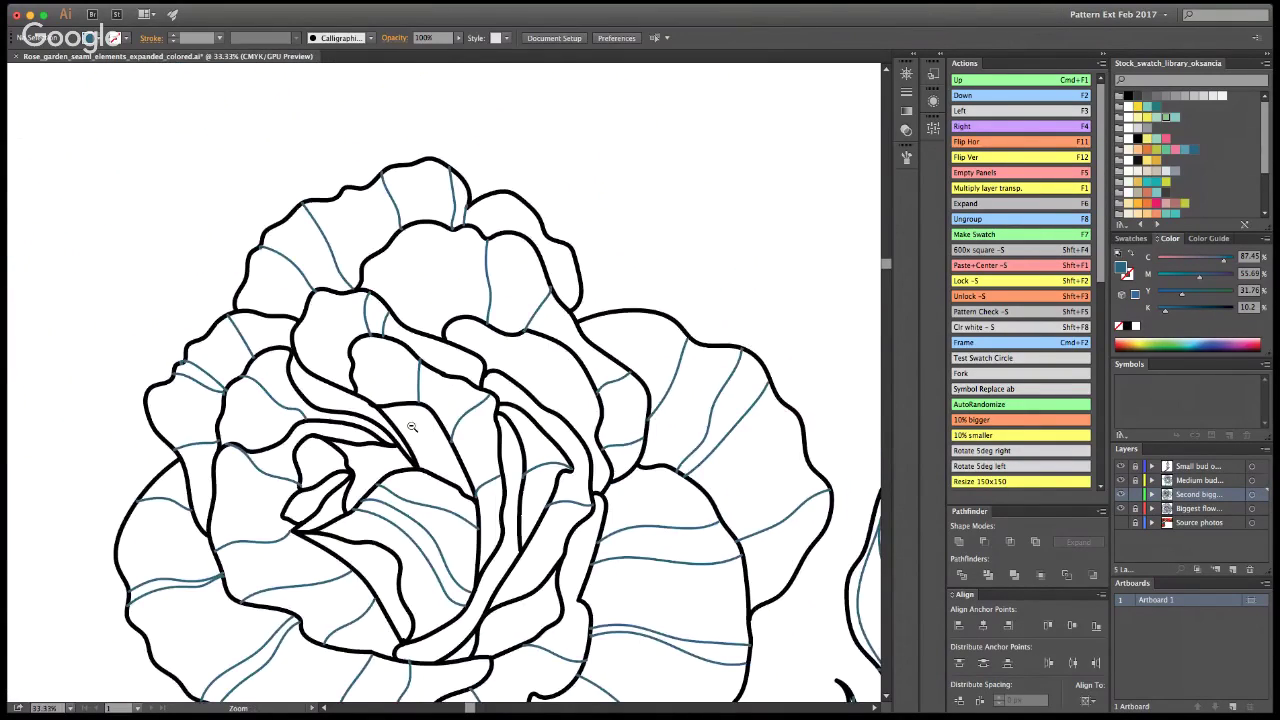
pyautogui.keyDown('alt'); pyautogui.click(411, 427); pyautogui.keyUp('alt')
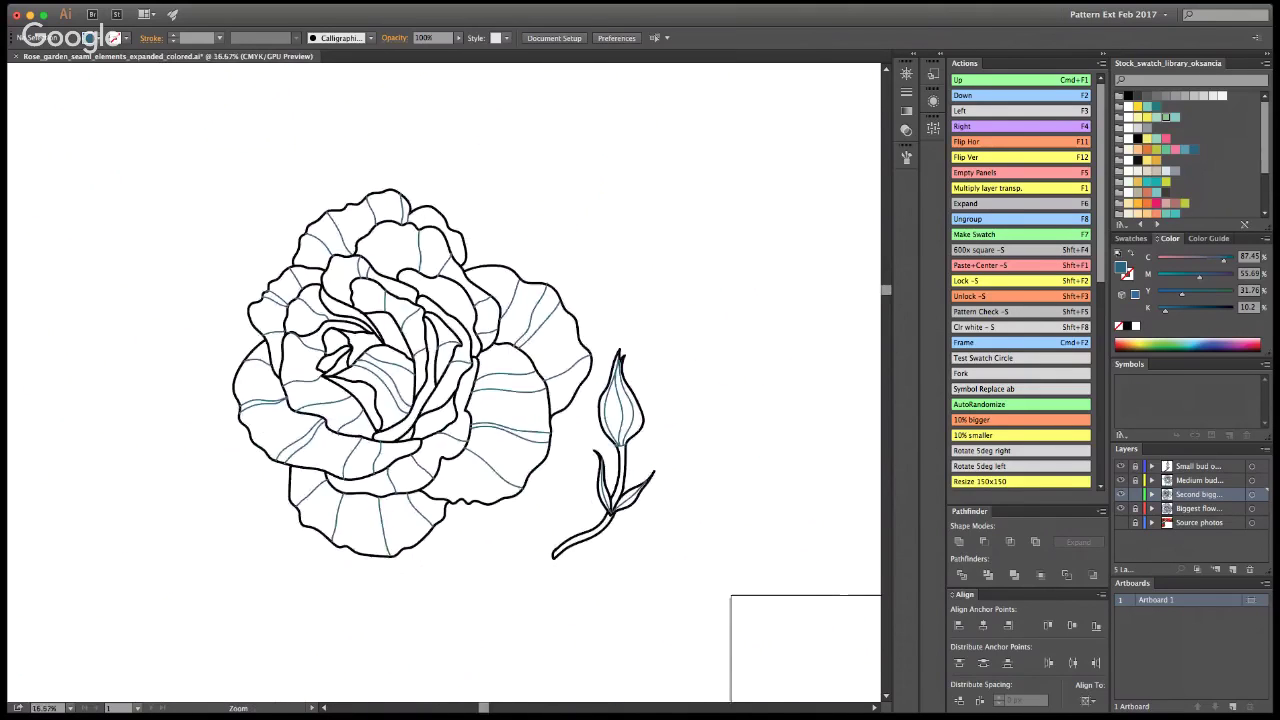
pyautogui.press('y')
pyautogui.click(433, 273)
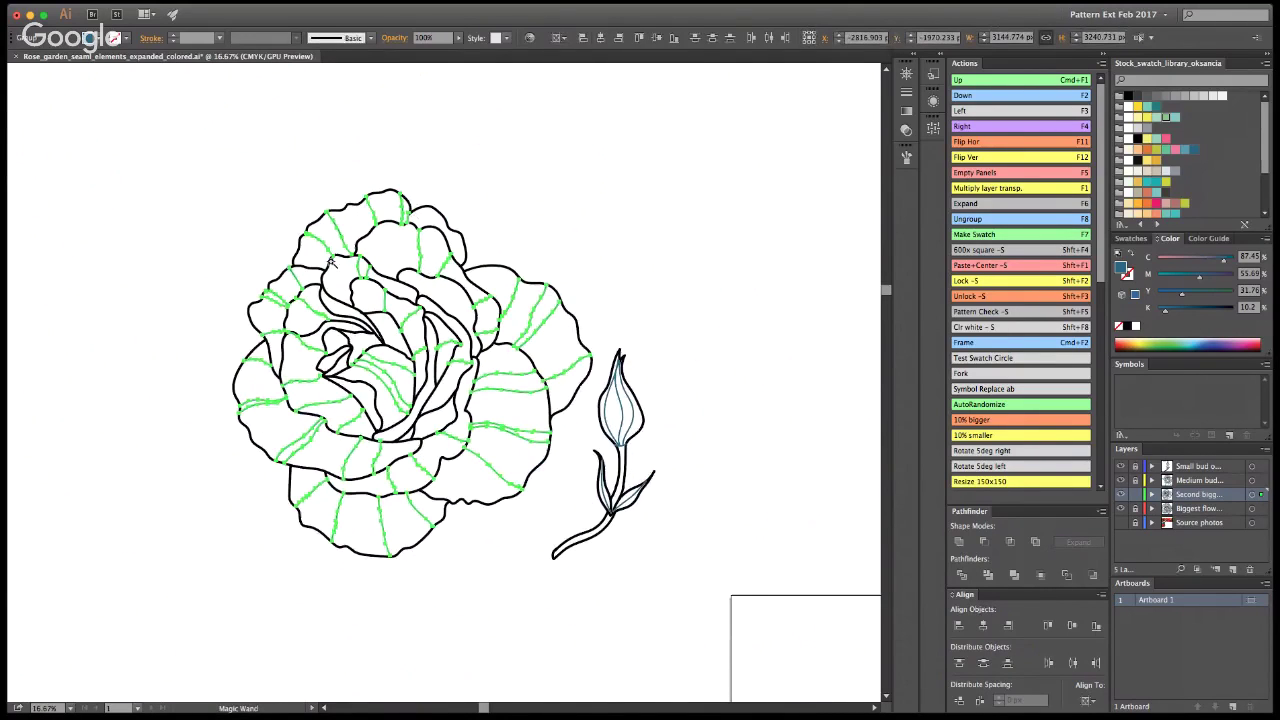
pyautogui.press('a')
pyautogui.press('Delete')
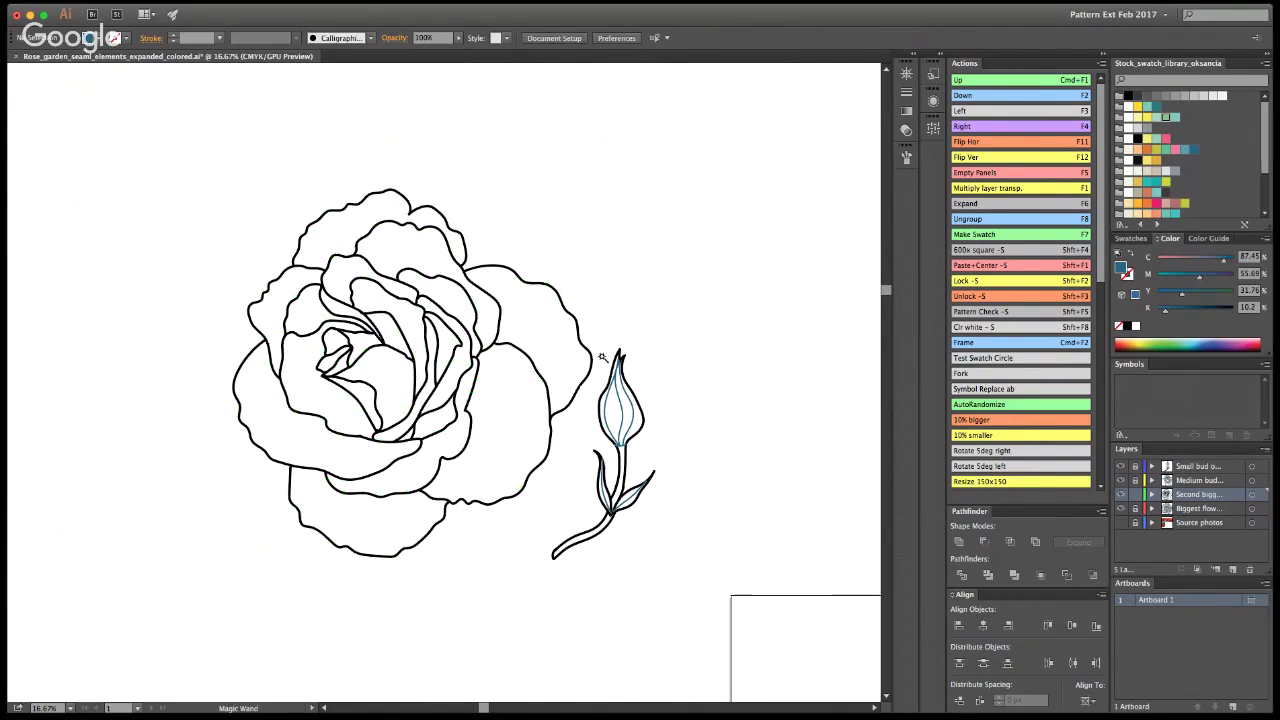
pyautogui.press('y')
pyautogui.press('super+z')
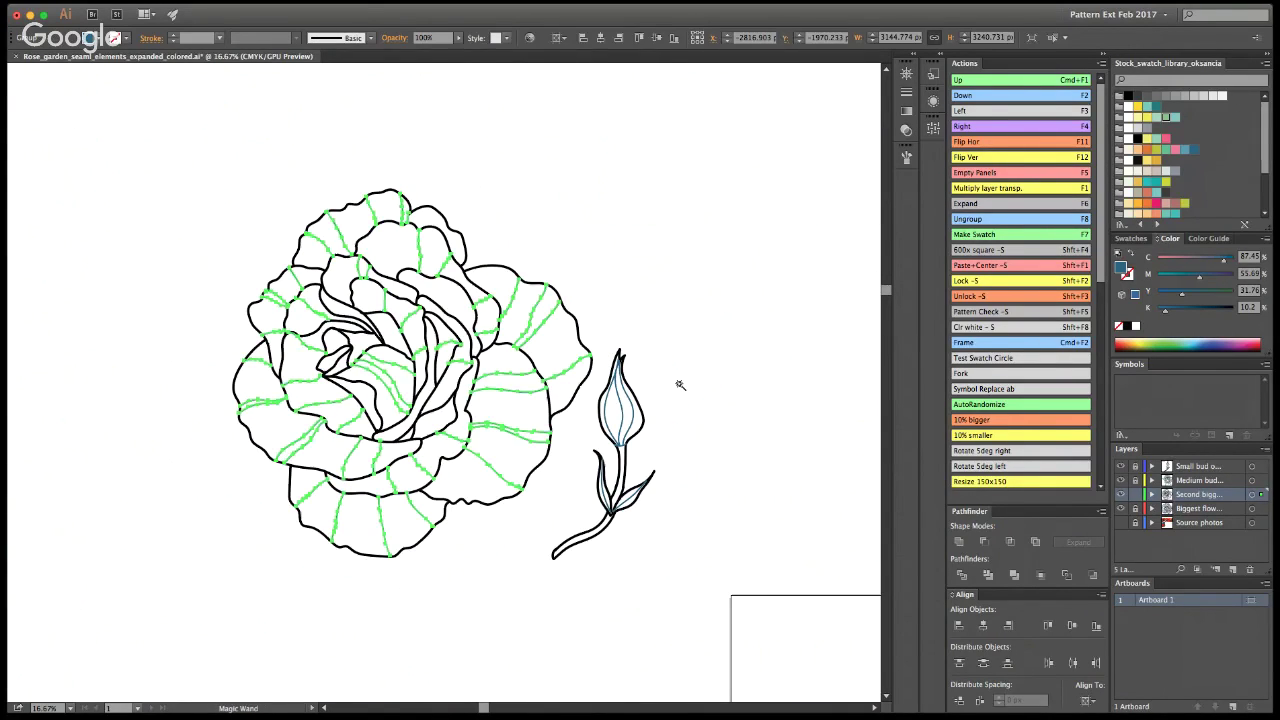
# Step: Select all black outlines of the second biggest rose with the Magic Wand, unite them into one shape and save the document
pyautogui.click(466, 266)
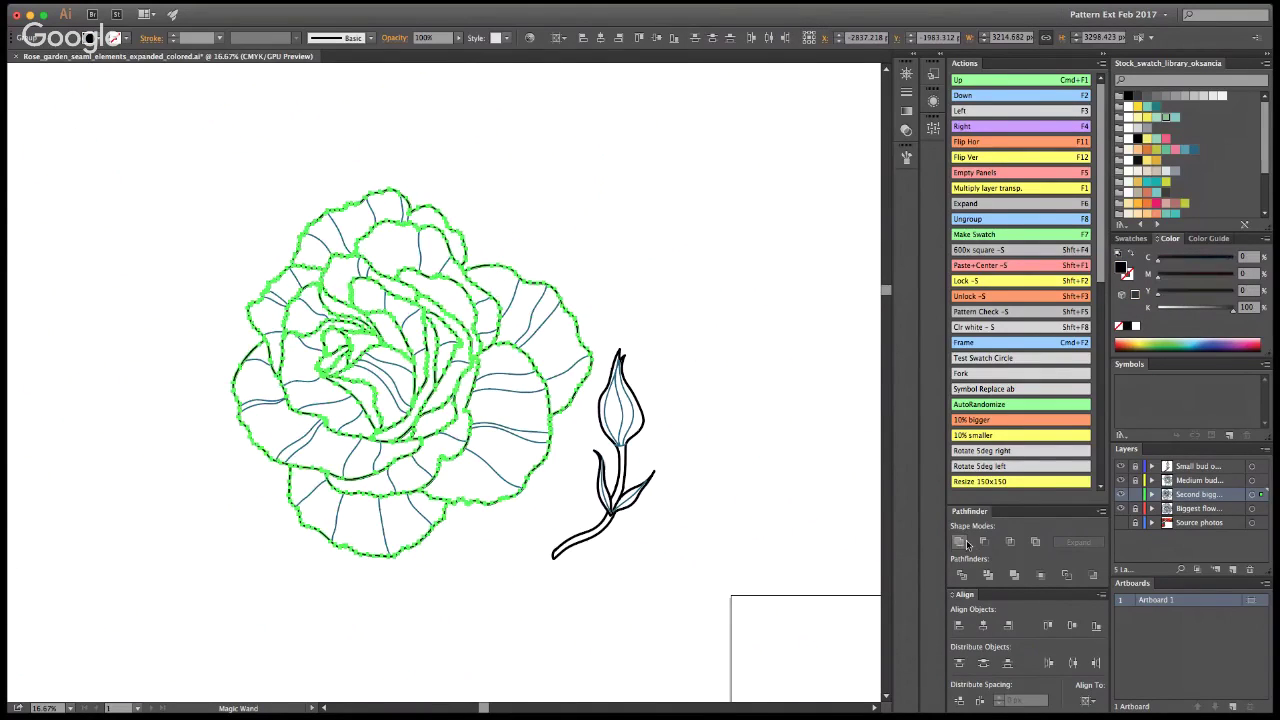
pyautogui.press('super+g')
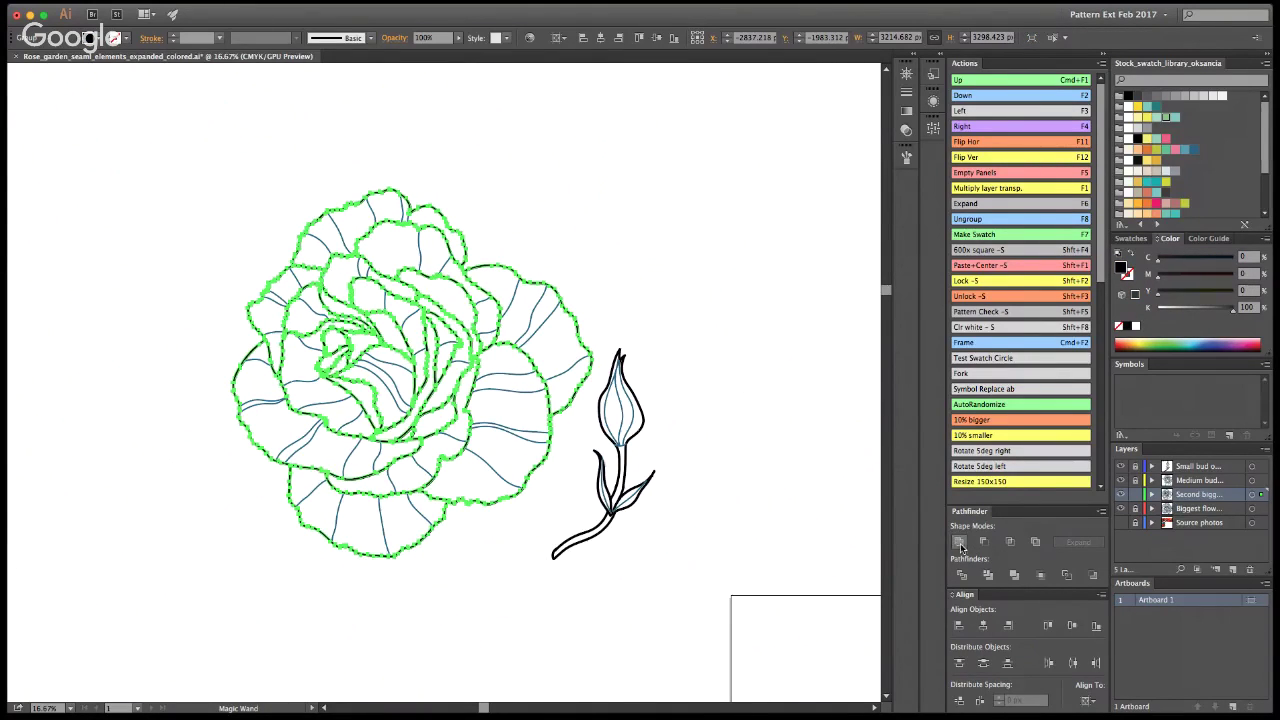
pyautogui.click(959, 542)
pyautogui.press('v')
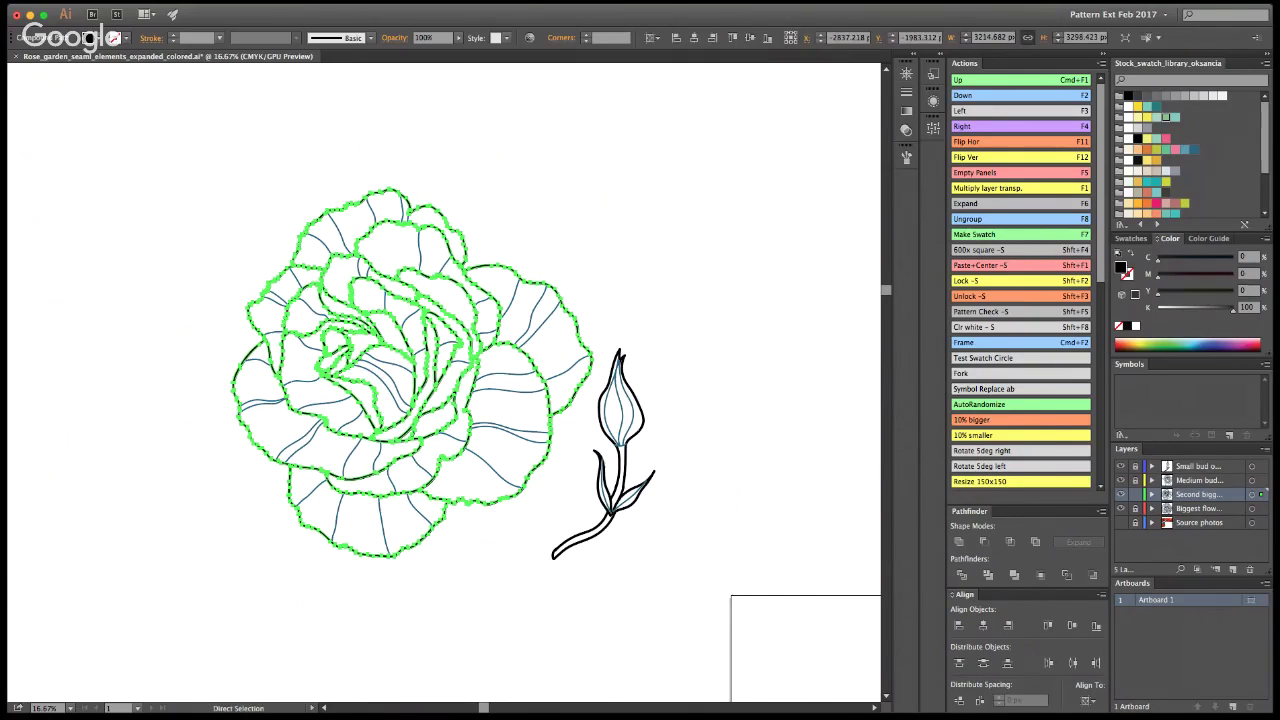
pyautogui.click(690, 282)
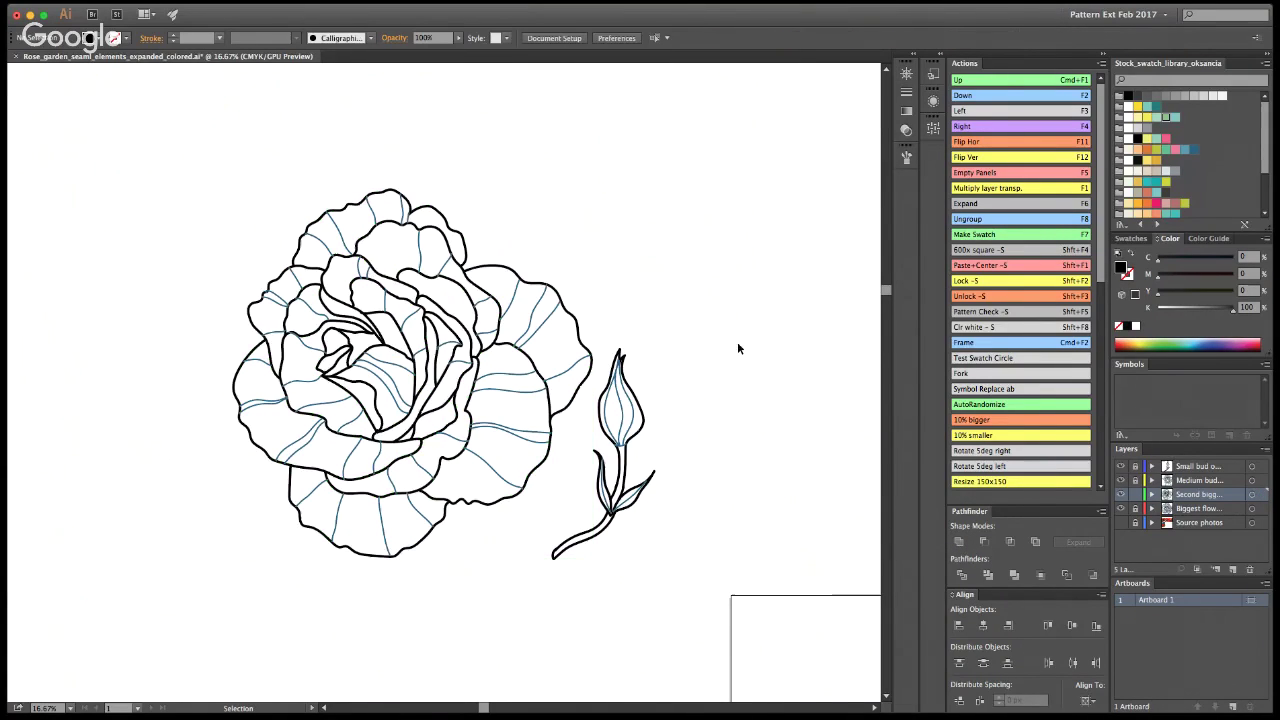
pyautogui.press('a')
pyautogui.press('v')
# Step: Select the whole second biggest rose and place a copy of it directly above the original
pyautogui.press('z')
pyautogui.keyDown('alt'); pyautogui.click(370, 442); pyautogui.keyUp('alt')
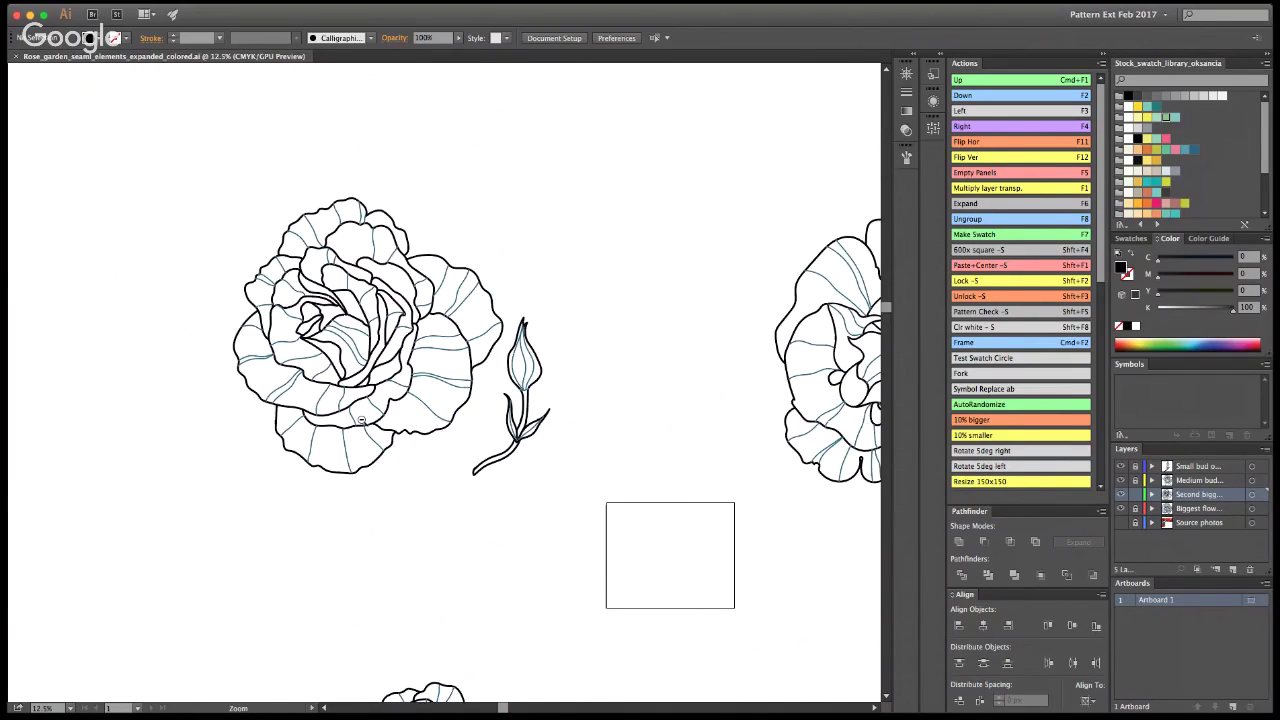
pyautogui.scroll(1, 361, 421)
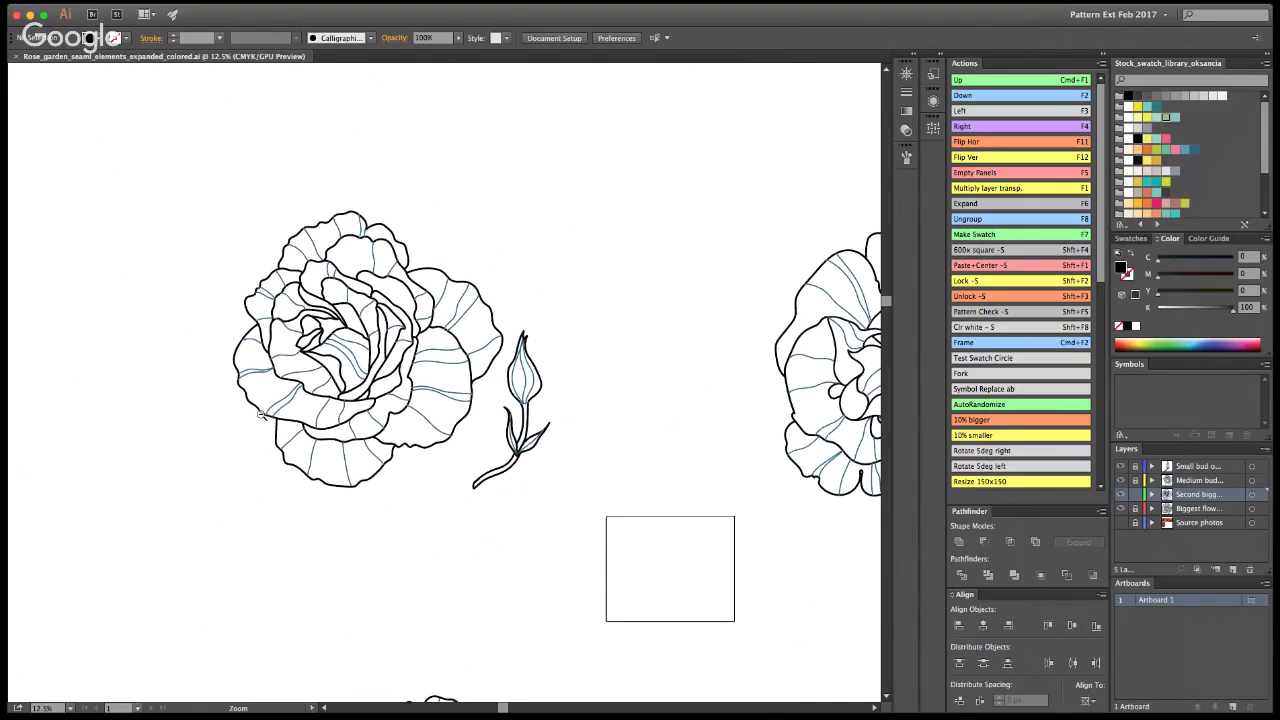
pyautogui.keyDown('alt'); pyautogui.click(206, 403); pyautogui.keyUp('alt')
pyautogui.press('h')
pyautogui.moveTo(238, 456); pyautogui.dragTo(235, 566)
pyautogui.press('v')
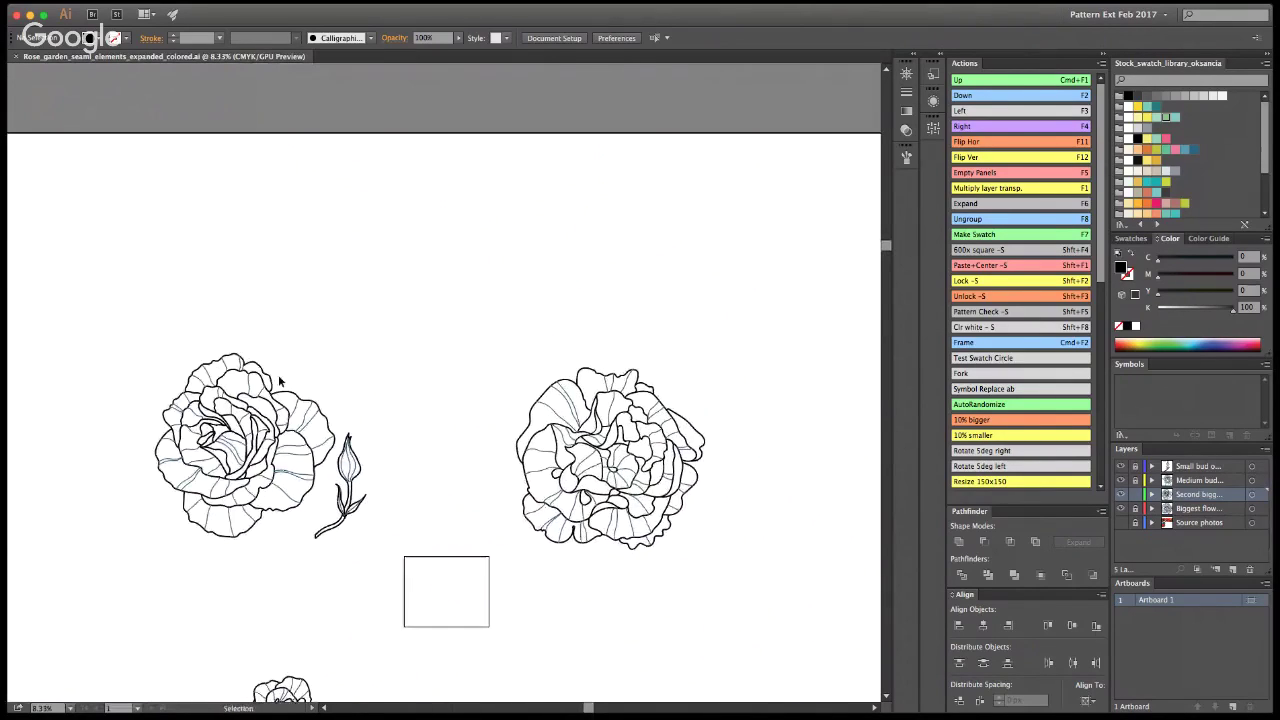
pyautogui.moveTo(116, 328); pyautogui.dragTo(325, 552)
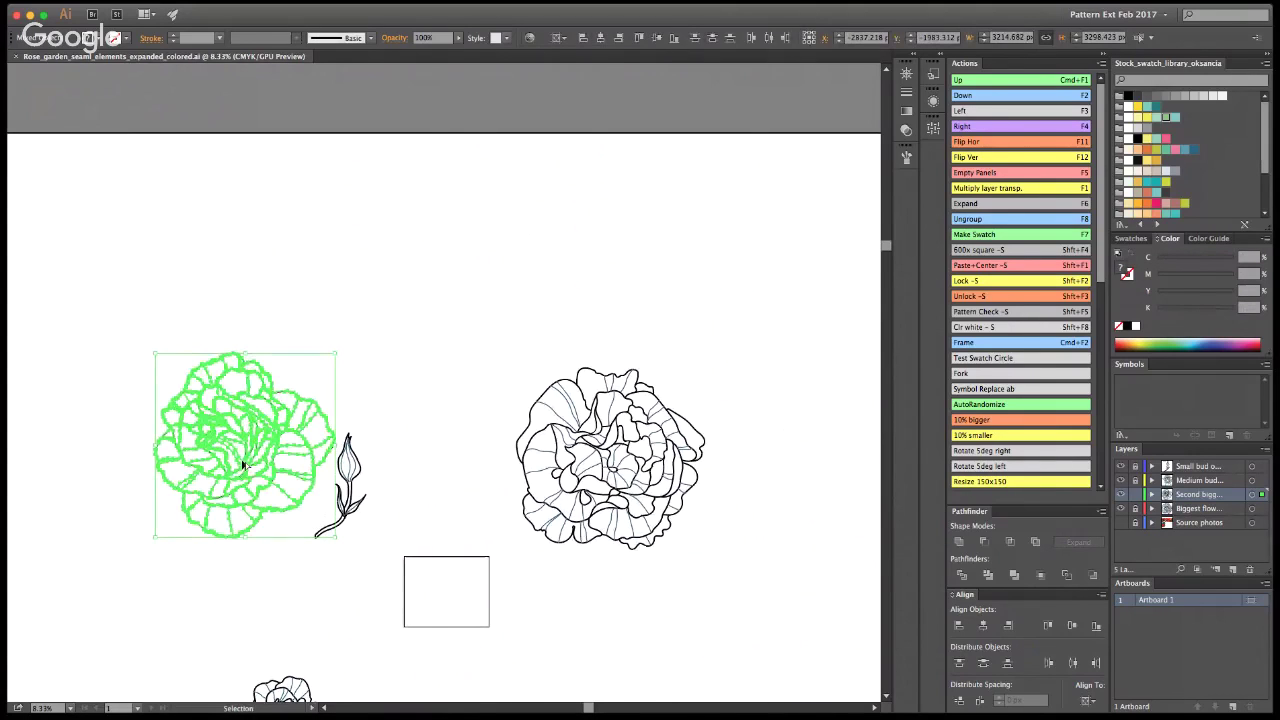
pyautogui.moveTo(244, 483); pyautogui.dragTo(244, 277)
pyautogui.click(560, 585)
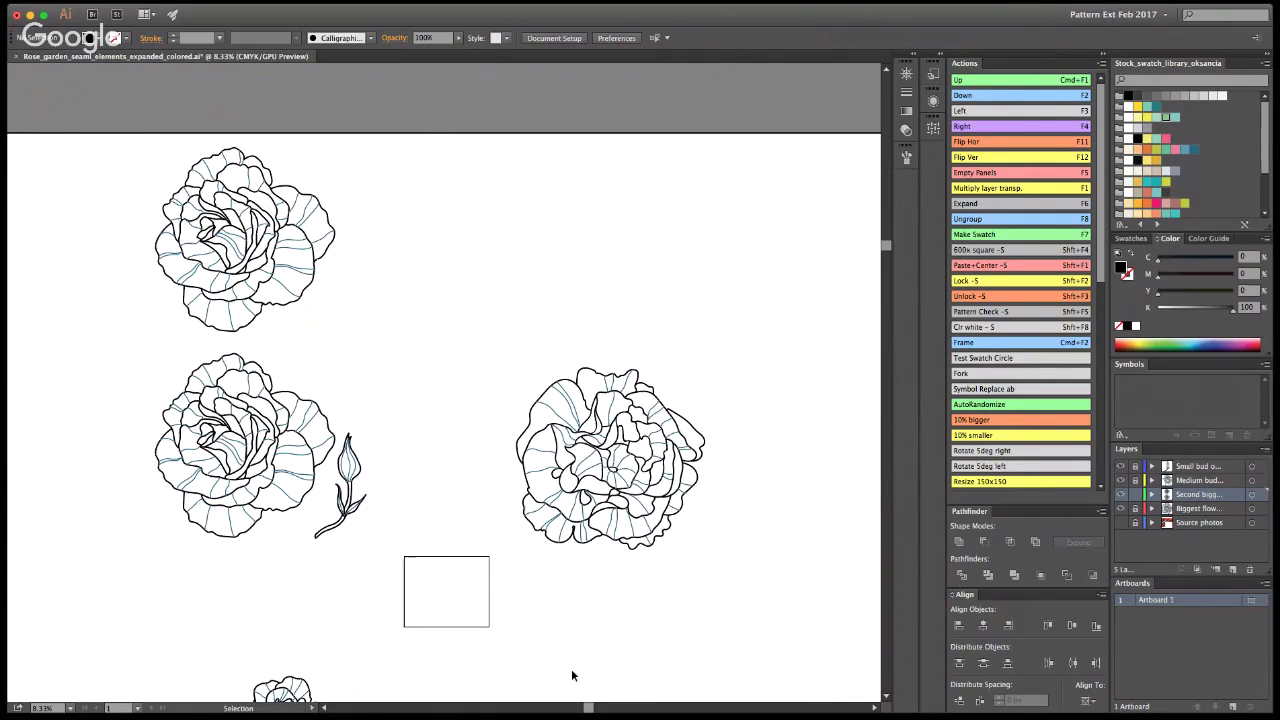
# Step: Select the blue veins with the Magic Wand and limit the selection to those of the upper rose copy
pyautogui.press('z')
pyautogui.click(295, 343)
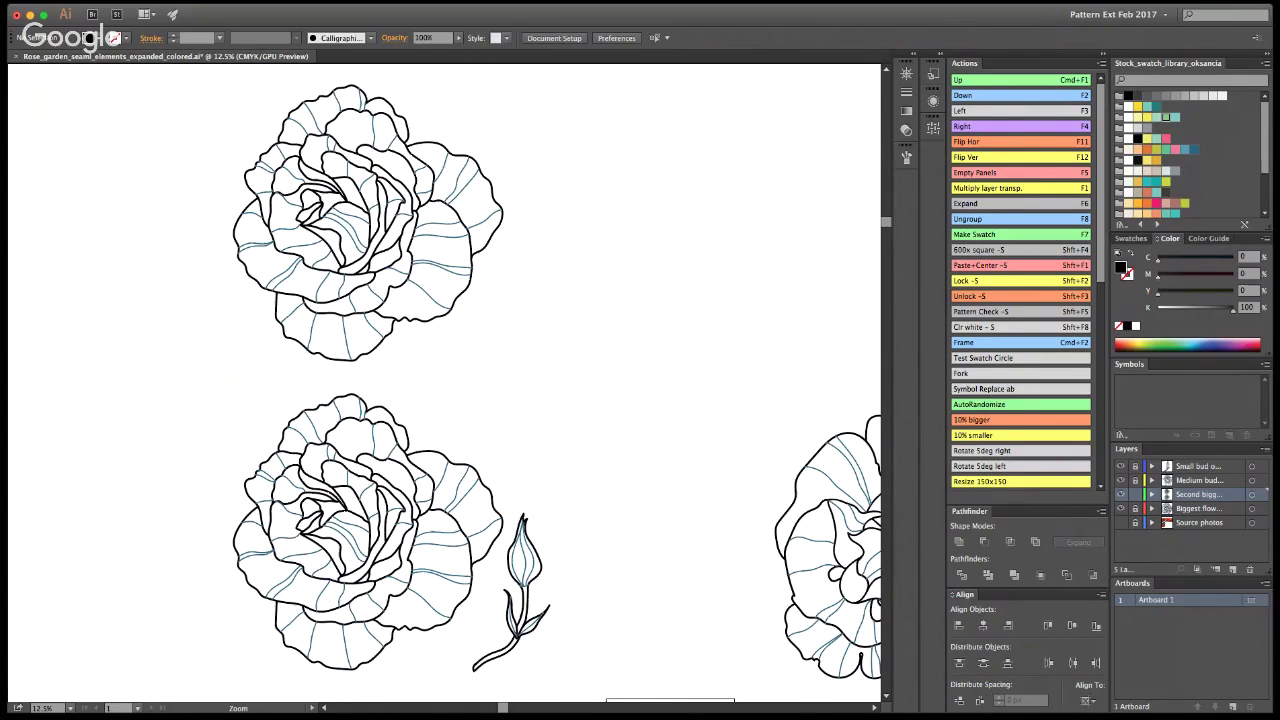
pyautogui.press('v')
pyautogui.press('y')
pyautogui.click(392, 144)
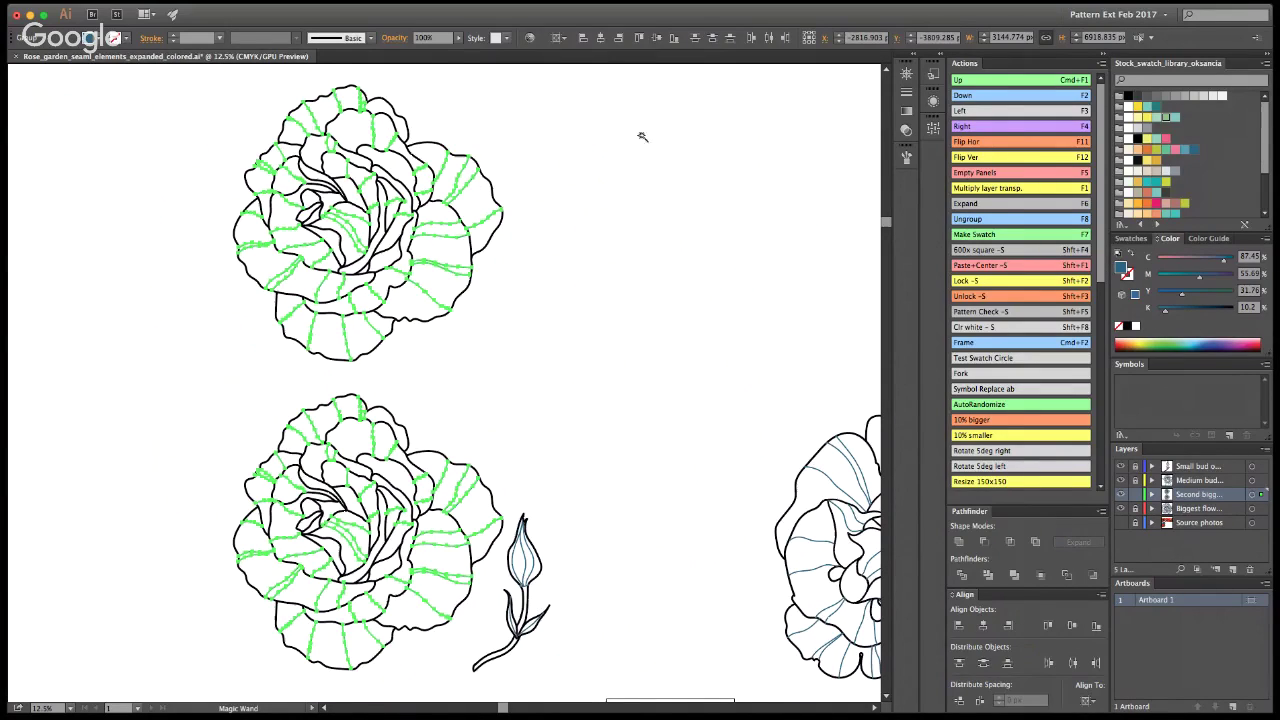
pyautogui.press('v')
pyautogui.keyDown('shift'); pyautogui.click(468, 470); pyautogui.keyUp('shift')
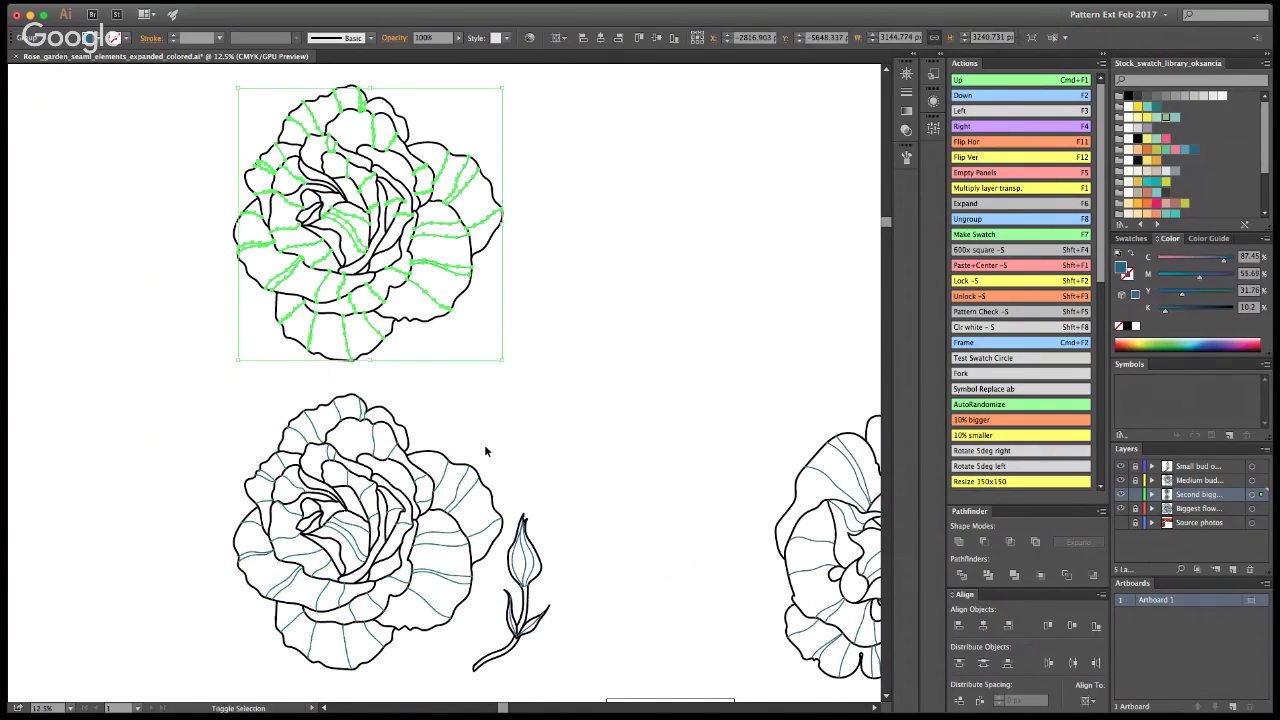
# Step: Try to recolour the selected veins with the Eyedropper from the upper rose and undo the sampled white
pyautogui.press('i')
pyautogui.click(408, 147)
pyautogui.click(401, 142)
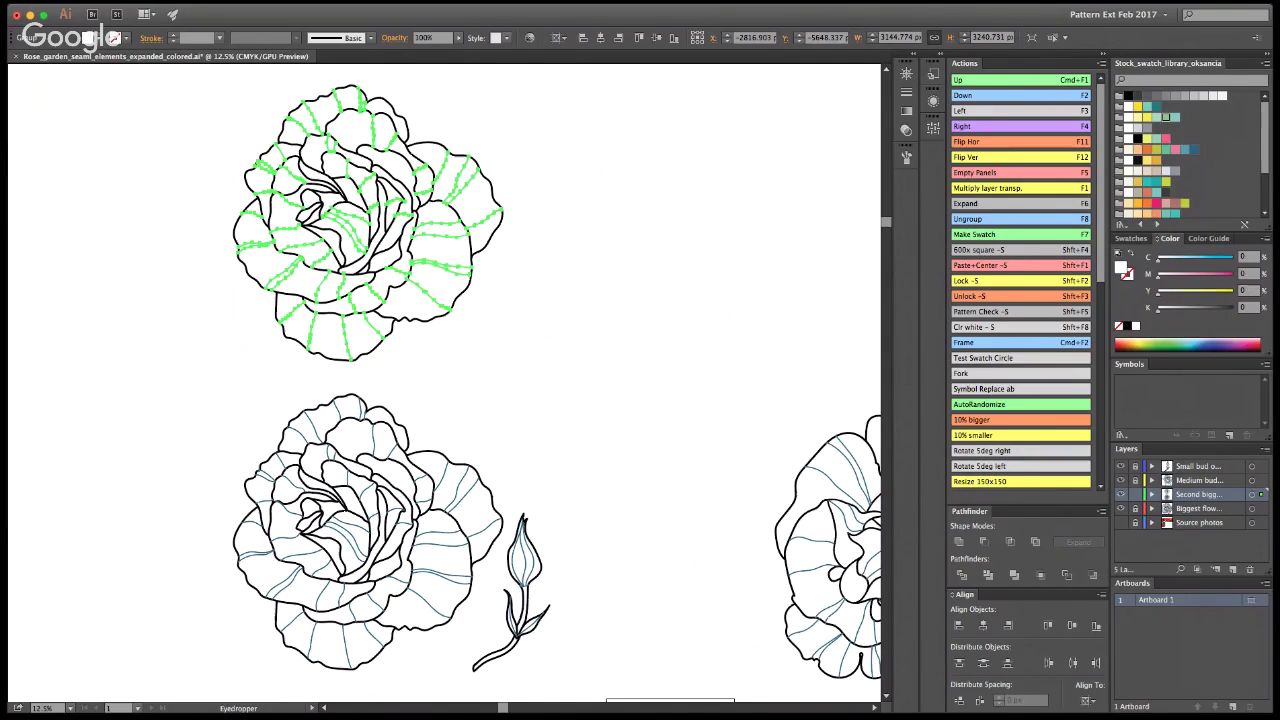
pyautogui.press('v')
pyautogui.click(798, 284)
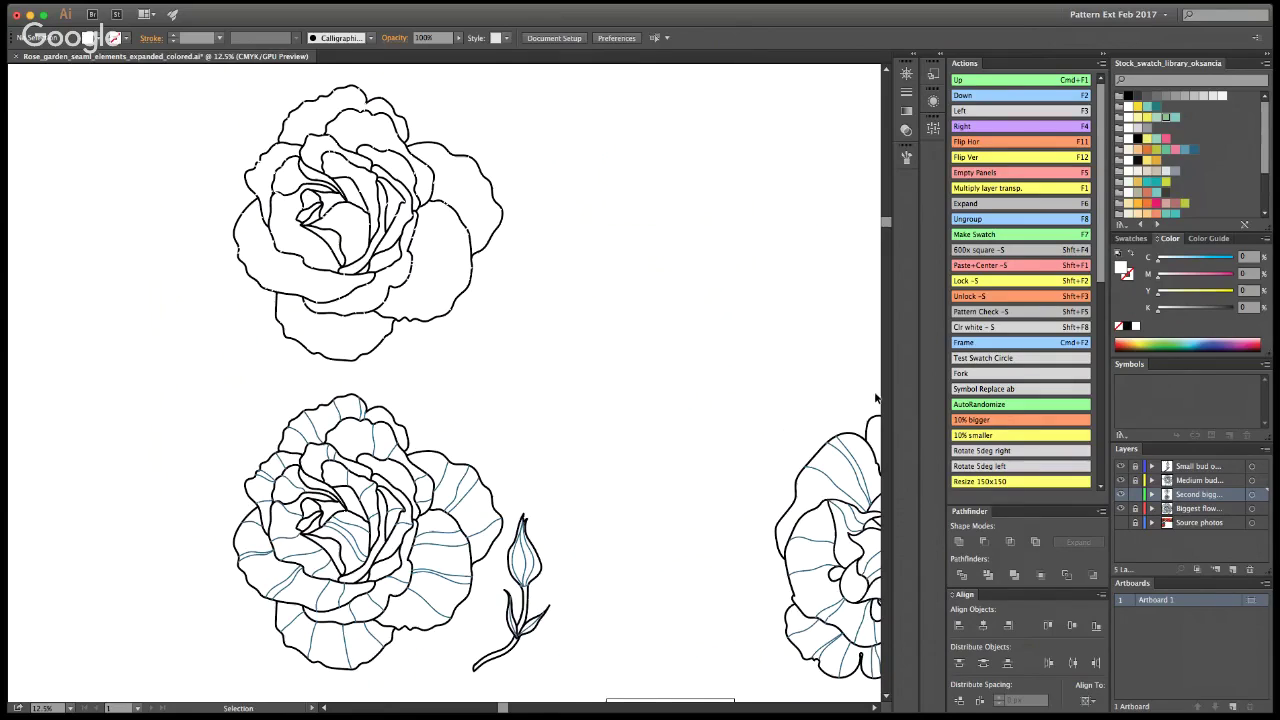
pyautogui.press('super+z')
pyautogui.press('super+z')
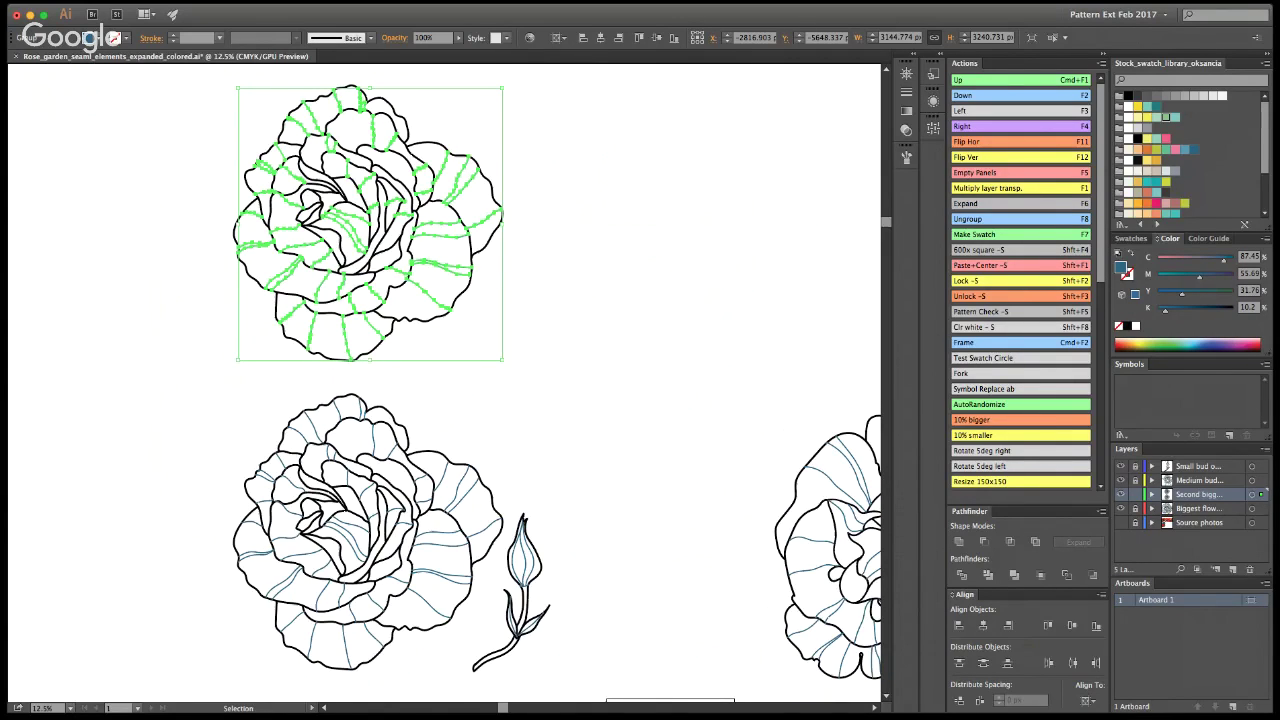
# Step: Recolour the upper rose's selected veins black by sampling the lower rose's outline with the Eyedropper
pyautogui.press('i')
pyautogui.click(408, 436)
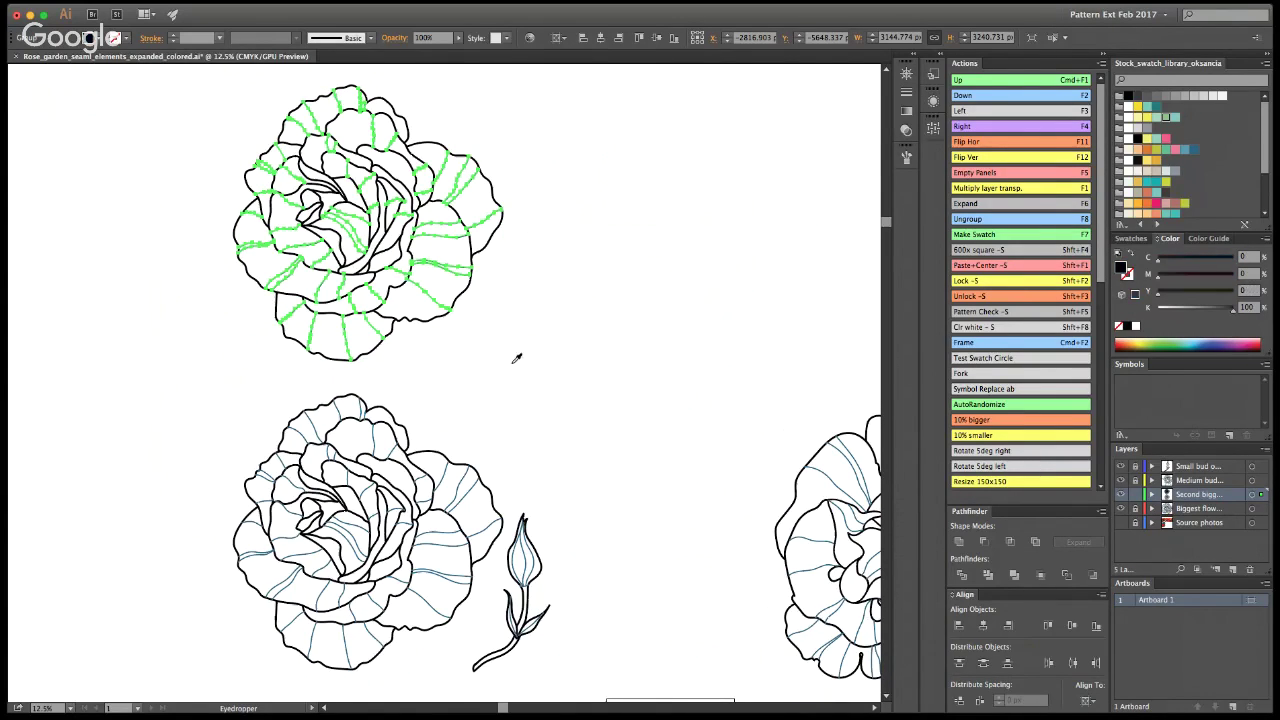
pyautogui.press('v')
pyautogui.click(640, 272)
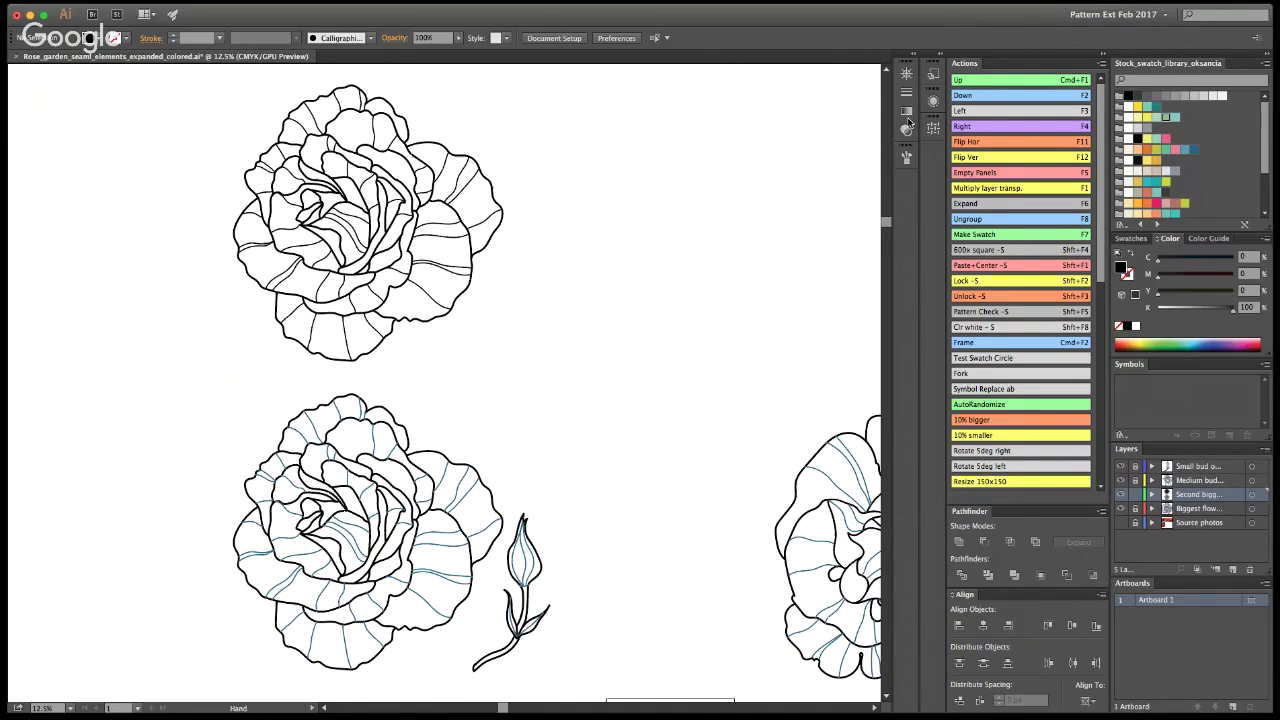
# Step: Select the whole upper rose copy and fill its outlines and veins with the pink swatch (C 0, M 79.22, Y 30.59, K 0)
pyautogui.press('y')
pyautogui.press('v')
pyautogui.moveTo(194, 110); pyautogui.dragTo(537, 344)
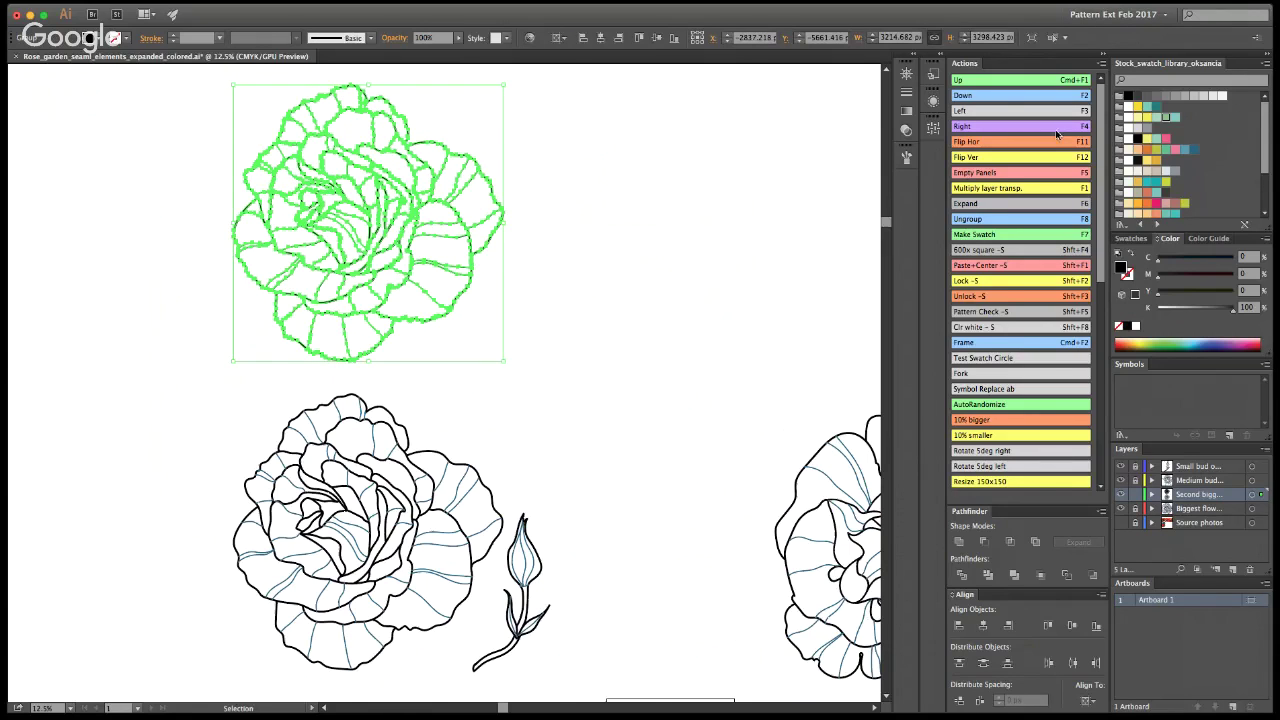
pyautogui.click(1165, 139)
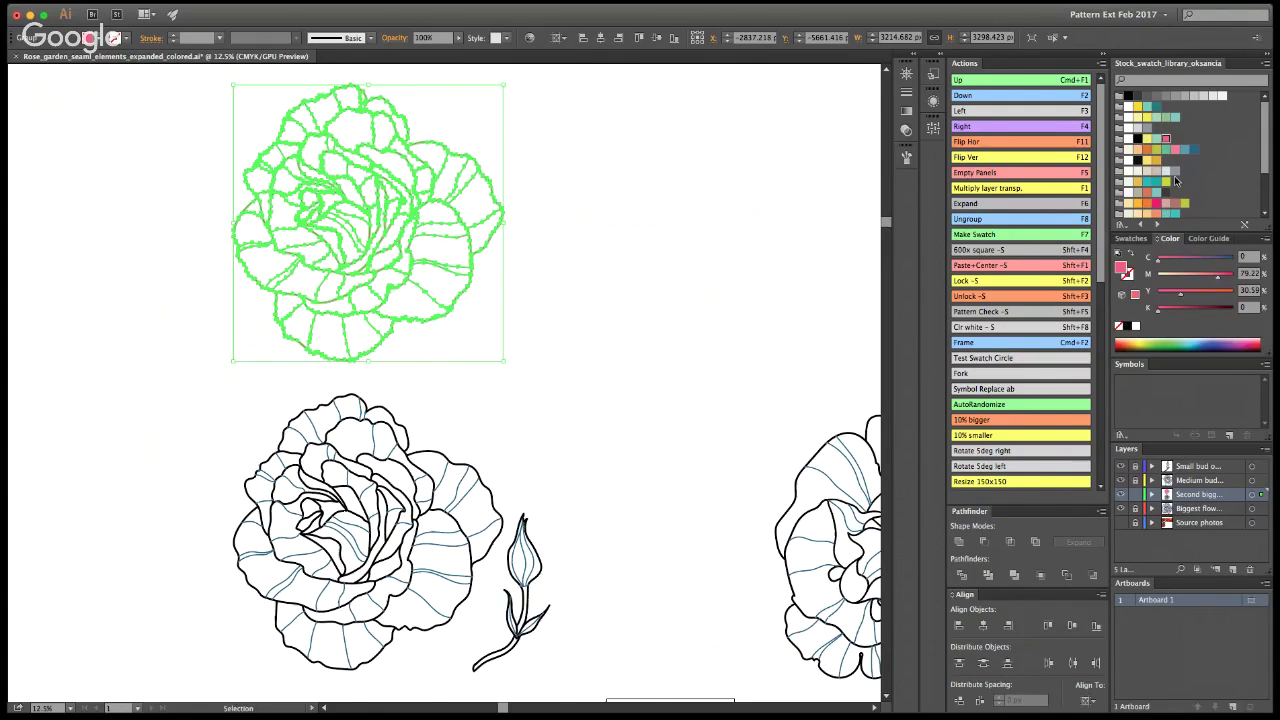
pyautogui.click(718, 398)
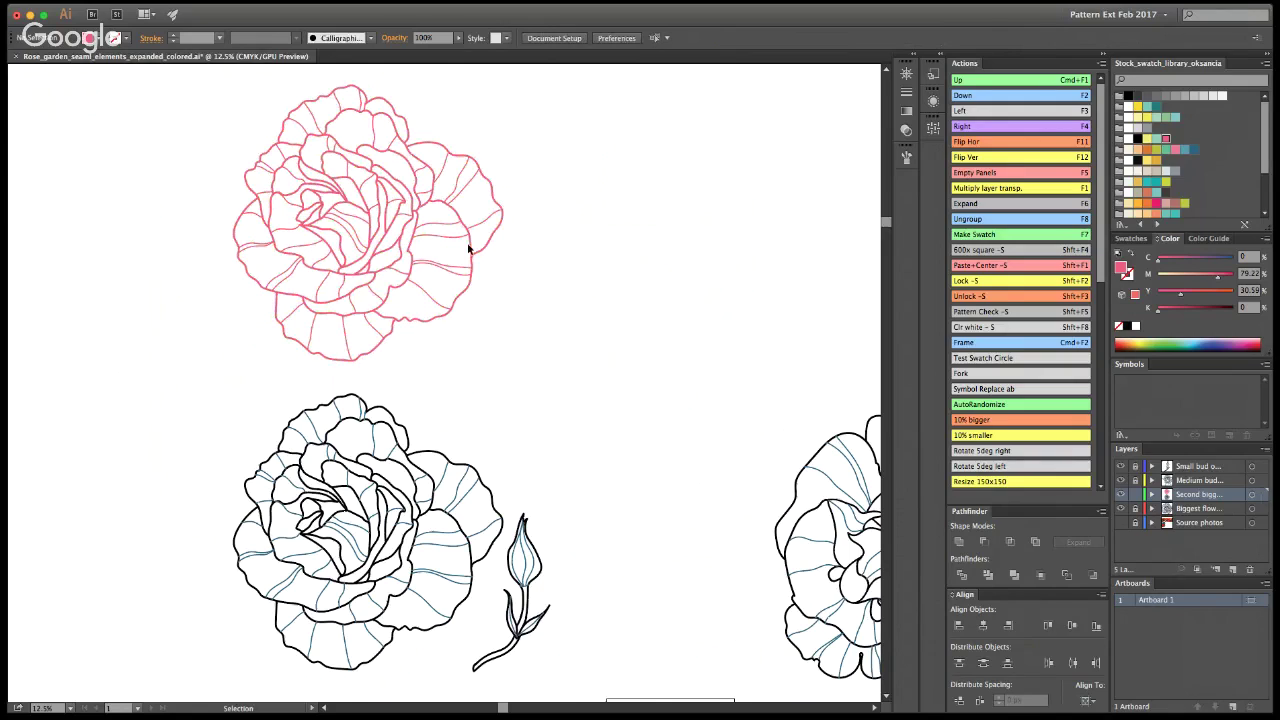
pyautogui.keyDown('alt'); pyautogui.keyDown('super'); pyautogui.click(711, 494); pyautogui.keyUp('super'); pyautogui.keyUp('alt')
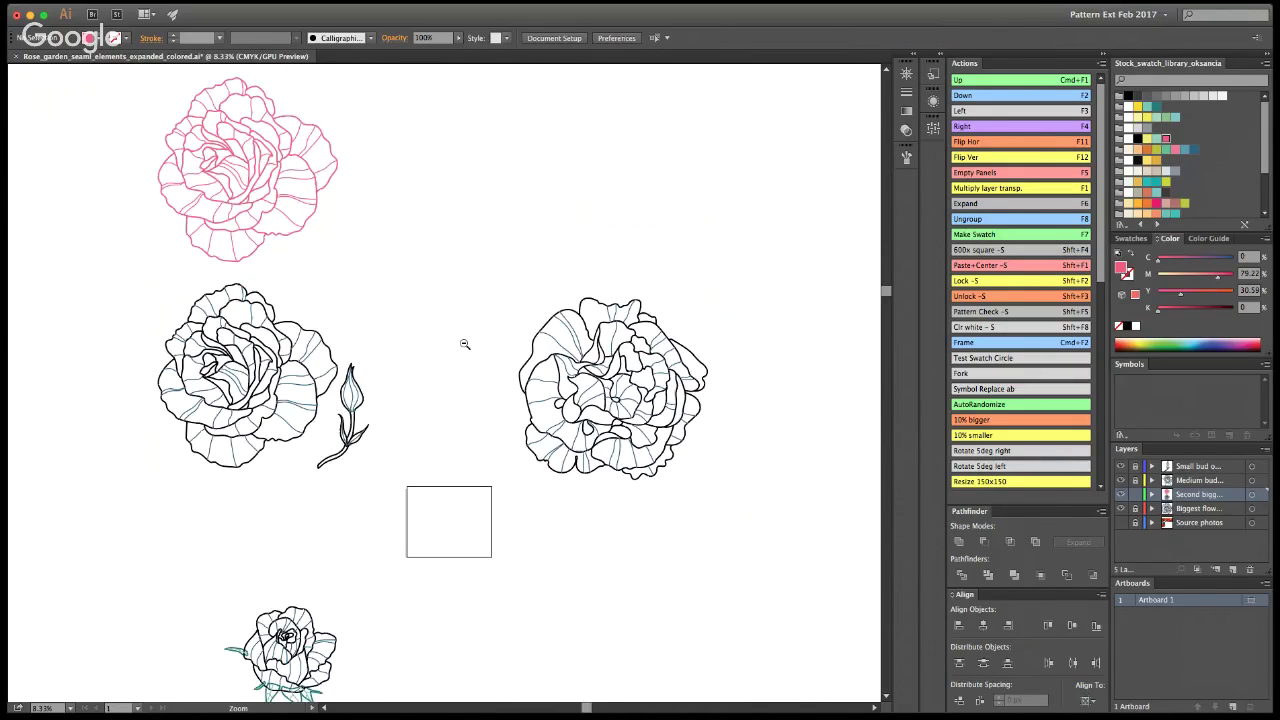
pyautogui.click(464, 343)
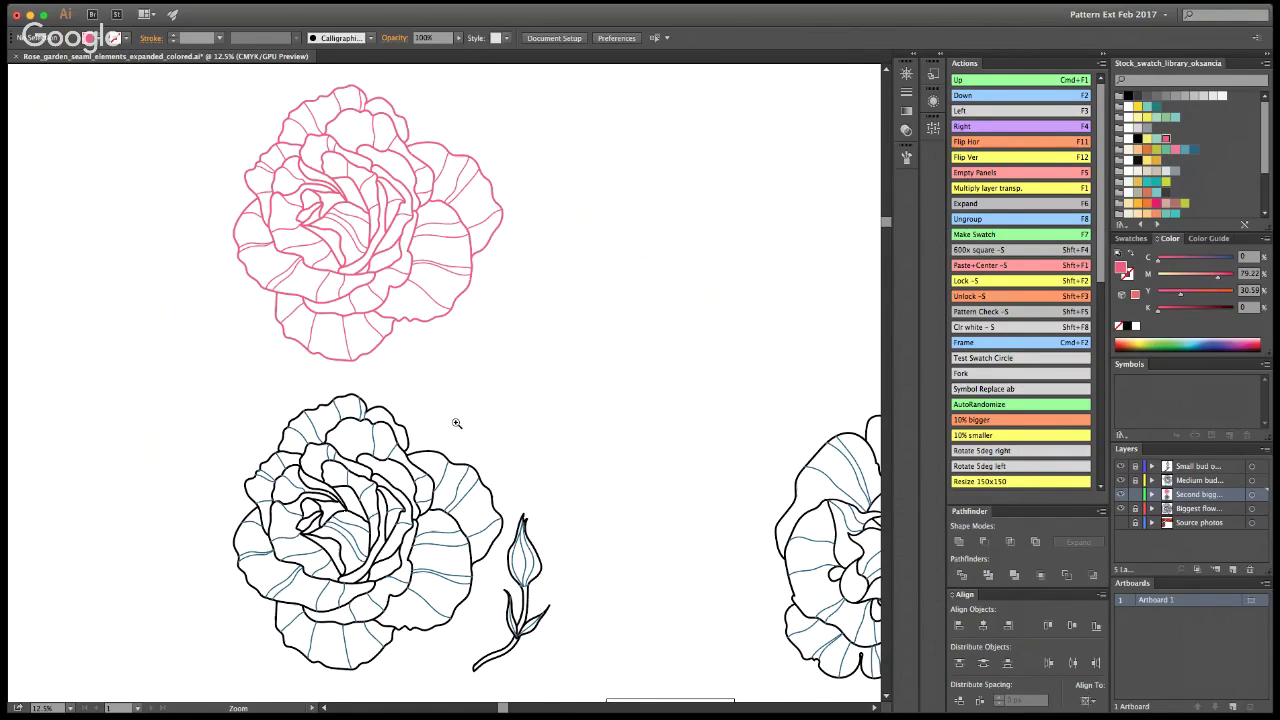
# Step: Save the file and place a copy of the pink rose beside the original at the same height
pyautogui.press('v')
pyautogui.hotkey('ctrl', 's')
pyautogui.moveTo(570, 374); pyautogui.dragTo(361, 392)
pyautogui.click(258, 290)
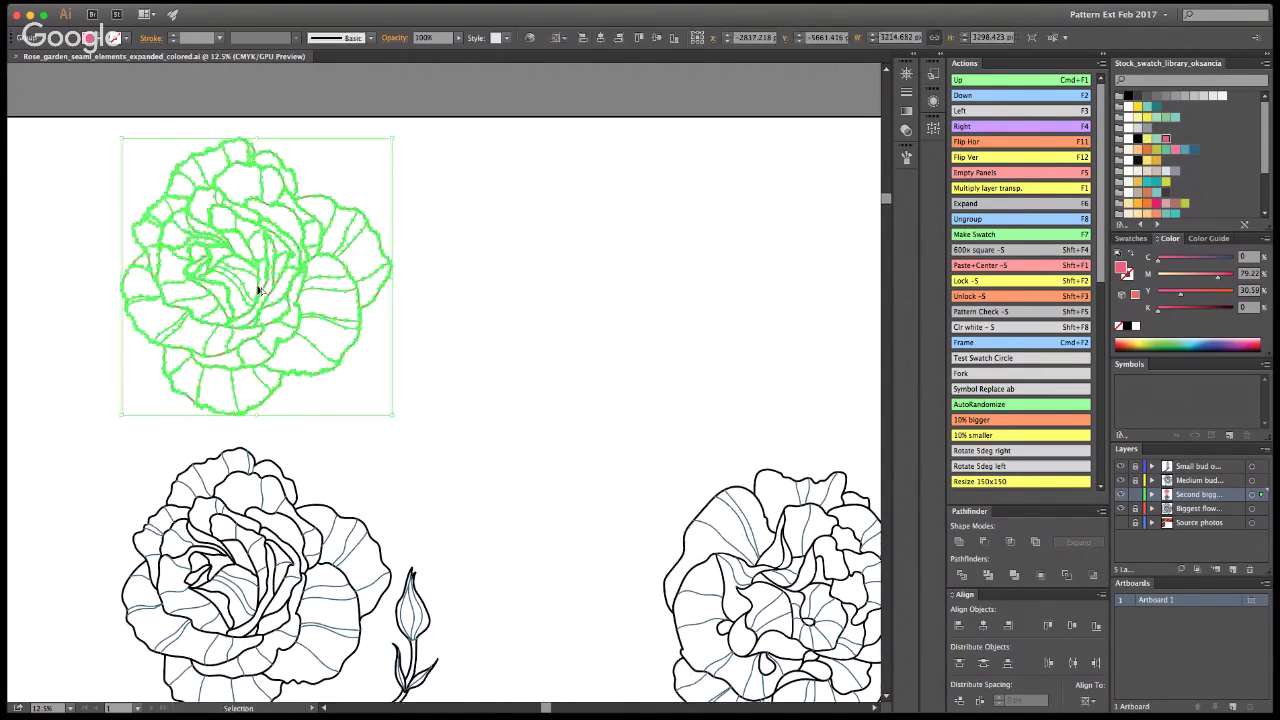
pyautogui.moveTo(258, 290); pyautogui.dragTo(556, 290)
pyautogui.click(703, 387)
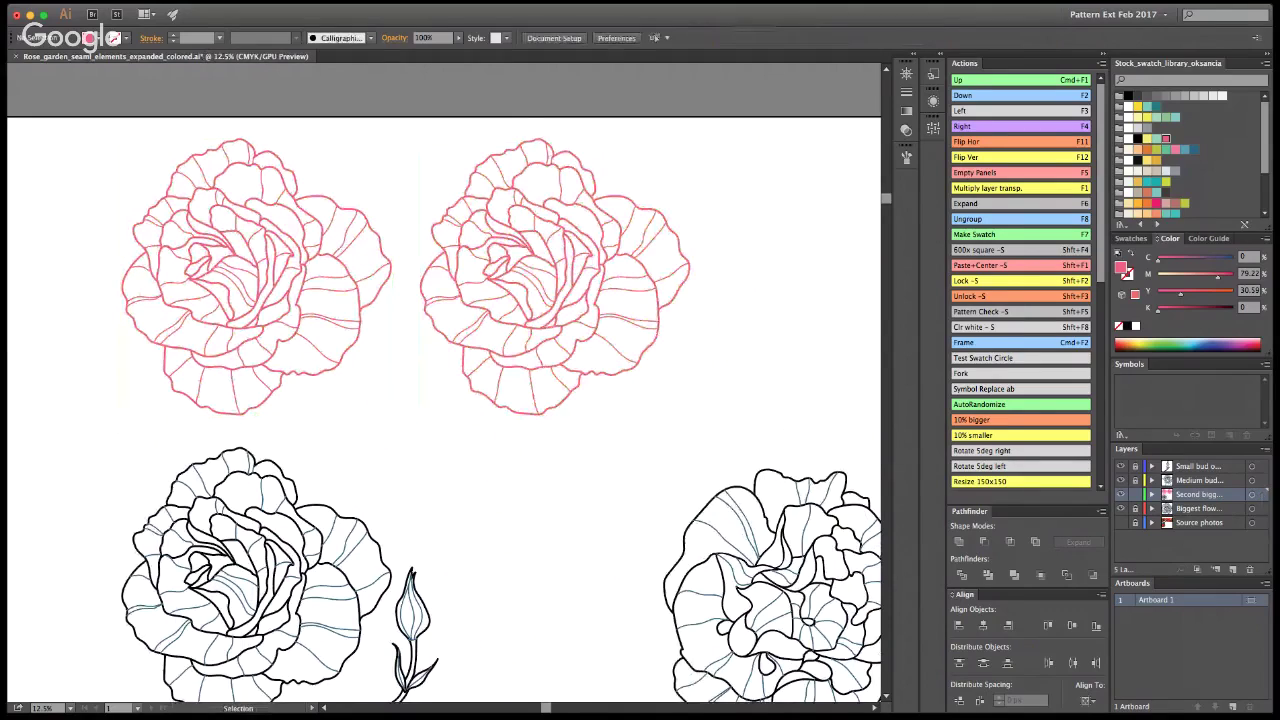
# Step: Fill the duplicated rose's outlines and veins with the black swatch (K 100)
pyautogui.press('z')
pyautogui.click(520, 320)
pyautogui.press('v')
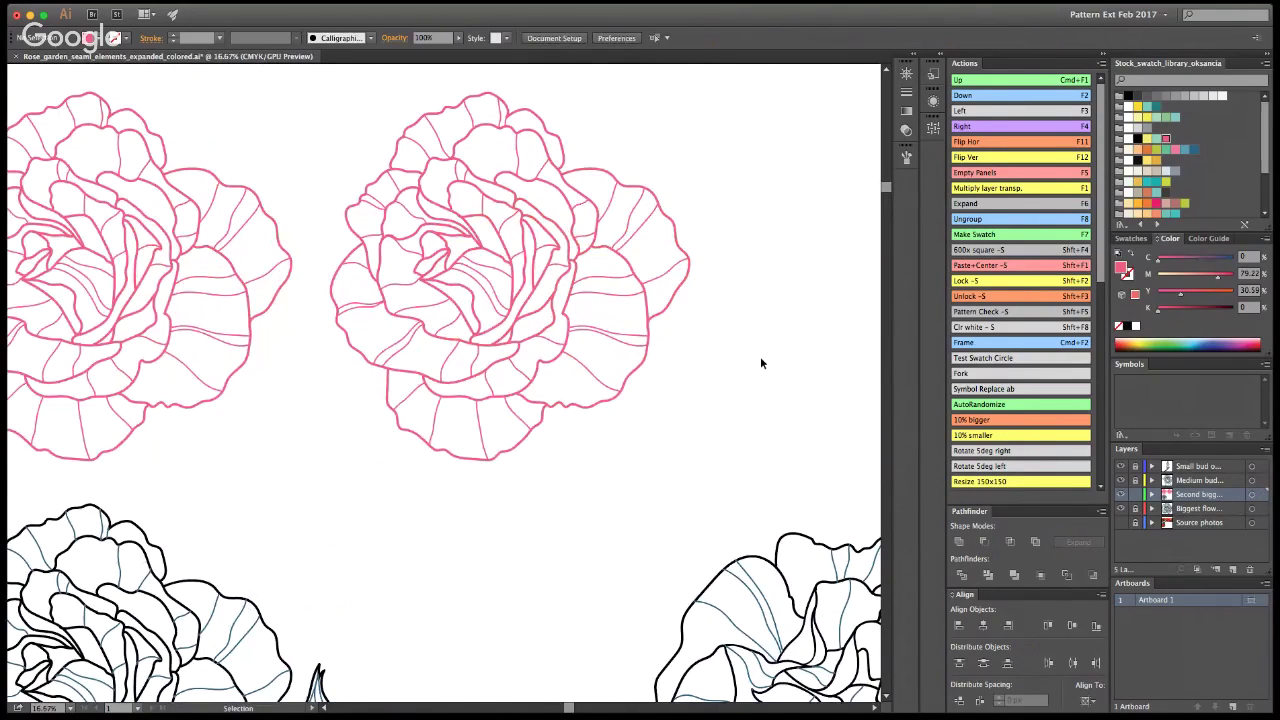
pyautogui.click(552, 250)
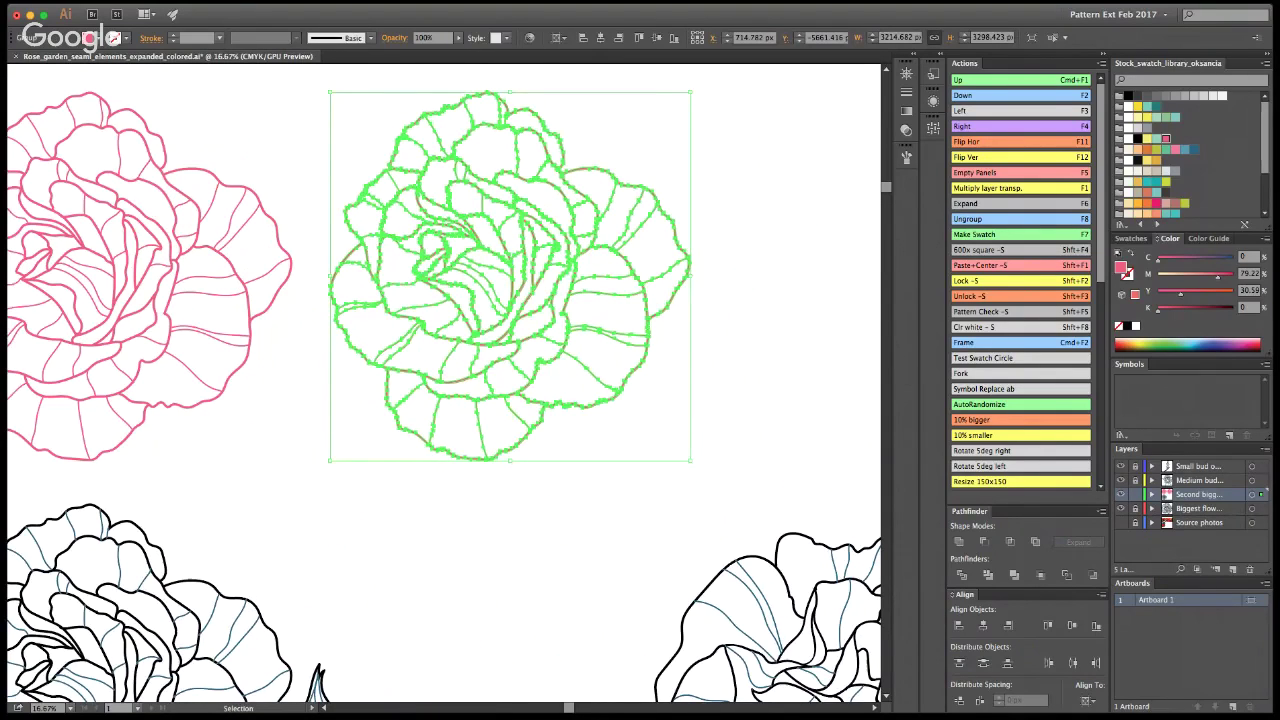
pyautogui.click(1138, 140)
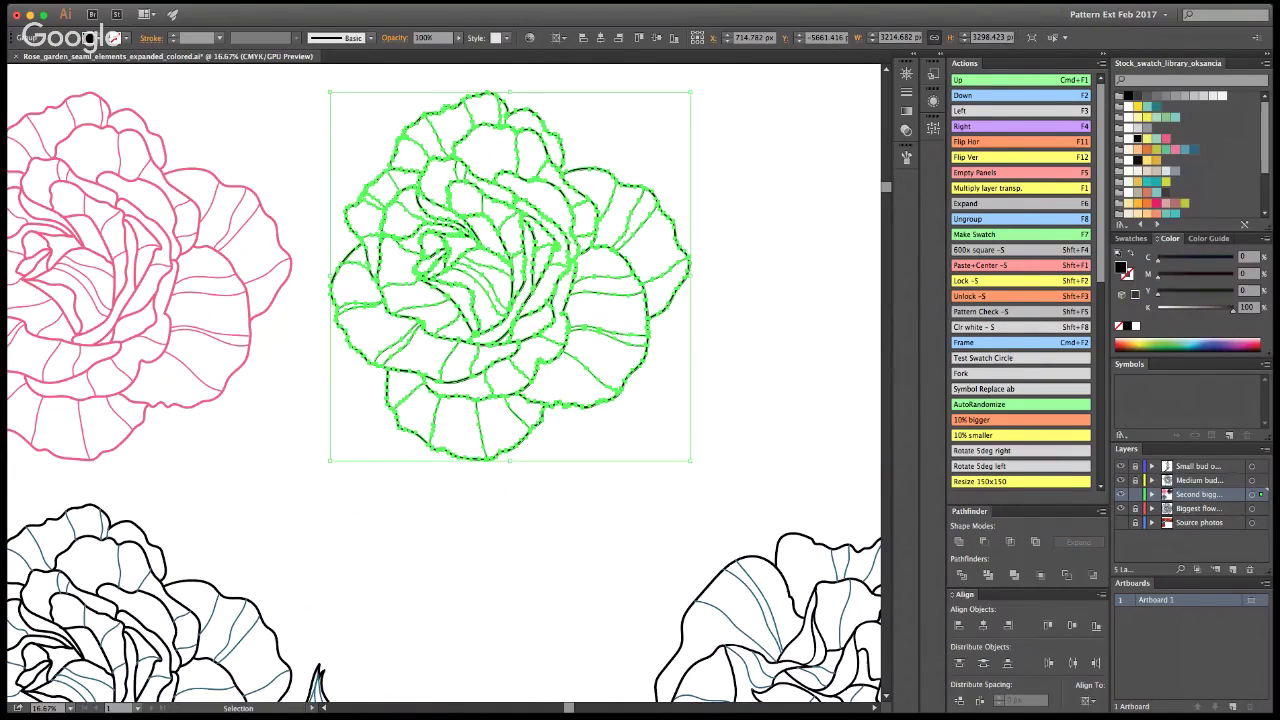
pyautogui.click(766, 303)
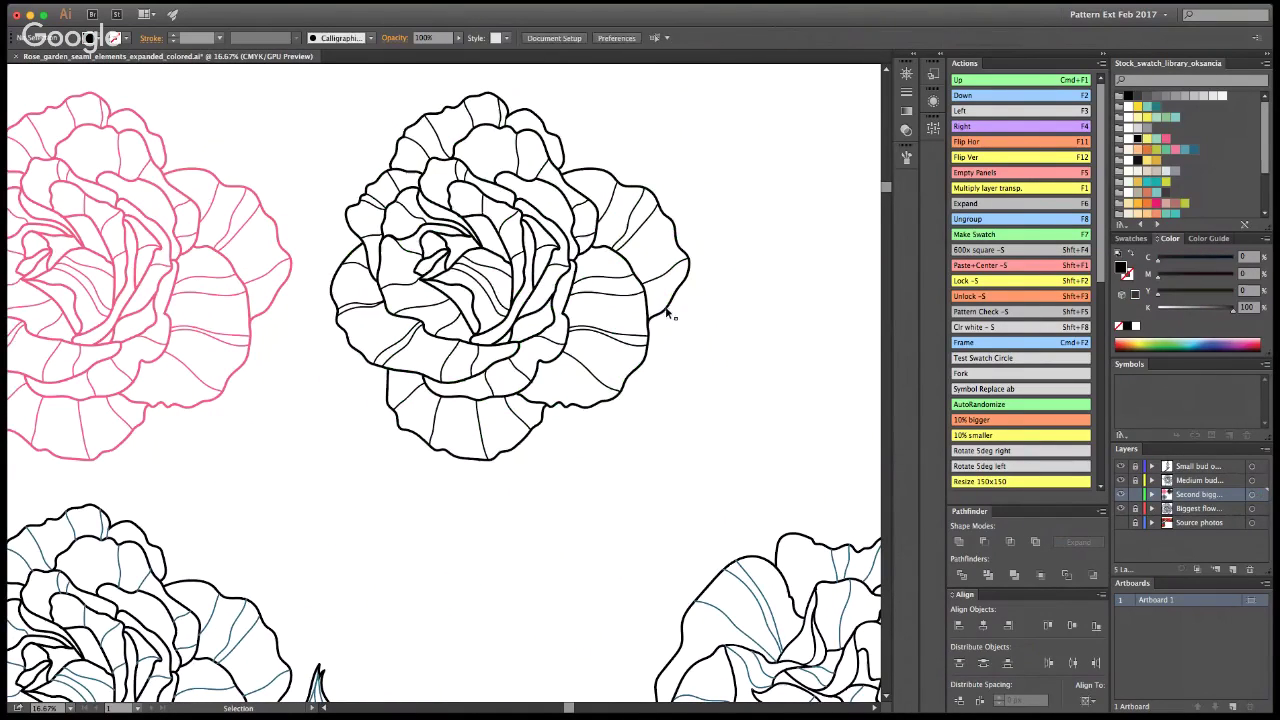
# Step: Isolate the black rose's group and delete its petal veins, leaving only the petal outlines
pyautogui.click(658, 283)
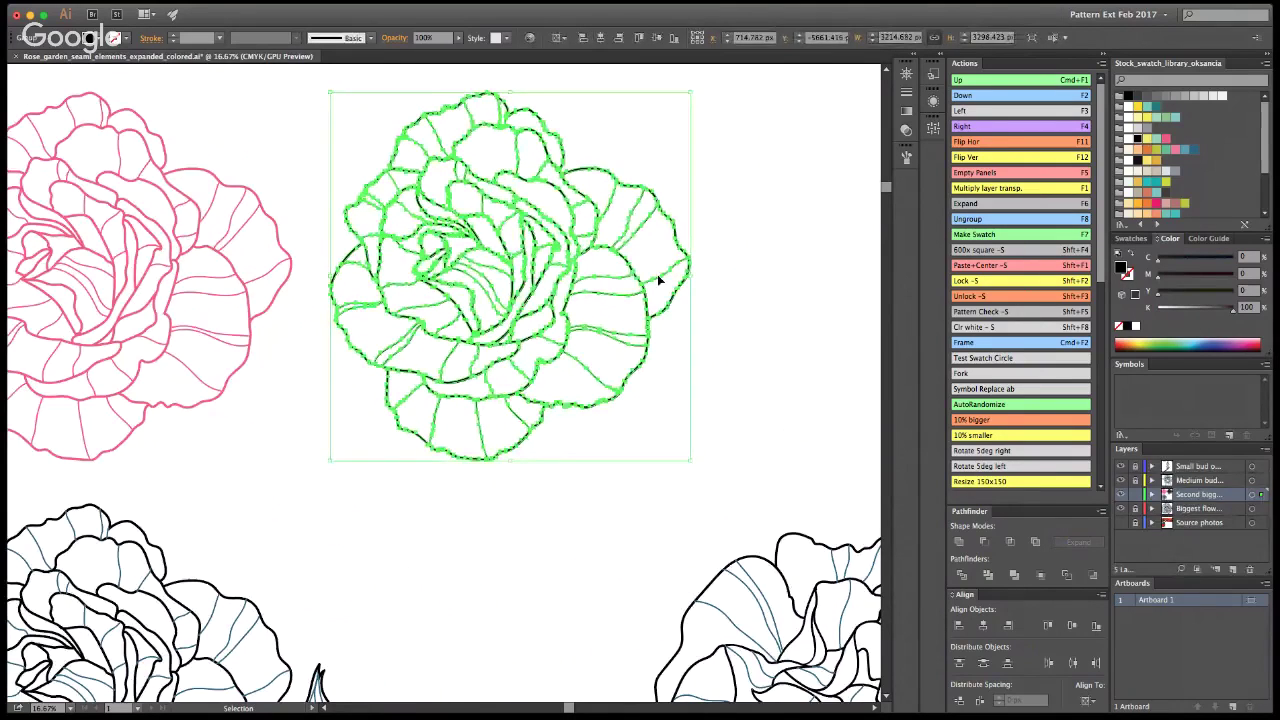
pyautogui.doubleClick(658, 283)
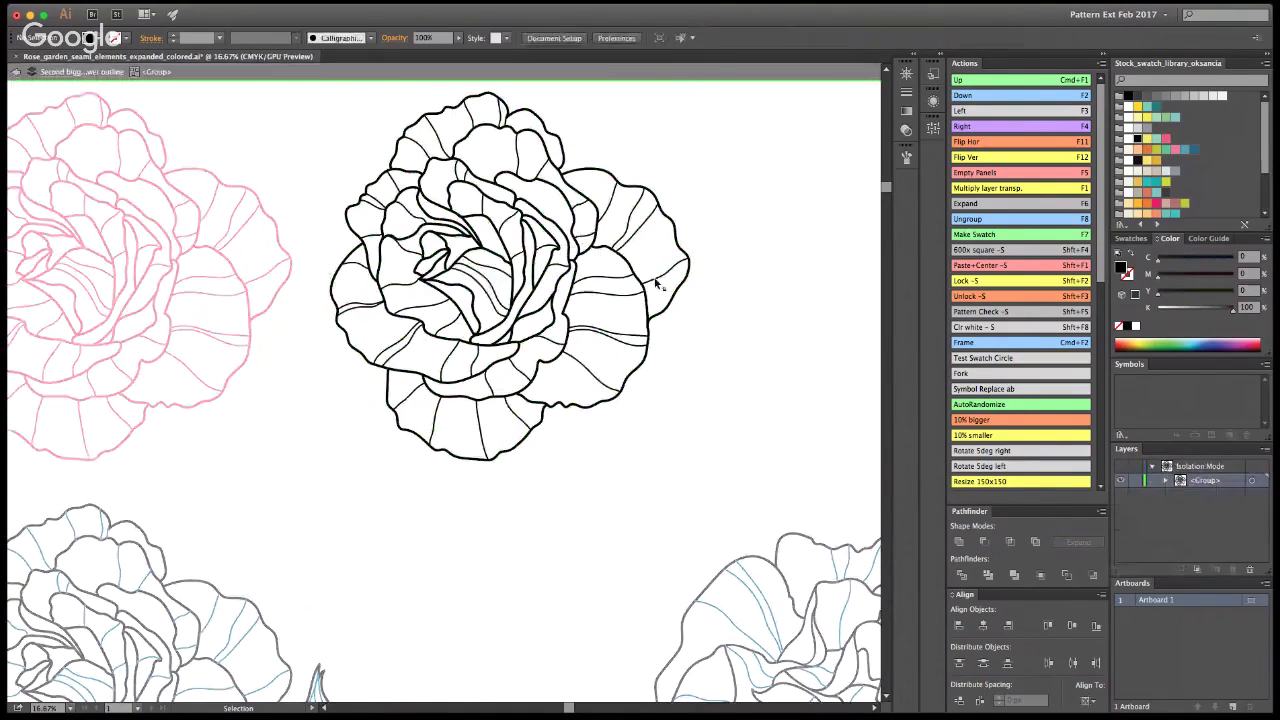
pyautogui.press('super+a')
pyautogui.click(757, 297)
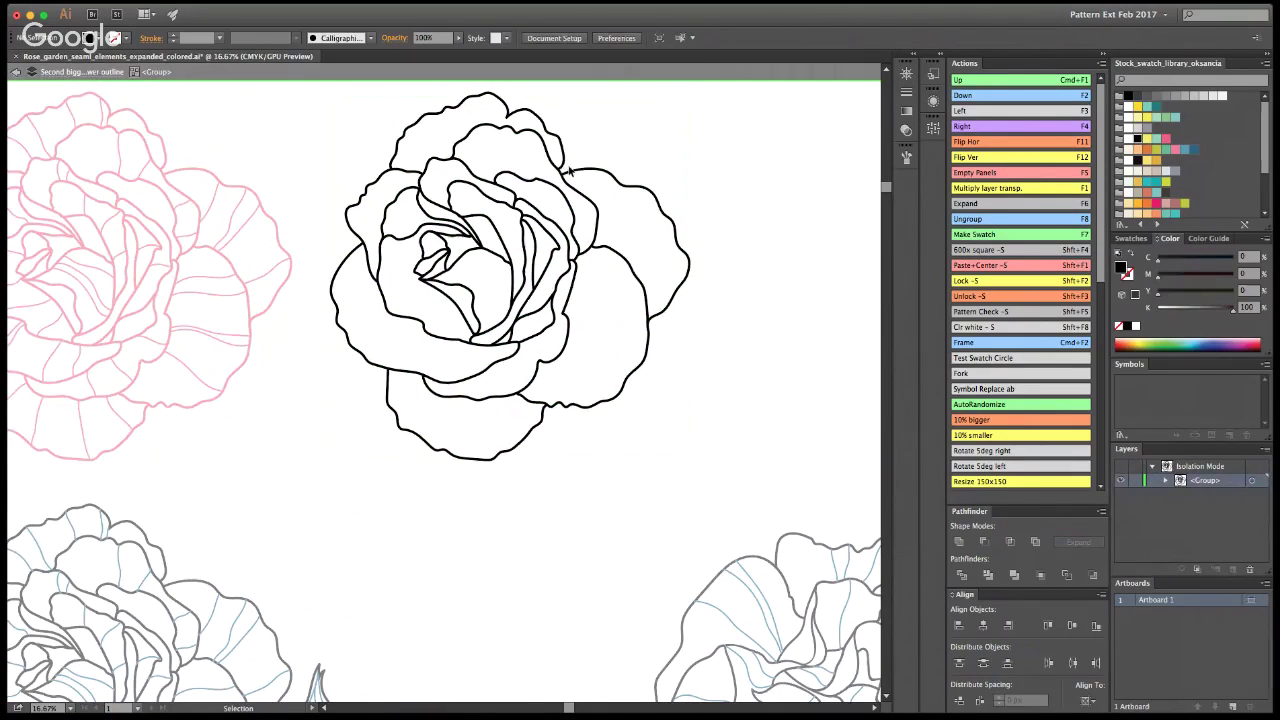
# Step: Select the remaining petal outlines and isolate their compound path
pyautogui.press('super+a')
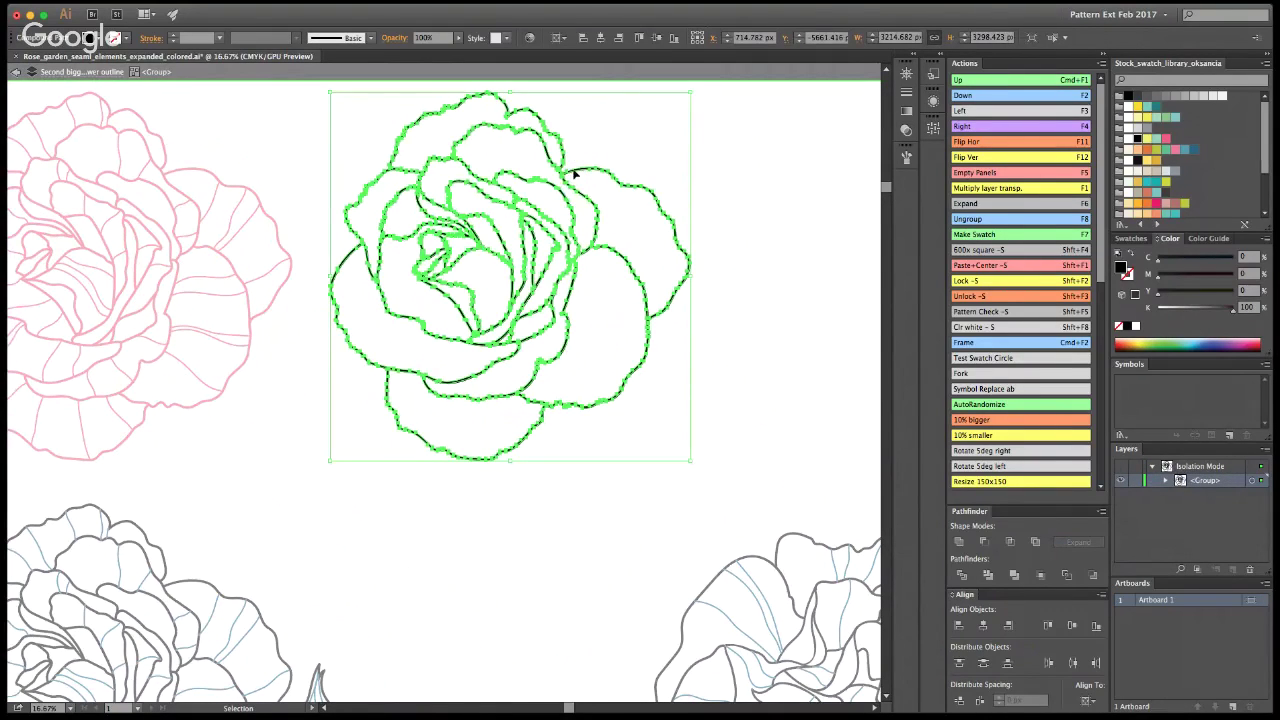
pyautogui.press('super+shift+a')
pyautogui.press('super+a')
pyautogui.click(737, 208)
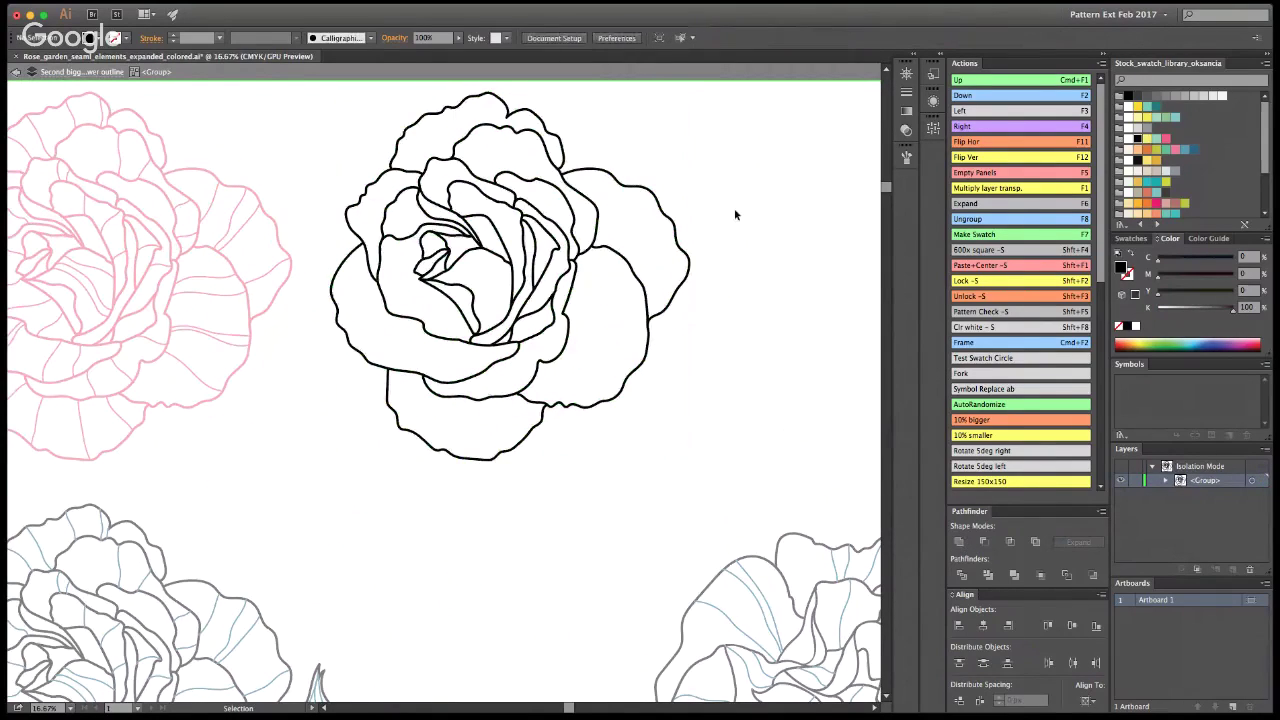
pyautogui.press('super+a')
pyautogui.press('super+shift+a')
pyautogui.click(616, 176)
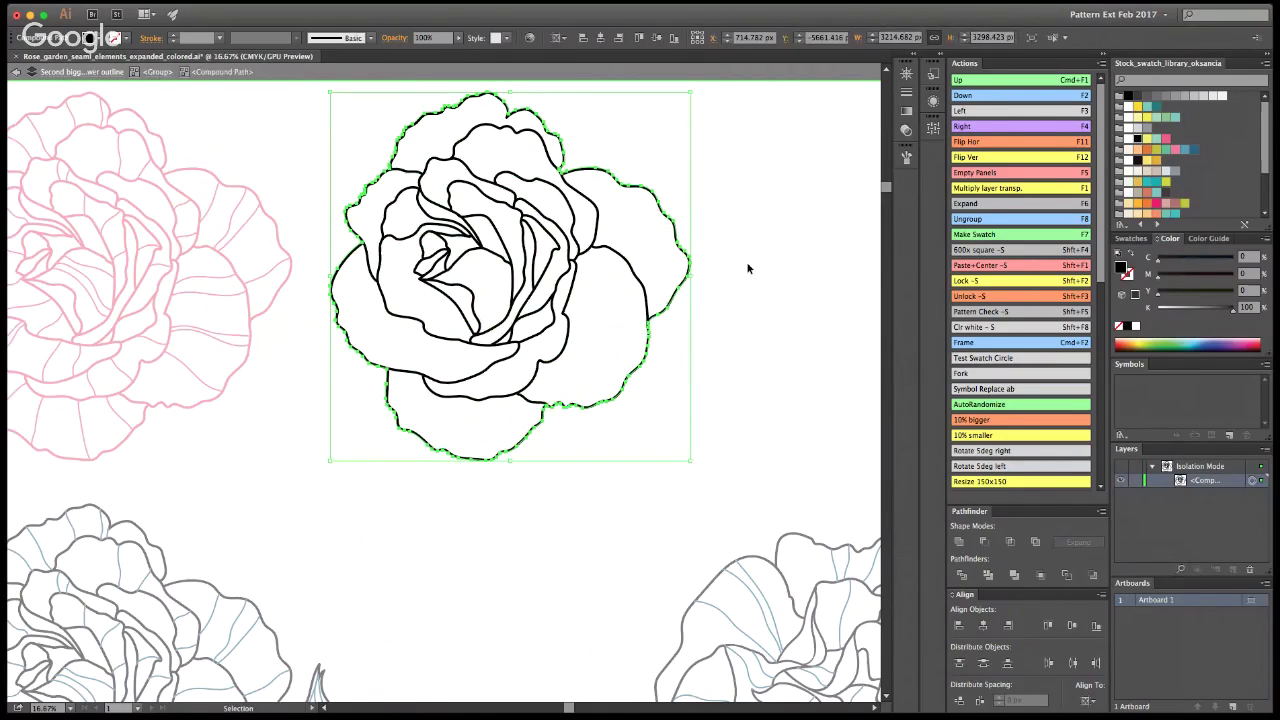
# Step: Try moving the inner contour of the rose's right back petal outside the flower, and undo the move
pyautogui.click(647, 169)
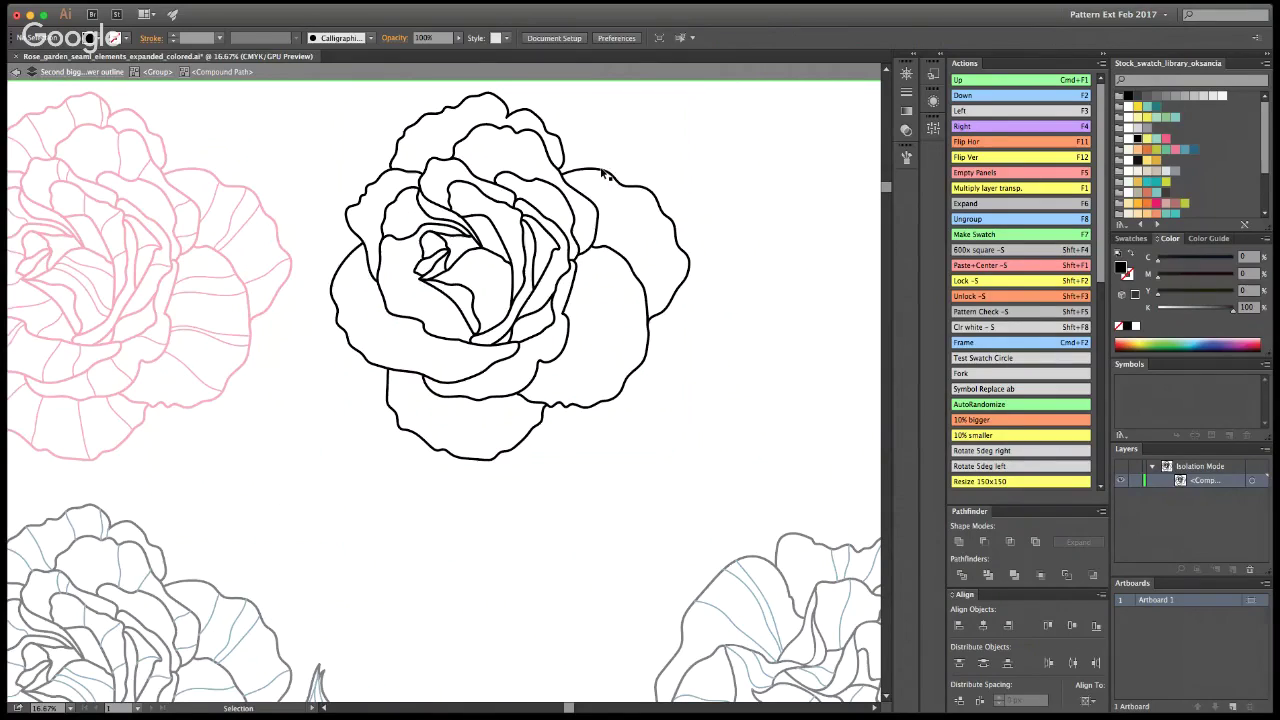
pyautogui.click(612, 180)
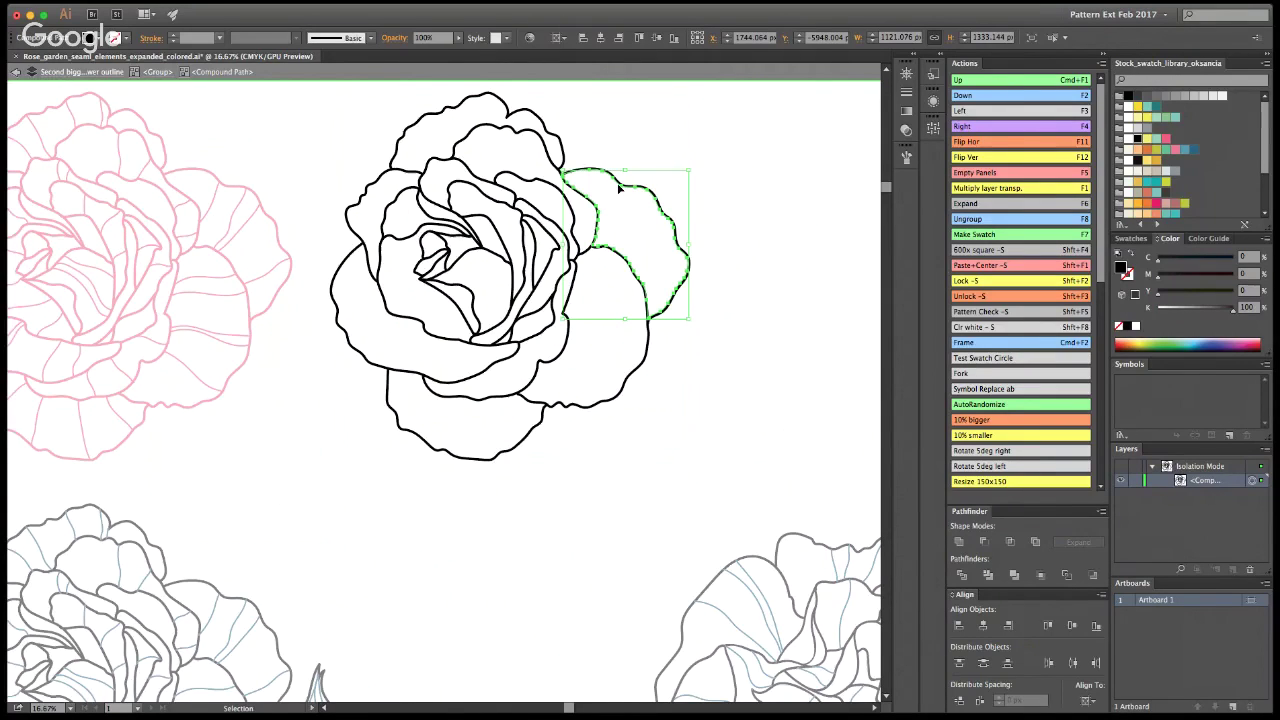
pyautogui.moveTo(657, 199); pyautogui.dragTo(743, 124)
pyautogui.press('super+z')
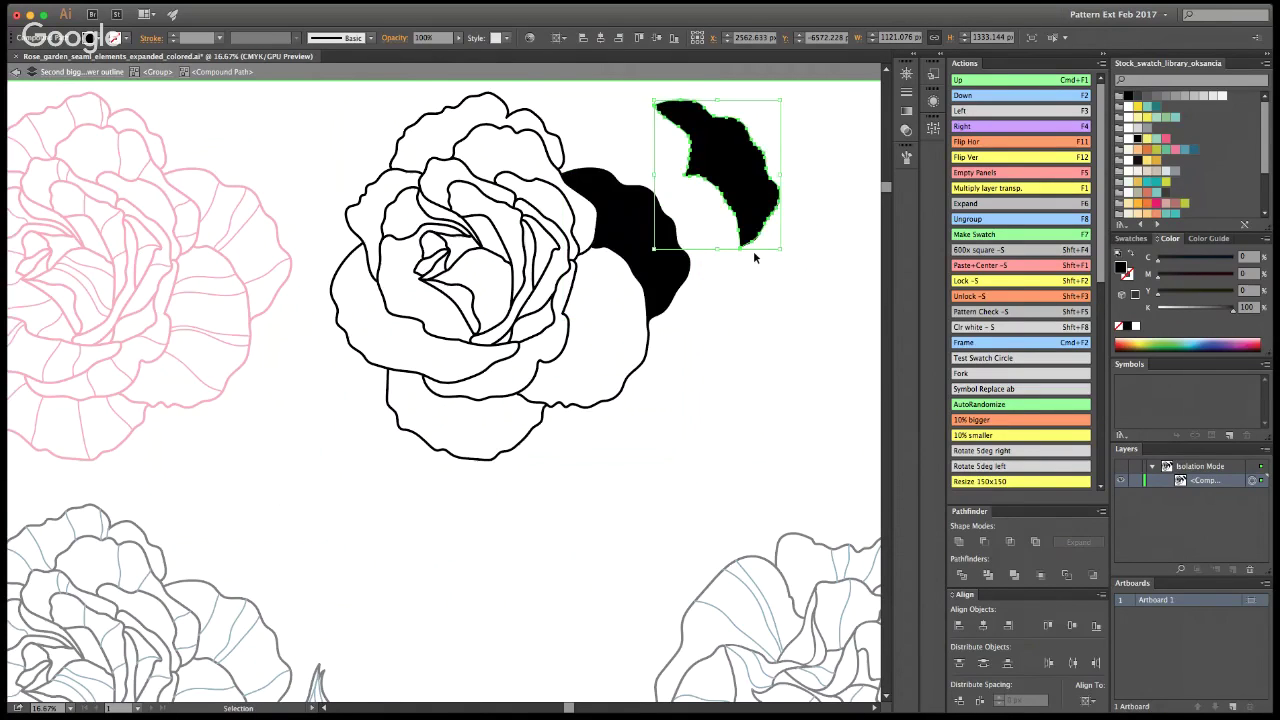
pyautogui.press('super+z')
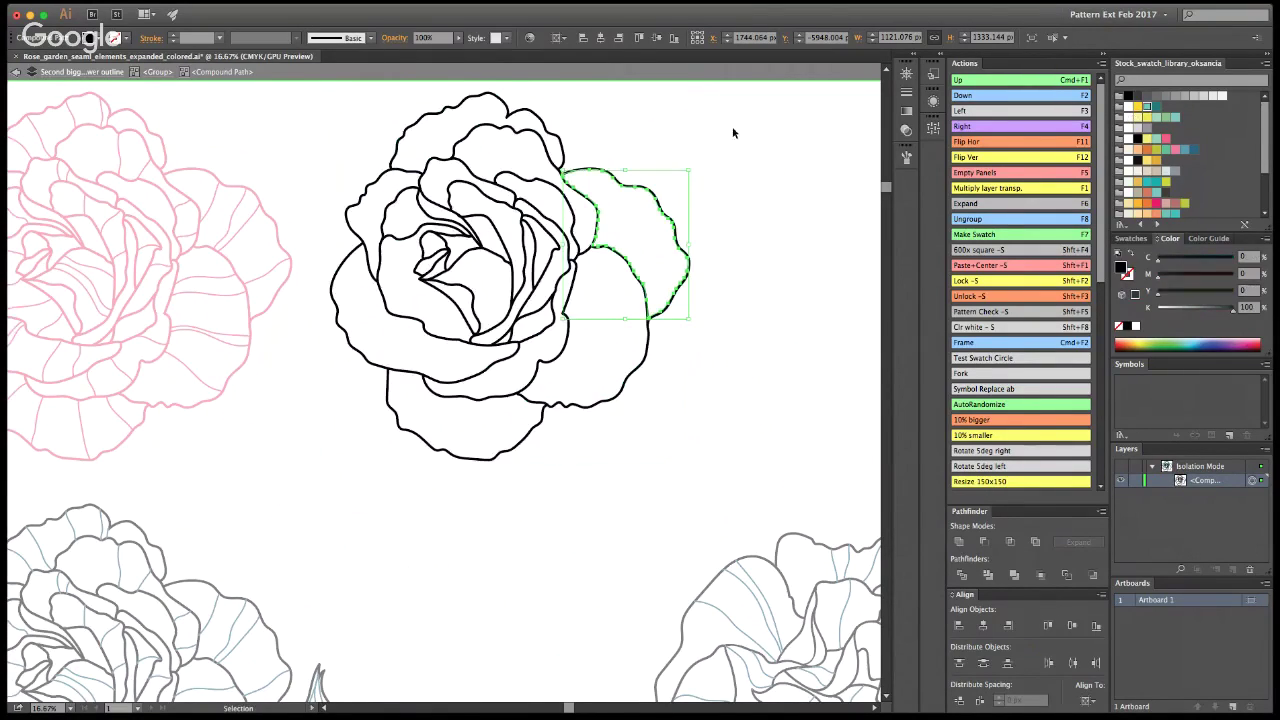
# Step: Try extracting the right petal's inner contour as a separate shape filled pink (C 0, M 67.84, Y 15.69, K 0), and undo the extraction
pyautogui.press('Delete')
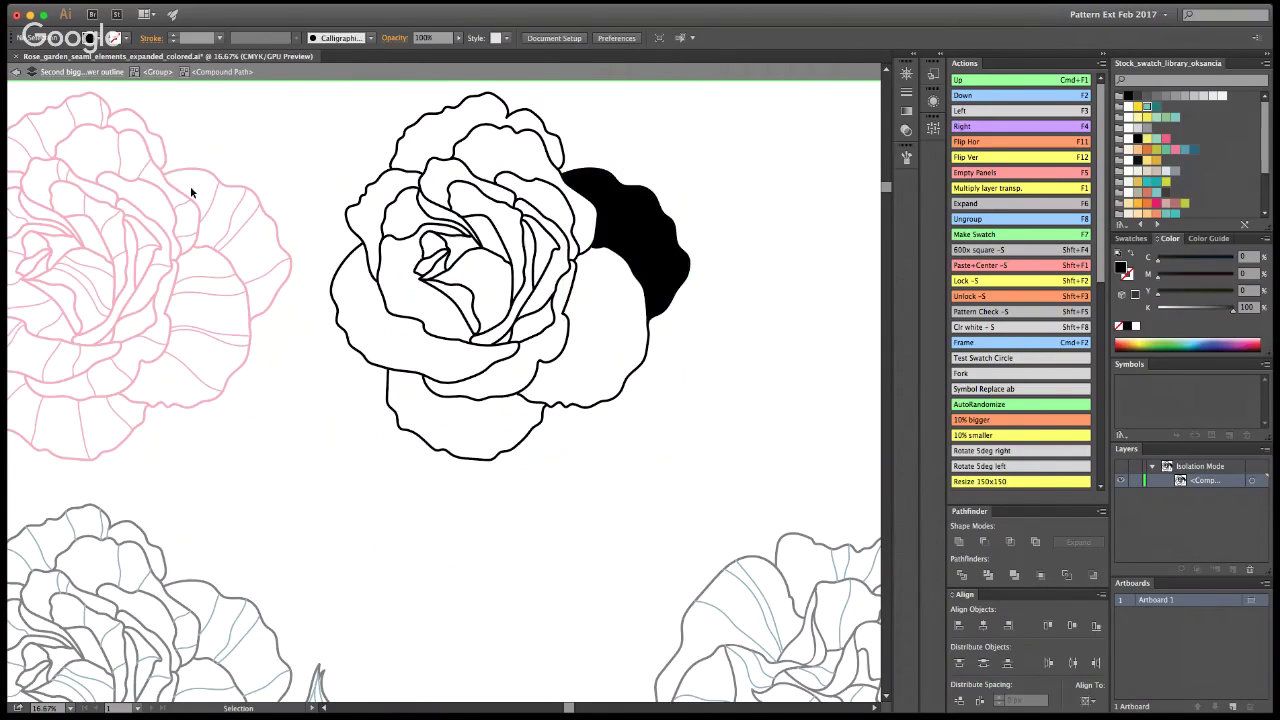
pyautogui.click(16, 76)
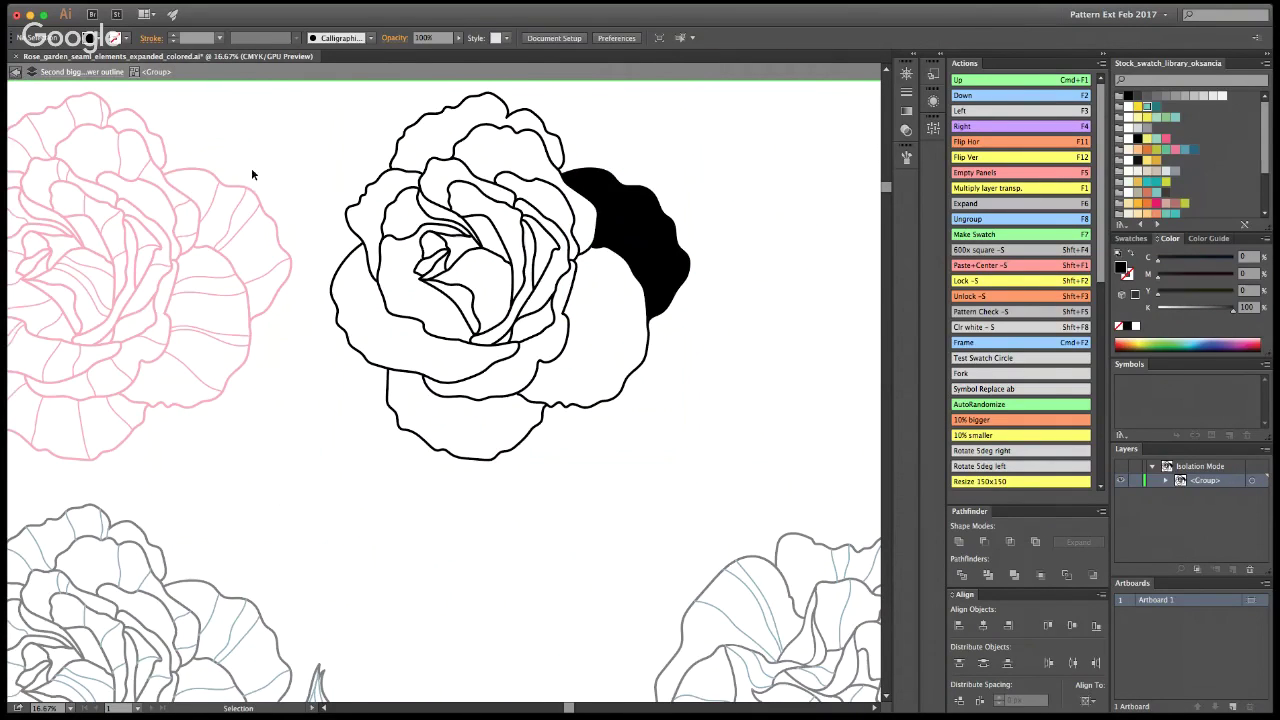
pyautogui.click(16, 74)
pyautogui.click(16, 74)
pyautogui.click(661, 290)
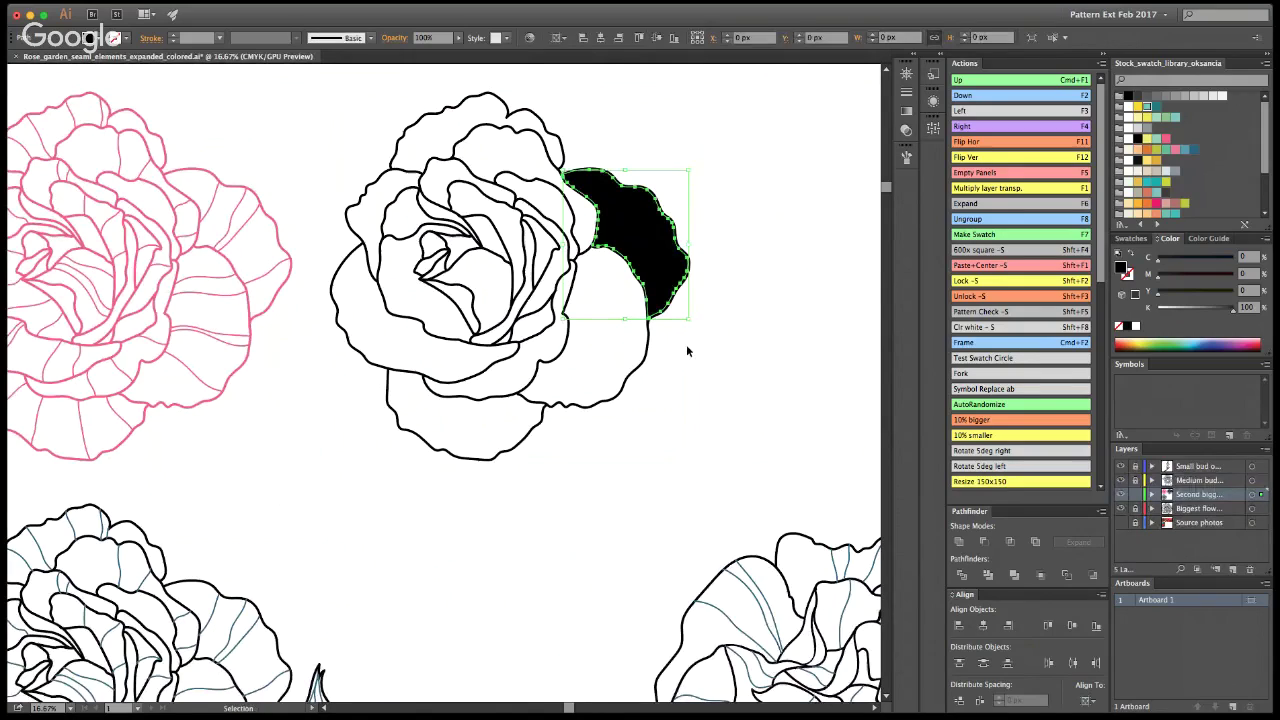
pyautogui.click(1175, 149)
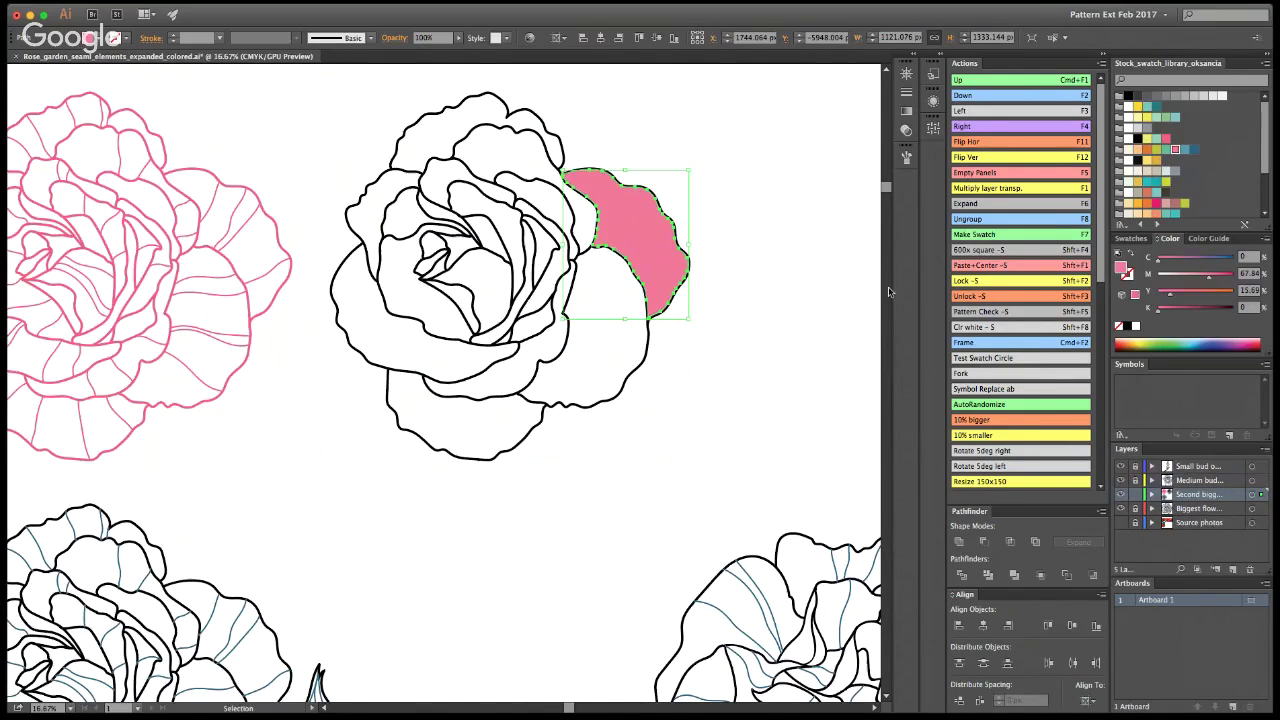
pyautogui.press('super+z')
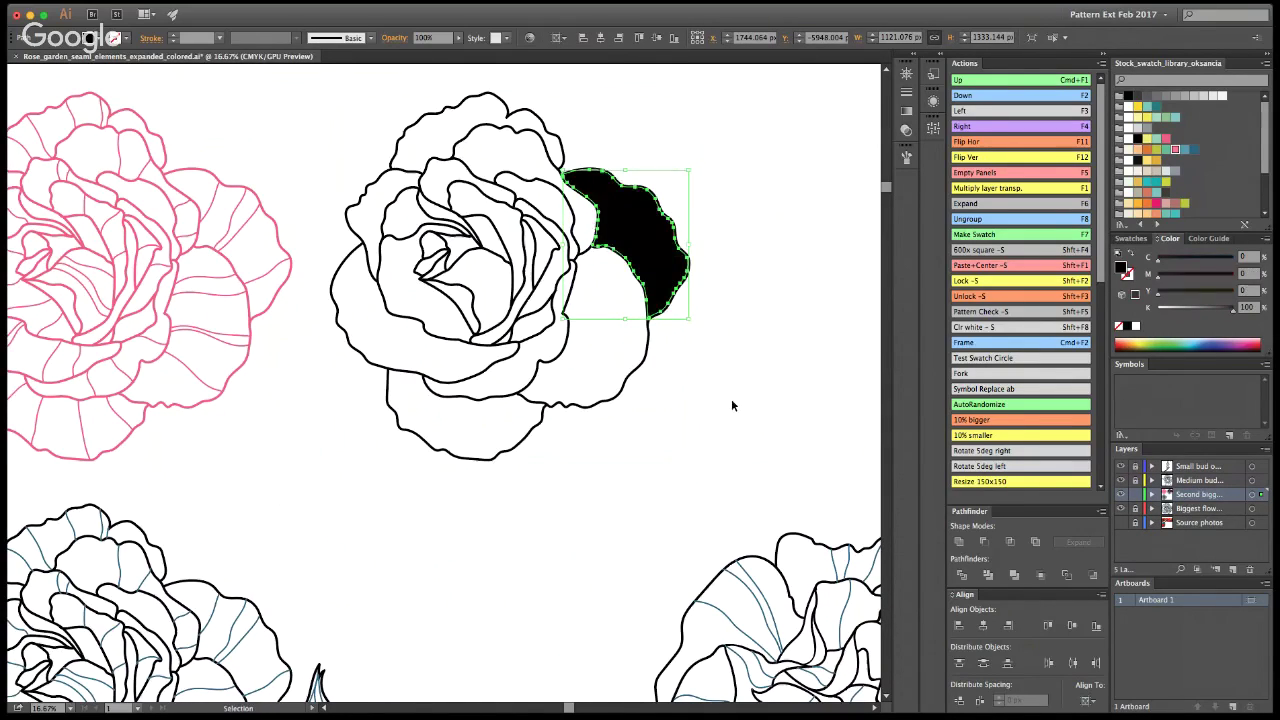
pyautogui.click(733, 401)
pyautogui.press('super+z')
# Step: Copy the rose's outer contour from the isolated compound path and exit isolation
pyautogui.press('super+shift+a')
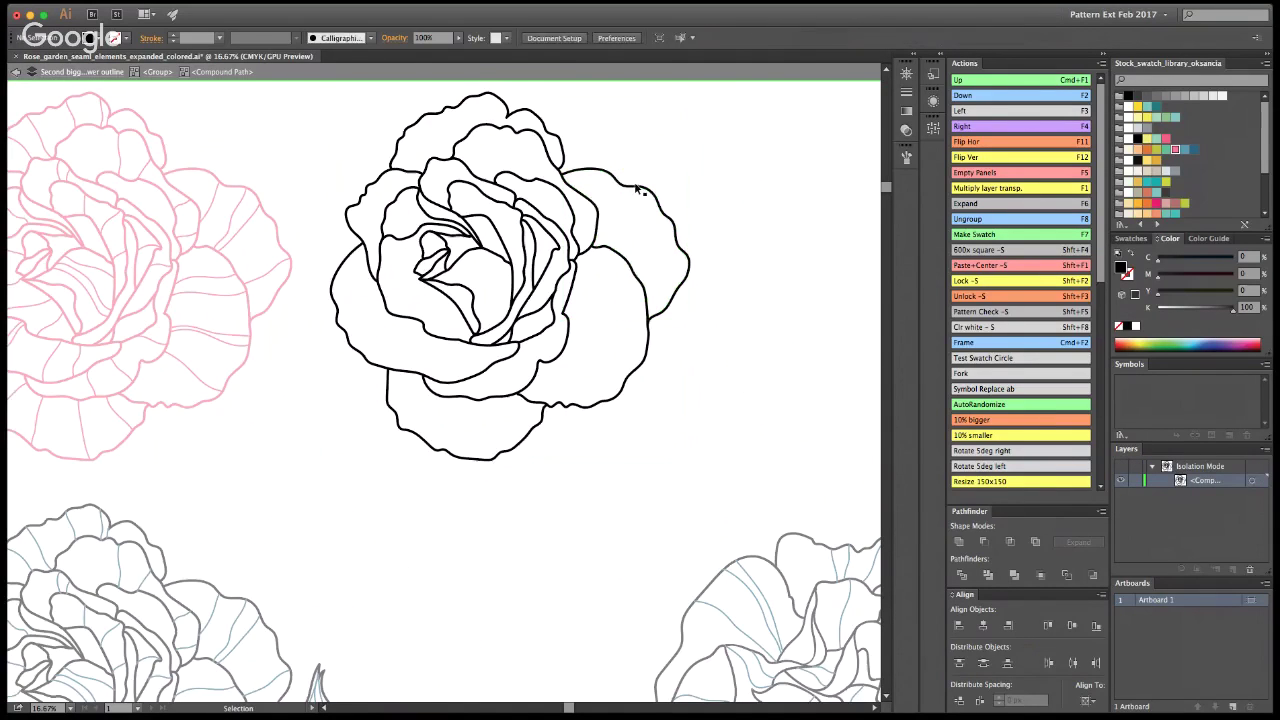
pyautogui.click(562, 146)
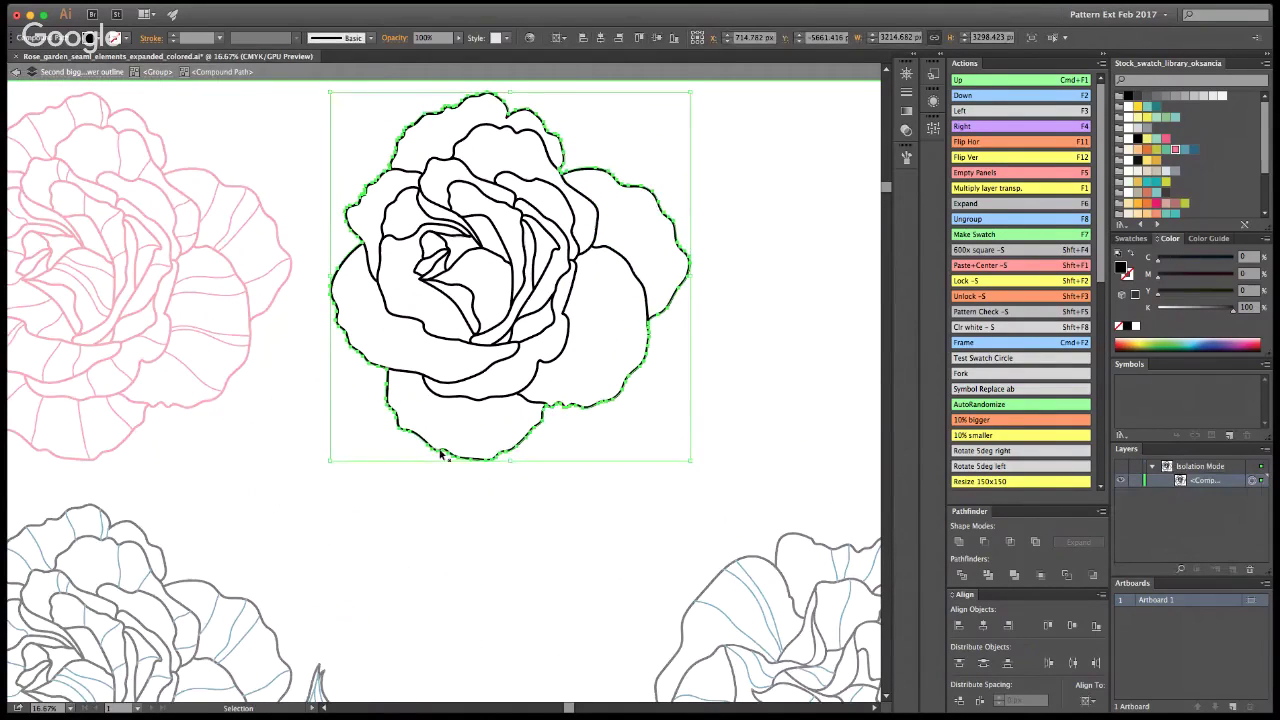
pyautogui.press('a')
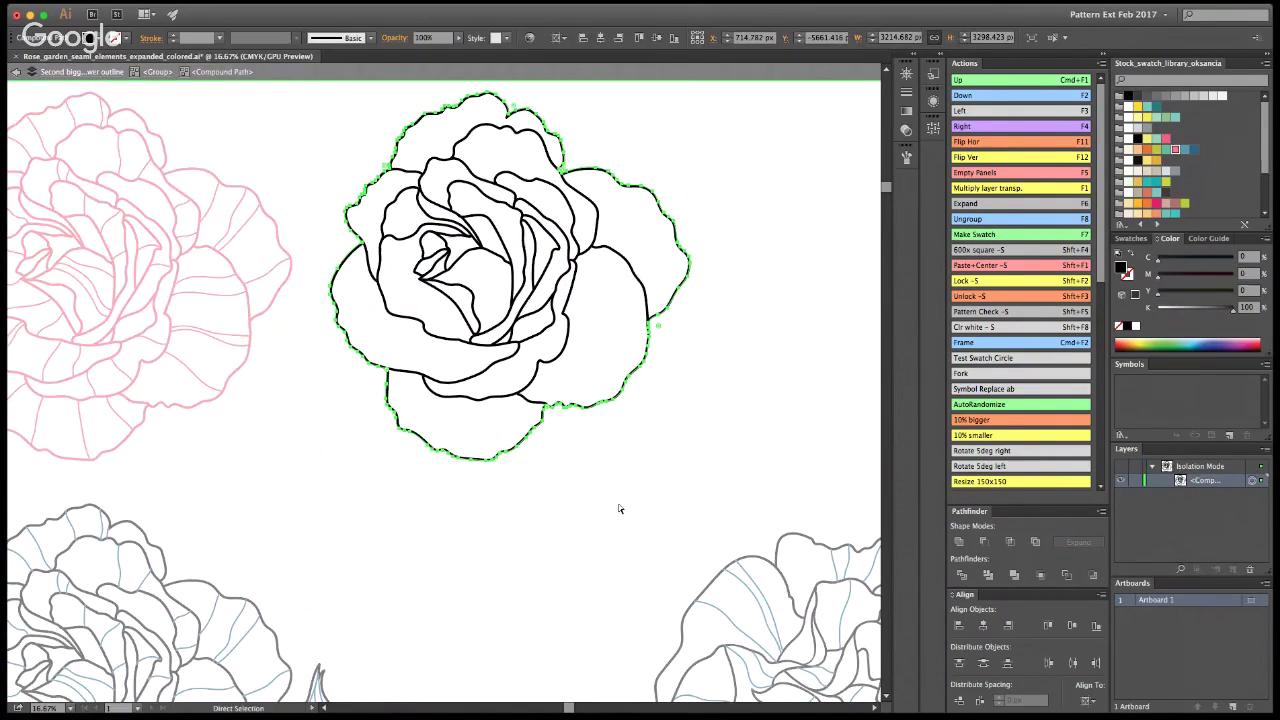
pyautogui.press('v')
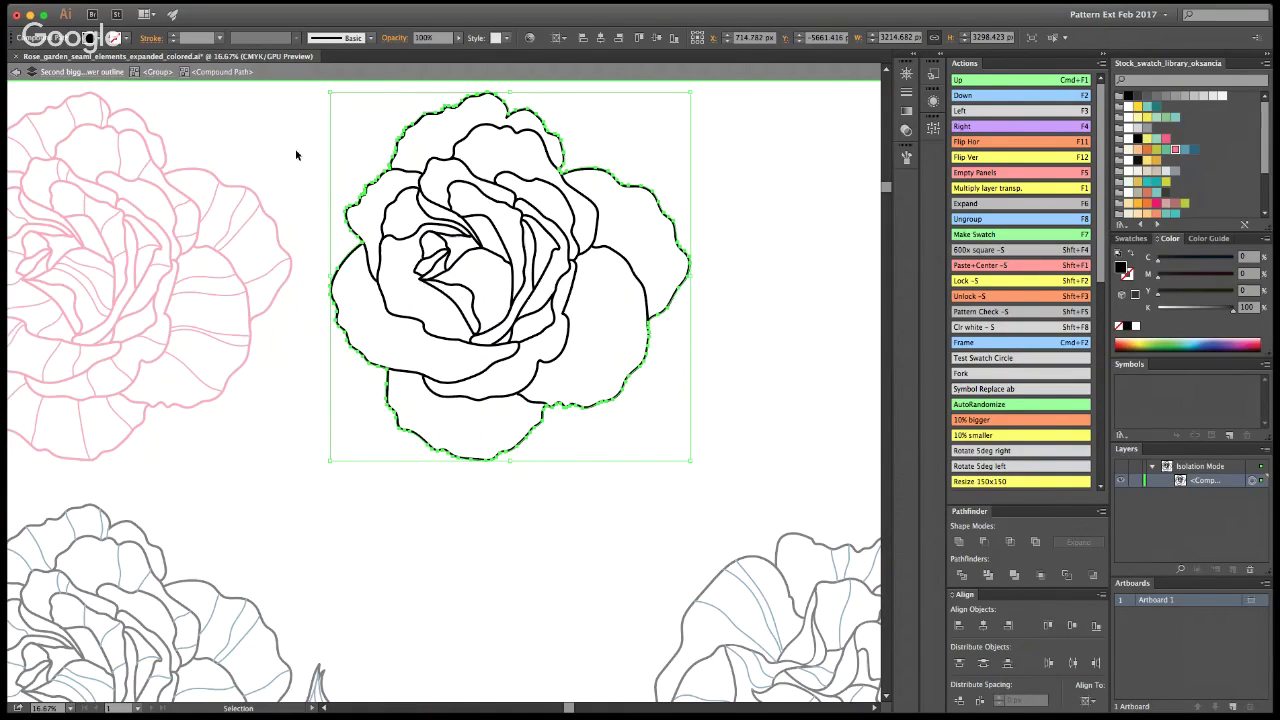
pyautogui.click(17, 75)
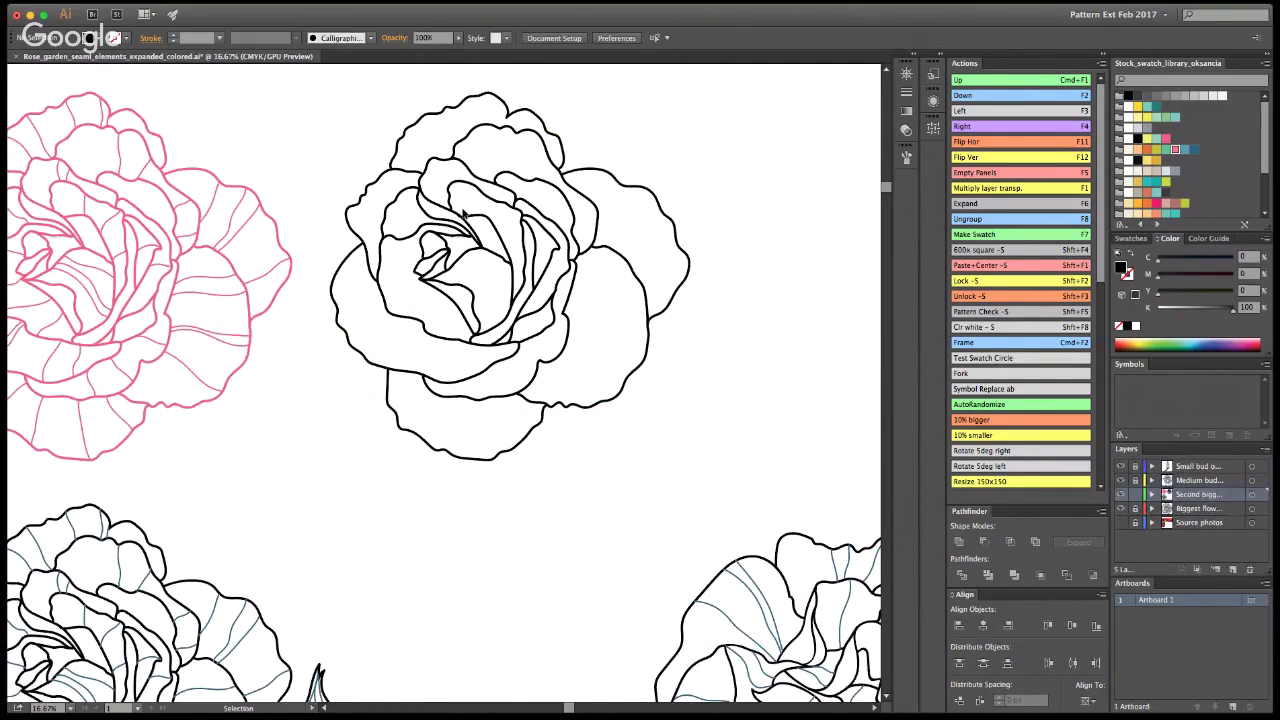
# Step: Paste the outer contour in place as a silhouette behind the outlines and fill it pink (C 0, M 67.84, Y 15.69, K 0)
pyautogui.click(476, 256)
pyautogui.press('a')
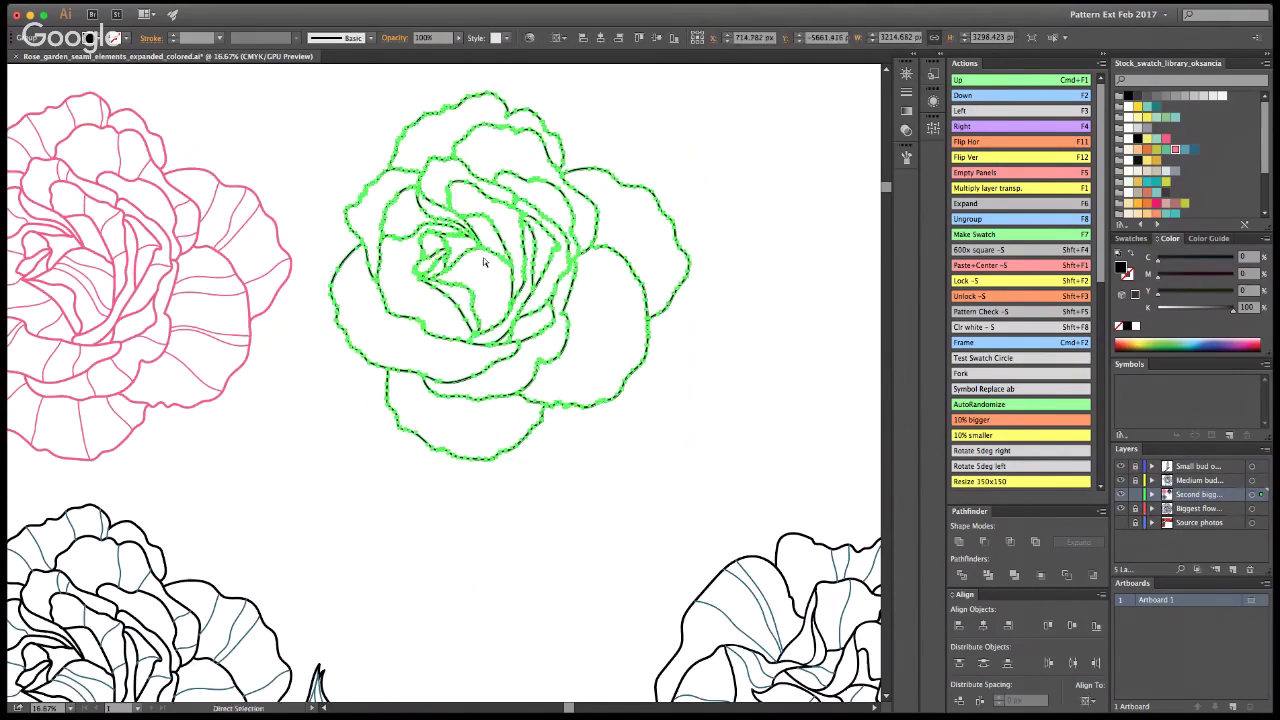
pyautogui.press('super+4')
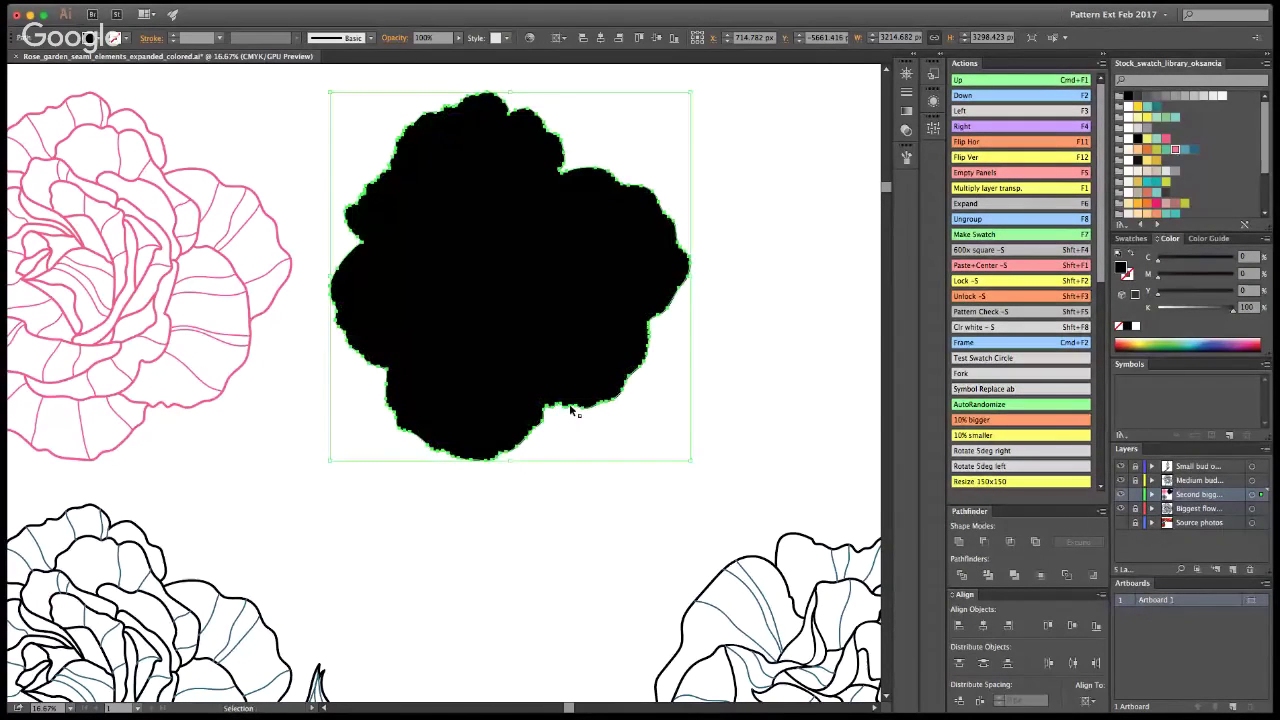
pyautogui.click(1176, 150)
pyautogui.click(805, 557)
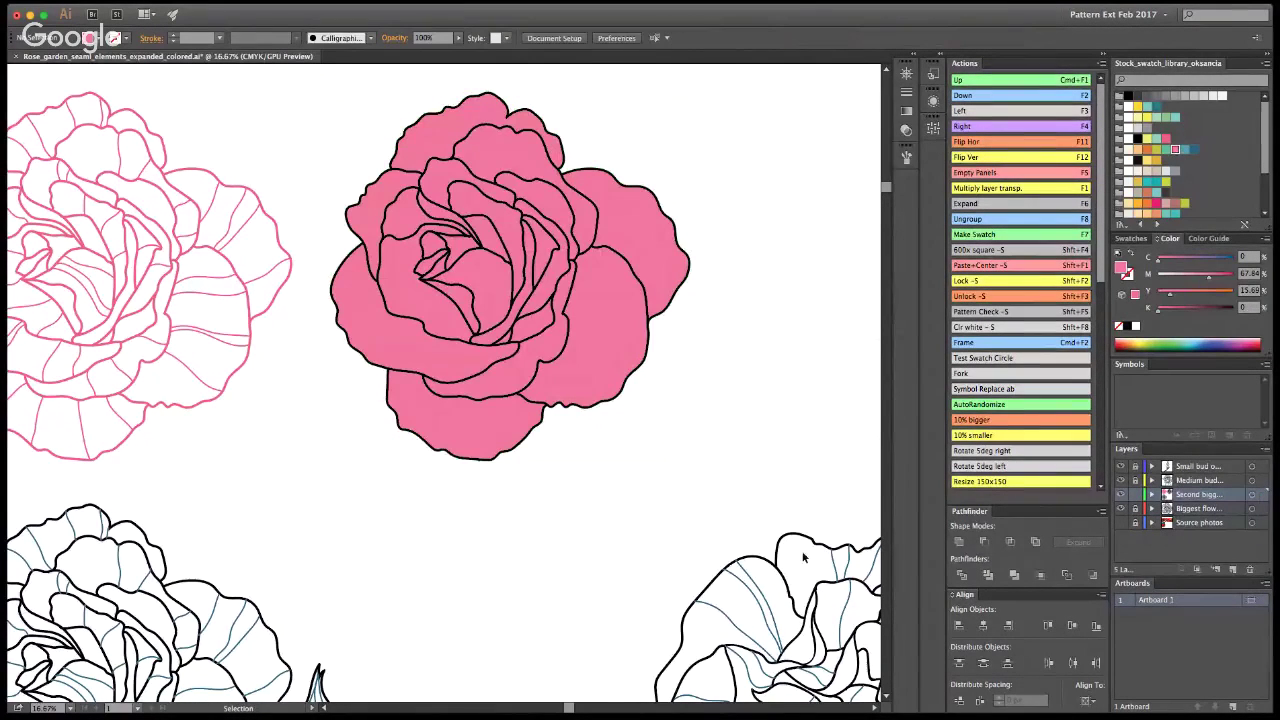
# Step: Examine the pink fill along the rose's petal edges and compare the filled rose with the other drawings around the artboard
pyautogui.press('z')
pyautogui.moveTo(592, 352); pyautogui.dragTo(680, 423)
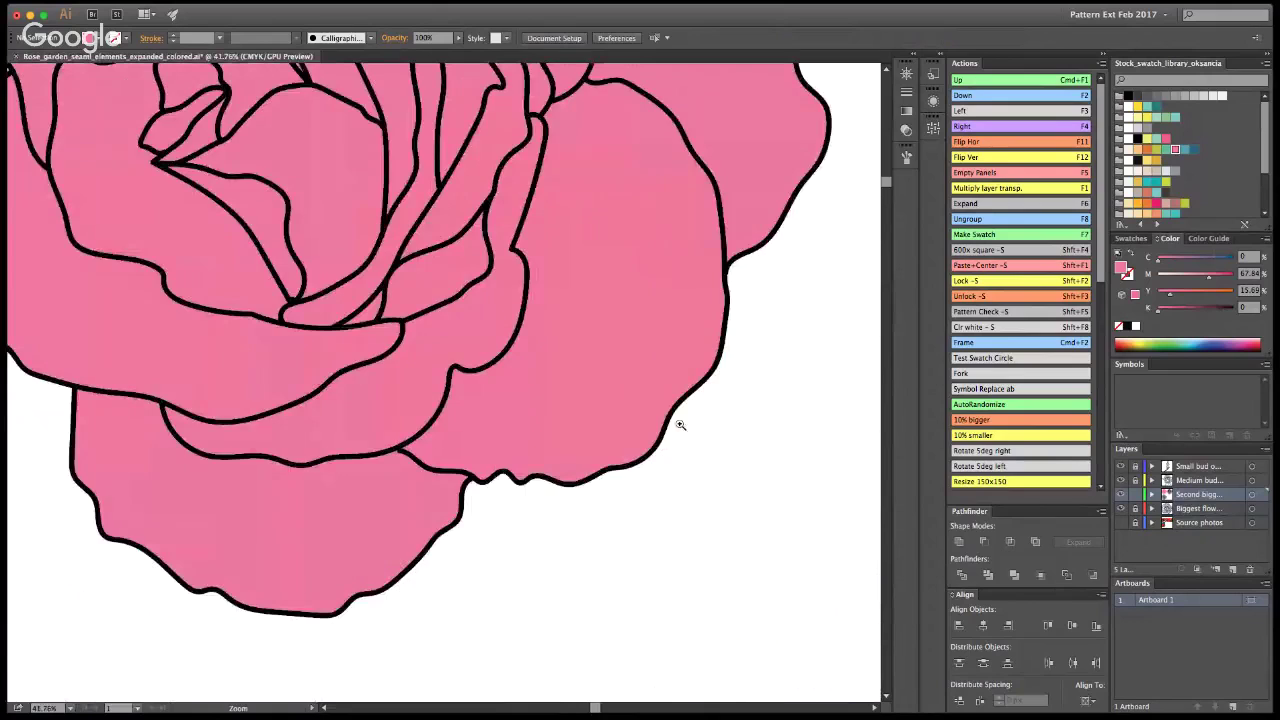
pyautogui.keyDown('alt'); pyautogui.click(369, 363); pyautogui.keyUp('alt')
pyautogui.keyDown('alt'); pyautogui.click(369, 366); pyautogui.keyUp('alt')
pyautogui.keyDown('alt'); pyautogui.click(434, 367); pyautogui.keyUp('alt')
pyautogui.keyDown('alt'); pyautogui.click(436, 364); pyautogui.keyUp('alt')
pyautogui.keyDown('alt'); pyautogui.click(439, 358); pyautogui.keyUp('alt')
pyautogui.keyDown('alt'); pyautogui.click(439, 358); pyautogui.keyUp('alt')
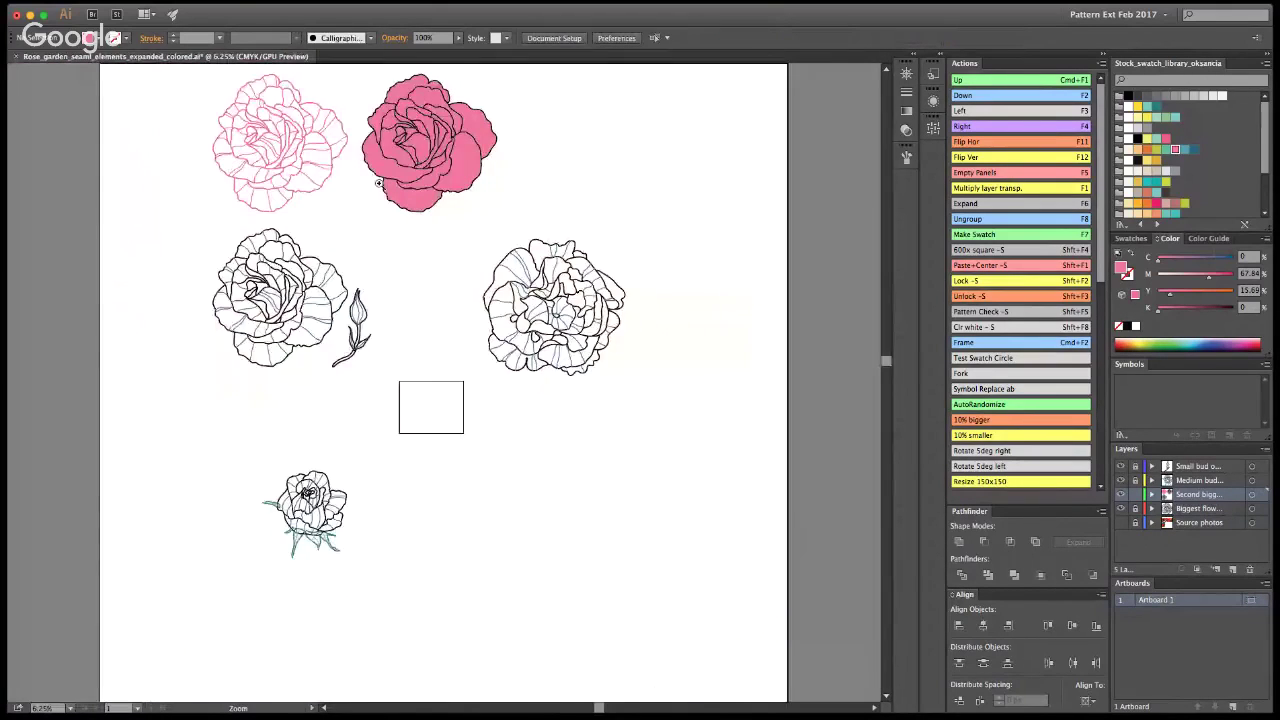
pyautogui.click(402, 210)
pyautogui.click(399, 207)
pyautogui.click(443, 205)
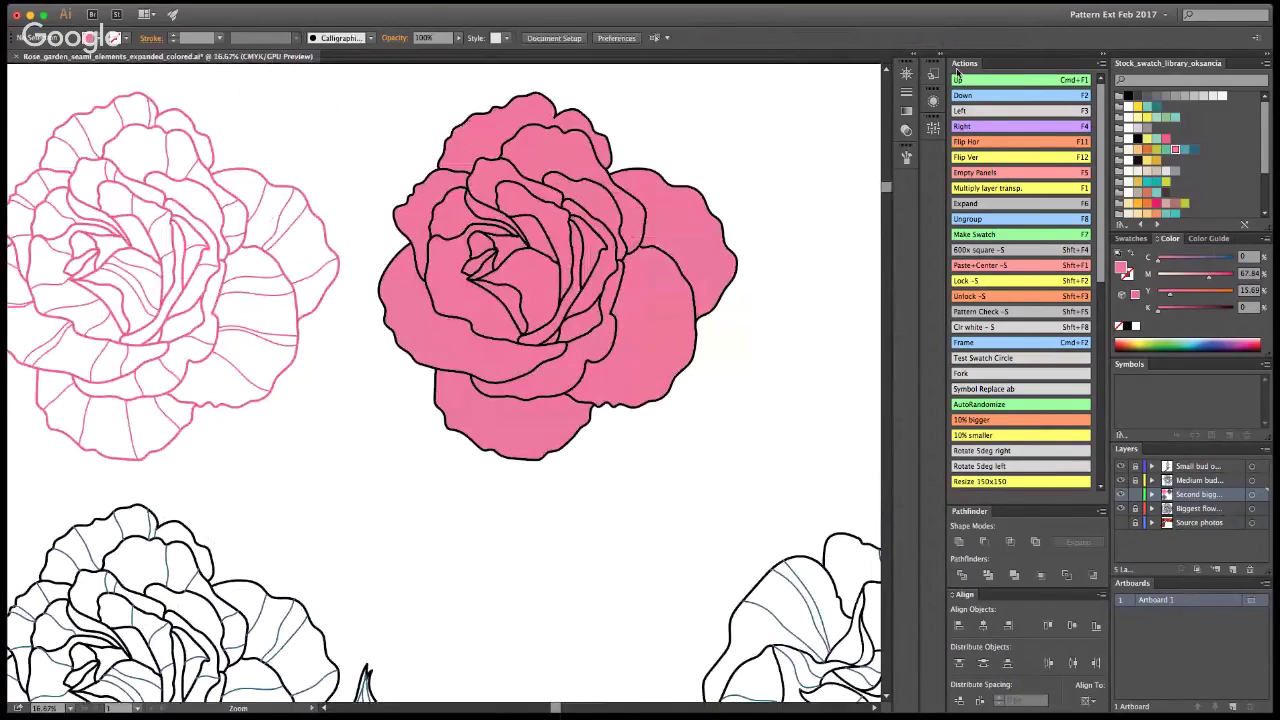
pyautogui.press('super+0')
pyautogui.moveTo(695, 421); pyautogui.dragTo(687, 426)
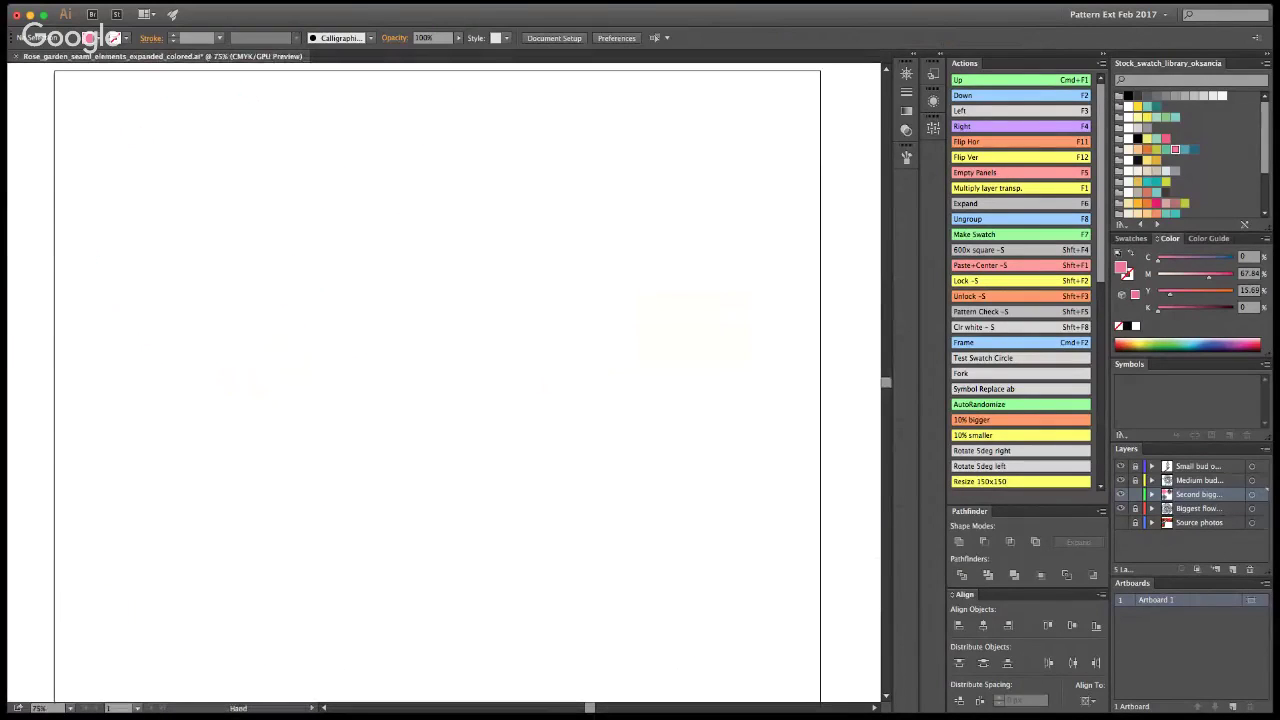
pyautogui.press('super+1')
pyautogui.keyDown('alt'); pyautogui.click(389, 320); pyautogui.keyUp('alt')
pyautogui.keyDown('alt'); pyautogui.click(369, 322); pyautogui.keyUp('alt')
pyautogui.keyDown('alt'); pyautogui.click(361, 323); pyautogui.keyUp('alt')
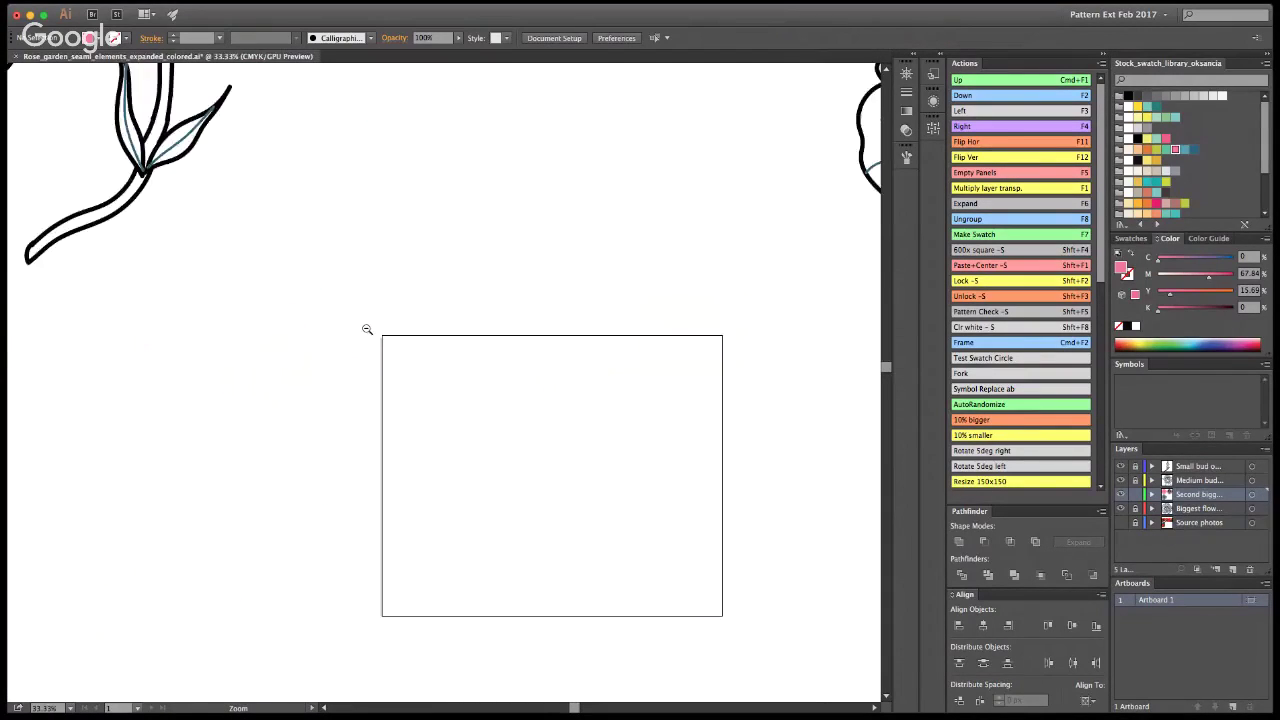
pyautogui.keyDown('alt'); pyautogui.click(363, 333); pyautogui.keyUp('alt')
pyautogui.keyDown('alt'); pyautogui.click(390, 321); pyautogui.keyUp('alt')
pyautogui.keyDown('alt'); pyautogui.click(396, 313); pyautogui.keyUp('alt')
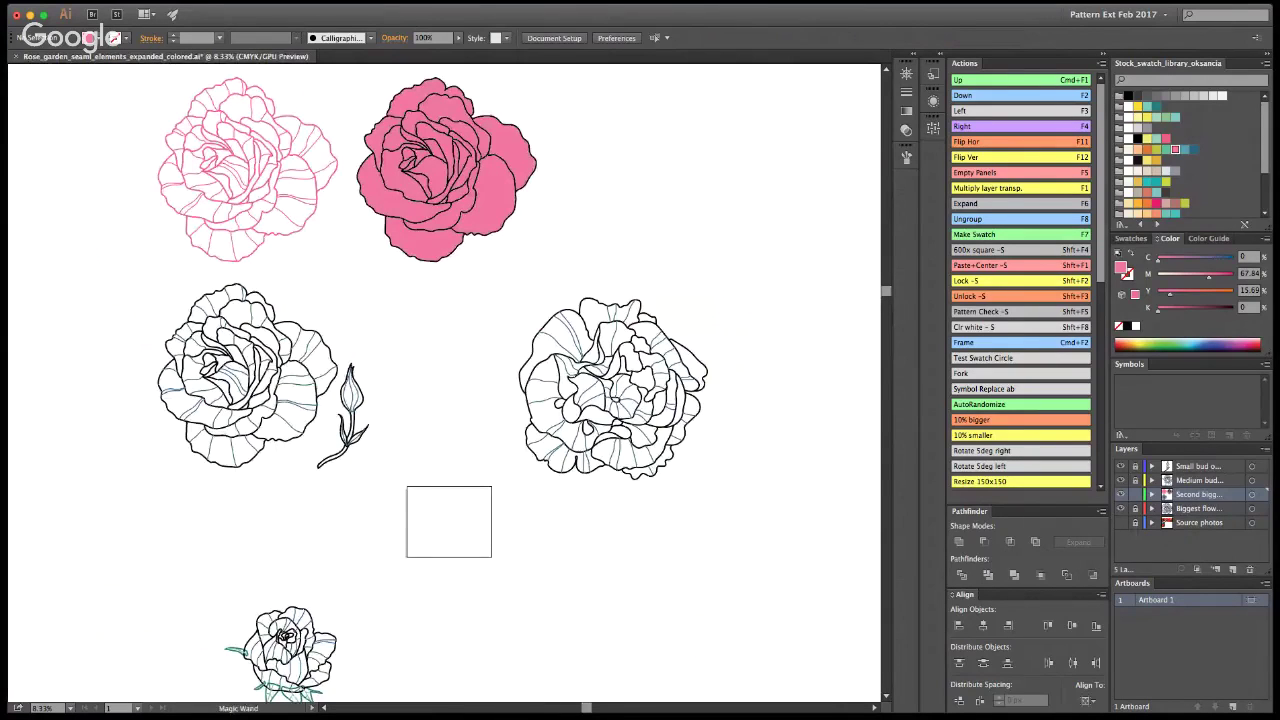
# Step: Enlarge the artboard to about 13728 × 13136 px so that it encloses all the flower drawings
pyautogui.keyDown('alt'); pyautogui.click(452, 400); pyautogui.keyUp('alt')
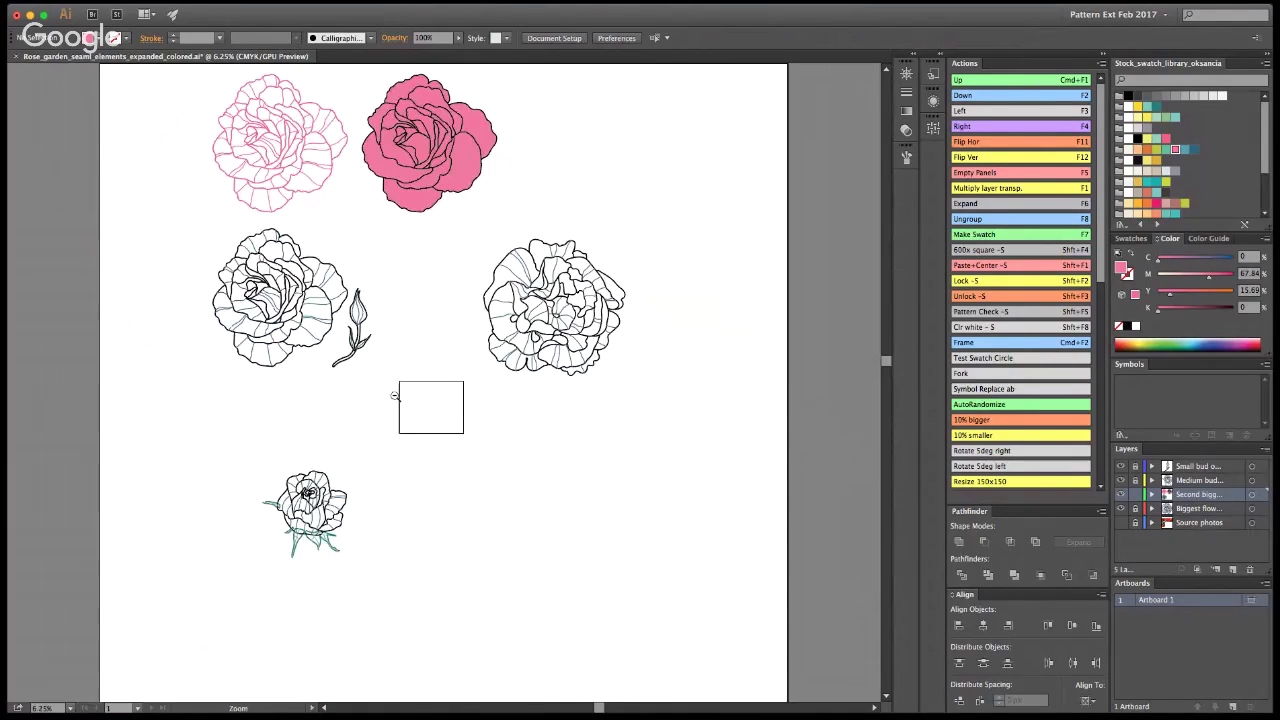
pyautogui.hotkey('shift', 'o')
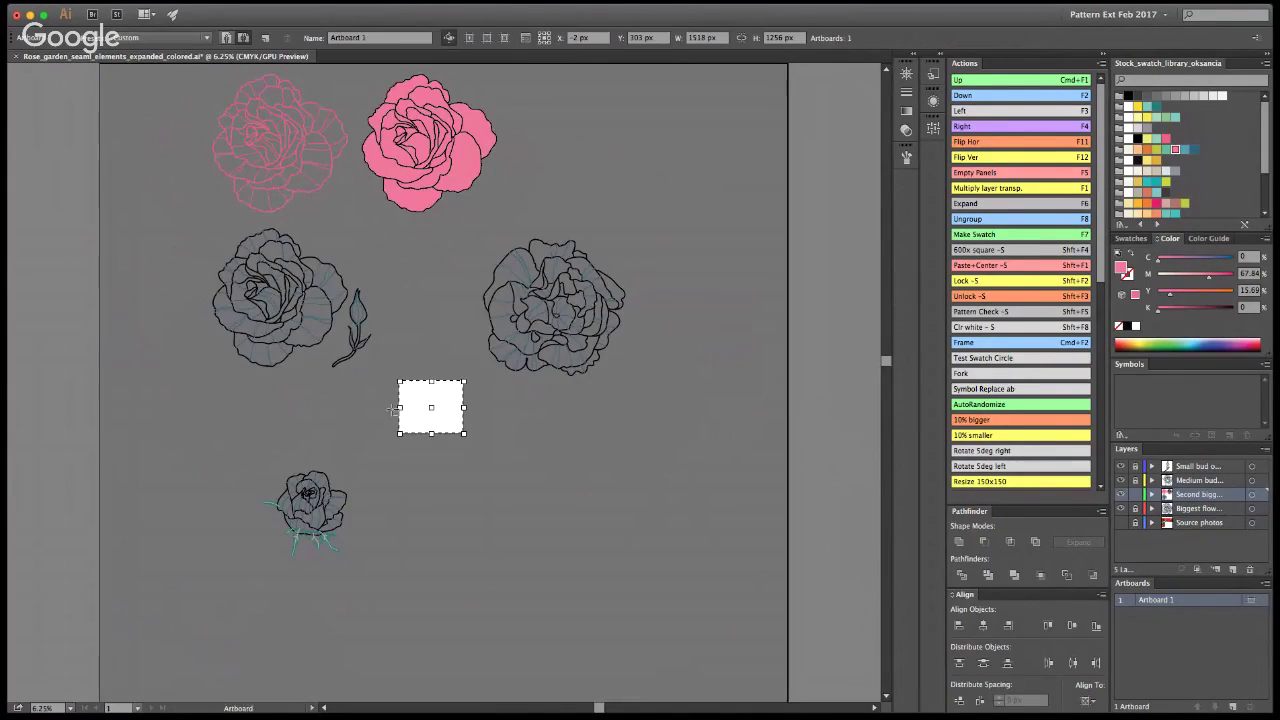
pyautogui.moveTo(399, 407); pyautogui.dragTo(161, 407)
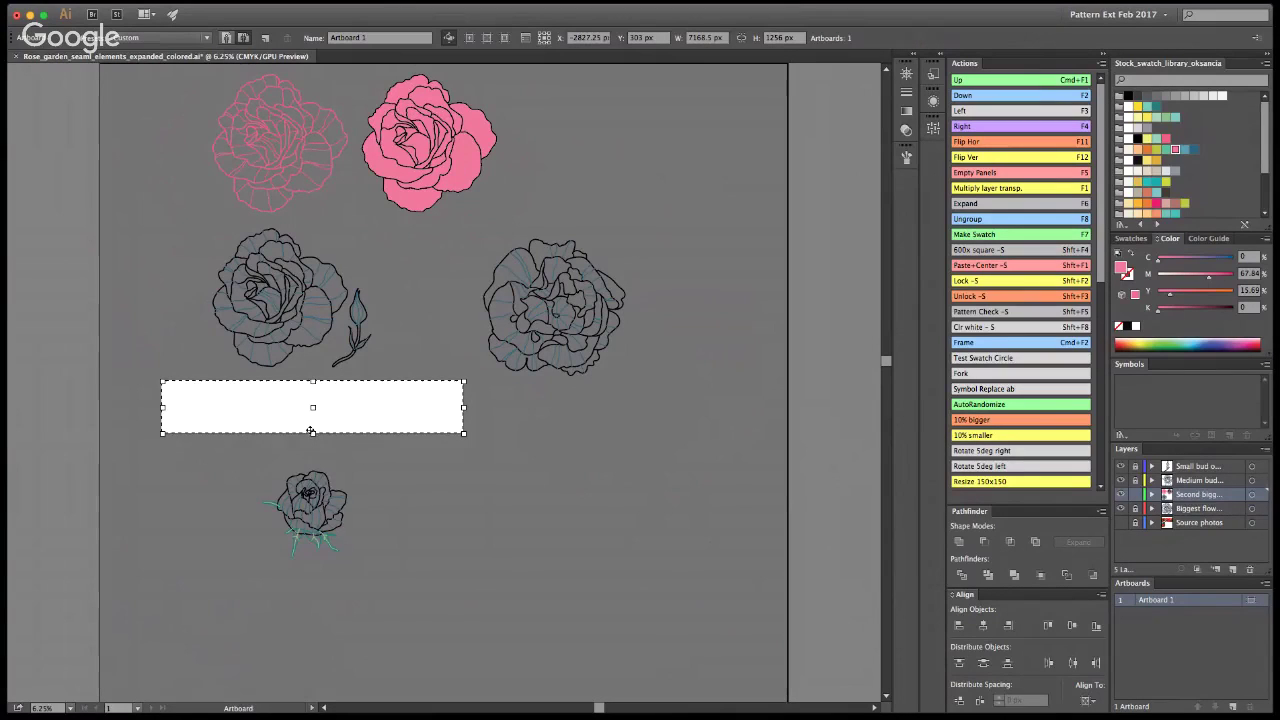
pyautogui.moveTo(313, 433); pyautogui.dragTo(313, 618)
pyautogui.moveTo(463, 500); pyautogui.dragTo(739, 500)
pyautogui.moveTo(450, 380); pyautogui.dragTo(467, 66)
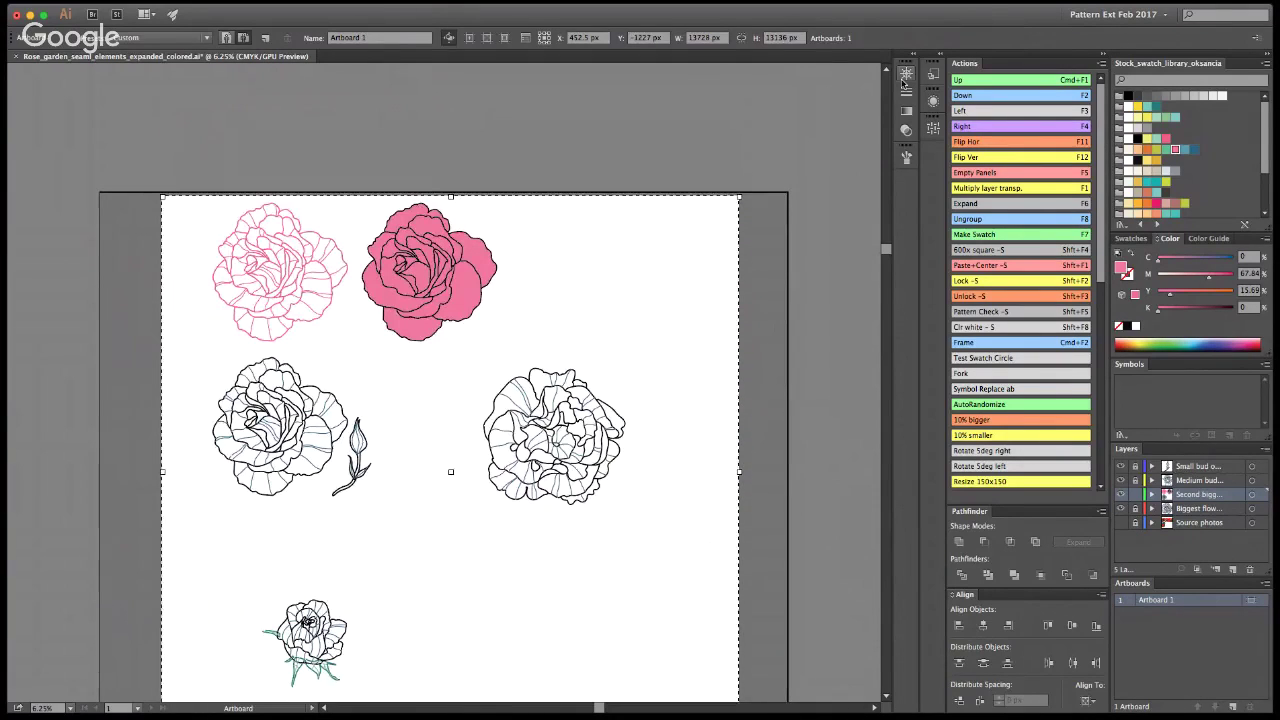
pyautogui.press('Escape')
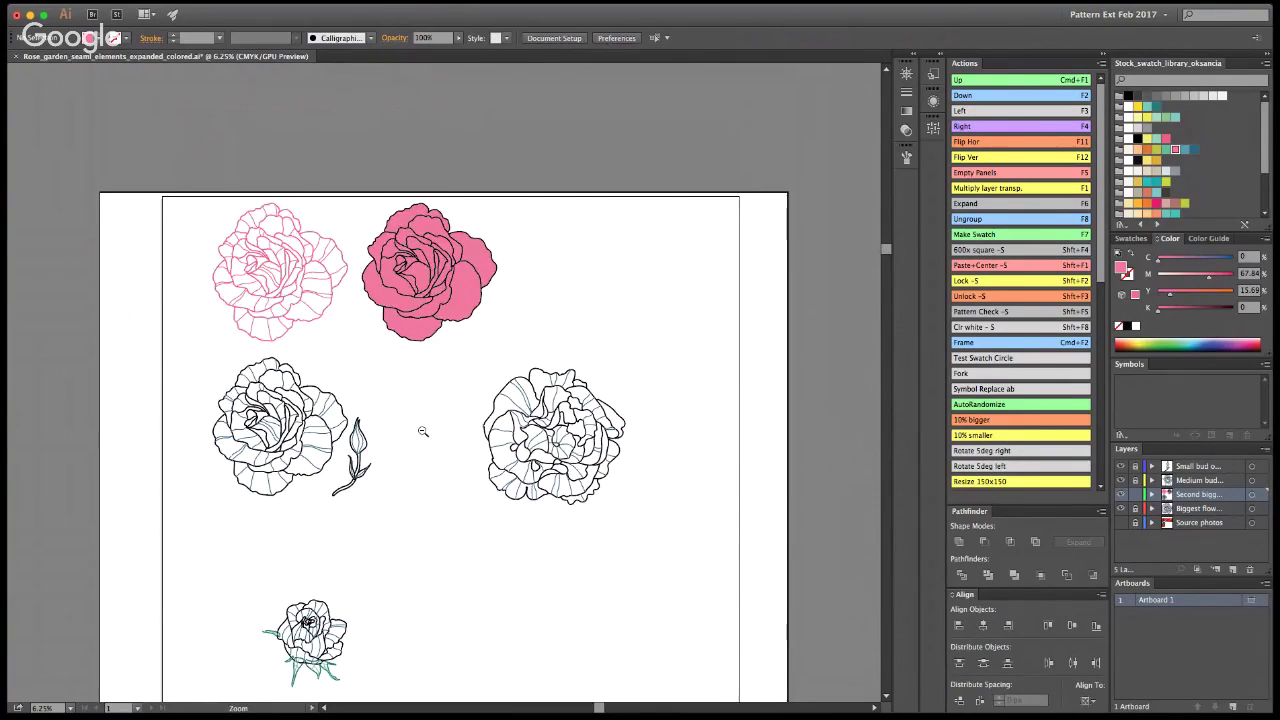
# Step: Unlock the flower drawing layers, check the source photos beneath the drawings, and hide the photos again
pyautogui.press('super+minus')
pyautogui.moveTo(256, 168); pyautogui.dragTo(550, 180)
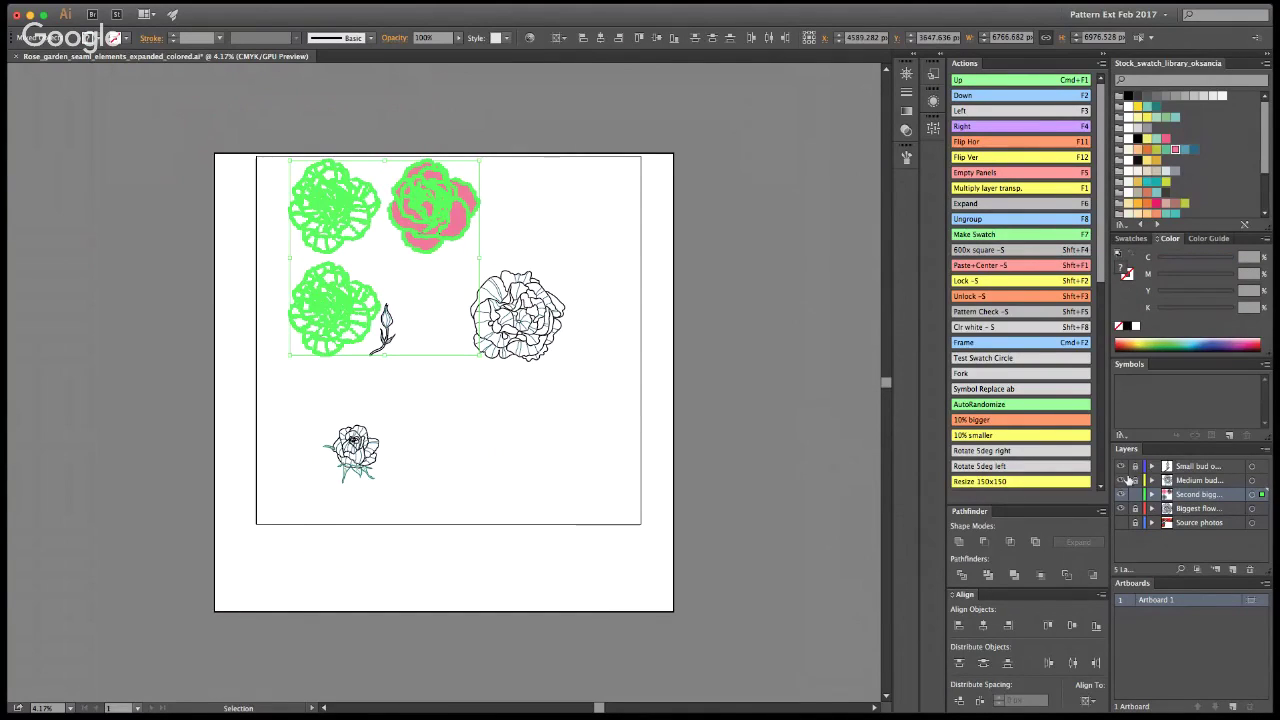
pyautogui.moveTo(1135, 467); pyautogui.dragTo(1136, 524)
pyautogui.click(1121, 523)
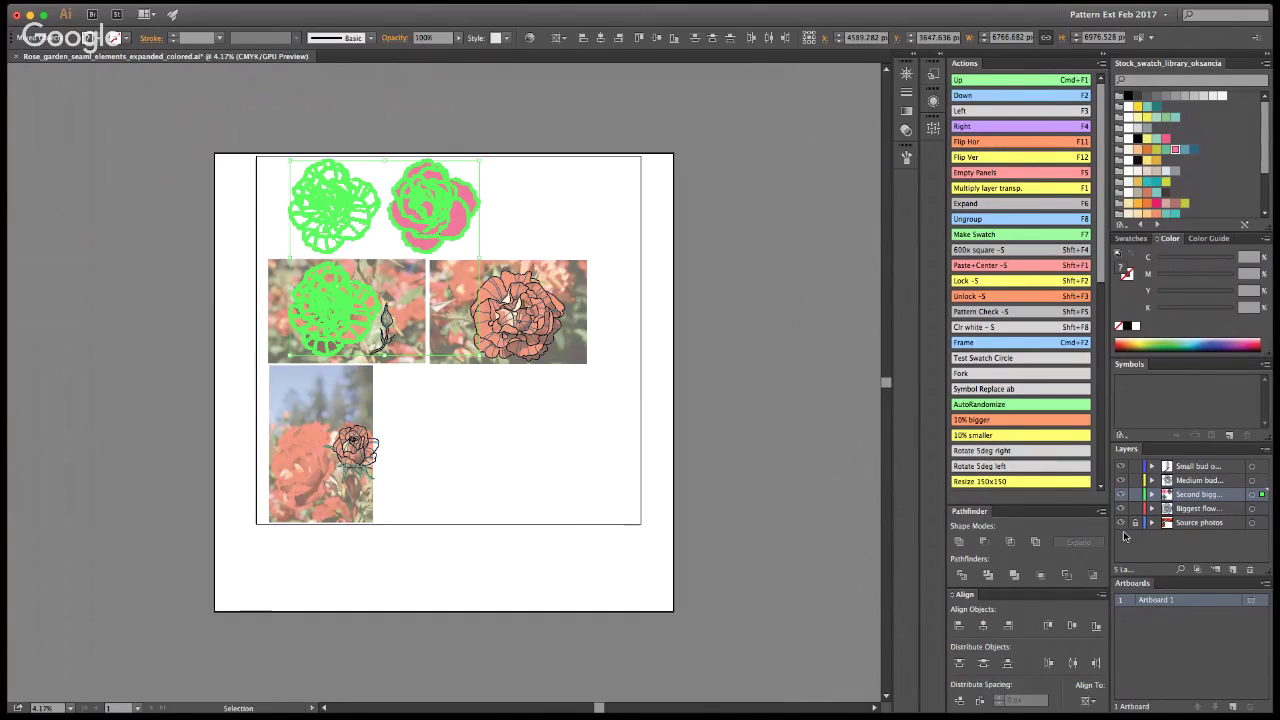
pyautogui.click(1121, 523)
pyautogui.click(786, 312)
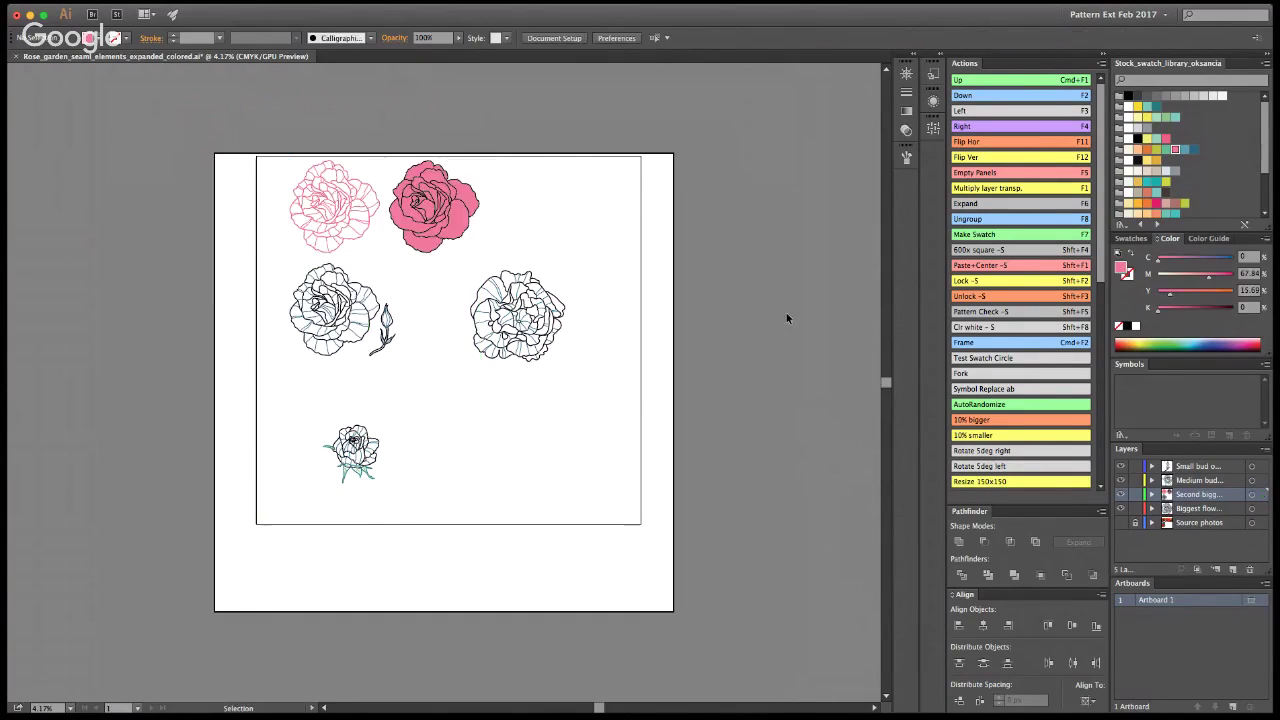
# Step: Isolate the pink-filled rose's outline group down to its compound path and select that path
pyautogui.press('z')
pyautogui.click(446, 310)
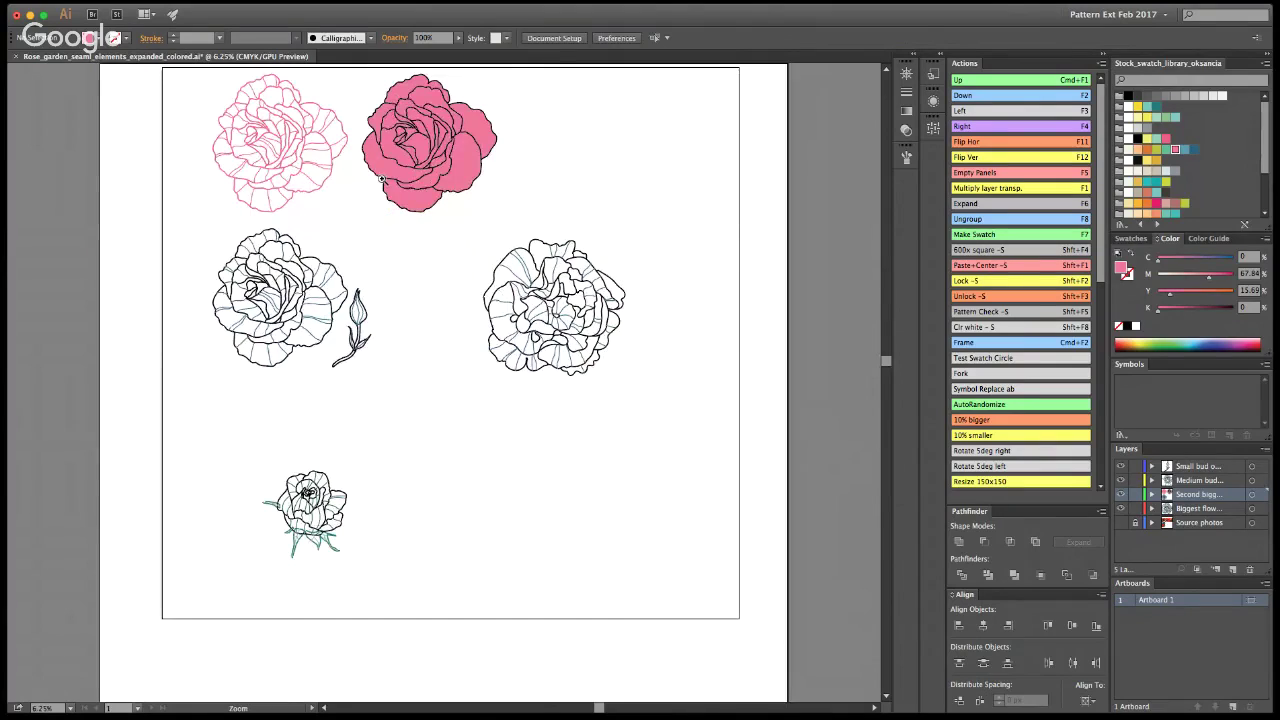
pyautogui.click(376, 140)
pyautogui.click(376, 140)
pyautogui.press('v')
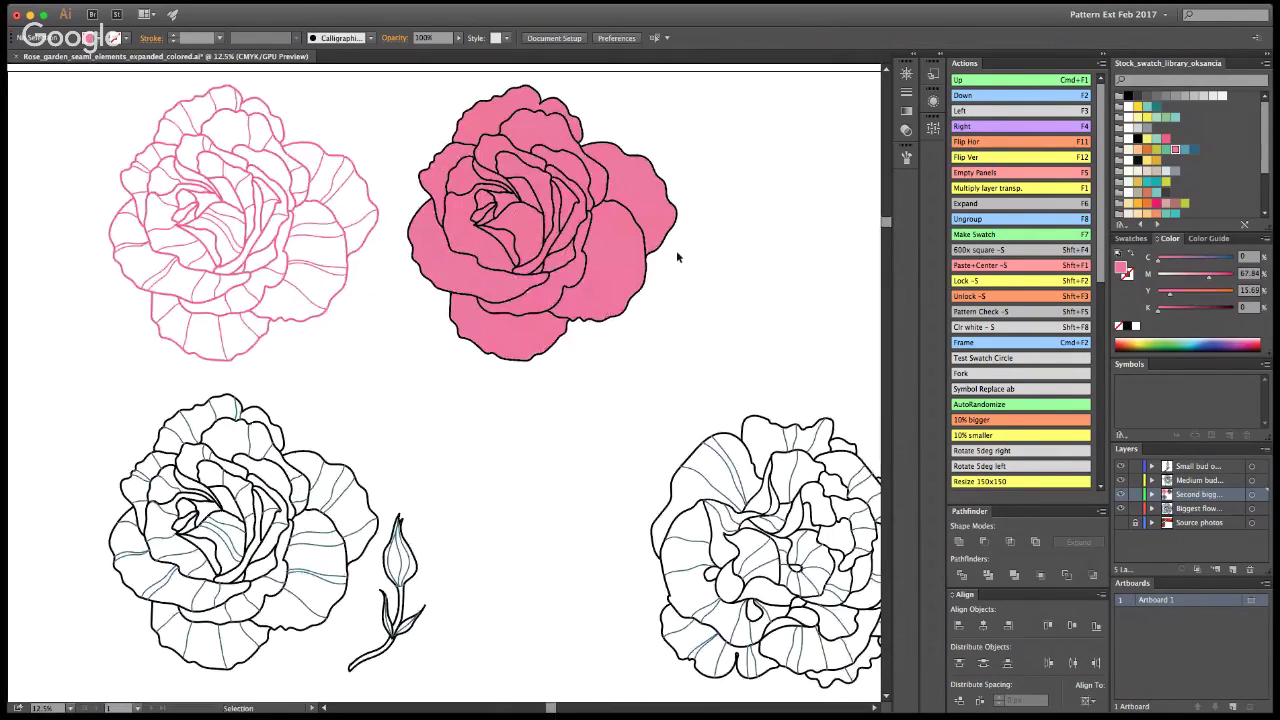
pyautogui.click(578, 200)
pyautogui.doubleClick(580, 206)
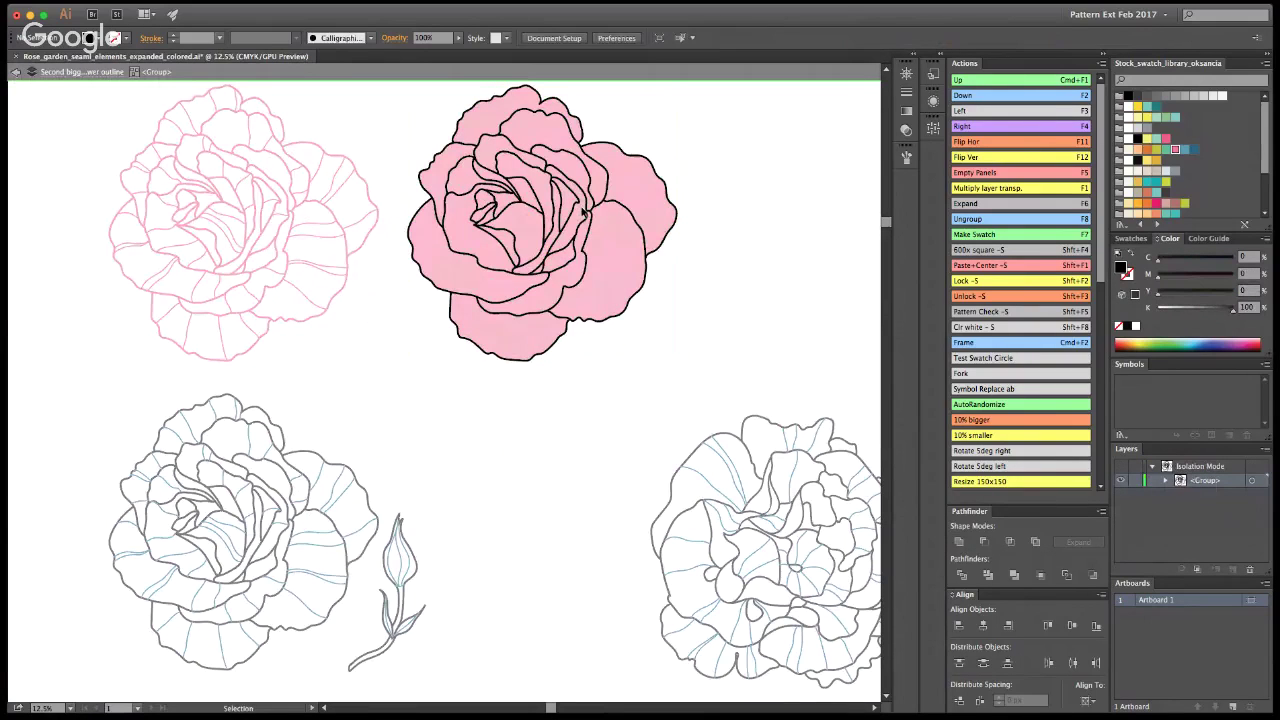
pyautogui.click(608, 213)
pyautogui.doubleClick(662, 180)
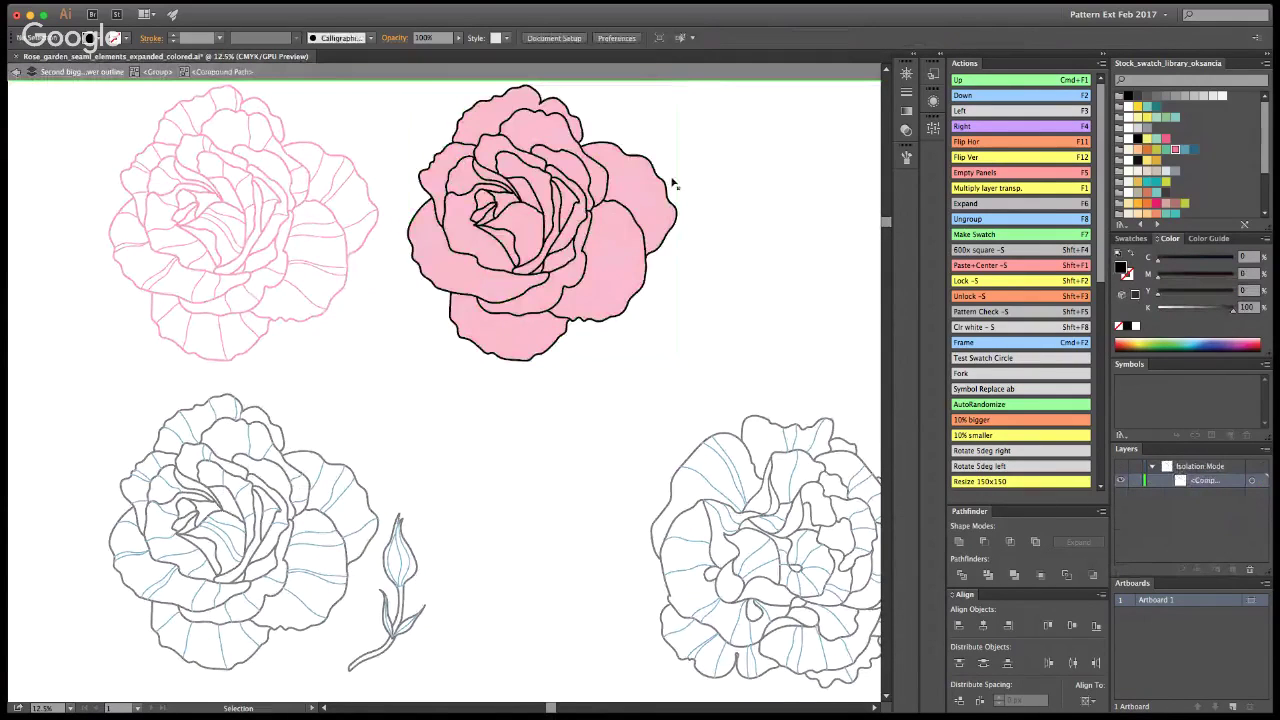
pyautogui.click(654, 165)
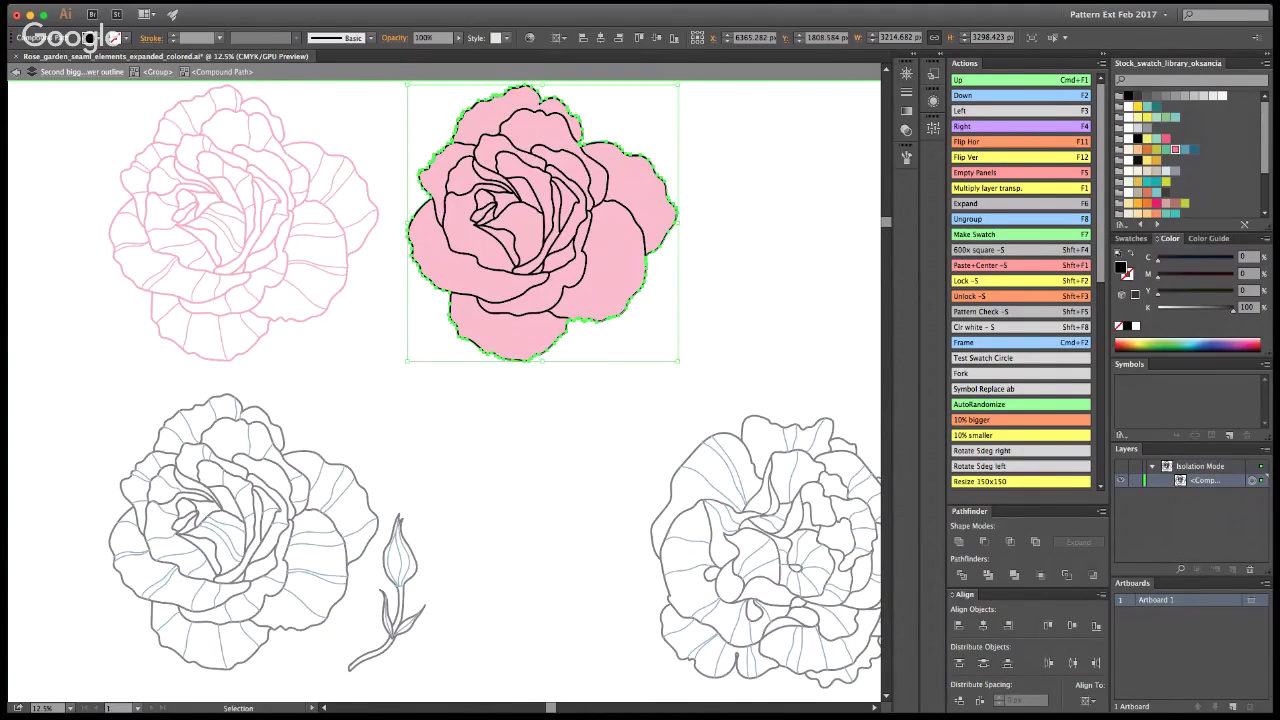
# Step: Select all inner petal contours of the isolated compound path, copy them, and exit isolation
pyautogui.press('z')
pyautogui.click(590, 304)
pyautogui.click(590, 215)
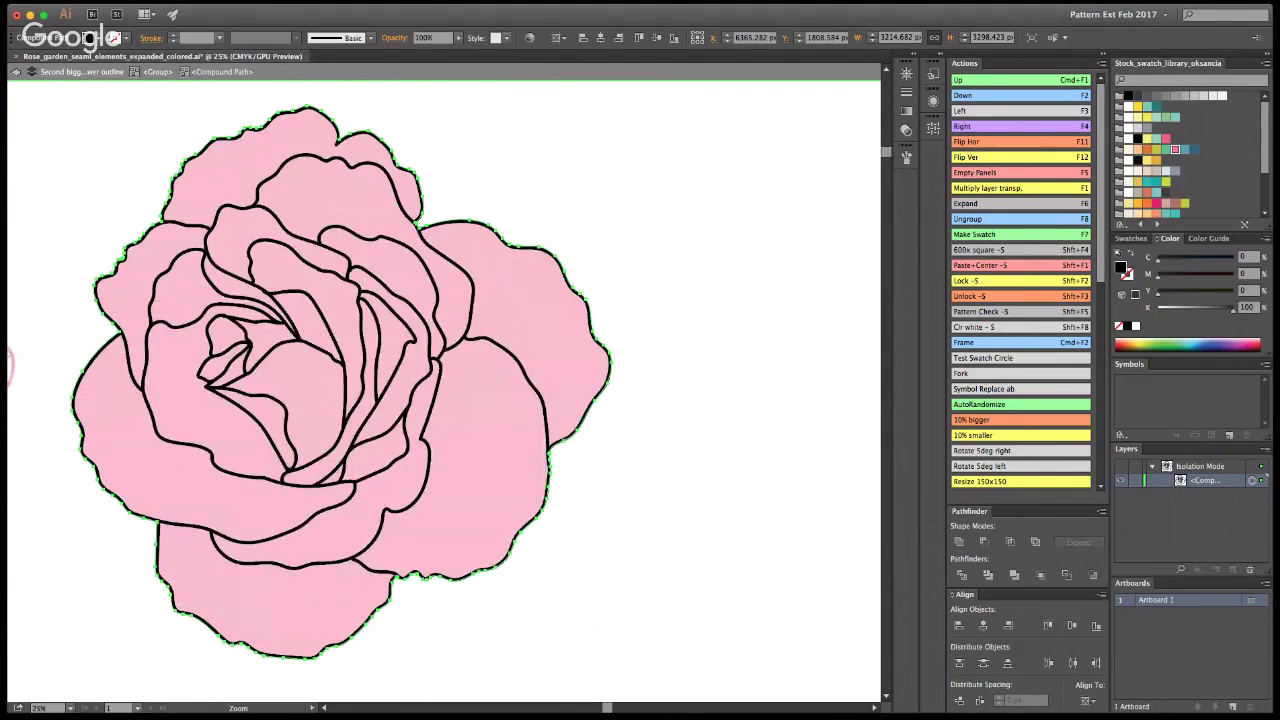
pyautogui.keyDown('super'); pyautogui.click(702, 365); pyautogui.keyUp('super')
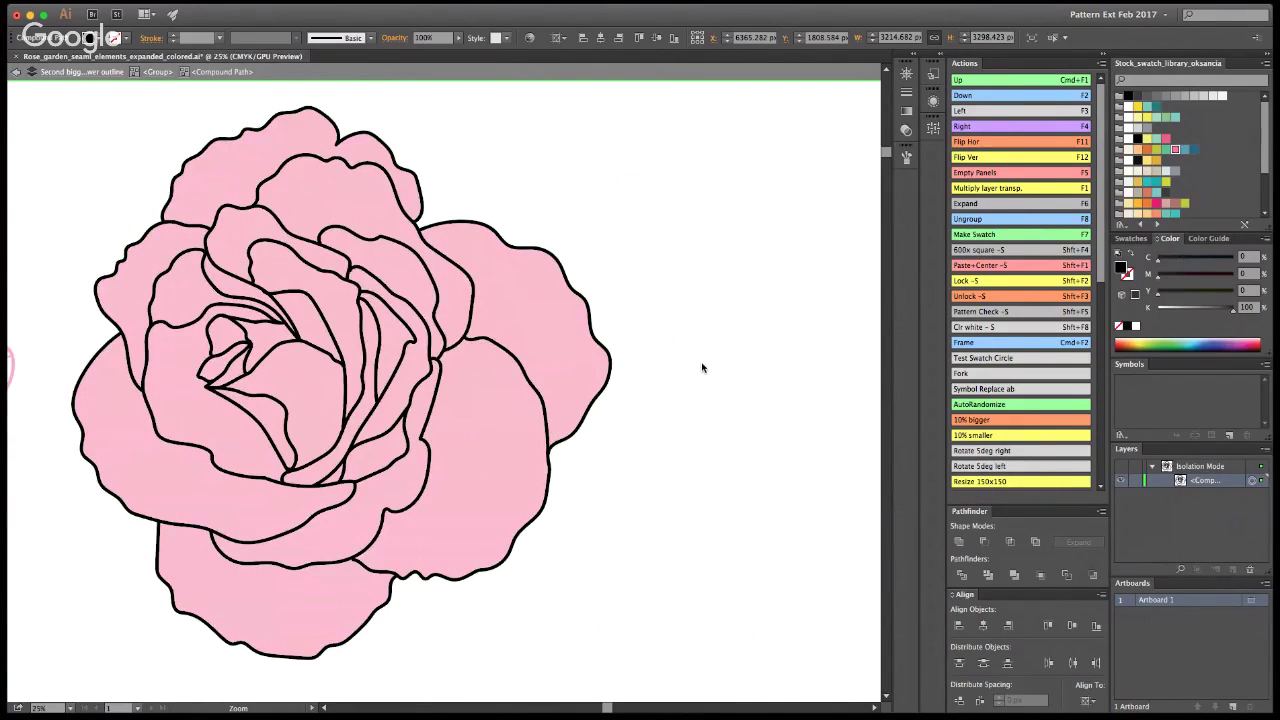
pyautogui.keyDown('super'); pyautogui.click(494, 494); pyautogui.keyUp('super')
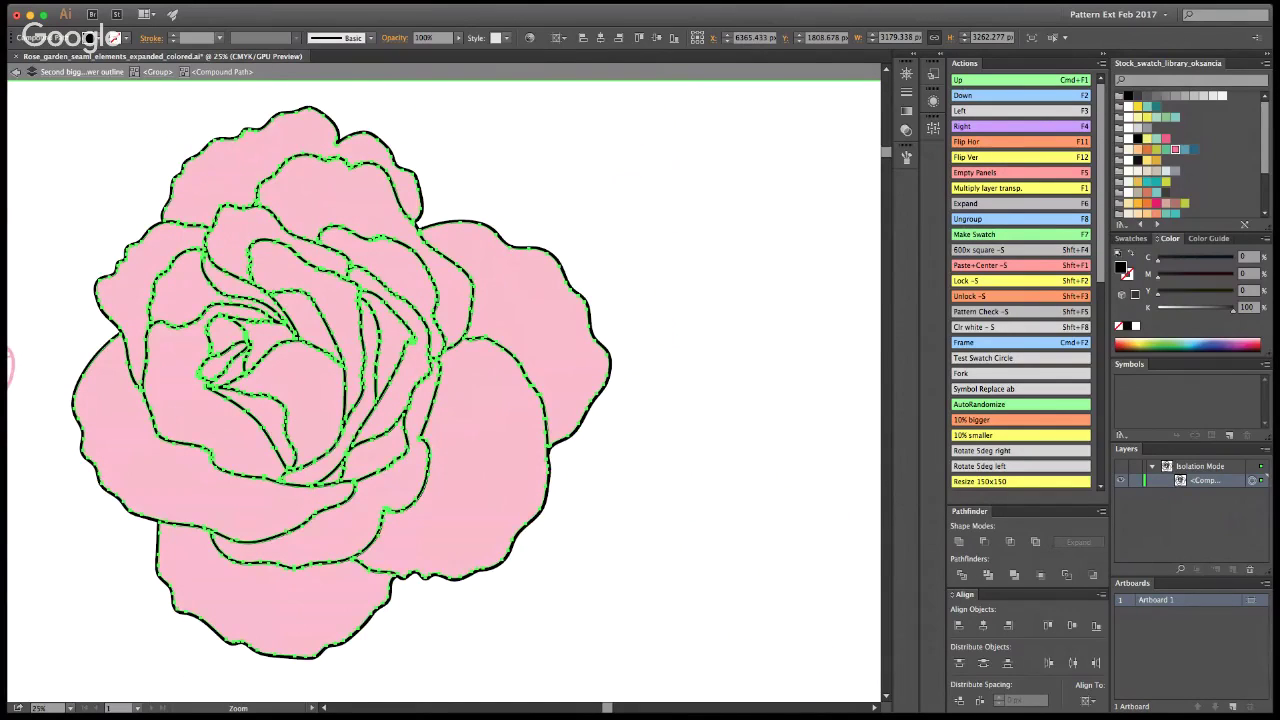
pyautogui.press('v')
pyautogui.press('a')
pyautogui.press('v')
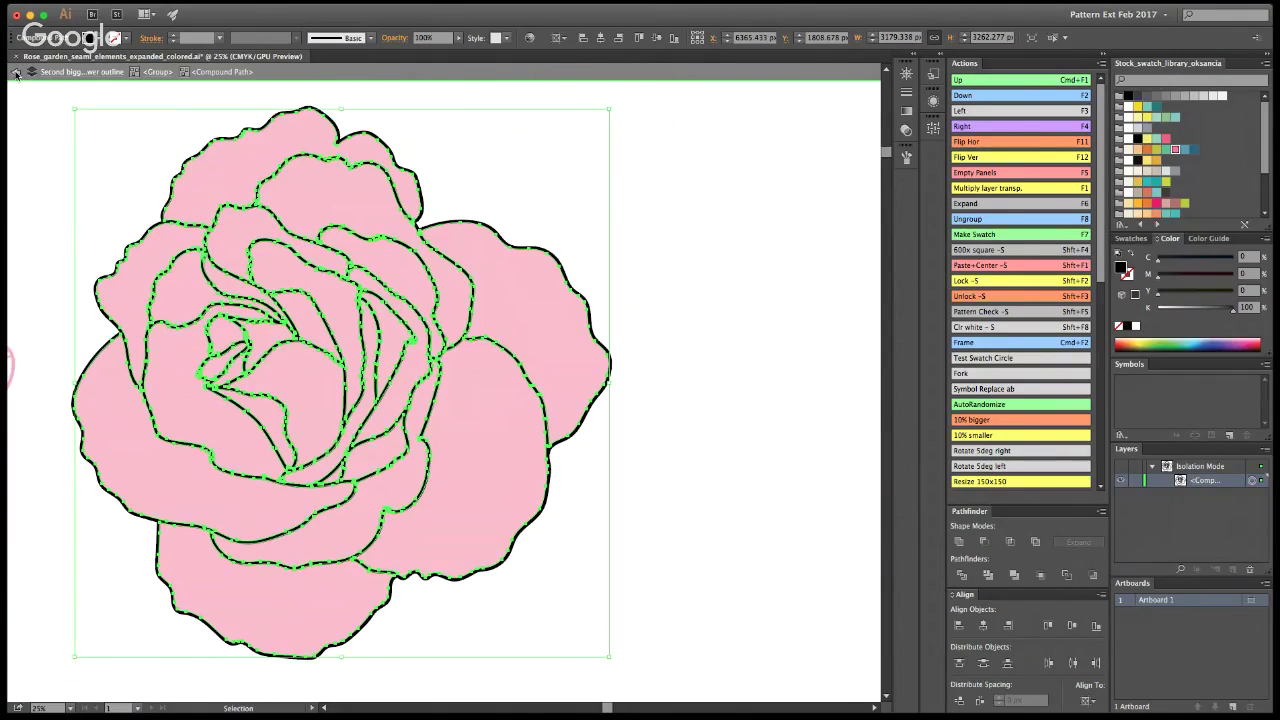
pyautogui.click(30, 76)
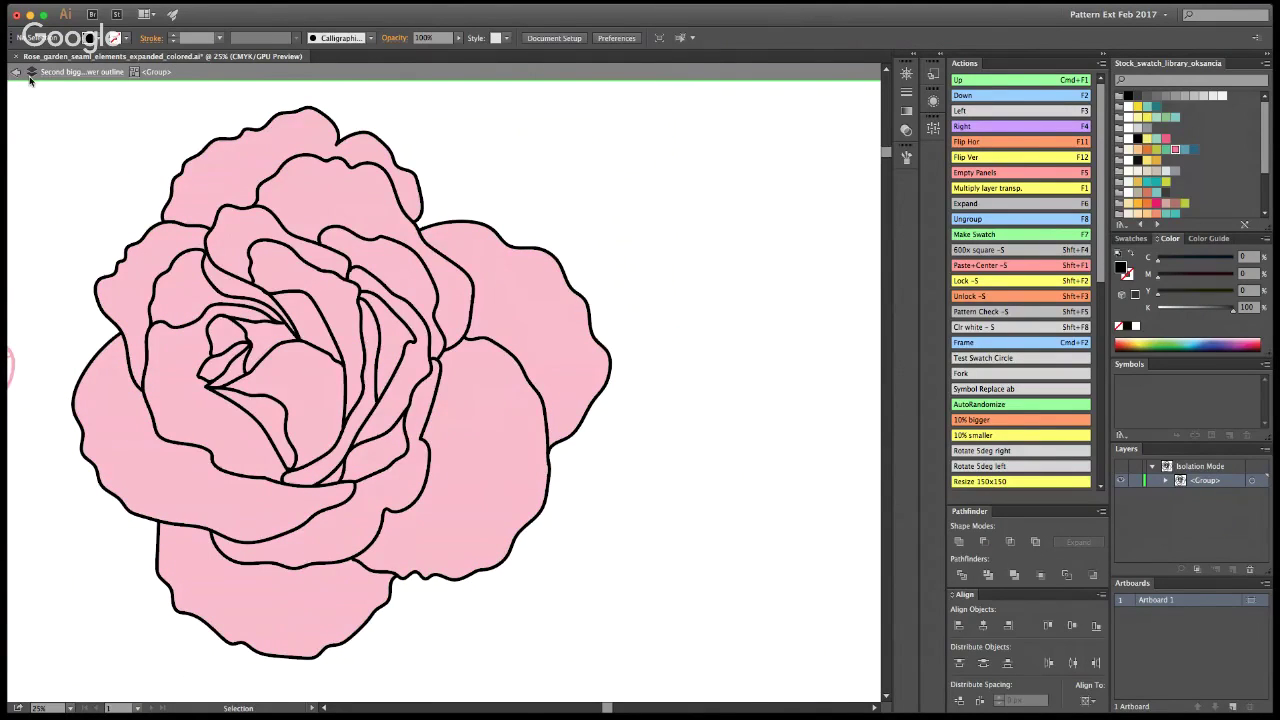
pyautogui.click(30, 76)
# Step: Paste the inner petal contours in place over the rose, group them, and fill them yellow (C 2.55, M 11.47, Y about 99, K 0)
pyautogui.press('a')
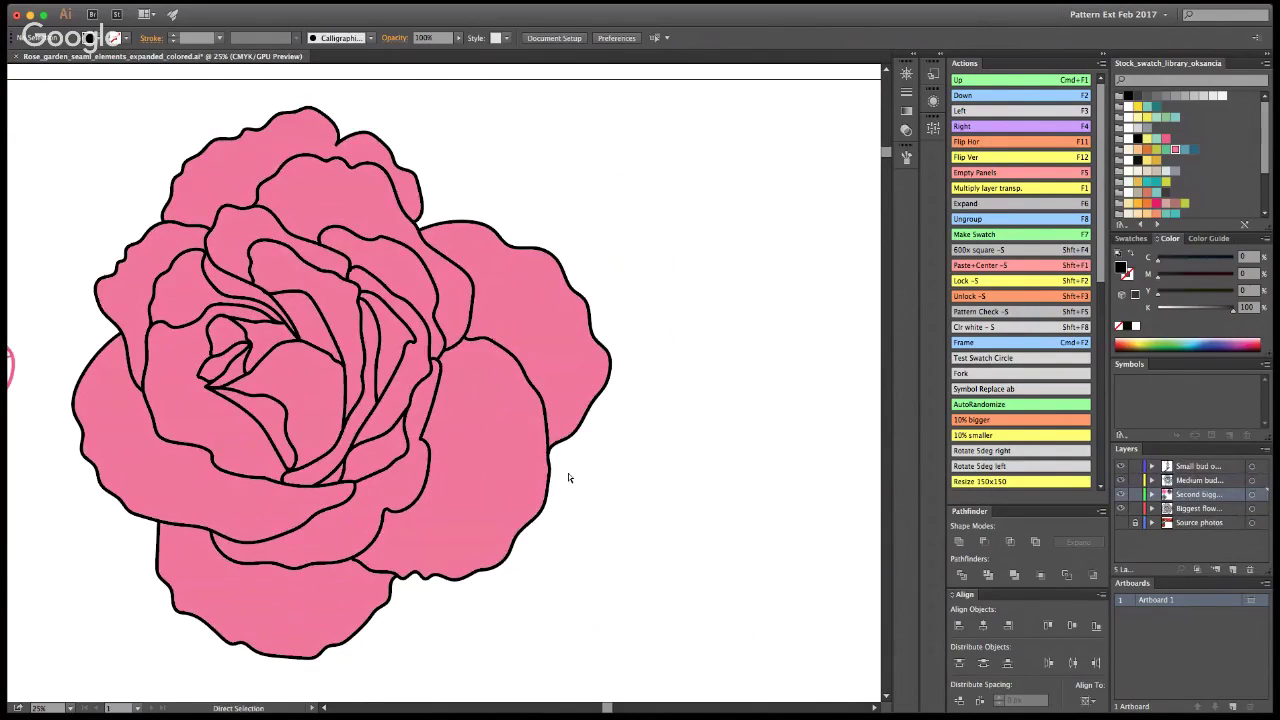
pyautogui.press('super+f')
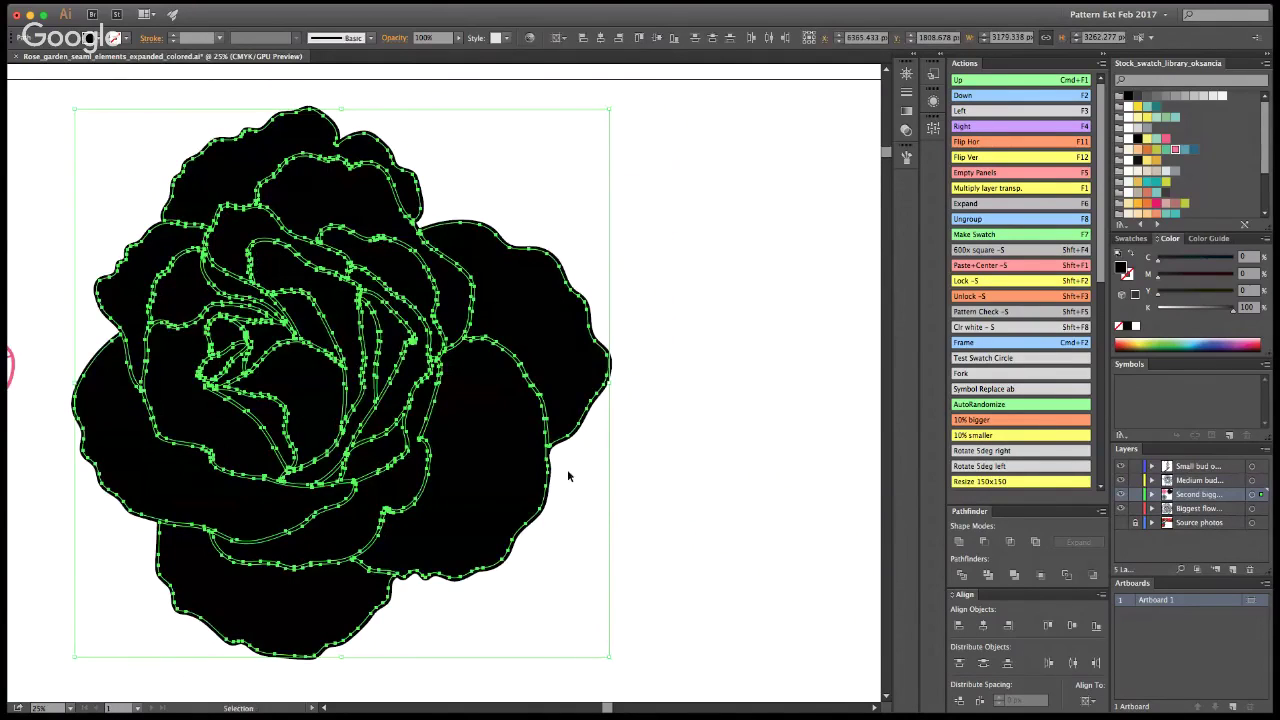
pyautogui.press('a')
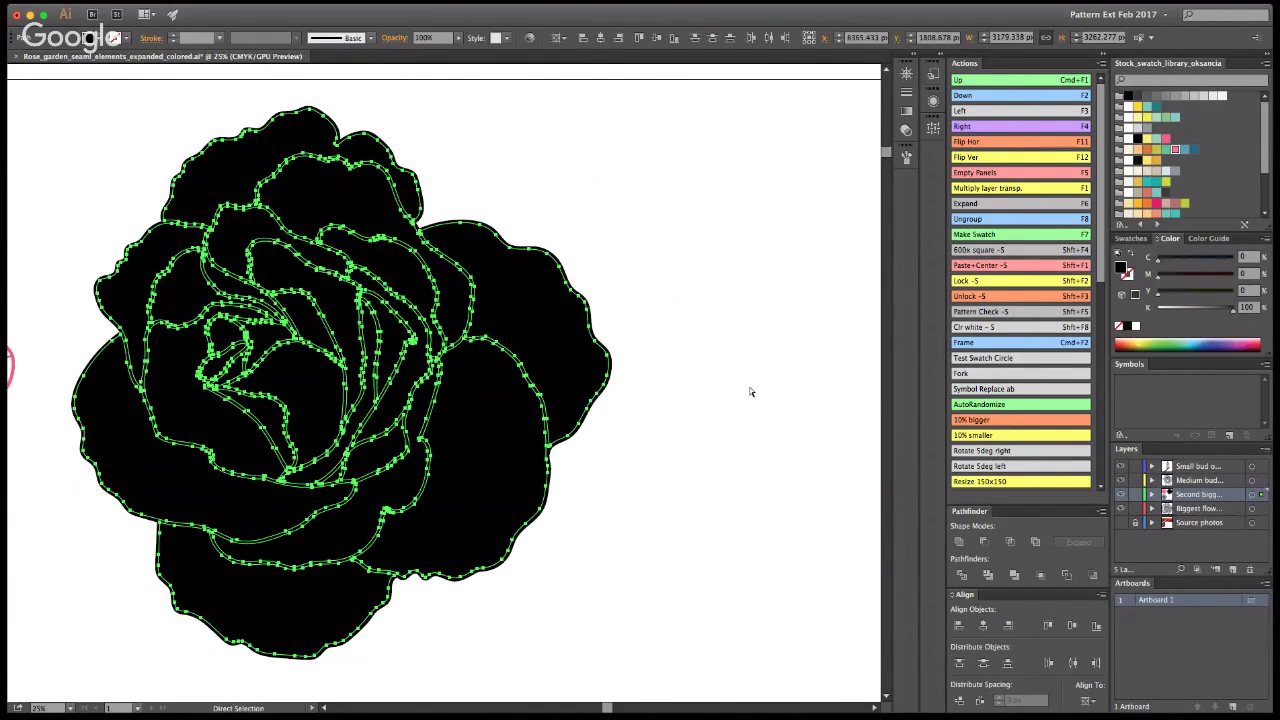
pyautogui.press('v')
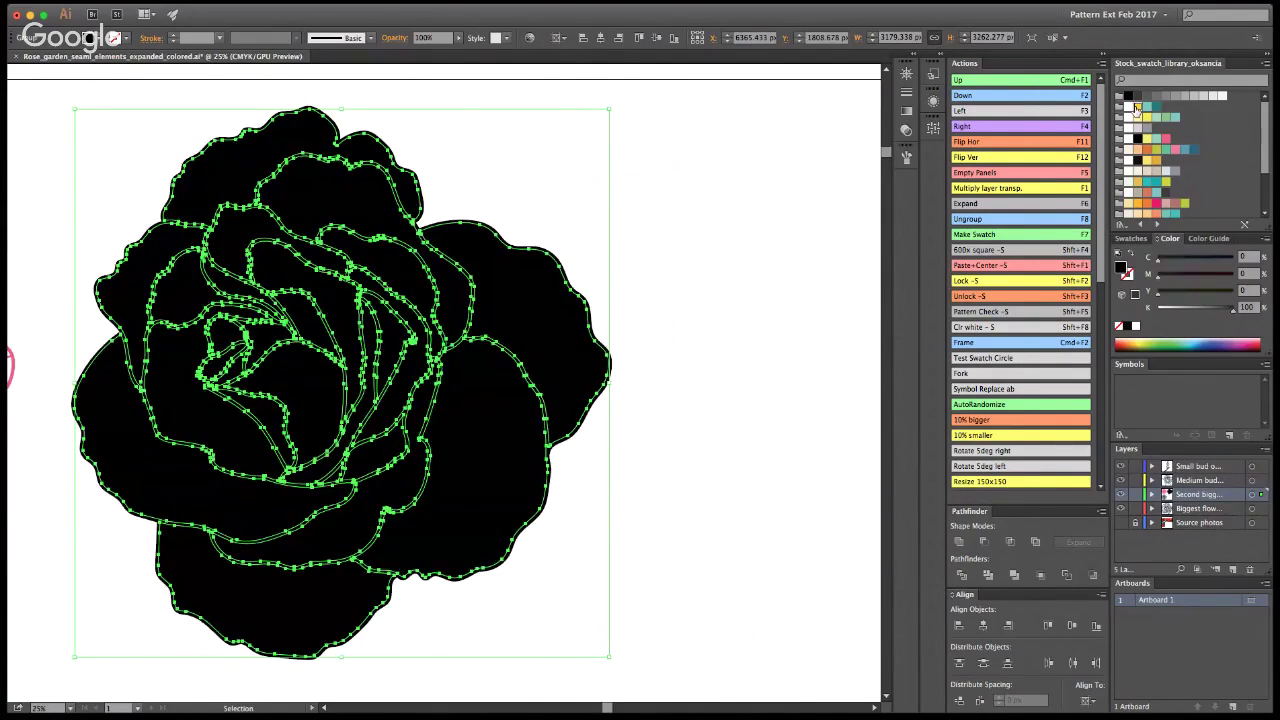
pyautogui.click(1136, 107)
pyautogui.press('super+shift+a')
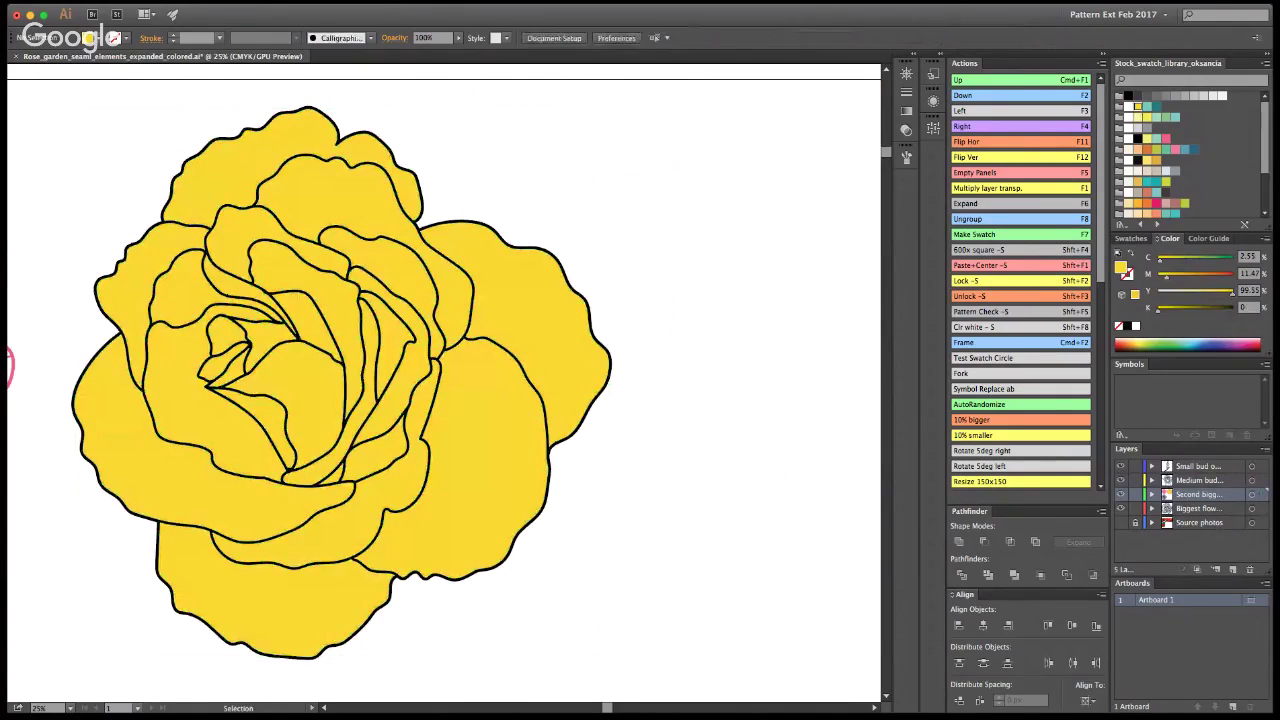
# Step: Move the yellow petal fills off the outlined rose and place them beside it, clear of the pink silhouette
pyautogui.press('super+1')
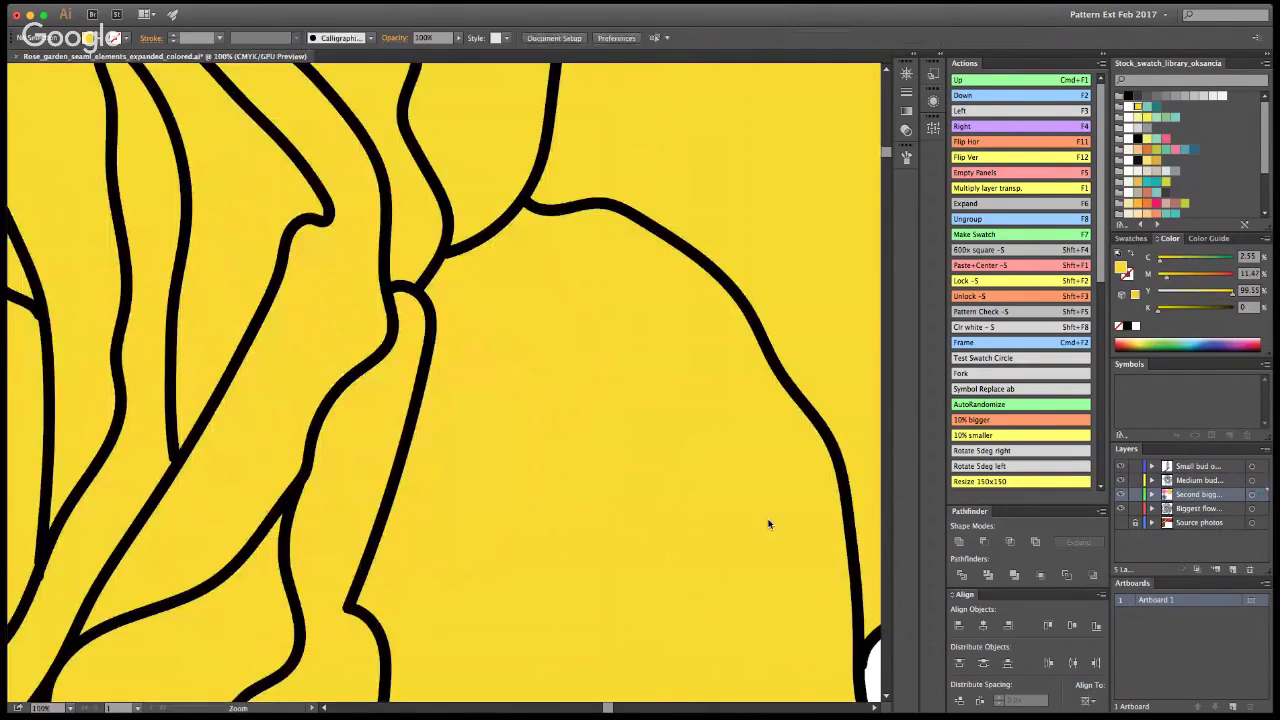
pyautogui.keyDown('alt'); pyautogui.click(560, 312); pyautogui.keyUp('alt')
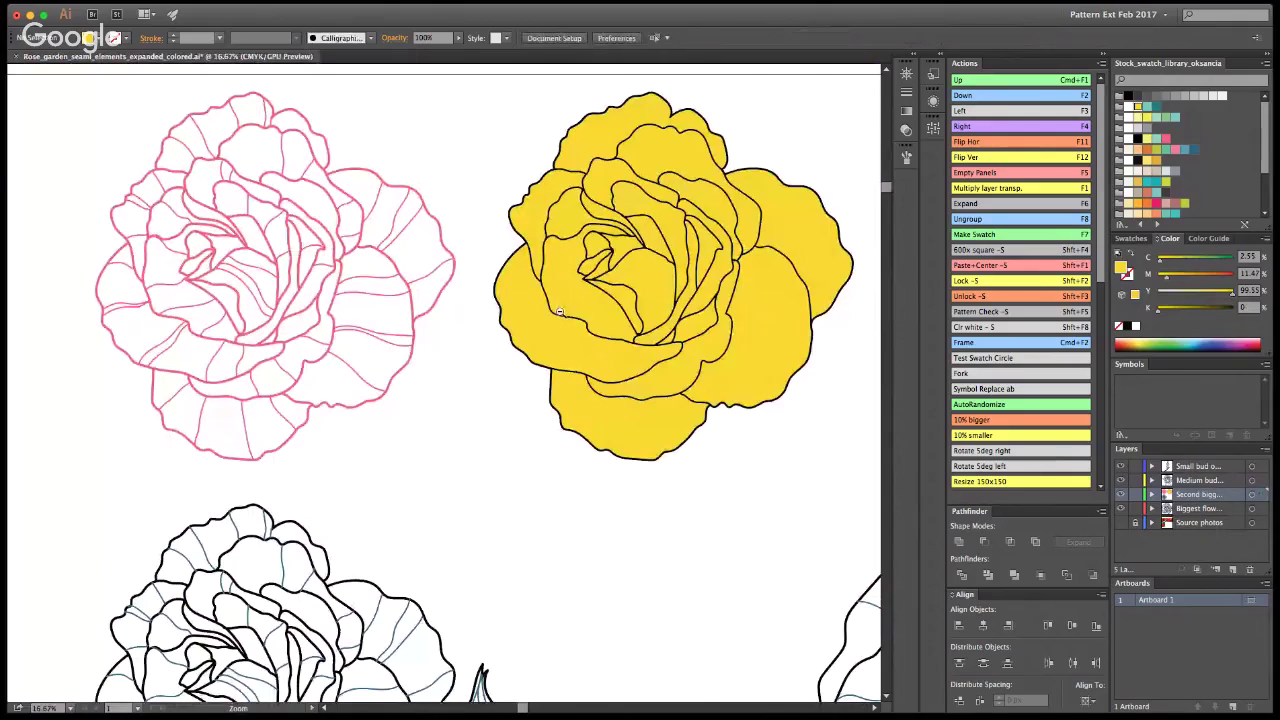
pyautogui.hscroll(3, 560, 312)
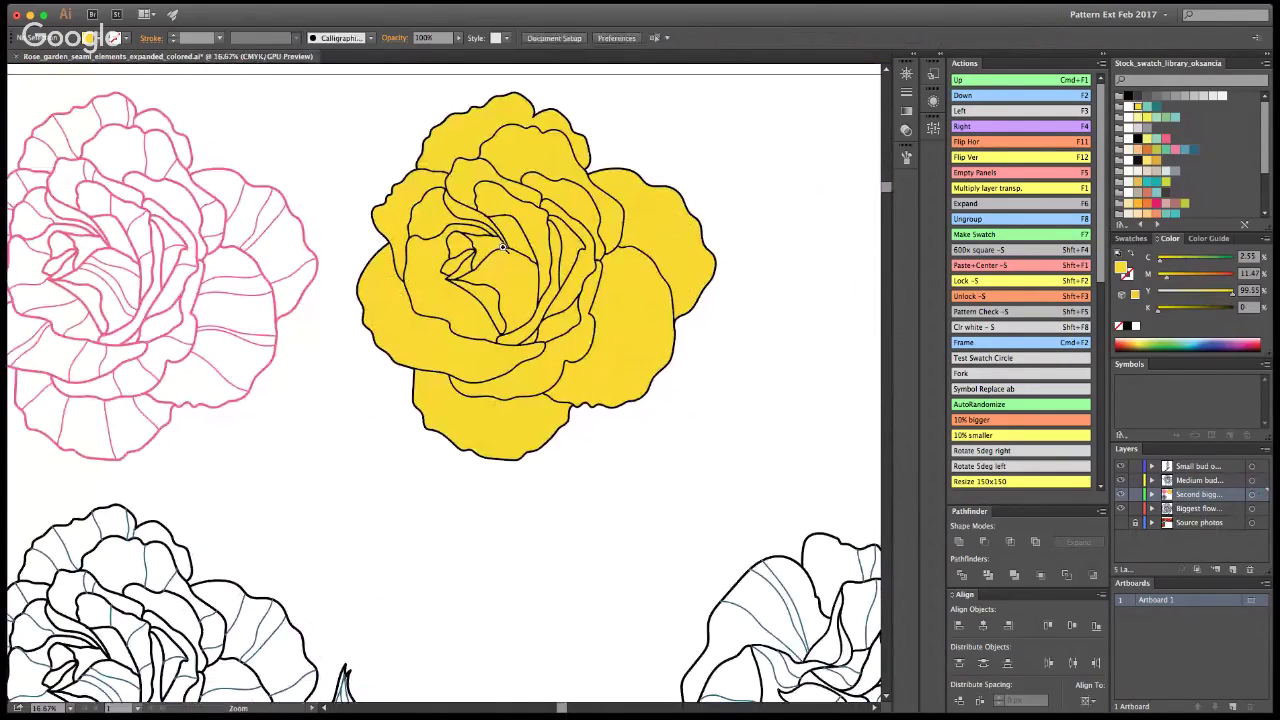
pyautogui.press('v')
pyautogui.click(514, 294)
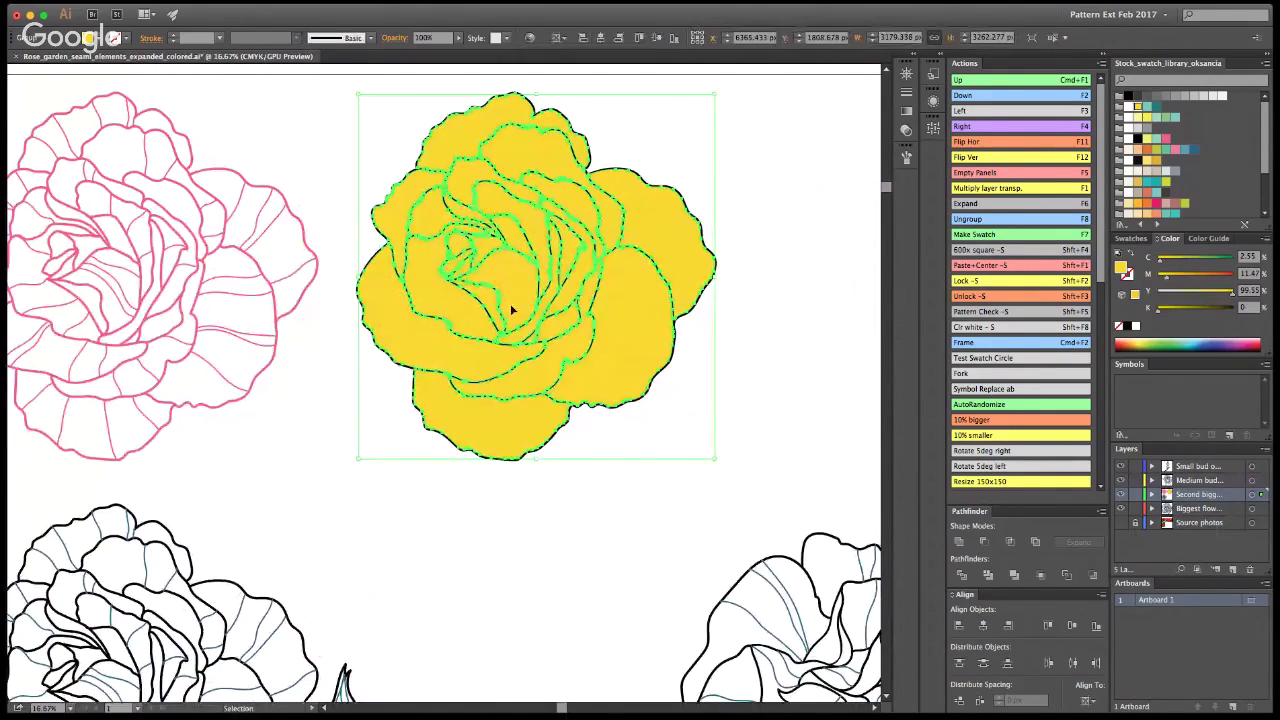
pyautogui.moveTo(511, 310); pyautogui.dragTo(587, 395)
pyautogui.press('z')
pyautogui.keyDown('alt'); pyautogui.click(515, 316); pyautogui.keyUp('alt')
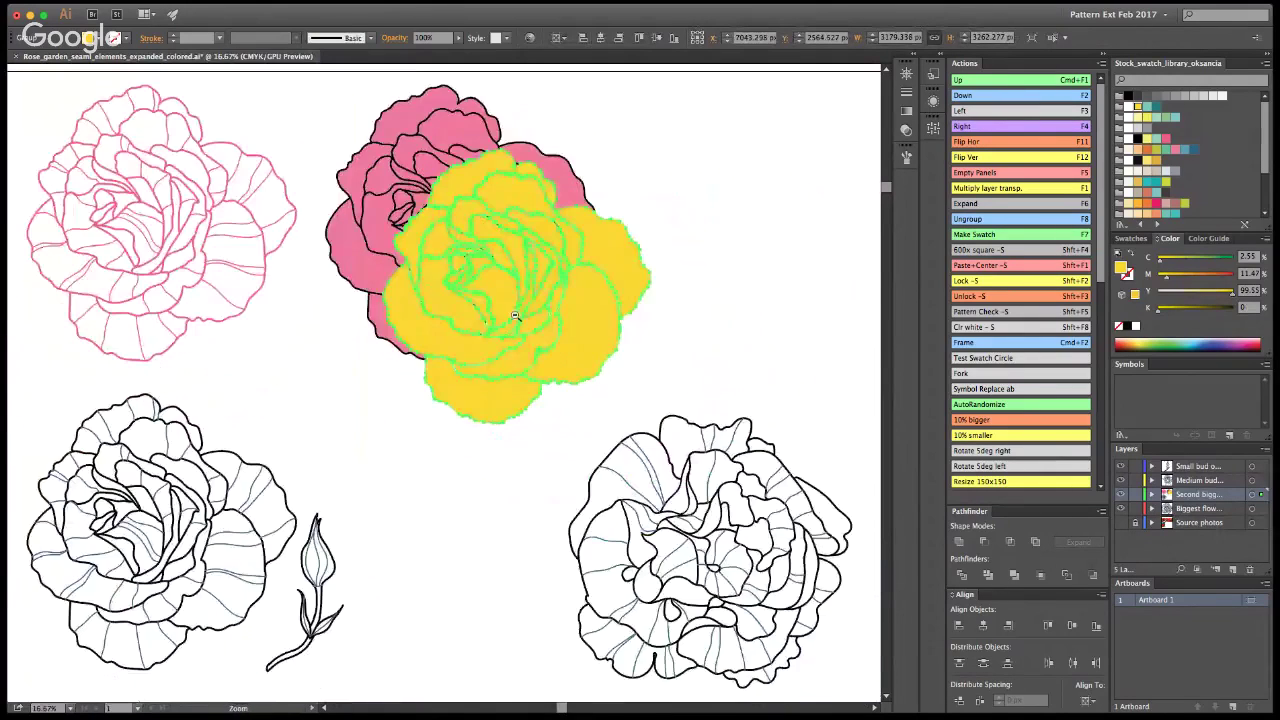
pyautogui.keyDown('alt'); pyautogui.click(515, 316); pyautogui.keyUp('alt')
pyautogui.press('v')
pyautogui.moveTo(512, 232); pyautogui.dragTo(680, 200)
pyautogui.click(815, 424)
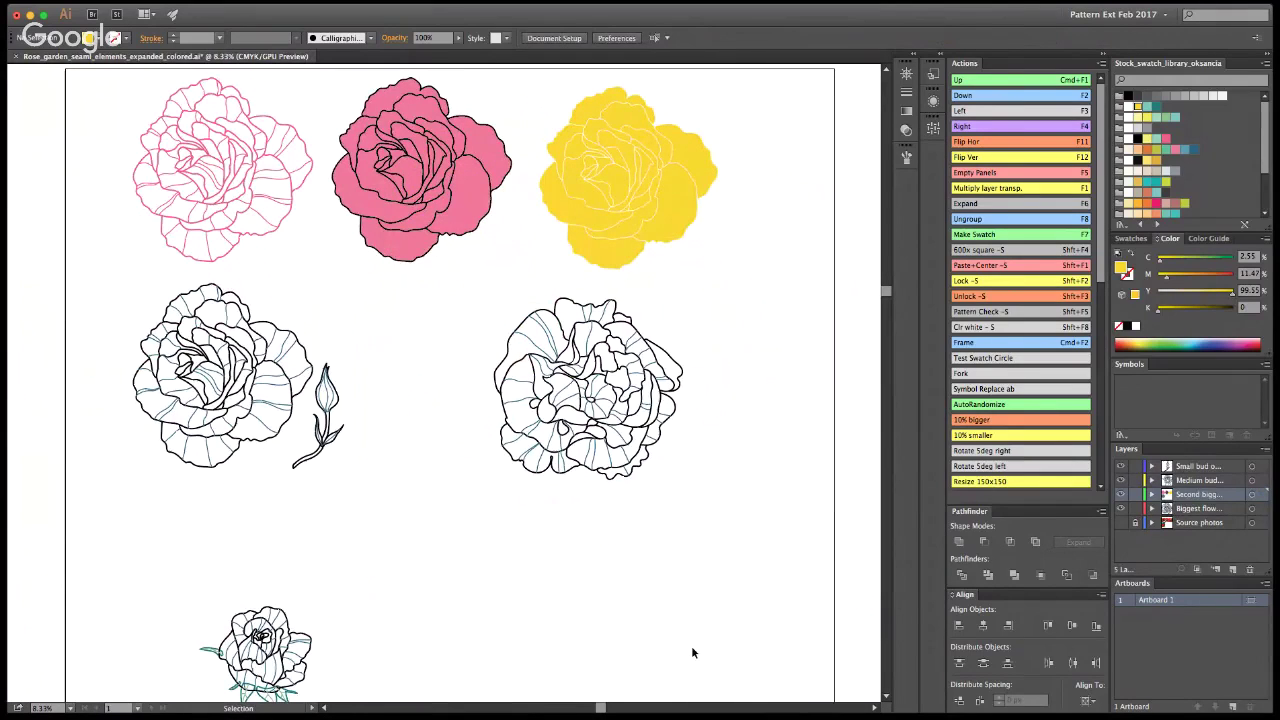
# Step: Move the yellow petal fills back onto the outlined rose and place a duplicate of them to its right
pyautogui.press('a')
pyautogui.press('v')
pyautogui.press('z')
pyautogui.click(459, 204)
pyautogui.press('v')
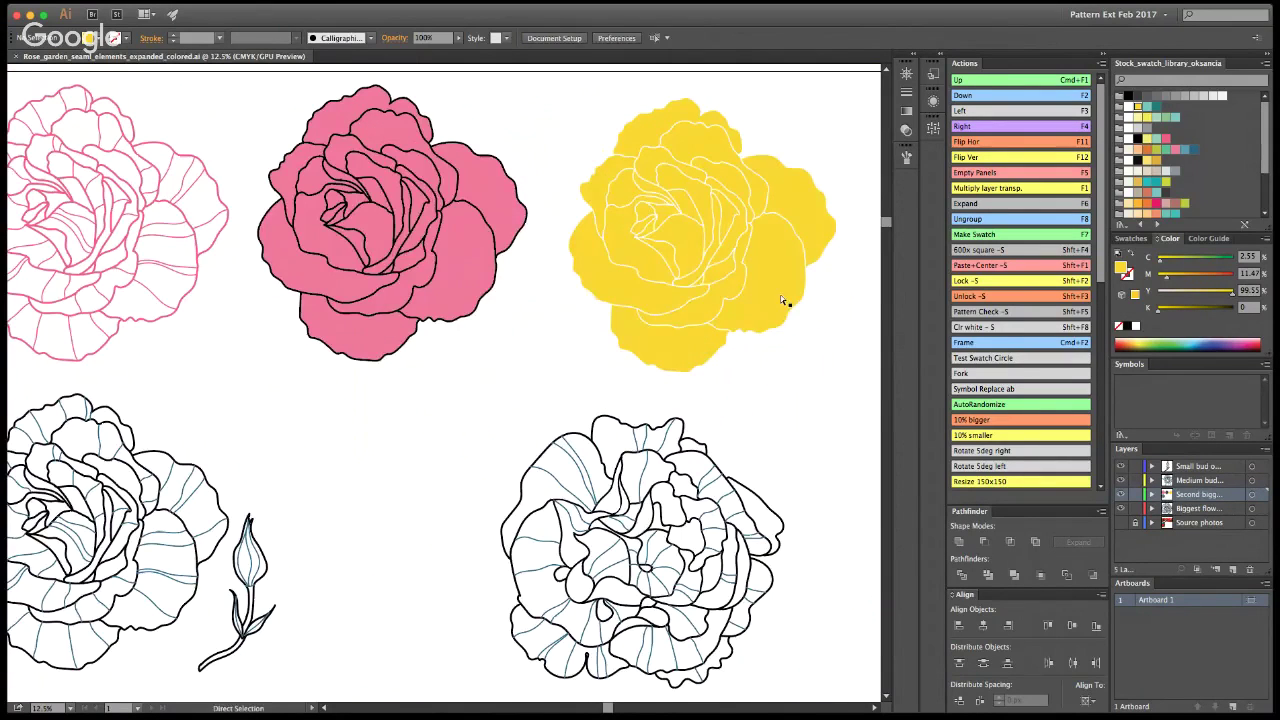
pyautogui.moveTo(781, 296); pyautogui.dragTo(470, 285)
pyautogui.moveTo(468, 240); pyautogui.dragTo(781, 241)
pyautogui.click(806, 428)
# Step: Recolour the yellow petal fills on the outlined rose with the magenta swatch (C 0, M 100, Y 34.51, K 0)
pyautogui.press('a')
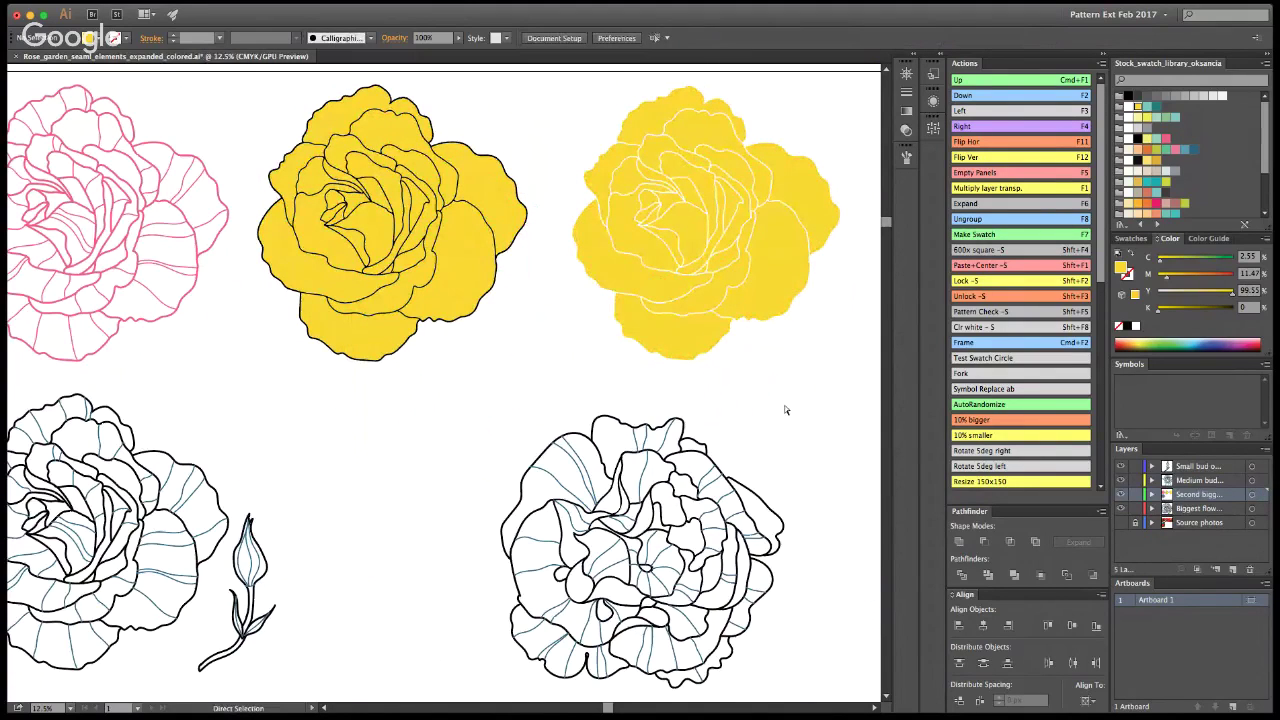
pyautogui.press('v')
pyautogui.press('h')
pyautogui.moveTo(443, 338); pyautogui.dragTo(474, 397)
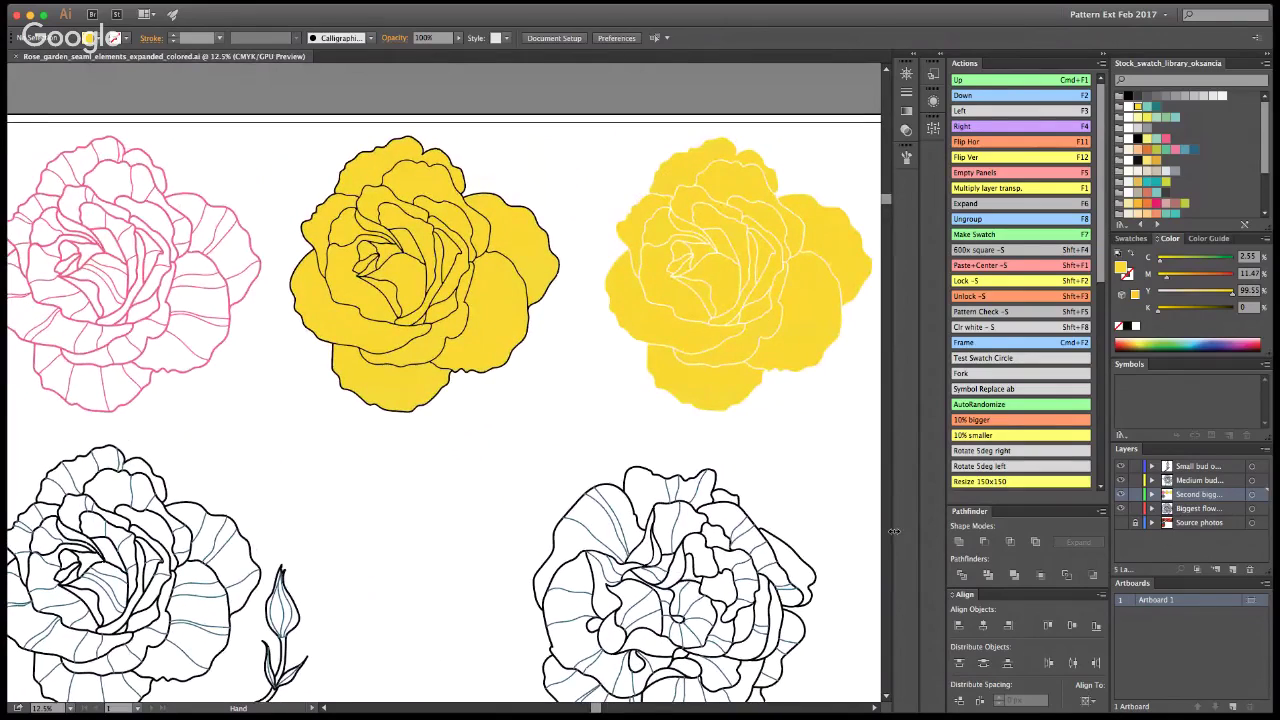
pyautogui.press('z')
pyautogui.click(394, 305)
pyautogui.press('a')
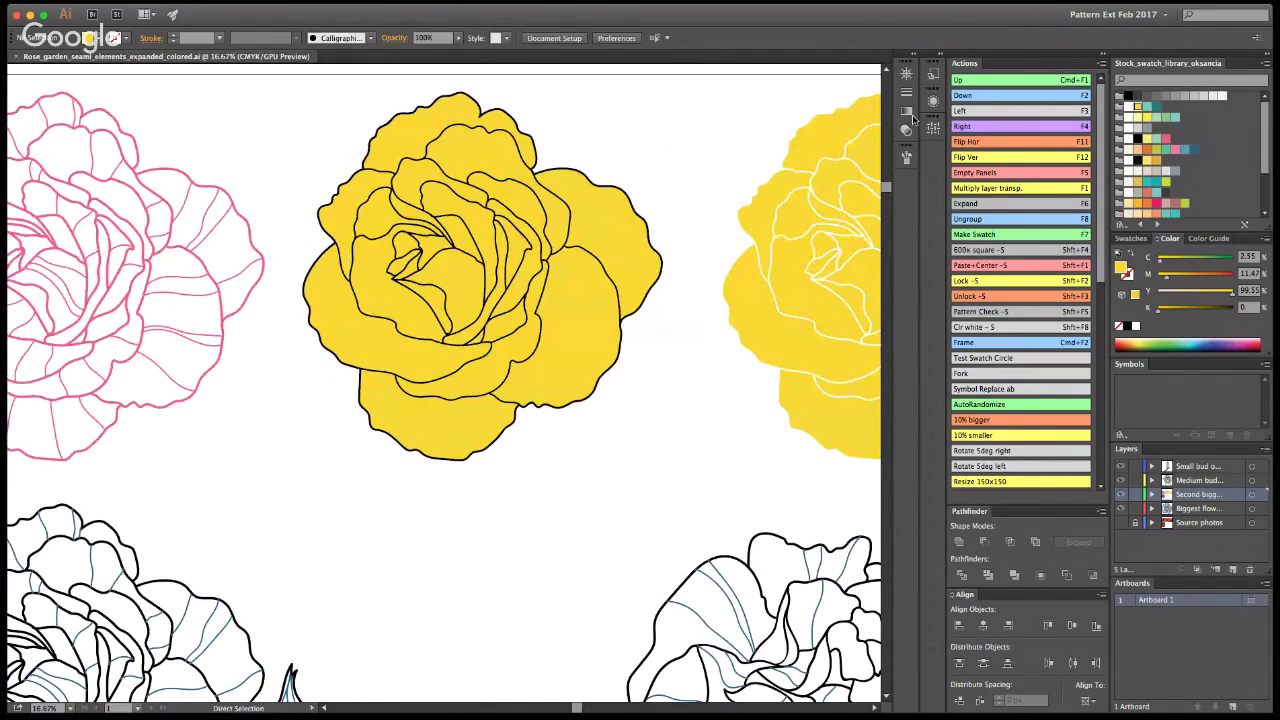
pyautogui.press('v')
pyautogui.doubleClick(527, 210)
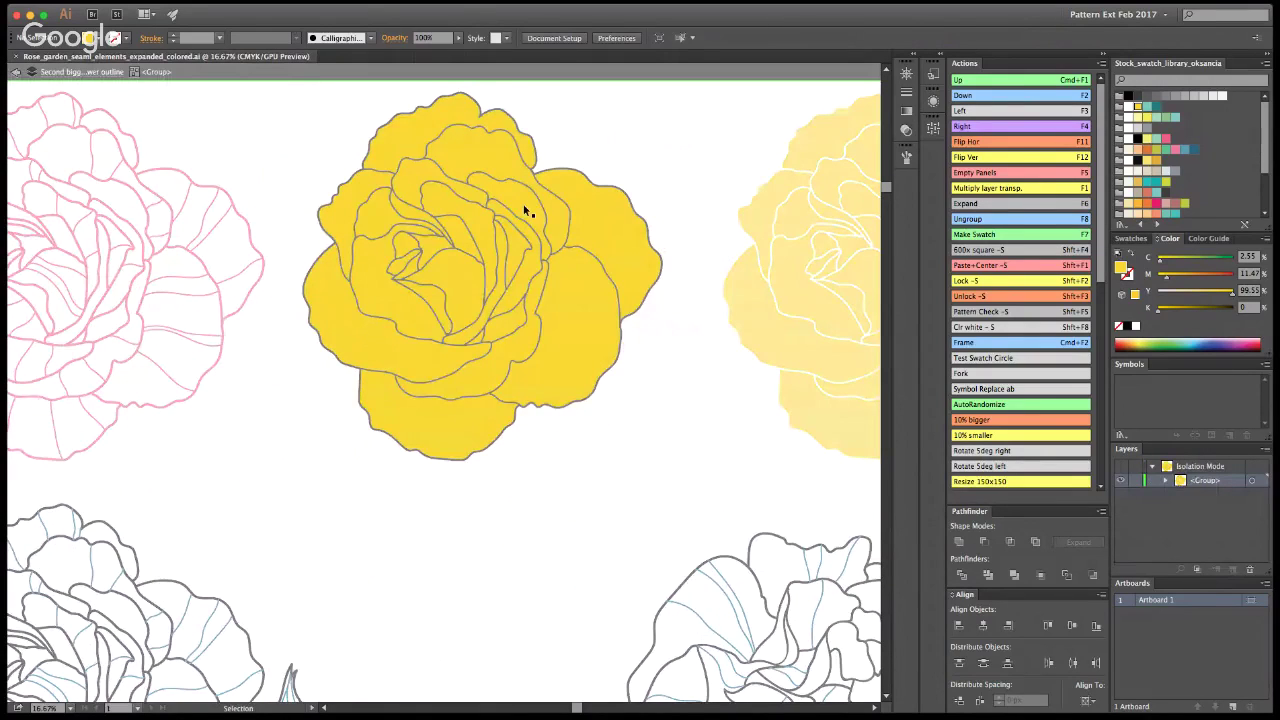
pyautogui.press('Escape')
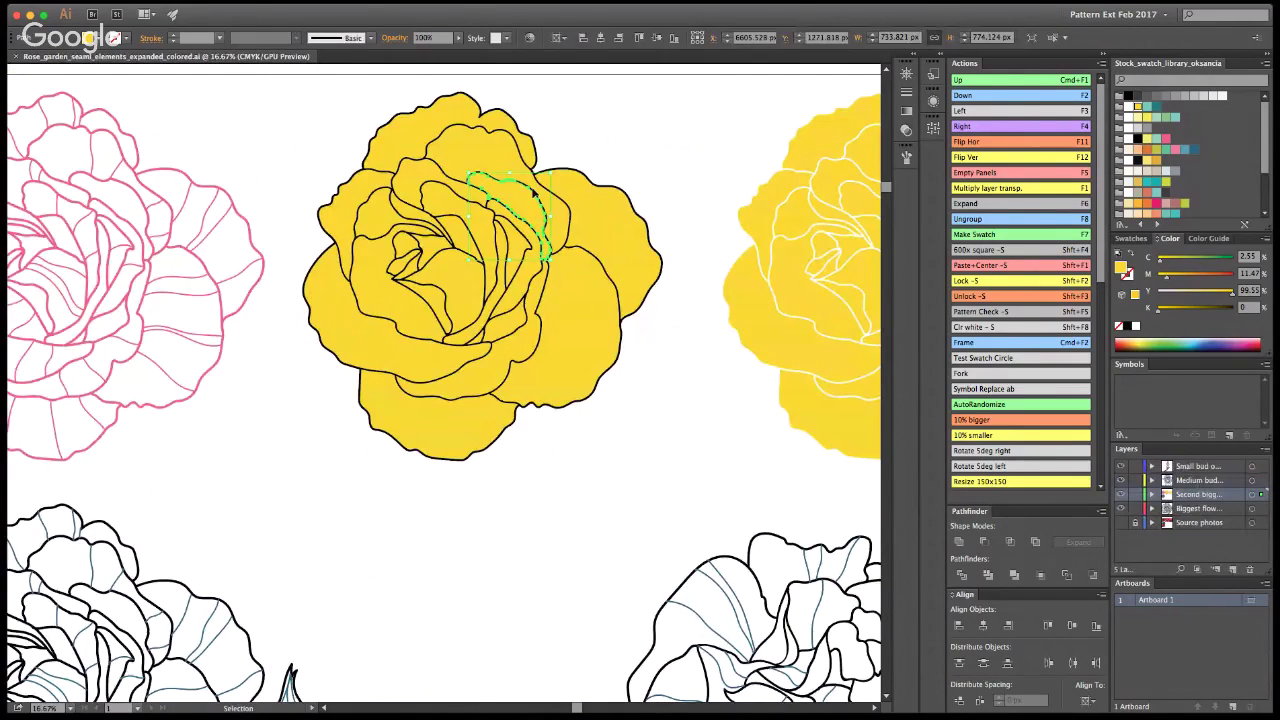
pyautogui.doubleClick(533, 193)
pyautogui.click(14, 73)
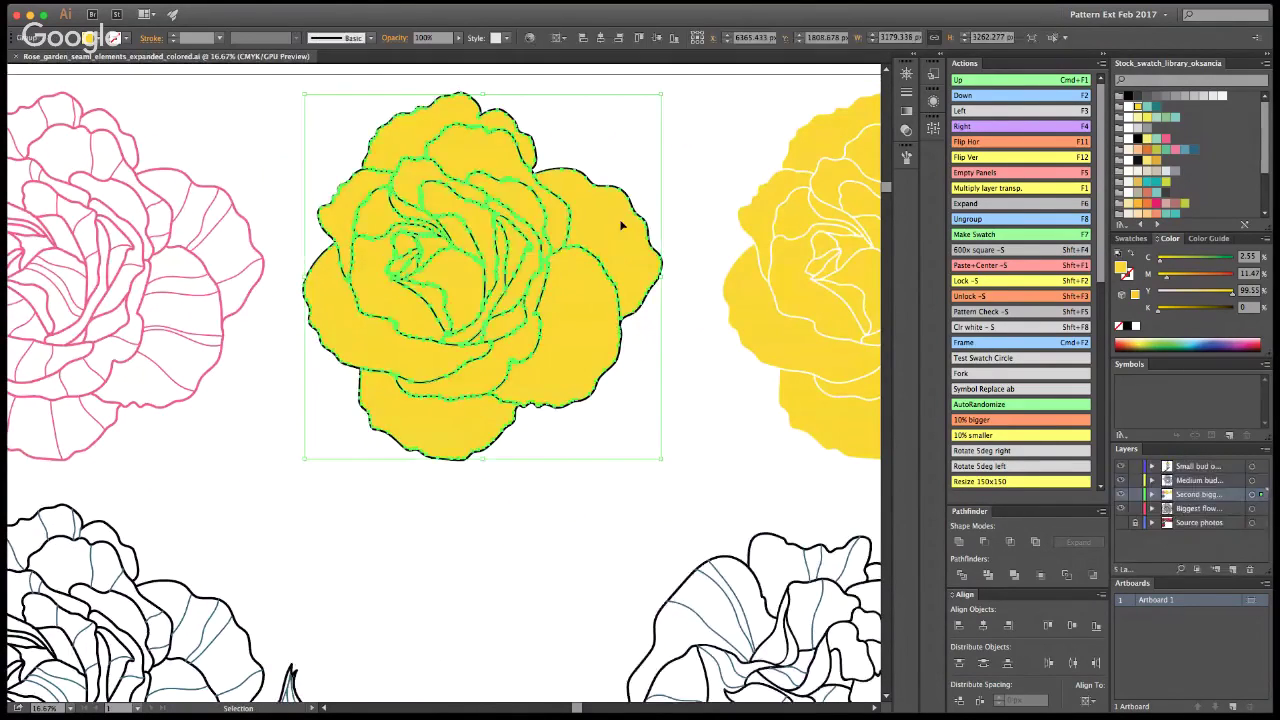
pyautogui.click(1158, 204)
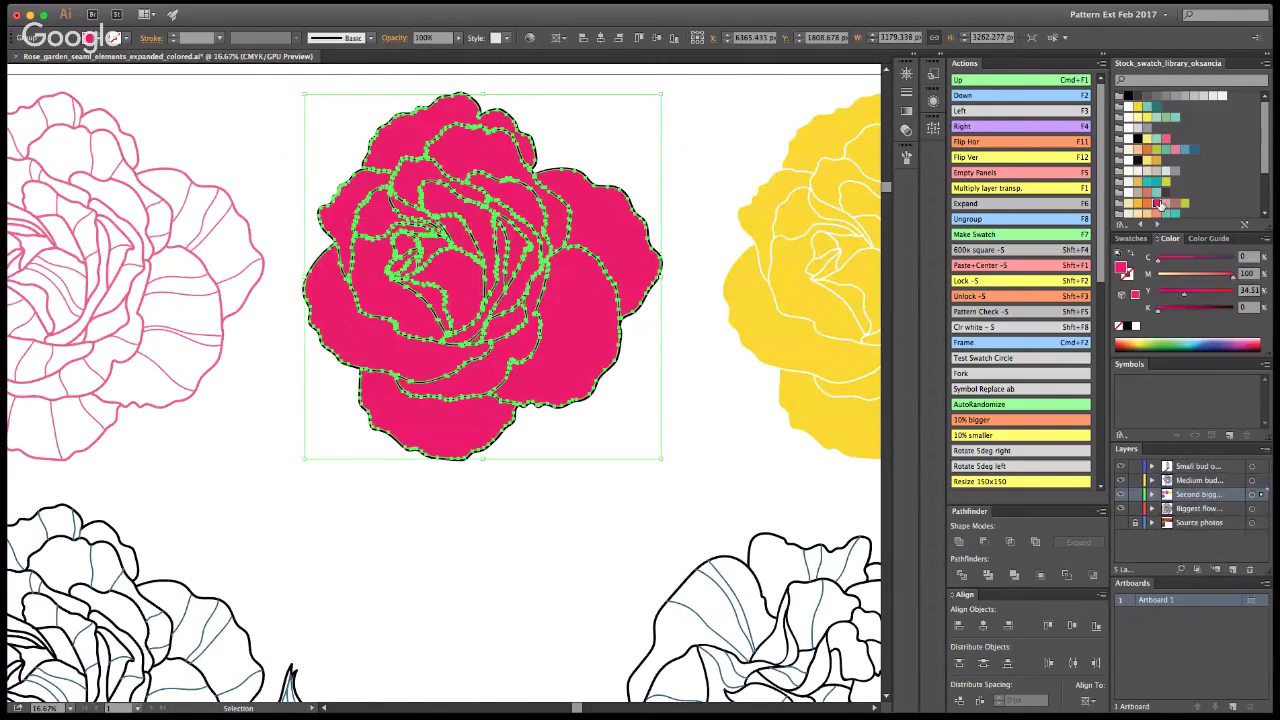
pyautogui.press('super+shift+a')
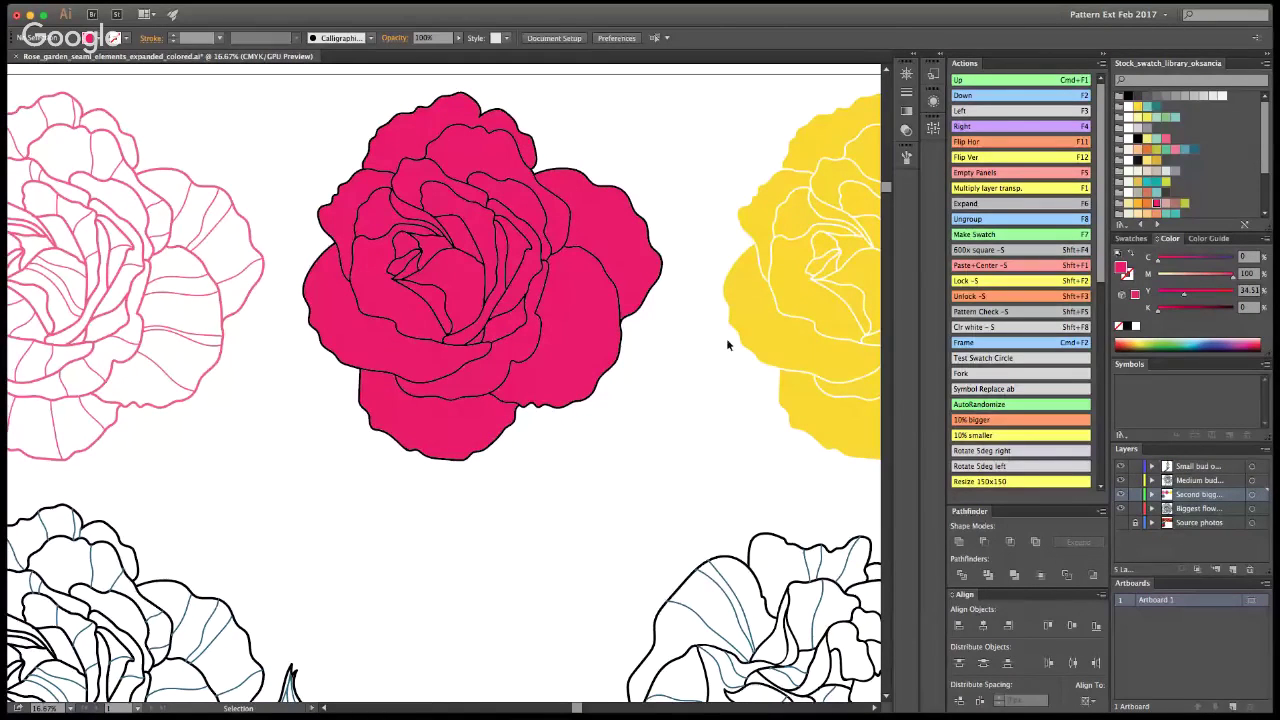
# Step: Raise the yellow component of the rose's magenta petal fills to 47% and deselect them
pyautogui.click(622, 310)
pyautogui.moveTo(1185, 295); pyautogui.dragTo(1194, 296)
pyautogui.press('super+shift+a')
# Step: Move the rose's black outline together with its magenta petal fills onto a new layer above the second biggest flower's layer
pyautogui.doubleClick(533, 146)
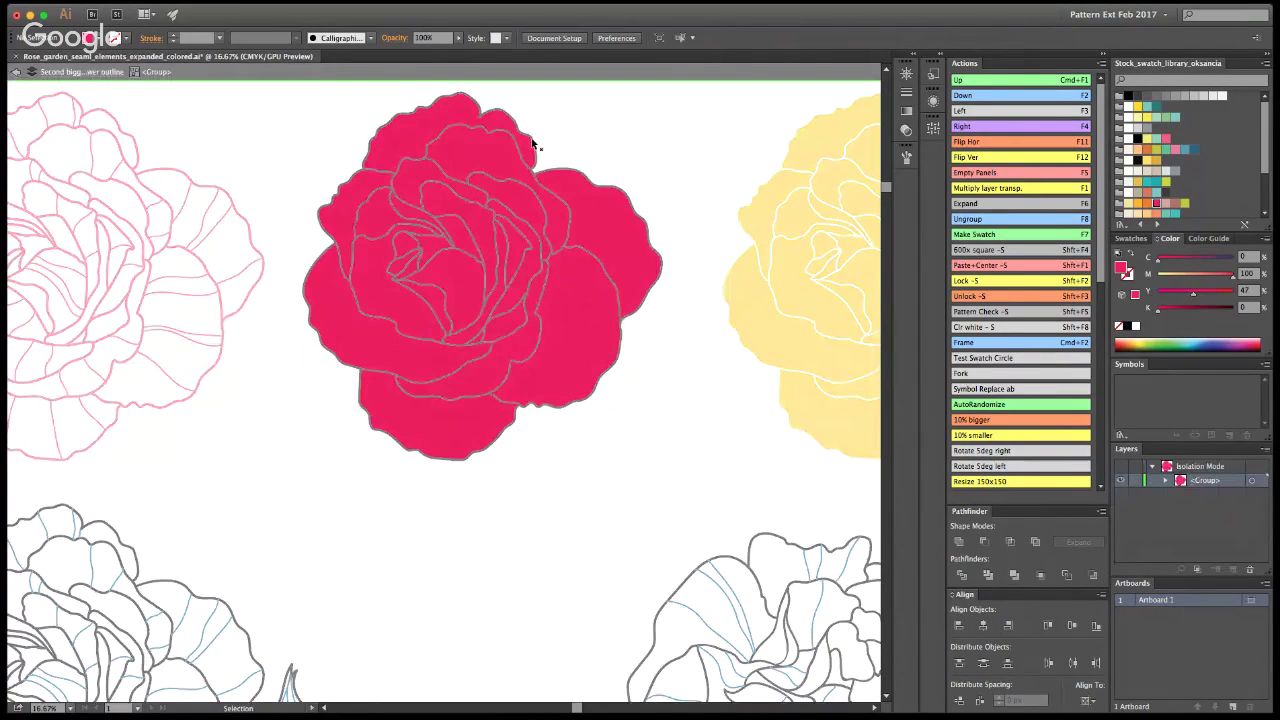
pyautogui.click(16, 75)
pyautogui.moveTo(288, 97); pyautogui.dragTo(630, 482)
pyautogui.click(1231, 569)
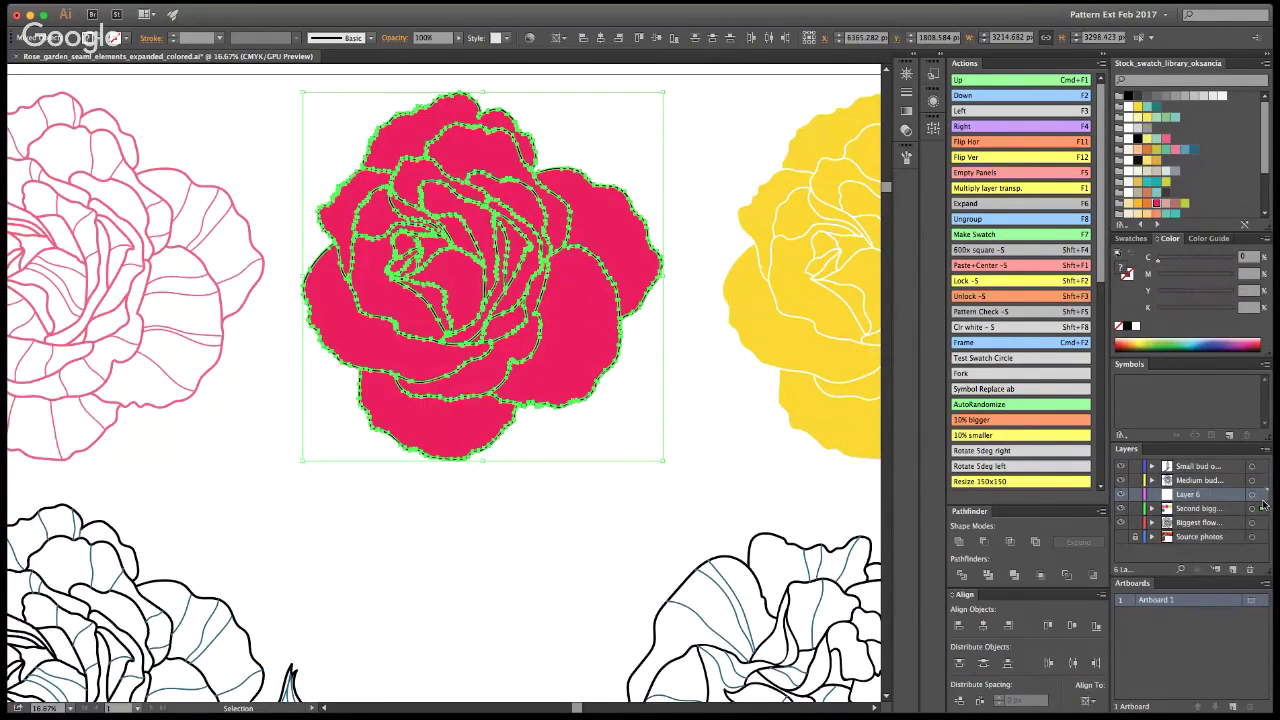
pyautogui.moveTo(1262, 507); pyautogui.dragTo(1261, 494)
# Step: Lock all layers except the new one holding the magenta rose, and clear the selection
pyautogui.click(1135, 508)
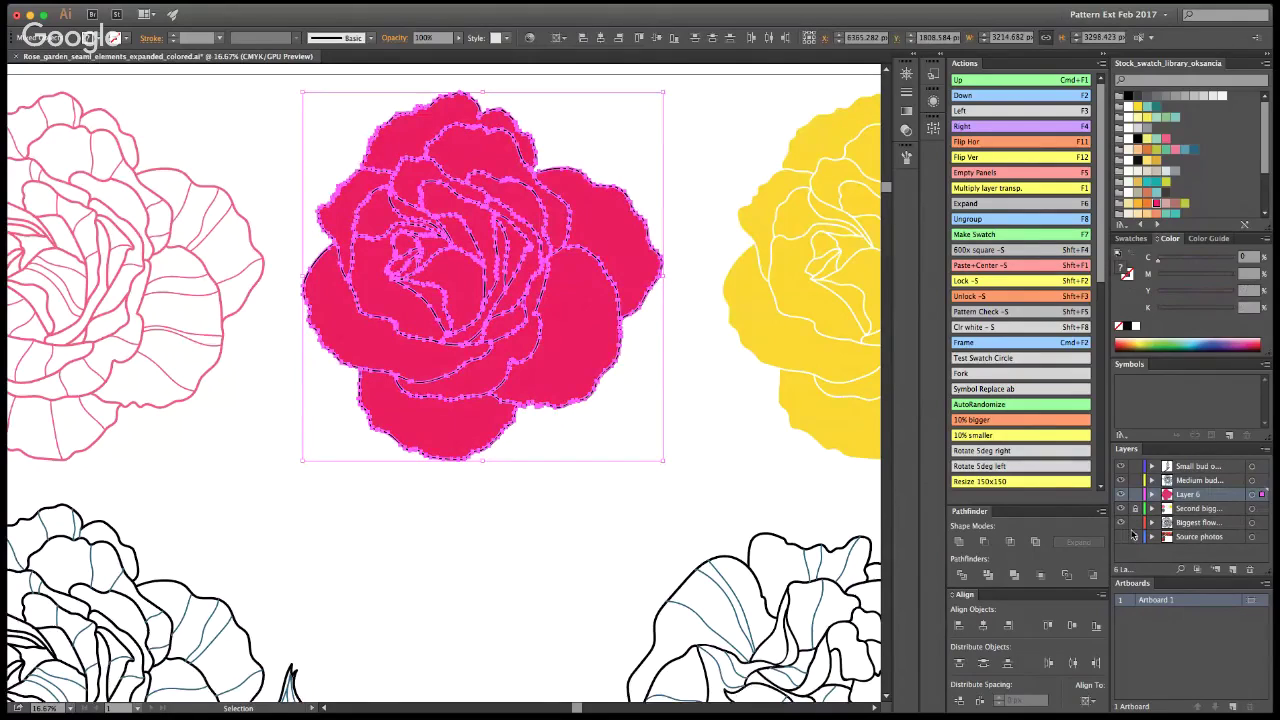
pyautogui.click(1135, 536)
pyautogui.click(1135, 522)
pyautogui.click(1135, 466)
pyautogui.click(1135, 480)
pyautogui.click(694, 463)
pyautogui.press('a')
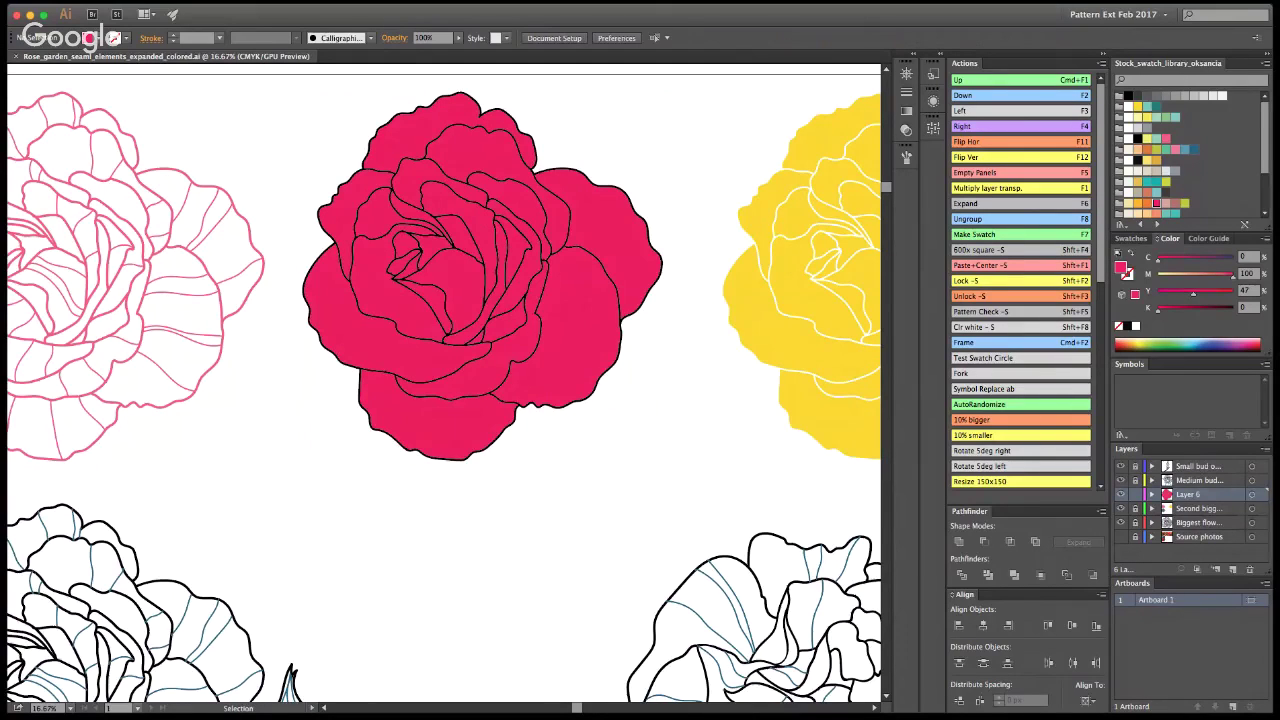
# Step: Fill the rose's upper right, bottom, top, lower left and curled inner left petals with lighter pink (C 0, M 80.02, Y 9.8, K 0)
pyautogui.click(600, 219)
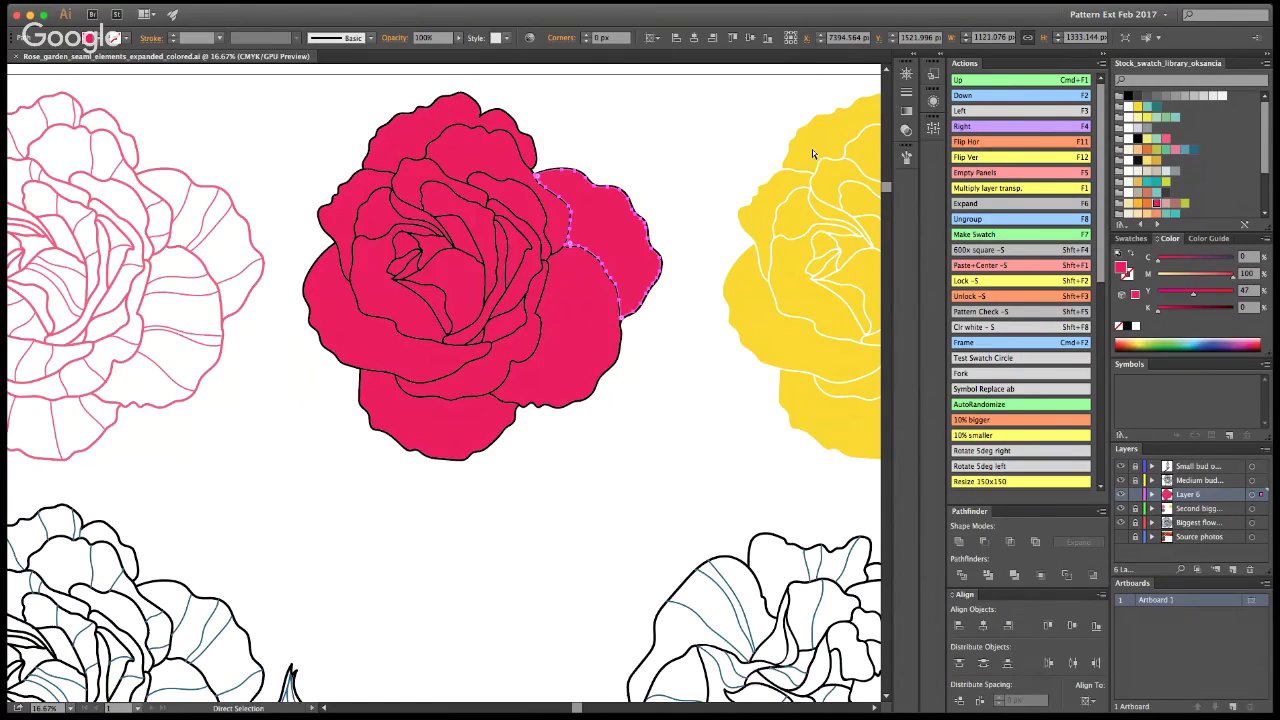
pyautogui.keyDown('shift'); pyautogui.click(445, 433); pyautogui.keyUp('shift')
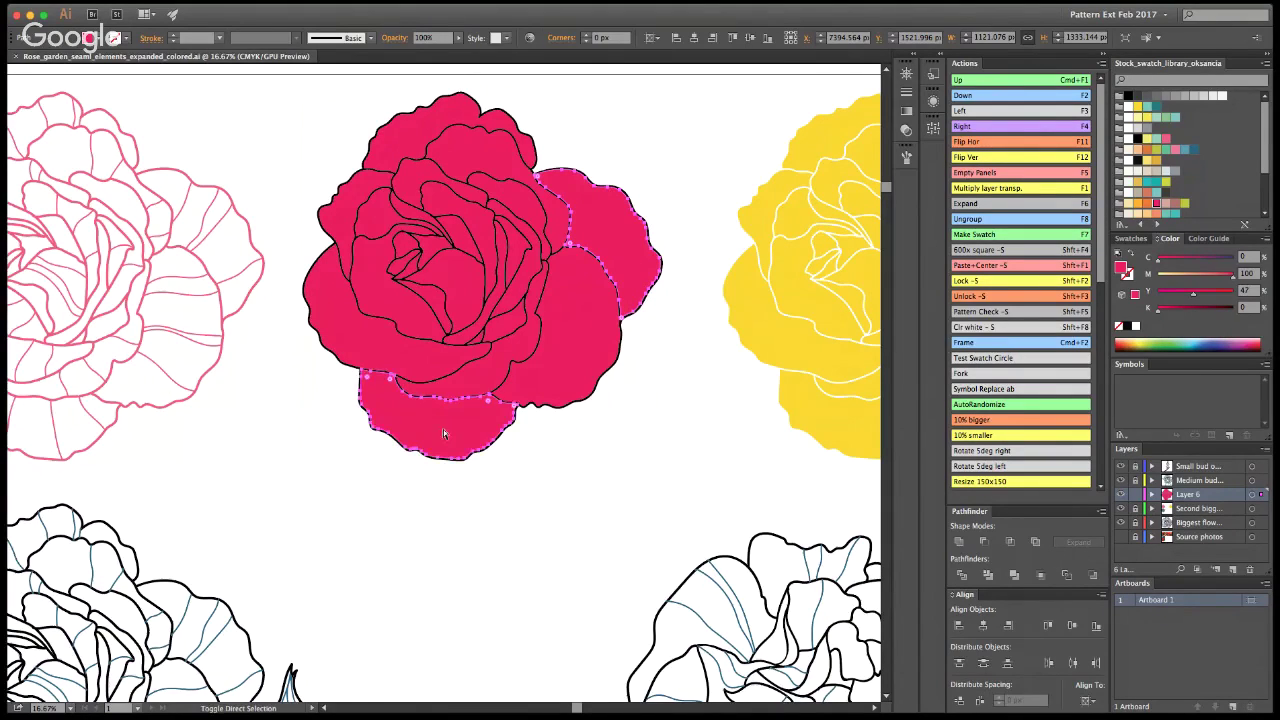
pyautogui.keyDown('shift'); pyautogui.click(369, 280); pyautogui.keyUp('shift')
pyautogui.keyDown('shift'); pyautogui.click(420, 120); pyautogui.keyUp('shift')
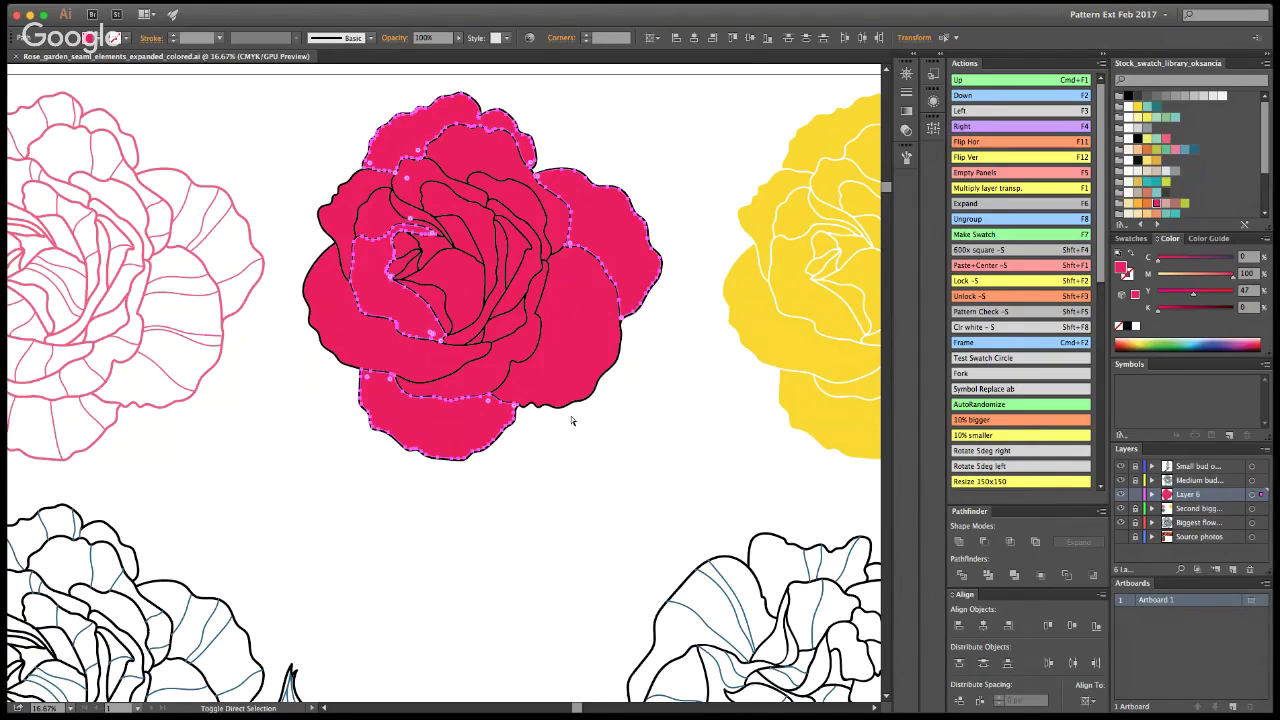
pyautogui.keyDown('shift'); pyautogui.click(342, 343); pyautogui.keyUp('shift')
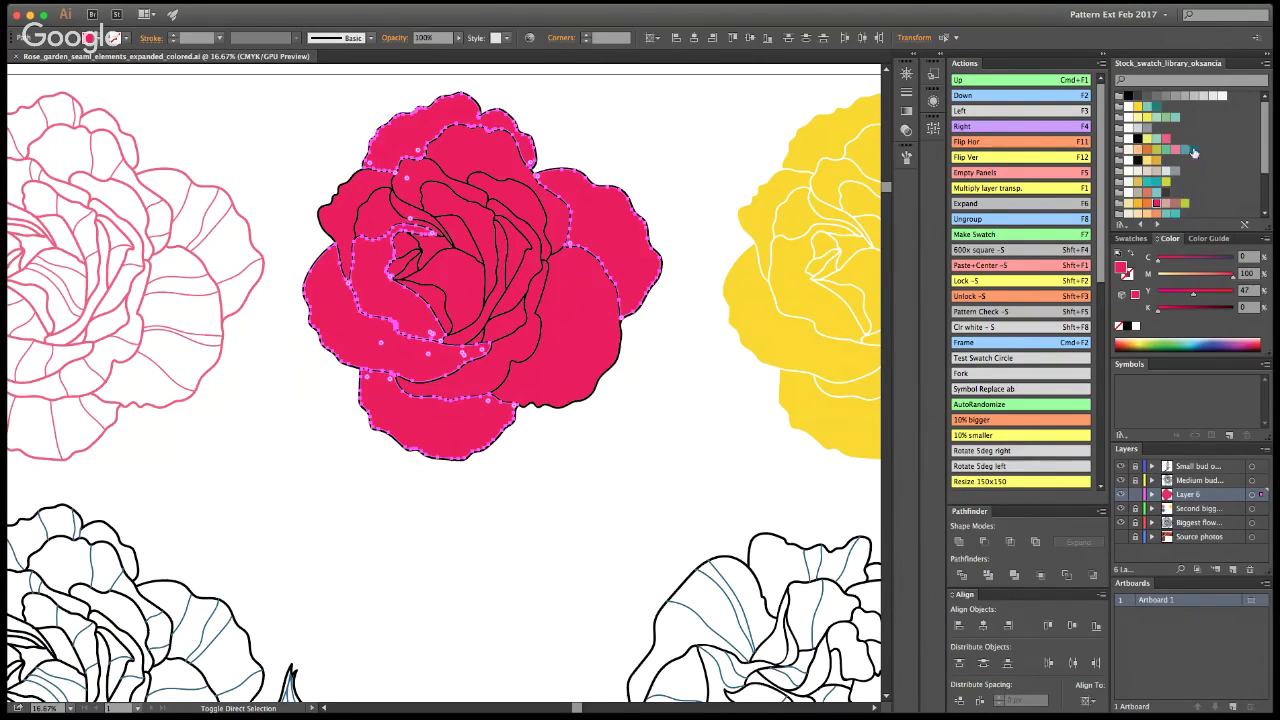
pyautogui.click(1175, 150)
pyautogui.click(699, 440)
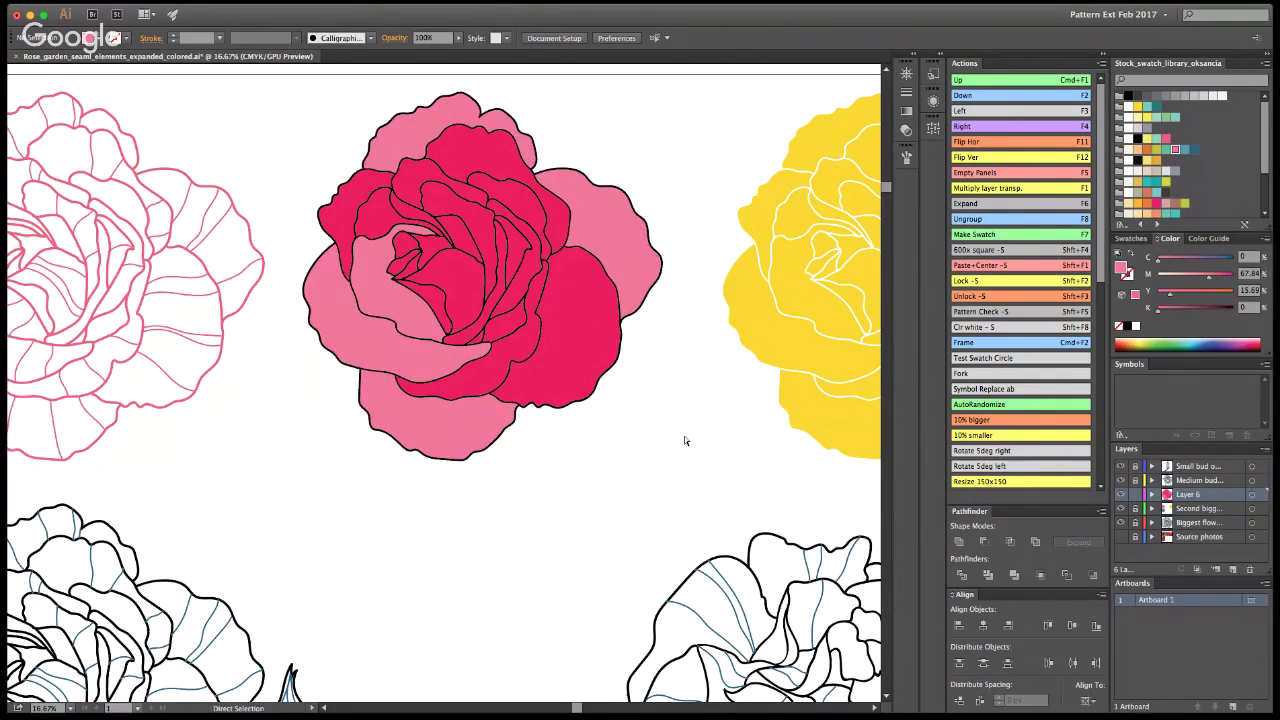
pyautogui.press('super+z')
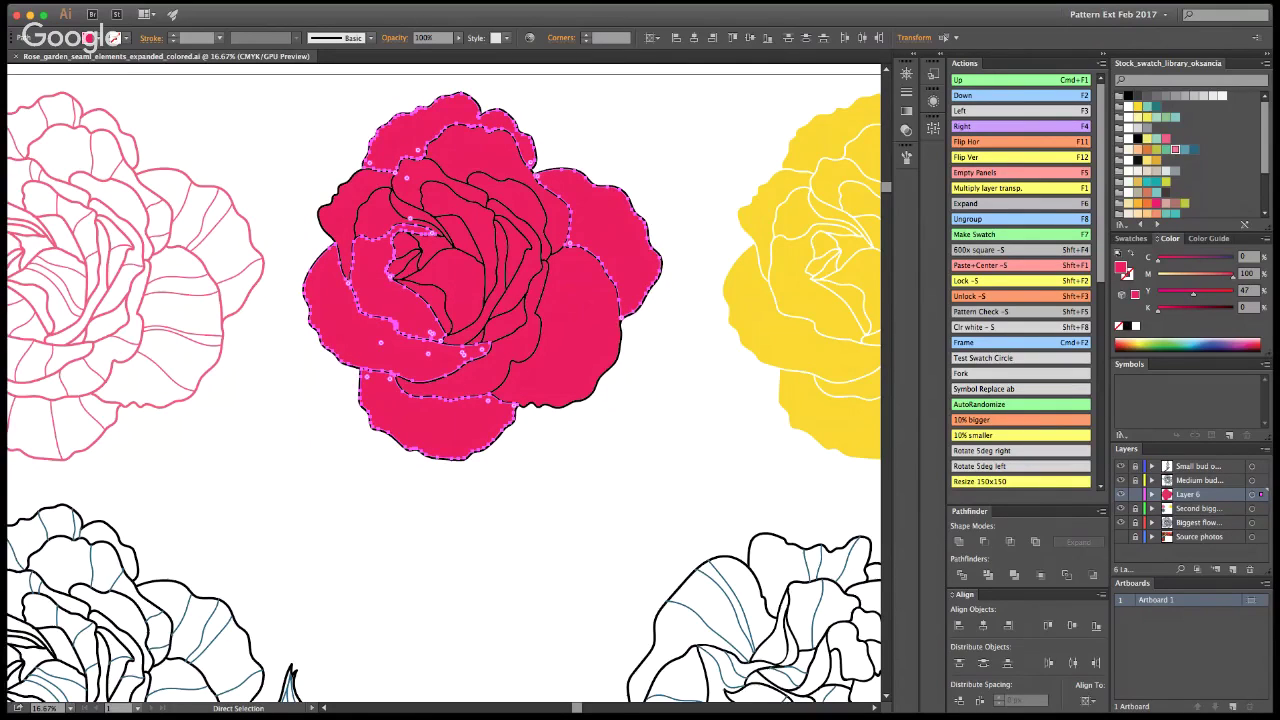
pyautogui.press('super+shift+z')
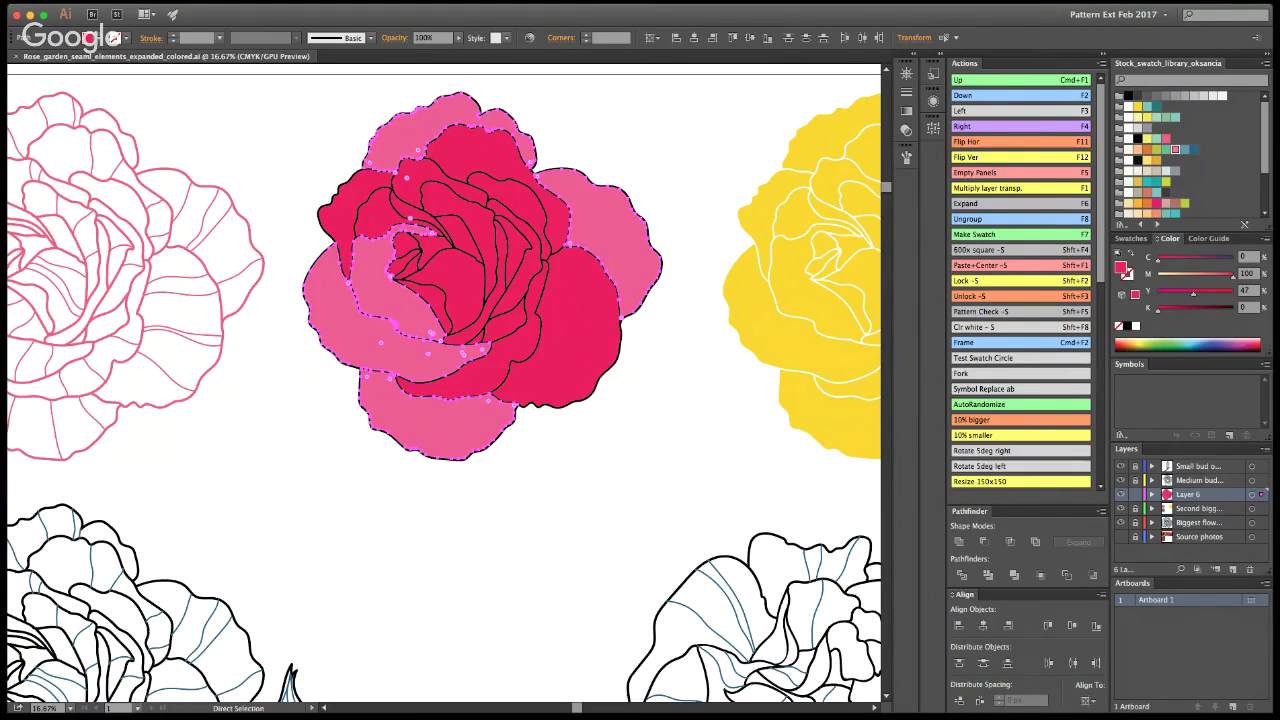
pyautogui.click(731, 192)
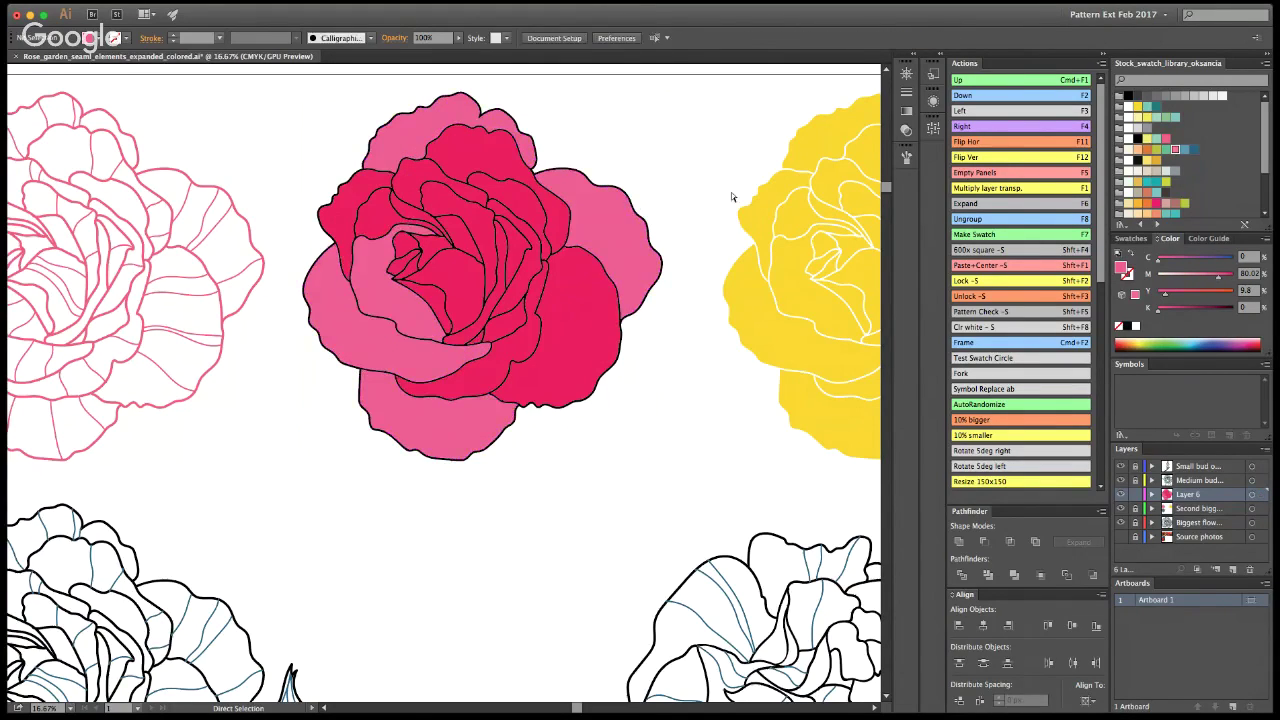
# Step: Fill the large lower right petal with a paler pink than the other outer petals
pyautogui.click(577, 345)
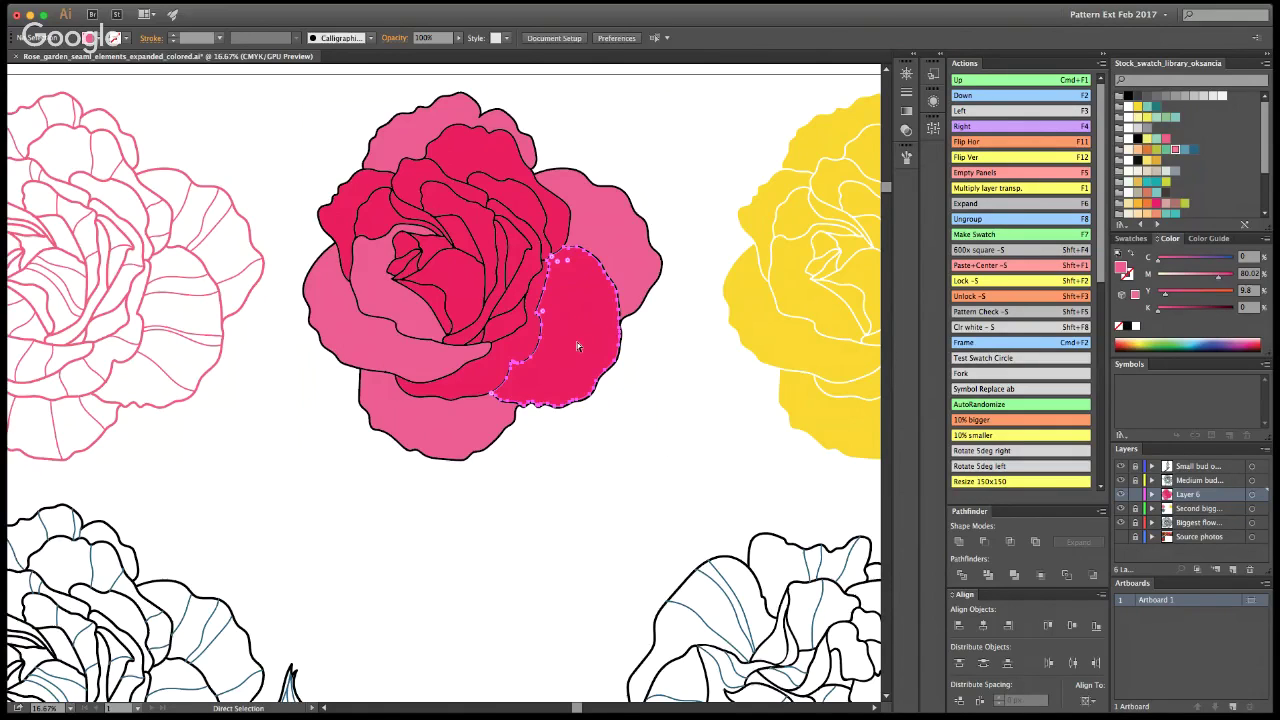
pyautogui.press('i')
pyautogui.click(626, 266)
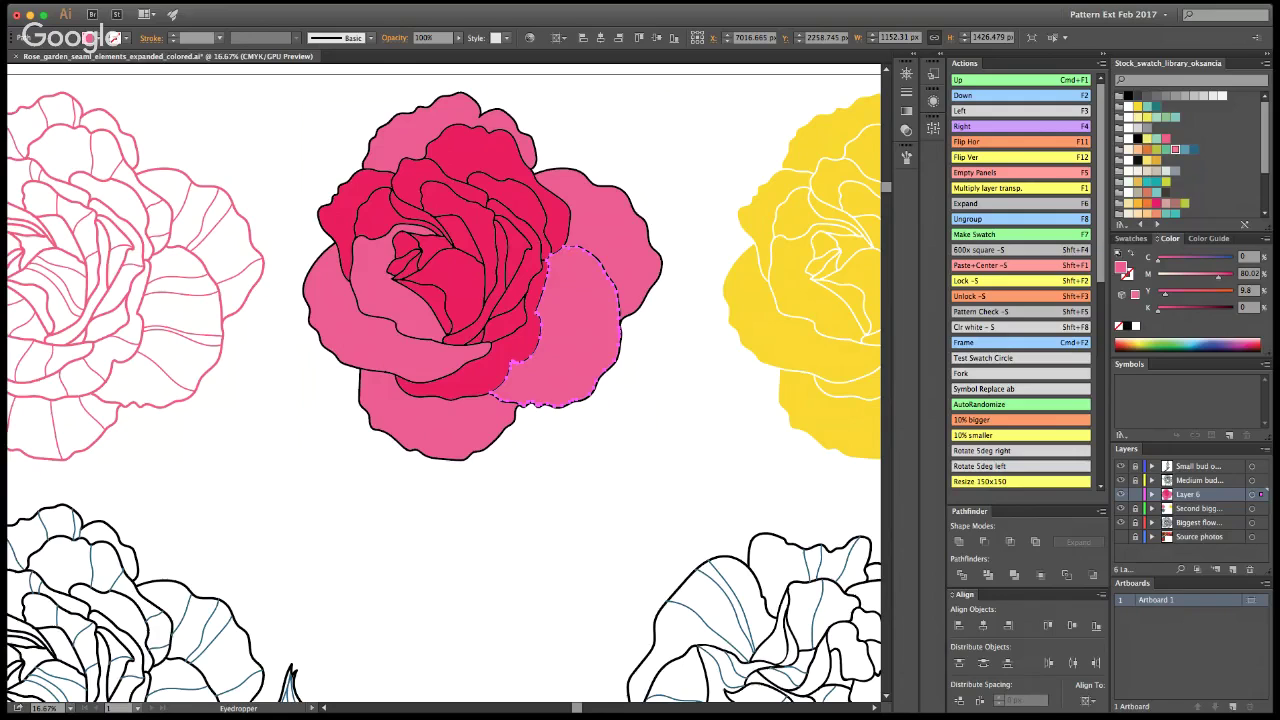
pyautogui.click(1175, 149)
pyautogui.press('a')
pyautogui.click(714, 186)
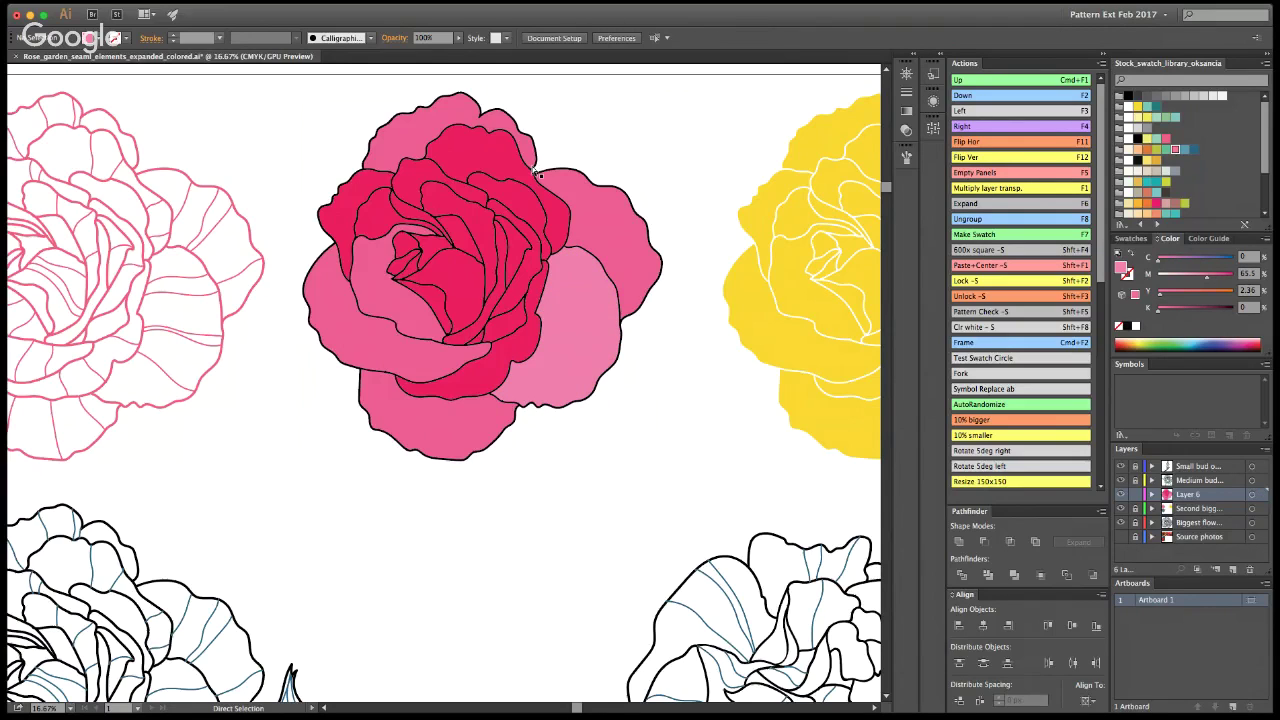
# Step: Apply the upper right petal's pink to the far left petal and the two narrow petals right of the rose's centre
pyautogui.click(521, 208)
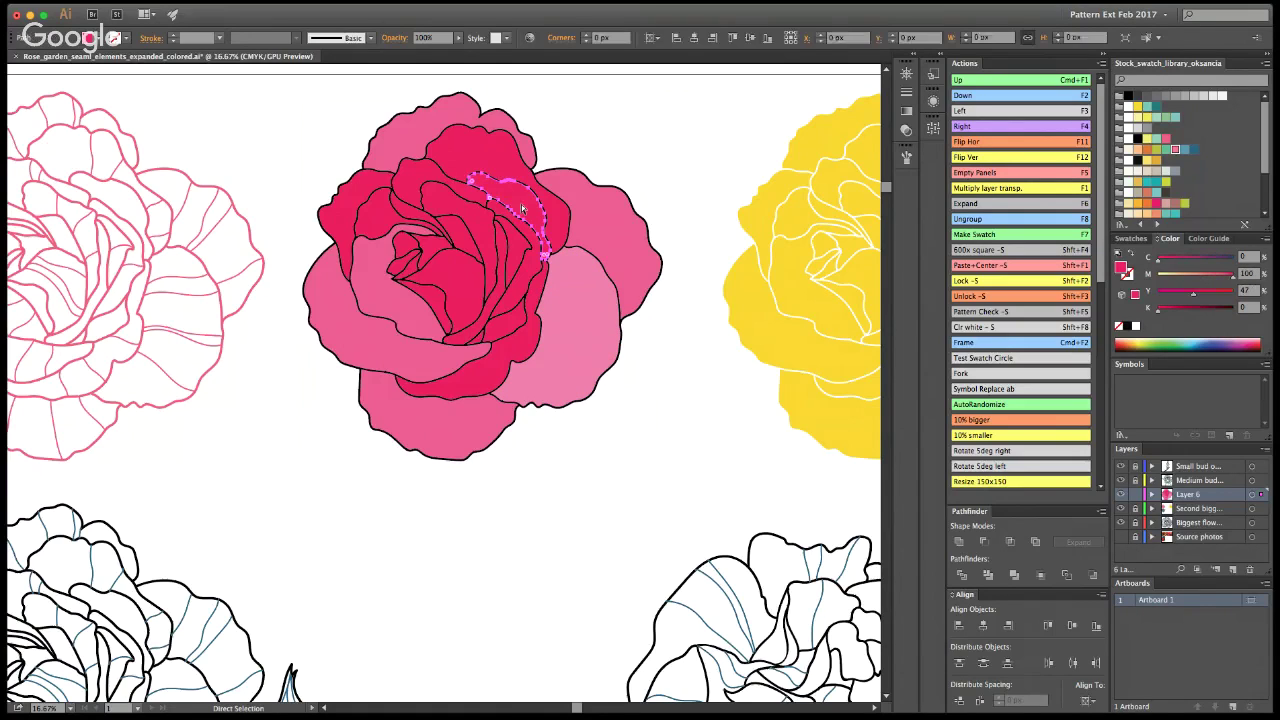
pyautogui.keyDown('shift'); pyautogui.click(358, 206); pyautogui.keyUp('shift')
pyautogui.keyDown('shift'); pyautogui.click(494, 303); pyautogui.keyUp('shift')
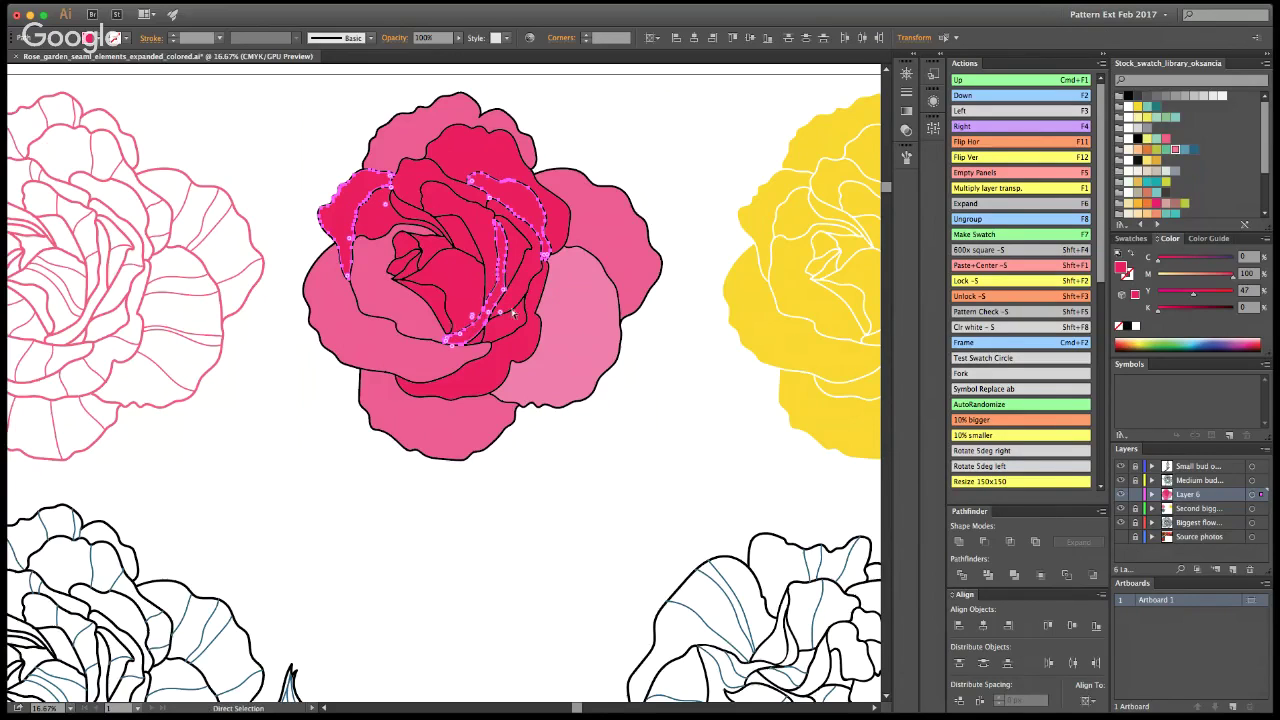
pyautogui.press('i')
pyautogui.click(604, 256)
pyautogui.press('a')
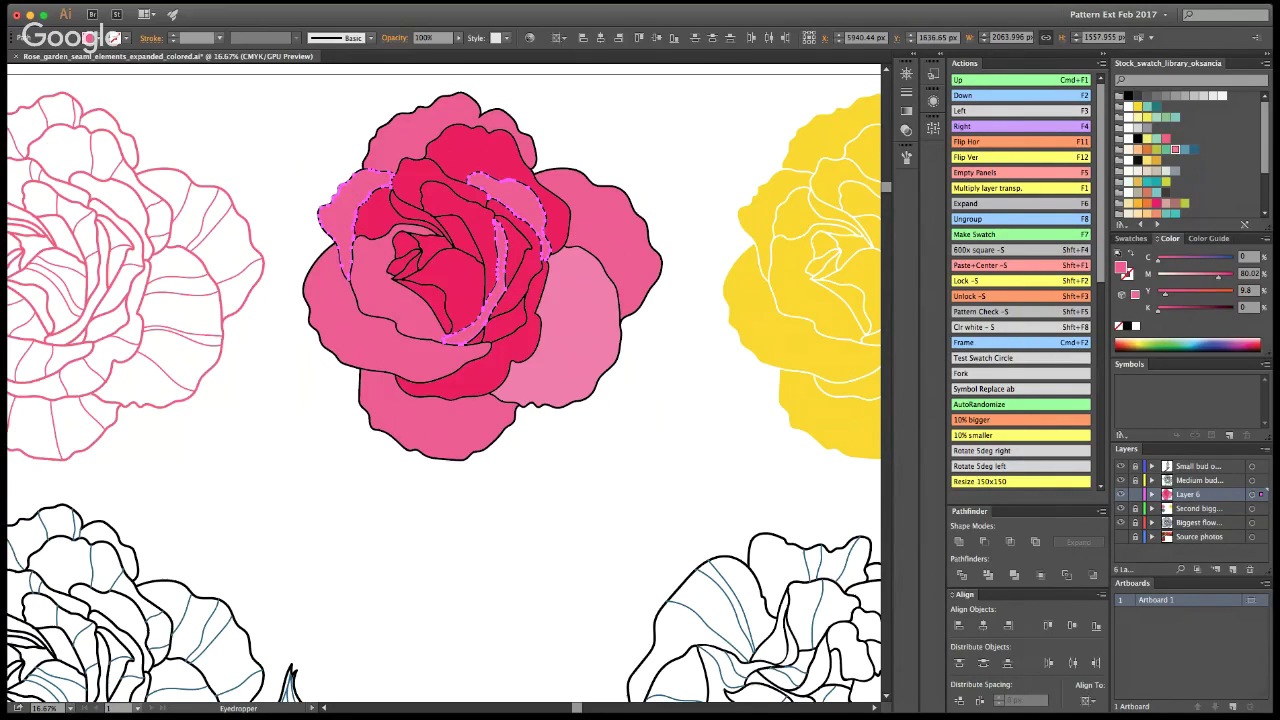
pyautogui.click(692, 200)
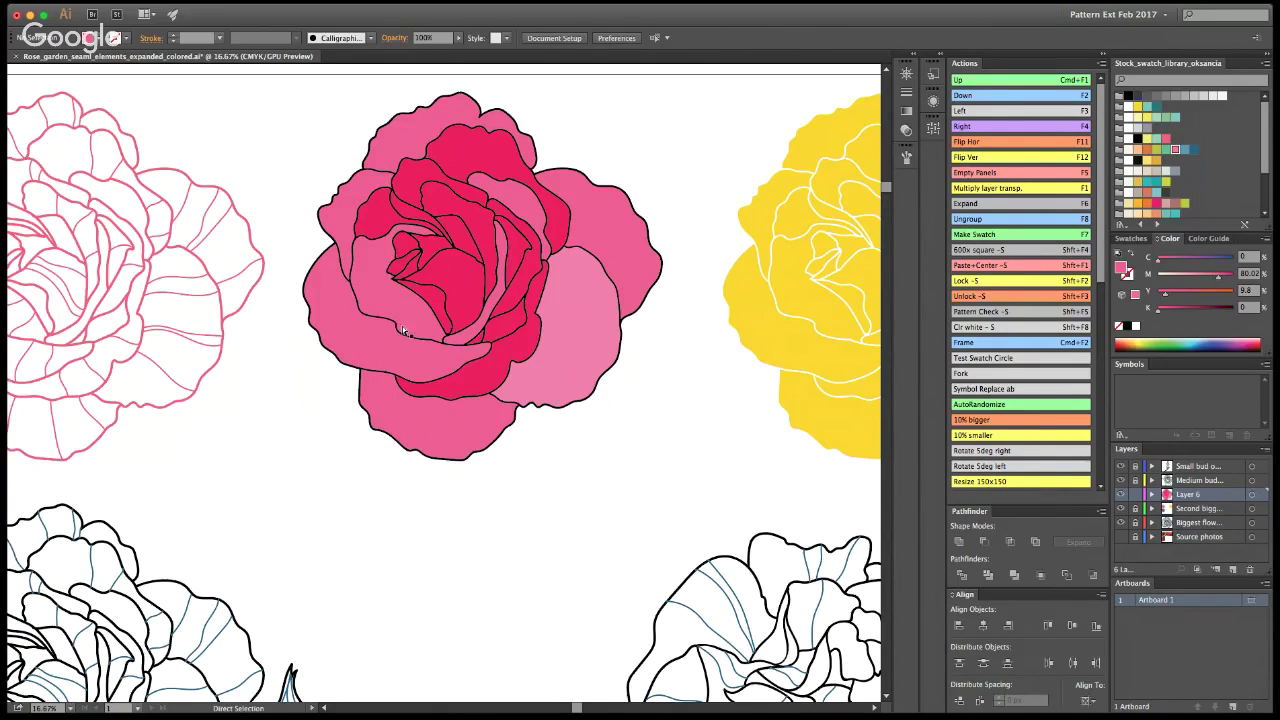
# Step: Select all remaining magenta petals by colour and fill them with deep pink (C 0.27, M 90.46, Y 15.12, K 0)
pyautogui.press('y')
pyautogui.click(451, 278)
pyautogui.press('i')
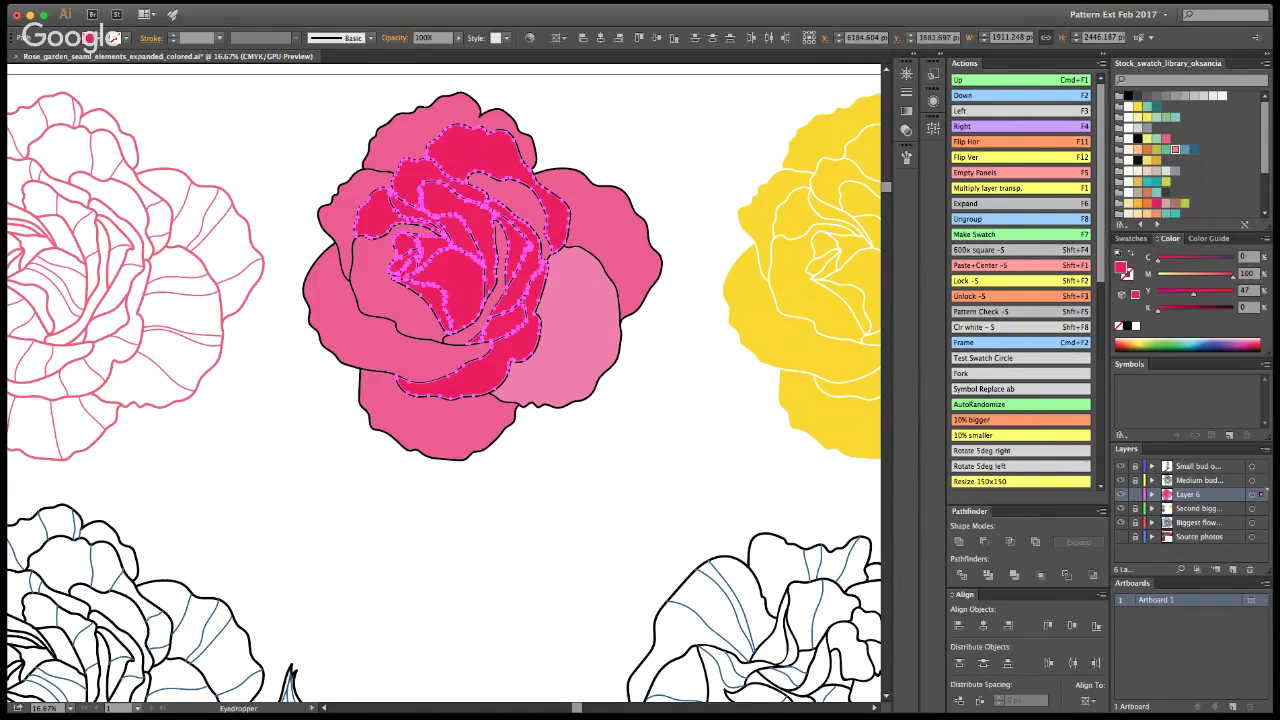
pyautogui.click(596, 218)
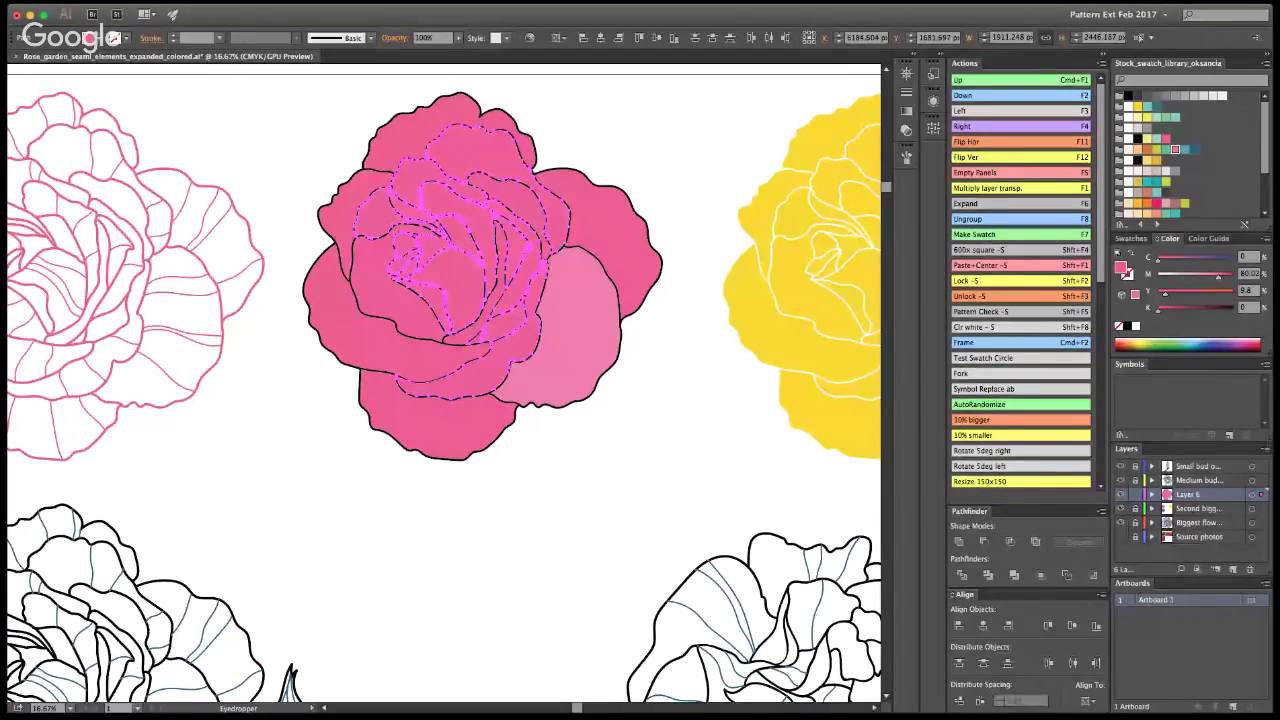
pyautogui.press('super+z')
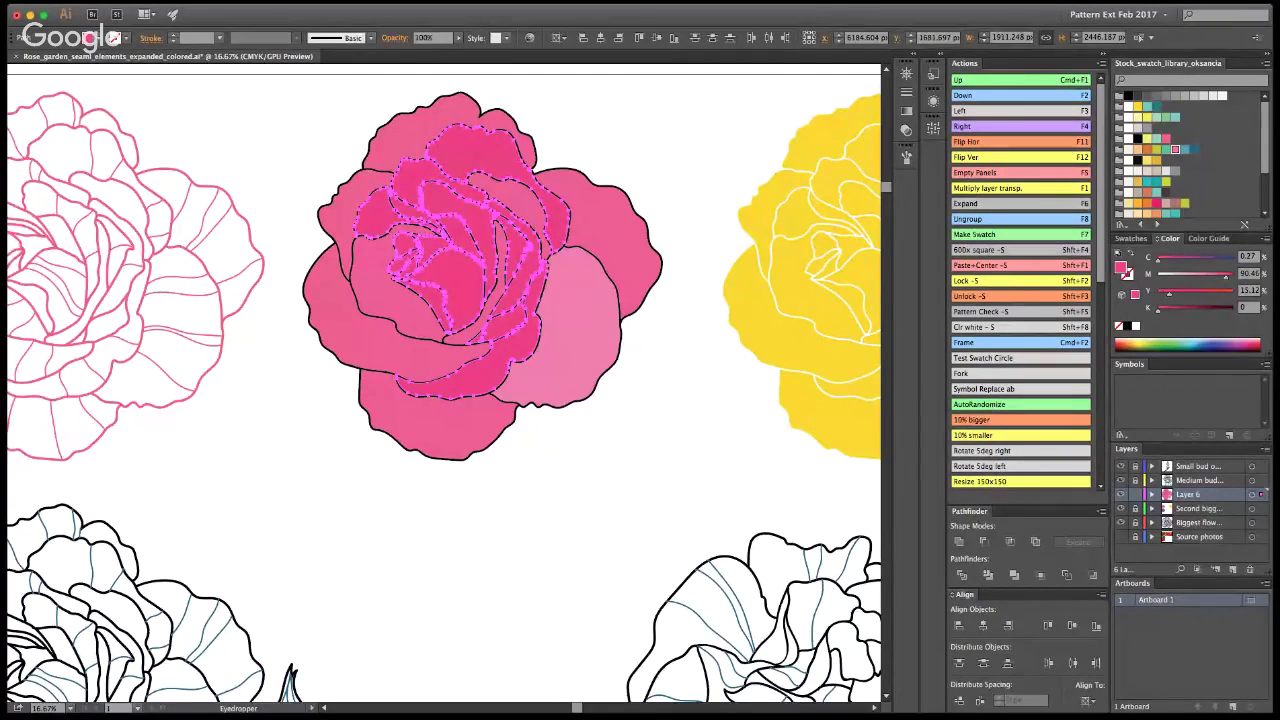
pyautogui.press('v')
pyautogui.click(675, 175)
# Step: Match the large lower right petal to the upper right petal's pink (C 0, M 80.02, Y 9.8, K 0)
pyautogui.press('a')
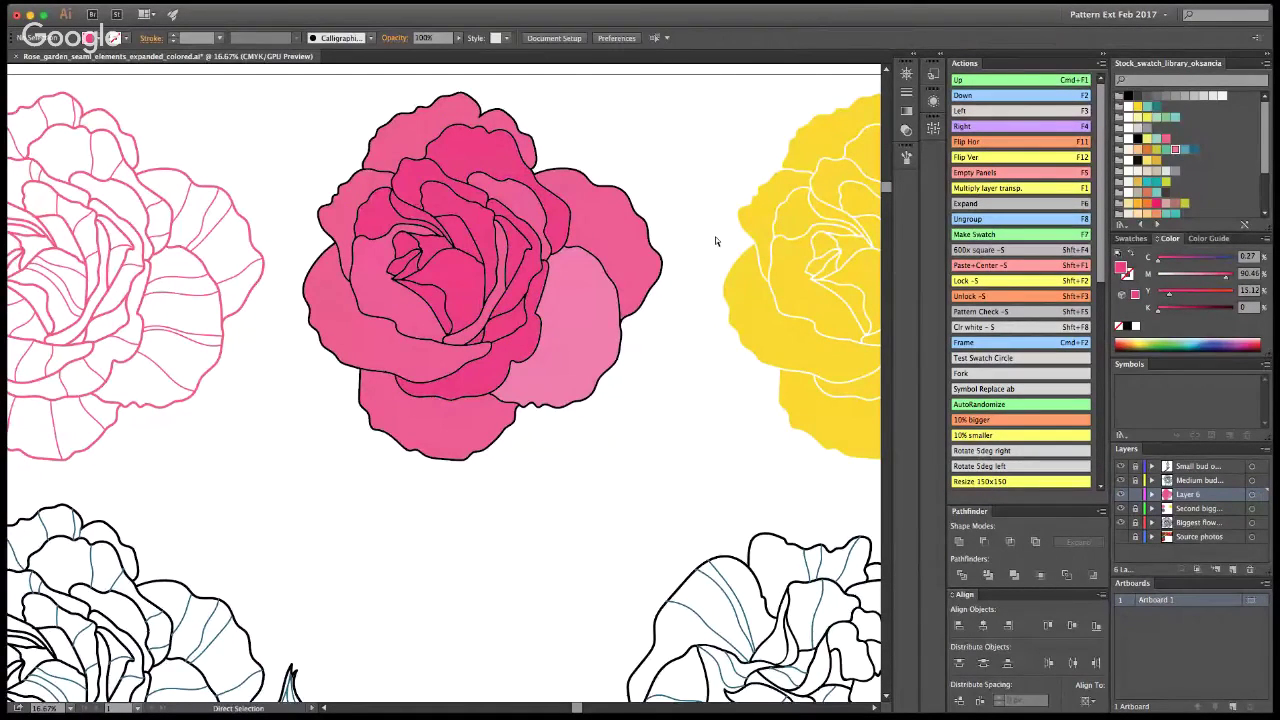
pyautogui.click(586, 346)
pyautogui.press('i')
pyautogui.click(604, 226)
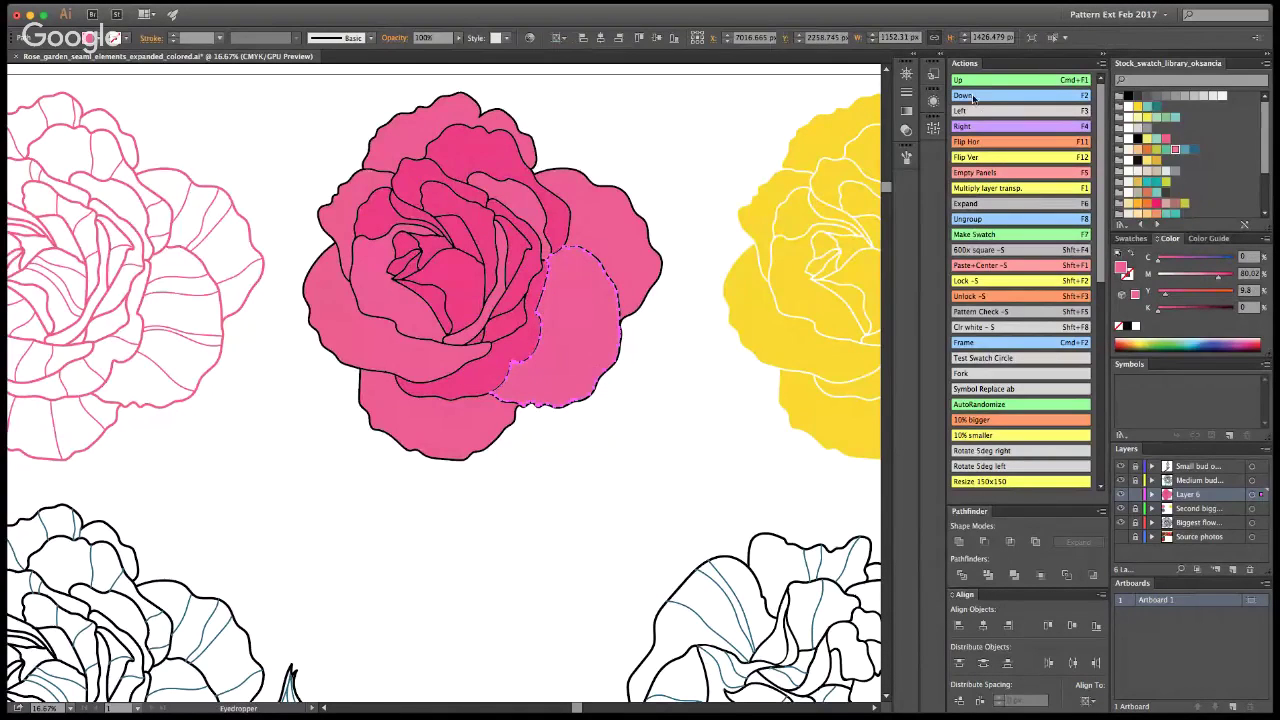
pyautogui.press('a')
pyautogui.click(716, 167)
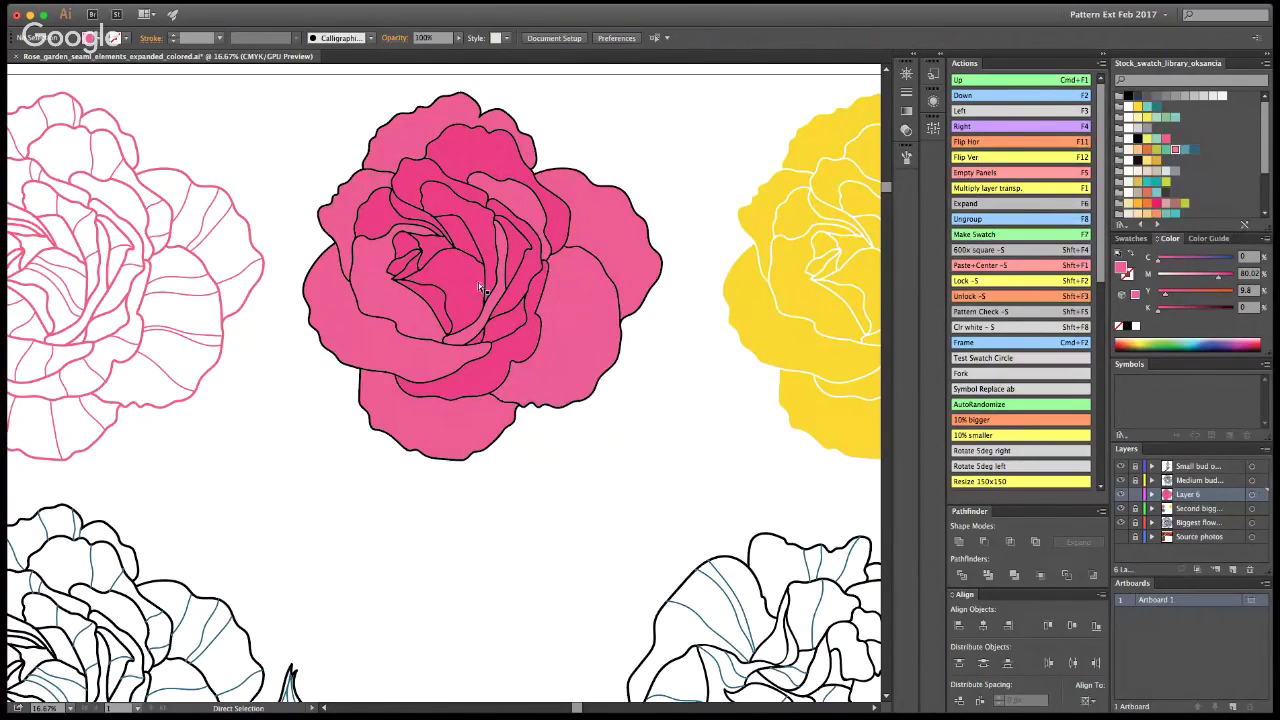
# Step: Apply the upper right petal's pink to the long inner petal that curves above the rose's centre
pyautogui.click(440, 202)
pyautogui.press('i')
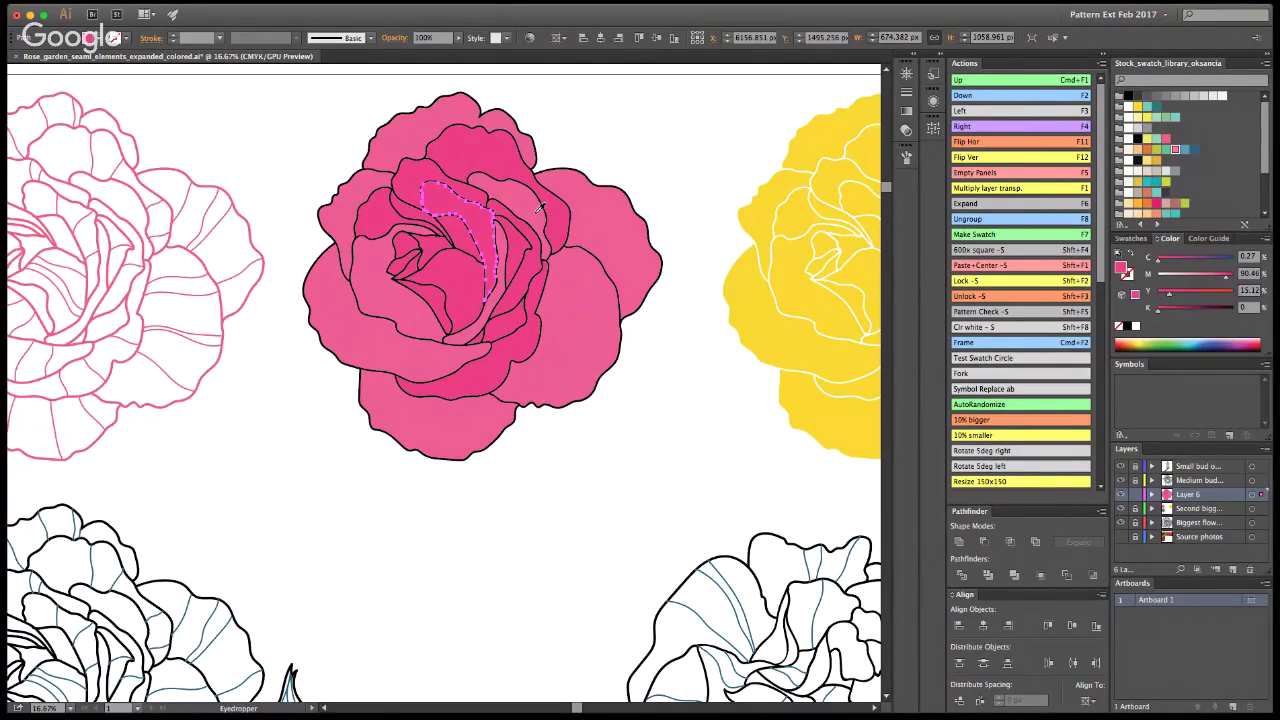
pyautogui.click(606, 215)
pyautogui.press('a')
pyautogui.click(680, 166)
# Step: Fill the large petal behind the inner top petals with a lighter pink (C 0, M 58.66, Y 1.67, K 0)
pyautogui.click(462, 166)
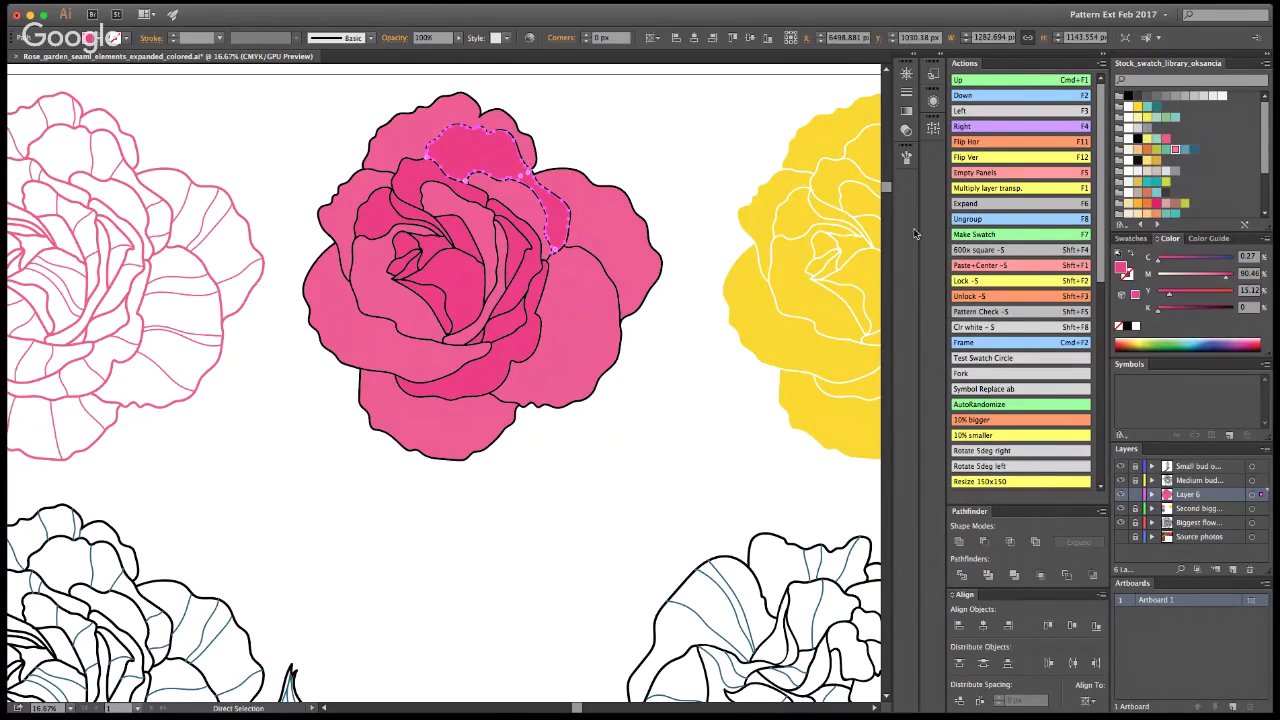
pyautogui.press('i')
pyautogui.click(634, 246)
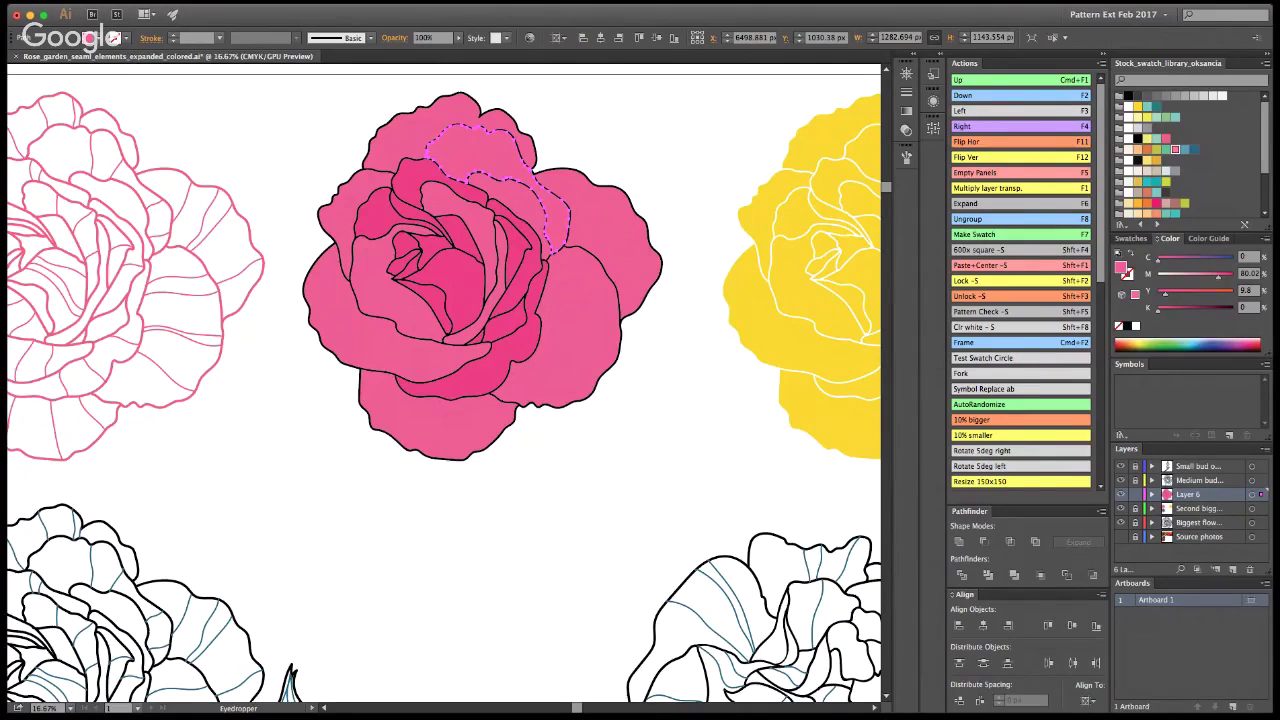
pyautogui.click(1238, 343)
pyautogui.press('a')
pyautogui.click(692, 215)
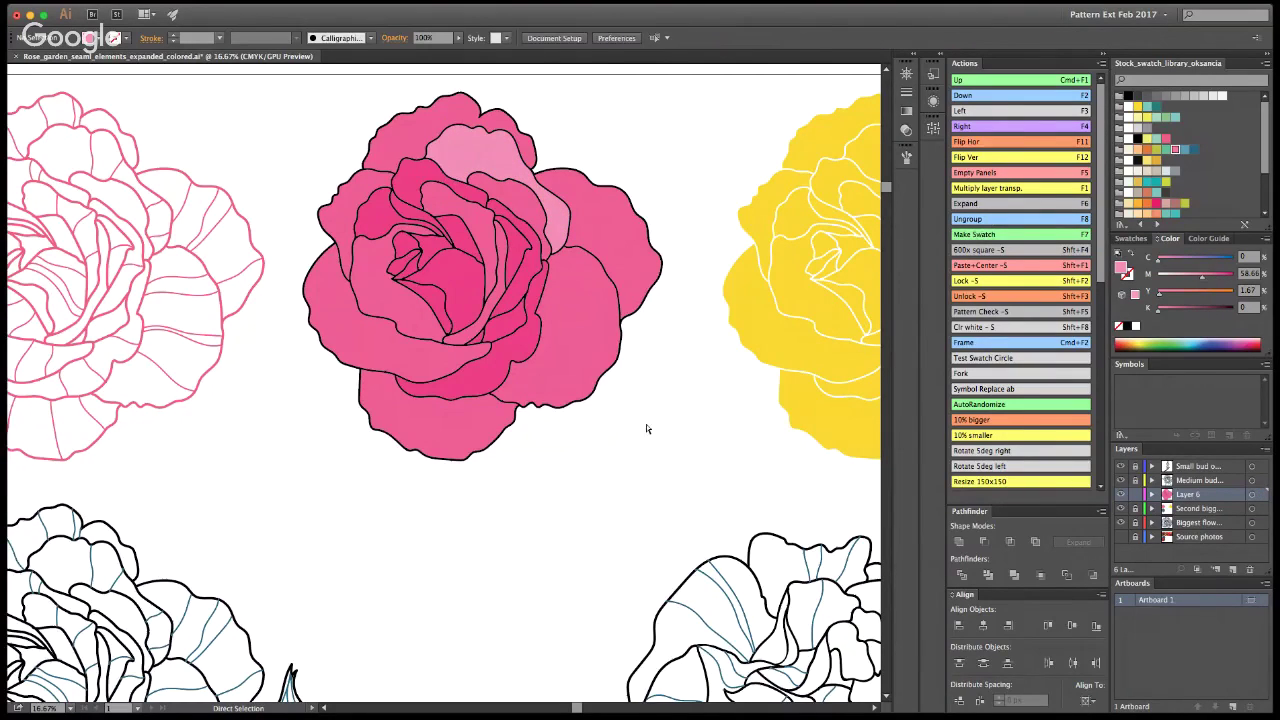
# Step: Match the rose's lowest outer petal to the light pink of the upper petal
pyautogui.click(477, 420)
pyautogui.press('i')
pyautogui.click(568, 182)
pyautogui.click(502, 156)
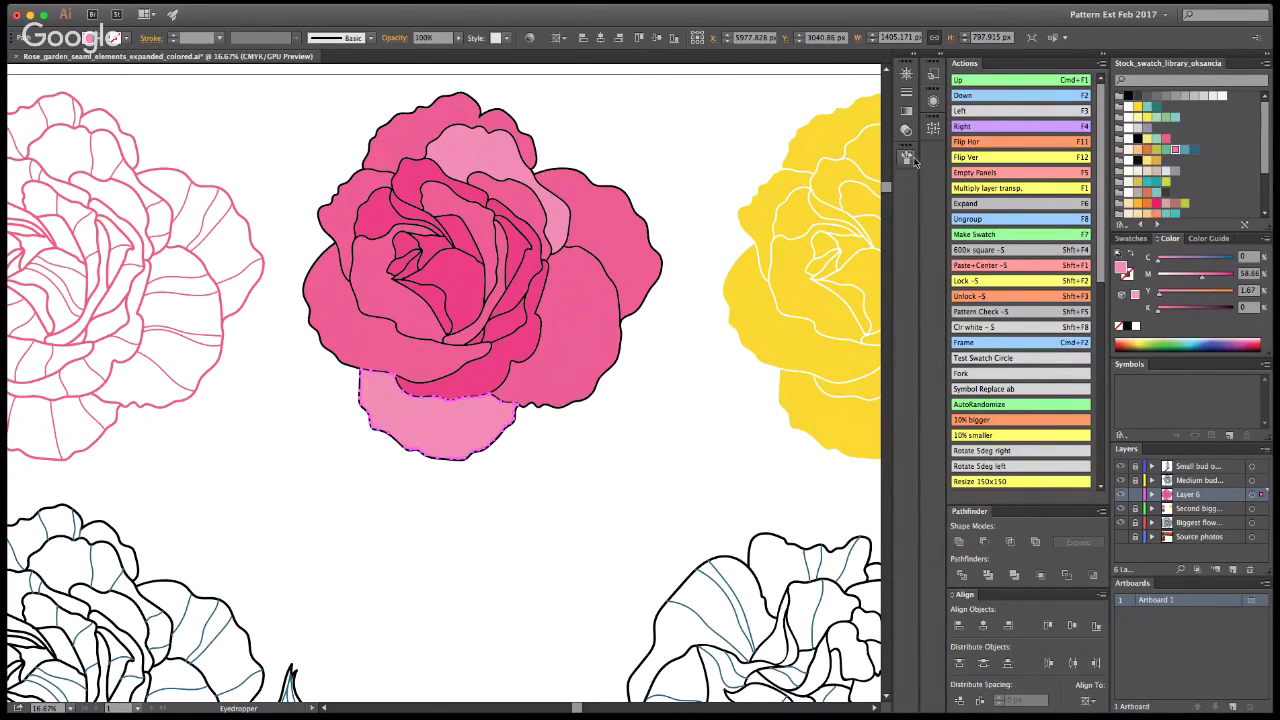
pyautogui.press('a')
pyautogui.click(741, 285)
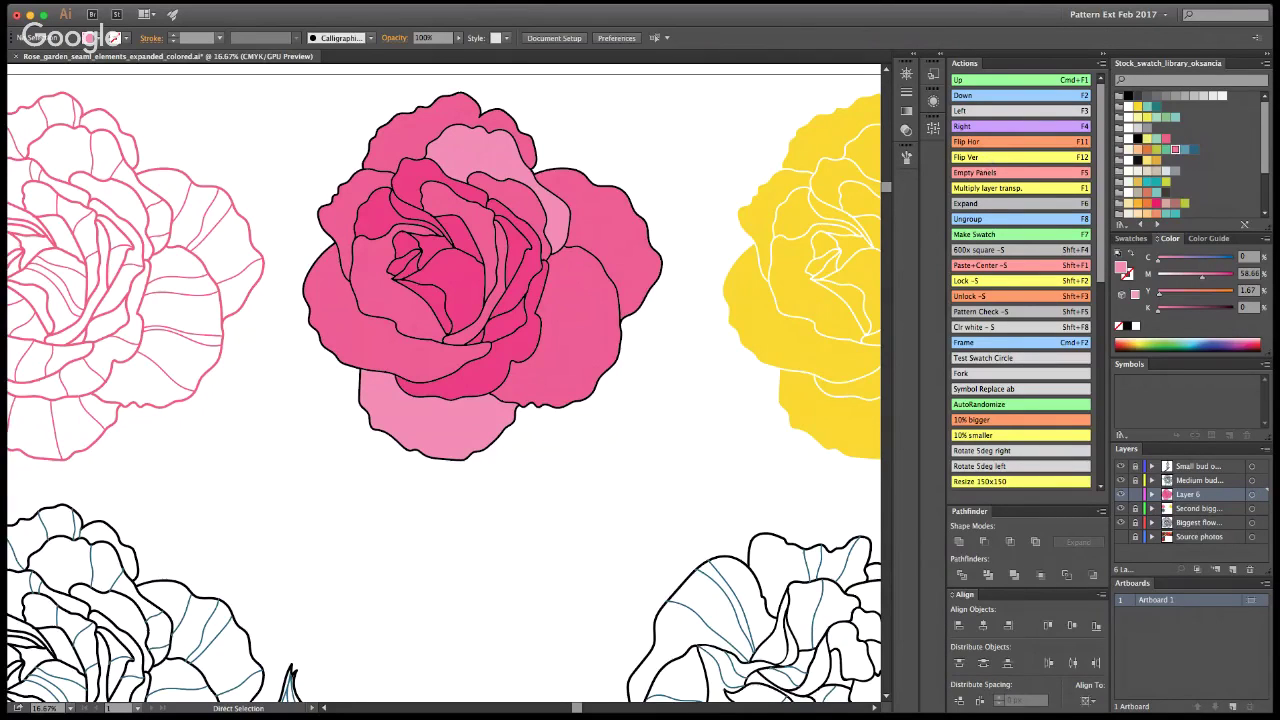
# Step: Apply the light pink to the small folded petal at the upper left of the rose's centre
pyautogui.click(481, 242)
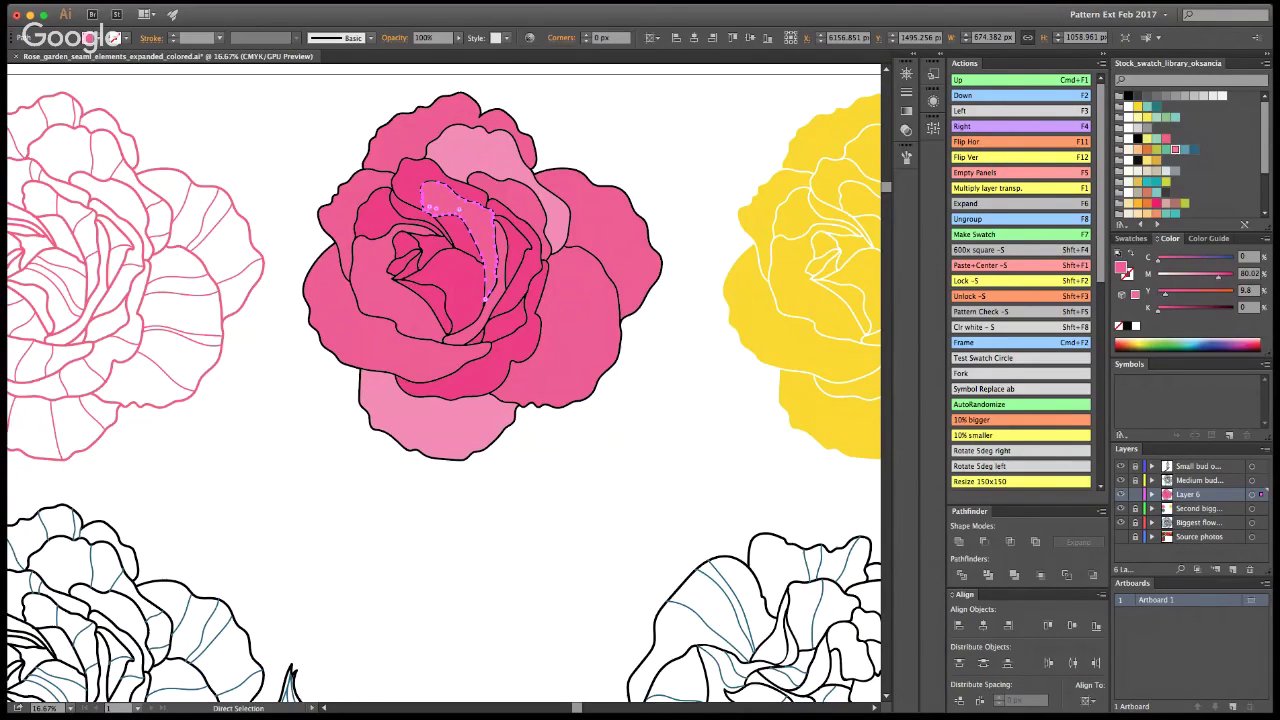
pyautogui.click(372, 212)
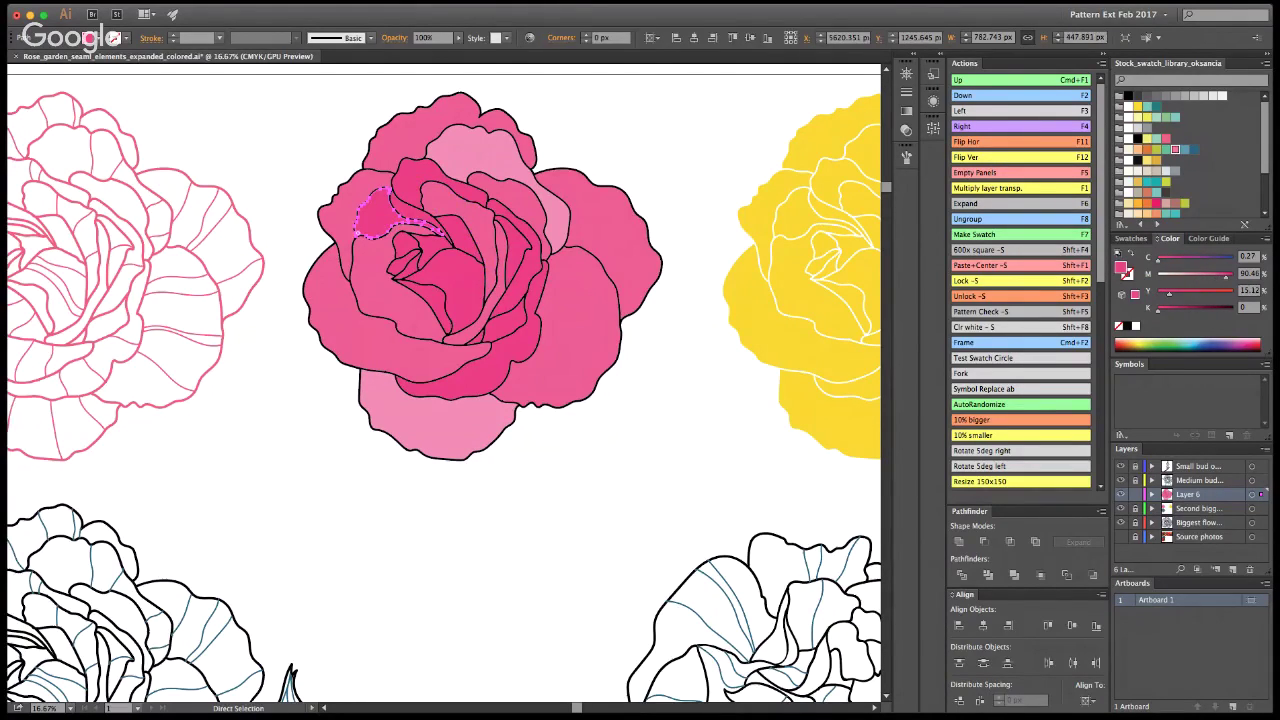
pyautogui.press('i')
pyautogui.click(493, 141)
pyautogui.press('a')
pyautogui.click(682, 160)
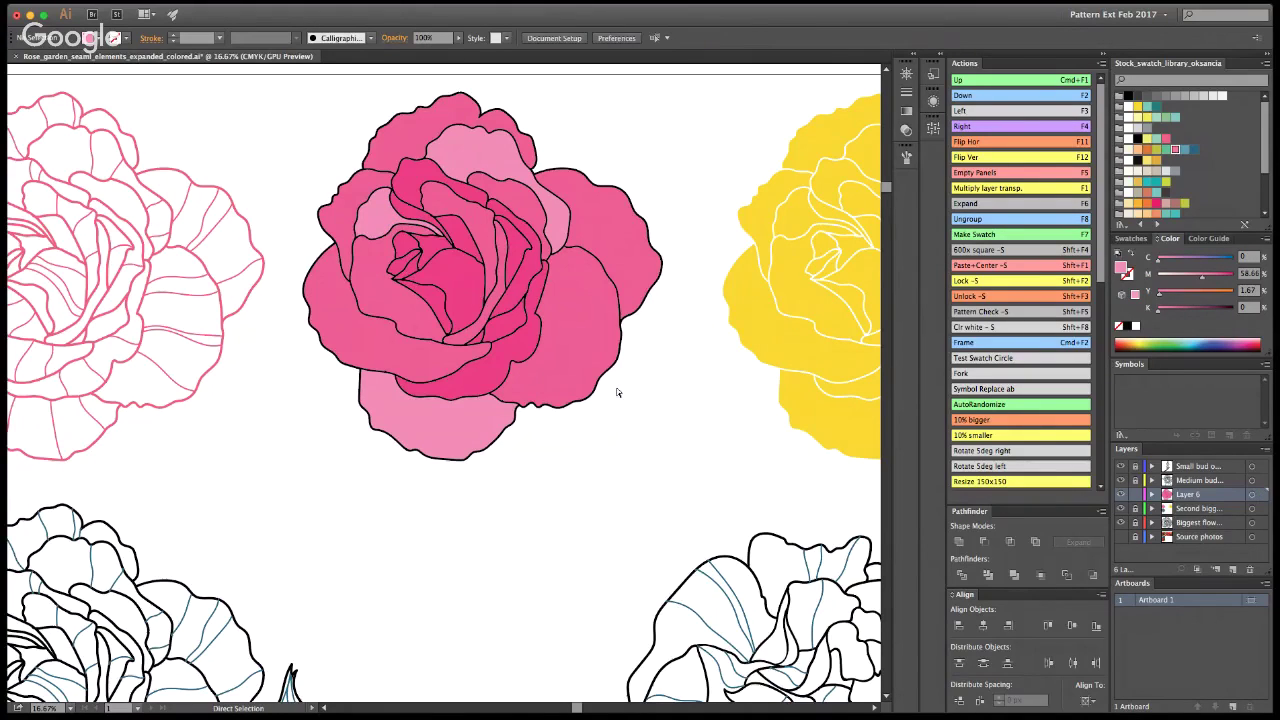
# Step: Apply the light pink to the narrow curved petal to the right of the rose's centre
pyautogui.click(515, 240)
pyautogui.press('i')
pyautogui.click(495, 140)
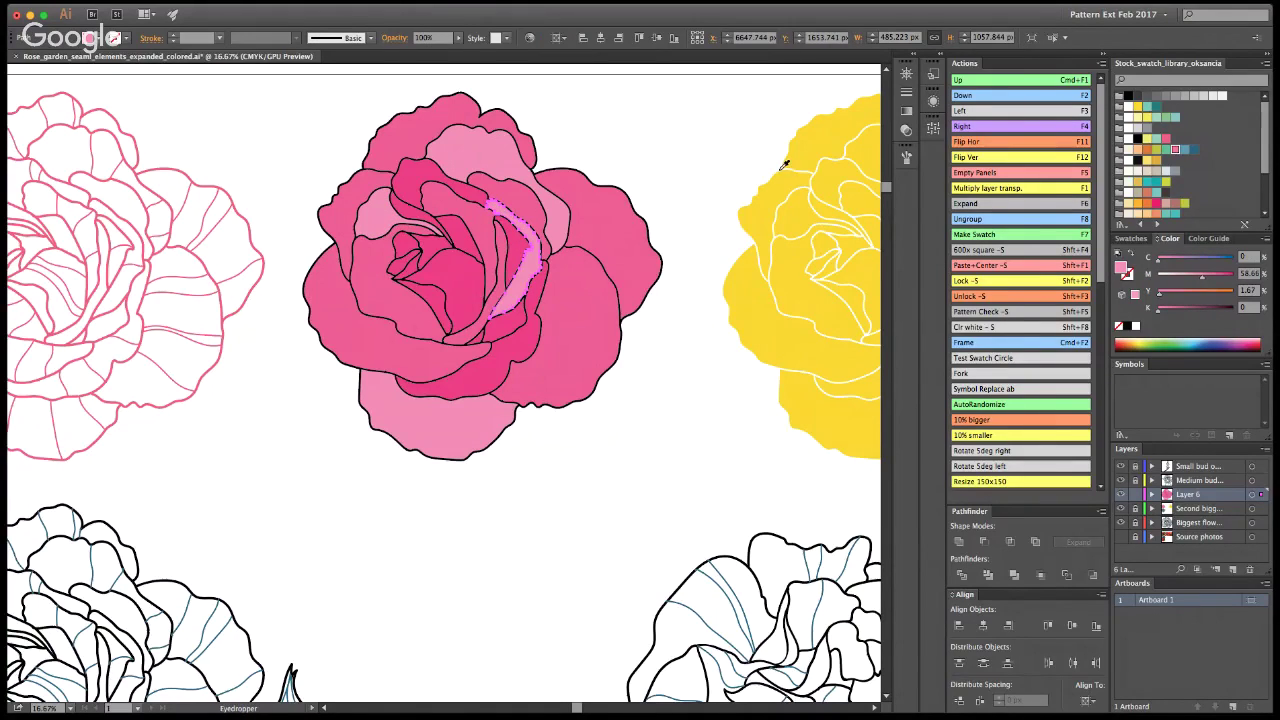
pyautogui.press('a')
pyautogui.click(699, 195)
# Step: Apply the same light pink to the folded petal above the centre and the crescent petal below it
pyautogui.press('z')
pyautogui.press('super+1')
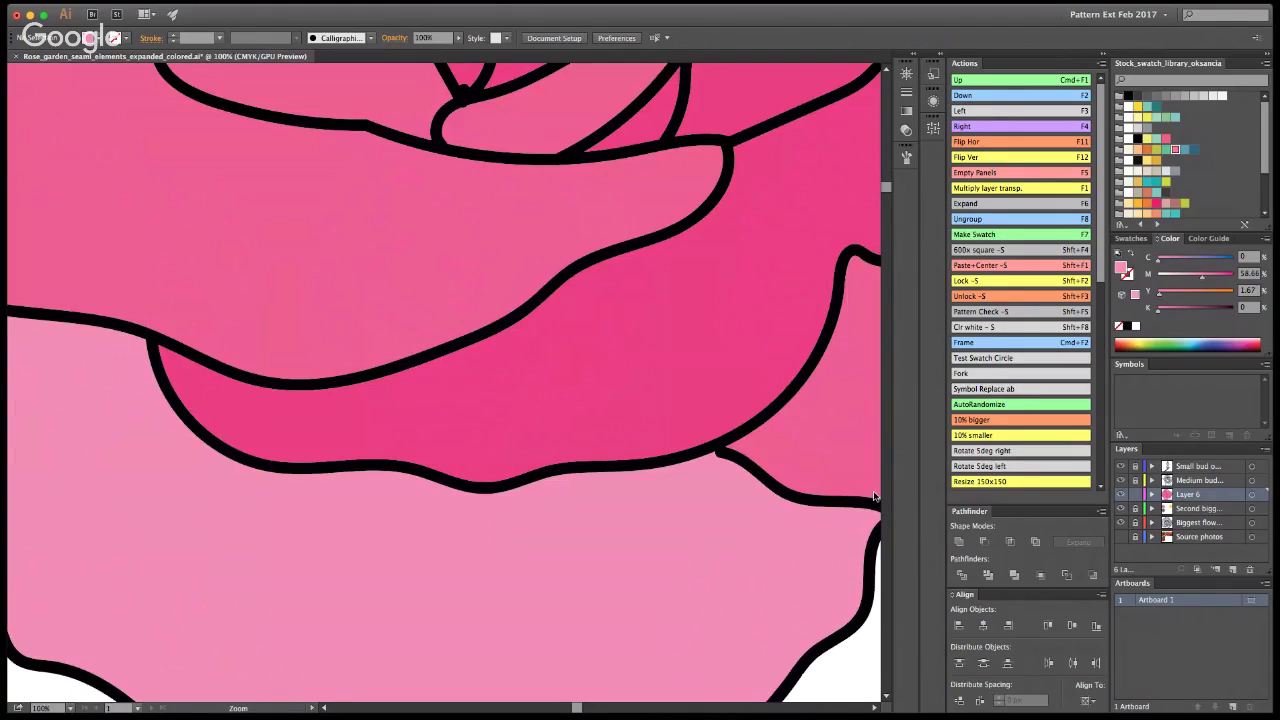
pyautogui.press('super+0')
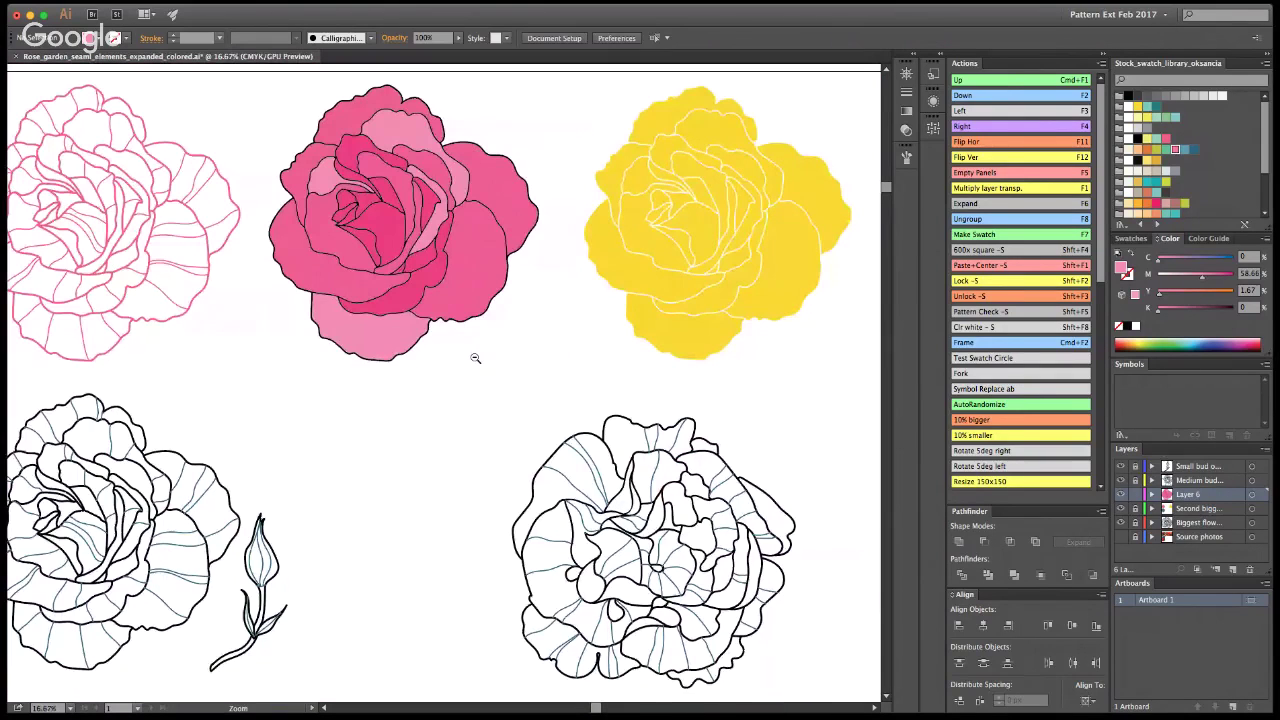
pyautogui.press('super+=')
pyautogui.press('super+=')
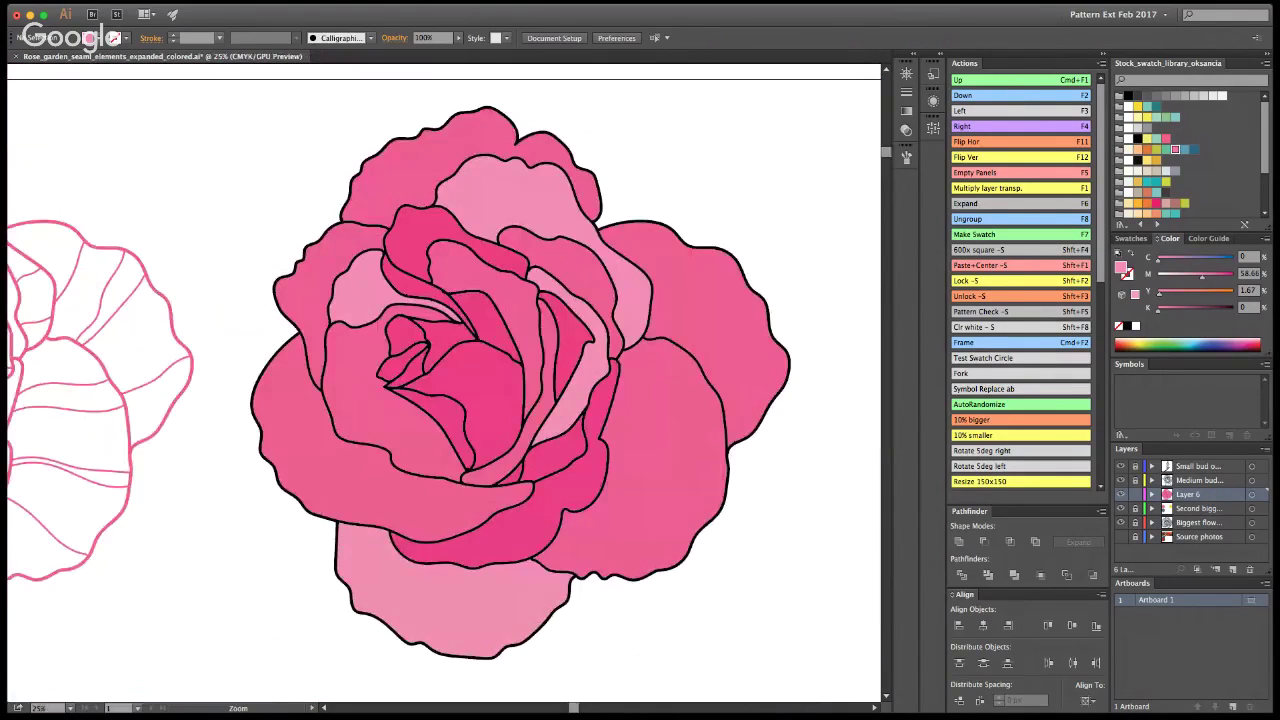
pyautogui.press('y')
pyautogui.click(588, 381)
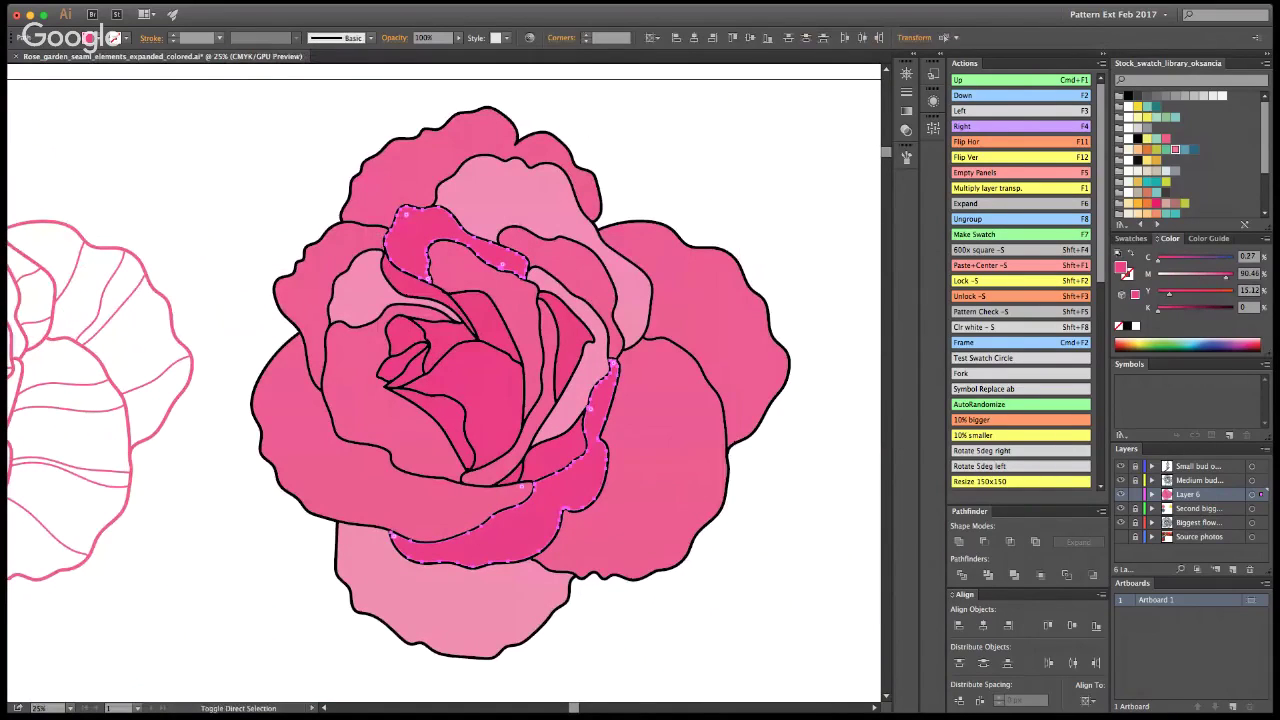
pyautogui.press('i')
pyautogui.click(641, 279)
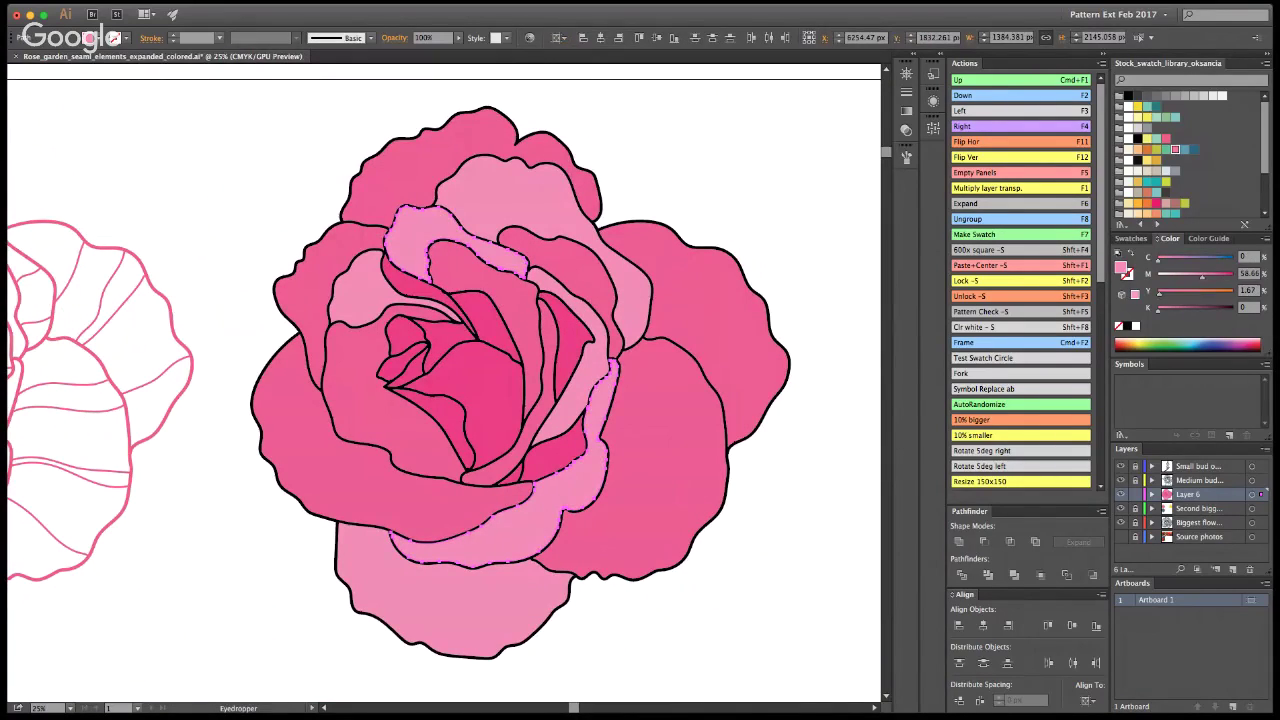
pyautogui.press('a')
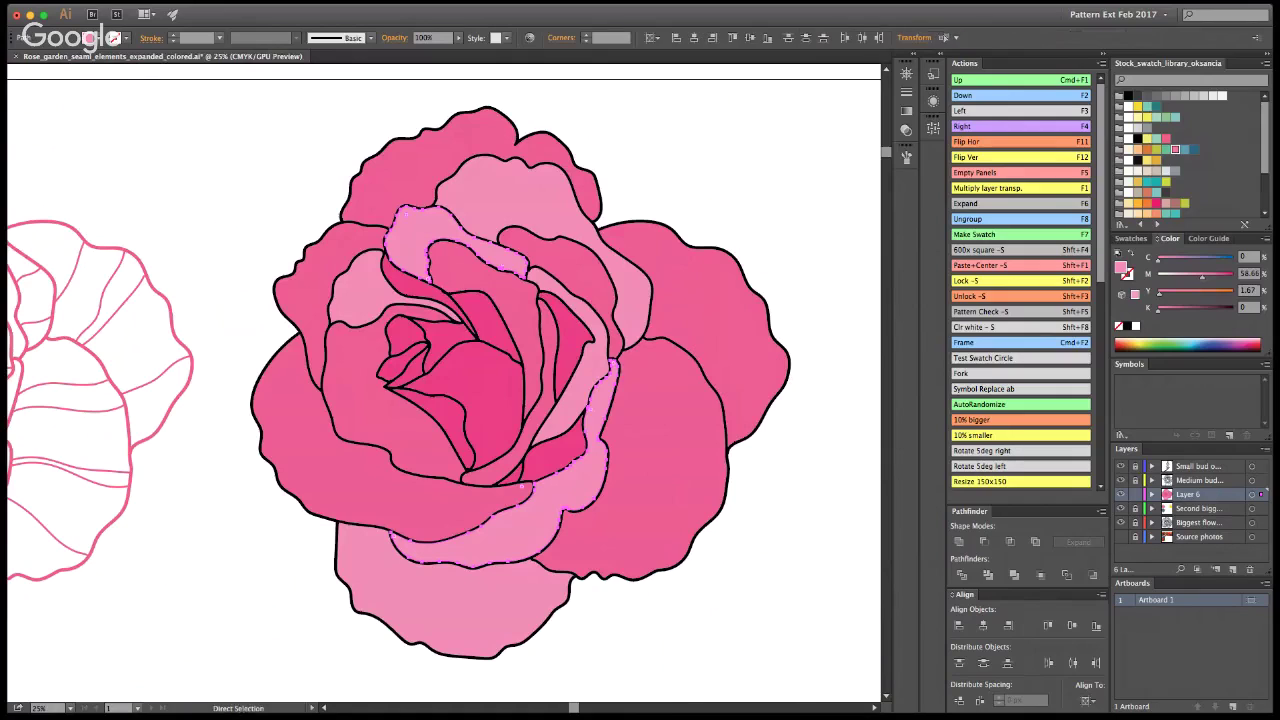
pyautogui.click(827, 270)
# Step: Match the narrow sliver beneath the light folded petal above the centre to the outer petals' pink (C 0, M 80.02, Y 9.8, K 0)
pyautogui.click(430, 291)
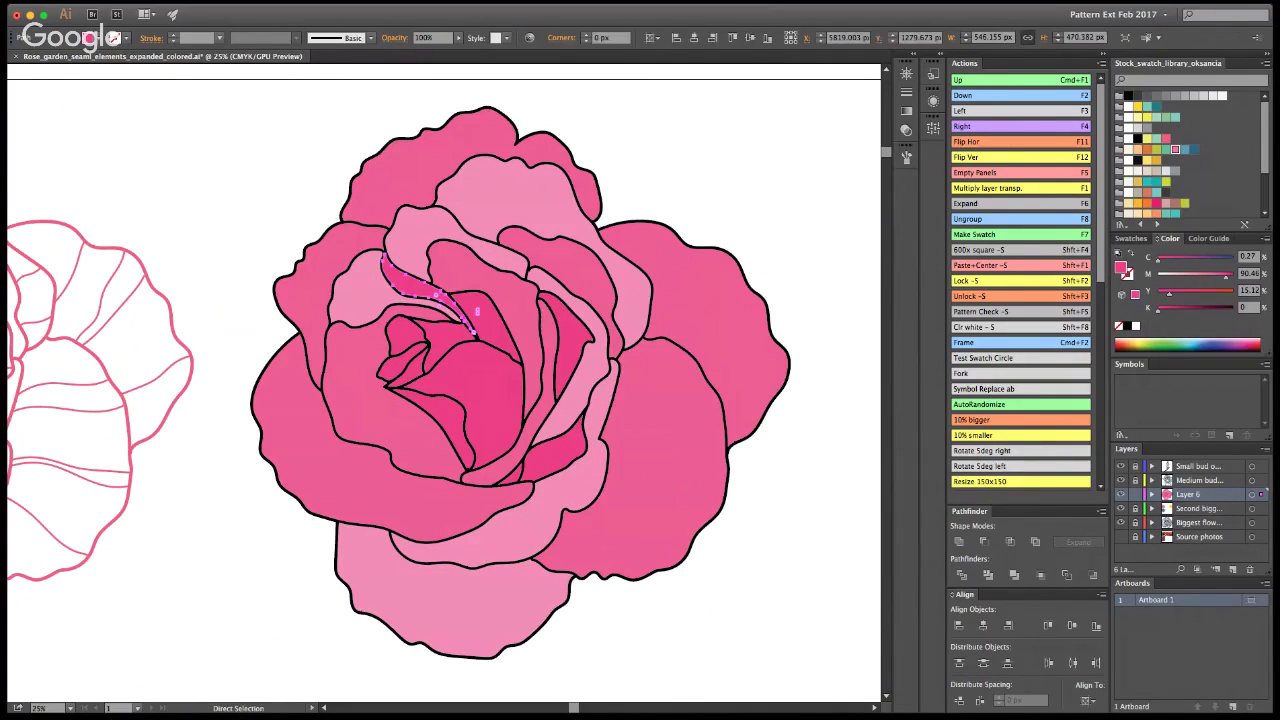
pyautogui.press('i')
pyautogui.click(560, 228)
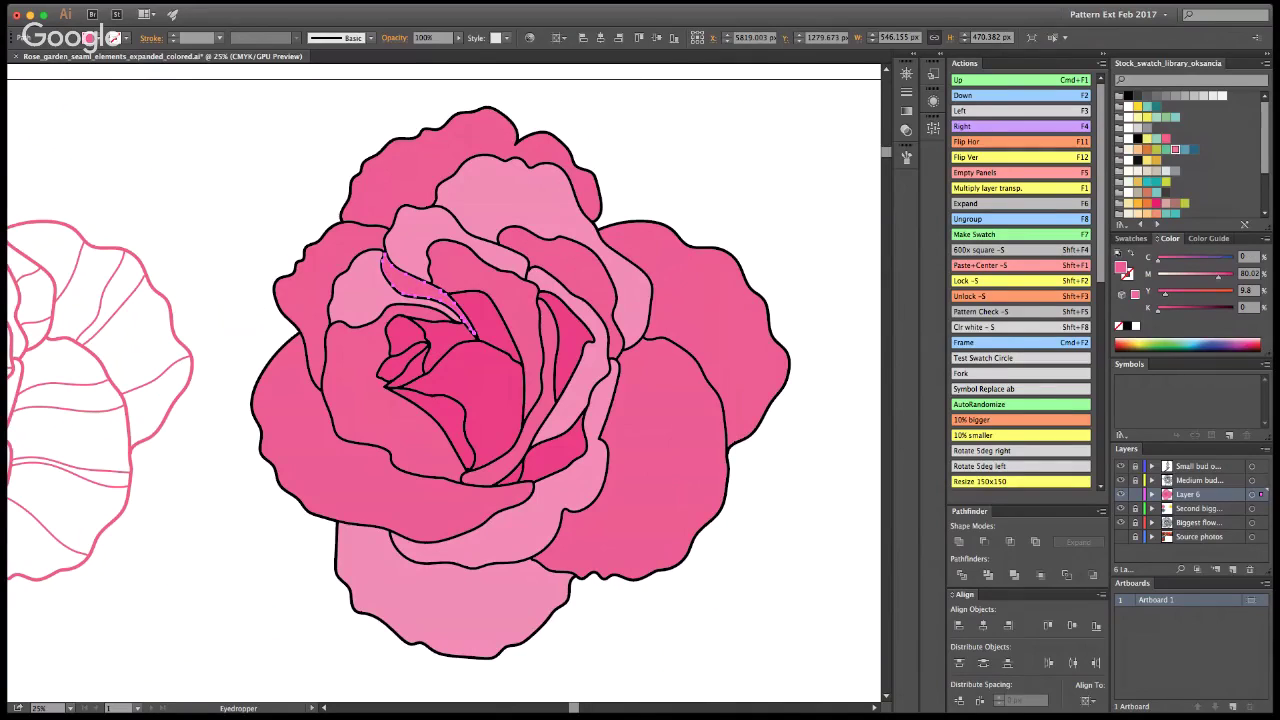
# Step: Fill the large central petal with a darker pink (C 10.88, M 96.71, Y 23.3, K 0)
pyautogui.press('a')
pyautogui.click(514, 400)
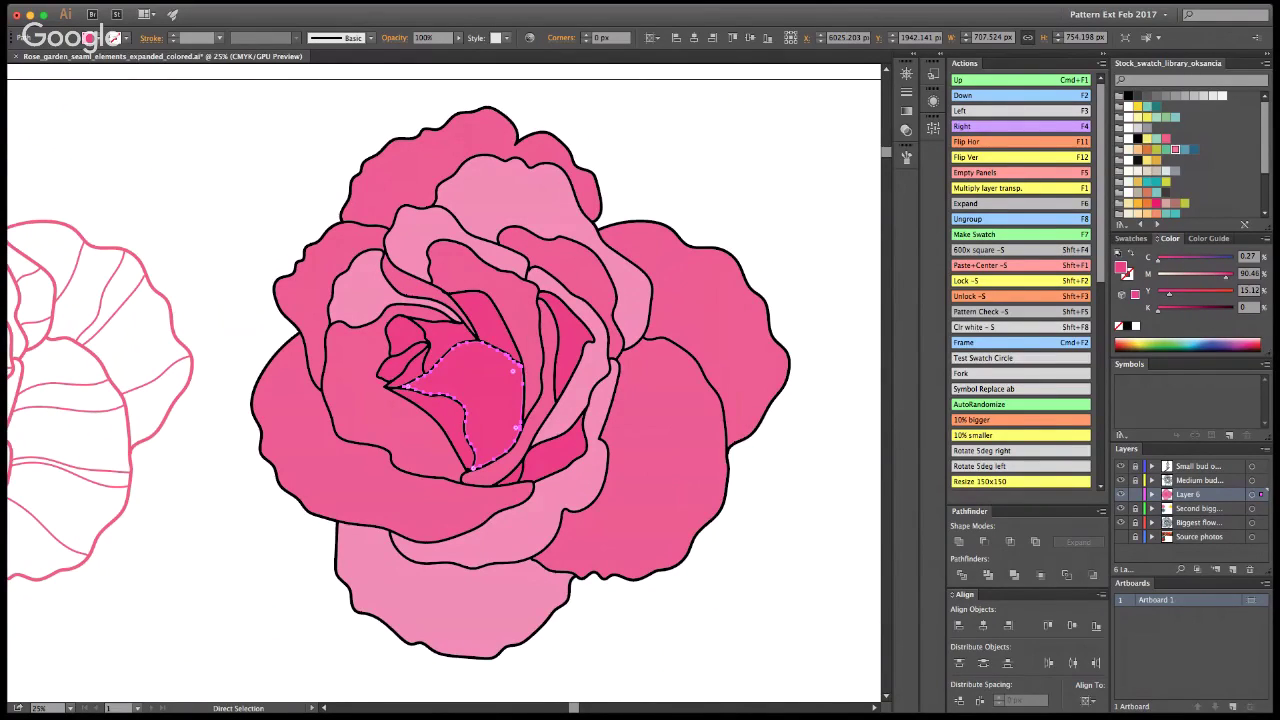
pyautogui.click(831, 186)
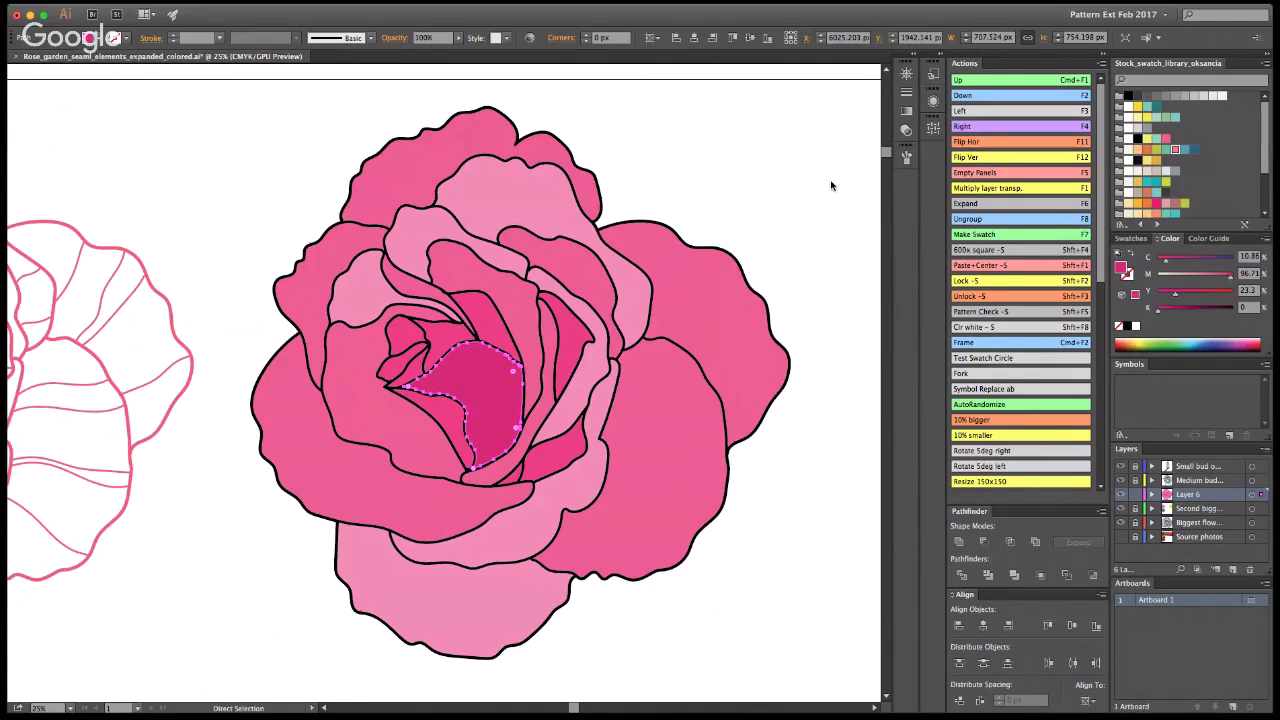
# Step: Sample the central petal's colour onto the small lower bud petal and darken it to C 23.15, M 100, Y 32.14, K 1.43
pyautogui.click(405, 333)
pyautogui.click(395, 364)
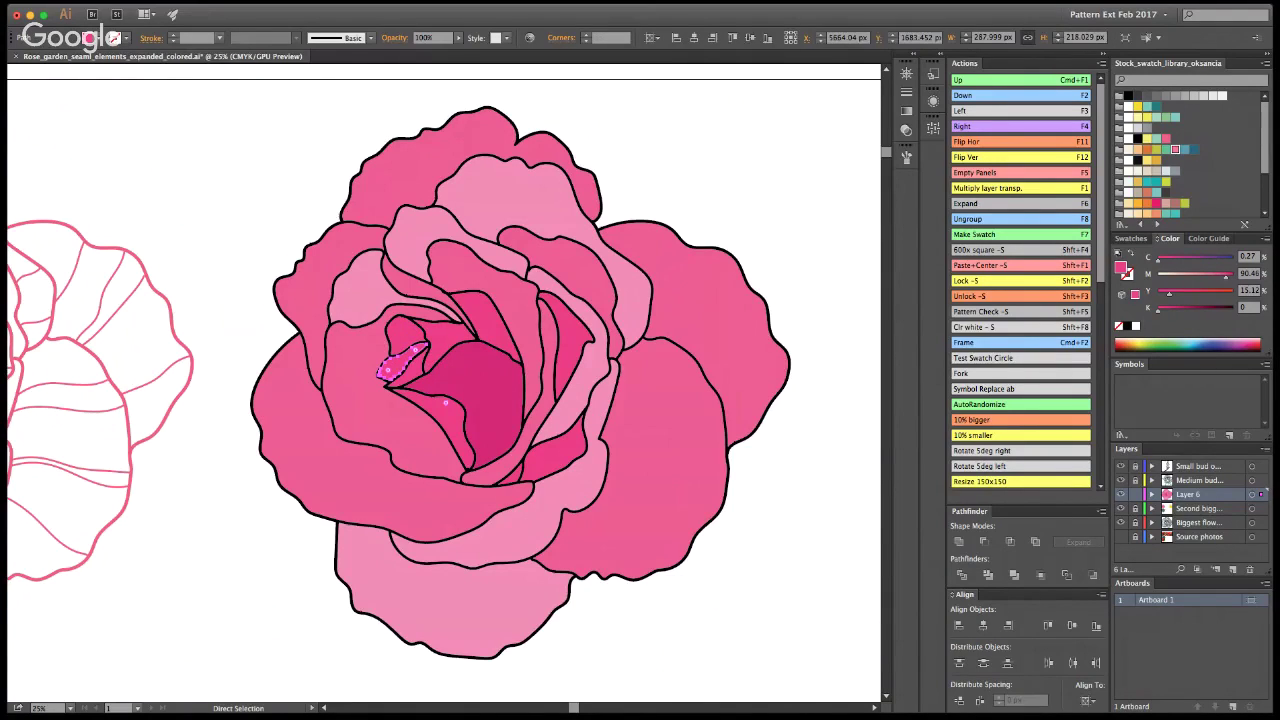
pyautogui.press('i')
pyautogui.click(498, 375)
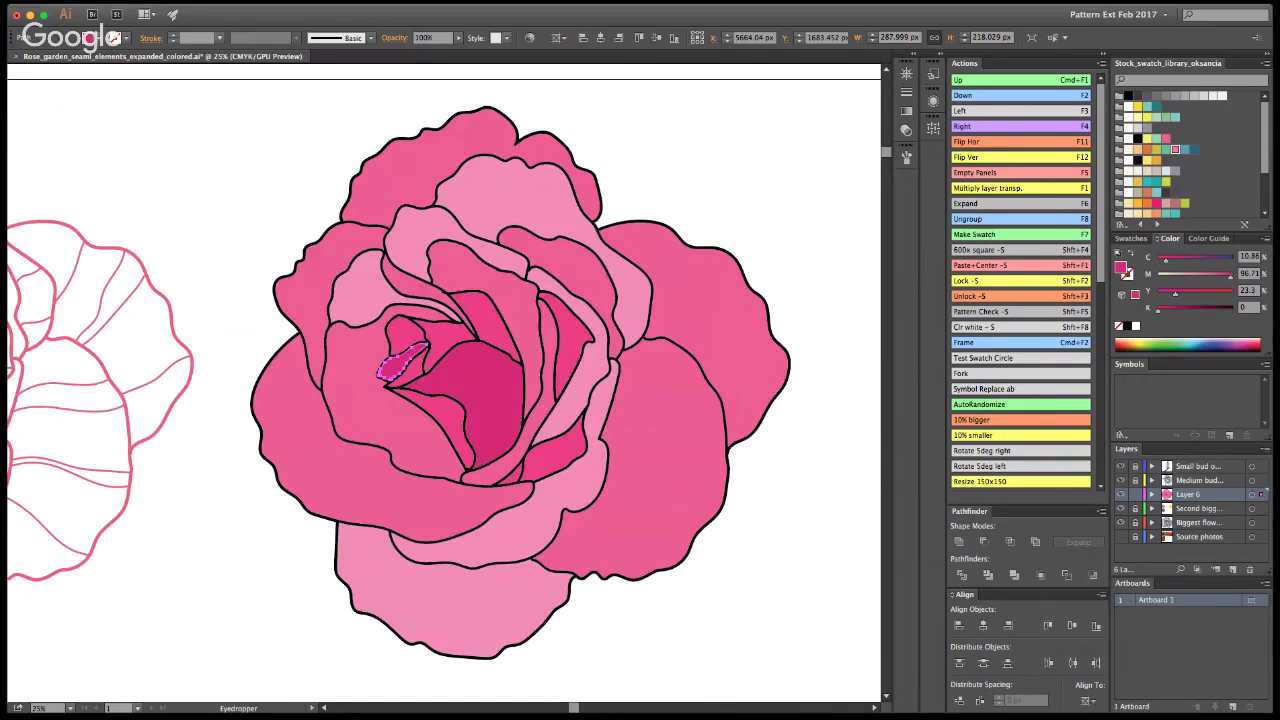
pyautogui.moveTo(1166, 261); pyautogui.dragTo(1182, 261)
pyautogui.press('a')
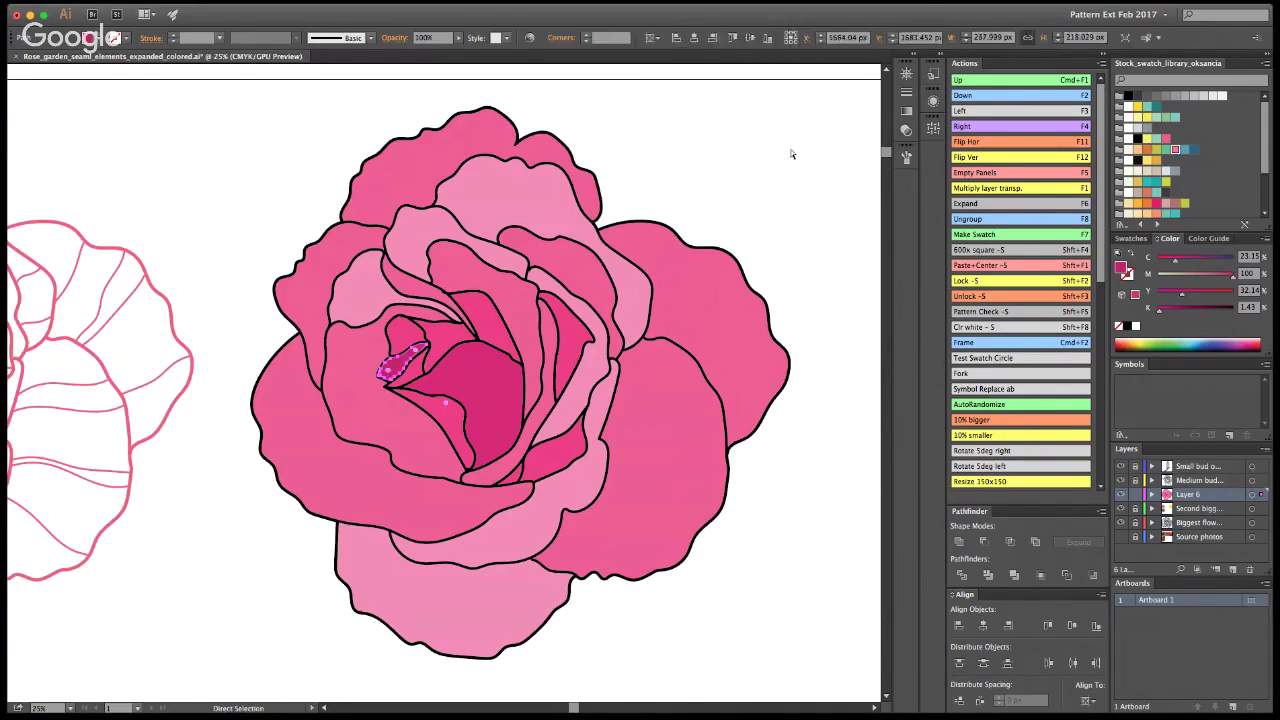
# Step: Fill the small upper bud petal at the rose's centre with a still darker plum pink (C 33.91, M 100, Y 40.92)
pyautogui.click(790, 155)
pyautogui.click(416, 331)
pyautogui.press('i')
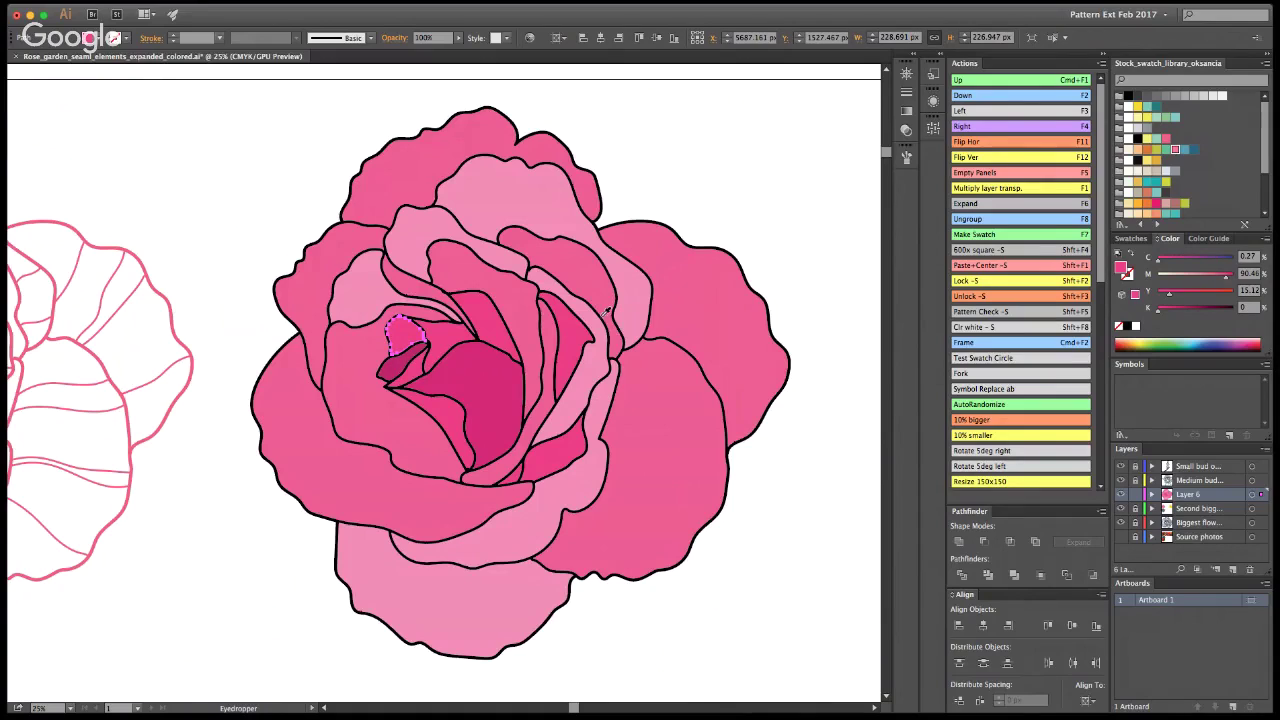
pyautogui.click(412, 356)
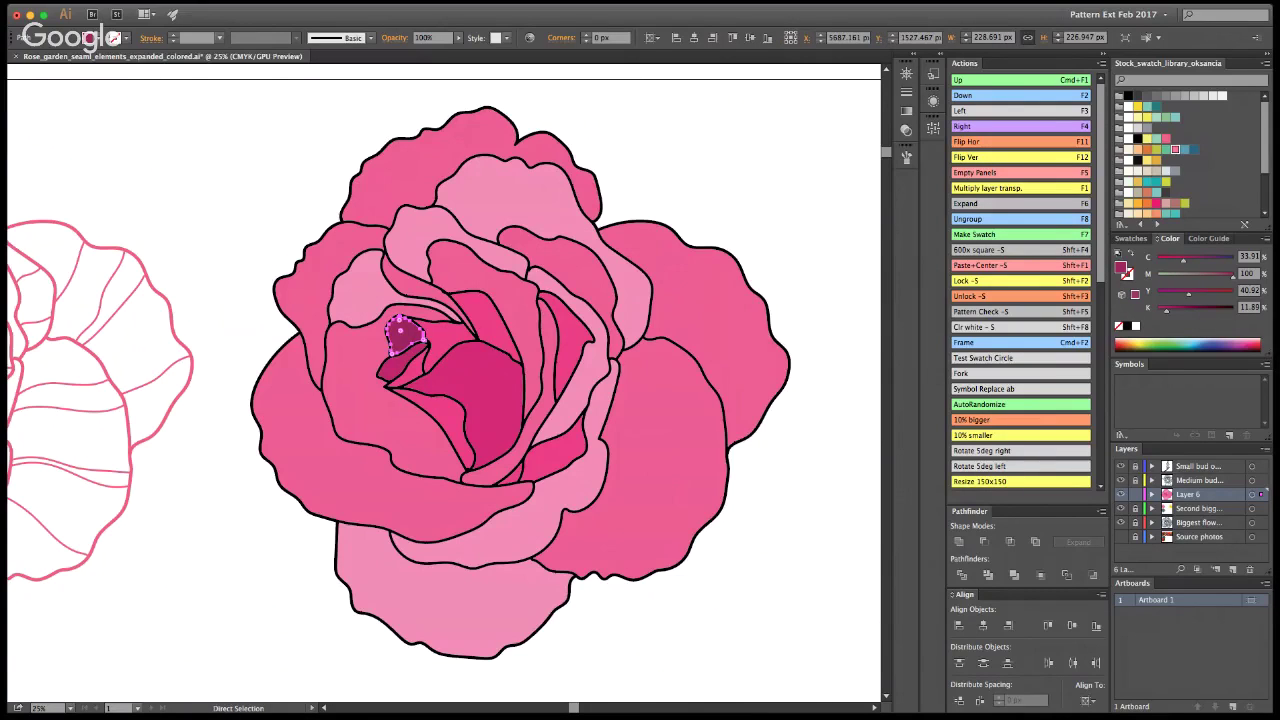
pyautogui.press('super+x')
pyautogui.press('v')
pyautogui.press('super+f')
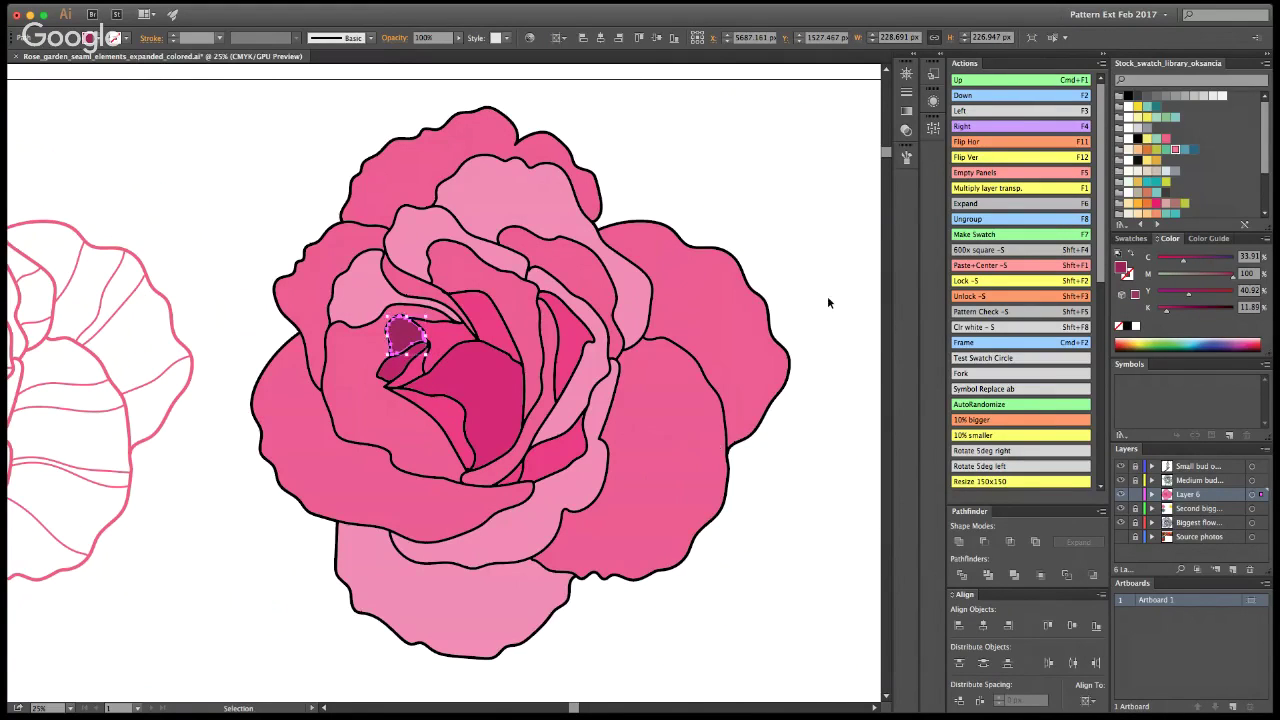
pyautogui.click(836, 299)
# Step: Recolour the petal-filled rose's black outline white by sampling the white background
pyautogui.doubleClick(912, 497)
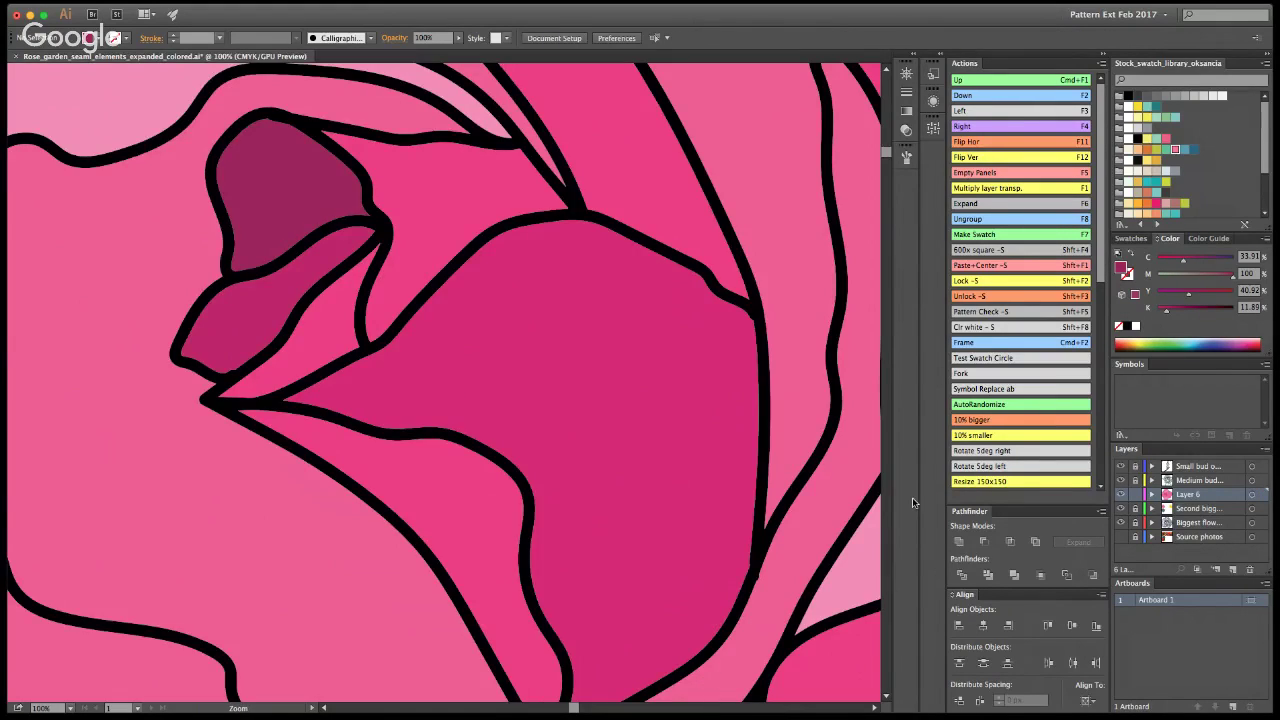
pyautogui.press('super+0')
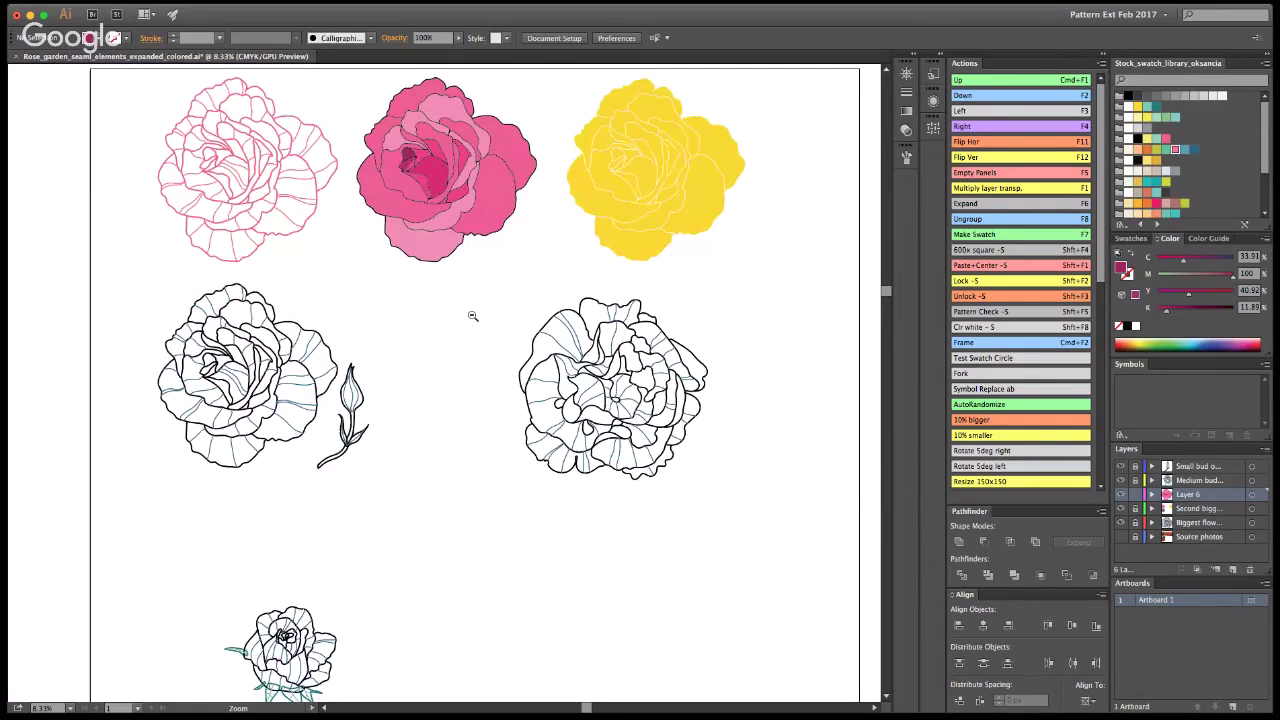
pyautogui.moveTo(315, 72); pyautogui.dragTo(538, 268)
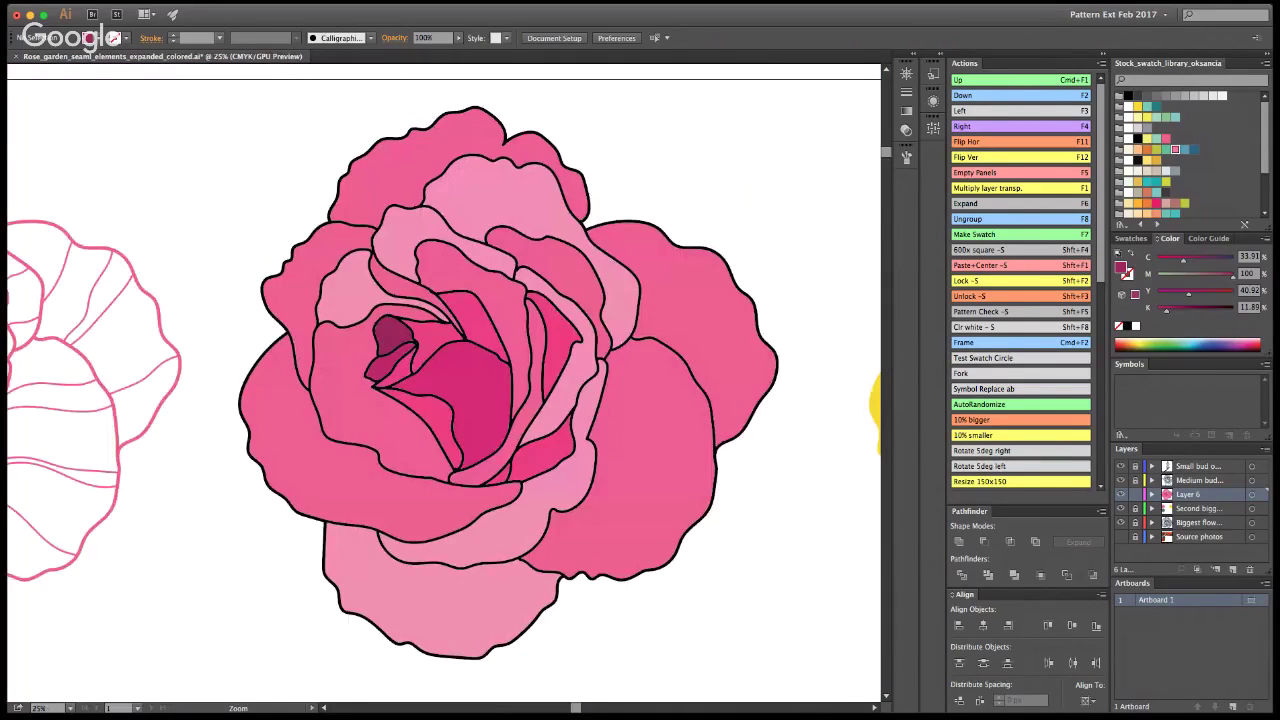
pyautogui.press('v')
pyautogui.click(560, 155)
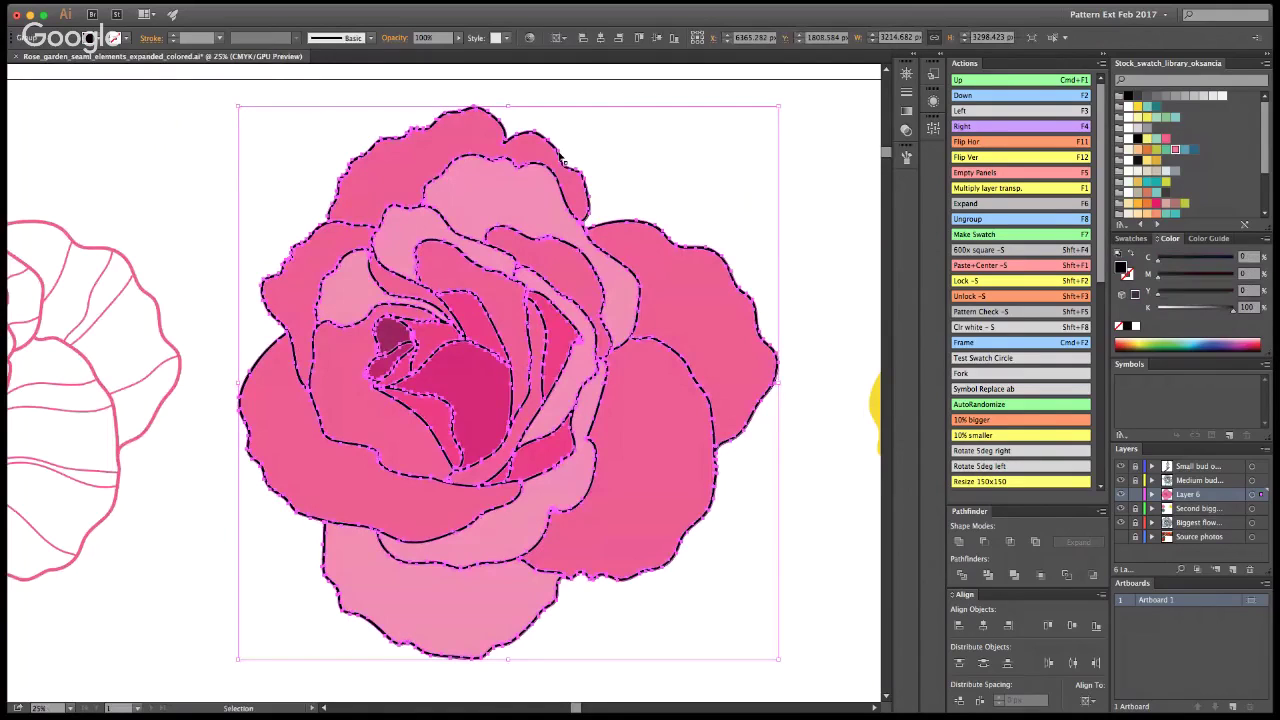
pyautogui.press('i')
pyautogui.click(814, 218)
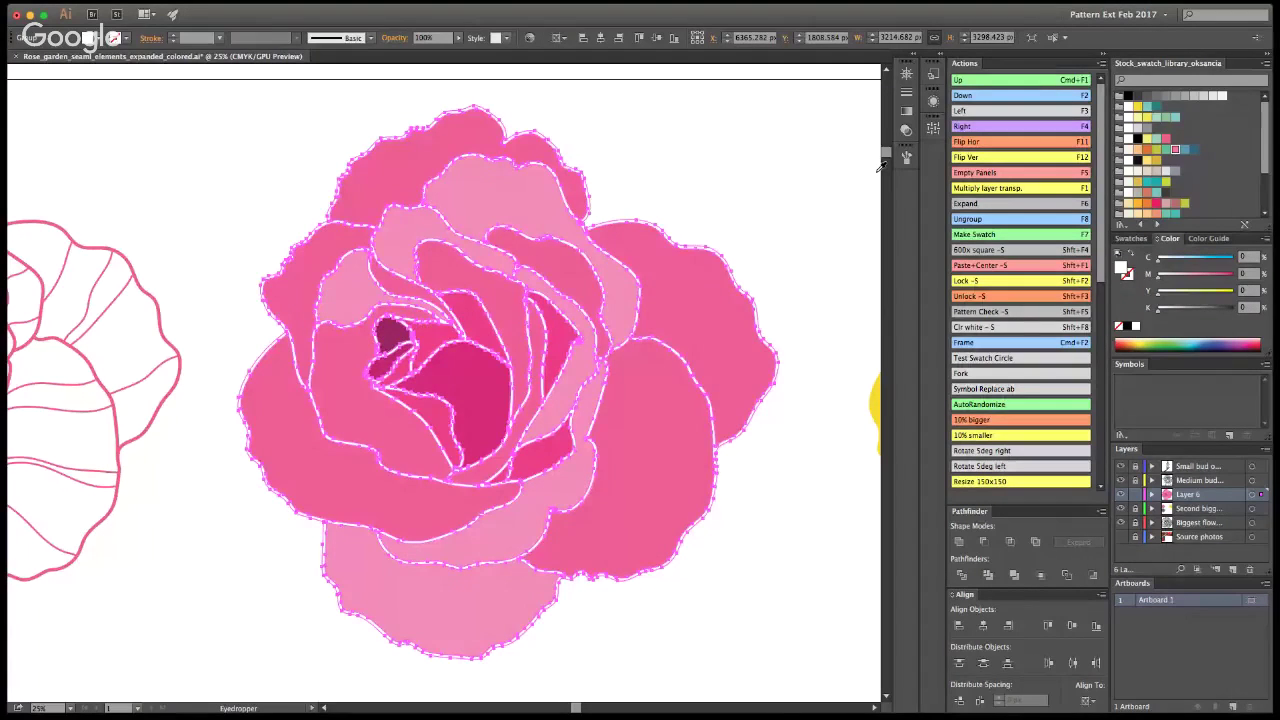
pyautogui.press('v')
pyautogui.click(784, 201)
# Step: Examine the white outline of the petal-filled pink rose up close and beside the other roses
pyautogui.press('z')
pyautogui.press('super+1')
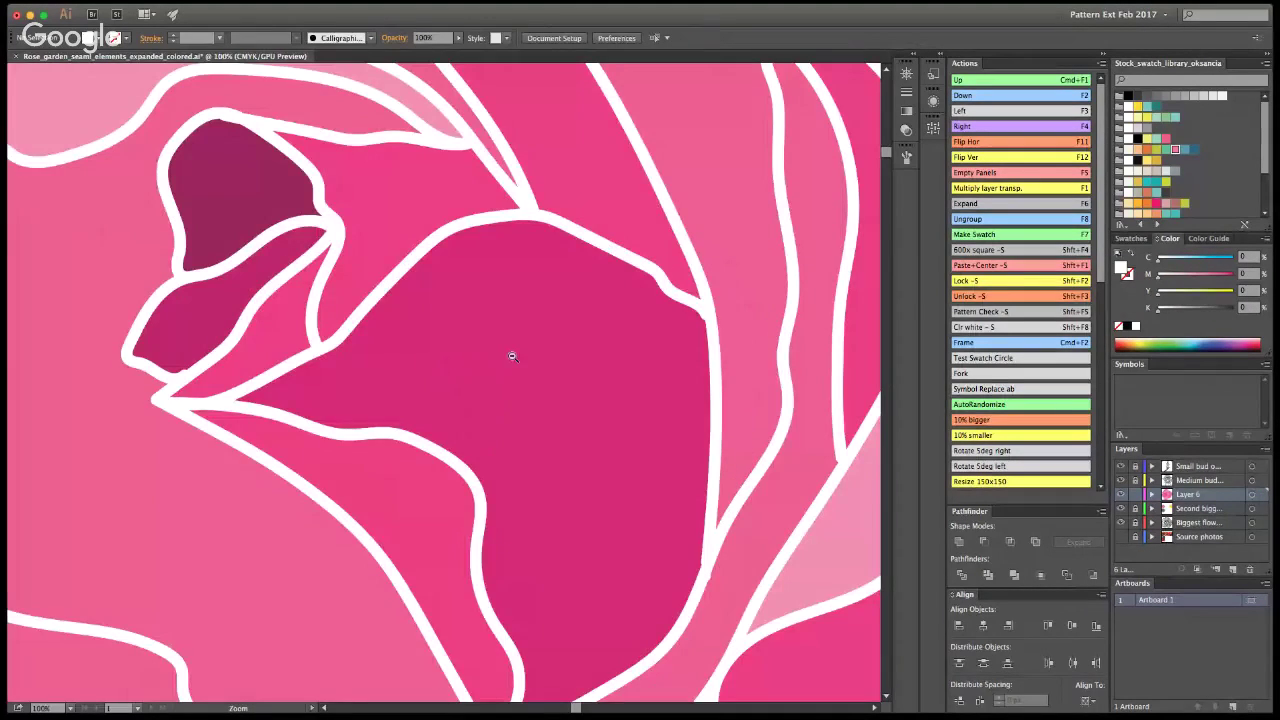
pyautogui.keyDown('alt'); pyautogui.click(500, 359); pyautogui.keyUp('alt')
pyautogui.keyDown('alt'); pyautogui.click(460, 370); pyautogui.keyUp('alt')
pyautogui.keyDown('alt'); pyautogui.click(455, 372); pyautogui.keyUp('alt')
pyautogui.keyDown('alt'); pyautogui.click(455, 372); pyautogui.keyUp('alt')
pyautogui.keyDown('alt'); pyautogui.click(481, 382); pyautogui.keyUp('alt')
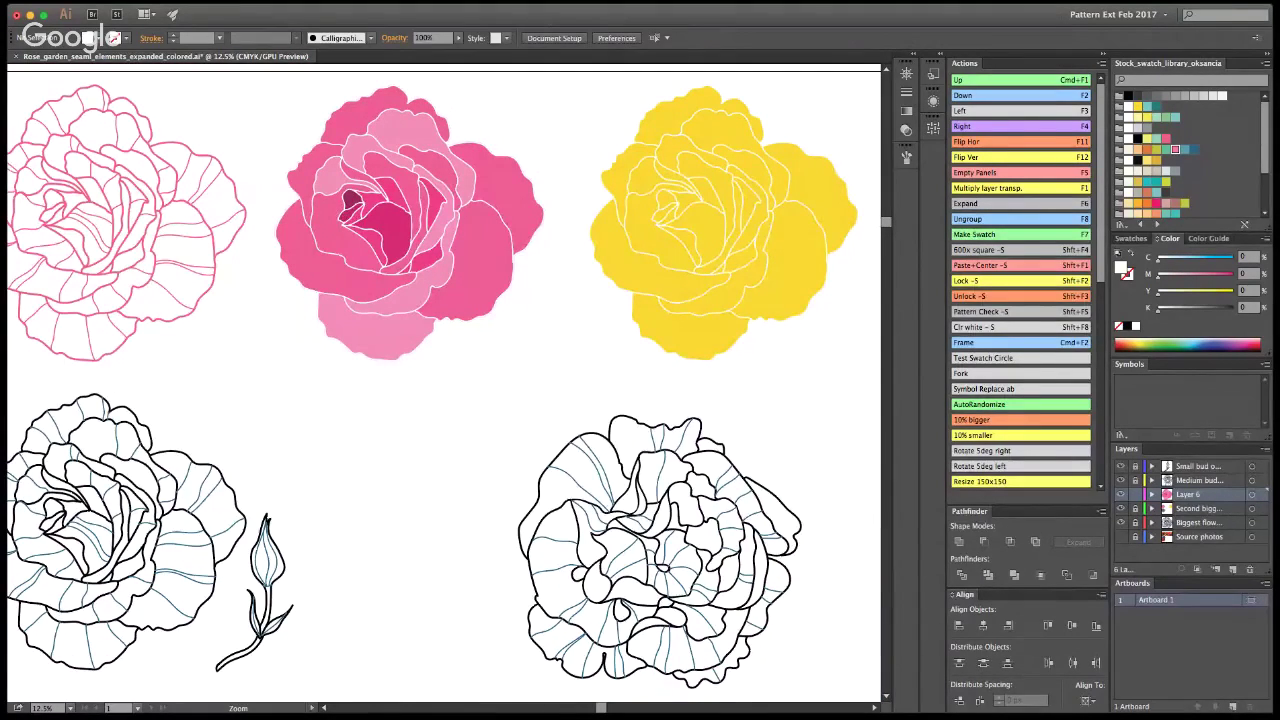
pyautogui.press('v')
pyautogui.click(537, 200)
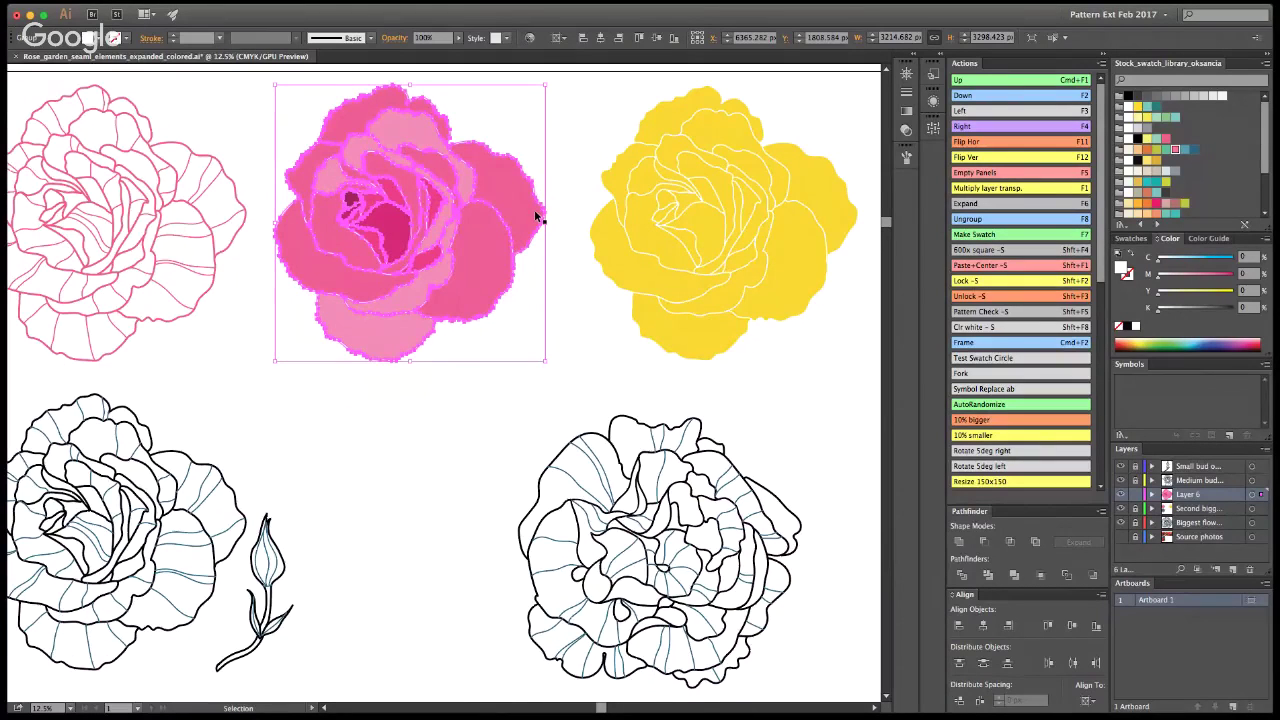
pyautogui.click(244, 253)
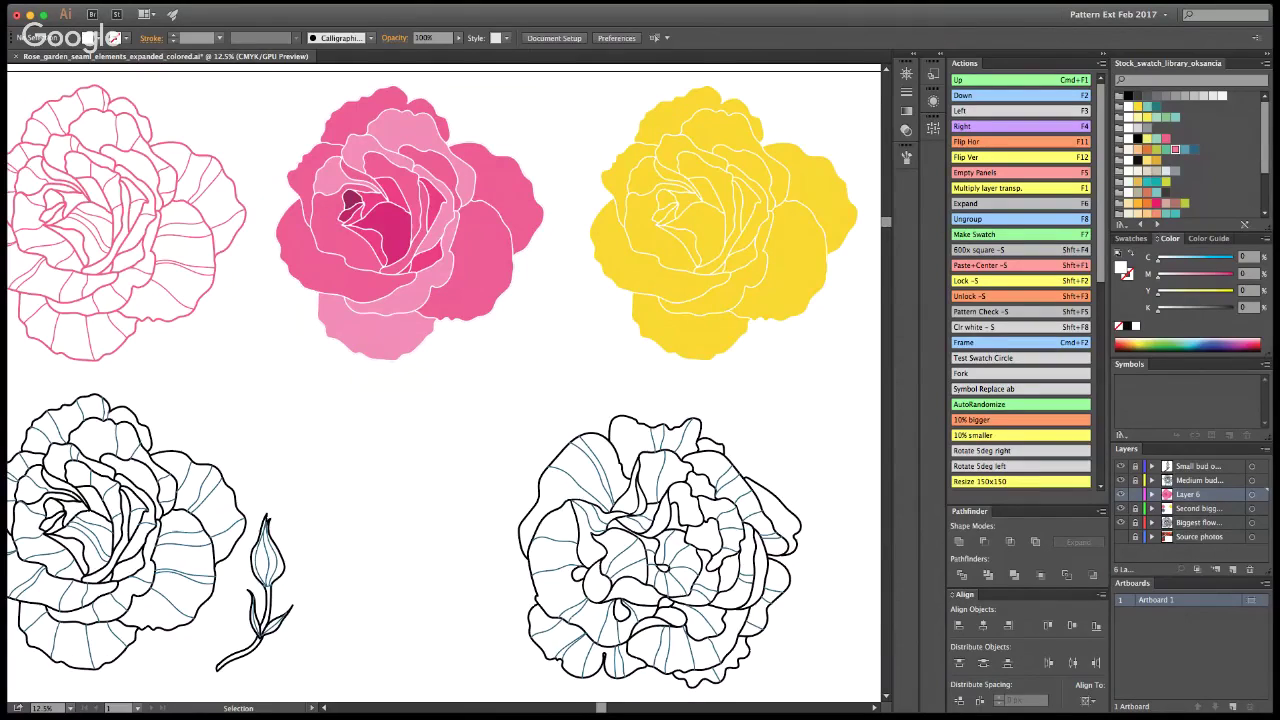
# Step: Place the white vein lines on top of the petals of the petal-filled pink rose
pyautogui.click(497, 298)
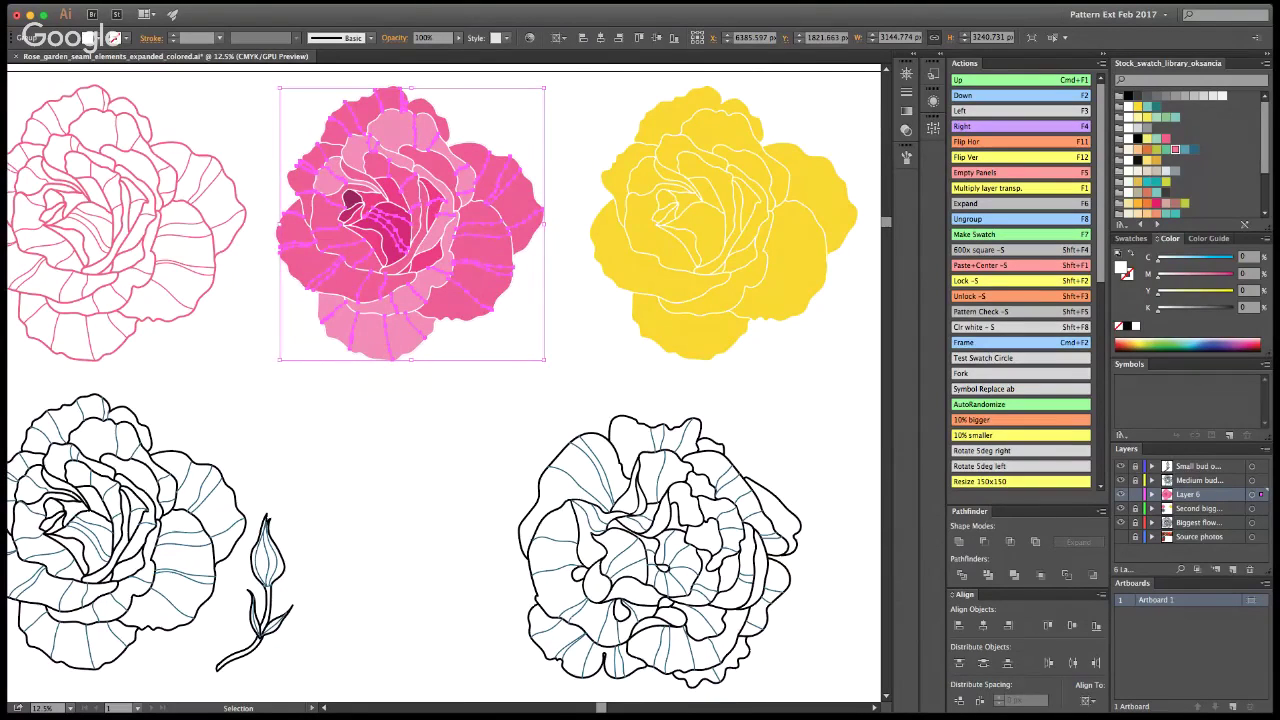
pyautogui.press('i')
pyautogui.keyDown('super'); pyautogui.click(549, 376); pyautogui.keyUp('super')
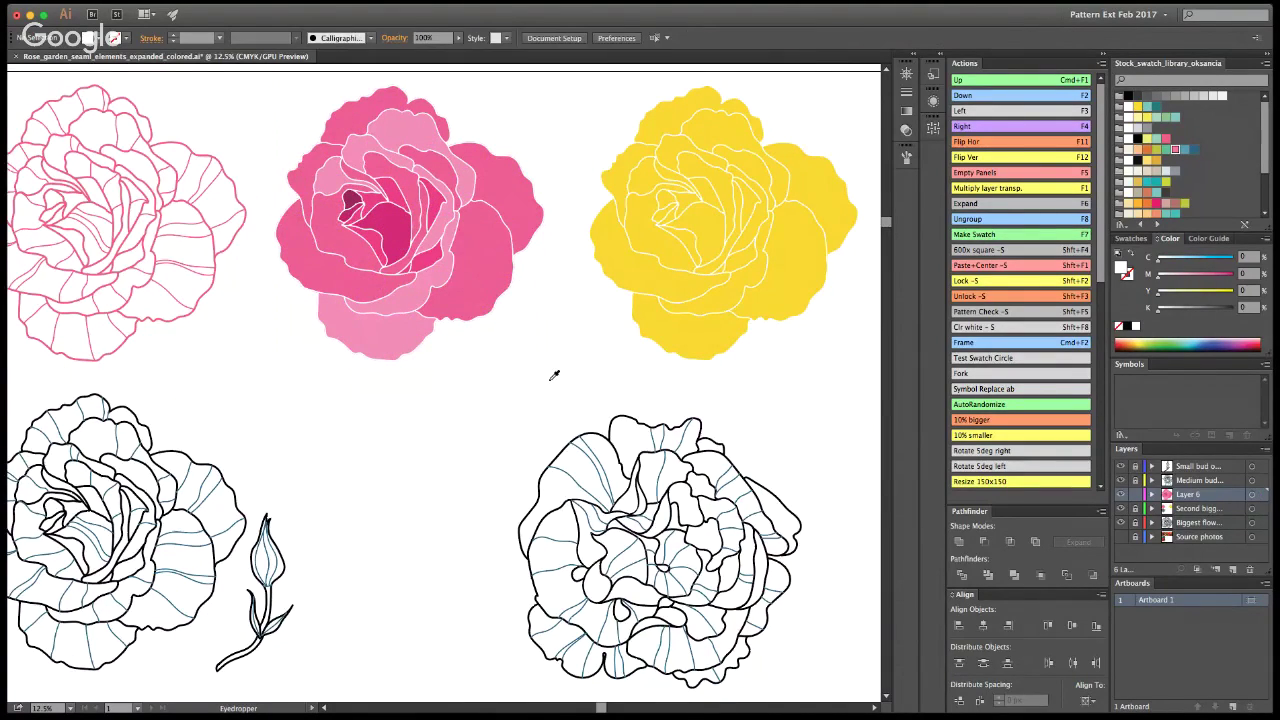
pyautogui.press('super+z')
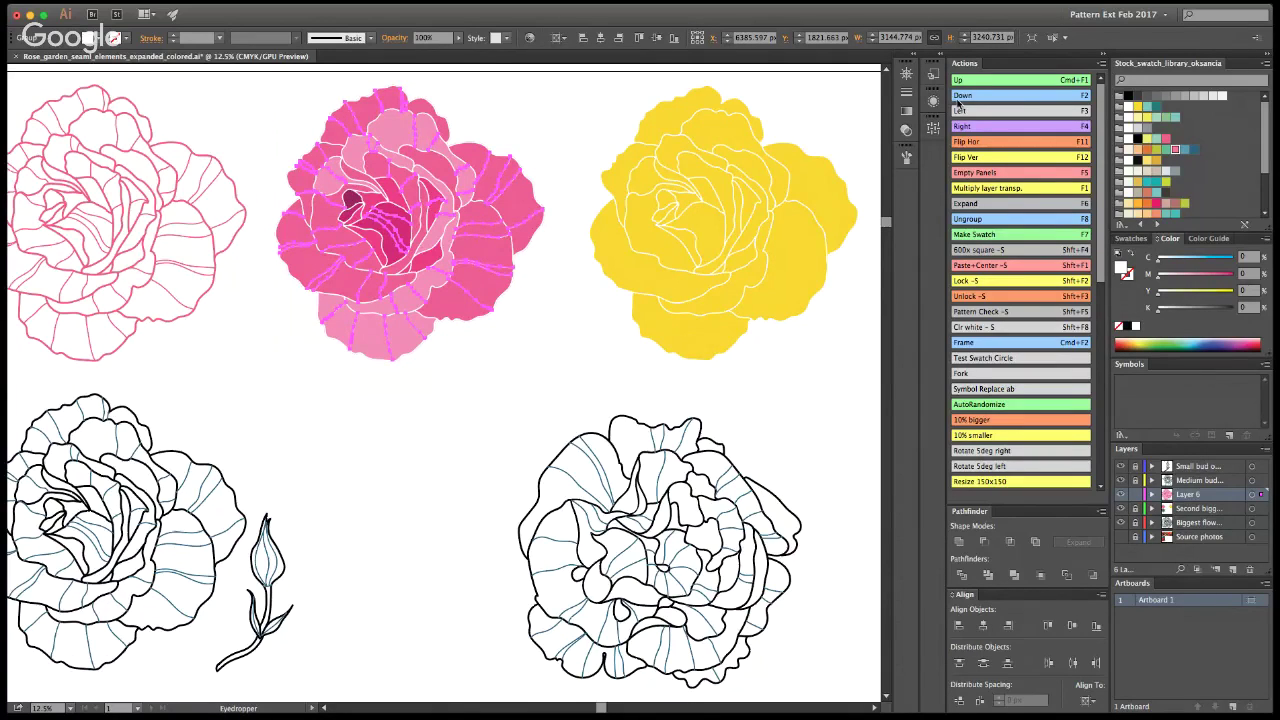
pyautogui.press('v')
pyautogui.click(870, 226)
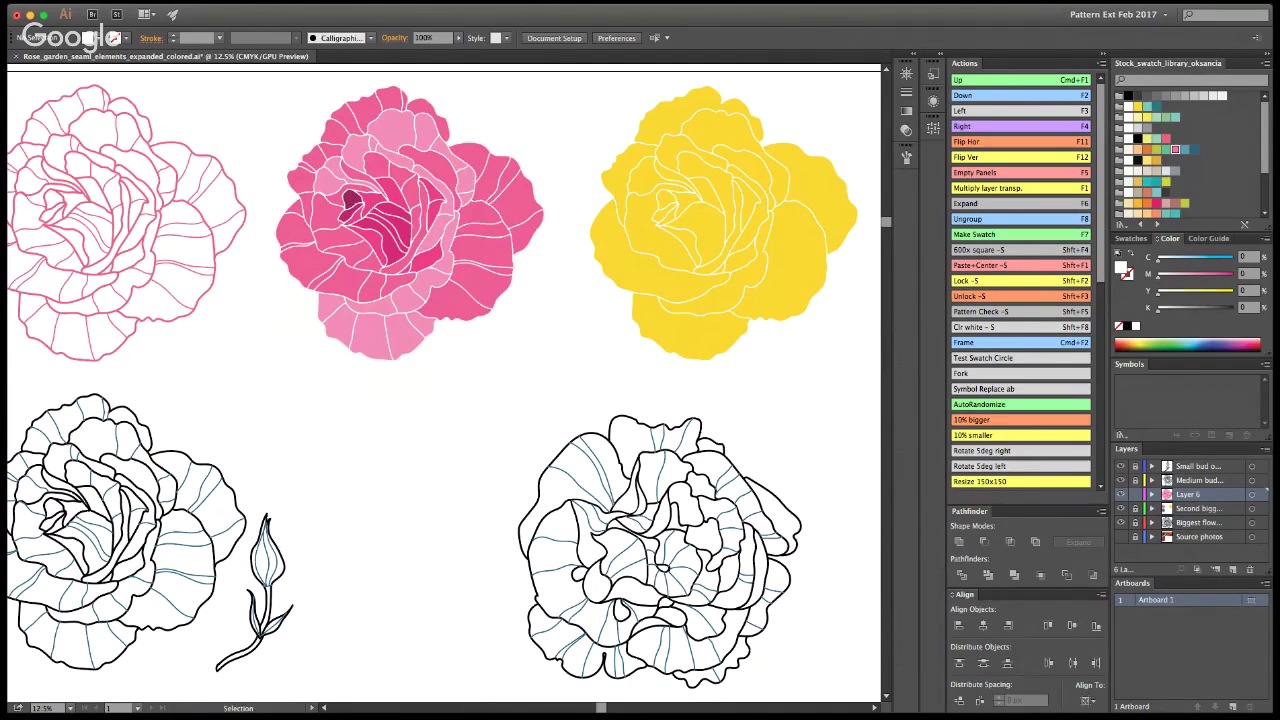
# Step: Recolour the petal-filled rose's vein lines dark plum by sampling the small upper bud petal
pyautogui.press('z')
pyautogui.press('super+minus')
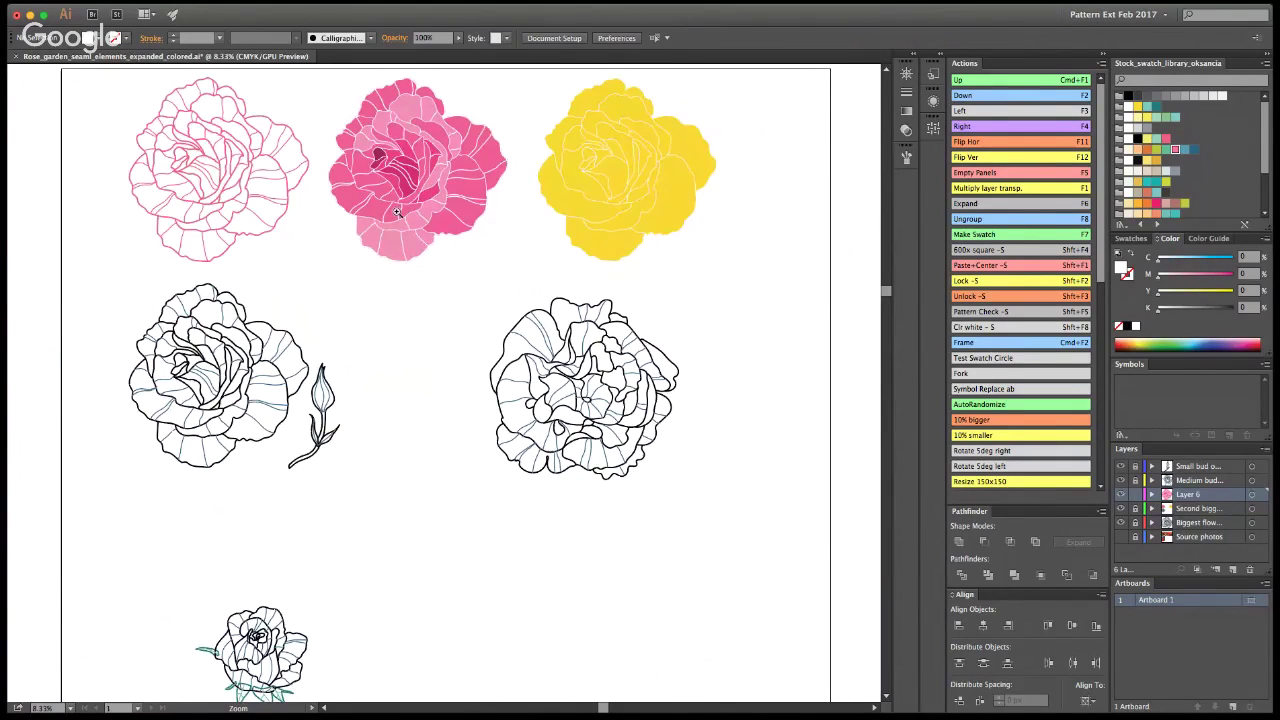
pyautogui.click(397, 212)
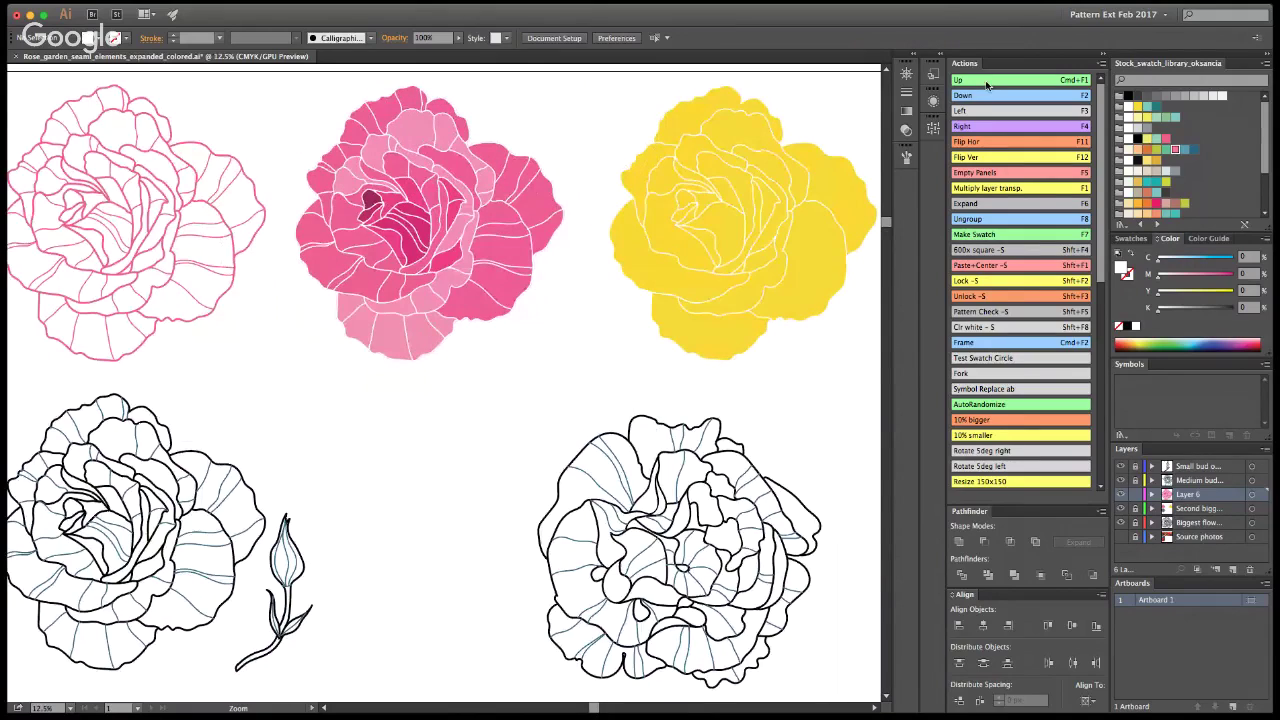
pyautogui.press('v')
pyautogui.click(463, 195)
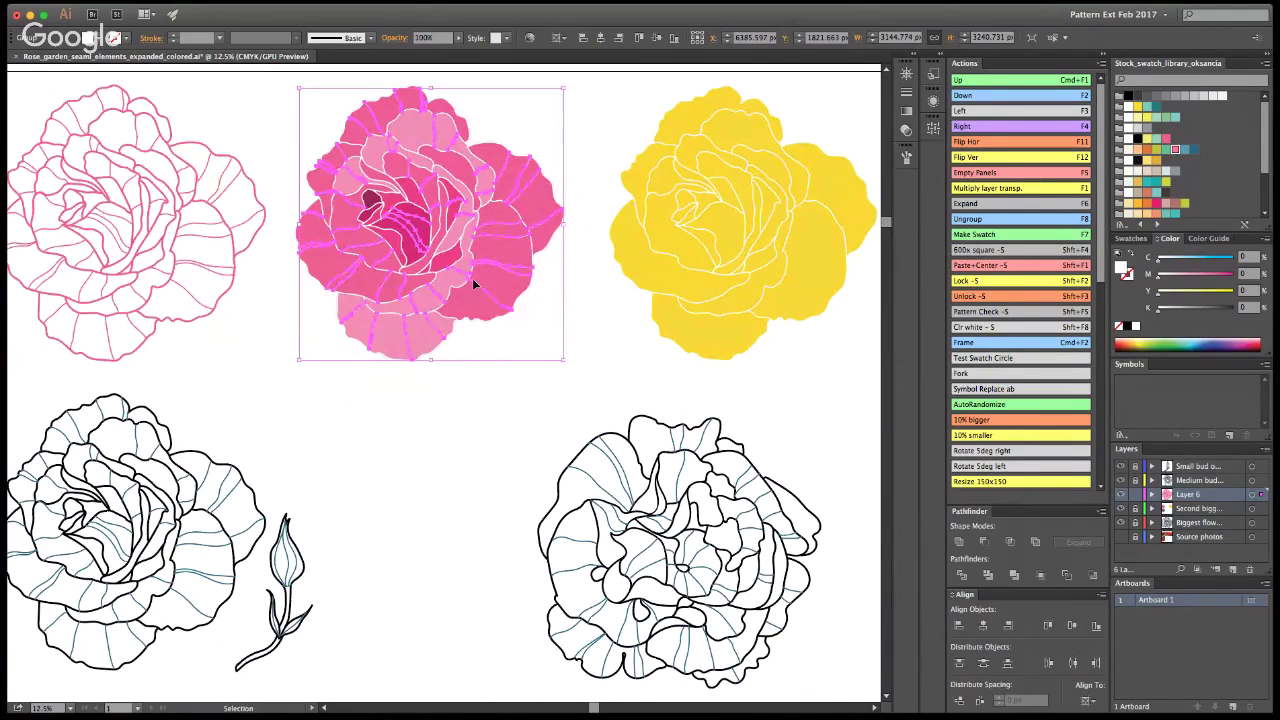
pyautogui.press('i')
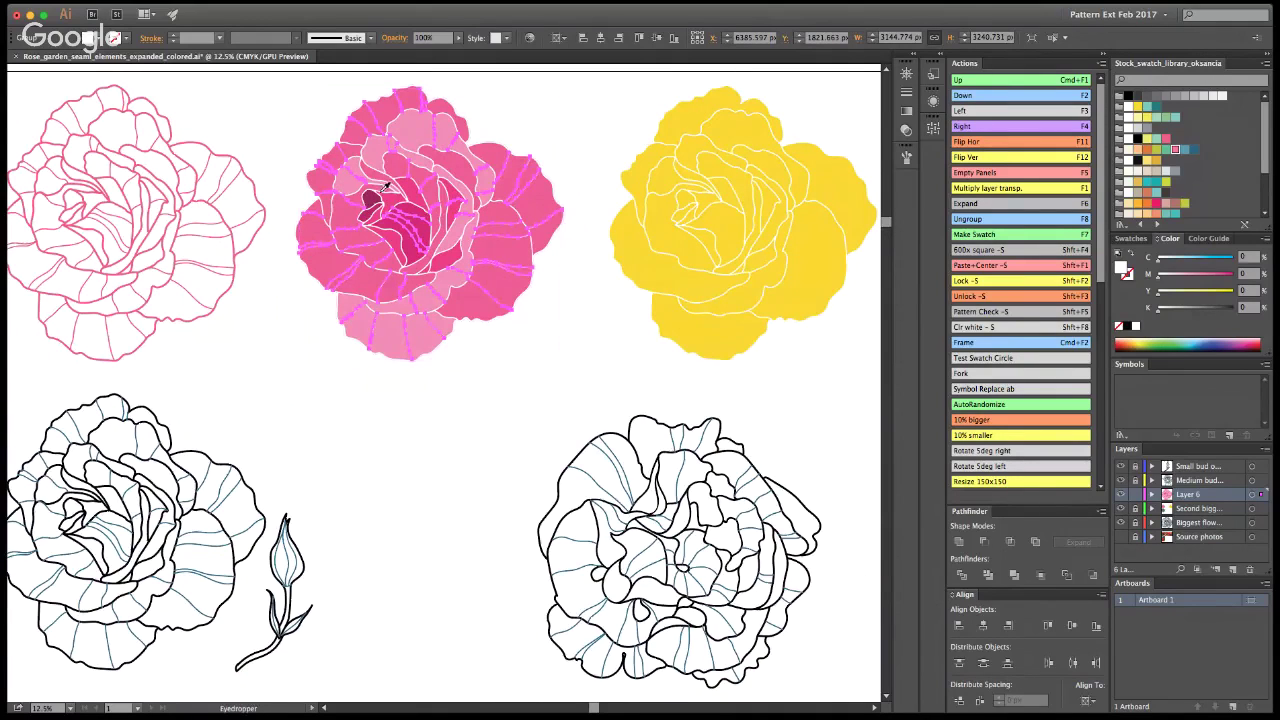
pyautogui.click(370, 200)
pyautogui.press('v')
pyautogui.click(588, 128)
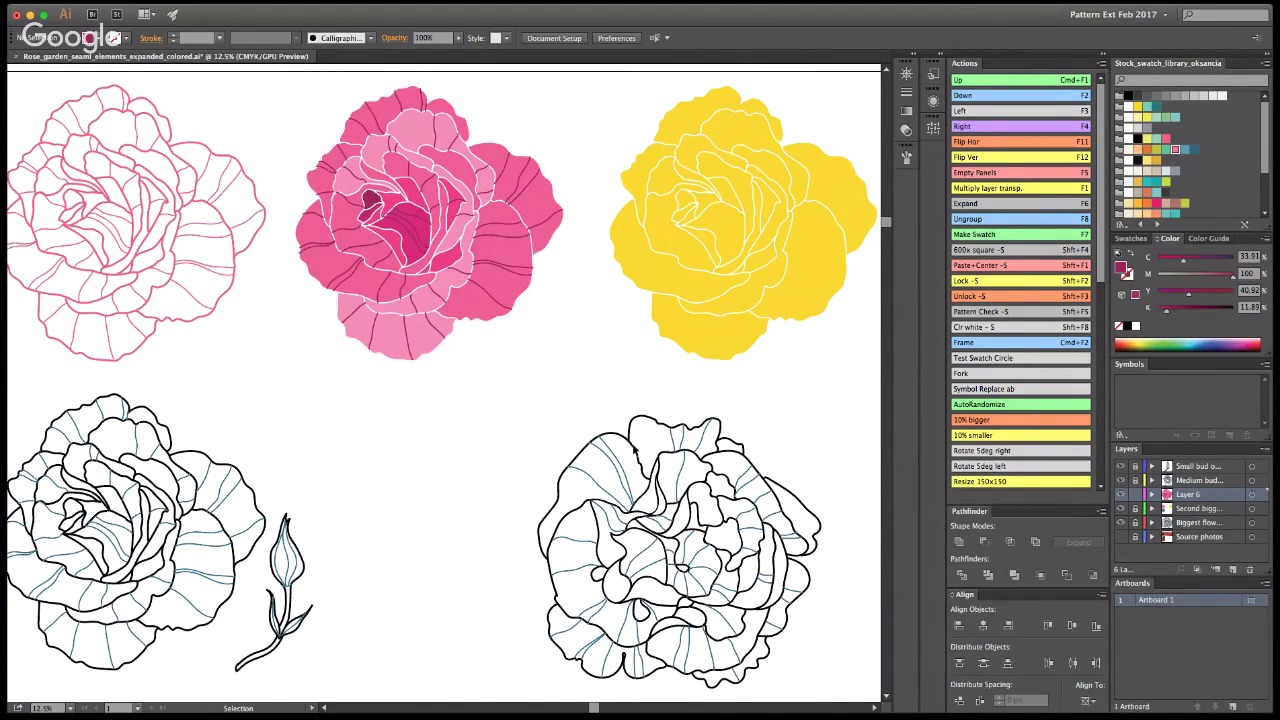
# Step: Bring the petal-filled rose's white outline in front of its plum vein lines
pyautogui.click(525, 163)
pyautogui.click(545, 160)
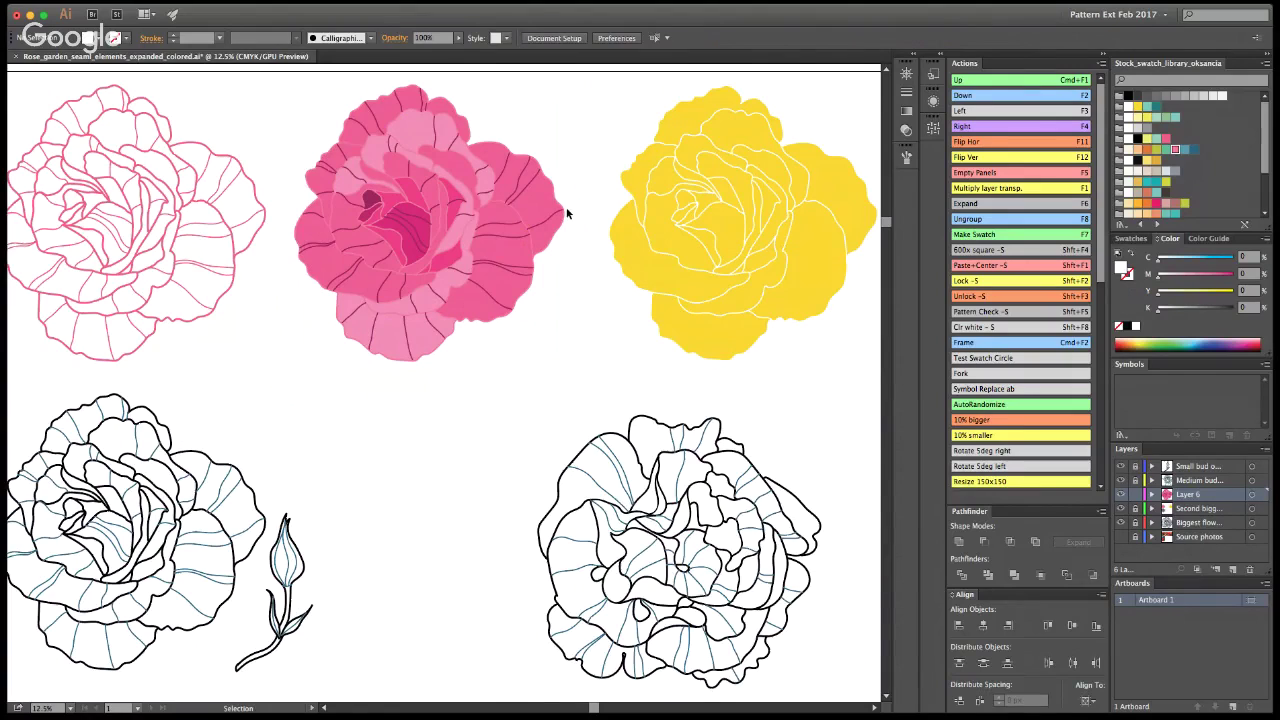
pyautogui.press('a')
pyautogui.press('super+a')
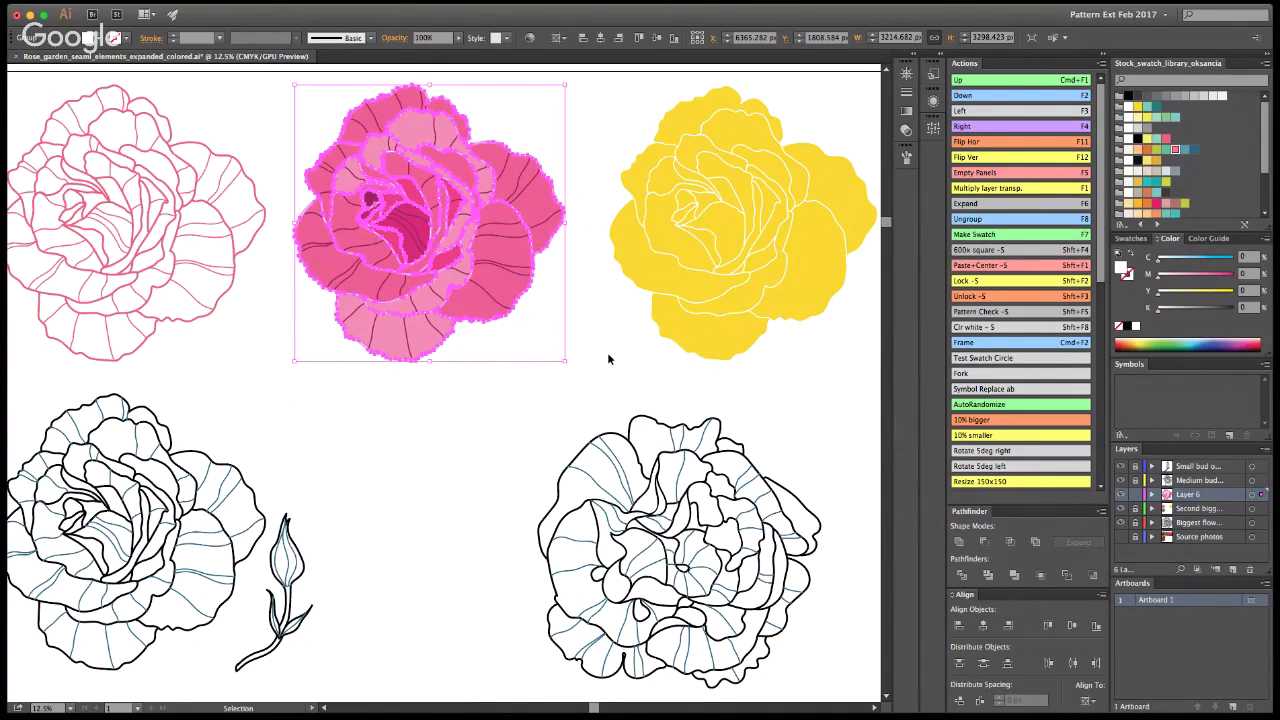
pyautogui.click(607, 352)
# Step: Duplicate the petal-filled pink rose with its white outline but without the veins, and place the copy just beyond the yellow rose
pyautogui.press('z')
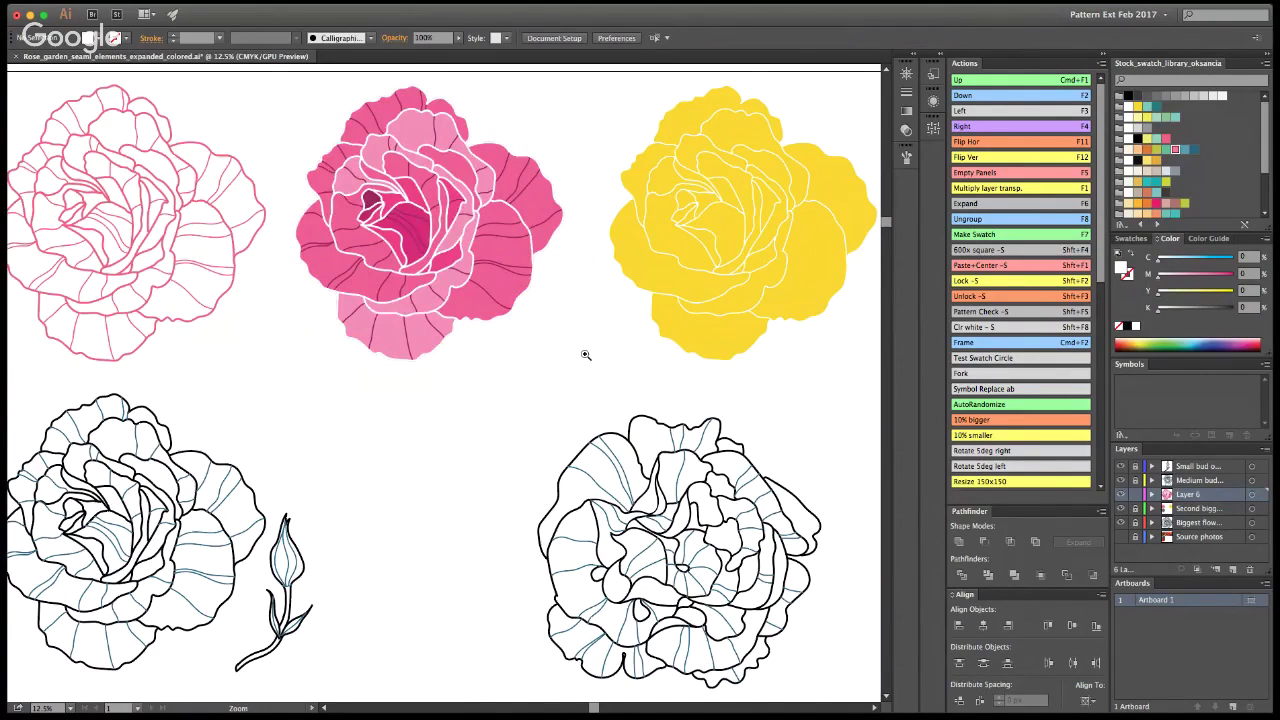
pyautogui.click(407, 225)
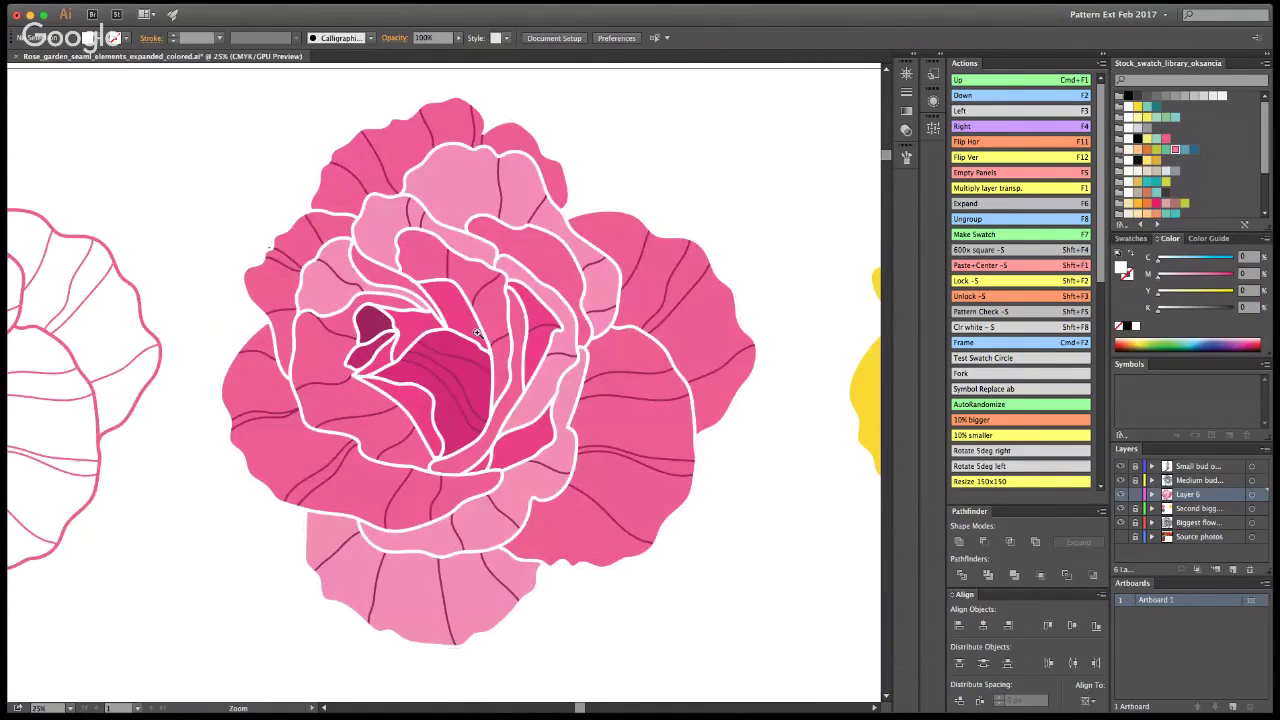
pyautogui.keyDown('alt'); pyautogui.click(489, 280); pyautogui.keyUp('alt')
pyautogui.keyDown('alt'); pyautogui.click(489, 280); pyautogui.keyUp('alt')
pyautogui.keyDown('alt'); pyautogui.click(489, 280); pyautogui.keyUp('alt')
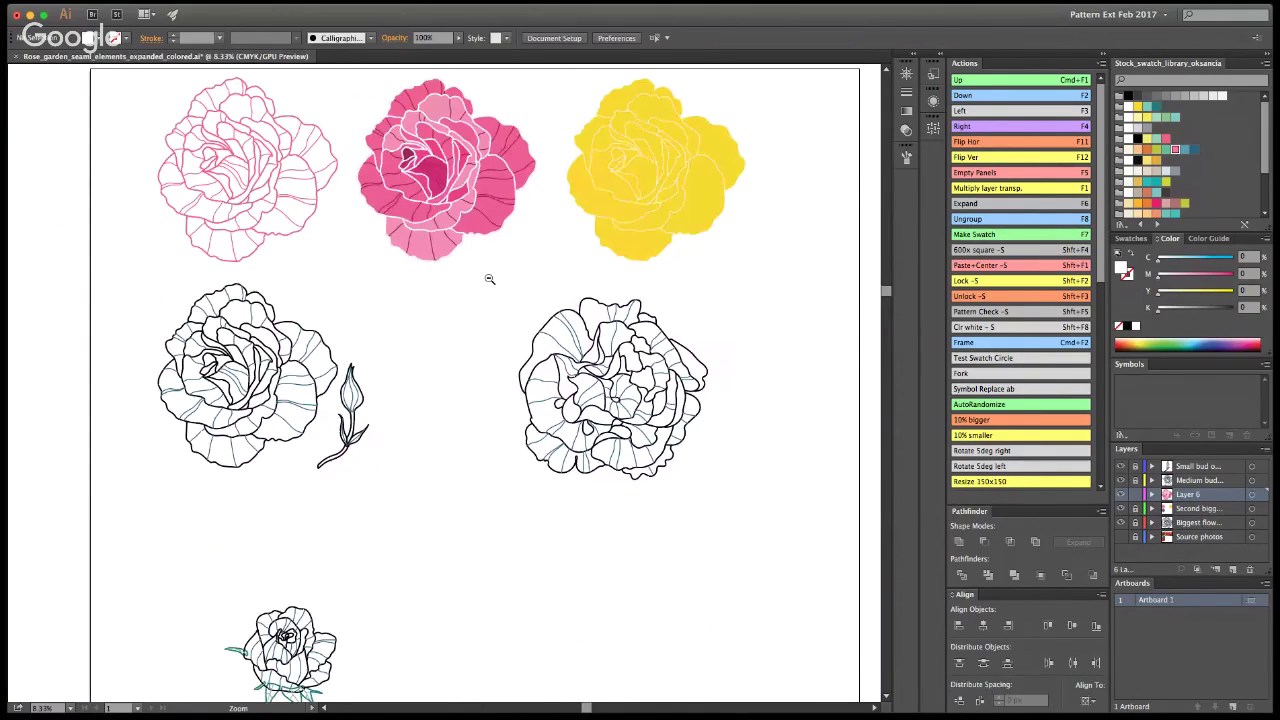
pyautogui.moveTo(605, 448); pyautogui.dragTo(610, 522)
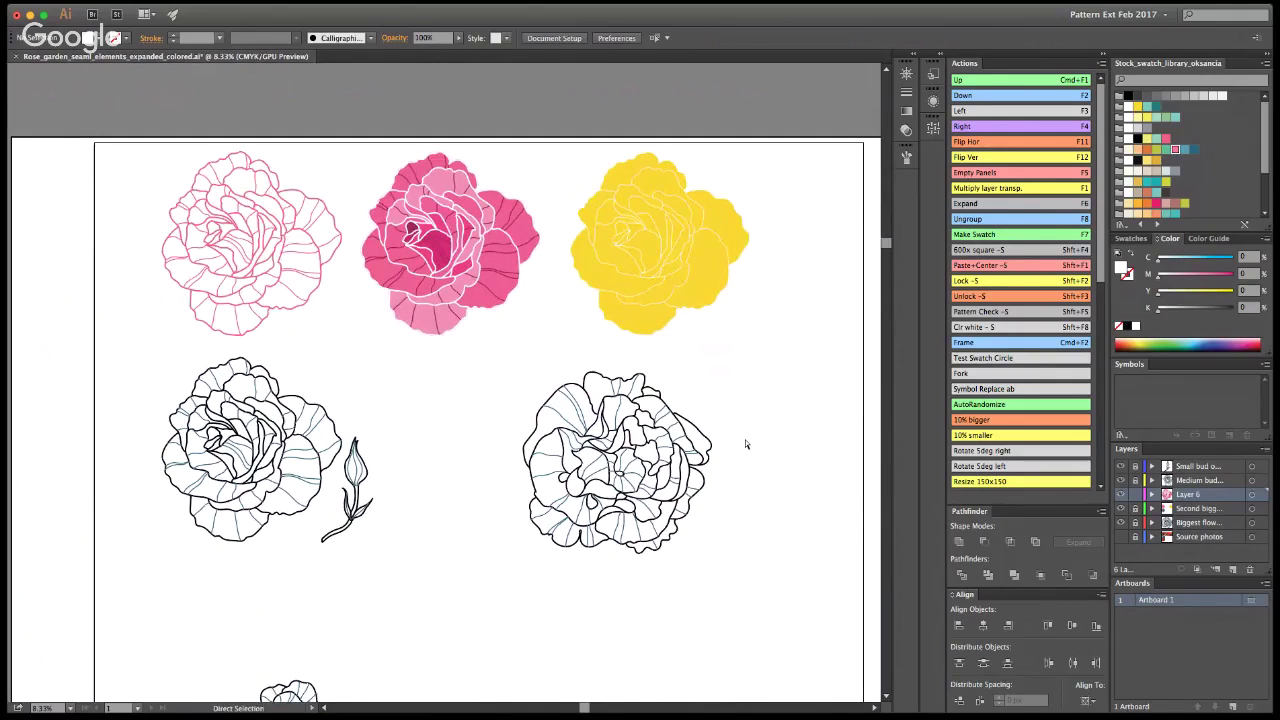
pyautogui.press('v')
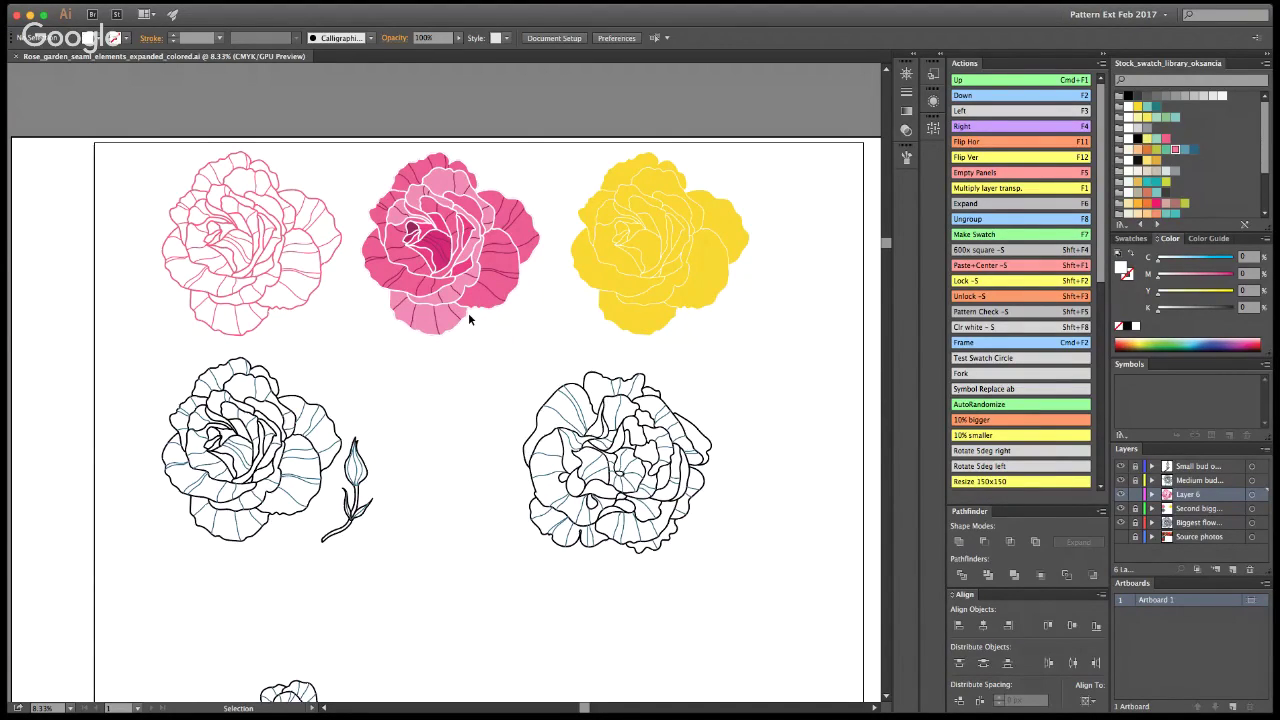
pyautogui.click(479, 302)
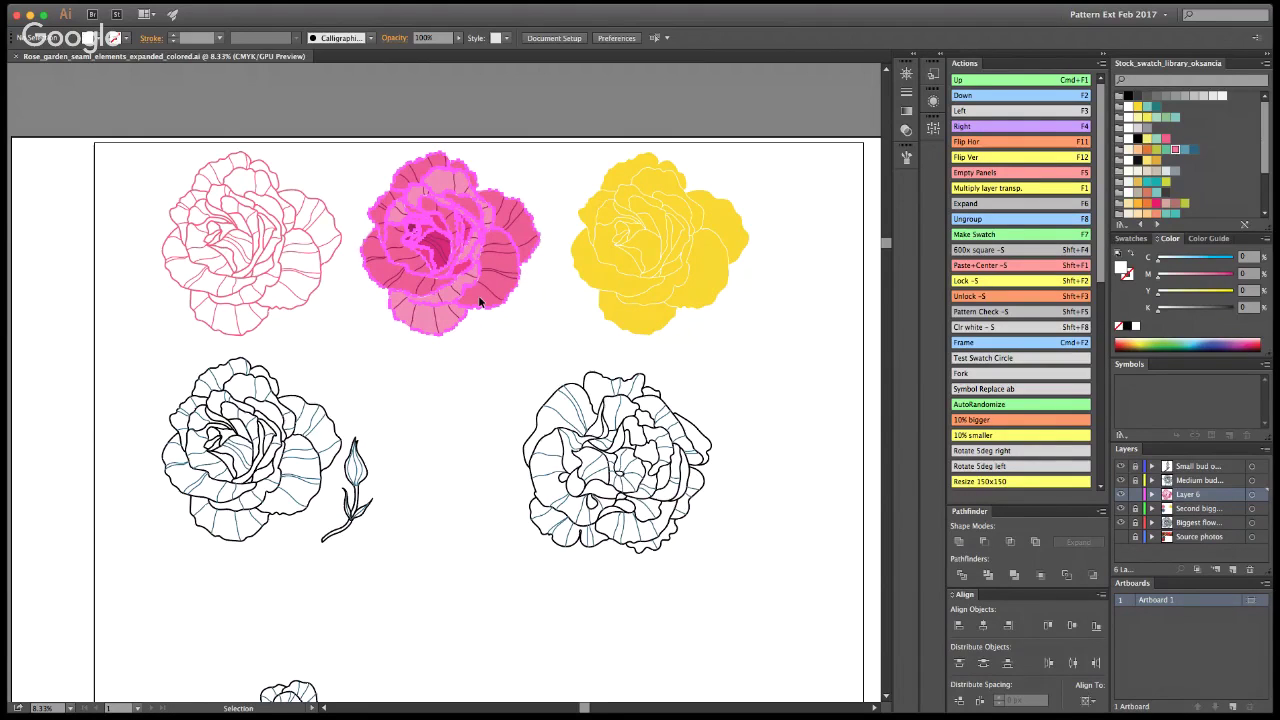
pyautogui.moveTo(479, 302); pyautogui.dragTo(706, 336)
pyautogui.moveTo(433, 460); pyautogui.dragTo(403, 460)
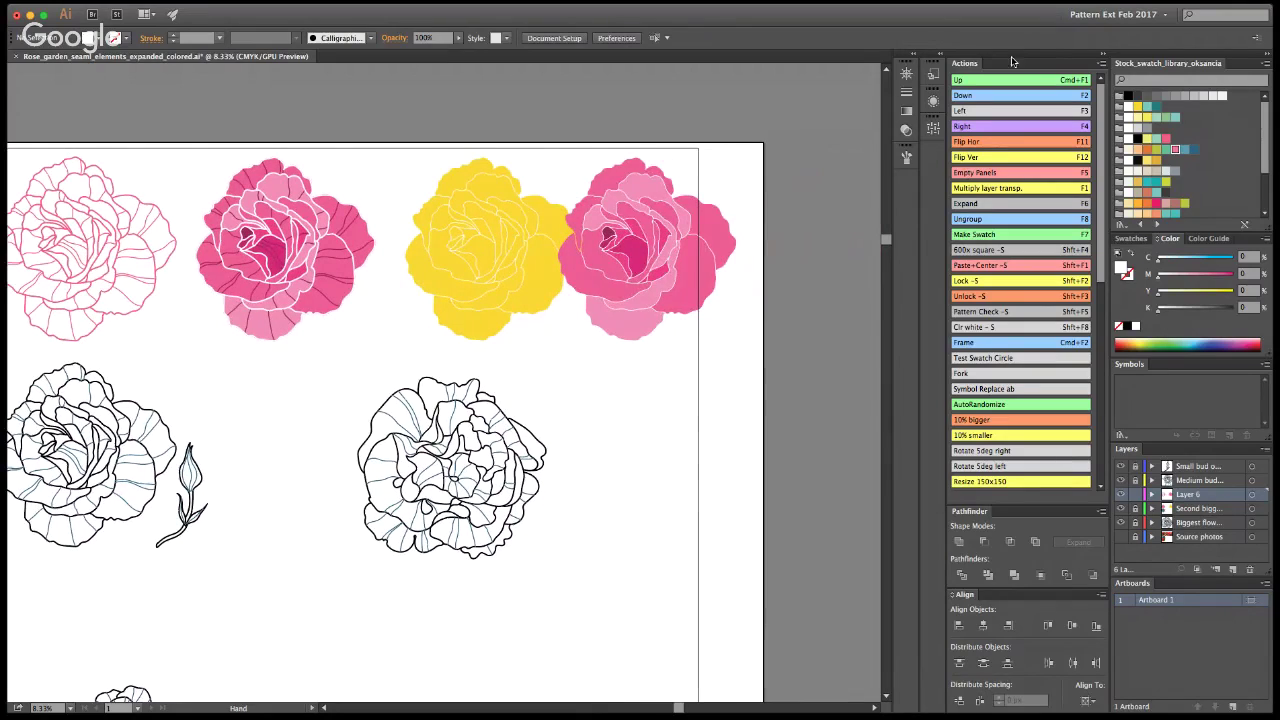
pyautogui.moveTo(636, 270); pyautogui.dragTo(672, 270)
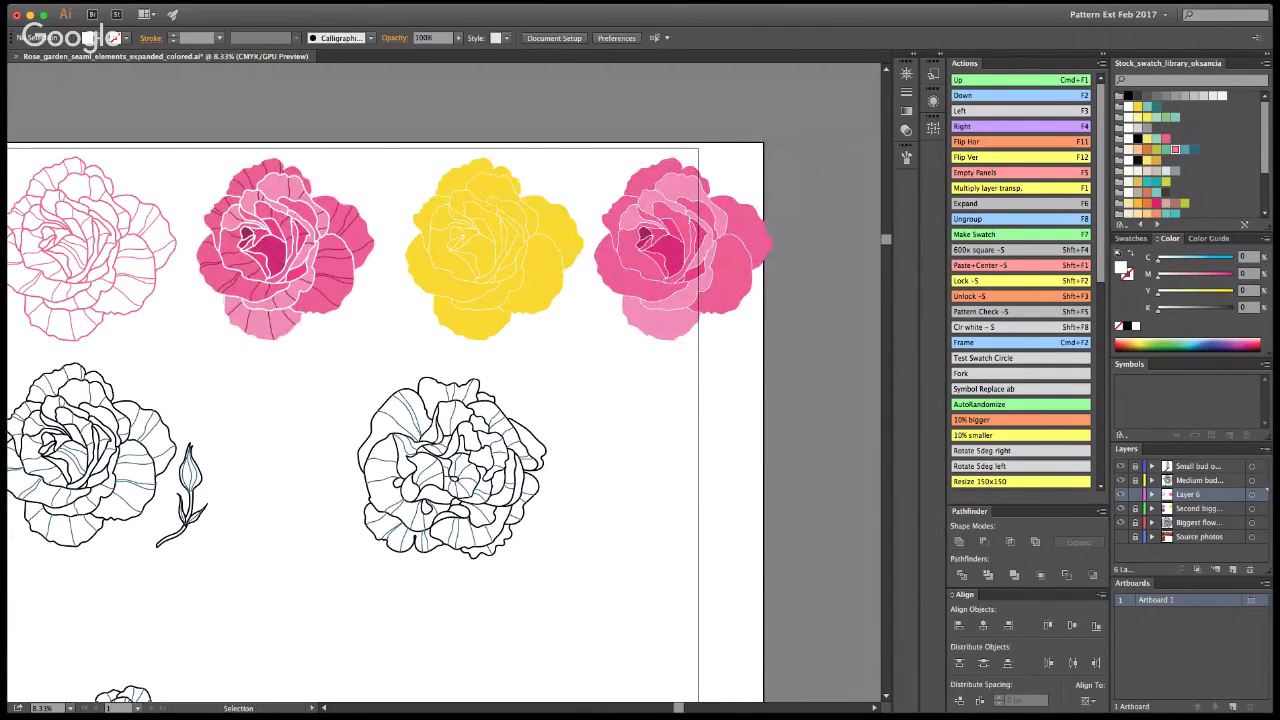
pyautogui.press('z')
pyautogui.keyDown('alt'); pyautogui.click(442, 344); pyautogui.keyUp('alt')
pyautogui.click(586, 242)
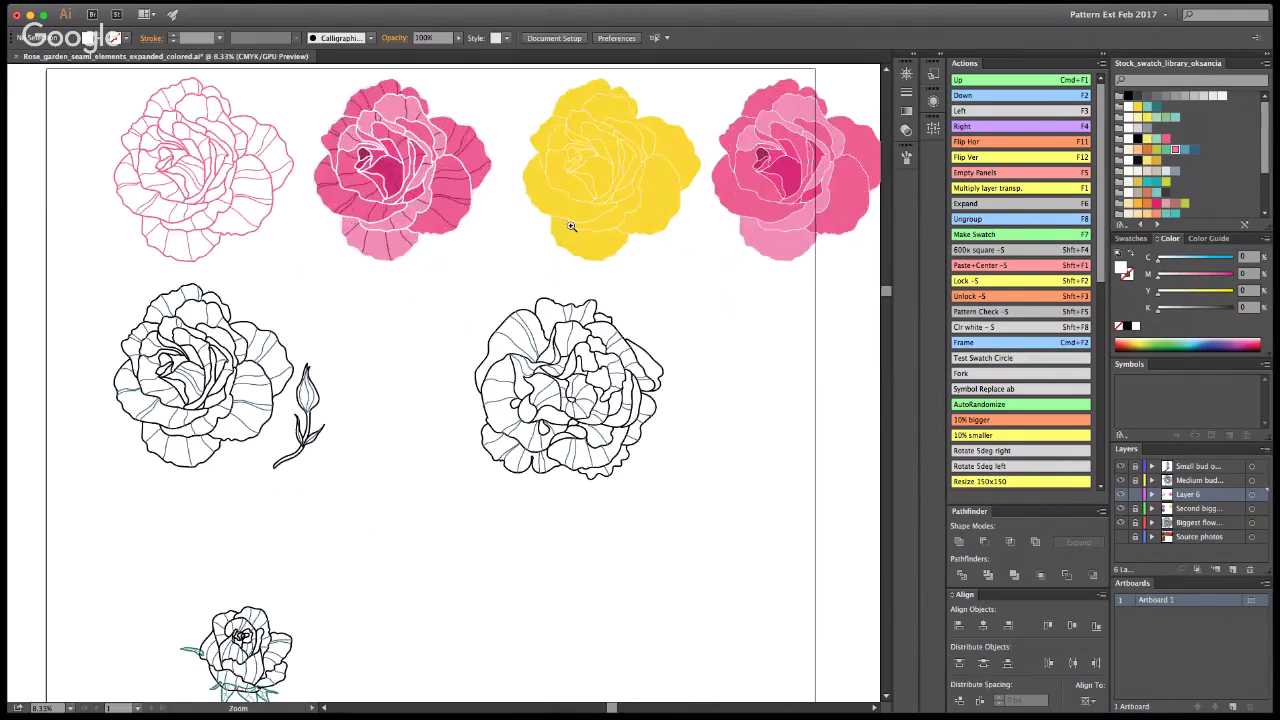
pyautogui.scroll(3, 600, 300)
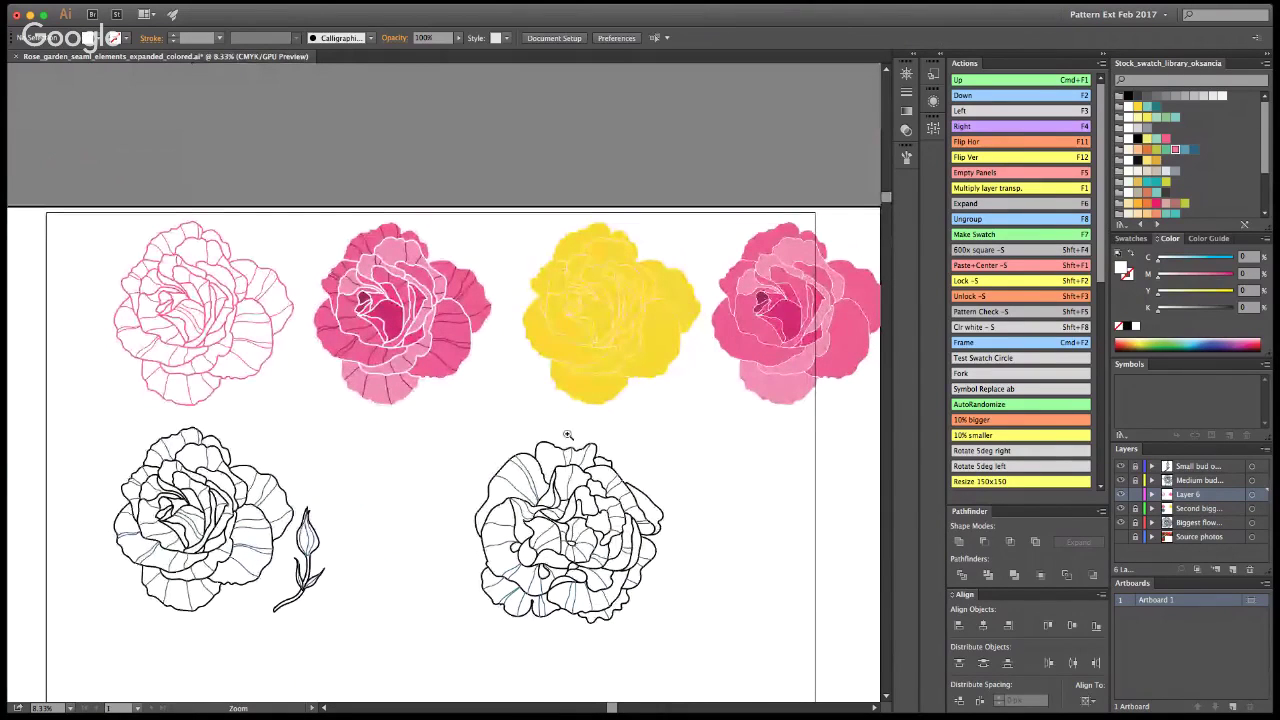
pyautogui.press('v')
pyautogui.press('z')
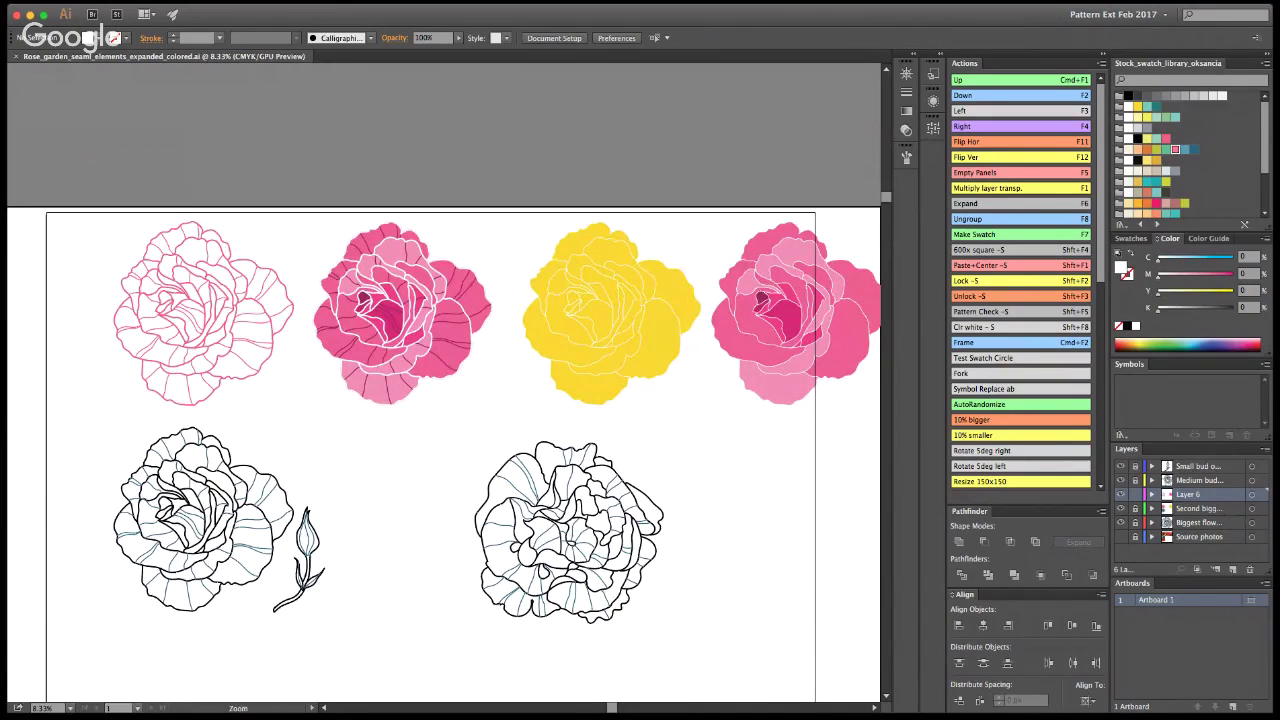
# Step: Try shifting the yellow rose and the shapes of the two pink roses slightly to the left
pyautogui.moveTo(614, 449); pyautogui.dragTo(596, 402)
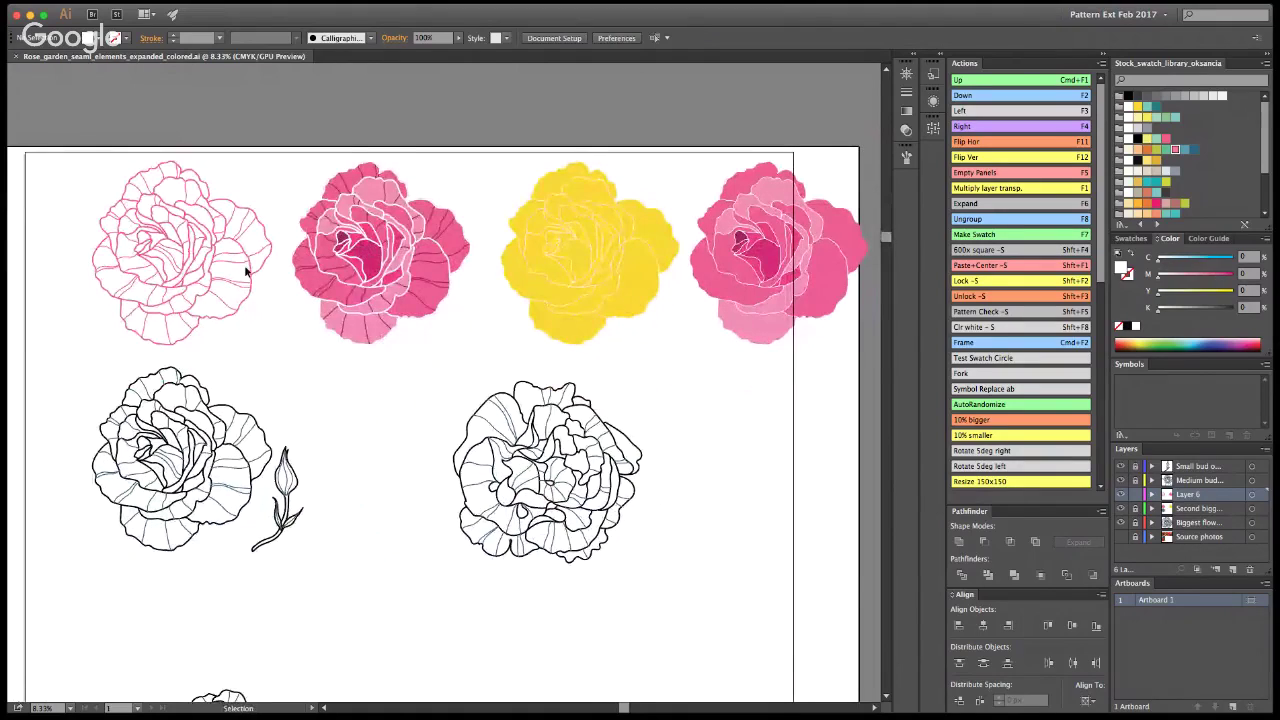
pyautogui.click(385, 268)
pyautogui.press('super+shift+a')
pyautogui.click(636, 203)
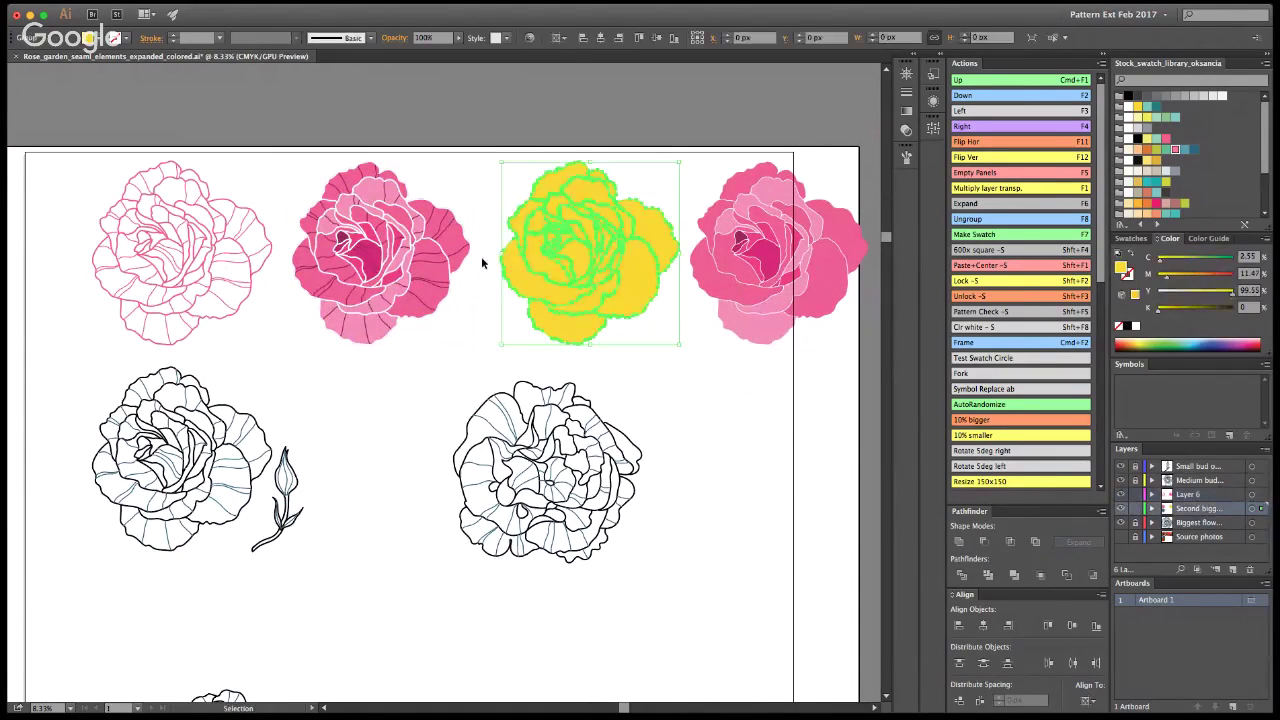
pyautogui.keyDown('shift'); pyautogui.click(476, 257); pyautogui.keyUp('shift')
pyautogui.keyDown('shift'); pyautogui.click(712, 260); pyautogui.keyUp('shift')
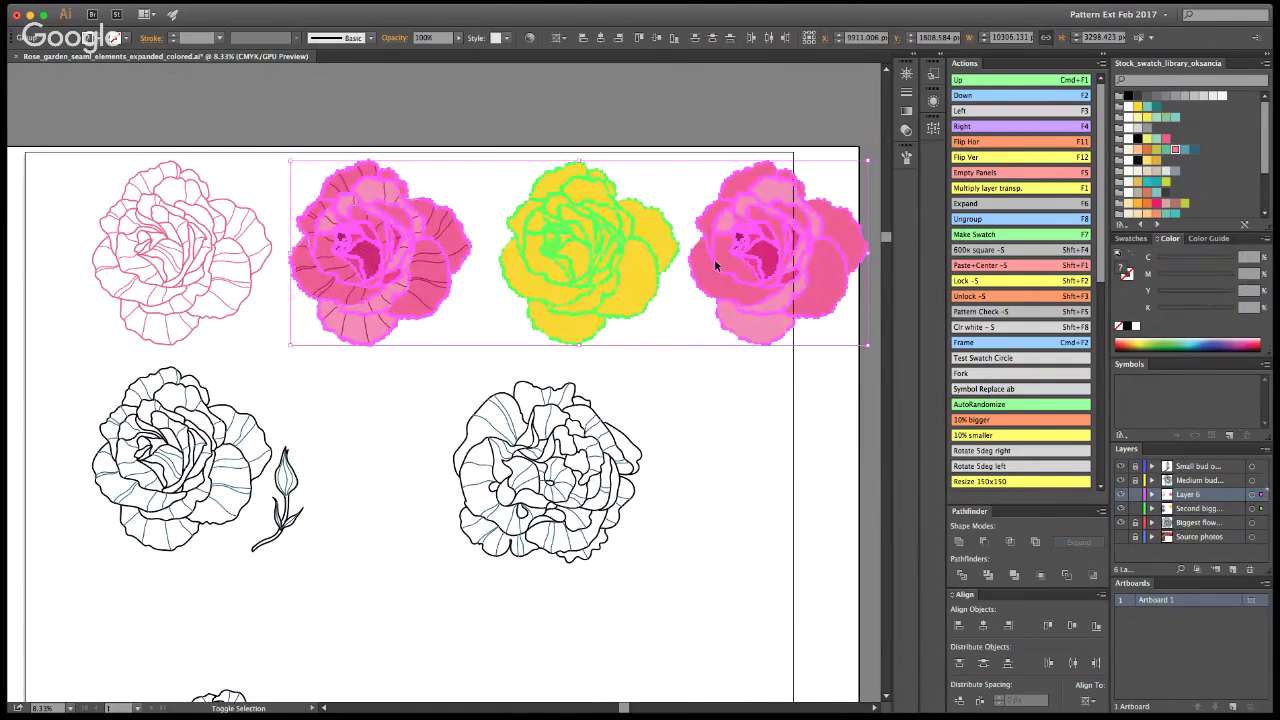
pyautogui.press('Left')
pyautogui.press('Left')
pyautogui.press('Left')
pyautogui.press('Left')
pyautogui.press('Left')
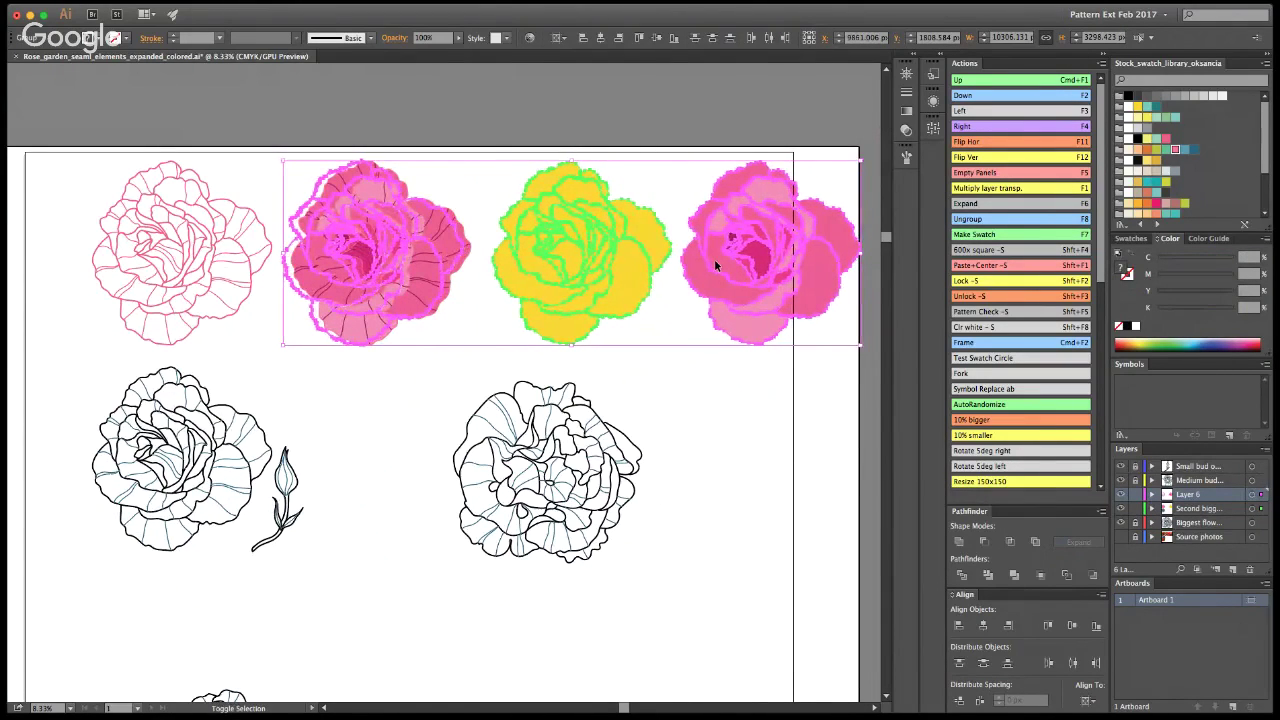
pyautogui.press('Left')
pyautogui.click(775, 129)
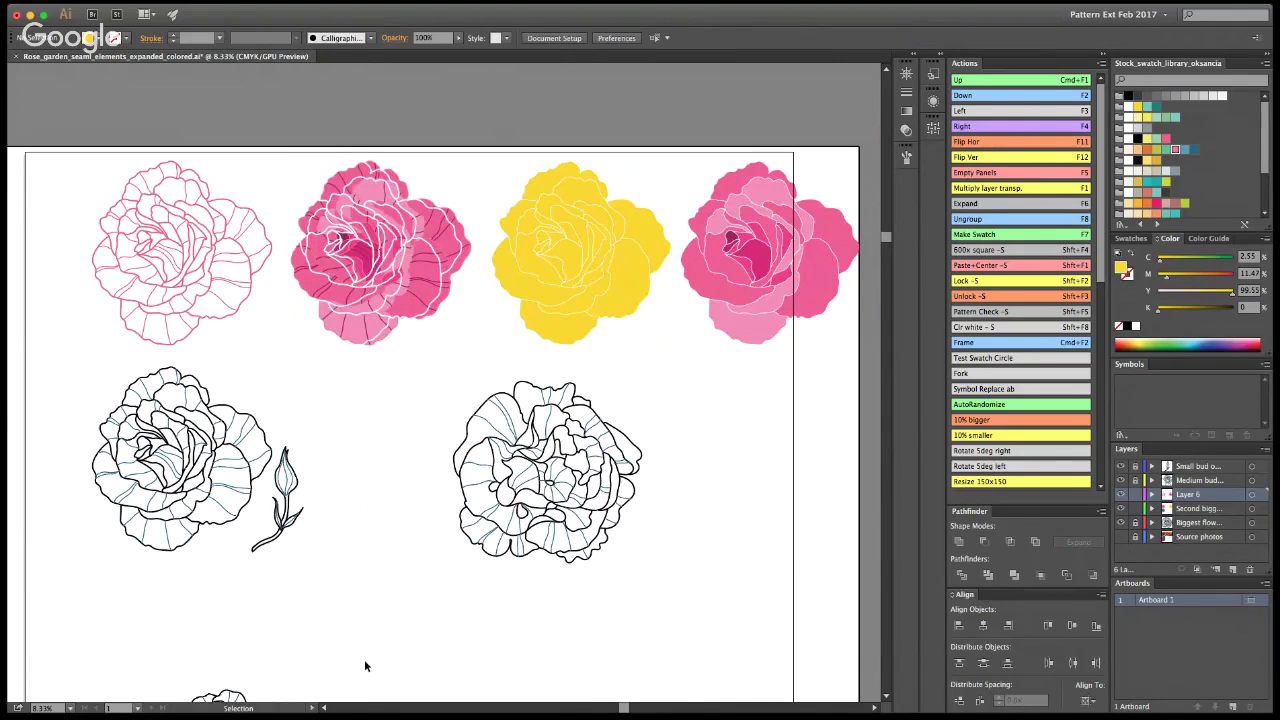
# Step: Undo the leftward shift of the yellow and pink rose shapes and deselect them
pyautogui.press('super+z')
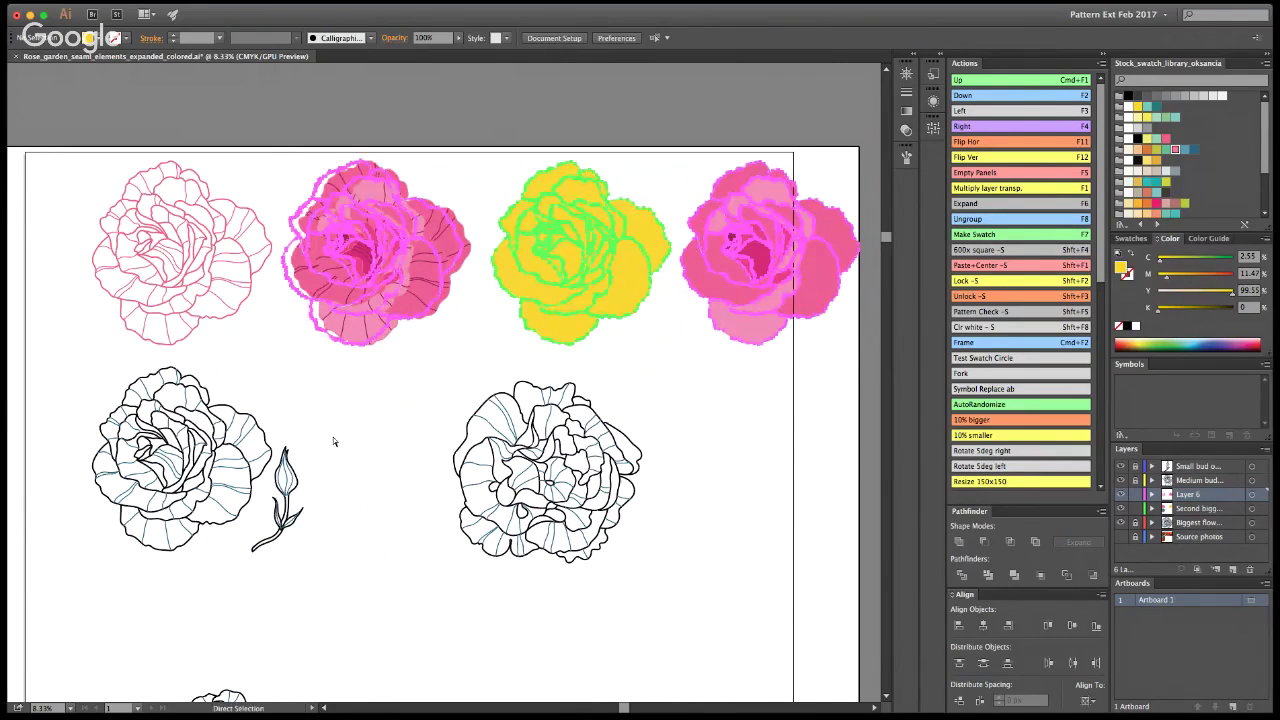
pyautogui.press('a')
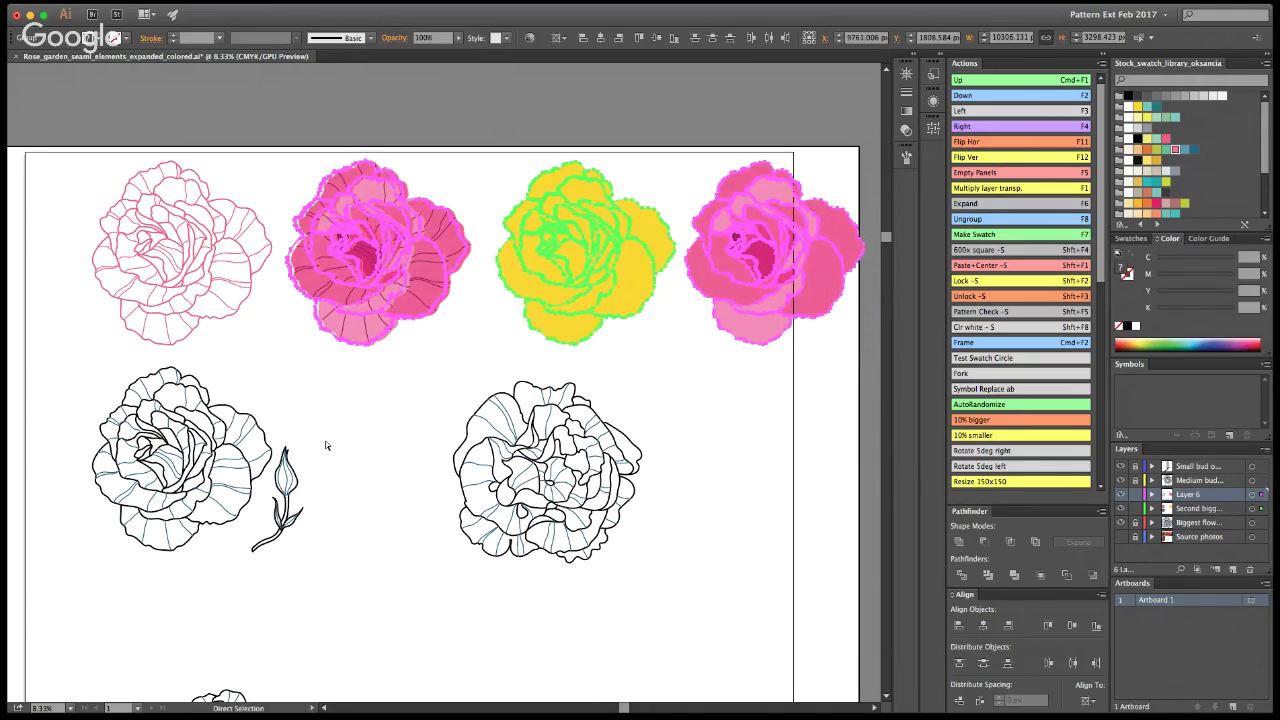
pyautogui.click(328, 433)
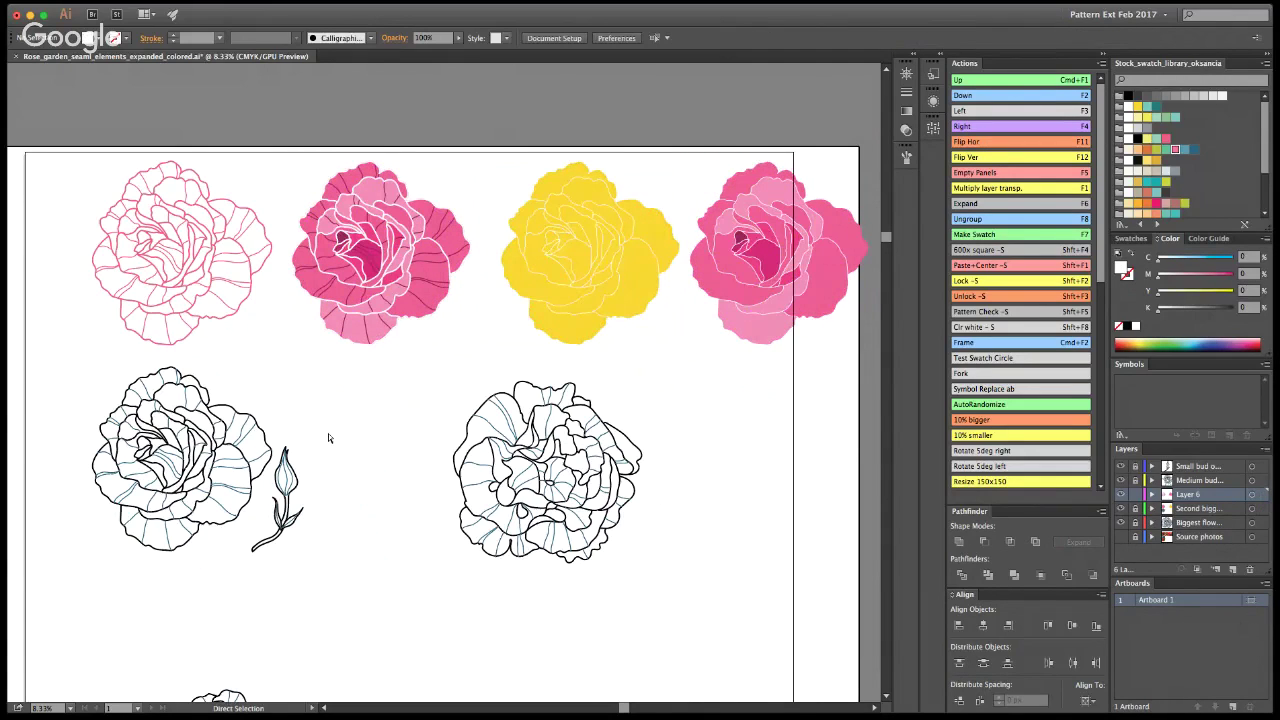
# Step: Examine the row of coloured roses and the line-art roses and buds below it
pyautogui.press('v')
pyautogui.press('a')
pyautogui.press('v')
pyautogui.scroll(-1, 655, 420)
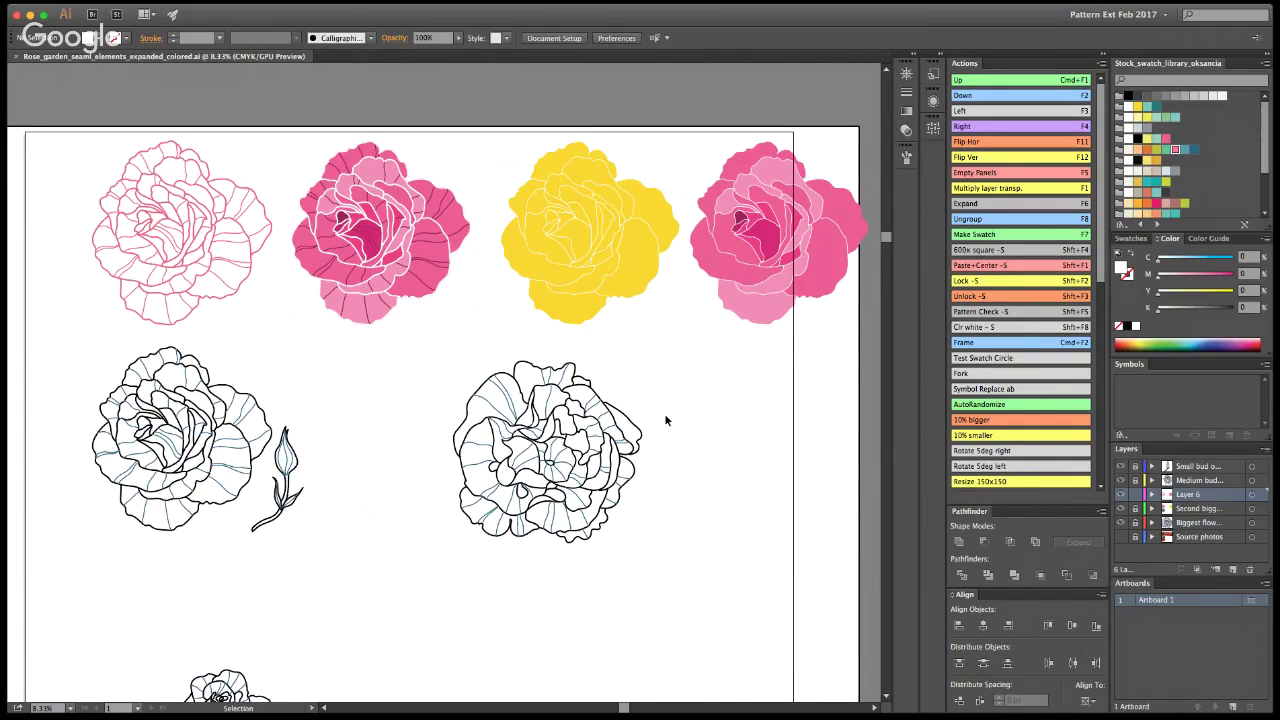
pyautogui.scroll(2, 664, 413)
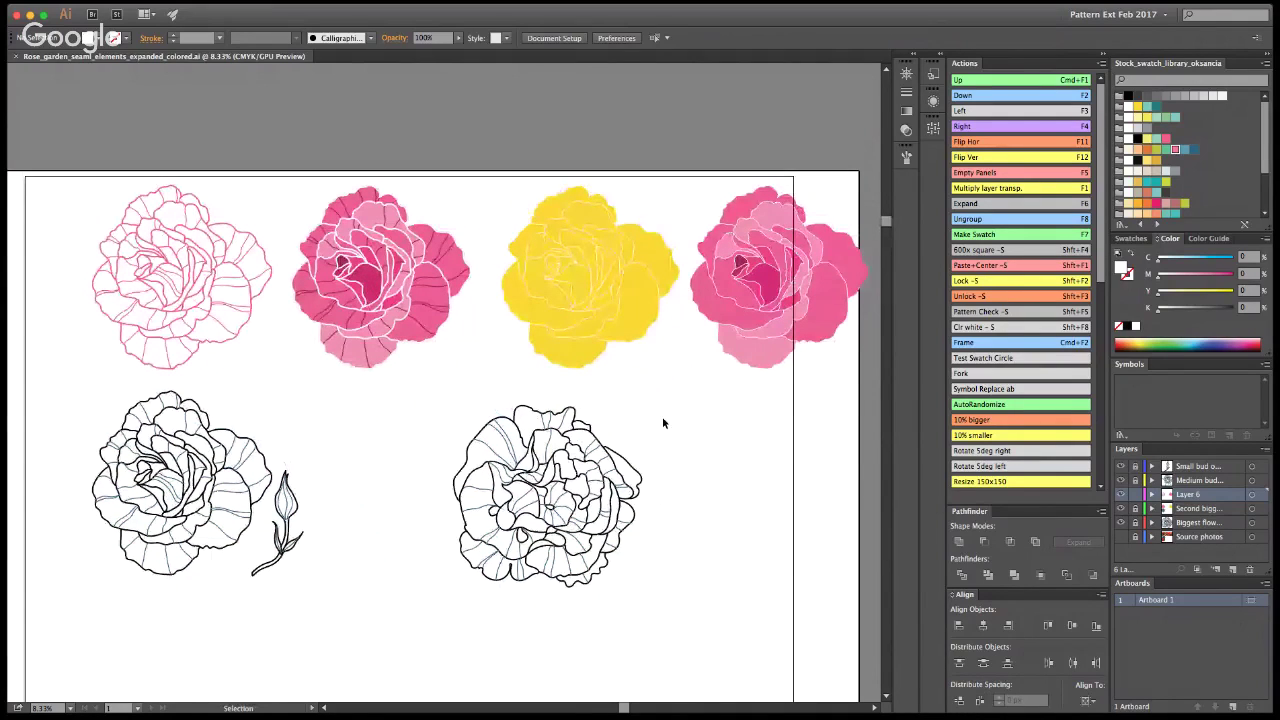
pyautogui.scroll(-1, 662, 416)
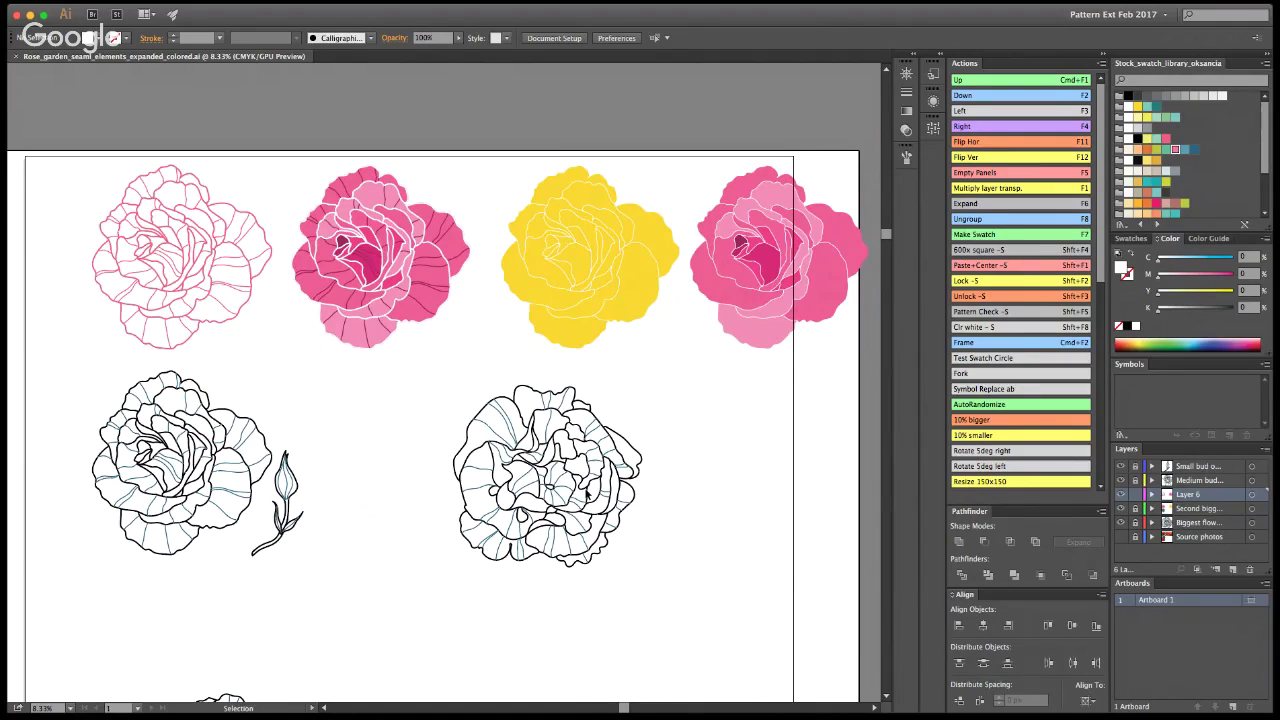
pyautogui.scroll(-10, 294, 460)
pyautogui.scroll(3, 334, 368)
pyautogui.scroll(8, 334, 368)
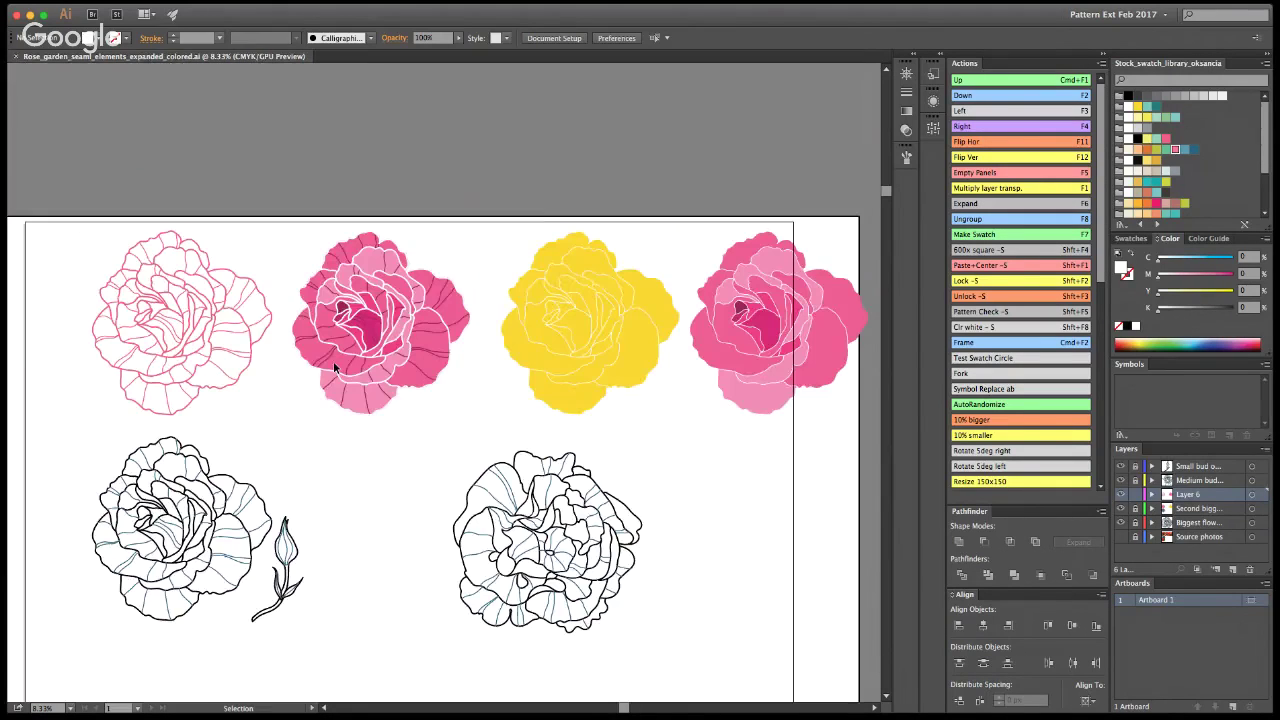
pyautogui.scroll(-3, 288, 401)
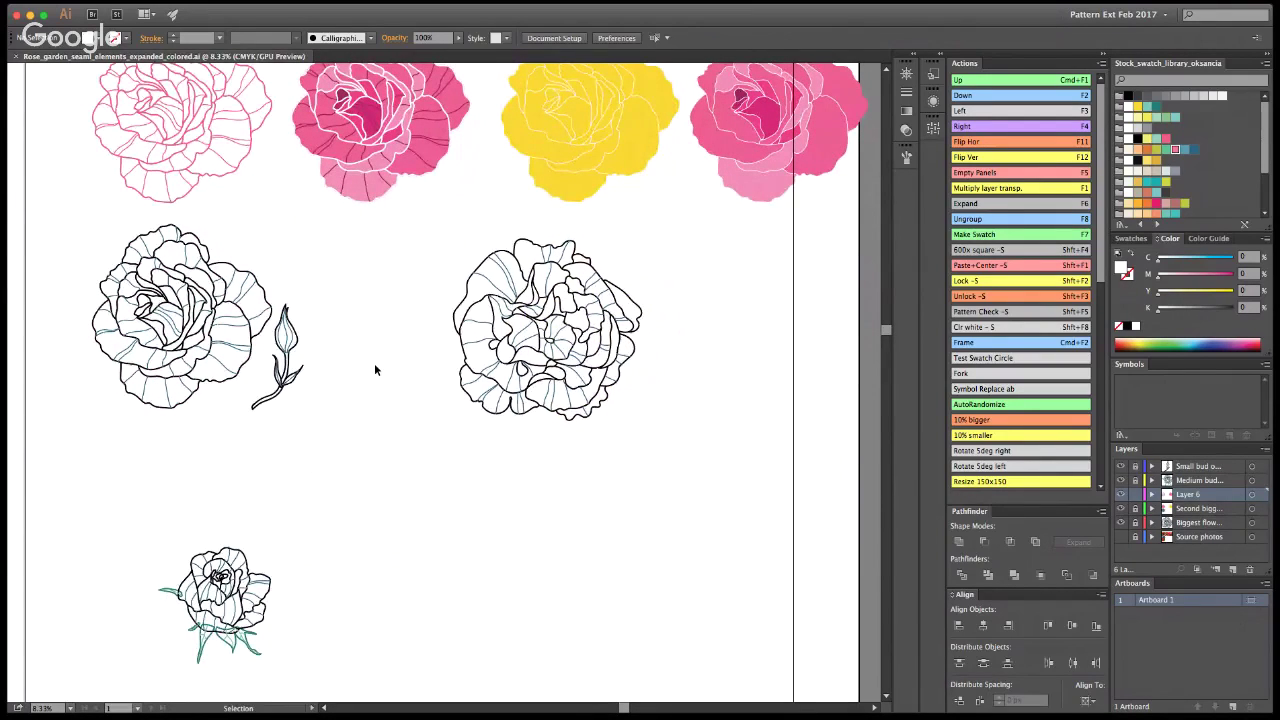
pyautogui.scroll(1, 375, 368)
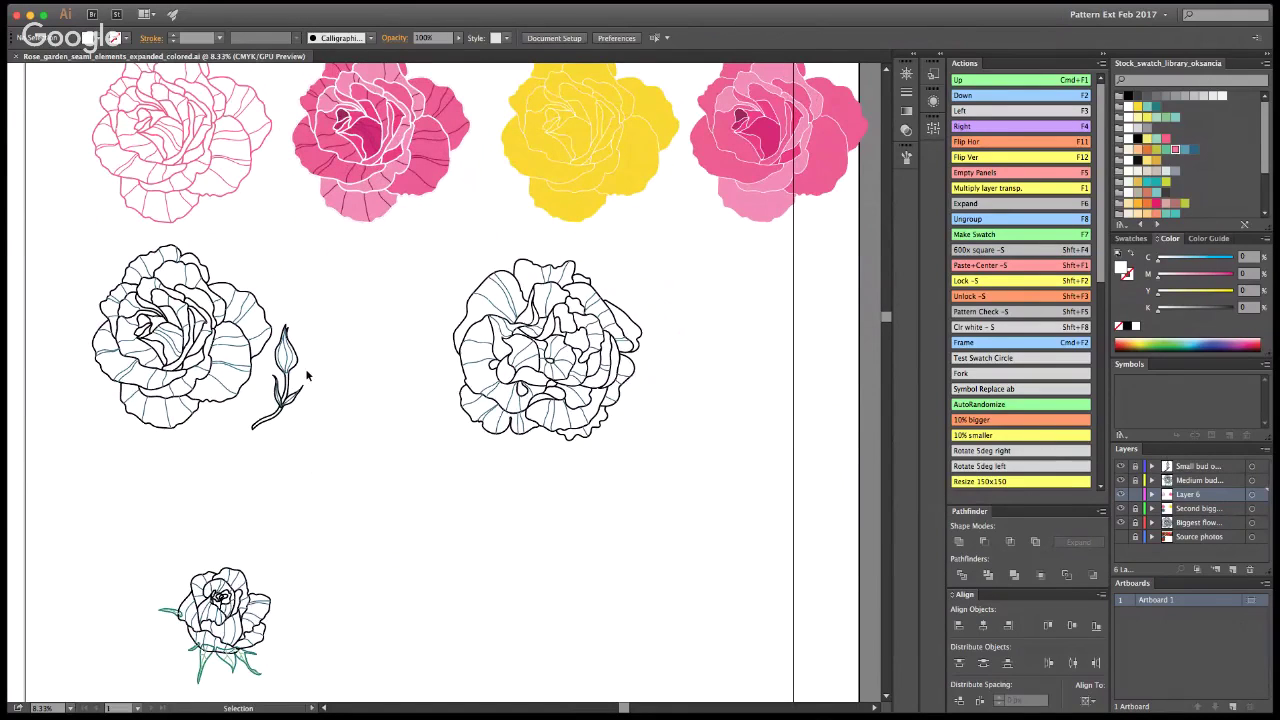
pyautogui.scroll(1, 328, 365)
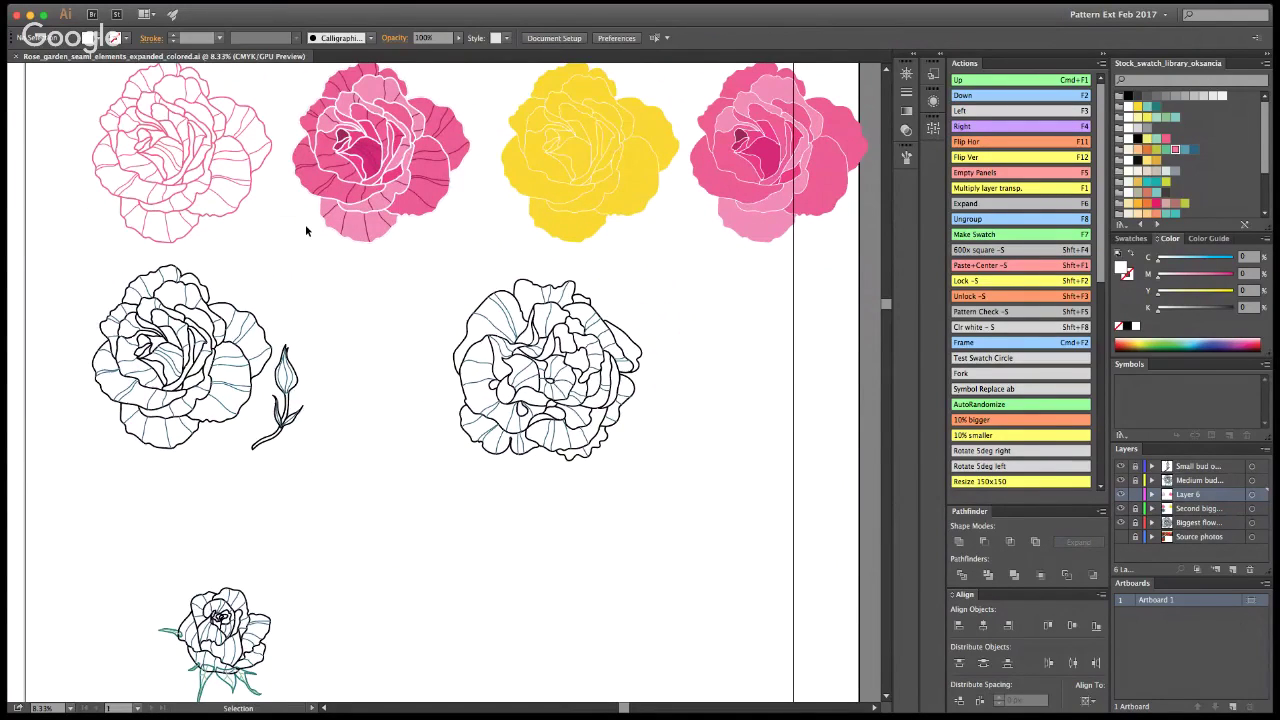
pyautogui.scroll(3, 305, 230)
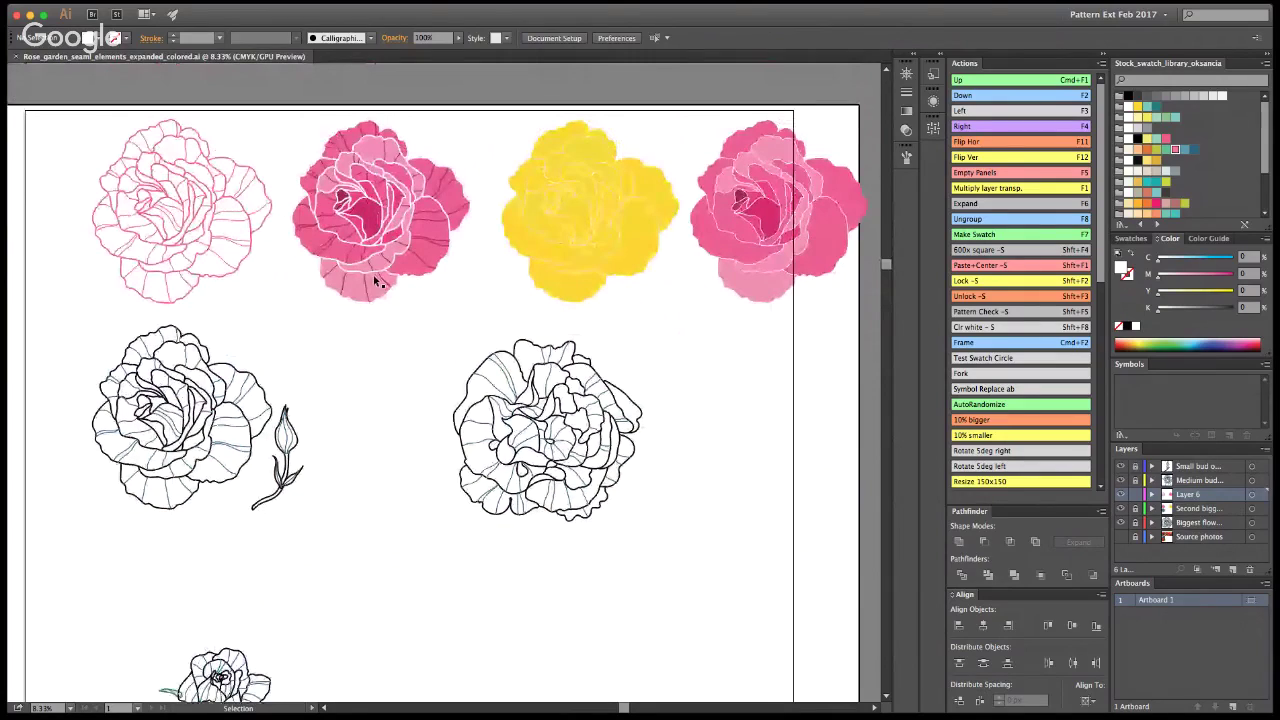
pyautogui.scroll(-2, 178, 316)
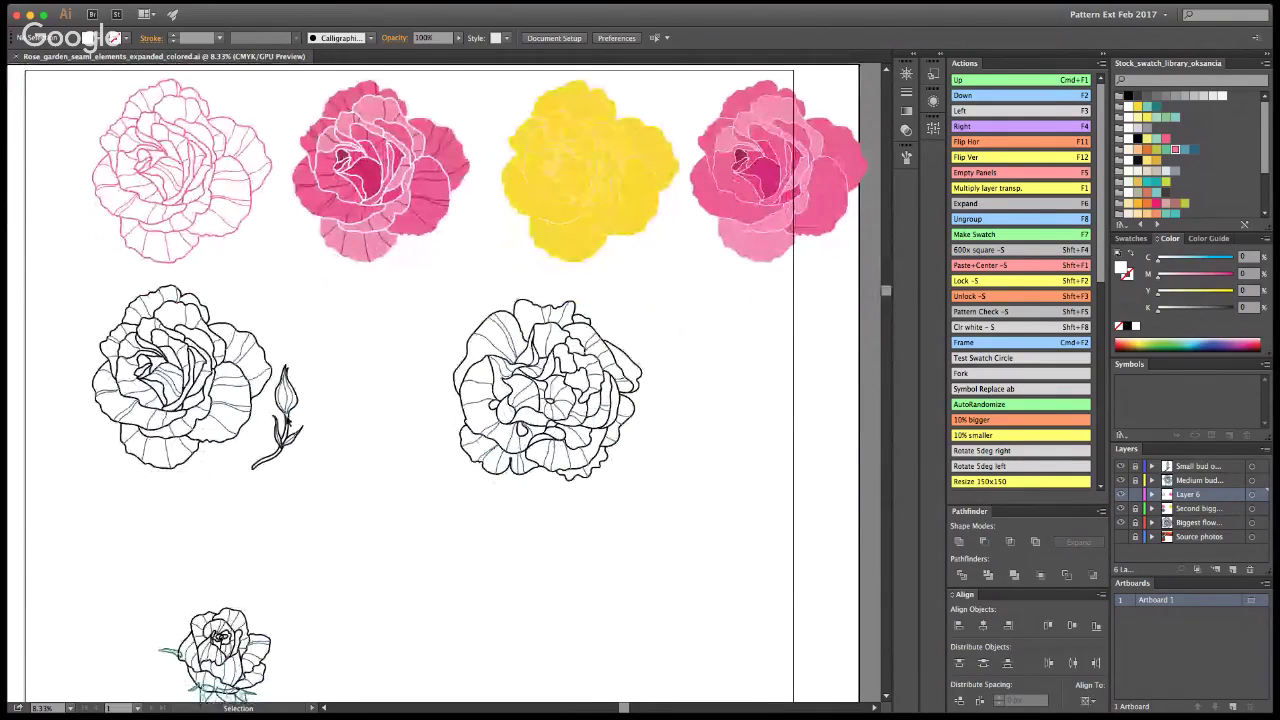
# Step: Duplicate the small rosebud next to the veined pink rose and transfer the copy to Layer 6
pyautogui.click(1135, 467)
pyautogui.click(279, 396)
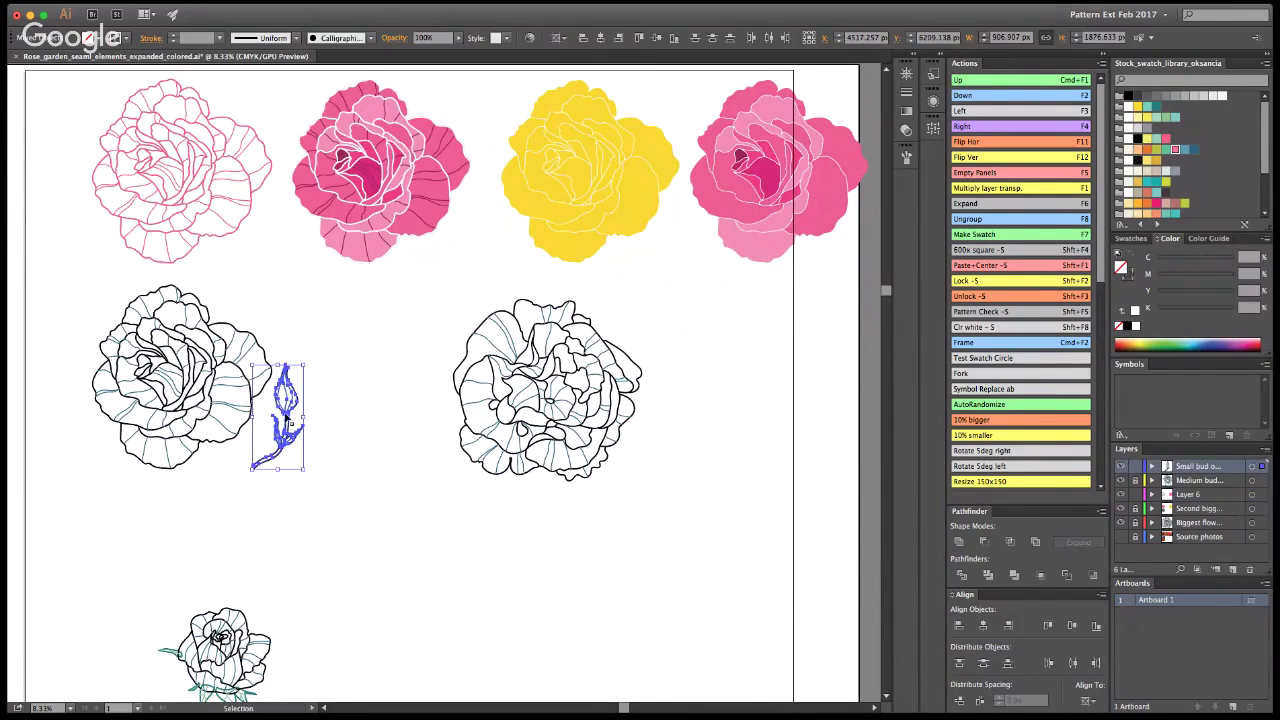
pyautogui.moveTo(288, 414); pyautogui.dragTo(449, 249)
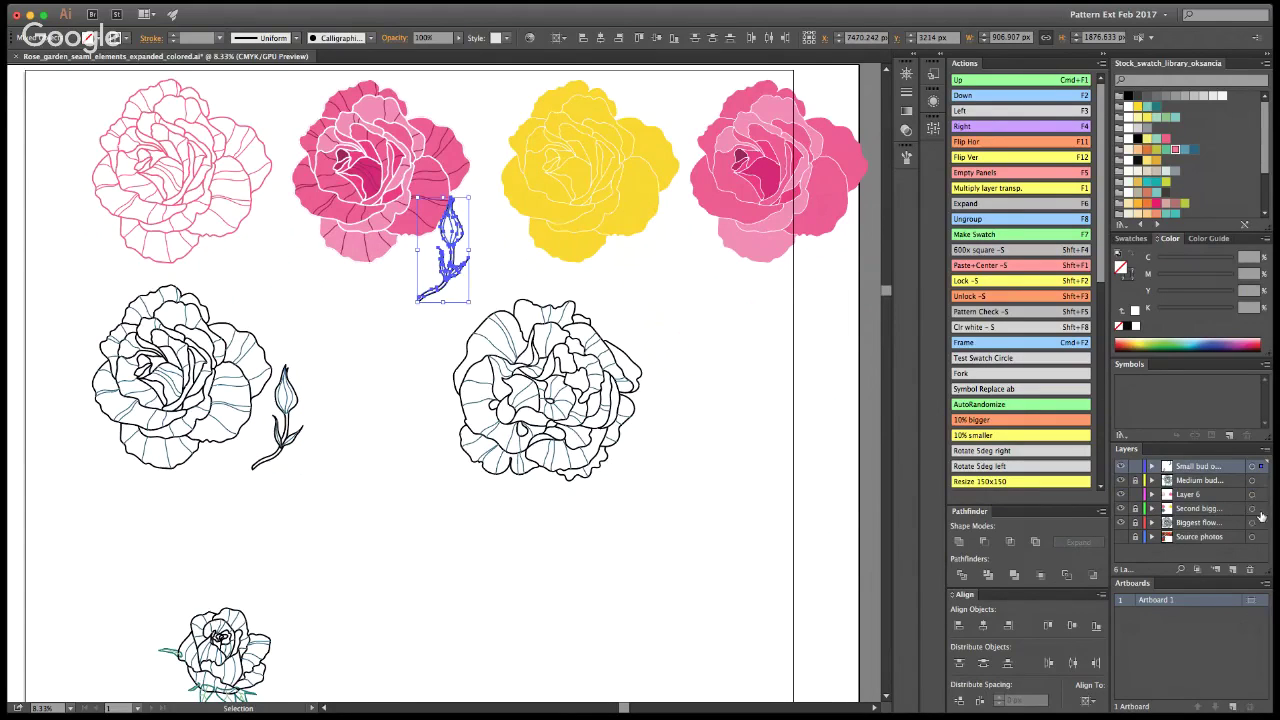
pyautogui.moveTo(1261, 466); pyautogui.dragTo(1264, 498)
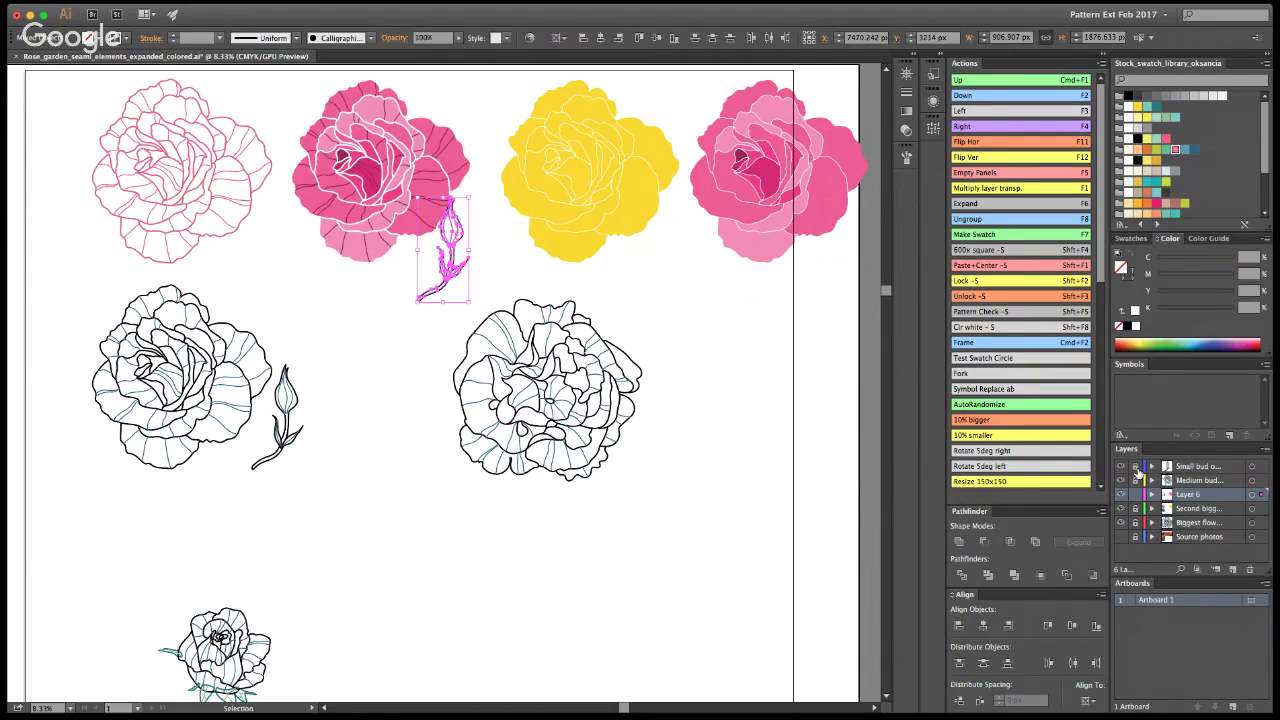
pyautogui.press('super+shift+a')
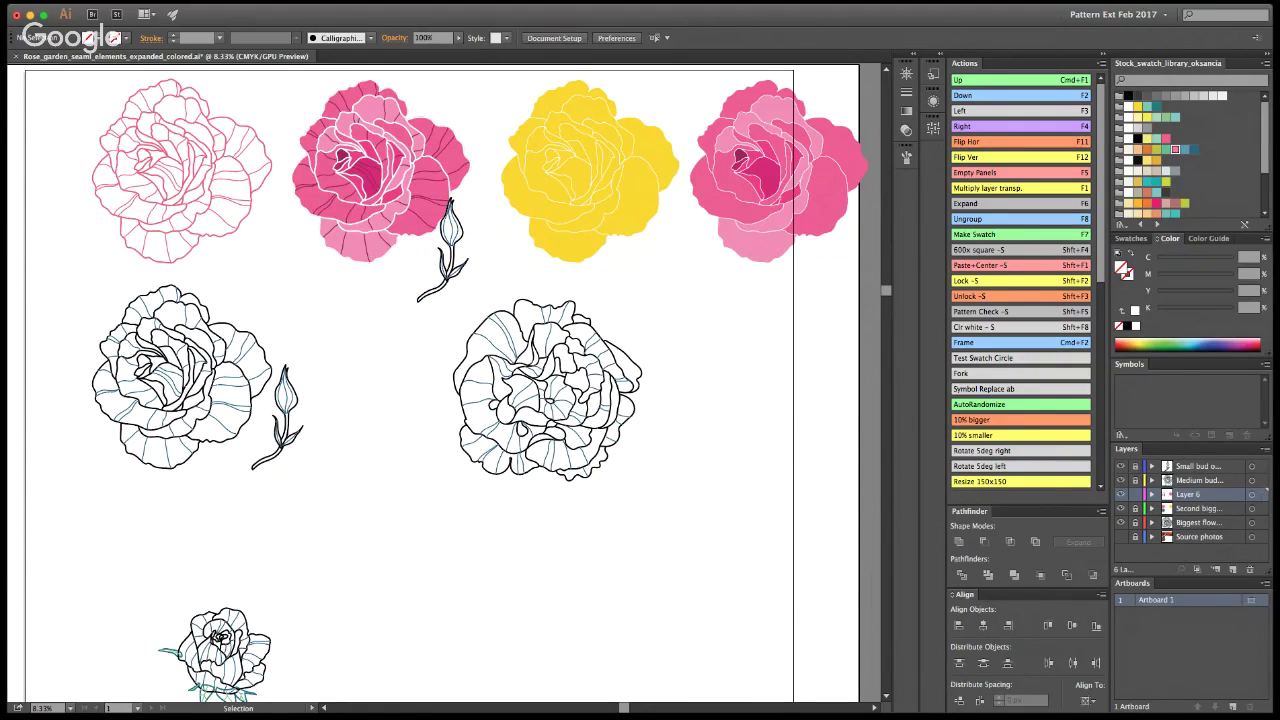
# Step: Move the copied bud alone off the veined pink rose into the gap before the yellow rose
pyautogui.press('z')
pyautogui.click(419, 277)
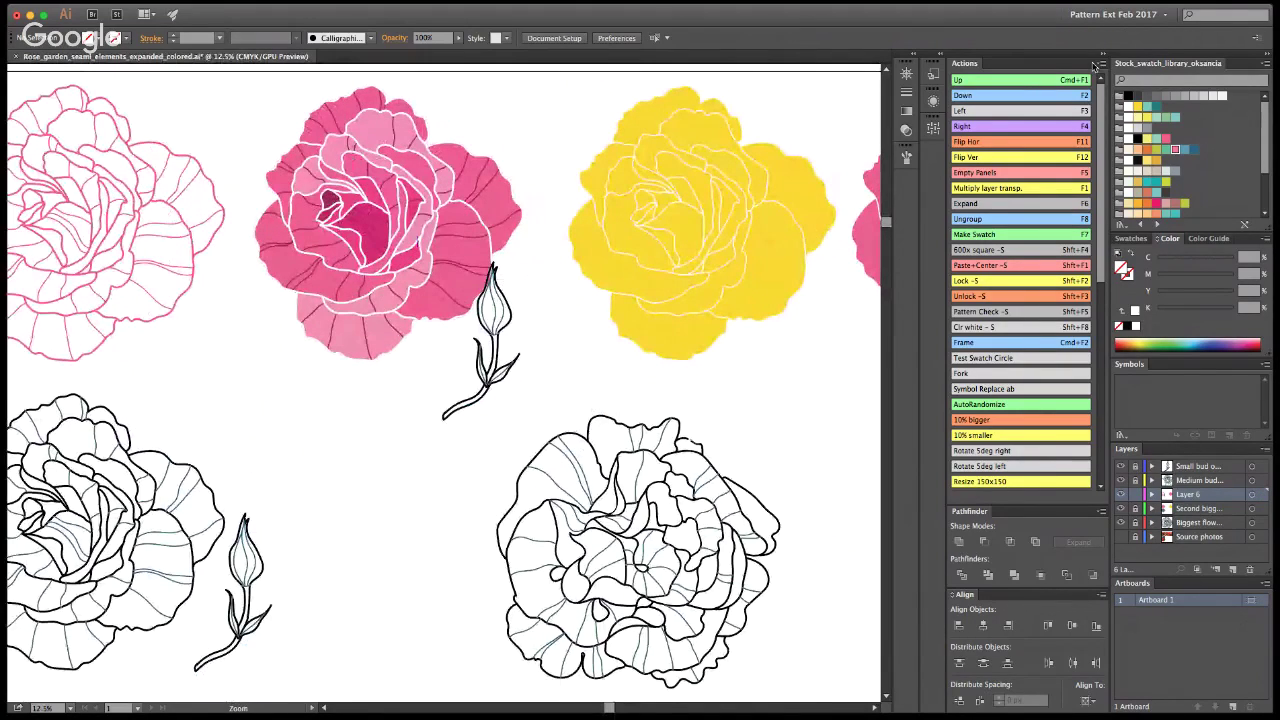
pyautogui.press('v')
pyautogui.click(483, 318)
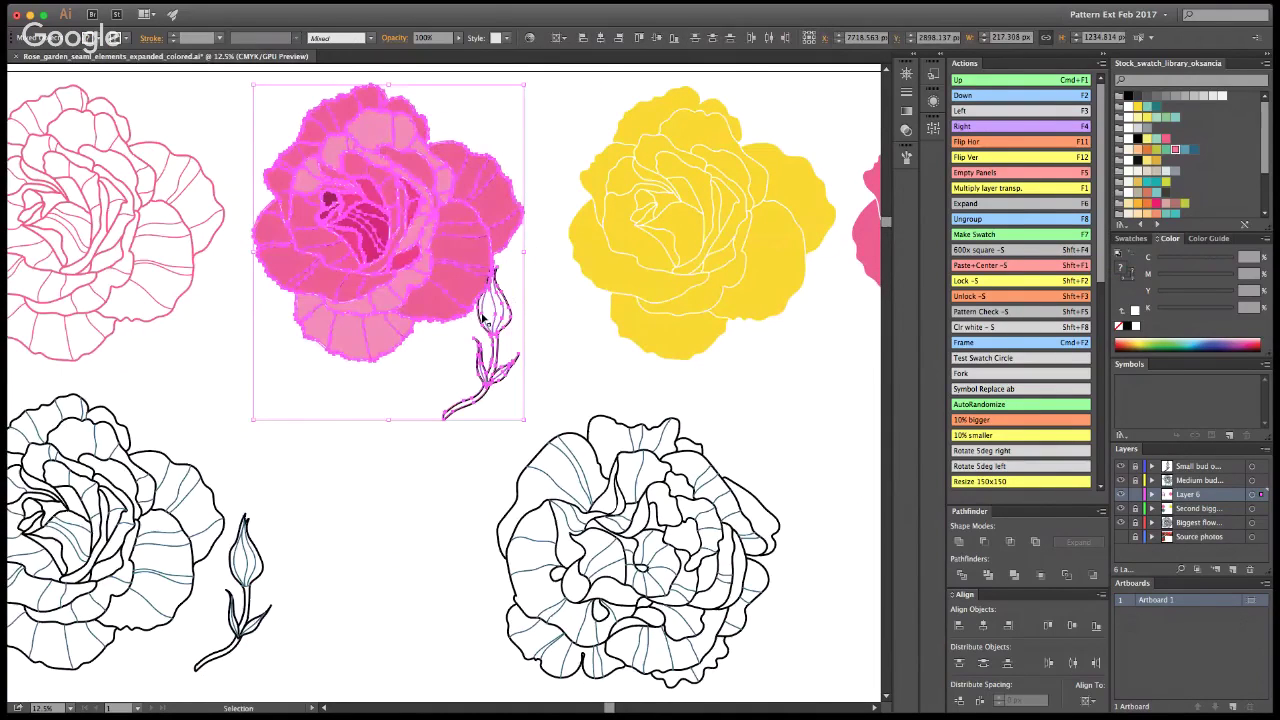
pyautogui.keyDown('shift'); pyautogui.click(466, 314); pyautogui.keyUp('shift')
pyautogui.keyDown('shift'); pyautogui.click(468, 313); pyautogui.keyUp('shift')
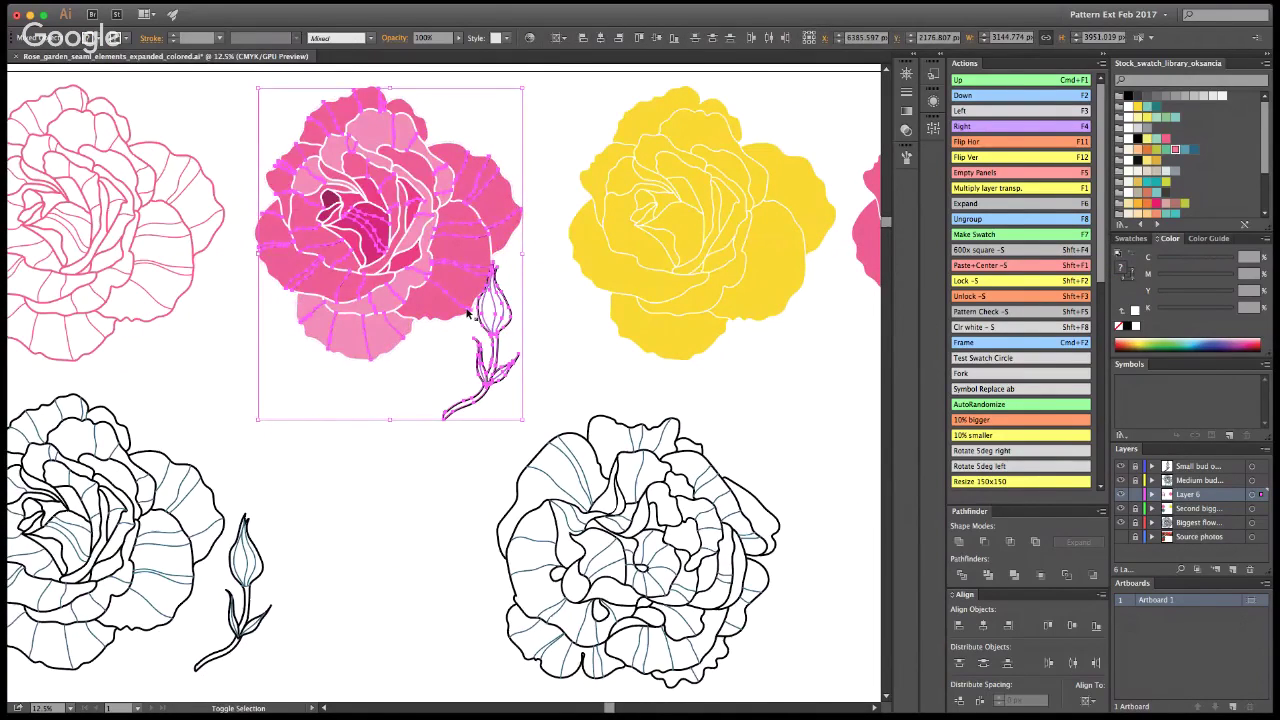
pyautogui.keyDown('shift'); pyautogui.click(467, 312); pyautogui.keyUp('shift')
pyautogui.moveTo(487, 328); pyautogui.dragTo(538, 336)
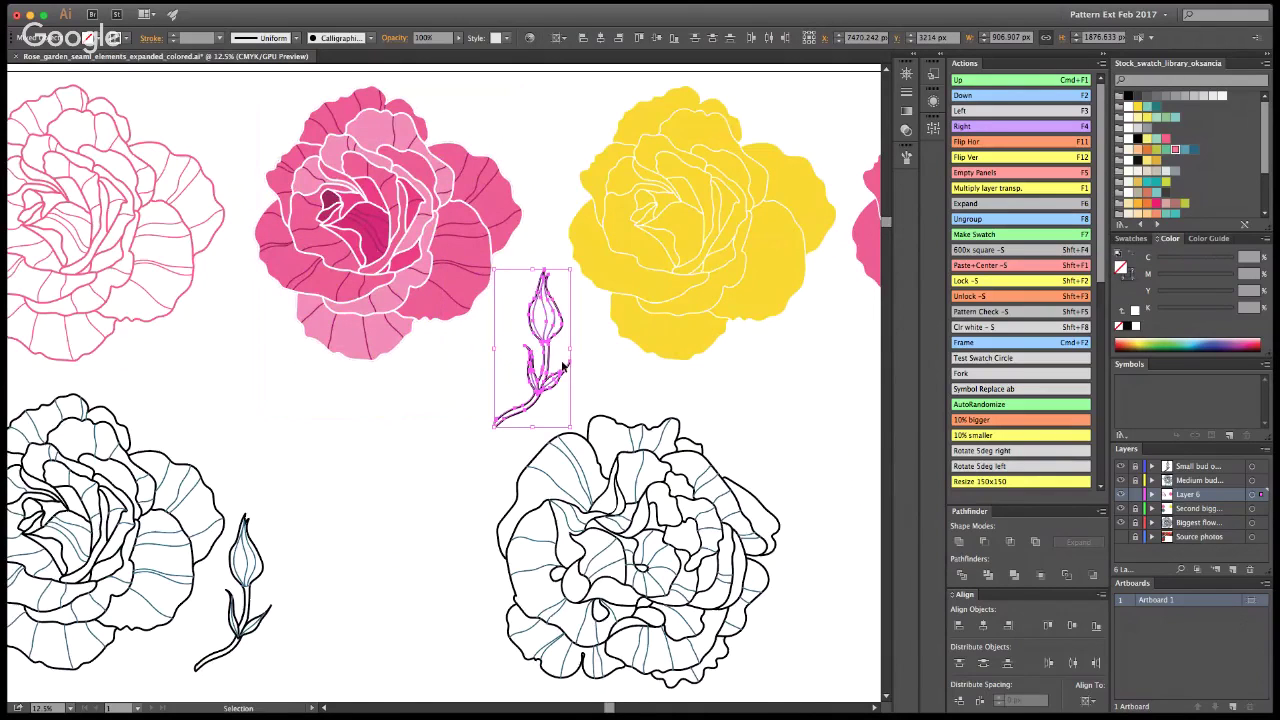
pyautogui.click(429, 469)
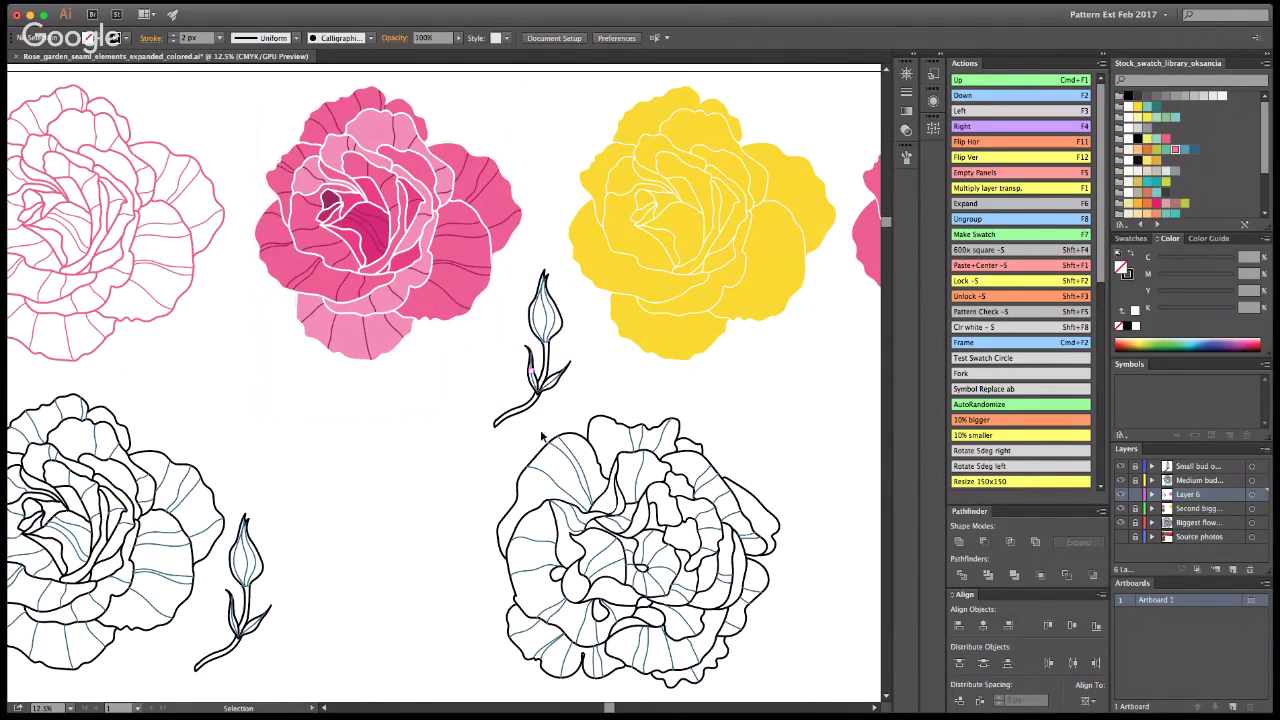
# Step: Expand all strokes of the copied bud, including its stem and leaves, into filled shapes
pyautogui.moveTo(578, 388); pyautogui.dragTo(521, 311)
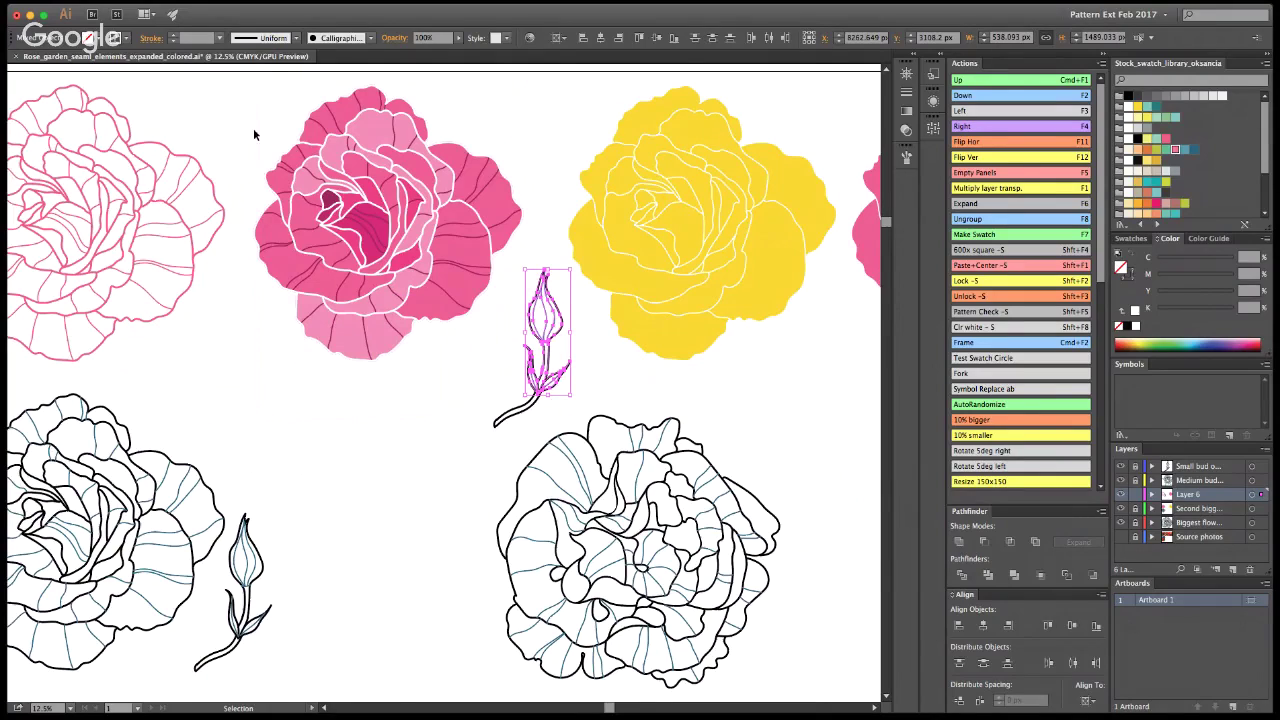
pyautogui.moveTo(574, 405); pyautogui.dragTo(503, 308)
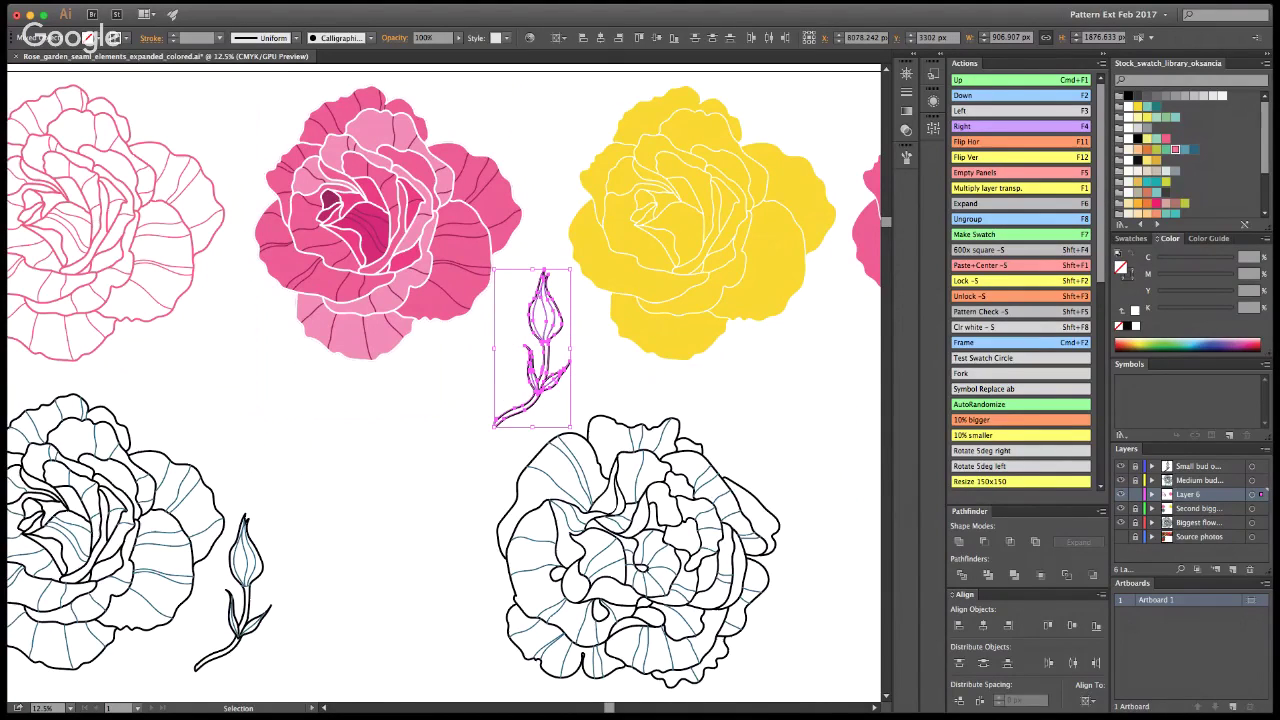
pyautogui.press('F6')
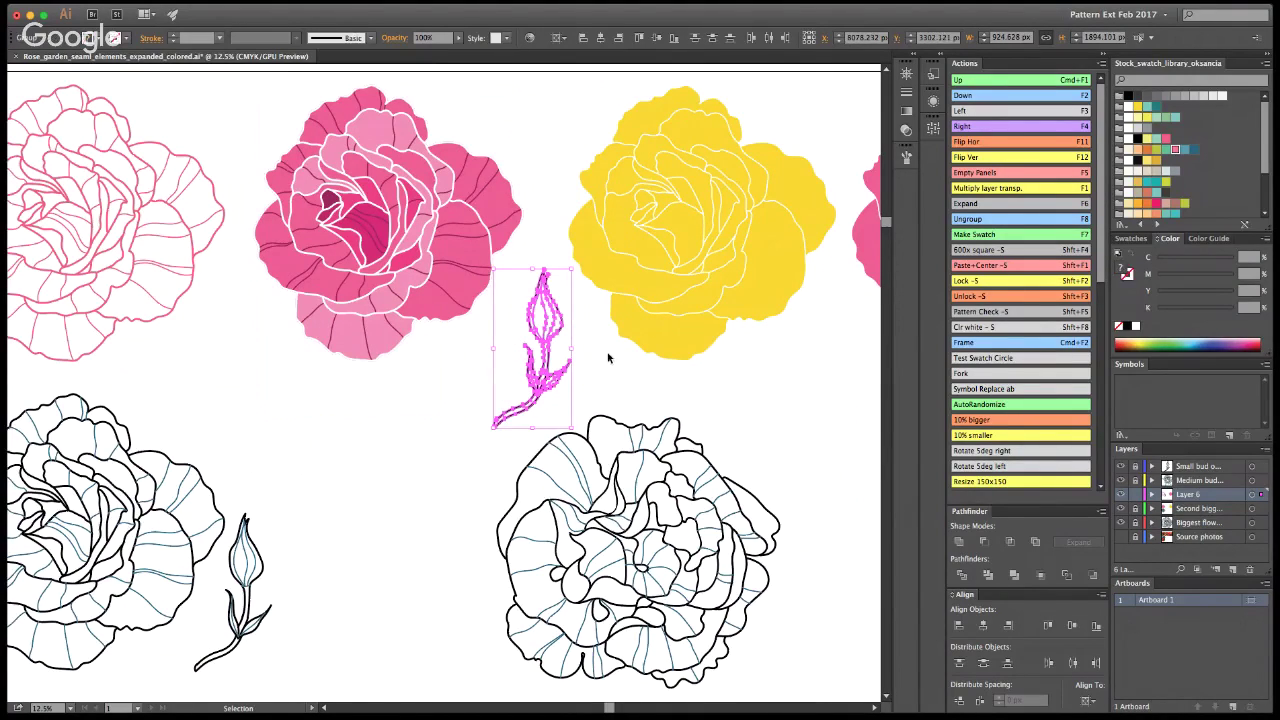
pyautogui.click(660, 378)
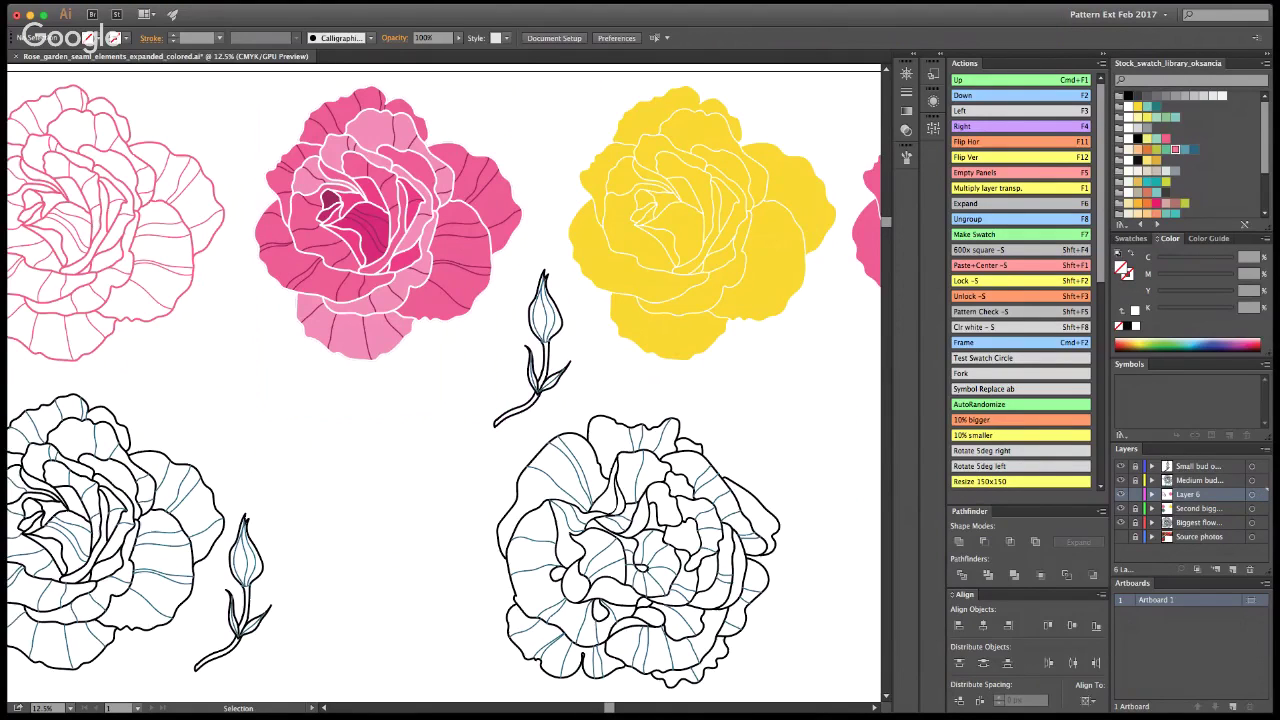
# Step: Select the copied bud's black outlines and blue detail lines by colour with the Magic Wand and unite each set separately
pyautogui.press('a')
pyautogui.press('y')
pyautogui.click(541, 287)
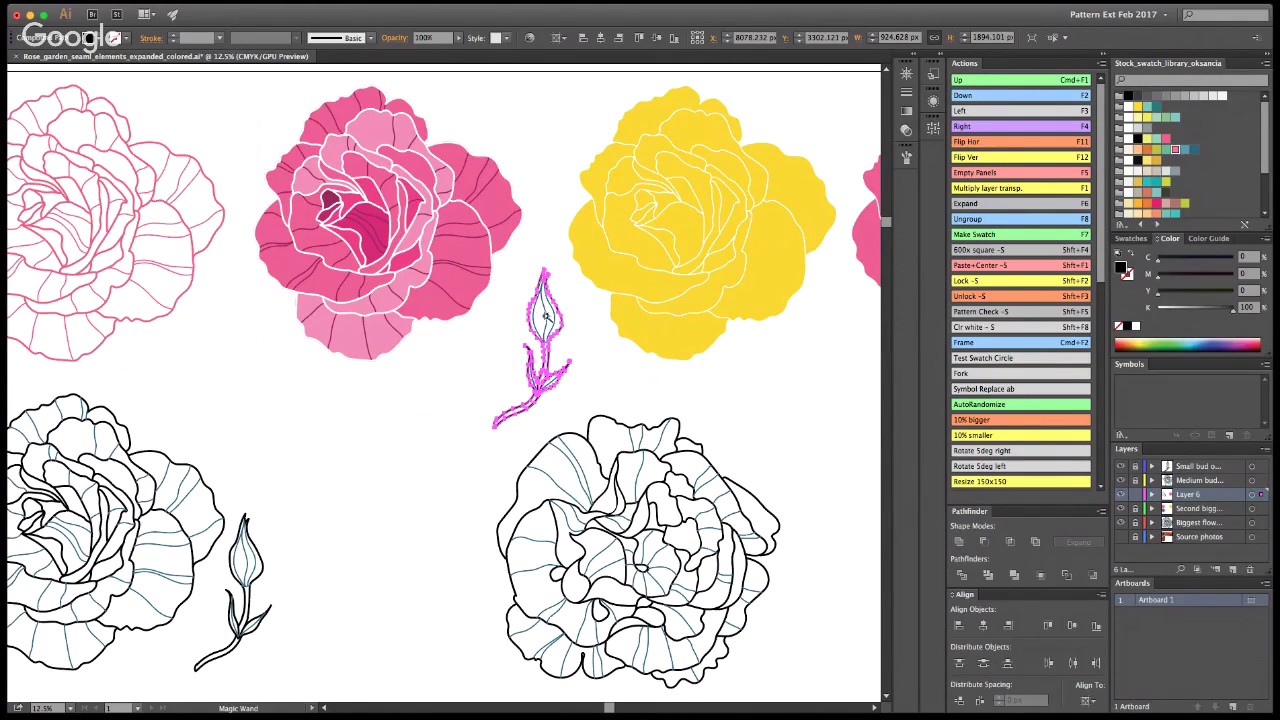
pyautogui.click(543, 313)
pyautogui.click(961, 543)
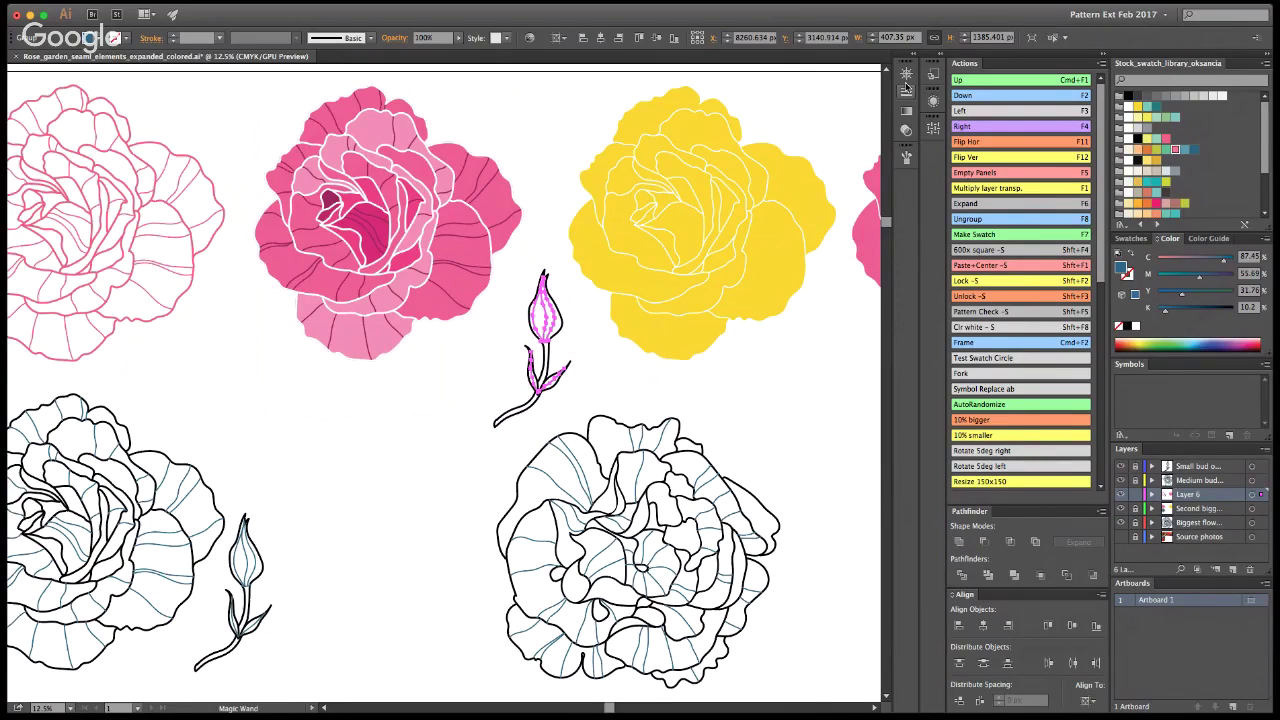
pyautogui.press('v')
pyautogui.click(611, 367)
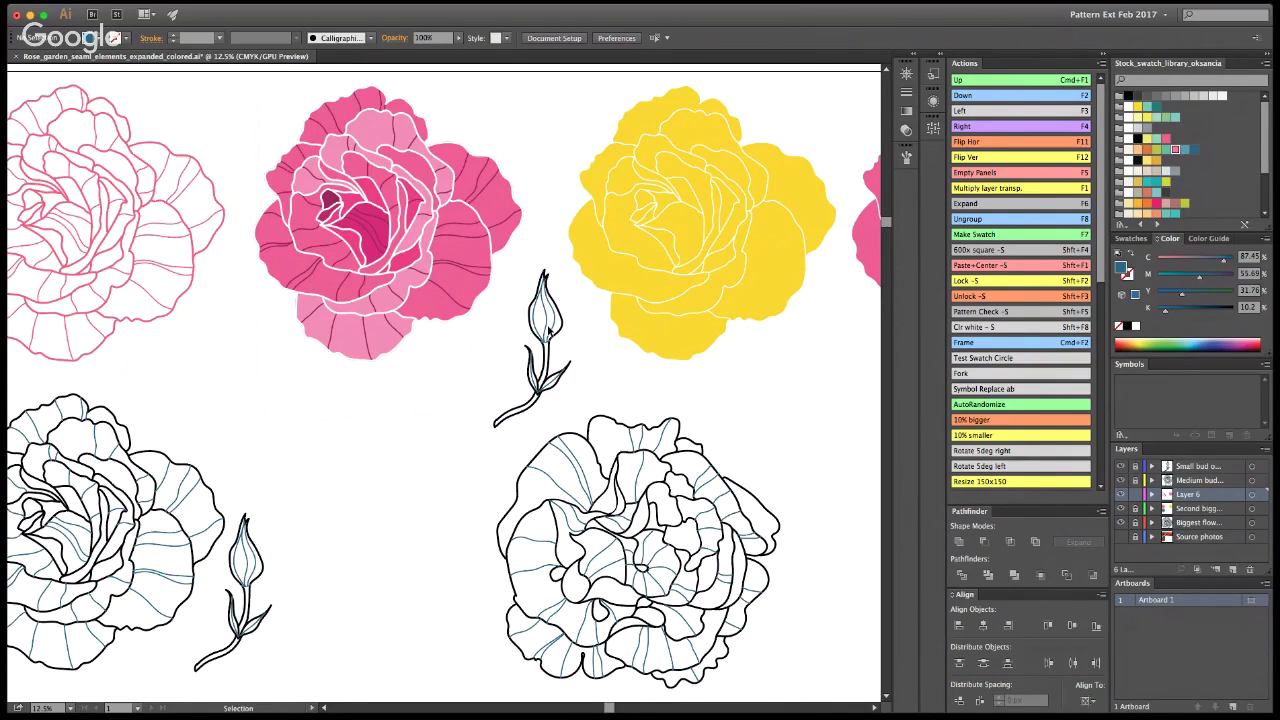
pyautogui.click(544, 272)
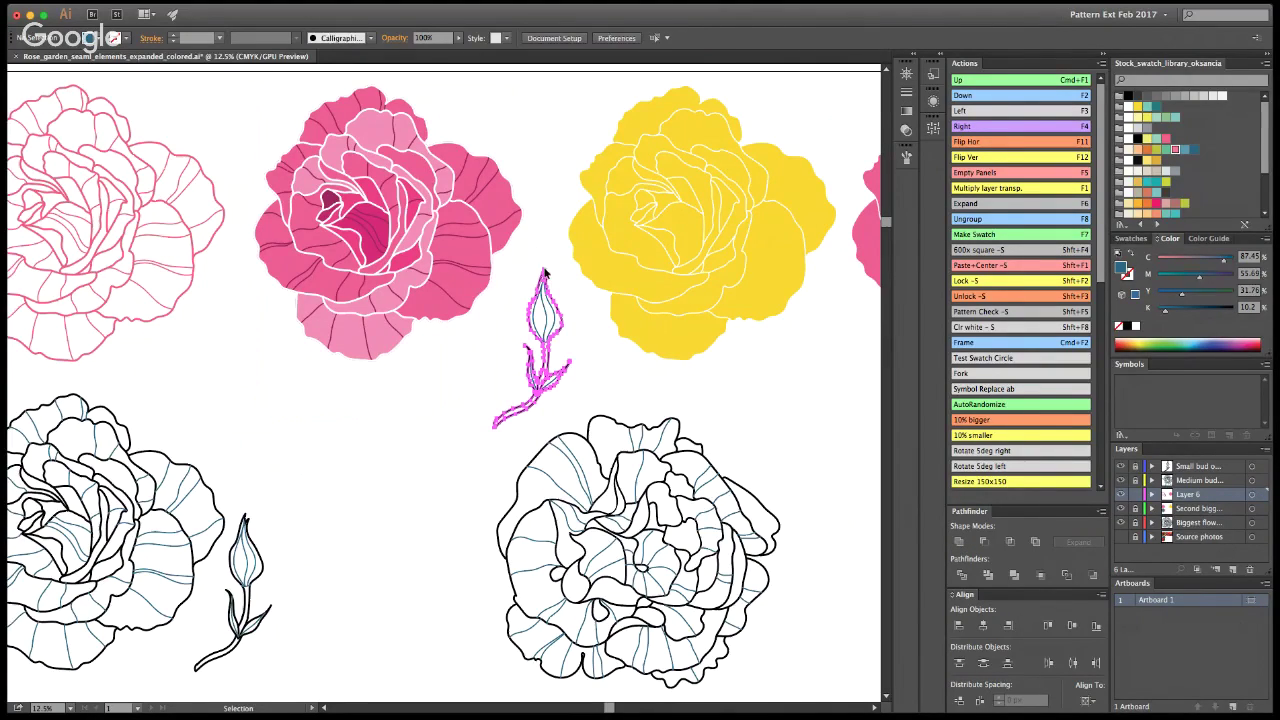
pyautogui.click(727, 428)
pyautogui.press('z')
pyautogui.click(419, 246)
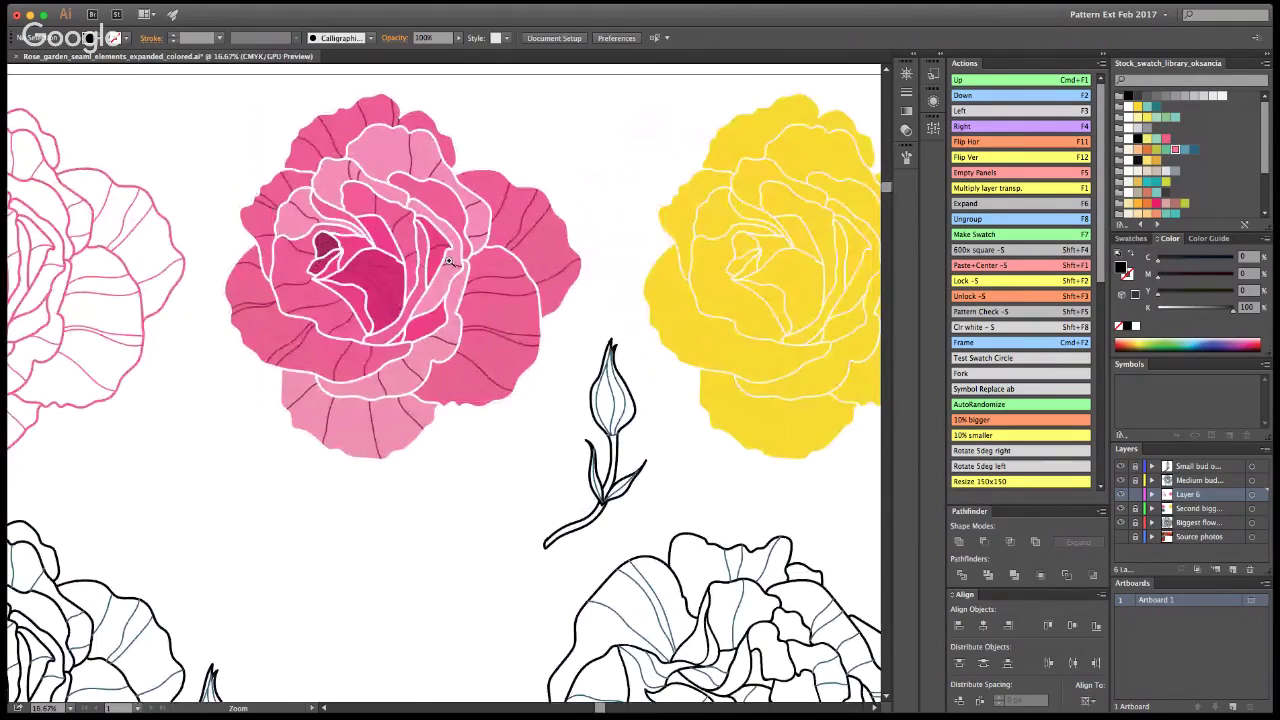
# Step: Try a light teal fill on the bud's black outline in isolation mode
pyautogui.press('v')
pyautogui.doubleClick(616, 348)
pyautogui.click(616, 352)
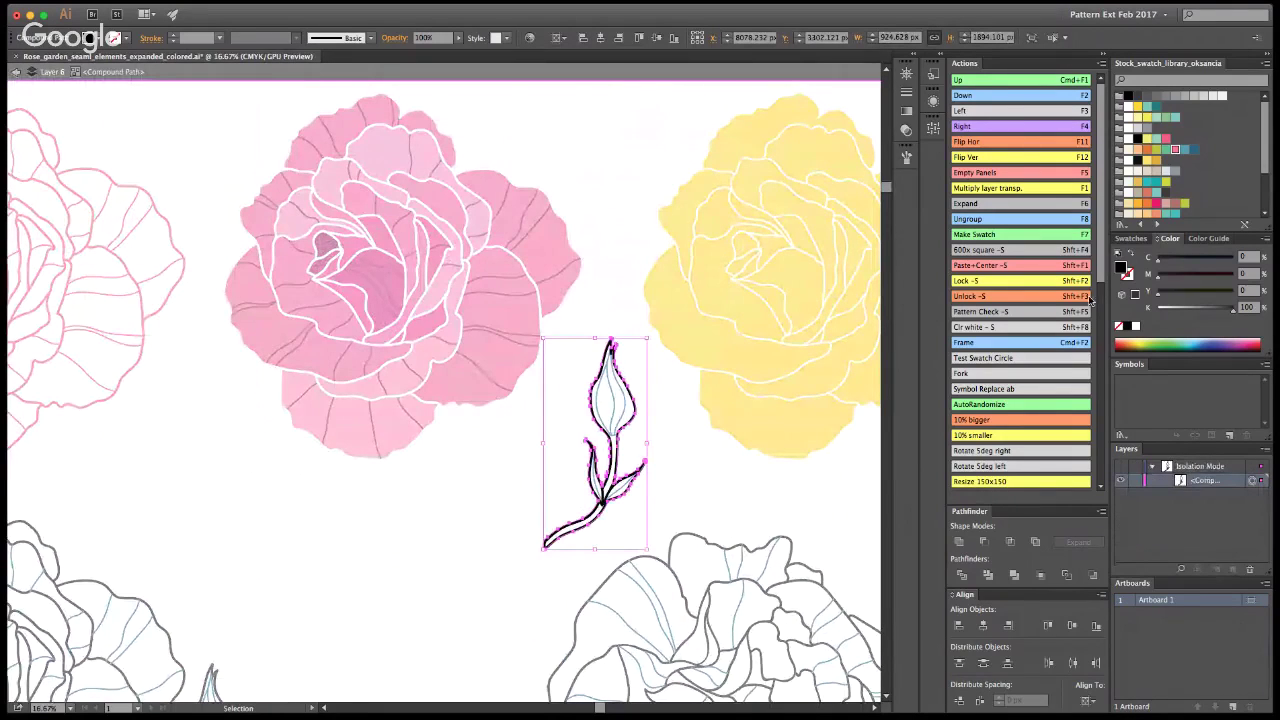
pyautogui.click(1157, 193)
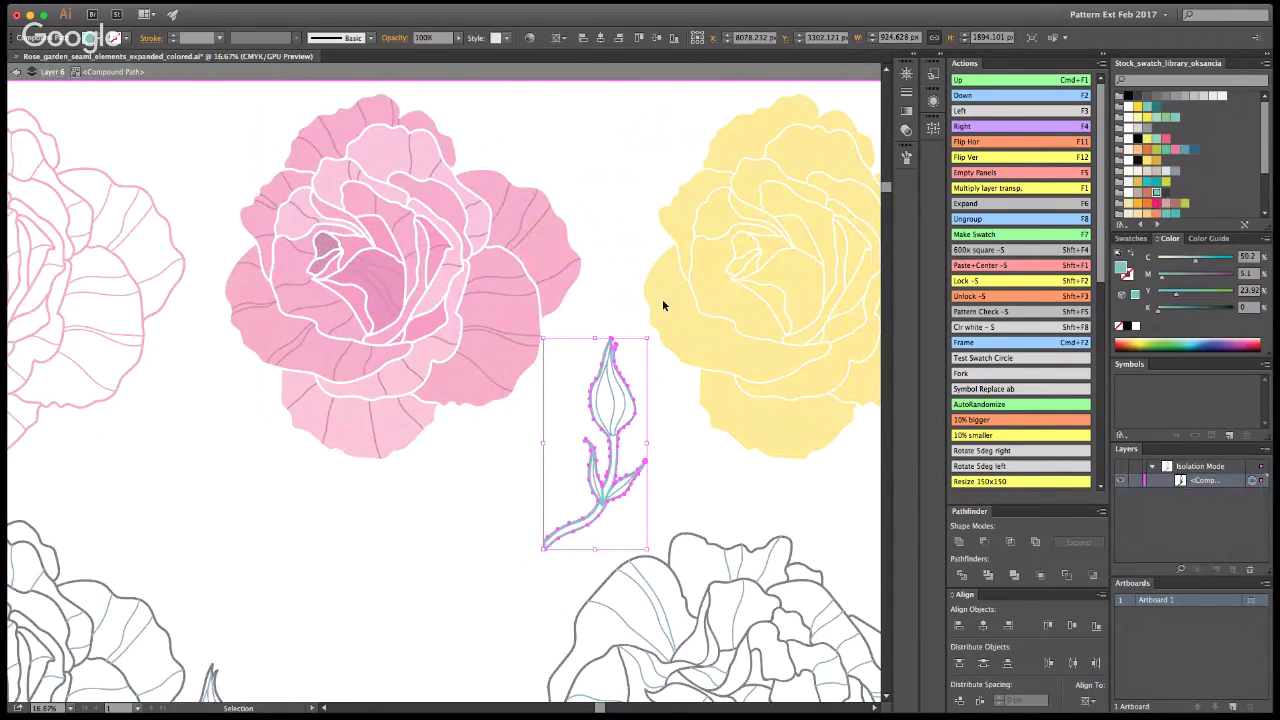
pyautogui.press('super+z')
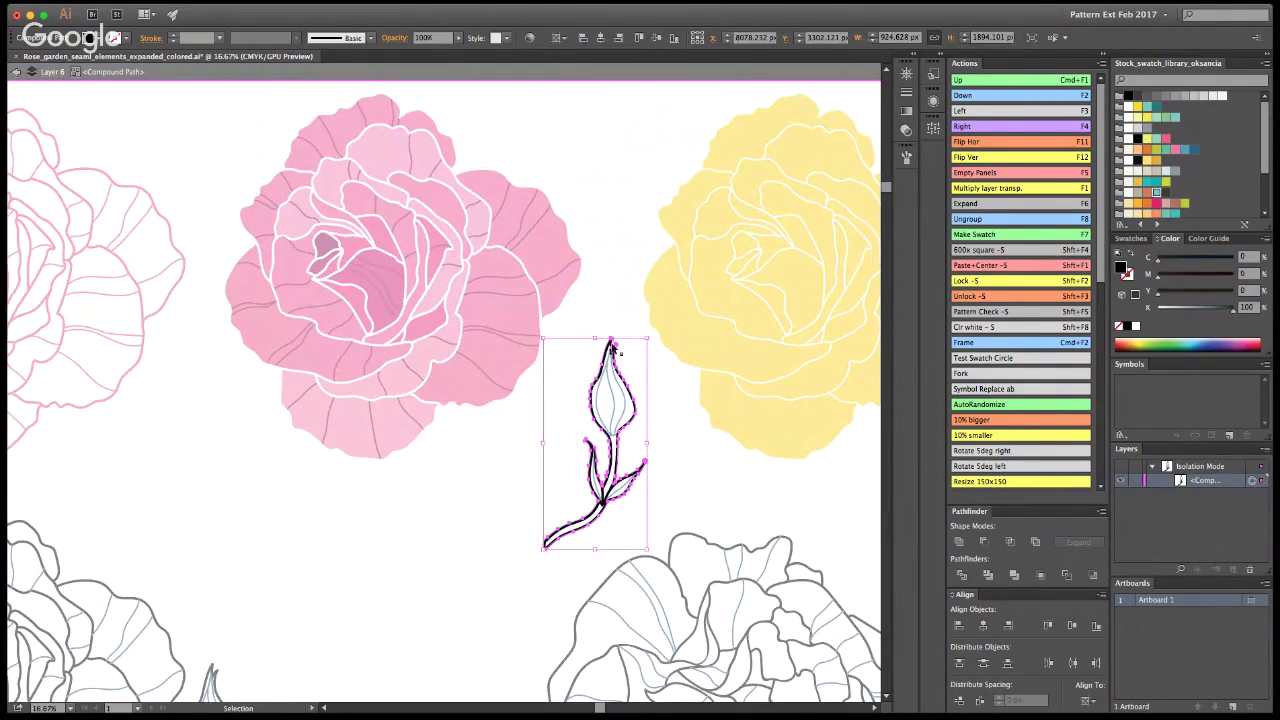
pyautogui.press('super+z')
pyautogui.click(612, 348)
pyautogui.press('super+shift+z')
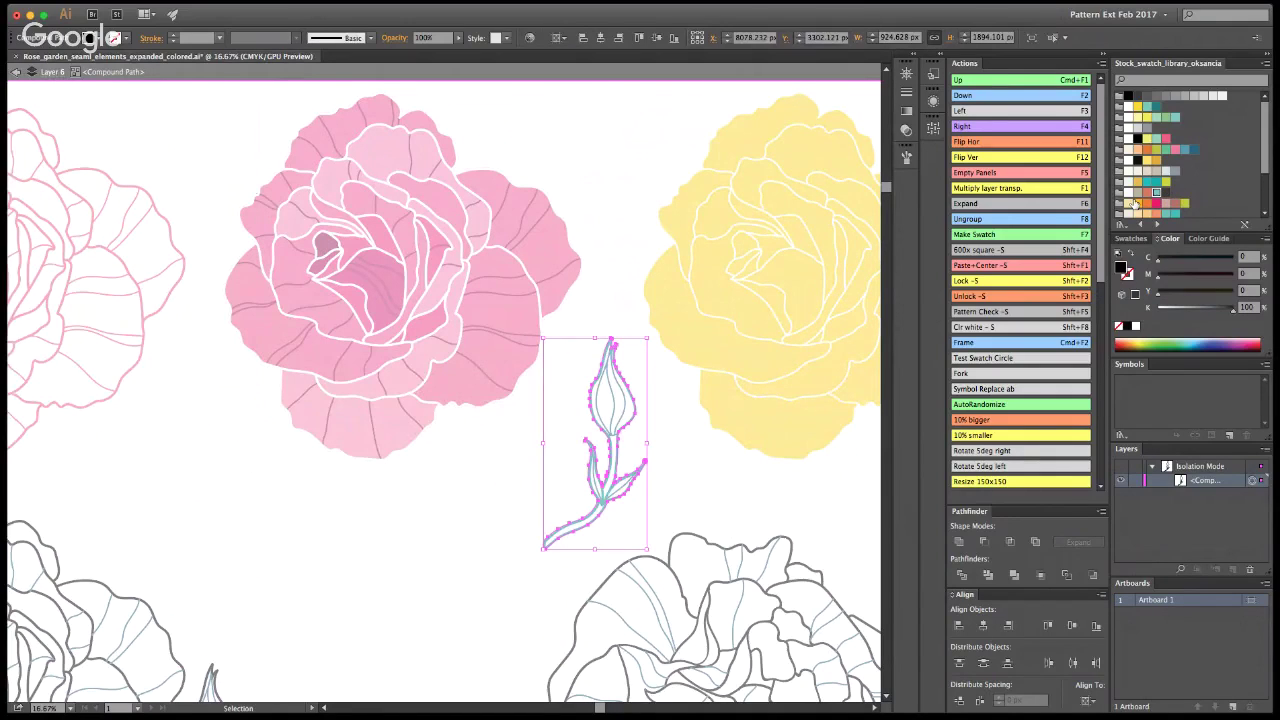
pyautogui.click(876, 385)
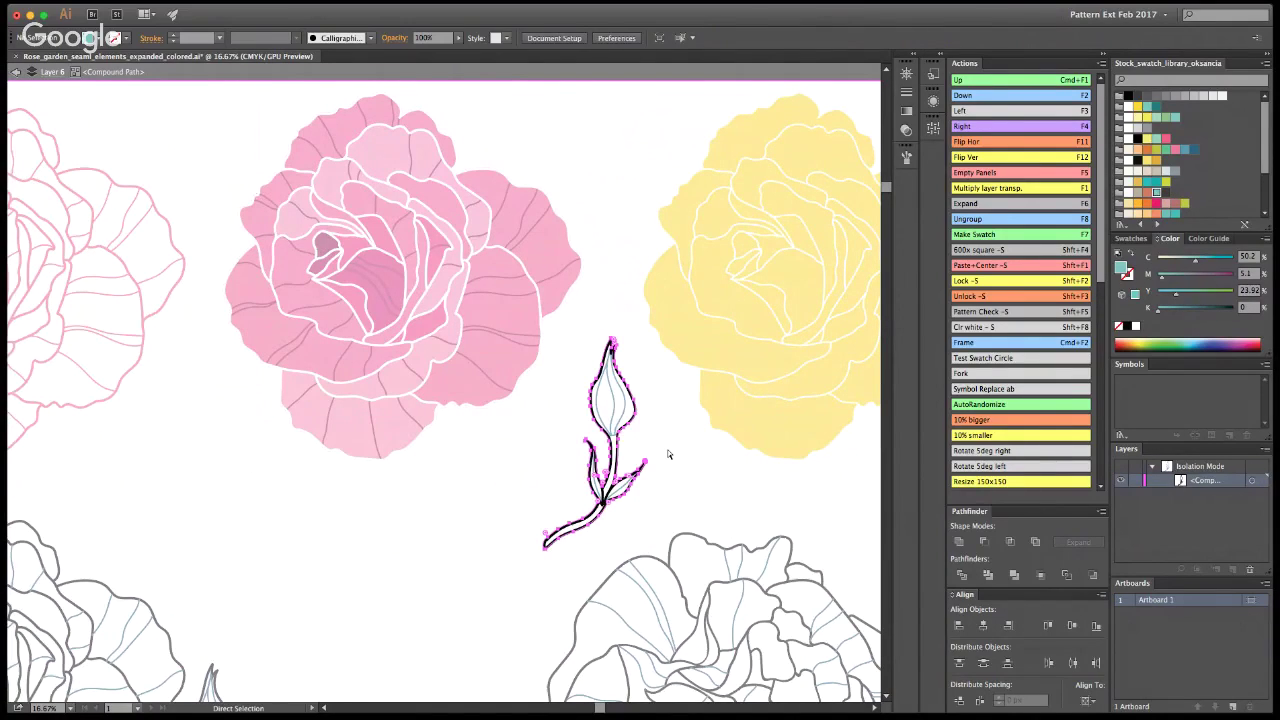
pyautogui.press('super+z')
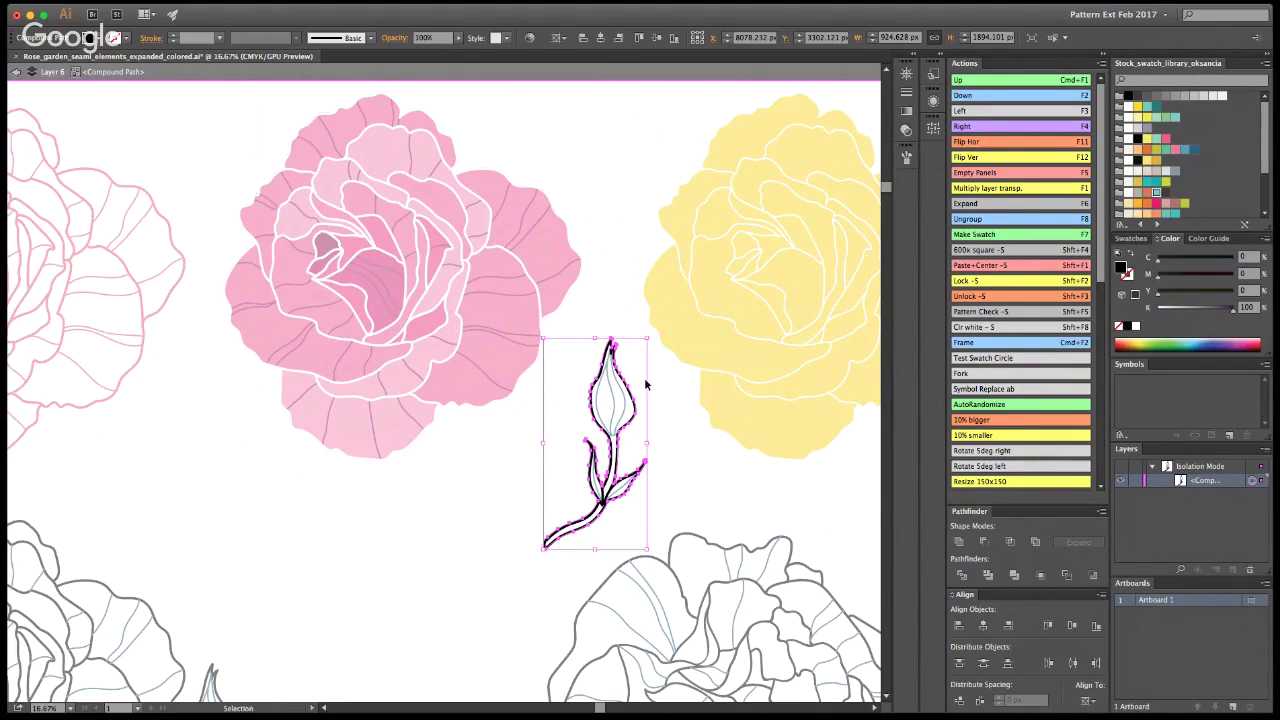
# Step: Release the bud outline's compound path into a solid silhouette behind the black lines and fill it with light teal
pyautogui.click(16, 75)
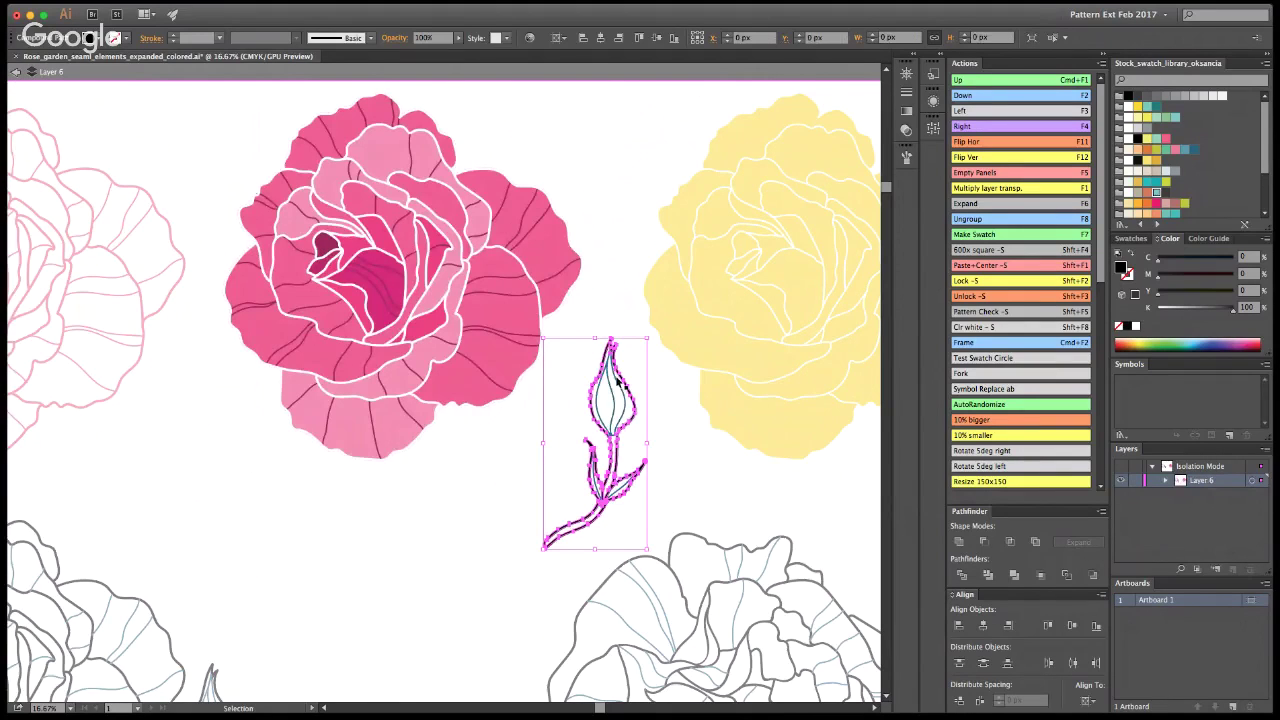
pyautogui.press('alt+shift+super+8')
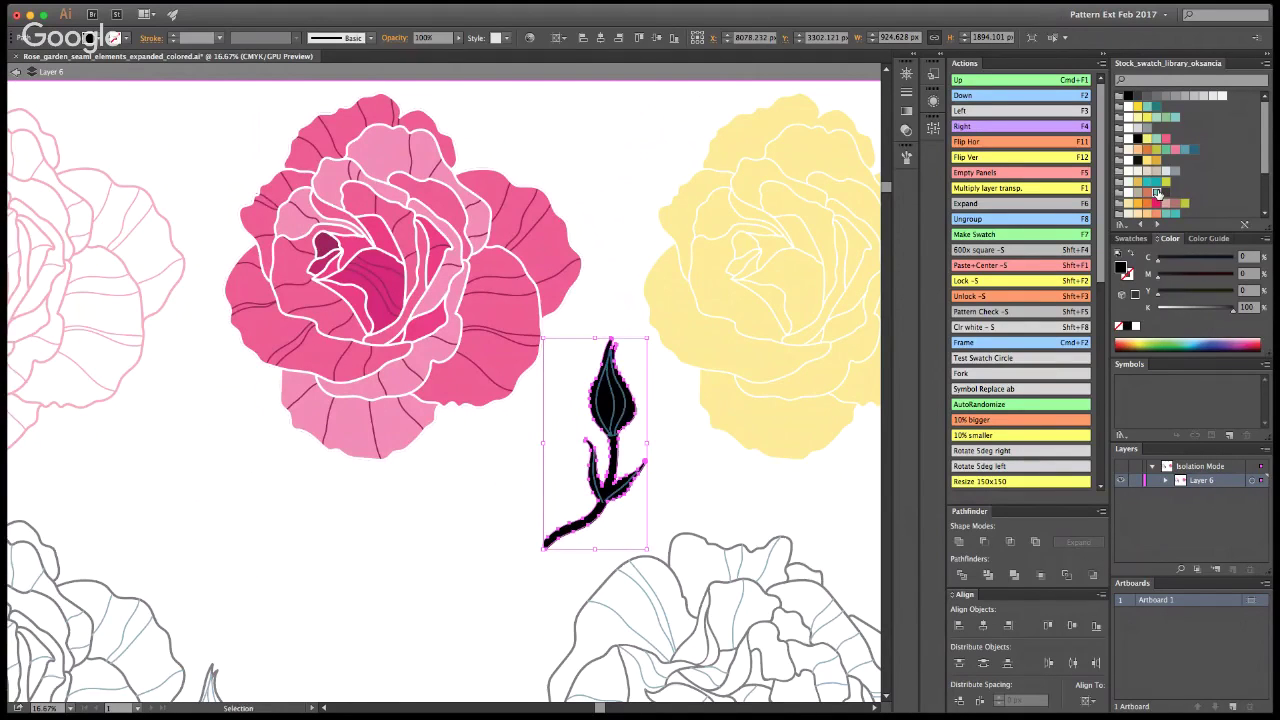
pyautogui.click(1157, 193)
pyautogui.click(611, 222)
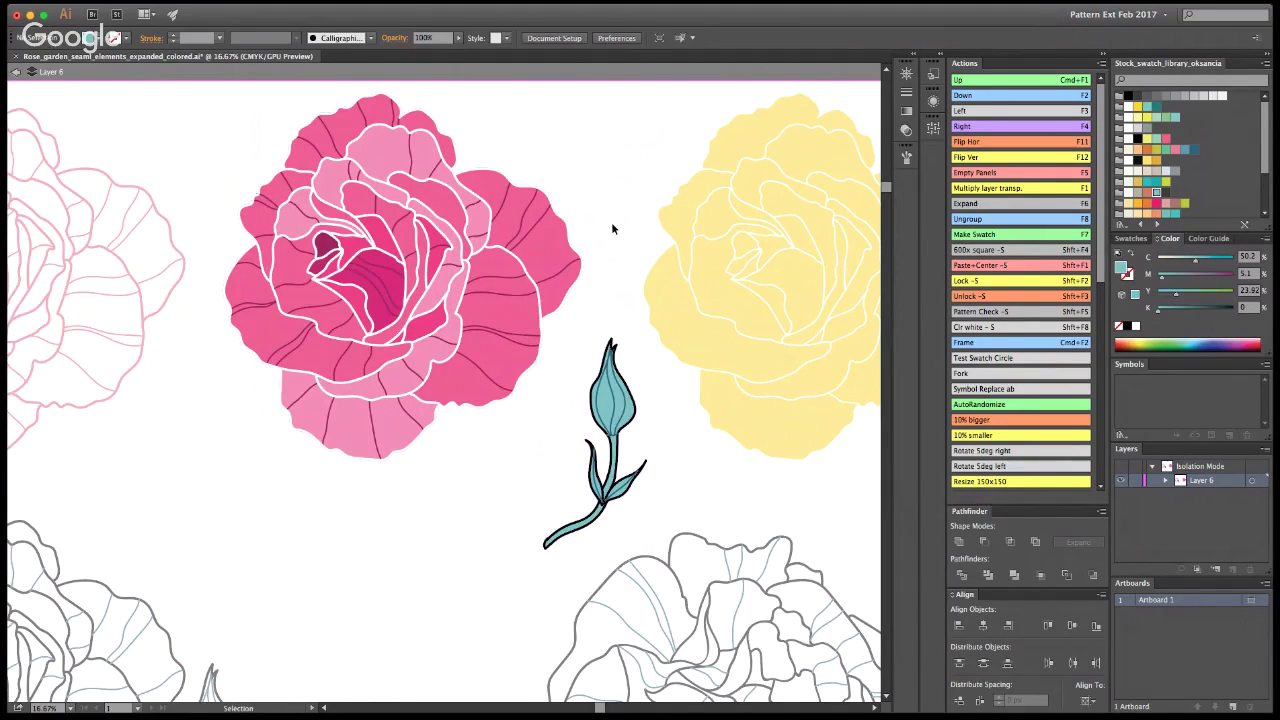
# Step: Recolour the bud's black outline white
pyautogui.click(609, 375)
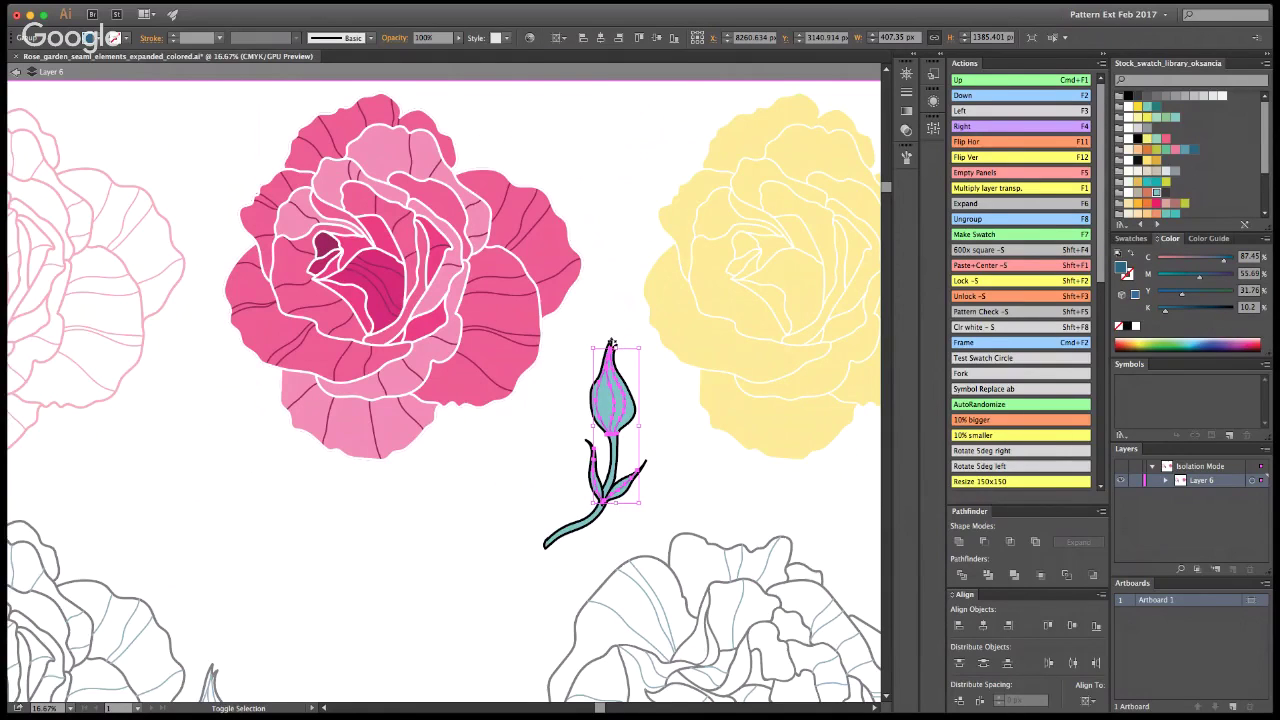
pyautogui.click(640, 494)
pyautogui.click(608, 453)
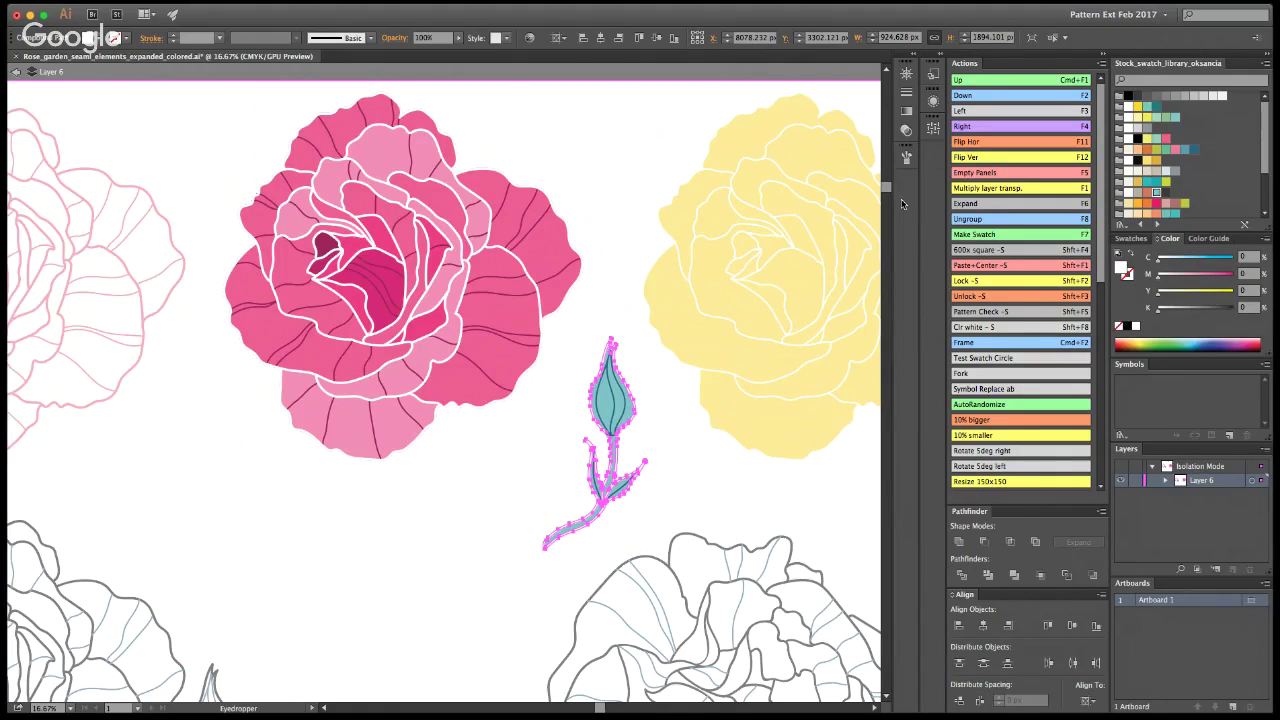
# Step: Fill the bud's inner detail lines with the medium teal swatch, C 76.86, M 7.06, Y 36.08
pyautogui.click(632, 402)
pyautogui.click(615, 402)
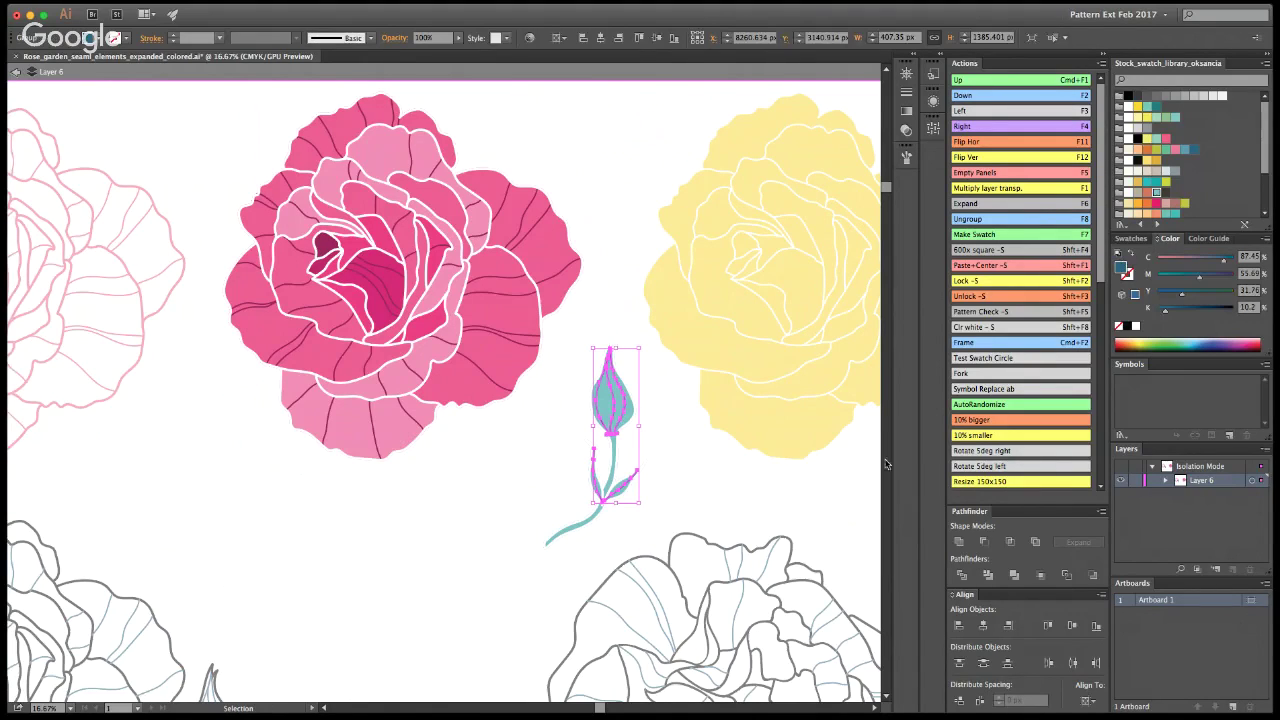
pyautogui.press('i')
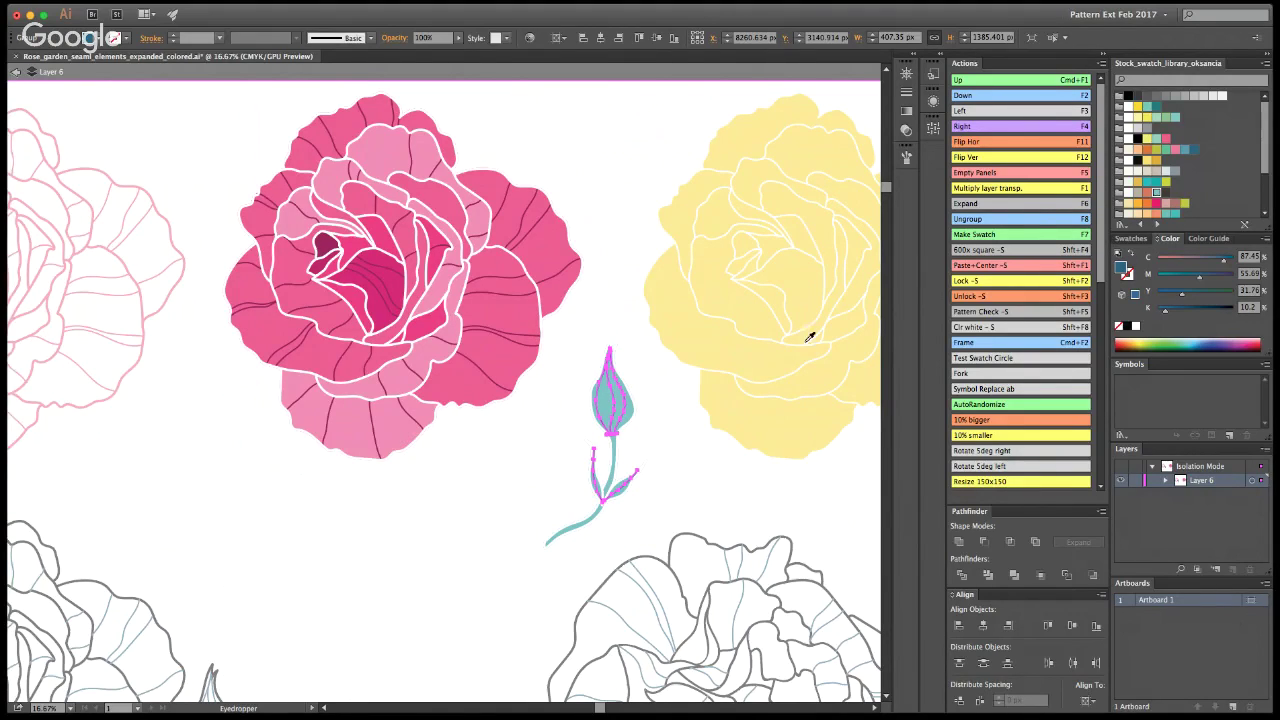
pyautogui.click(1156, 181)
pyautogui.press('v')
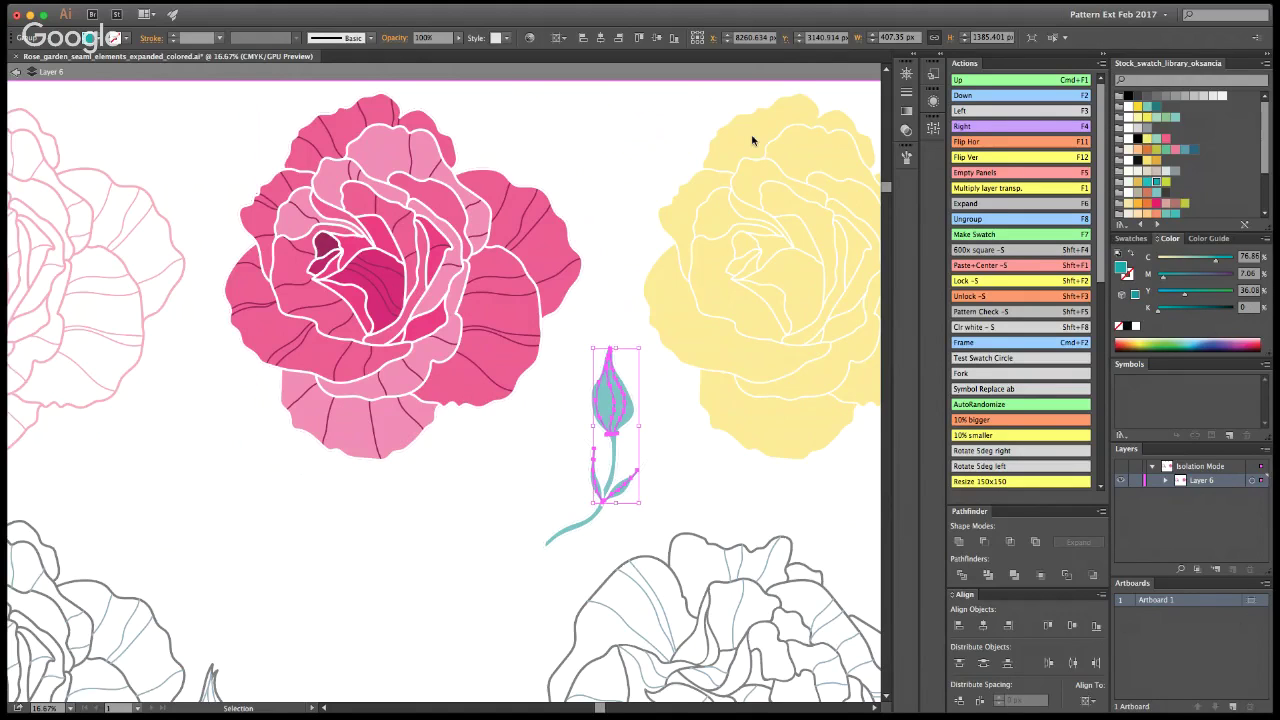
pyautogui.click(648, 322)
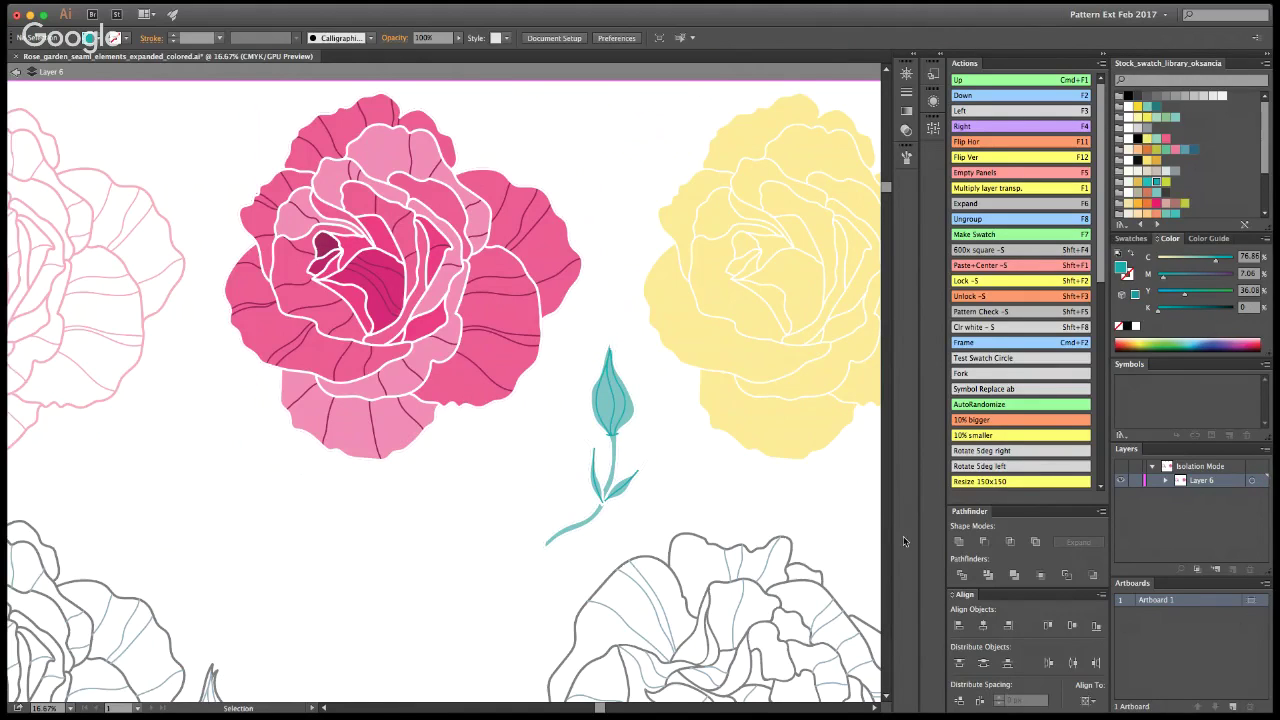
# Step: Isolate the bud's white outline and fill it with the dark teal swatch, C 83.48, M 35.49, Y 48.38, K 10.46
pyautogui.press('z')
pyautogui.press('v')
pyautogui.click(612, 430)
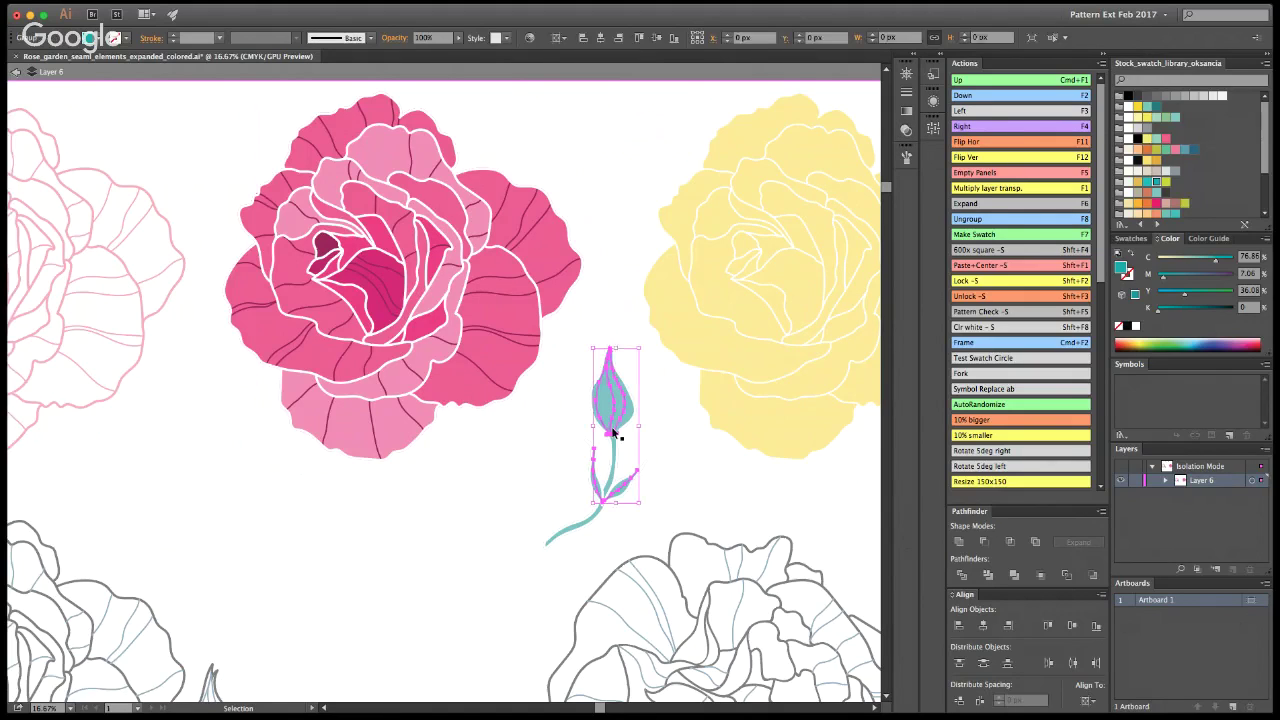
pyautogui.click(635, 419)
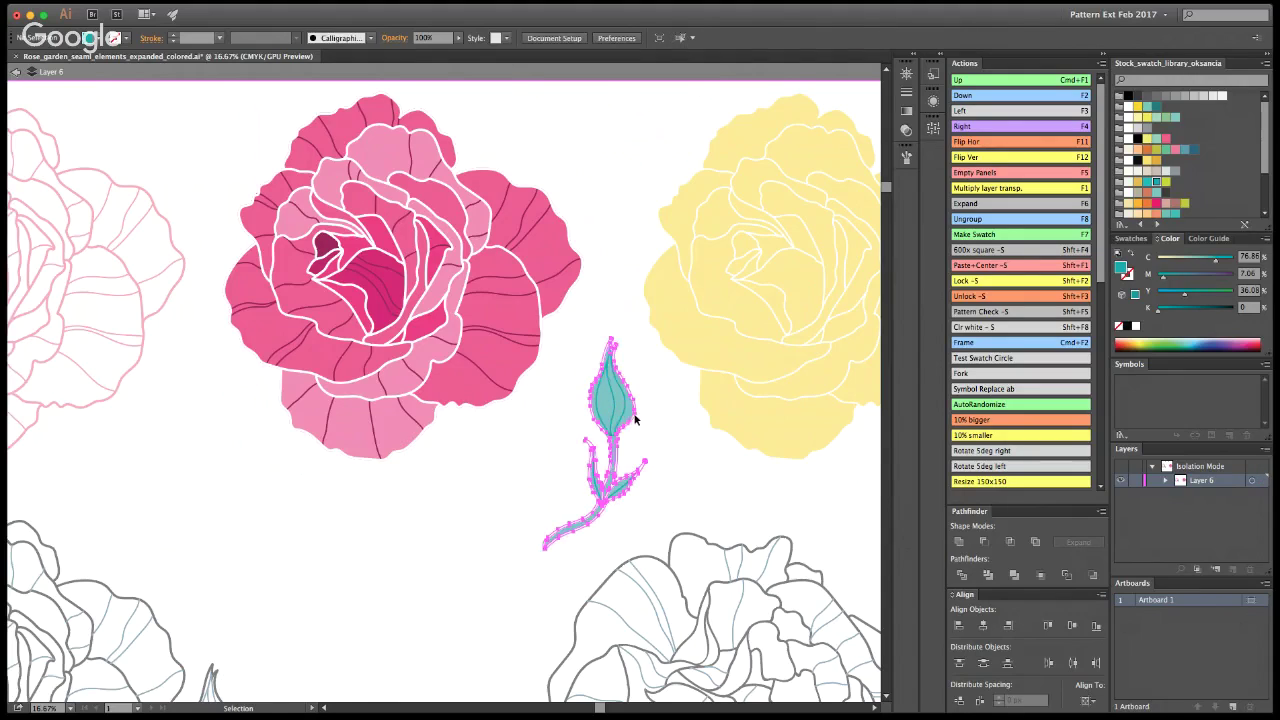
pyautogui.doubleClick(635, 422)
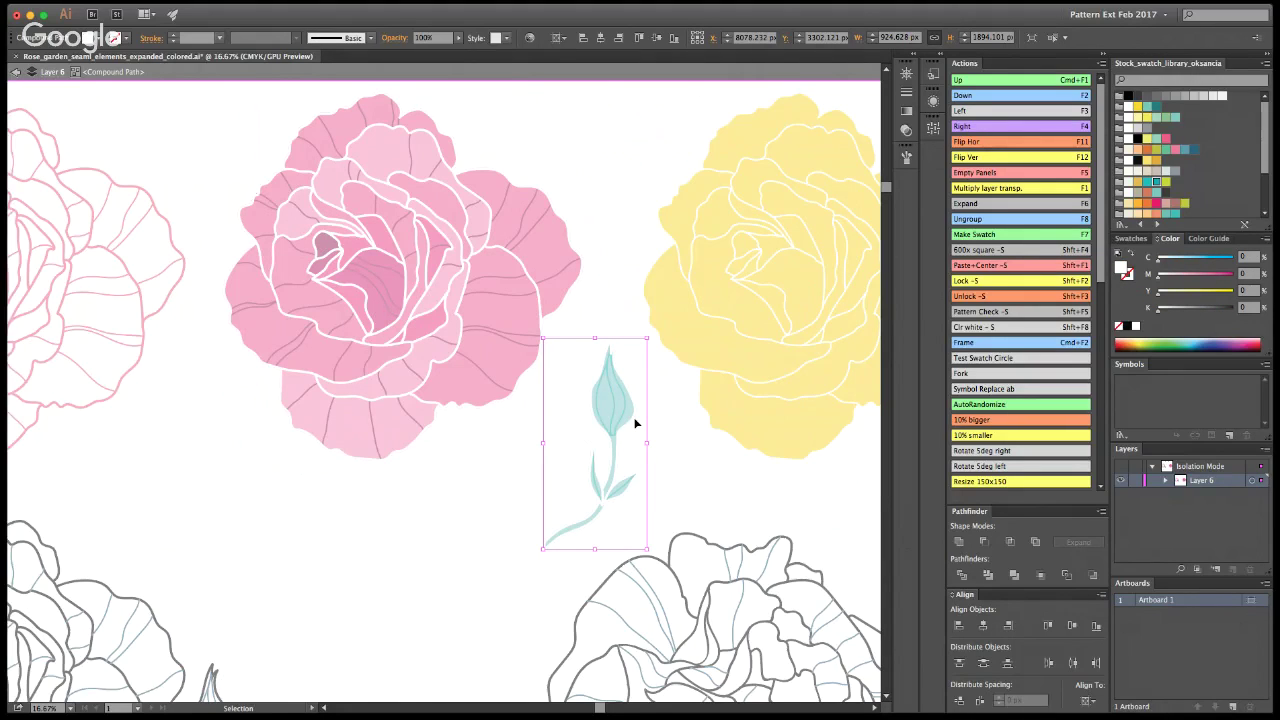
pyautogui.click(521, 338)
pyautogui.click(610, 360)
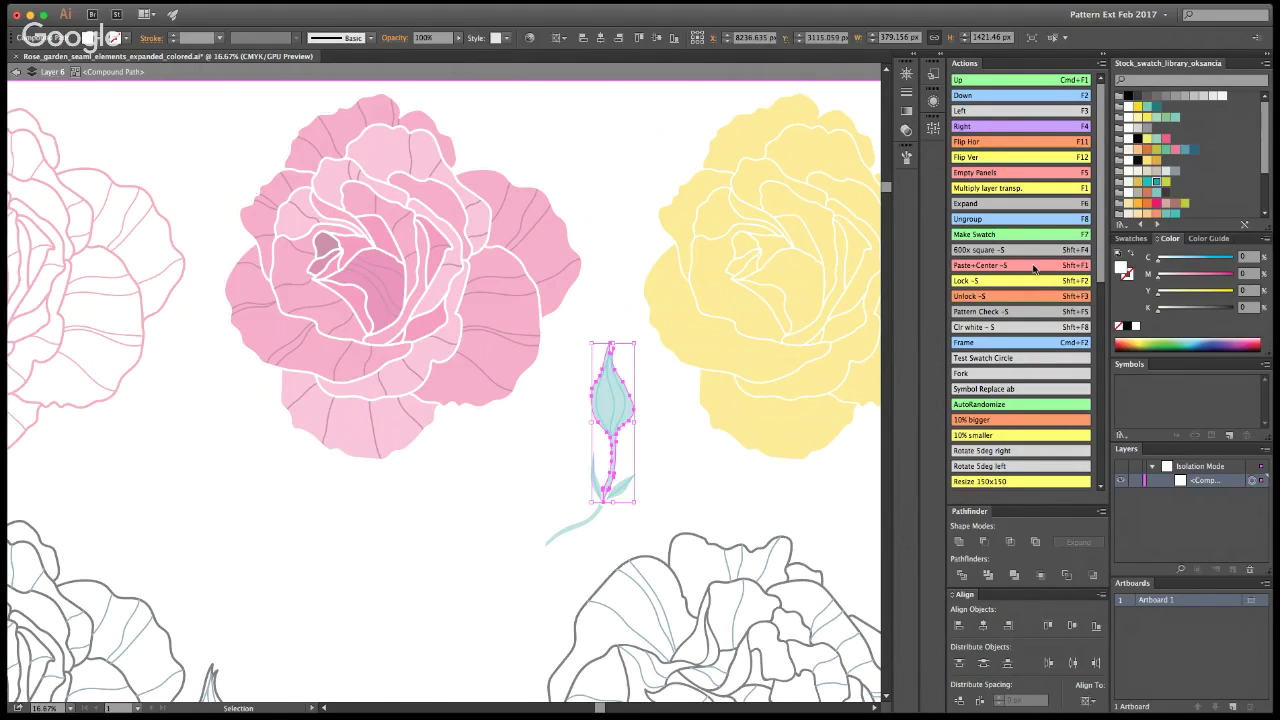
pyautogui.click(1156, 107)
pyautogui.click(740, 409)
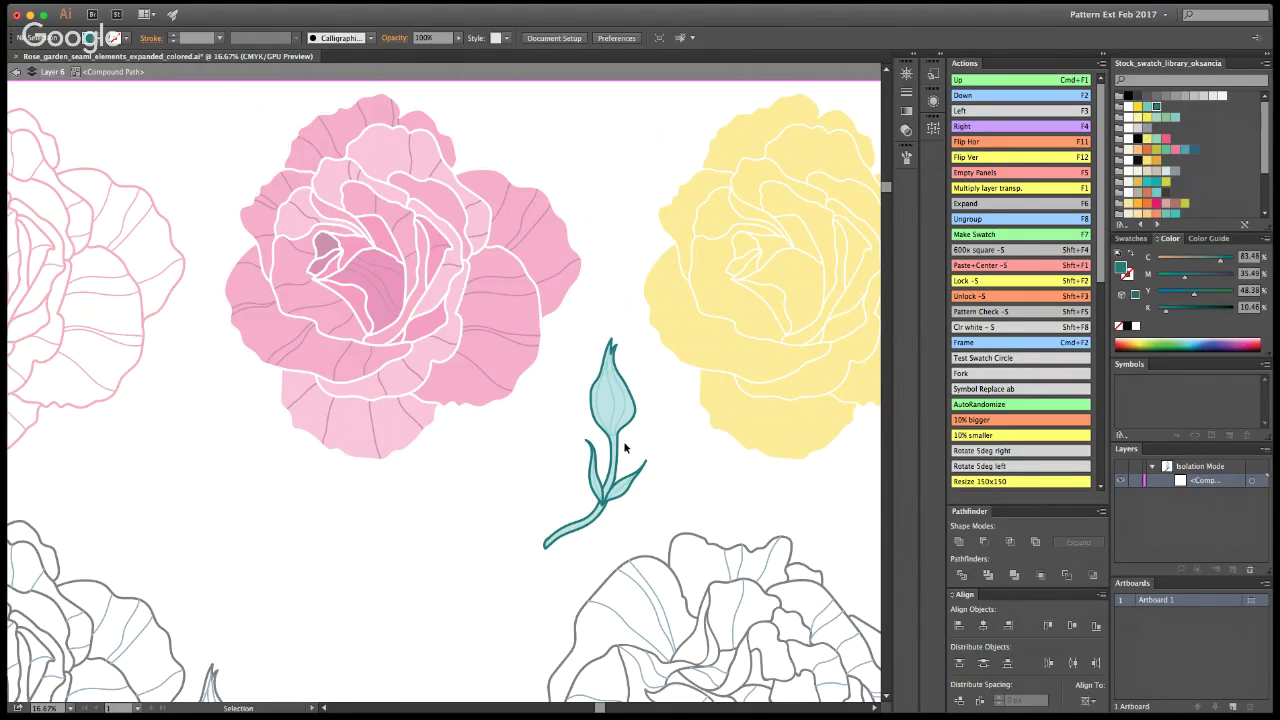
# Step: Unite the detail lines with the inner bud-and-stem path inside the isolated outline's compound path
pyautogui.press('v')
pyautogui.click(625, 448)
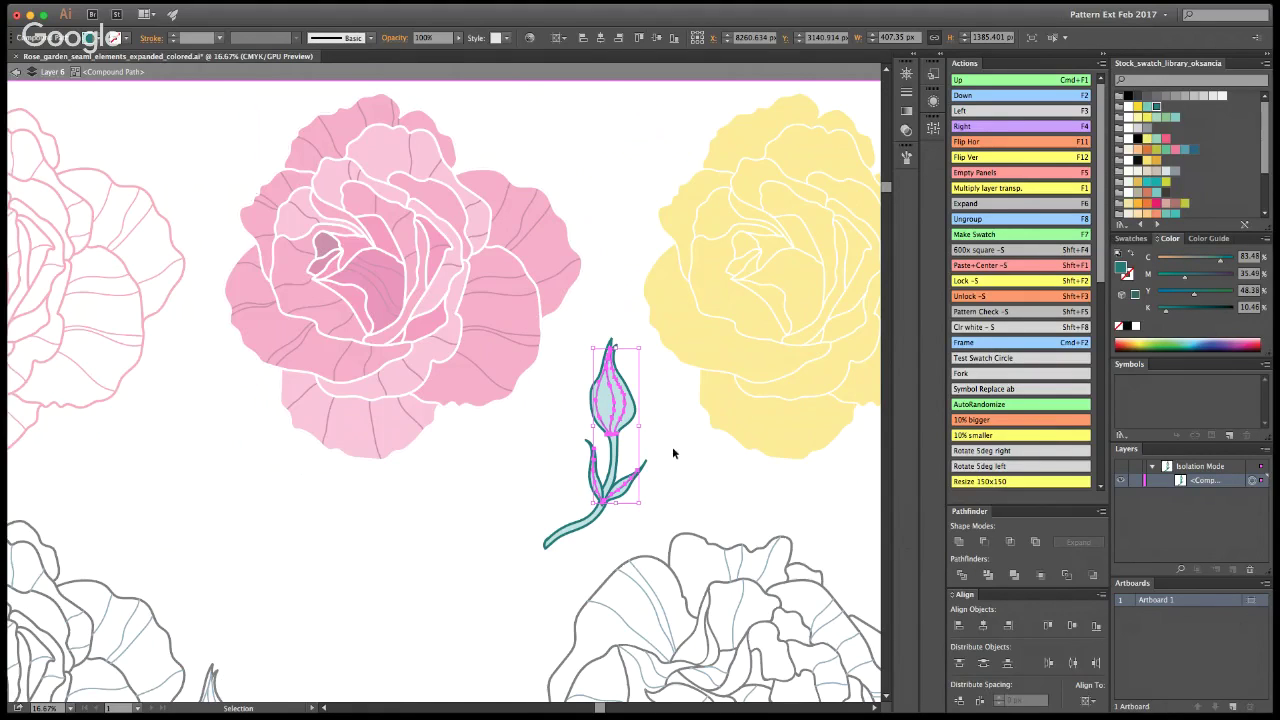
pyautogui.keyDown('shift'); pyautogui.click(601, 372); pyautogui.keyUp('shift')
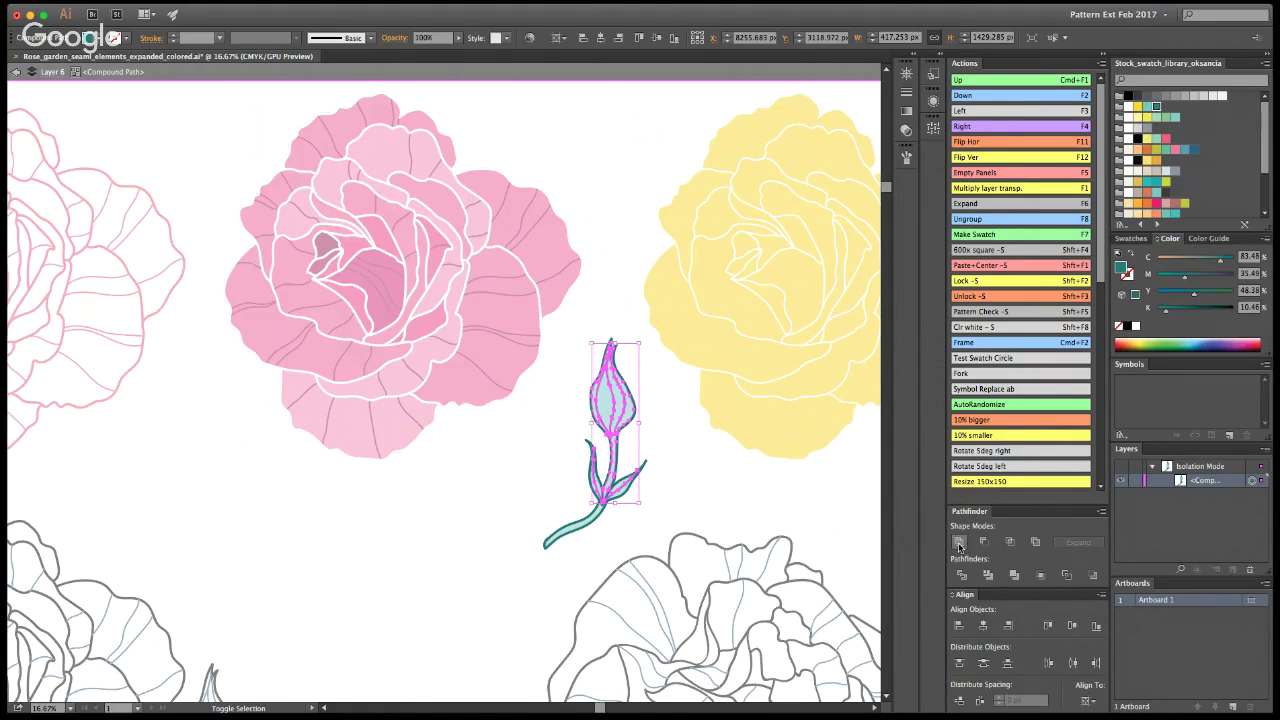
pyautogui.click(959, 543)
pyautogui.click(644, 418)
# Step: Copy the inner petal and leaf sections out of the isolated outline and paste them in front on Layer 6
pyautogui.click(605, 370)
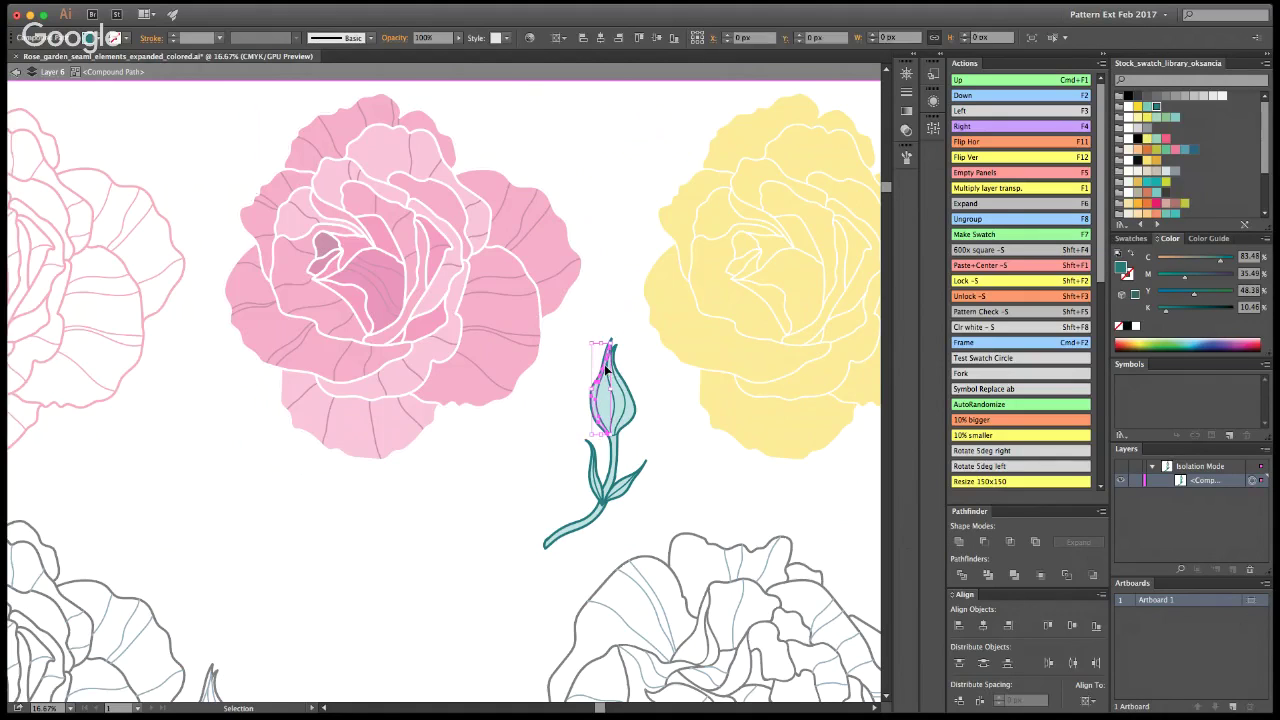
pyautogui.keyDown('shift'); pyautogui.click(621, 420); pyautogui.keyUp('shift')
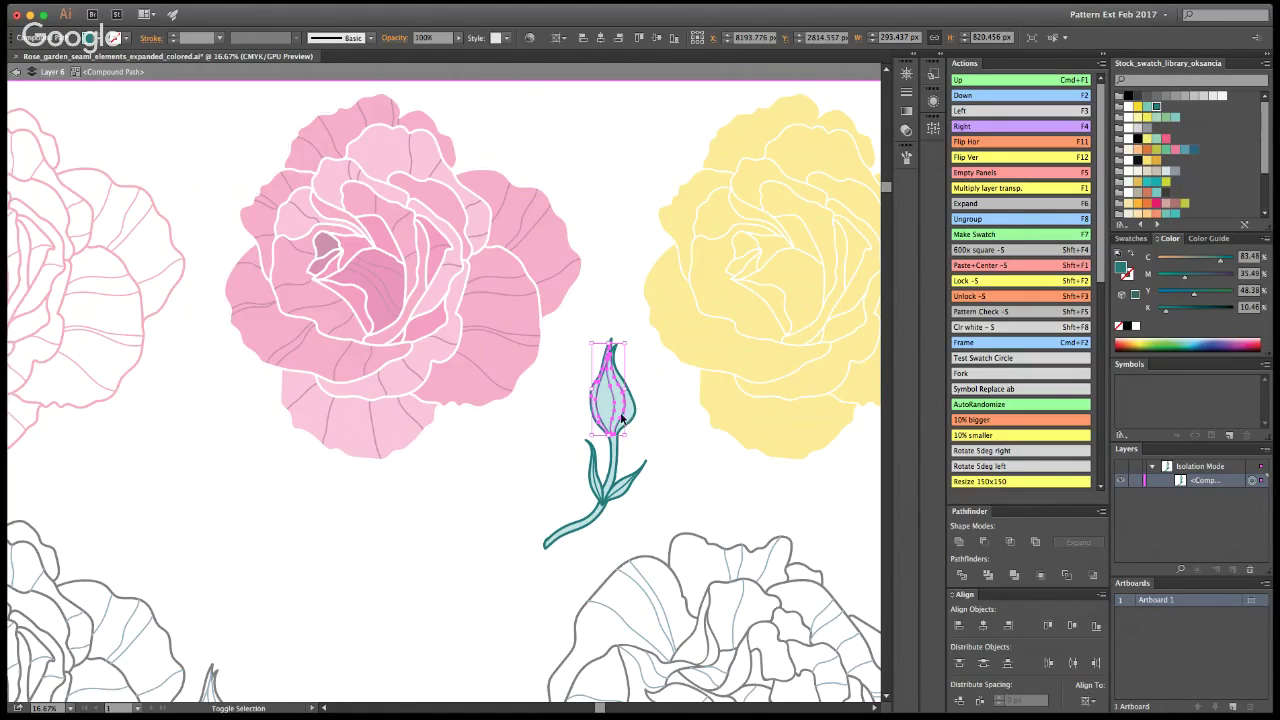
pyautogui.keyDown('shift'); pyautogui.click(593, 491); pyautogui.keyUp('shift')
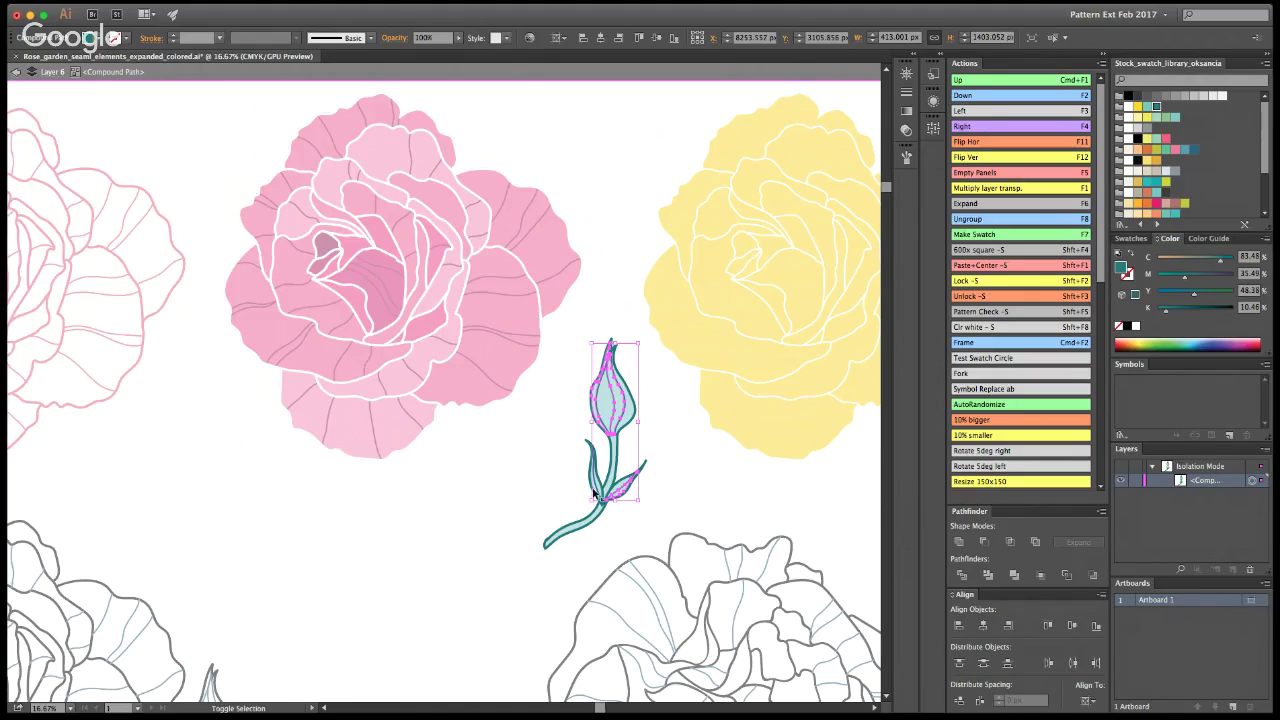
pyautogui.press('a')
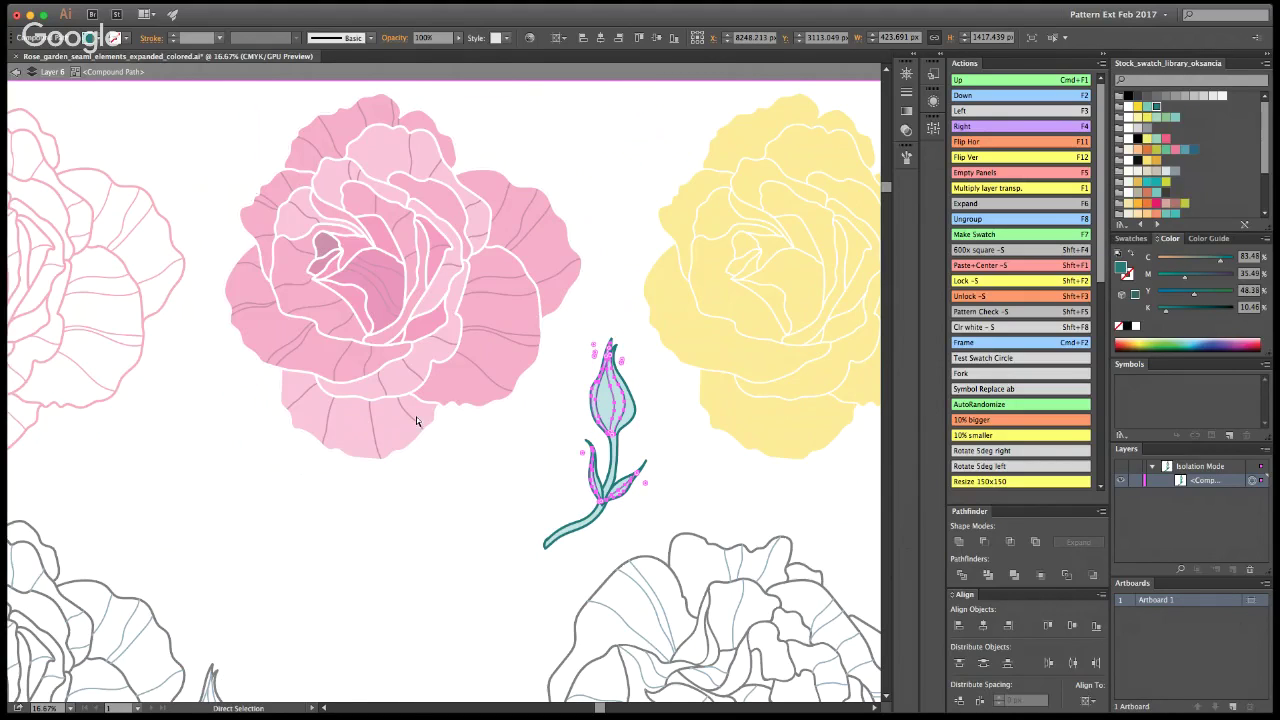
pyautogui.press('v')
pyautogui.click(16, 72)
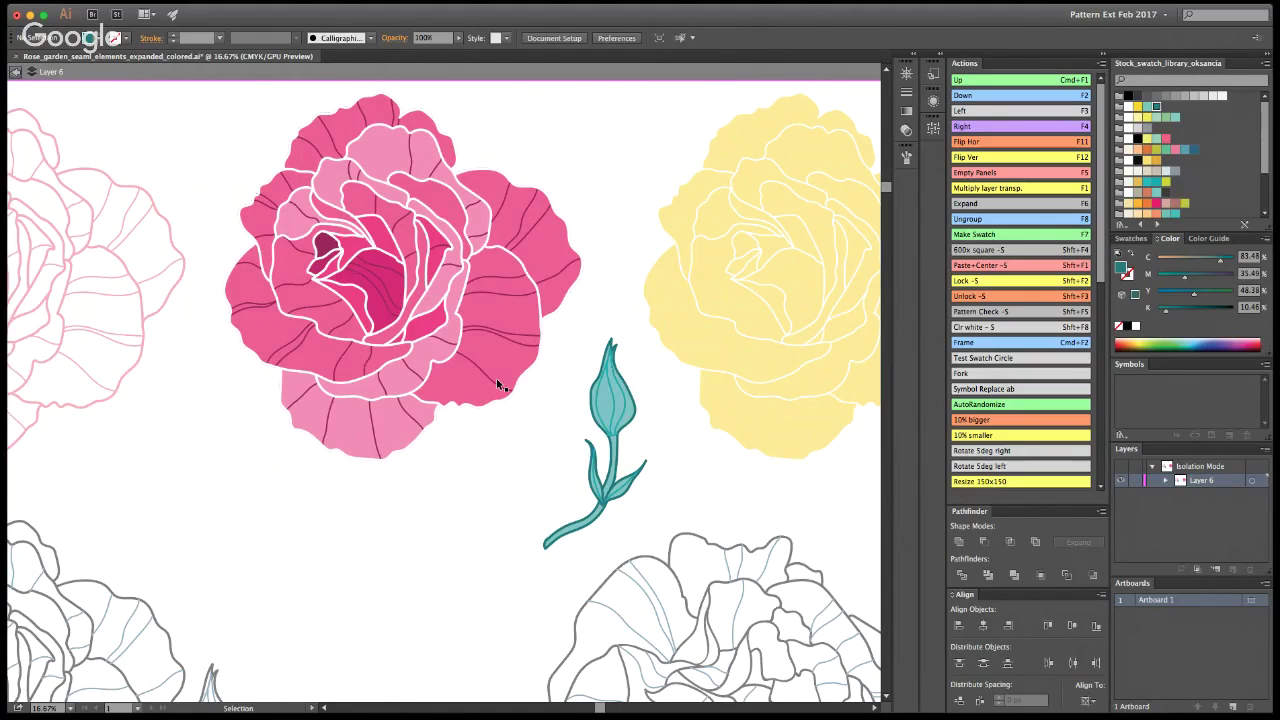
pyautogui.press('super+f')
# Step: Fill the pasted petal and leaf sections with pale teal, C 35, M 0, Y 12.64, and exit isolation mode
pyautogui.press('i')
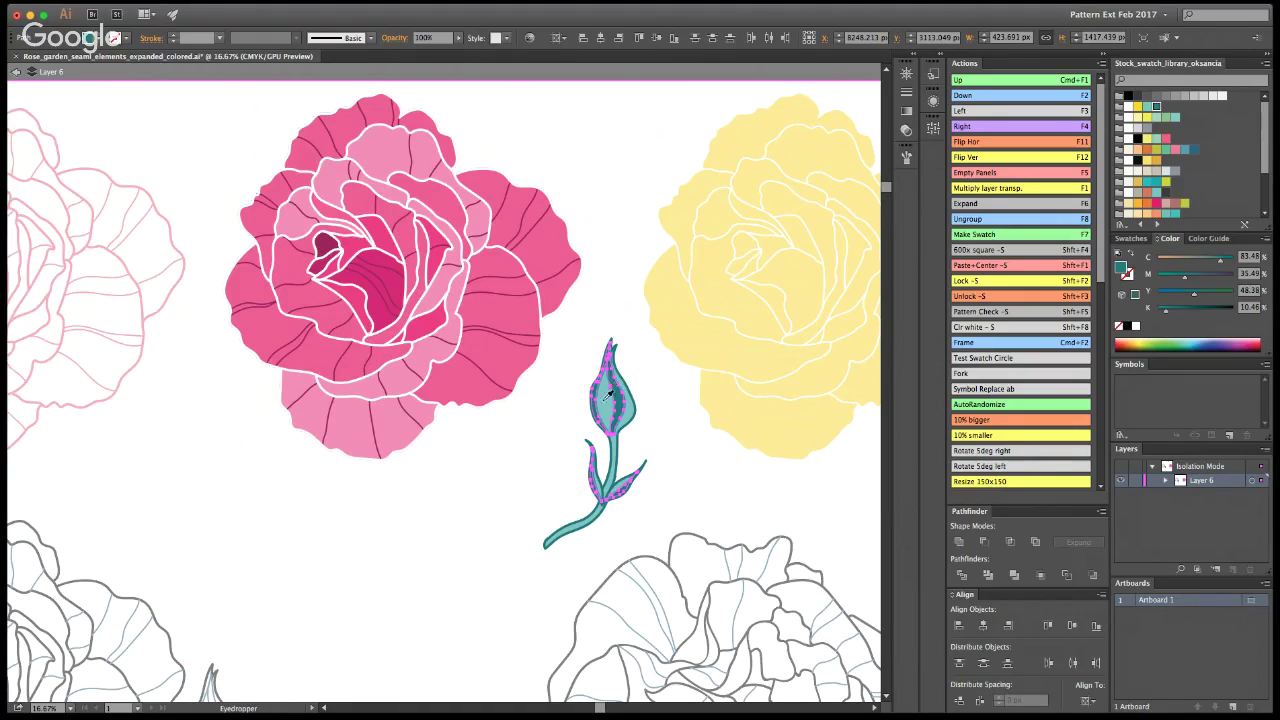
pyautogui.click(607, 395)
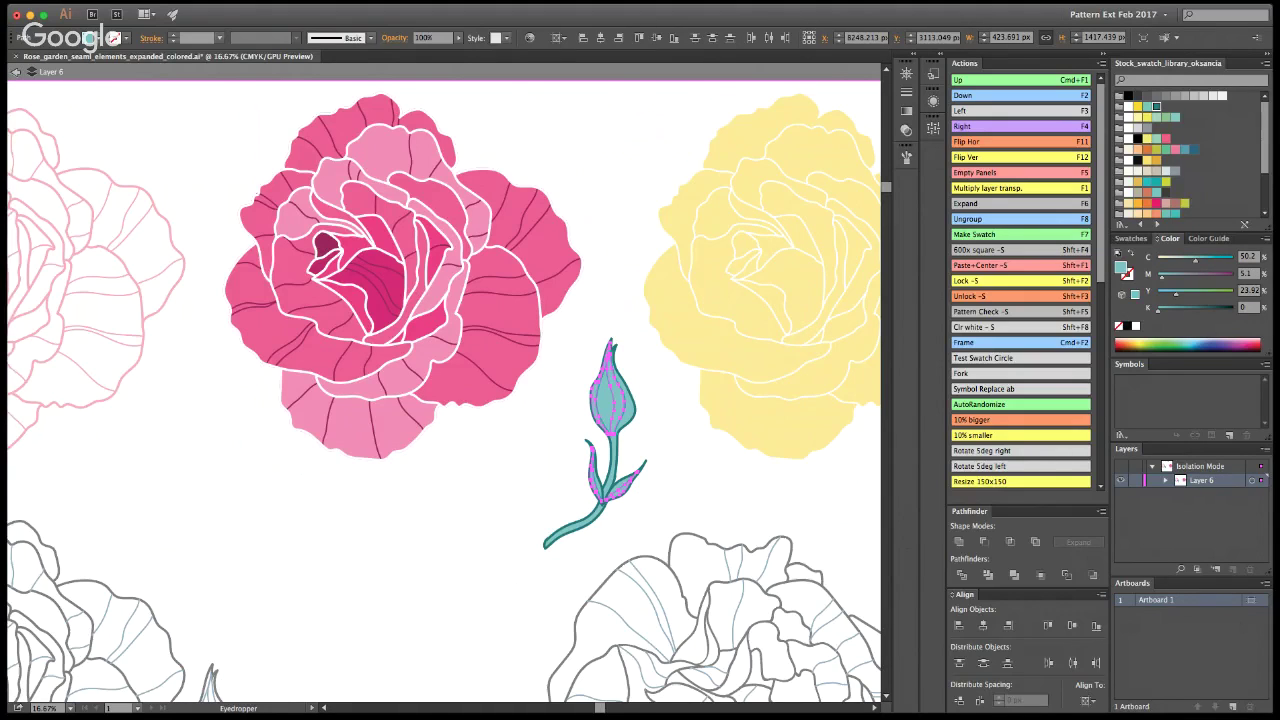
pyautogui.press('v')
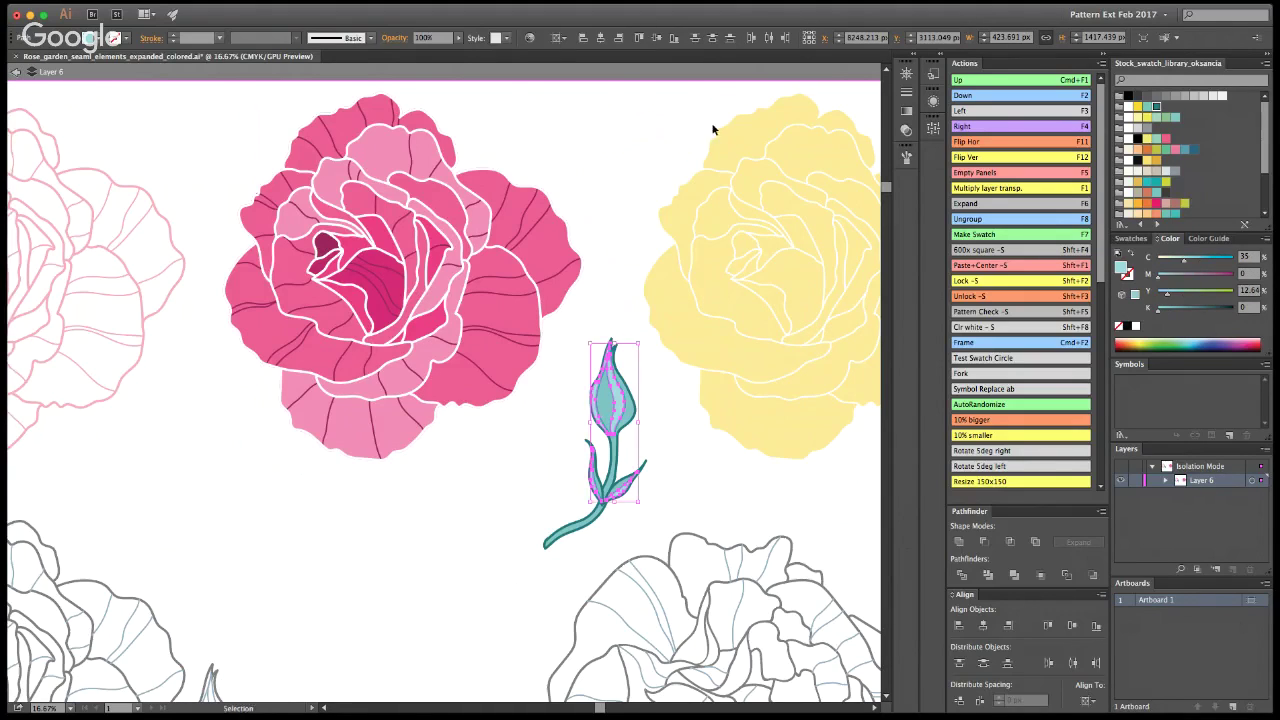
pyautogui.click(644, 211)
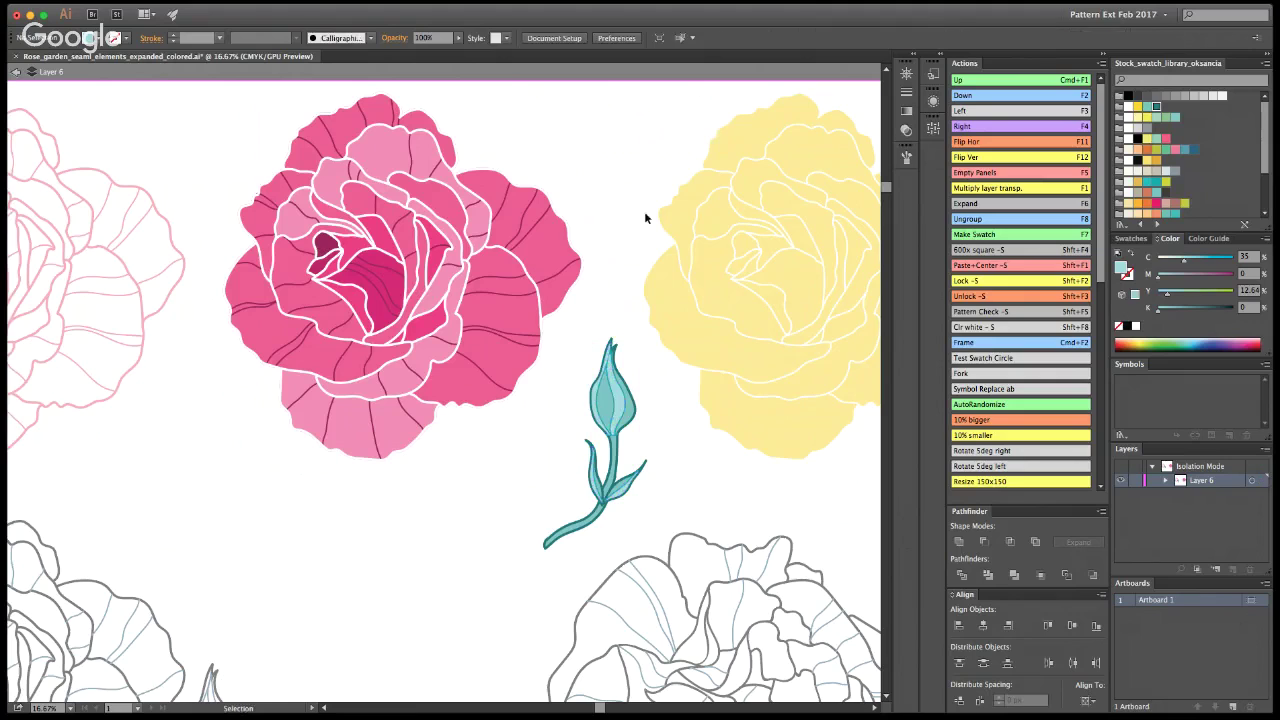
pyautogui.click(16, 72)
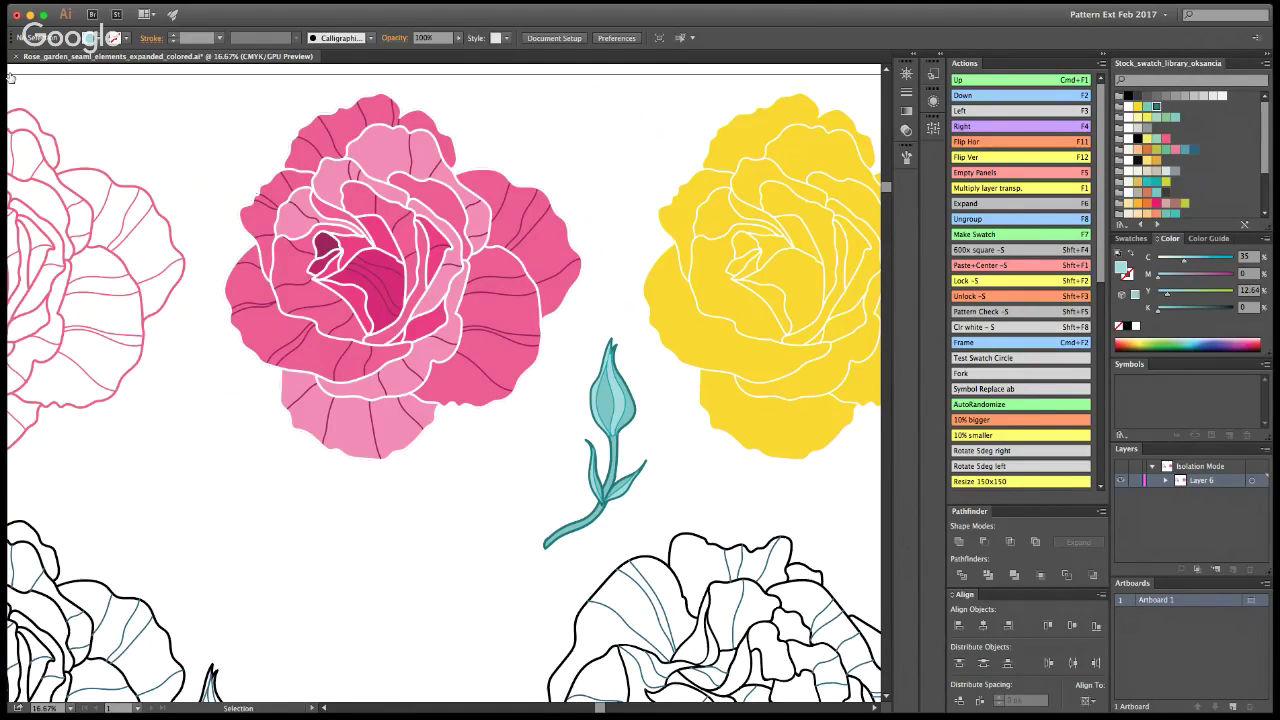
# Step: Move the coloured bud up to the pink rose so its stem overlaps the upper-right petals, and deselect it
pyautogui.scroll(-1, 417, 301)
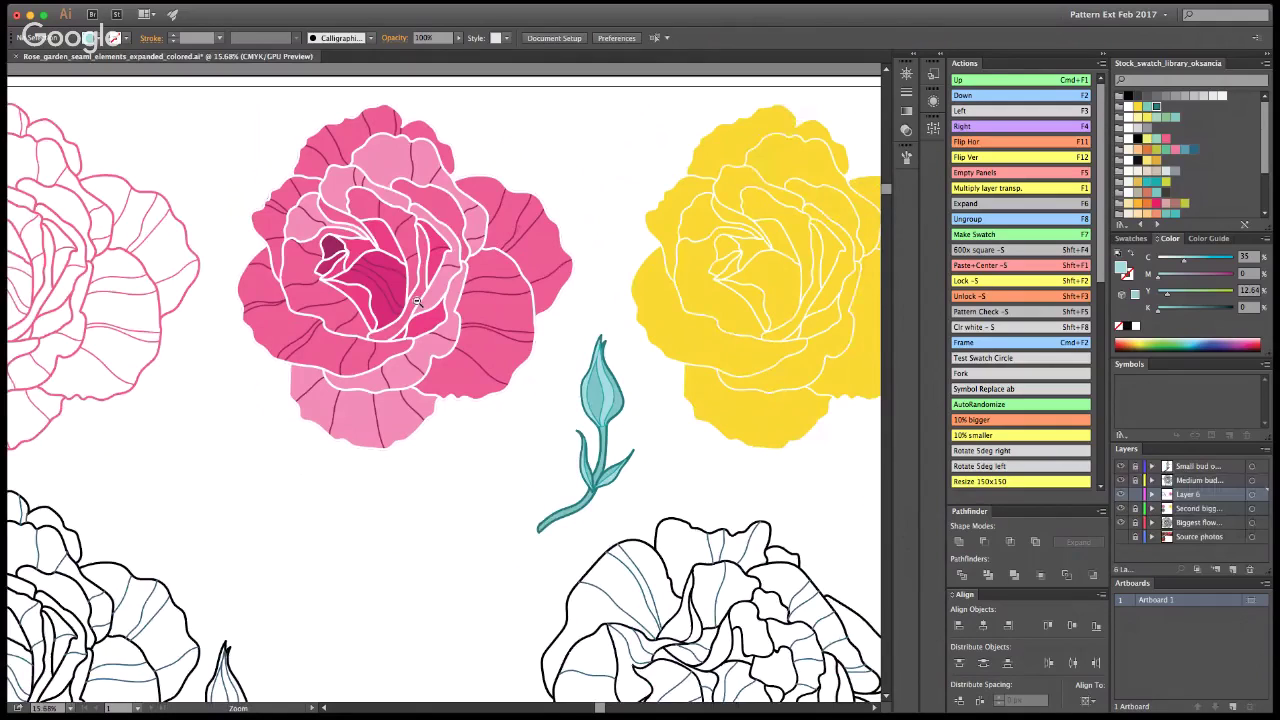
pyautogui.scroll(-2, 417, 301)
pyautogui.click(607, 378)
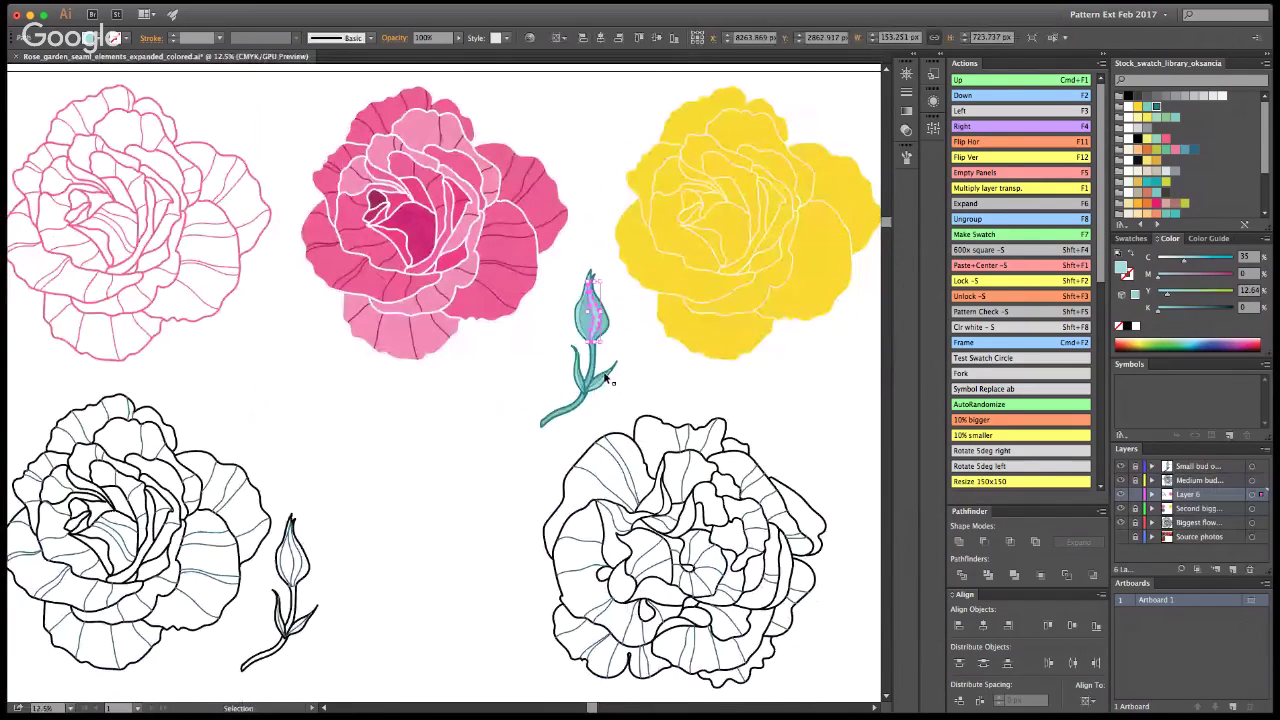
pyautogui.moveTo(607, 378); pyautogui.dragTo(535, 170)
pyautogui.press('super+shift+a')
pyautogui.press('z')
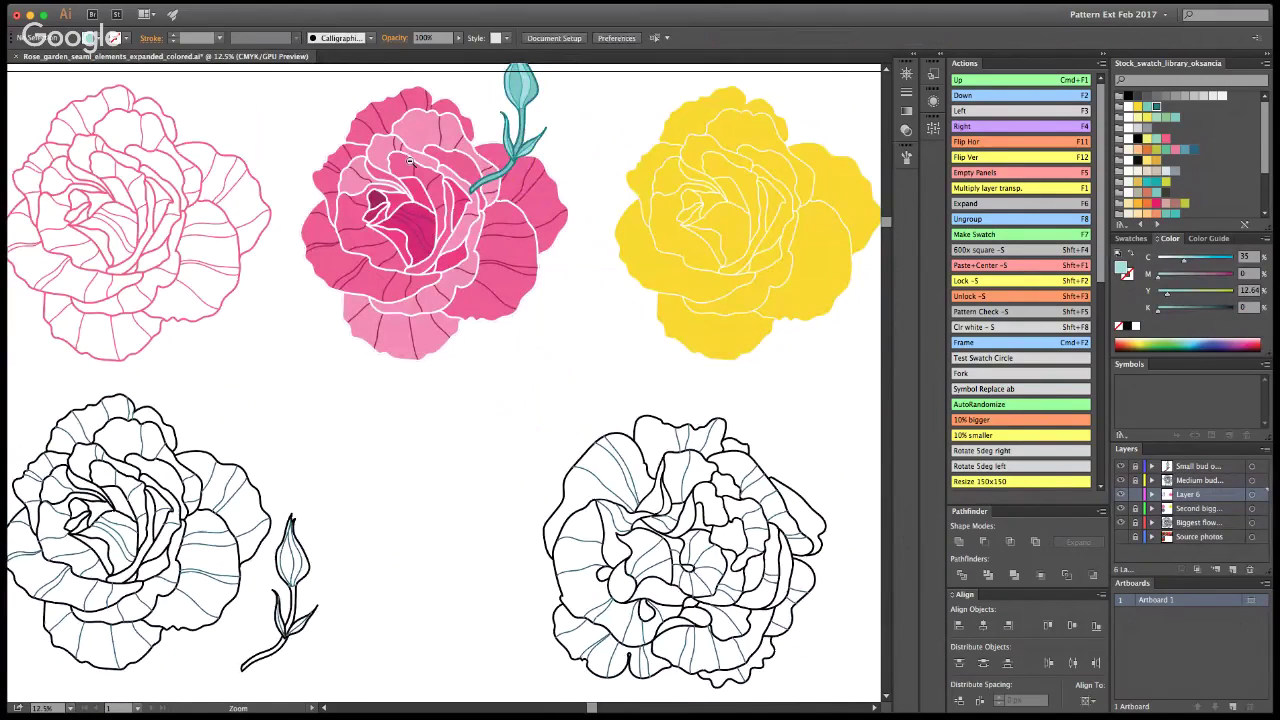
# Step: Cut the teal bud and paste it in back so its stem sits behind the pink rose's upper-right petals
pyautogui.keyDown('alt'); pyautogui.click(418, 176); pyautogui.keyUp('alt')
pyautogui.click(387, 144)
pyautogui.scroll(5, 650, 188)
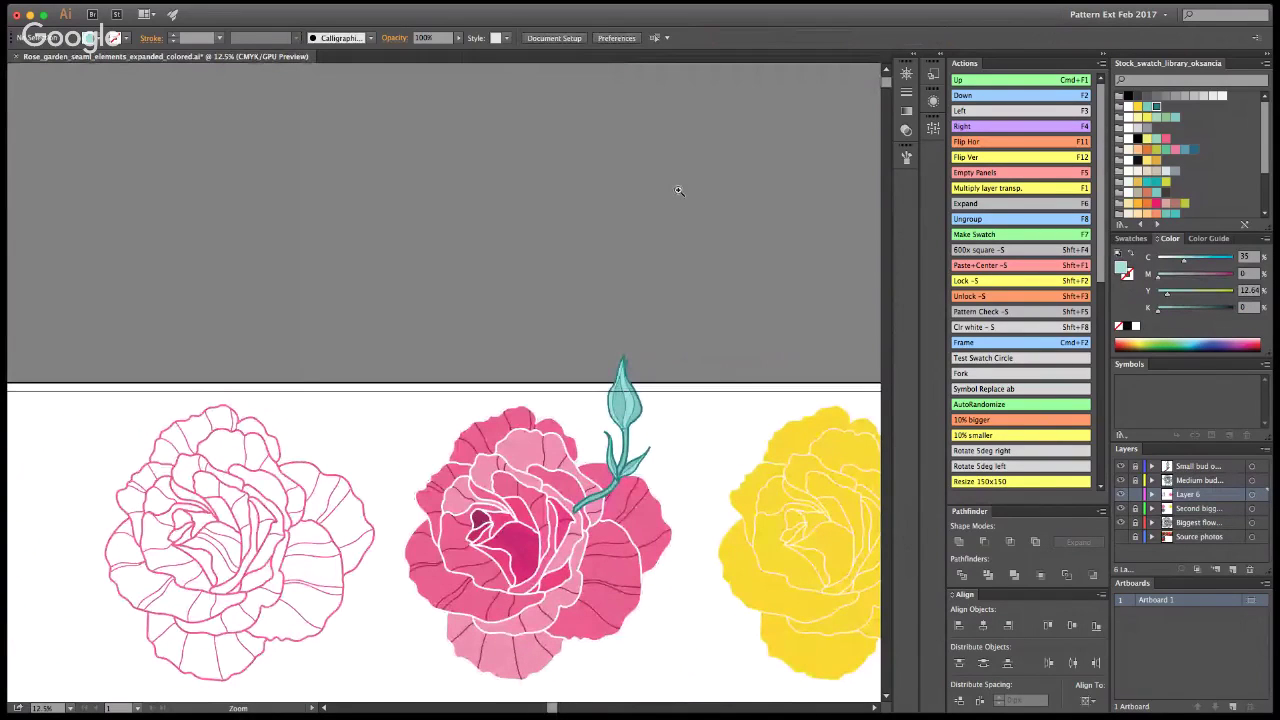
pyautogui.scroll(-4, 678, 190)
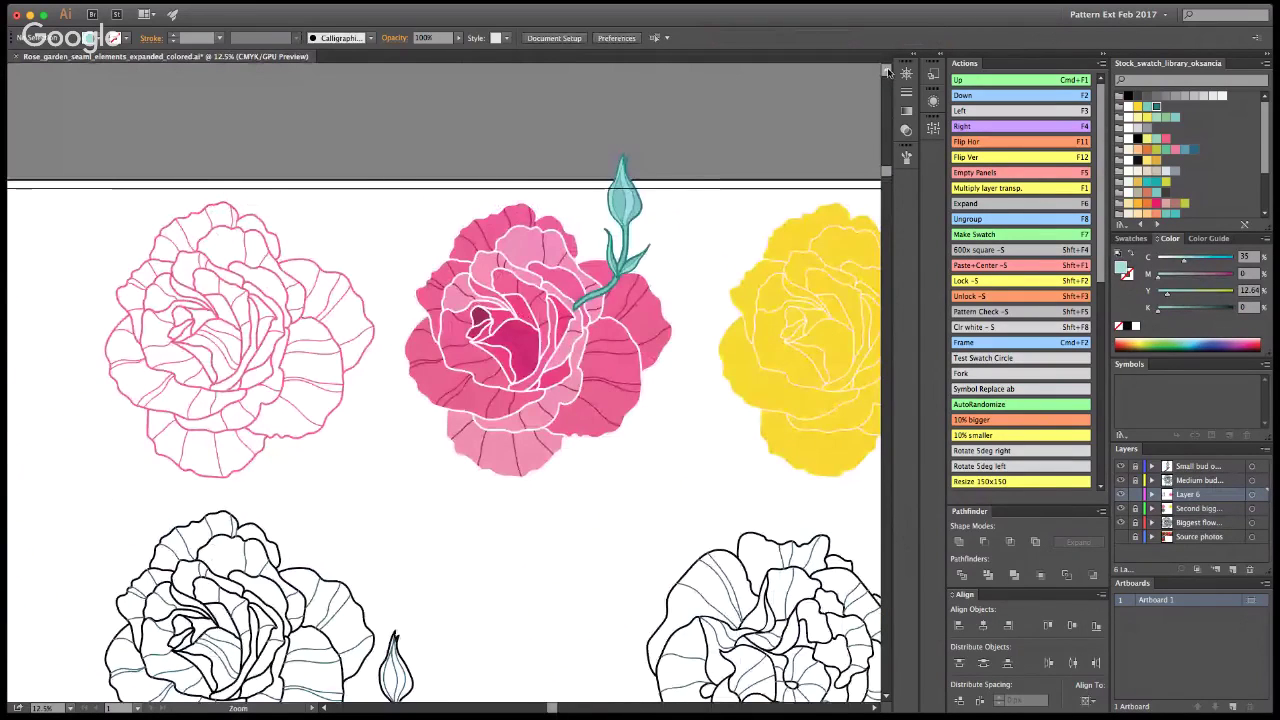
pyautogui.press('v')
pyautogui.click(625, 206)
pyautogui.press('super+x')
pyautogui.click(630, 285)
pyautogui.press('super+b')
pyautogui.click(680, 237)
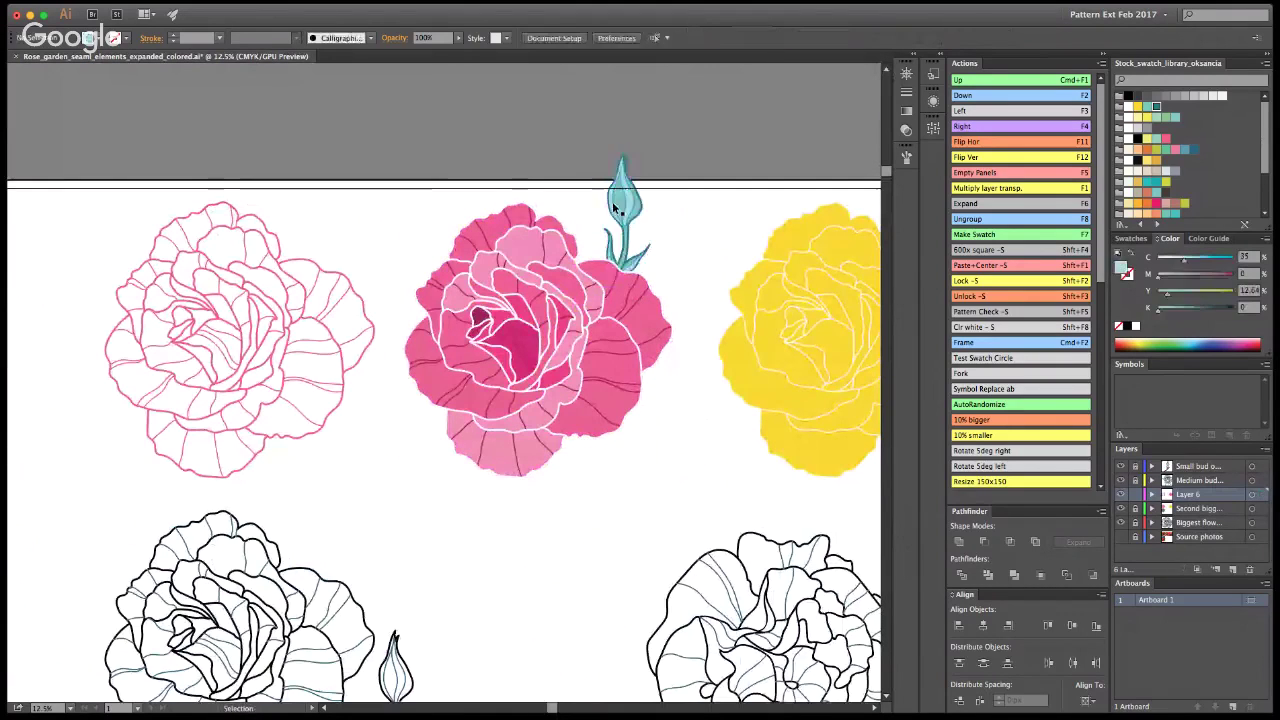
# Step: Rotate the teal bud above the pink rose counterclockwise so its tip leans toward the upper left
pyautogui.click(616, 206)
pyautogui.moveTo(652, 138); pyautogui.dragTo(600, 130)
pyautogui.click(679, 255)
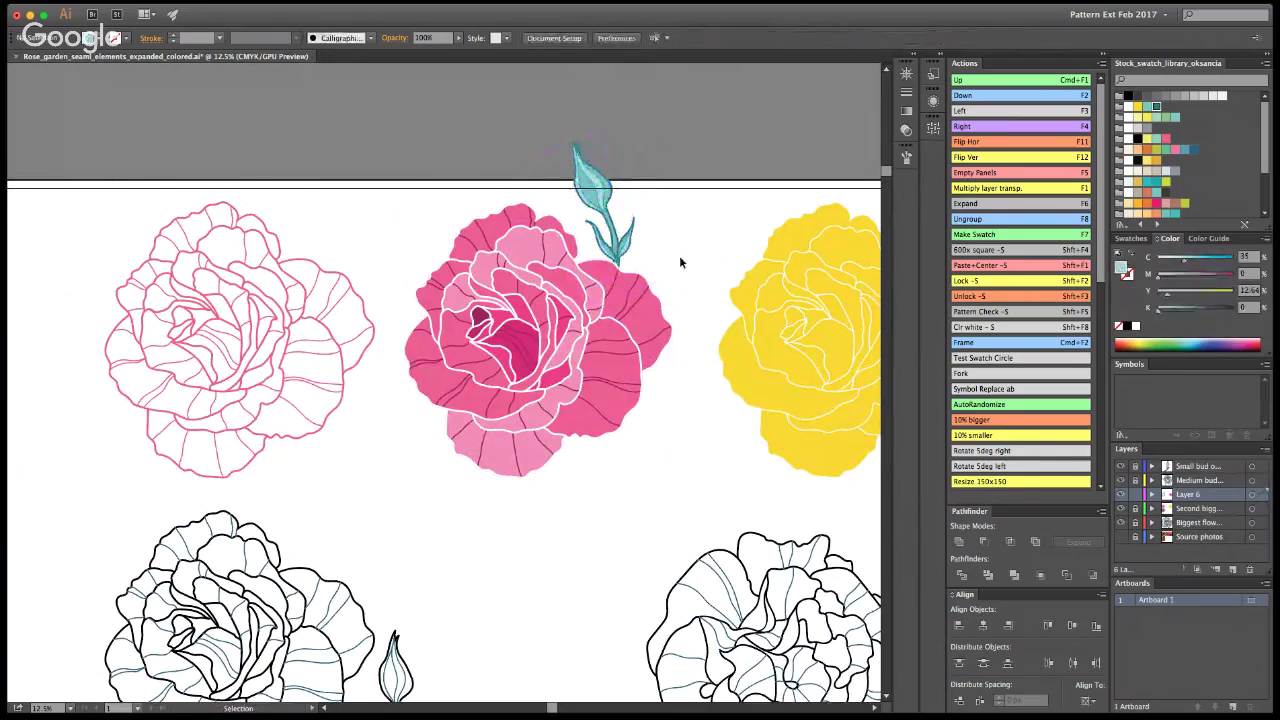
# Step: Duplicate the bud at the pink rose's left edge, make the copy slightly smaller and rotate it to point left
pyautogui.click(607, 205)
pyautogui.moveTo(607, 205); pyautogui.dragTo(417, 380)
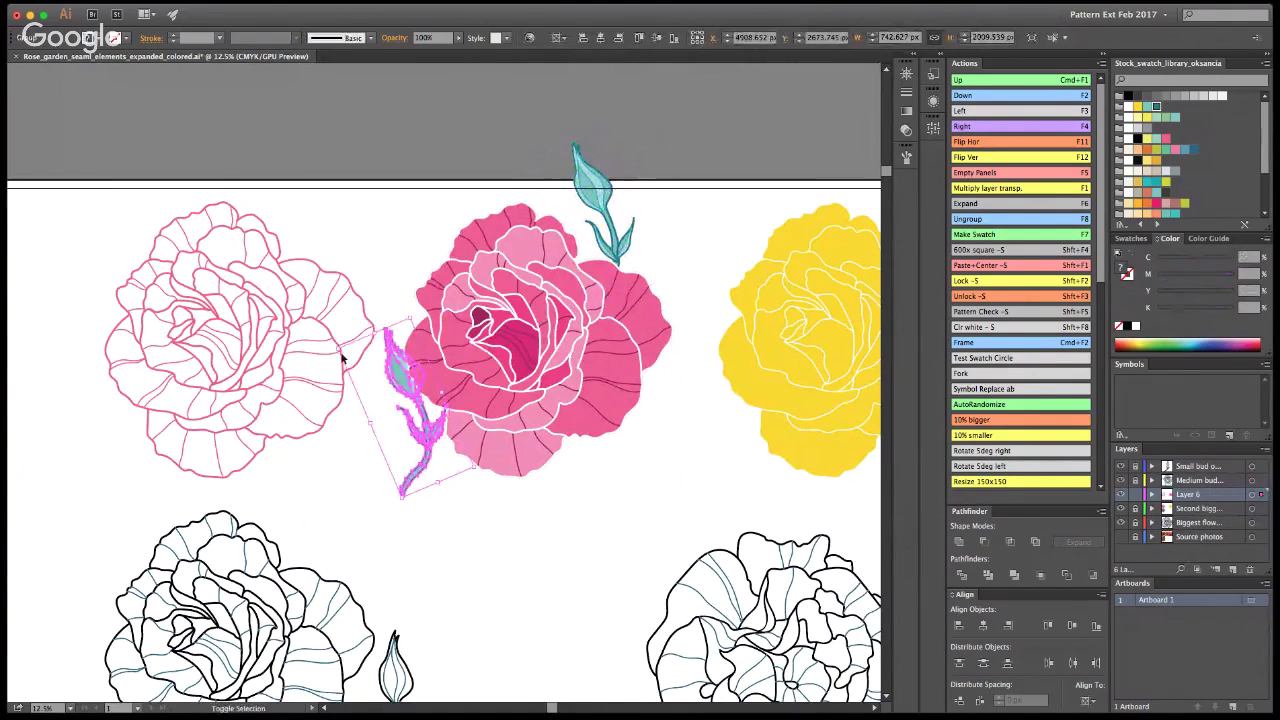
pyautogui.moveTo(340, 347)
pyautogui.mouseDown()
pyautogui.moveTo(382, 324)
pyautogui.moveTo(337, 359)
pyautogui.mouseUp()
pyautogui.click(371, 428)
pyautogui.moveTo(392, 402); pyautogui.dragTo(392, 367)
pyautogui.click(414, 437)
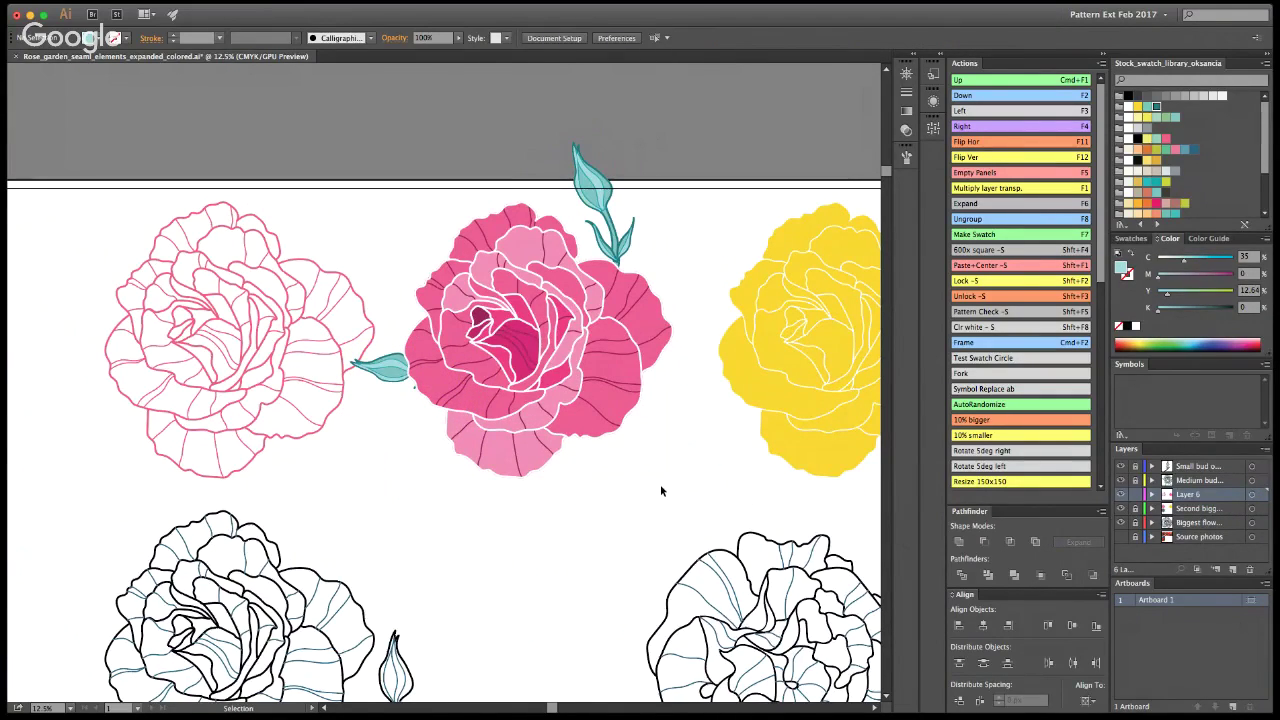
# Step: Unlock the medium bud layer, select the small outlined rose at the lower left, and deselect it
pyautogui.keyDown('alt'); pyautogui.keyDown('super'); pyautogui.click(430, 423); pyautogui.keyUp('super'); pyautogui.keyUp('alt')
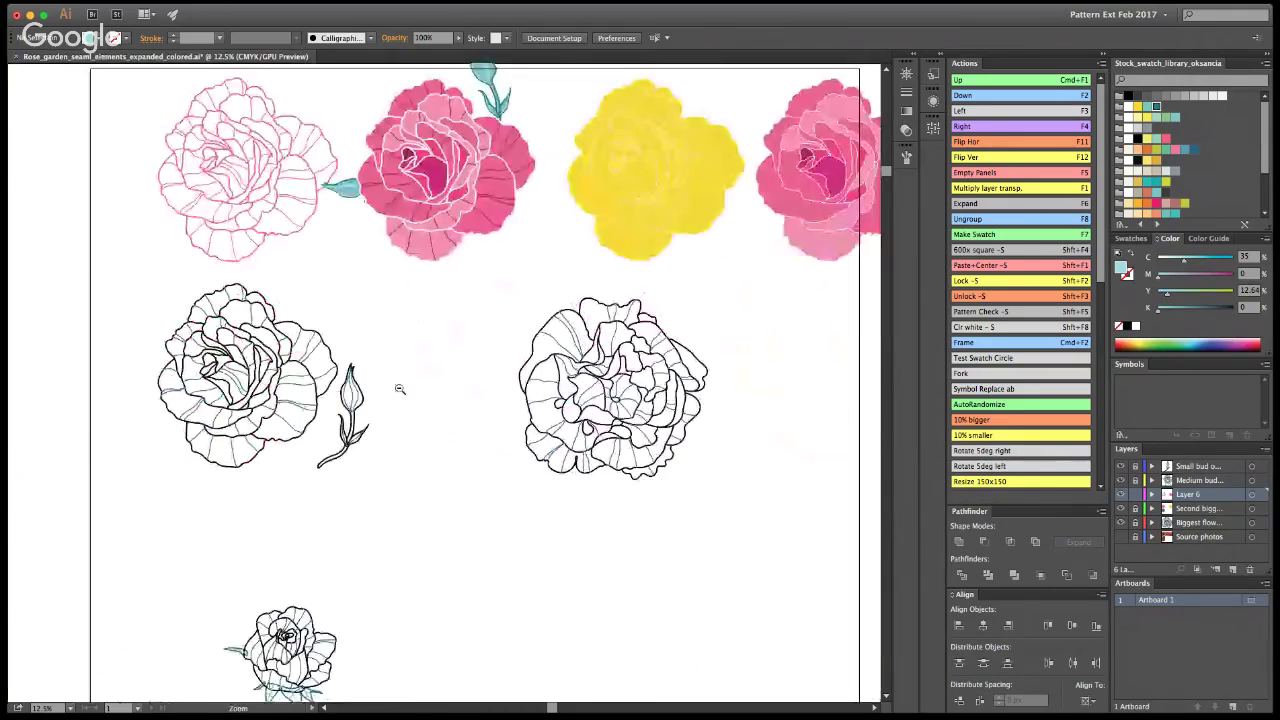
pyautogui.keyDown('alt'); pyautogui.keyDown('super'); pyautogui.click(468, 258); pyautogui.keyUp('super'); pyautogui.keyUp('alt')
pyautogui.scroll(3, 485, 216)
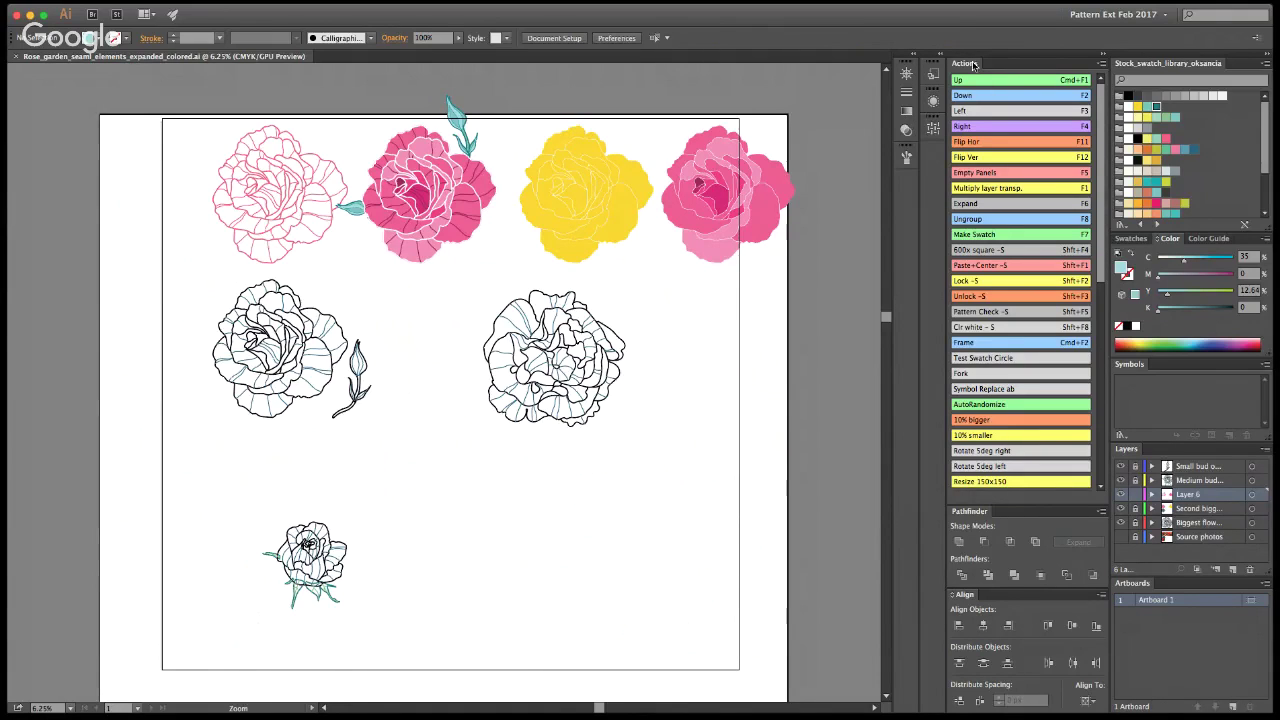
pyautogui.press('v')
pyautogui.click(1135, 481)
pyautogui.moveTo(369, 614); pyautogui.dragTo(270, 546)
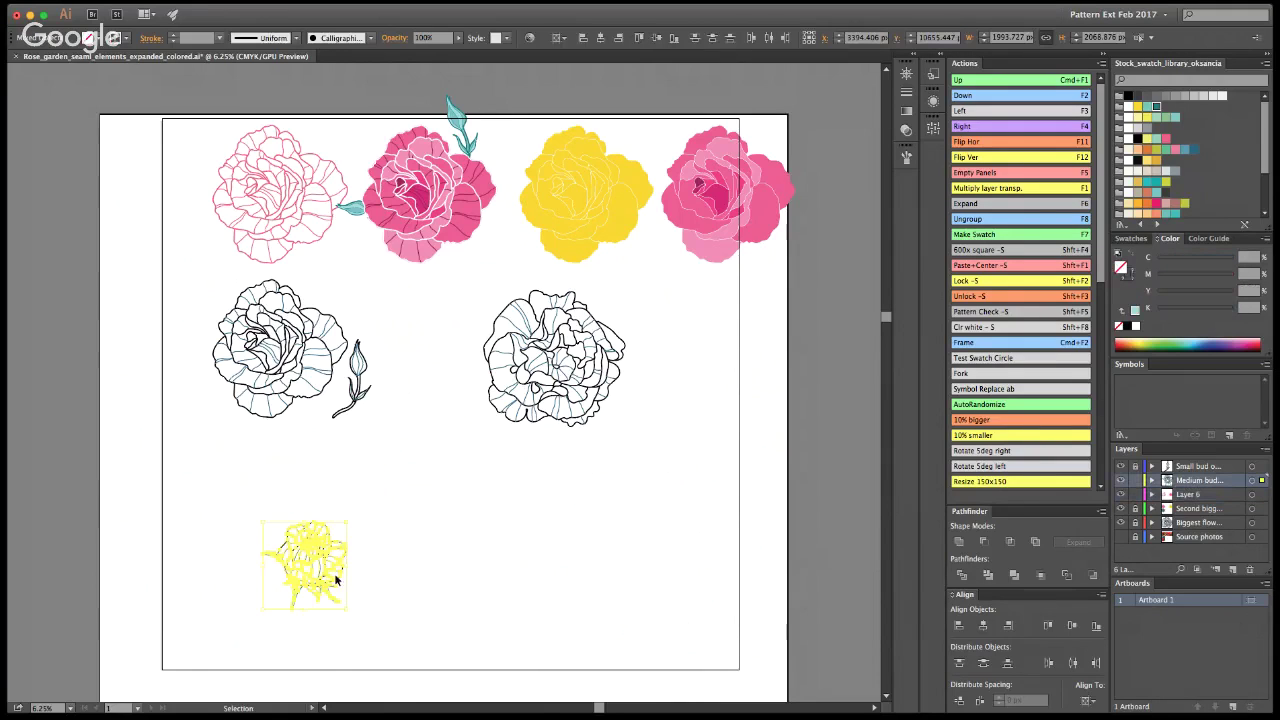
pyautogui.click(427, 545)
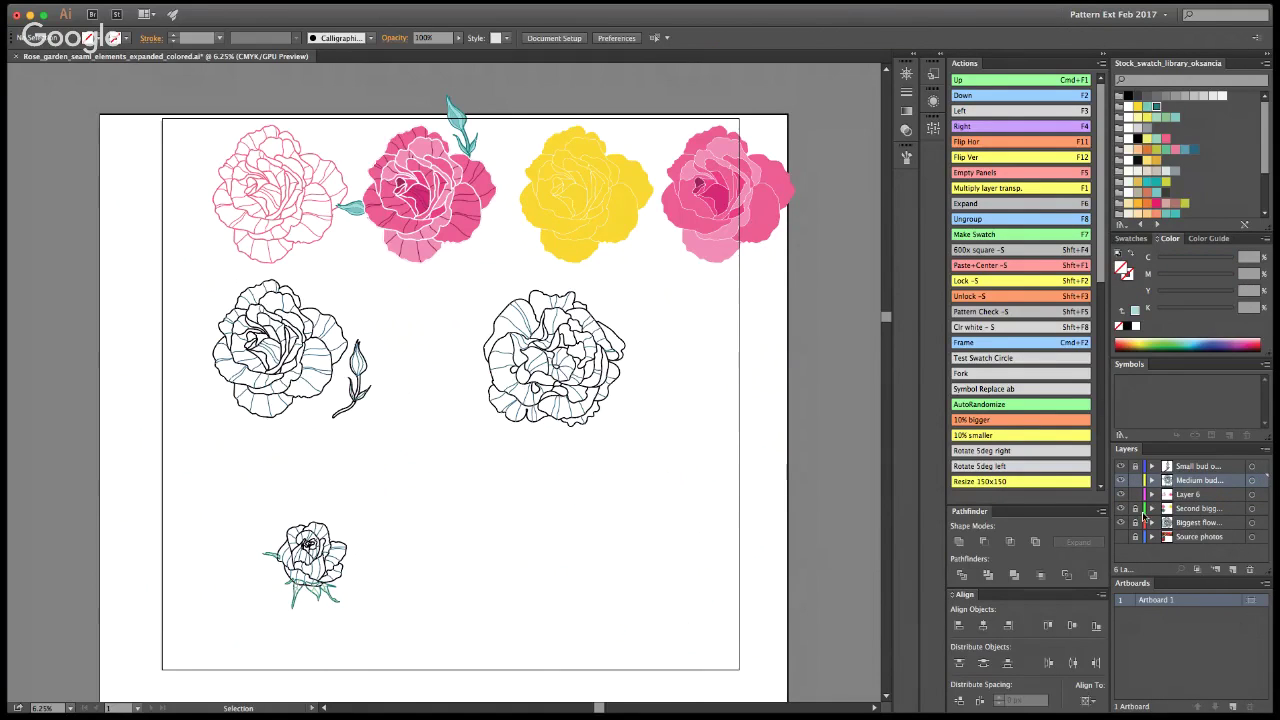
# Step: Unlock the second biggest flower layer and move the pink outlined rose left, away from the coloured rose
pyautogui.moveTo(1135, 508); pyautogui.dragTo(1135, 522)
pyautogui.moveTo(200, 122); pyautogui.dragTo(345, 272)
pyautogui.moveTo(272, 194); pyautogui.dragTo(184, 199)
pyautogui.click(477, 256)
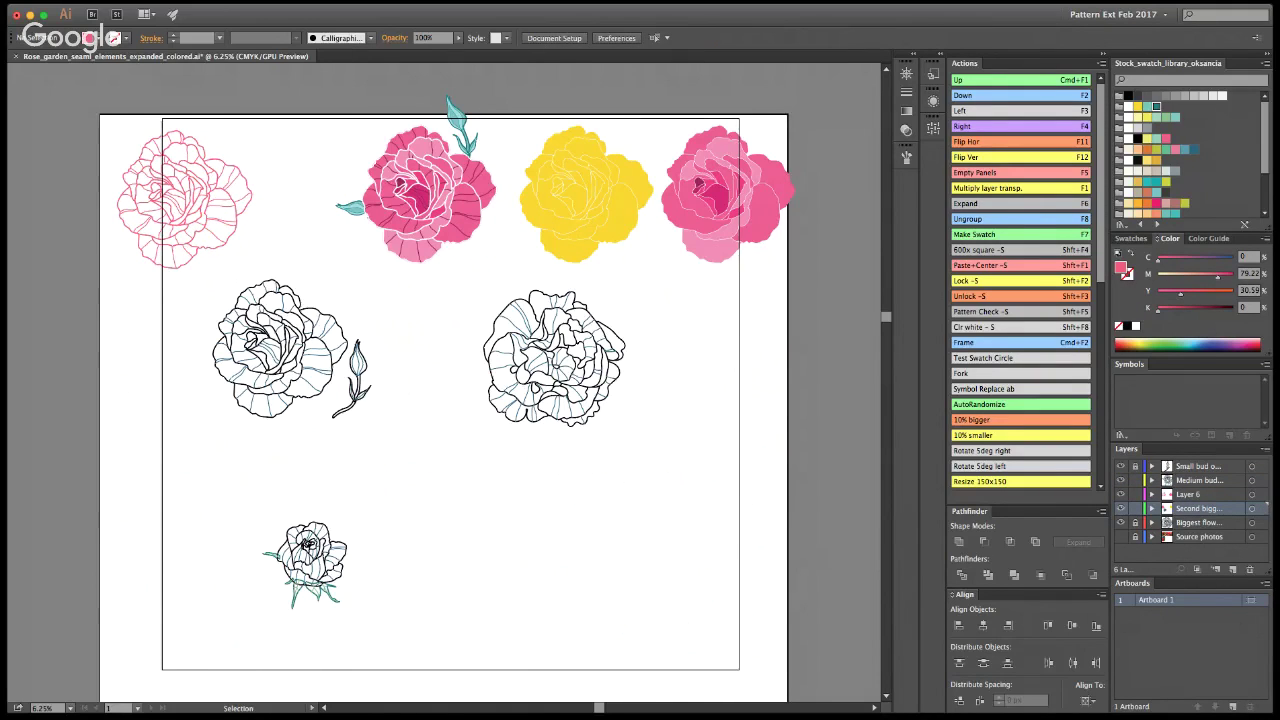
# Step: Try to move the roses and buds on the unlocked layers down together to free space above them
pyautogui.moveTo(123, 126); pyautogui.dragTo(752, 503)
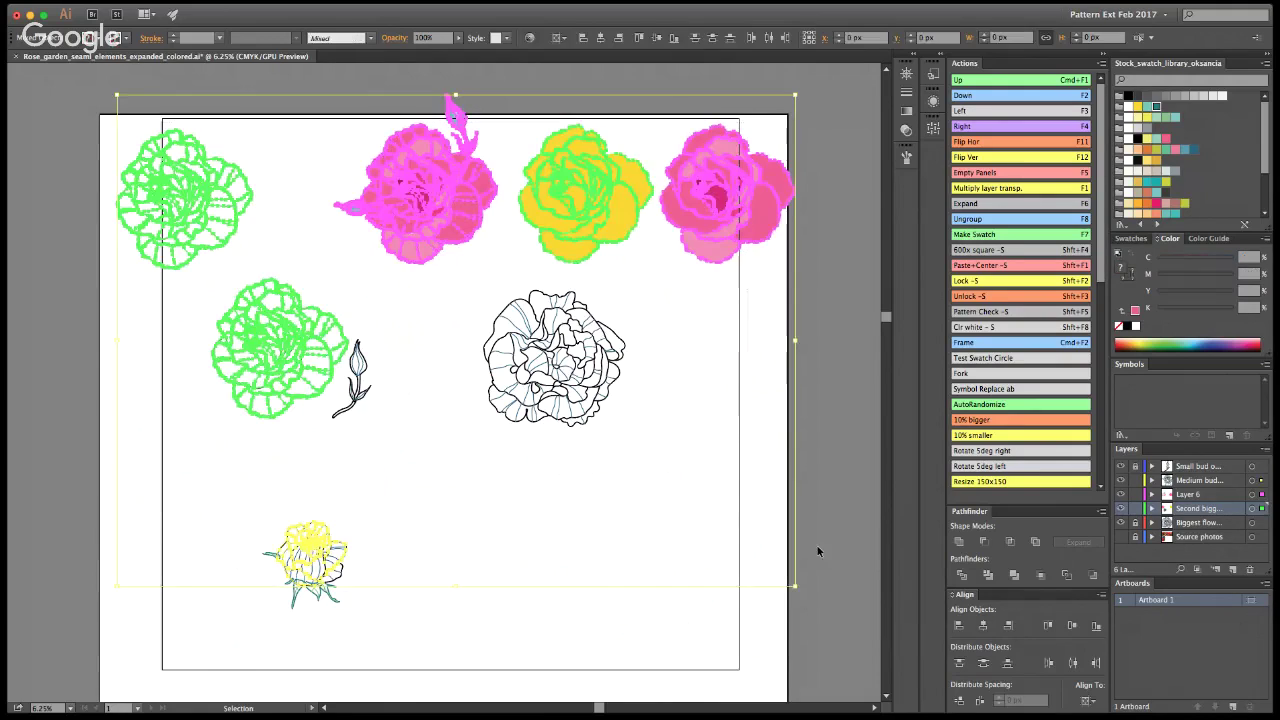
pyautogui.click(1135, 537)
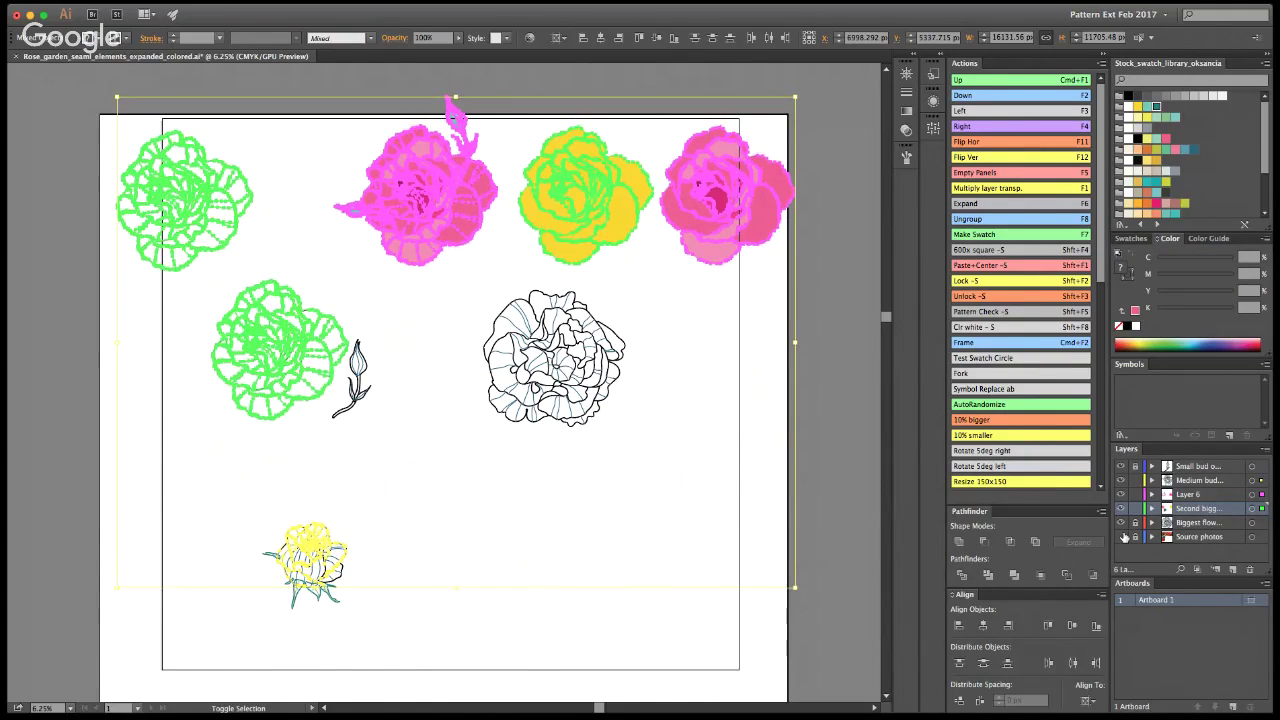
pyautogui.moveTo(423, 207); pyautogui.dragTo(423, 295)
pyautogui.click(437, 462)
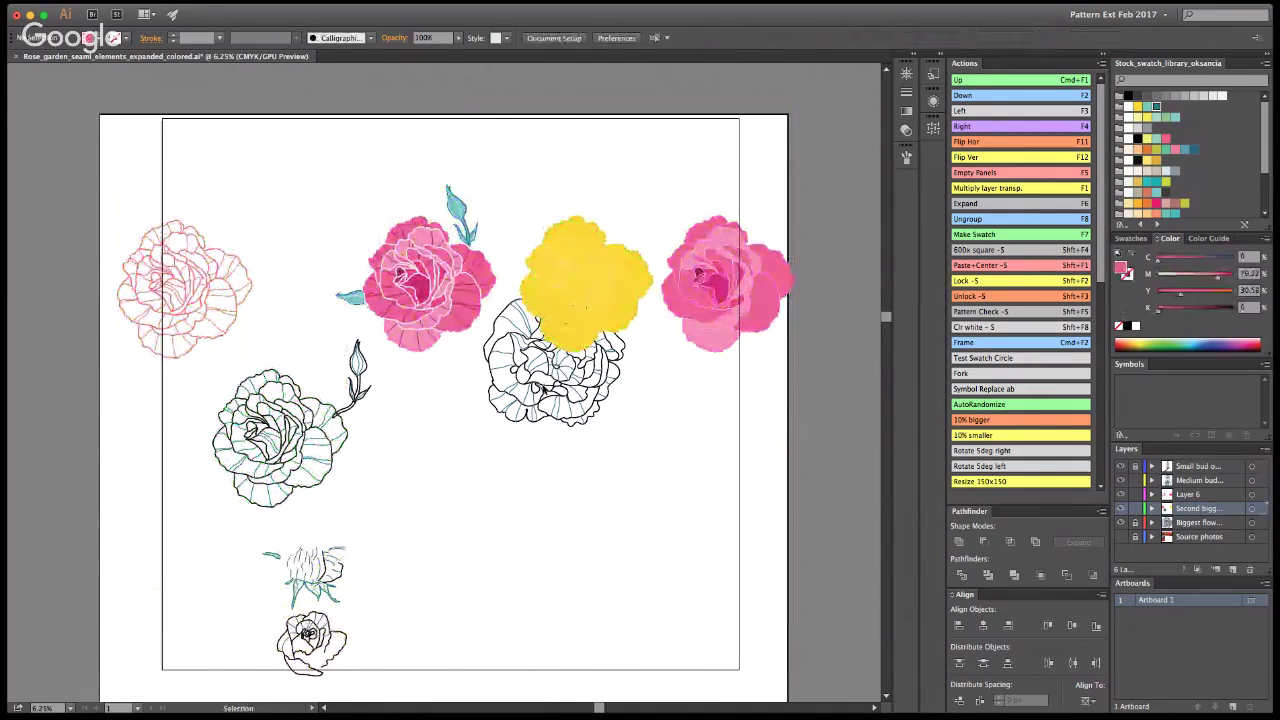
pyautogui.press('super+z')
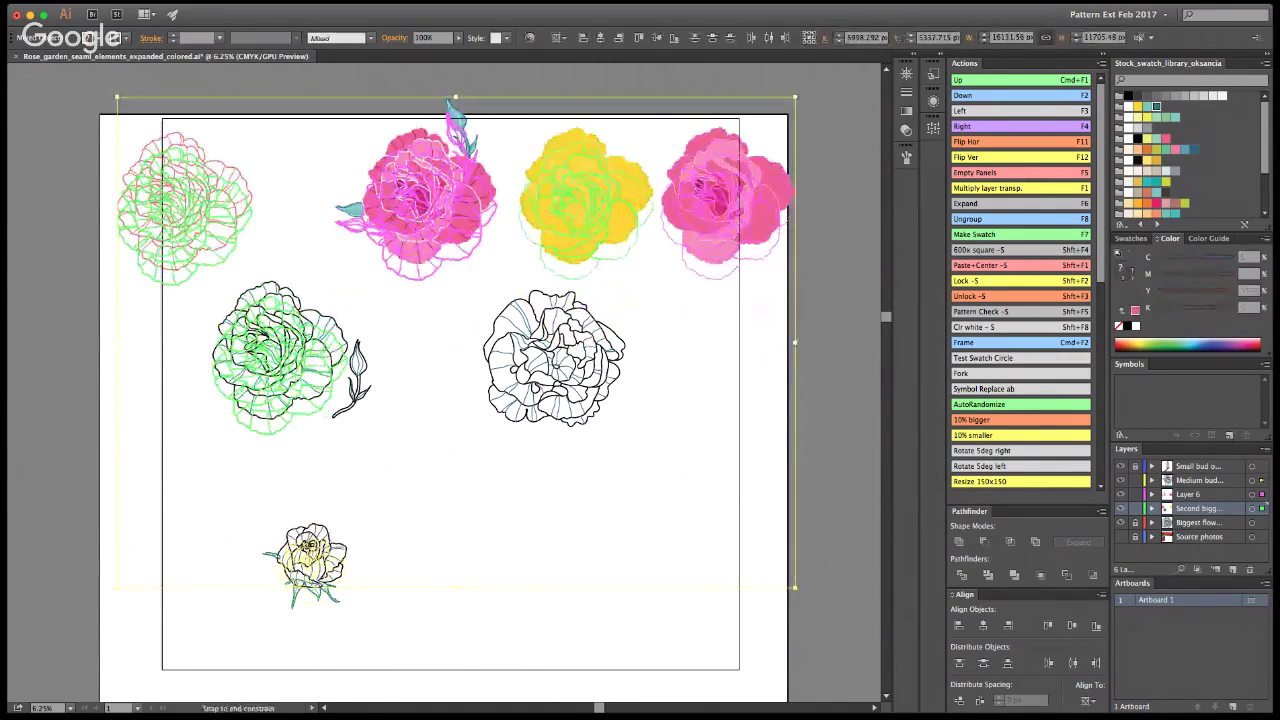
pyautogui.moveTo(462, 258); pyautogui.dragTo(462, 265)
pyautogui.press('super+shift+a')
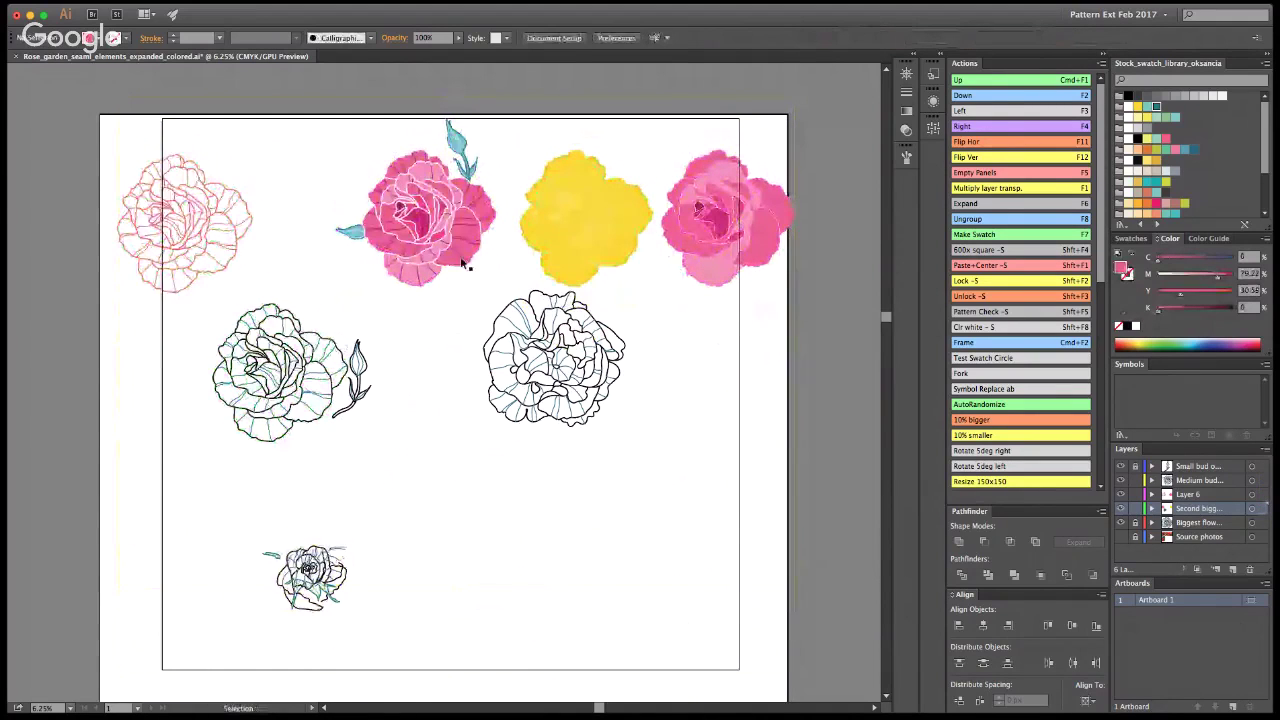
# Step: Extend the artboard upward above the row of coloured roses
pyautogui.hotkey('shift', 'o')
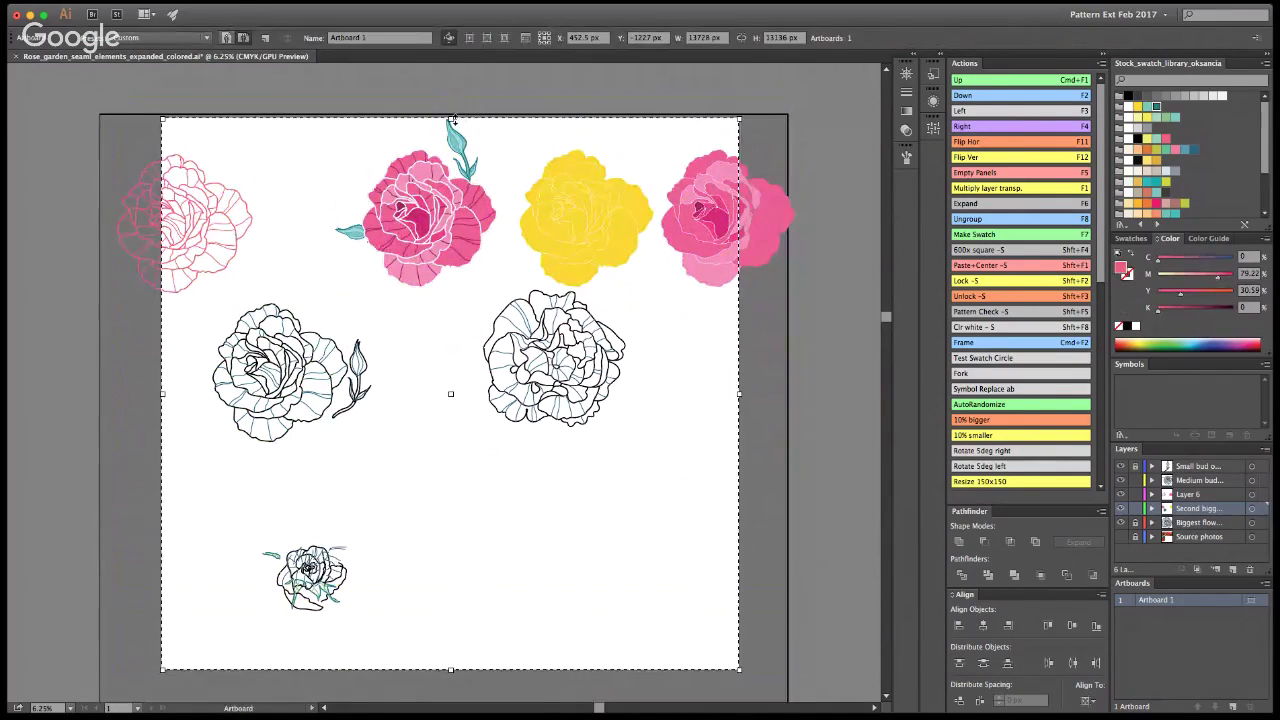
pyautogui.moveTo(453, 119); pyautogui.dragTo(454, 84)
pyautogui.press('v')
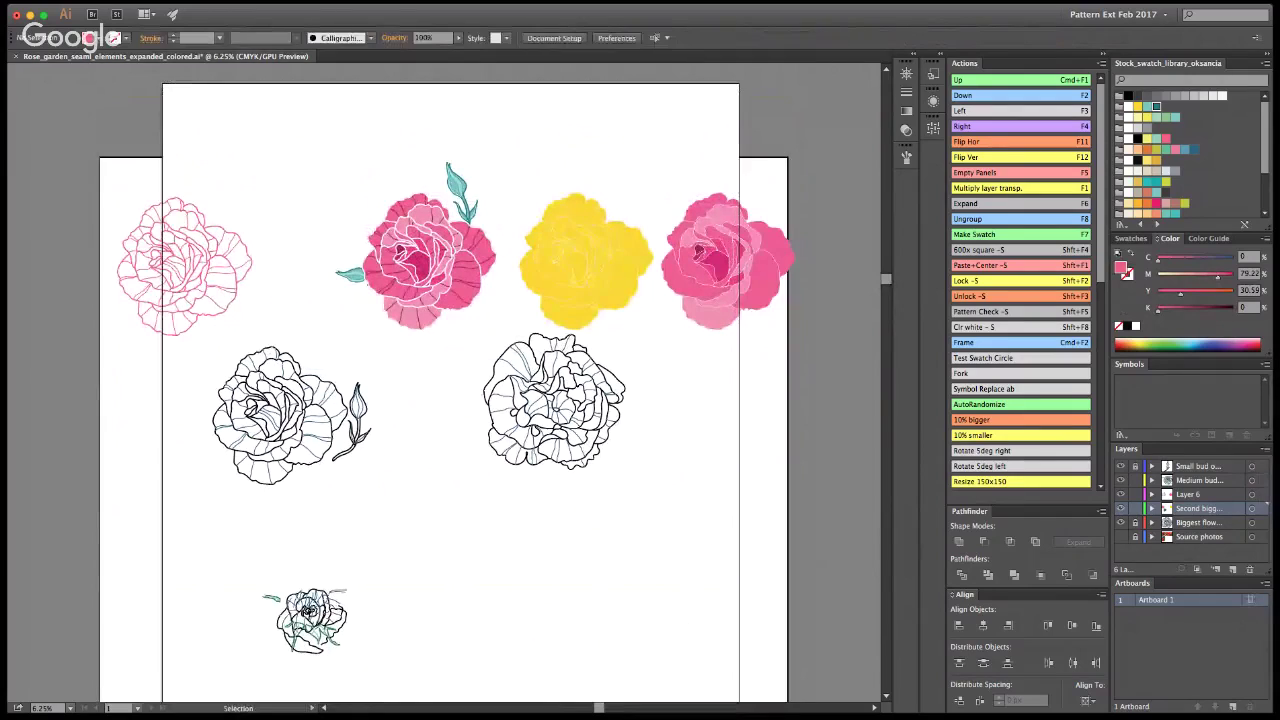
# Step: Move the yellow rose beneath the layered pink rose at the right edge of the artboard
pyautogui.moveTo(619, 270); pyautogui.dragTo(752, 415)
pyautogui.press('super+shift+a')
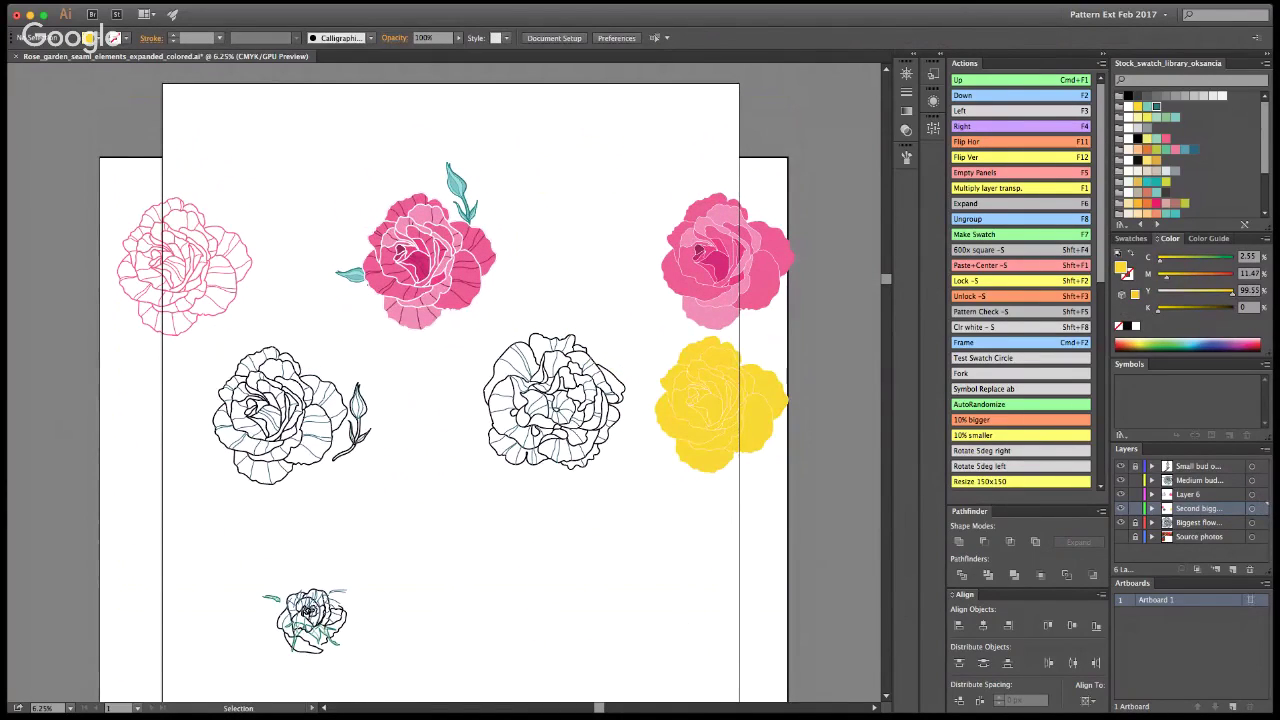
pyautogui.press('a')
pyautogui.press('v')
pyautogui.scroll(-5, 499, 444)
pyautogui.scroll(7, 491, 449)
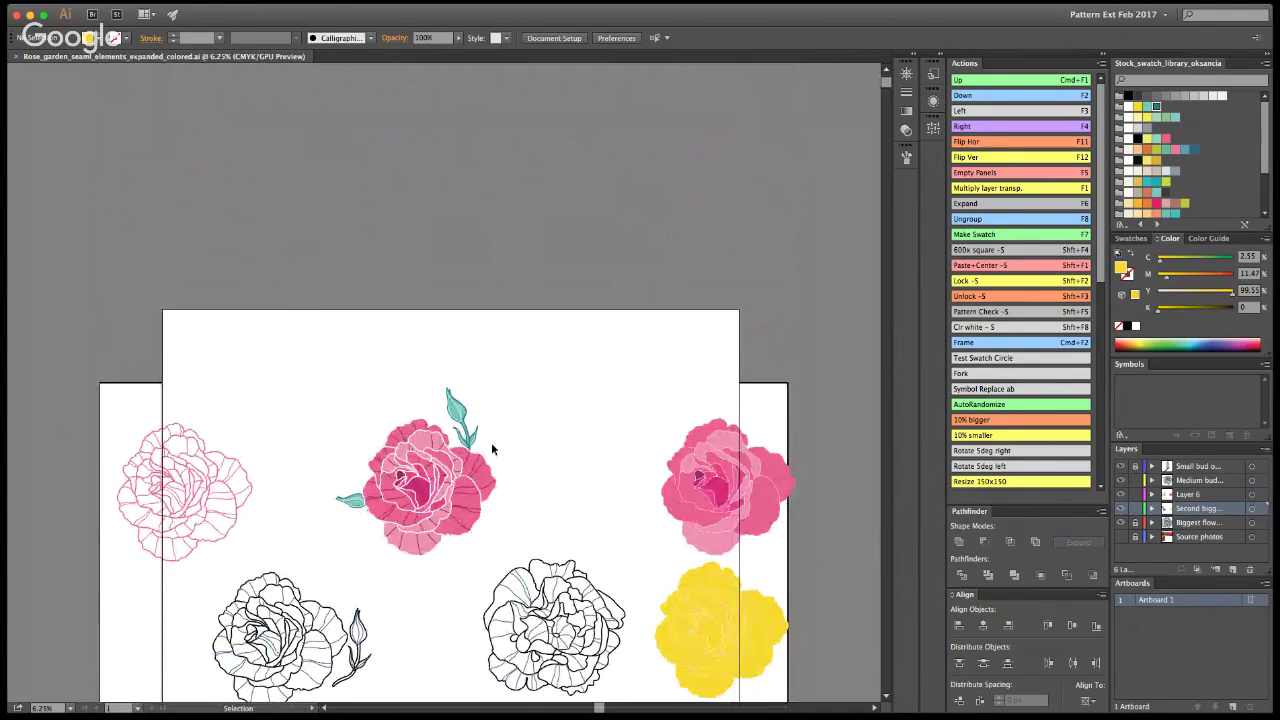
pyautogui.scroll(-7, 491, 445)
pyautogui.scroll(2, 444, 422)
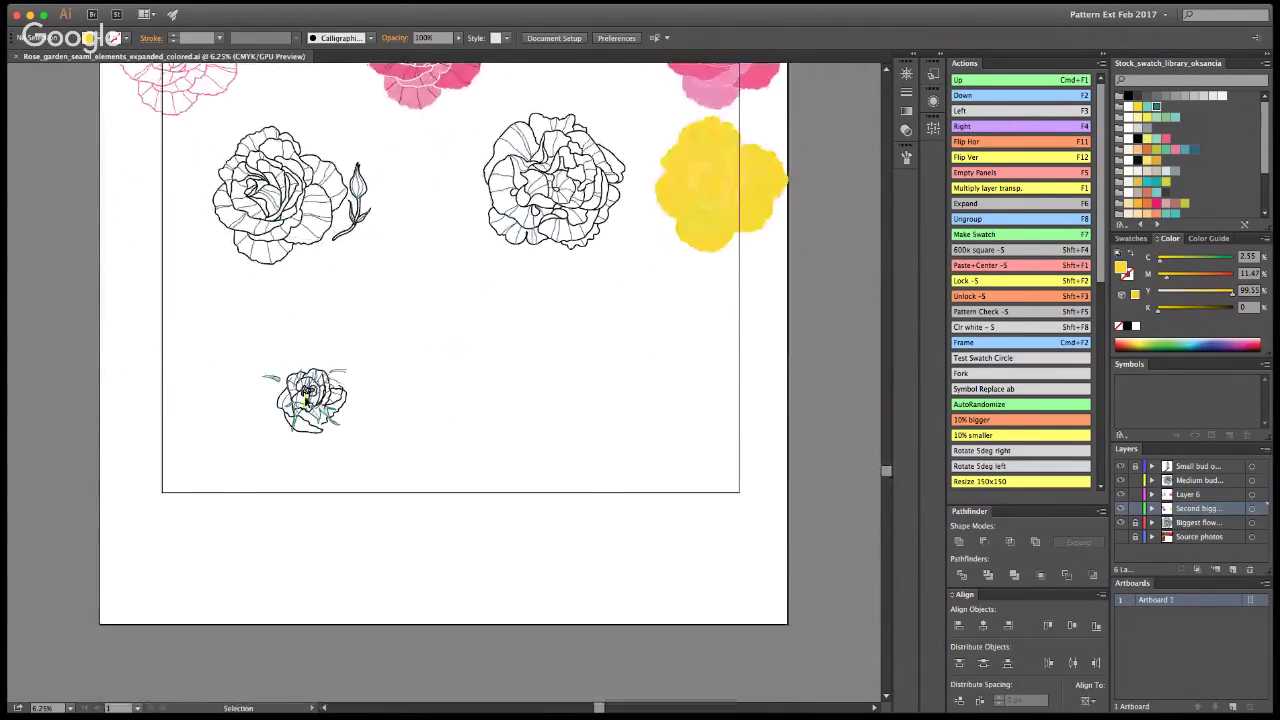
# Step: Undo the rose moves, artboard resizing and layer unlocking, going back to the editing of the second bud
pyautogui.click(305, 396)
pyautogui.press('a')
pyautogui.press('super+z')
pyautogui.press('super+z')
pyautogui.press('super+z')
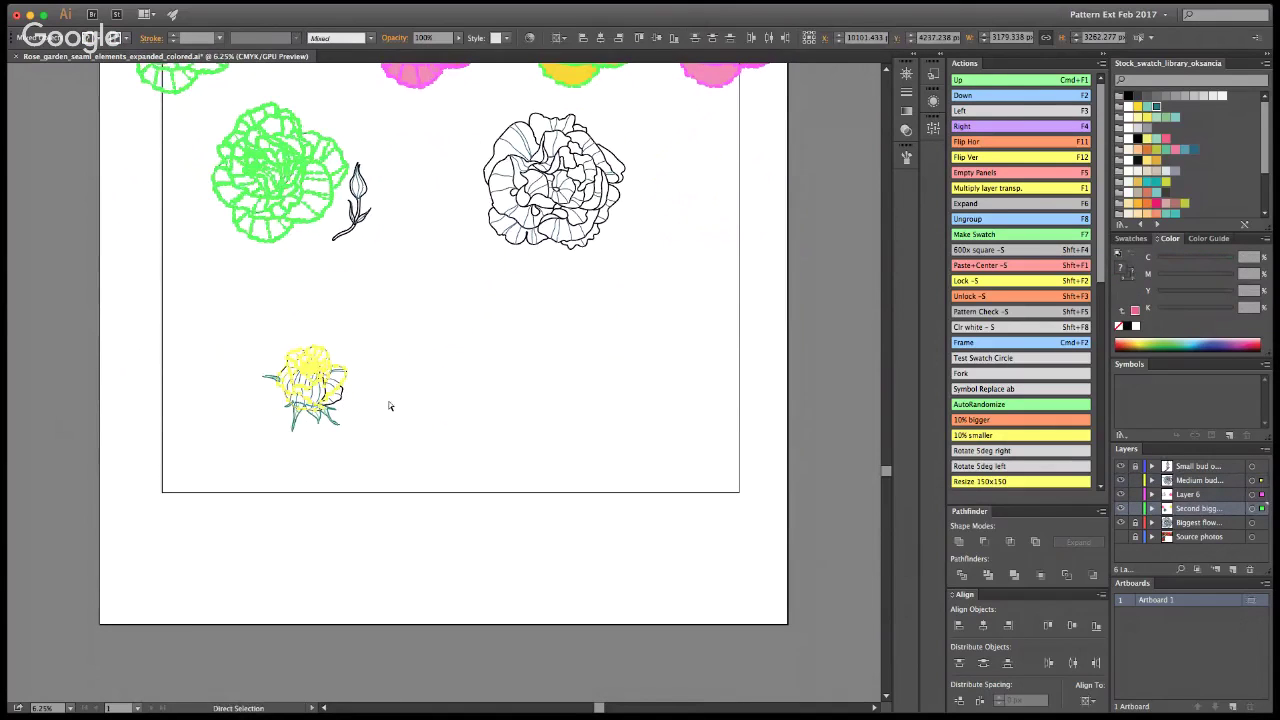
pyautogui.press('v')
pyautogui.click(375, 432)
pyautogui.press('super+z')
pyautogui.press('a')
pyautogui.click(395, 429)
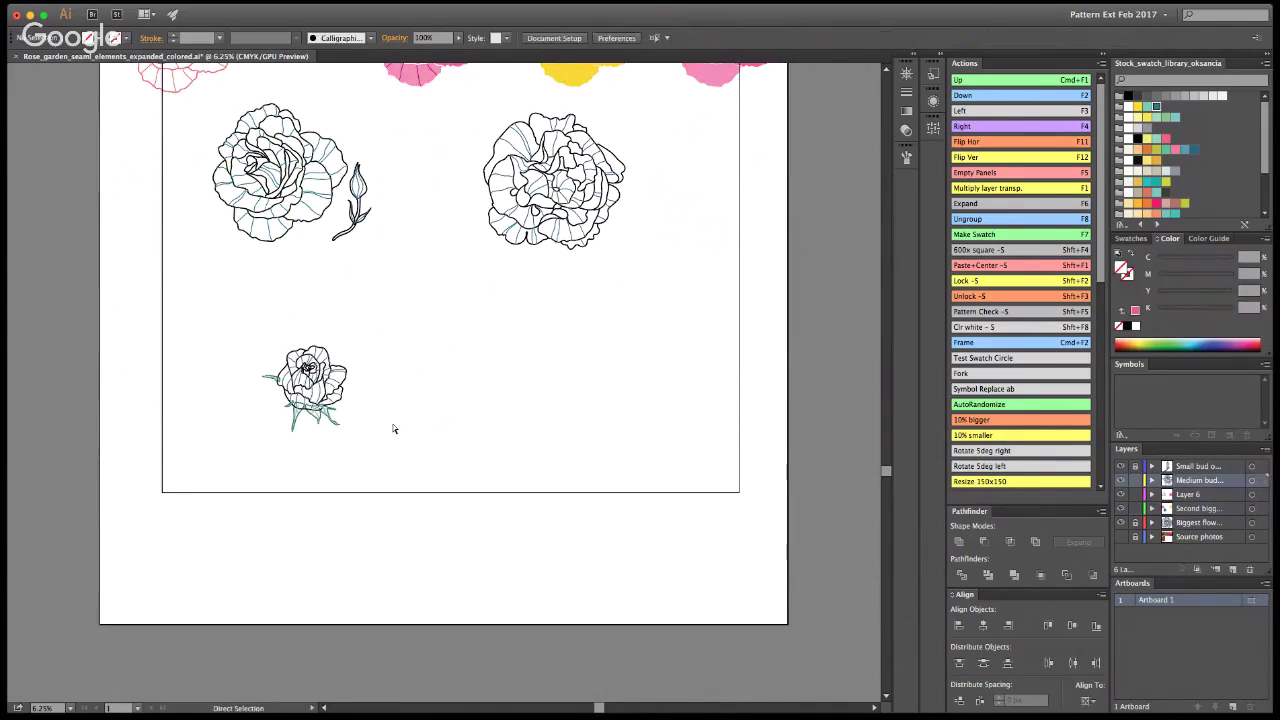
pyautogui.press('super+z')
pyautogui.press('super+z')
pyautogui.press('super+z')
pyautogui.press('super+z')
pyautogui.press('super+z')
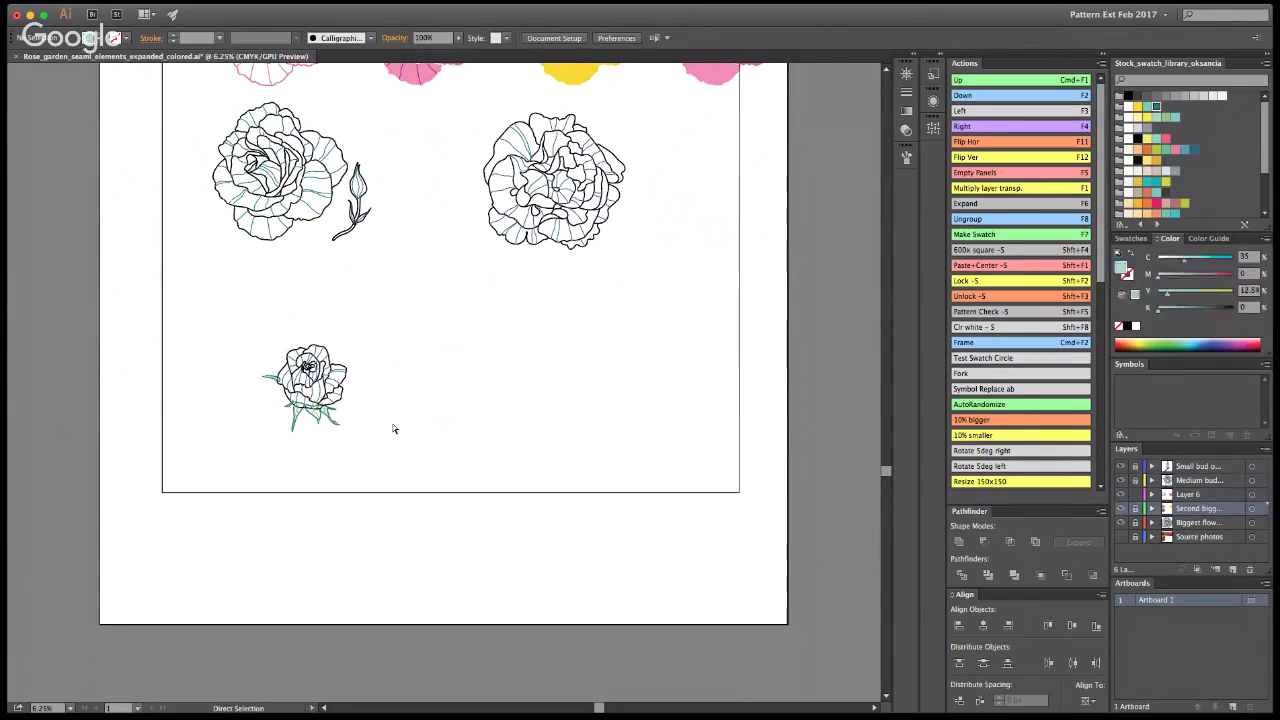
pyautogui.press('super+z')
pyautogui.press('v')
# Step: Rotate the reduced bud copy so it points left from behind the pink rose's lower-left petals, and deselect it
pyautogui.scroll(10, 420, 401)
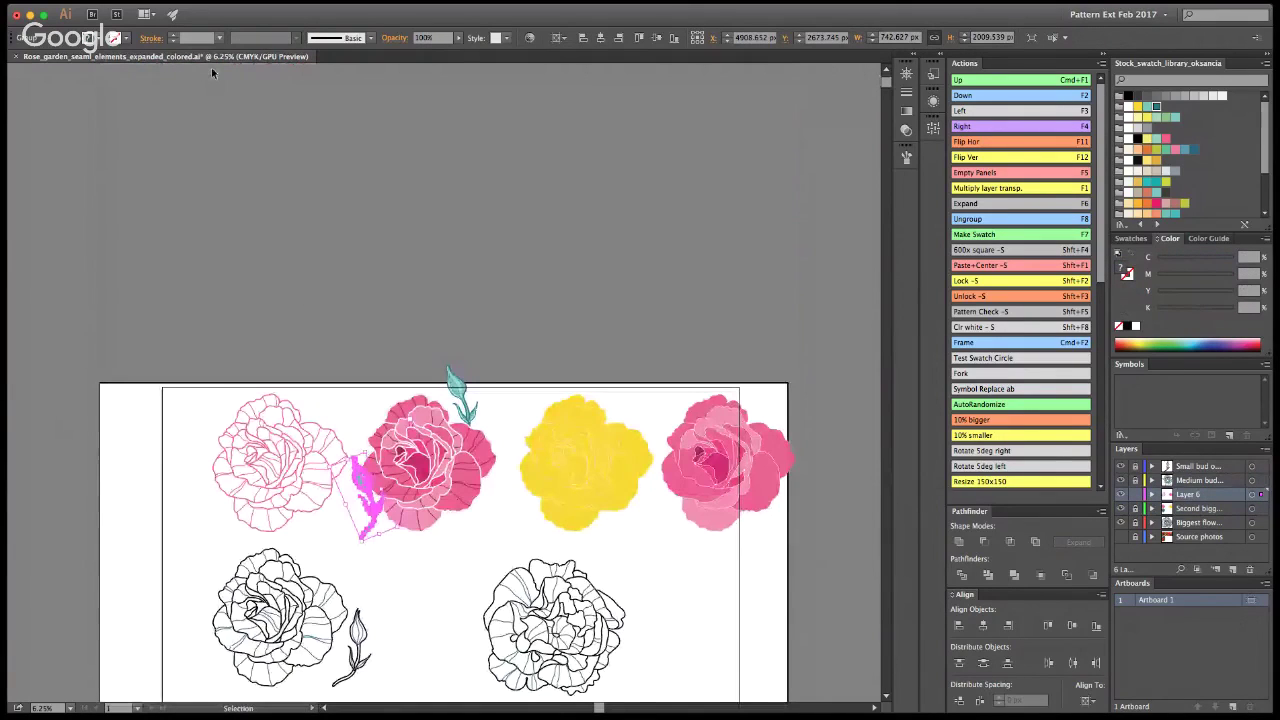
pyautogui.press('super+z')
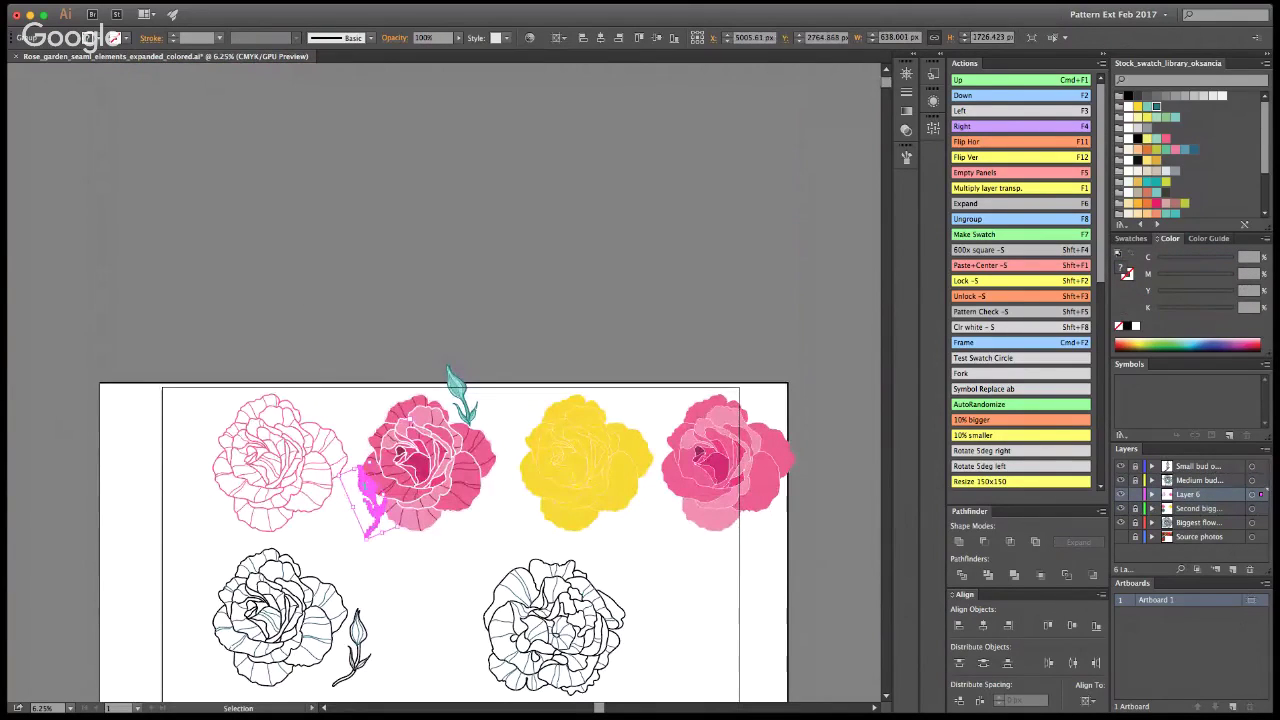
pyautogui.moveTo(337, 471); pyautogui.dragTo(334, 525)
pyautogui.click(264, 328)
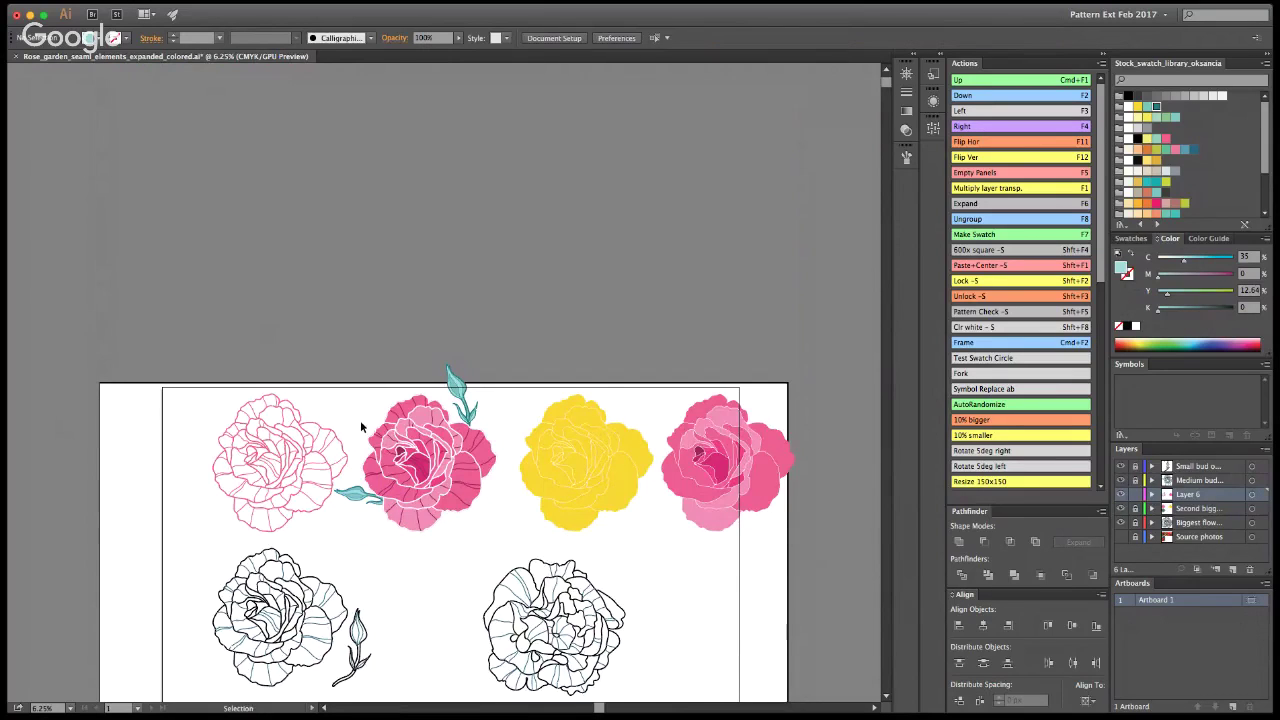
# Step: Unlock all the bud and flower layers, leaving only the Source photos layer locked
pyautogui.scroll(-10, 412, 510)
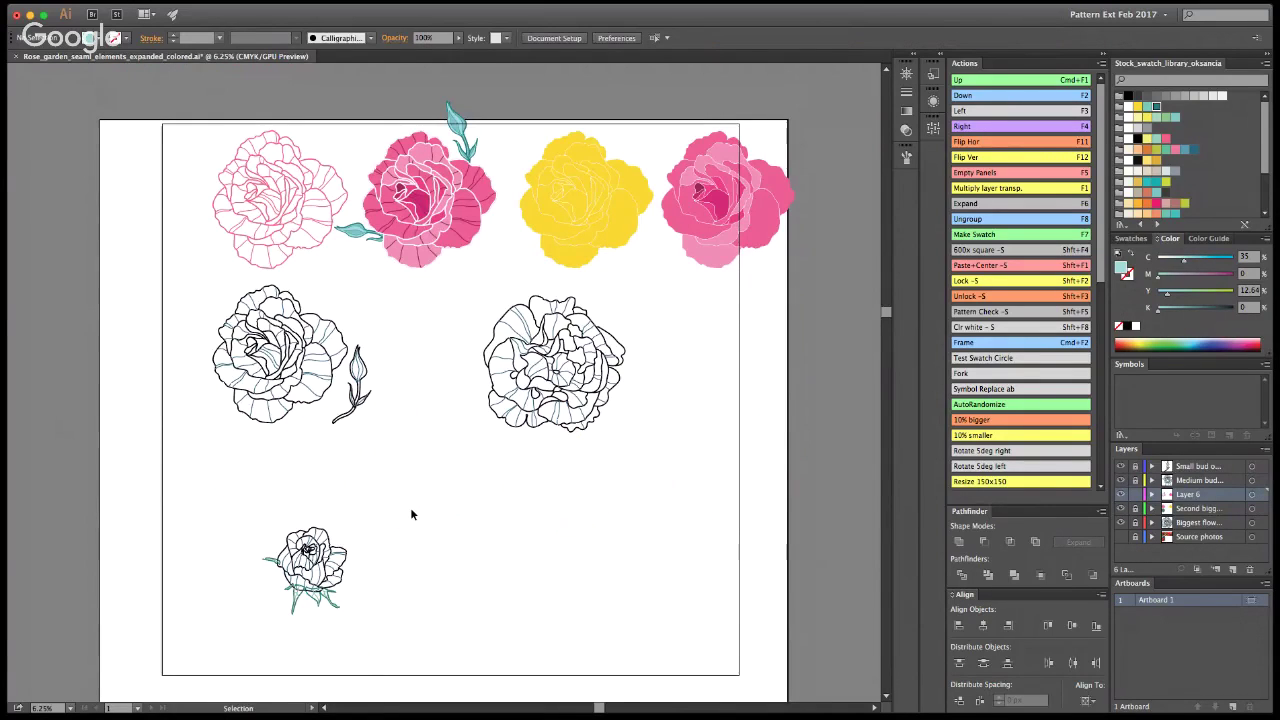
pyautogui.scroll(-2, 412, 530)
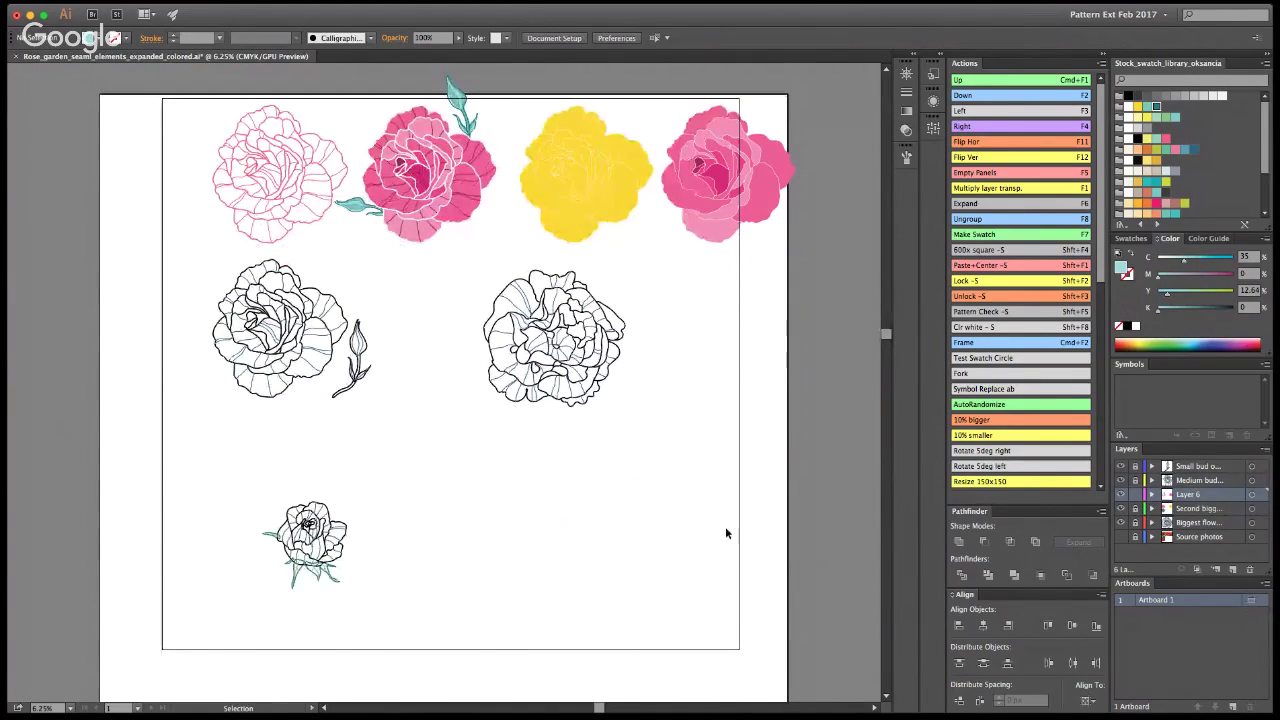
pyautogui.click(1136, 481)
pyautogui.moveTo(356, 616); pyautogui.dragTo(274, 492)
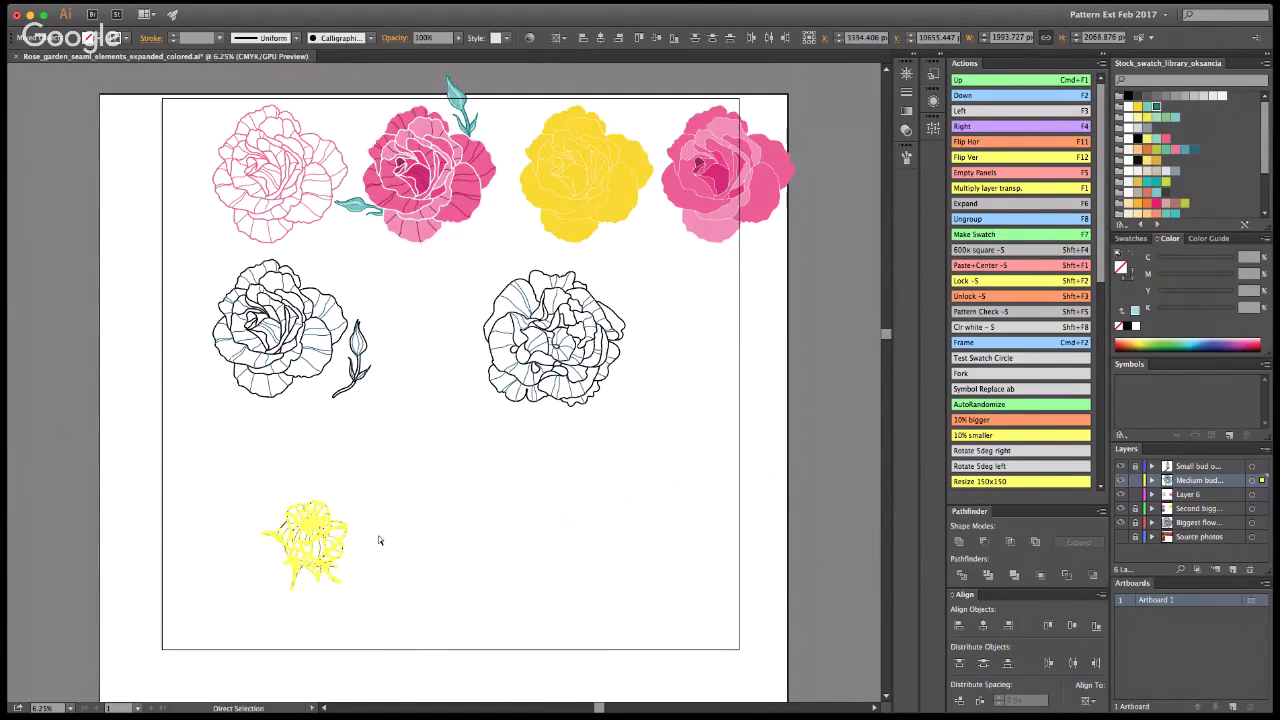
pyautogui.press('v')
pyautogui.click(169, 602)
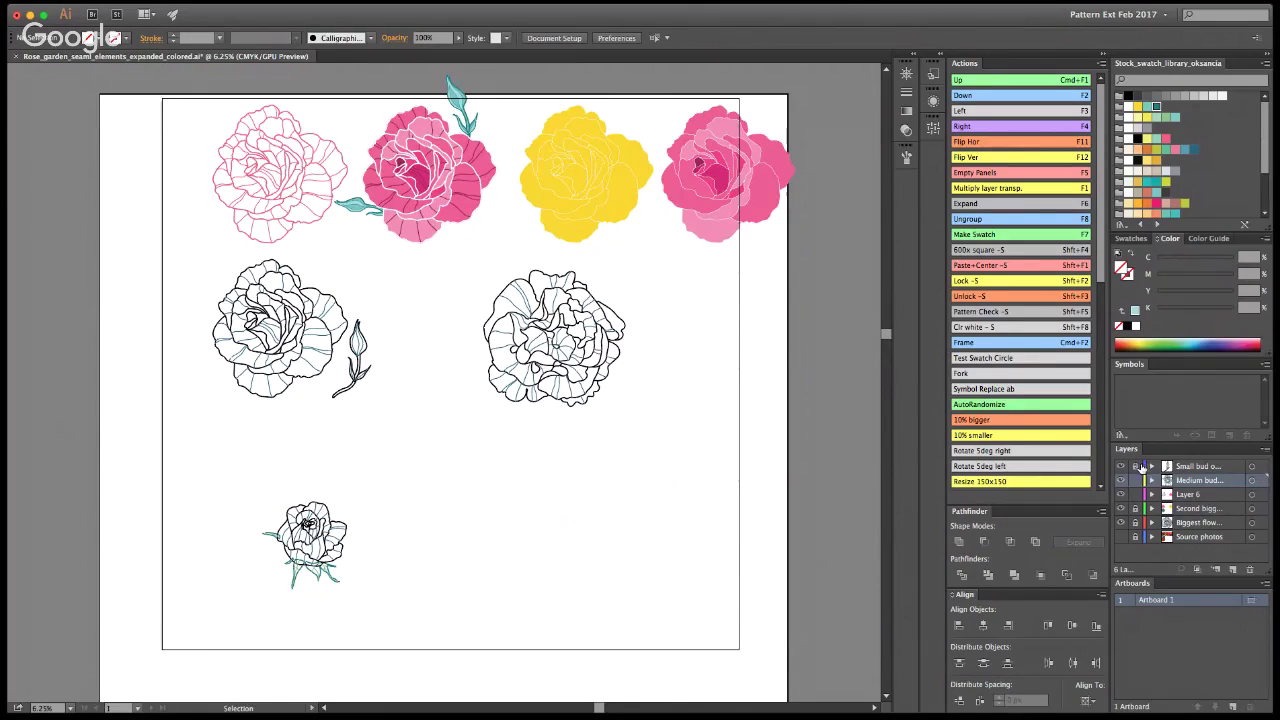
pyautogui.moveTo(1138, 466); pyautogui.dragTo(1142, 523)
# Step: Move the yellow rose beneath the layered pink rose and the biggest outlined flower to the artboard's lower-right corner
pyautogui.click(592, 175)
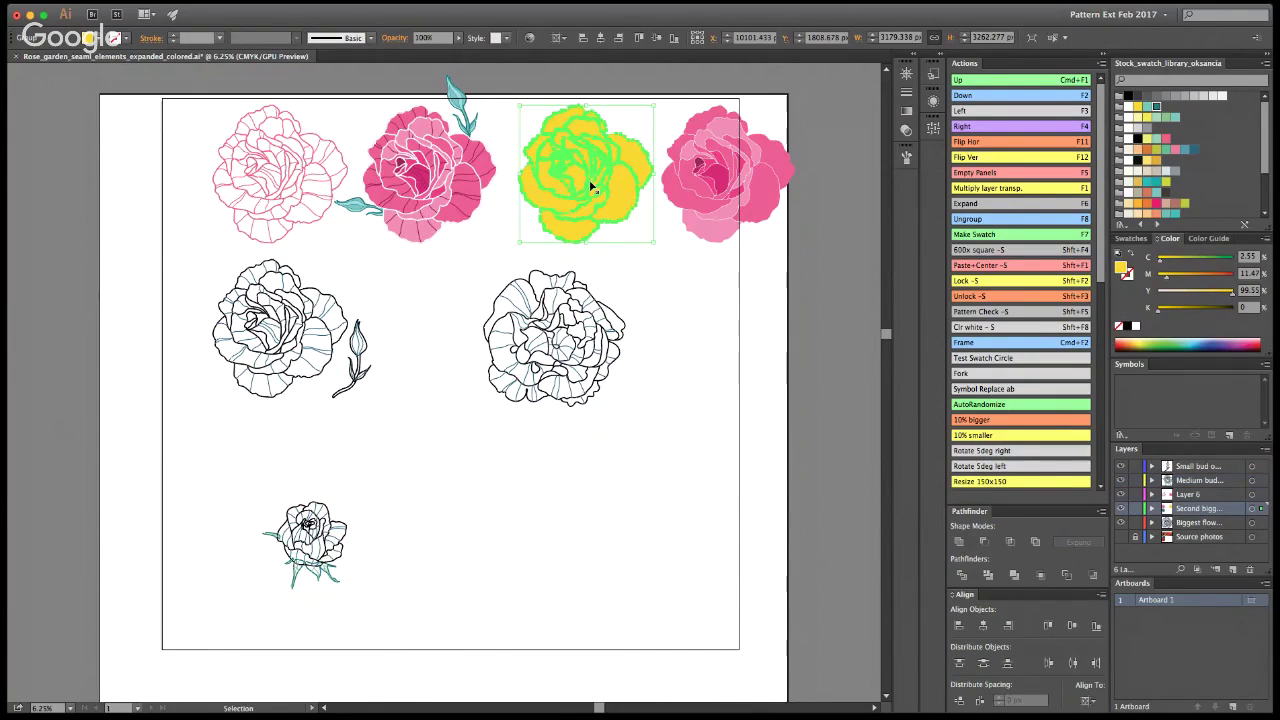
pyautogui.moveTo(592, 188); pyautogui.dragTo(729, 402)
pyautogui.click(545, 328)
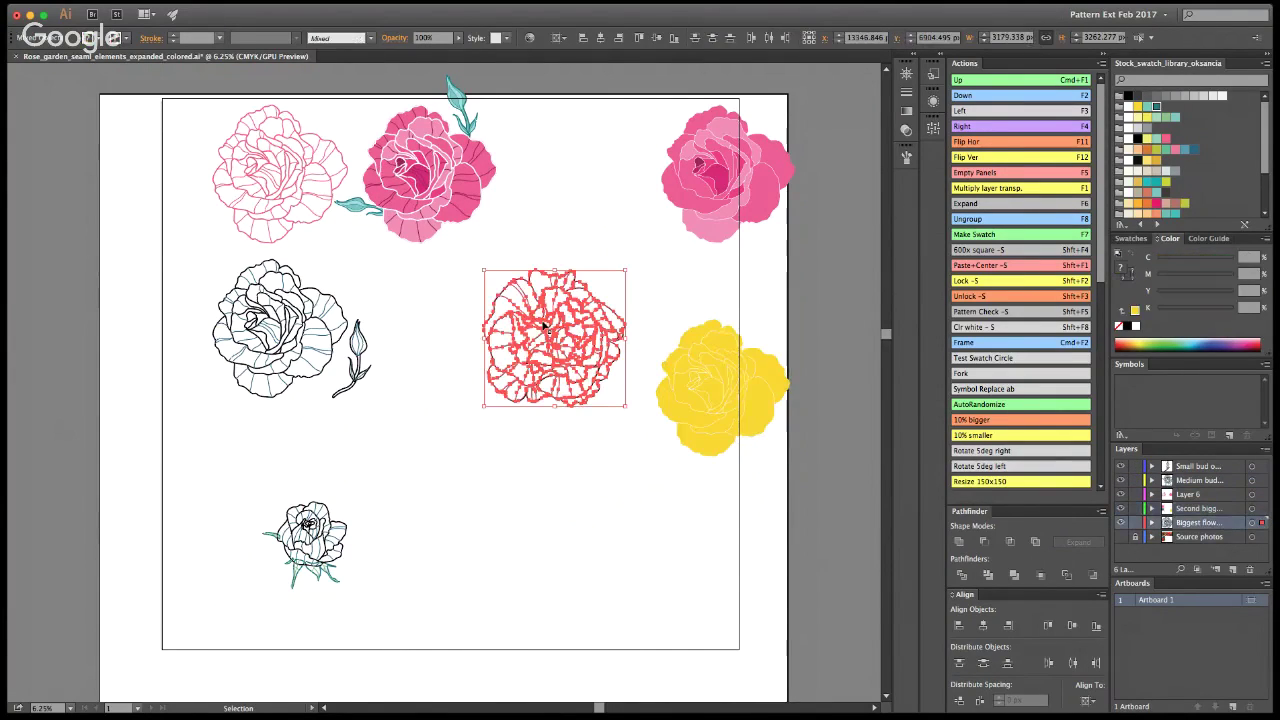
pyautogui.moveTo(545, 328); pyautogui.dragTo(646, 519)
# Step: Move the black outlined rose and its bud down above the small rose, and the pink outlined rose to the lower centre
pyautogui.moveTo(430, 440); pyautogui.dragTo(229, 304)
pyautogui.moveTo(234, 308); pyautogui.dragTo(229, 406)
pyautogui.moveTo(312, 249); pyautogui.dragTo(213, 121)
pyautogui.moveTo(267, 116); pyautogui.dragTo(483, 472)
# Step: Move the coloured pink rose together with its two teal buds down to the open centre area, and save the file
pyautogui.click(498, 250)
pyautogui.moveTo(520, 294); pyautogui.dragTo(340, 105)
pyautogui.moveTo(443, 134); pyautogui.dragTo(498, 259)
pyautogui.click(590, 340)
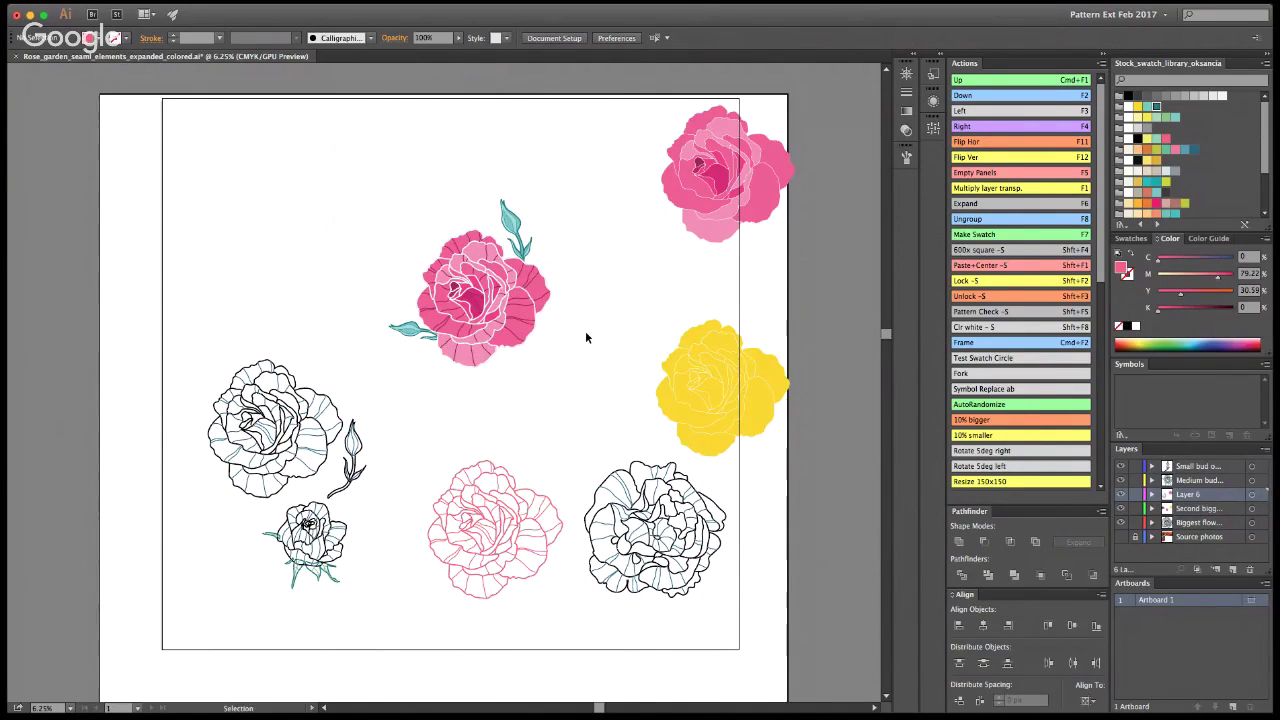
pyautogui.press('a')
pyautogui.press('v')
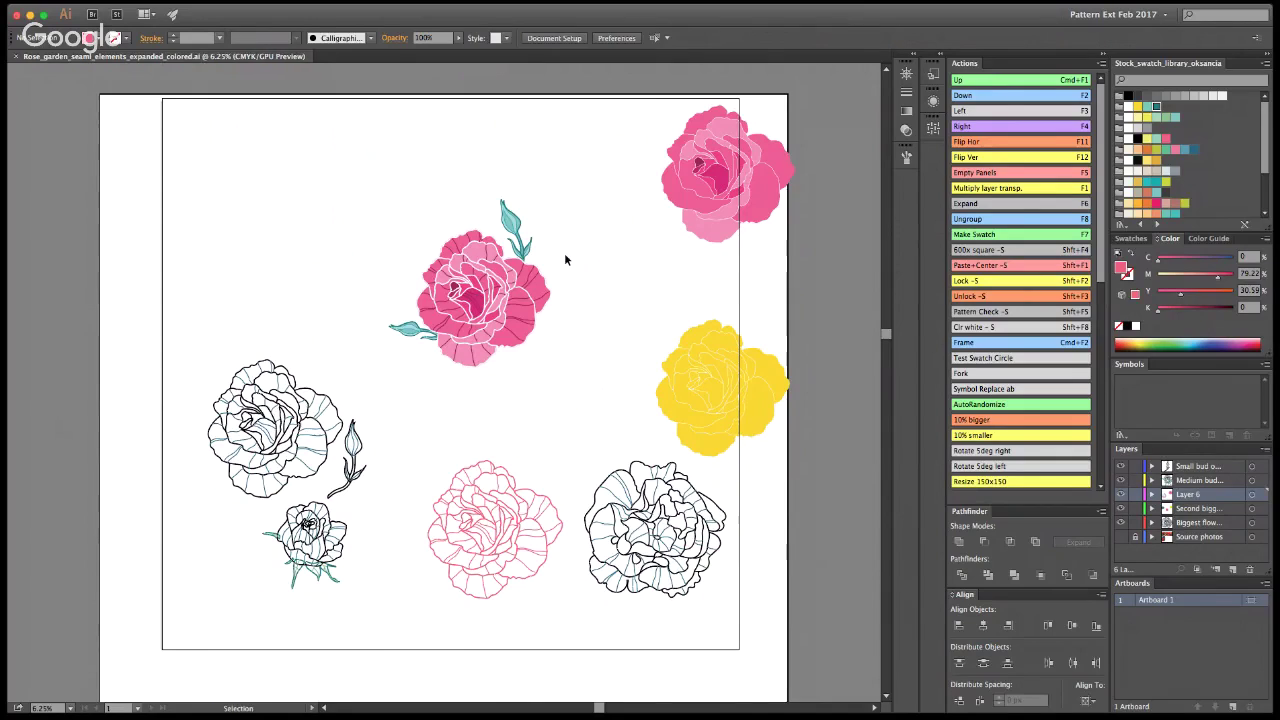
# Step: Lock both bud layers and the second biggest and biggest flower layers, leaving only Layer 6 editable
pyautogui.press('z')
pyautogui.press('v')
pyautogui.moveTo(1135, 467); pyautogui.dragTo(1144, 540)
pyautogui.click(1137, 497)
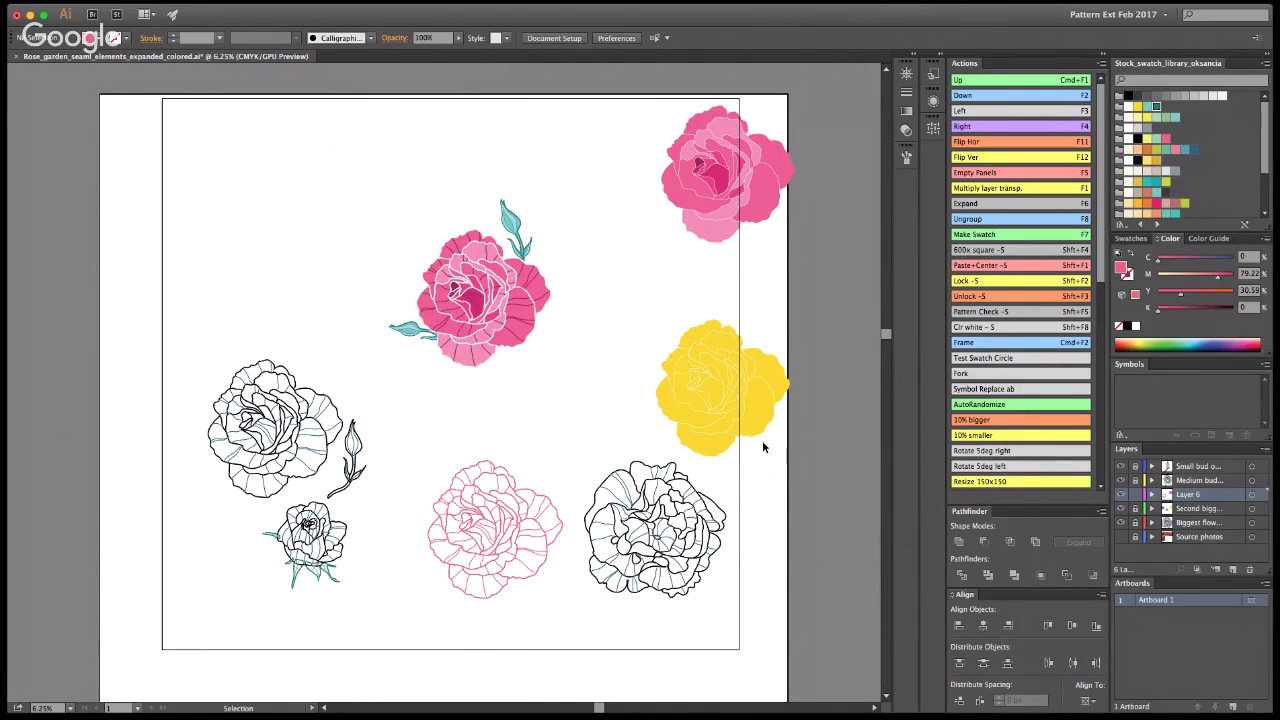
# Step: Paste a copy of the small outlined rose into Layer 6 and place it above and to the left of the coloured pink rose
pyautogui.press('a')
pyautogui.press('v')
pyautogui.press('super+v')
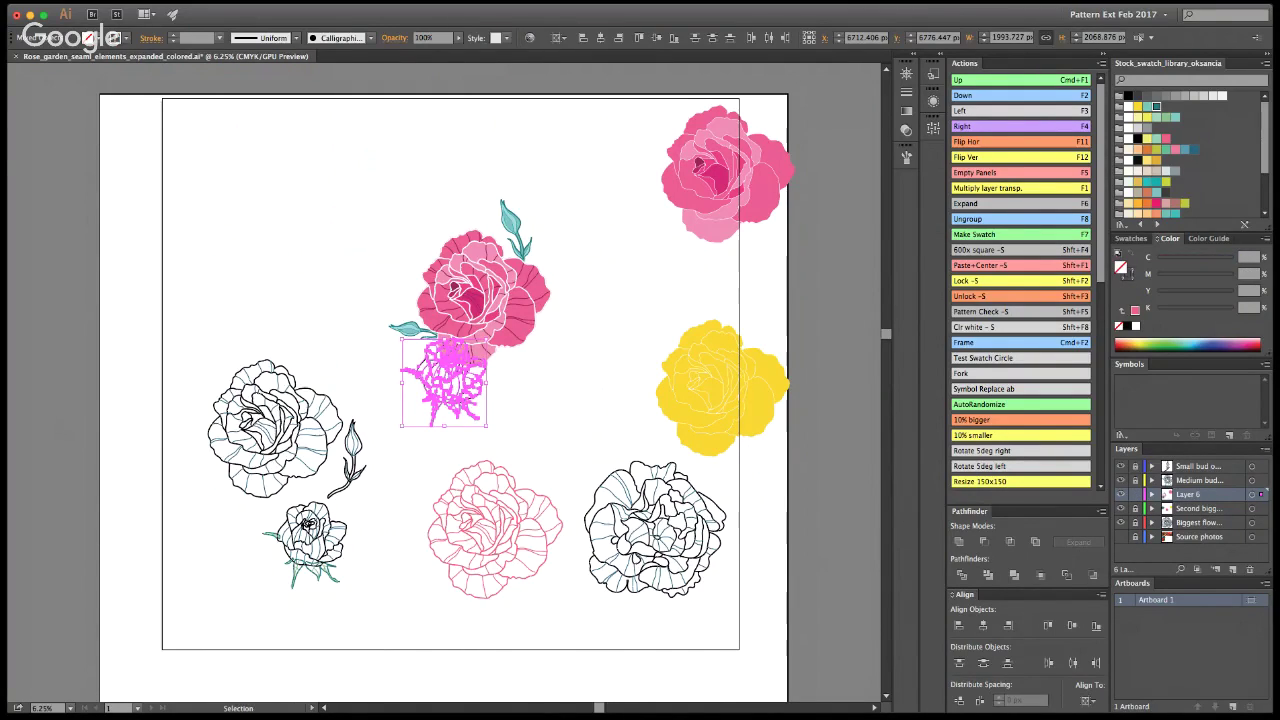
pyautogui.moveTo(476, 360); pyautogui.dragTo(412, 167)
pyautogui.click(526, 283)
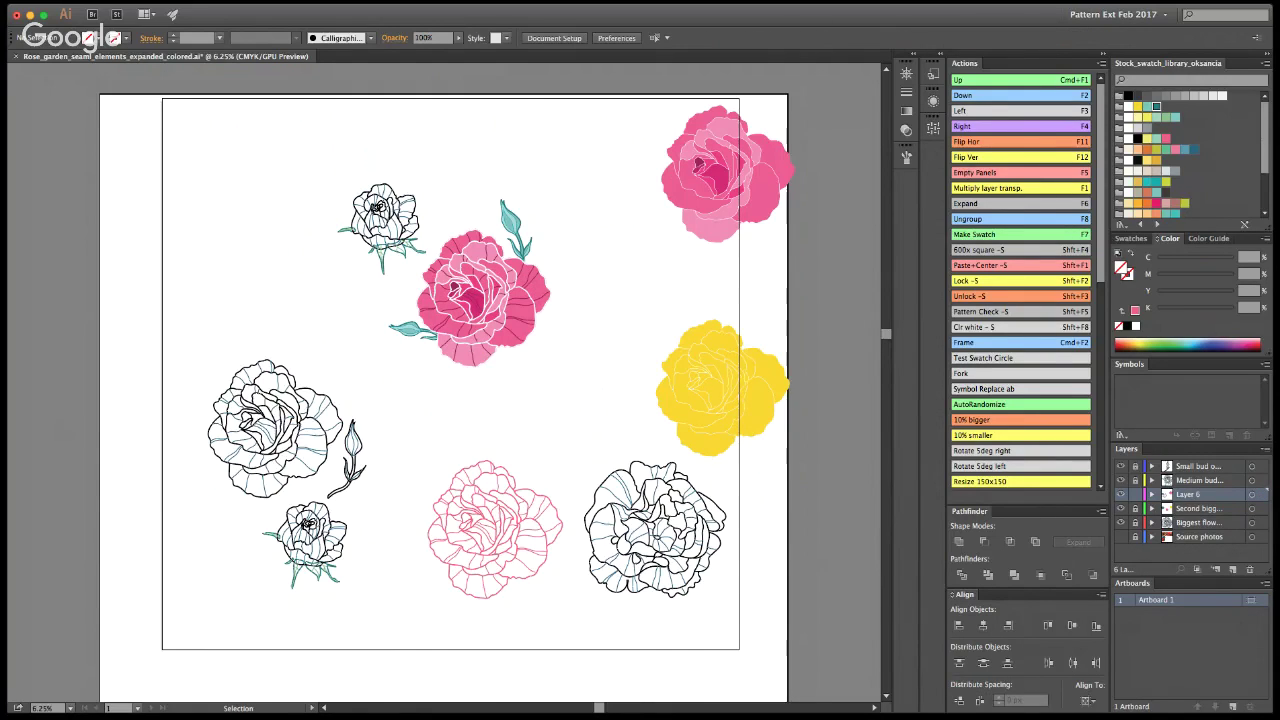
# Step: Examine how the pasted small rose is built by selecting its petal outlines and leaf parts
pyautogui.press('z')
pyautogui.click(422, 318)
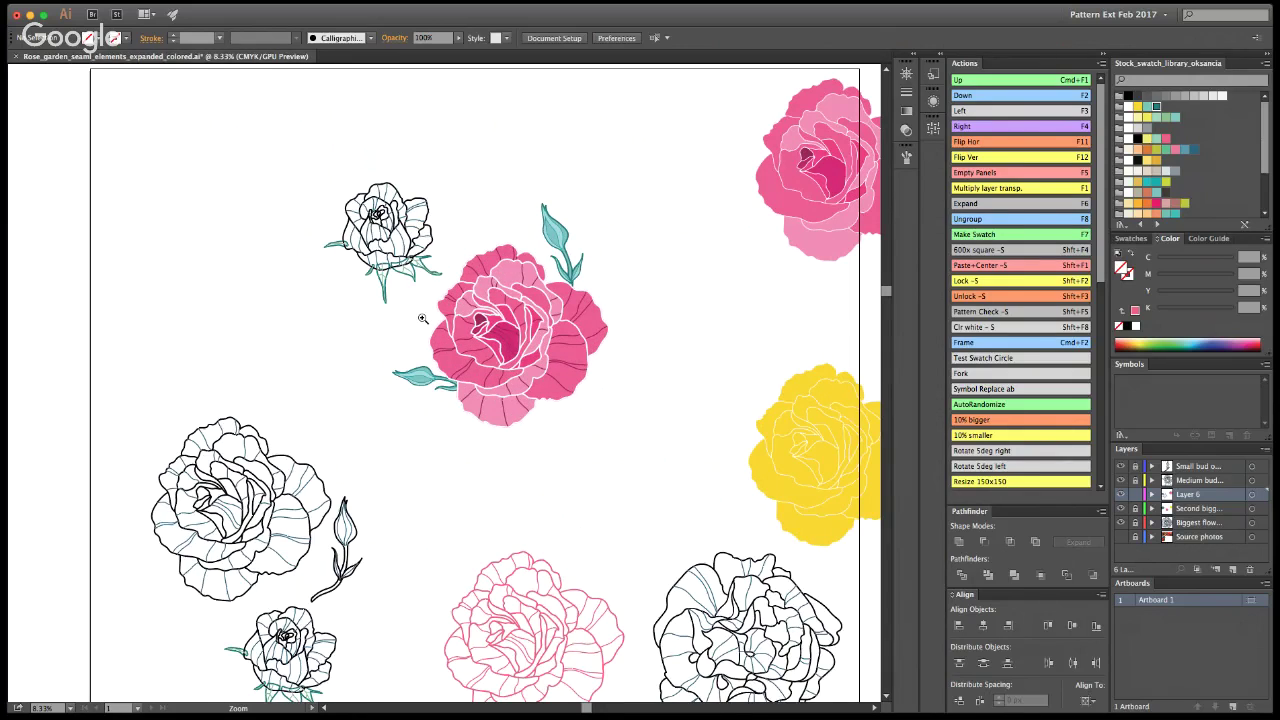
pyautogui.click(422, 318)
pyautogui.press('v')
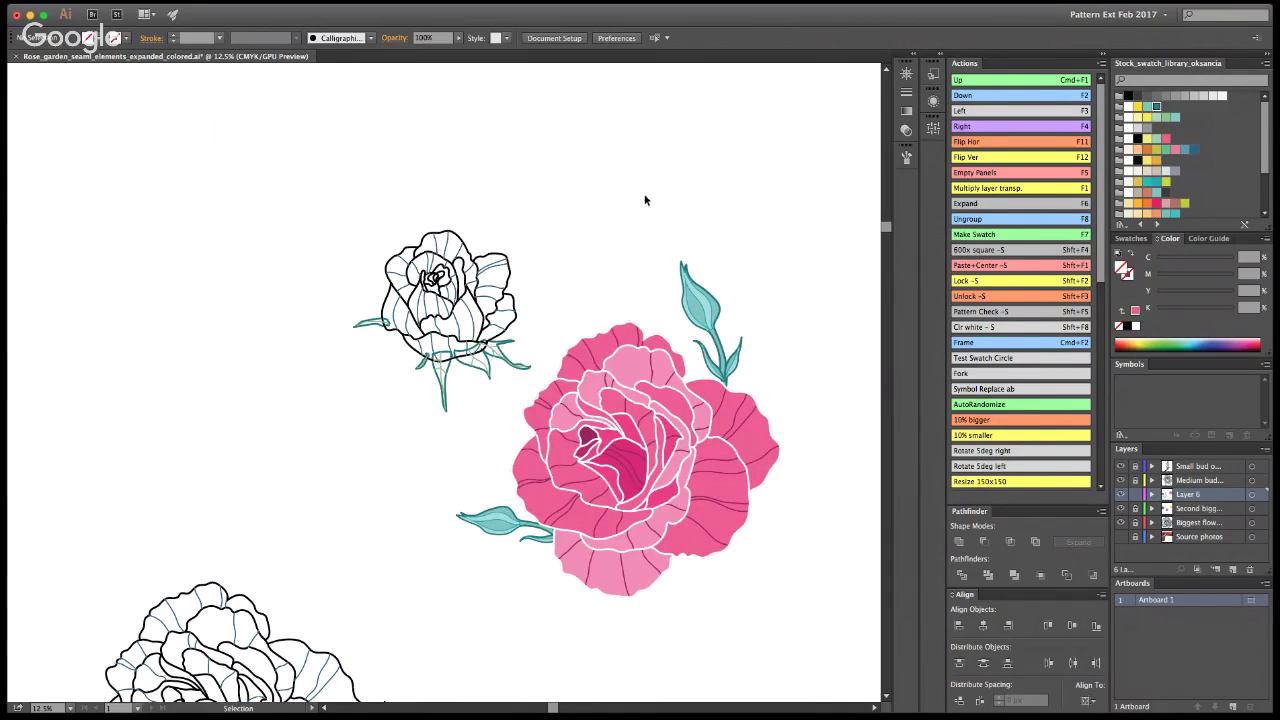
pyautogui.click(421, 246)
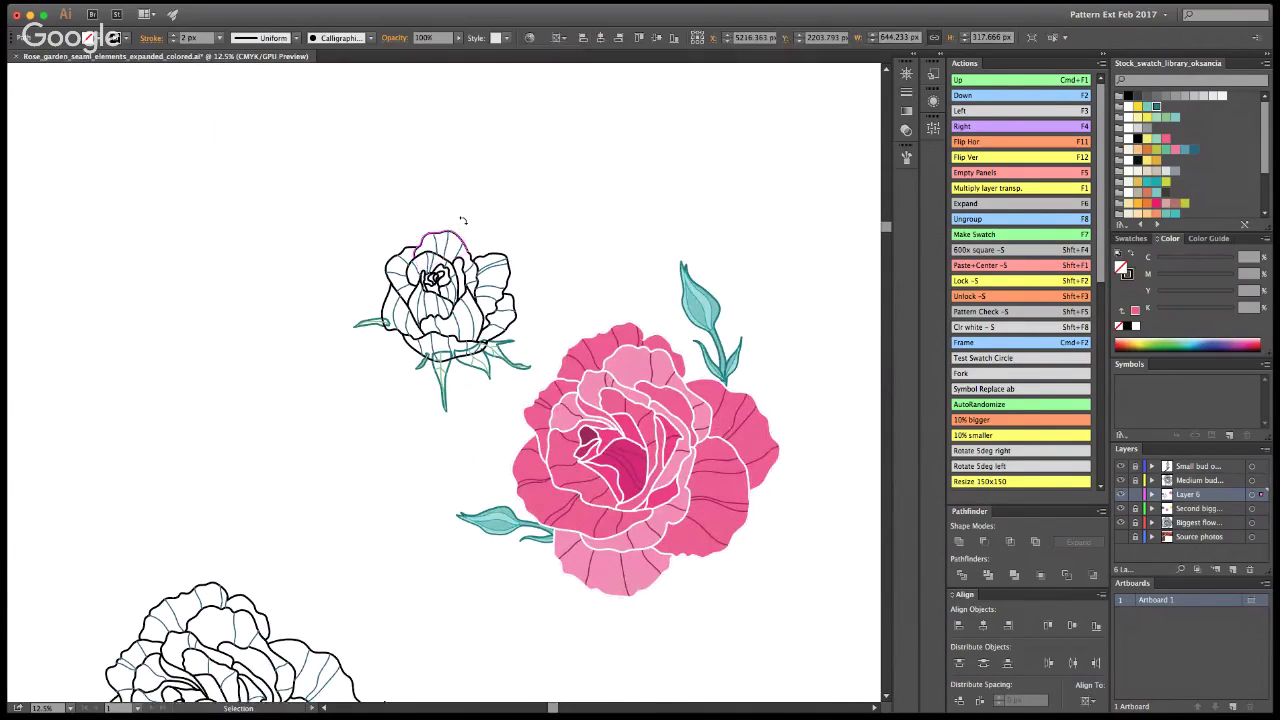
pyautogui.click(842, 421)
pyautogui.press('z')
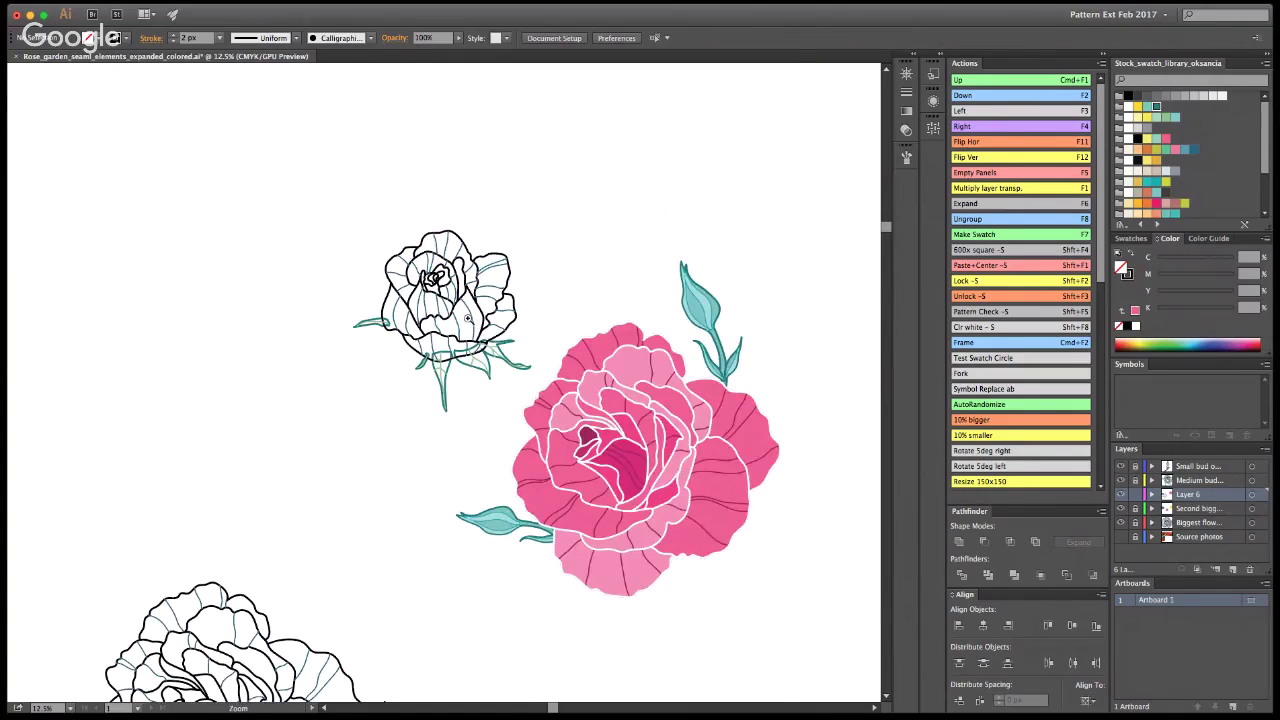
pyautogui.click(440, 316)
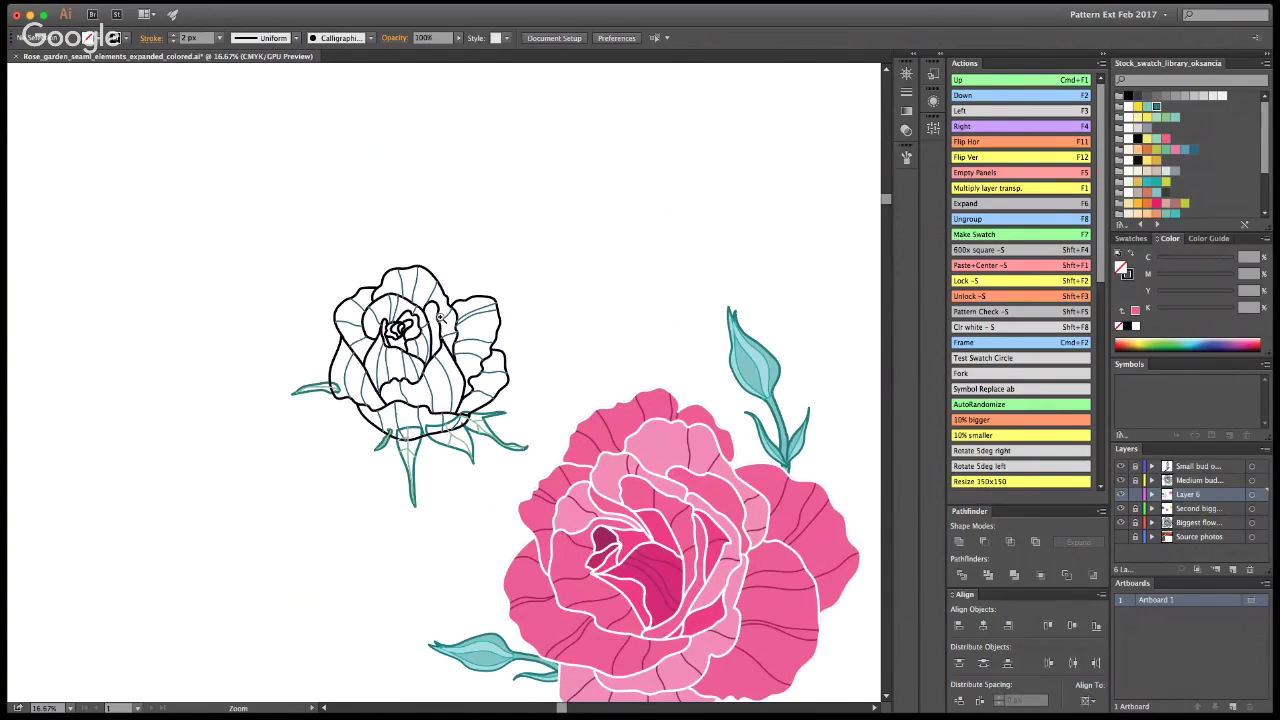
pyautogui.press('v')
pyautogui.moveTo(264, 224); pyautogui.dragTo(527, 452)
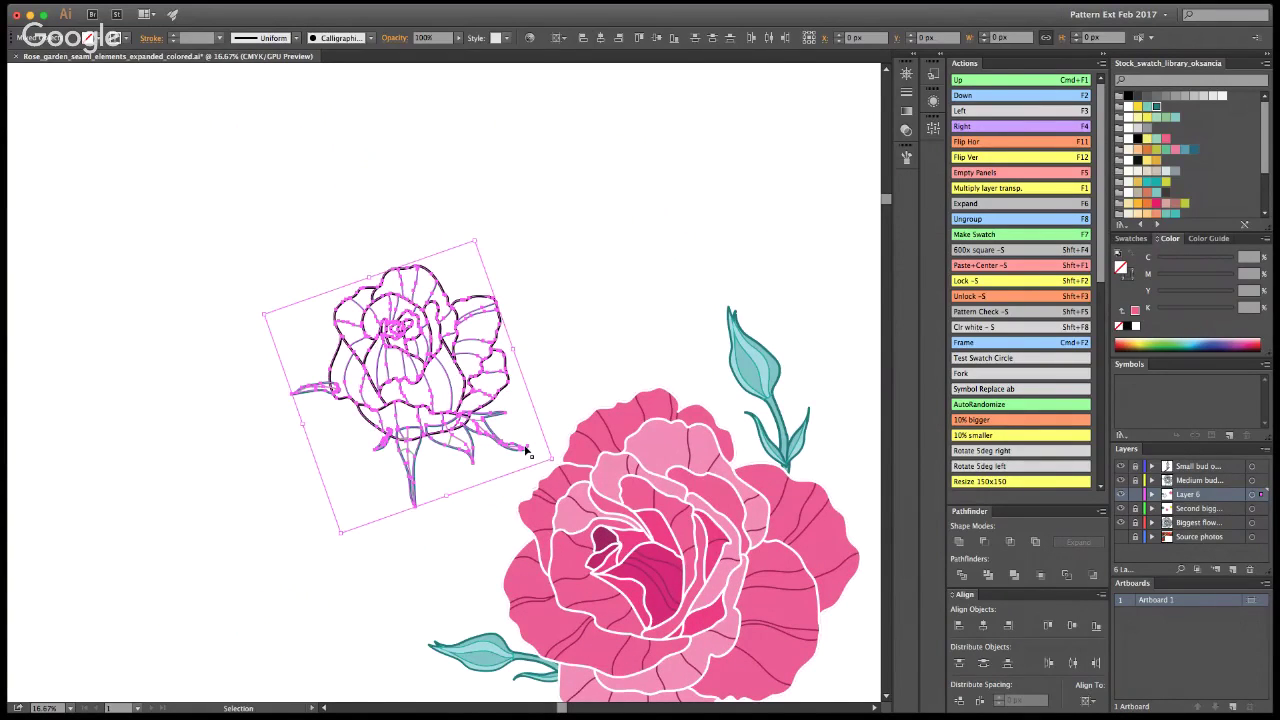
pyautogui.click(527, 452)
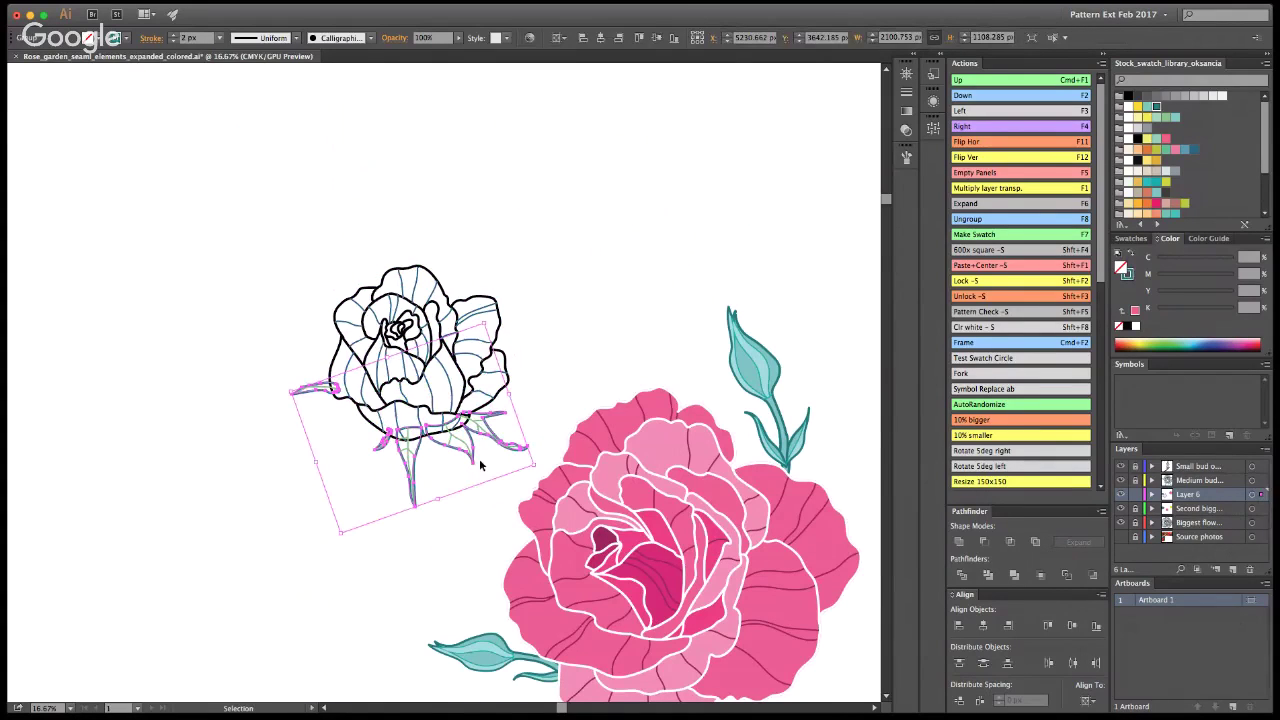
pyautogui.click(480, 455)
pyautogui.click(438, 290)
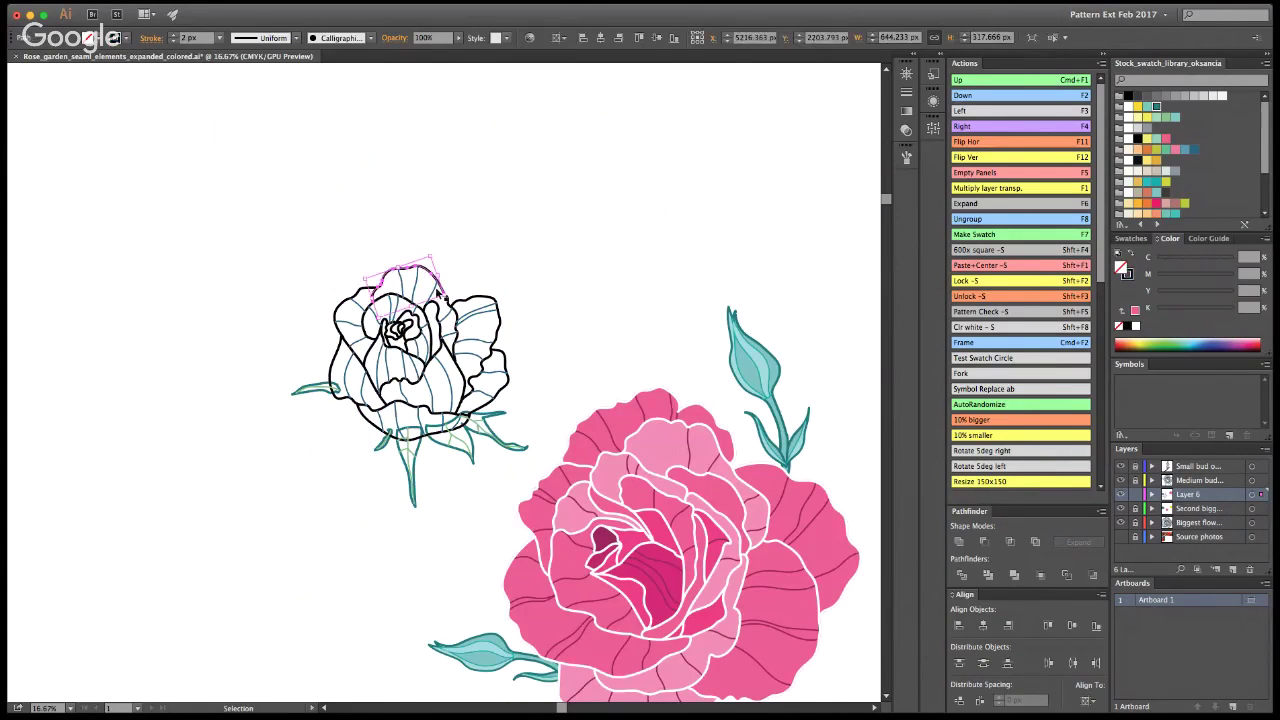
pyautogui.click(733, 257)
pyautogui.press('a')
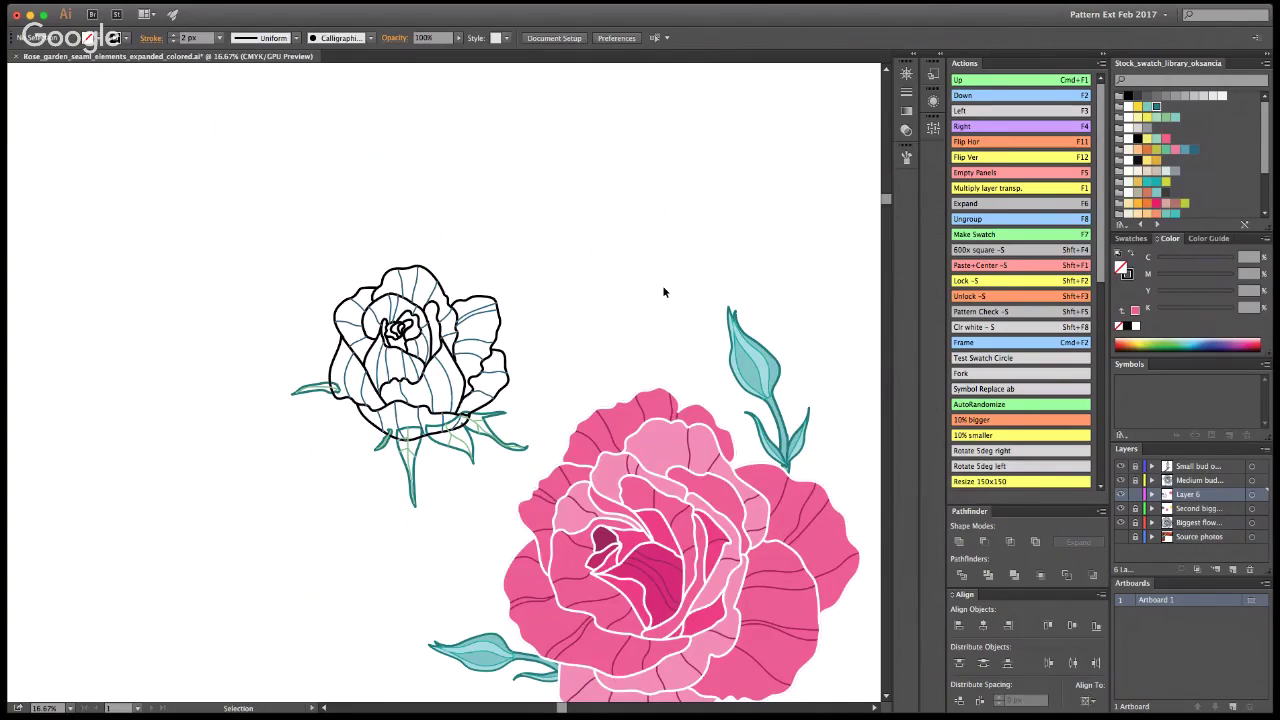
# Step: Expand all the strokes of the pasted small rose into filled shapes
pyautogui.press('super+a')
pyautogui.press('v')
pyautogui.click(264, 246)
pyautogui.moveTo(258, 236); pyautogui.dragTo(500, 450)
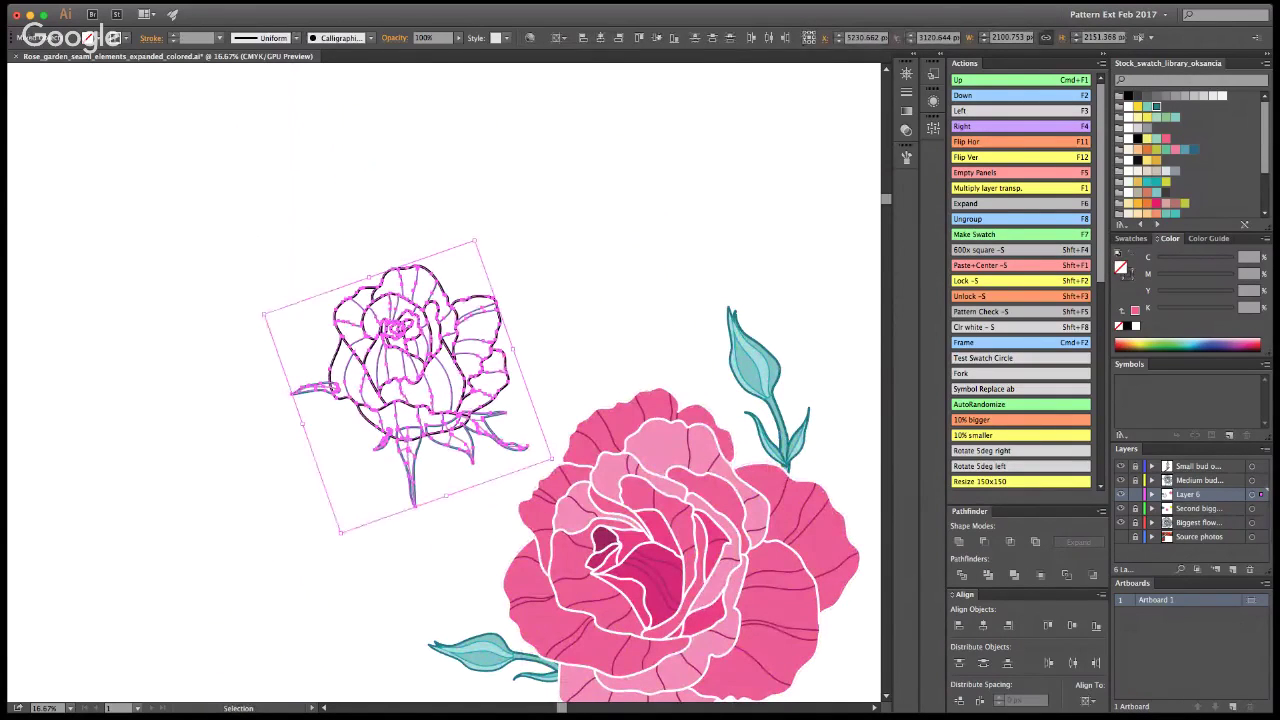
pyautogui.press('F6')
pyautogui.click(566, 337)
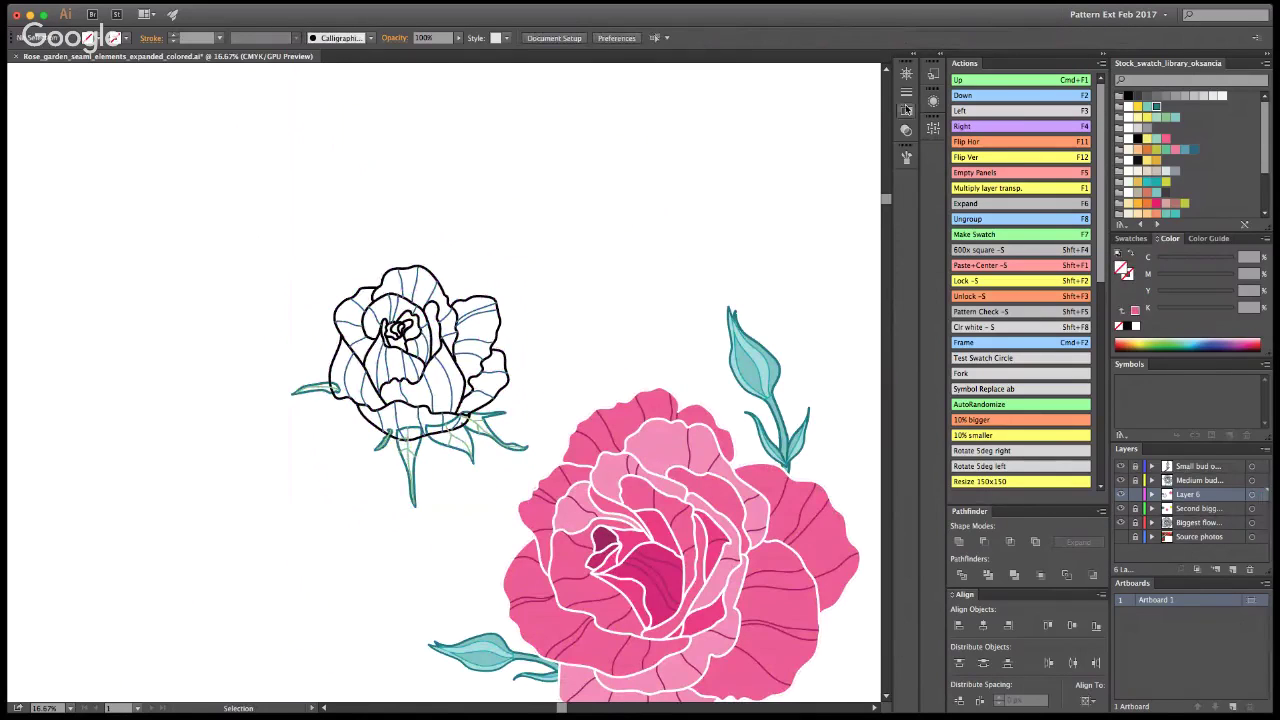
# Step: Select the small rose's black outlines by colour with the Magic Wand and group them, and do the same with its blue vein lines
pyautogui.press('y')
pyautogui.click(410, 277)
pyautogui.press('v')
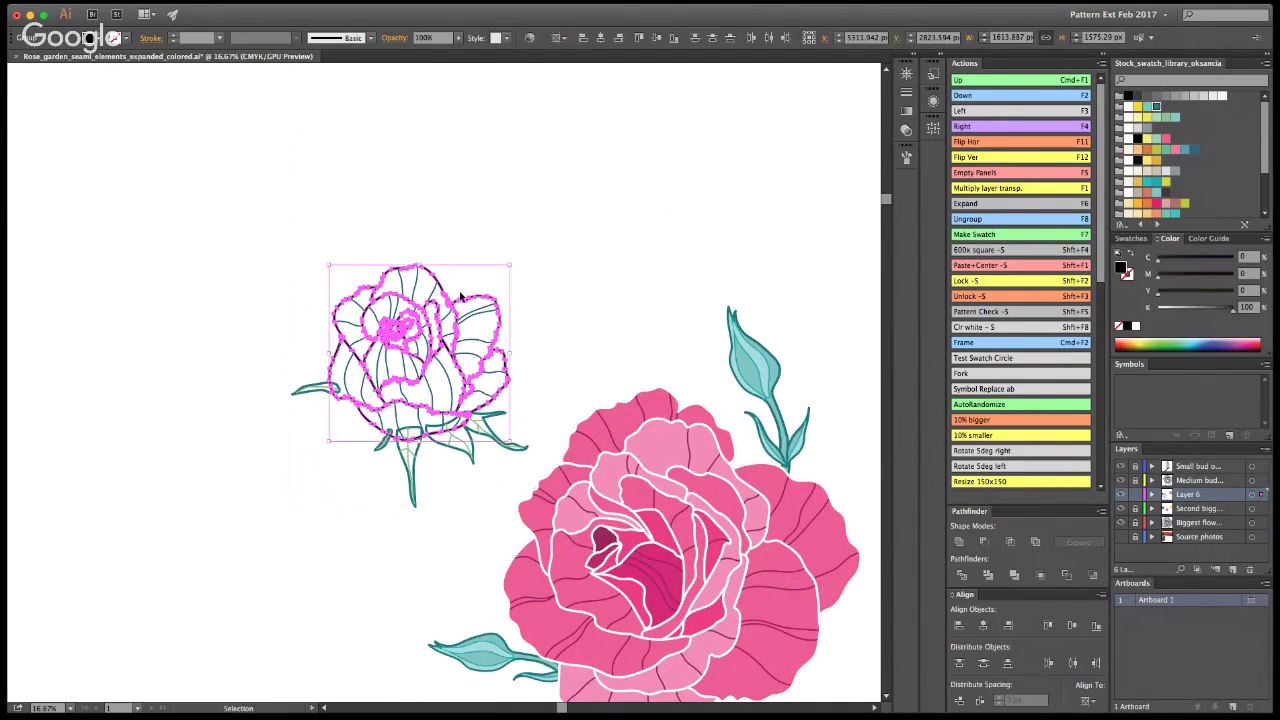
pyautogui.press('y')
pyautogui.click(345, 326)
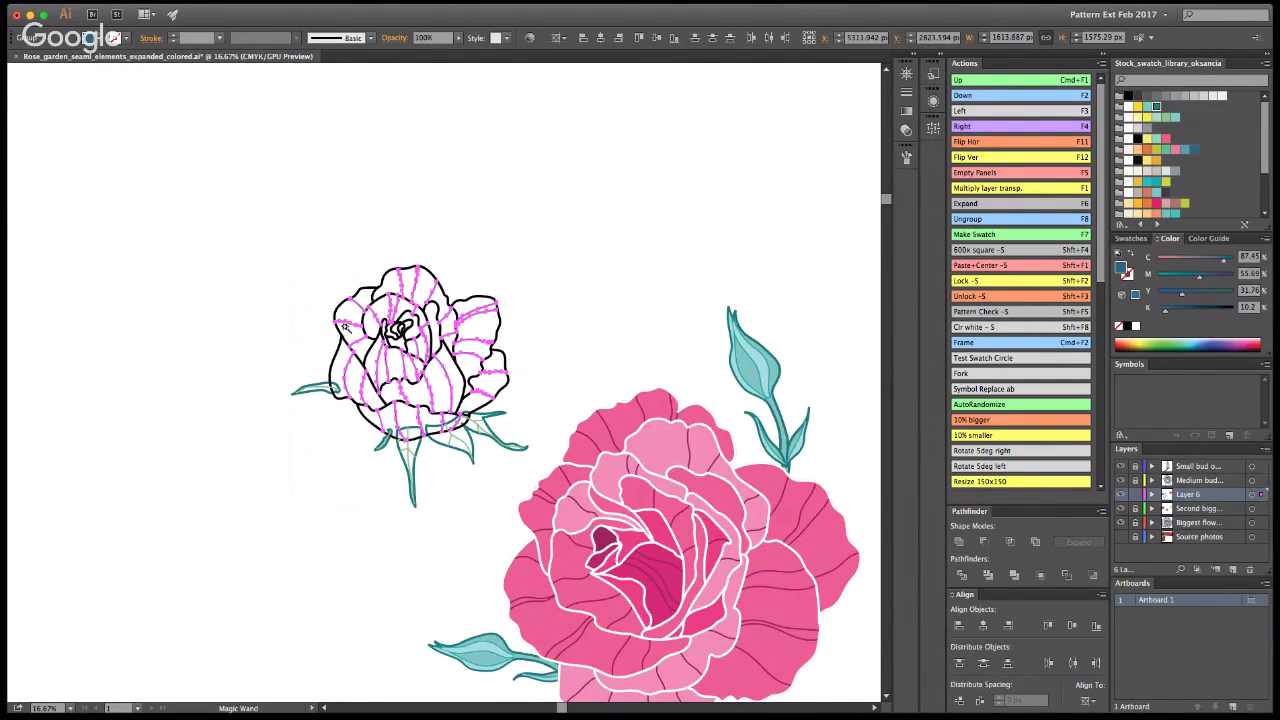
pyautogui.click(316, 392)
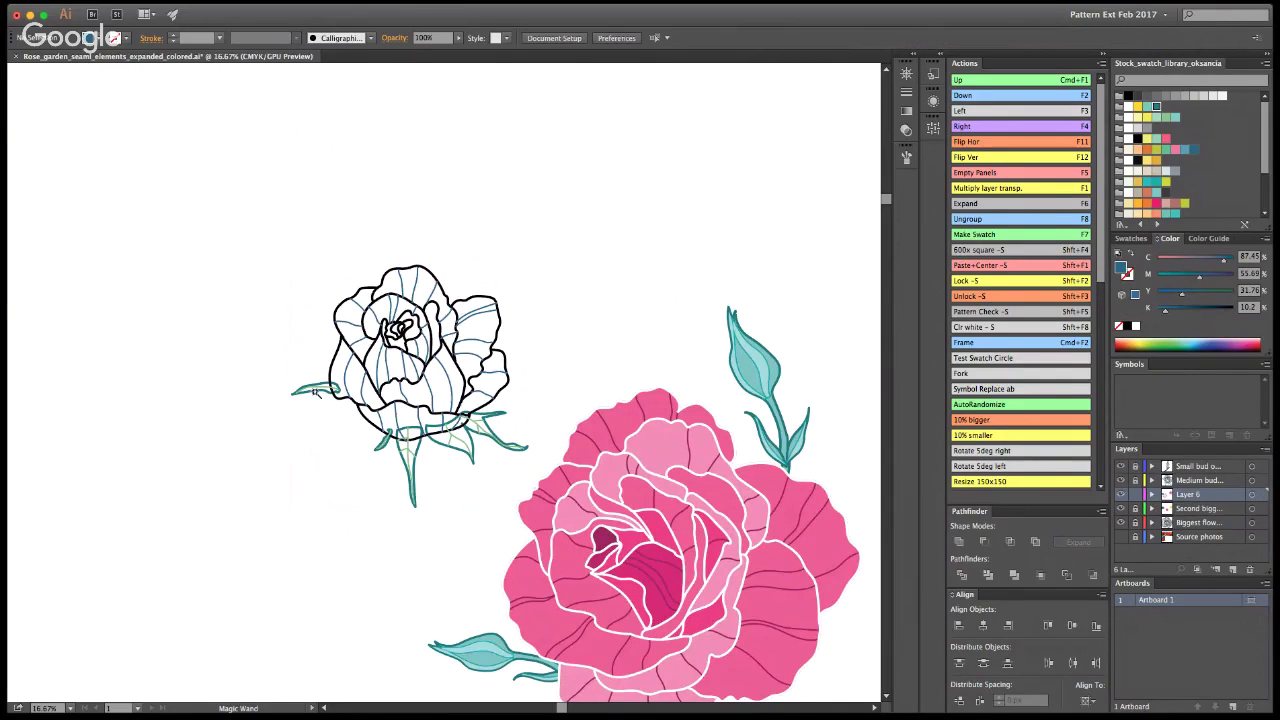
# Step: Select only the small rose's teal leaf outlines, excluding the two rosebuds, and recolour them with the light green swatch
pyautogui.click(318, 395)
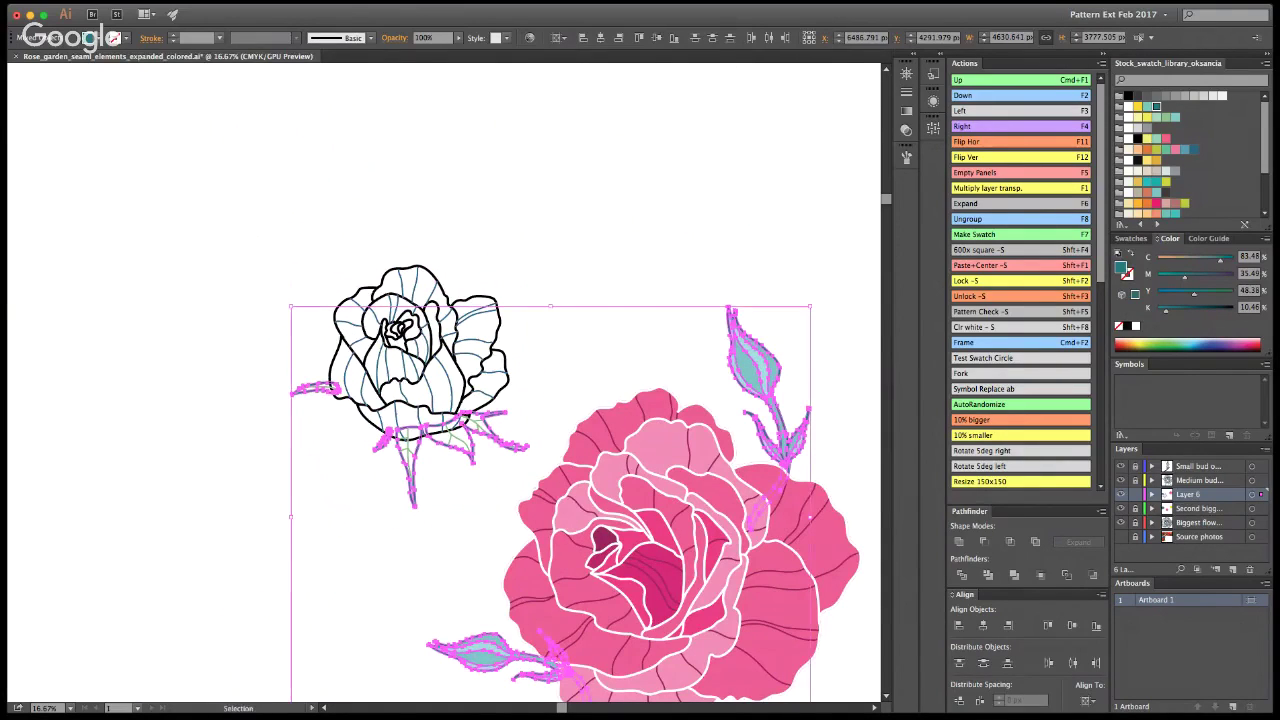
pyautogui.press('v')
pyautogui.keyDown('shift'); pyautogui.click(760, 368); pyautogui.keyUp('shift')
pyautogui.keyDown('shift'); pyautogui.click(488, 652); pyautogui.keyUp('shift')
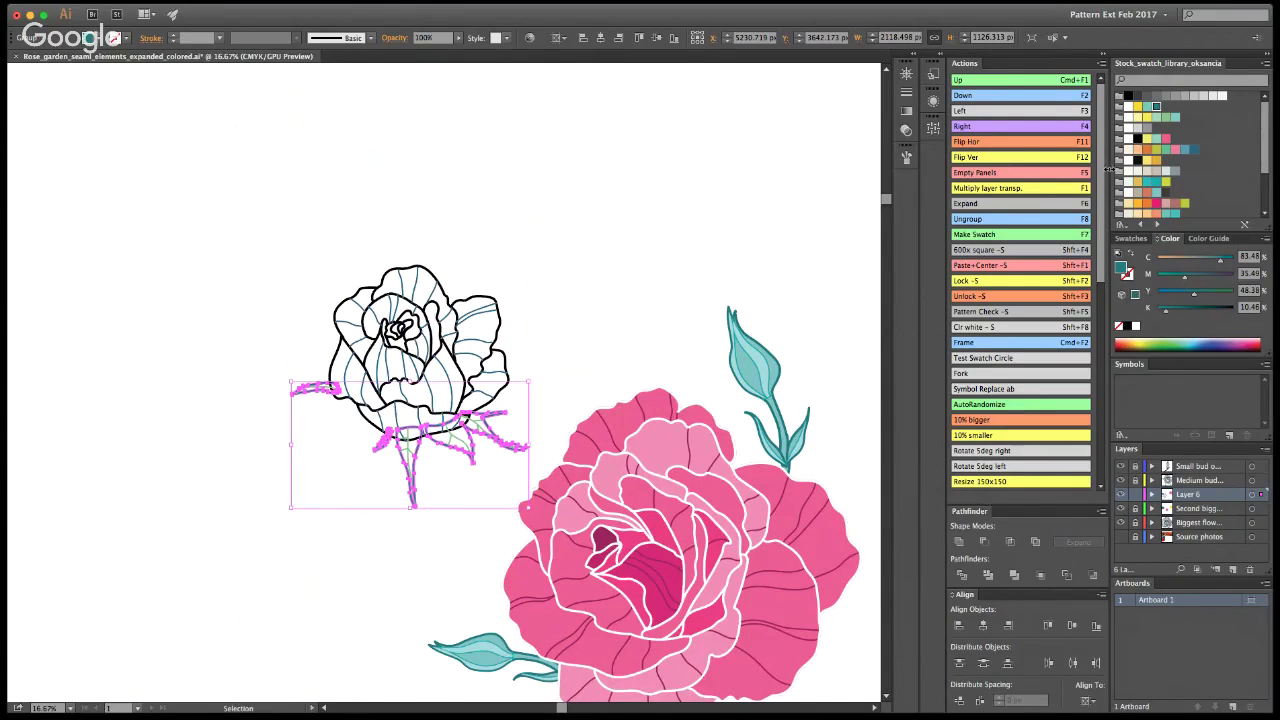
pyautogui.click(1165, 117)
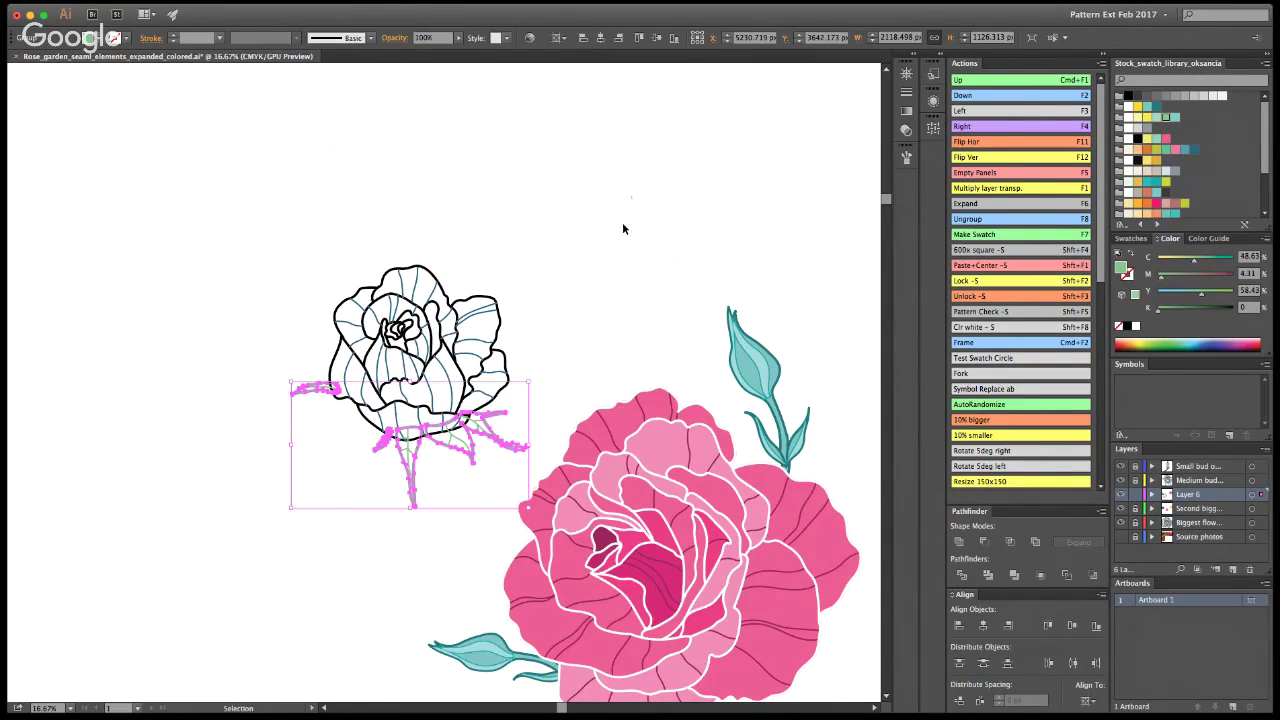
# Step: Select all the light green leaf outlines and leaf veins of the small rose by colour and group them
pyautogui.click(438, 462)
pyautogui.click(456, 443)
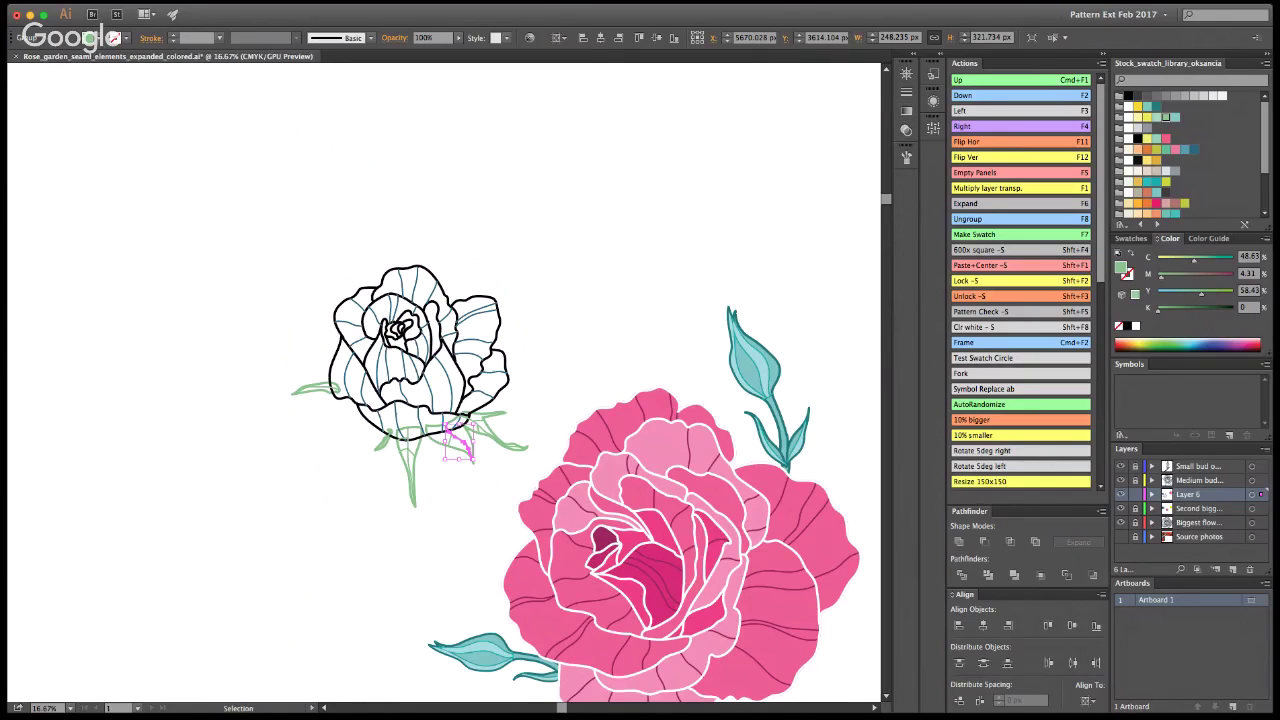
pyautogui.press('y')
pyautogui.click(457, 440)
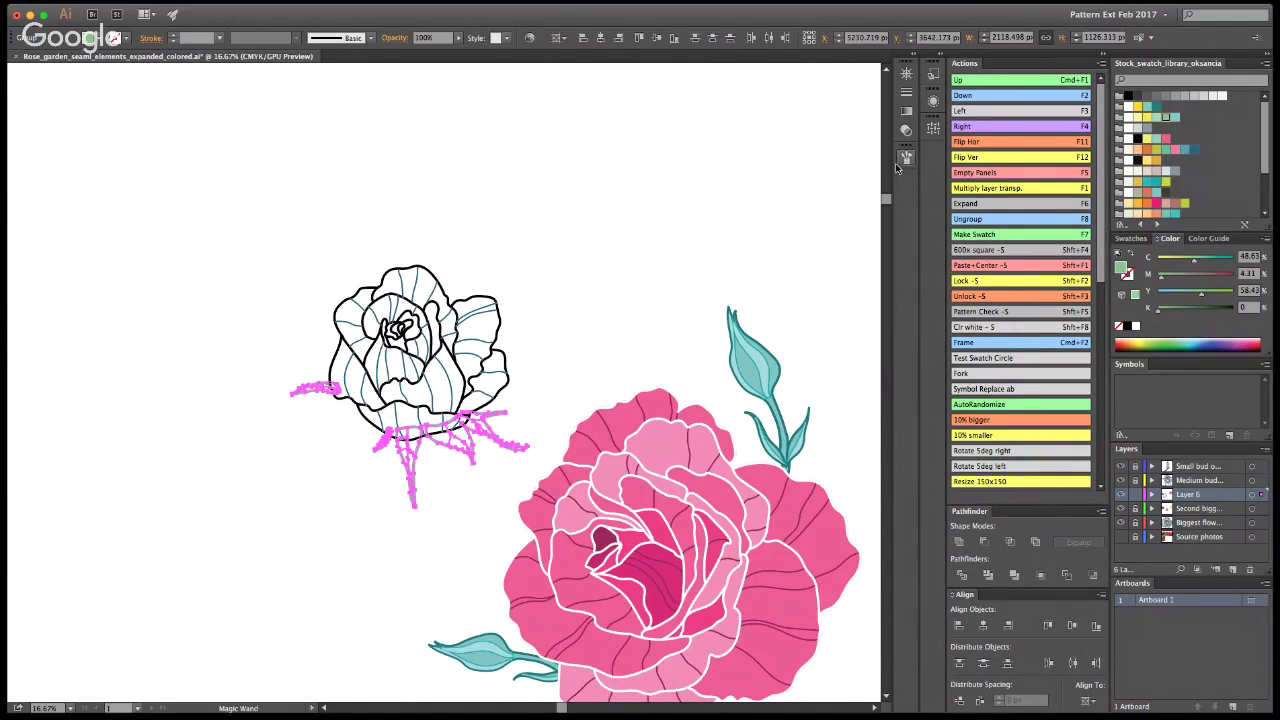
pyautogui.press('v')
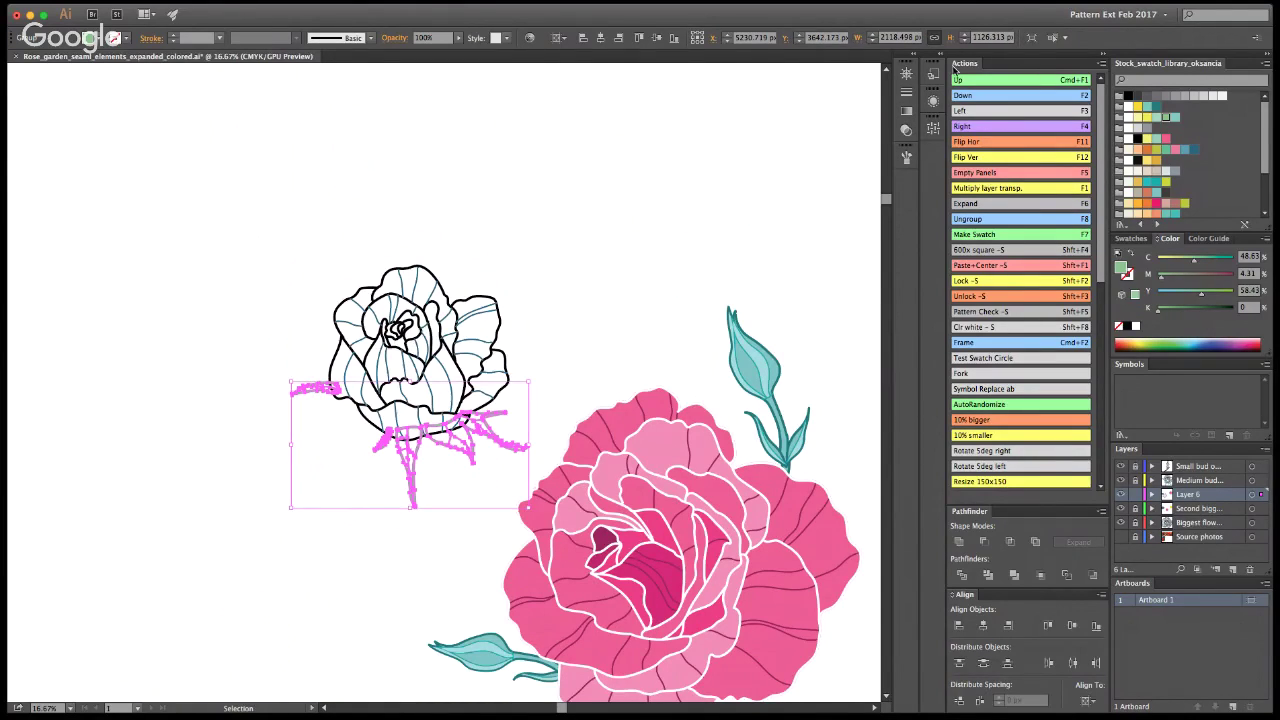
# Step: Try deleting the small rose's green leaf group, and undo the deletion
pyautogui.click(391, 503)
pyautogui.click(408, 494)
pyautogui.press('Delete')
pyautogui.press('a')
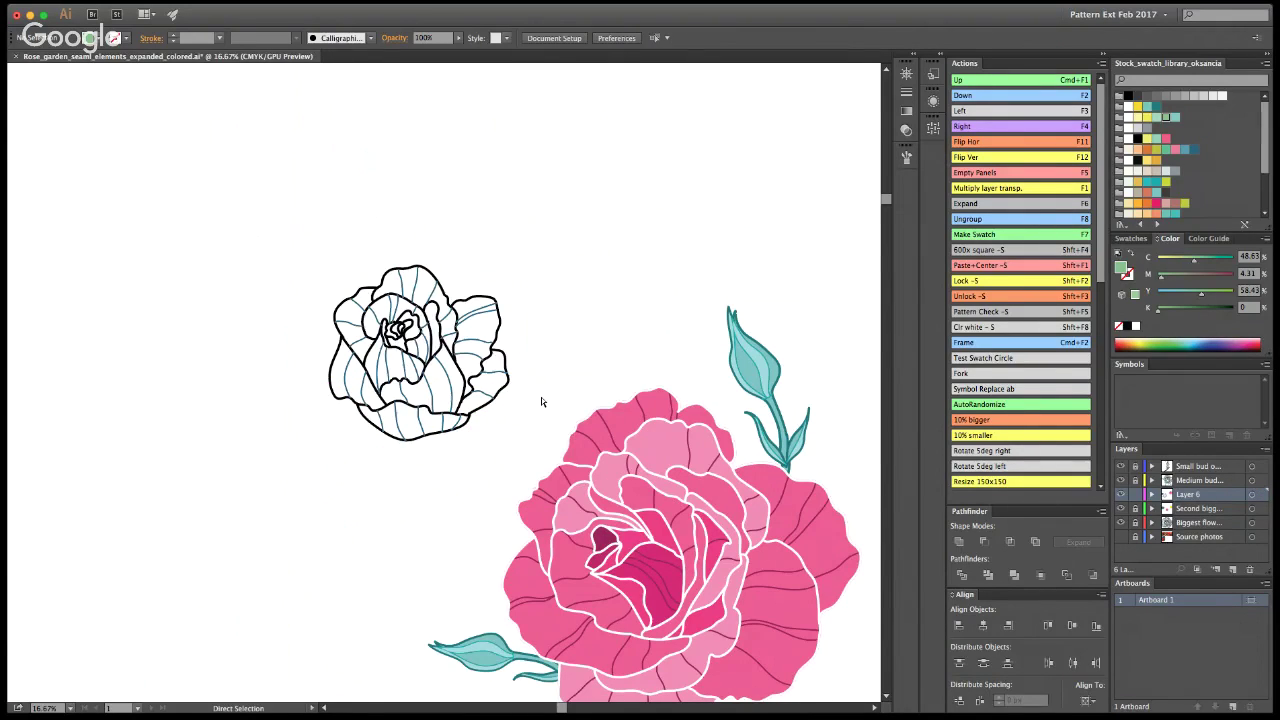
pyautogui.hotkey('ctrl', 'z')
pyautogui.press('v')
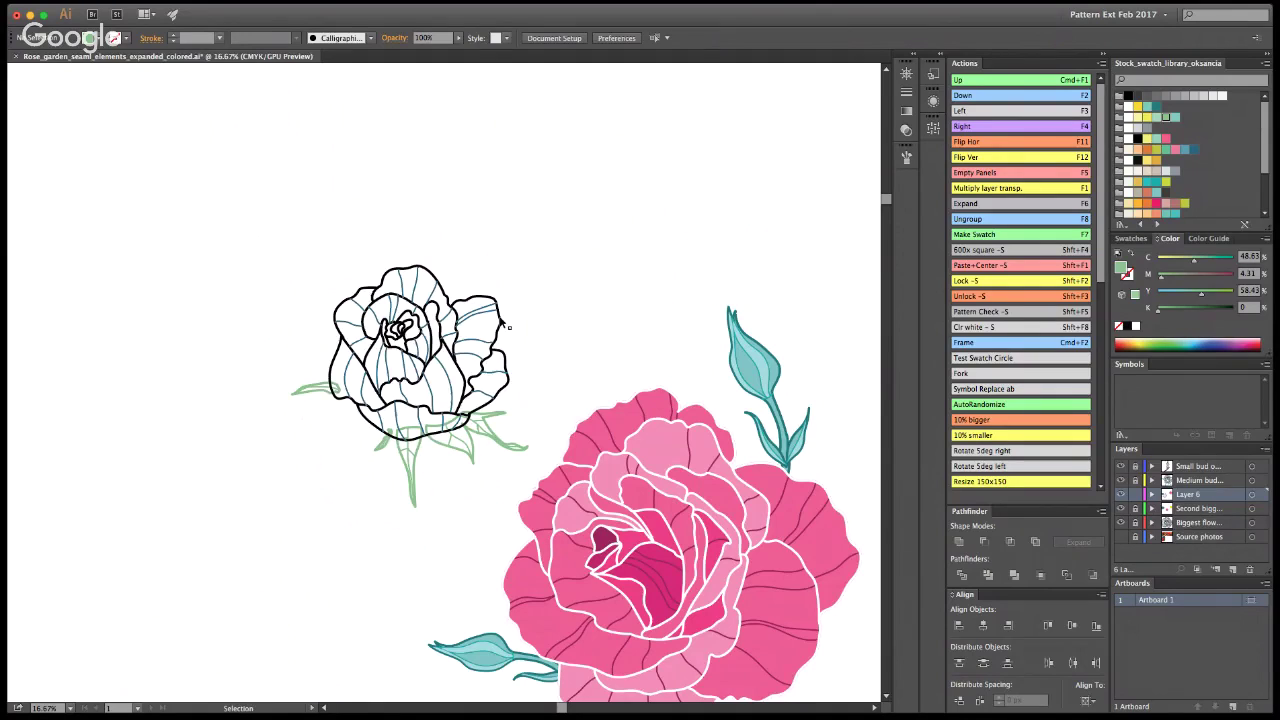
# Step: Isolate the small rose's black outline group and combine all its paths into a single compound path
pyautogui.click(501, 322)
pyautogui.click(488, 309)
pyautogui.click(462, 292)
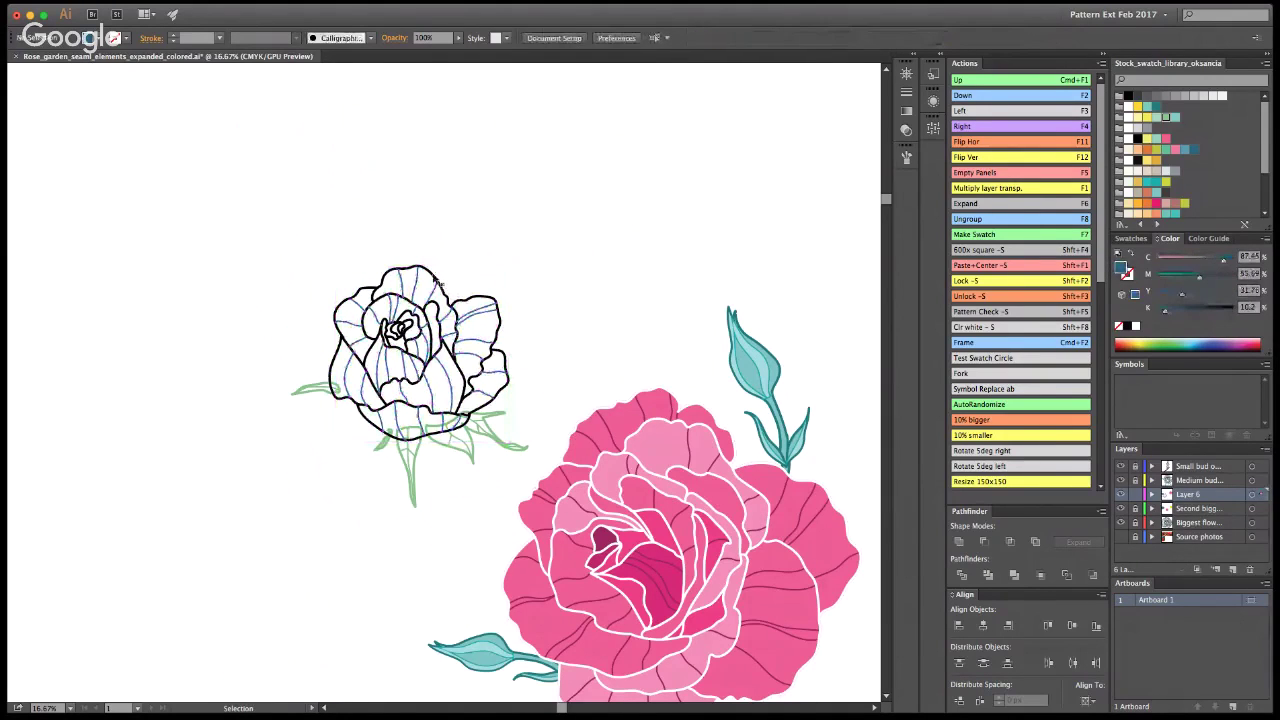
pyautogui.doubleClick(437, 283)
pyautogui.click(428, 272)
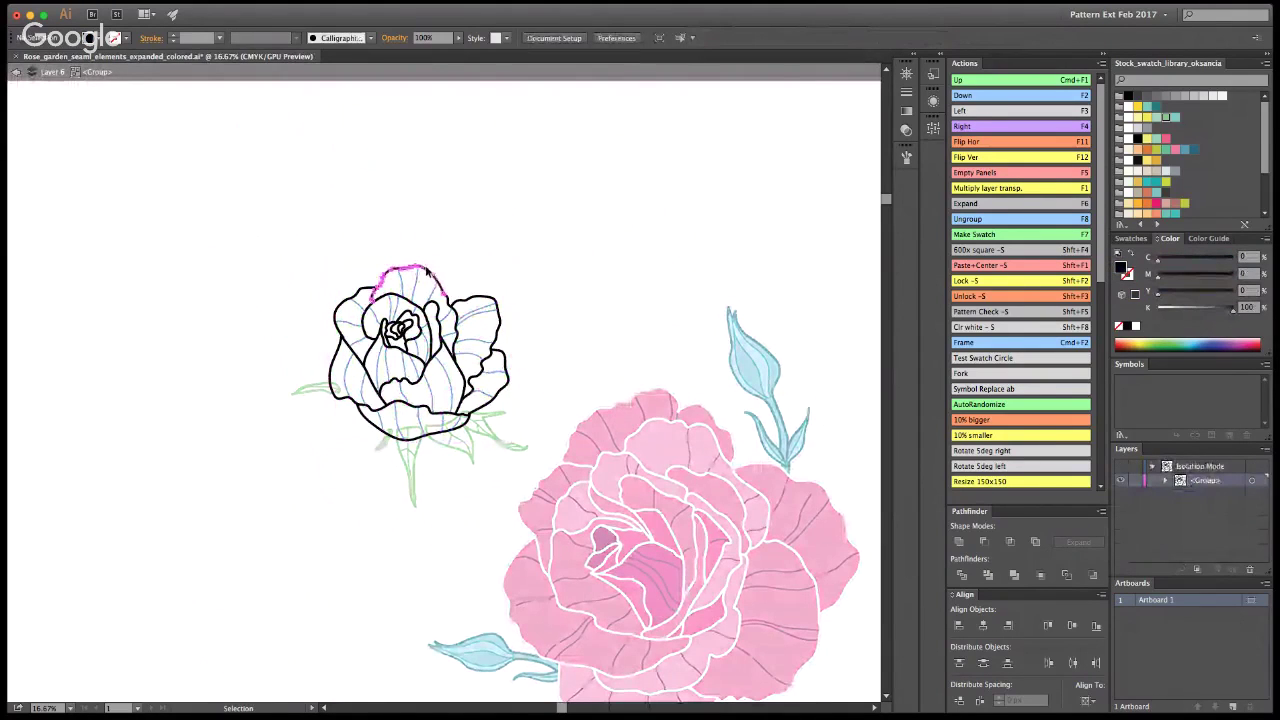
pyautogui.click(480, 284)
pyautogui.hotkey('ctrl', 'a')
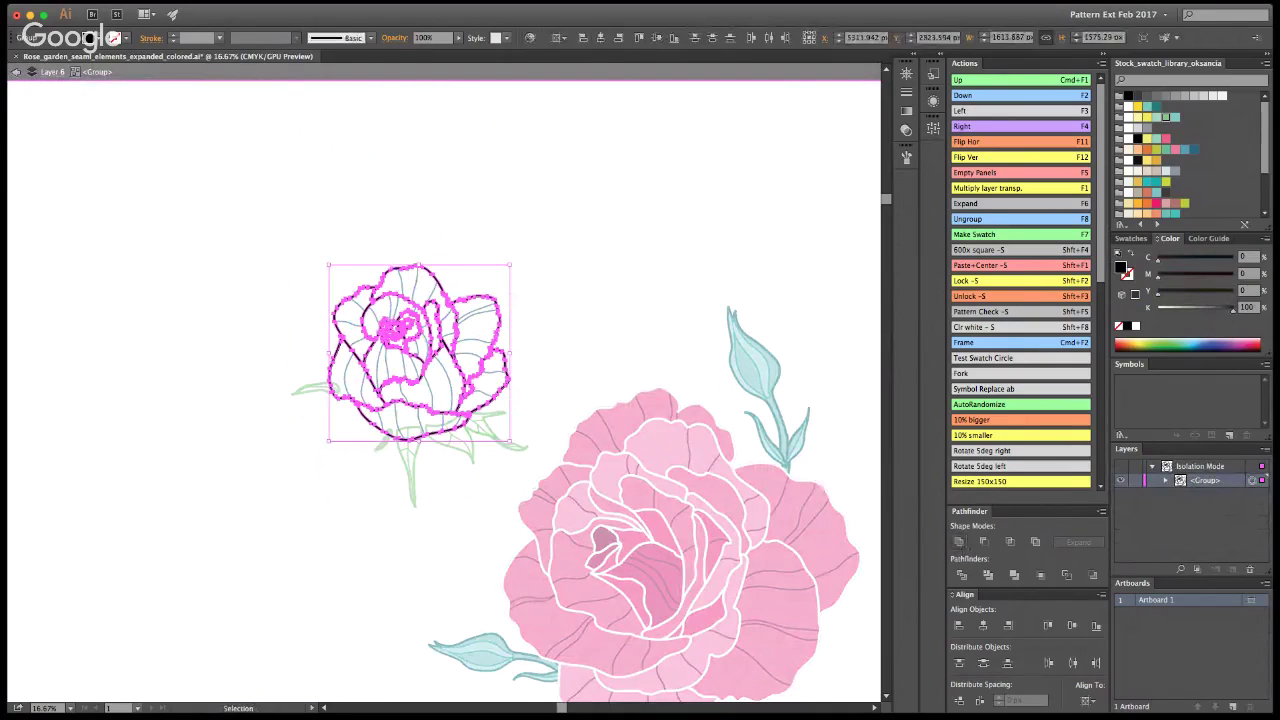
pyautogui.click(502, 266)
pyautogui.click(421, 270)
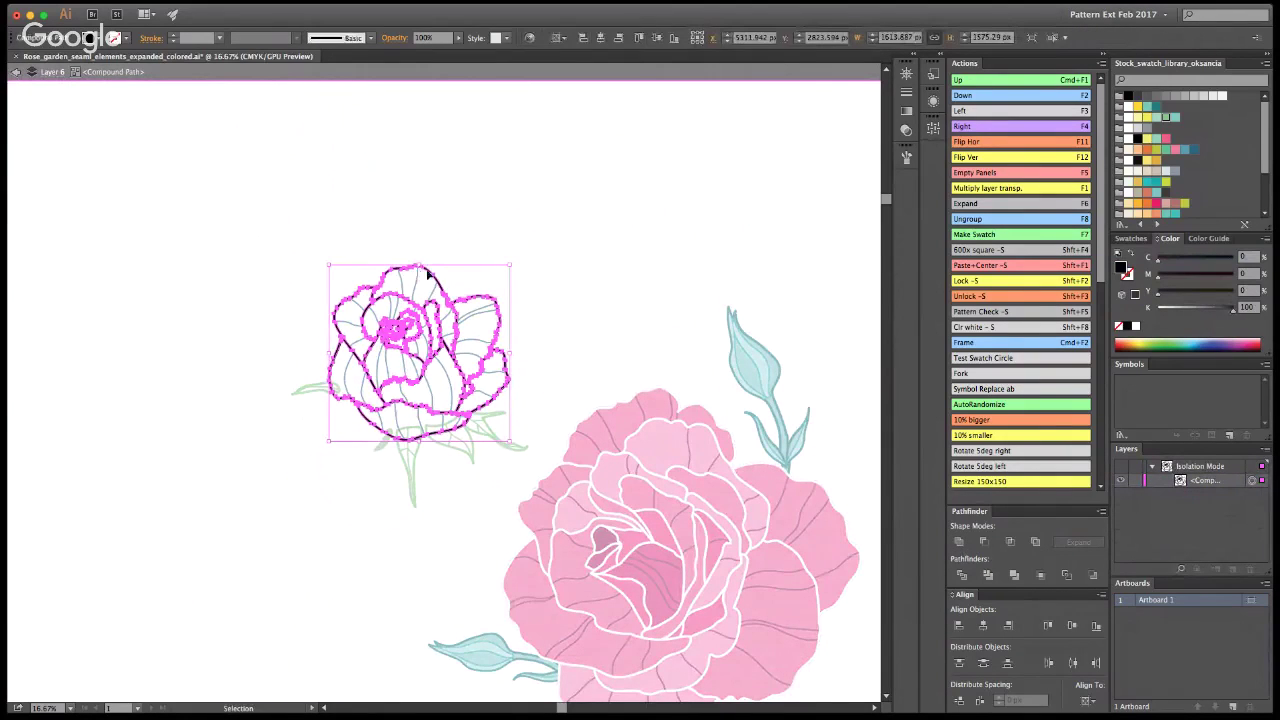
# Step: Copy the outer contour of the small rose's outline and paste it behind the line art as a solid silhouette
pyautogui.click(431, 275)
pyautogui.doubleClick(436, 280)
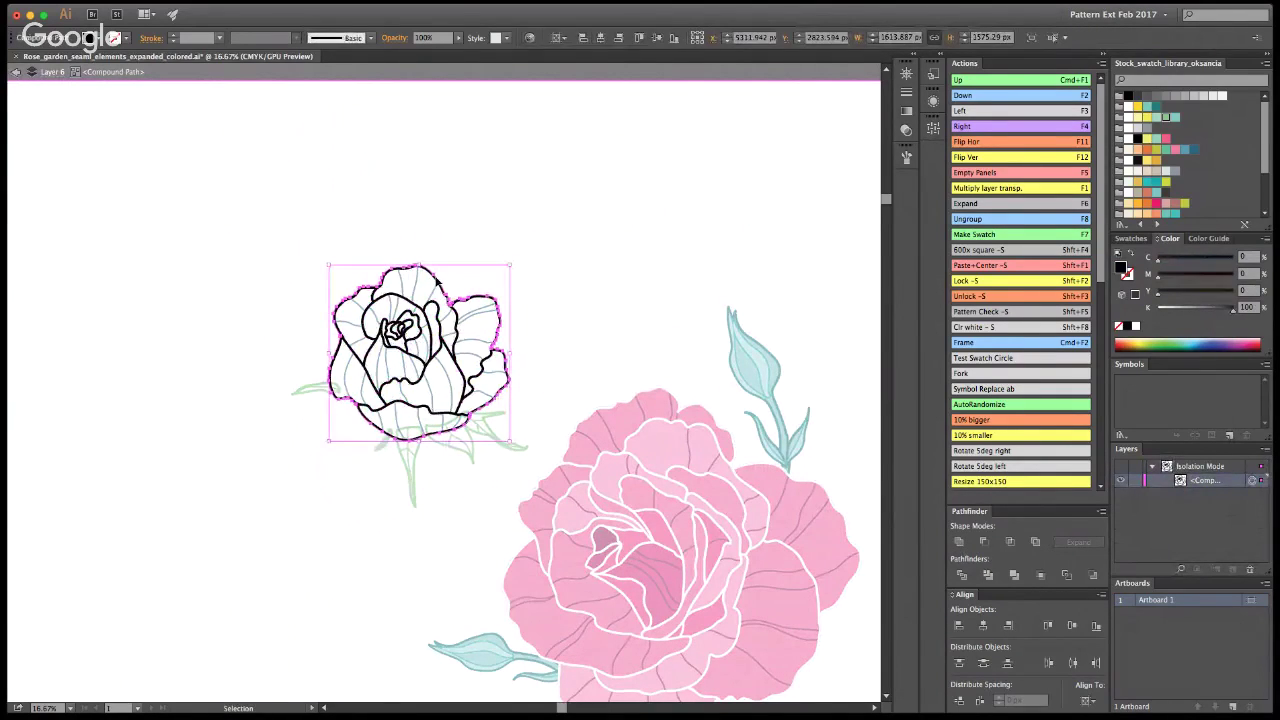
pyautogui.click(16, 72)
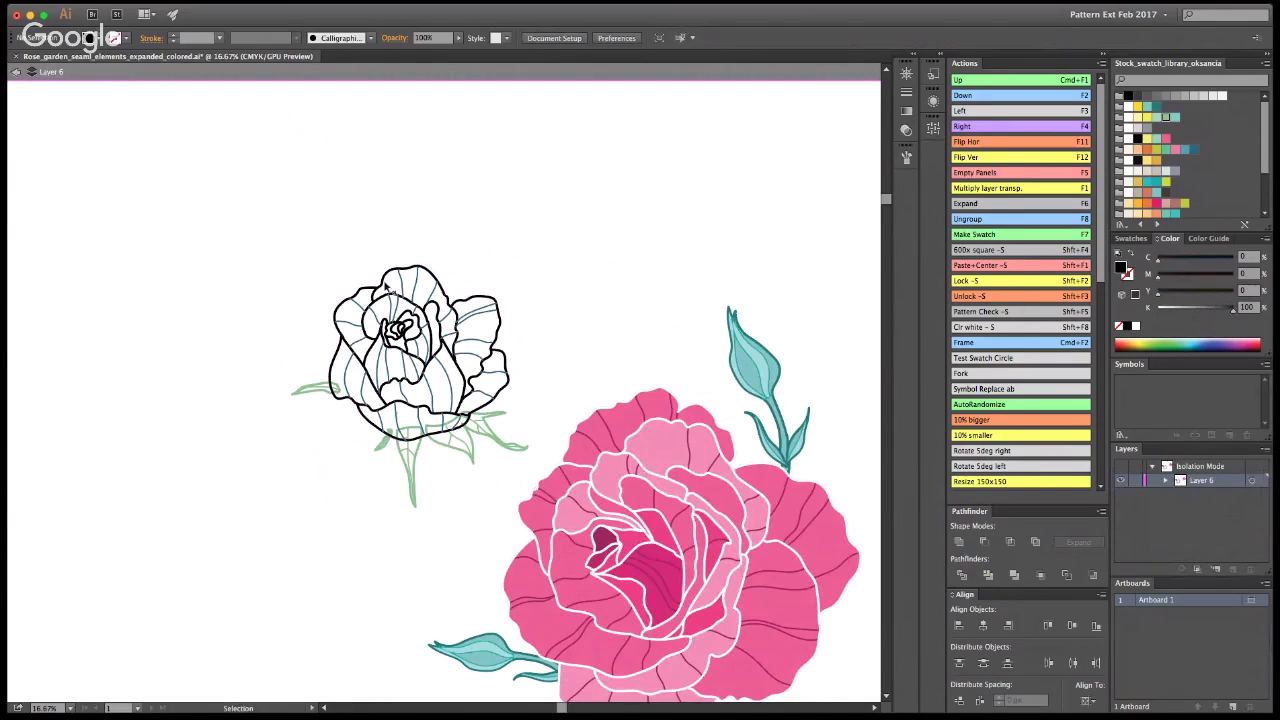
pyautogui.click(386, 287)
pyautogui.press('super+b')
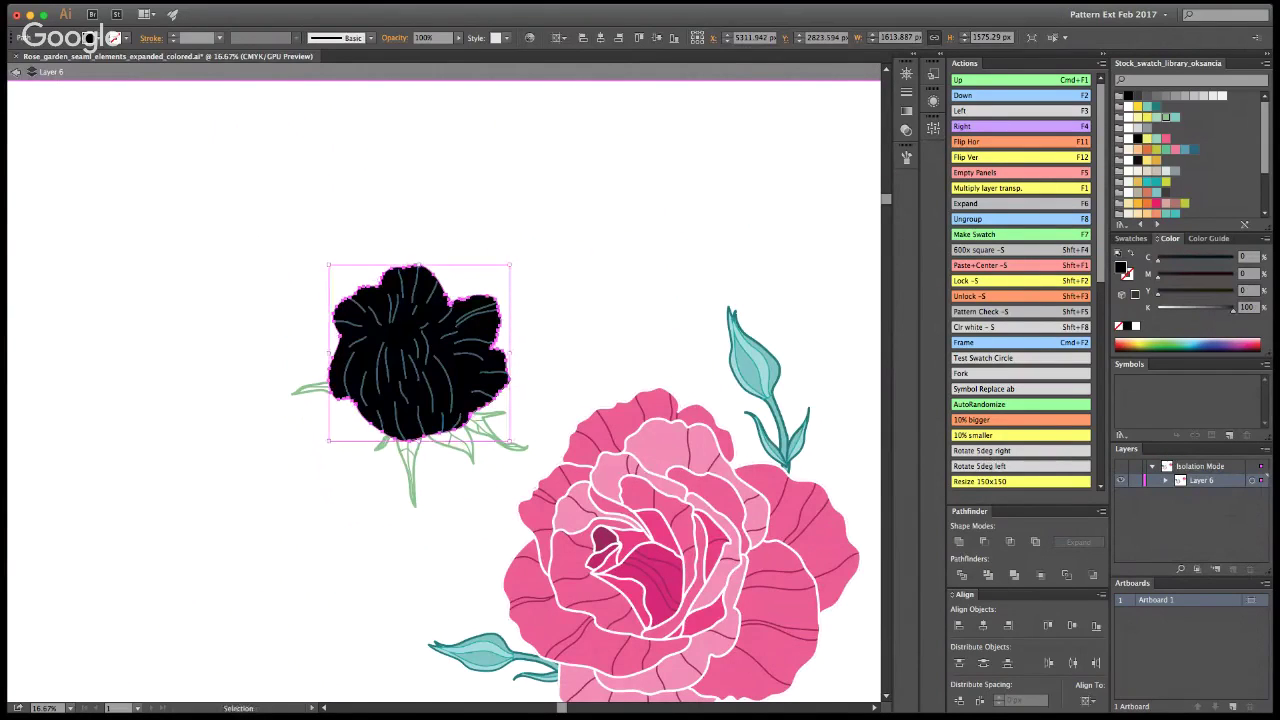
# Step: Fill the small rose's silhouette with the medium pink sampled from the coloured rose's outer petal
pyautogui.press('i')
pyautogui.click(774, 480)
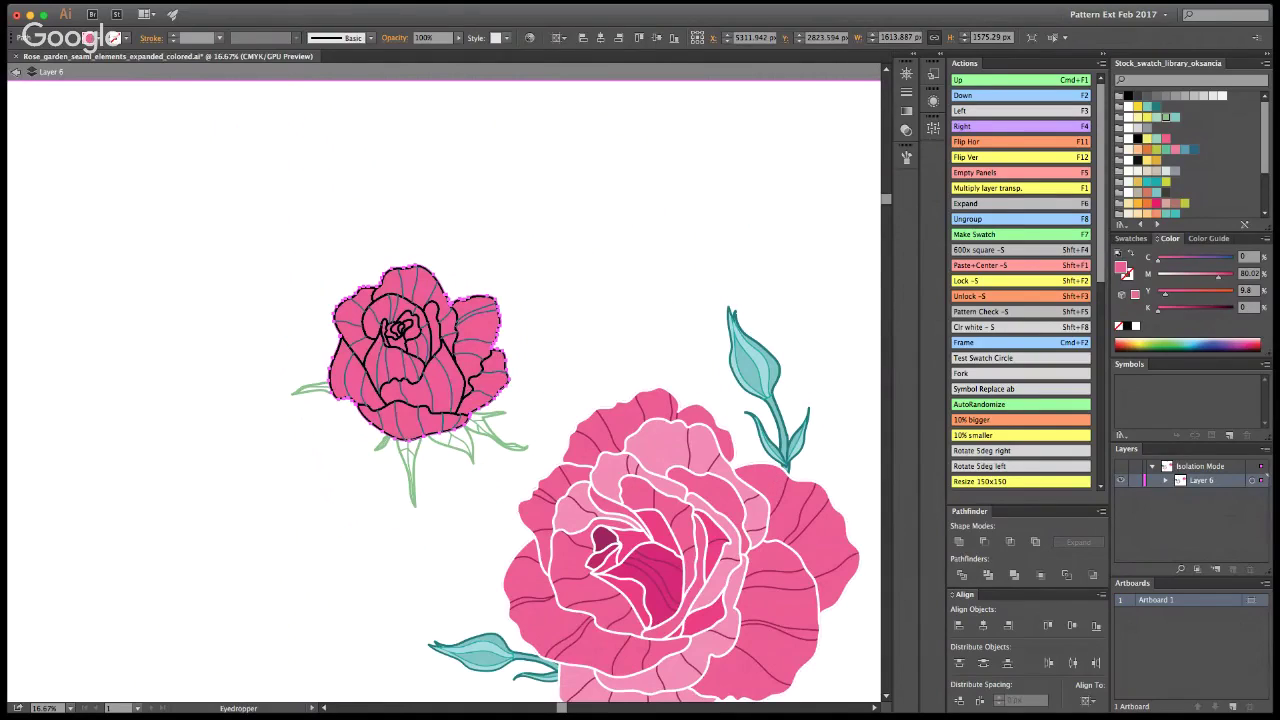
pyautogui.press('v')
pyautogui.click(643, 234)
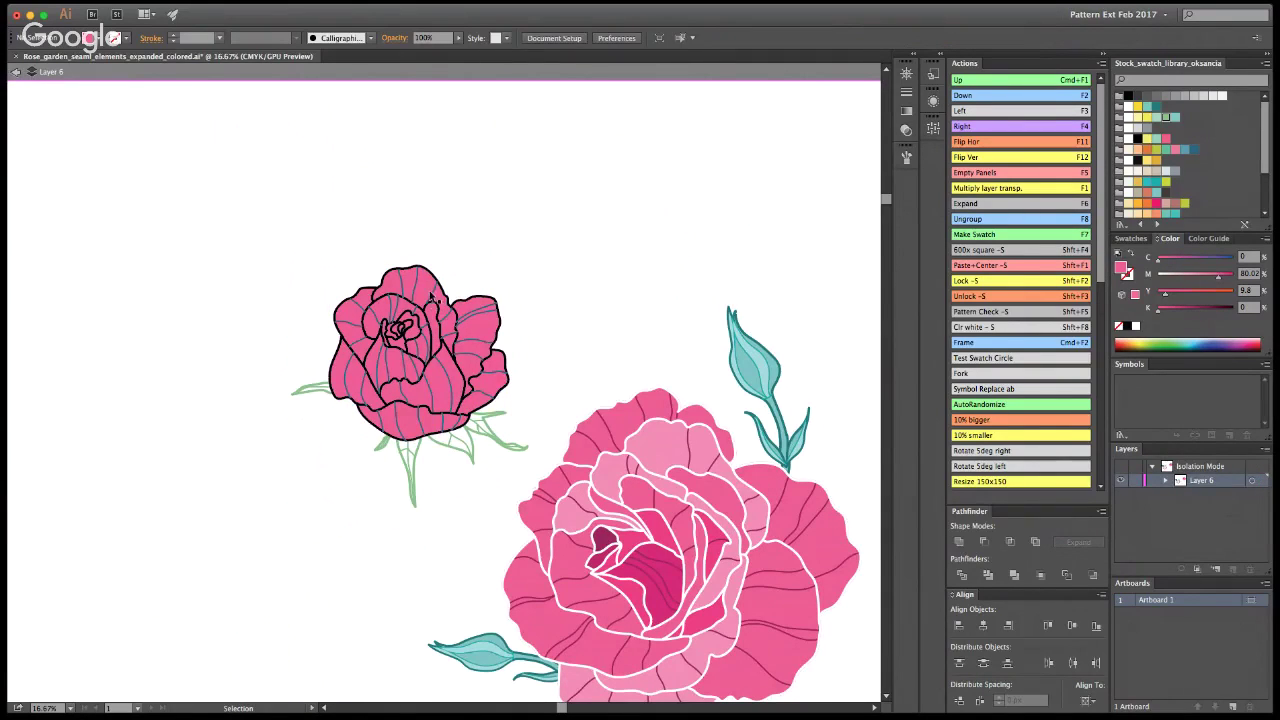
# Step: Recolour the small rose's petal vein lines with the dark magenta sampled from the coloured rose's veins and hide them
pyautogui.click(432, 295)
pyautogui.press('i')
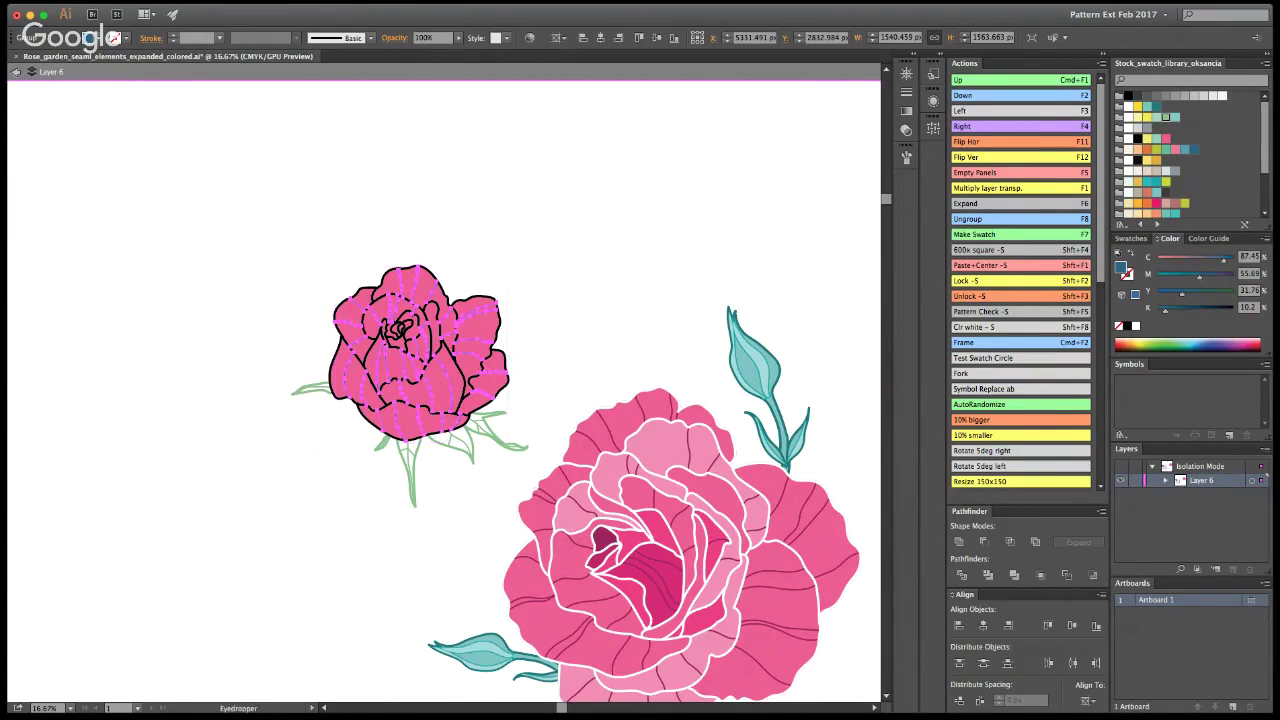
pyautogui.click(790, 486)
pyautogui.press('v')
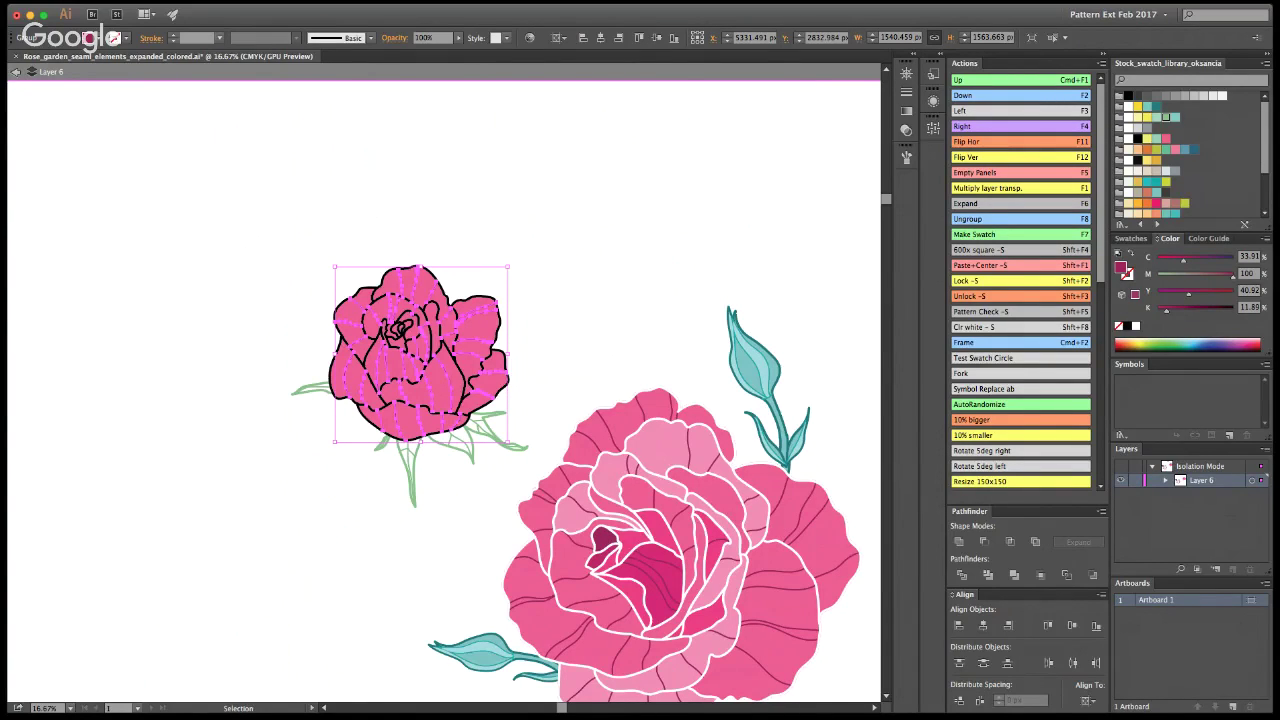
pyautogui.click(534, 257)
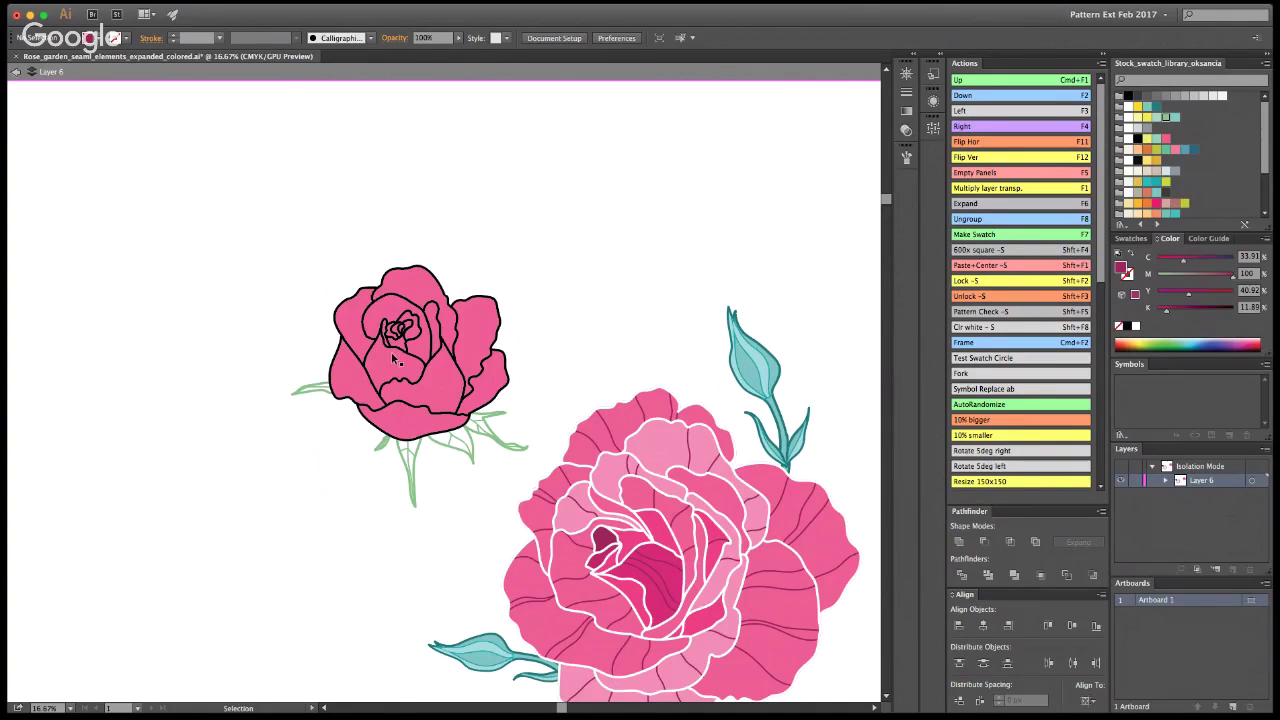
# Step: Copy all inner petal contours of the small rose's black outline, excluding the outer contour, and paste them in front
pyautogui.press('a')
pyautogui.press('v')
pyautogui.doubleClick(408, 269)
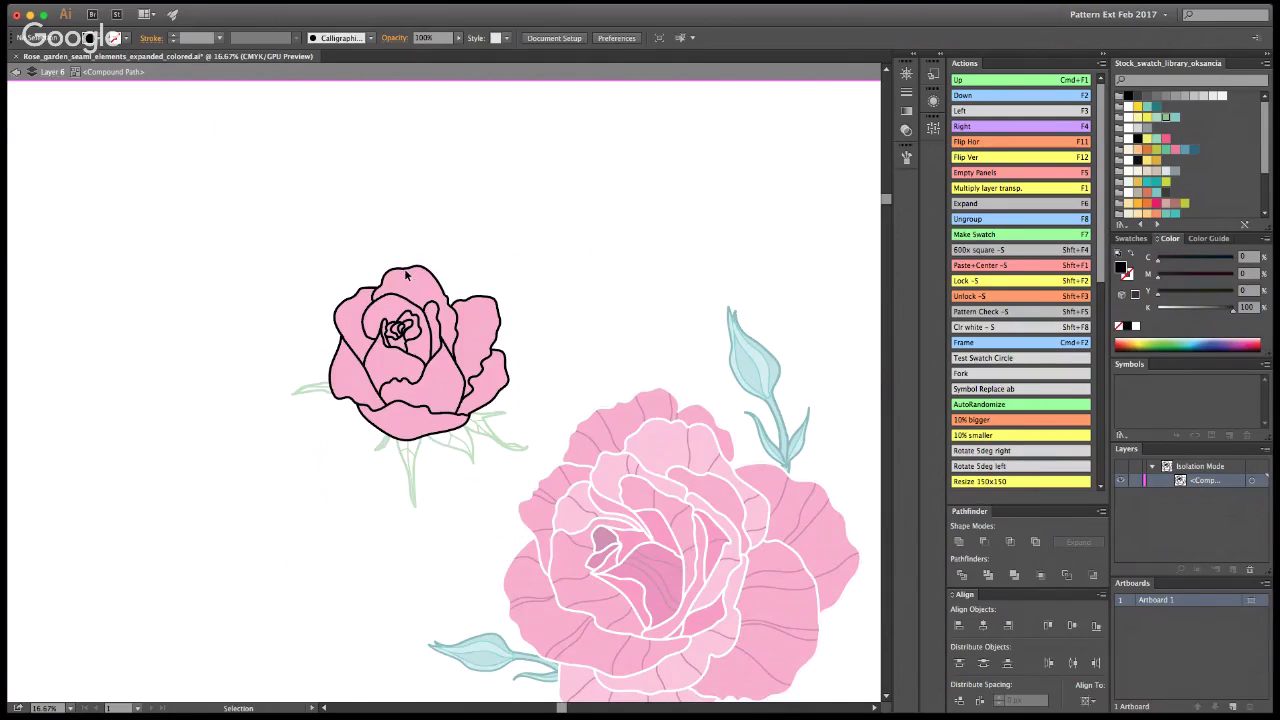
pyautogui.click(405, 272)
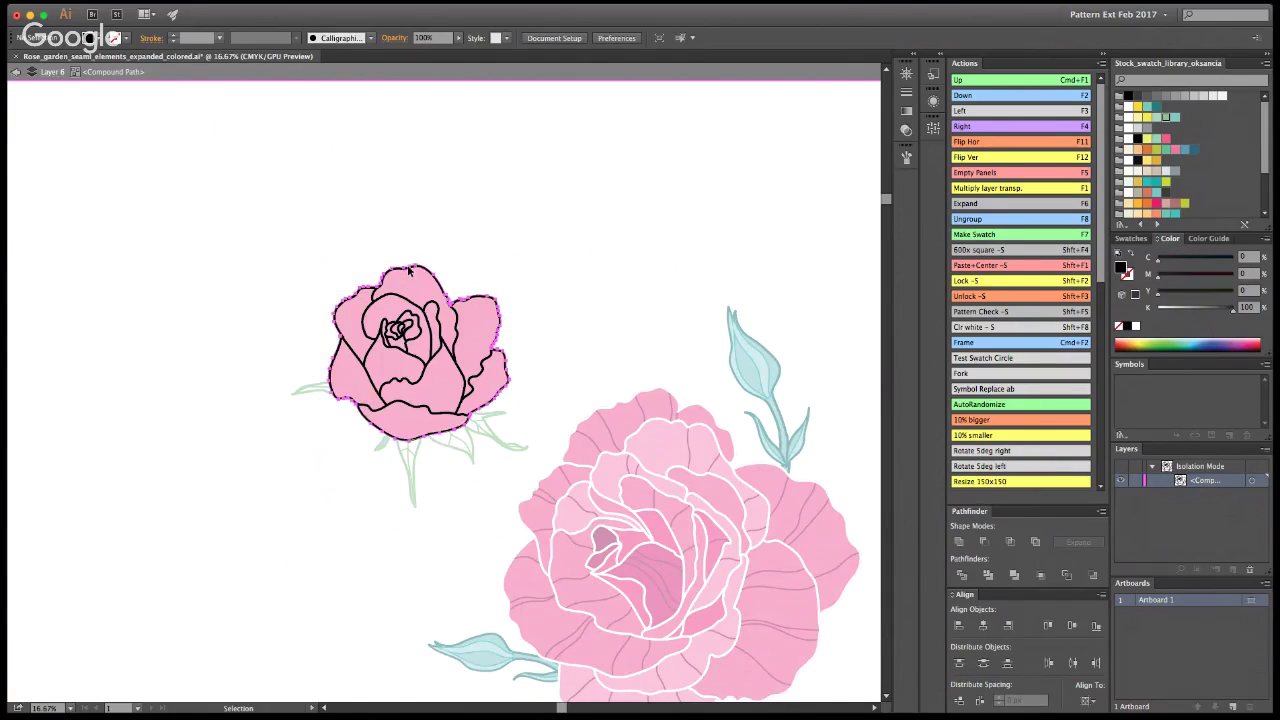
pyautogui.click(496, 297)
pyautogui.click(496, 297)
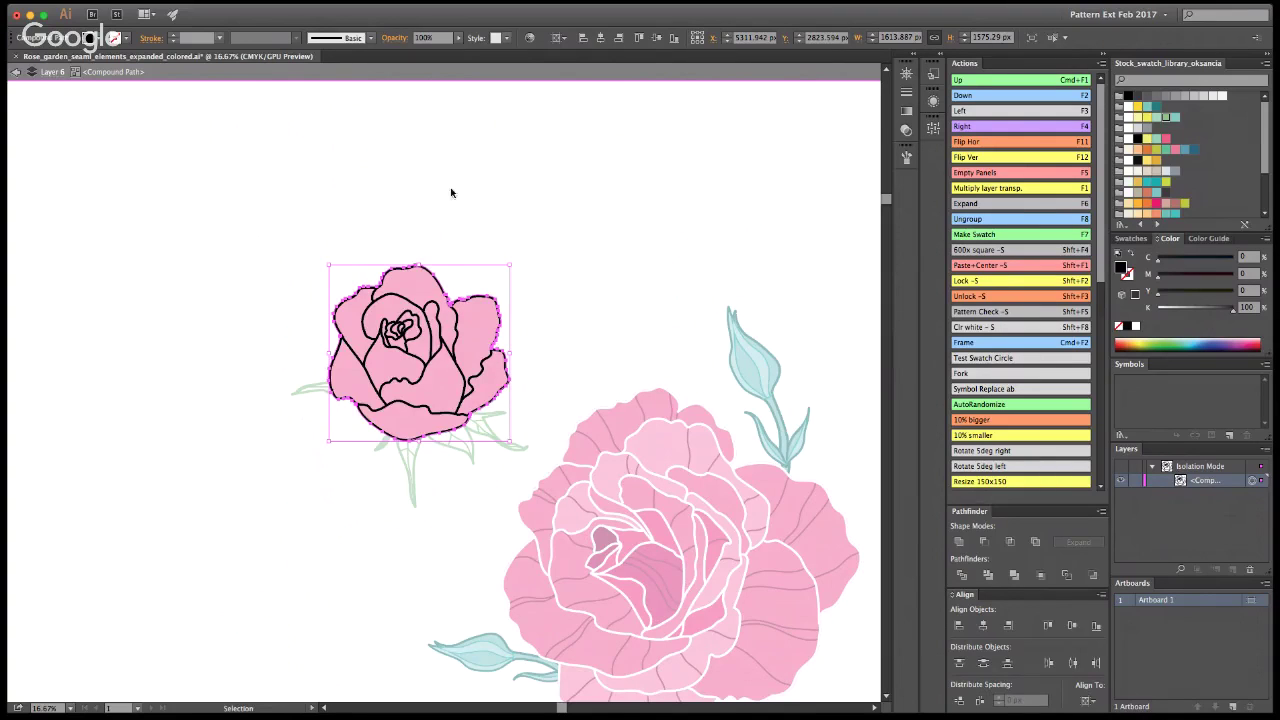
pyautogui.press('super+shift+i')
pyautogui.press('super+c')
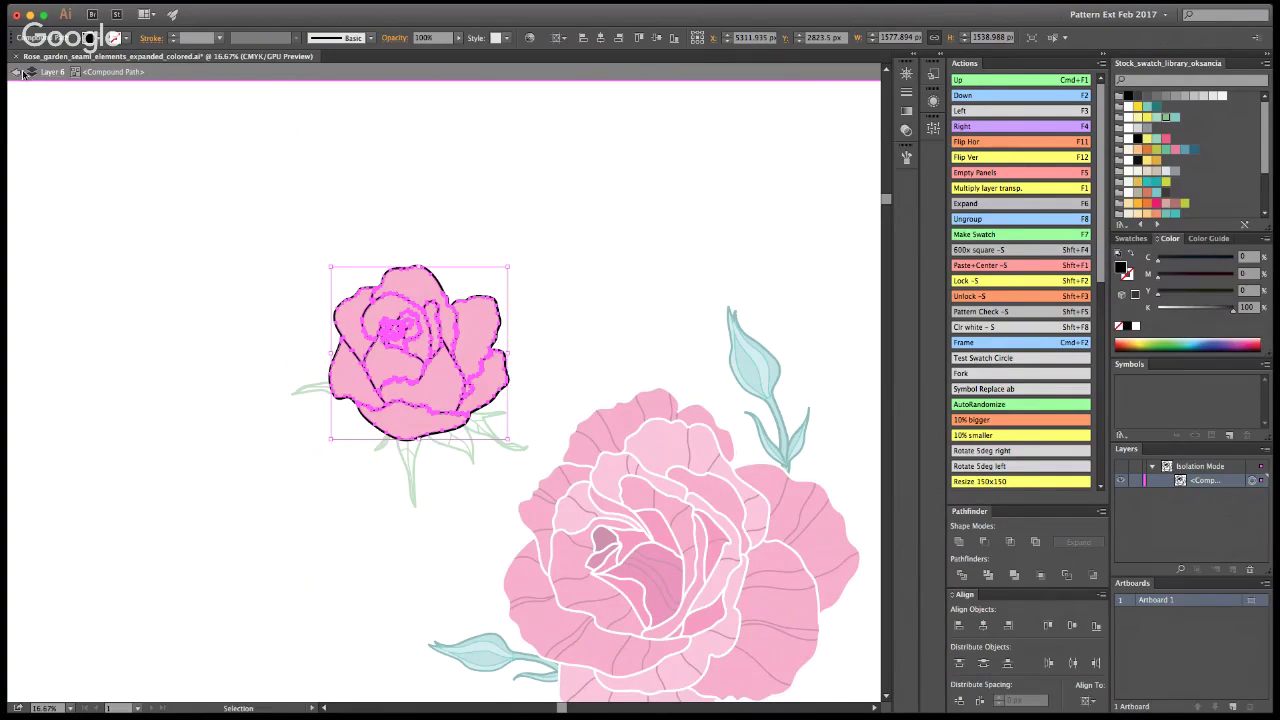
pyautogui.click(22, 74)
pyautogui.press('super+f')
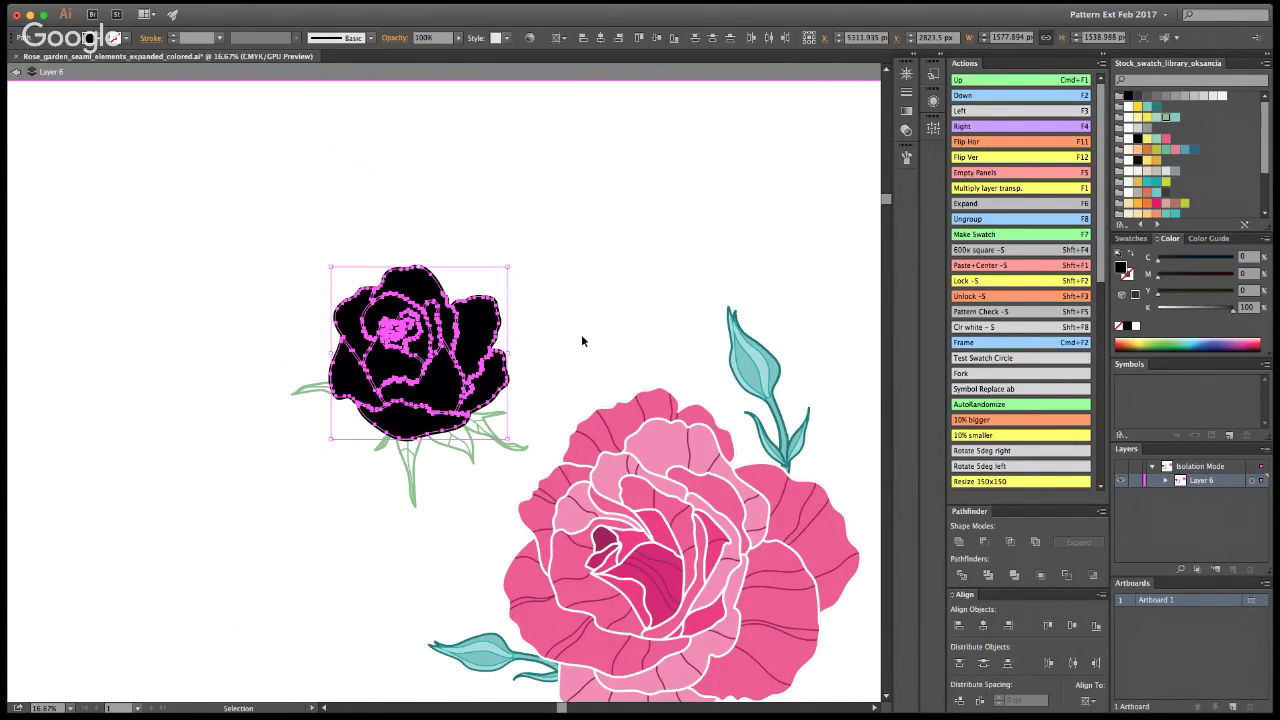
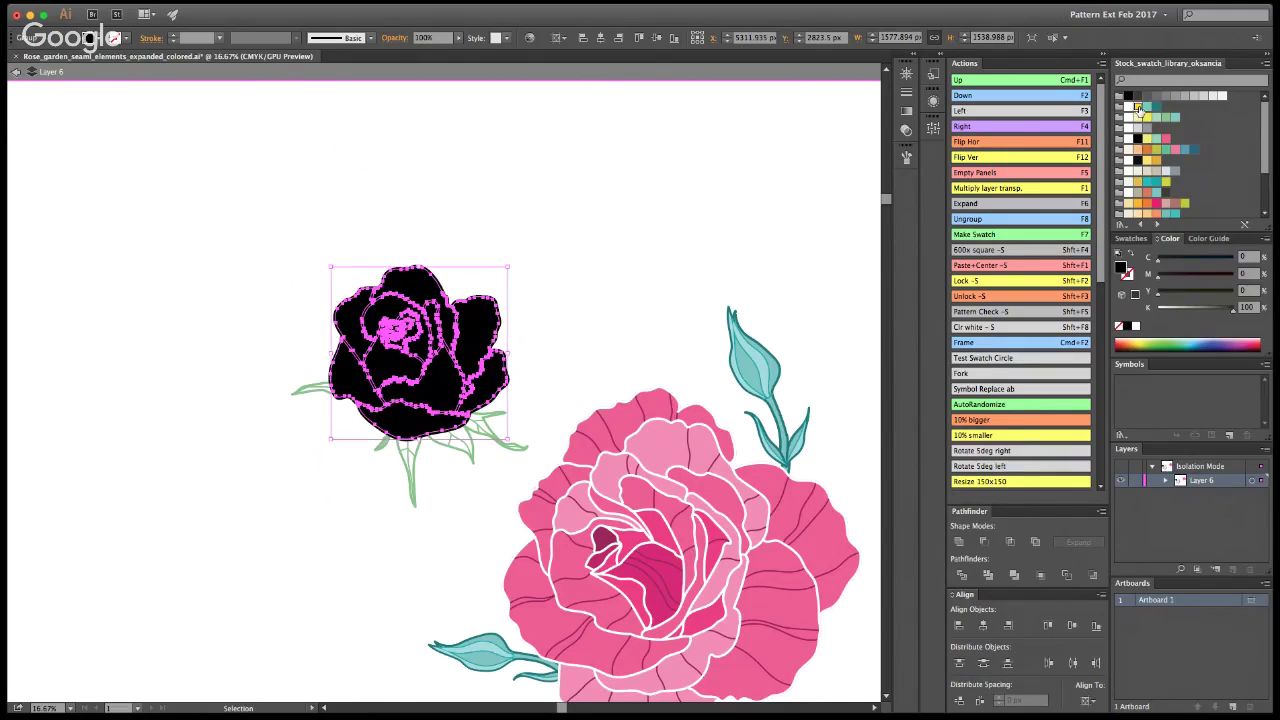
# Step: Fill the pasted petal shapes of the small rose with the yellow library swatch
pyautogui.click(1138, 108)
pyautogui.click(720, 276)
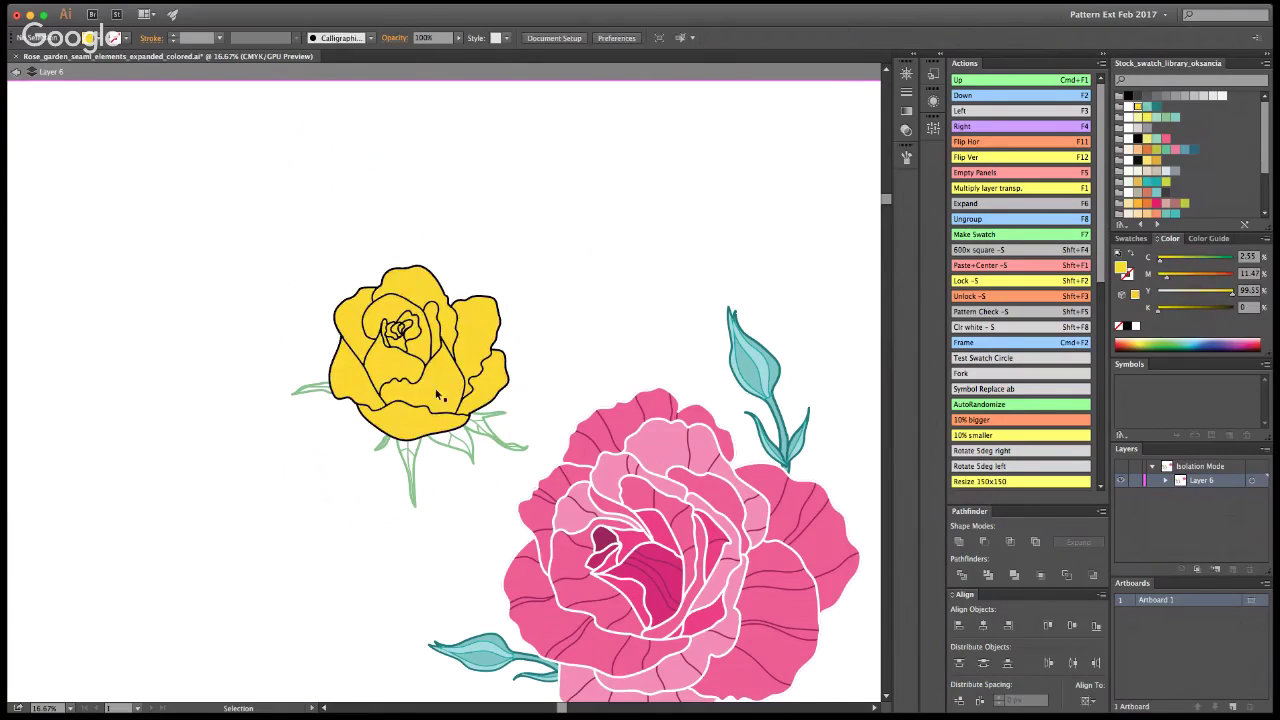
pyautogui.click(478, 333)
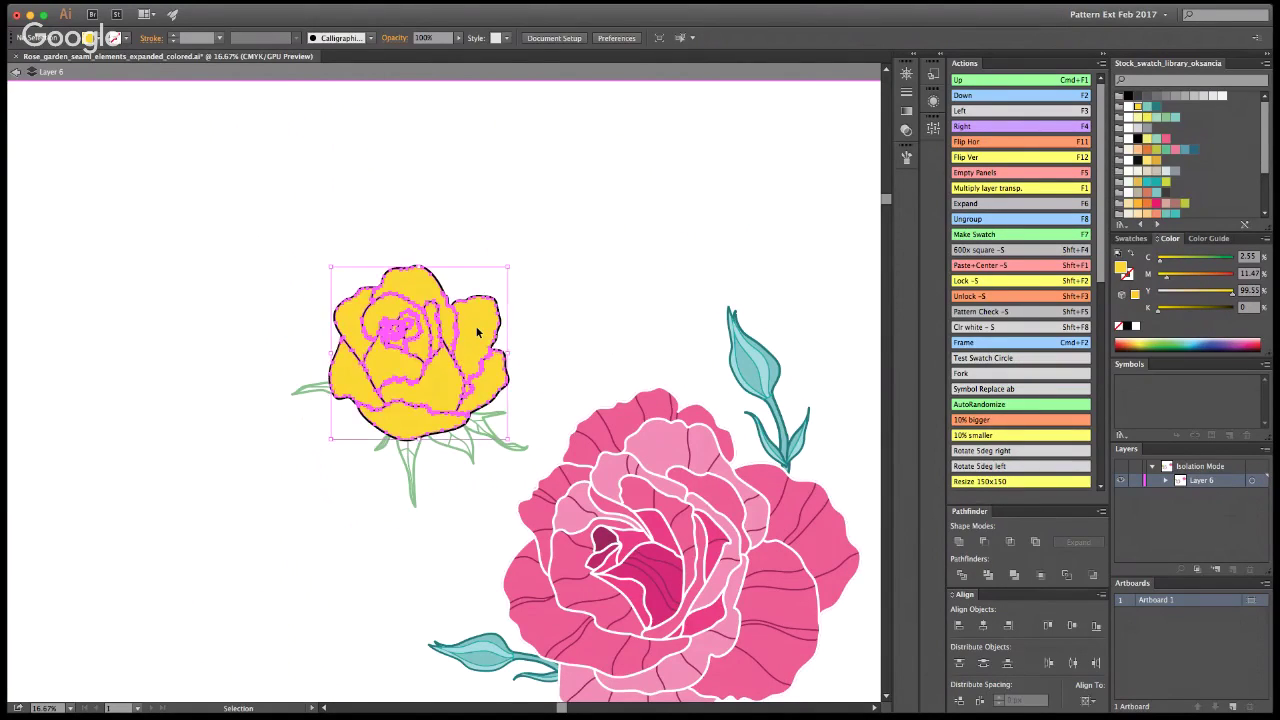
pyautogui.click(810, 192)
pyautogui.press('a')
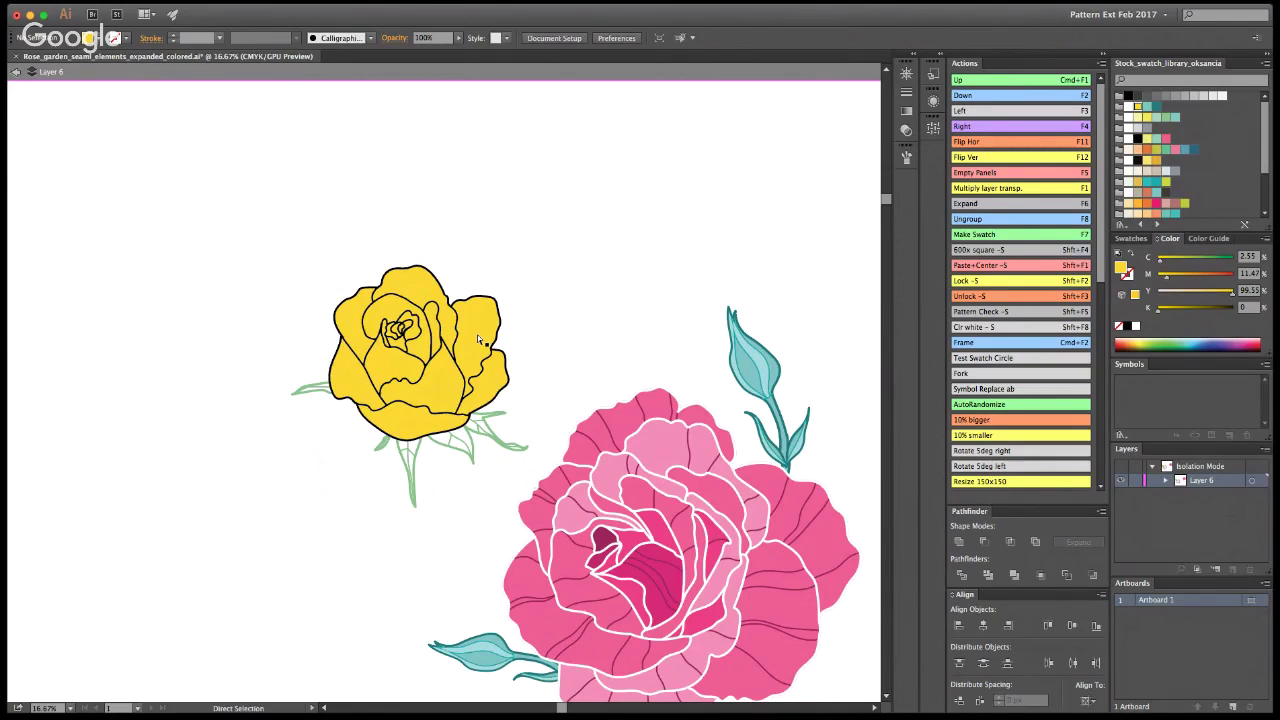
# Step: Fill all the small rose's petal shapes with the light pink sampled from the coloured rose's pale petal
pyautogui.press('v')
pyautogui.click(475, 338)
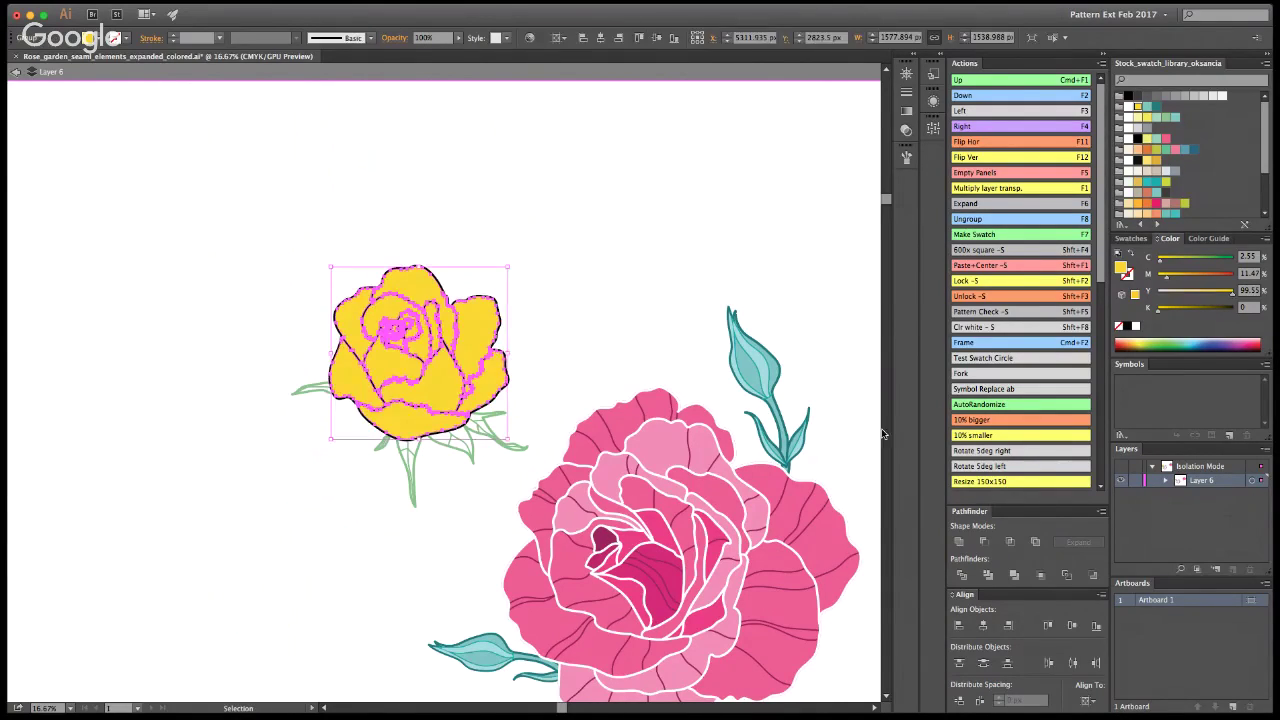
pyautogui.press('i')
pyautogui.click(730, 466)
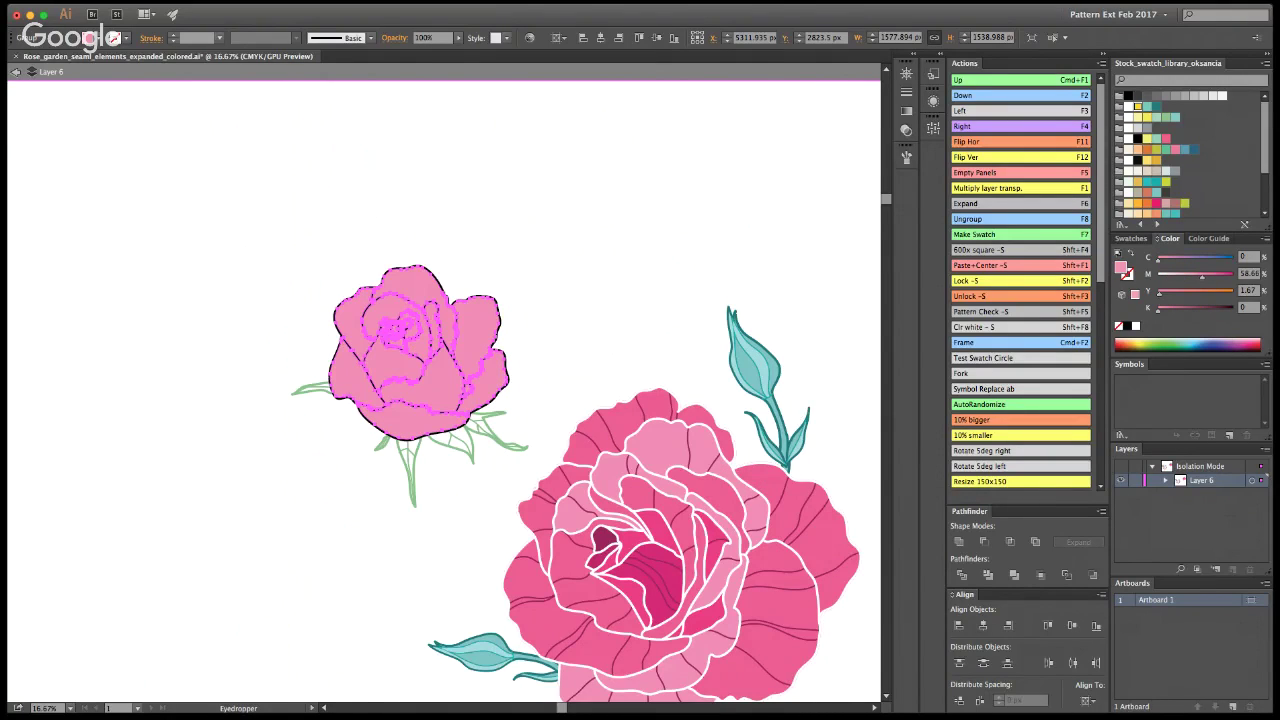
pyautogui.press('v')
pyautogui.click(121, 334)
# Step: Fill the small rose's front petal, inner ring petal and lower outer side petal with the coloured rose's medium pink
pyautogui.press('a')
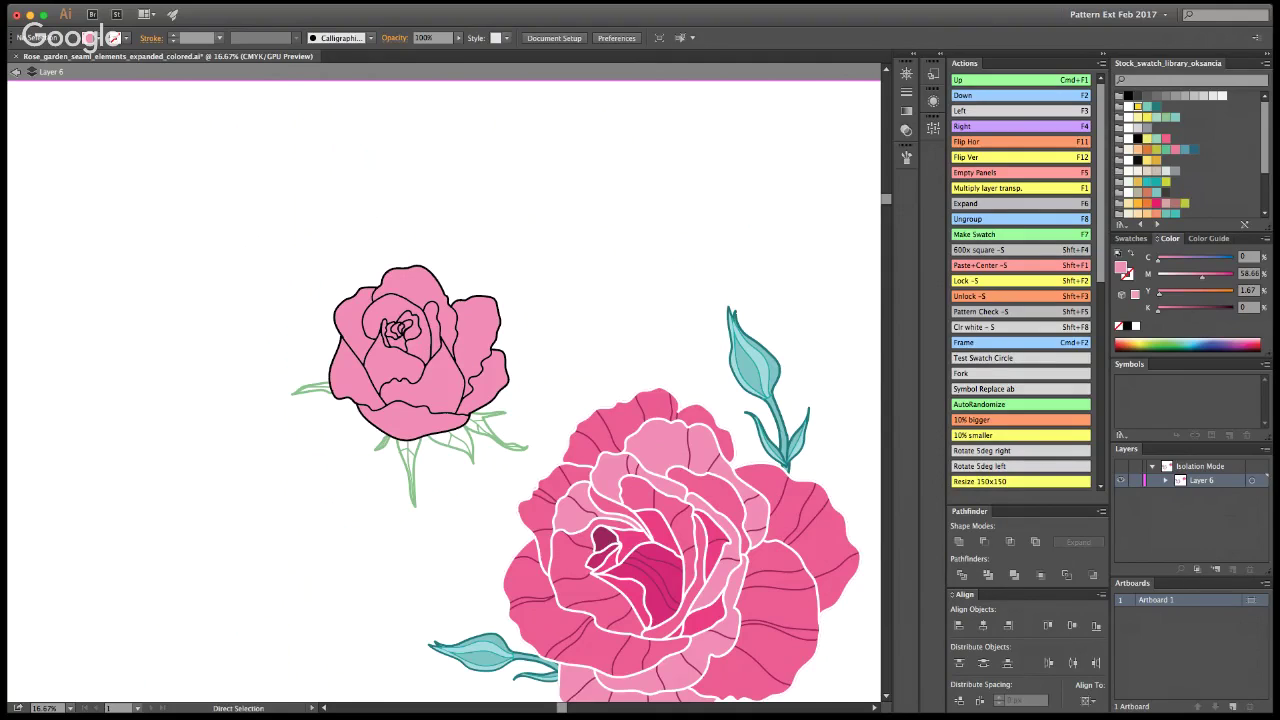
pyautogui.press('z')
pyautogui.click(467, 399)
pyautogui.press('a')
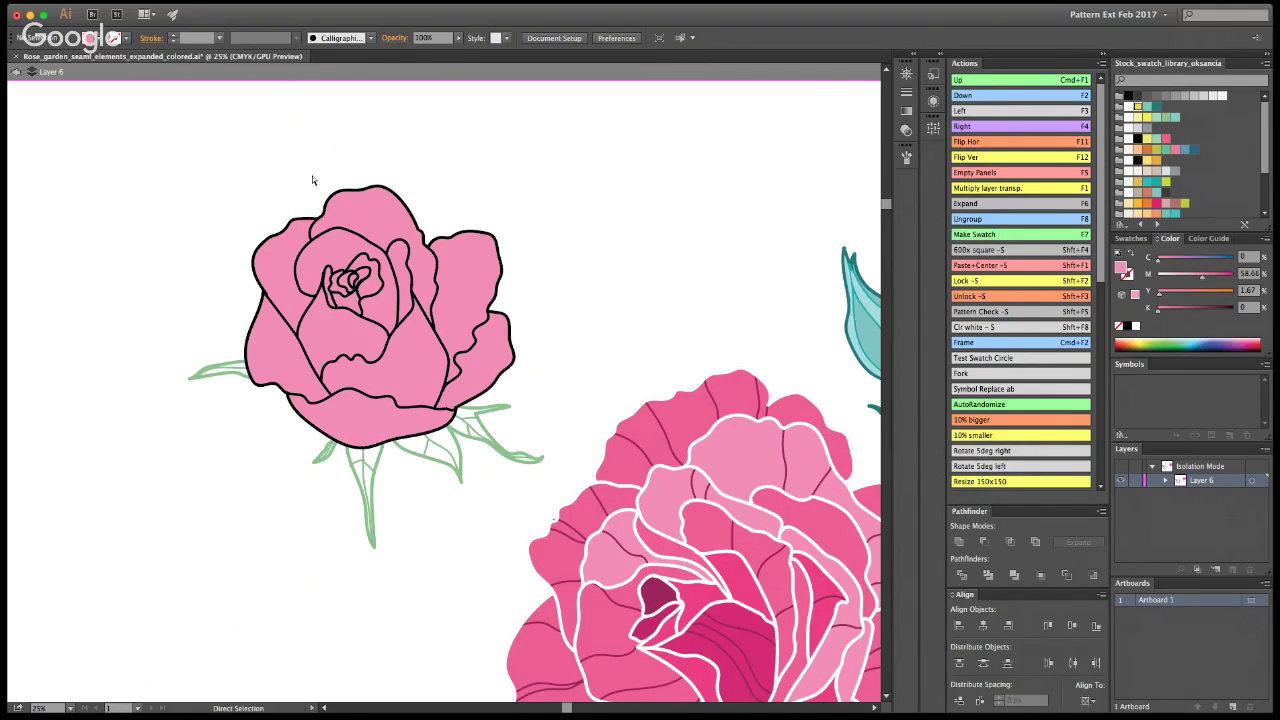
pyautogui.click(343, 262)
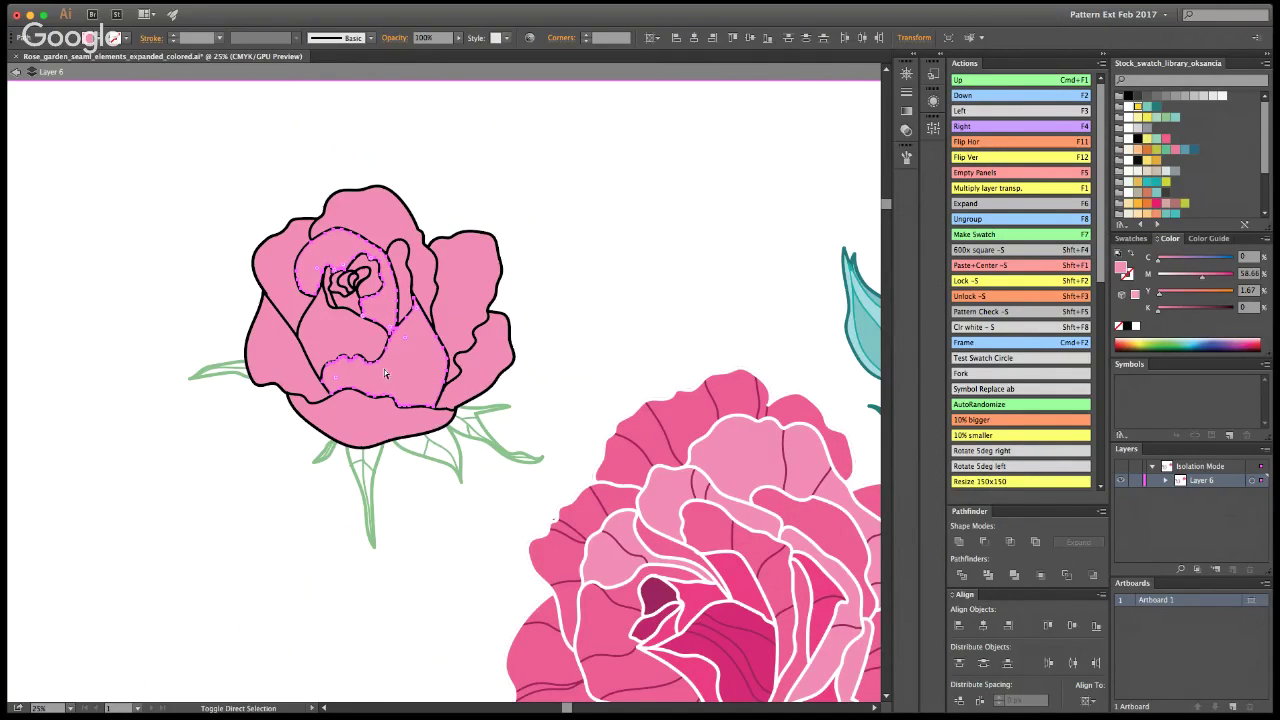
pyautogui.keyDown('shift'); pyautogui.click(484, 334); pyautogui.keyUp('shift')
pyautogui.press('i')
pyautogui.click(735, 394)
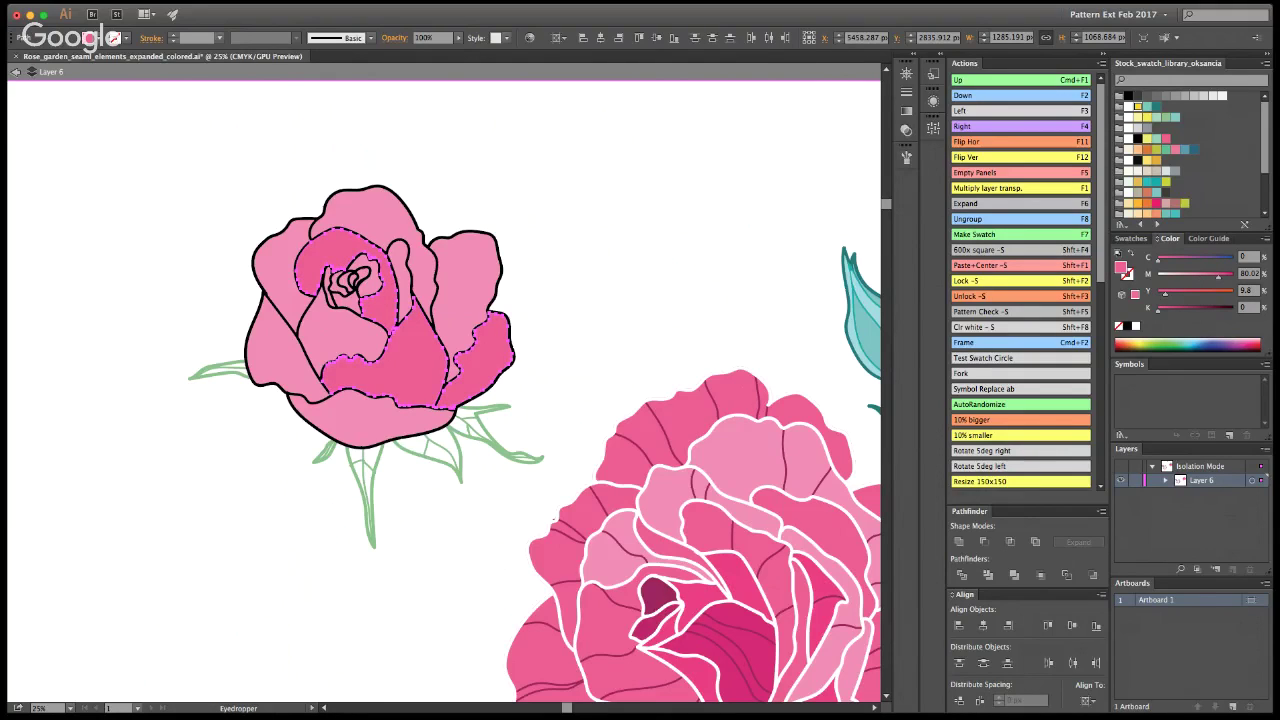
pyautogui.press('v')
pyautogui.press('a')
pyautogui.click(565, 294)
# Step: Fill the inner petal below the small rose's heart with the deep magenta sampled from the coloured rose's centre
pyautogui.click(338, 264)
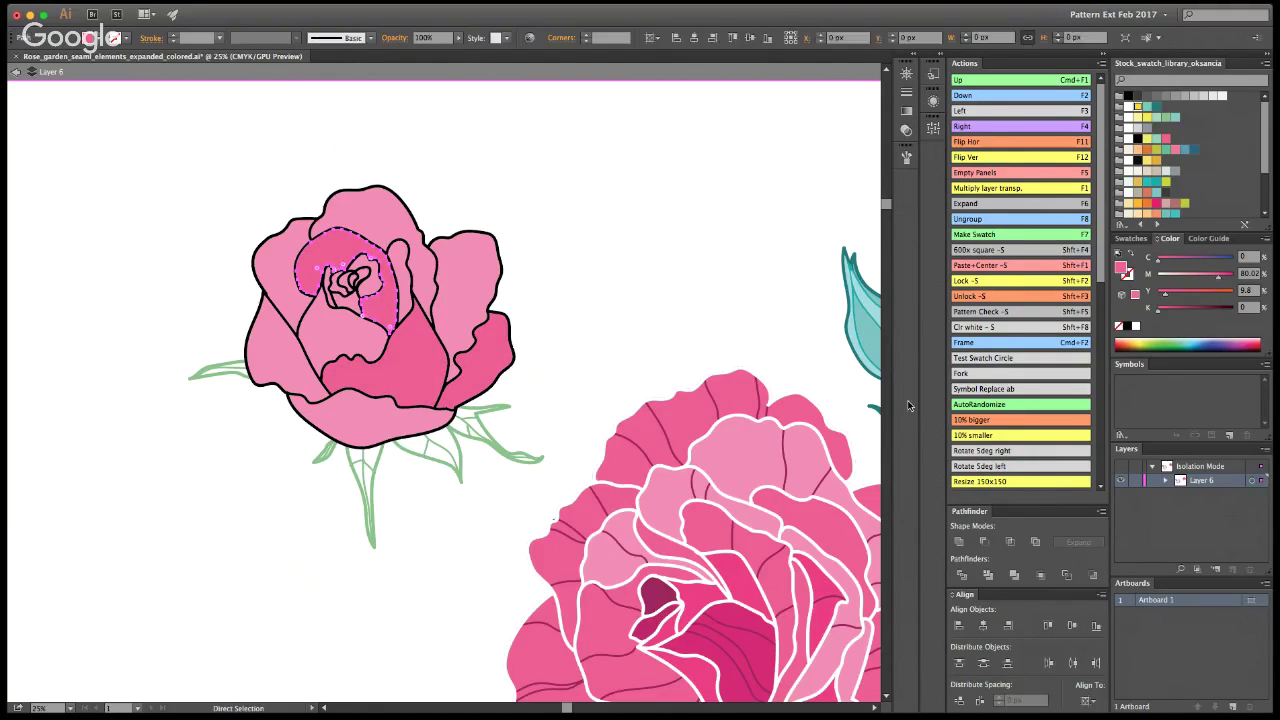
pyautogui.press('i')
pyautogui.press('a')
pyautogui.click(565, 380)
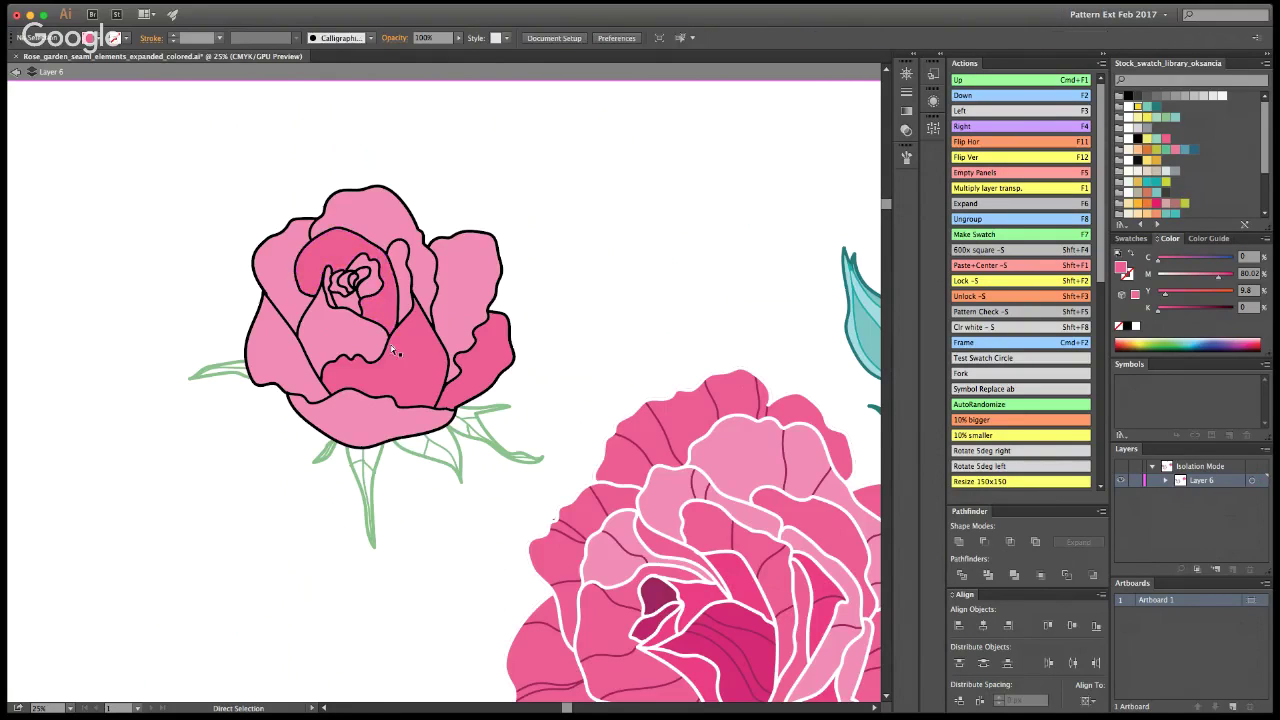
pyautogui.click(401, 364)
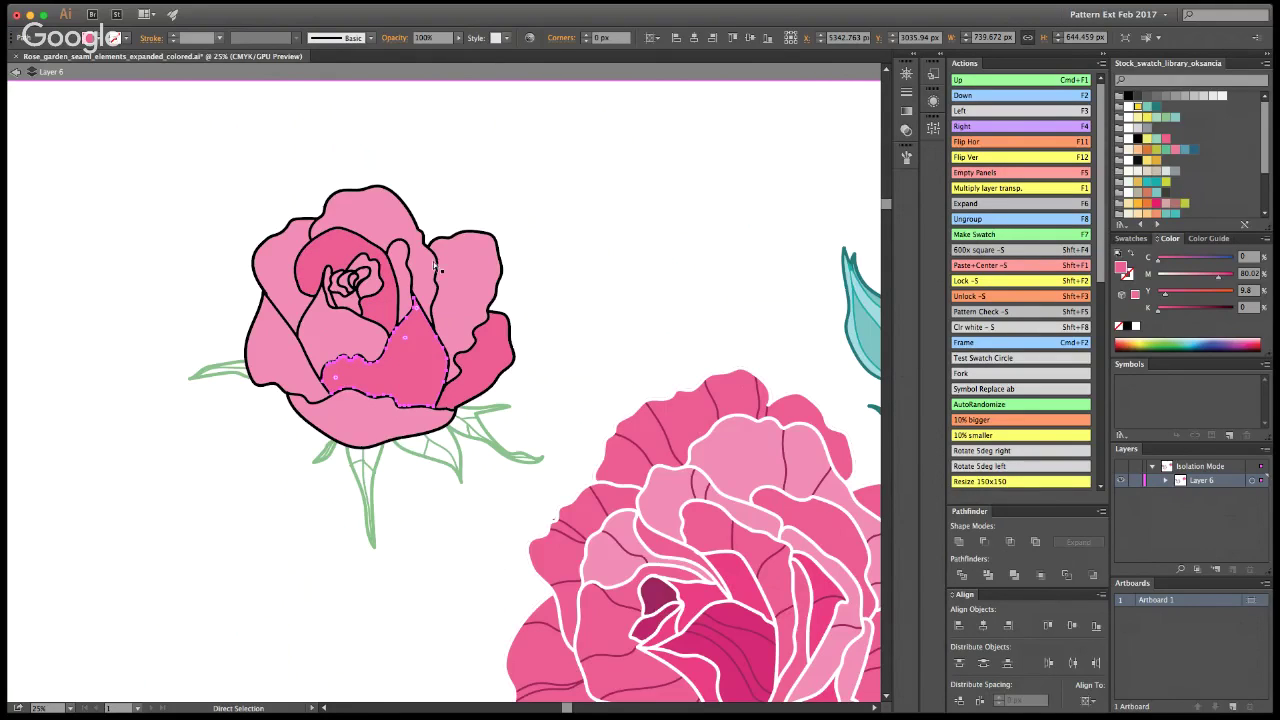
pyautogui.click(350, 338)
pyautogui.press('i')
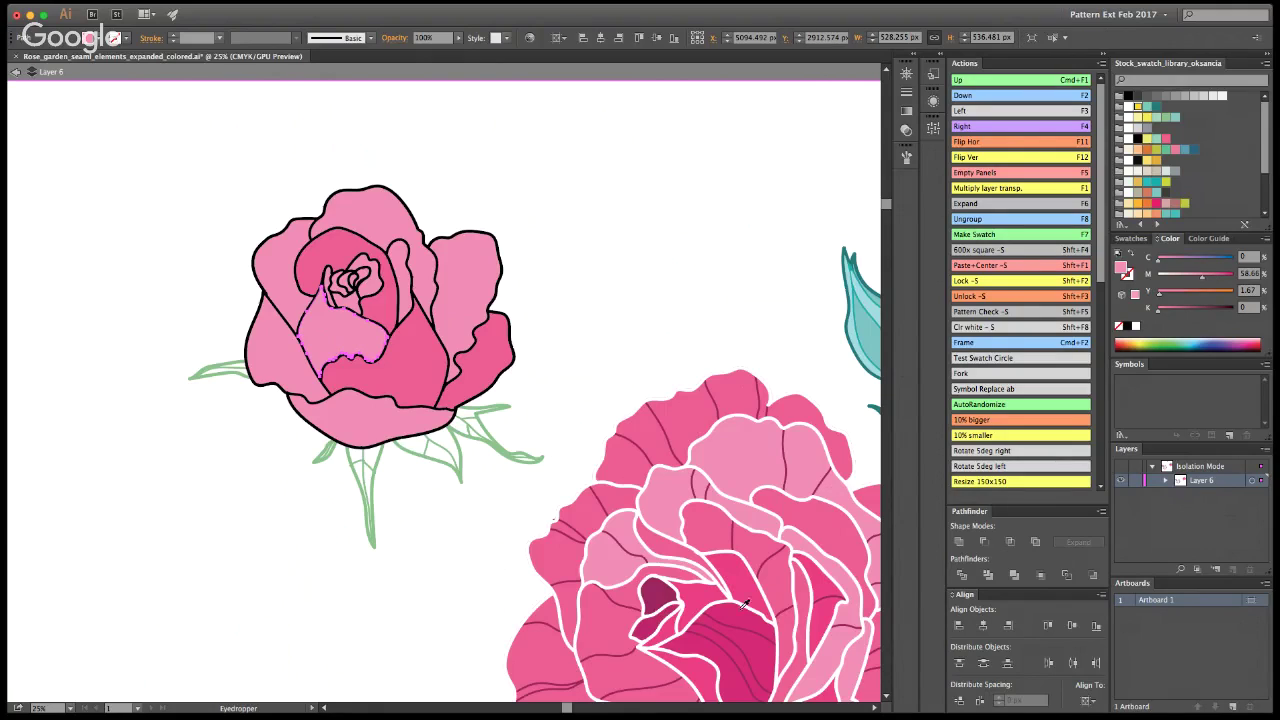
pyautogui.click(744, 621)
pyautogui.press('y')
pyautogui.press('a')
pyautogui.click(515, 249)
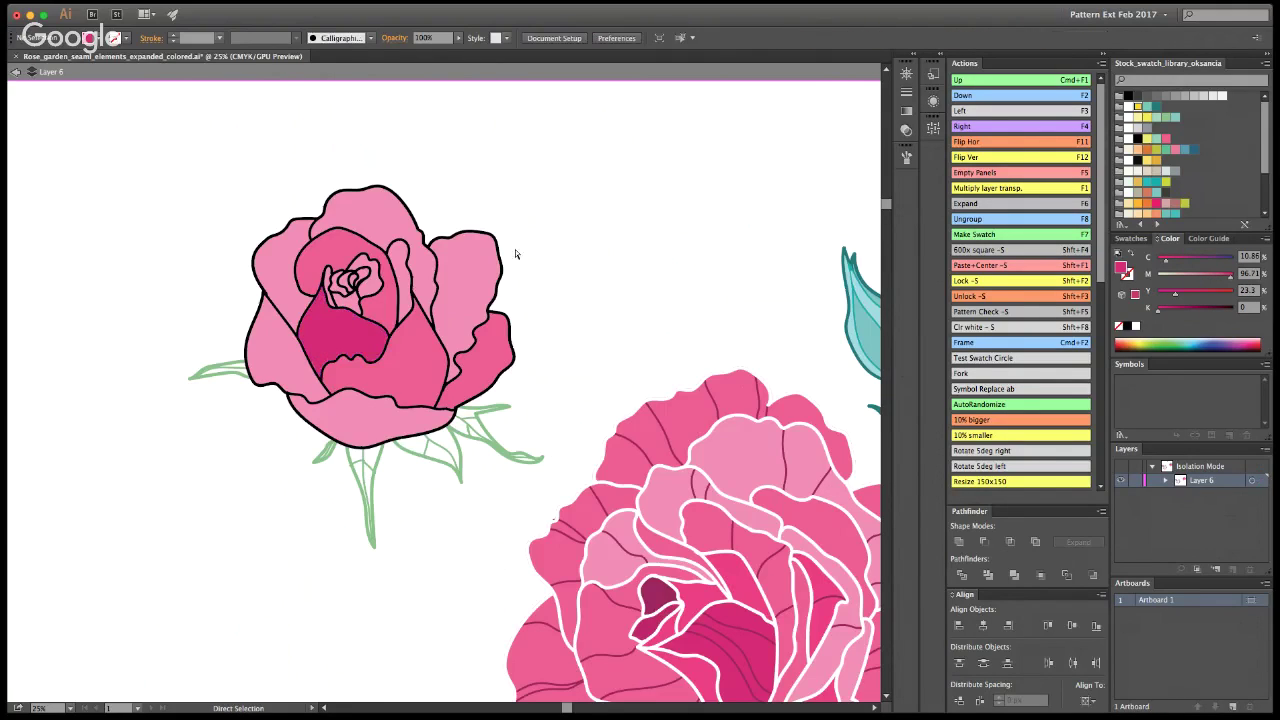
# Step: Fill the small petals at the very heart of the small rose with the crimson sampled from the coloured rose's centre
pyautogui.click(345, 280)
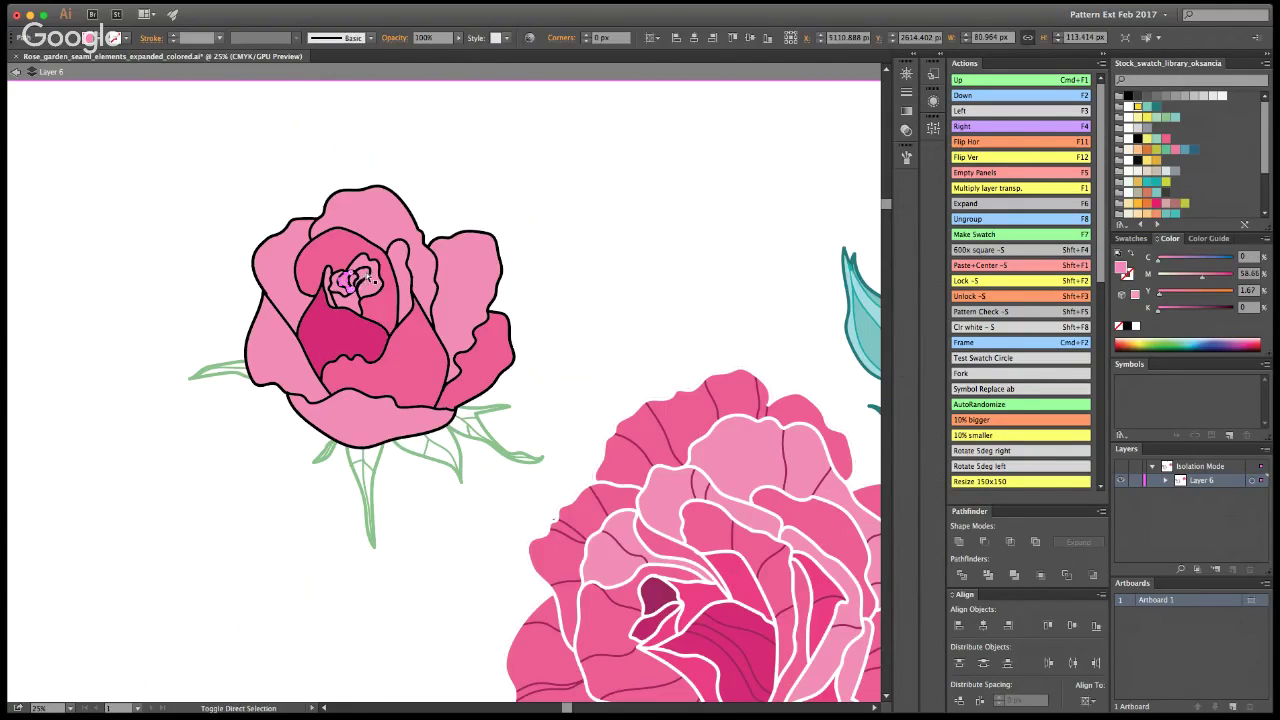
pyautogui.press('i')
pyautogui.click(646, 619)
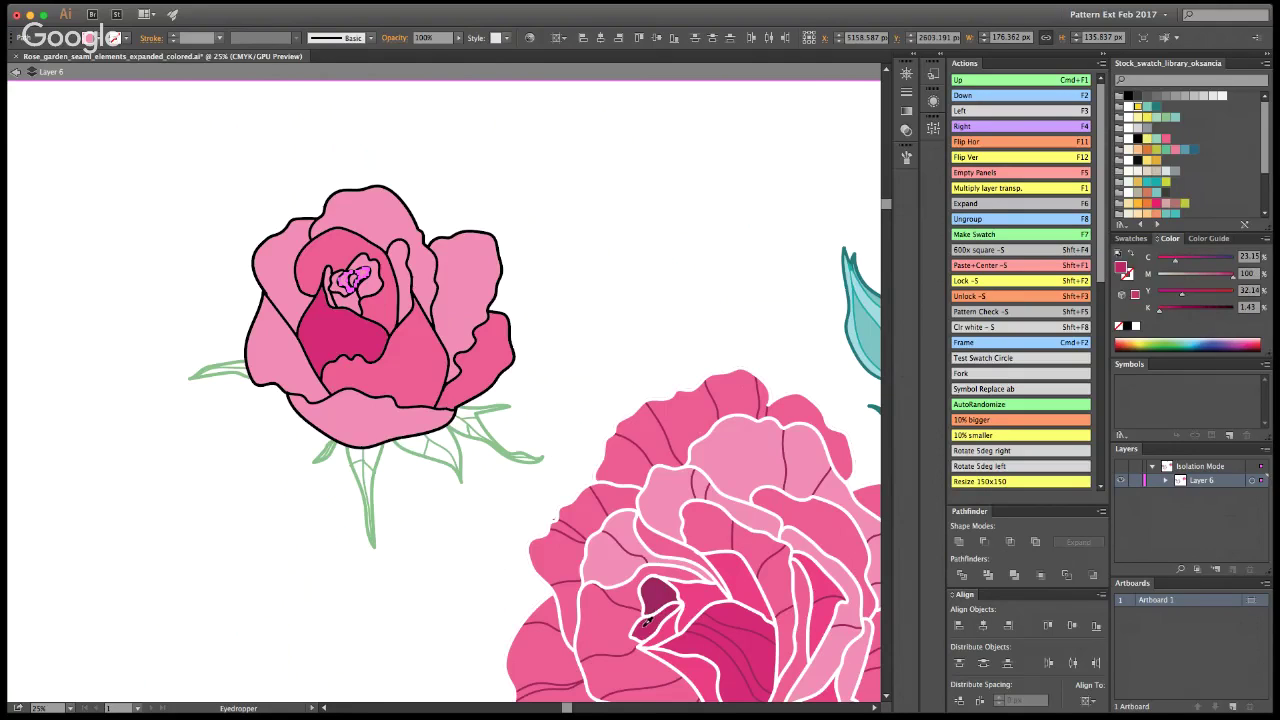
pyautogui.press('a')
pyautogui.click(867, 462)
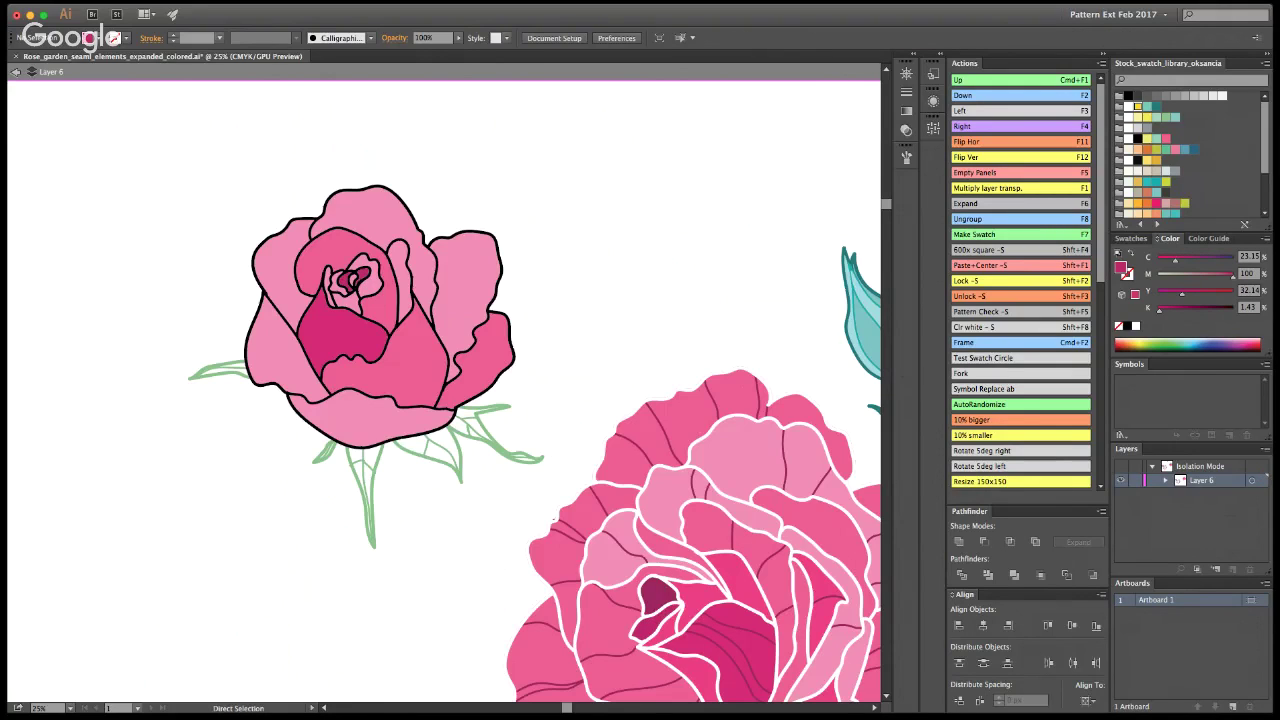
# Step: Fill the tiny innermost sliver of the small rose with the darkest magenta sampled from the coloured rose's core
pyautogui.press('z')
pyautogui.click(296, 279)
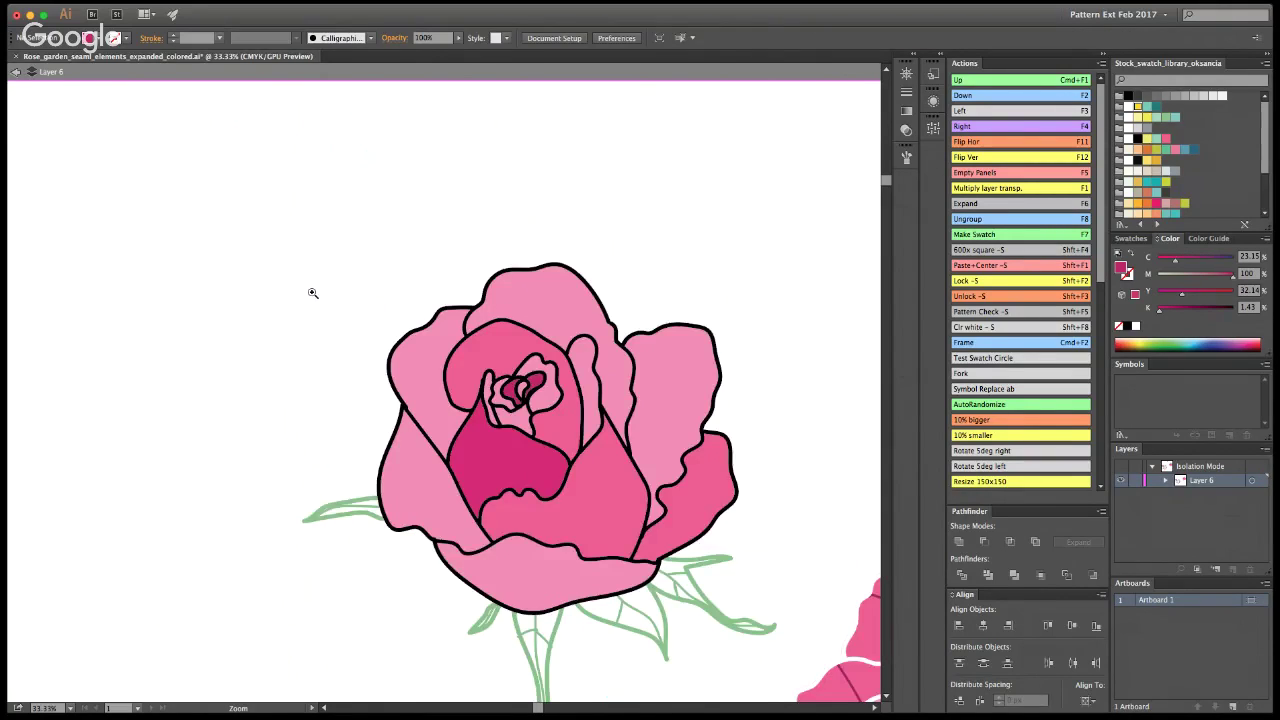
pyautogui.click(454, 364)
pyautogui.press('i')
pyautogui.press('a')
pyautogui.click(553, 424)
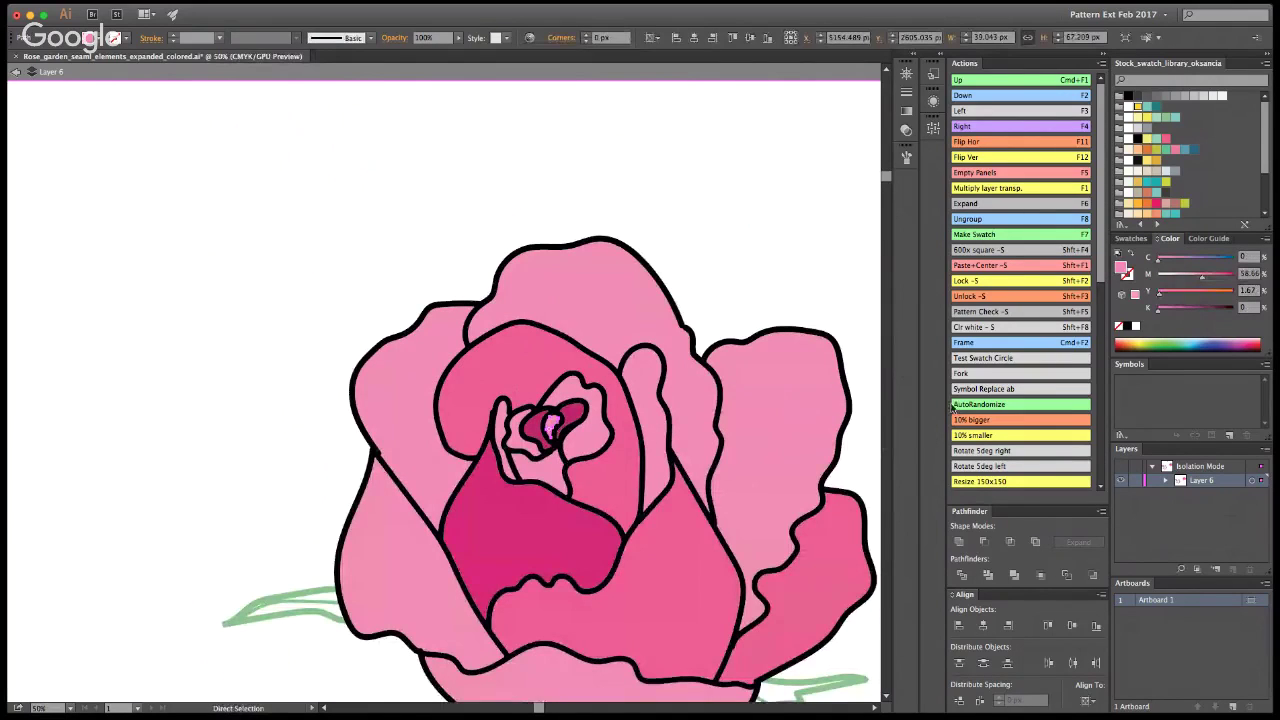
pyautogui.press('i')
pyautogui.scroll(-1, 743, 448)
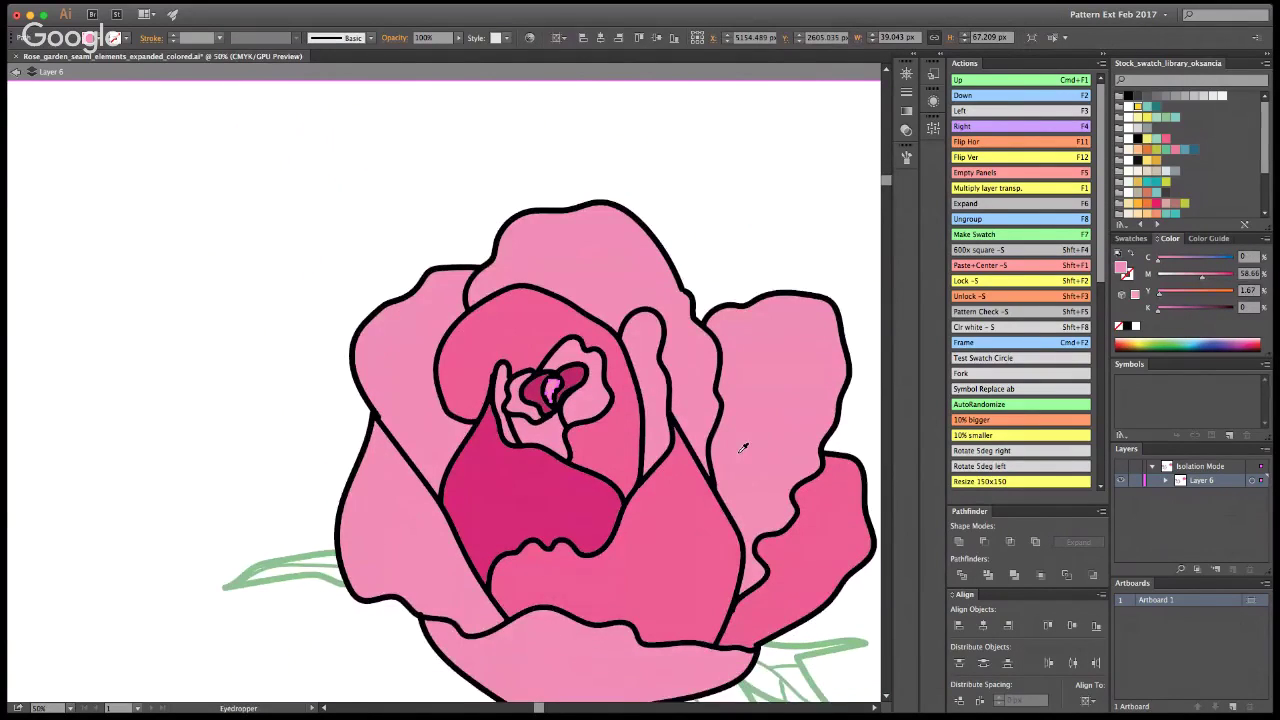
pyautogui.scroll(-10, 743, 448)
pyautogui.press('z')
pyautogui.keyDown('alt'); pyautogui.click(580, 358); pyautogui.keyUp('alt')
pyautogui.keyDown('alt'); pyautogui.click(580, 358); pyautogui.keyUp('alt')
pyautogui.press('i')
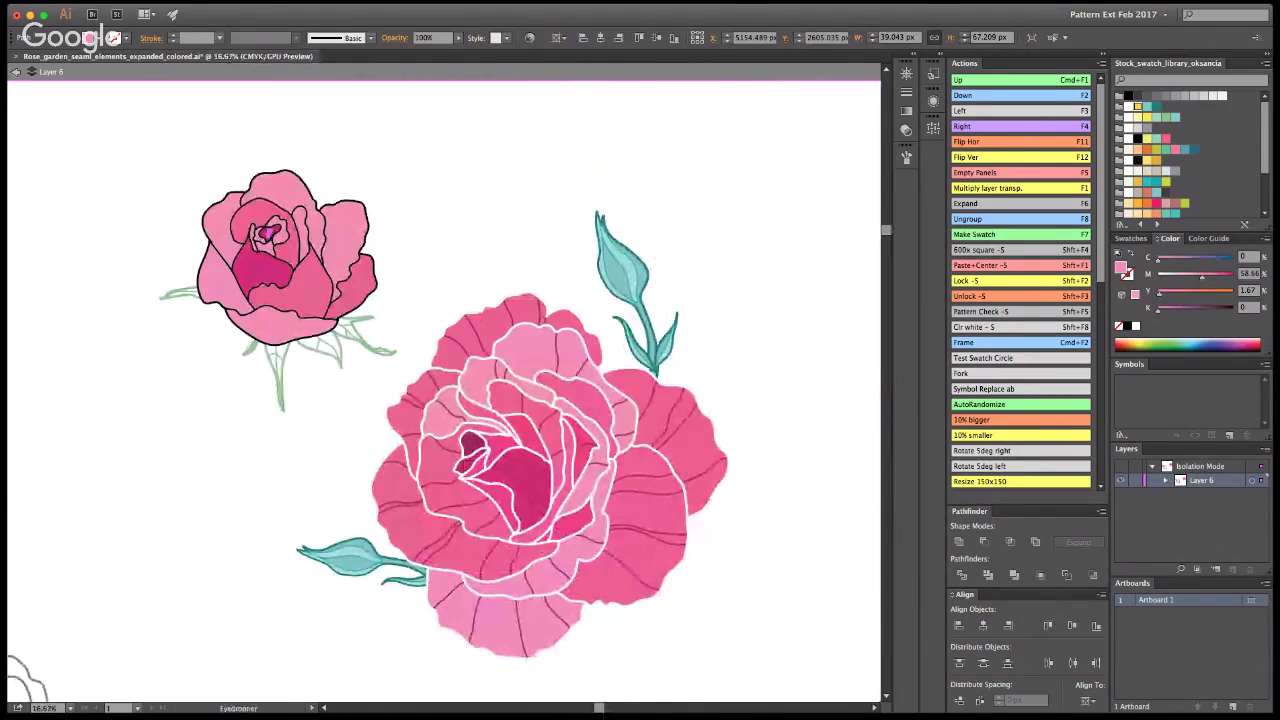
pyautogui.click(476, 432)
pyautogui.press('a')
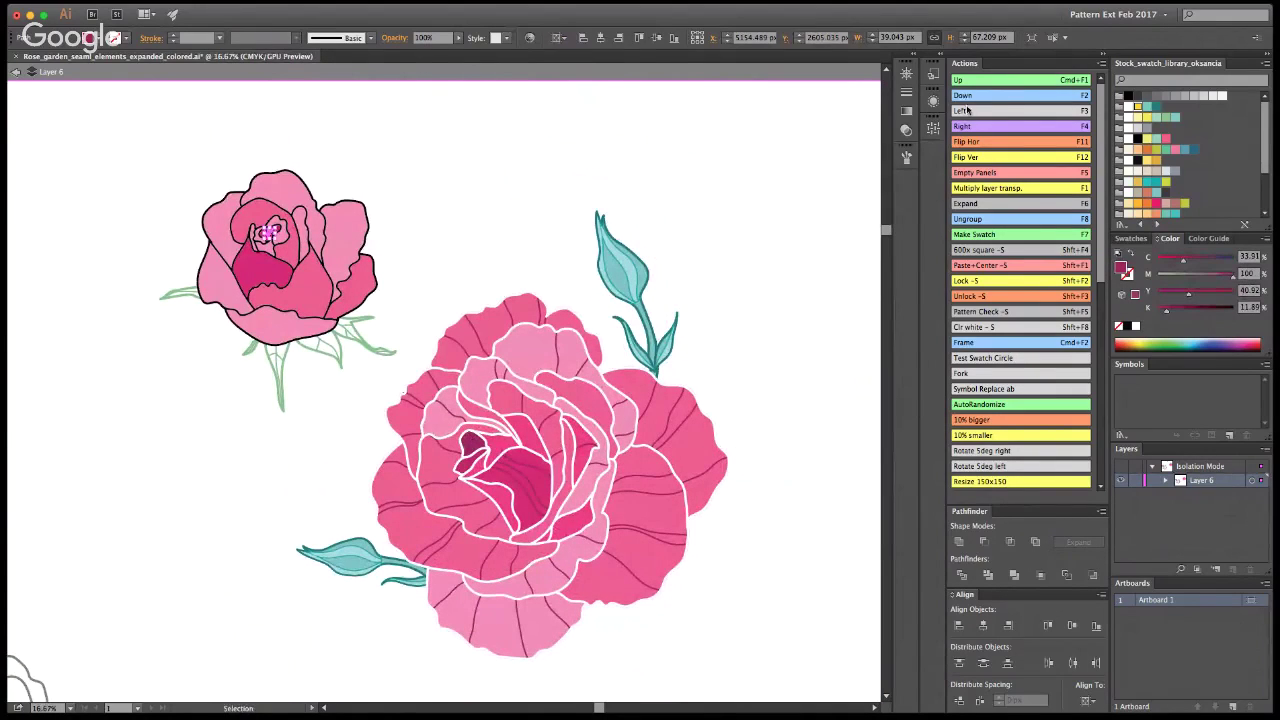
pyautogui.click(754, 205)
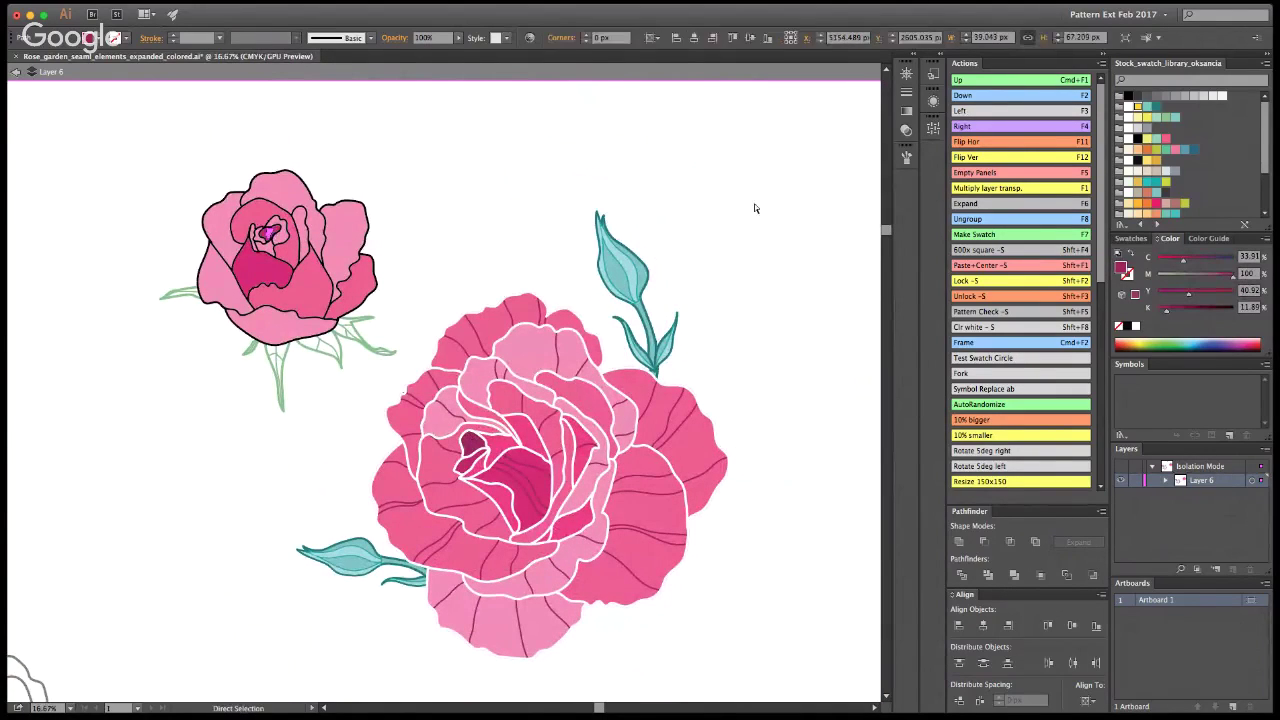
# Step: Fill the small inner petal just below the small rose's heart with the medium pink sampled from its front petal
pyautogui.click(267, 245)
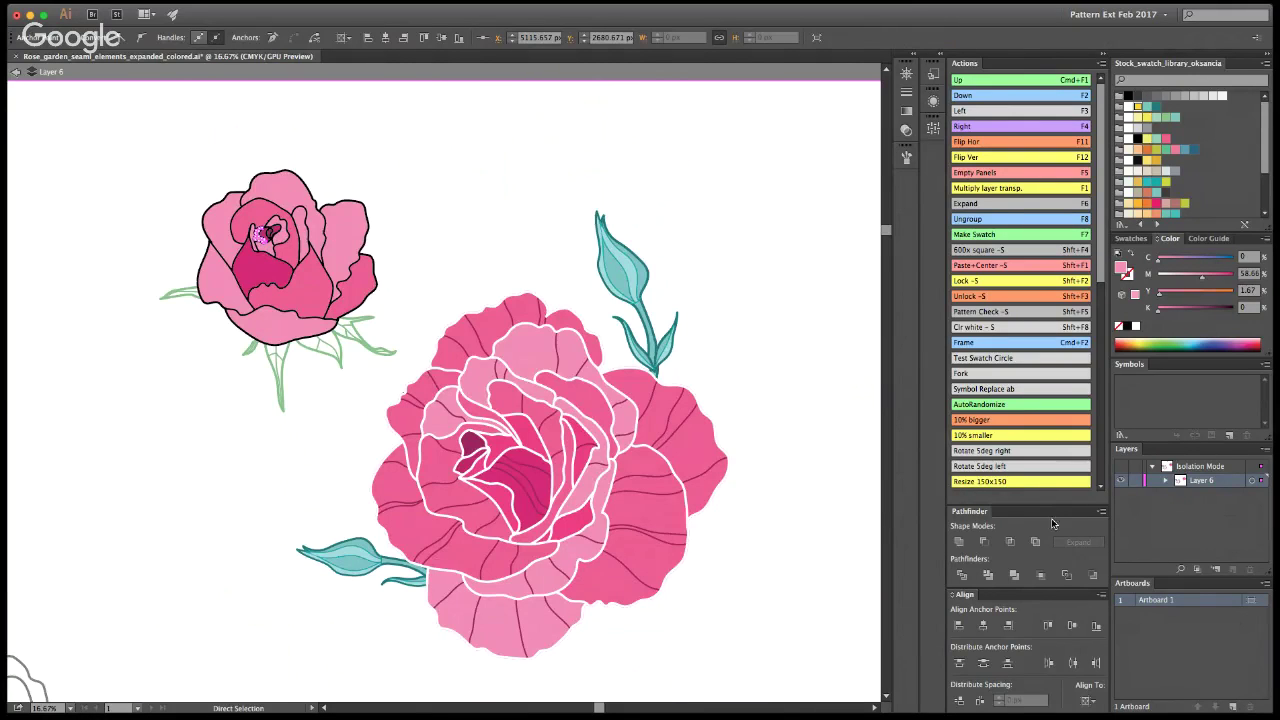
pyautogui.press('z')
pyautogui.click(376, 296)
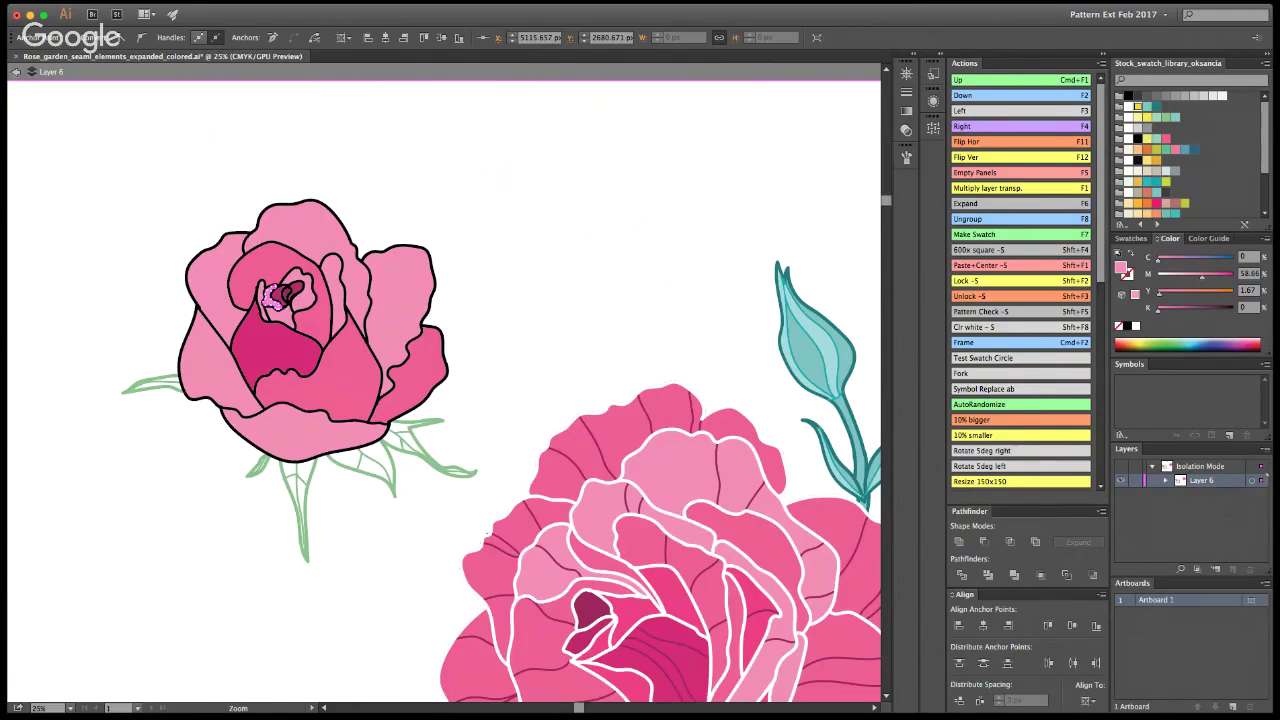
pyautogui.press('a')
pyautogui.press('Escape')
pyautogui.click(387, 231)
pyautogui.click(284, 316)
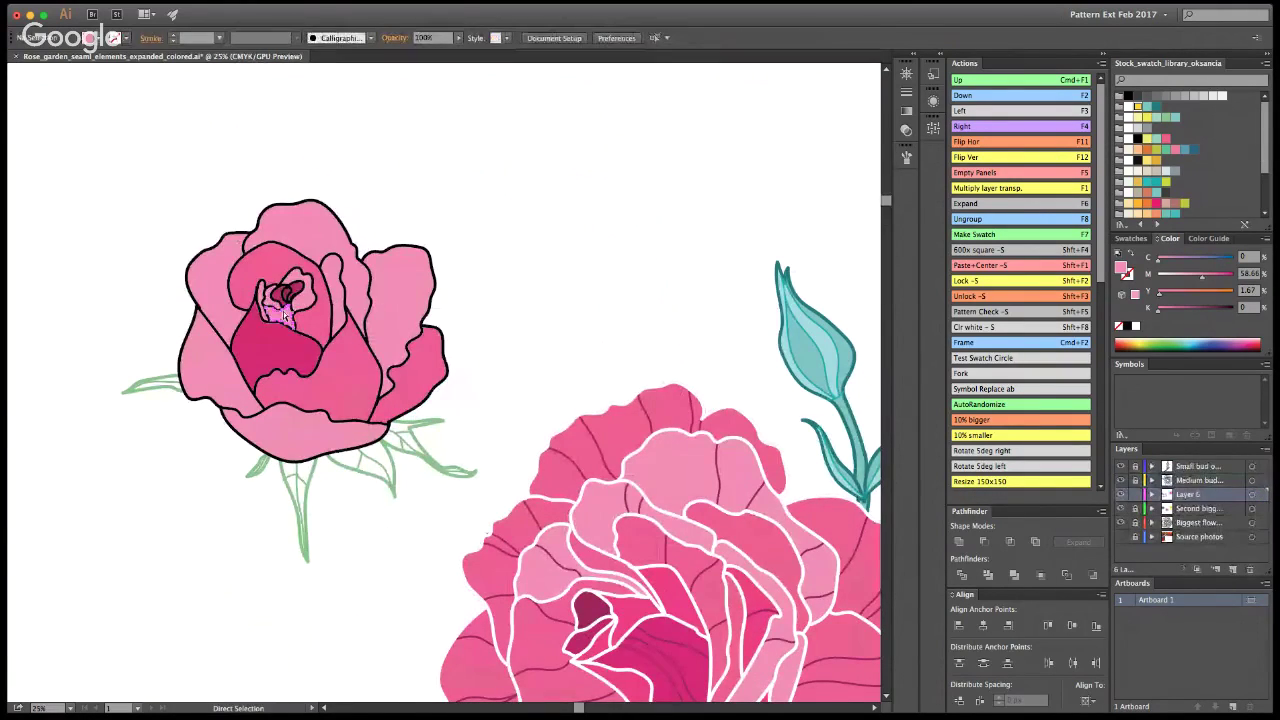
pyautogui.press('i')
pyautogui.click(373, 359)
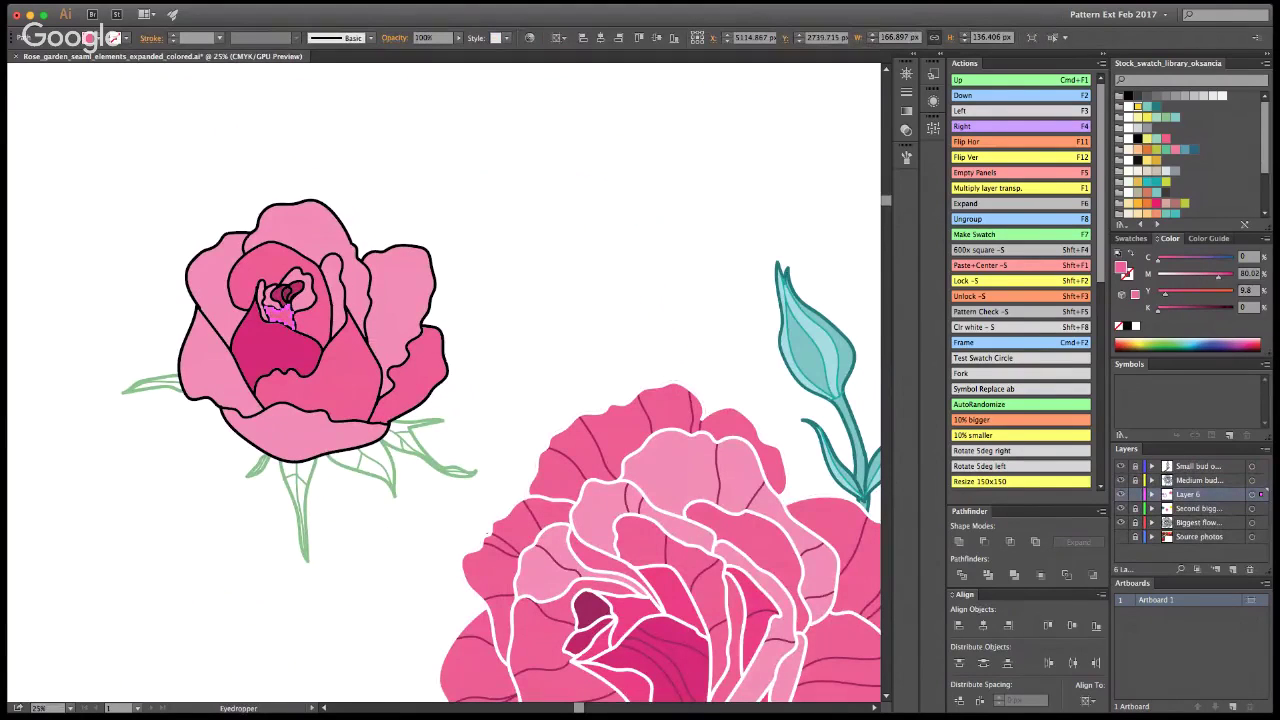
pyautogui.press('a')
pyautogui.click(470, 262)
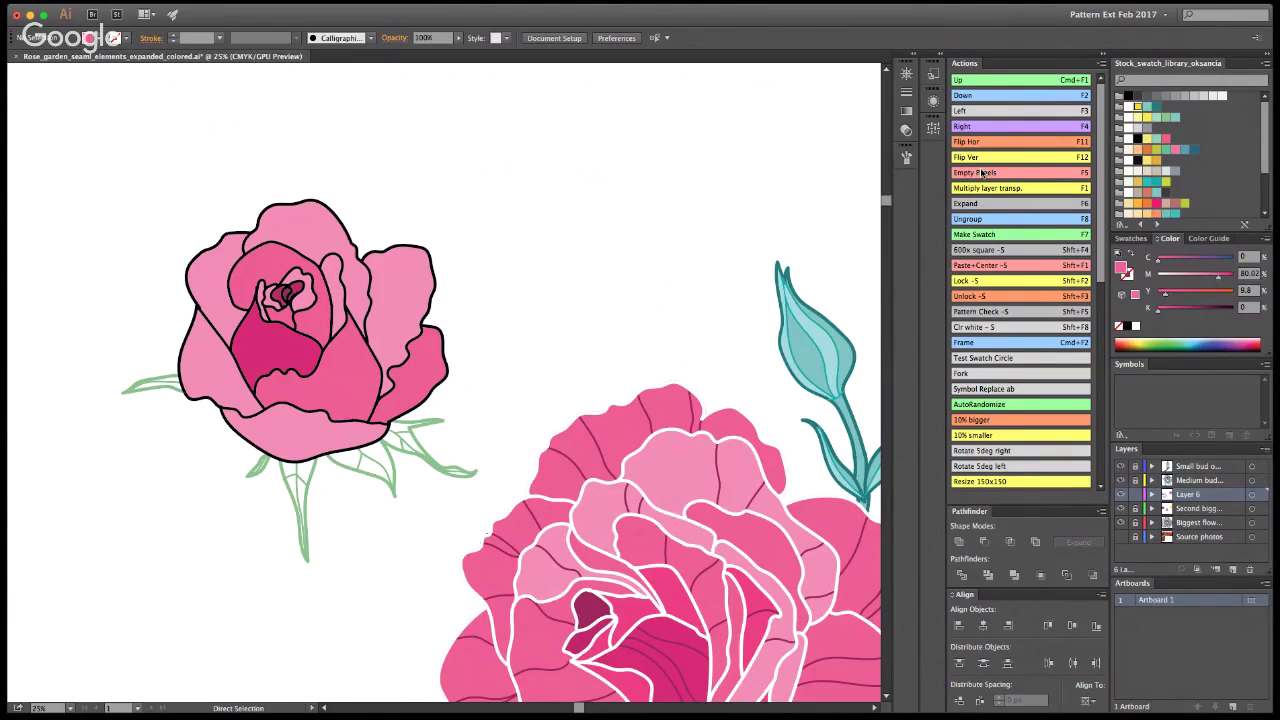
# Step: Fill the narrow curled petal to the right of the small rose's heart with the large coloured rose's medium pink
pyautogui.click(336, 296)
pyautogui.press('i')
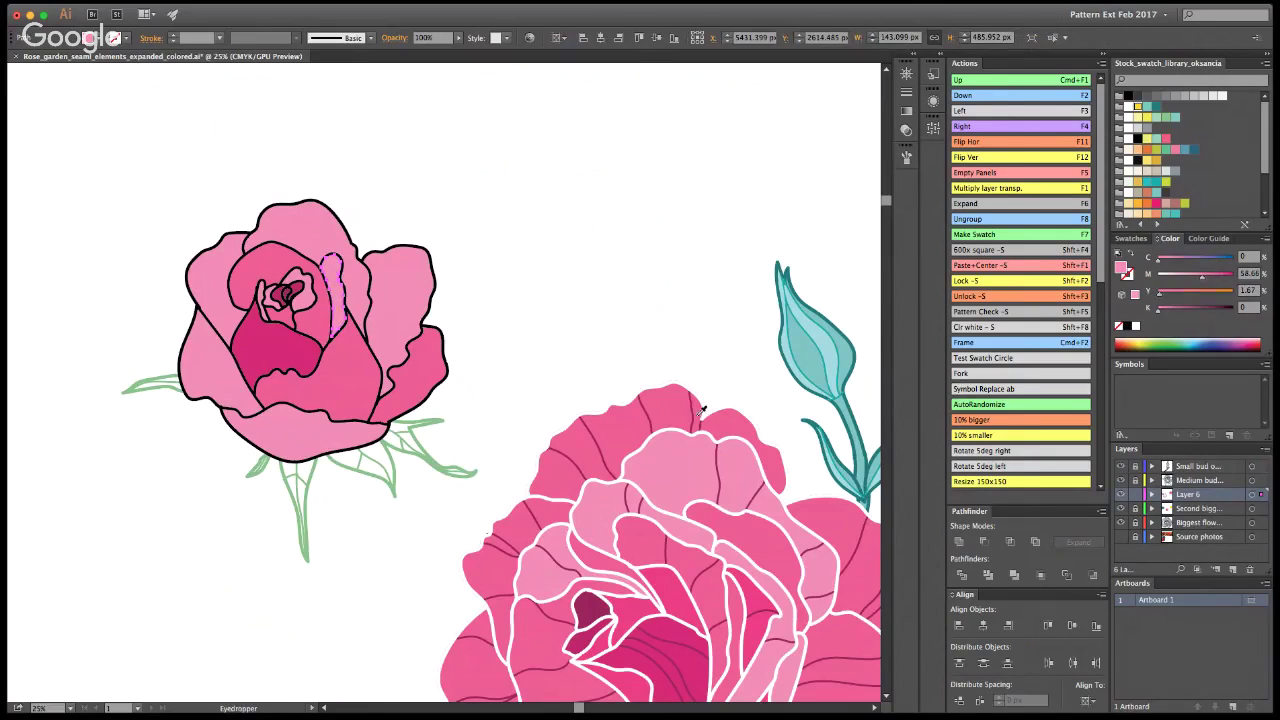
pyautogui.click(731, 424)
pyautogui.press('a')
pyautogui.click(732, 297)
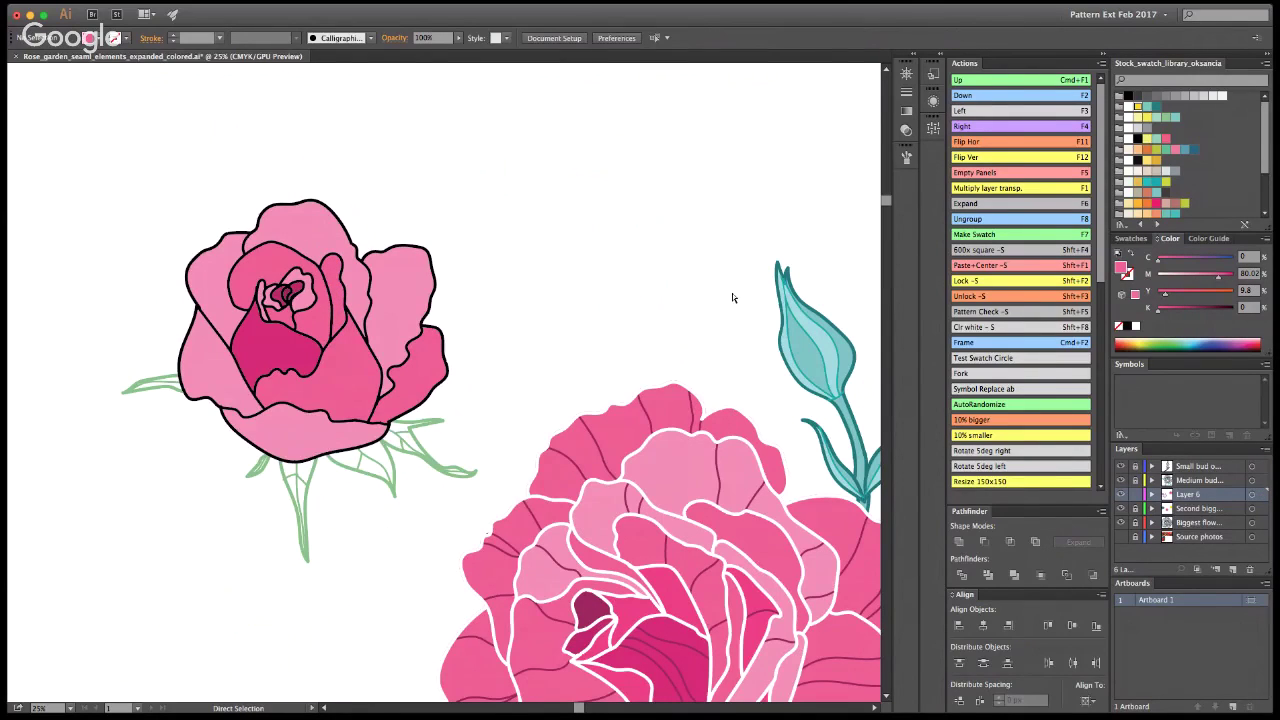
# Step: Lighten the small rose's bottom petal to 42.82% magenta and 0% yellow, and fill the thin sliver left of the heart with medium pink
pyautogui.click(319, 418)
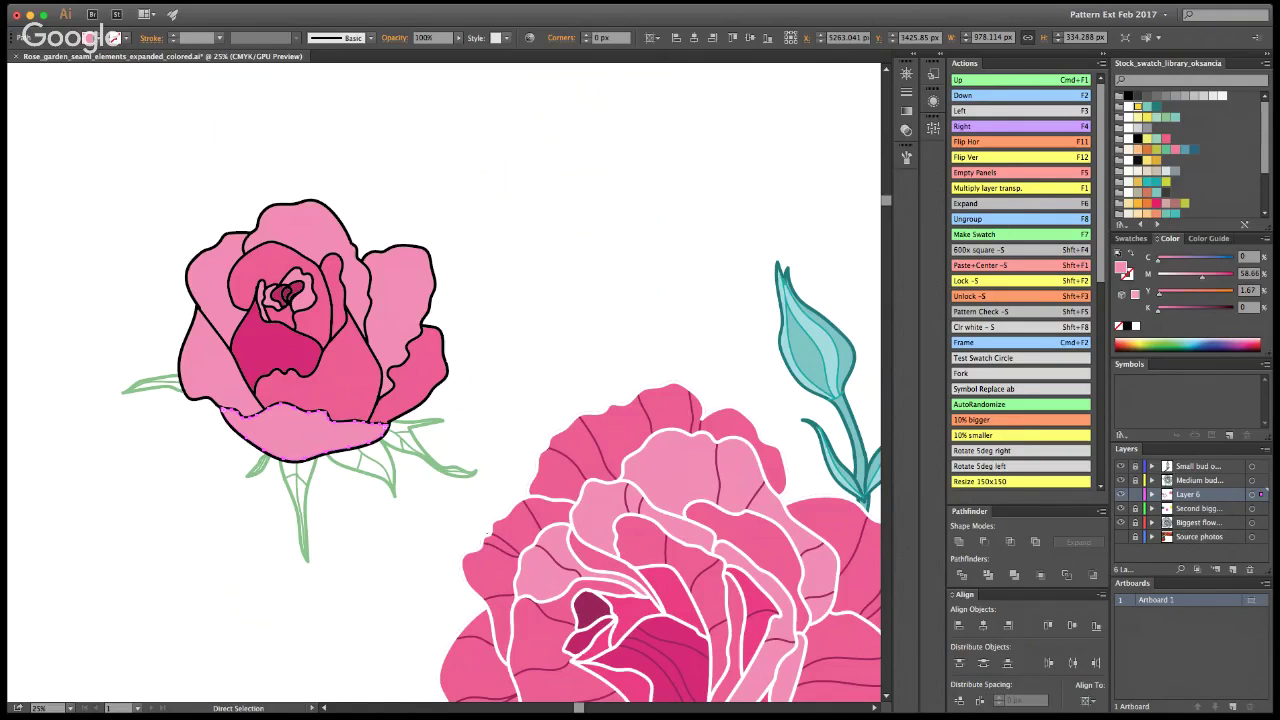
pyautogui.press('super+shift+a')
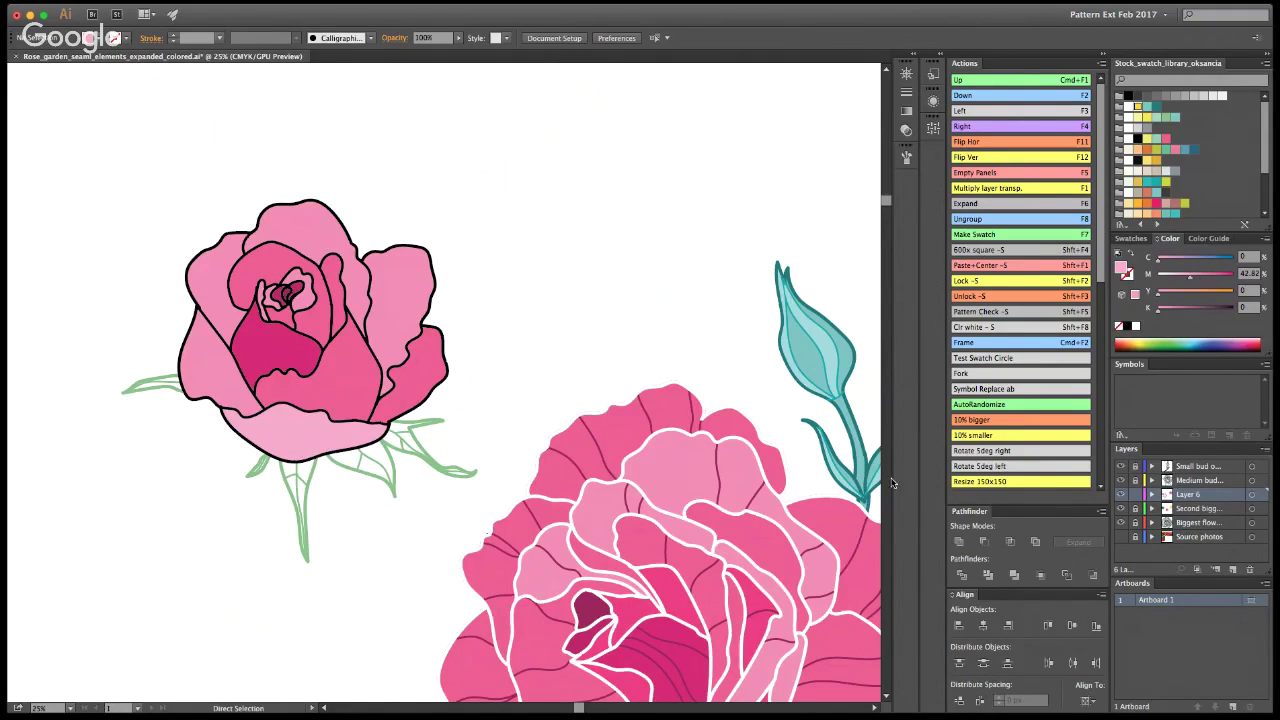
pyautogui.click(262, 302)
pyautogui.press('i')
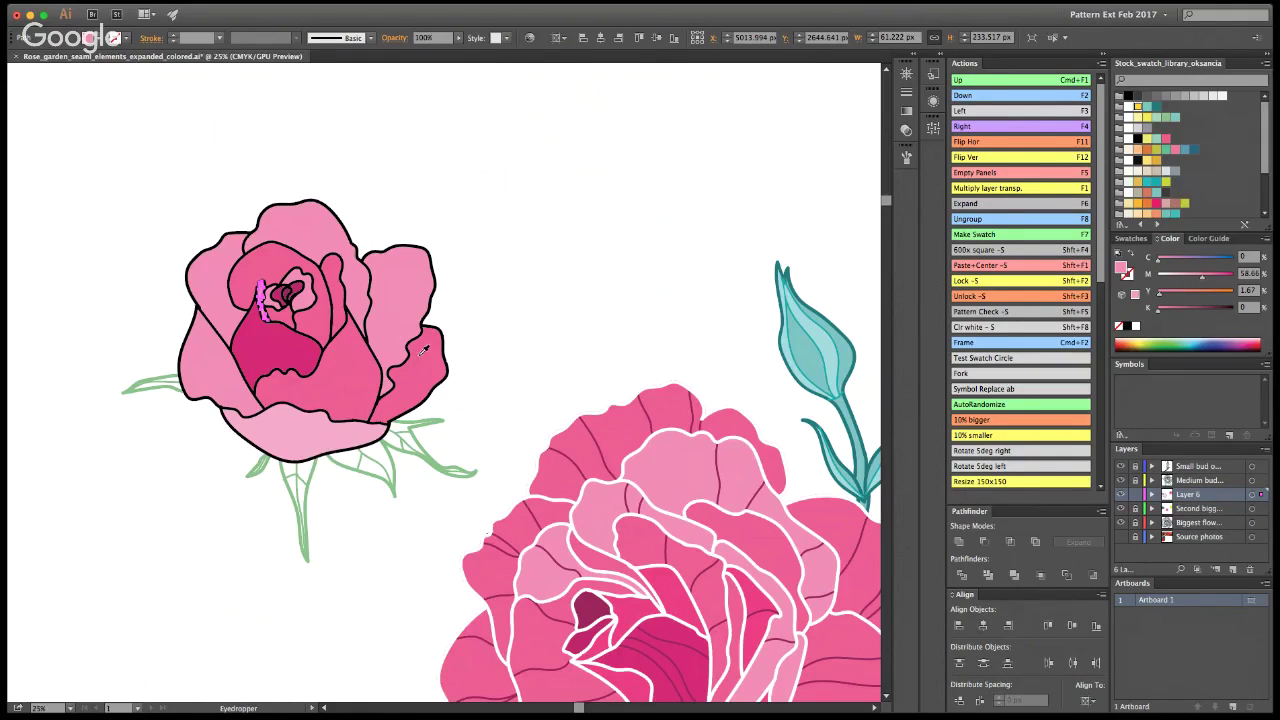
pyautogui.click(415, 375)
pyautogui.press('v')
pyautogui.click(832, 157)
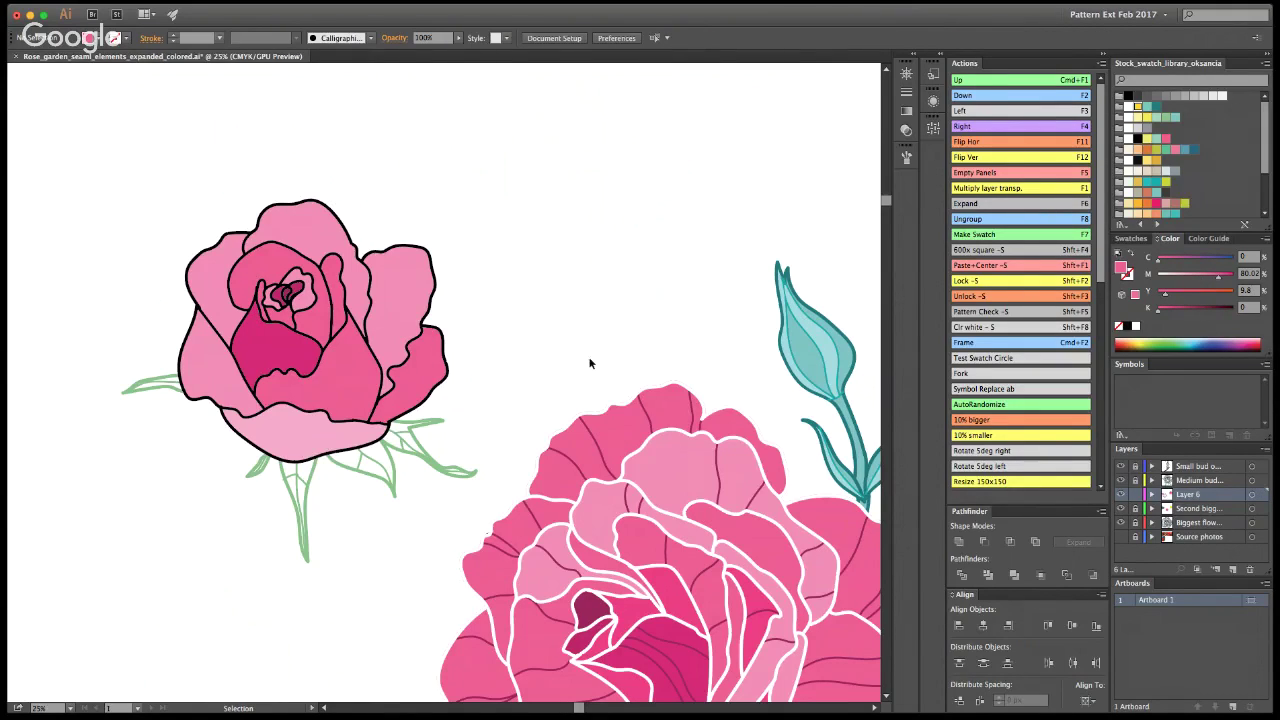
# Step: Recolour the small rose's black petal outlines to white
pyautogui.click(362, 263)
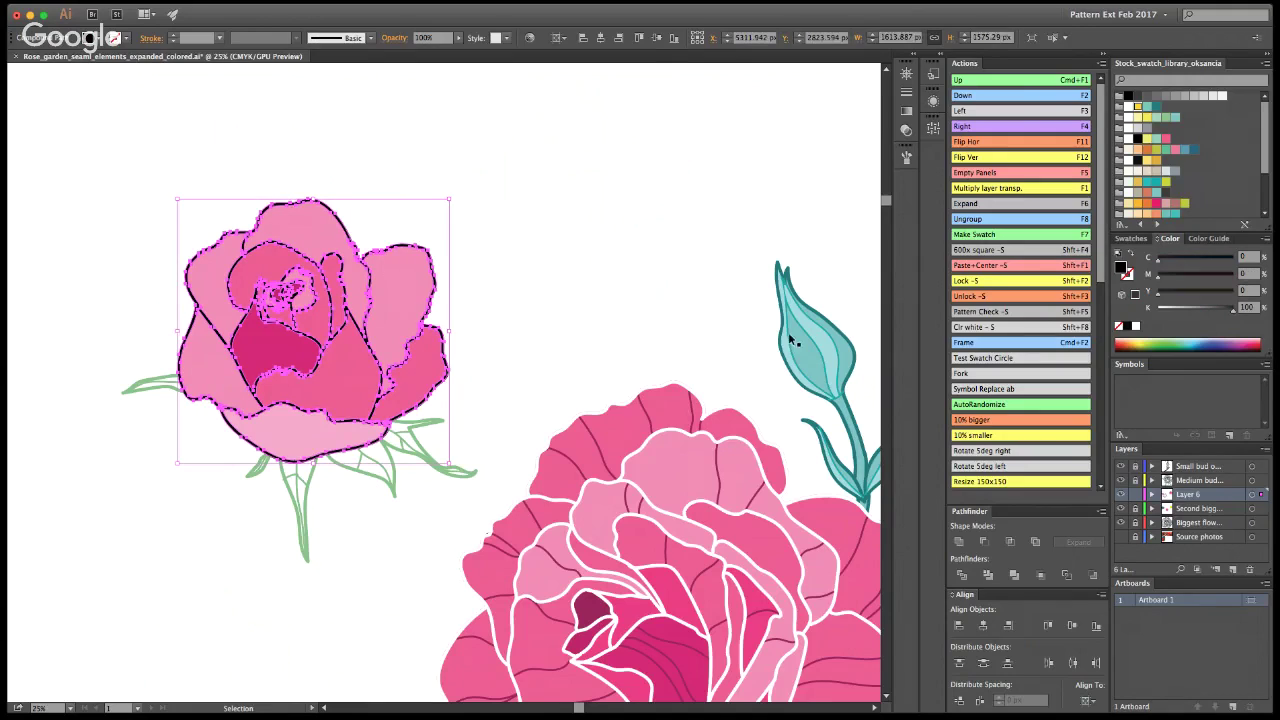
pyautogui.press('i')
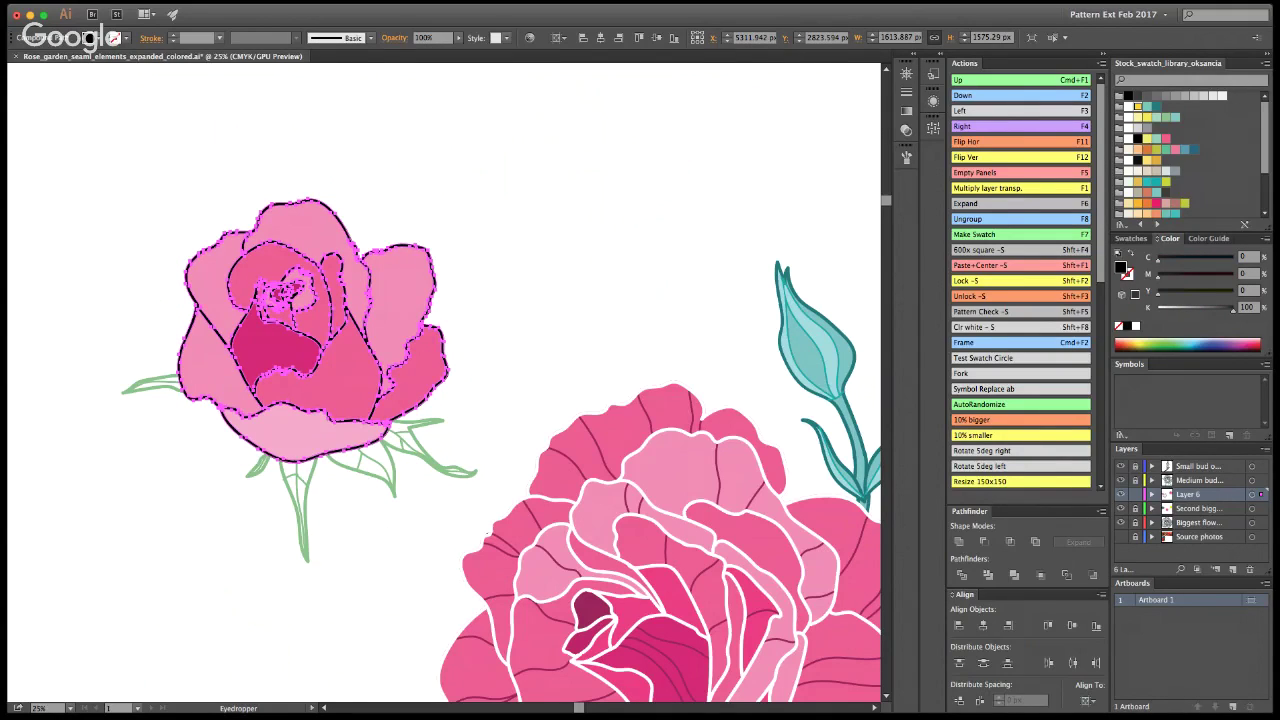
pyautogui.click(691, 163)
pyautogui.press('v')
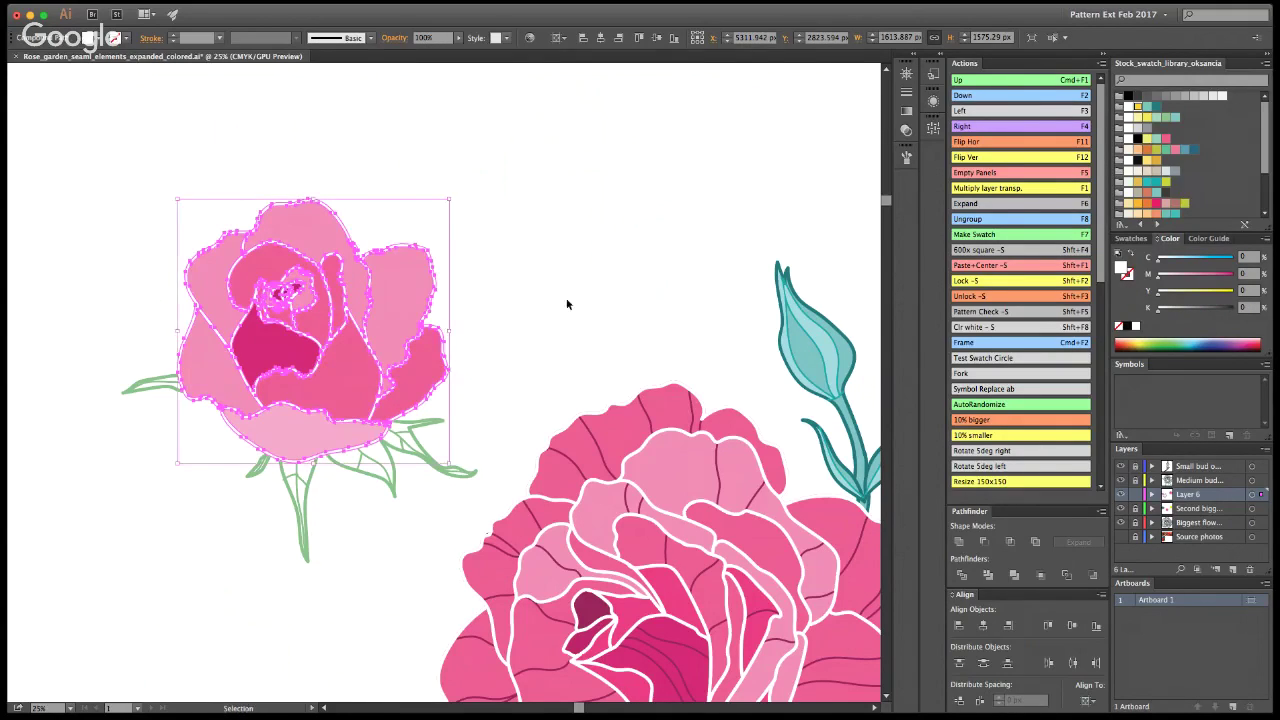
pyautogui.click(597, 323)
# Step: Paste the dark magenta vein lines in place on the small rose
pyautogui.press('z')
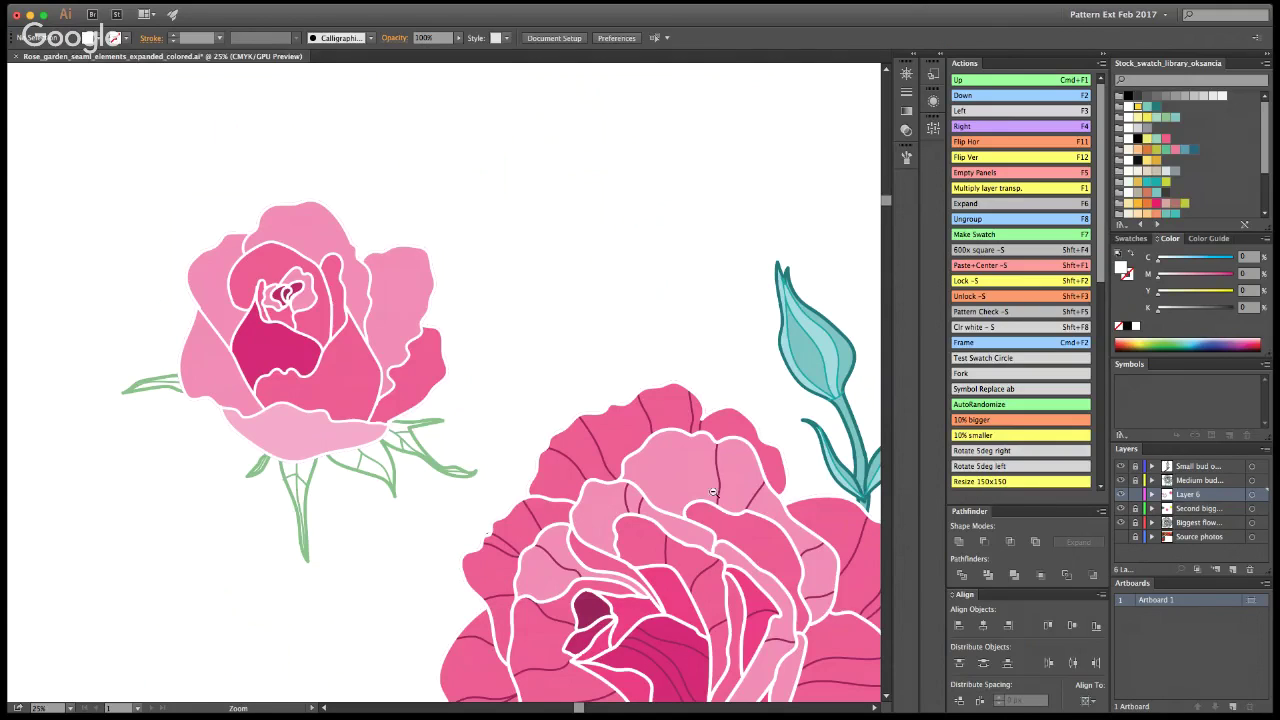
pyautogui.keyDown('alt'); pyautogui.click(500, 400); pyautogui.keyUp('alt')
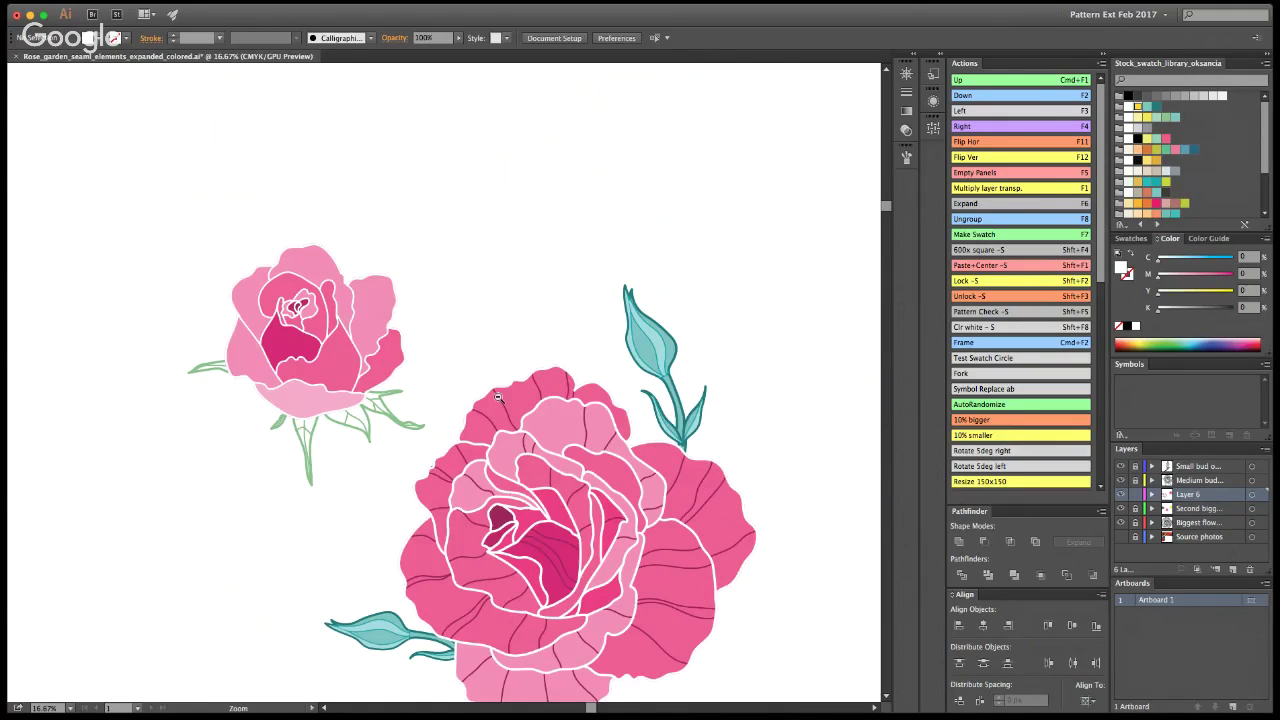
pyautogui.click(363, 337)
pyautogui.press('super+f')
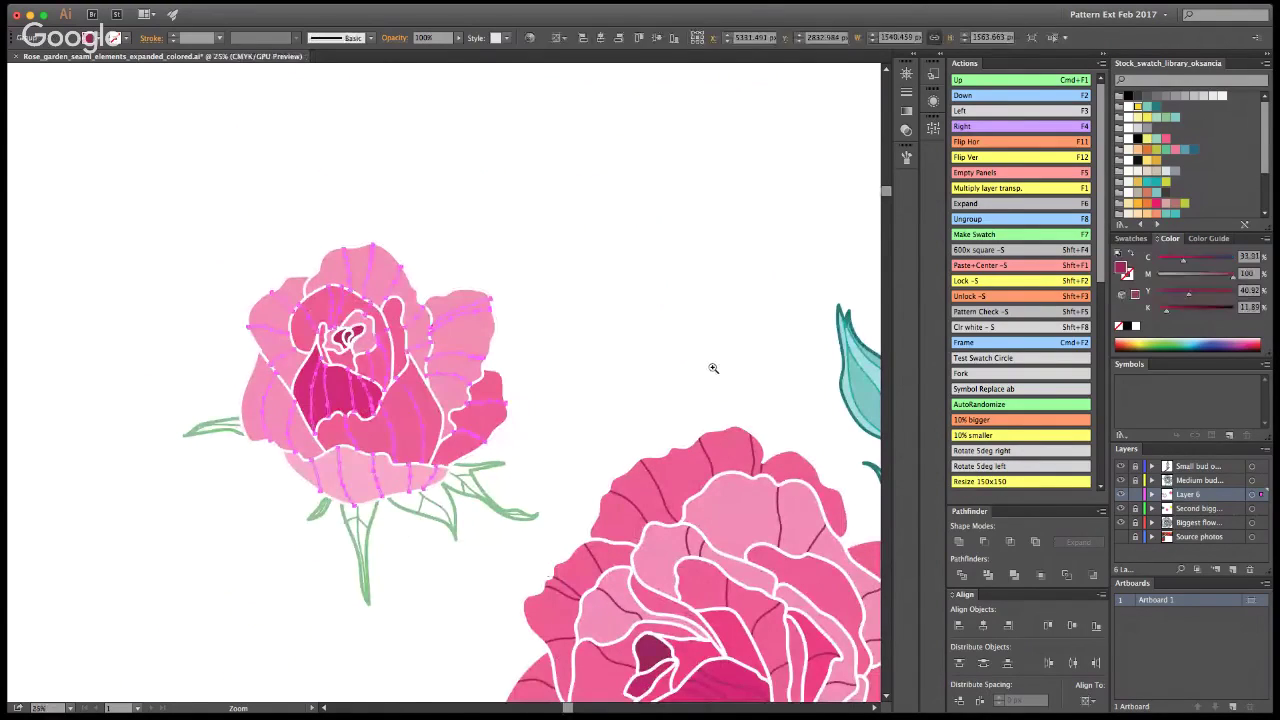
pyautogui.press('v')
pyautogui.click(717, 352)
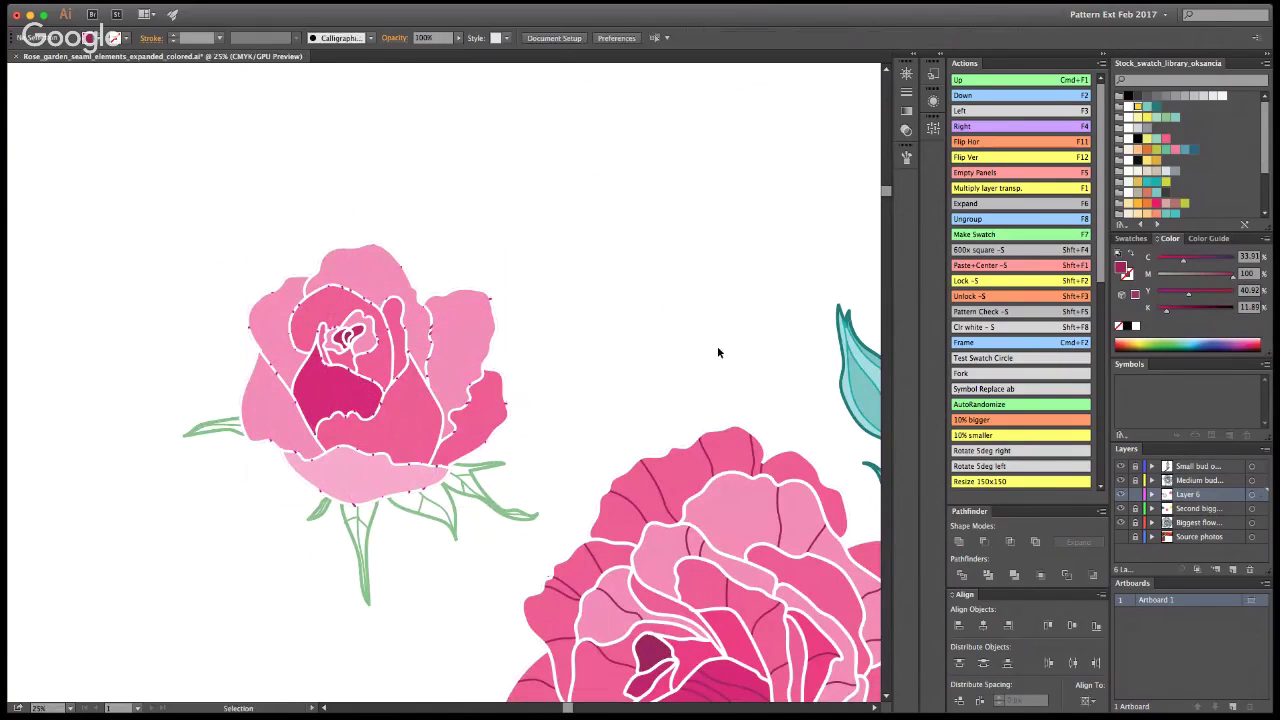
# Step: Bring the small rose's dark magenta vein lines in front of the petal fills
pyautogui.click(491, 298)
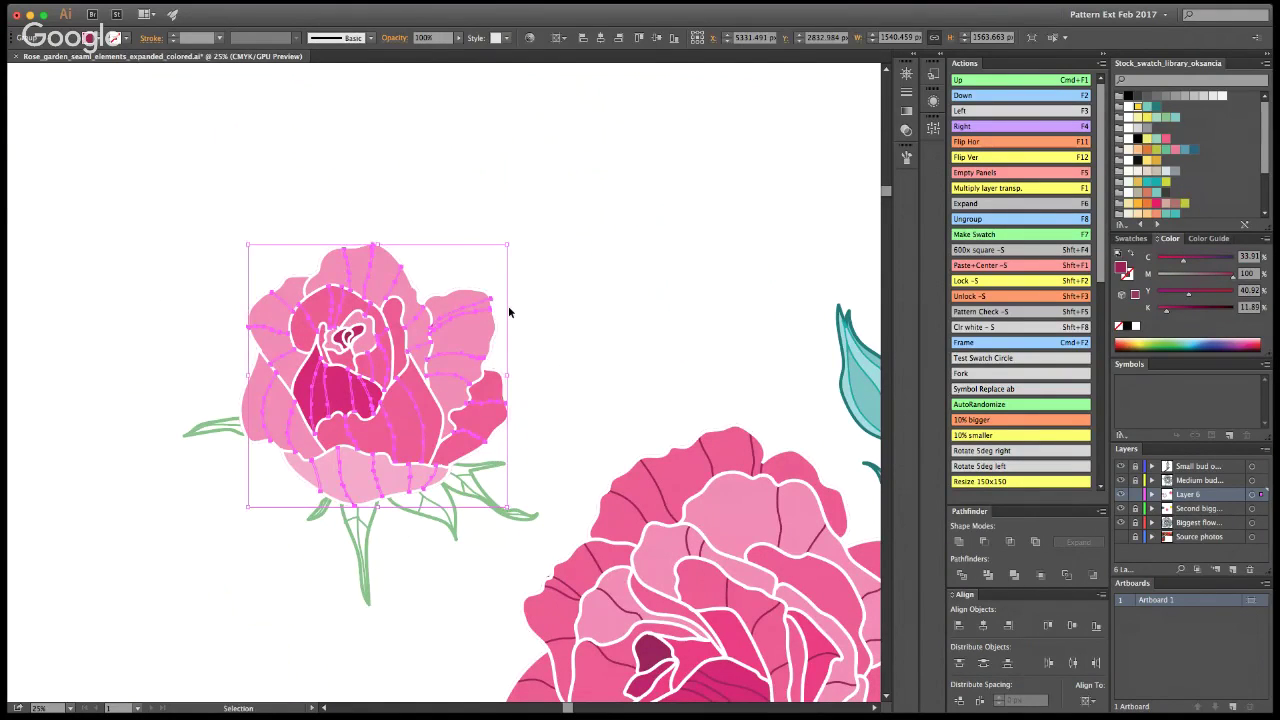
pyautogui.press('super+x')
pyautogui.press('super+f')
pyautogui.click(575, 343)
pyautogui.click(470, 297)
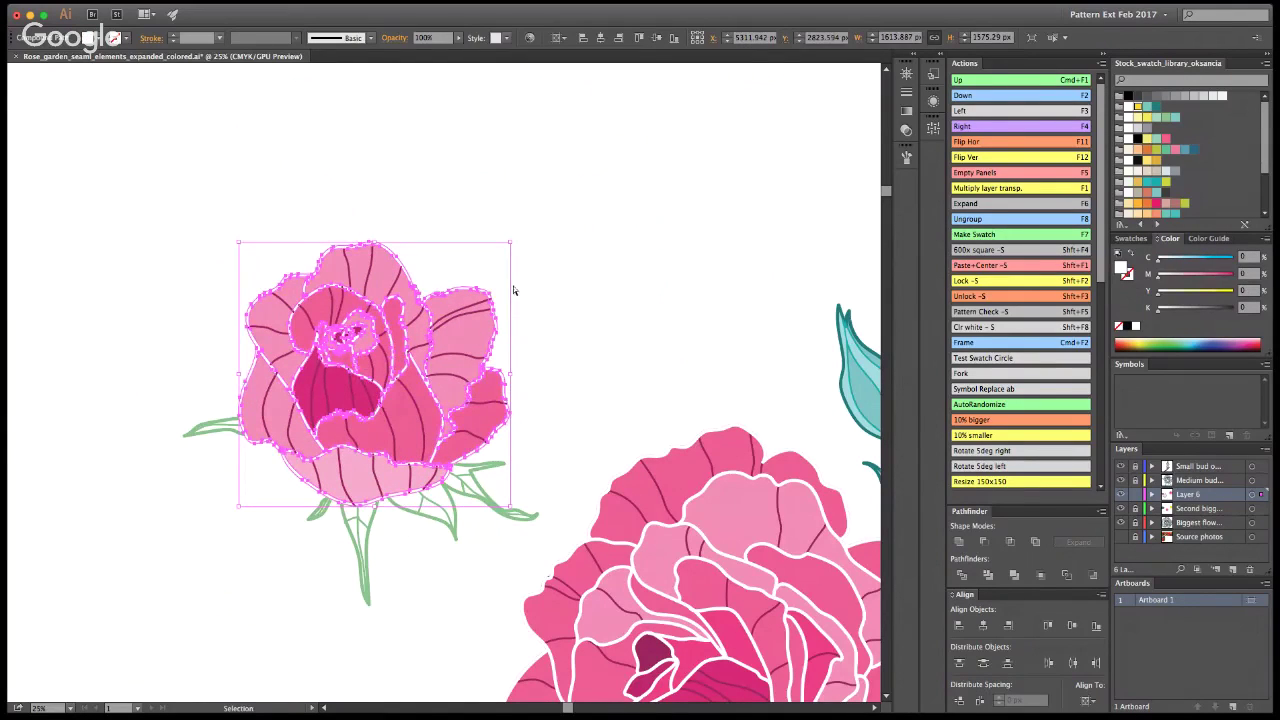
pyautogui.press('a')
pyautogui.click(566, 304)
pyautogui.press('v')
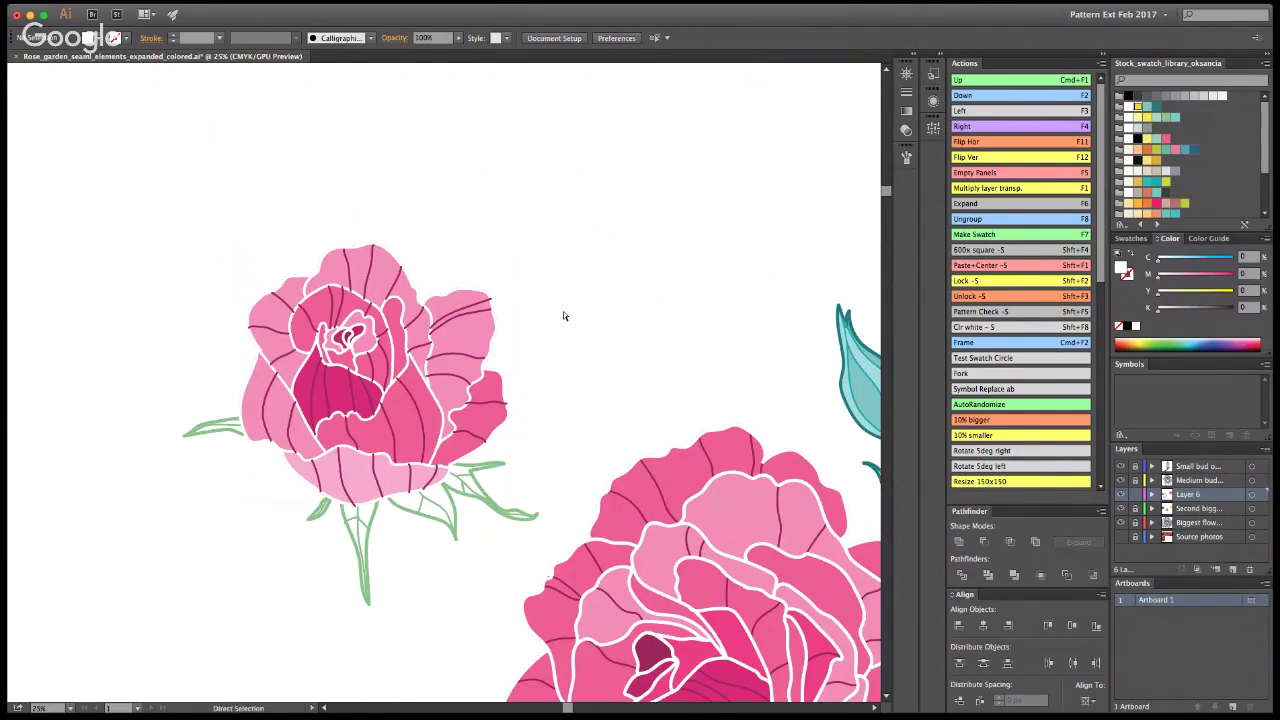
pyautogui.press('super+a')
pyautogui.click(559, 314)
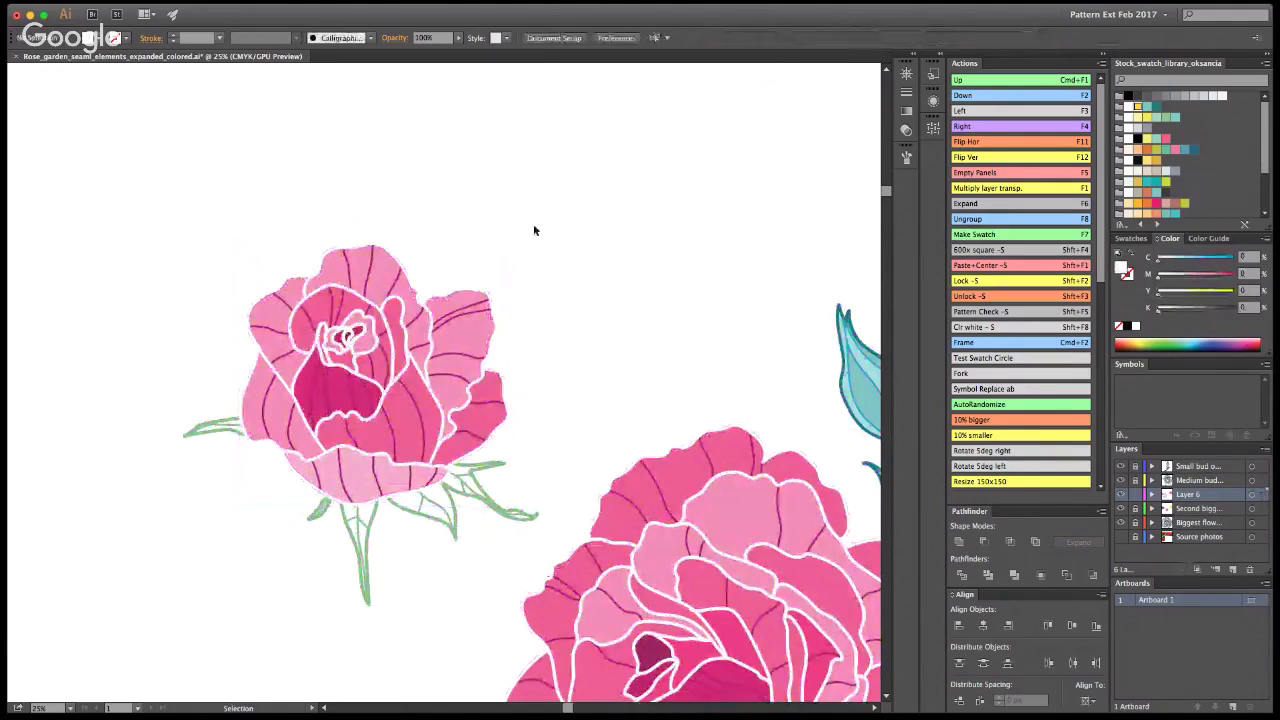
# Step: Check the recoloured small rose up close and beside the other flowers, and save the document
pyautogui.press('super+equal')
pyautogui.press('super+equal')
pyautogui.press('super+equal')
pyautogui.press('super+equal')
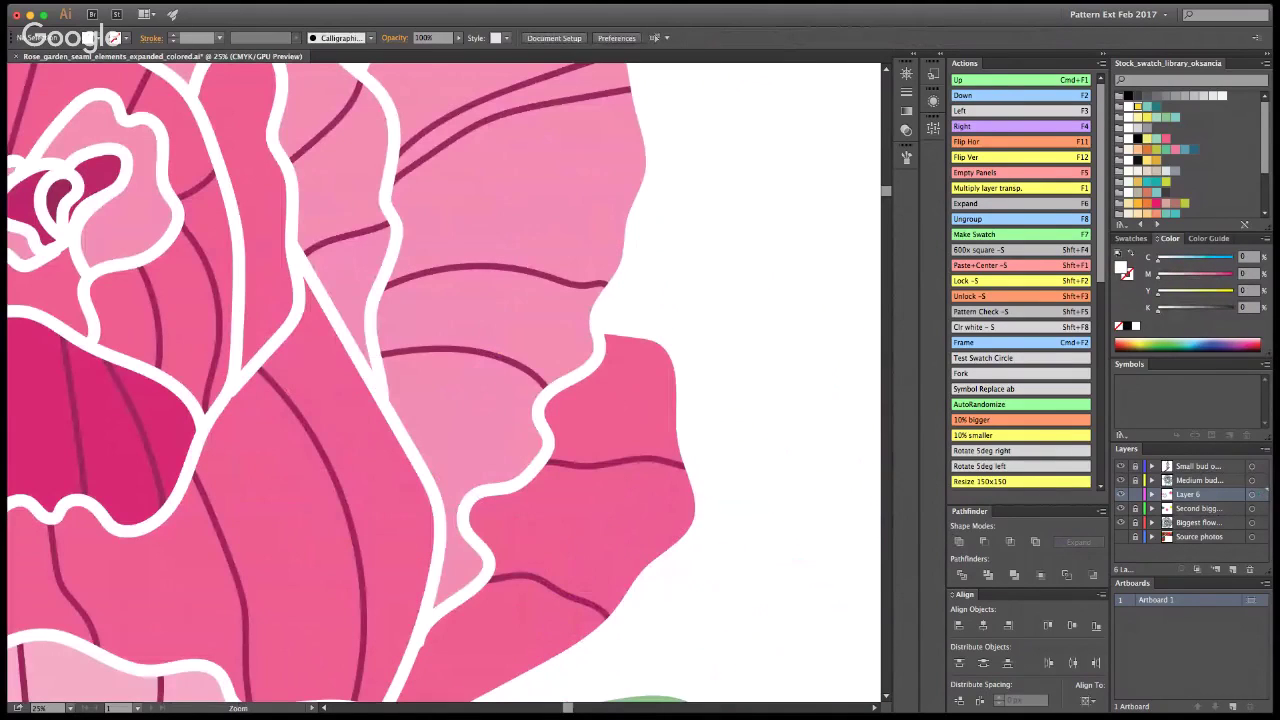
pyautogui.press('super+minus')
pyautogui.press('super+minus')
pyautogui.press('super+minus')
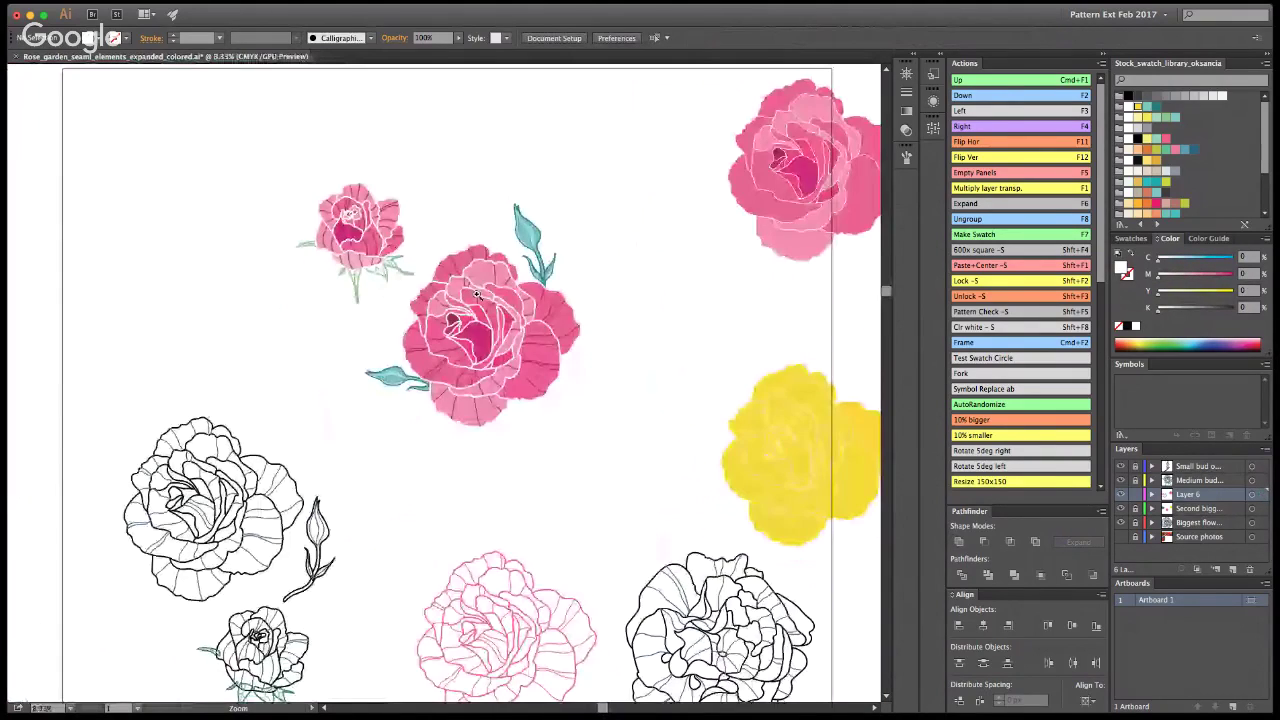
pyautogui.press('super+equal')
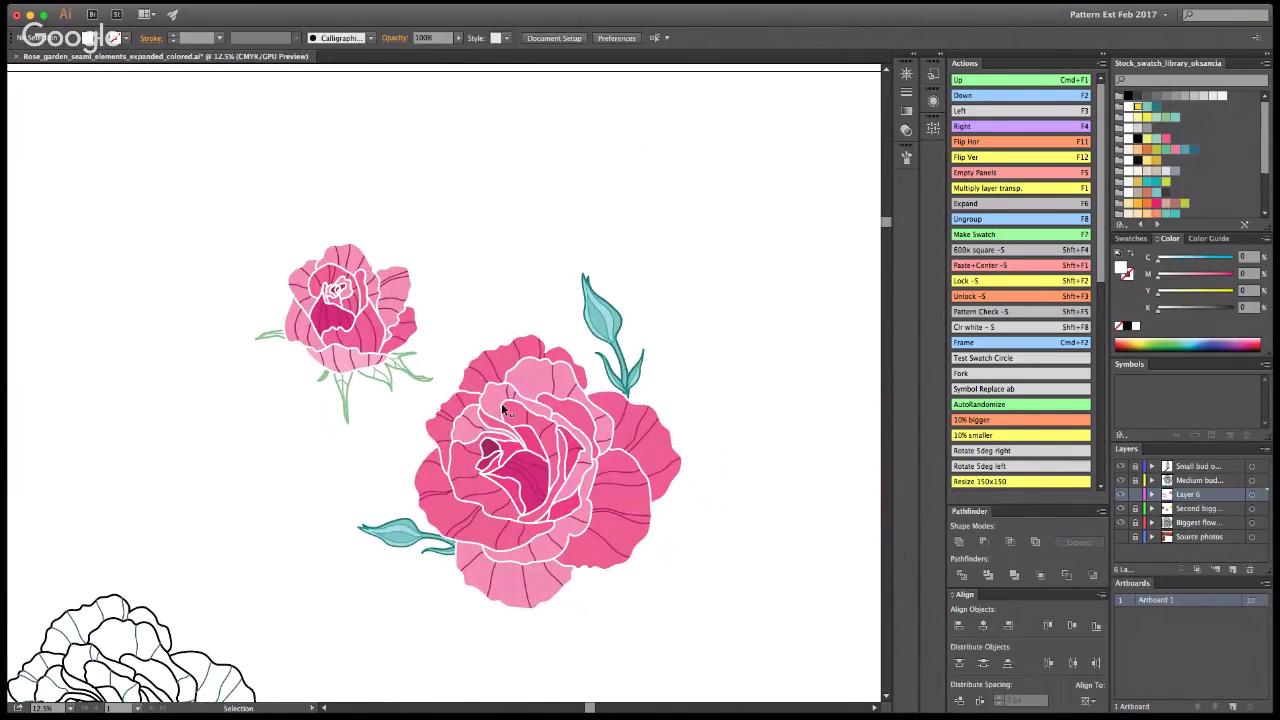
pyautogui.press('z')
pyautogui.press('super+s')
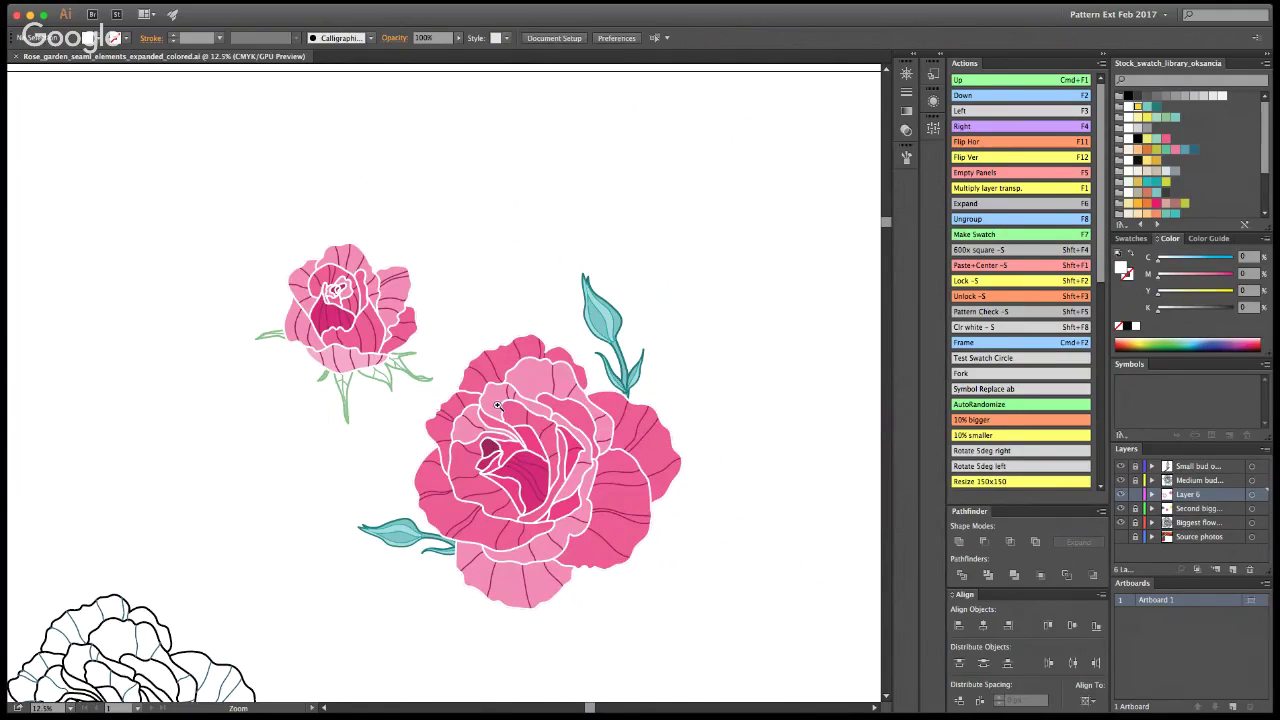
# Step: Isolate the small rose's green sepal linework and recolour it with the dark teal sampled from the bud's outline
pyautogui.click(422, 347)
pyautogui.press('v')
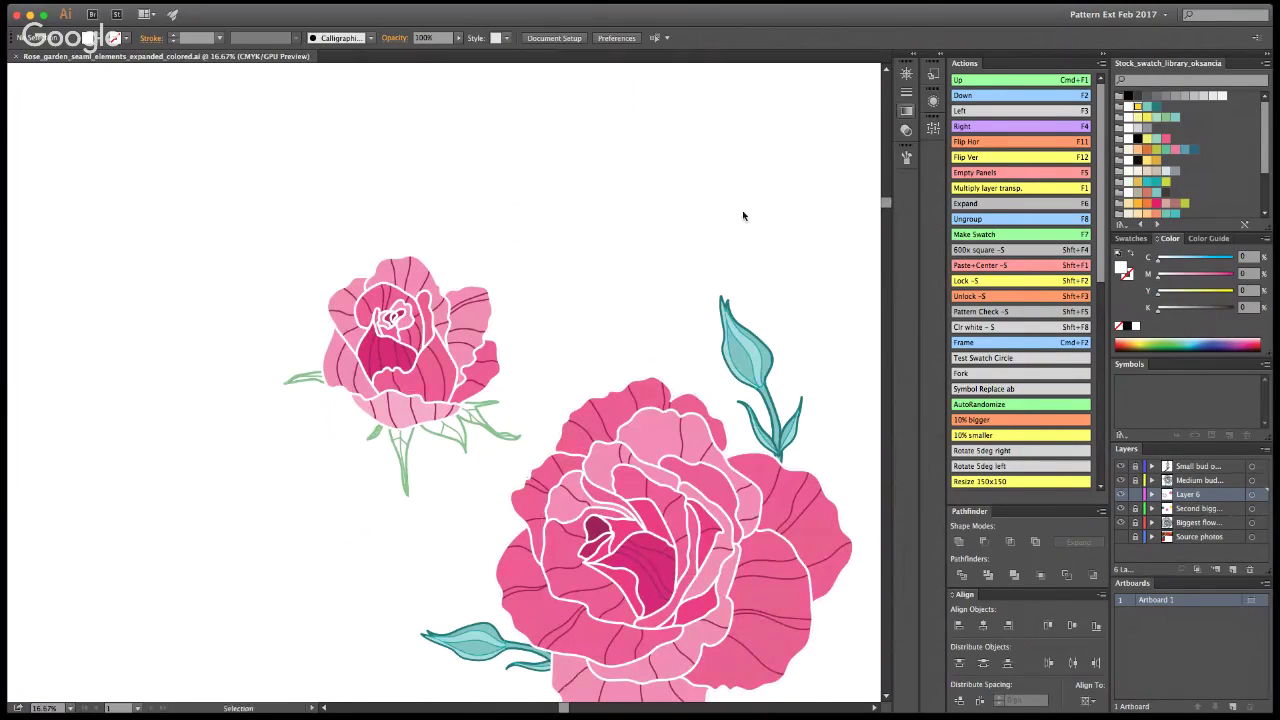
pyautogui.click(485, 428)
pyautogui.doubleClick(485, 428)
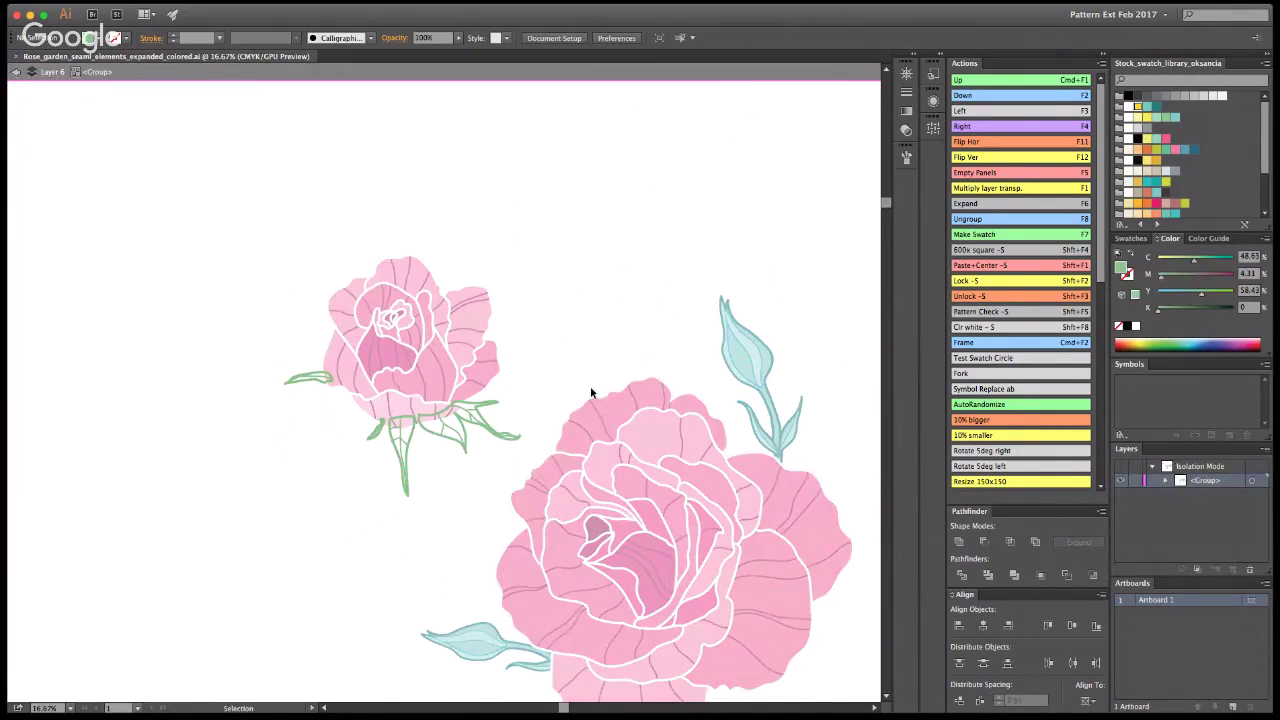
pyautogui.press('y')
pyautogui.click(495, 401)
pyautogui.press('i')
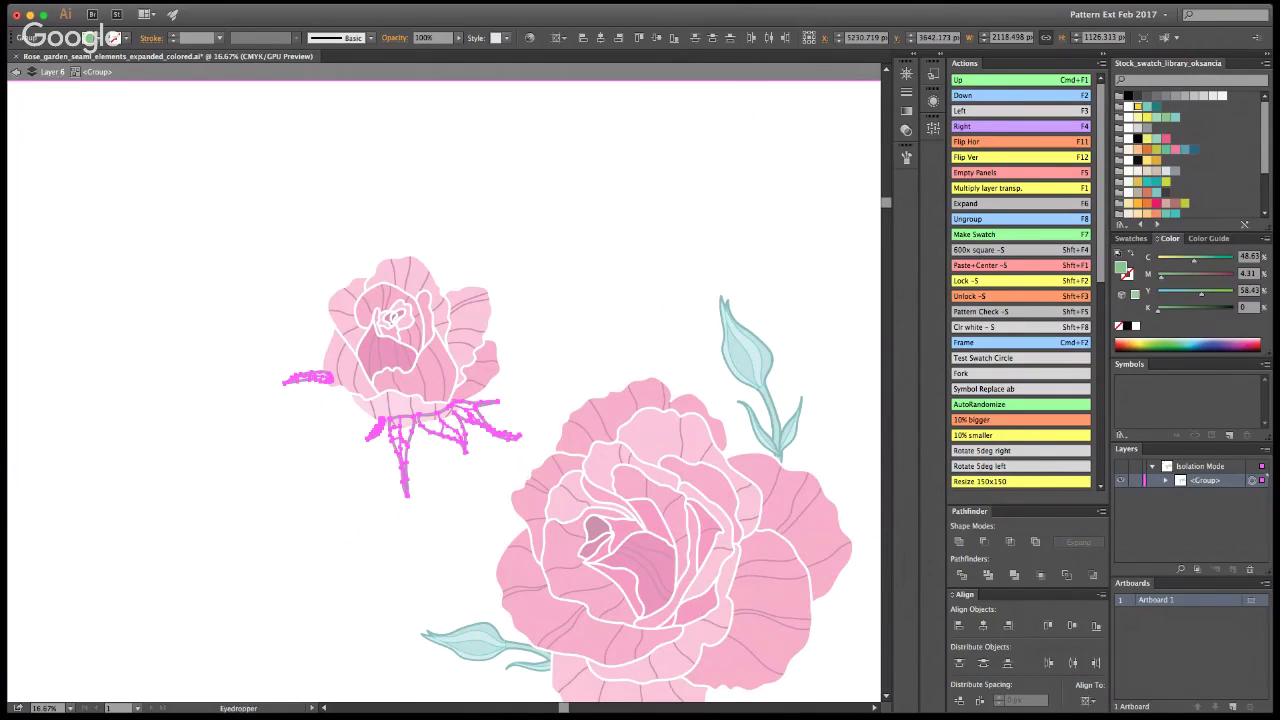
pyautogui.click(723, 298)
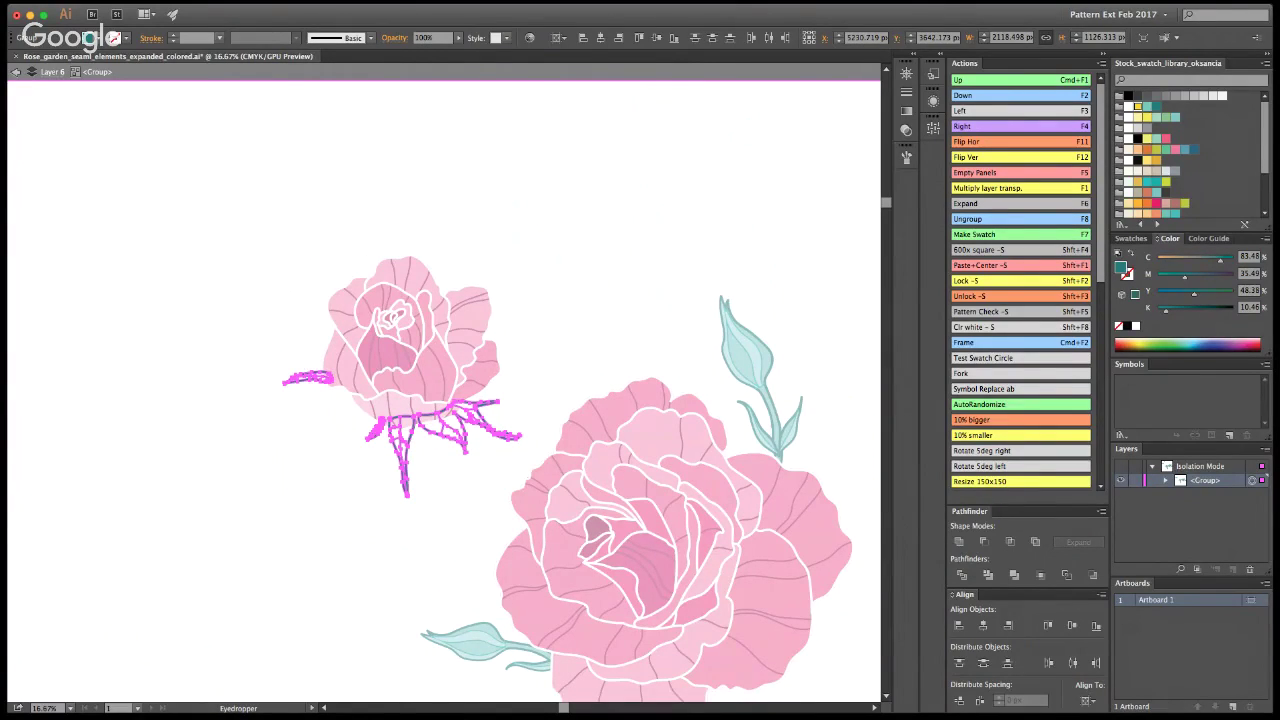
pyautogui.press('v')
pyautogui.click(832, 190)
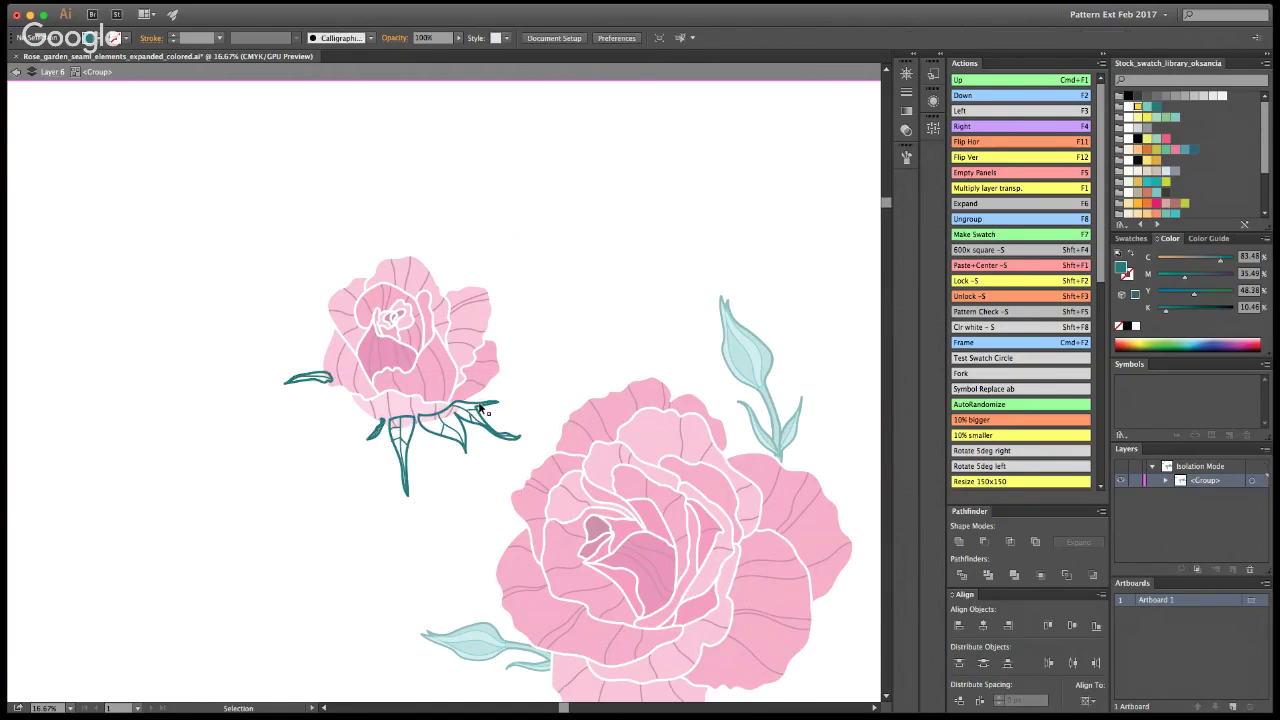
# Step: Isolate the outline path of the joined sepals on the small rose's right within the dark teal linework
pyautogui.click(519, 439)
pyautogui.click(503, 405)
pyautogui.click(499, 402)
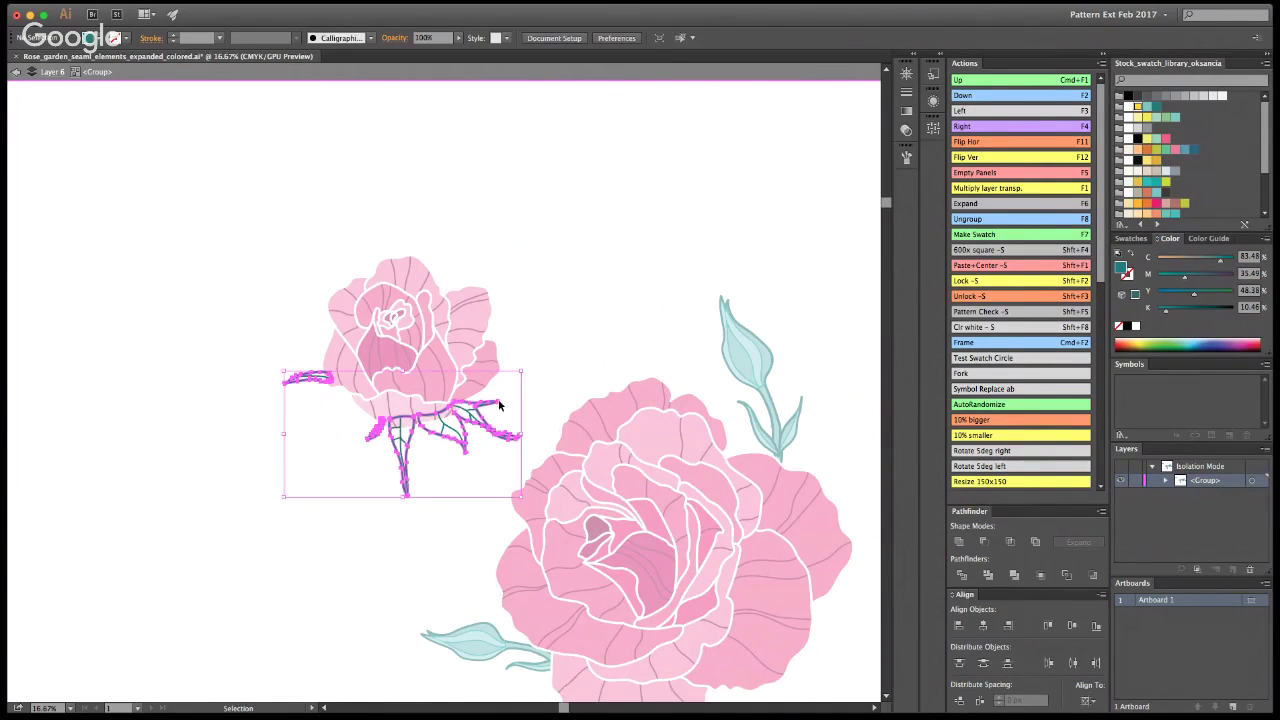
pyautogui.doubleClick(501, 406)
pyautogui.click(506, 412)
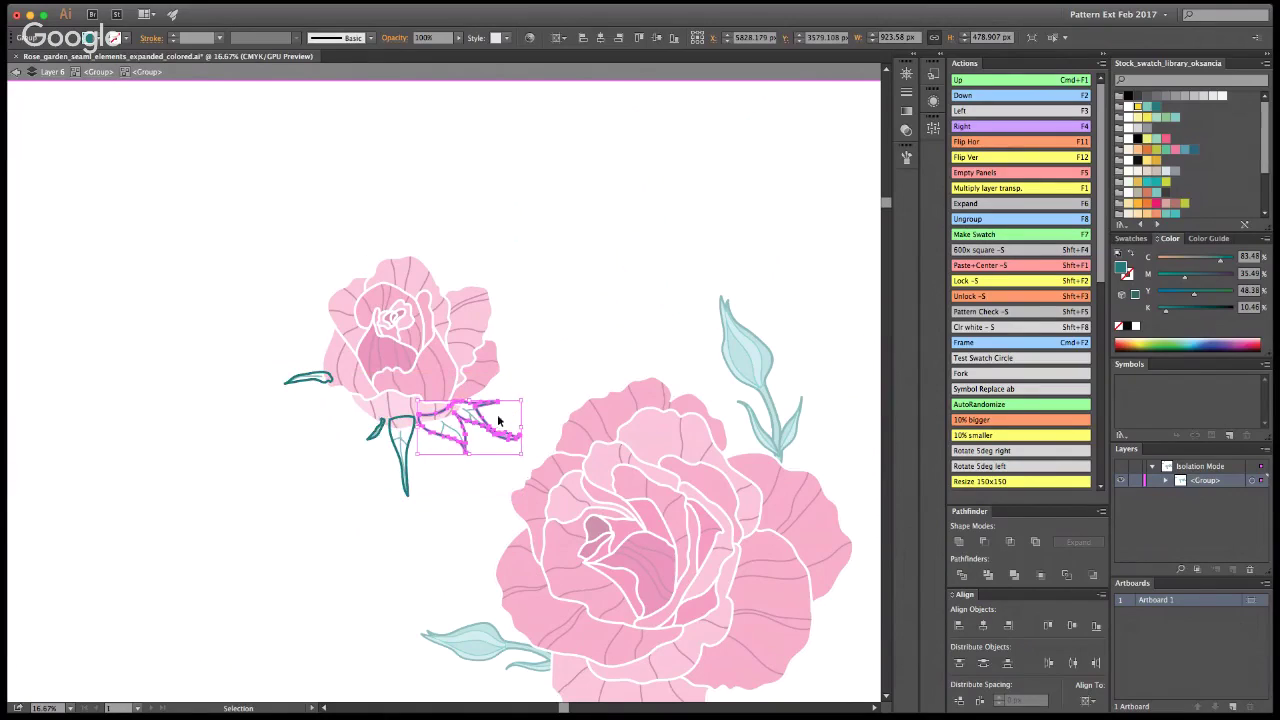
pyautogui.keyDown('shift'); pyautogui.click(406, 495); pyautogui.keyUp('shift')
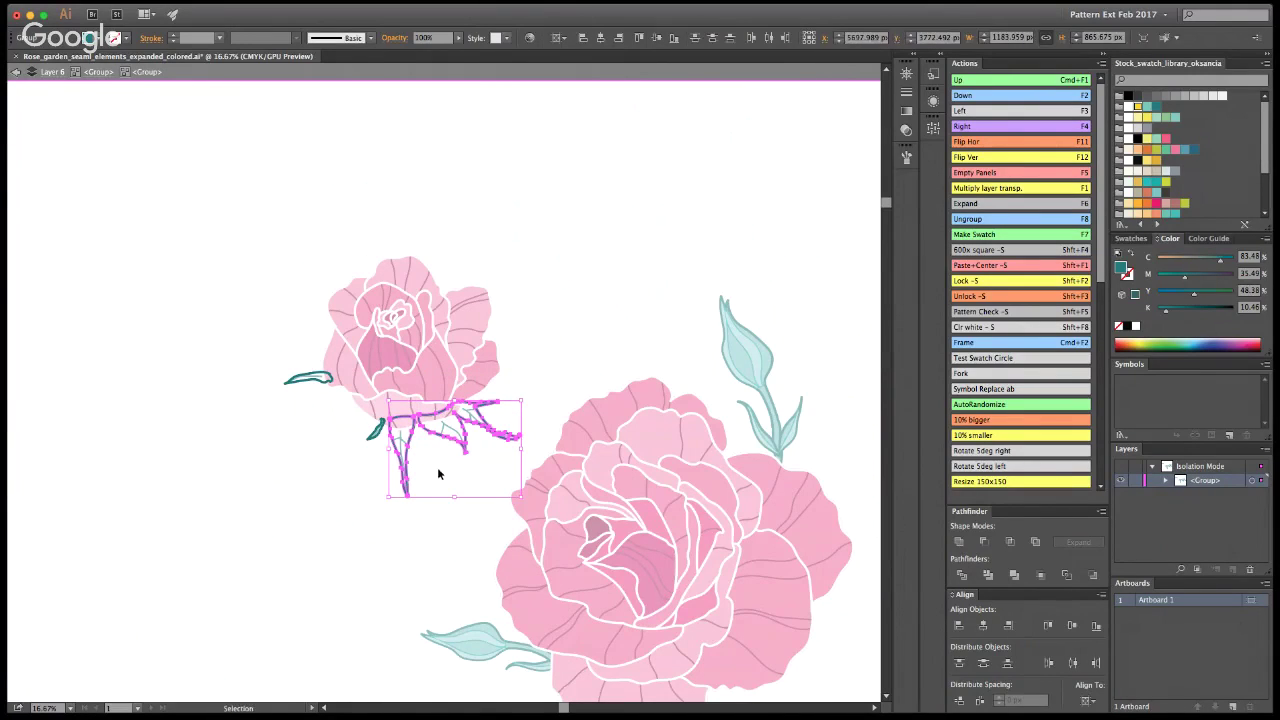
pyautogui.click(437, 467)
pyautogui.click(500, 406)
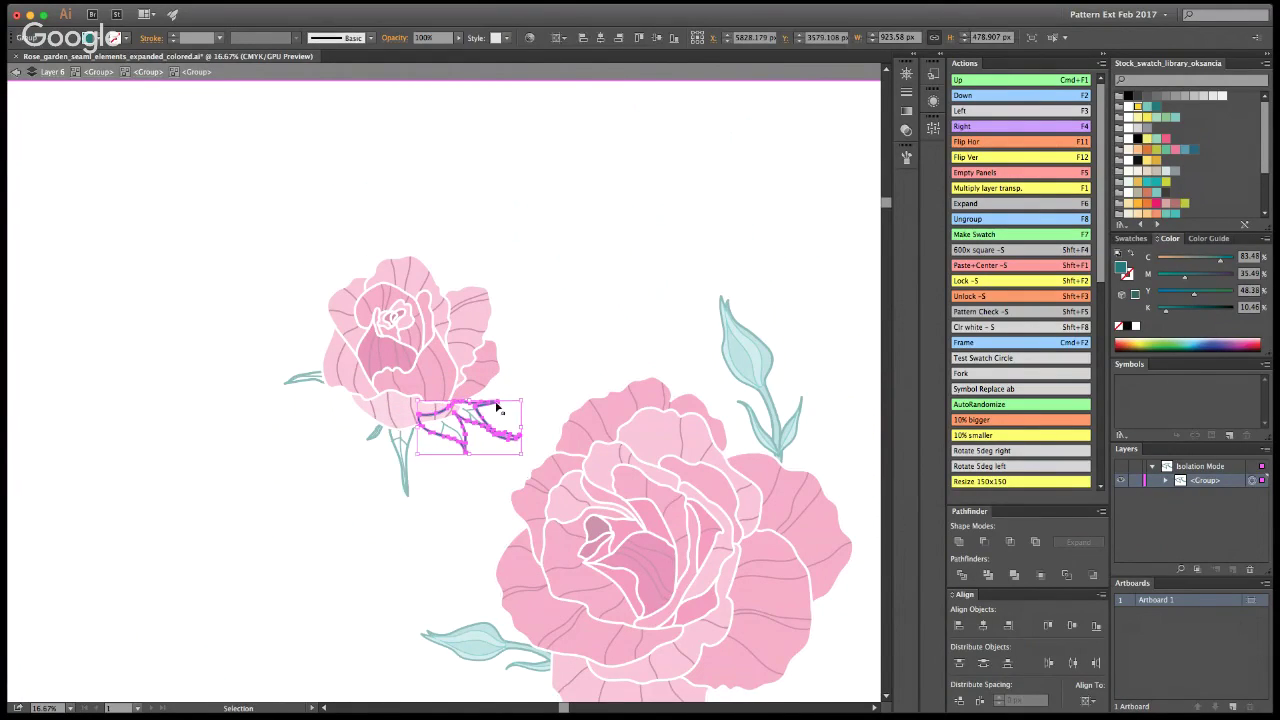
pyautogui.doubleClick(497, 406)
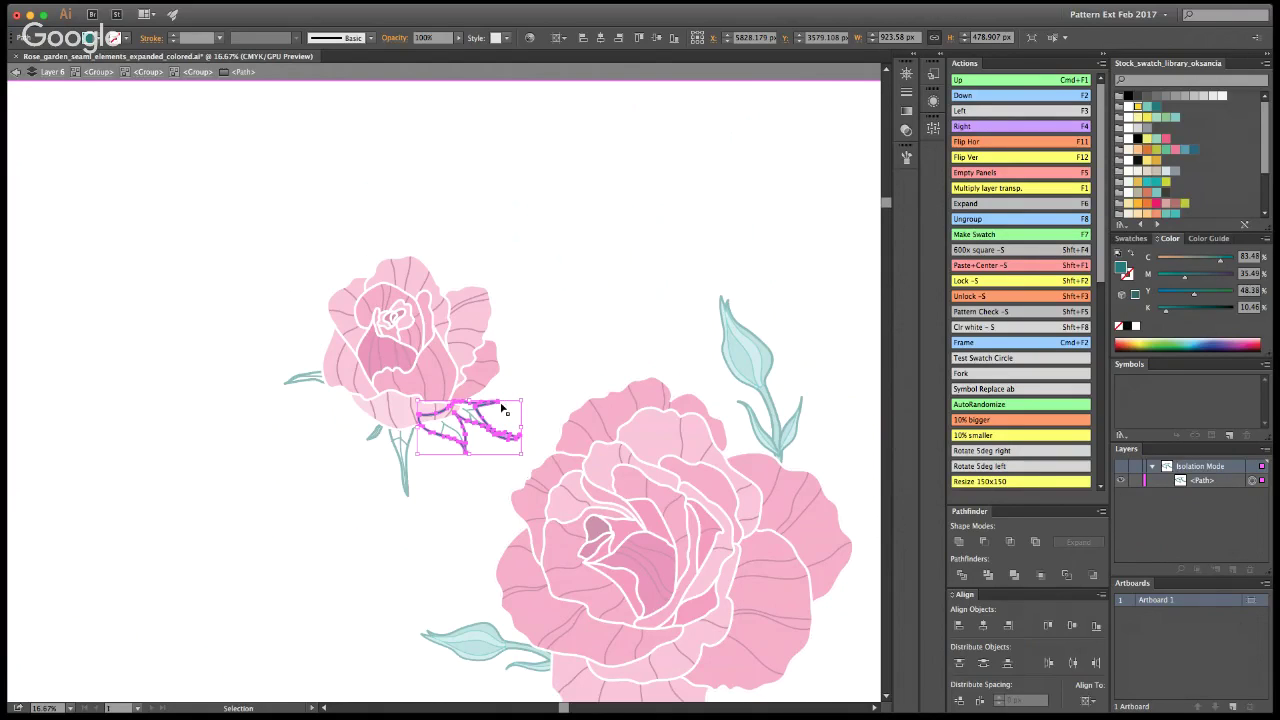
pyautogui.moveTo(522, 402); pyautogui.dragTo(520, 402)
pyautogui.click(512, 441)
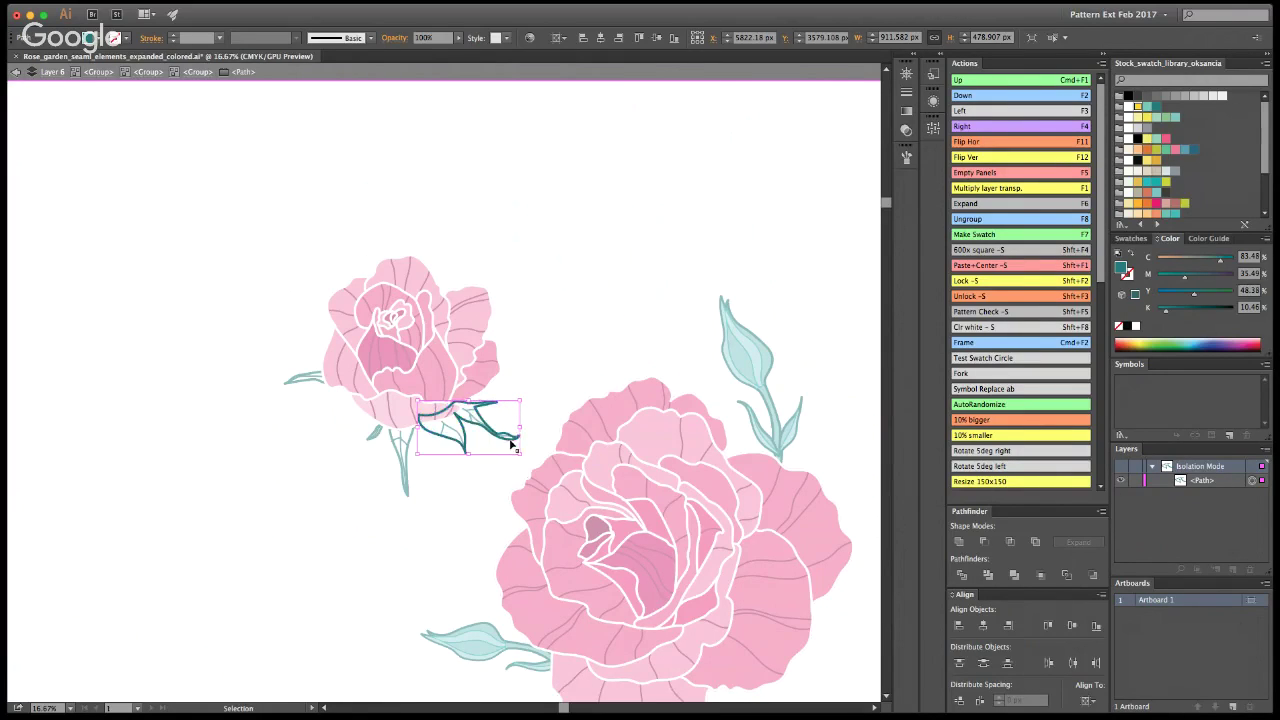
# Step: Select the right sepals' outline path and apply Pathfinder Unite to it
pyautogui.click(536, 414)
pyautogui.press('z')
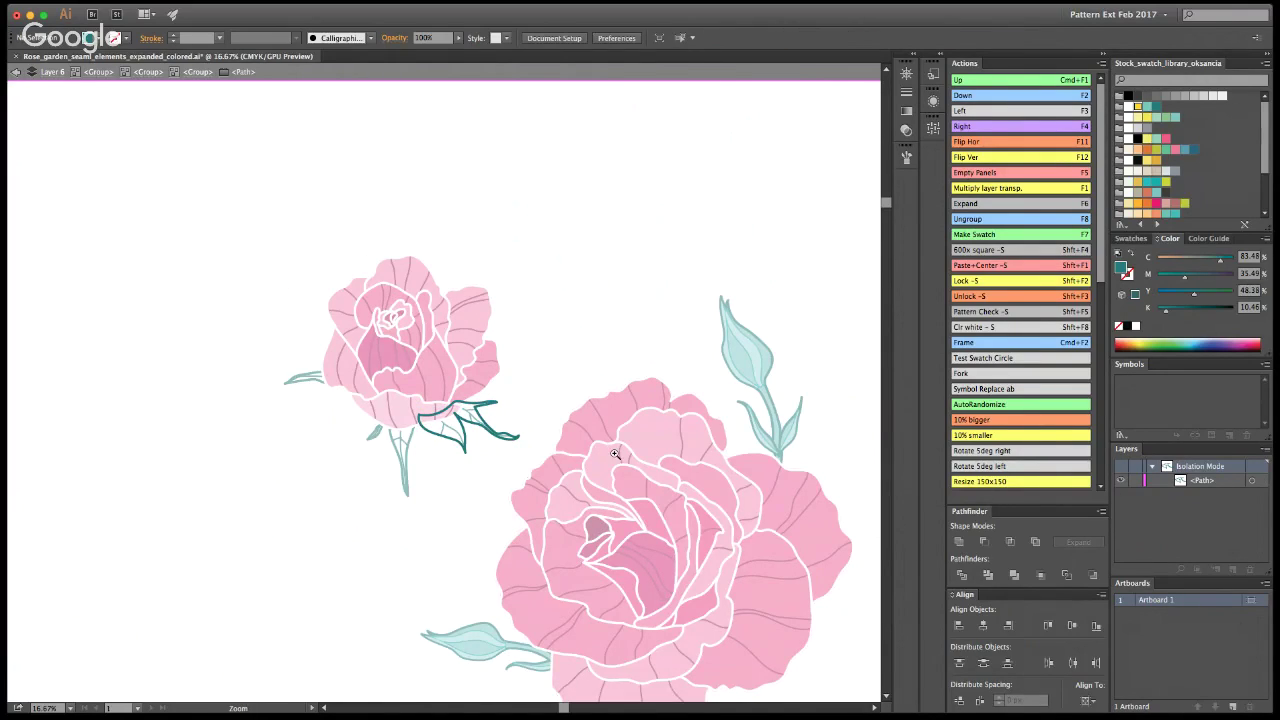
pyautogui.click(540, 432)
pyautogui.click(474, 414)
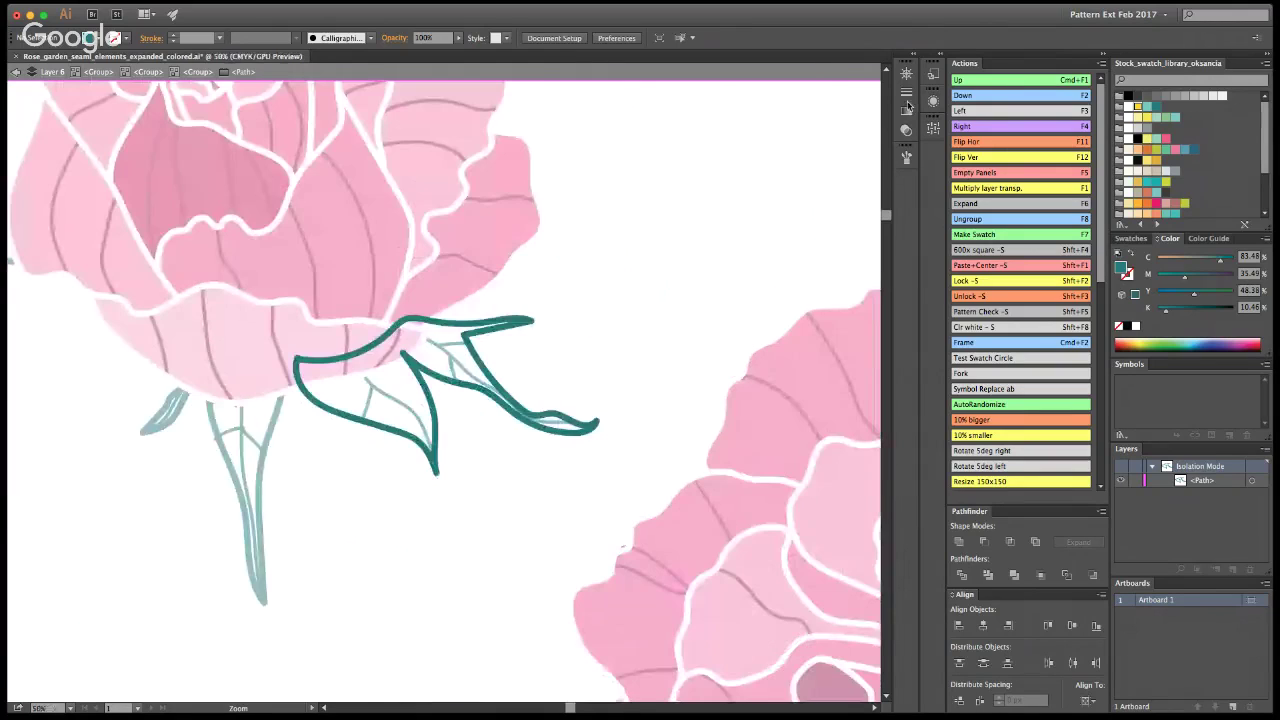
pyautogui.press('a')
pyautogui.click(533, 320)
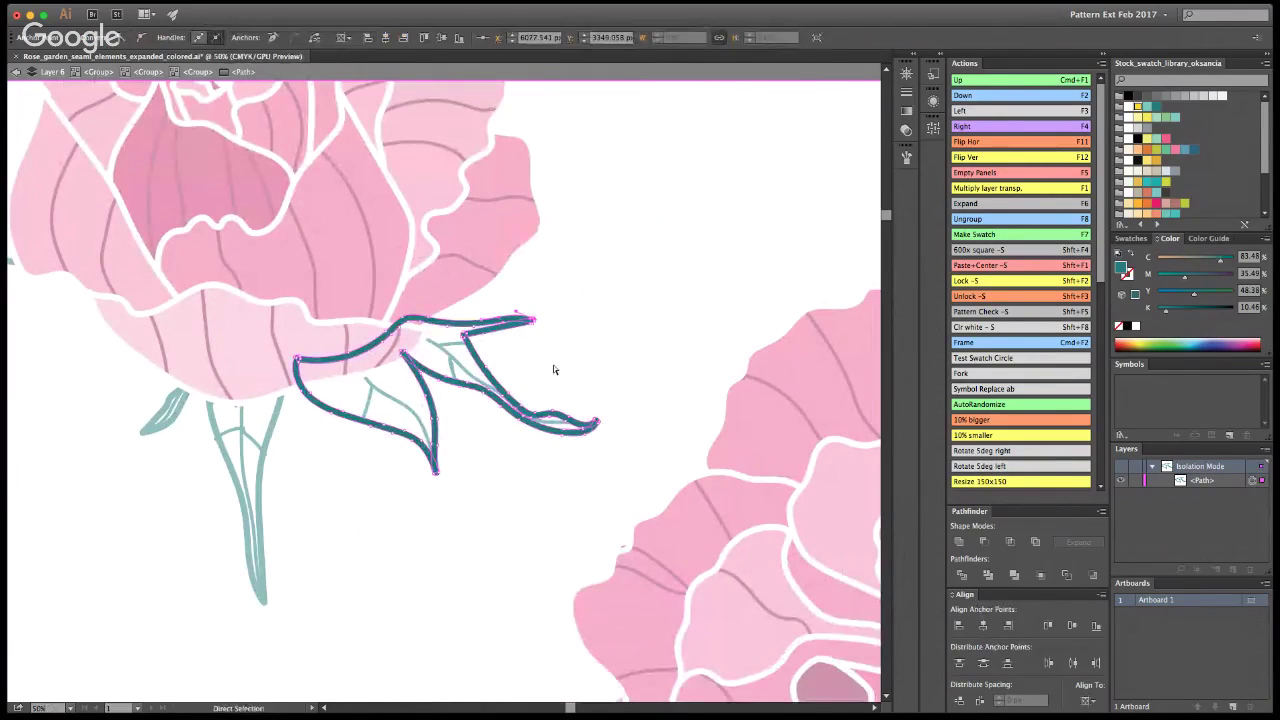
pyautogui.click(966, 543)
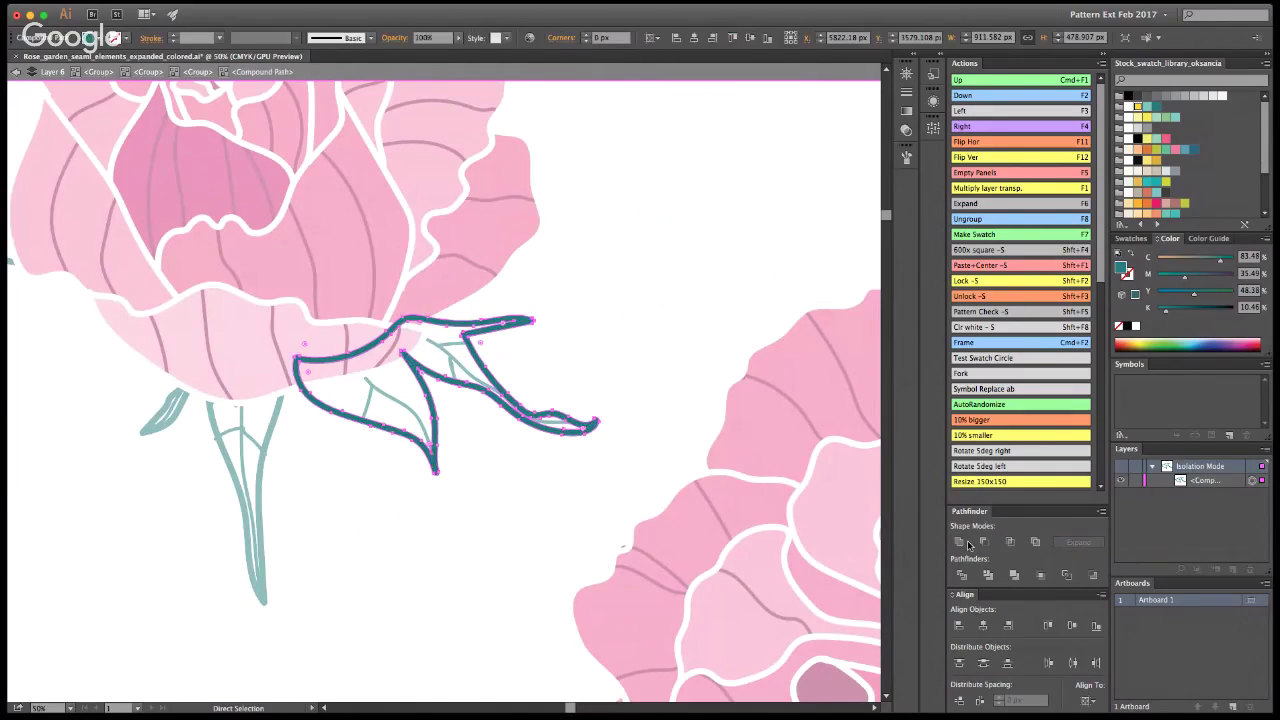
# Step: Exit isolation and paste a solid dark teal silhouette of the right sepals in front of their linework
pyautogui.click(602, 325)
pyautogui.click(532, 321)
pyautogui.click(553, 336)
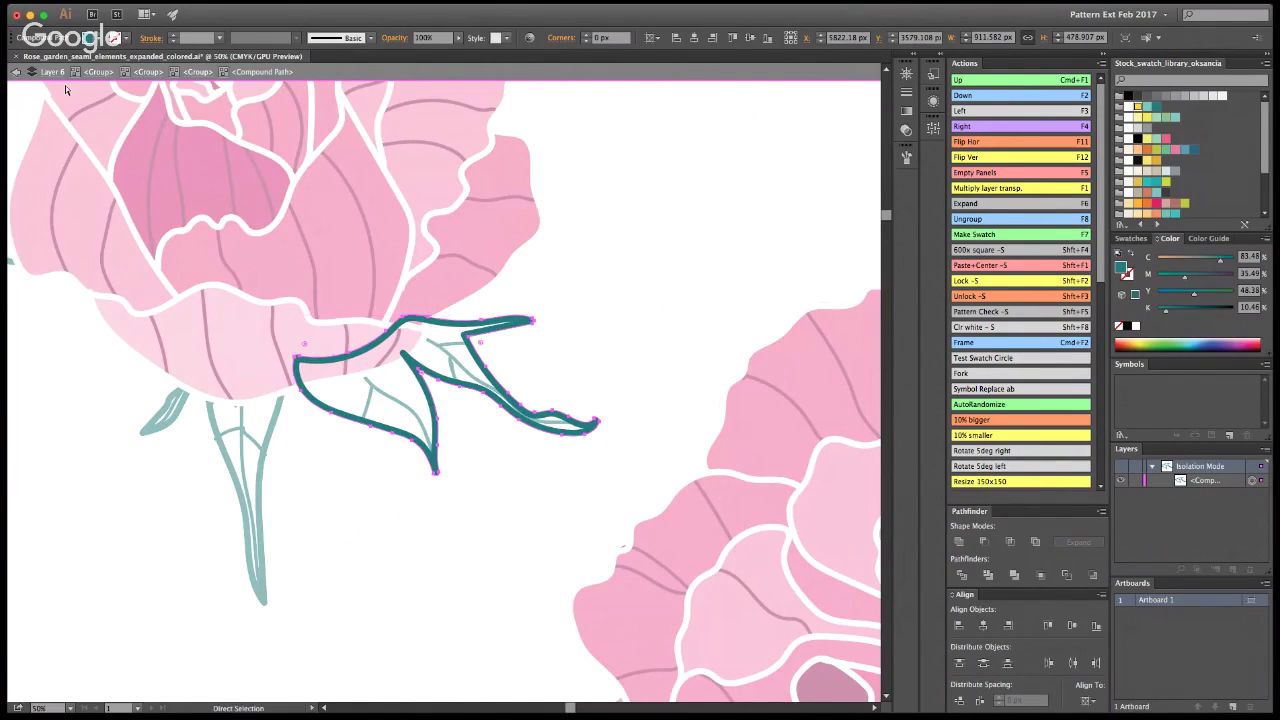
pyautogui.click(15, 73)
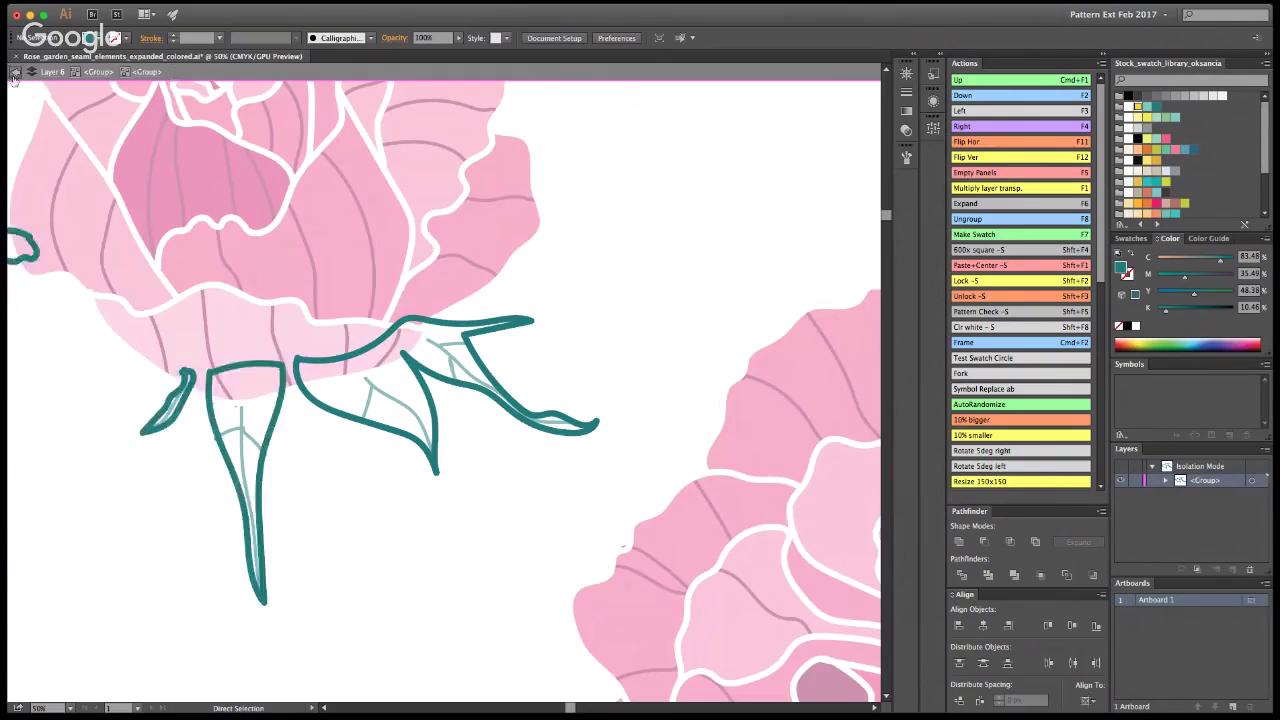
pyautogui.click(15, 73)
pyautogui.click(15, 73)
pyautogui.press('v')
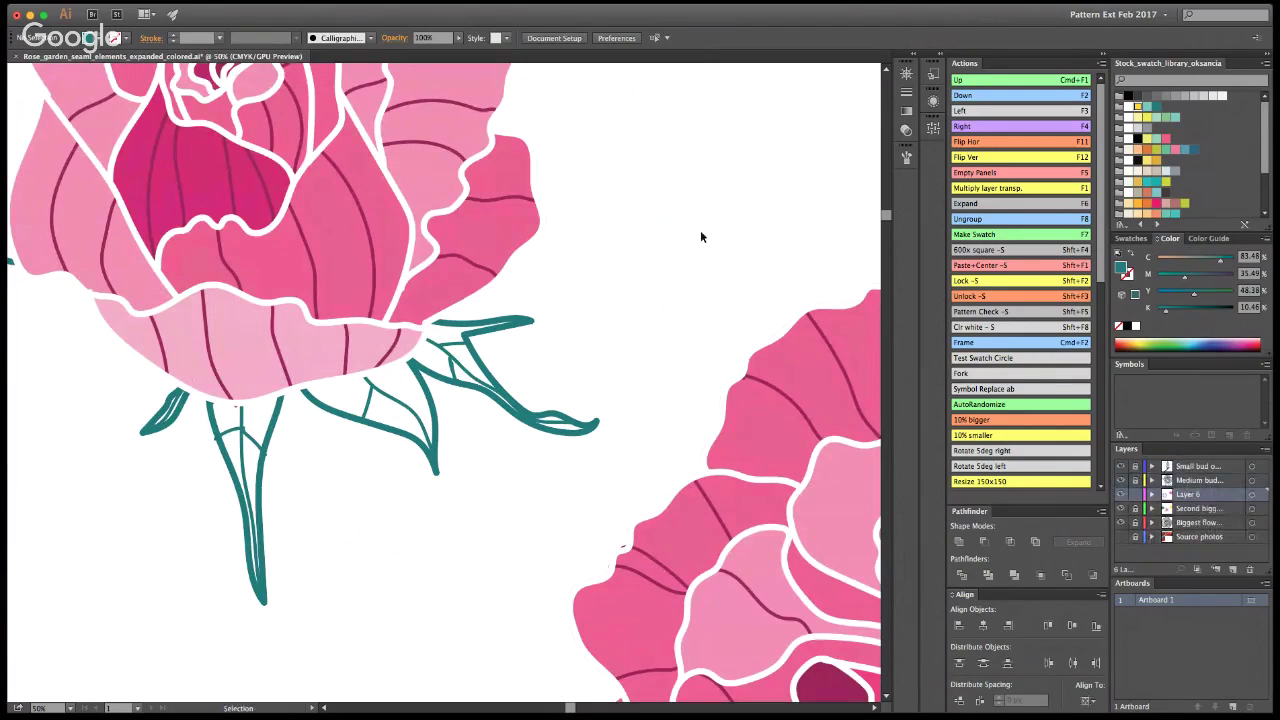
pyautogui.click(470, 386)
pyautogui.press('super+f')
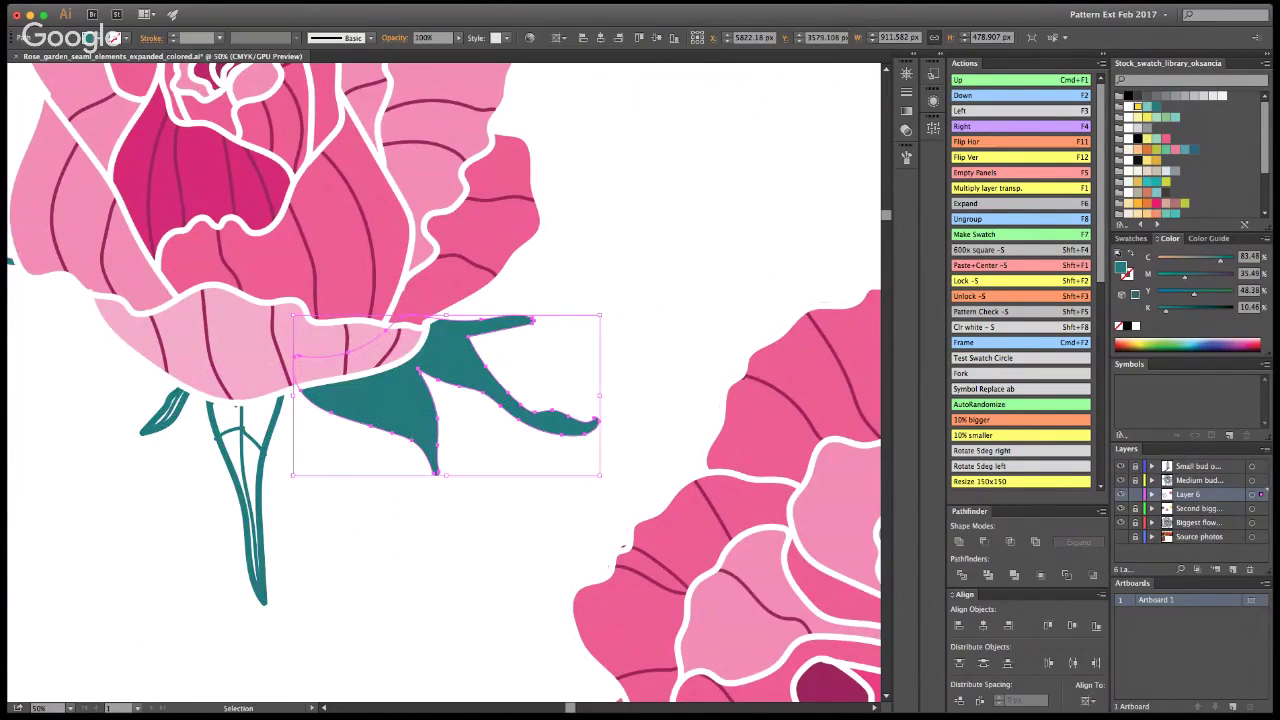
# Step: Recolour the right sepals' silhouette with the light teal sampled from the bud and place it behind the linework
pyautogui.press('super+equal')
pyautogui.press('super+minus')
pyautogui.press('super+minus')
pyautogui.press('super+minus')
pyautogui.press('super+minus')
pyautogui.press('super+minus')
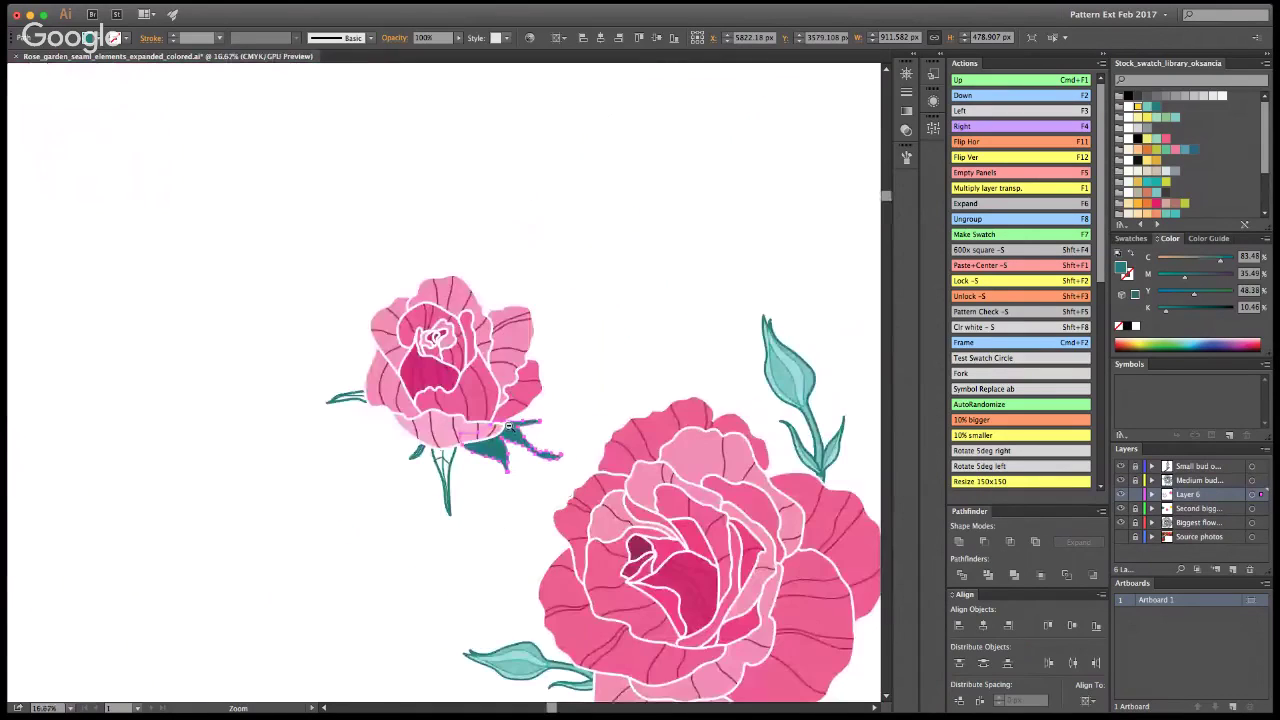
pyautogui.press('super+minus')
pyautogui.press('i')
pyautogui.click(652, 314)
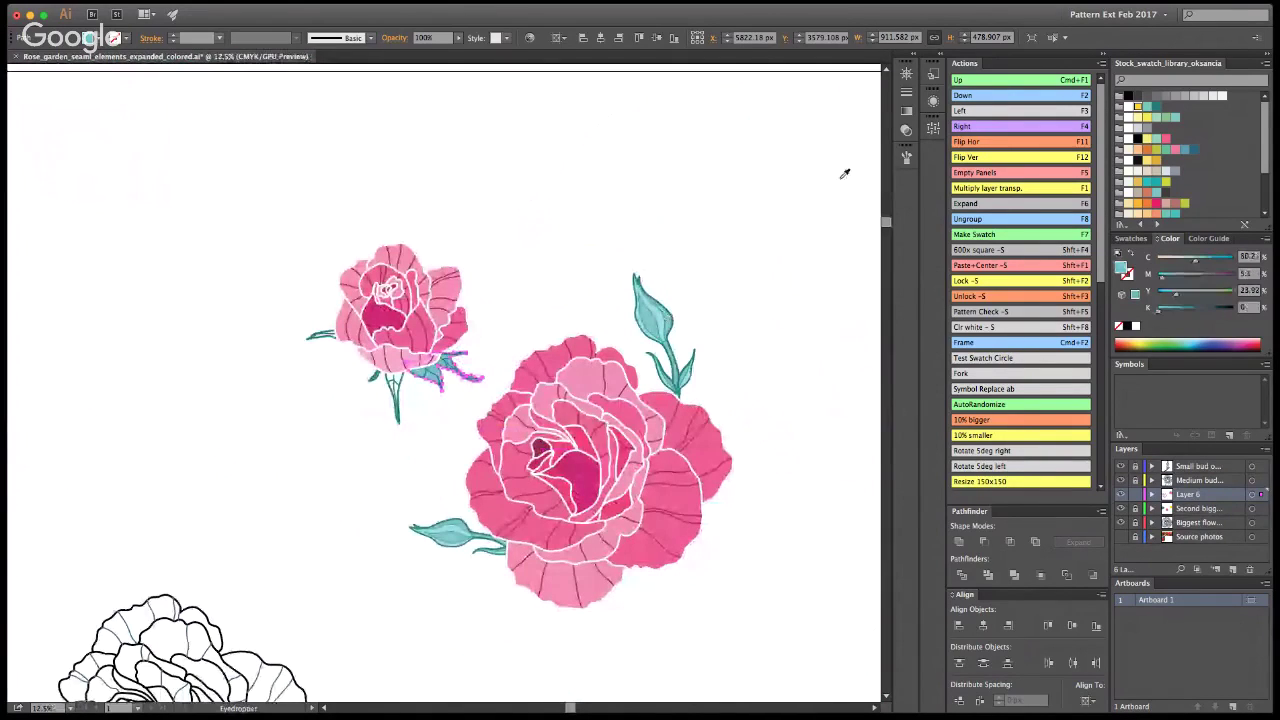
pyautogui.press('a')
pyautogui.click(398, 408)
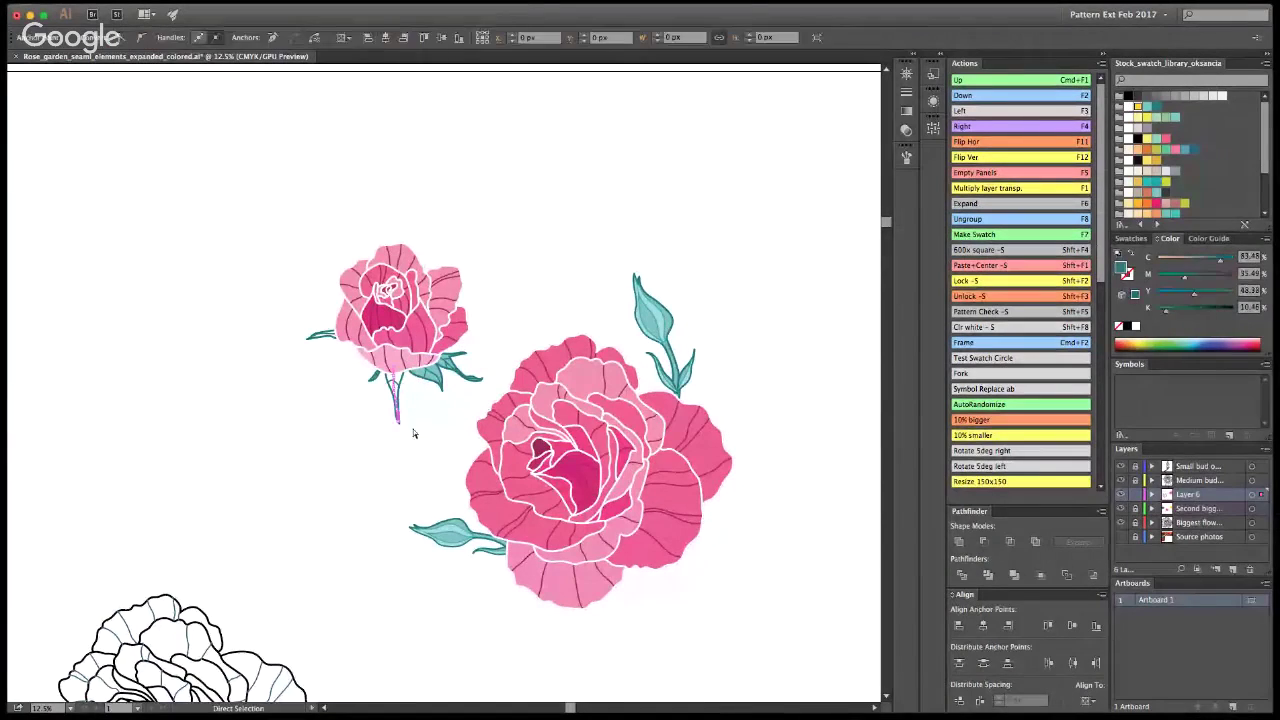
pyautogui.press('v')
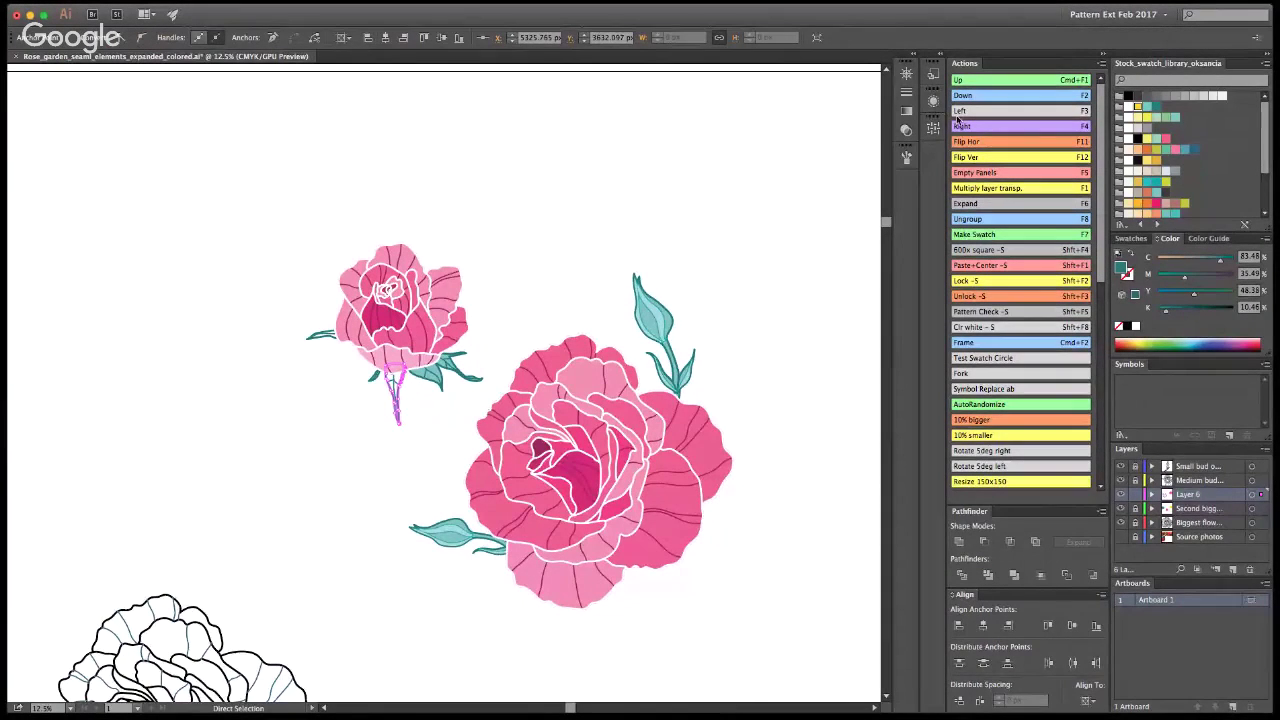
pyautogui.click(386, 378)
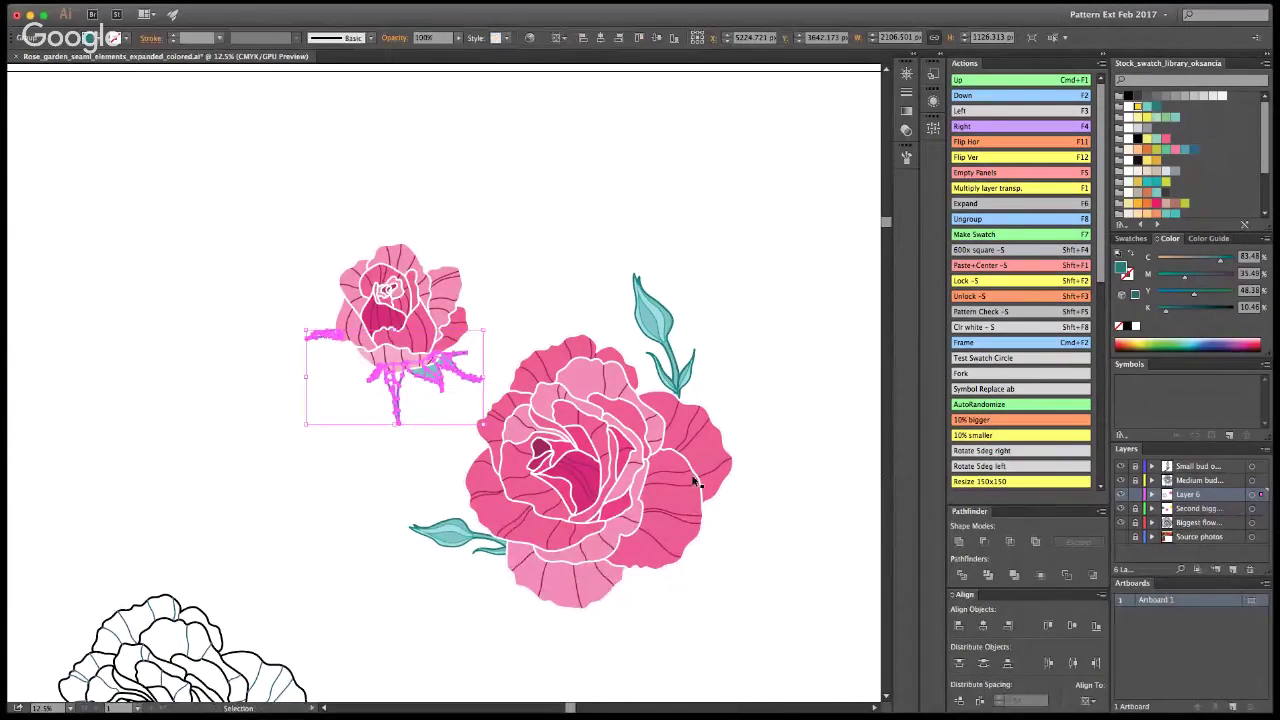
pyautogui.doubleClick(391, 389)
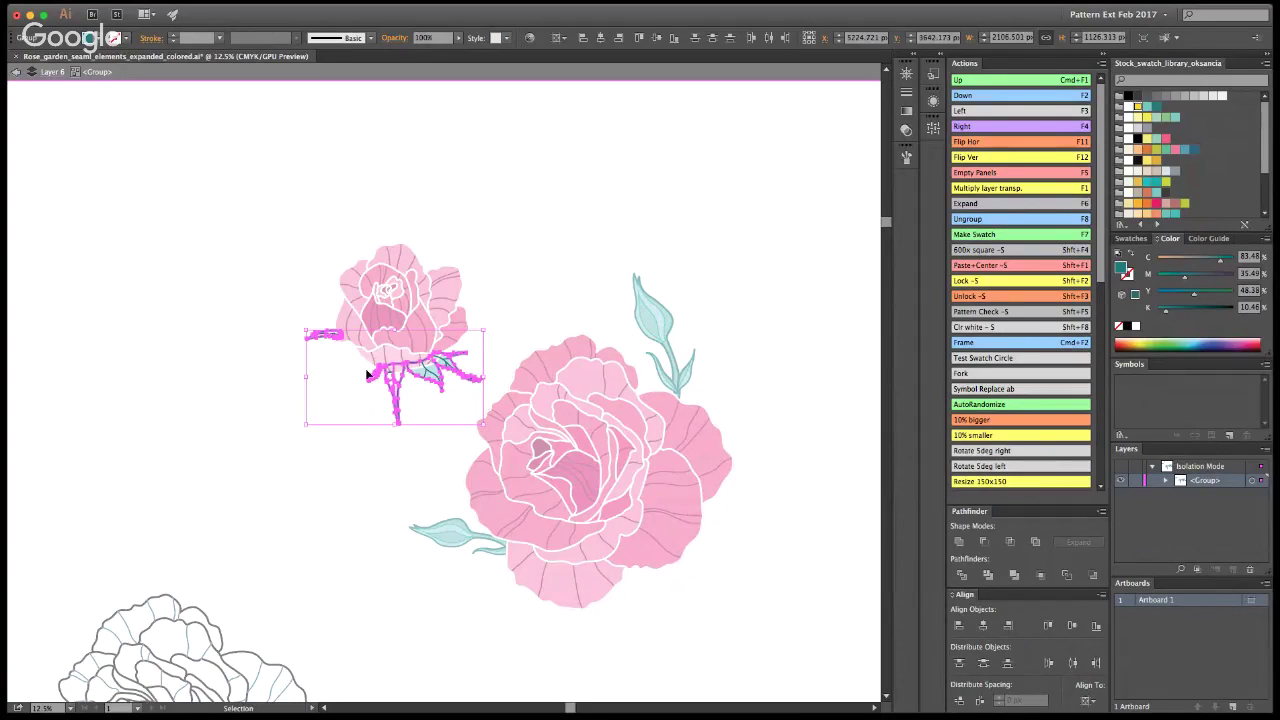
pyautogui.doubleClick(406, 430)
pyautogui.moveTo(411, 442); pyautogui.dragTo(358, 382)
pyautogui.doubleClick(399, 413)
pyautogui.click(16, 73)
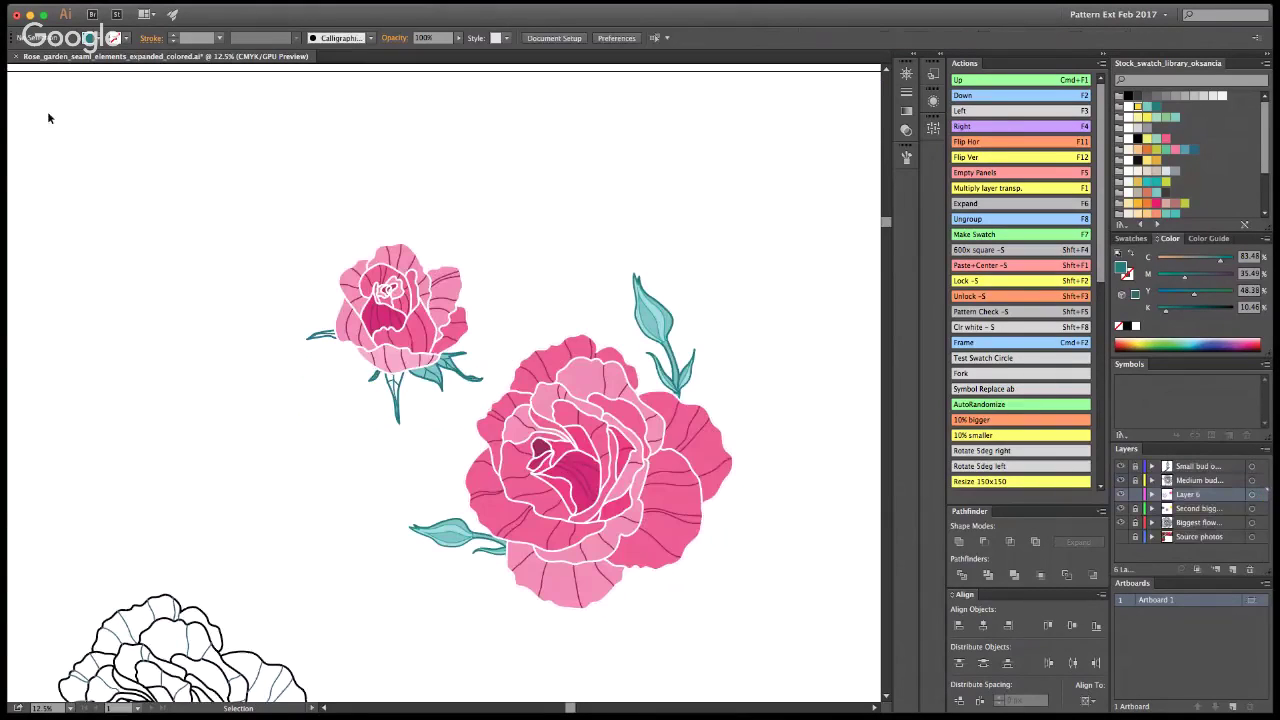
# Step: Move the sepal linework and its light teal fill about 944 px left and 592 px down, clear of the small rose
pyautogui.click(435, 371)
pyautogui.keyDown('shift'); pyautogui.click(398, 391); pyautogui.keyUp('shift')
pyautogui.keyDown('shift'); pyautogui.click(437, 379); pyautogui.keyUp('shift')
pyautogui.moveTo(437, 379); pyautogui.dragTo(357, 429)
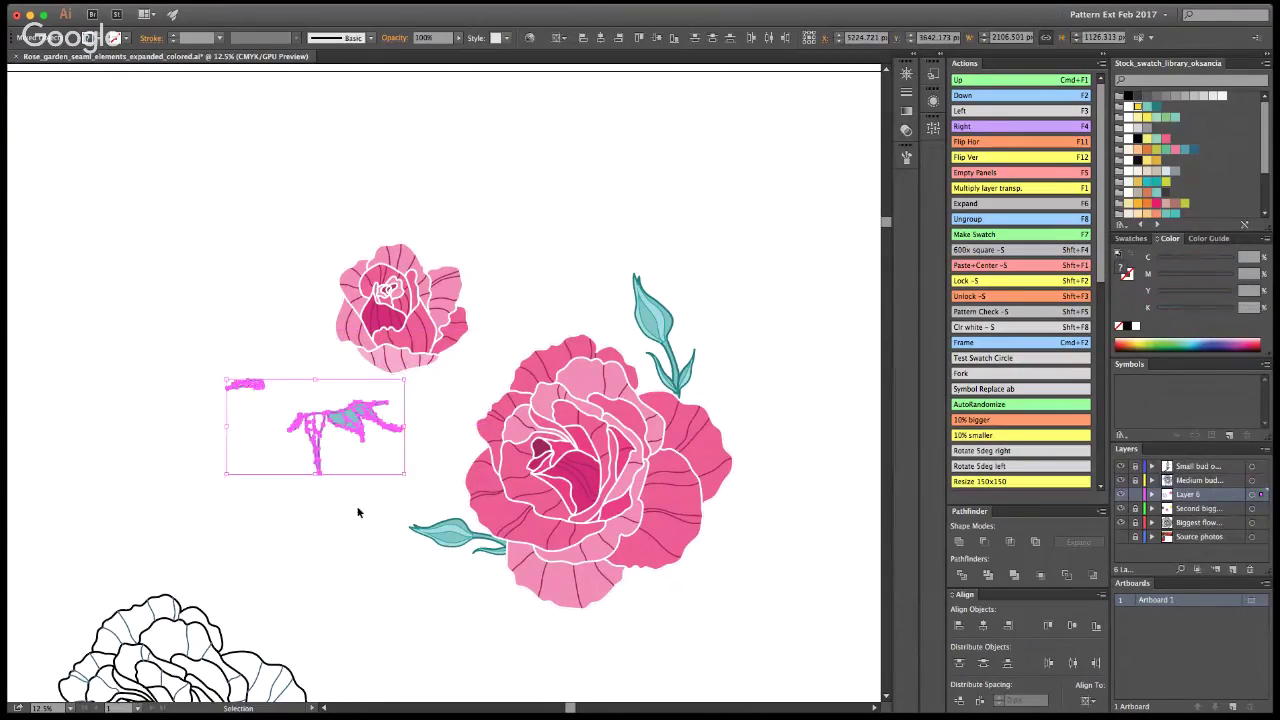
pyautogui.click(357, 514)
# Step: Ungroup the dark teal sepal linework so that each sepal can be selected separately
pyautogui.click(340, 432)
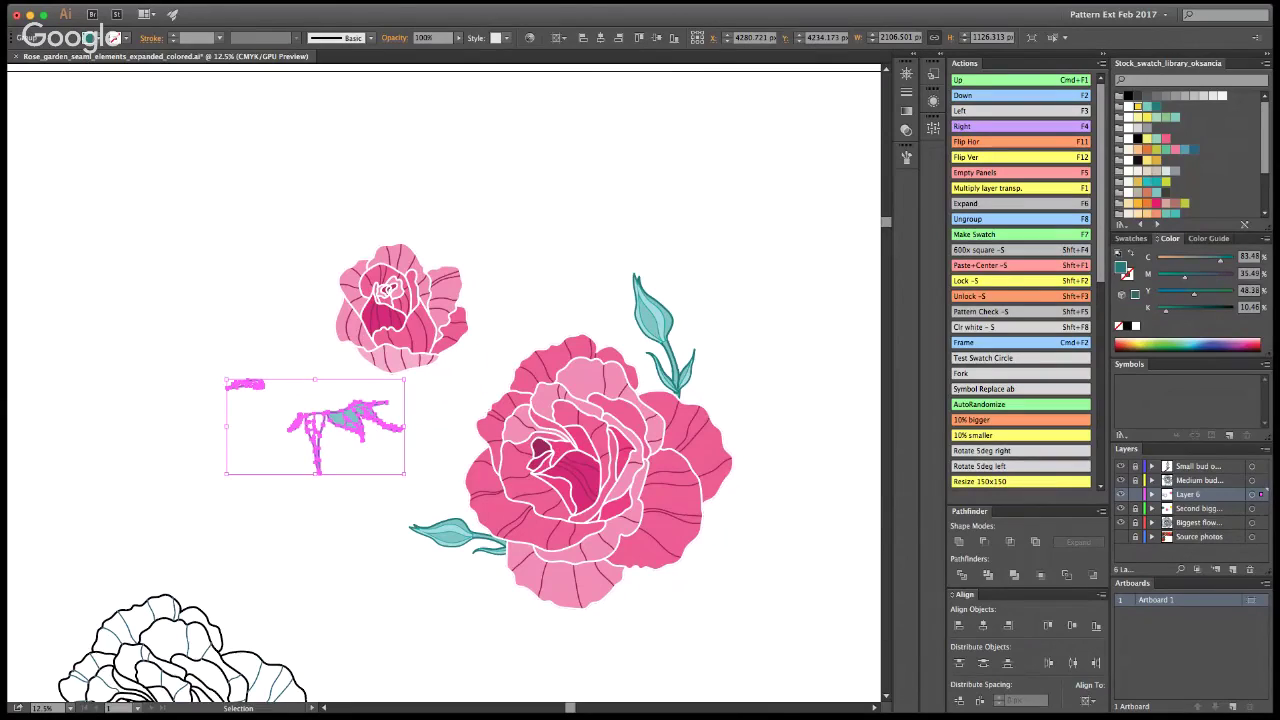
pyautogui.click(274, 449)
pyautogui.click(318, 470)
pyautogui.click(135, 393)
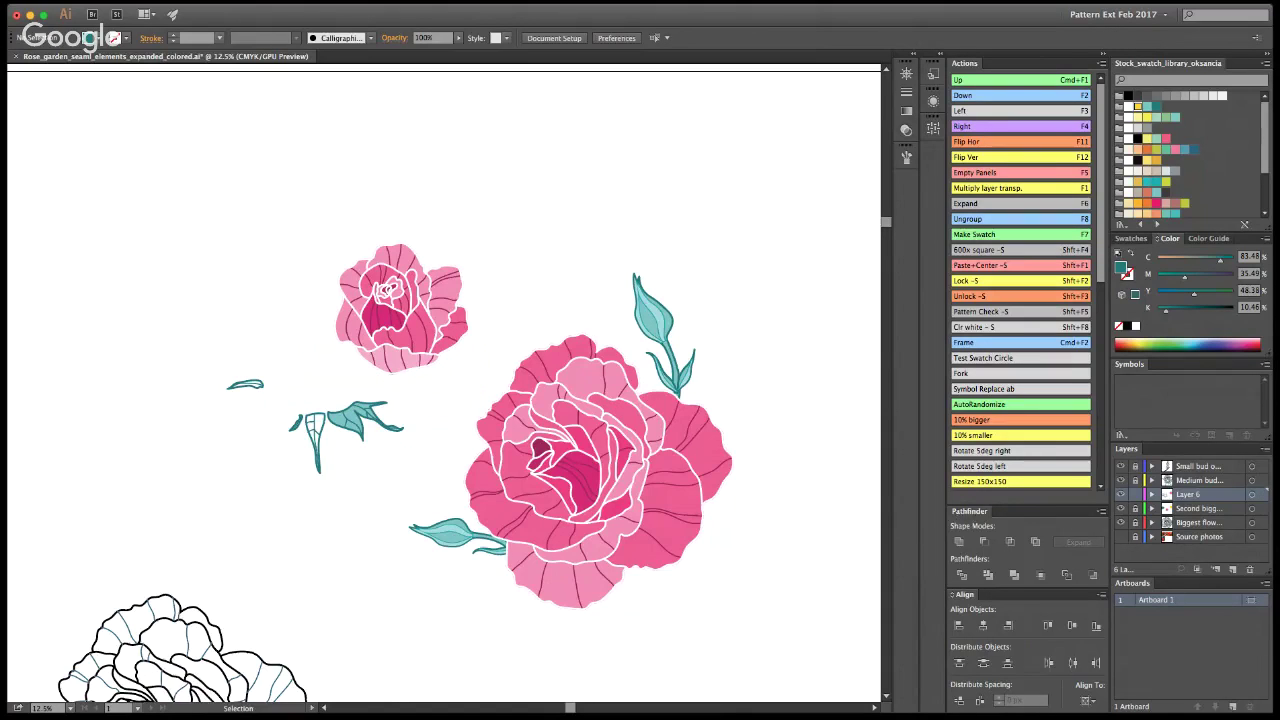
# Step: Isolate and select the central sepal's outline compound path, and return to the full artwork
pyautogui.press('z')
pyautogui.doubleClick(328, 415)
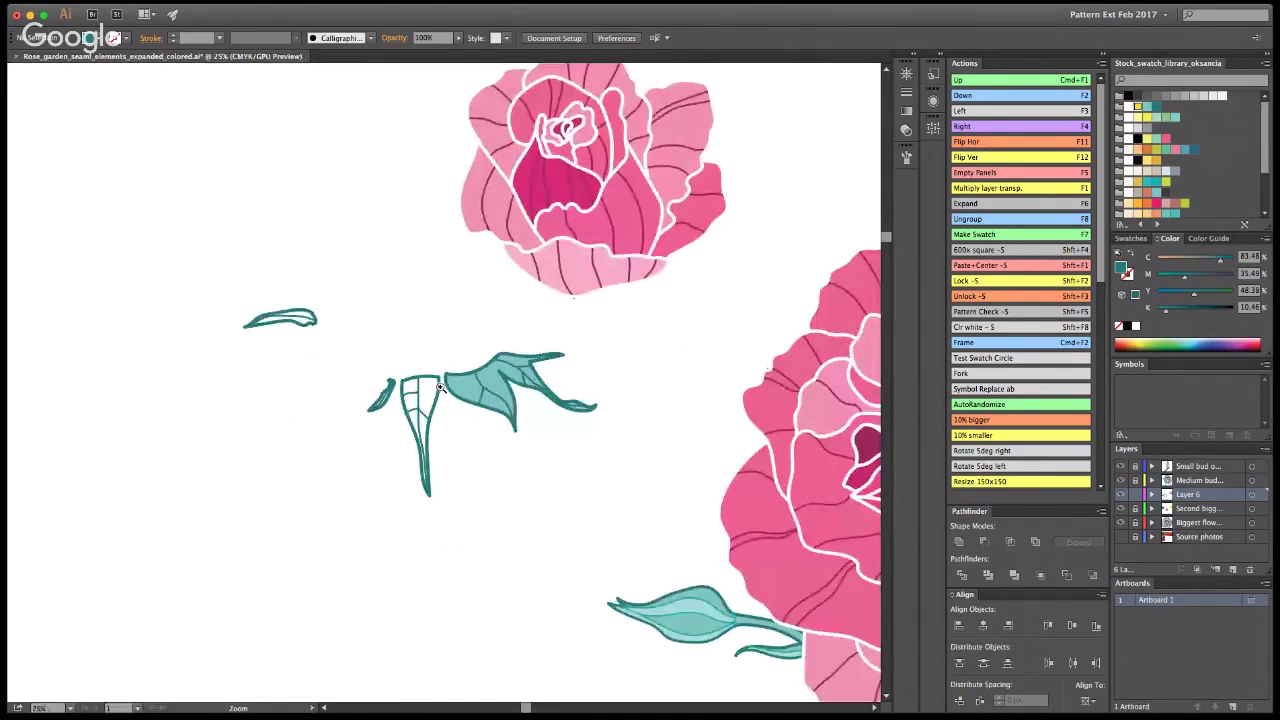
pyautogui.click(440, 387)
pyautogui.click(438, 405)
pyautogui.click(414, 389)
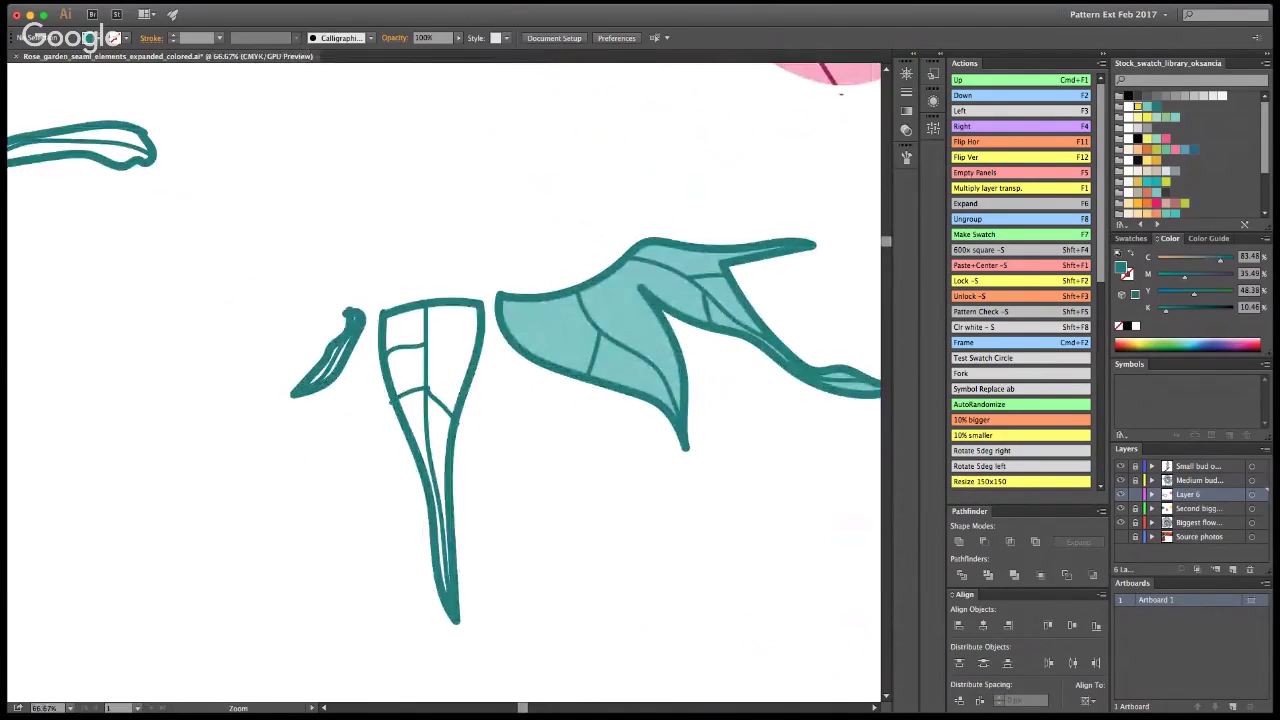
pyautogui.hotkey('shift', 'e')
pyautogui.press('v')
pyautogui.click(388, 320)
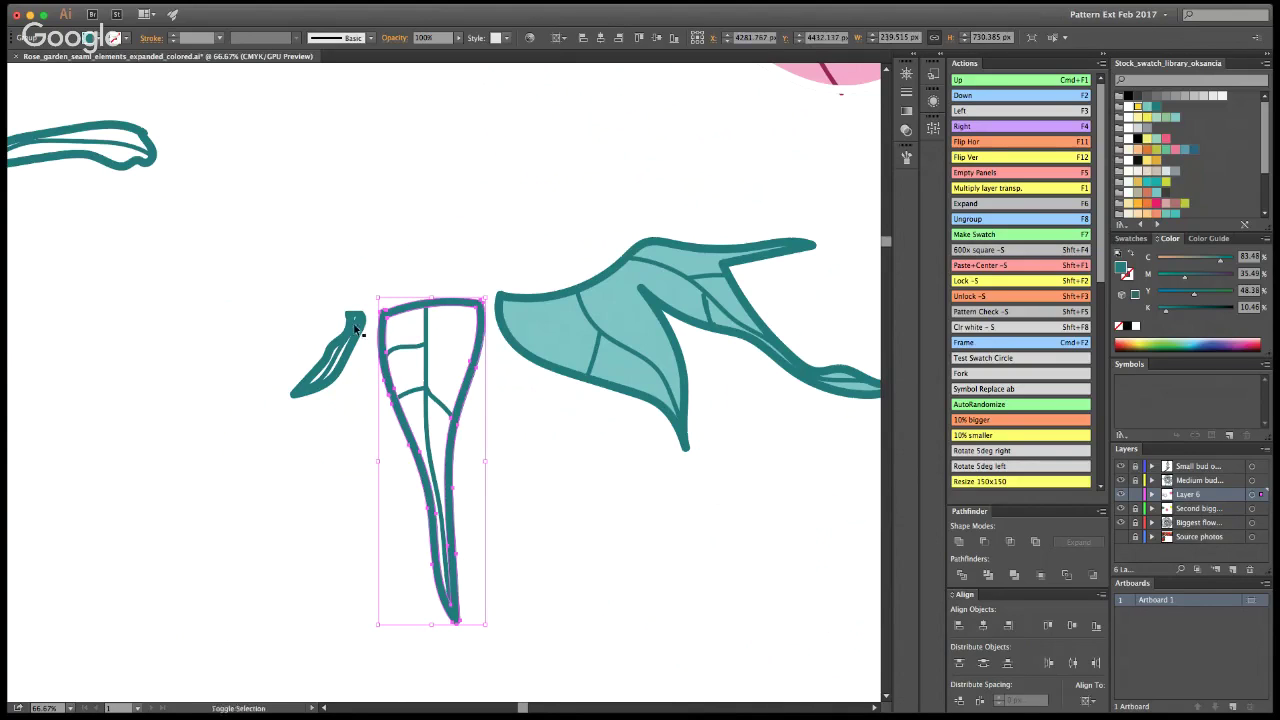
pyautogui.doubleClick(457, 624)
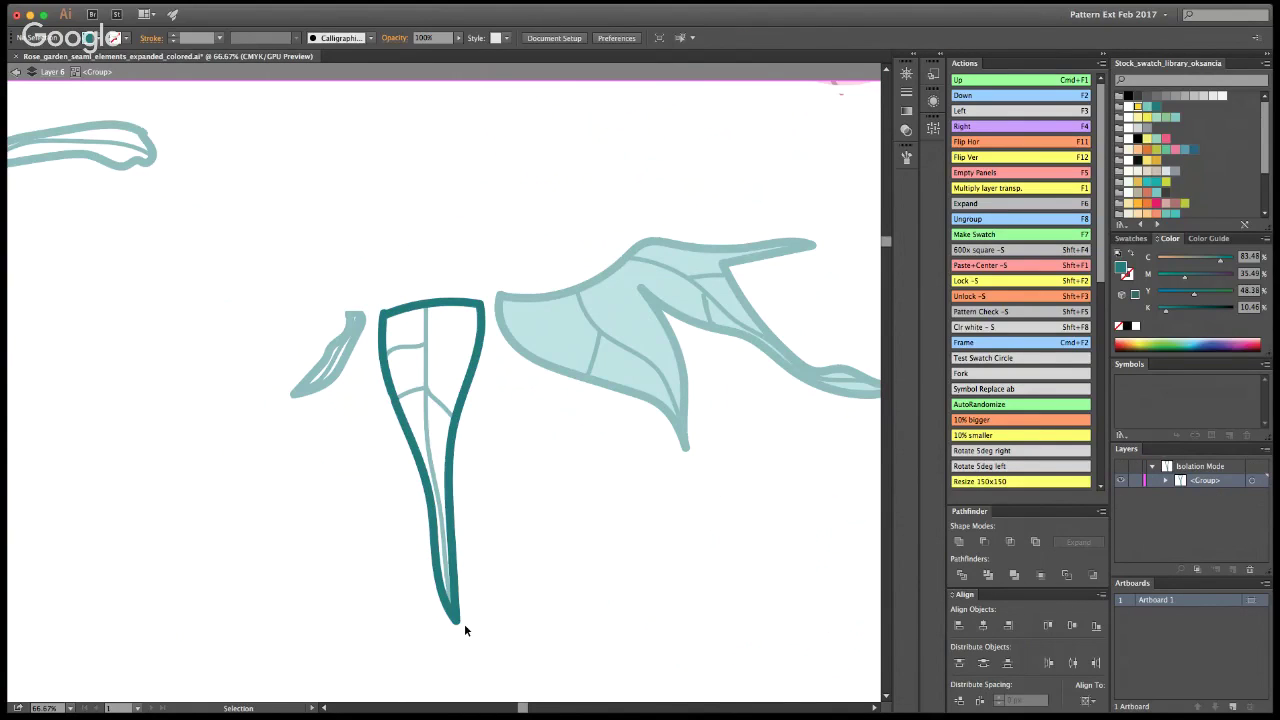
pyautogui.doubleClick(458, 622)
pyautogui.click(458, 622)
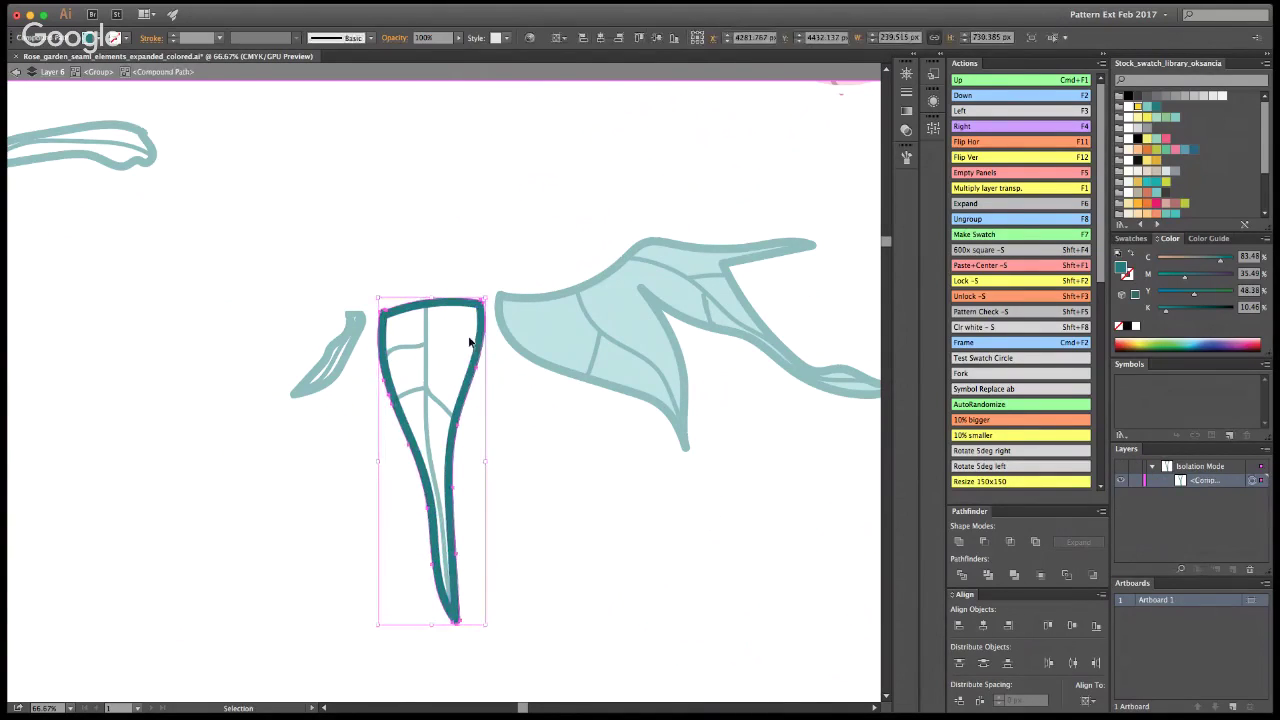
pyautogui.click(10, 74)
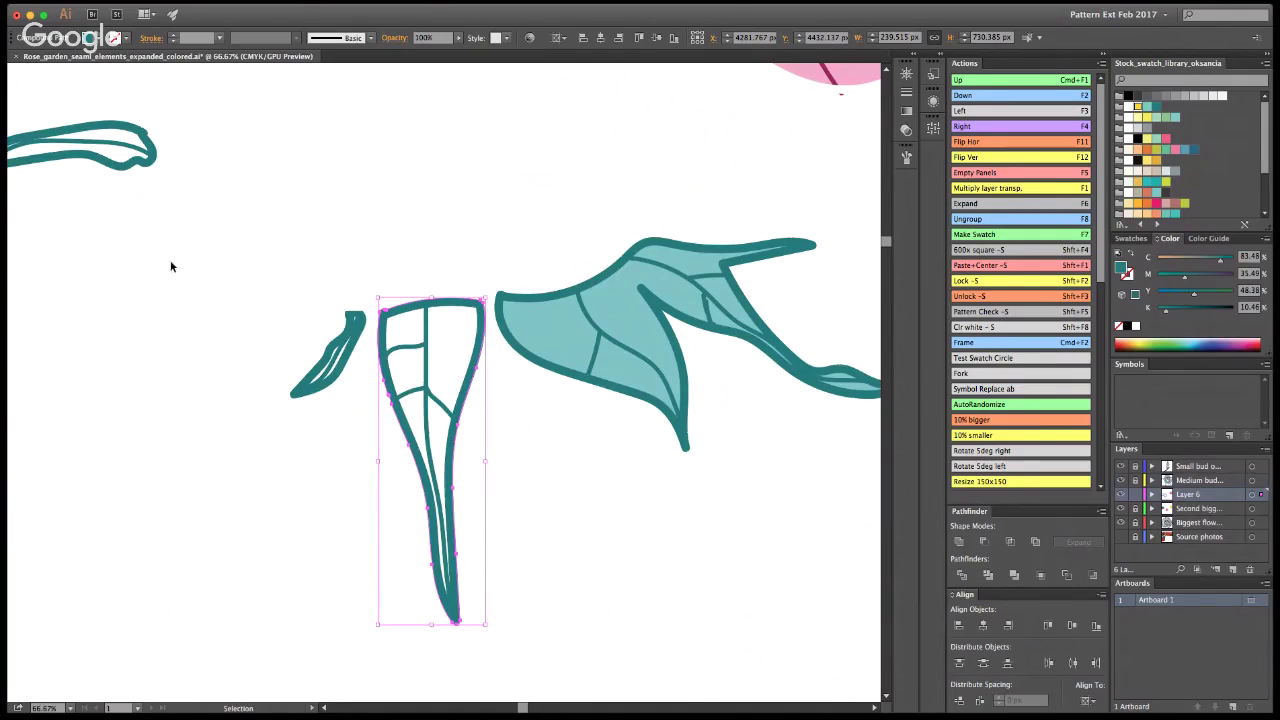
# Step: Create a solid silhouette of the central sepal's outline and fill it with the light teal sampled from the right sepals
pyautogui.hotkey('shift', 'x')
pyautogui.press('i')
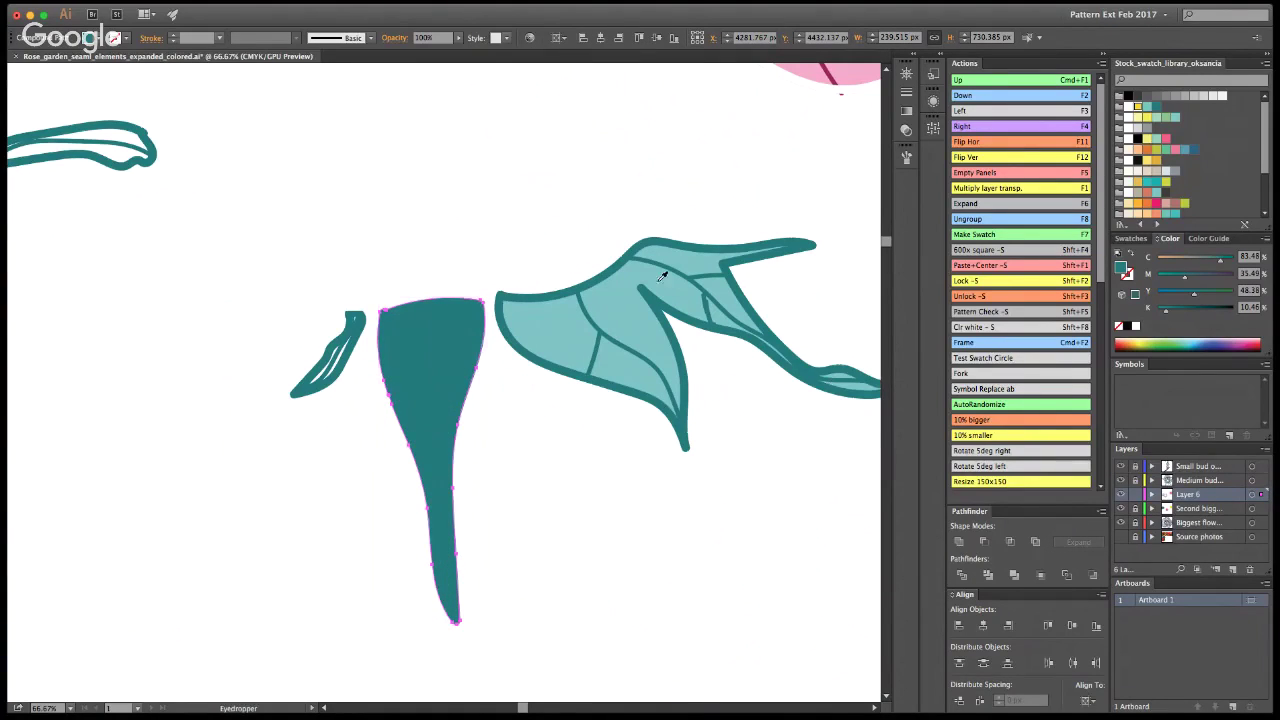
pyautogui.click(625, 298)
pyautogui.press('v')
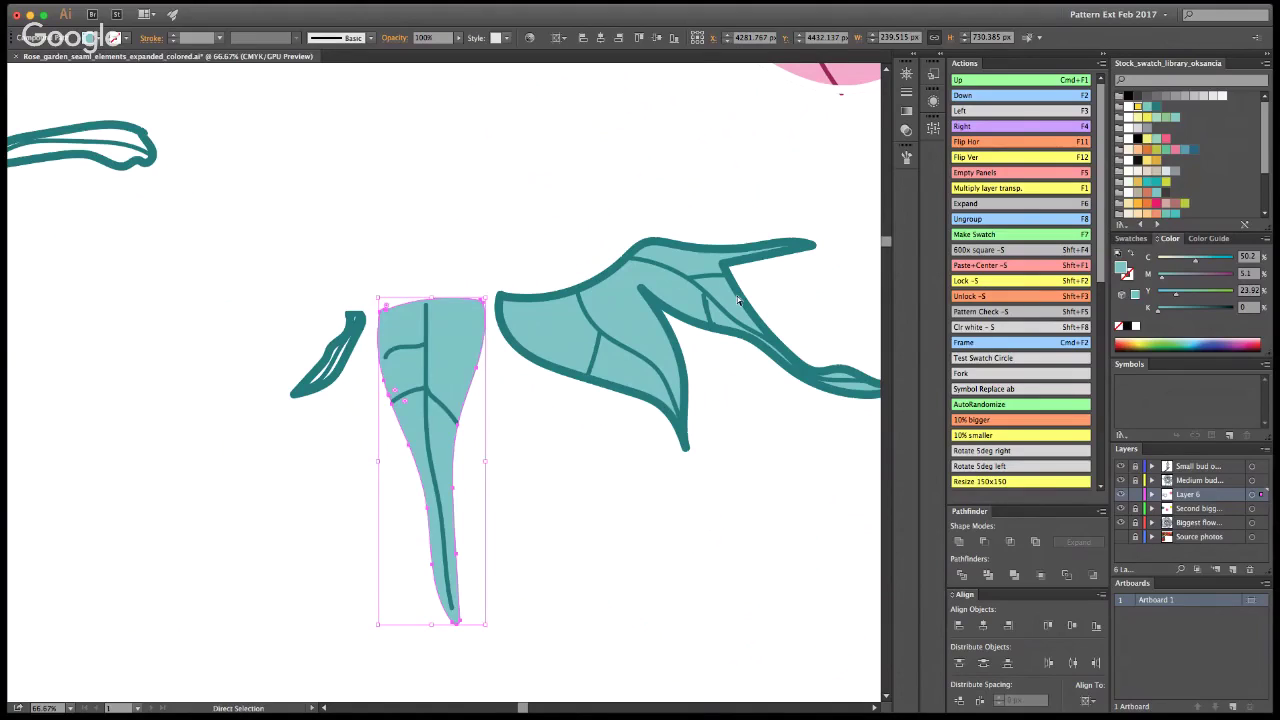
# Step: Send the central sepal's light teal silhouette behind its dark teal outline and veins, and deselect it
pyautogui.hotkey('shift', 'x')
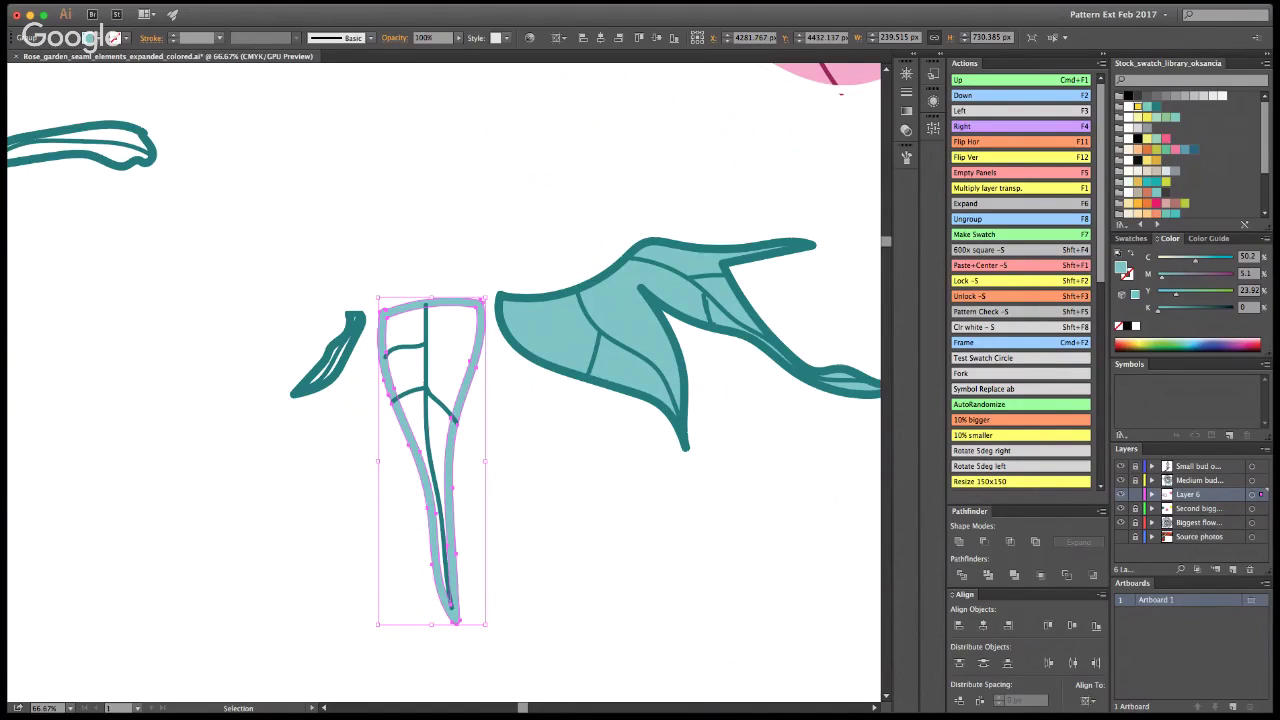
pyautogui.press('super+shift+[')
pyautogui.press('super+alt+shift+8')
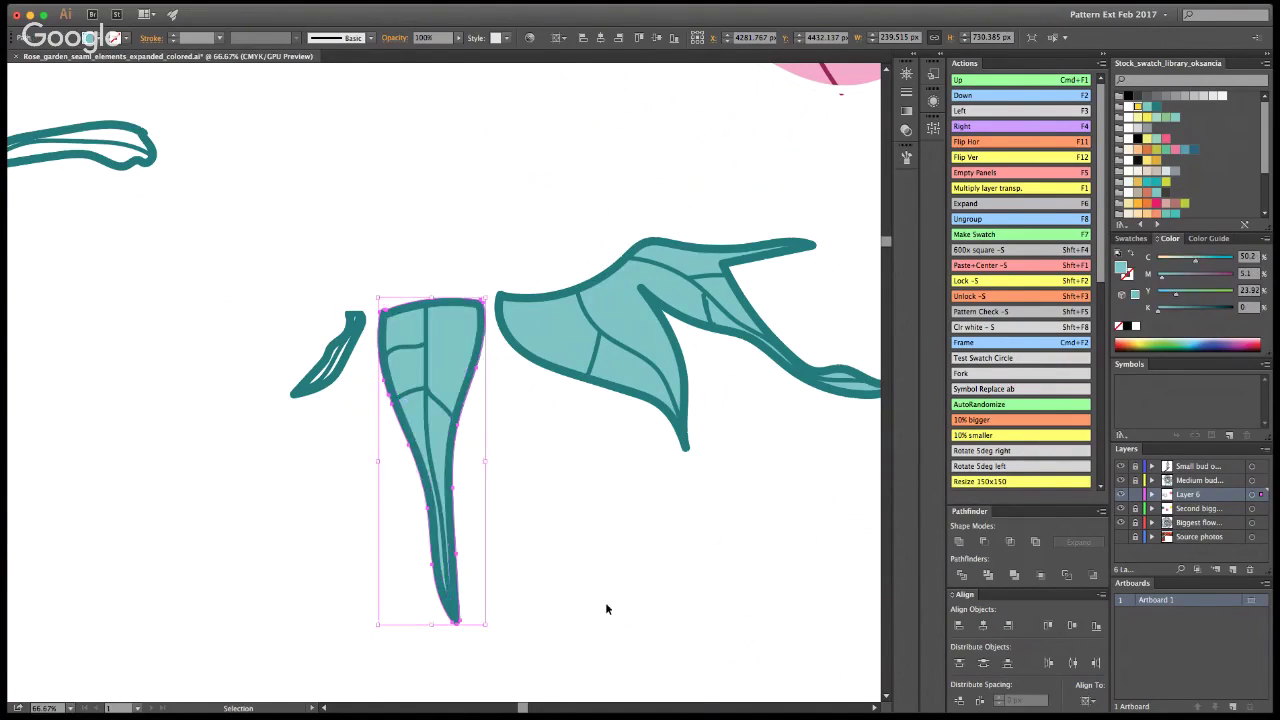
pyautogui.click(605, 604)
pyautogui.hotkey('shift', 'e')
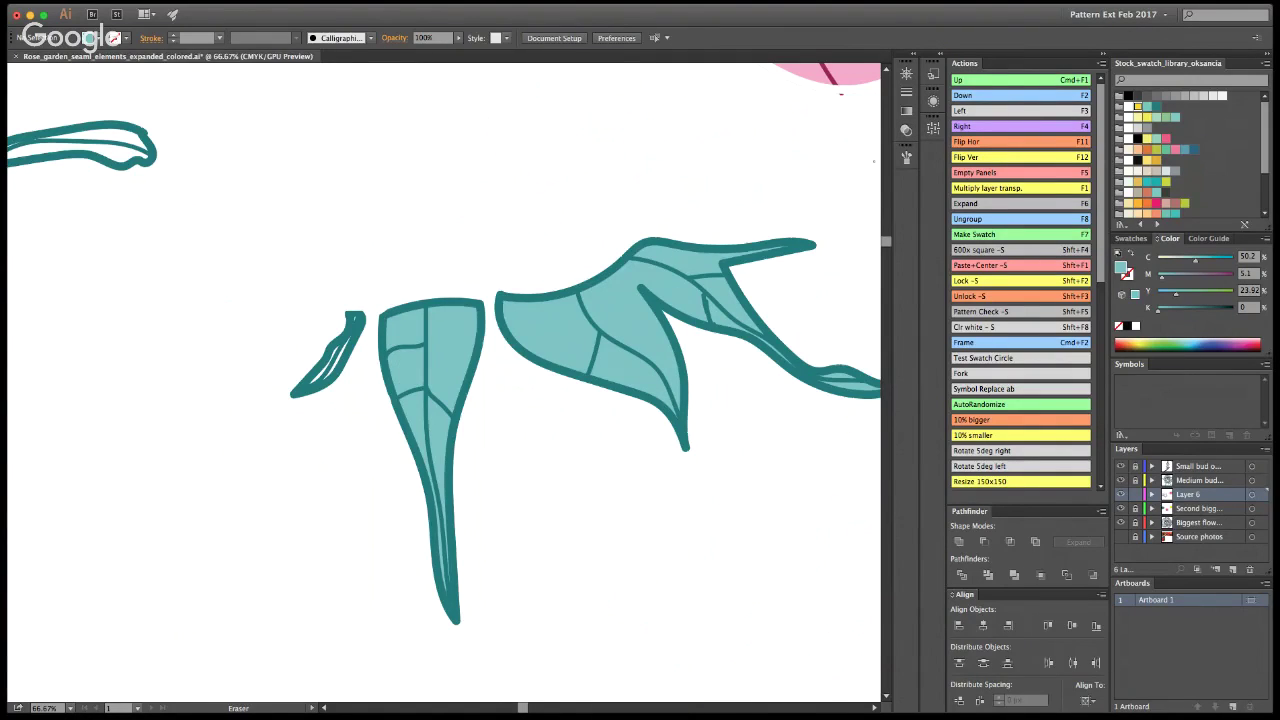
pyautogui.press('a')
pyautogui.click(314, 389)
pyautogui.click(290, 396)
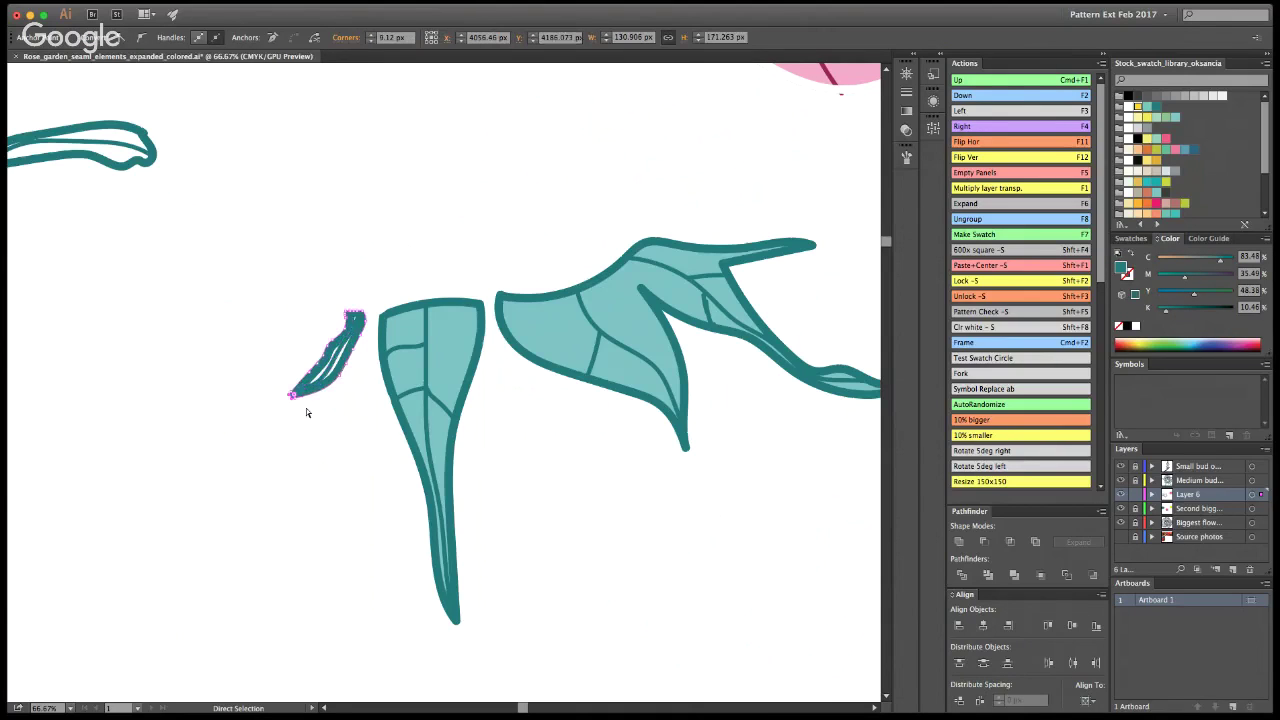
pyautogui.press('v')
pyautogui.press('super+c')
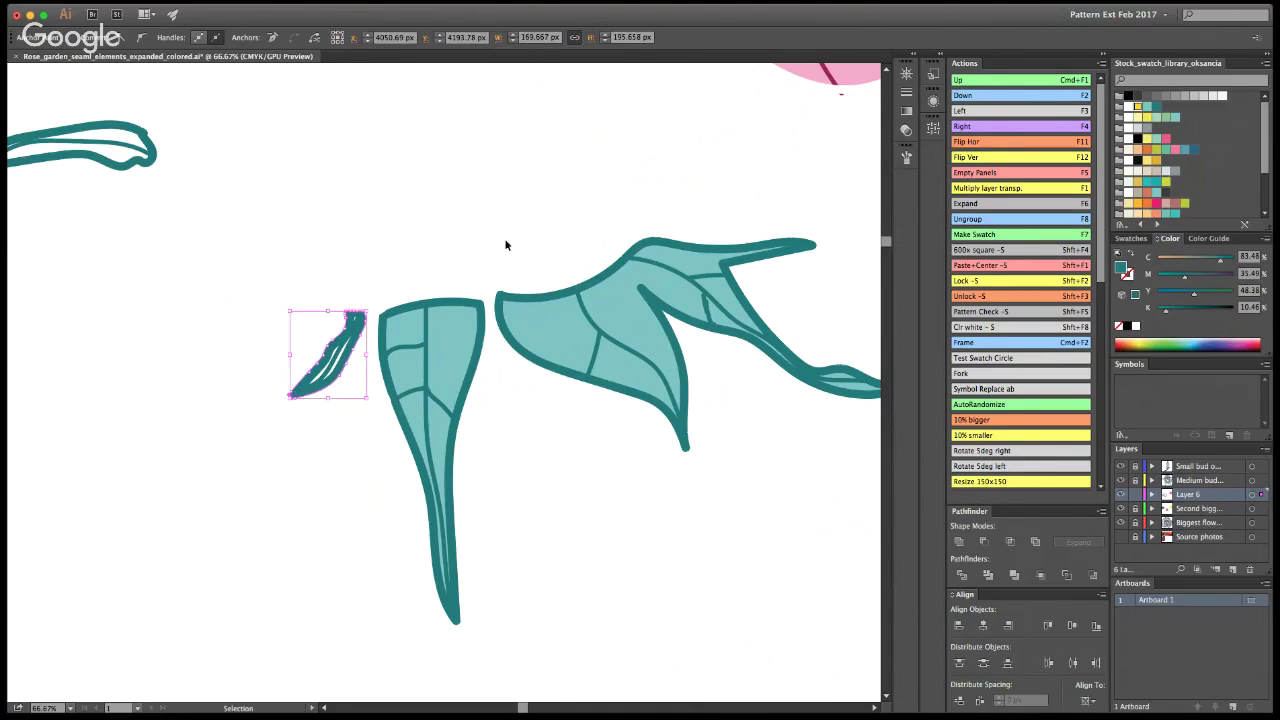
pyautogui.doubleClick(334, 334)
pyautogui.press('super+b')
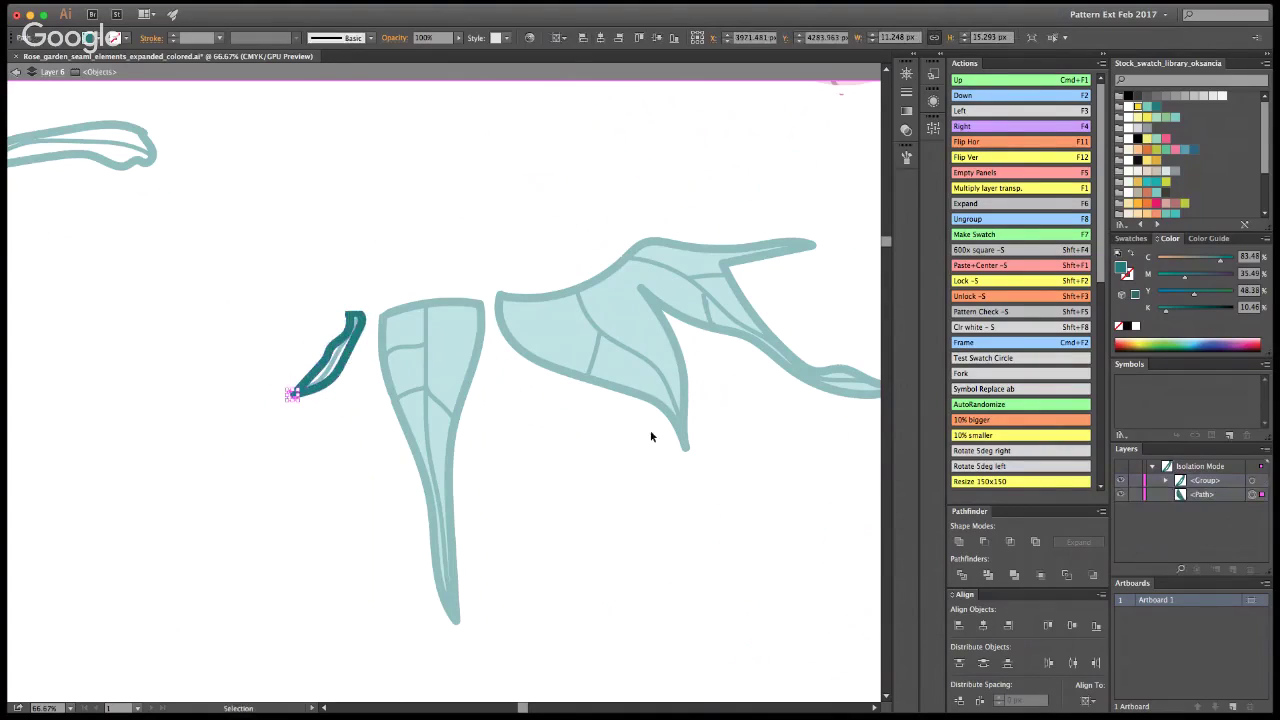
pyautogui.press('super+z')
pyautogui.click(321, 406)
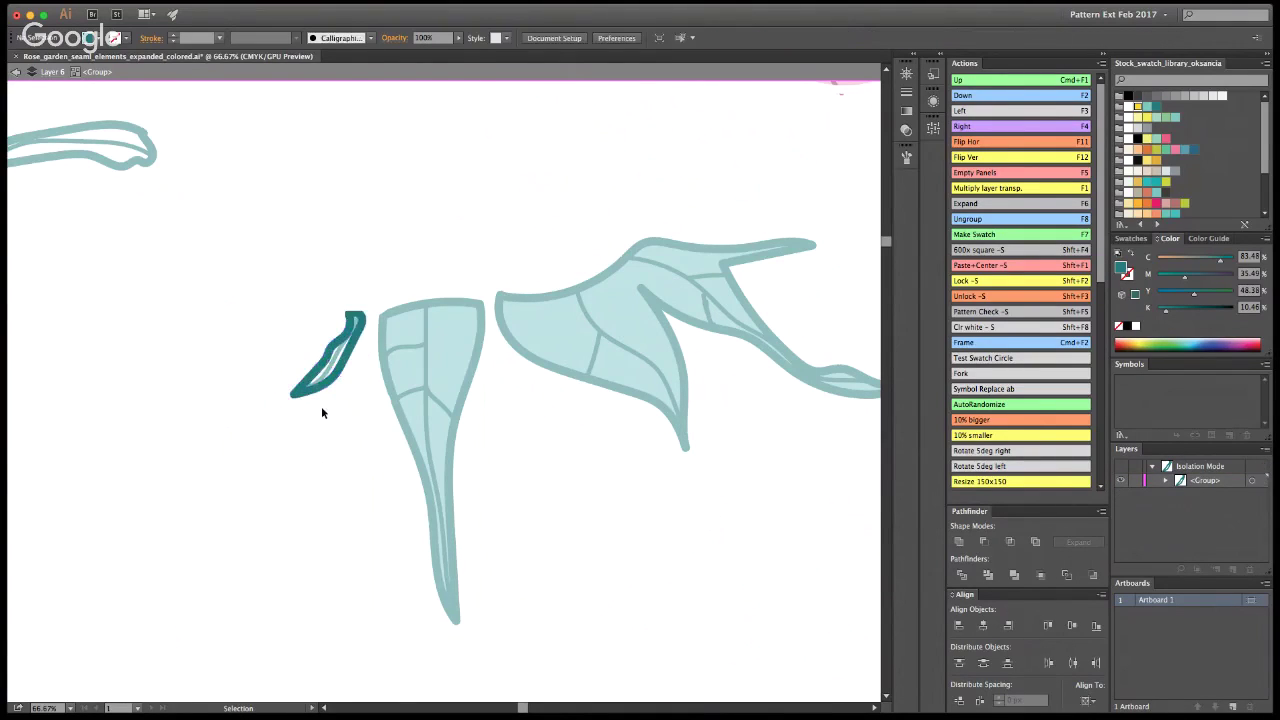
# Step: Isolate the small left sepal's outline compound path, return to the full artwork and turn the outline into a solid dark teal shape
pyautogui.doubleClick(311, 392)
pyautogui.click(314, 393)
pyautogui.press('a')
pyautogui.press('super+c')
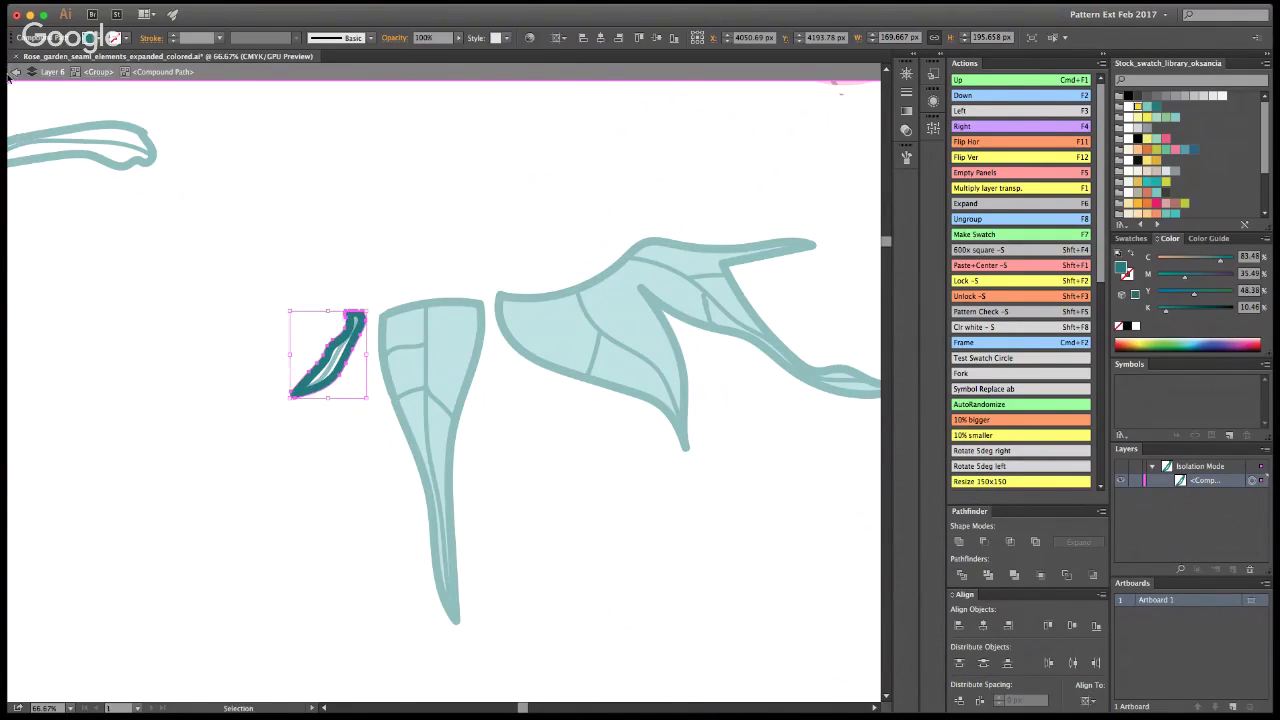
pyautogui.click(18, 72)
pyautogui.press('super+b')
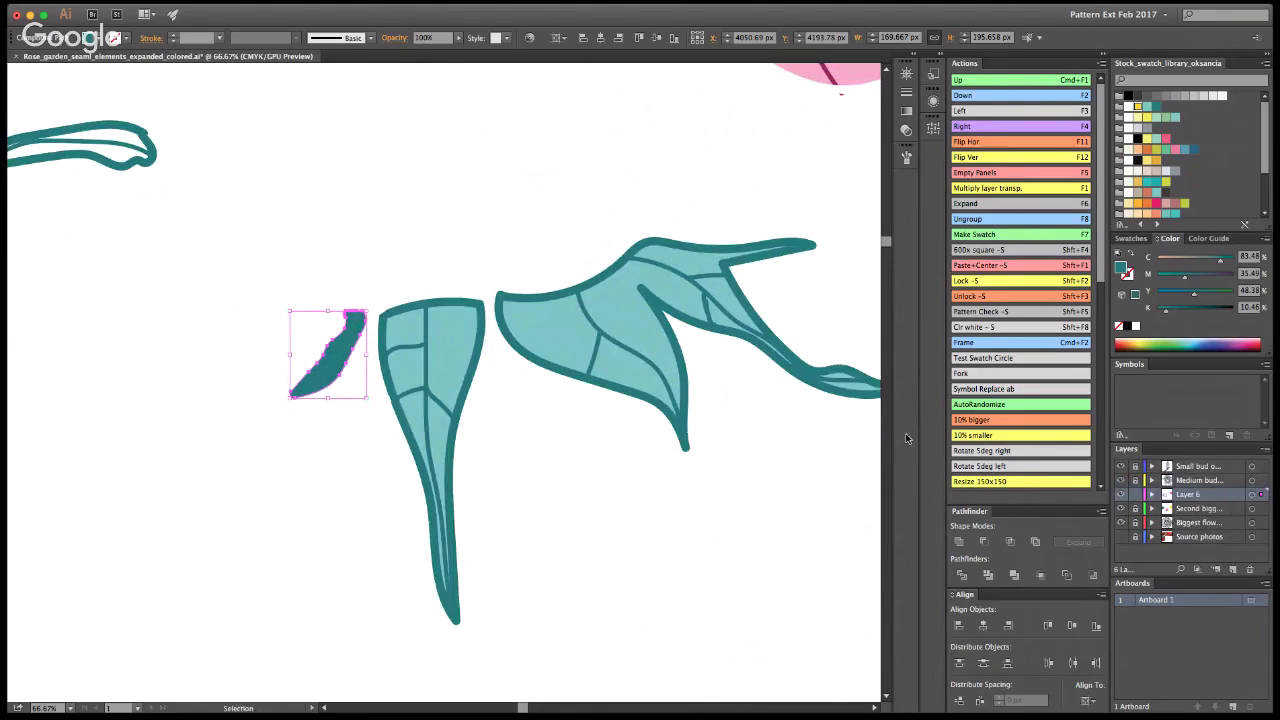
# Step: Try filling the small left sepal's solid shape with the light teal sampled from the right sepals, and revert it to dark teal
pyautogui.press('i')
pyautogui.click(644, 305)
pyautogui.press('v')
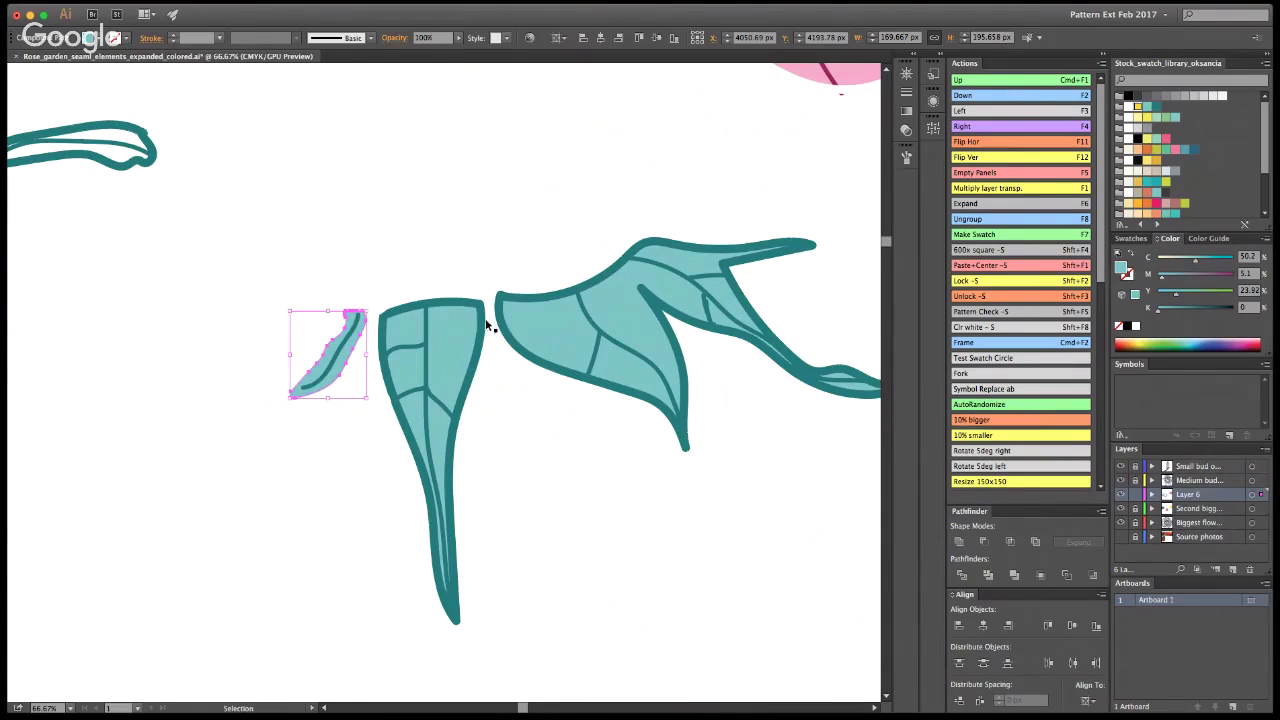
pyautogui.press('super+z')
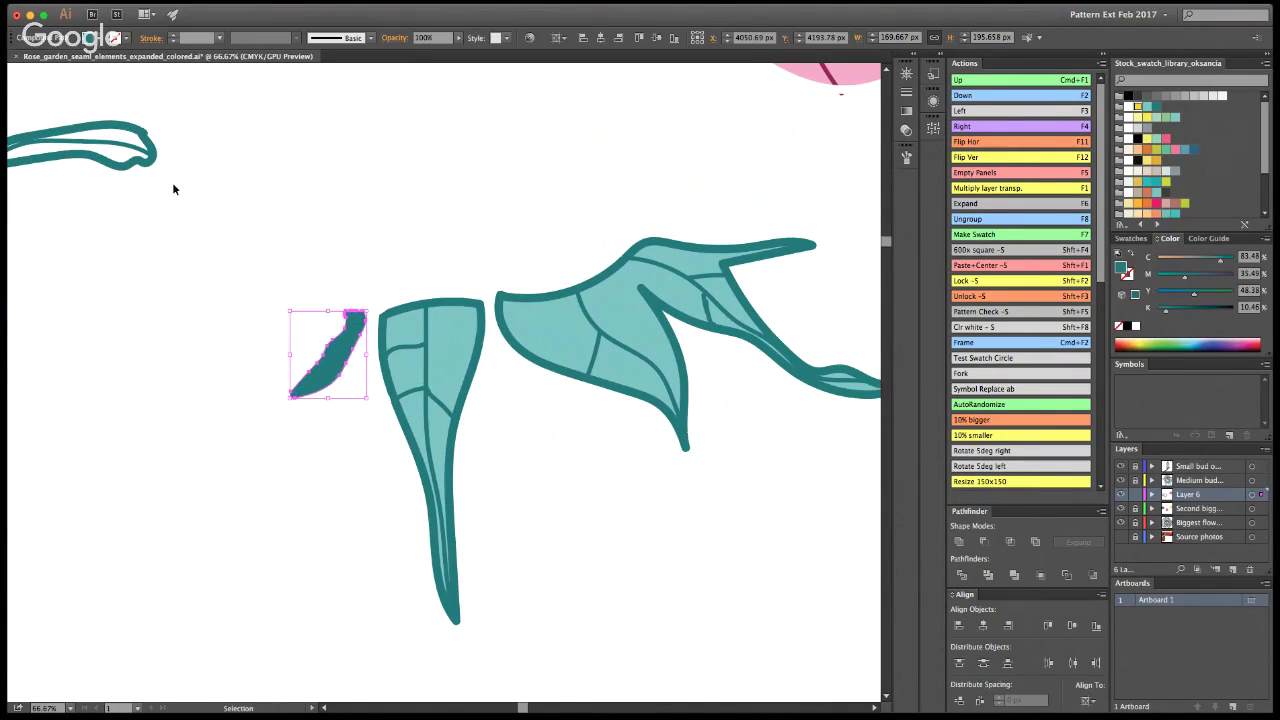
pyautogui.press('super+shift+[')
pyautogui.click(306, 480)
pyautogui.click(322, 381)
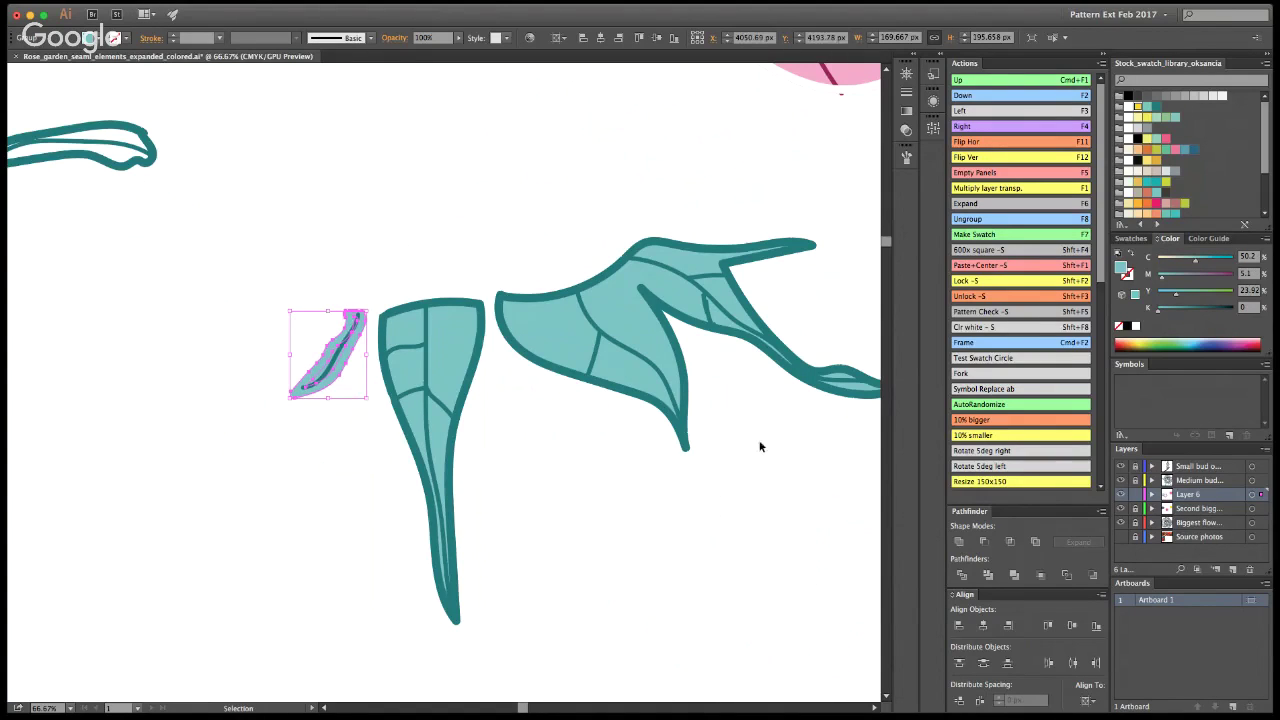
pyautogui.press('i')
pyautogui.click(803, 245)
pyautogui.press('v')
pyautogui.click(868, 155)
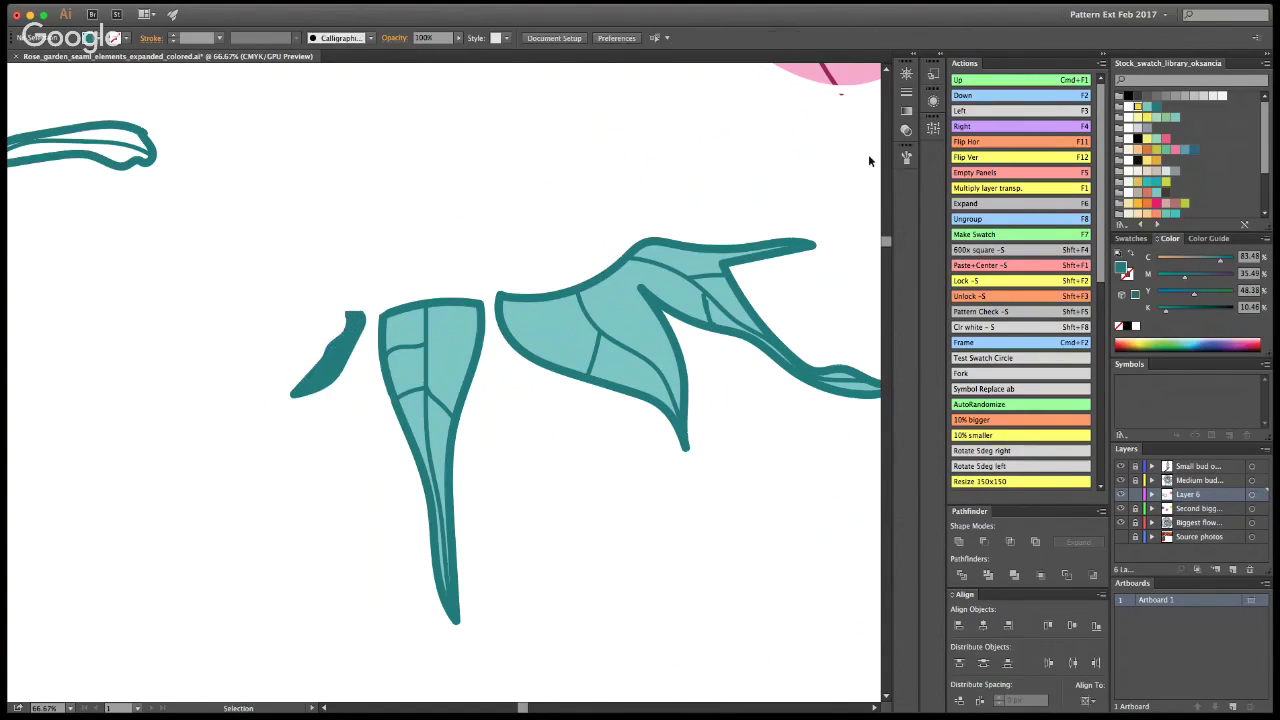
# Step: Try to recolour the small left sepal's inner contour with the light teal sampled from the right sepals, and undo the recolouring
pyautogui.press('a')
pyautogui.click(331, 362)
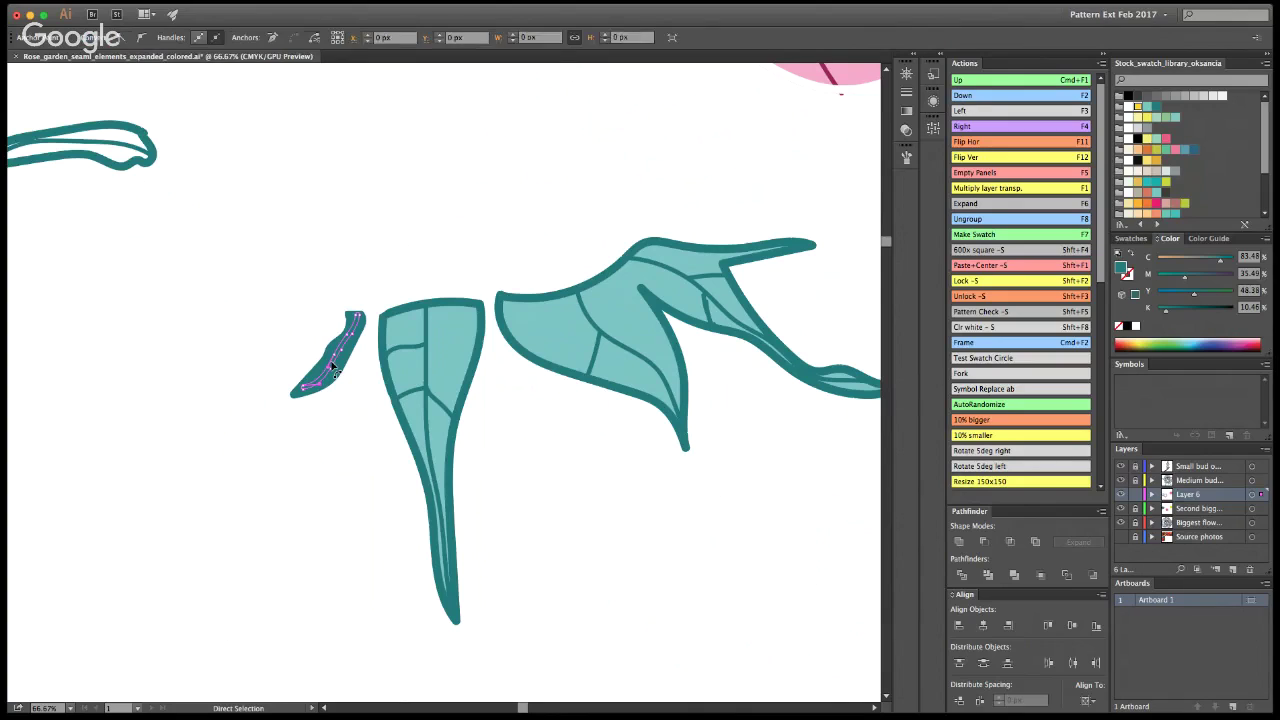
pyautogui.press('super+shift+[')
pyautogui.click(338, 366)
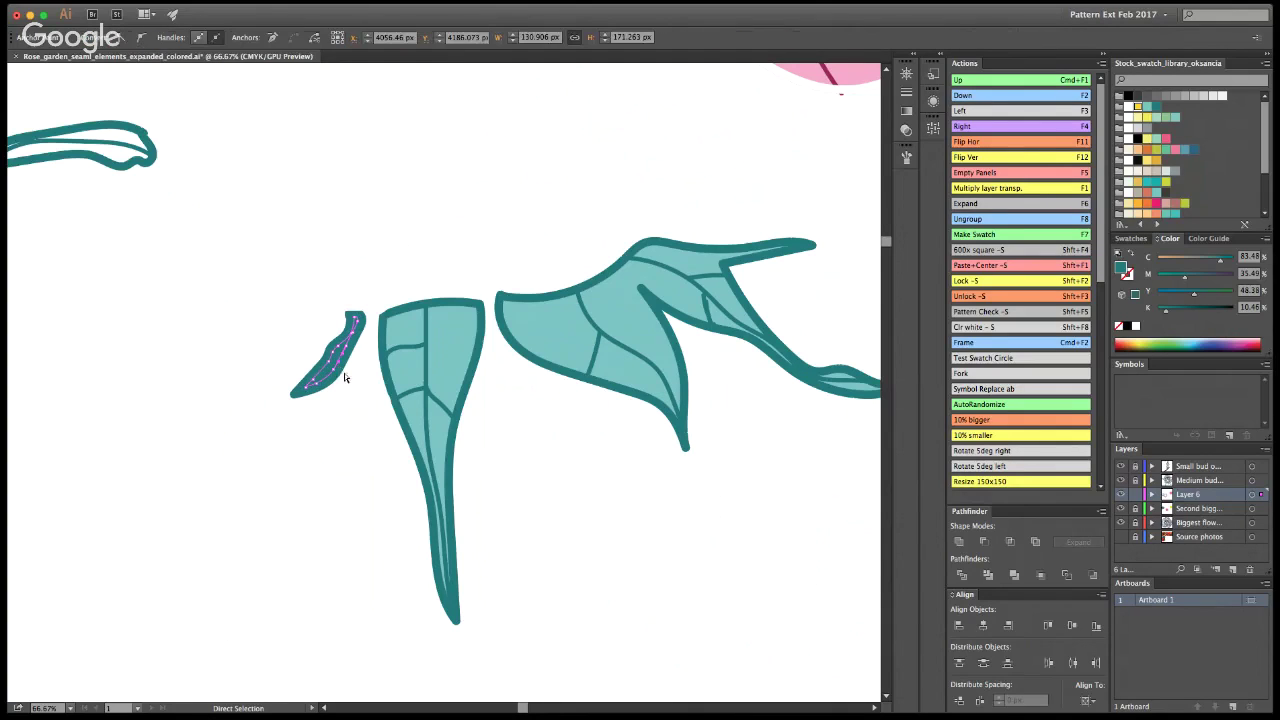
pyautogui.press('i')
pyautogui.click(660, 330)
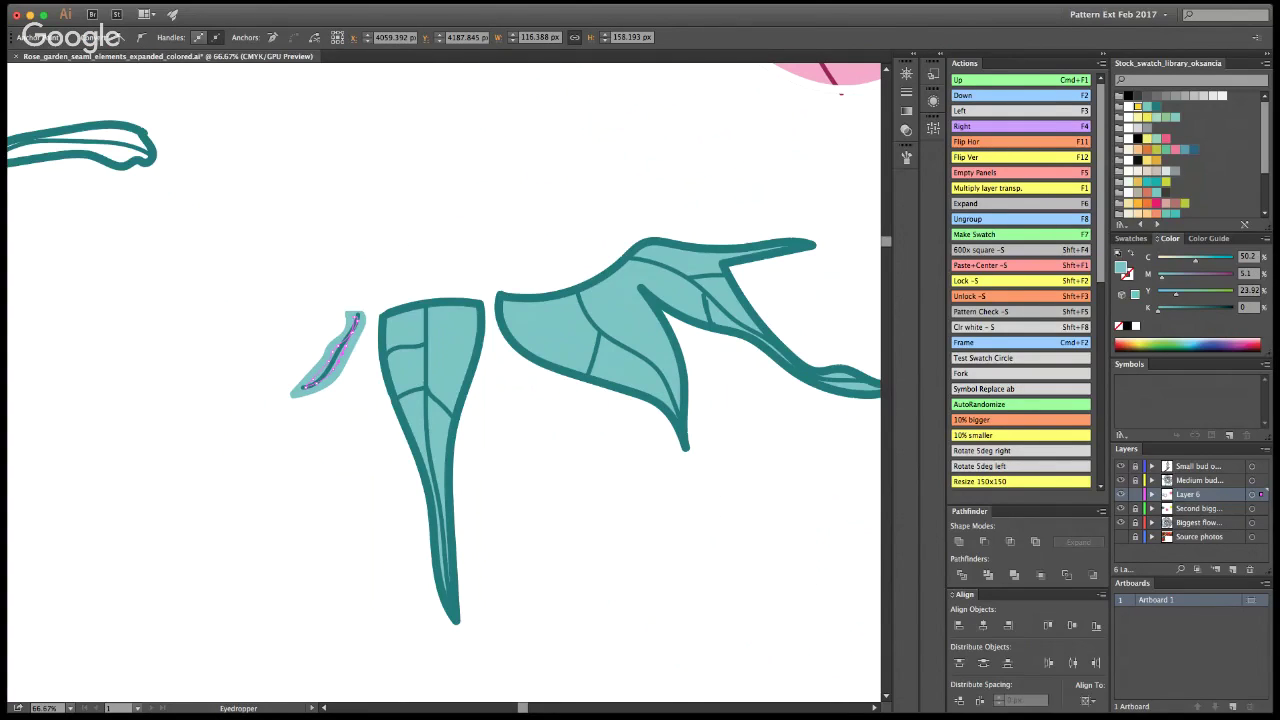
pyautogui.press('v')
pyautogui.press('super+z')
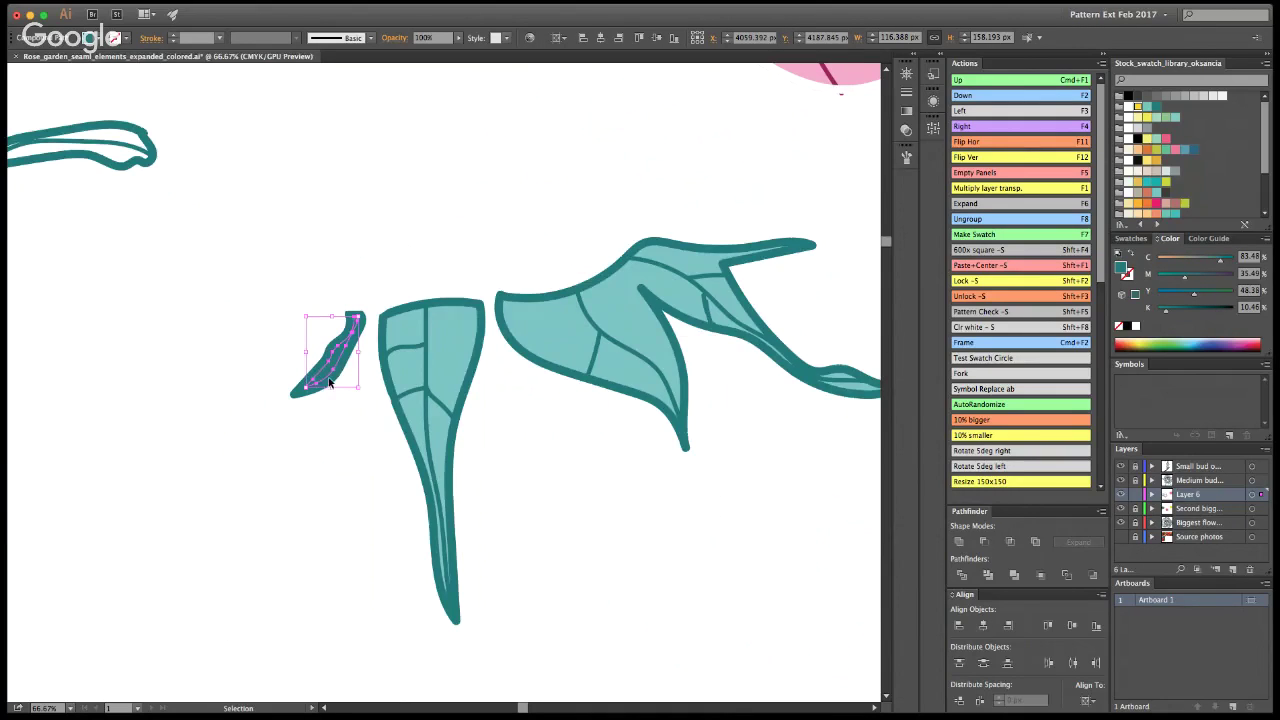
# Step: Isolate the small left sepal's inner compound path, and return to the full artwork
pyautogui.doubleClick(331, 382)
pyautogui.doubleClick(334, 381)
pyautogui.click(336, 382)
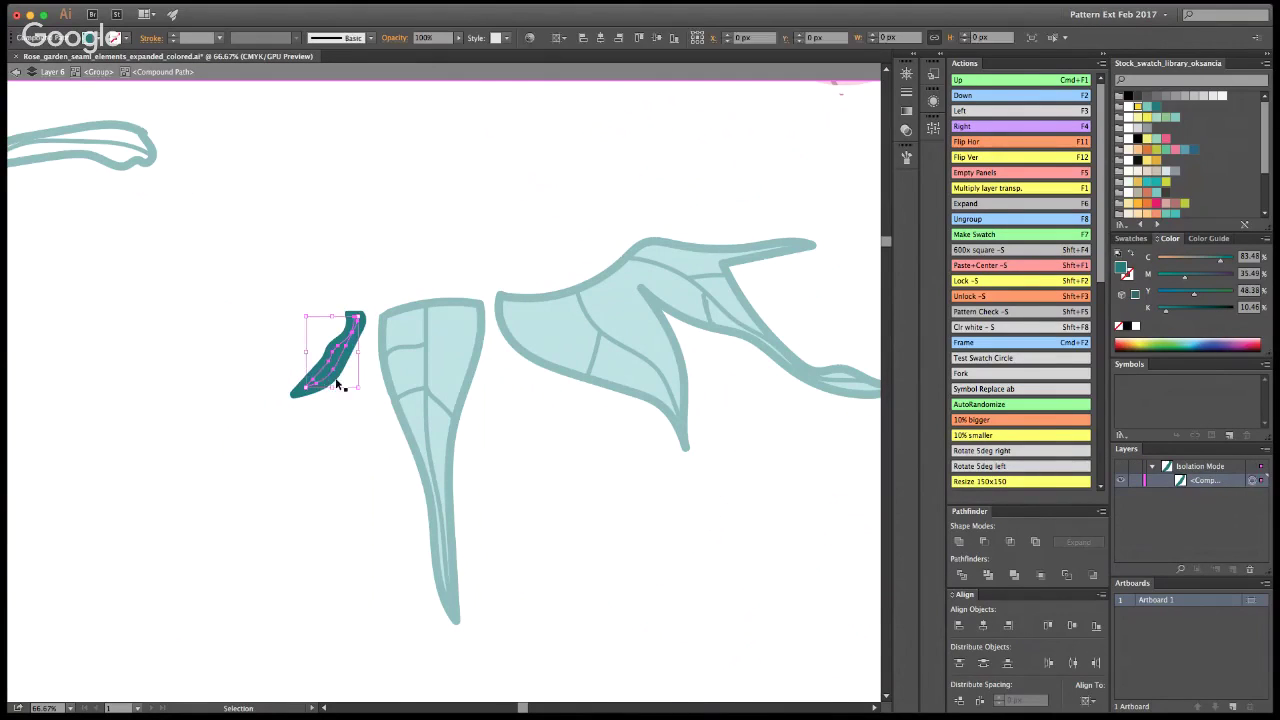
pyautogui.click(243, 376)
pyautogui.doubleClick(17, 75)
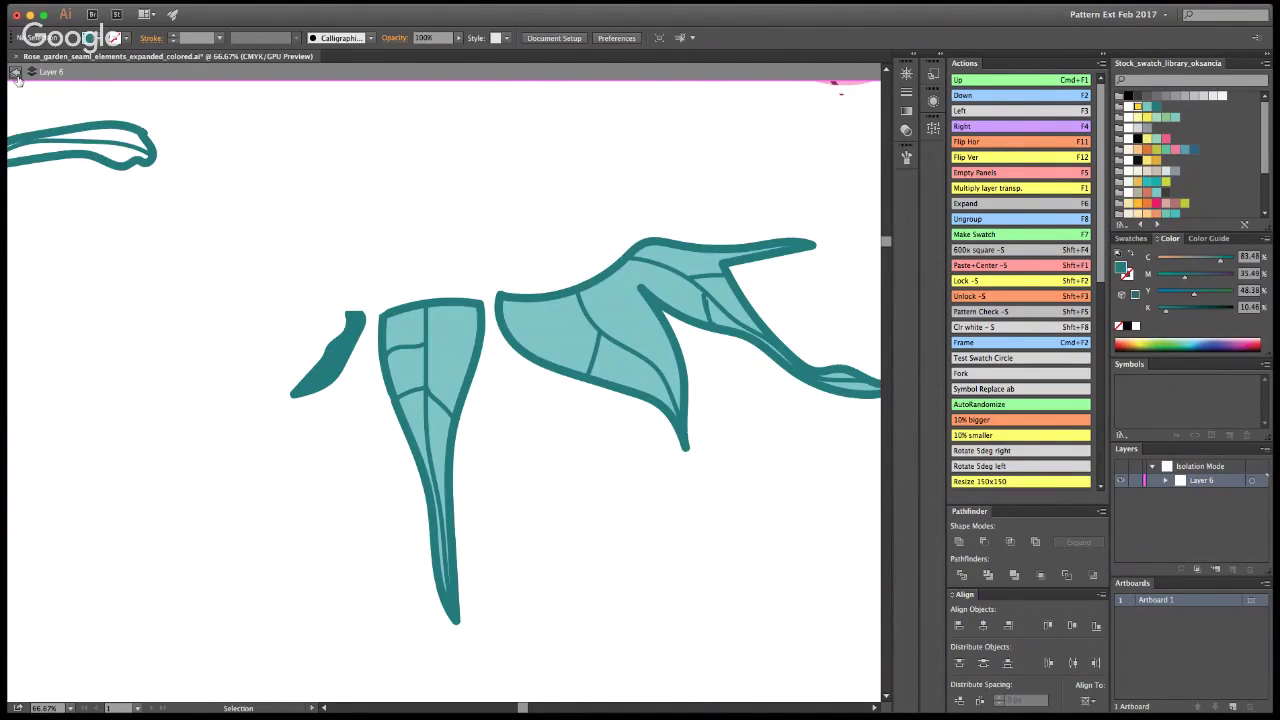
pyautogui.click(17, 75)
# Step: Fill only the small left sepal's inner shape with the light teal sampled from the right sepals, and deselect it
pyautogui.press('a')
pyautogui.click(339, 377)
pyautogui.press('v')
pyautogui.press('i')
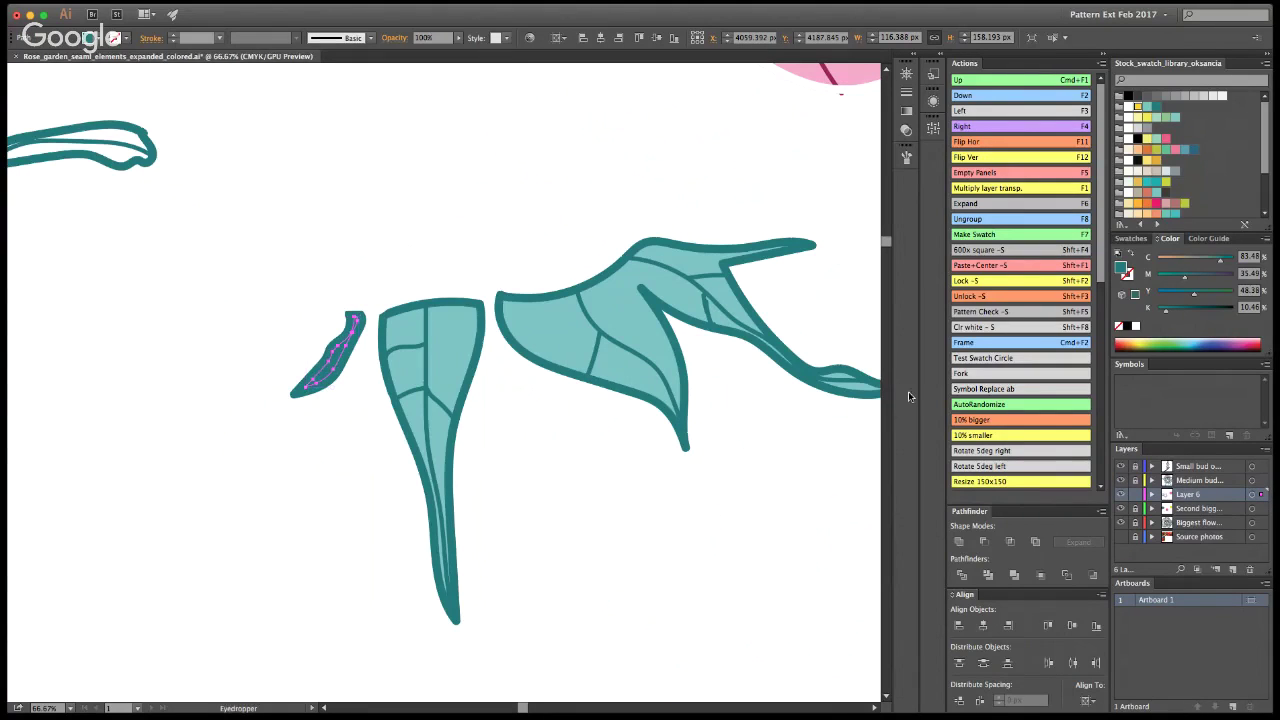
pyautogui.click(703, 310)
pyautogui.press('v')
pyautogui.click(707, 236)
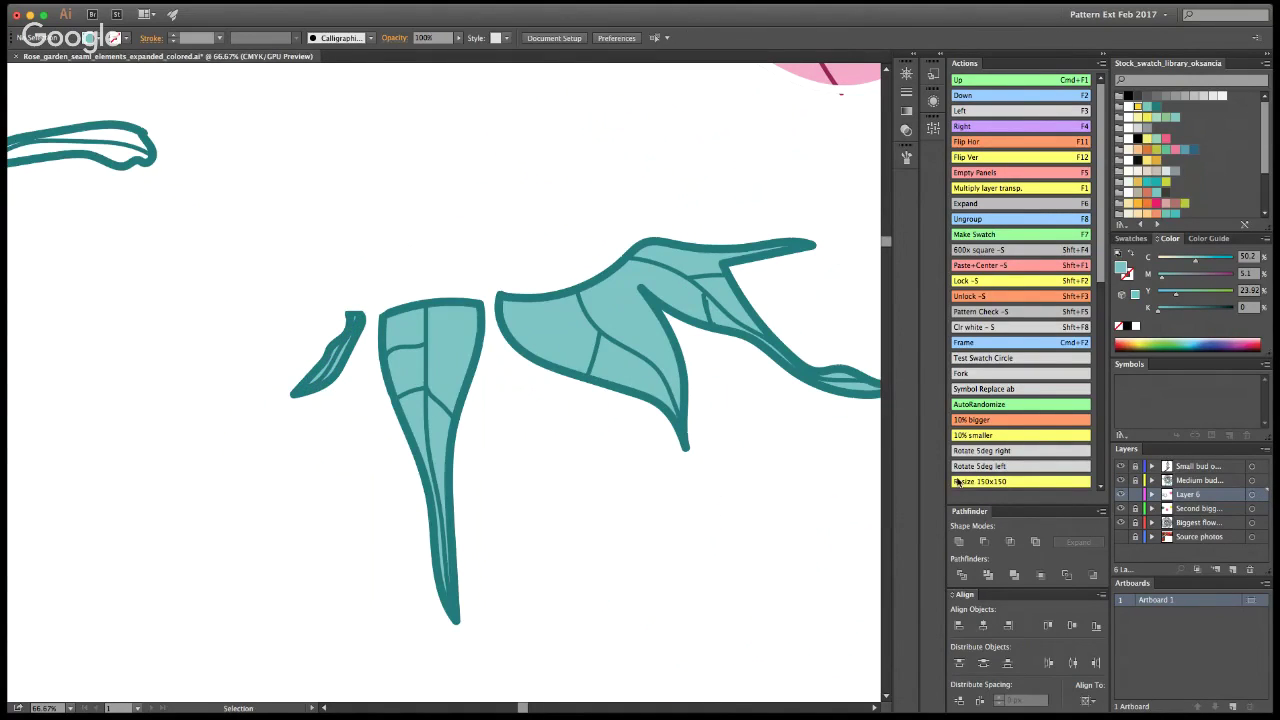
# Step: Isolate the outline compound path of the detached sepal above the small left one, and return to the full artwork
pyautogui.press('space')
pyautogui.press('super+0')
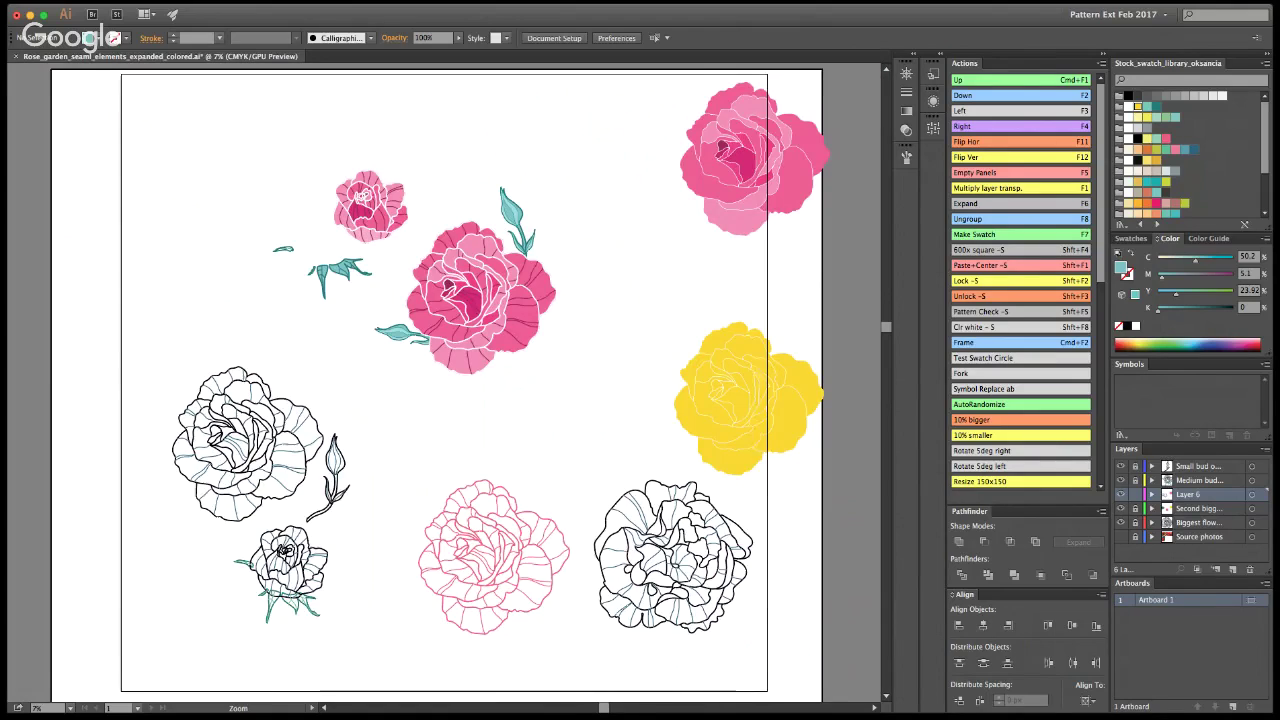
pyautogui.keyDown('super'); pyautogui.click(416, 328); pyautogui.keyUp('super')
pyautogui.keyDown('super'); pyautogui.click(352, 307); pyautogui.keyUp('super')
pyautogui.click(403, 372)
pyautogui.click(412, 352)
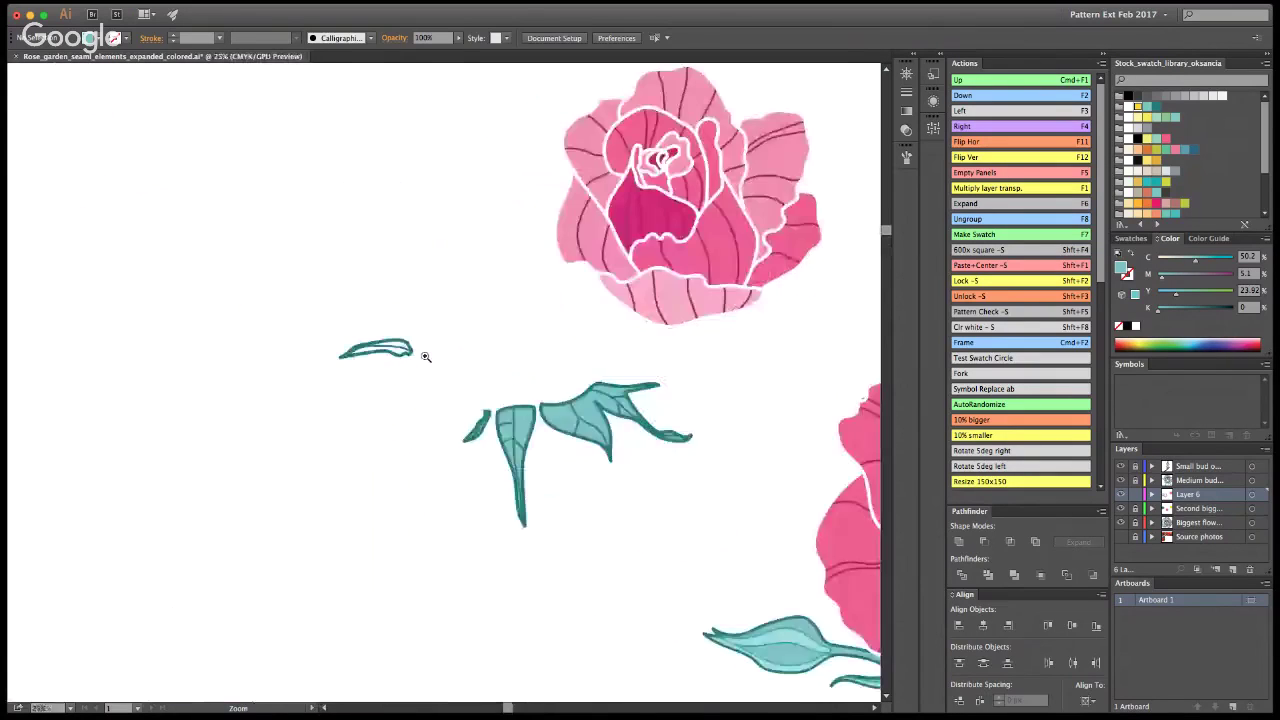
pyautogui.click(420, 363)
pyautogui.click(422, 378)
pyautogui.press('a')
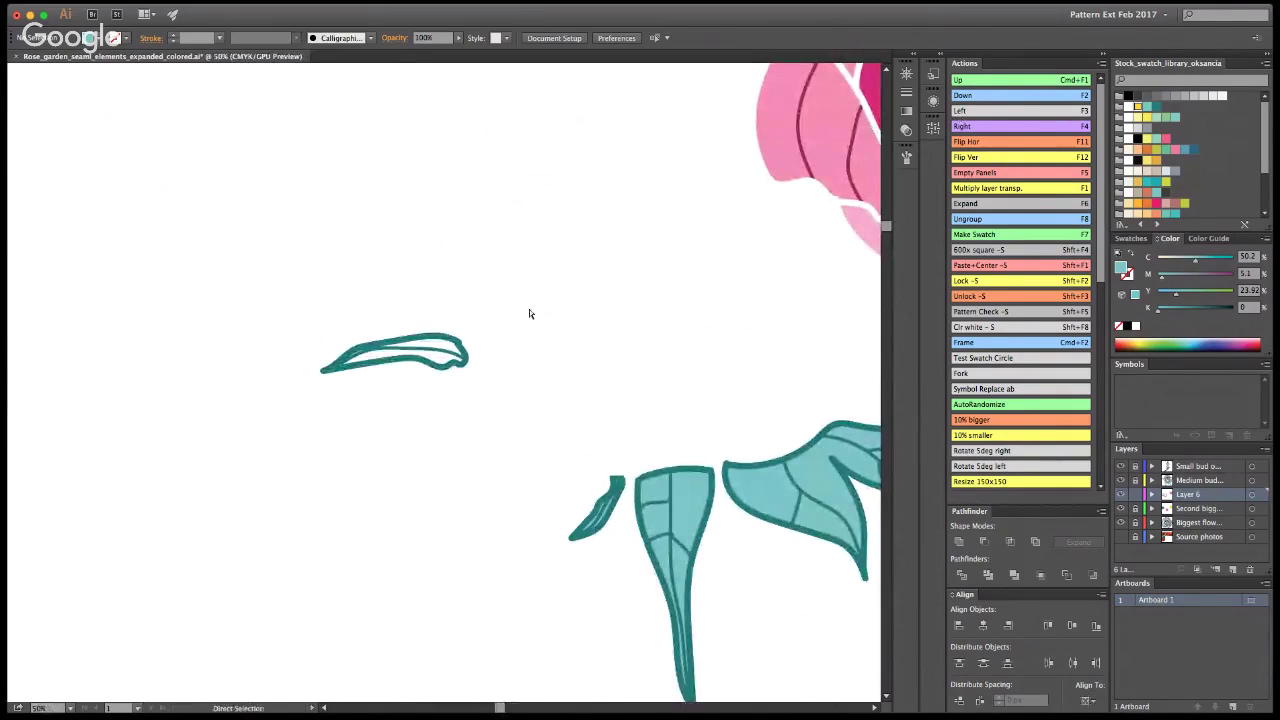
pyautogui.click(436, 342)
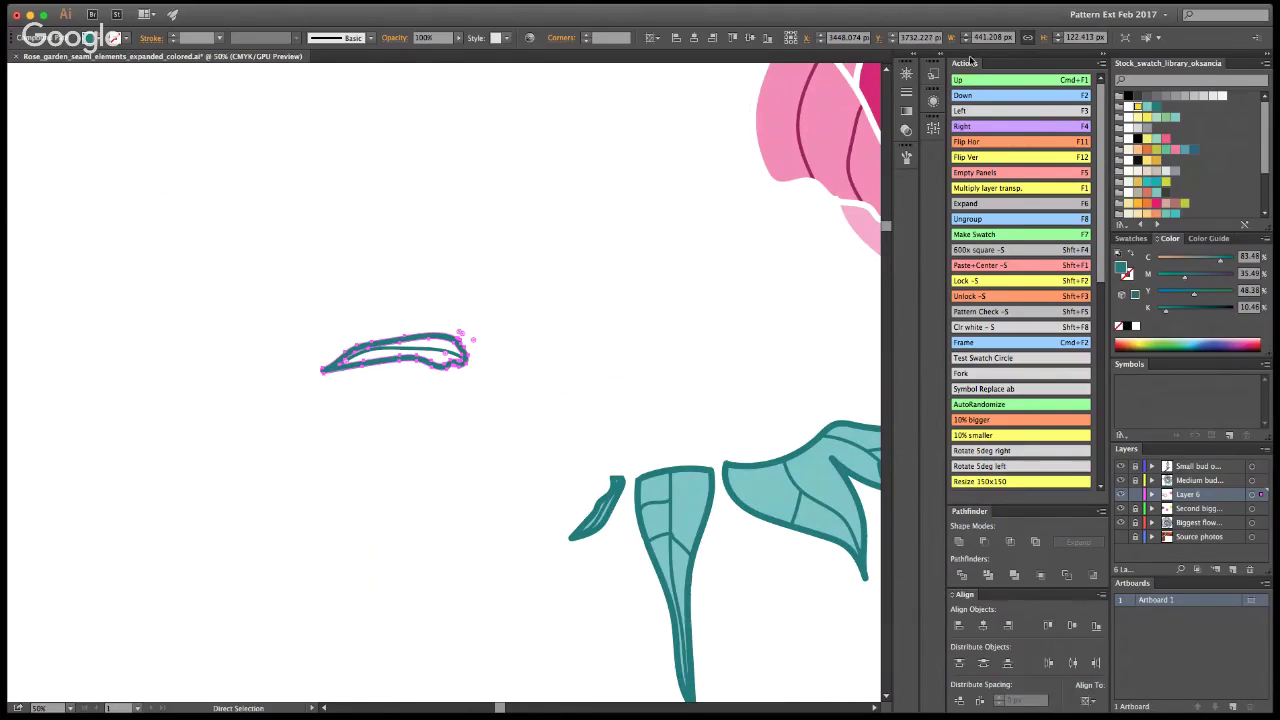
pyautogui.press('v')
pyautogui.doubleClick(456, 344)
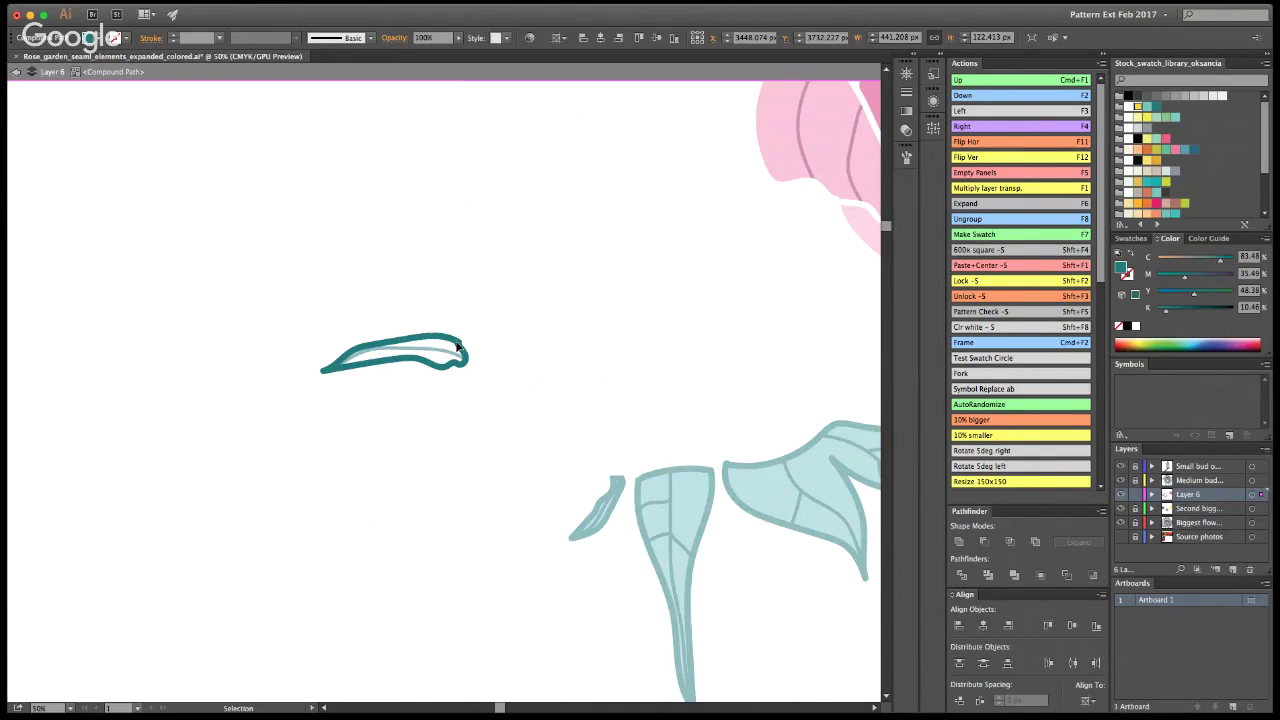
pyautogui.click(17, 73)
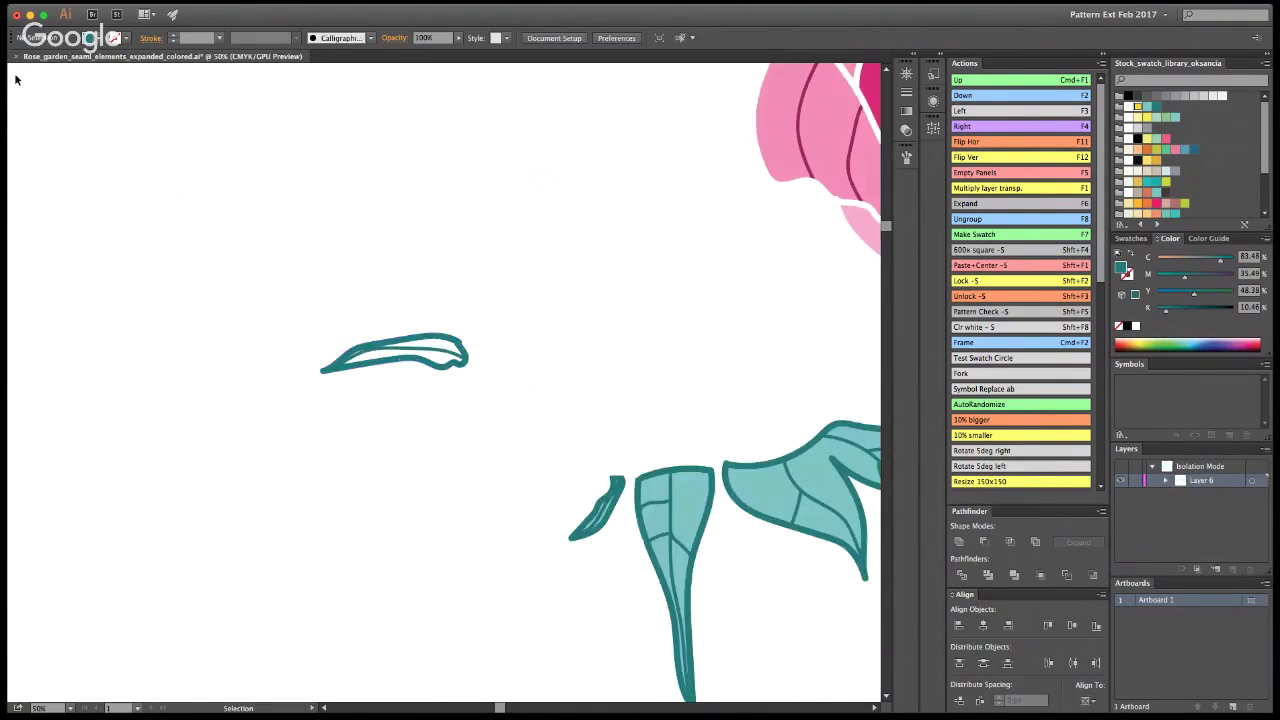
# Step: Release the detached sepal's outline compound path and fill its interior with the light teal sampled from the right sepals
pyautogui.click(425, 357)
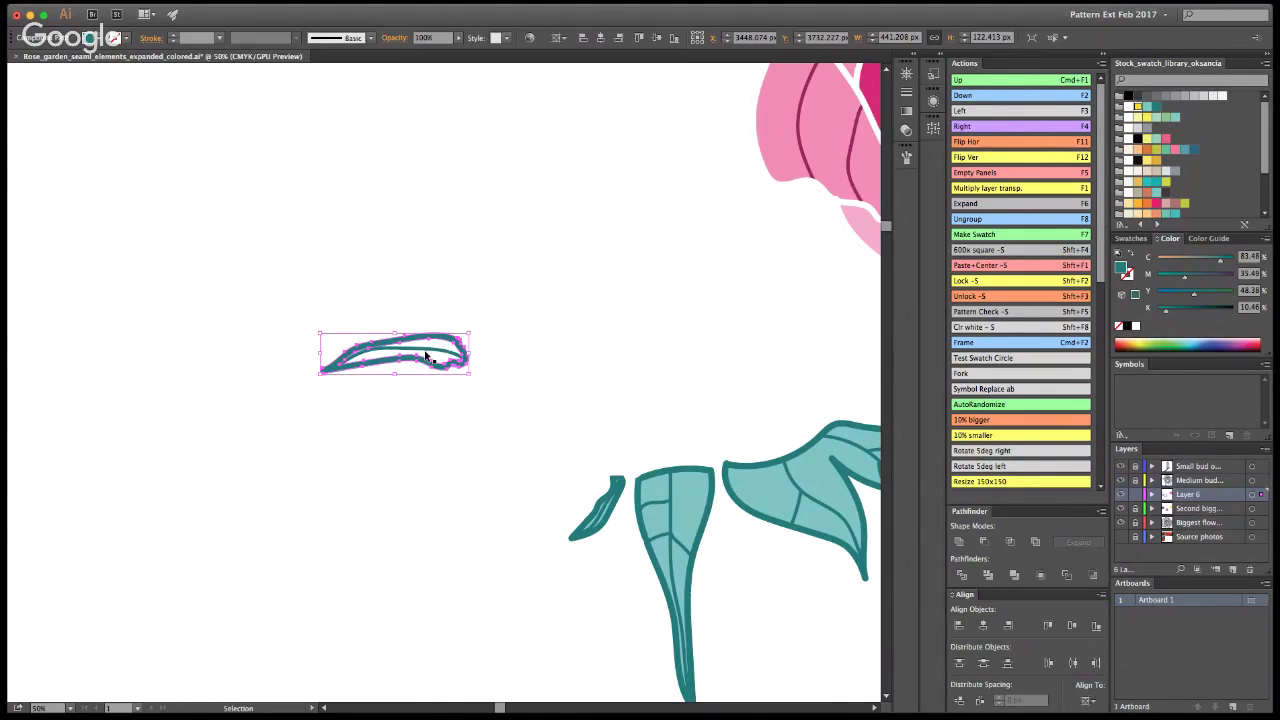
pyautogui.press('super+alt+shift+8')
pyautogui.press('i')
pyautogui.click(785, 488)
pyautogui.press('v')
# Step: Group the fill, outline and veins of the small left sepal and of the central sepal, and deselect them
pyautogui.moveTo(291, 284); pyautogui.dragTo(622, 548)
pyautogui.press('a')
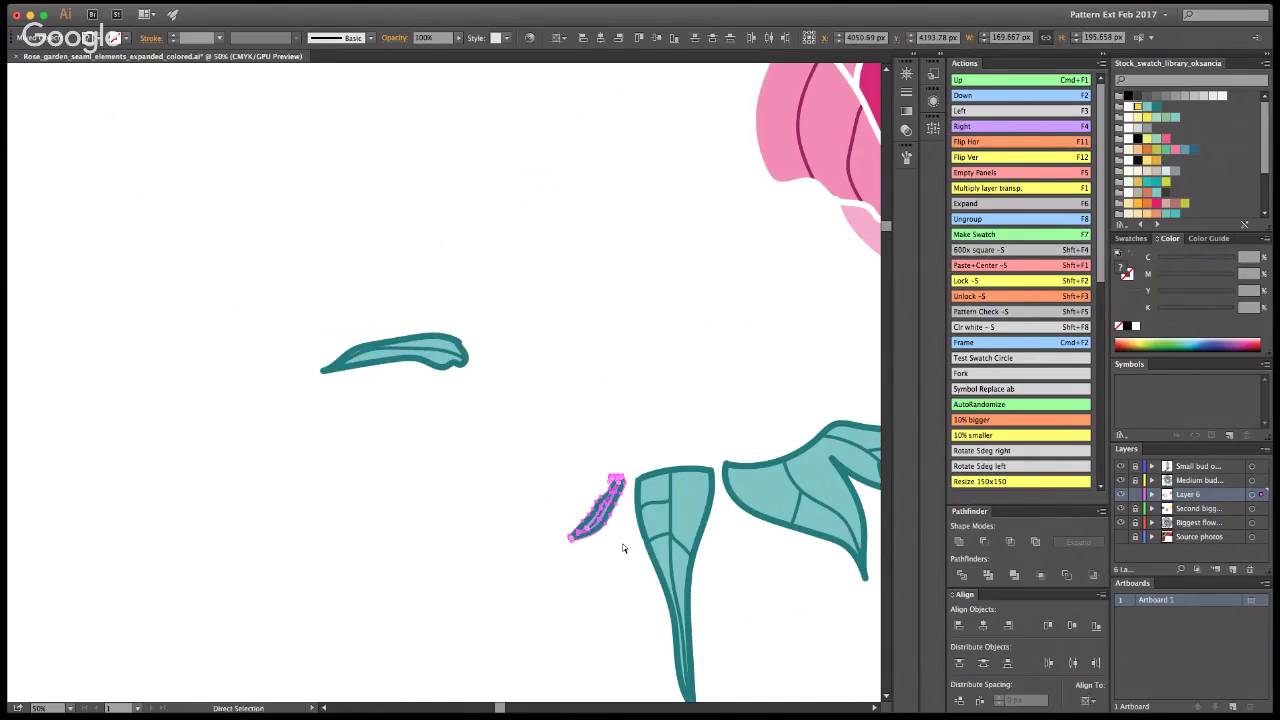
pyautogui.click(700, 592)
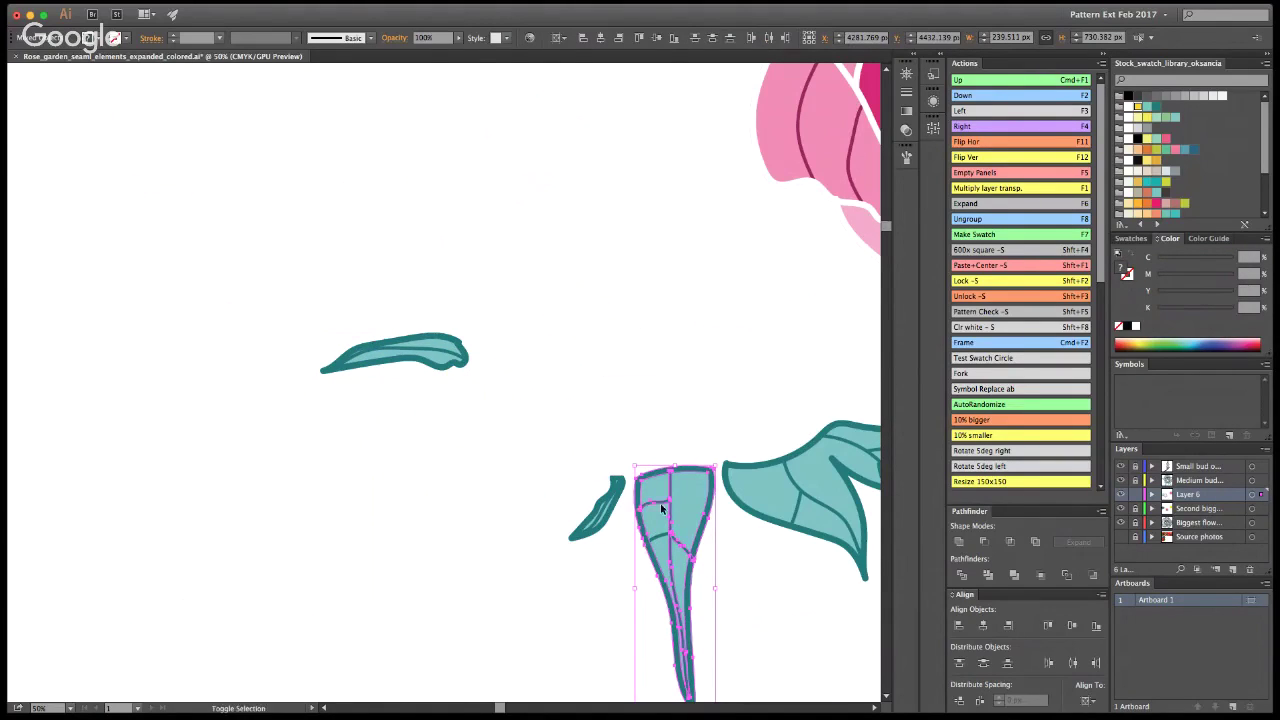
pyautogui.doubleClick(662, 540)
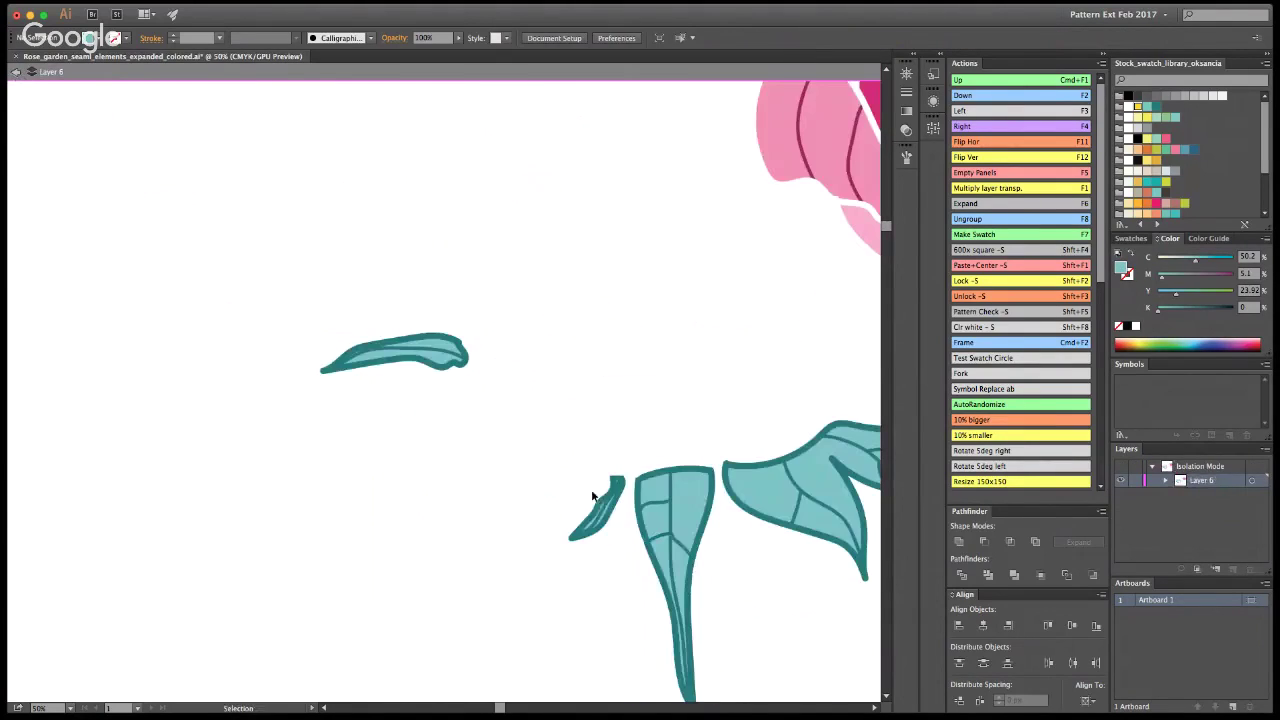
pyautogui.click(646, 500)
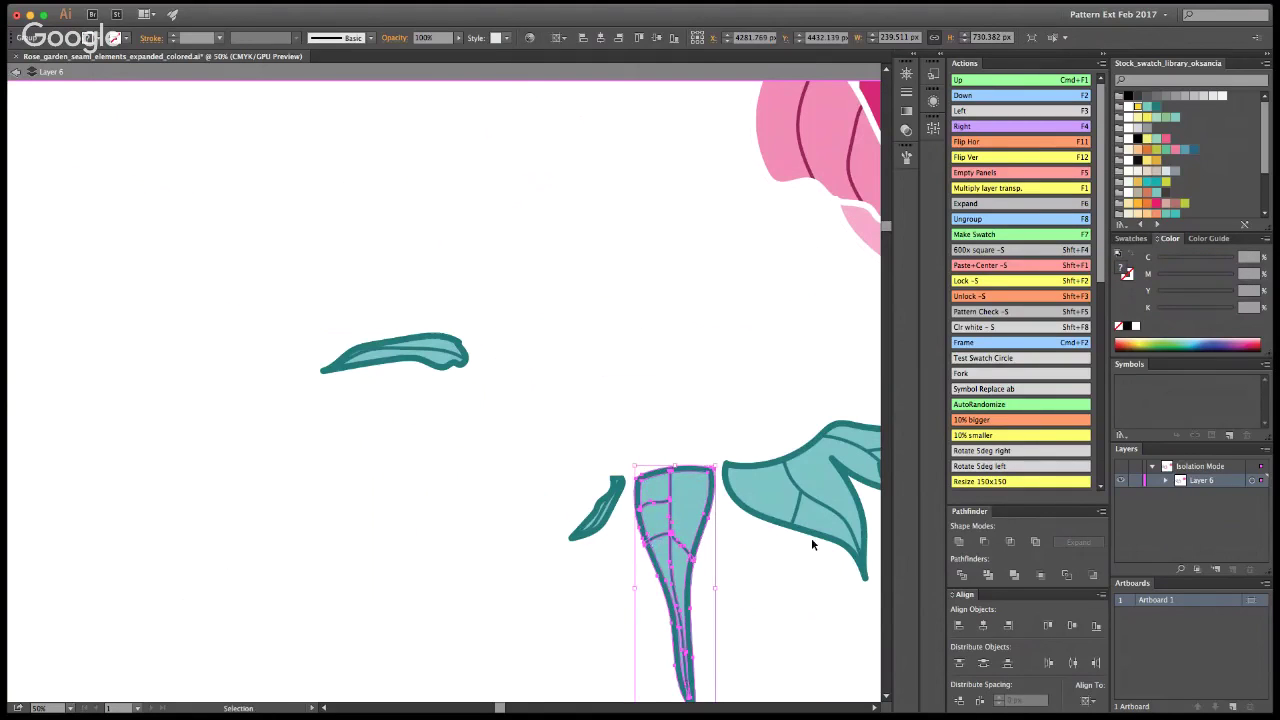
pyautogui.moveTo(777, 411); pyautogui.dragTo(776, 409)
pyautogui.press('super+g')
pyautogui.press('super+shift+a')
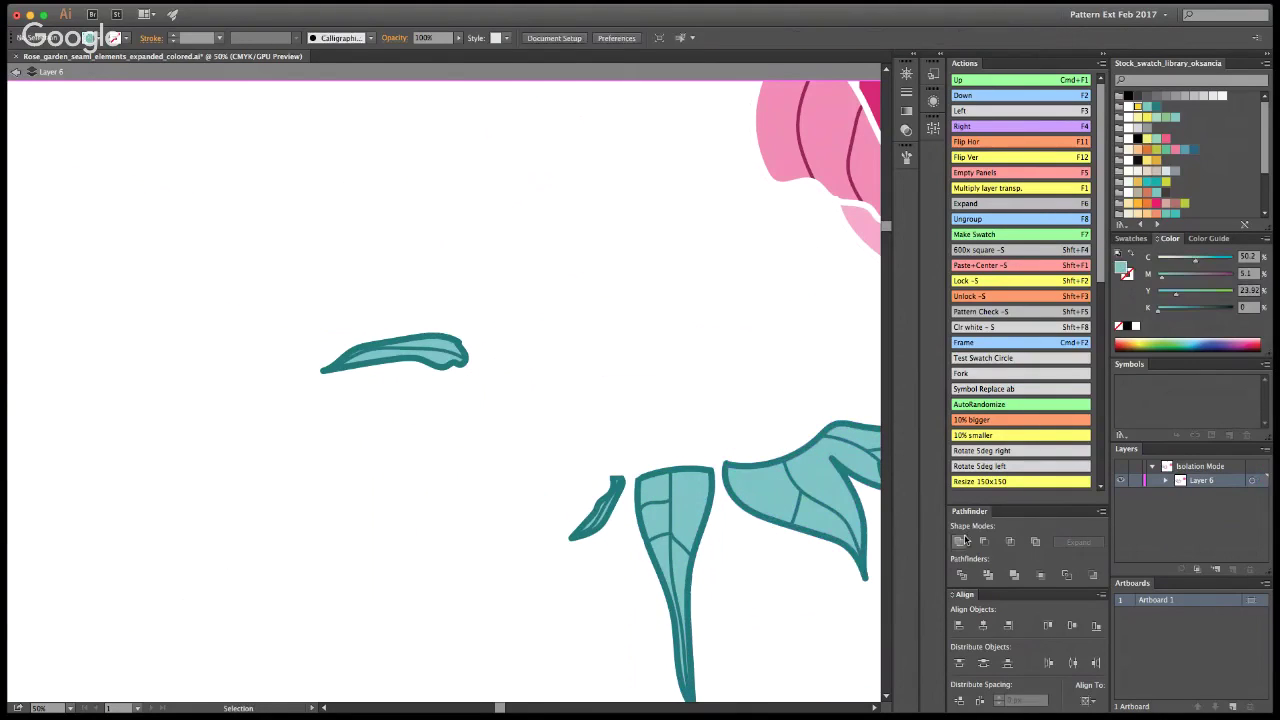
# Step: Try to move the right sepals under the small rose's lower right edge, and undo the move
pyautogui.press('super+plus')
pyautogui.press('super+plus')
pyautogui.keyDown('alt'); pyautogui.keyDown('super'); pyautogui.click(655, 390); pyautogui.keyUp('super'); pyautogui.keyUp('alt')
pyautogui.keyDown('alt'); pyautogui.keyDown('super'); pyautogui.click(630, 380); pyautogui.keyUp('super'); pyautogui.keyUp('alt')
pyautogui.keyDown('alt'); pyautogui.keyDown('super'); pyautogui.click(593, 371); pyautogui.keyUp('super'); pyautogui.keyUp('alt')
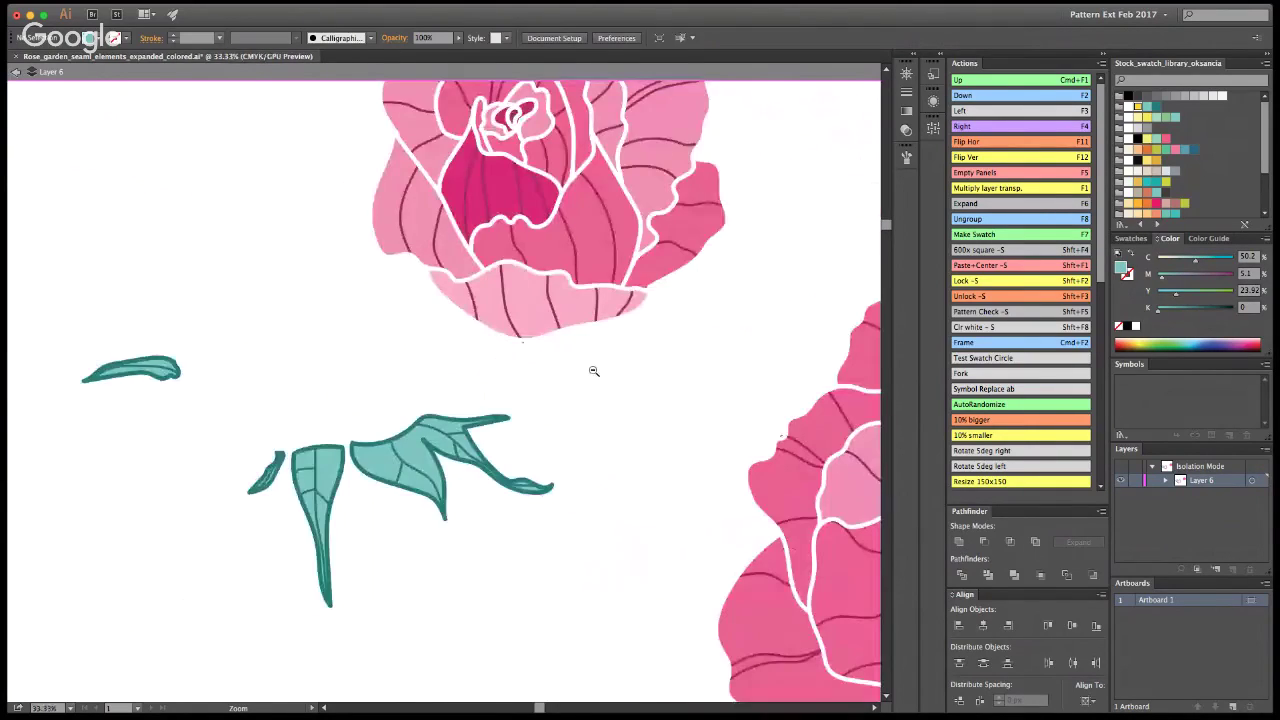
pyautogui.keyDown('alt'); pyautogui.keyDown('super'); pyautogui.click(593, 371); pyautogui.keyUp('super'); pyautogui.keyUp('alt')
pyautogui.keyDown('alt'); pyautogui.keyDown('super'); pyautogui.click(560, 350); pyautogui.keyUp('super'); pyautogui.keyUp('alt')
pyautogui.keyDown('alt'); pyautogui.keyDown('super'); pyautogui.click(420, 310); pyautogui.keyUp('super'); pyautogui.keyUp('alt')
pyautogui.keyDown('alt'); pyautogui.keyDown('super'); pyautogui.click(378, 290); pyautogui.keyUp('super'); pyautogui.keyUp('alt')
pyautogui.keyDown('super'); pyautogui.click(379, 290); pyautogui.keyUp('super')
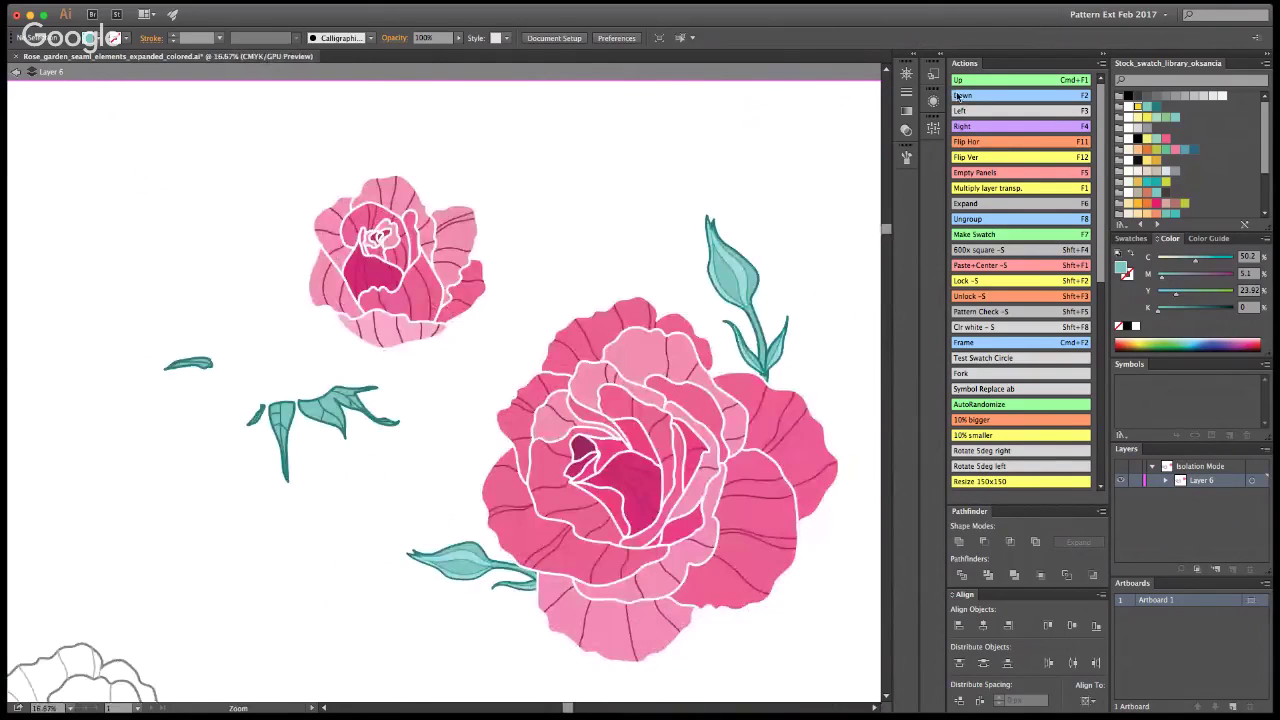
pyautogui.moveTo(338, 407); pyautogui.dragTo(452, 338)
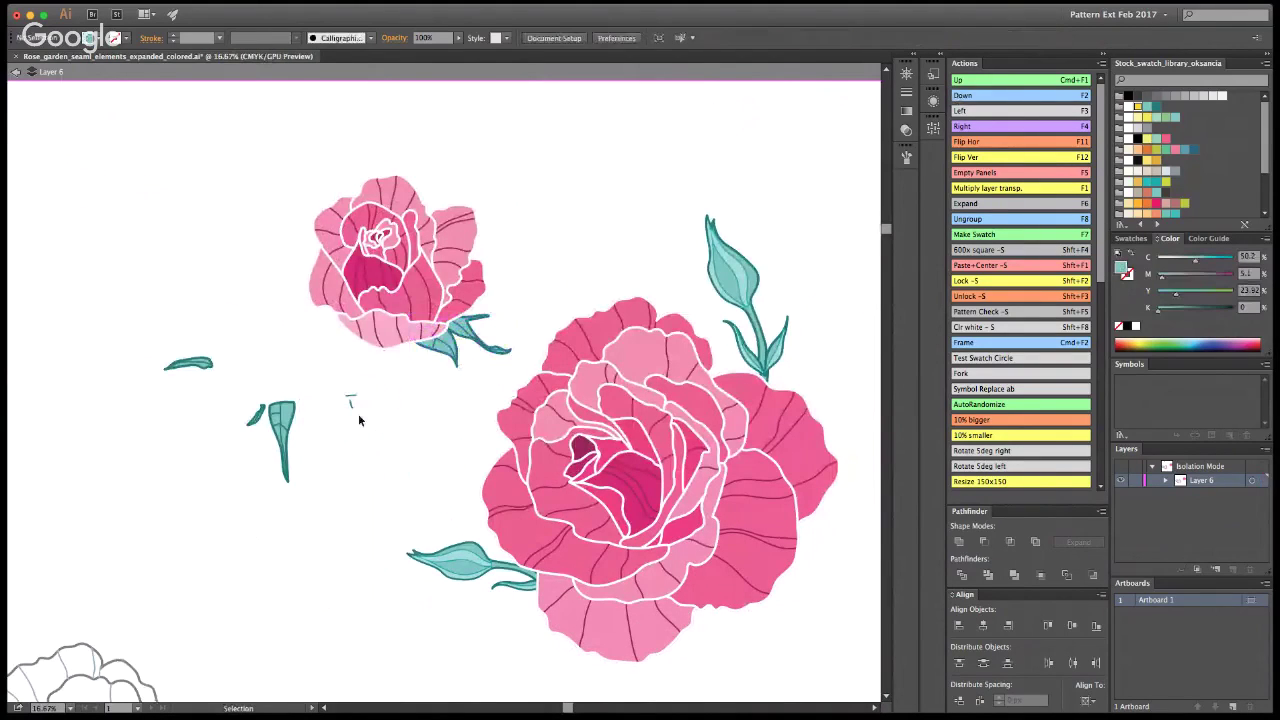
pyautogui.press('super+z')
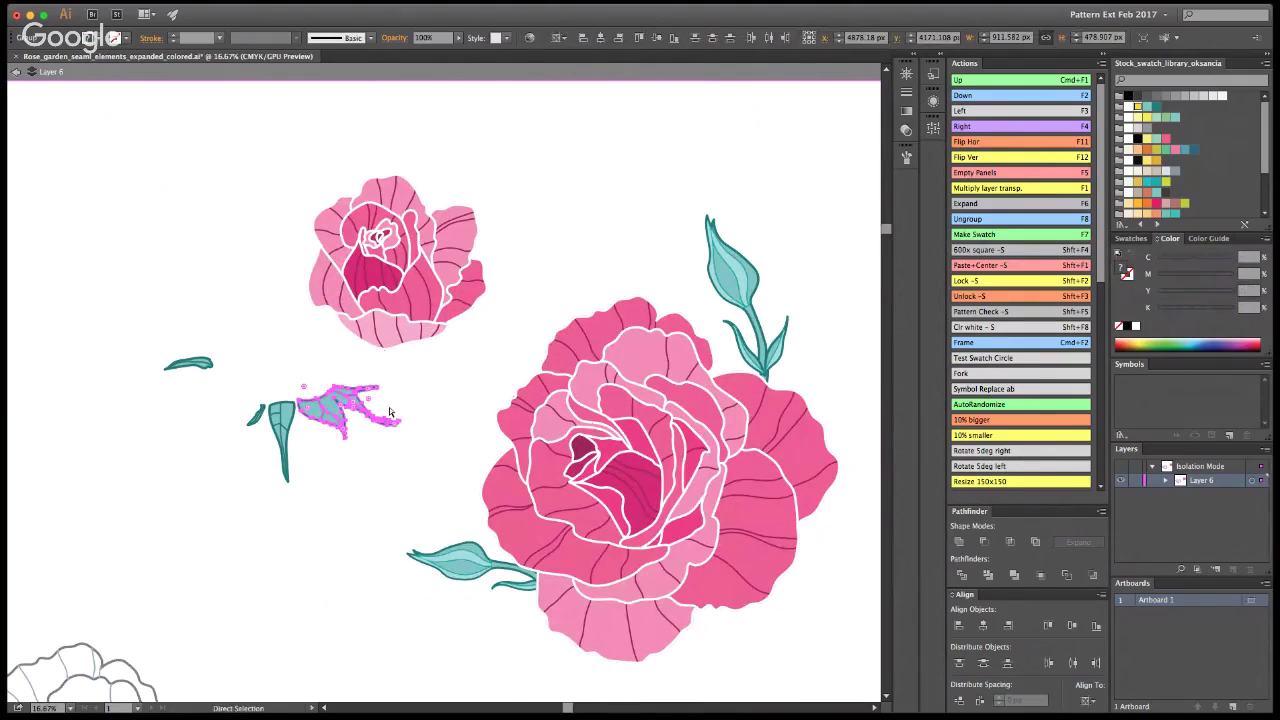
# Step: Move the right, central, small left and detached sepals against the small rose's lower edge
pyautogui.click(398, 397)
pyautogui.doubleClick(360, 401)
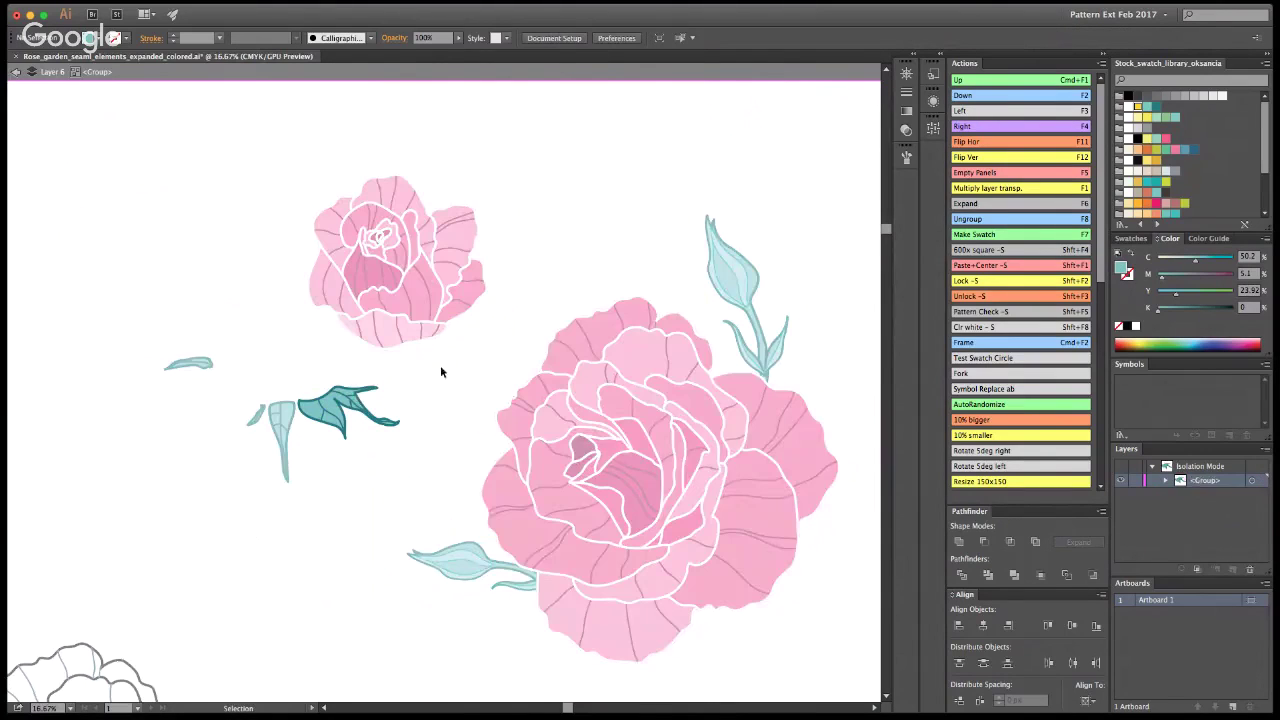
pyautogui.click(16, 72)
pyautogui.press('super+shift+z')
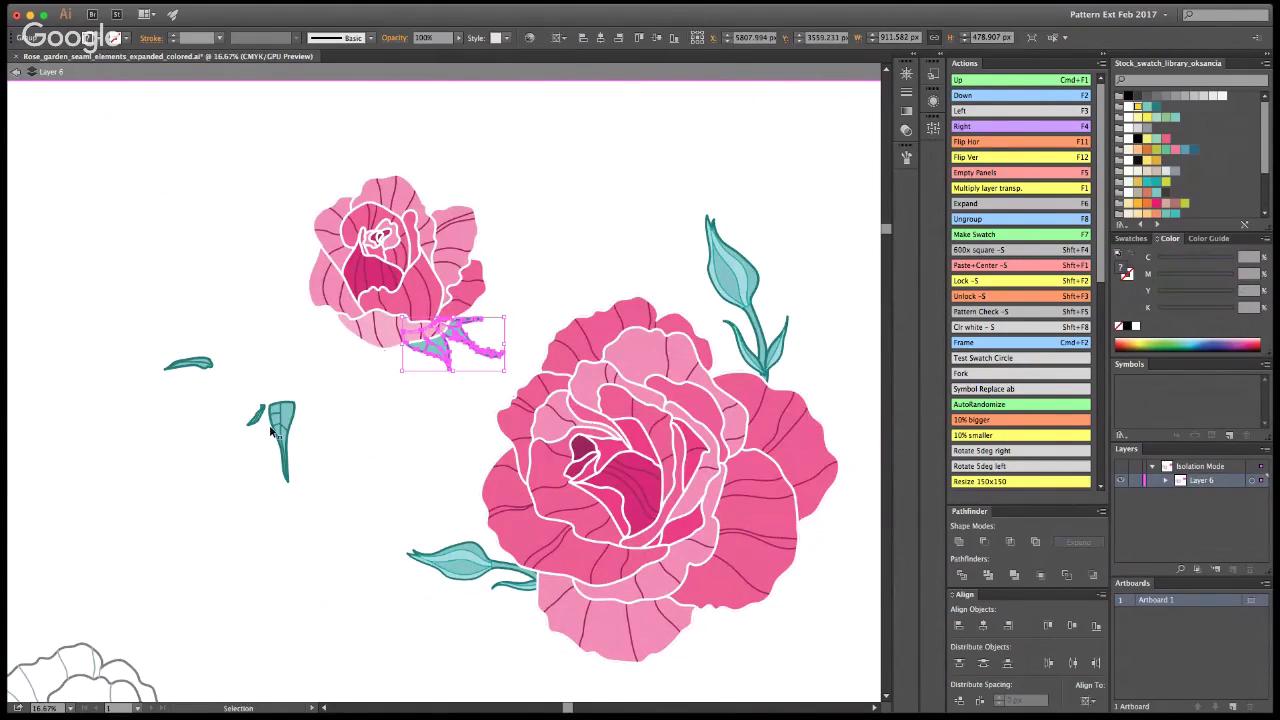
pyautogui.moveTo(285, 430); pyautogui.dragTo(390, 365)
pyautogui.click(196, 393)
pyautogui.moveTo(256, 413); pyautogui.dragTo(356, 347)
pyautogui.moveTo(170, 373); pyautogui.dragTo(307, 333)
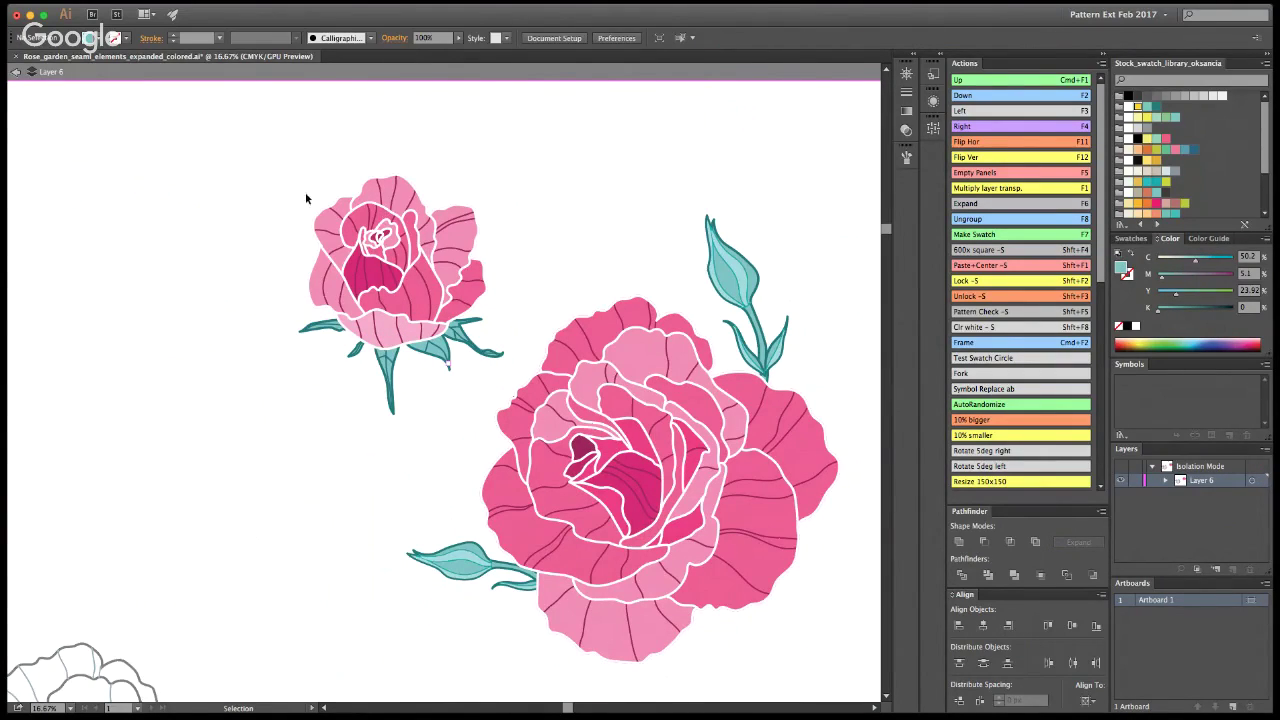
# Step: Move the small rose with its sepals beside the large rose's upper left edge and rotate it counter-clockwise
pyautogui.moveTo(282, 161); pyautogui.dragTo(470, 393)
pyautogui.moveTo(430, 349)
pyautogui.mouseDown()
pyautogui.moveTo(481, 398)
pyautogui.moveTo(448, 401)
pyautogui.moveTo(452, 412)
pyautogui.mouseUp()
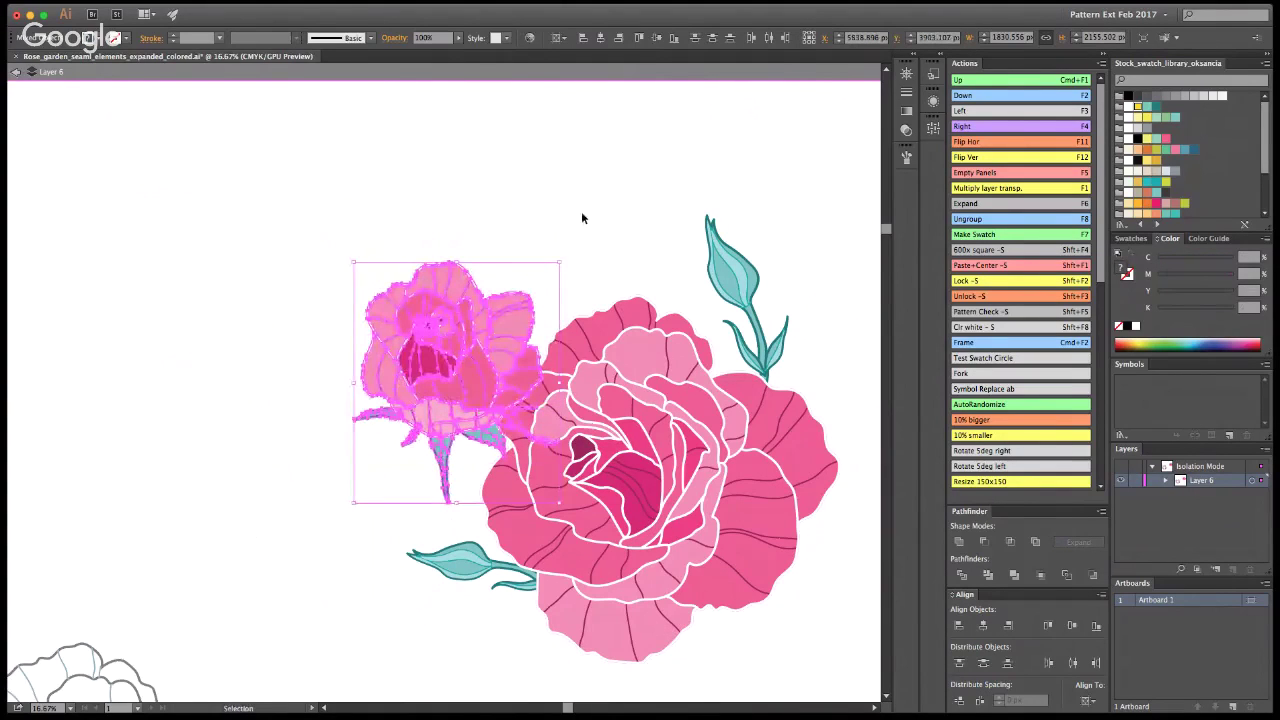
pyautogui.moveTo(566, 253); pyautogui.dragTo(531, 177)
pyautogui.moveTo(471, 214); pyautogui.dragTo(446, 209)
pyautogui.moveTo(406, 306); pyautogui.dragTo(412, 316)
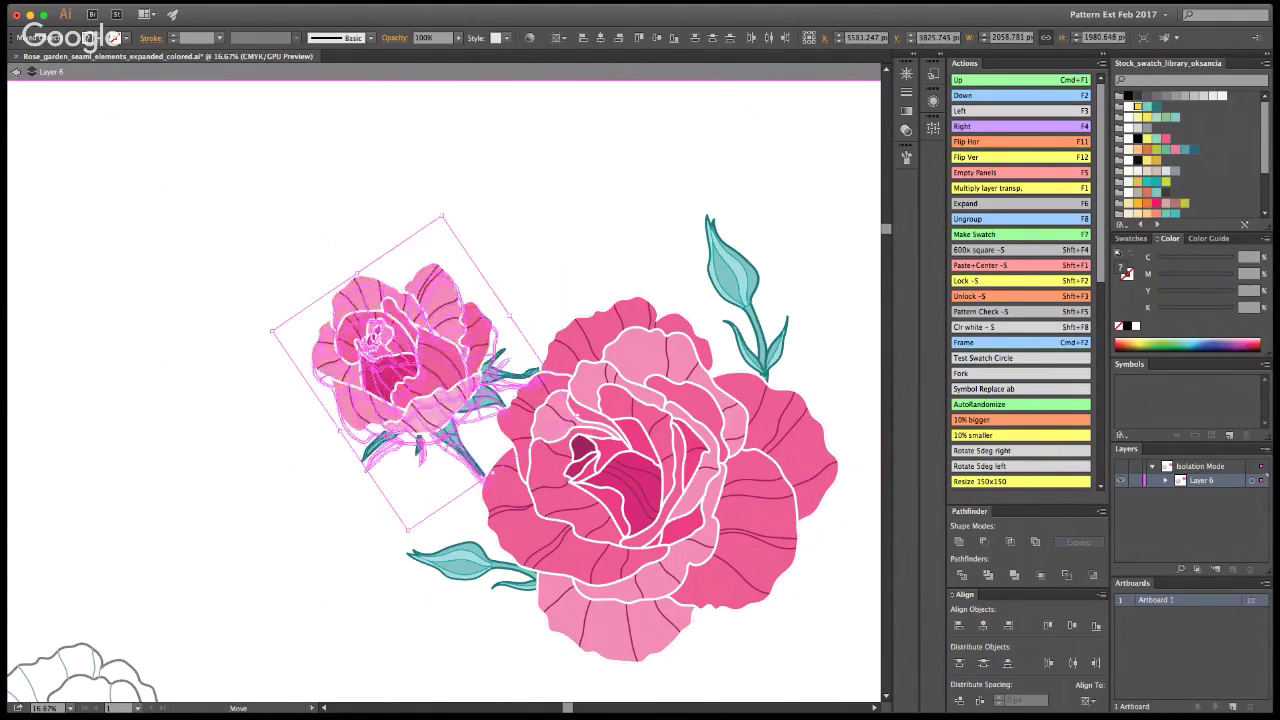
pyautogui.click(542, 292)
# Step: Leave layer isolation, rotate the whole rose and bud composition slightly clockwise, and save the file
pyautogui.press('z')
pyautogui.press('super+1')
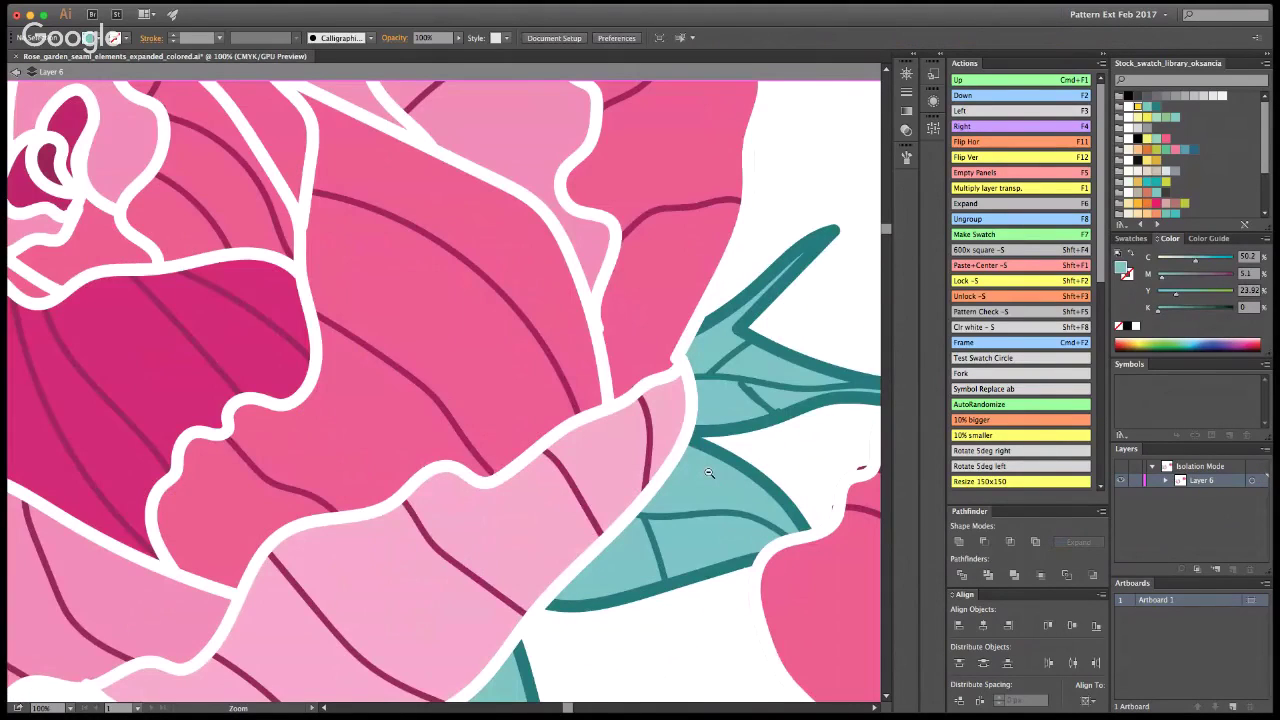
pyautogui.moveTo(708, 473); pyautogui.dragTo(432, 265)
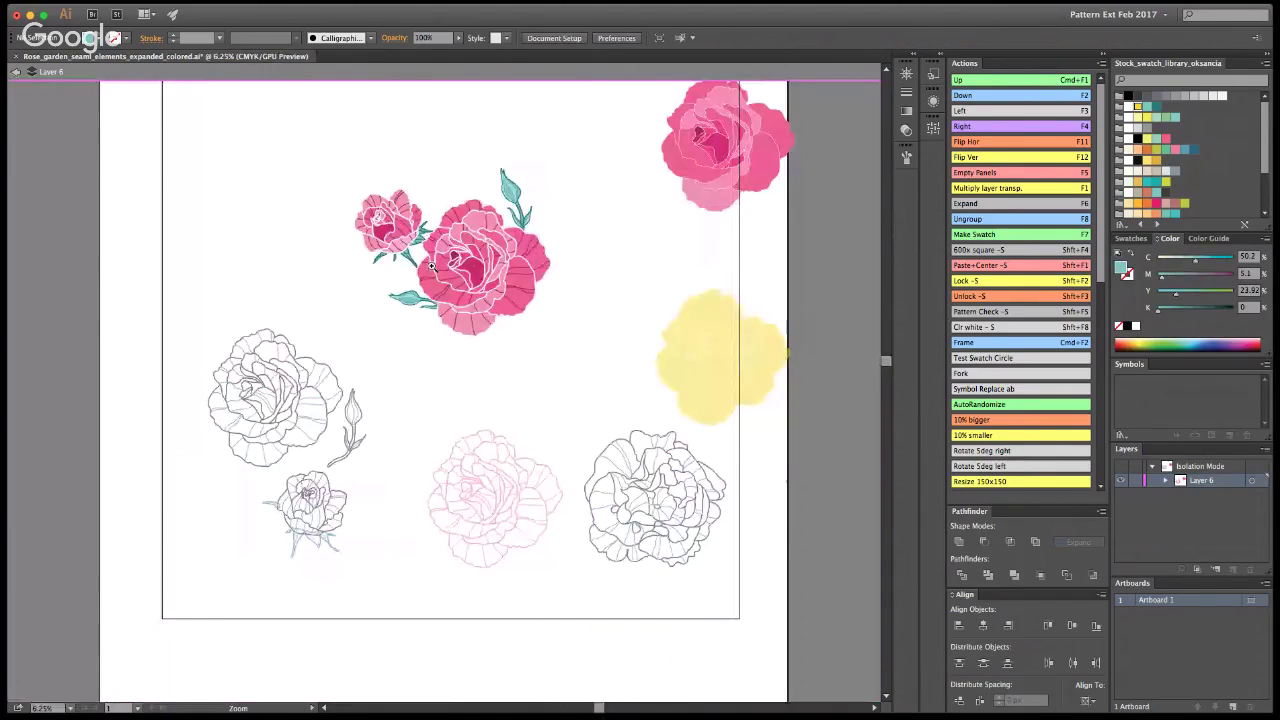
pyautogui.click(432, 266)
pyautogui.press('v')
pyautogui.doubleClick(779, 380)
pyautogui.moveTo(233, 241); pyautogui.dragTo(598, 500)
pyautogui.moveTo(695, 237); pyautogui.dragTo(728, 297)
pyautogui.click(766, 517)
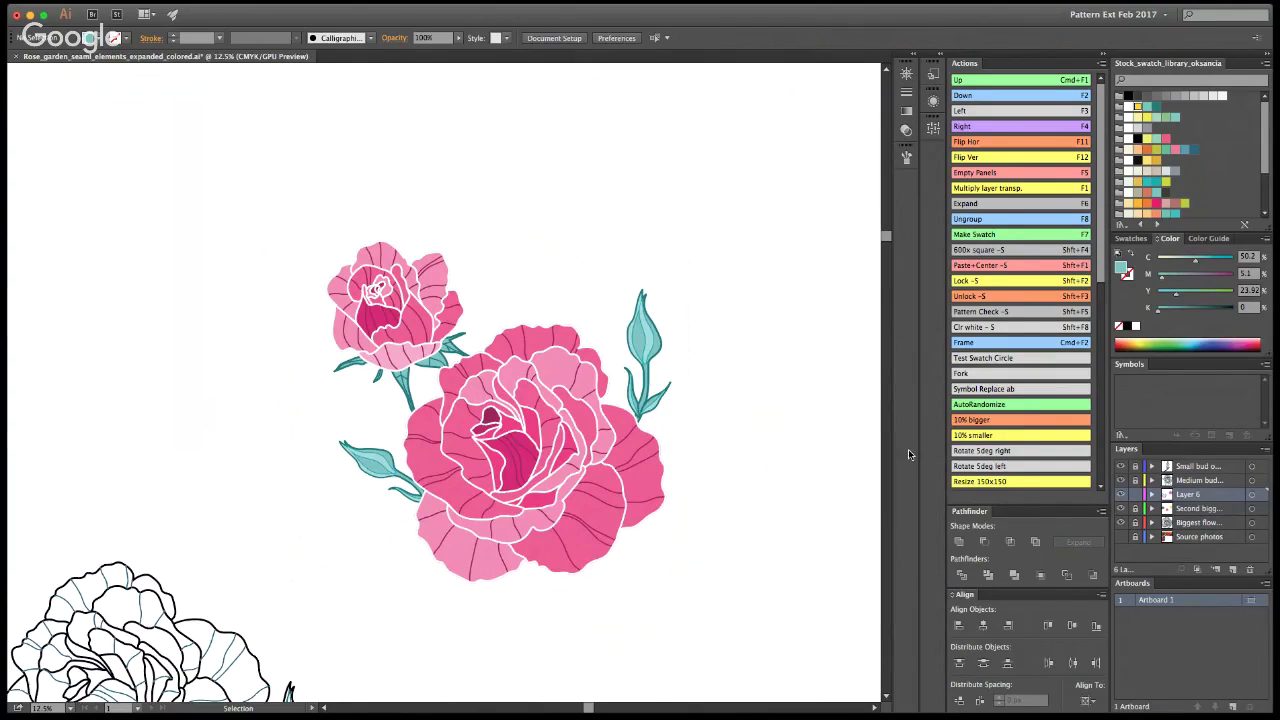
pyautogui.press('super+s')
pyautogui.press('z')
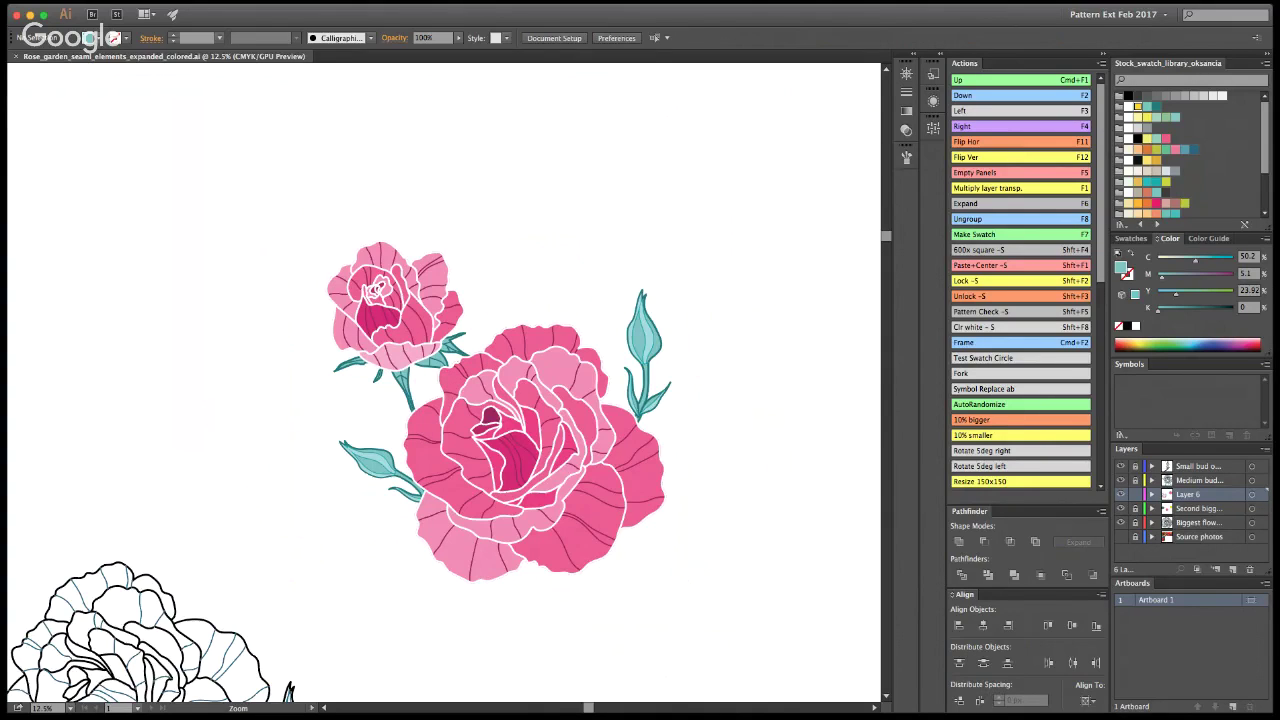
pyautogui.click(470, 378)
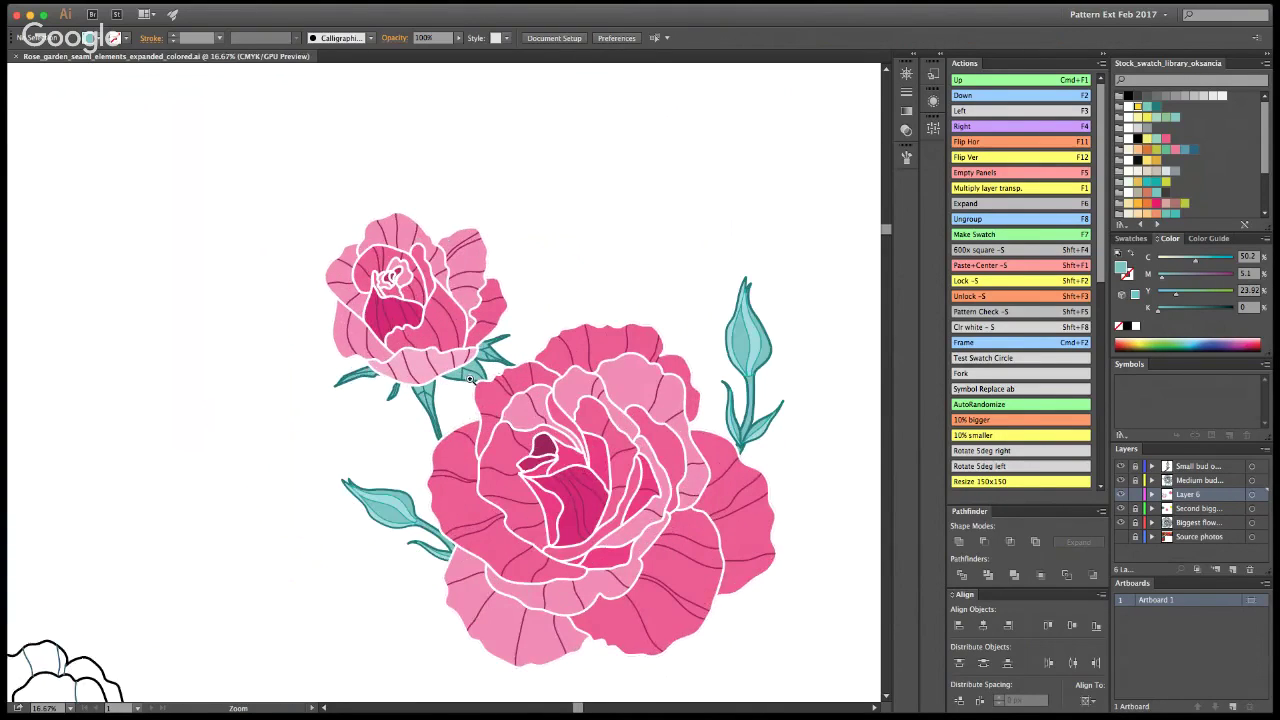
pyautogui.click(470, 379)
pyautogui.press('b')
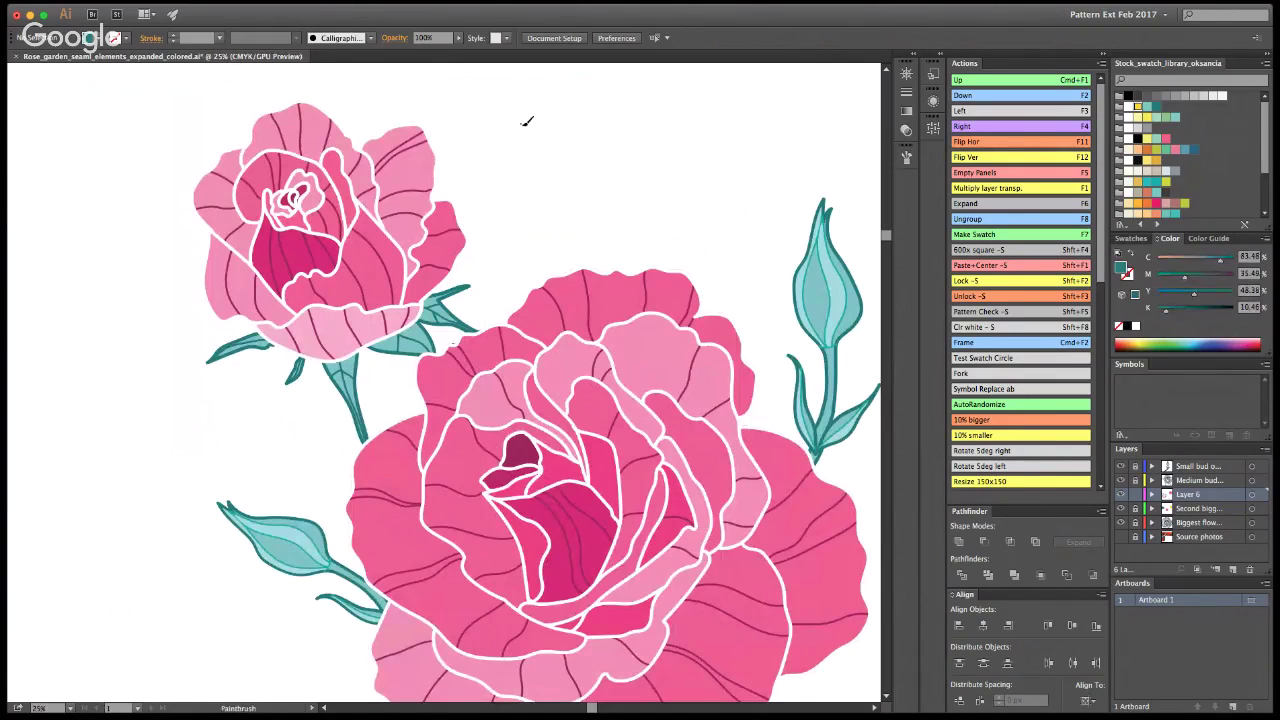
pyautogui.moveTo(521, 124); pyautogui.dragTo(529, 141)
pyautogui.press('v')
pyautogui.press('Delete')
pyautogui.press('b')
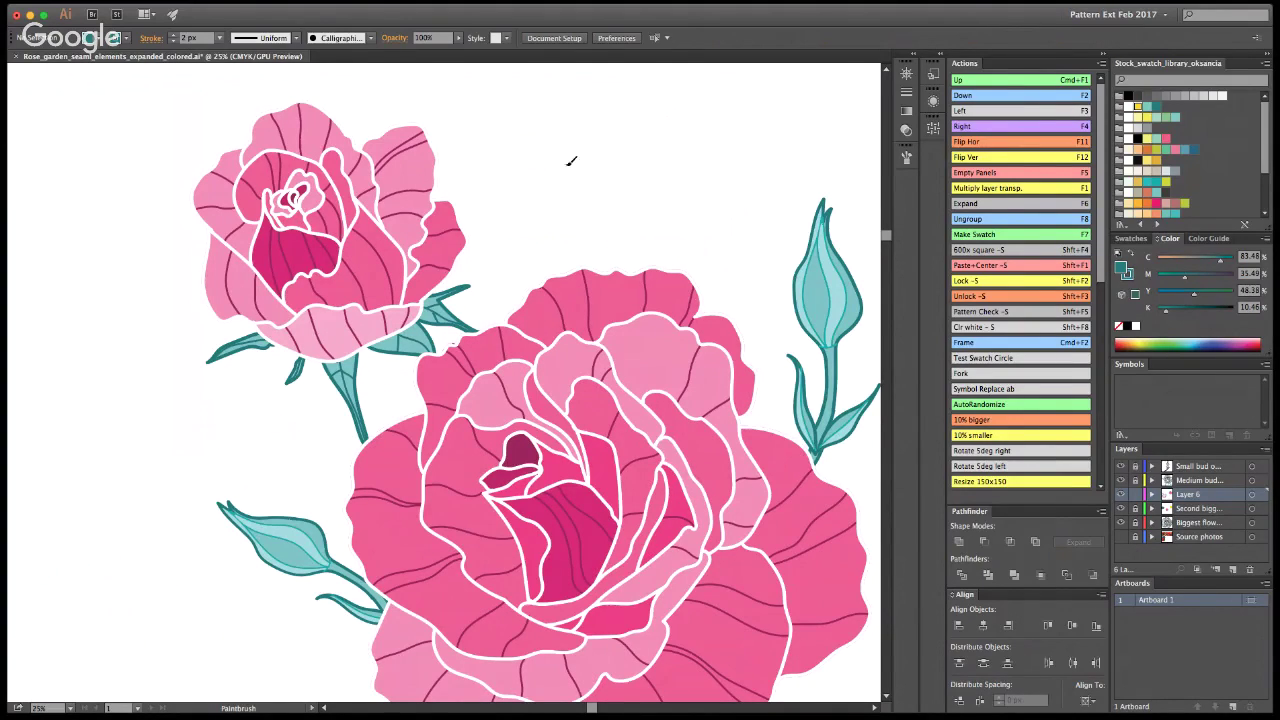
pyautogui.moveTo(566, 161); pyautogui.dragTo(582, 202)
pyautogui.press('v')
pyautogui.press('Delete')
pyautogui.press('b')
pyautogui.moveTo(500, 142); pyautogui.dragTo(534, 194)
pyautogui.press('v')
pyautogui.press('Delete')
pyautogui.press('b')
pyautogui.moveTo(528, 177); pyautogui.dragTo(542, 215)
pyautogui.press('Delete')
# Step: Paint a thorny stem outline above the large rose with 1 px dark teal brush strokes, closing both ends
pyautogui.moveTo(549, 168); pyautogui.dragTo(580, 233)
pyautogui.moveTo(565, 170); pyautogui.dragTo(590, 233)
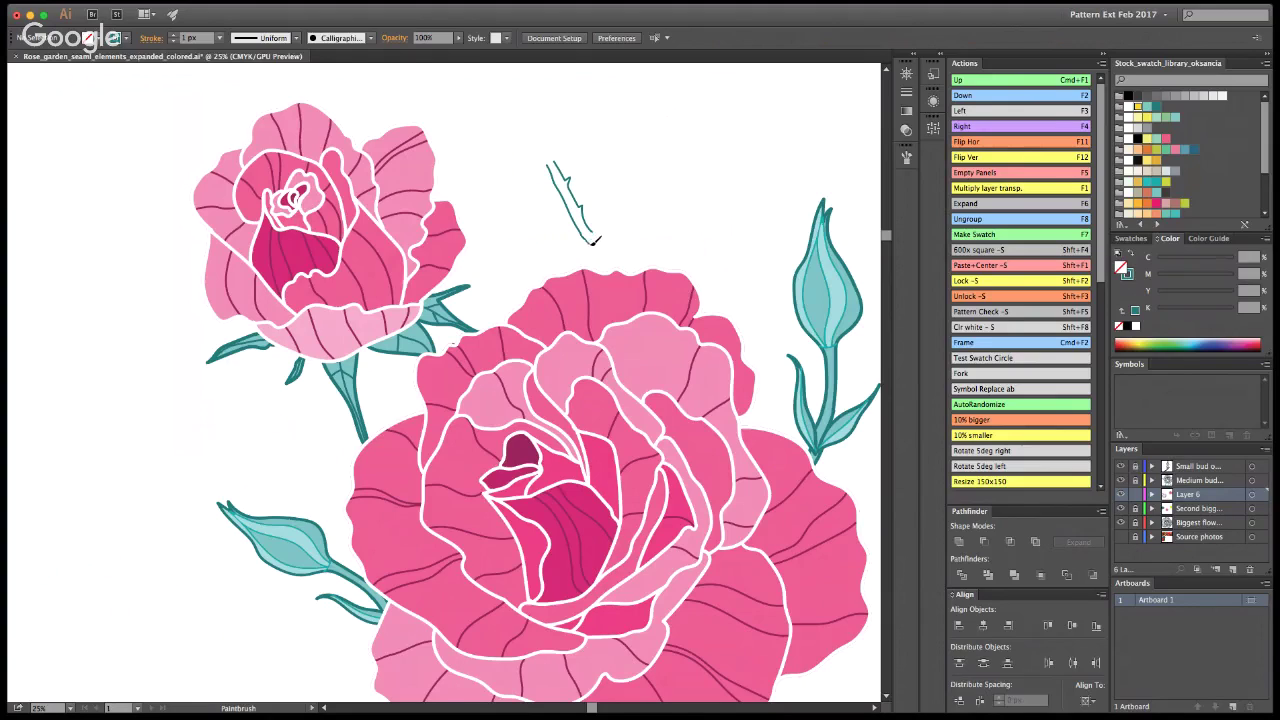
pyautogui.moveTo(587, 228)
pyautogui.mouseDown()
pyautogui.moveTo(613, 256)
pyautogui.moveTo(591, 230)
pyautogui.mouseUp()
pyautogui.moveTo(548, 164); pyautogui.dragTo(556, 157)
# Step: Adjust the anchor points where the stem outline's strokes meet near its upper and lower ends
pyautogui.press('z')
pyautogui.click(592, 277)
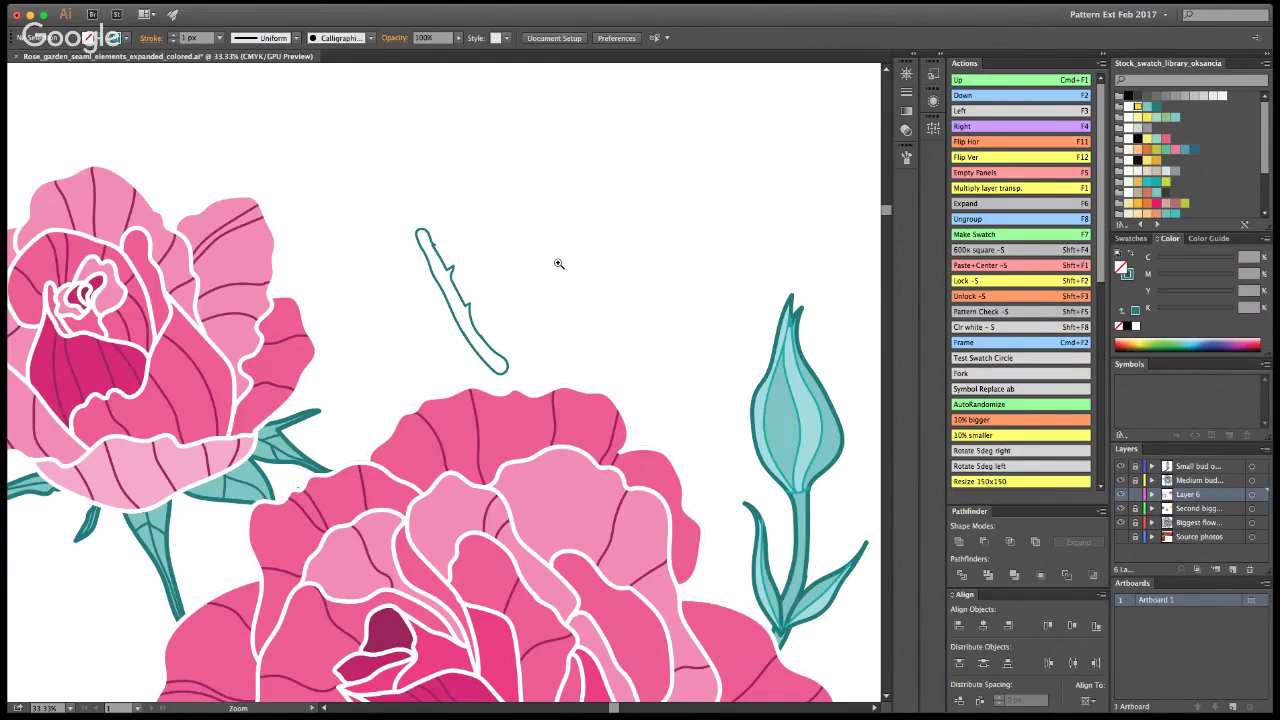
pyautogui.click(530, 202)
pyautogui.press('a')
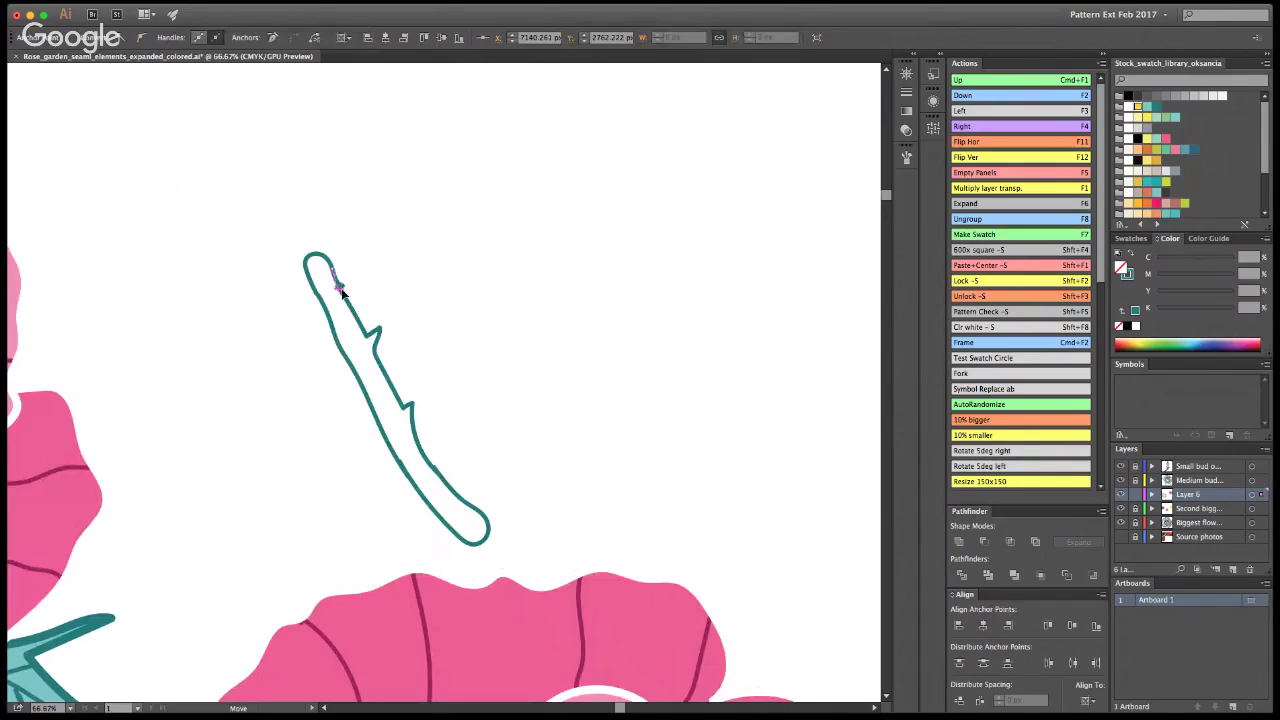
pyautogui.click(480, 261)
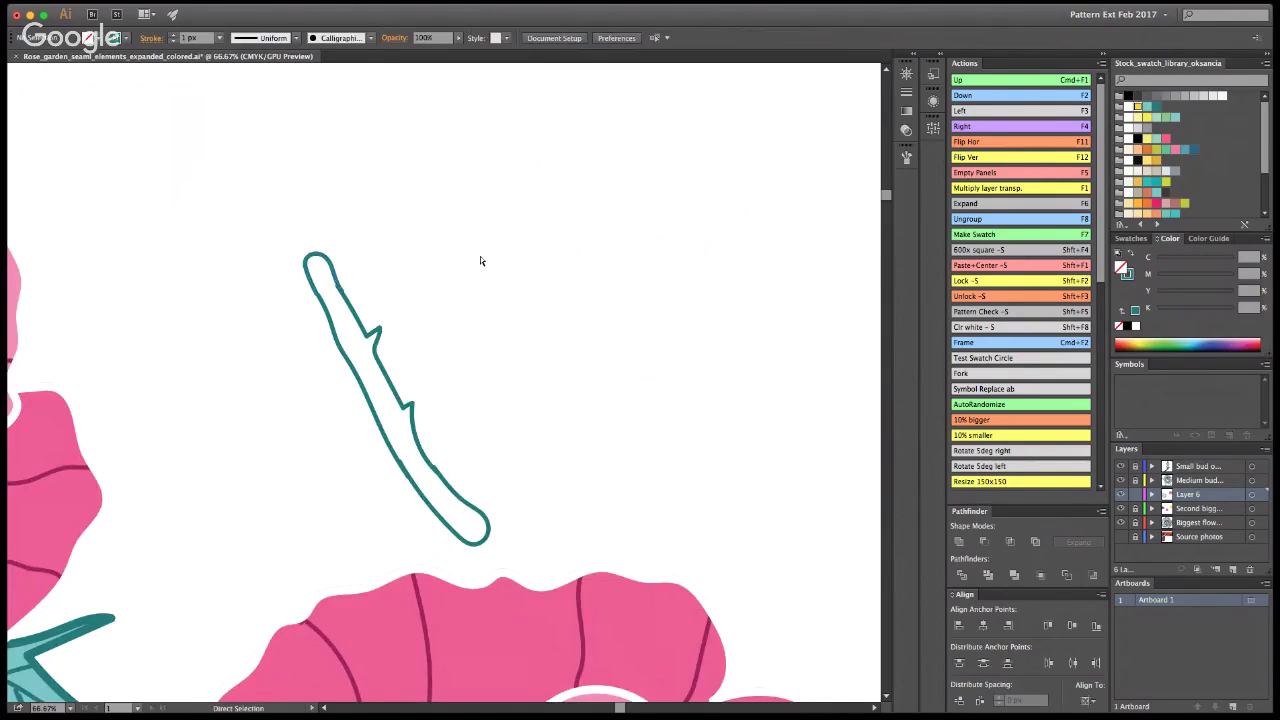
pyautogui.click(336, 287)
pyautogui.moveTo(336, 286); pyautogui.dragTo(339, 285)
pyautogui.click(367, 287)
pyautogui.click(369, 271)
pyautogui.moveTo(436, 467); pyautogui.dragTo(436, 473)
pyautogui.click(403, 469)
pyautogui.click(492, 459)
# Step: Expand the stem outline's strokes and unite them into a single compound path
pyautogui.press('v')
pyautogui.moveTo(244, 234); pyautogui.dragTo(494, 530)
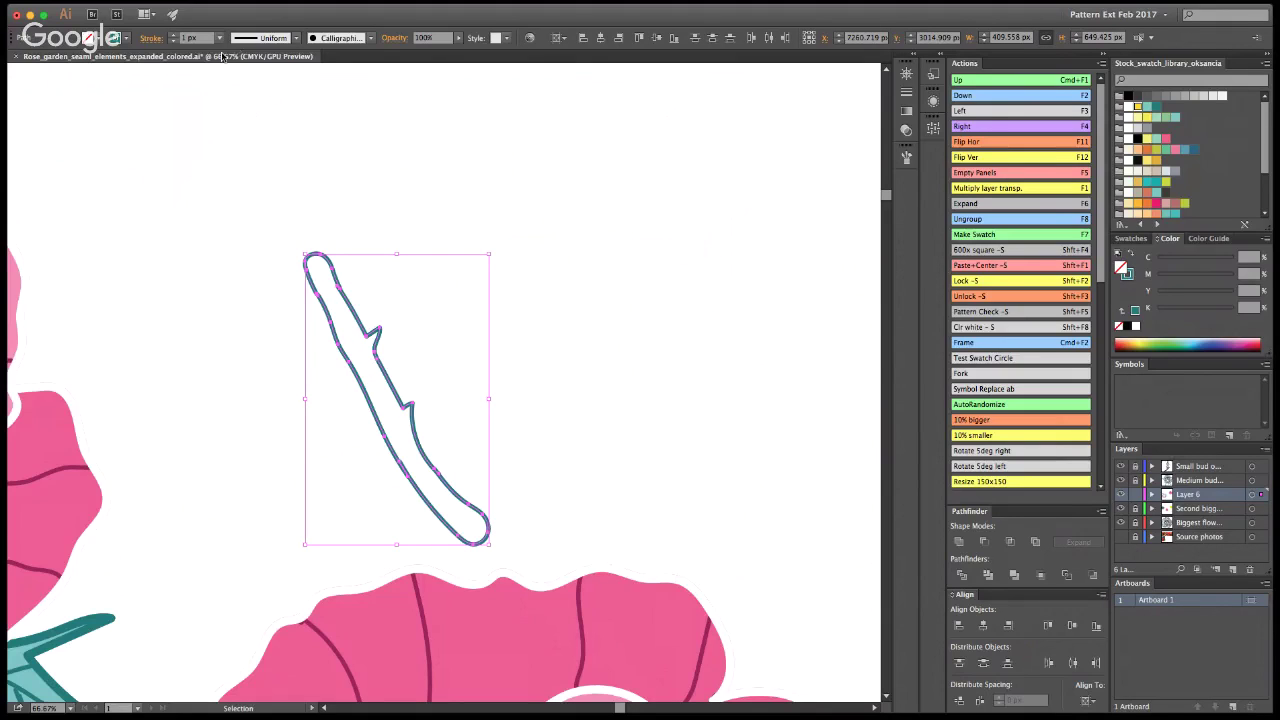
pyautogui.click(959, 542)
pyautogui.press('super+z')
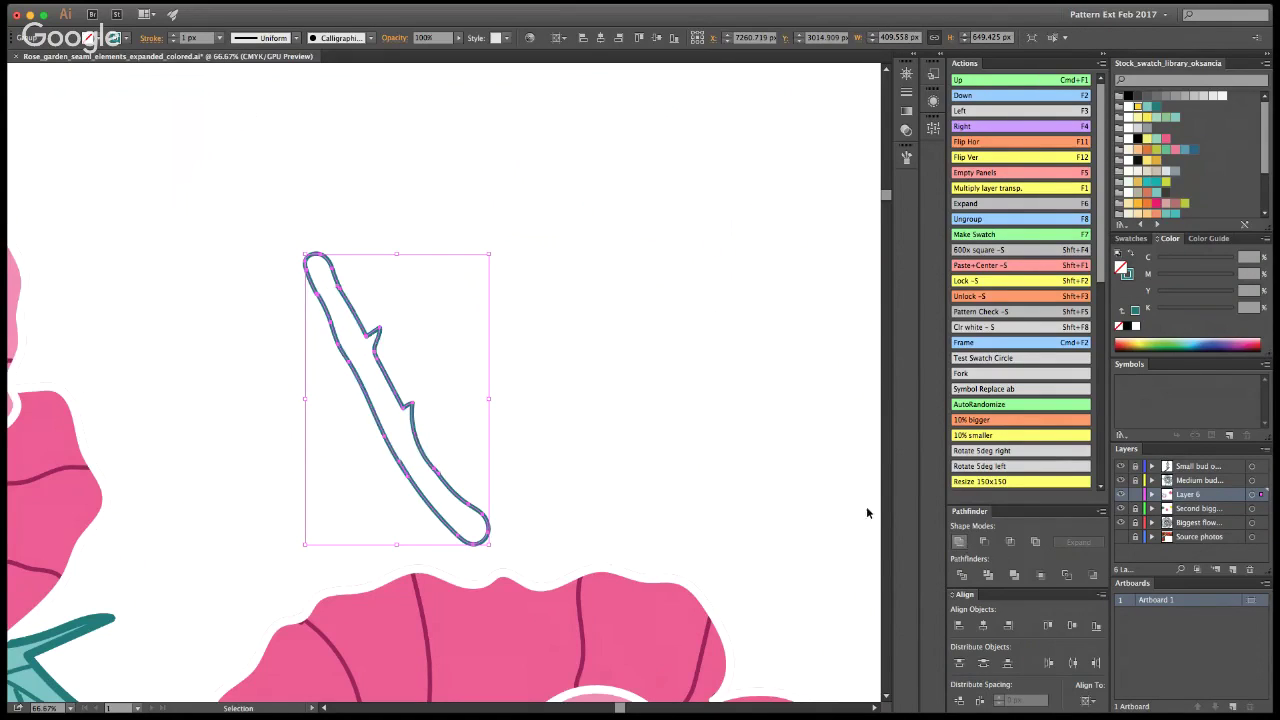
pyautogui.press('F6')
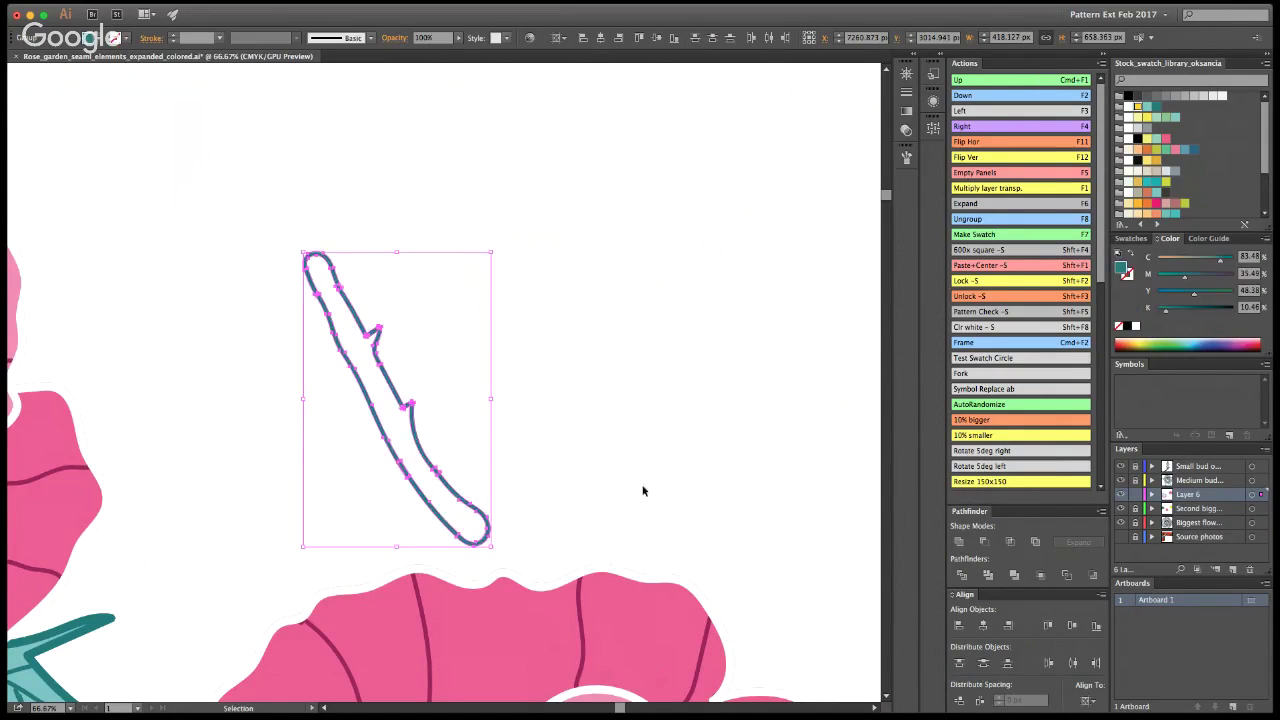
pyautogui.press('super+z')
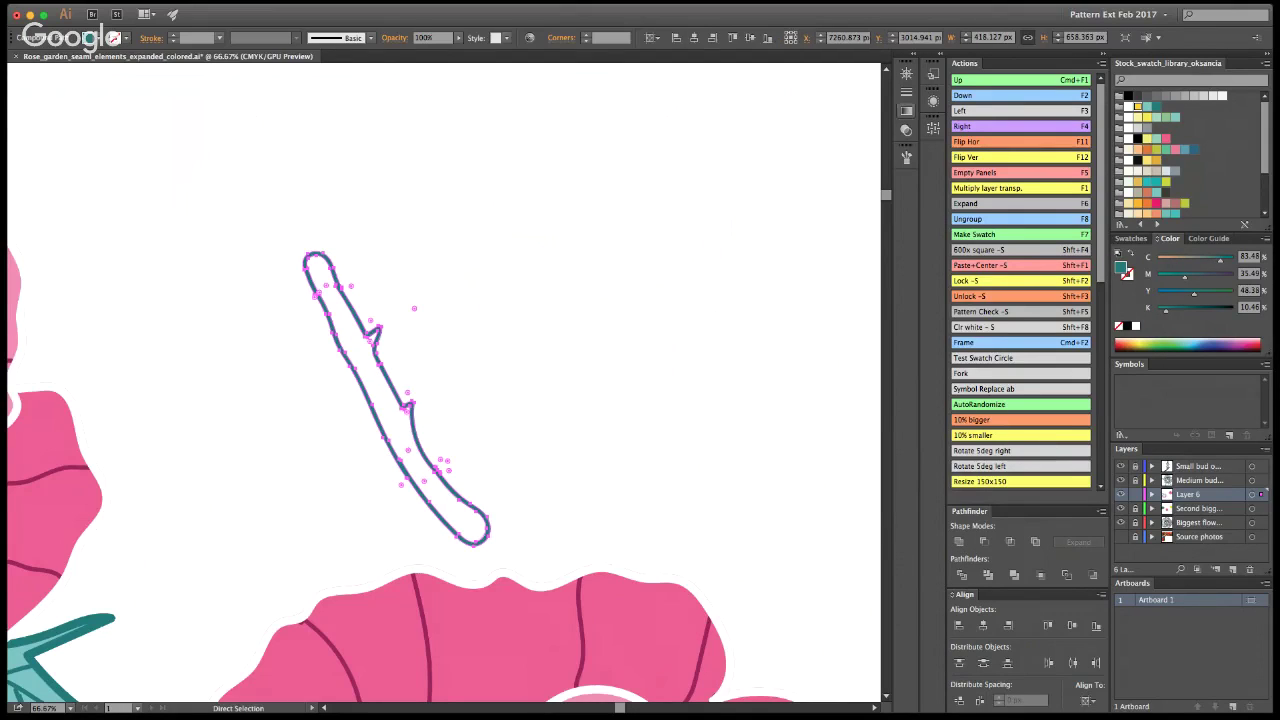
pyautogui.press('super+shift+z')
# Step: Isolate the stem's compound path, smooth its uneven edges, and return to the full artwork
pyautogui.doubleClick(372, 343)
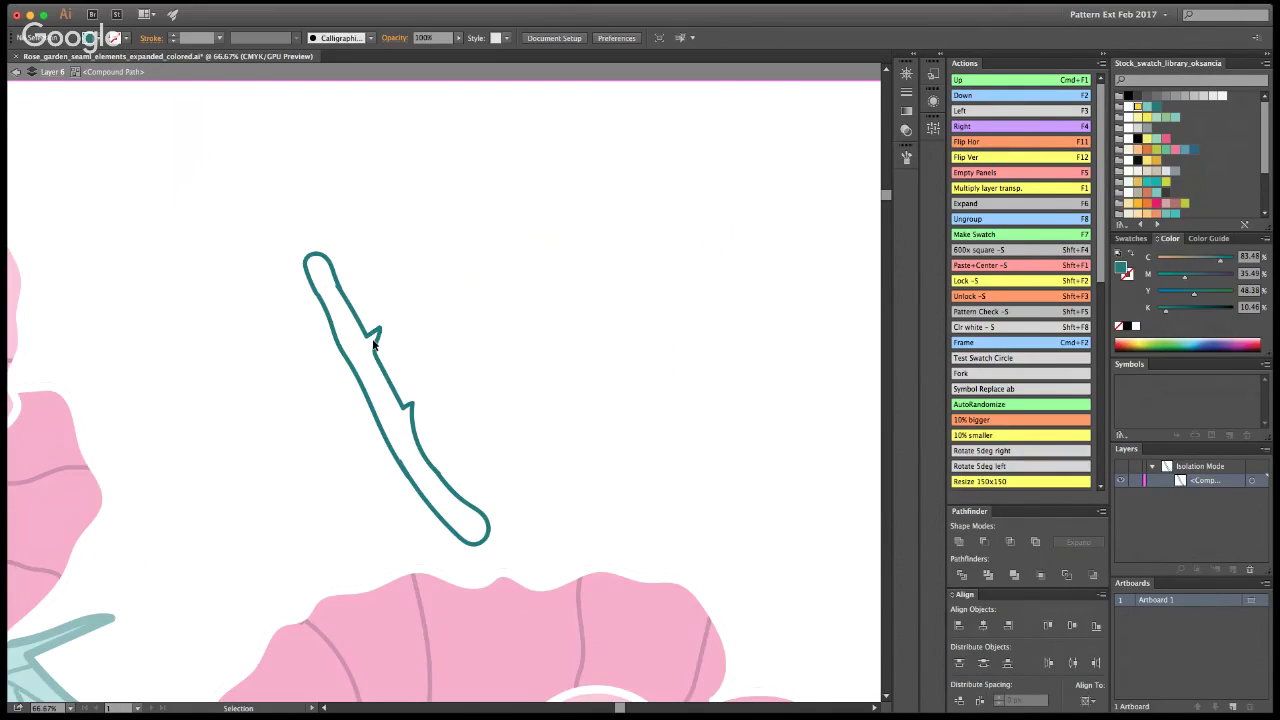
pyautogui.click(378, 331)
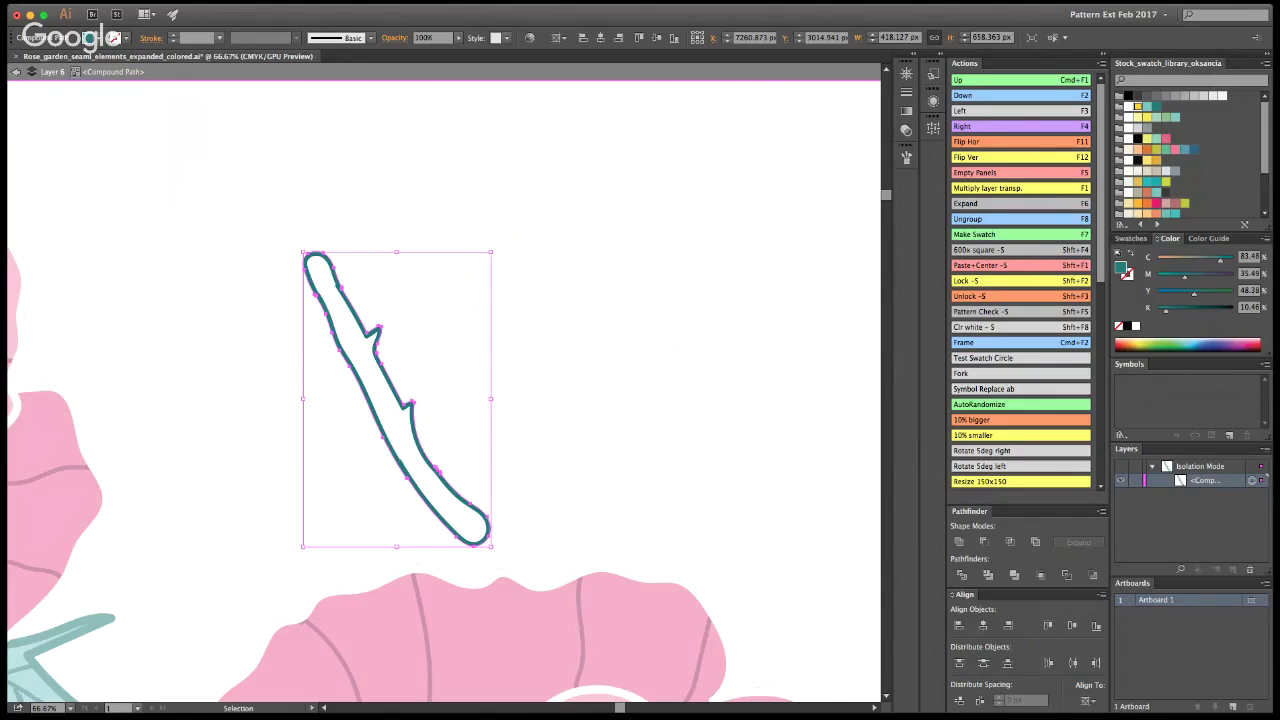
pyautogui.press('n')
pyautogui.moveTo(338, 278); pyautogui.dragTo(355, 325)
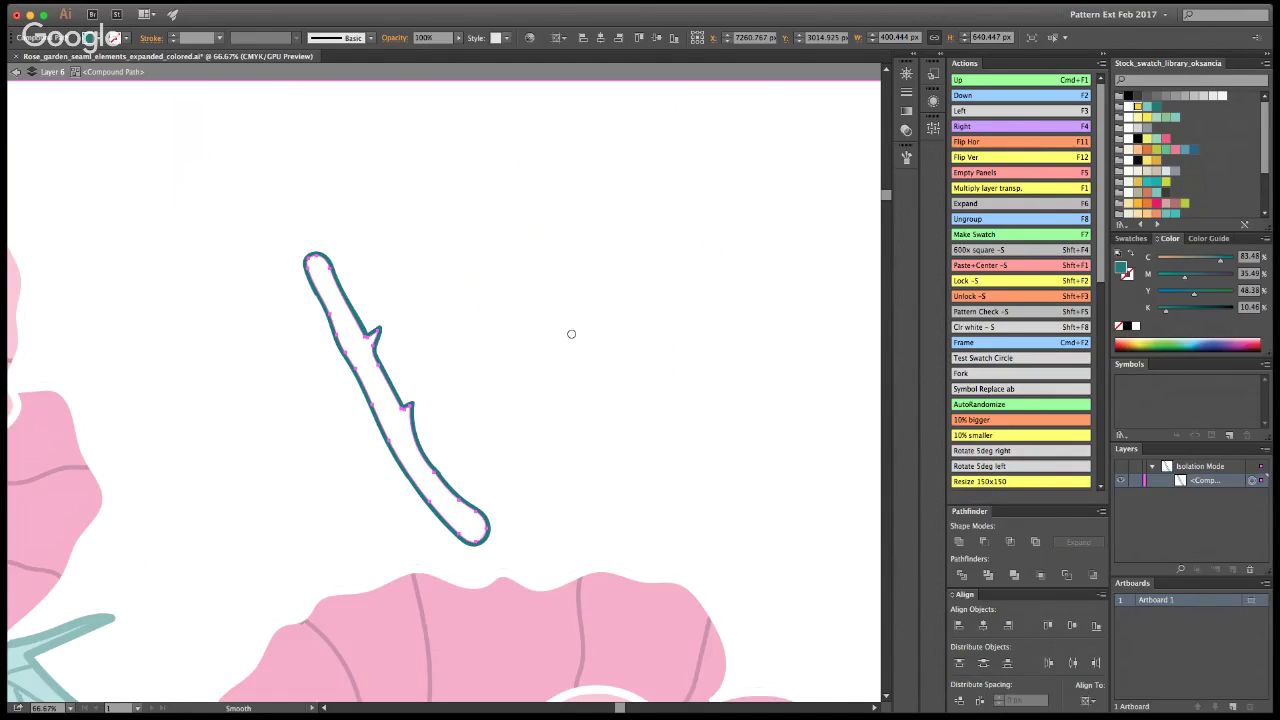
pyautogui.press('v')
pyautogui.press('Escape')
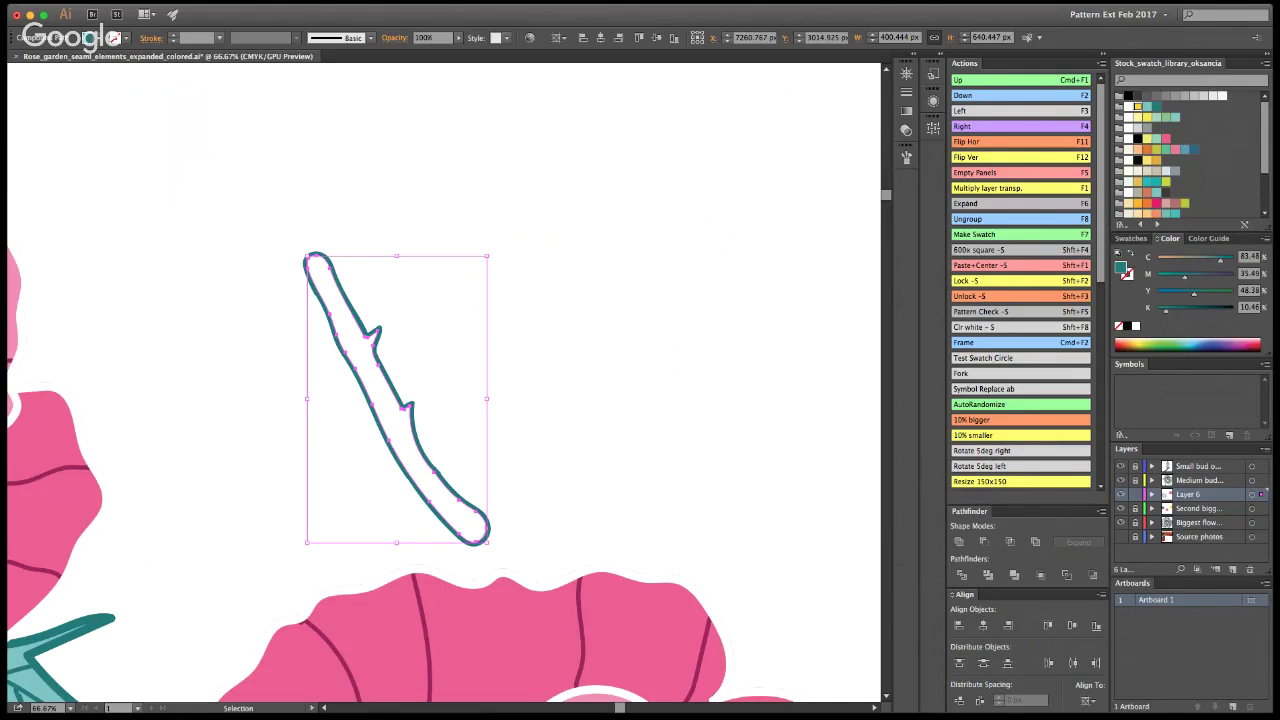
pyautogui.click(622, 382)
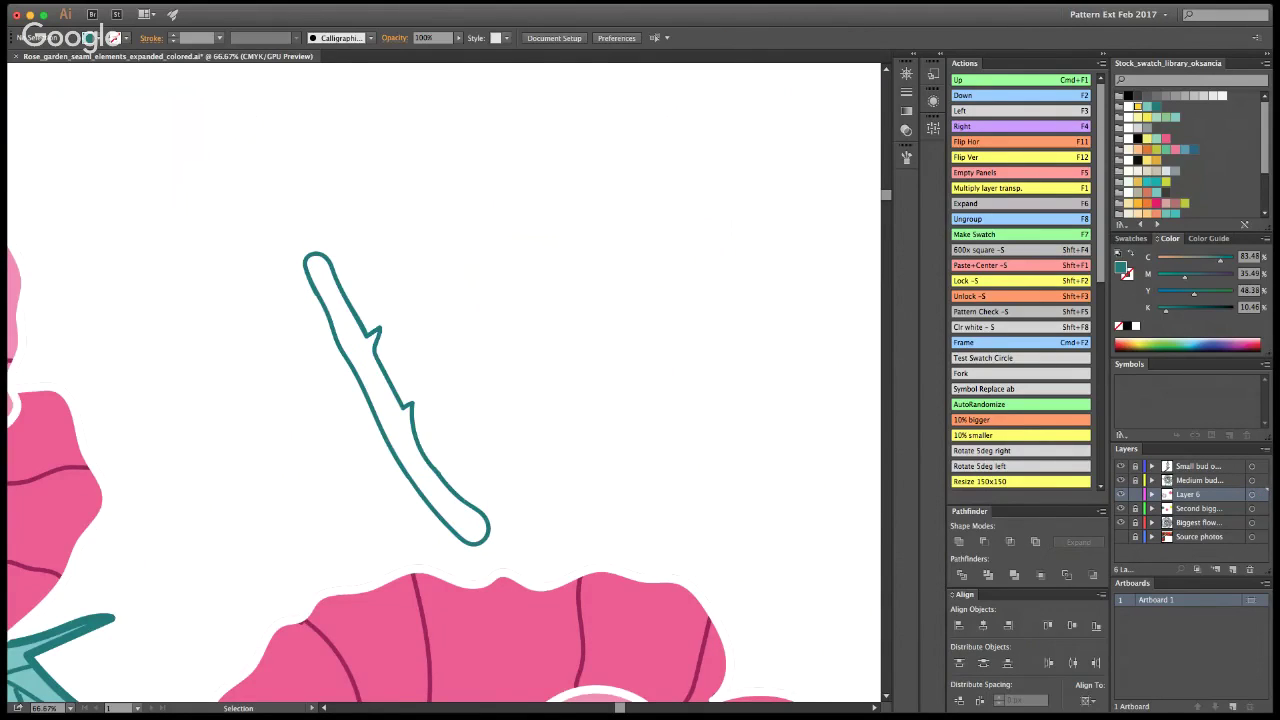
# Step: Enlarge the thorny stem outline to about 562 by 885 px and shift it slightly up and to the left
pyautogui.press('super+=')
pyautogui.keyDown('alt'); pyautogui.keyDown('super'); pyautogui.click(425, 438); pyautogui.keyUp('super'); pyautogui.keyUp('alt')
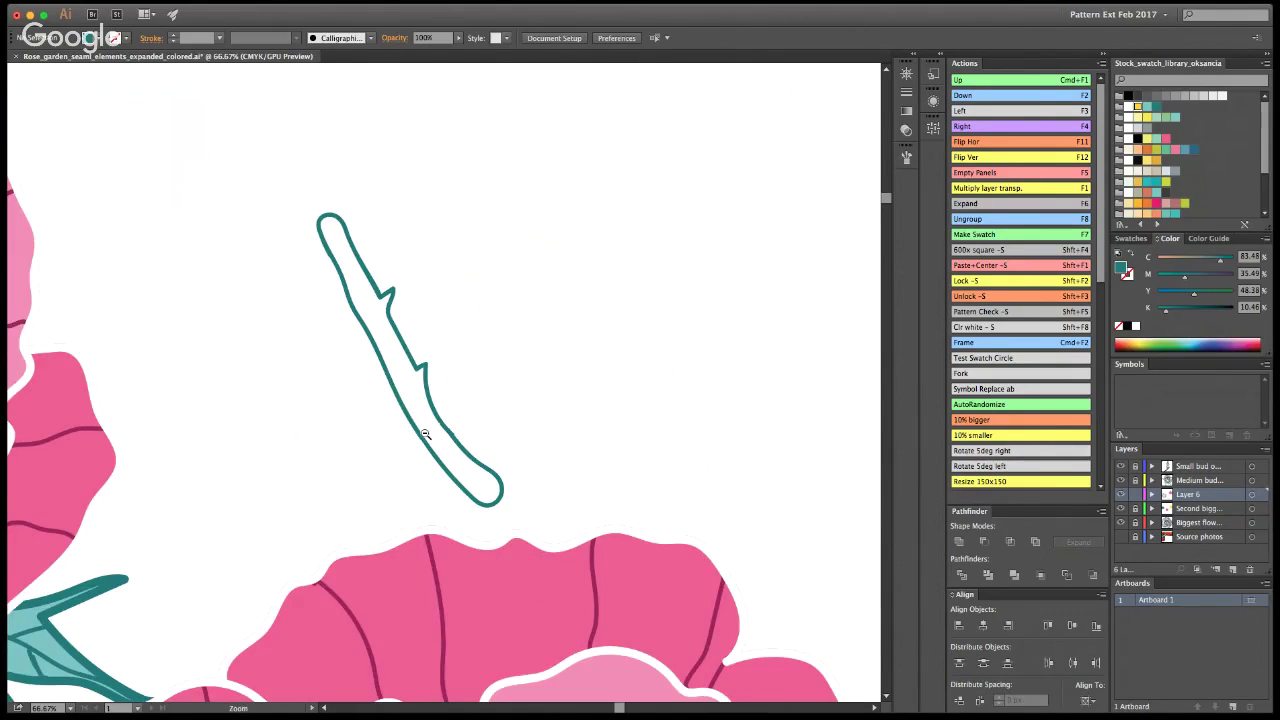
pyautogui.keyDown('alt'); pyautogui.keyDown('super'); pyautogui.click(425, 433); pyautogui.keyUp('super'); pyautogui.keyUp('alt')
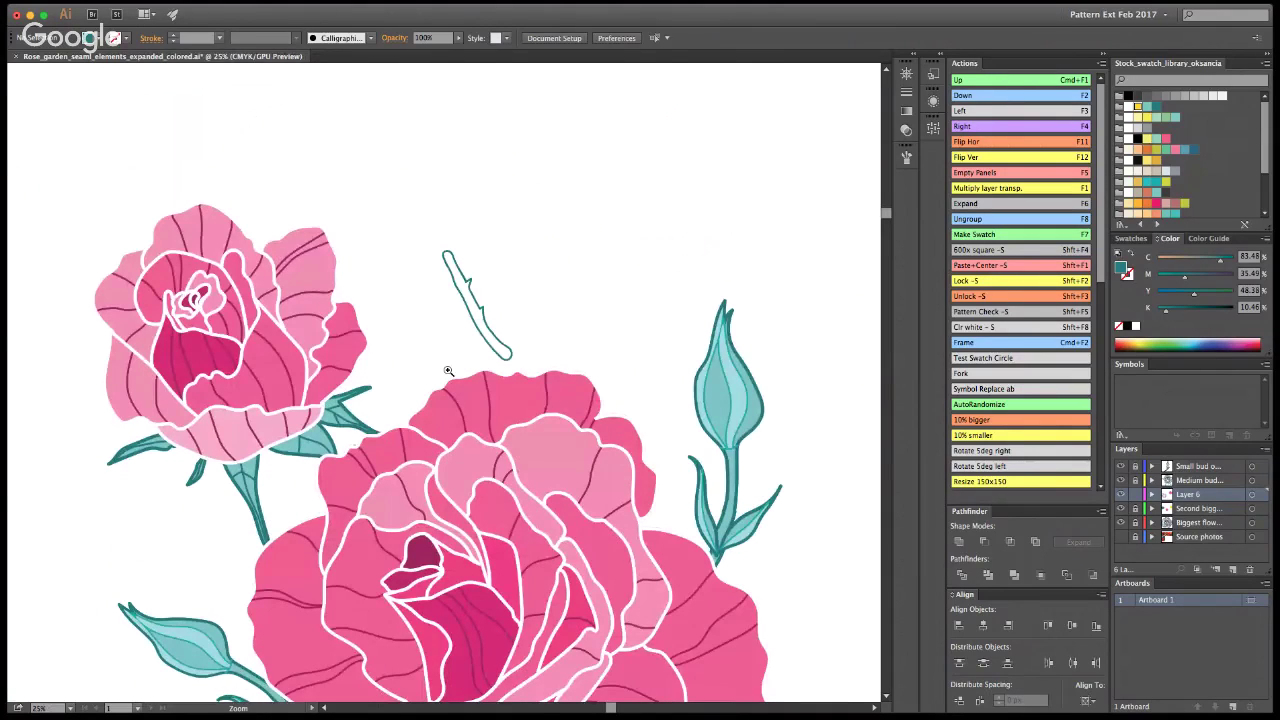
pyautogui.keyDown('super'); pyautogui.click(448, 371); pyautogui.keyUp('super')
pyautogui.doubleClick(476, 264)
pyautogui.click(16, 73)
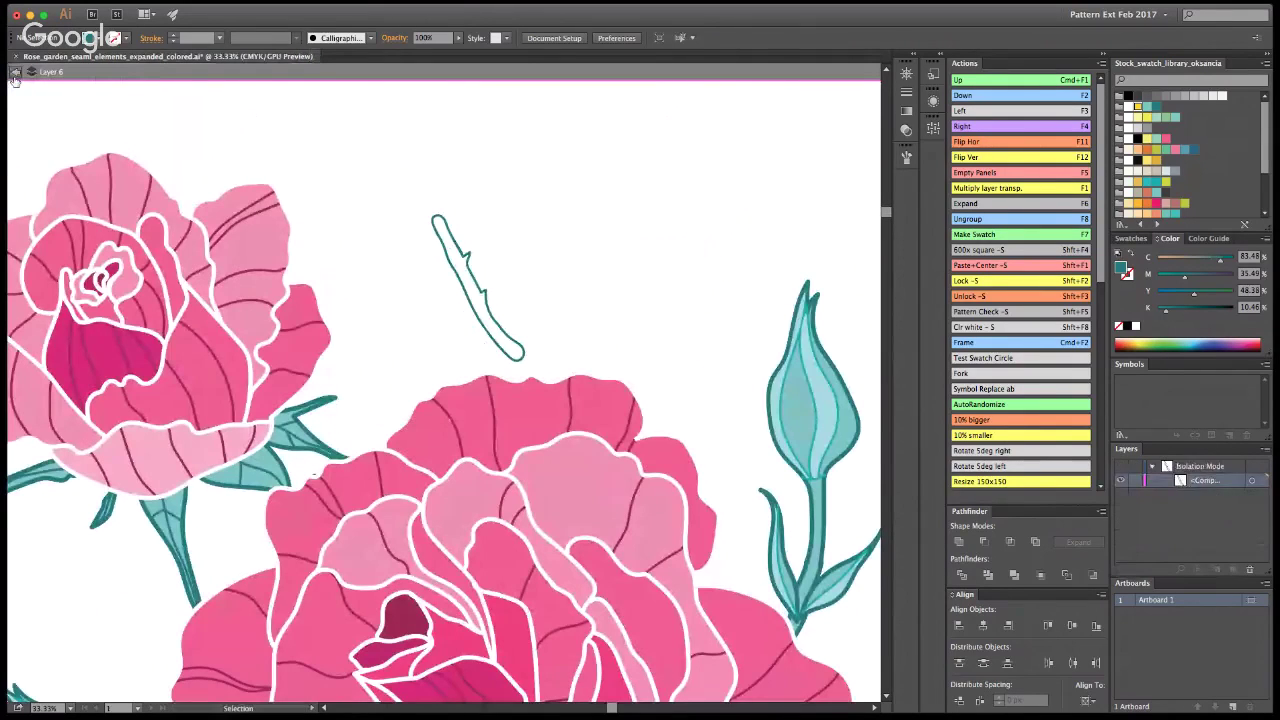
pyautogui.click(16, 73)
pyautogui.click(443, 219)
pyautogui.moveTo(526, 363); pyautogui.dragTo(541, 387)
pyautogui.moveTo(497, 328); pyautogui.dragTo(466, 295)
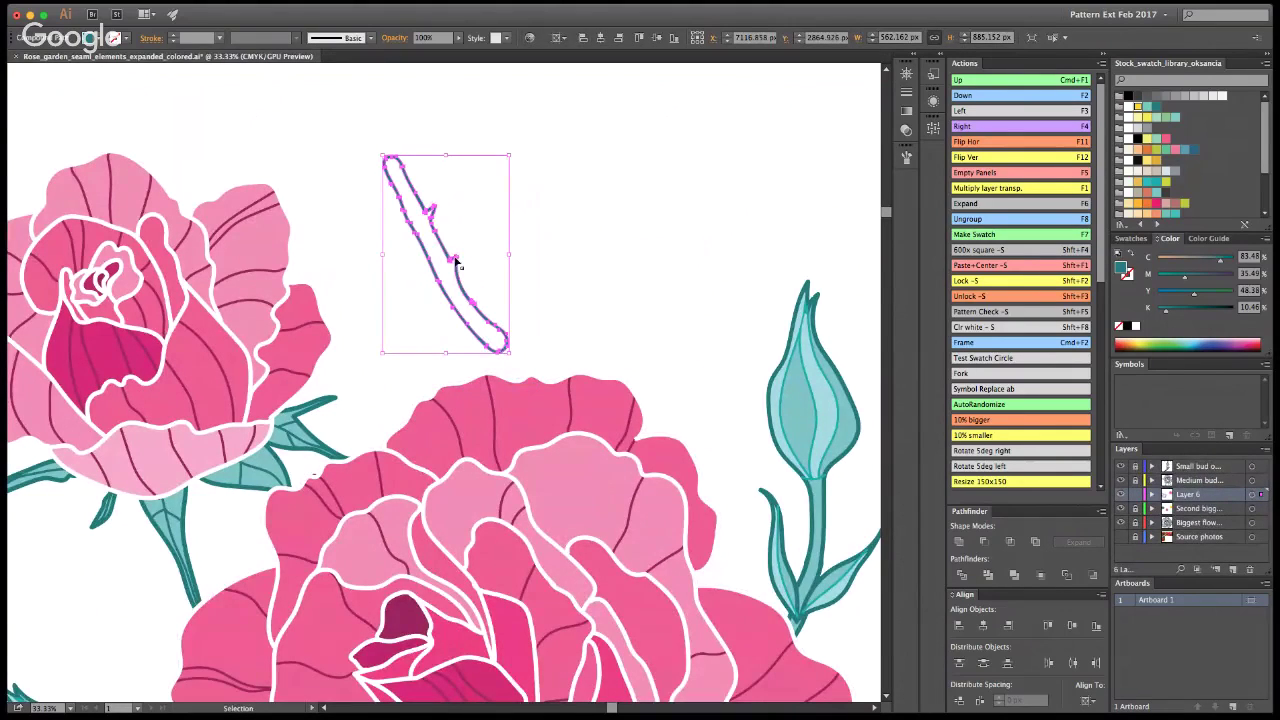
# Step: Release the stem outline's compound path and fill its interior with the light teal sampled from the right bud
pyautogui.doubleClick(457, 263)
pyautogui.click(443, 220)
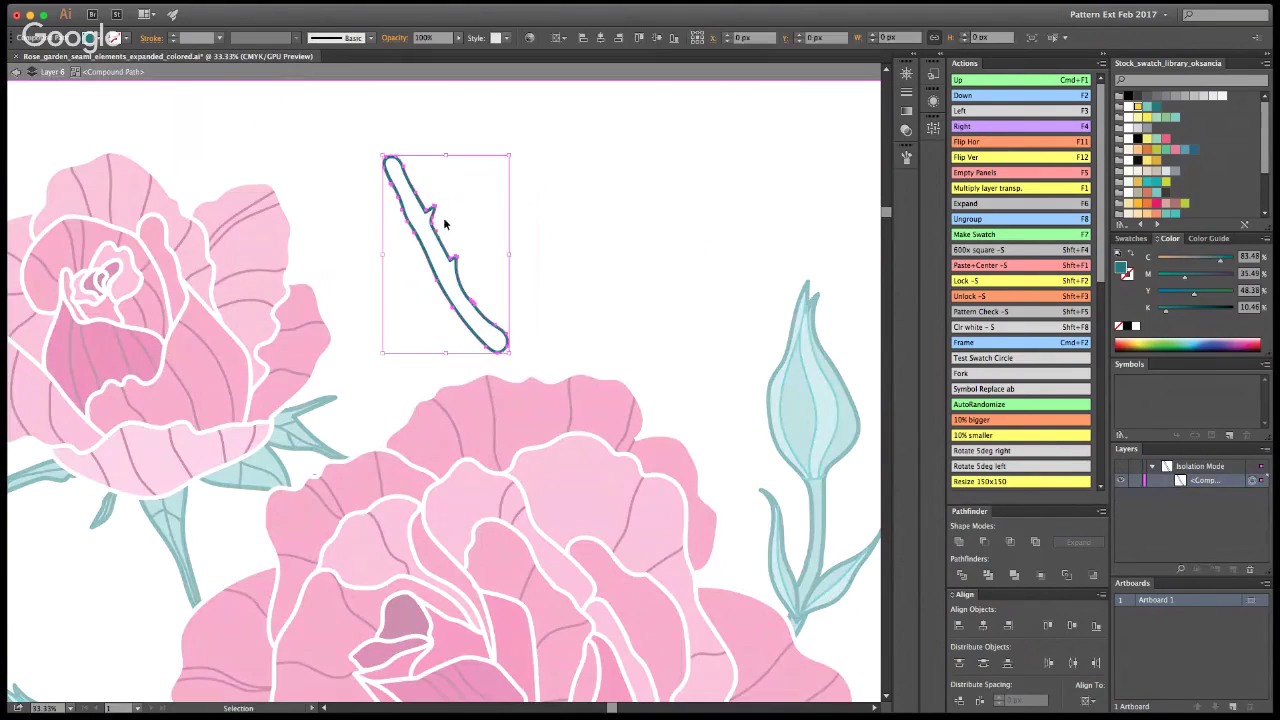
pyautogui.click(16, 72)
pyautogui.click(505, 333)
pyautogui.press('alt+shift+super+8')
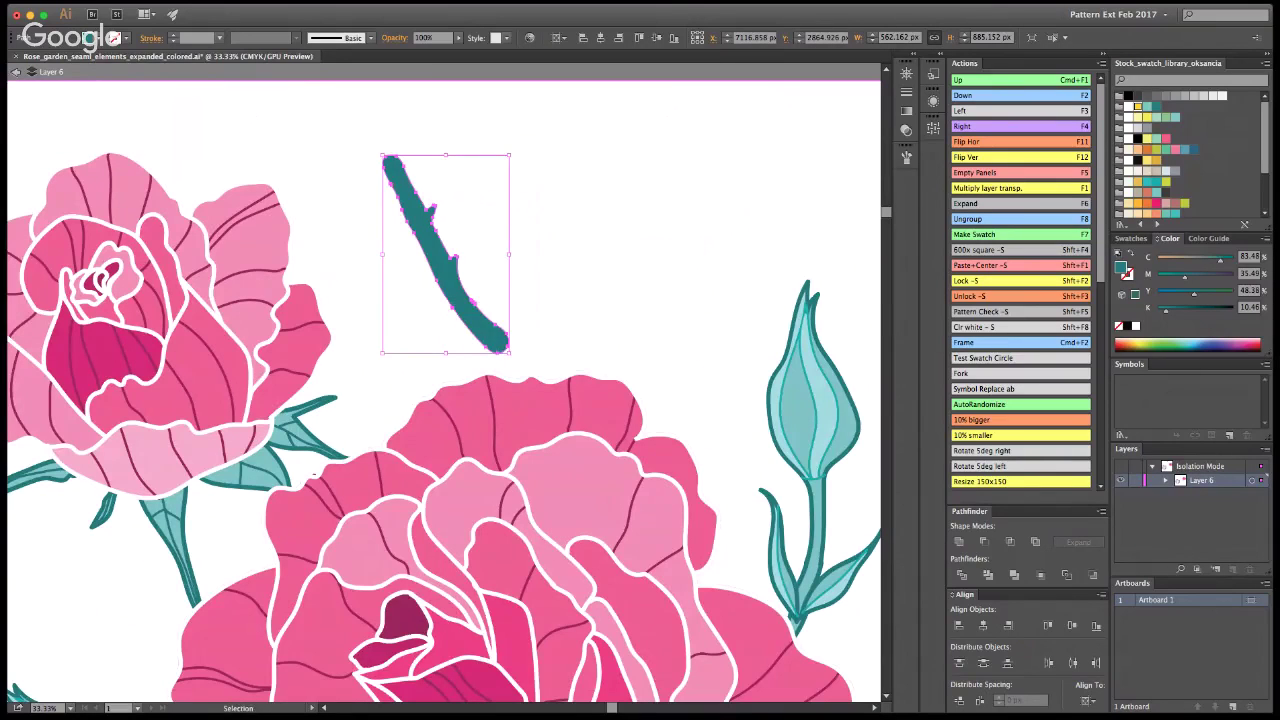
pyautogui.press('i')
pyautogui.click(820, 394)
pyautogui.press('v')
pyautogui.press('Escape')
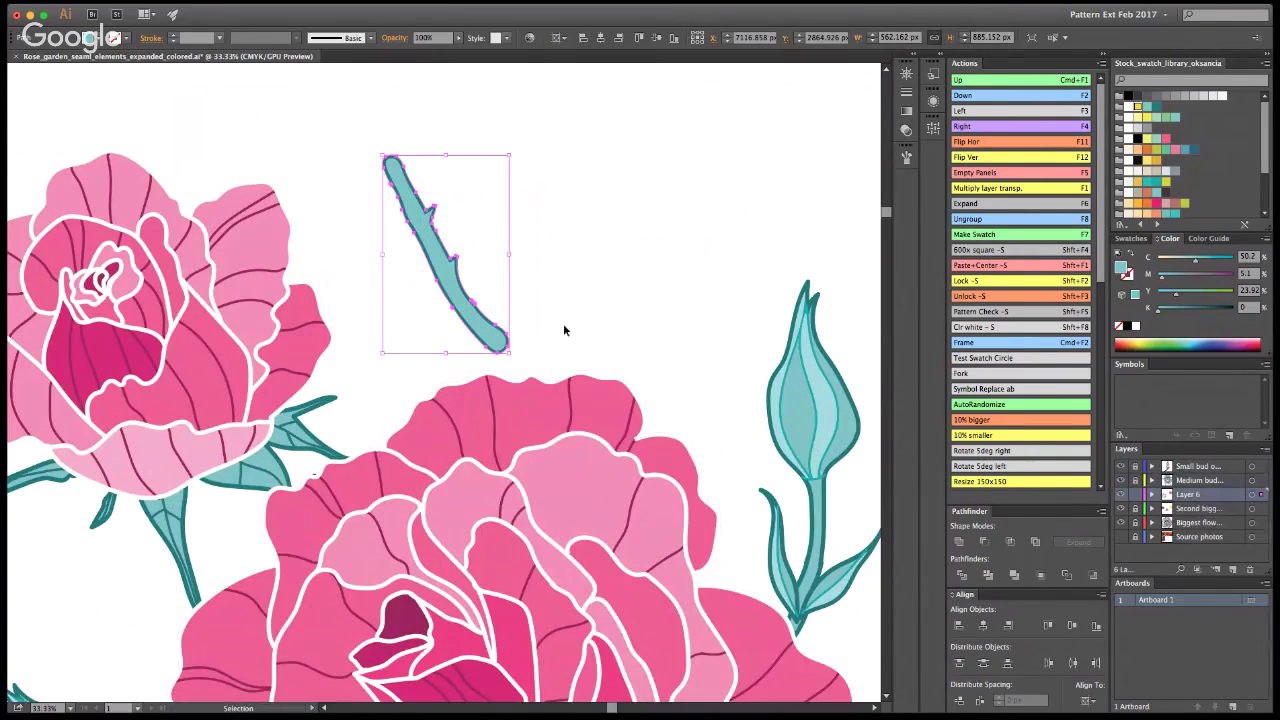
pyautogui.click(607, 230)
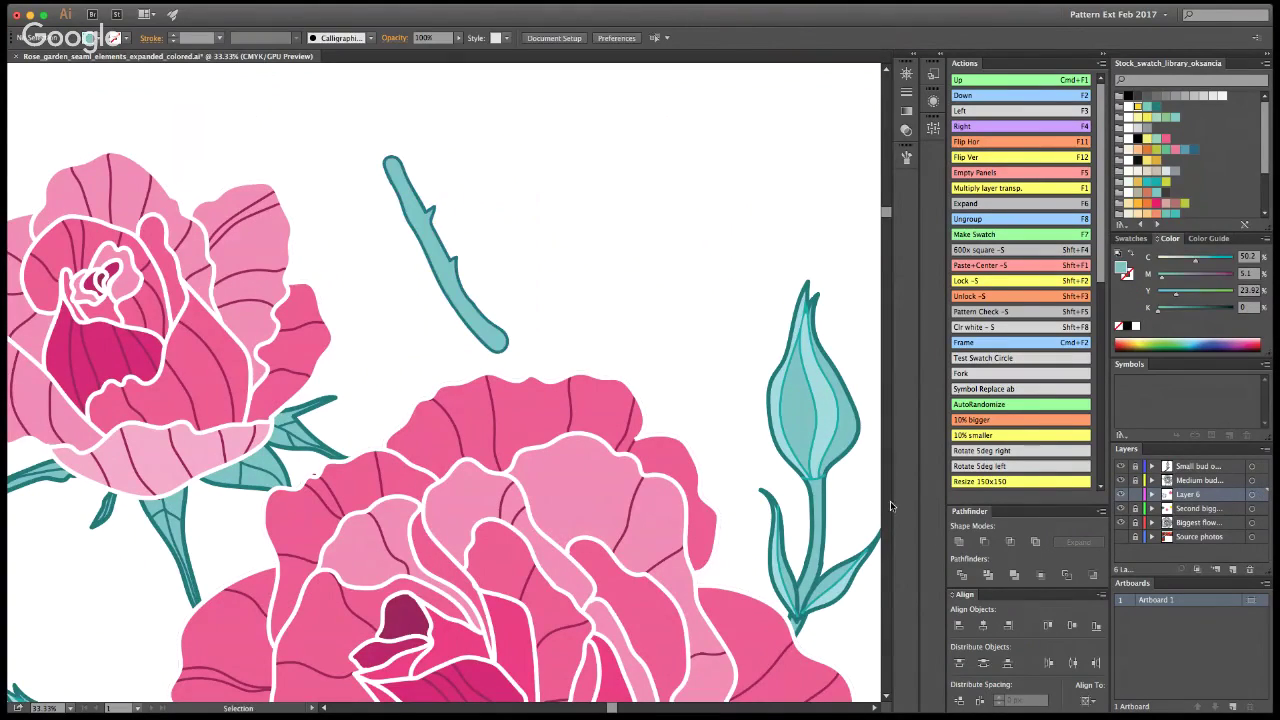
# Step: Move the thorny stem between the small and large roses, cut it and paste it behind the flowers
pyautogui.press('super+1')
pyautogui.press('z')
pyautogui.keyDown('alt'); pyautogui.click(497, 405); pyautogui.keyUp('alt')
pyautogui.keyDown('alt'); pyautogui.click(465, 402); pyautogui.keyUp('alt')
pyautogui.keyDown('alt'); pyautogui.click(450, 402); pyautogui.keyUp('alt')
pyautogui.keyDown('alt'); pyautogui.click(438, 403); pyautogui.keyUp('alt')
pyautogui.keyDown('alt'); pyautogui.click(425, 405); pyautogui.keyUp('alt')
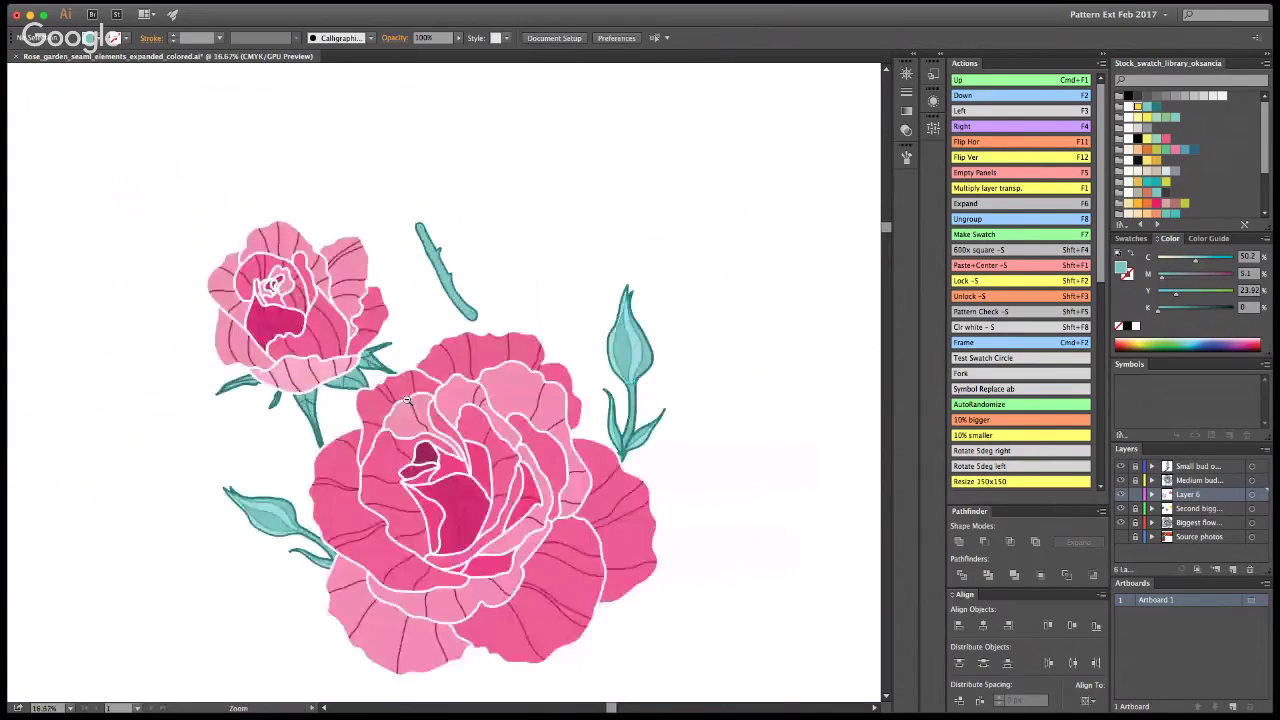
pyautogui.keyDown('alt'); pyautogui.click(417, 406); pyautogui.keyUp('alt')
pyautogui.click(447, 421)
pyautogui.press('v')
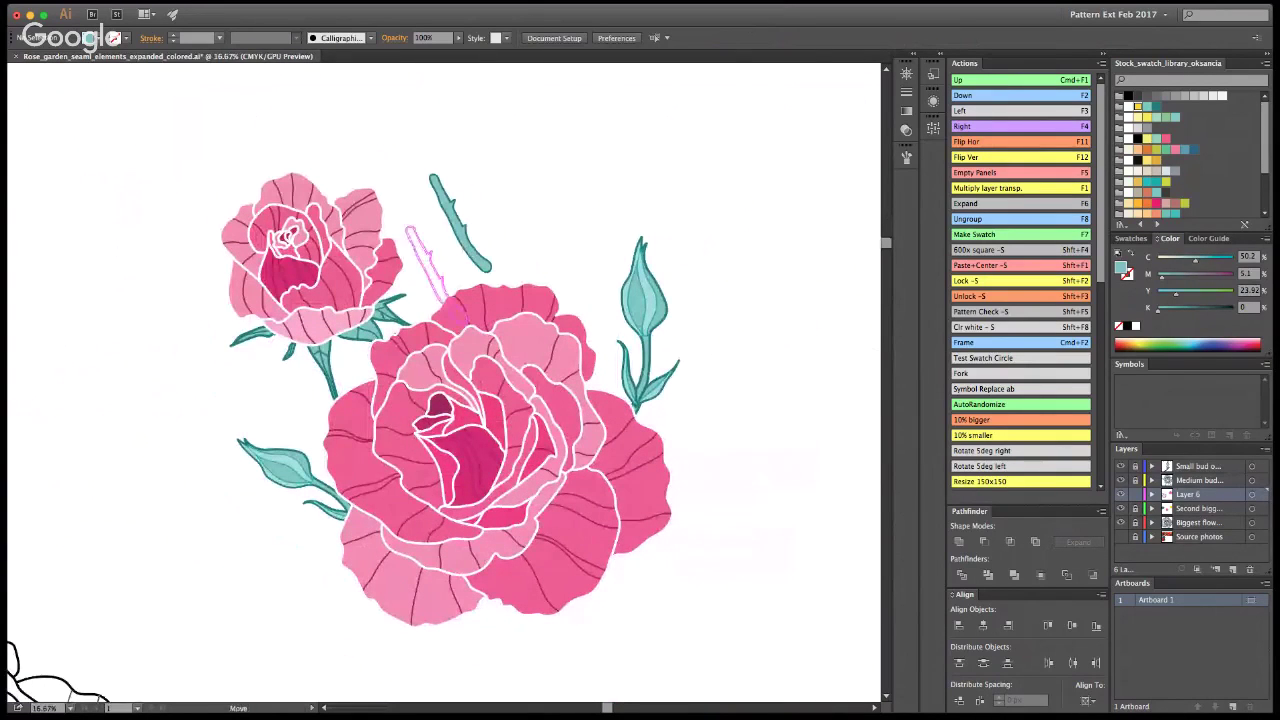
pyautogui.moveTo(358, 368); pyautogui.dragTo(356, 364)
pyautogui.press('super+x')
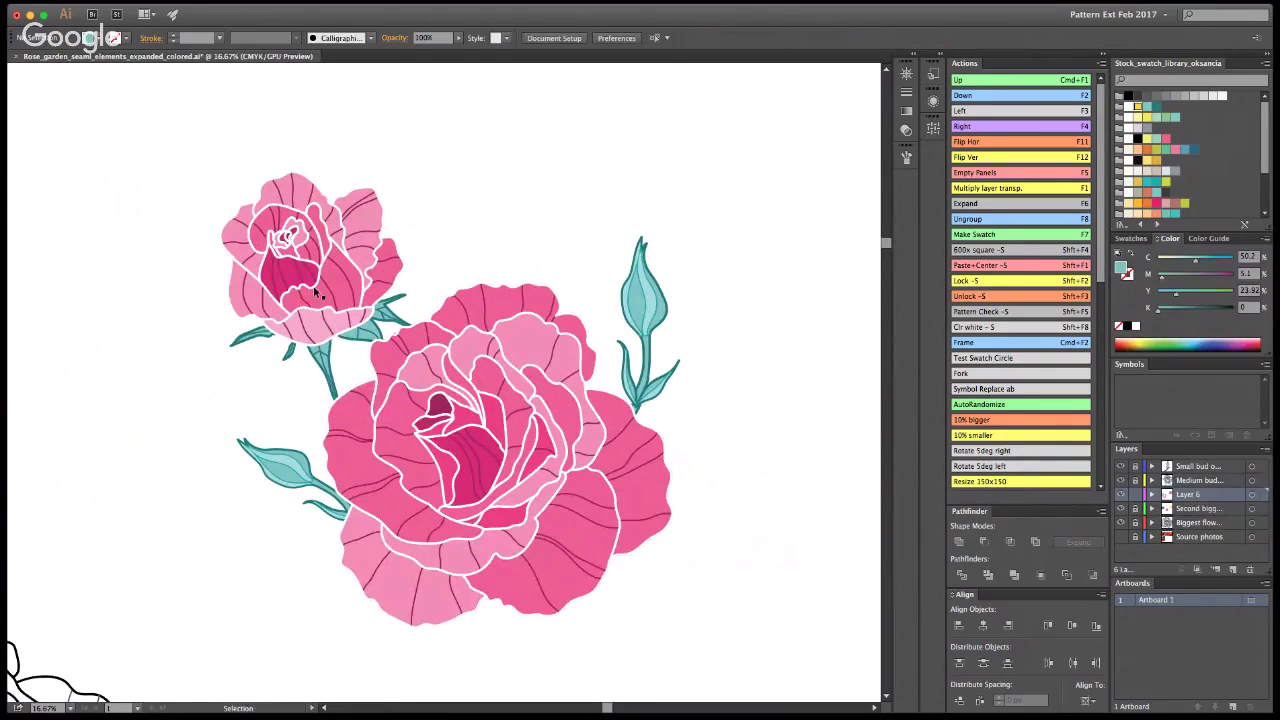
pyautogui.moveTo(278, 115); pyautogui.dragTo(460, 430)
pyautogui.press('super+b')
pyautogui.click(586, 221)
# Step: Flip the long sepal beneath the small rose horizontally and shift it slightly left, beside the thorny stem
pyautogui.click(322, 367)
pyautogui.press('F11')
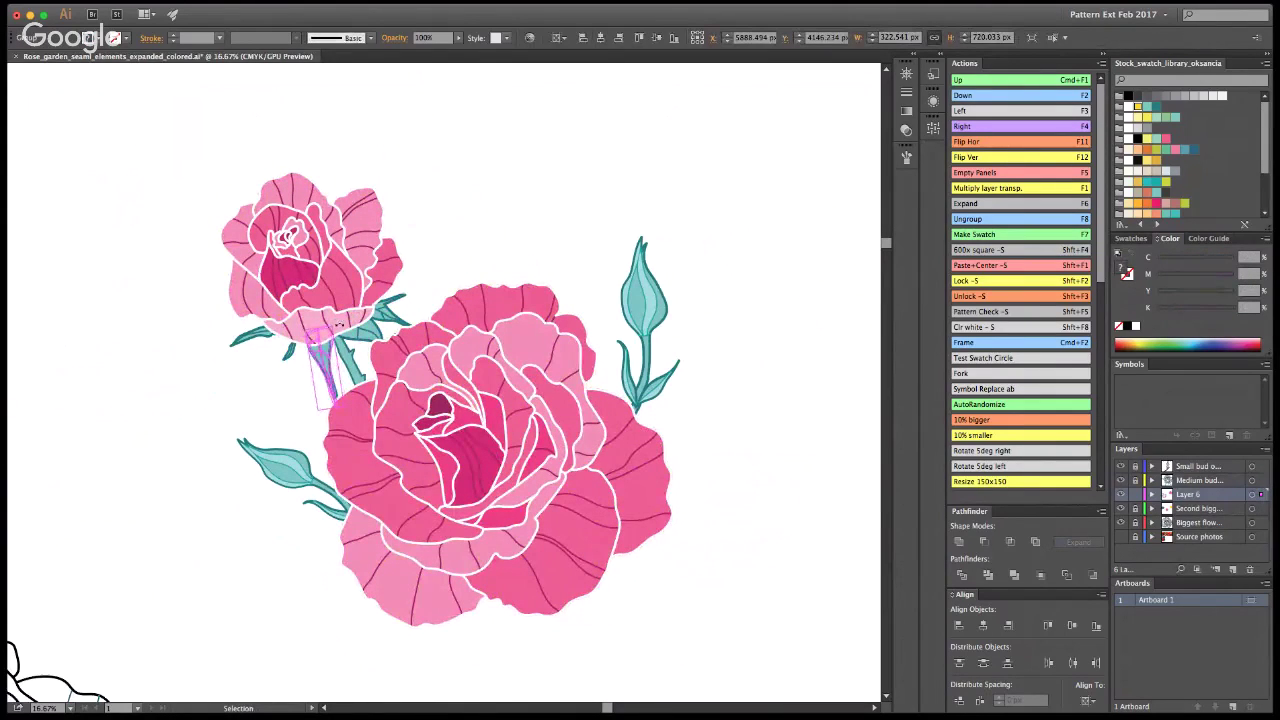
pyautogui.moveTo(331, 358); pyautogui.dragTo(316, 356)
pyautogui.click(729, 487)
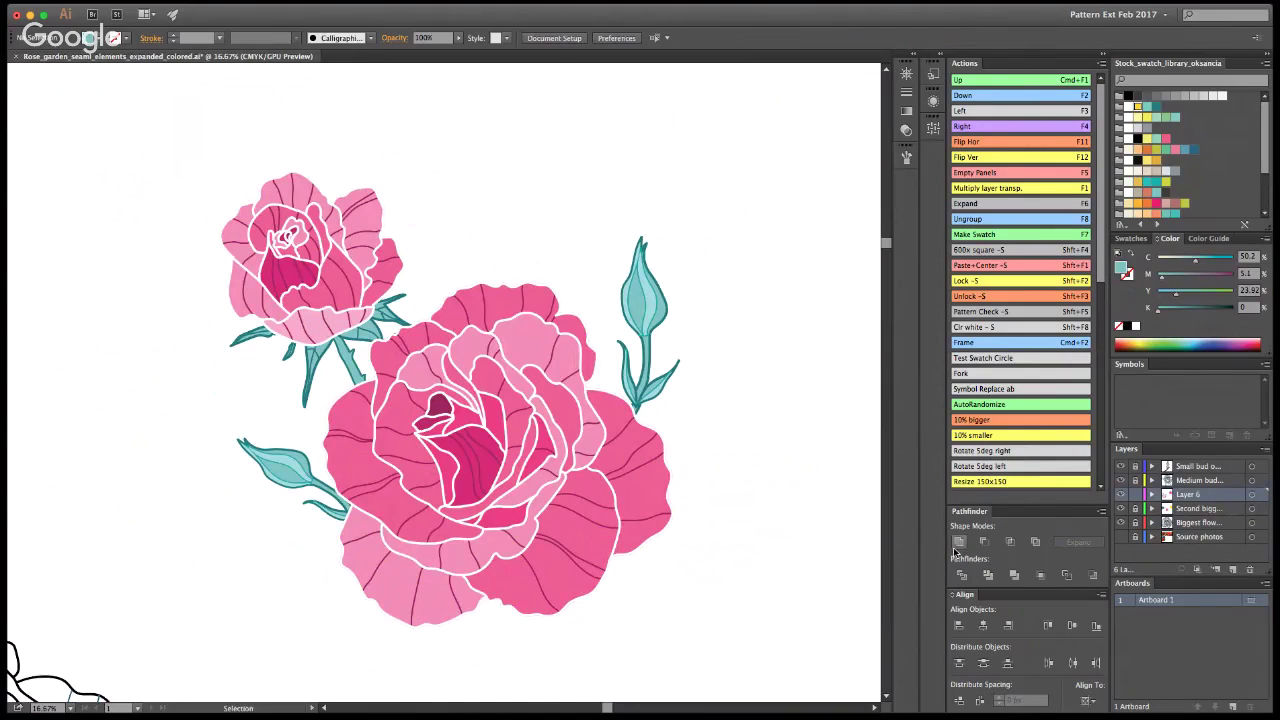
# Step: Check the whole rose arrangement at 16.67% zoom and save the document
pyautogui.press('z')
pyautogui.press('super+1')
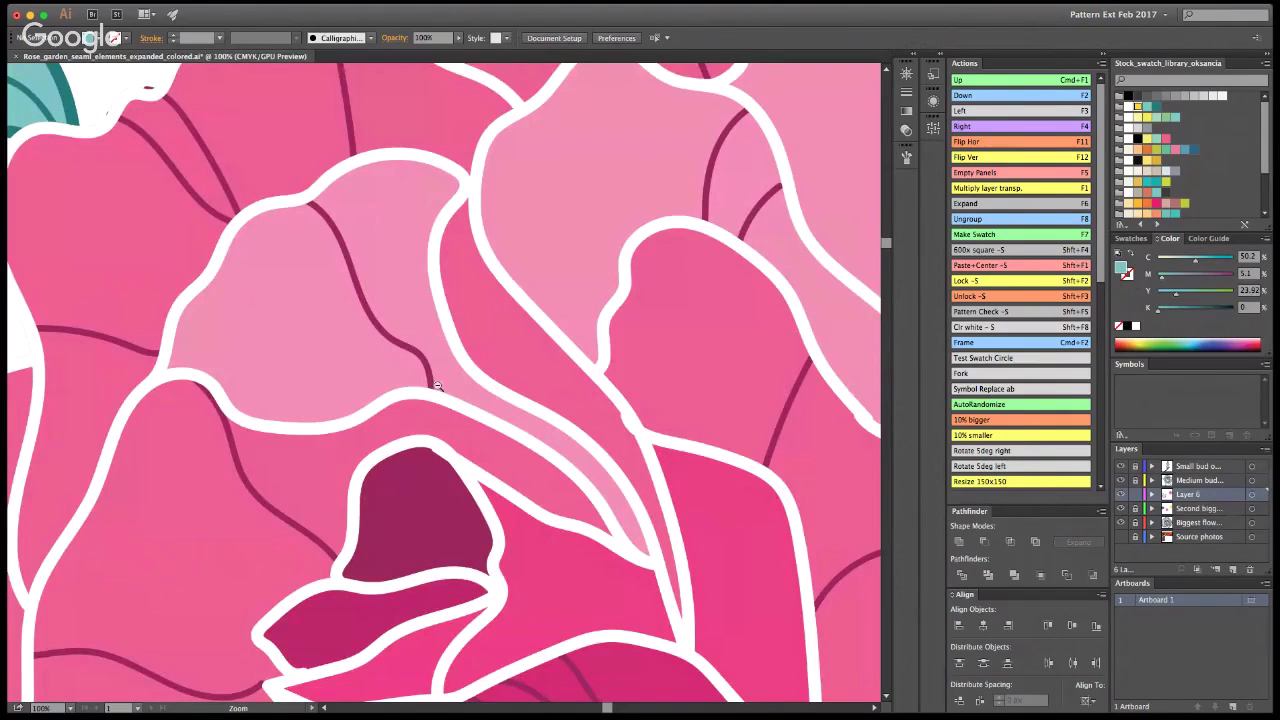
pyautogui.press('super+minus')
pyautogui.press('super+minus')
pyautogui.press('super+minus')
pyautogui.press('super+minus')
pyautogui.press('super+minus')
pyautogui.press('super+minus')
pyautogui.press('super+minus')
pyautogui.click(442, 317)
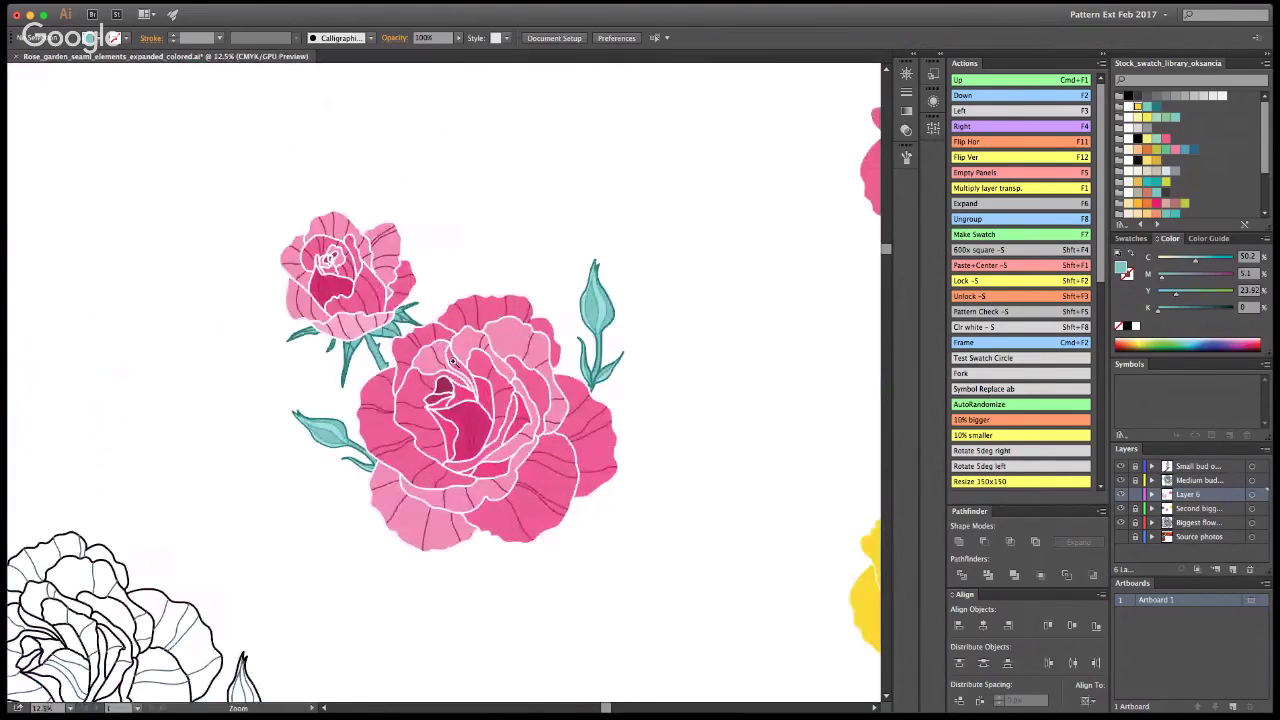
pyautogui.click(446, 366)
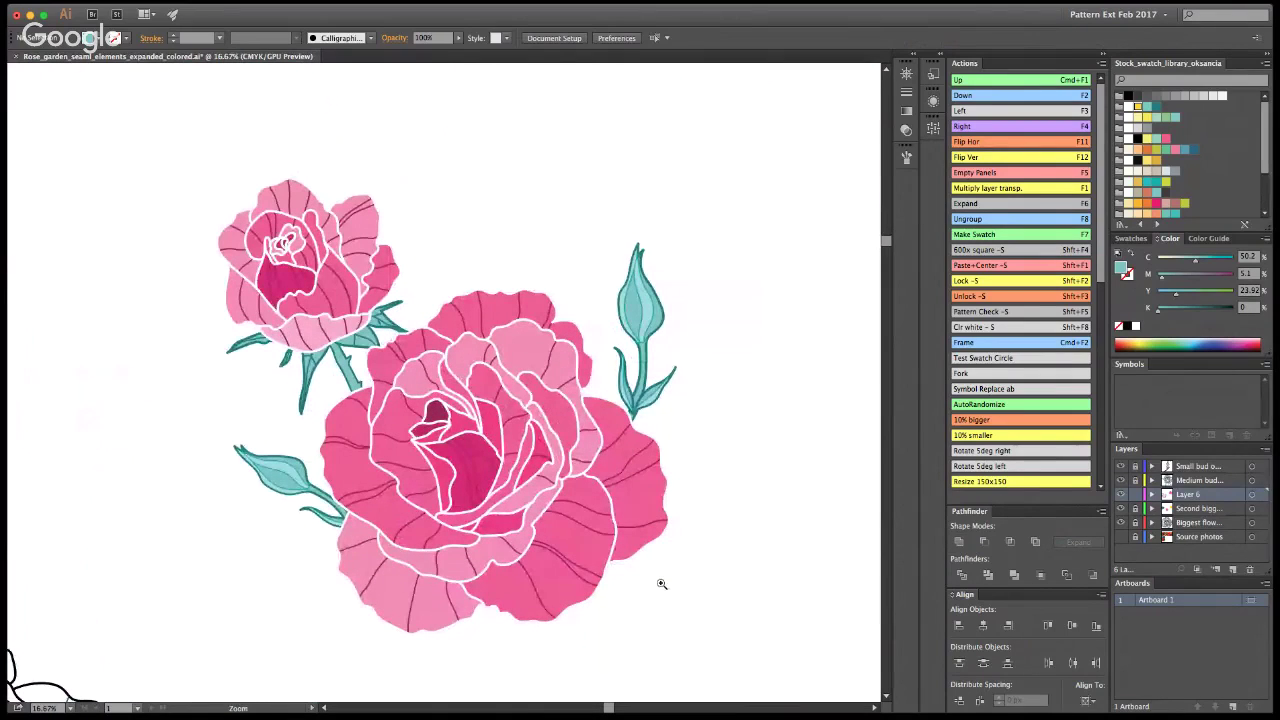
pyautogui.press('v')
pyautogui.press('z')
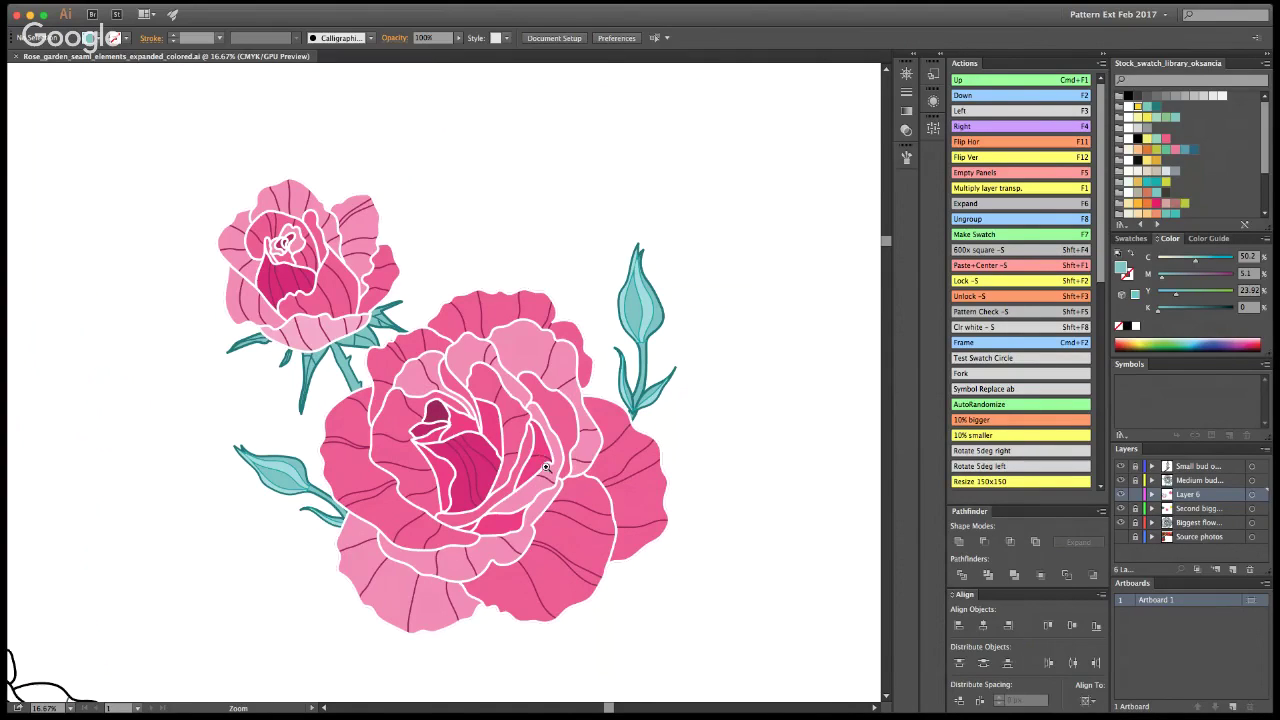
# Step: Try pulling the small rose's veins and the large rose's white outlines away from their petals, and undo both moves
pyautogui.scroll(3, 682, 478)
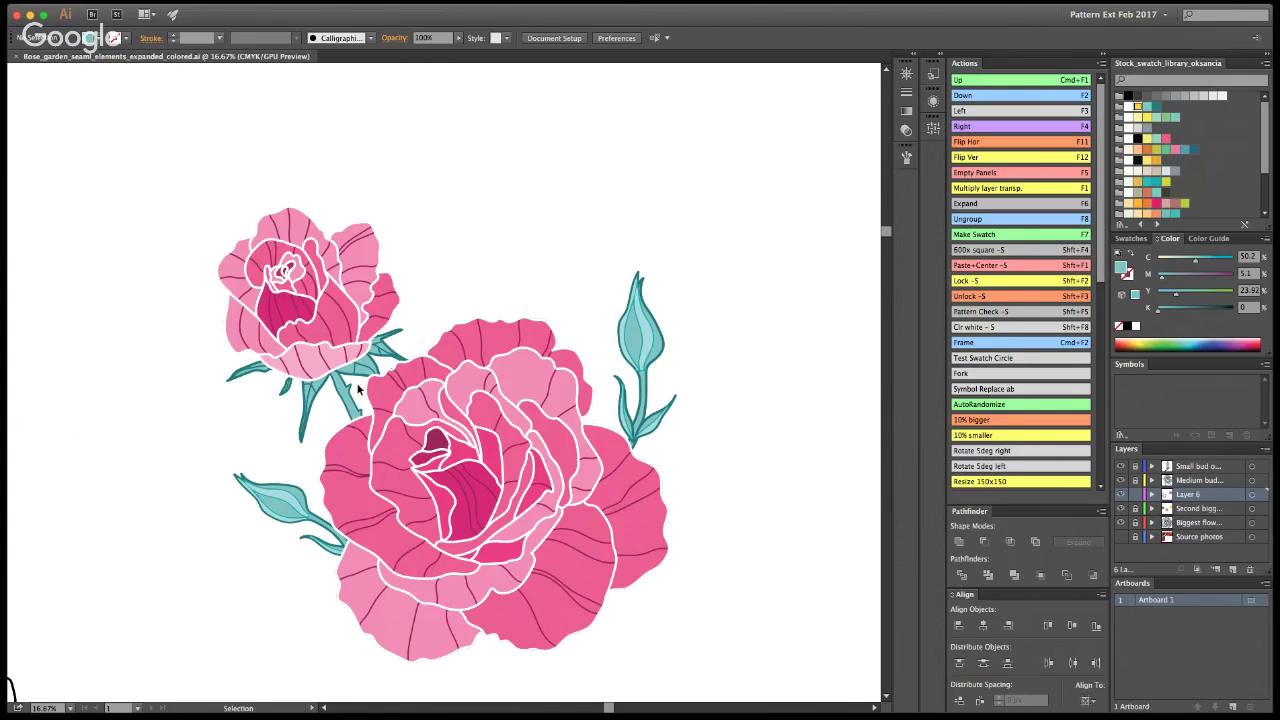
pyautogui.moveTo(324, 317); pyautogui.dragTo(136, 242)
pyautogui.click(540, 428)
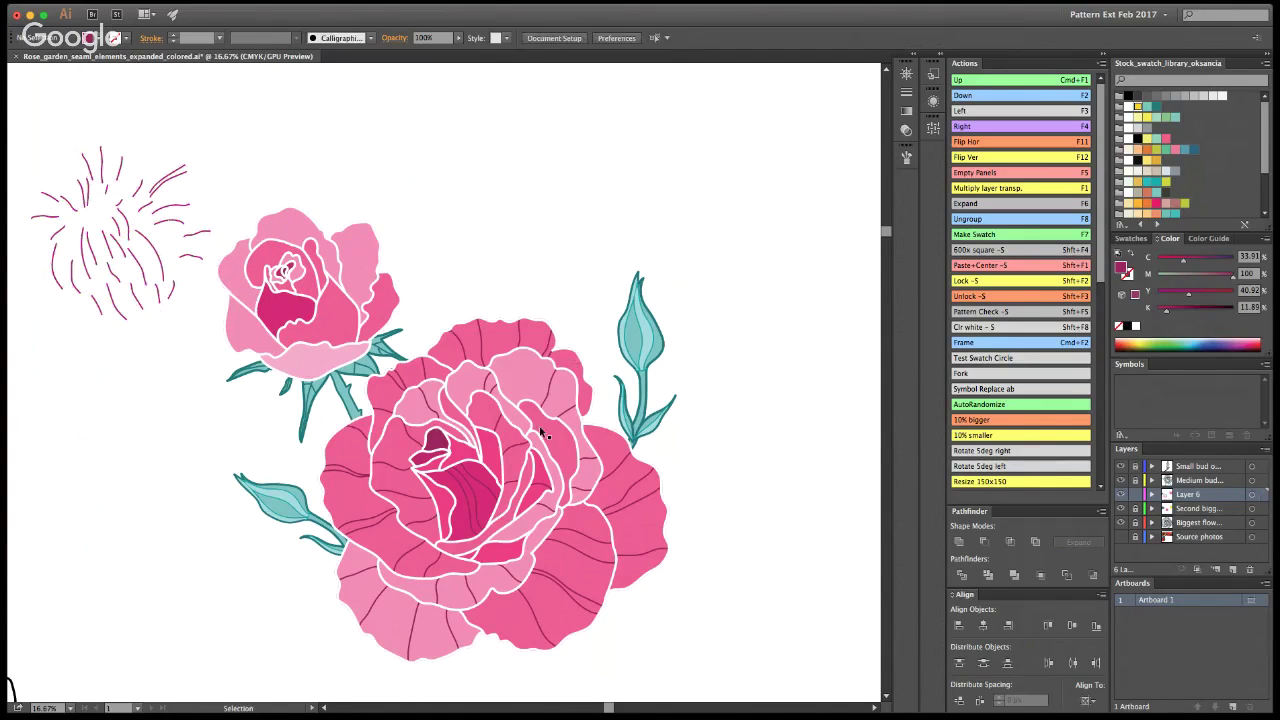
pyautogui.moveTo(482, 466); pyautogui.dragTo(625, 374)
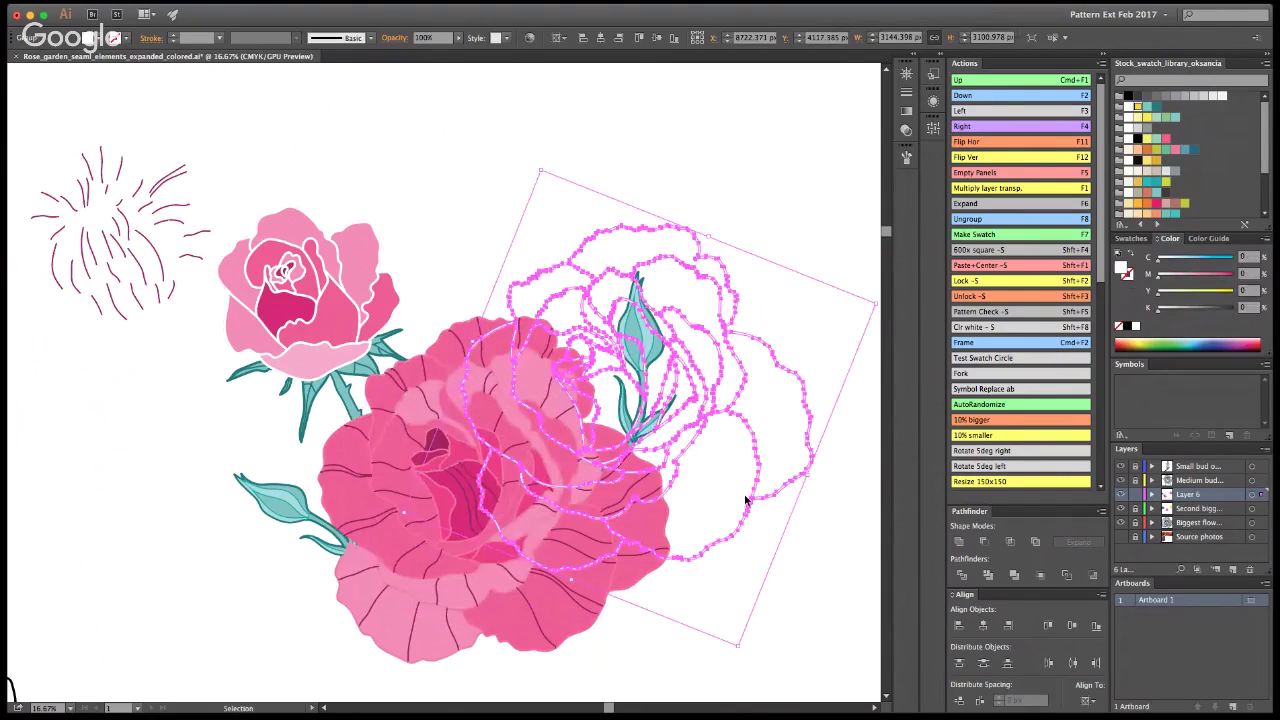
pyautogui.press('super+z')
pyautogui.press('super+z')
pyautogui.click(597, 221)
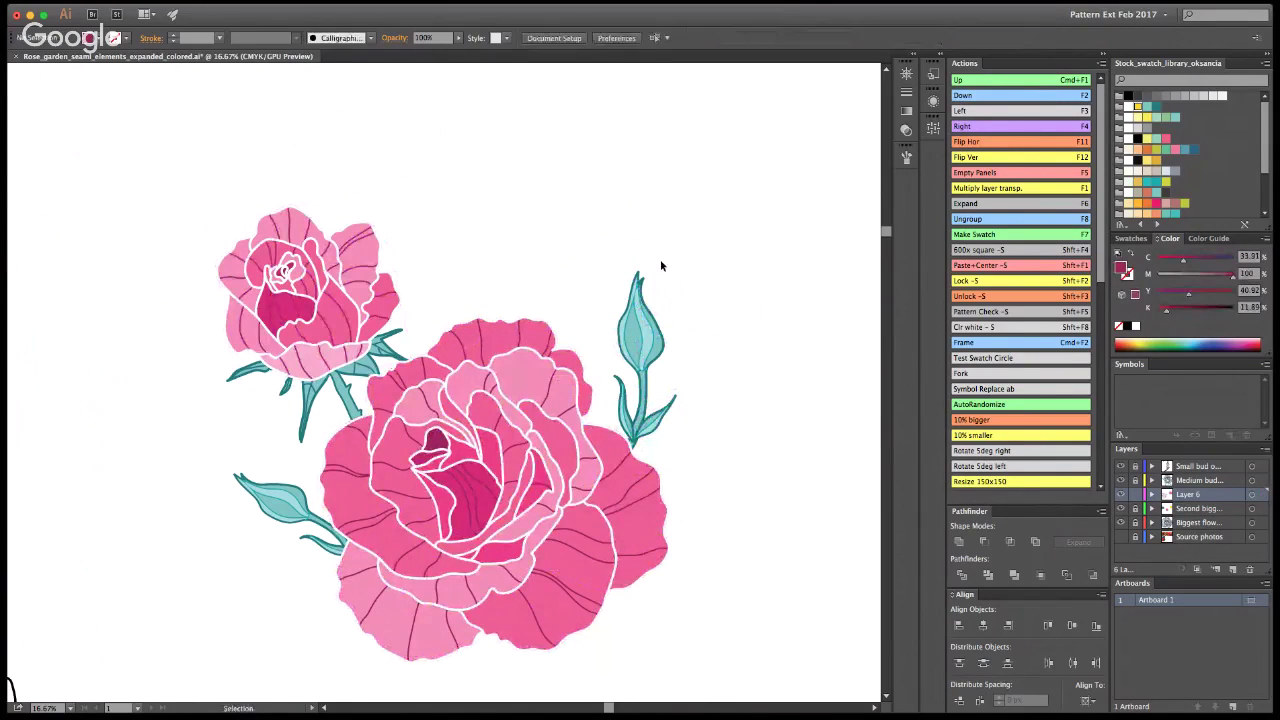
# Step: Save the document with the assembled arrangement
pyautogui.press('a')
pyautogui.press('v')
pyautogui.scroll(-2, 670, 270)
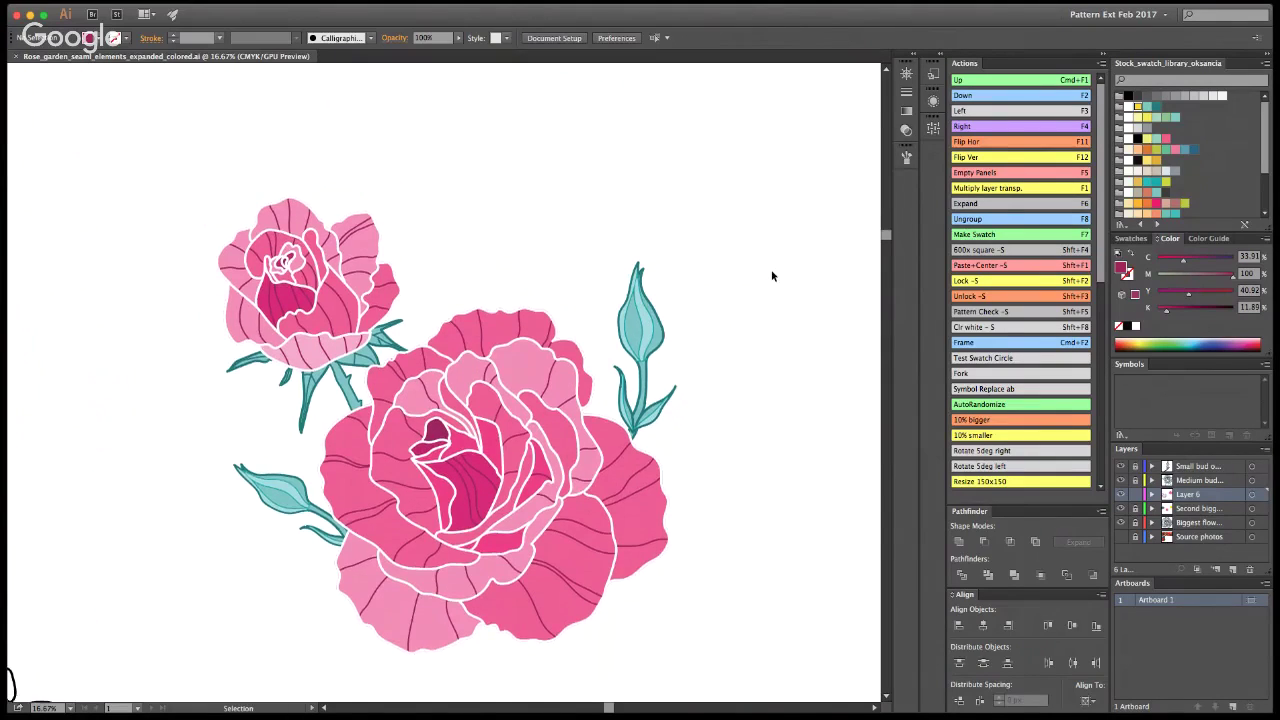
# Step: Unlock the small bud, medium bud, second biggest and biggest flower layers, leaving the Source photos layer locked
pyautogui.scroll(1, 772, 271)
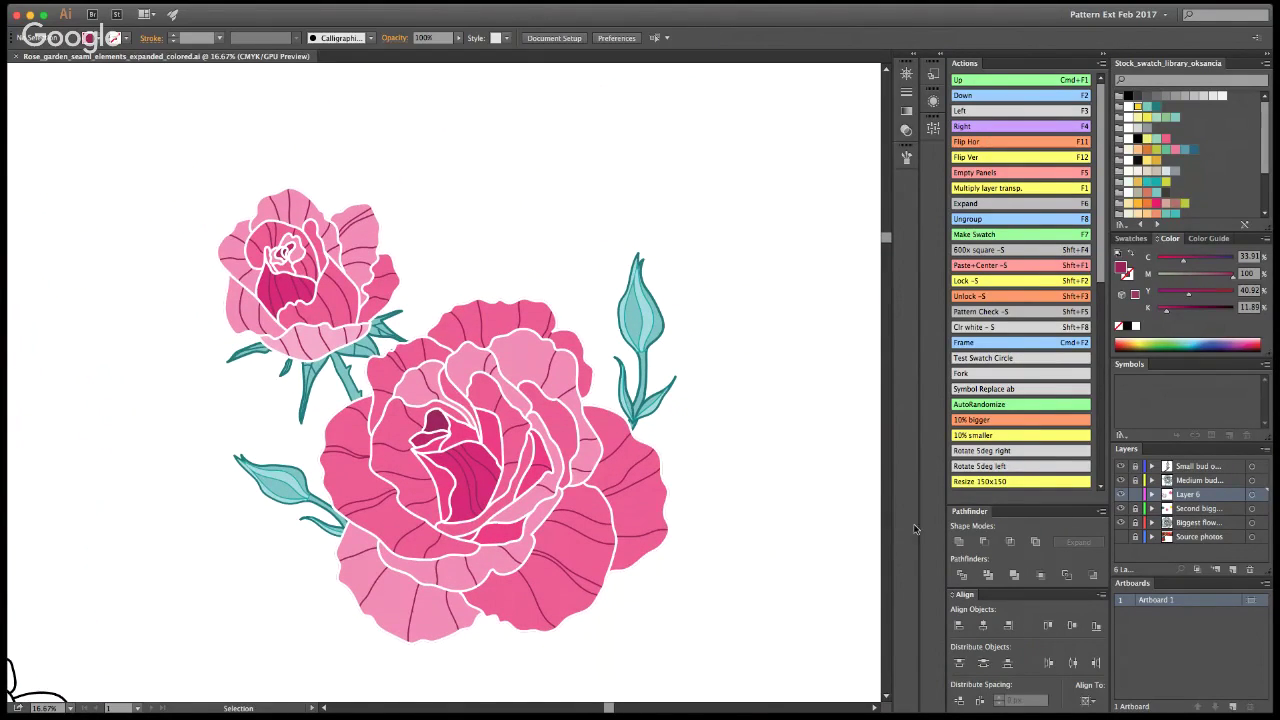
pyautogui.keyDown('alt'); pyautogui.click(409, 474); pyautogui.keyUp('alt')
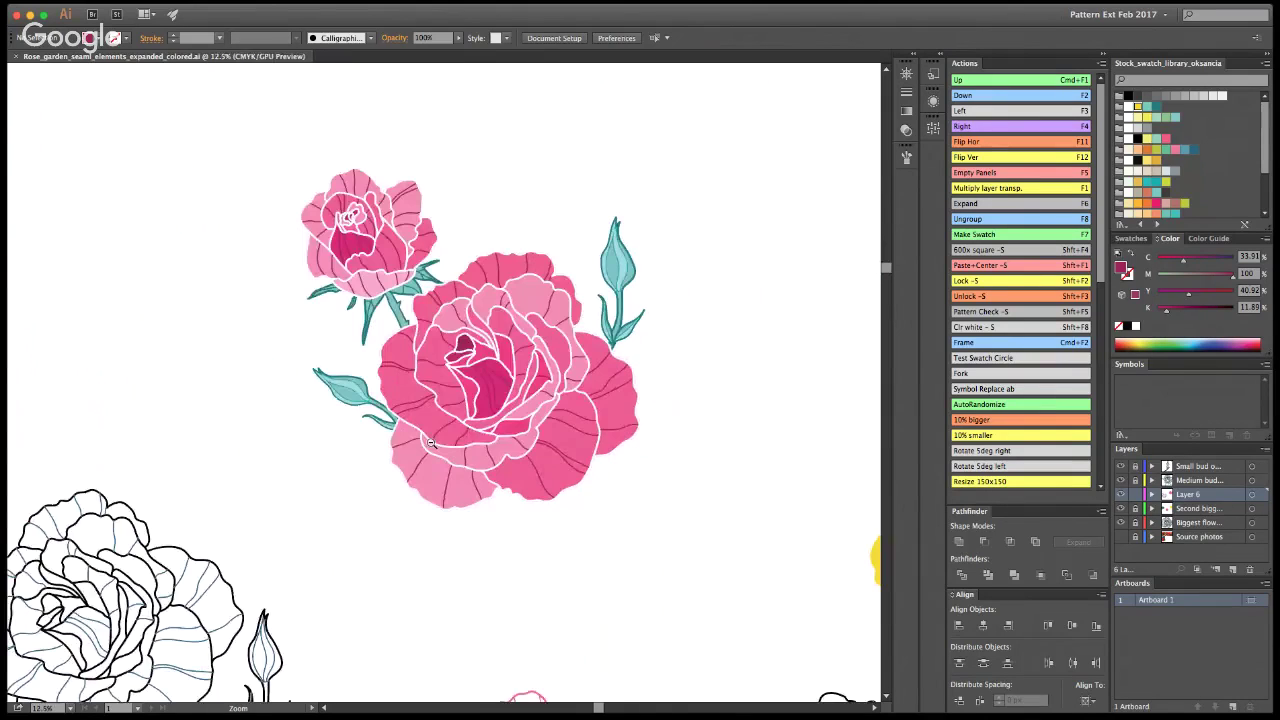
pyautogui.keyDown('alt'); pyautogui.click(431, 443); pyautogui.keyUp('alt')
pyautogui.keyDown('alt'); pyautogui.click(444, 438); pyautogui.keyUp('alt')
pyautogui.scroll(-10, 563, 384)
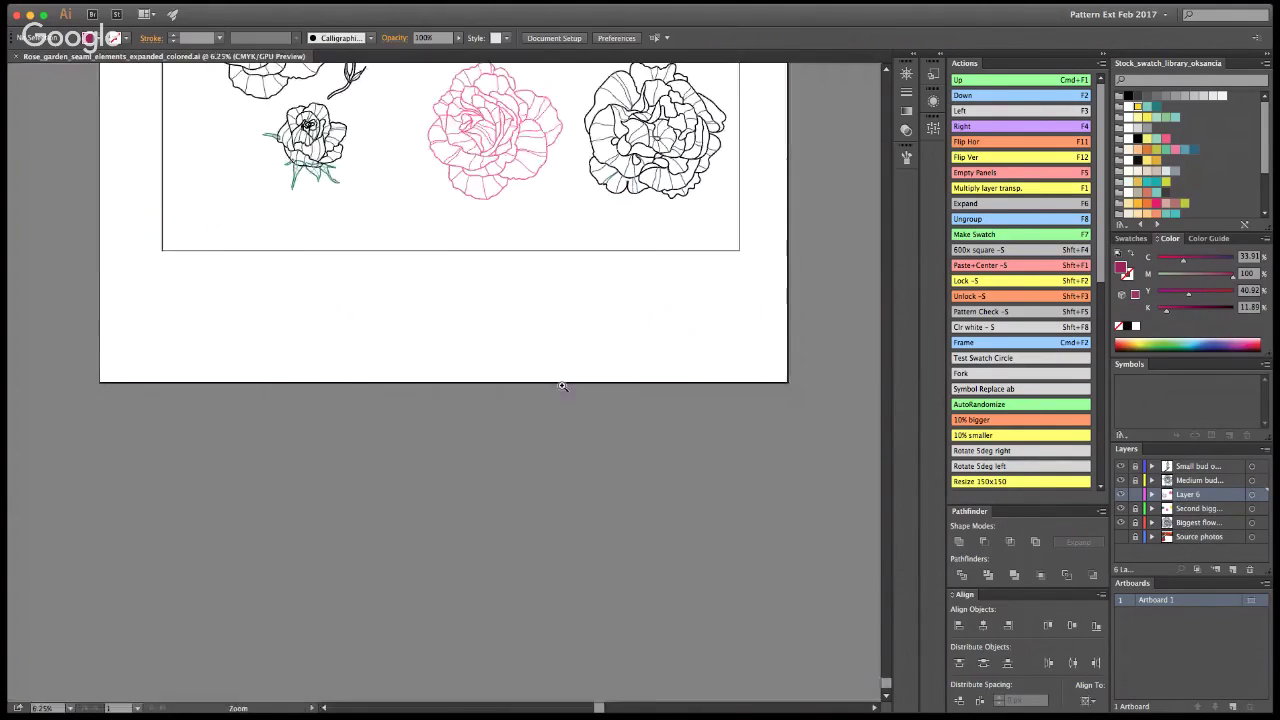
pyautogui.scroll(10, 562, 385)
pyautogui.scroll(-5, 561, 385)
pyautogui.scroll(5, 560, 384)
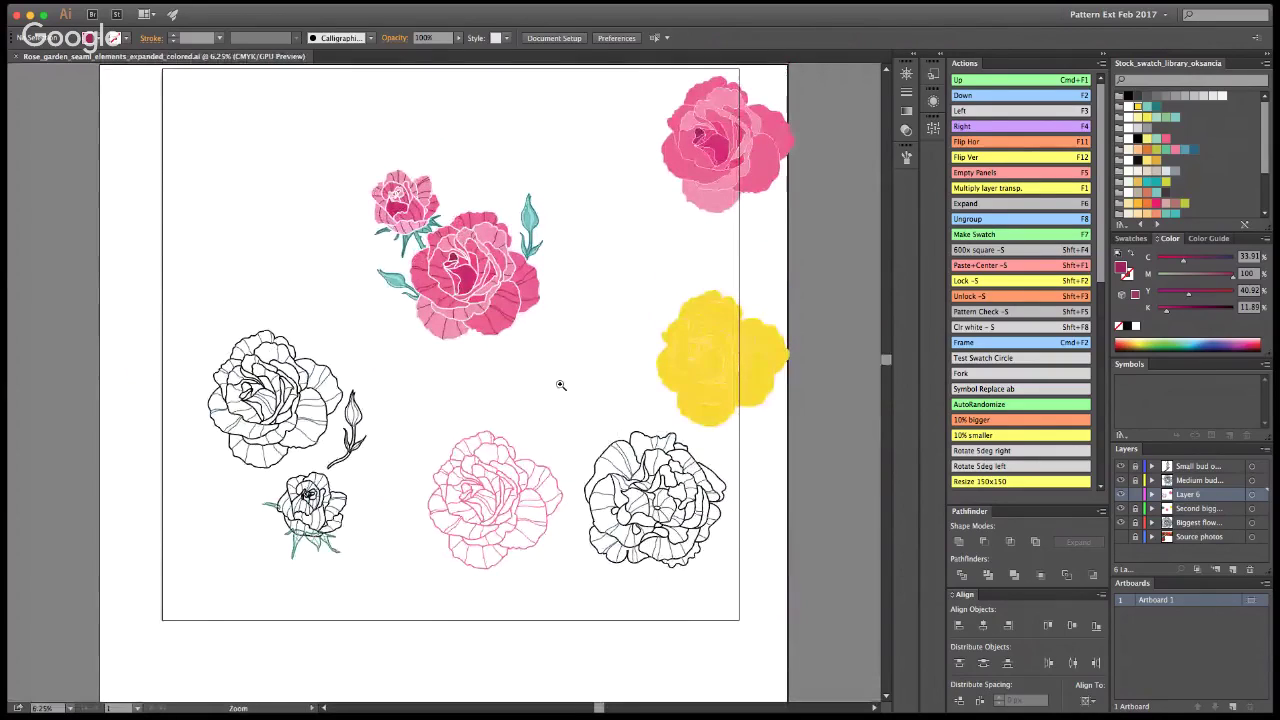
pyautogui.press('v')
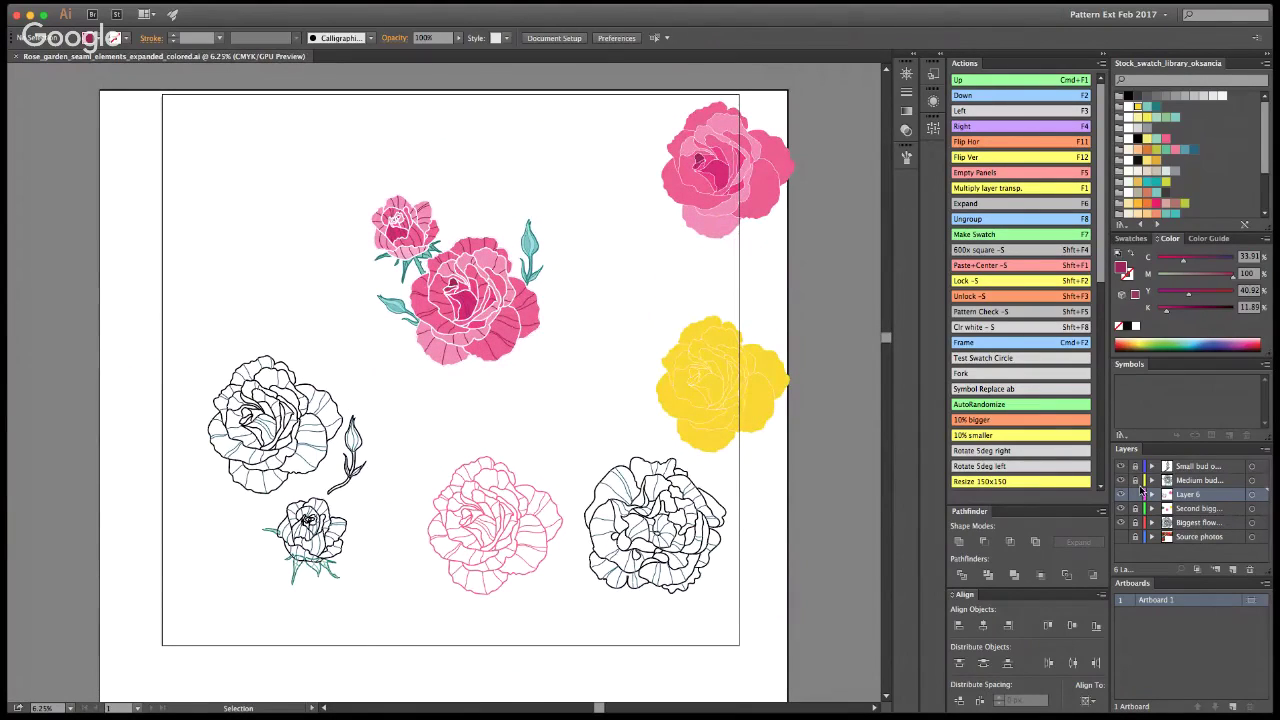
pyautogui.moveTo(1136, 467); pyautogui.dragTo(1136, 523)
# Step: Reposition the pink, yellow and left black-outlined roses within the artboard frame, and save the document
pyautogui.moveTo(777, 185); pyautogui.dragTo(684, 201)
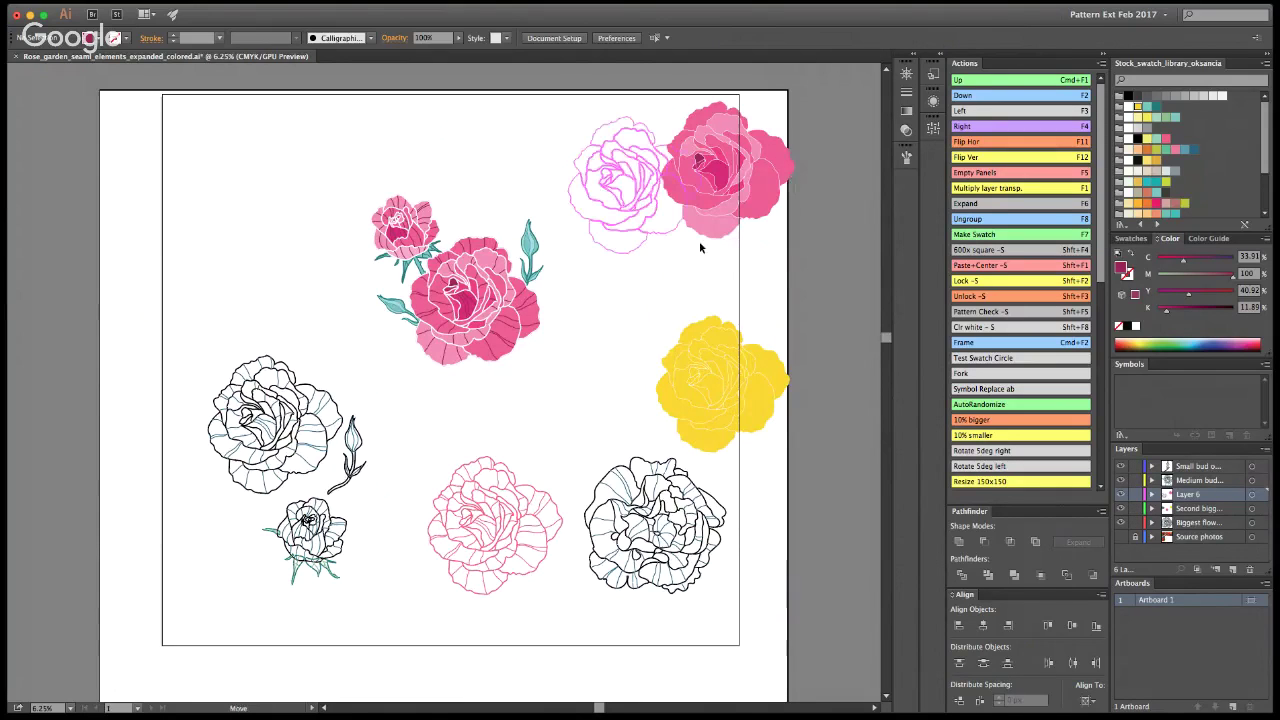
pyautogui.moveTo(709, 344); pyautogui.dragTo(638, 318)
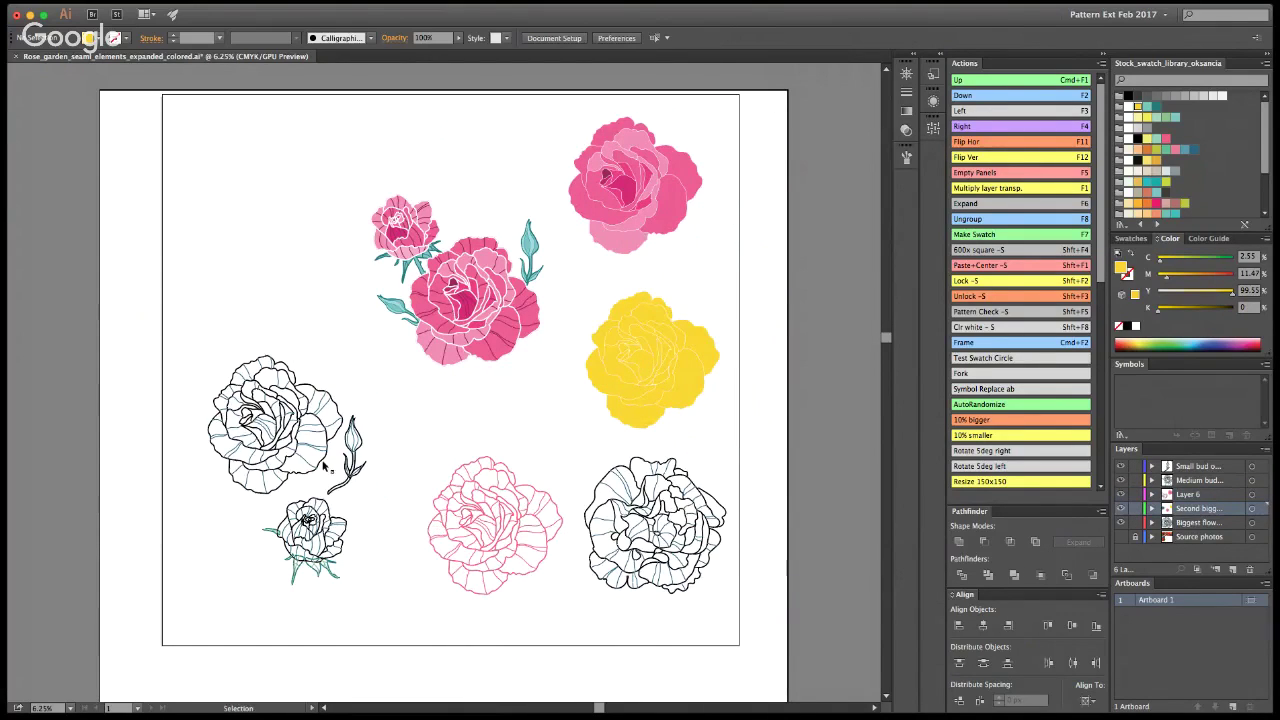
pyautogui.click(335, 430)
pyautogui.moveTo(206, 371); pyautogui.dragTo(234, 310)
pyautogui.click(449, 451)
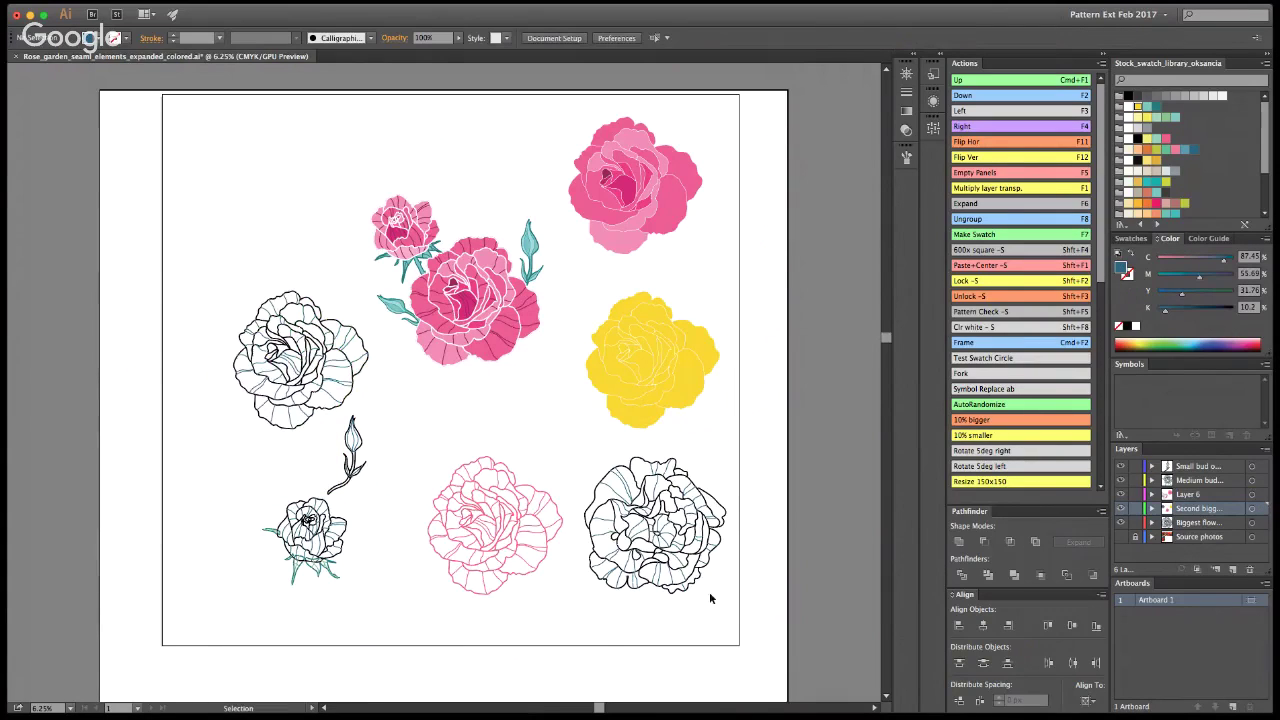
pyautogui.press('a')
pyautogui.press('v')
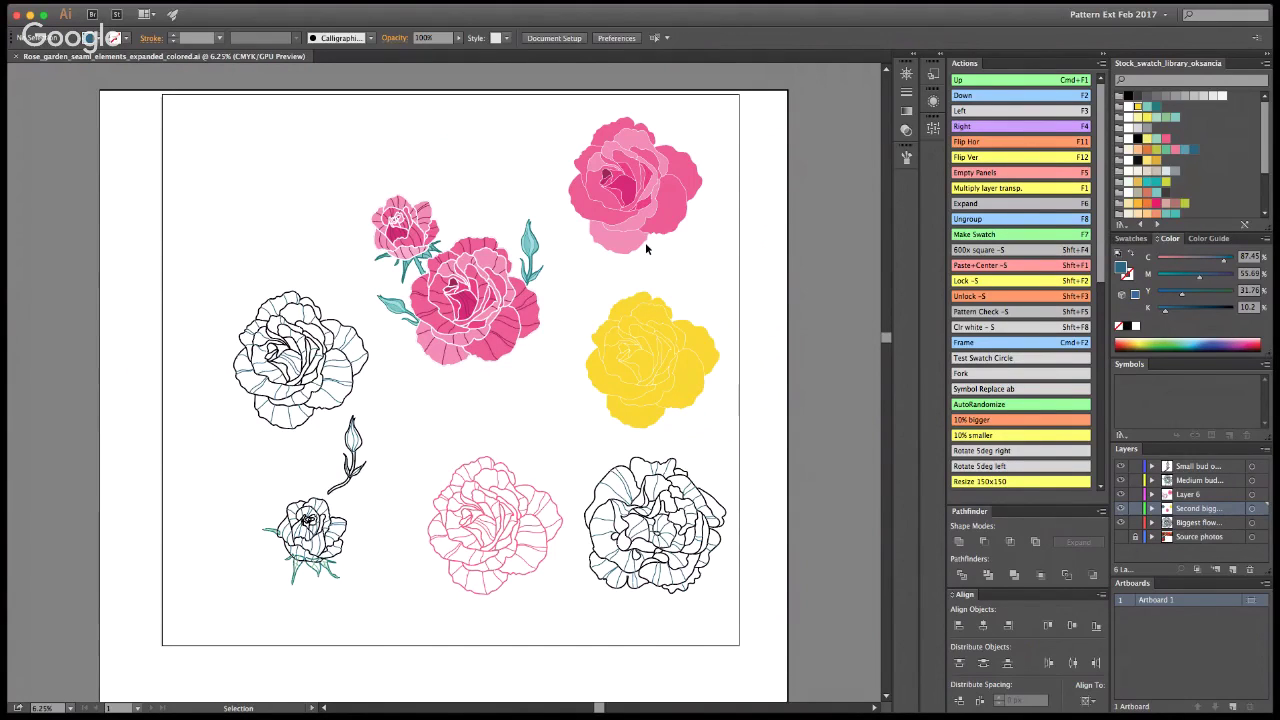